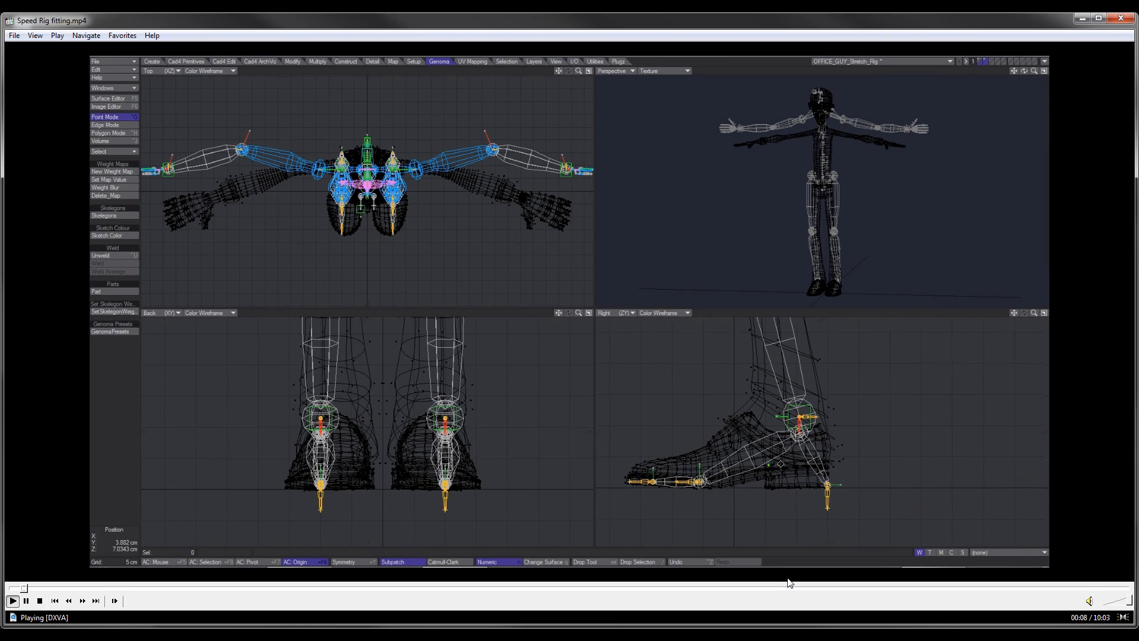
Pause and hide the Speed Rig fitting video, and open the Genoma Tutorial Content folder from the desktop.
key("space")
left_click(825, 635)
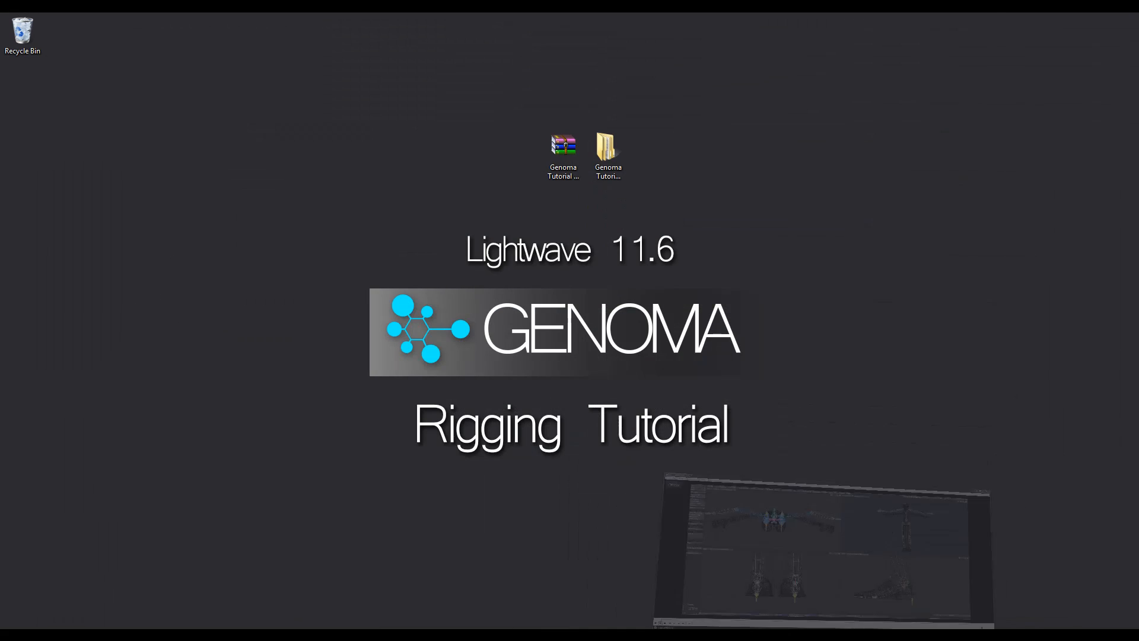
double_click(611, 153)
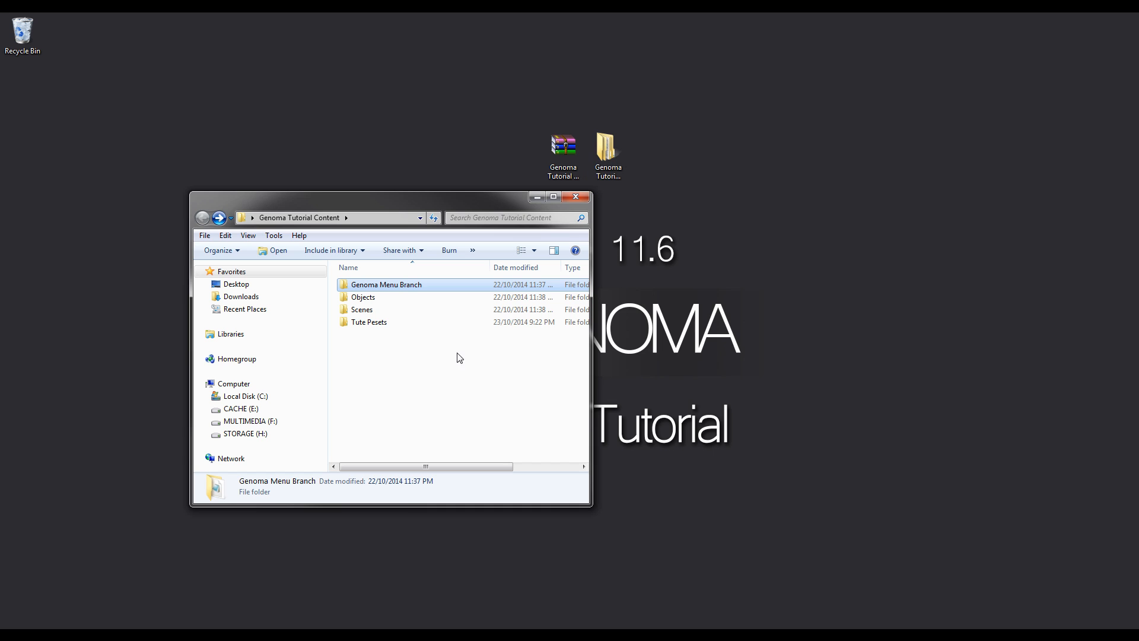
Look through the contents of the Scenes, Objects and Tute Pesets folders, returning to the Genoma Tutorial Content folder.
double_click(367, 311)
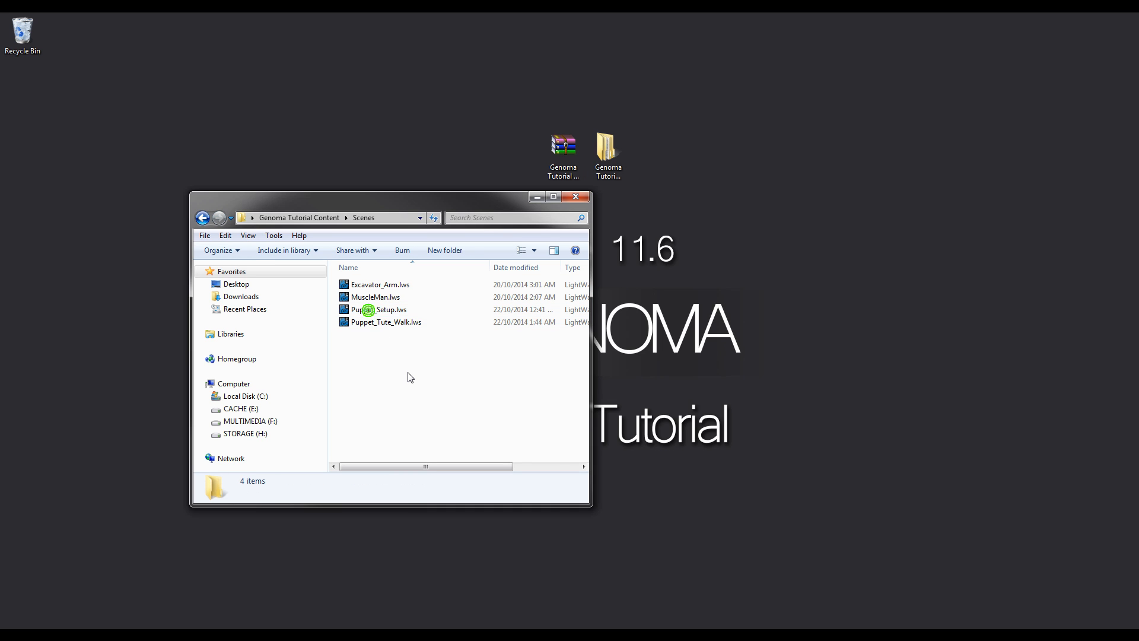
key("alt+Left")
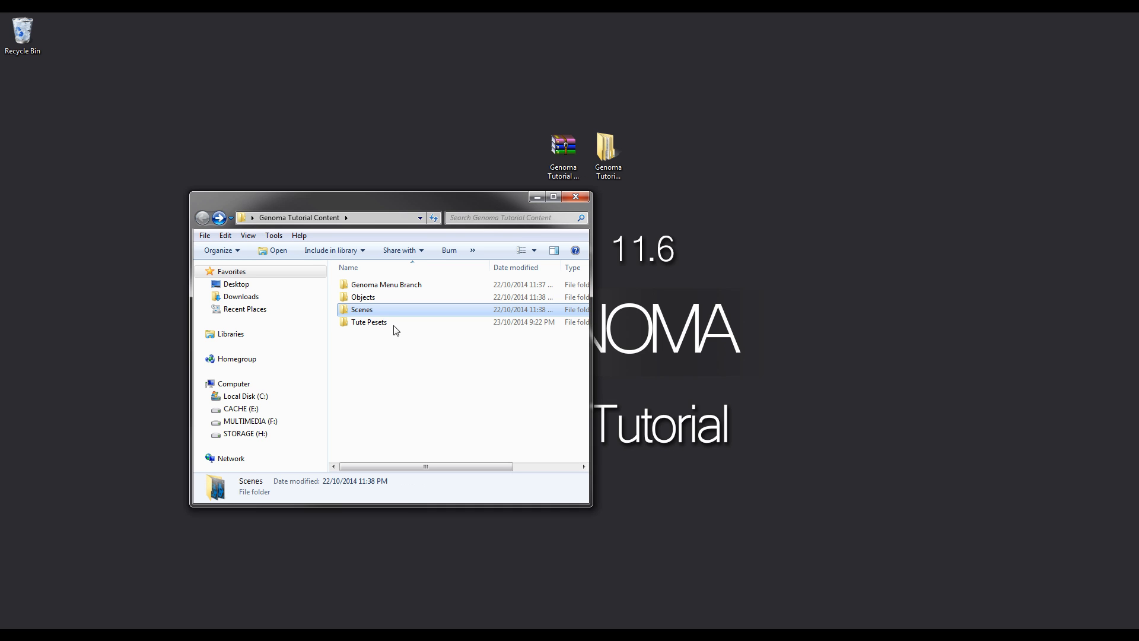
double_click(376, 298)
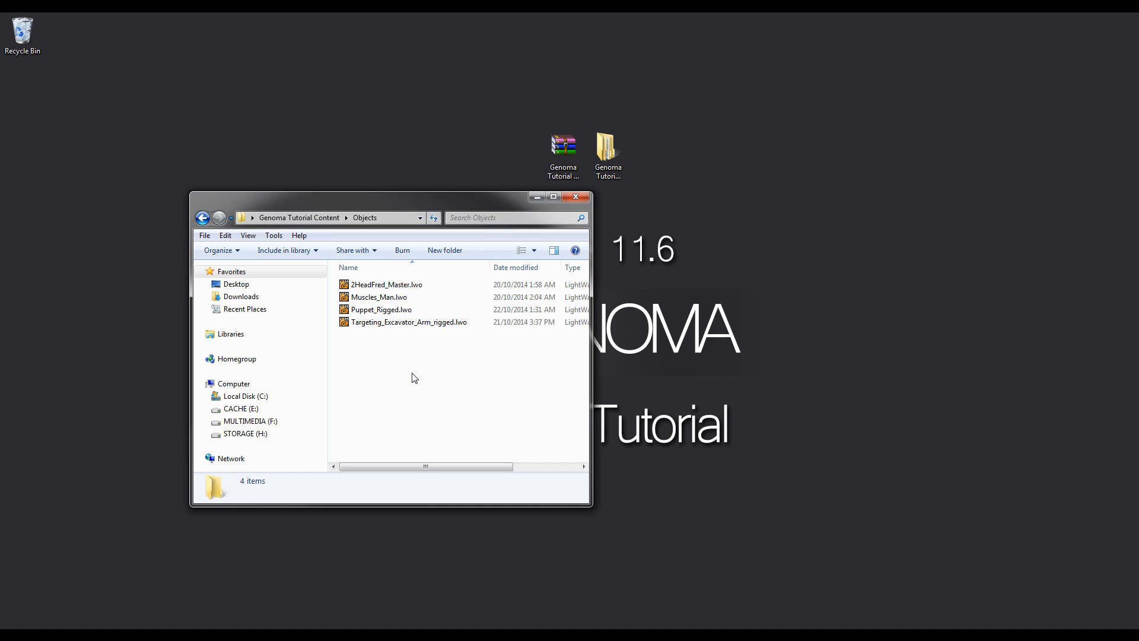
key("alt+Left")
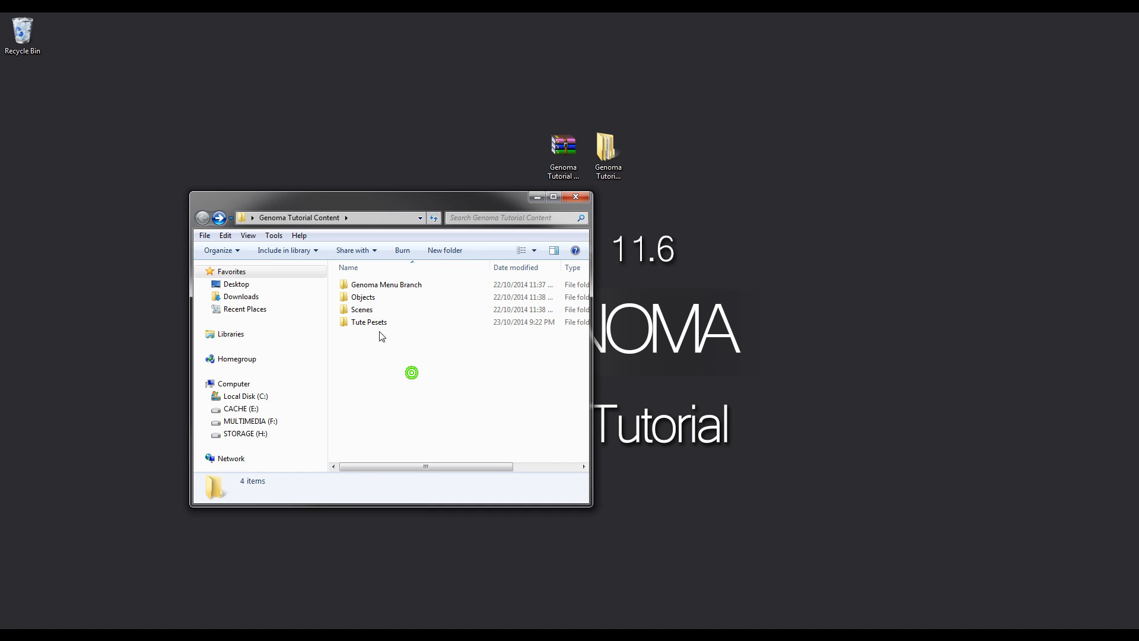
double_click(376, 322)
scroll(447, 389, "down", 3)
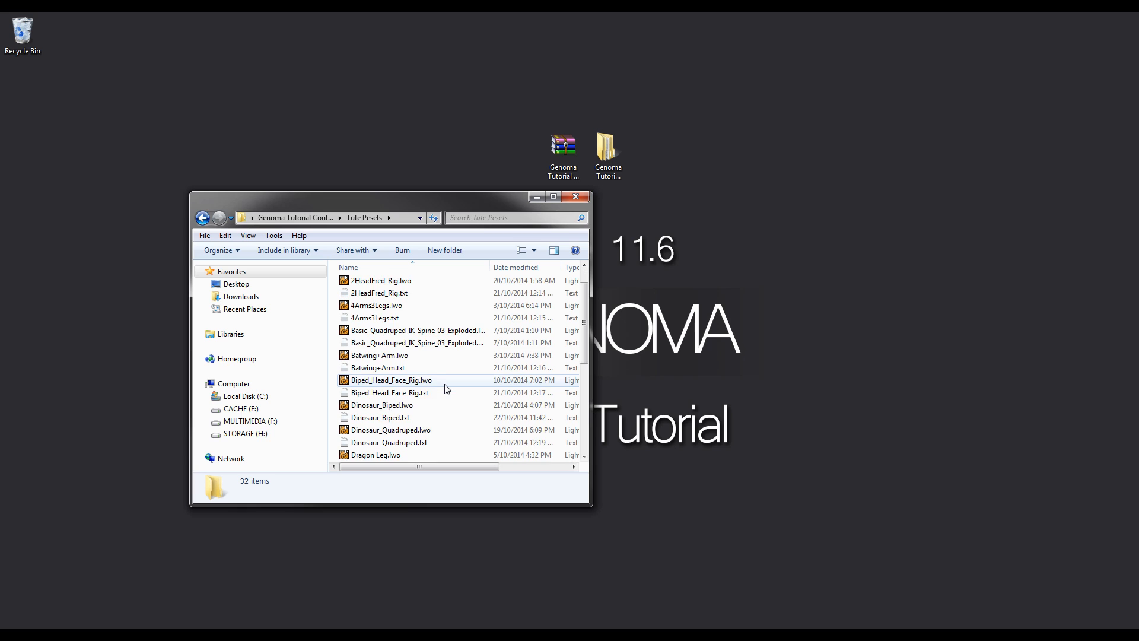
scroll(447, 388, "down", 3)
scroll(447, 389, "up", 5)
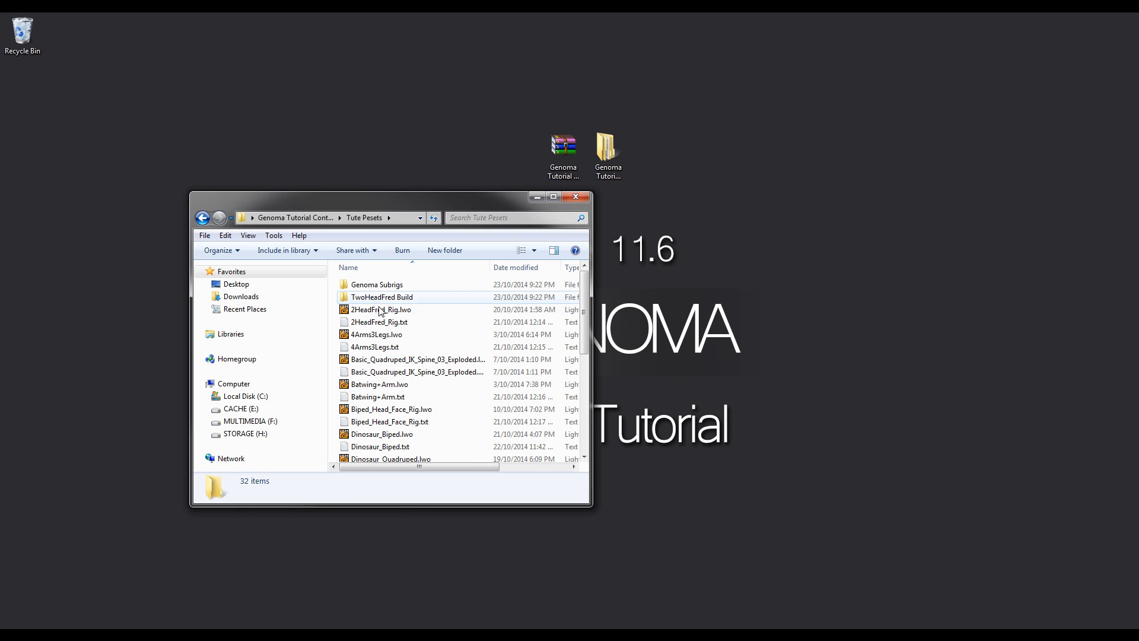
key("BackSpace")
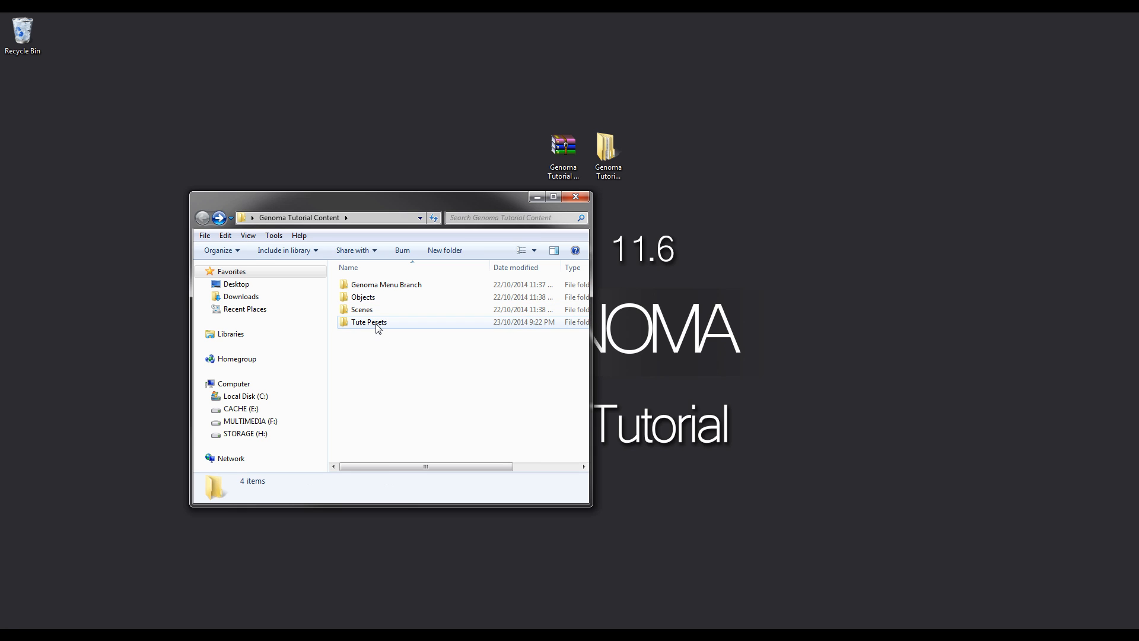
Copy the Tute Pesets folder to the clipboard.
left_click(375, 323)
right_click(375, 322)
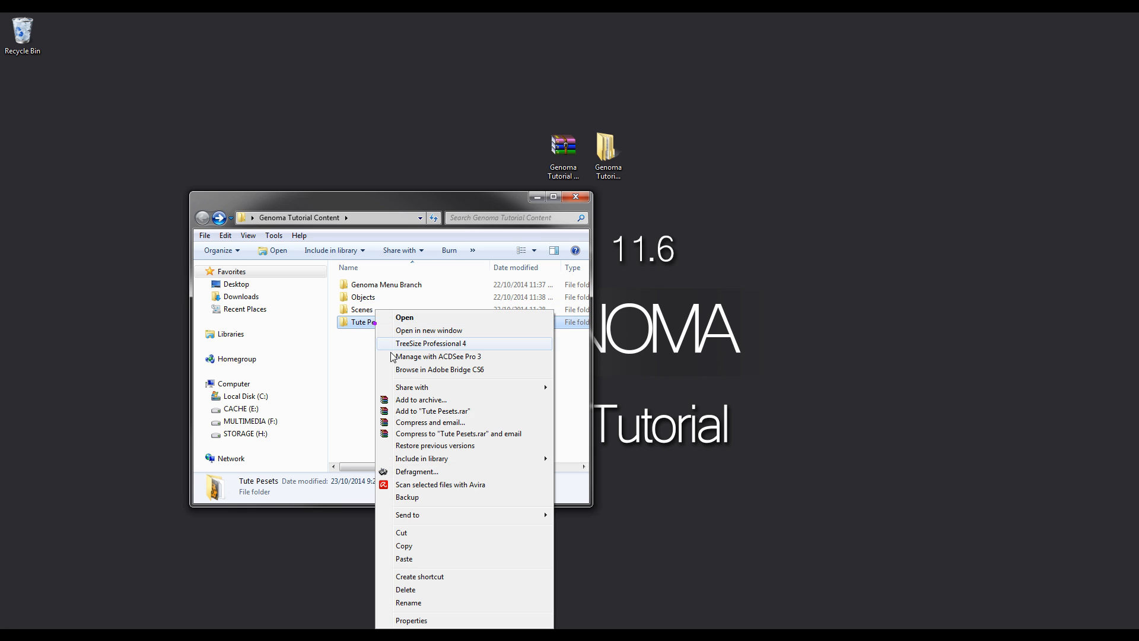
left_click(404, 546)
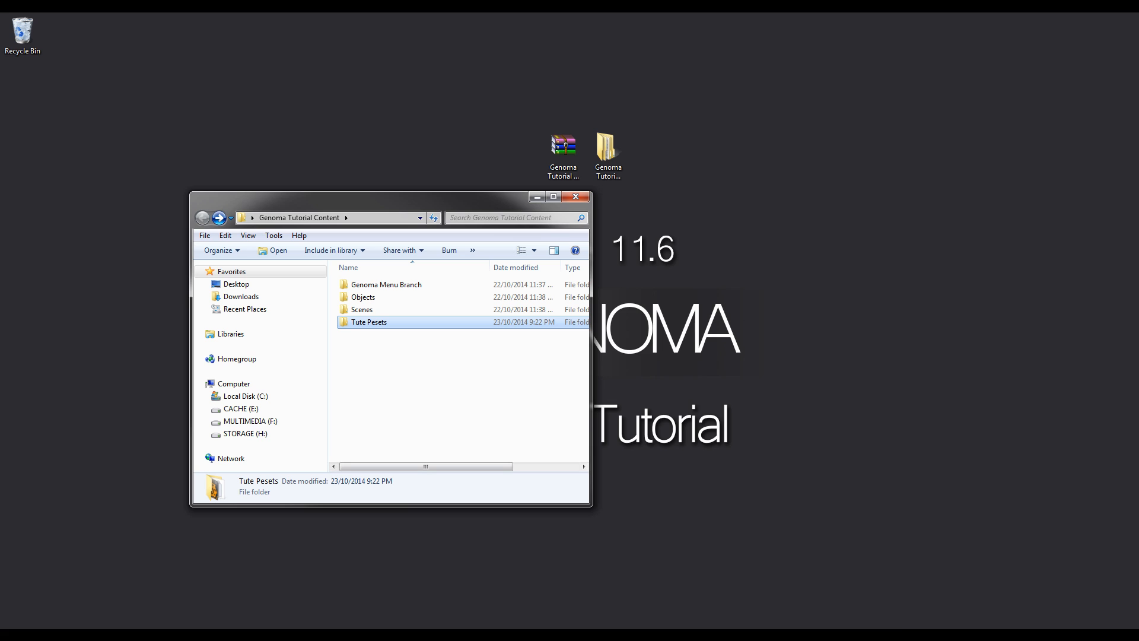
Bring up the NewTek program folder window and open the rigs folder under LightWave11.6.3\support\genoma.
mouse_move(961, 635)
left_click(896, 578)
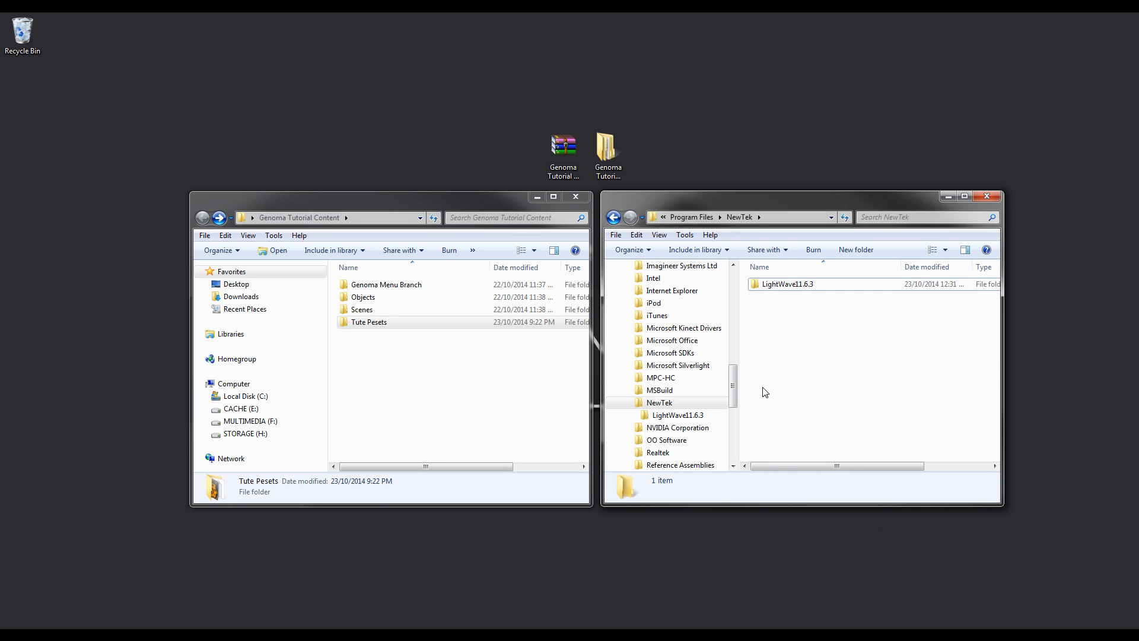
left_click_drag(735, 384, 734, 393)
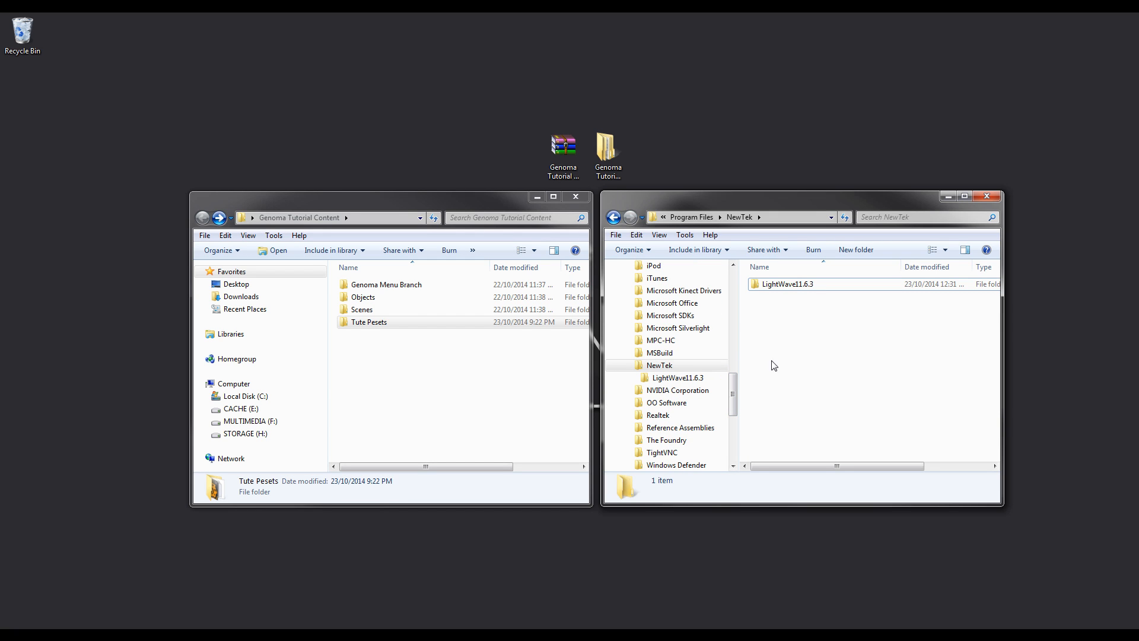
left_click(667, 366)
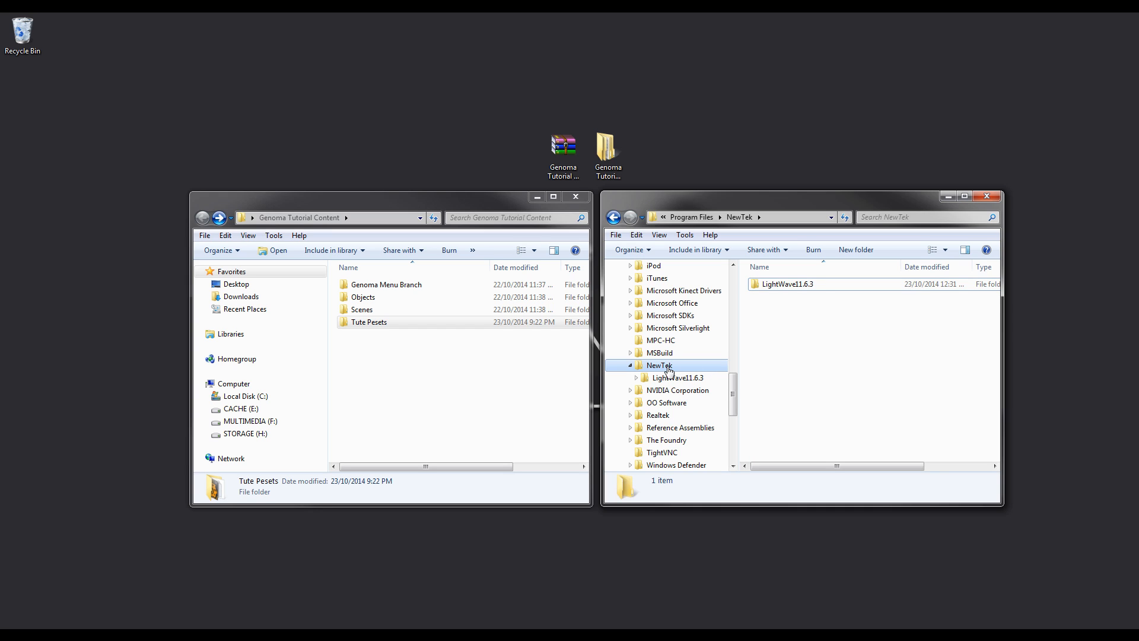
left_click(682, 381)
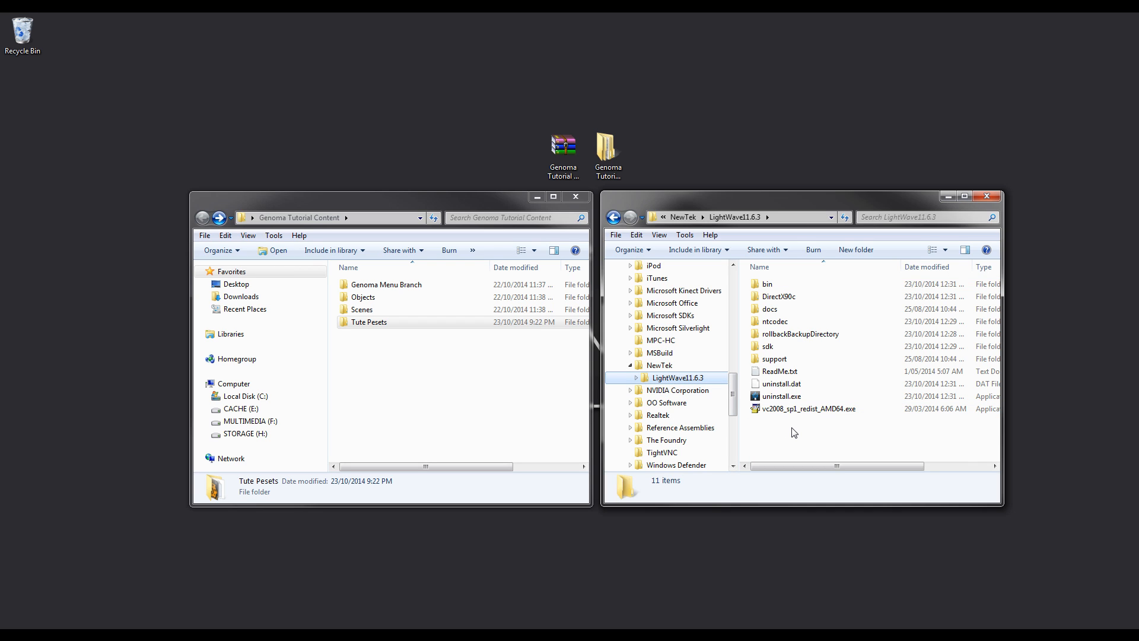
double_click(775, 359)
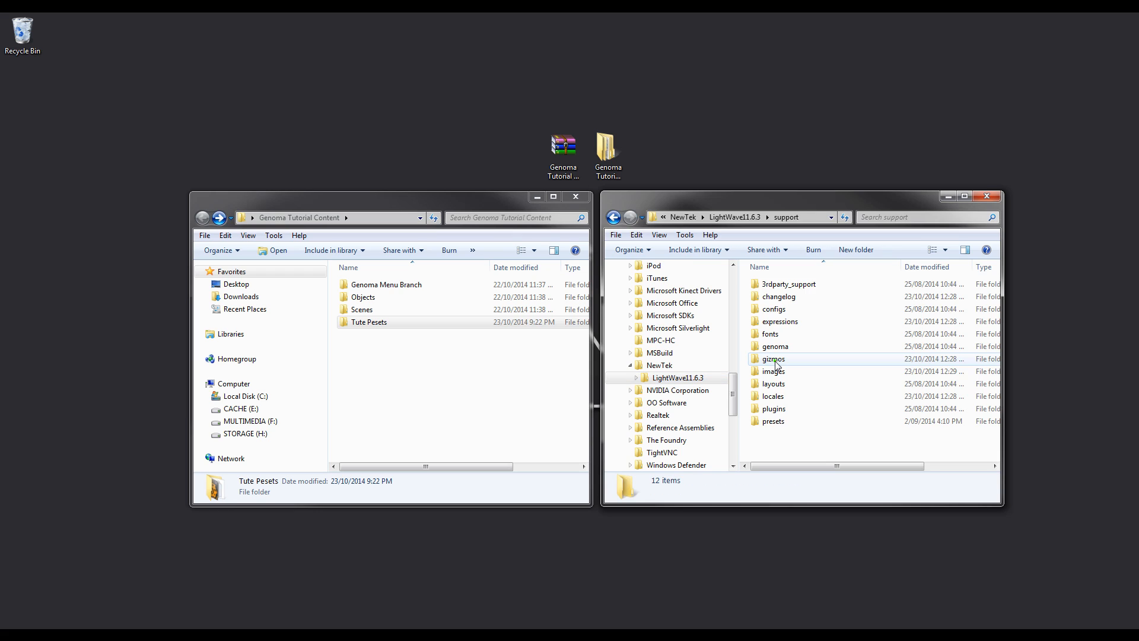
double_click(773, 347)
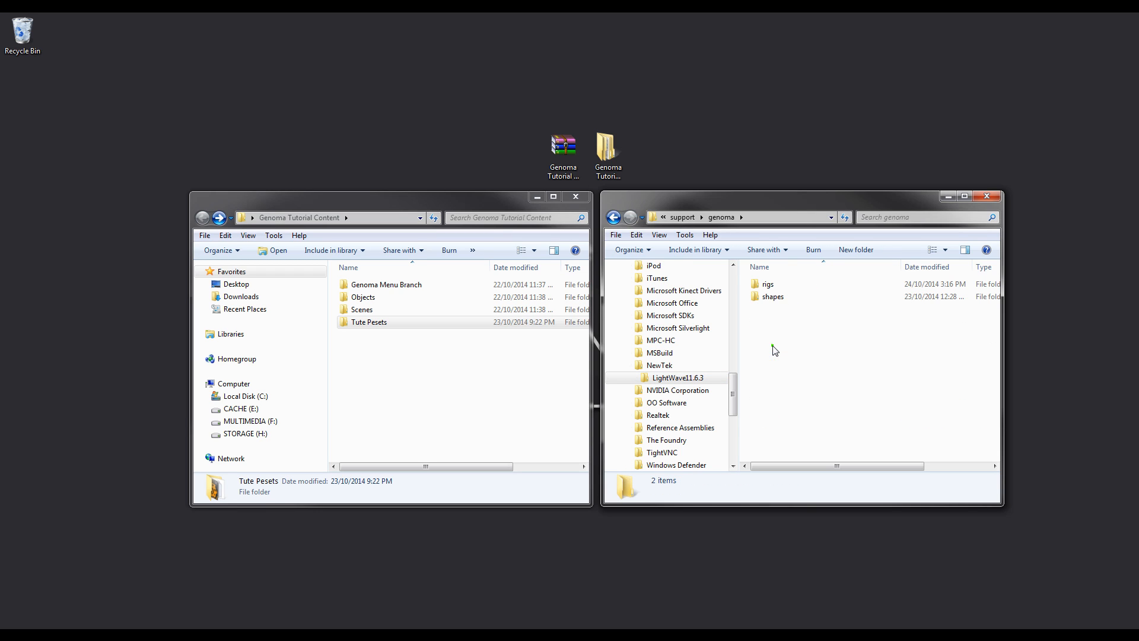
double_click(767, 286)
Paste the copied Tute Pesets folder into the rigs folder and minimise that folder window.
right_click(788, 331)
left_click(819, 409)
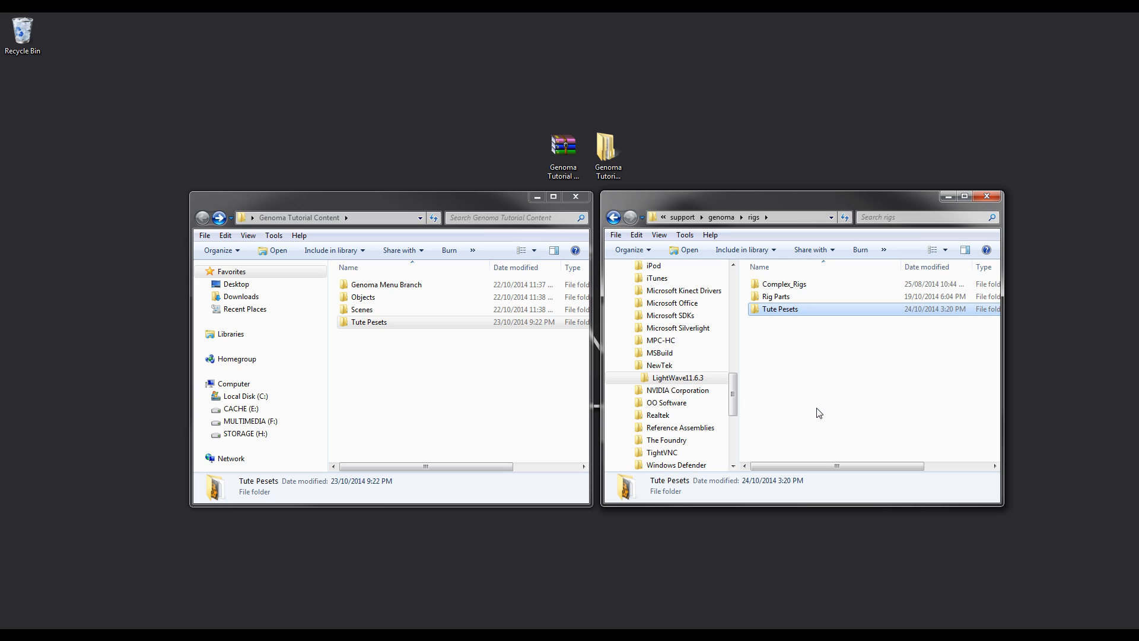
left_click(818, 413)
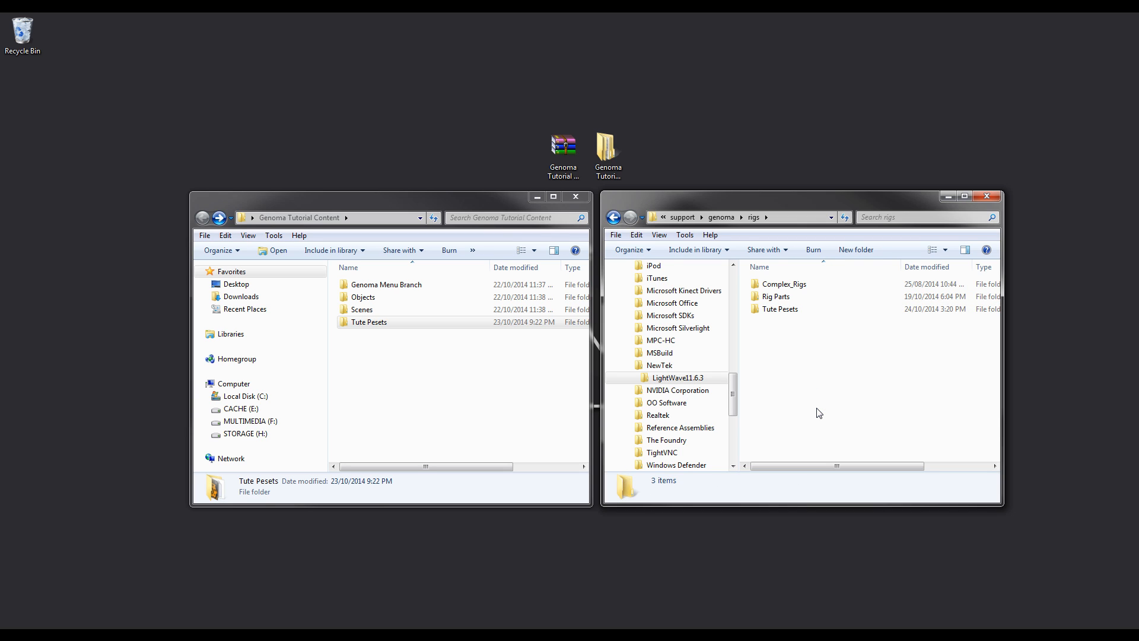
left_click(949, 197)
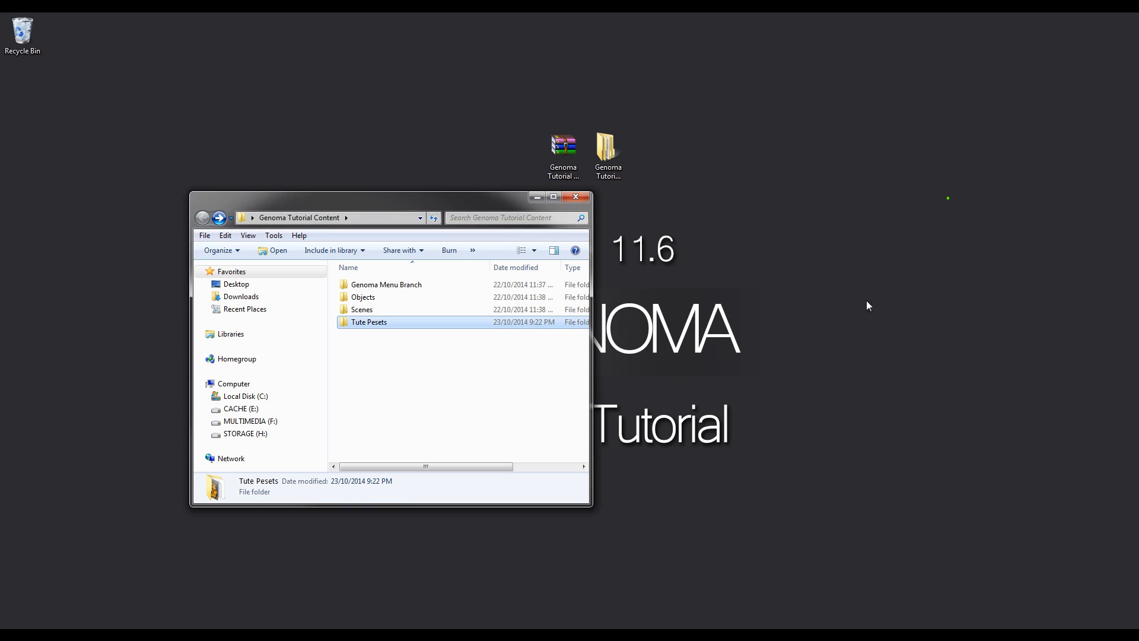
Open the Genoma Menu Branch folder and select the Genoma_Editing_Branch.cfg file.
left_click(427, 391)
double_click(394, 285)
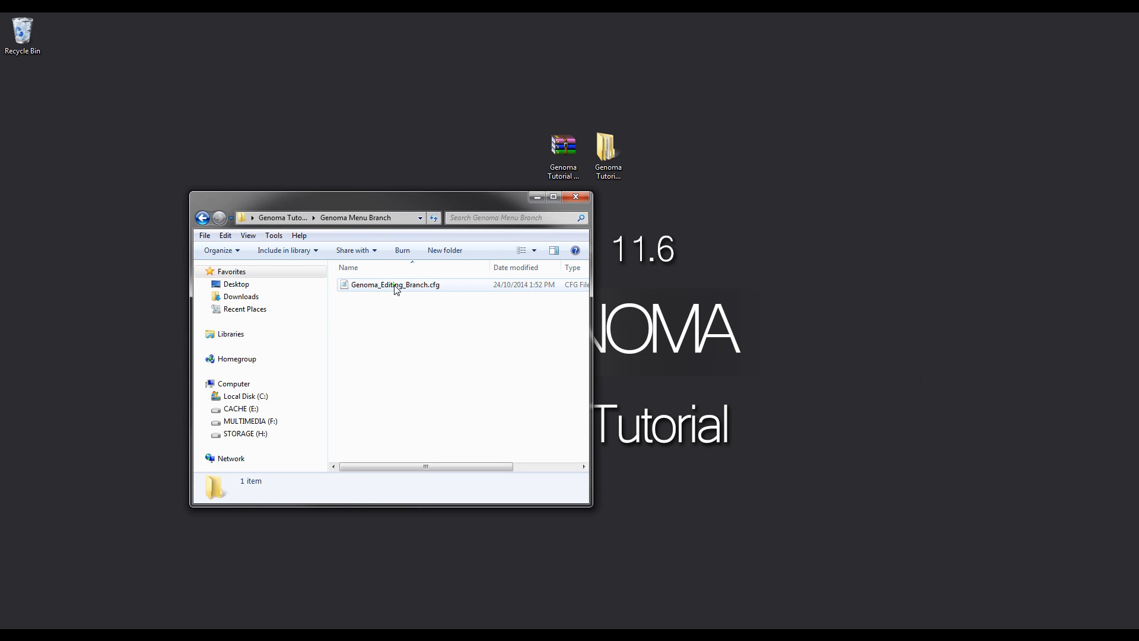
left_click(408, 288)
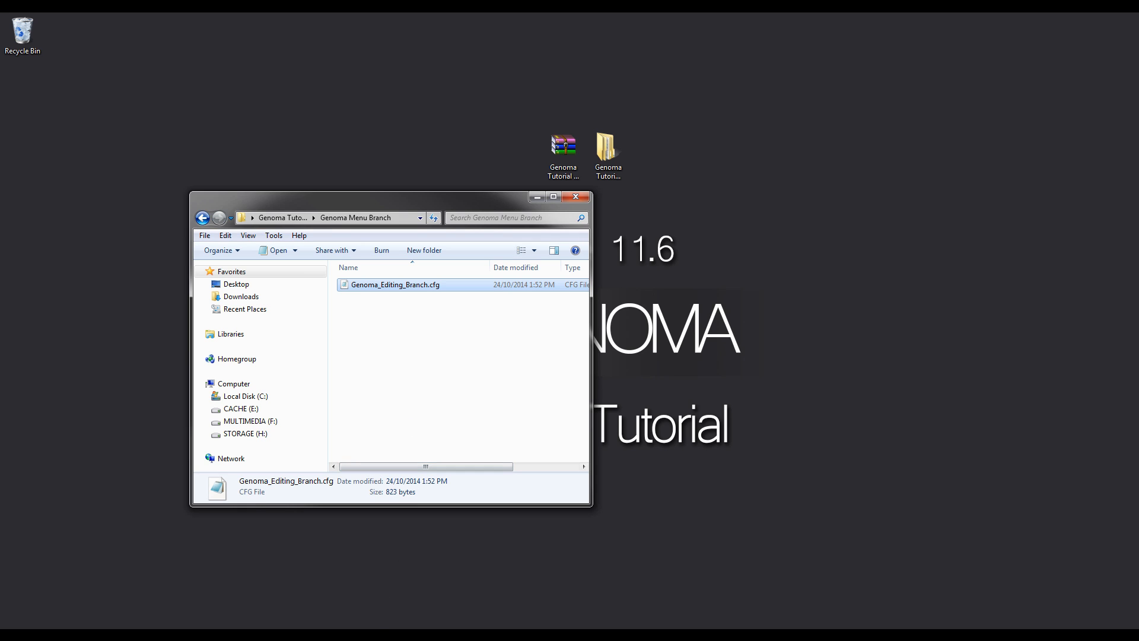
Switch to LightWave Modeler and open the menu layout configuration.
mouse_move(375, 635)
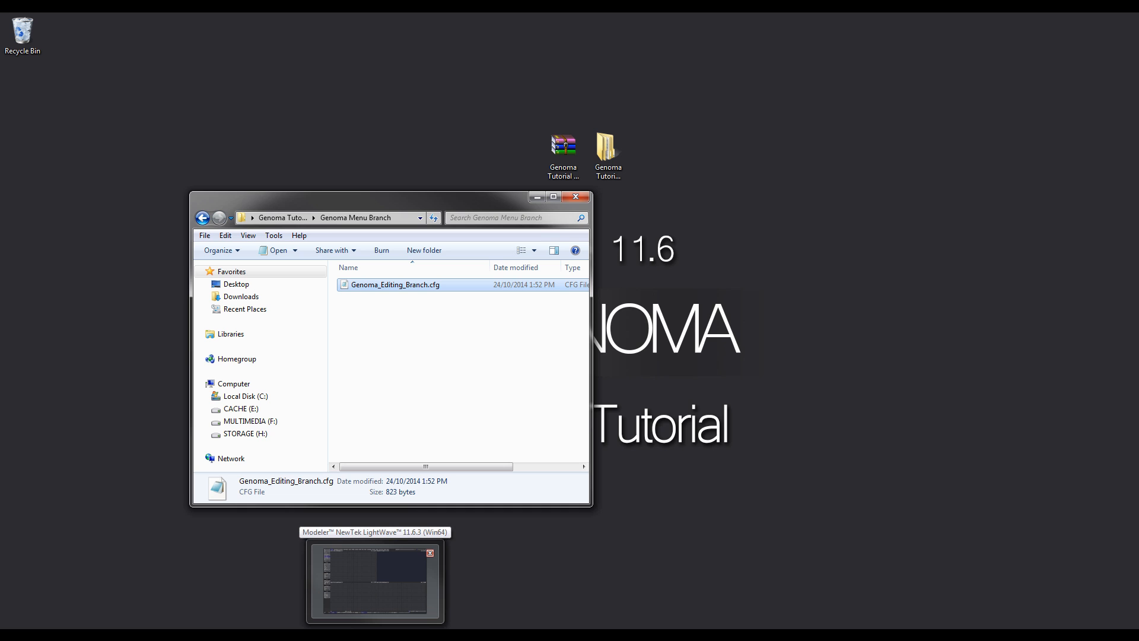
left_click(375, 635)
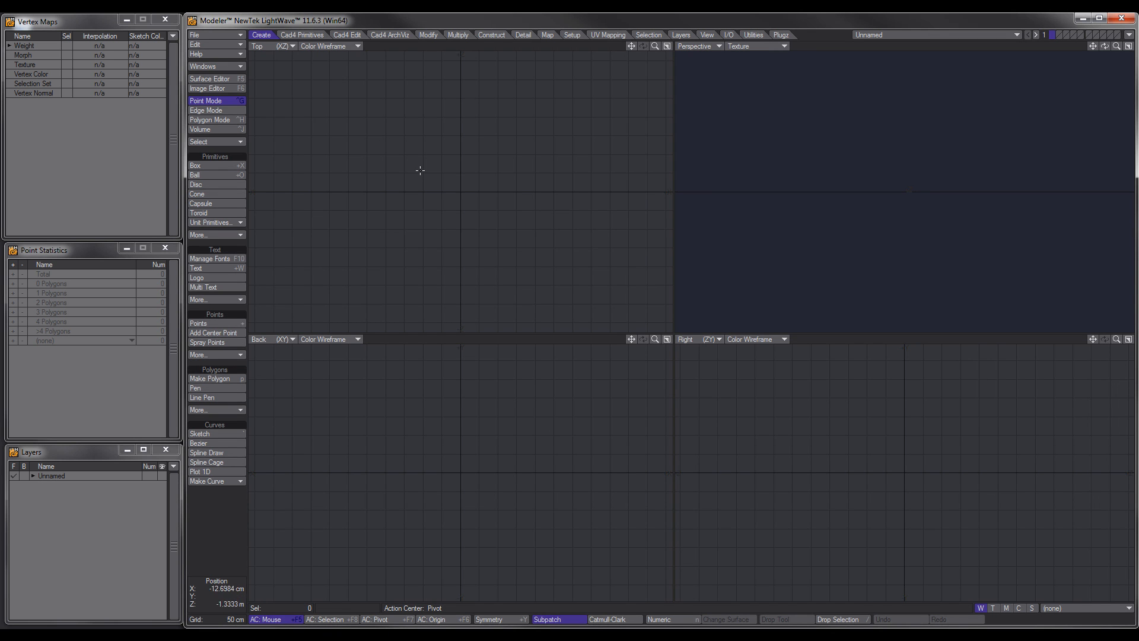
left_click(222, 45)
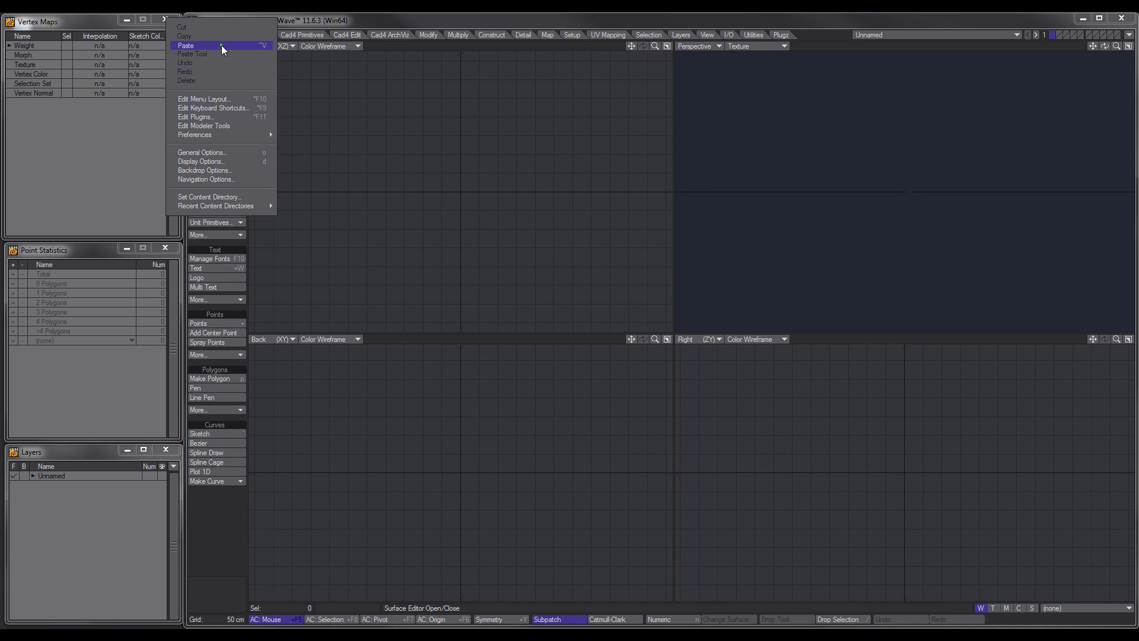
left_click(215, 101)
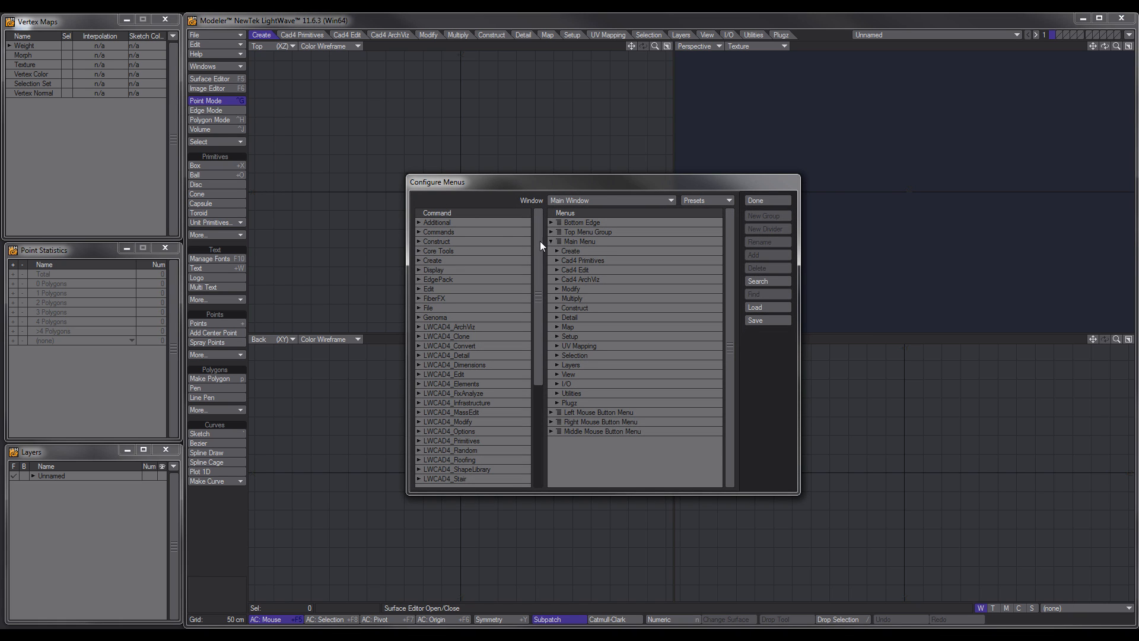
Import the Genoma_Editing_Branch.cfg branch into the Main Menu group and close the menu configuration.
left_click(590, 240)
right_click(590, 239)
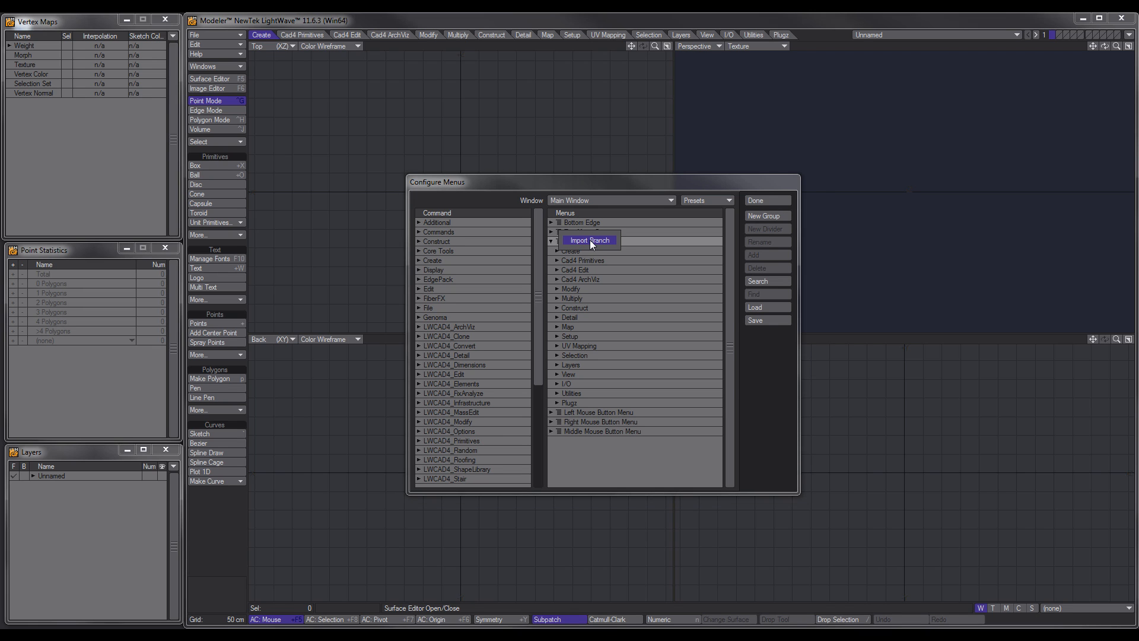
left_click(591, 241)
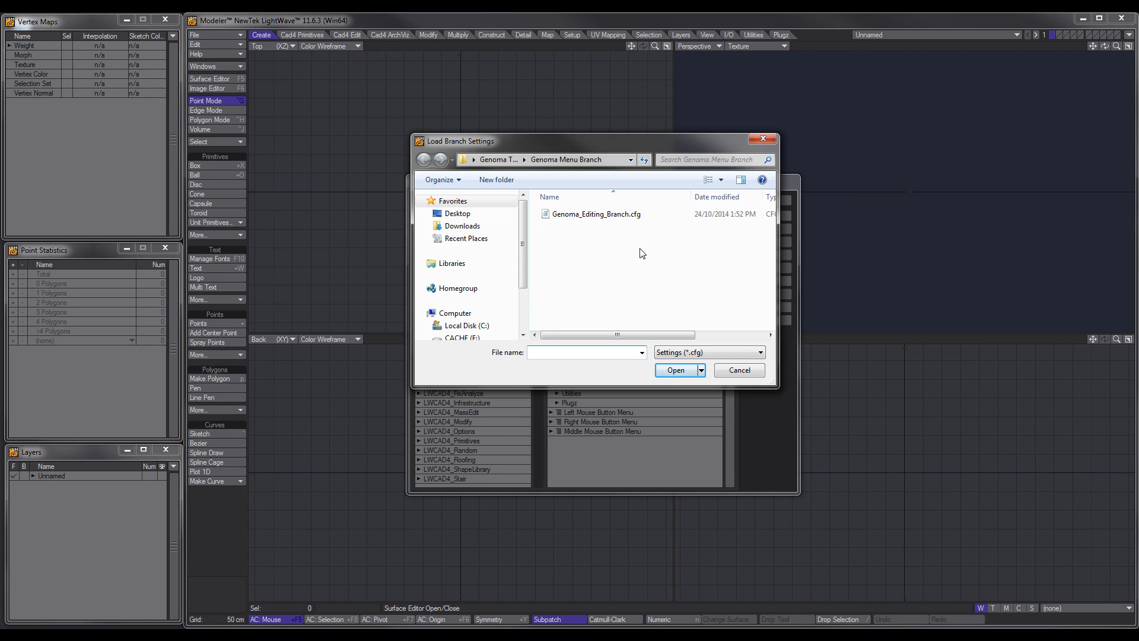
left_click(605, 214)
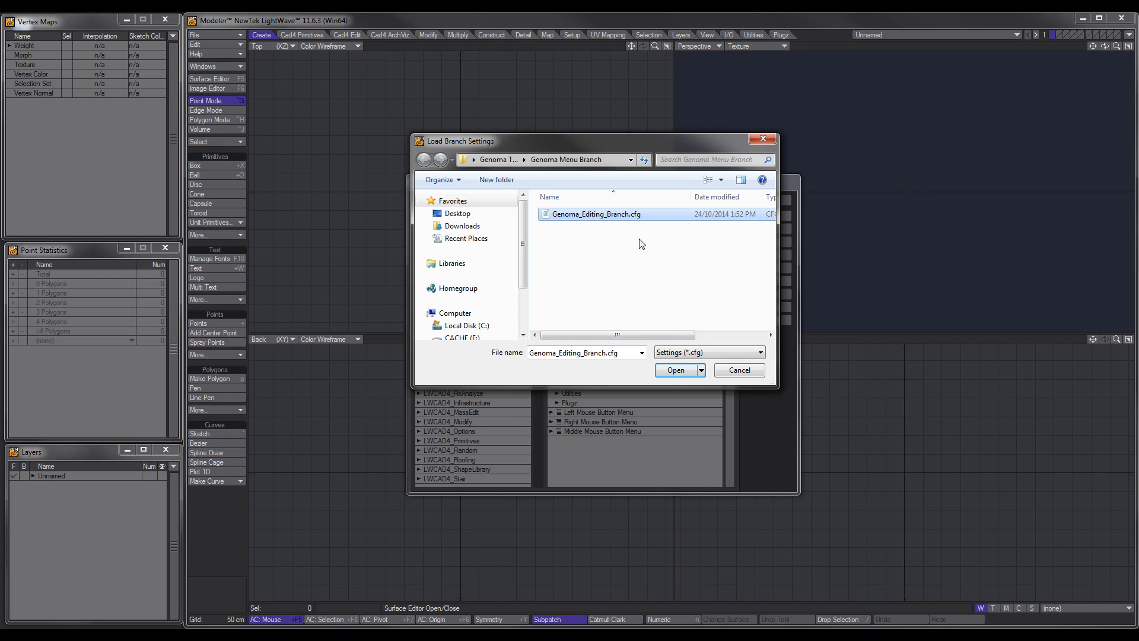
left_click(673, 369)
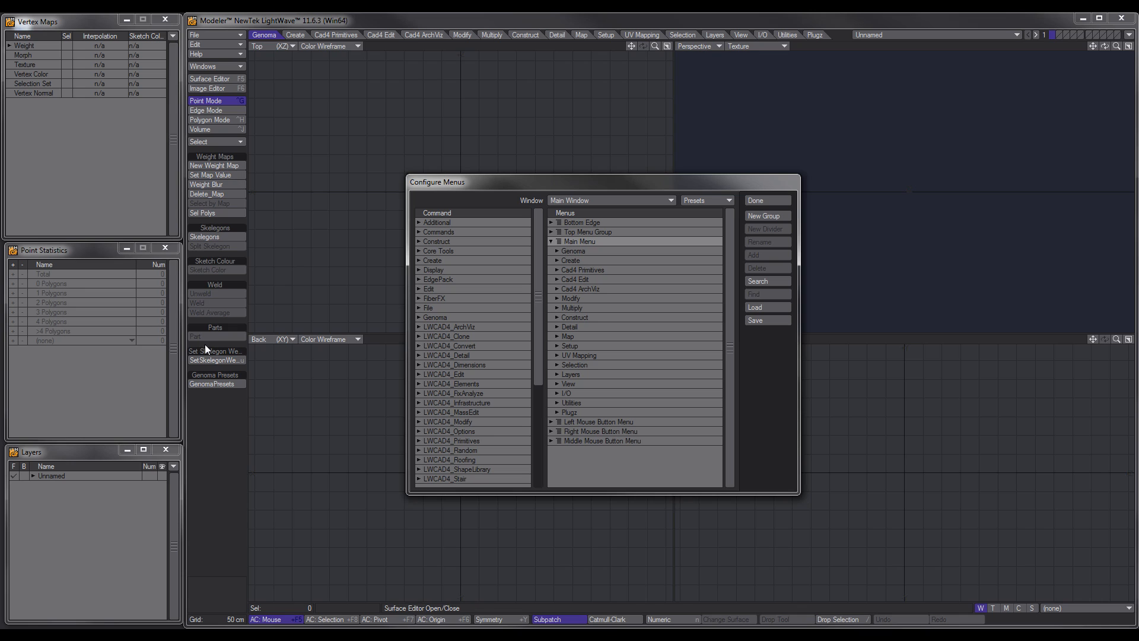
left_click(763, 202)
key("space")
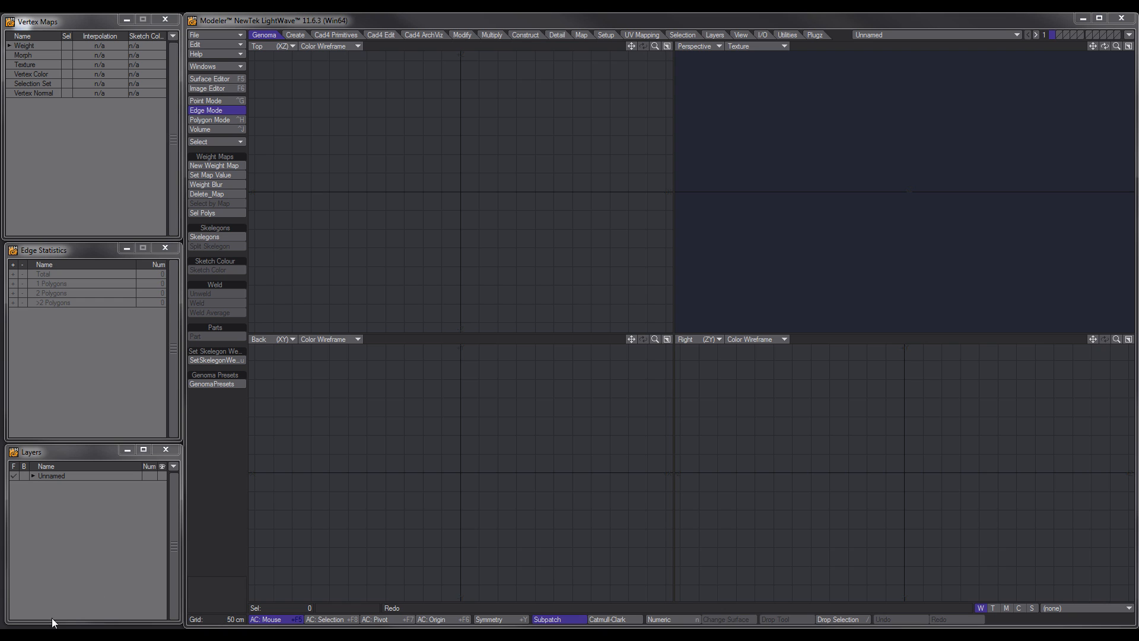
Switch to the browser to view the TF3DM page of free 3D models and put it away again.
left_click(77, 637)
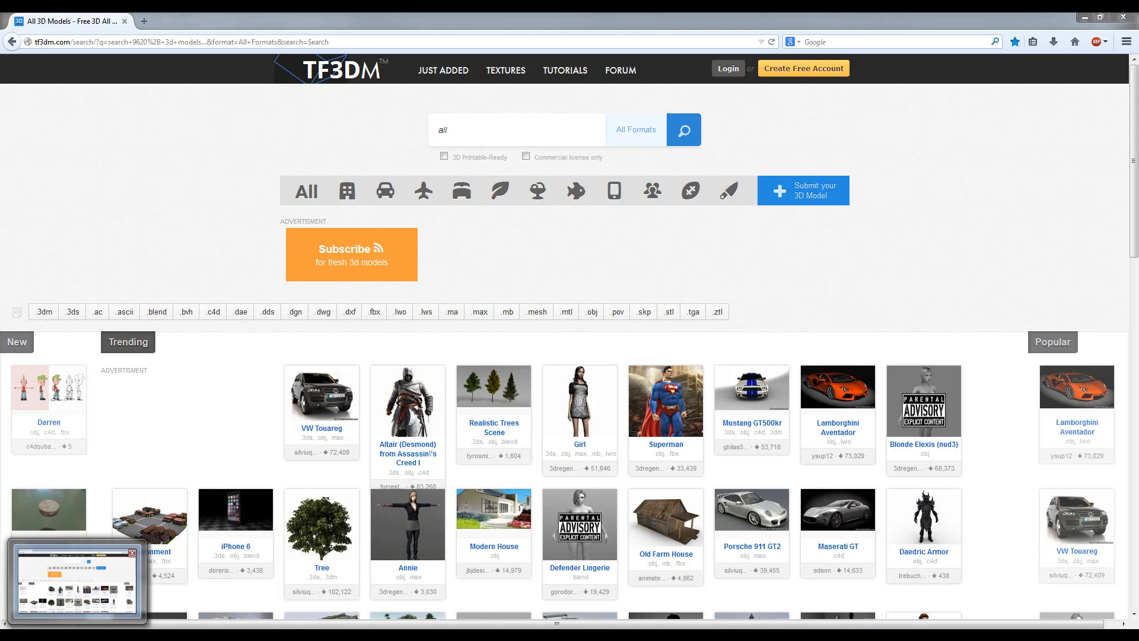
left_click(76, 635)
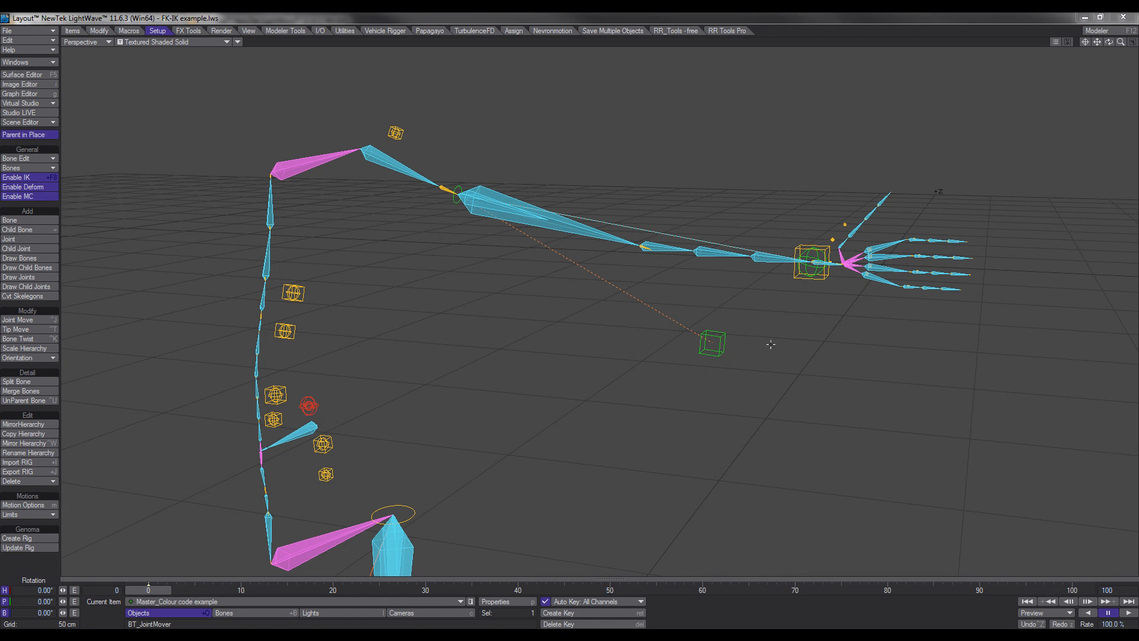
In LightWave Layout, move the ik_ctrl (2) wrist controller to about X -13.17 cm and Y -7.86 cm, bending the arm.
left_click(822, 284)
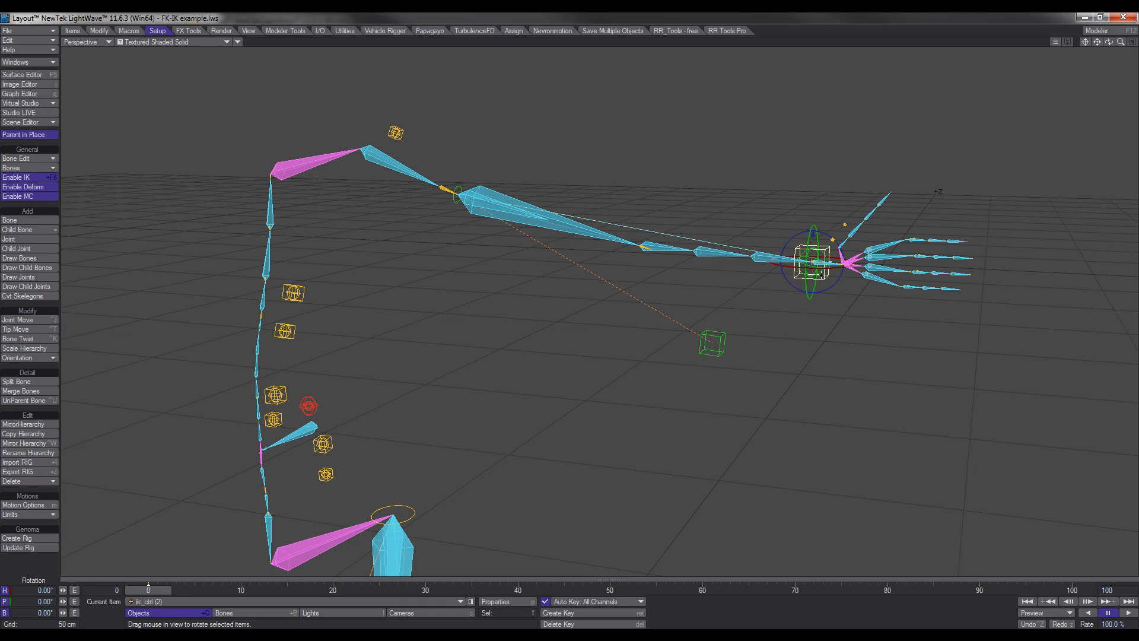
key("t")
left_click_drag(841, 267, 616, 367)
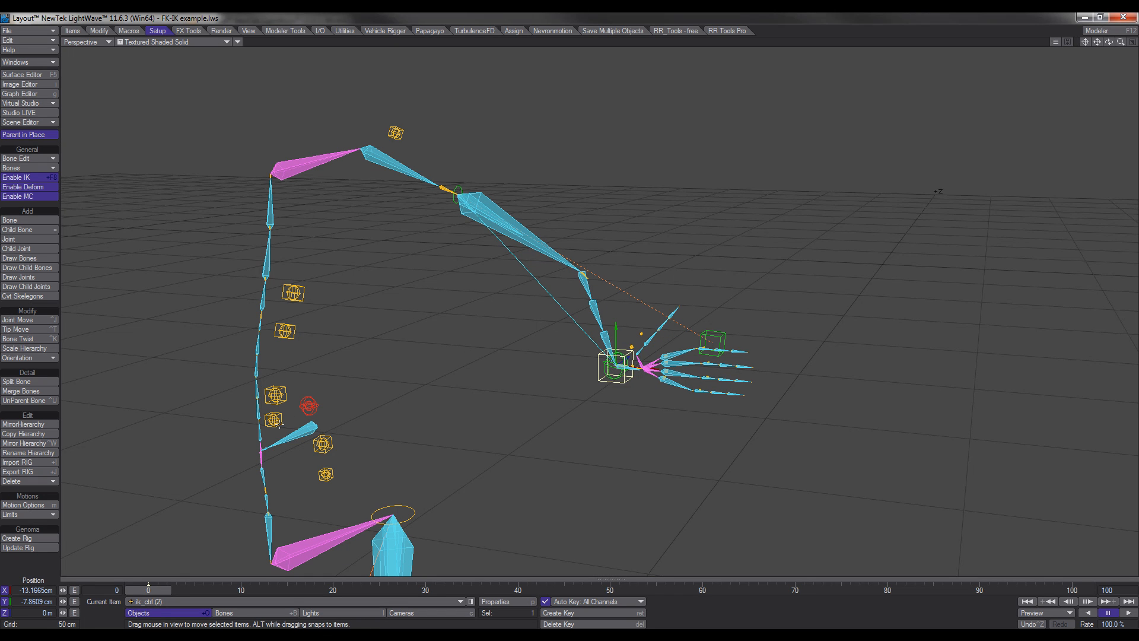
Rotate the ctrl_hpb (2) spine controller freehand.
left_click(274, 420)
key("y")
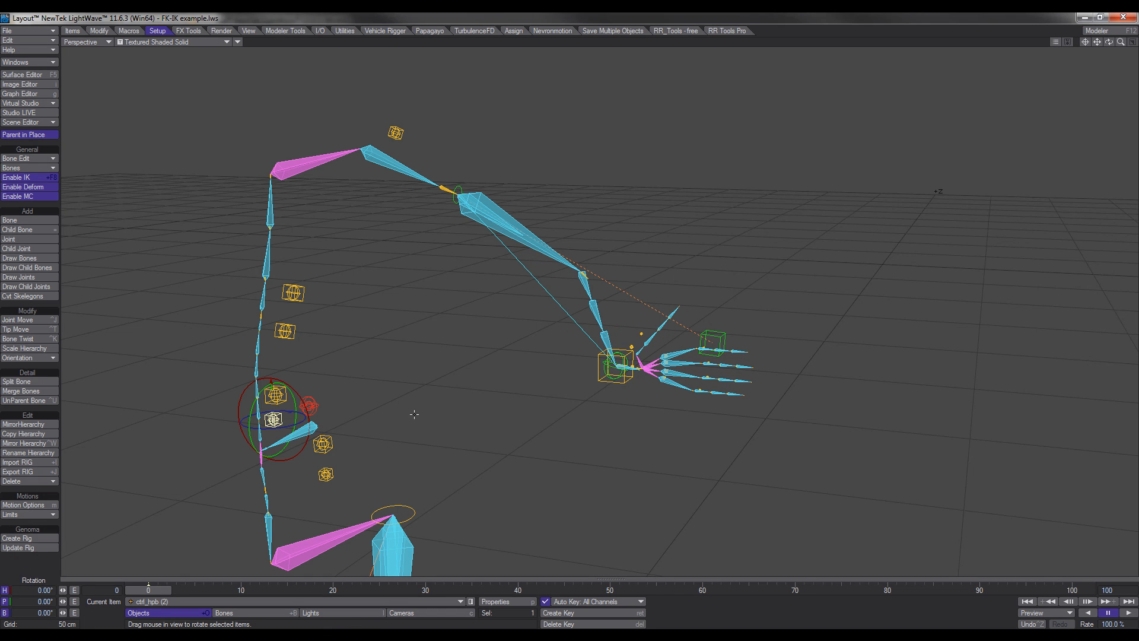
left_click_drag(416, 415, 540, 374)
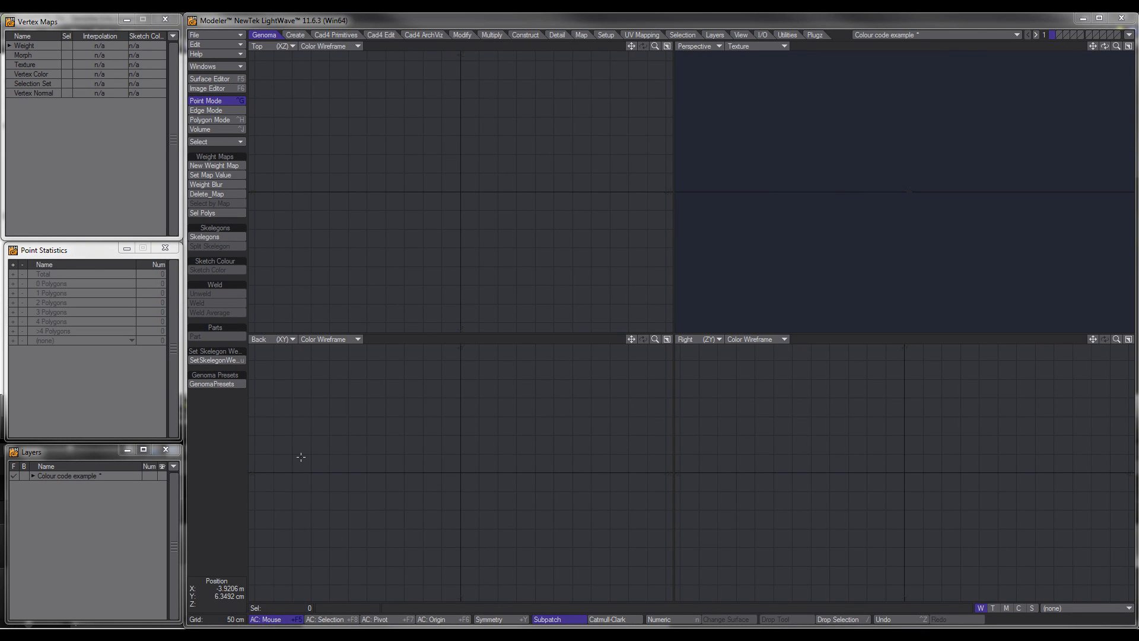
In LightWave Modeler, open the Genoma presets and expand the Complex_Rigs and Bipeds categories.
left_click(229, 383)
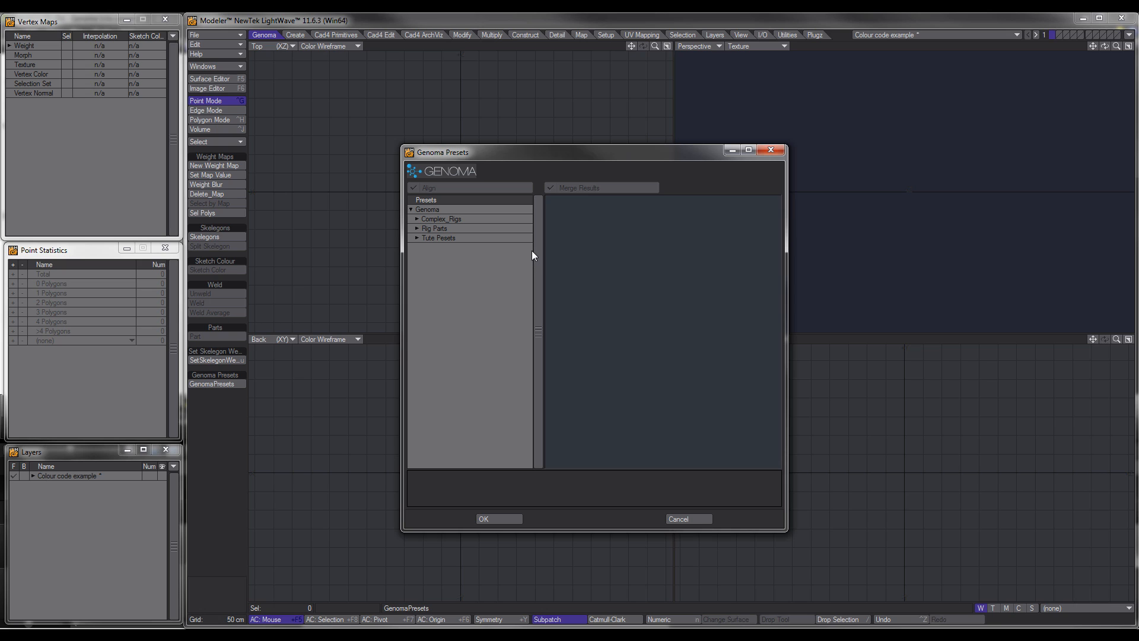
left_click(439, 219)
left_click(438, 227)
left_click(444, 219)
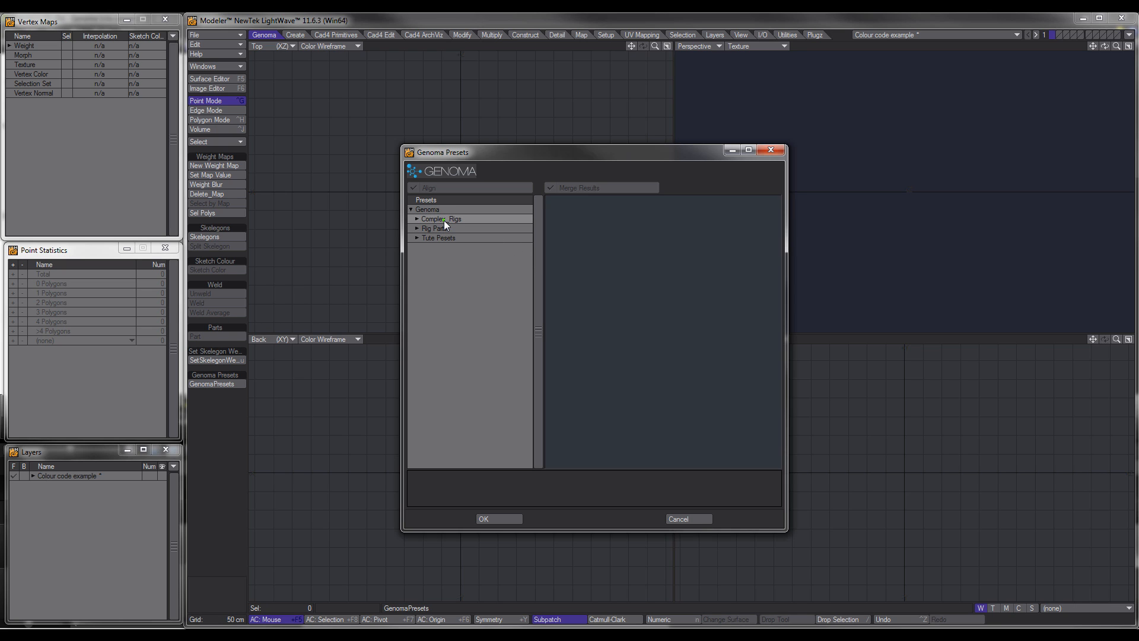
left_click(418, 220)
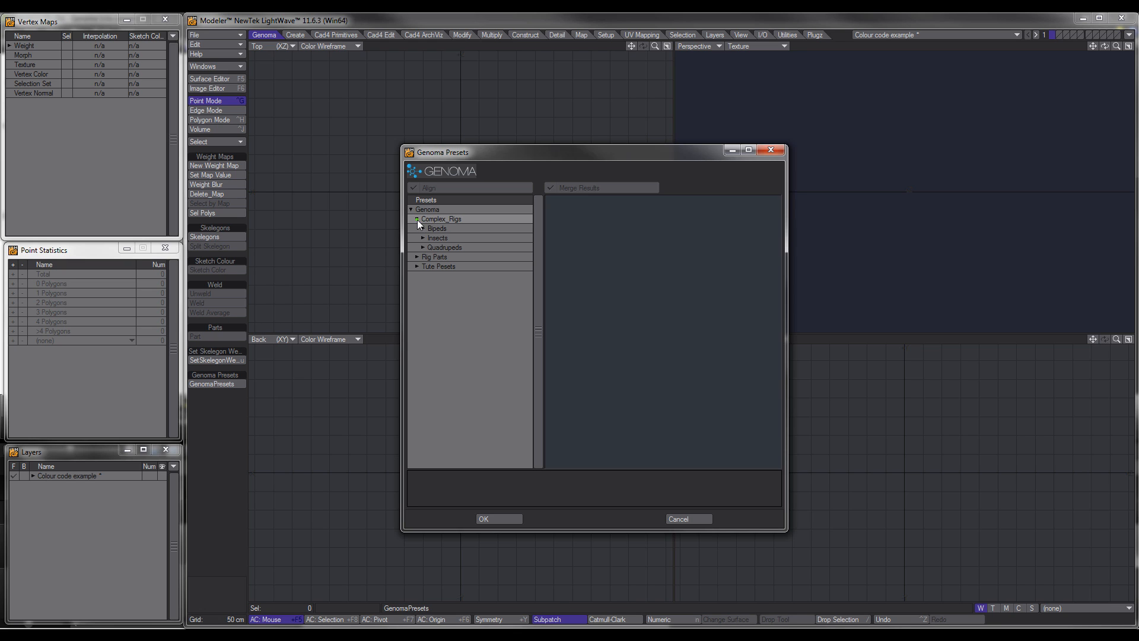
left_click(436, 226)
left_click(422, 229)
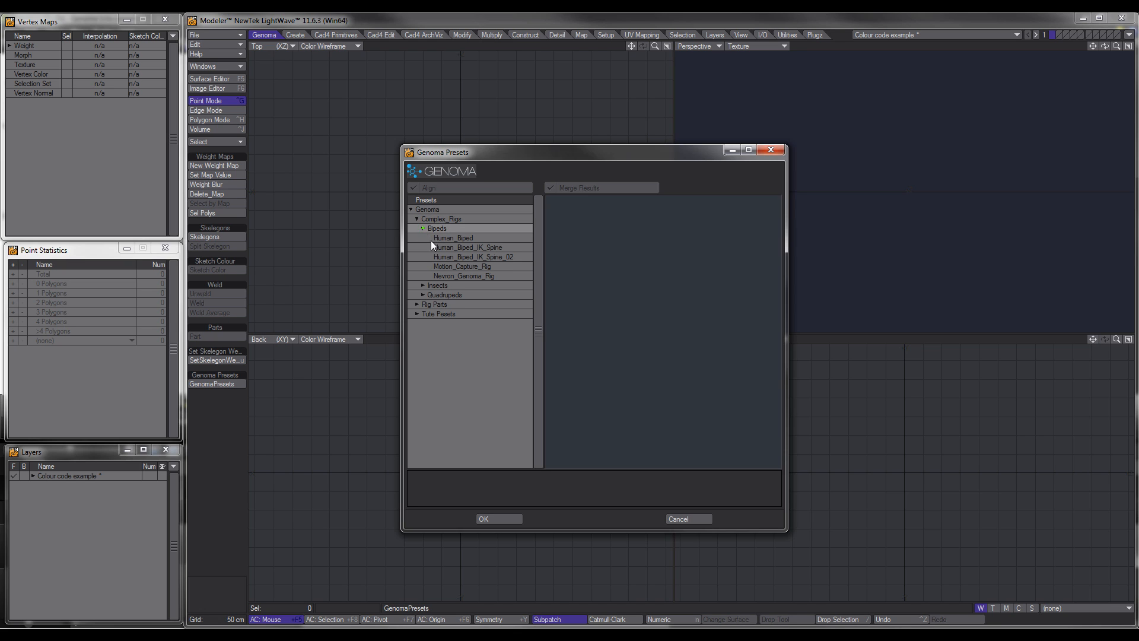
Expand the Insects and Quadrupeds categories and preview the Basic_Quadruped, Spider_01 and Human_Biped rigs.
left_click(439, 286)
left_click(423, 286)
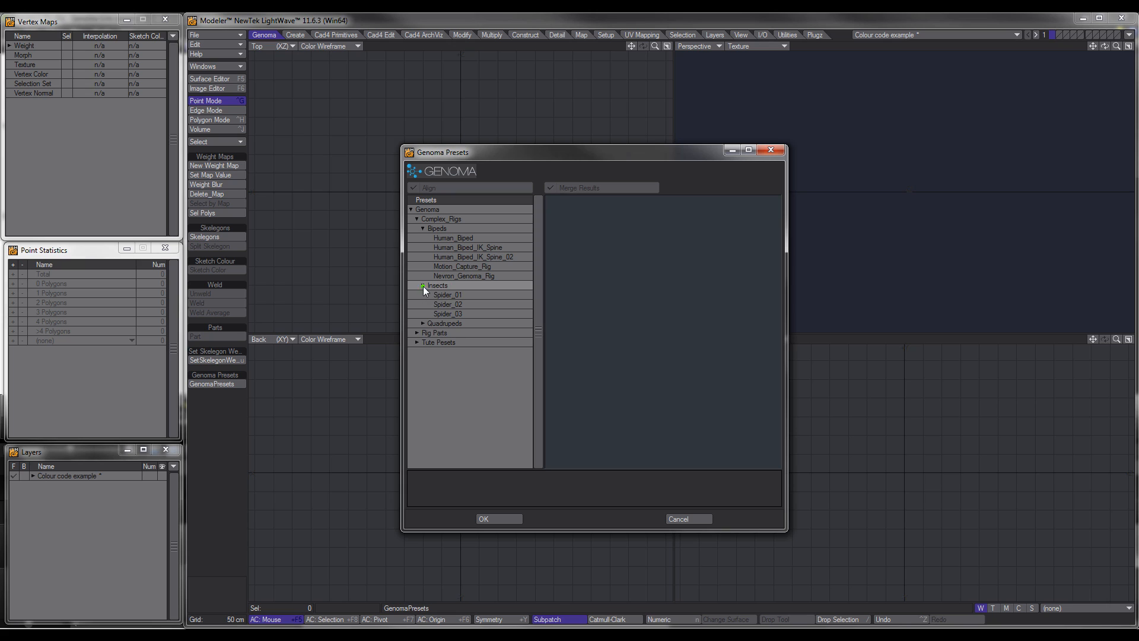
left_click(446, 325)
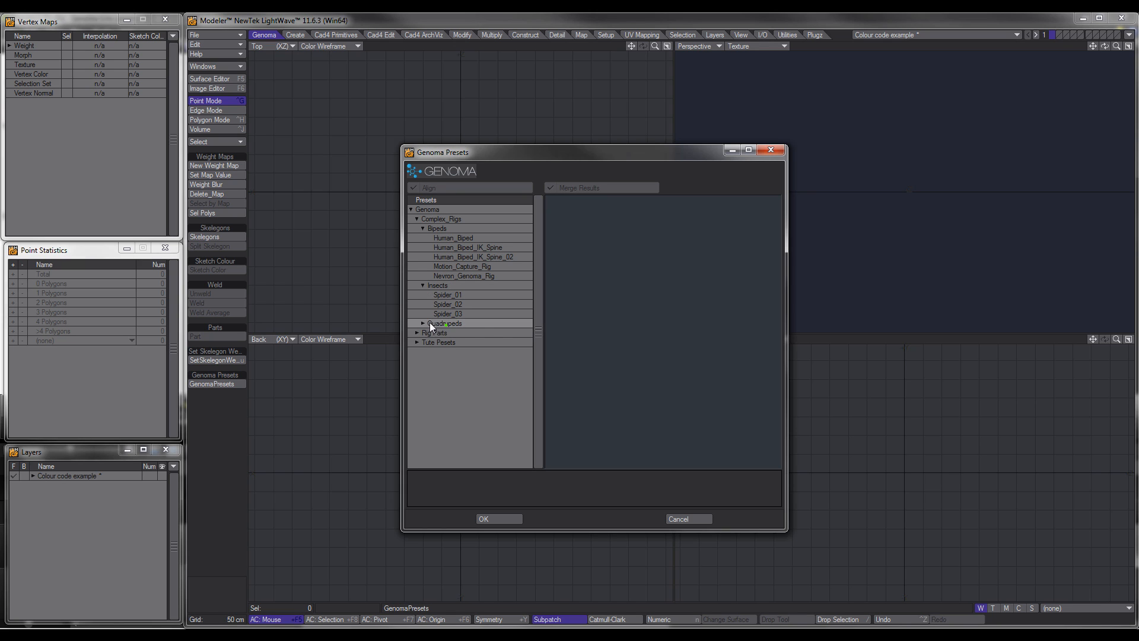
left_click(423, 323)
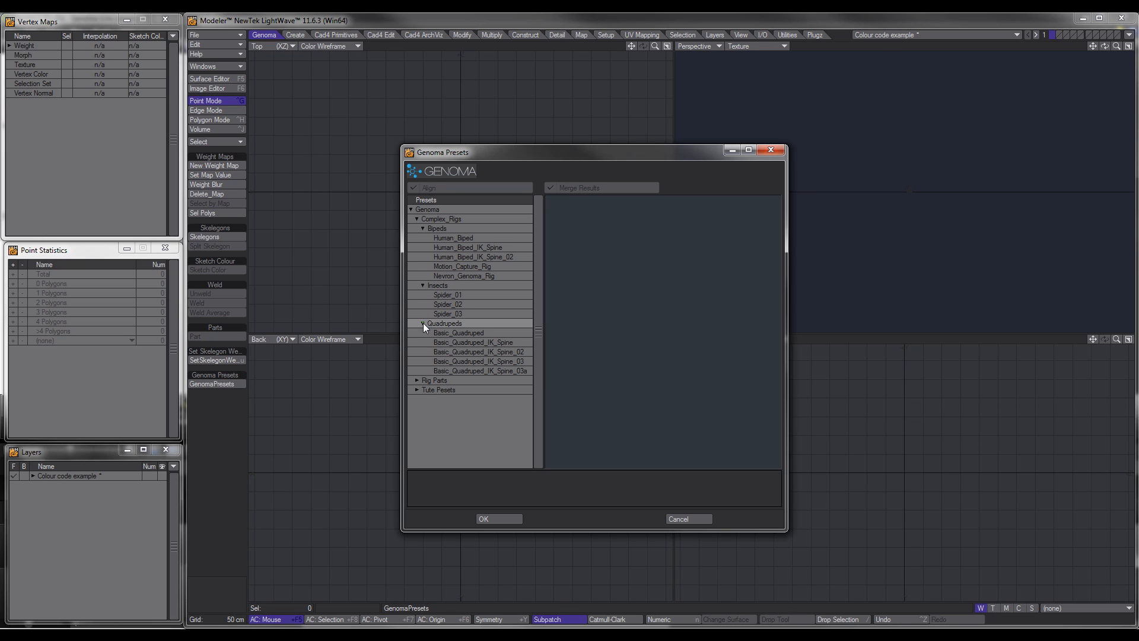
left_click(473, 332)
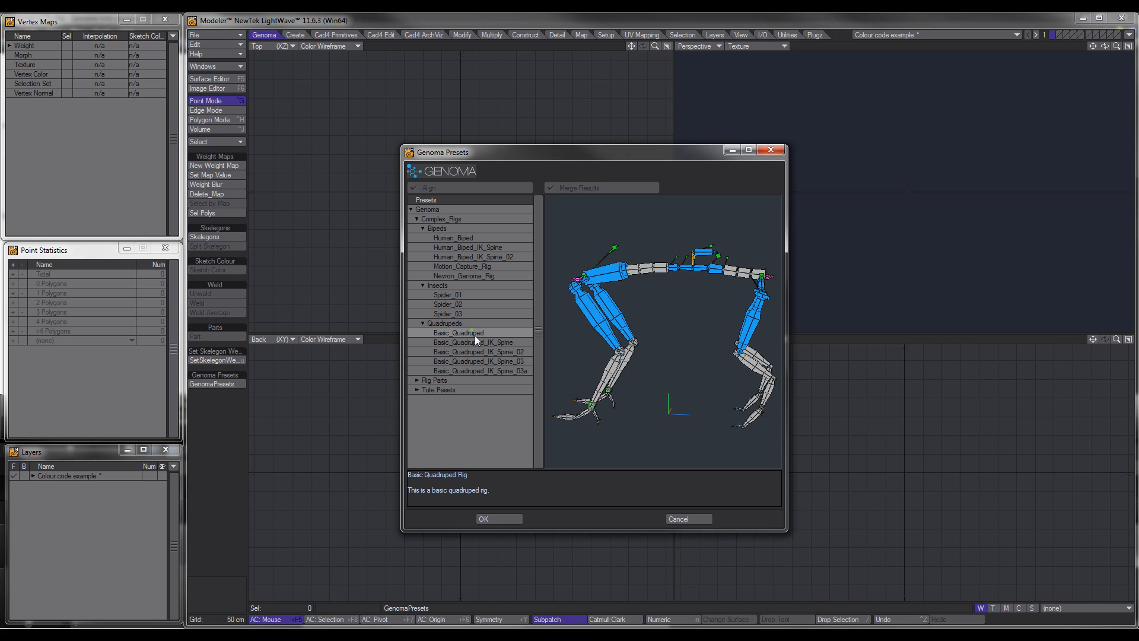
left_click(470, 296)
left_click(465, 237)
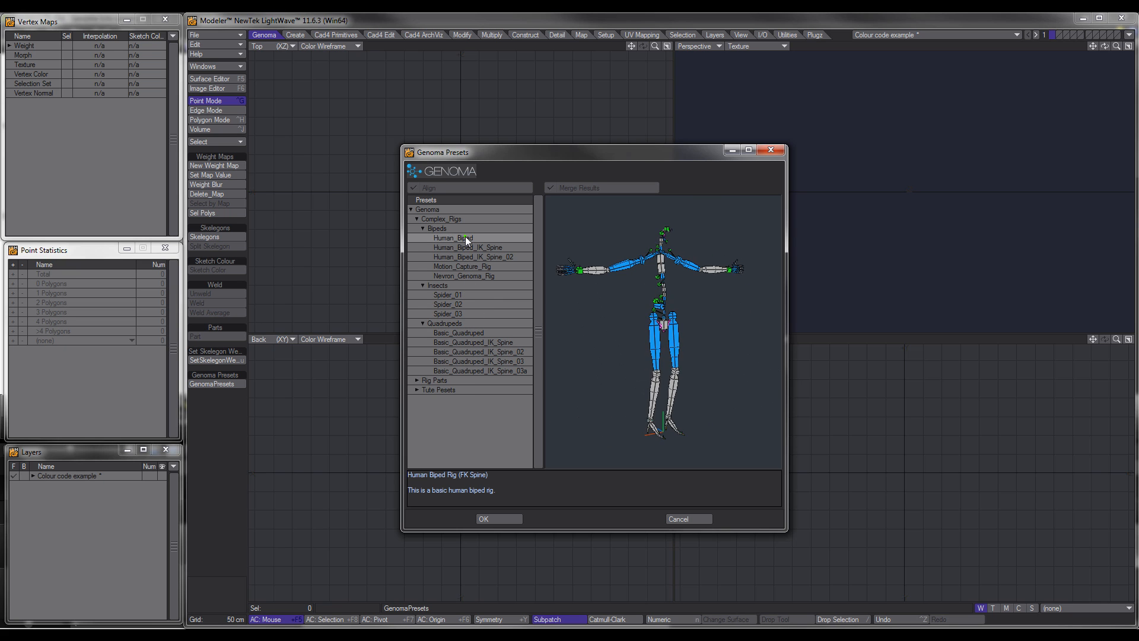
Expand Rig Parts and look through its subcategories, including 02_Roots, 05_Arms and 09_Muscles_Targets.
left_click(432, 380)
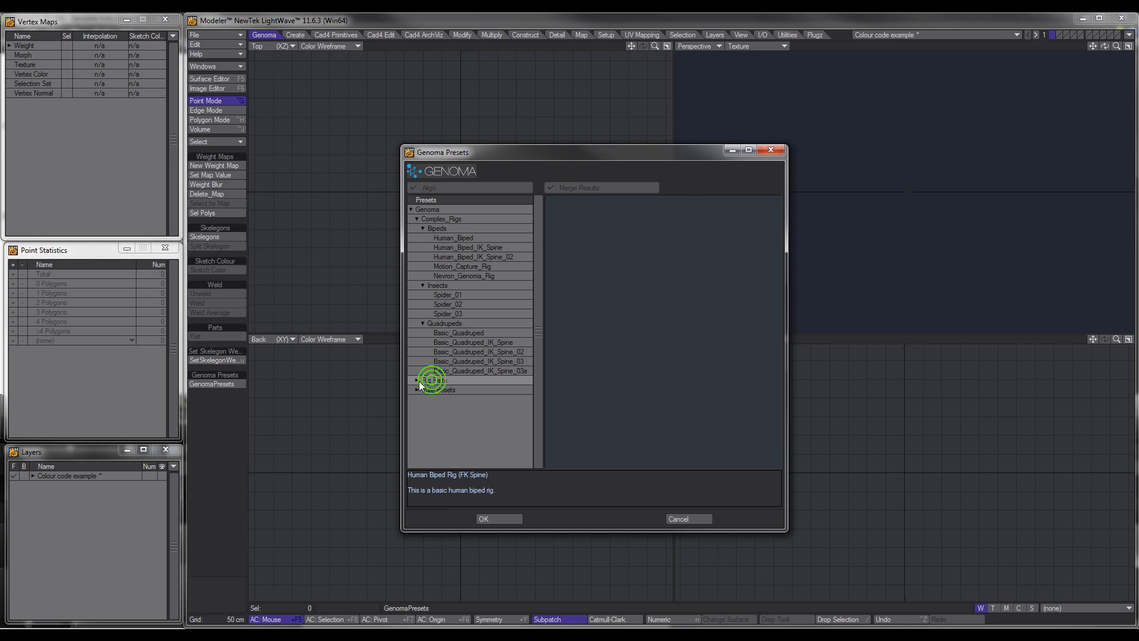
left_click(417, 380)
scroll(440, 393, "down", 1)
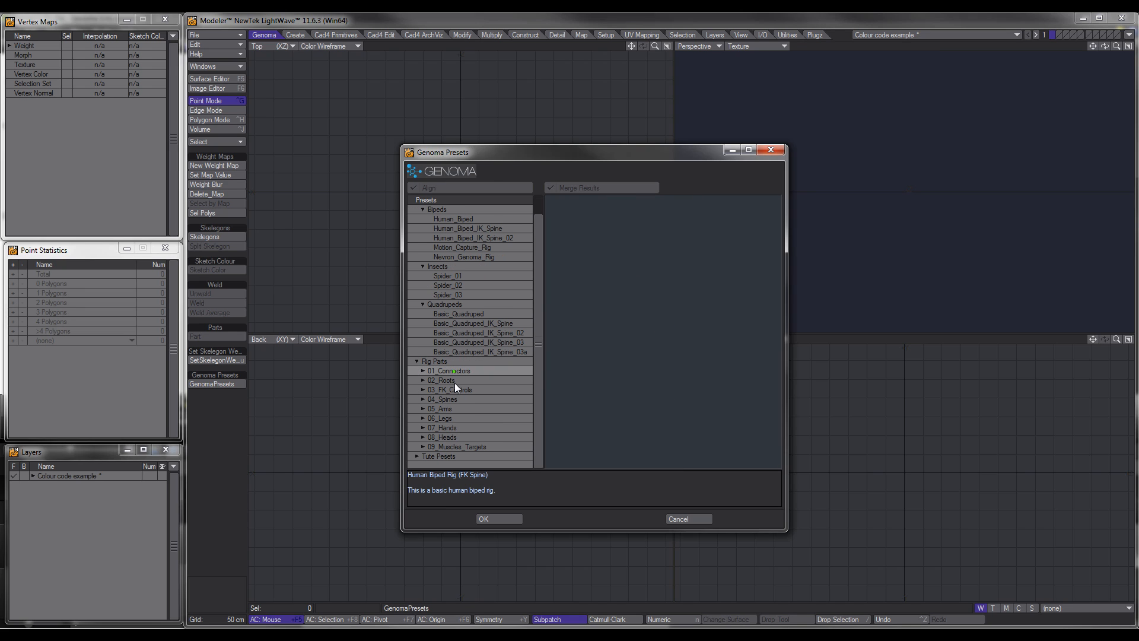
left_click(449, 380)
left_click(445, 408)
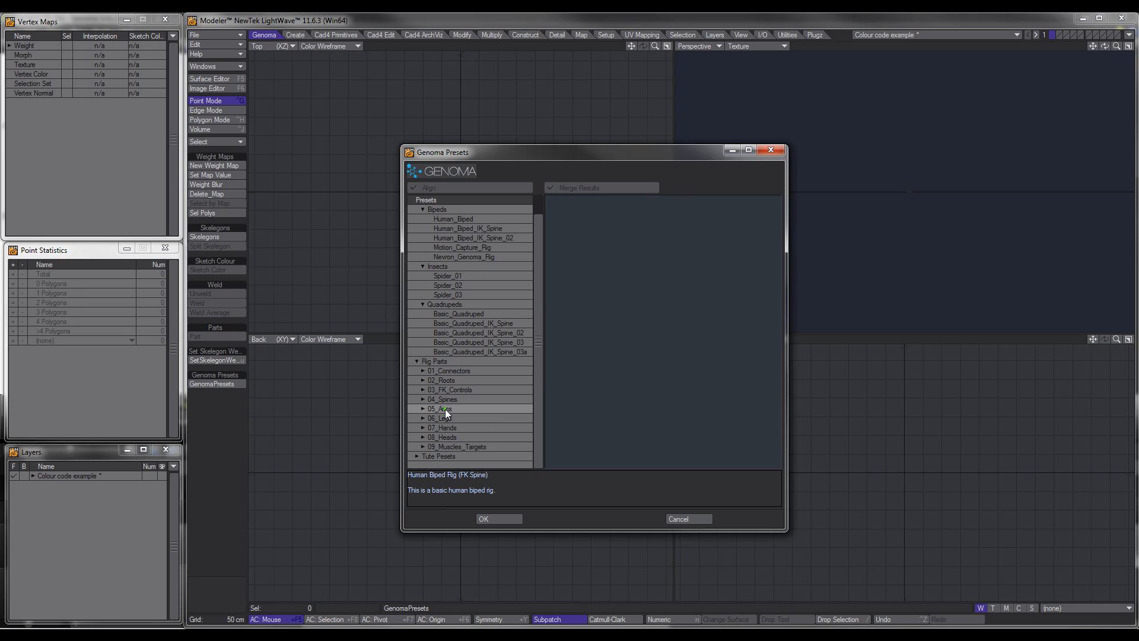
left_click(457, 444)
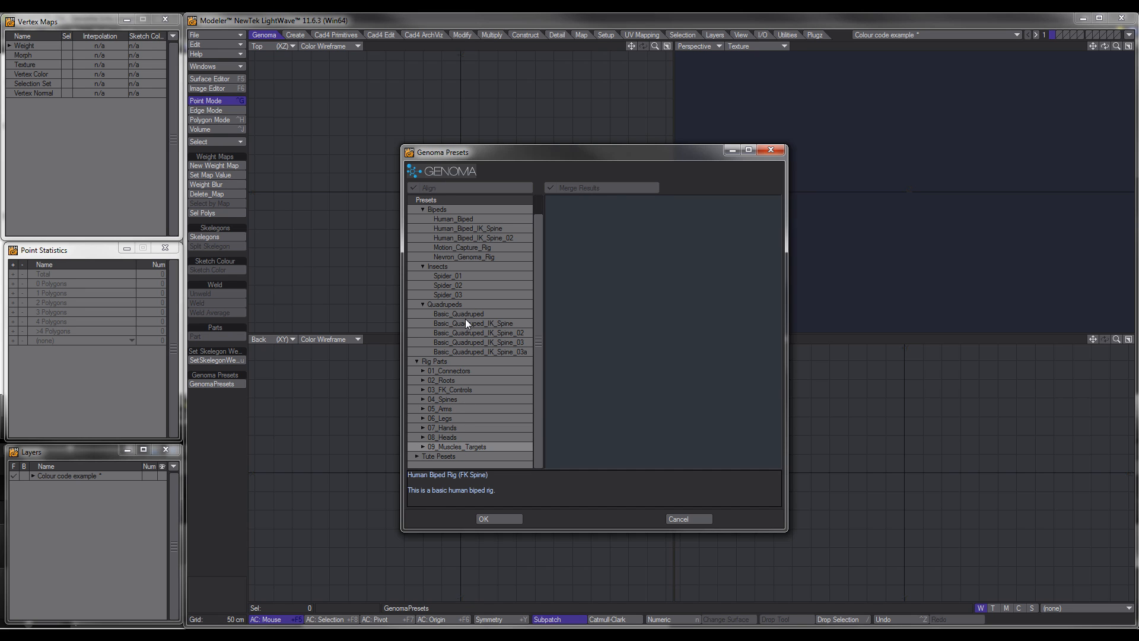
Preview Human_Biped again, look over the part categories from 01_Connectors to 04_Spines, and dismiss the presets without loading one.
left_click(457, 219)
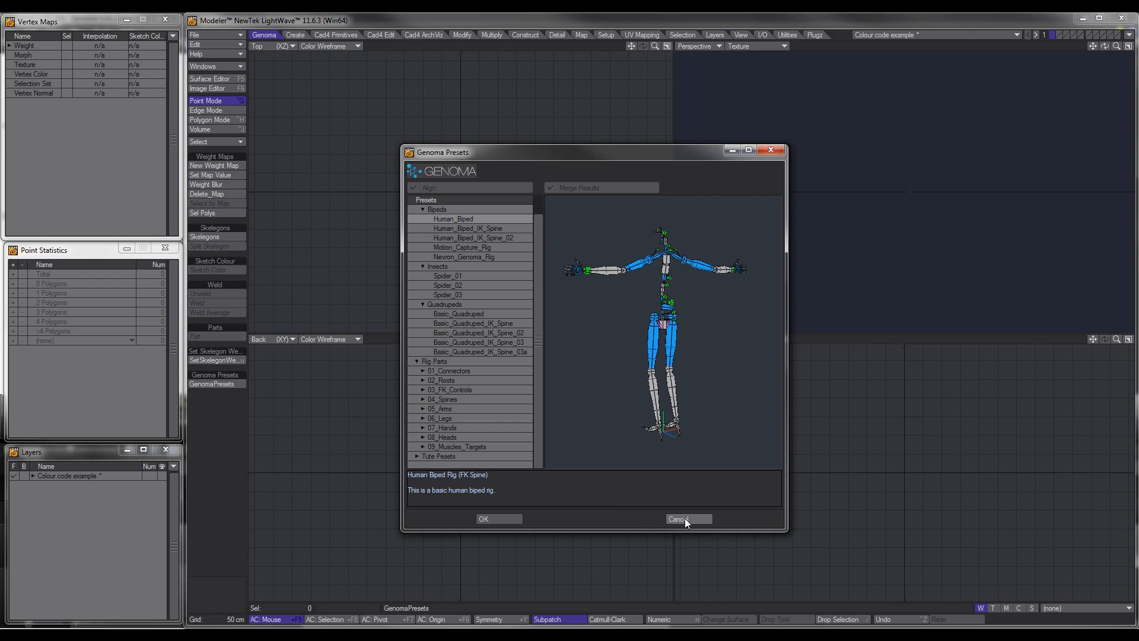
left_click(451, 370)
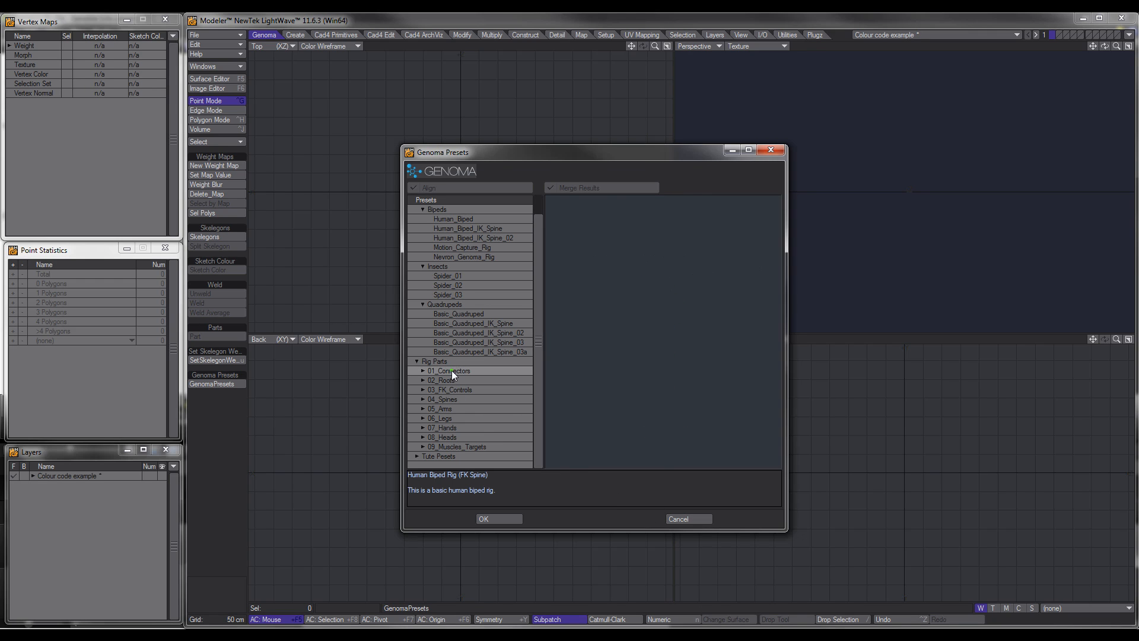
left_click(450, 383)
left_click(459, 391)
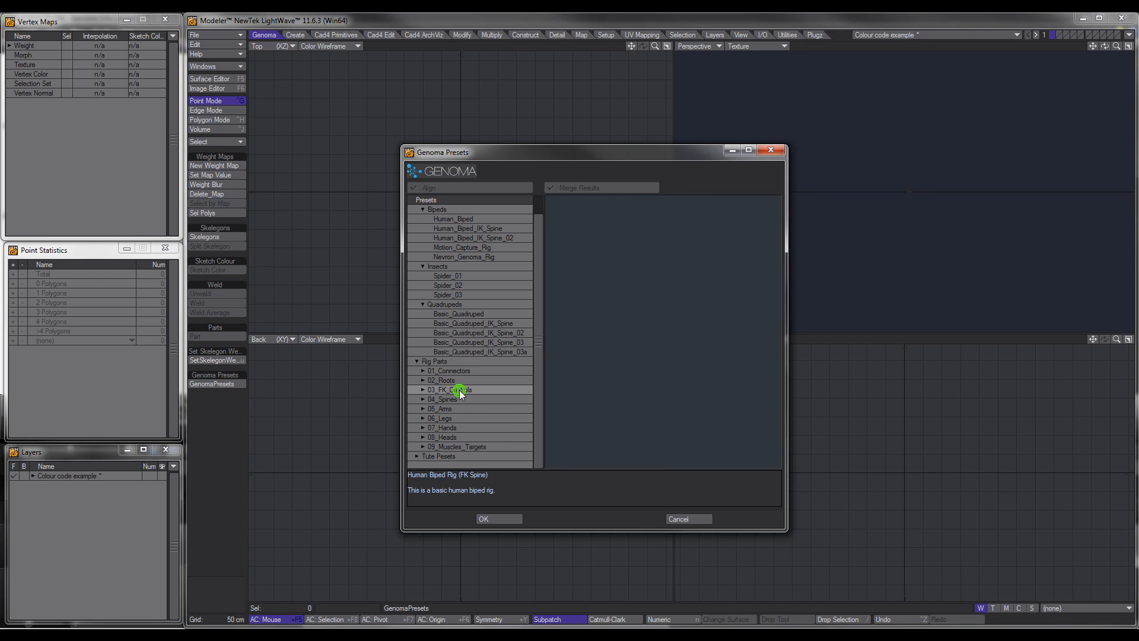
left_click(458, 400)
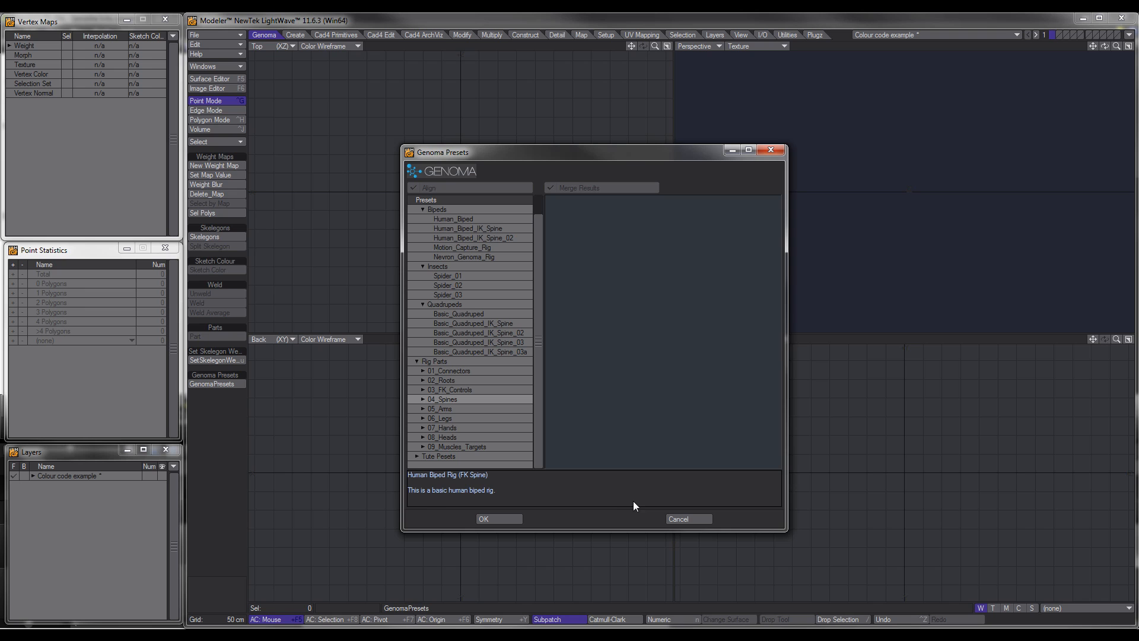
left_click(684, 516)
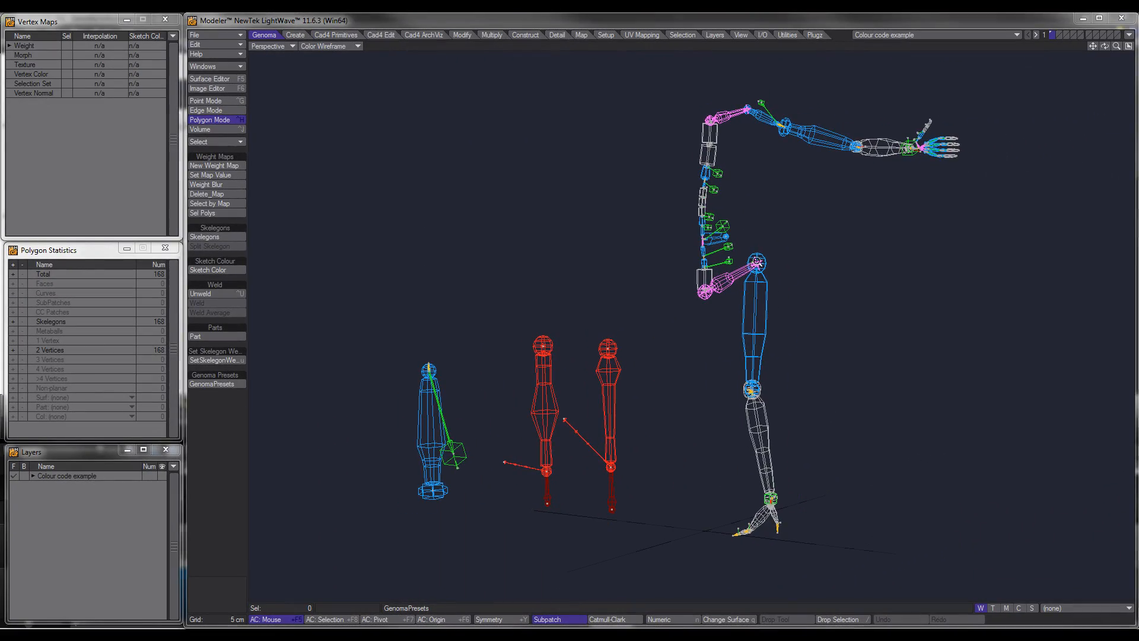
Examine the lower spine up close, selecting and deselecting the long horizontal blue skelegon.
left_click_drag(756, 261, 766, 297, "ctrl+alt")
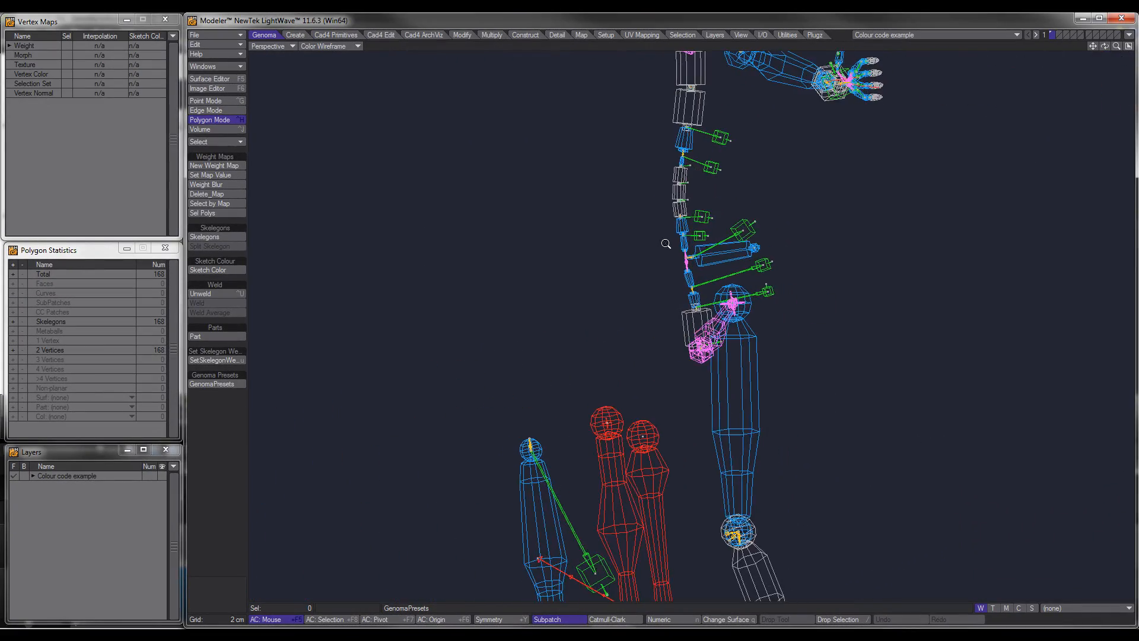
left_click_drag(666, 244, 752, 244, "ctrl+alt")
left_click_drag(896, 317, 853, 337, "alt")
left_click(827, 296)
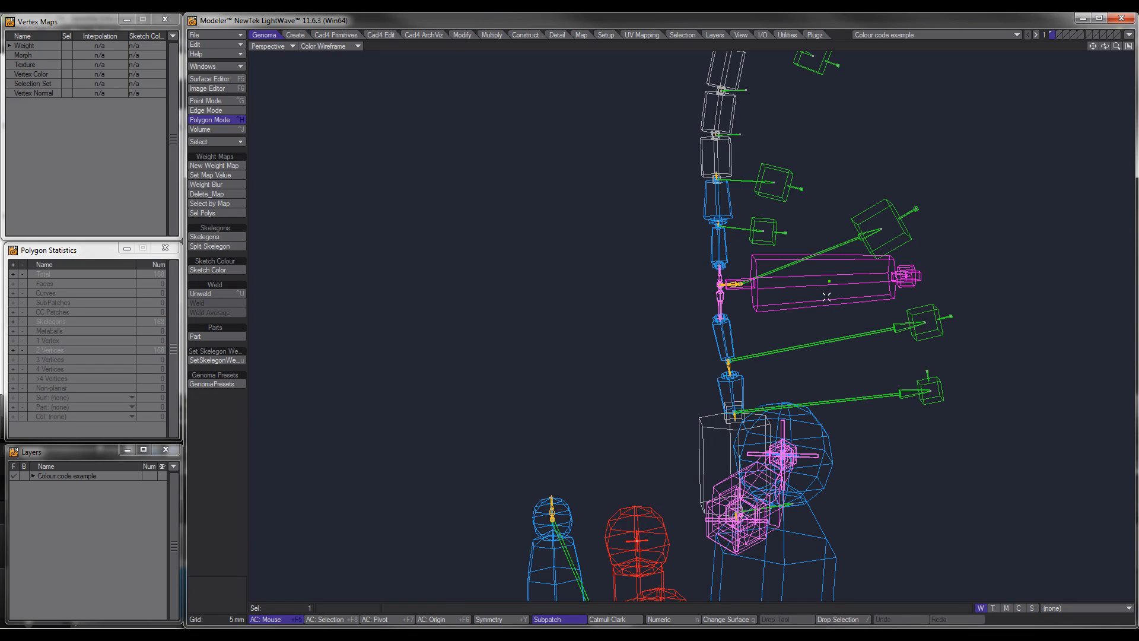
left_click(824, 293)
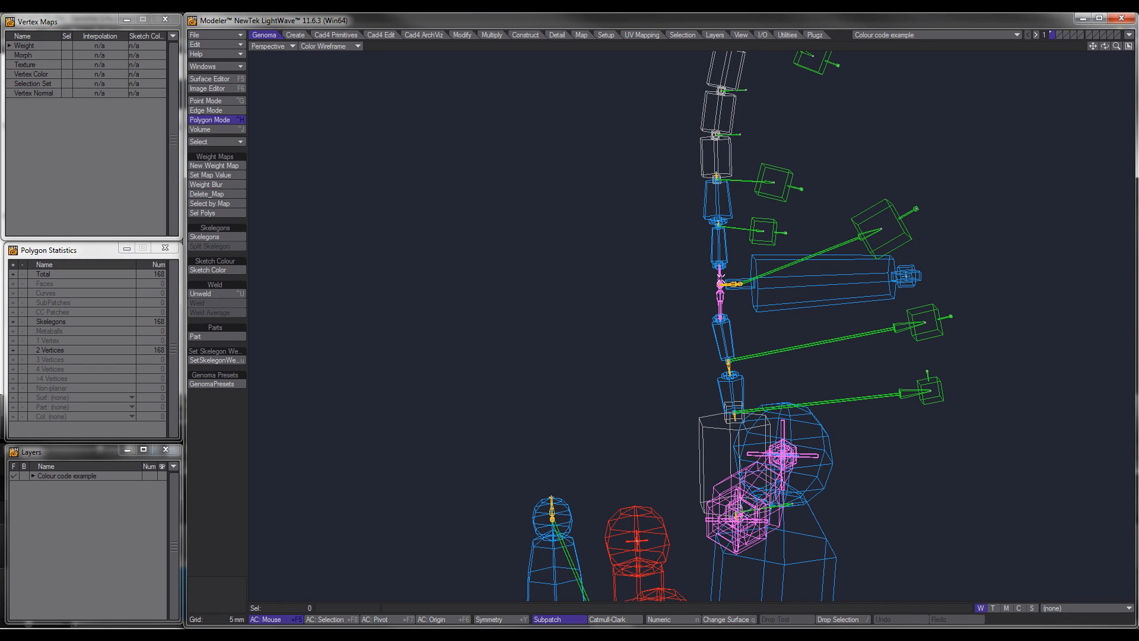
Select the run of spine skelegons above the horizontal blue one, inspect it, and clear the selection.
mouse_move(733, 251)
left_mouse_down("alt+shift")
mouse_move(708, 319)
mouse_move(739, 270)
mouse_move(705, 322)
mouse_move(653, 272)
mouse_move(665, 194)
left_mouse_up("alt+shift")
left_click(691, 320)
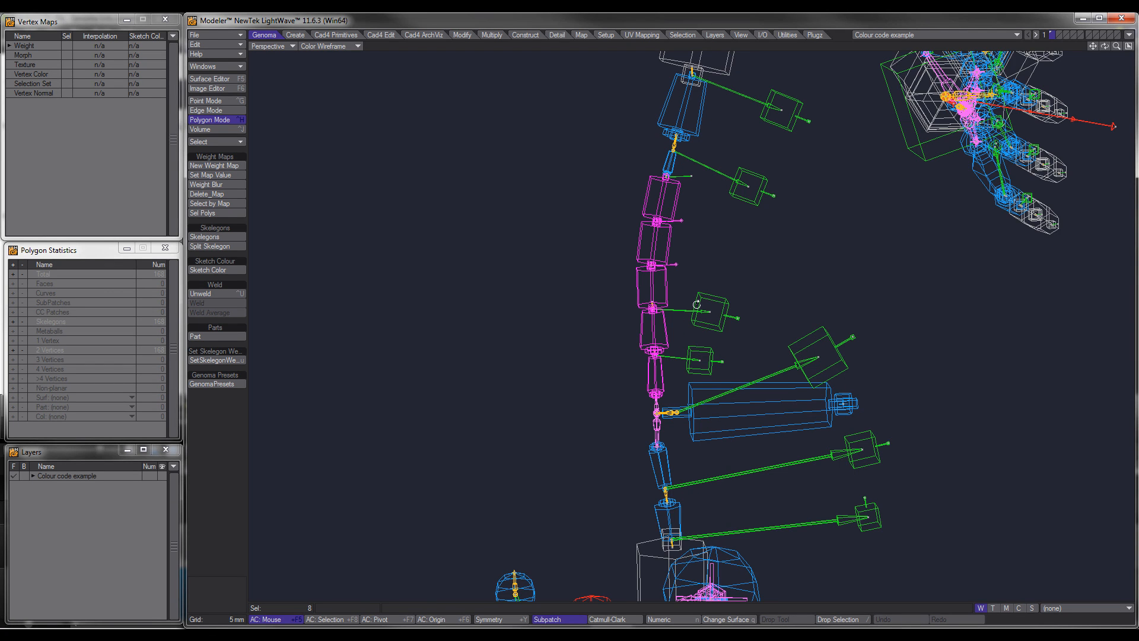
left_click_drag(697, 304, 740, 309, "alt")
left_click(218, 438)
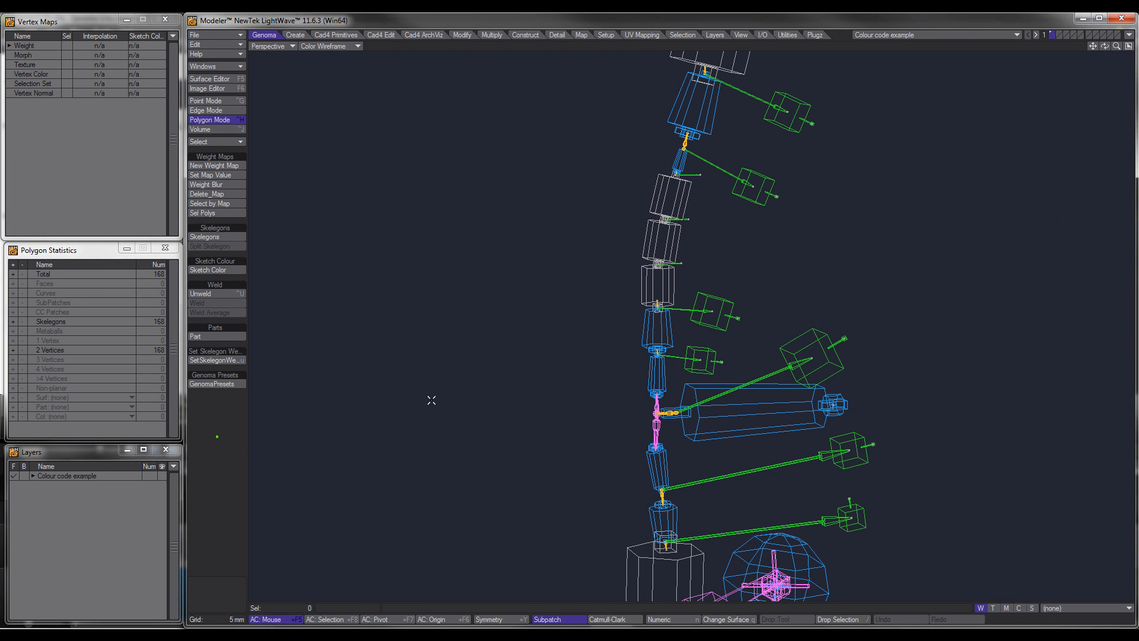
Select and deselect the pink connector skelegon joining the spine base to the leg.
left_click_drag(660, 342, 605, 354, "ctrl+alt")
left_click_drag(697, 287, 644, 341, "alt+shift")
left_click_drag(644, 342, 798, 284, "alt")
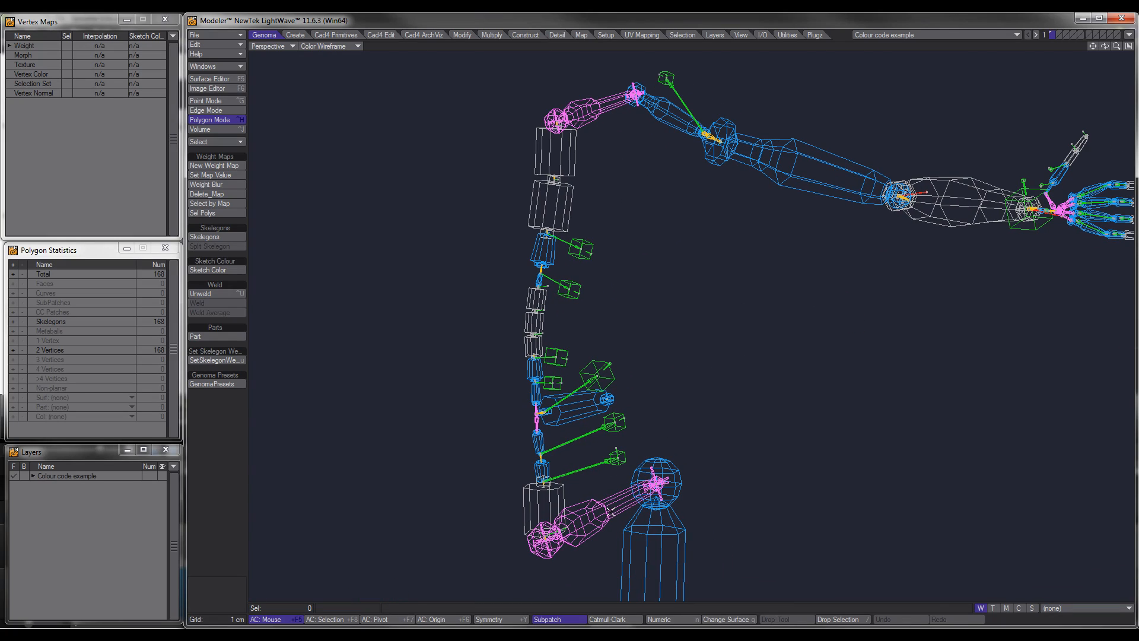
left_click(611, 512)
left_click_drag(662, 570, 679, 432, "alt+shift")
left_click_drag(617, 369, 658, 386, "ctrl+alt")
left_click_drag(676, 357, 659, 403, "alt+shift")
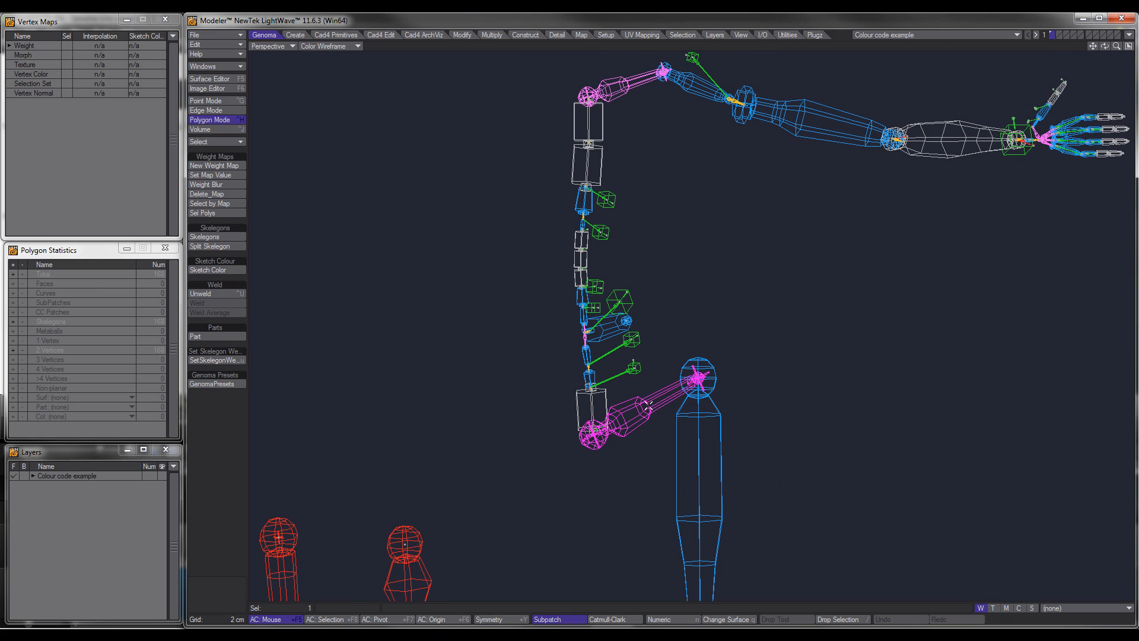
left_click(649, 406)
Examine the connectors and leg of the rig, lasso around the knee area, and clear the selection.
left_click_drag(638, 333, 783, 330, "alt")
left_click_drag(665, 265, 727, 347, "ctrl+alt")
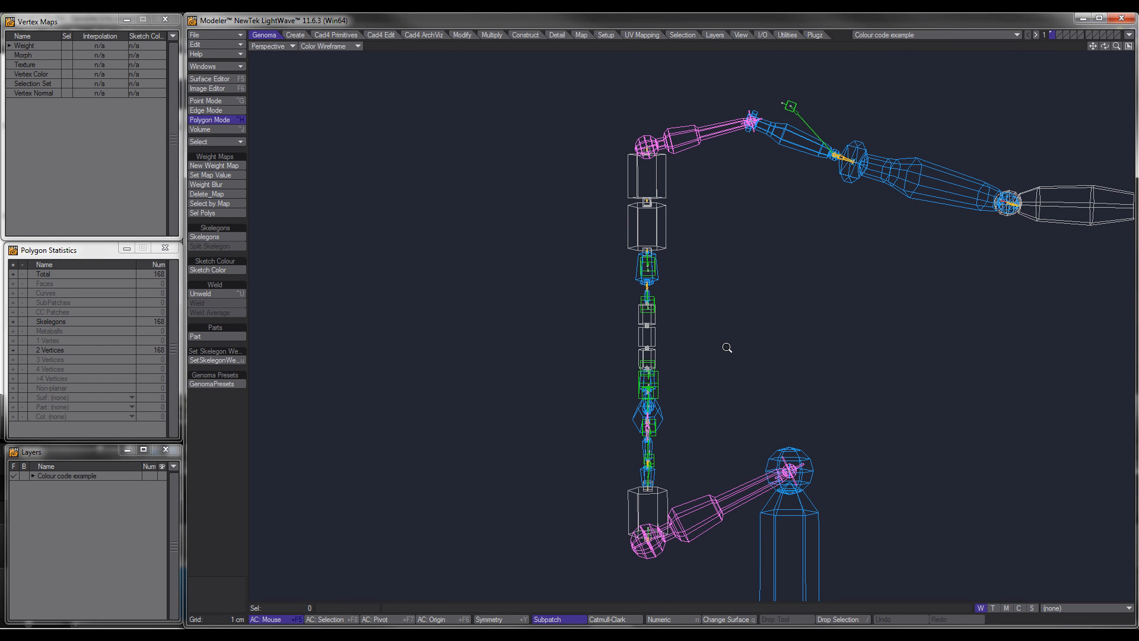
left_click_drag(729, 456, 697, 347, "alt+shift")
left_click_drag(632, 421, 623, 397, "alt+shift")
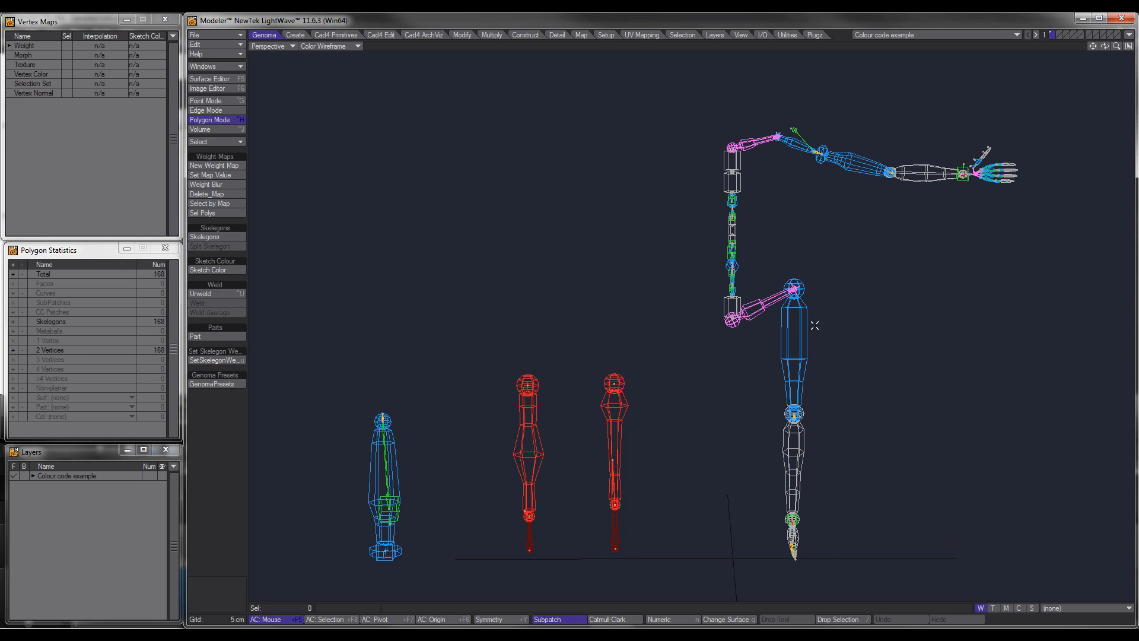
right_click_drag(768, 430, 809, 405)
mouse_move(826, 401)
left_mouse_down("alt+shift")
mouse_move(704, 390)
mouse_move(785, 372)
mouse_move(697, 400)
mouse_move(603, 395)
mouse_move(603, 379)
mouse_move(623, 375)
mouse_move(515, 395)
mouse_move(670, 391)
mouse_move(707, 372)
mouse_move(691, 375)
left_mouse_up("alt+shift")
left_click(238, 446)
Select the standalone blue skelegon together with its green control, inspect them, and clear the selection.
left_click_drag(863, 427, 846, 417, "alt")
mouse_move(397, 429)
left_mouse_down()
mouse_move(514, 428)
mouse_move(576, 397)
left_mouse_up()
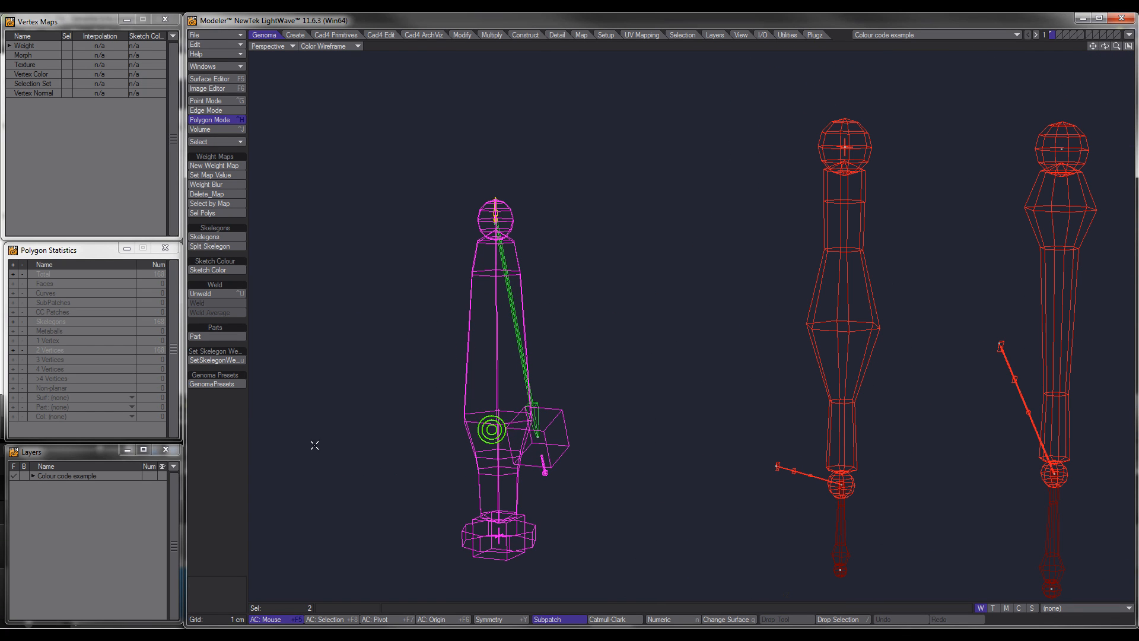
left_click(224, 464)
left_click_drag(552, 469, 605, 448, "alt")
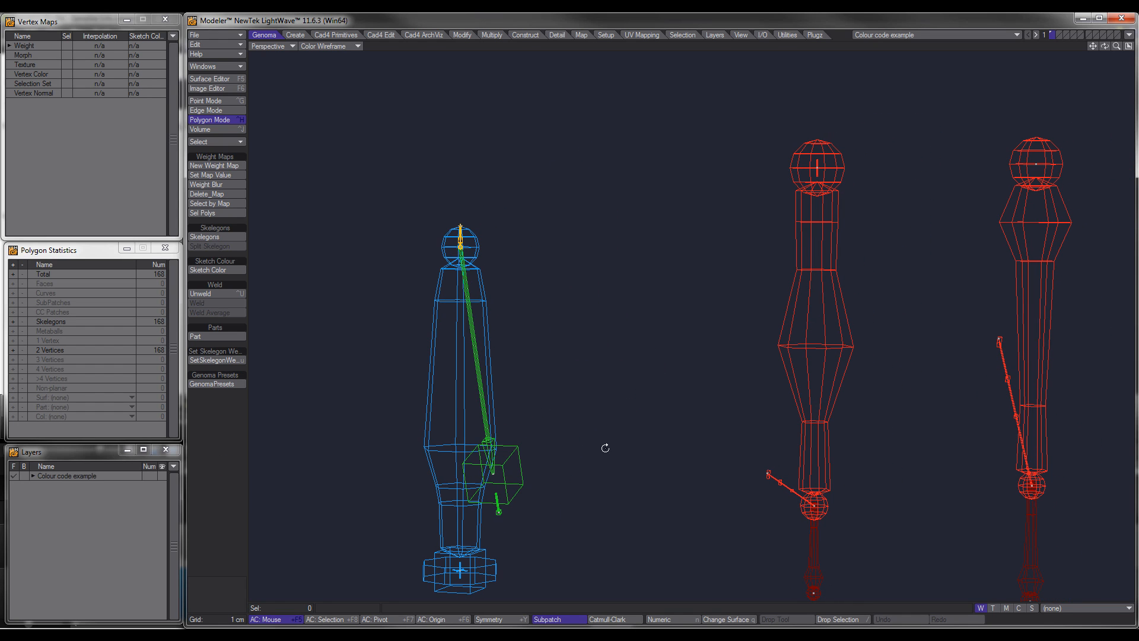
left_click_drag(697, 422, 600, 429, "ctrl+alt")
left_click_drag(829, 384, 620, 442, "alt+shift")
In point mode, select and deselect the base point of the standalone blue skelegon, and examine the leg's hip joint.
key("ctrl+g")
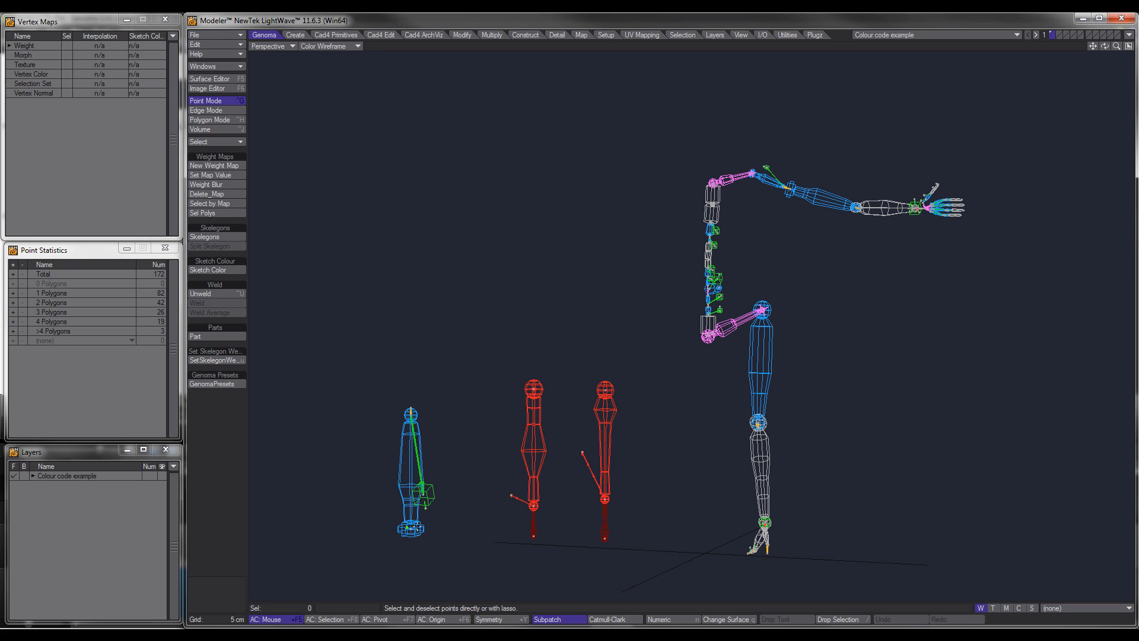
left_click(411, 528)
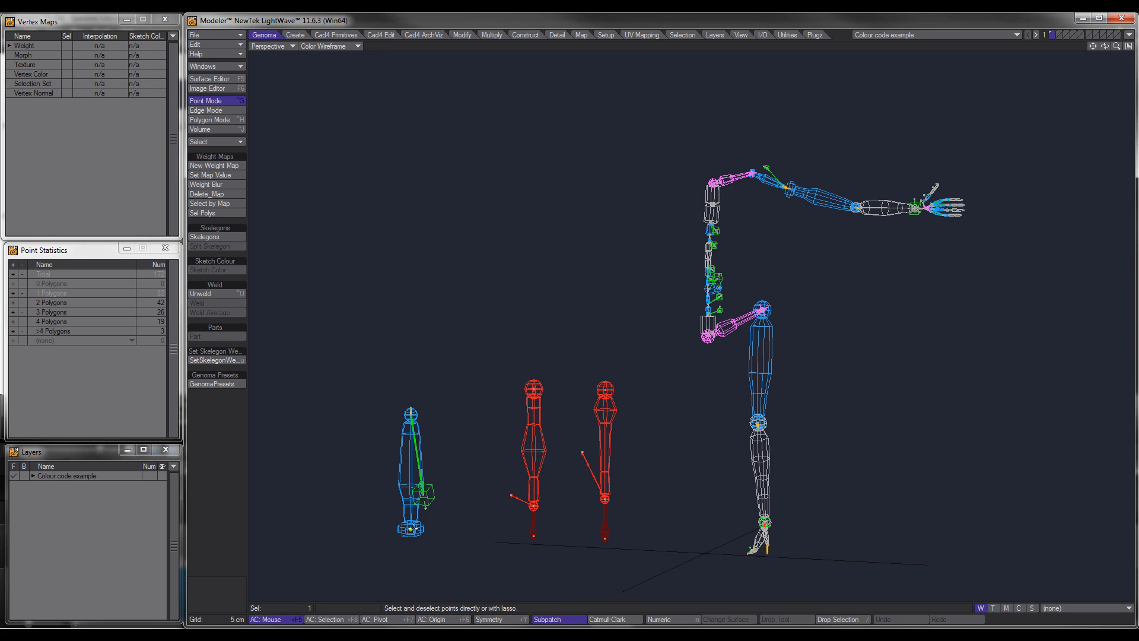
key("slash")
left_click_drag(776, 298, 907, 303, "ctrl+alt")
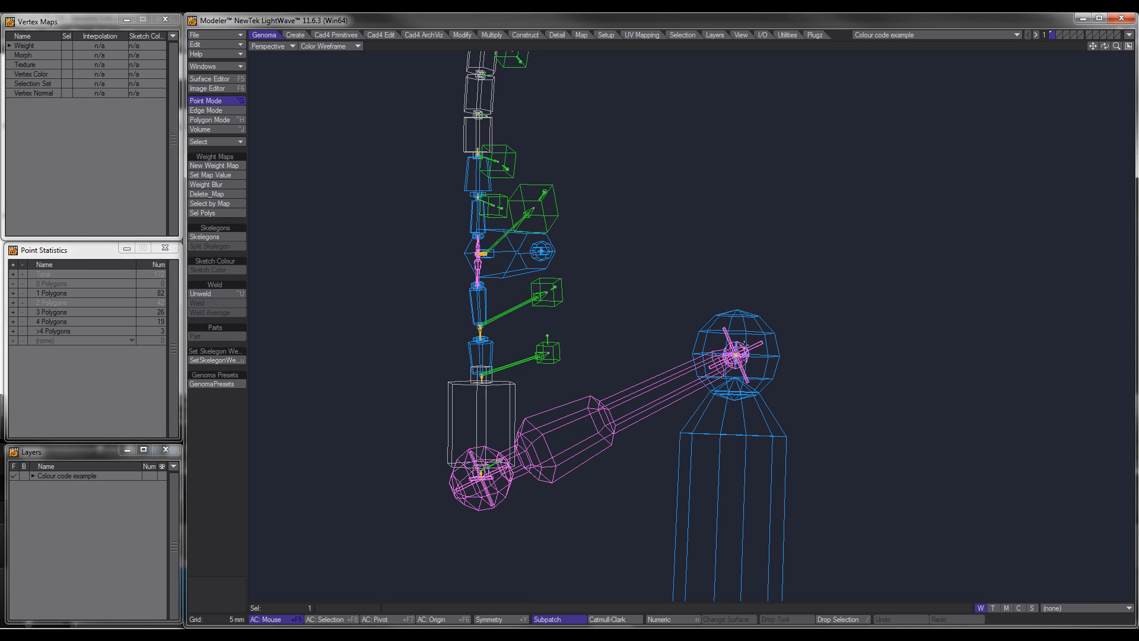
left_click_drag(769, 361, 762, 364, "ctrl+alt")
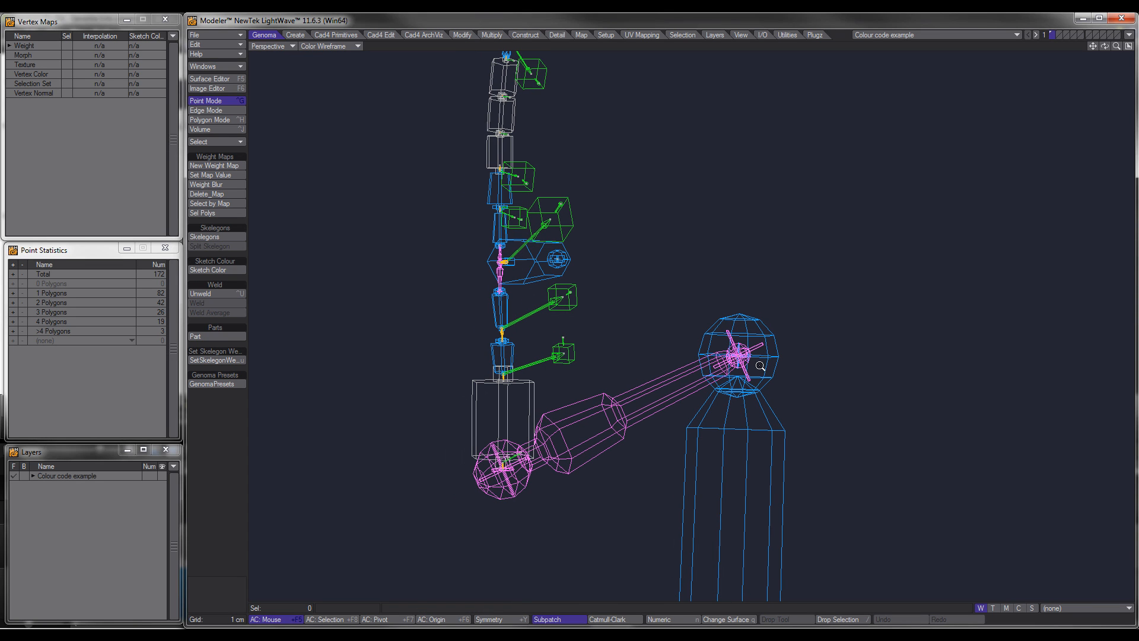
In polygon mode, select and deselect the upper green control beside the base of the spine.
left_click_drag(497, 339, 602, 330, "ctrl+alt")
key("space")
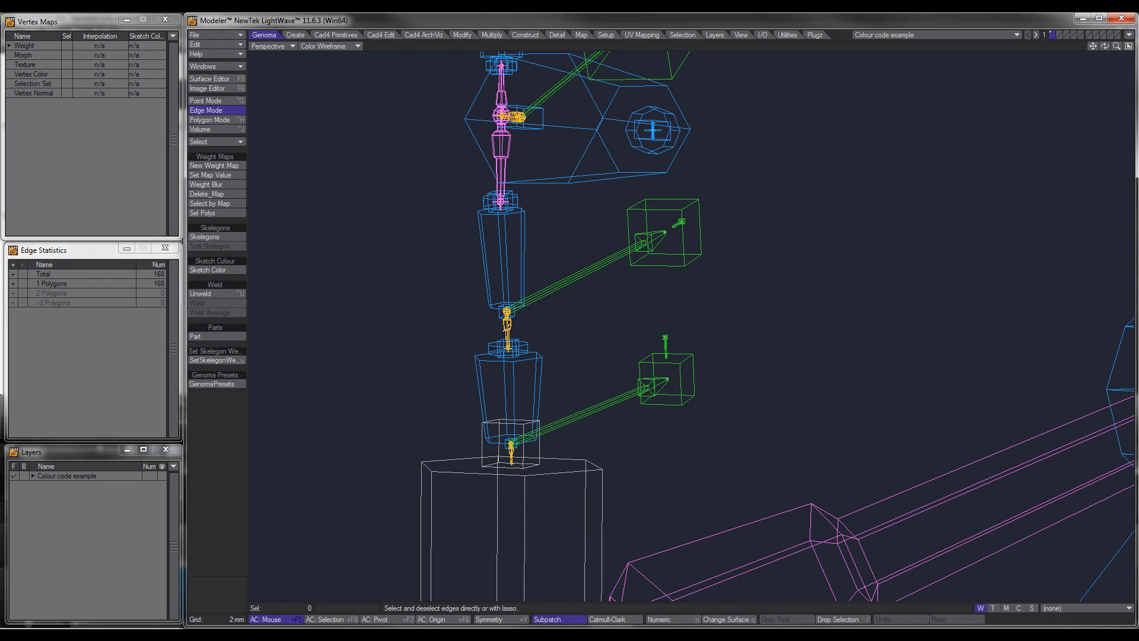
key("space")
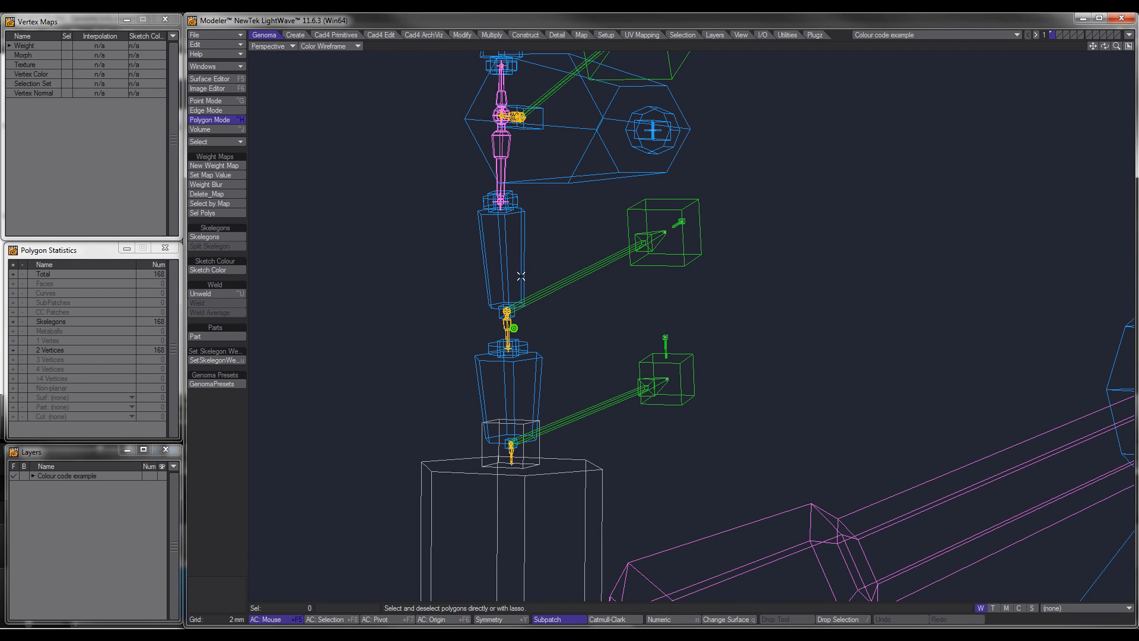
left_click(679, 221)
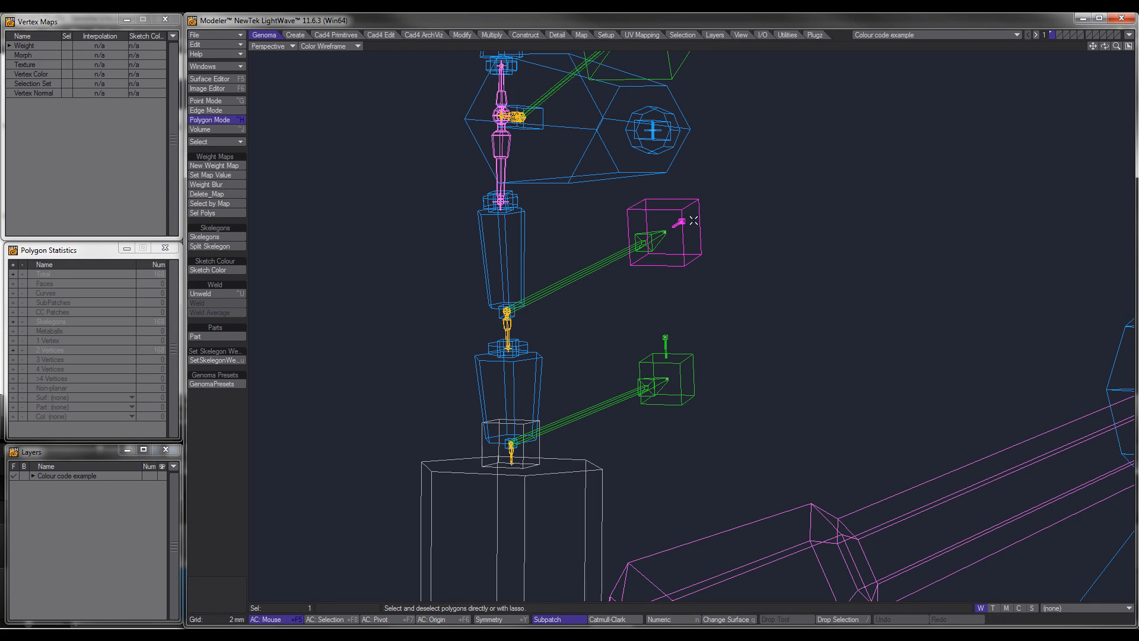
left_click(690, 208)
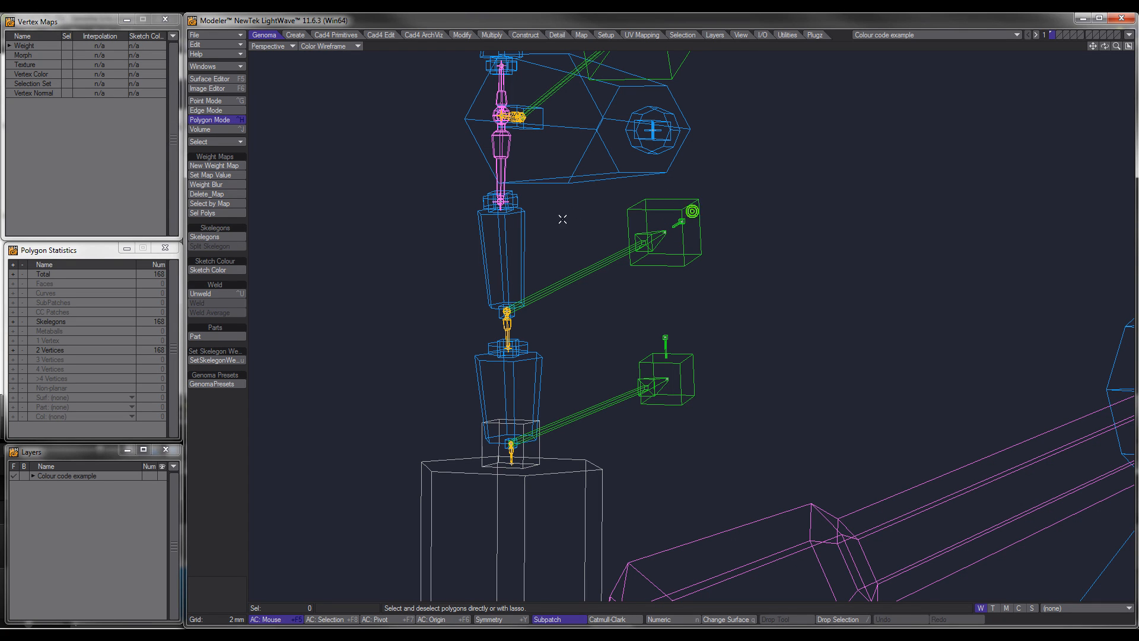
Examine the joint between two white spine skelegons, select the small yellow skelegon inside it, and clear the selection.
left_click_drag(640, 325, 622, 325, "ctrl+alt")
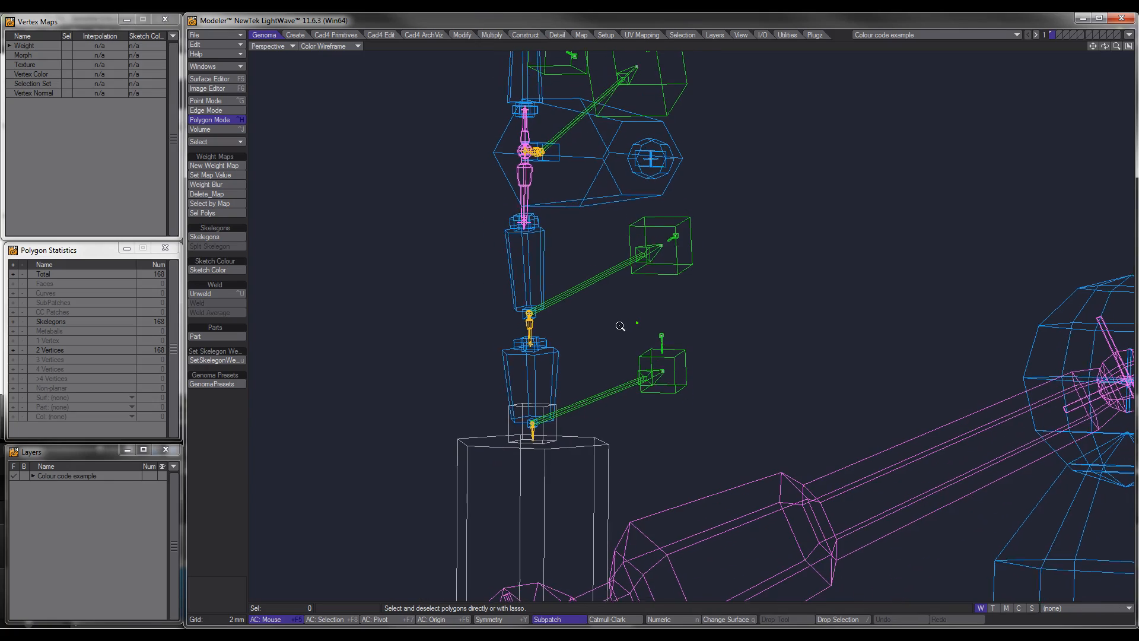
left_click_drag(611, 202, 596, 435, "alt+shift")
left_click_drag(576, 226, 616, 450, "alt+shift")
left_click_drag(598, 262, 627, 373, "alt+shift")
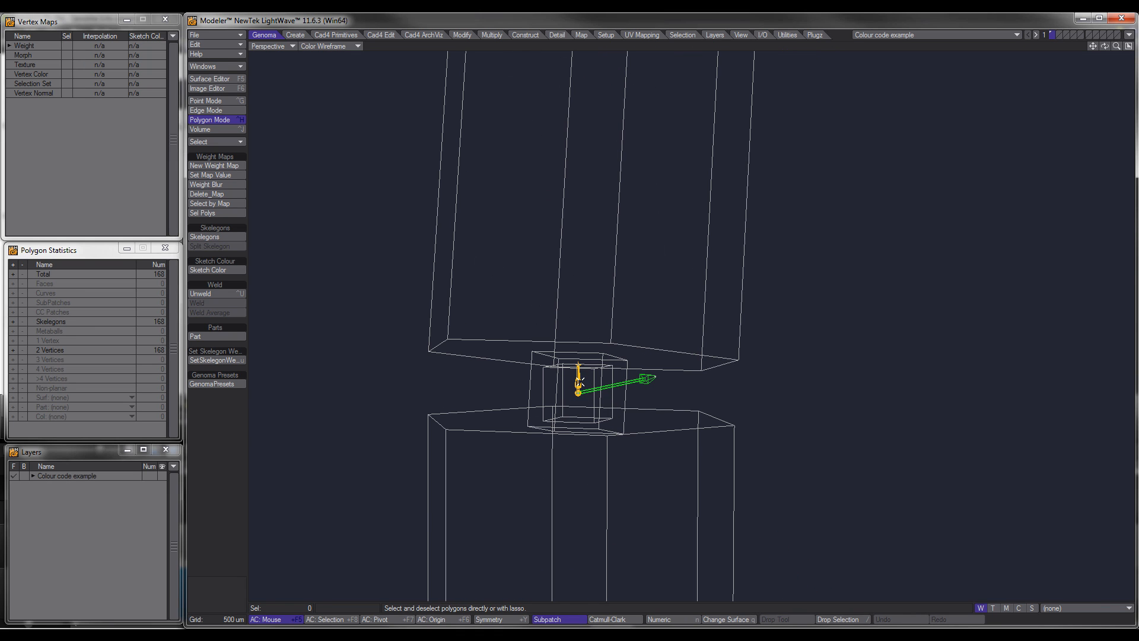
left_click(580, 383)
left_click_drag(676, 410, 552, 410, "ctrl+alt")
left_click(227, 446)
Display the Right view of the rig full-size and frame the spine.
left_click_drag(631, 470, 579, 288, "alt+shift")
left_click_drag(635, 394, 557, 421, "alt")
left_click_drag(675, 401, 529, 408, "ctrl+alt")
key("0")
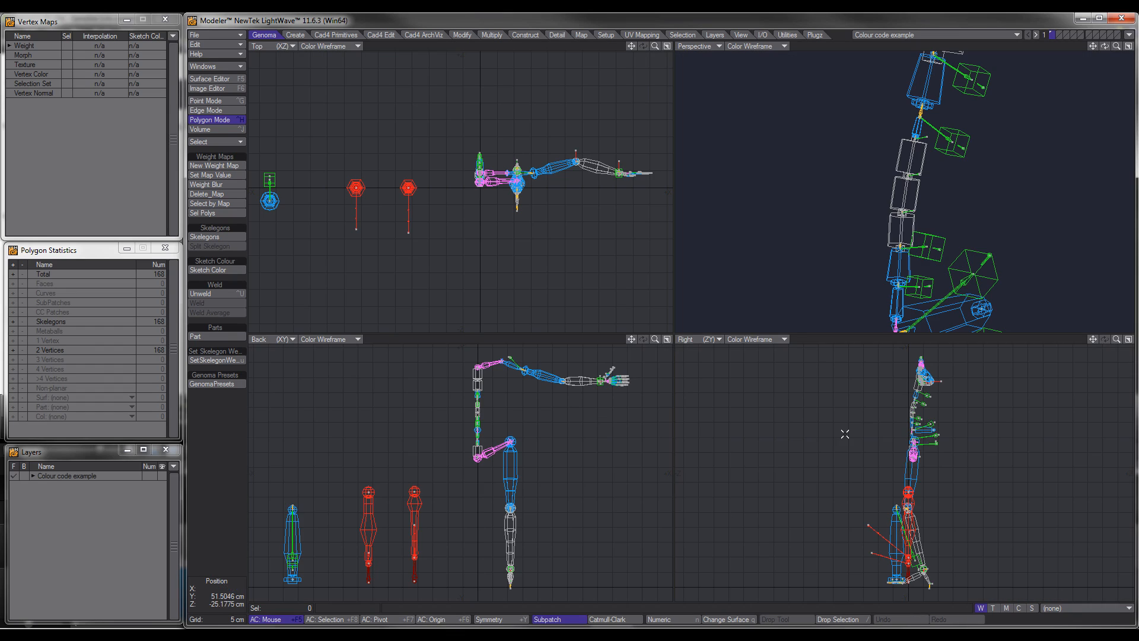
key("0")
scroll(733, 292, "up", 8)
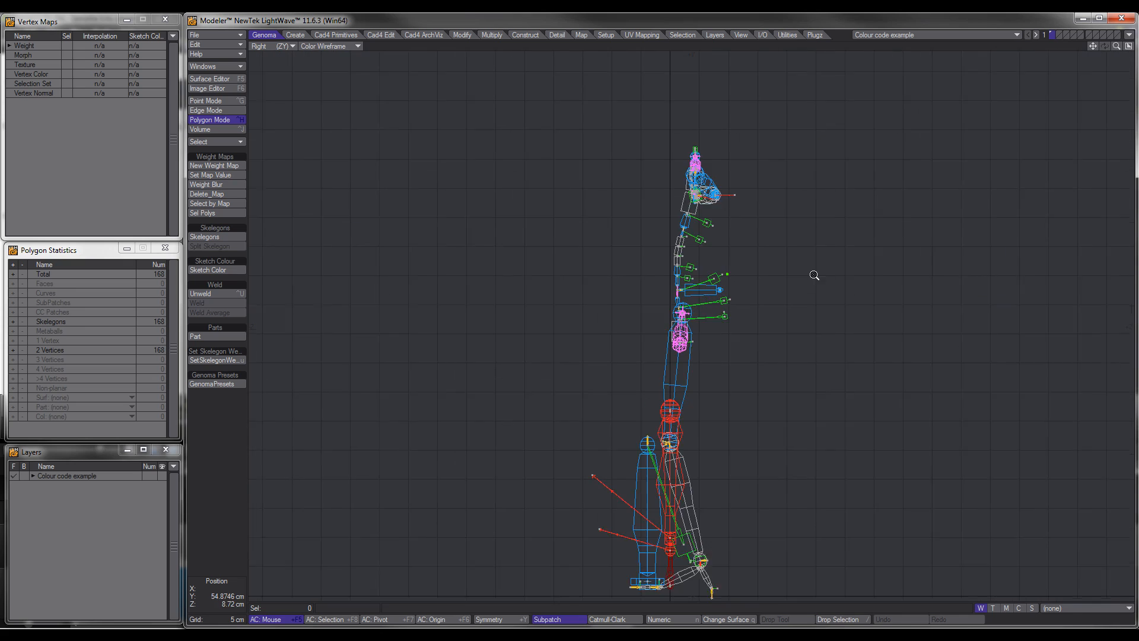
left_click_drag(698, 281, 707, 456, "alt")
left_click_drag(687, 375, 699, 371, "ctrl+alt")
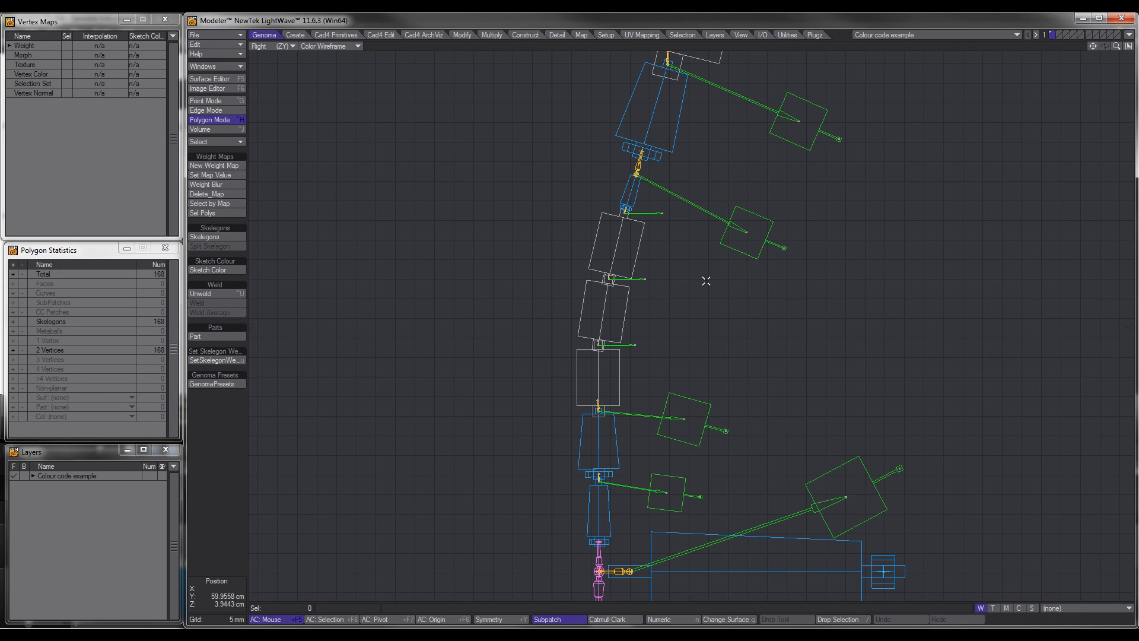
Select the yellow skelegon between the two blue skelegons of the upper spine, inspect it, and clear the selection.
left_click_drag(657, 447, 659, 488, "alt")
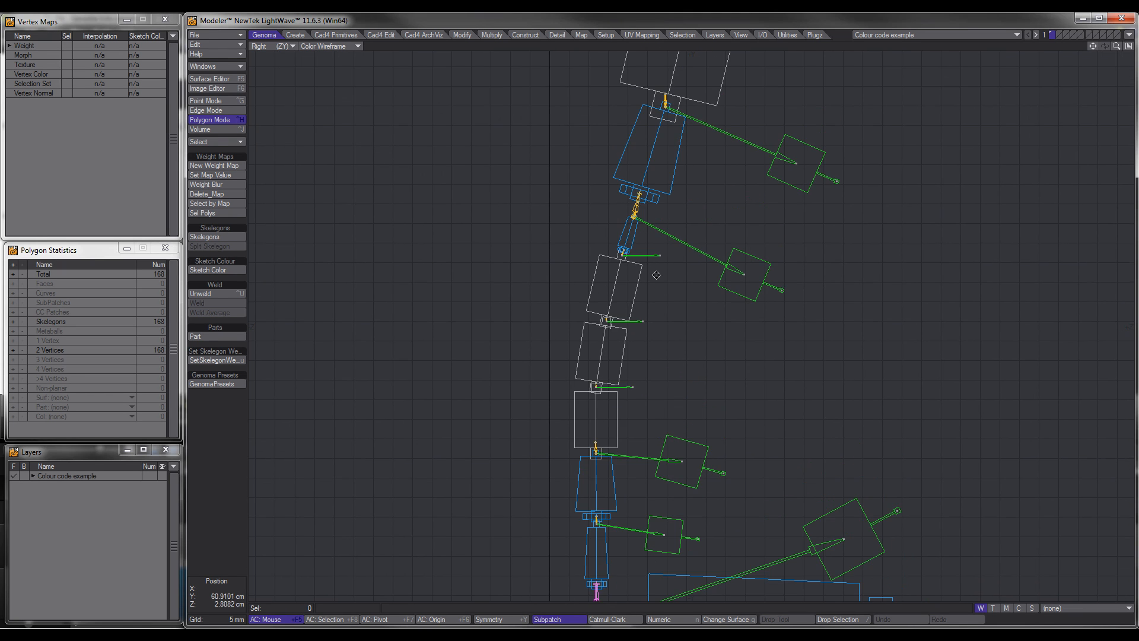
left_click_drag(655, 277, 635, 414, "alt")
left_click_drag(631, 308, 758, 314, "ctrl+alt")
left_click(612, 388)
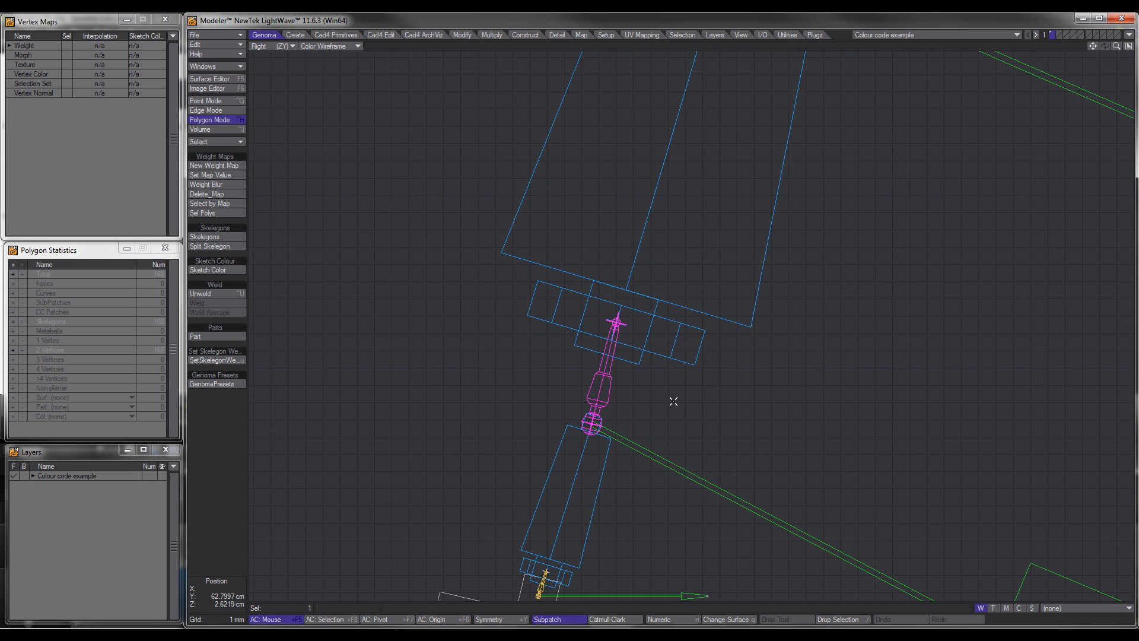
left_click_drag(674, 402, 641, 405, "ctrl+alt")
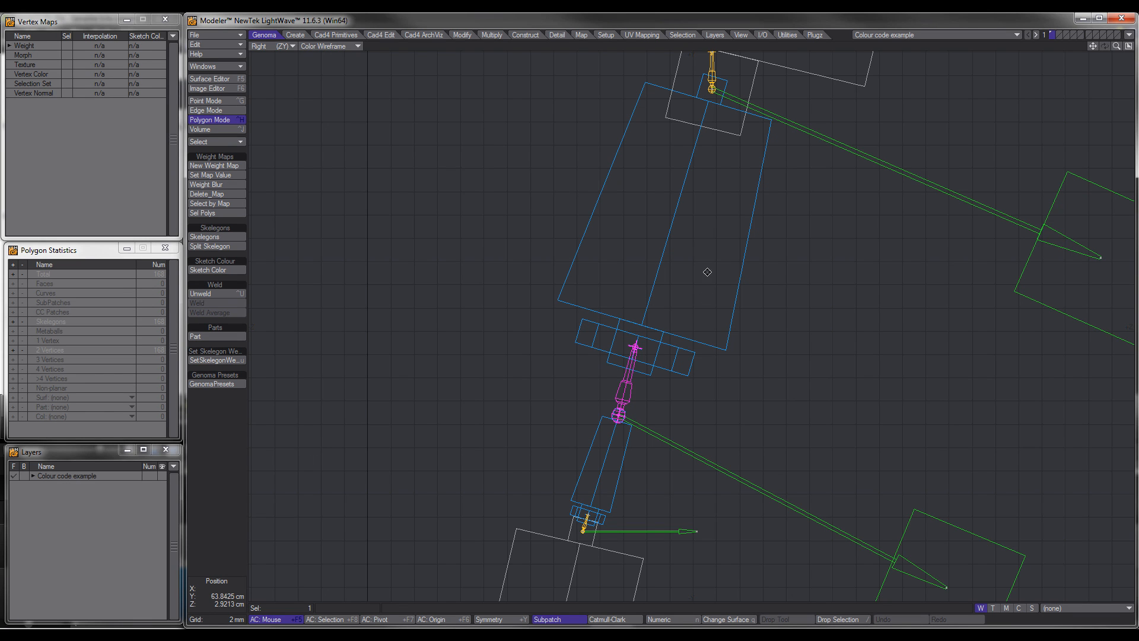
left_click_drag(707, 273, 654, 460, "alt")
left_click(210, 464)
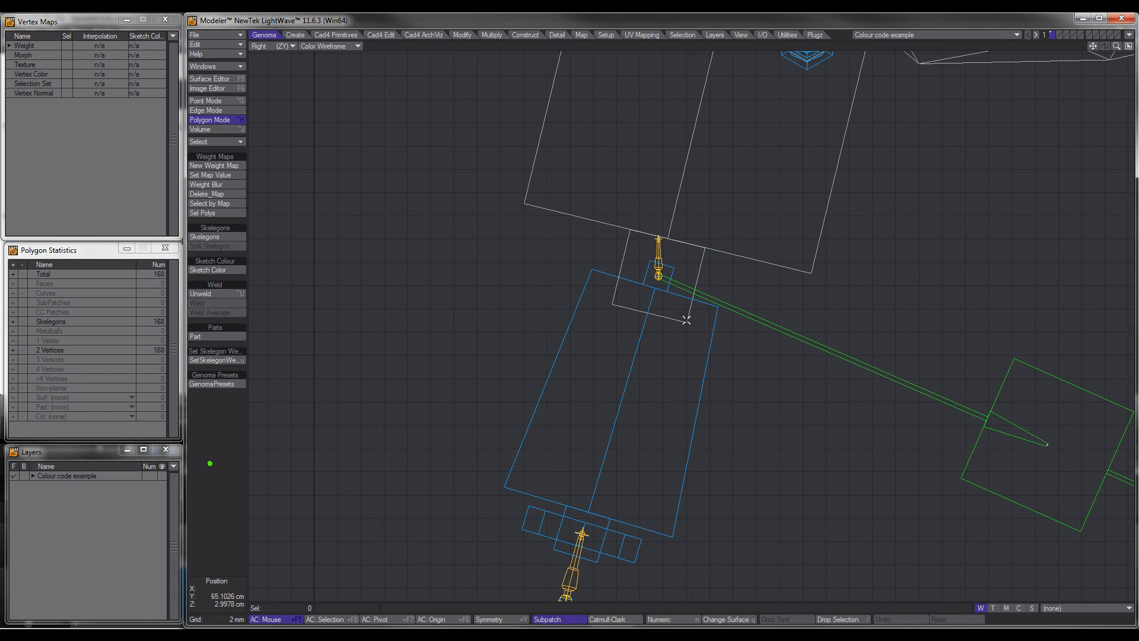
With the Drag Tool, lengthen the yellow skelegon below the large white skelegon by pulling its tip up into that skelegon.
right_click(729, 302, "ctrl+shift")
left_click(729, 303)
left_click_drag(661, 239, 673, 212)
left_click(229, 466)
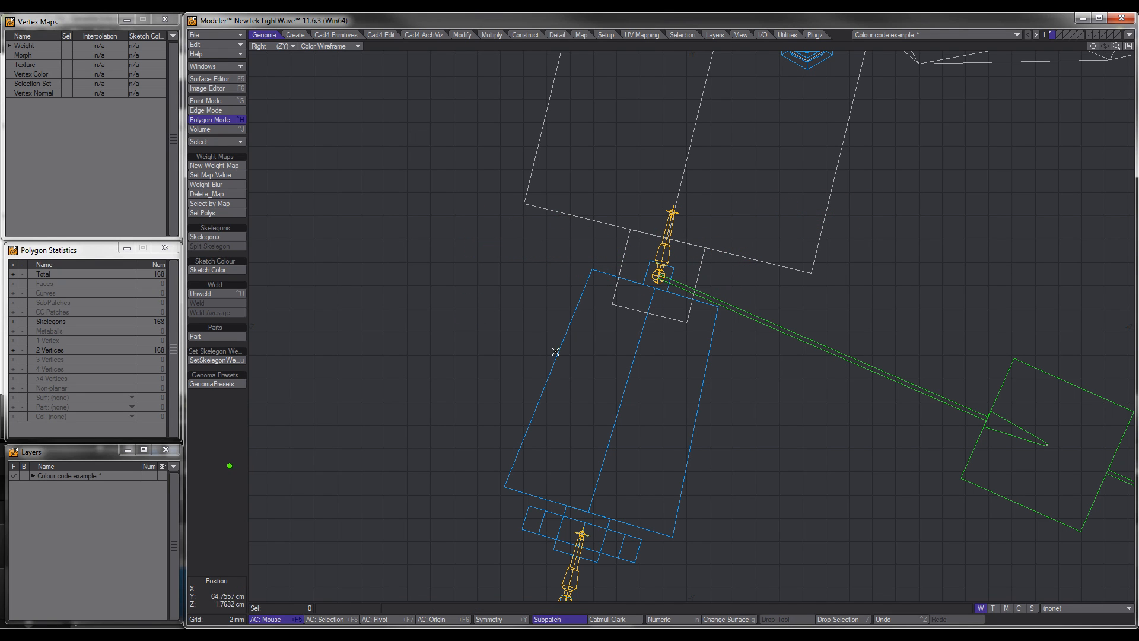
Lasso through the spine from the lower blue skelegon up to the white ones, and clear the selection.
scroll(594, 350, "down", 6)
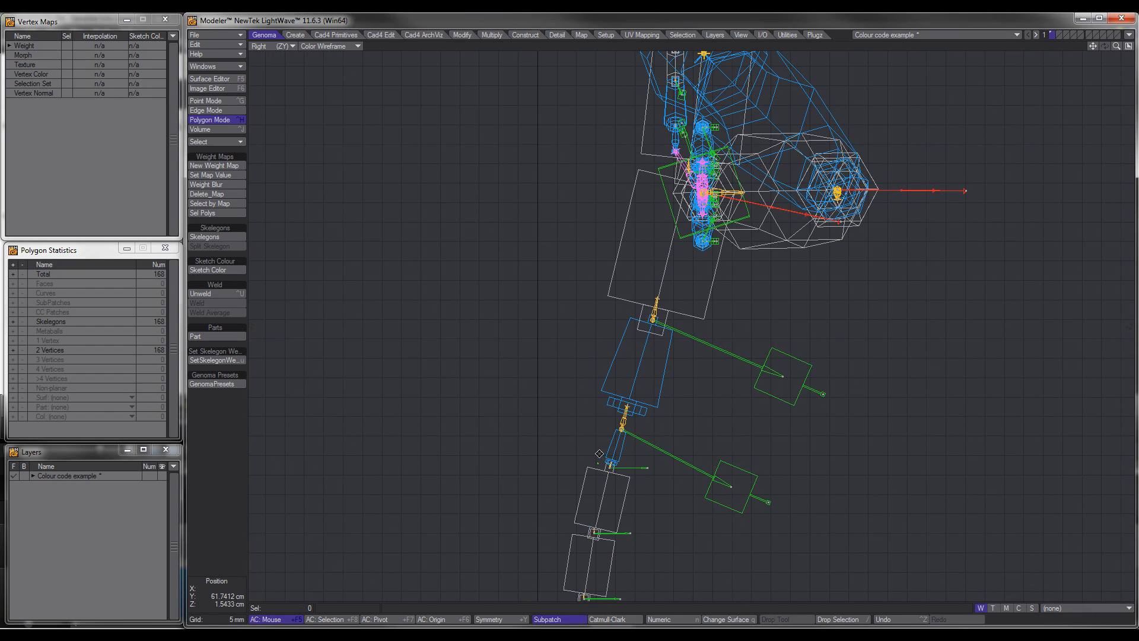
left_click_drag(599, 465, 598, 238, "alt")
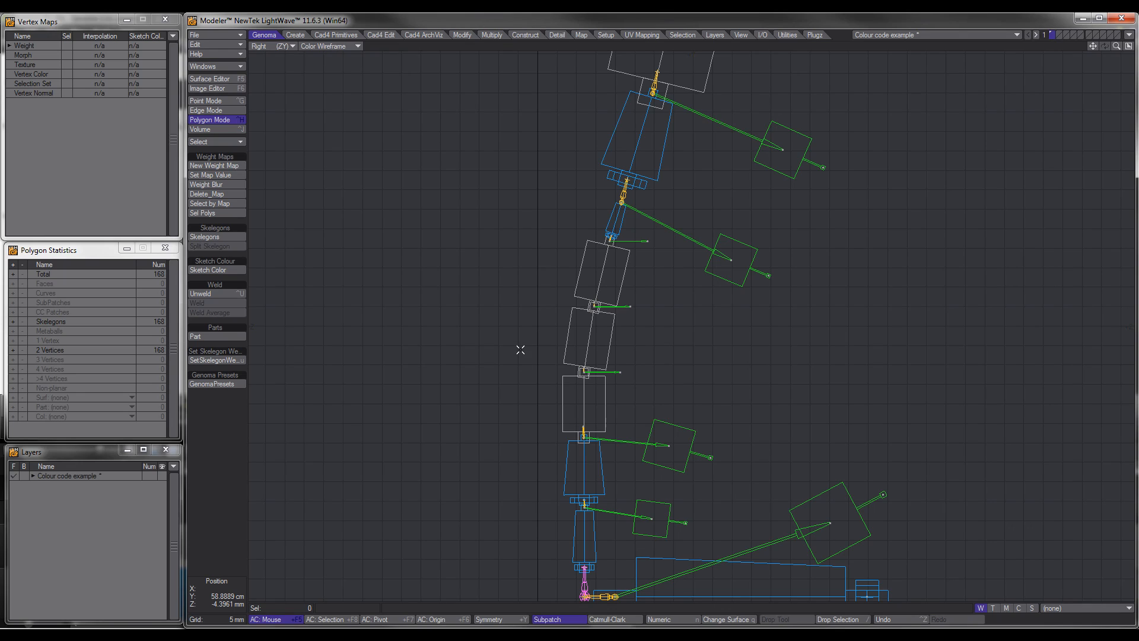
left_click_drag(584, 472, 606, 278)
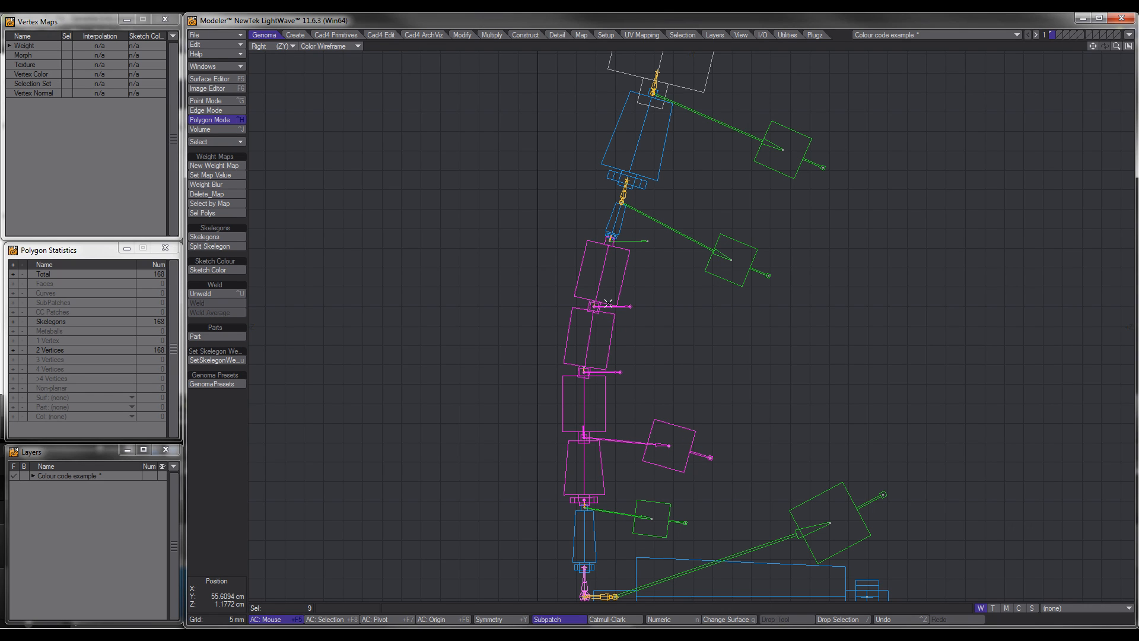
left_click(229, 468)
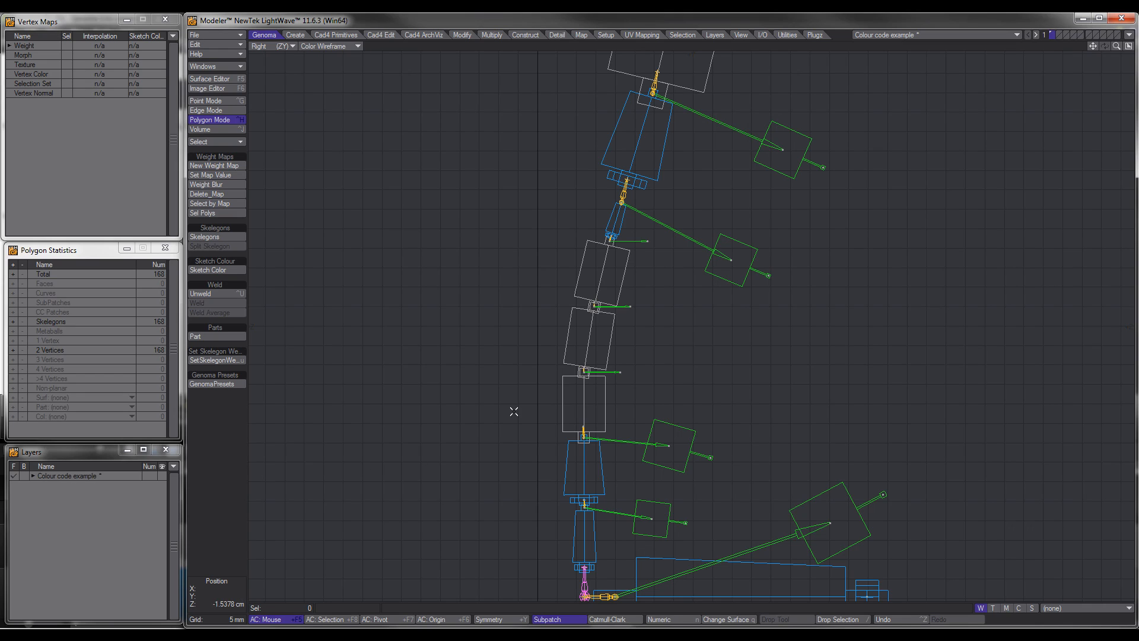
Examine the pink connectors at the lower spine, select the upper connector, and clear the selection.
left_click_drag(607, 305, 582, 315, "ctrl+alt")
left_click_drag(627, 462, 622, 260, "alt")
left_click_drag(586, 366, 688, 354, "ctrl+alt")
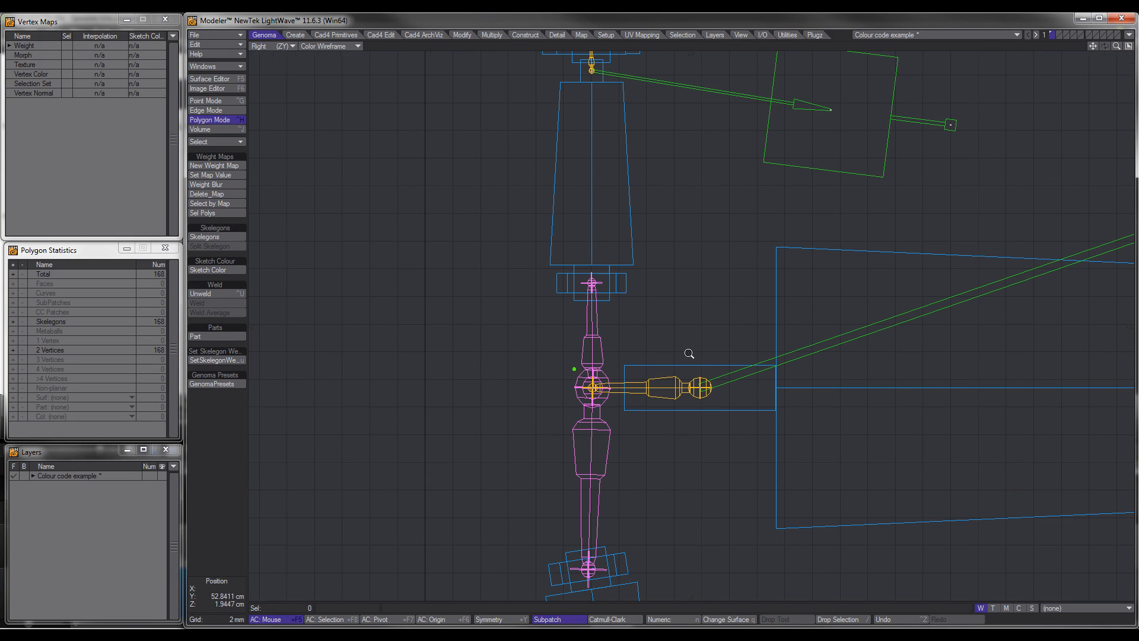
left_click(599, 347)
left_click_drag(539, 368, 529, 410, "alt")
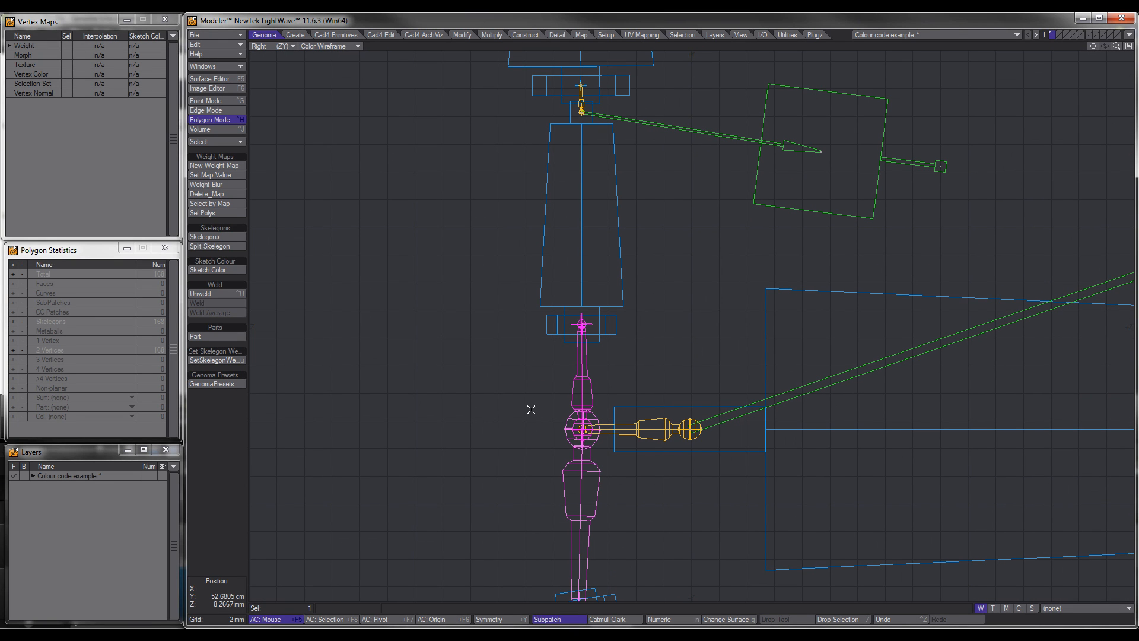
key("slash")
Lasso around the yellow skelegon branching off the pink connectors, inspect the selected skelegons, and clear the selection.
left_click_drag(694, 394, 689, 462)
left_click_drag(831, 415, 718, 388, "ctrl+alt")
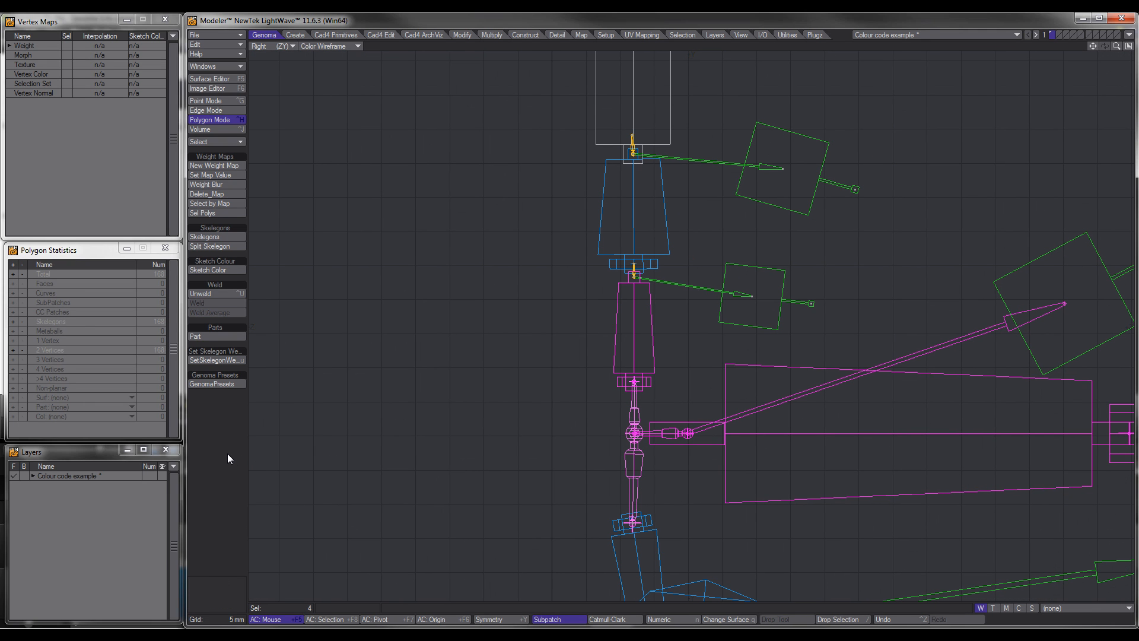
key("slash")
Select the green skelegons branching off the spine together with their two lower green controls, and clear the selection.
left_click_drag(704, 303, 606, 480, "alt")
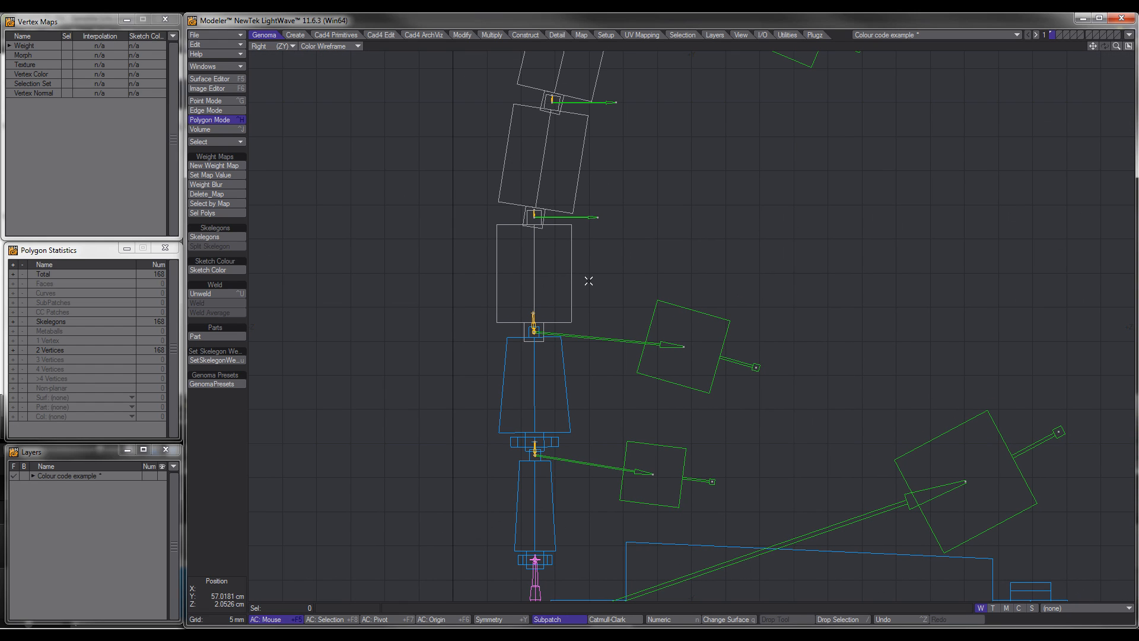
left_click(586, 213)
left_click(614, 327)
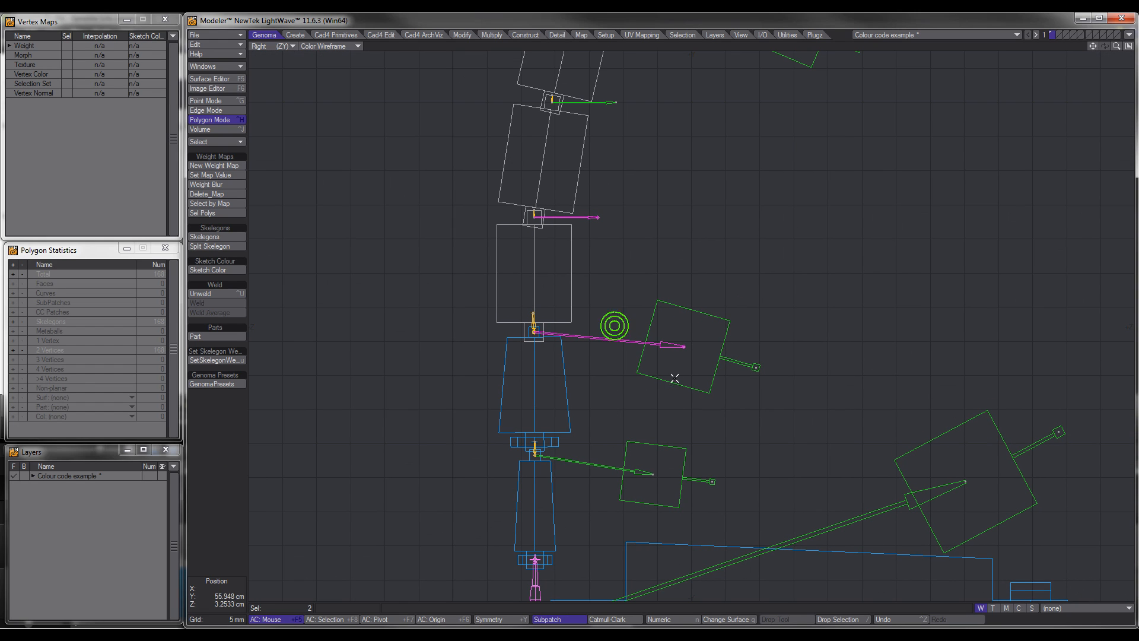
left_click(584, 444)
left_click(612, 98)
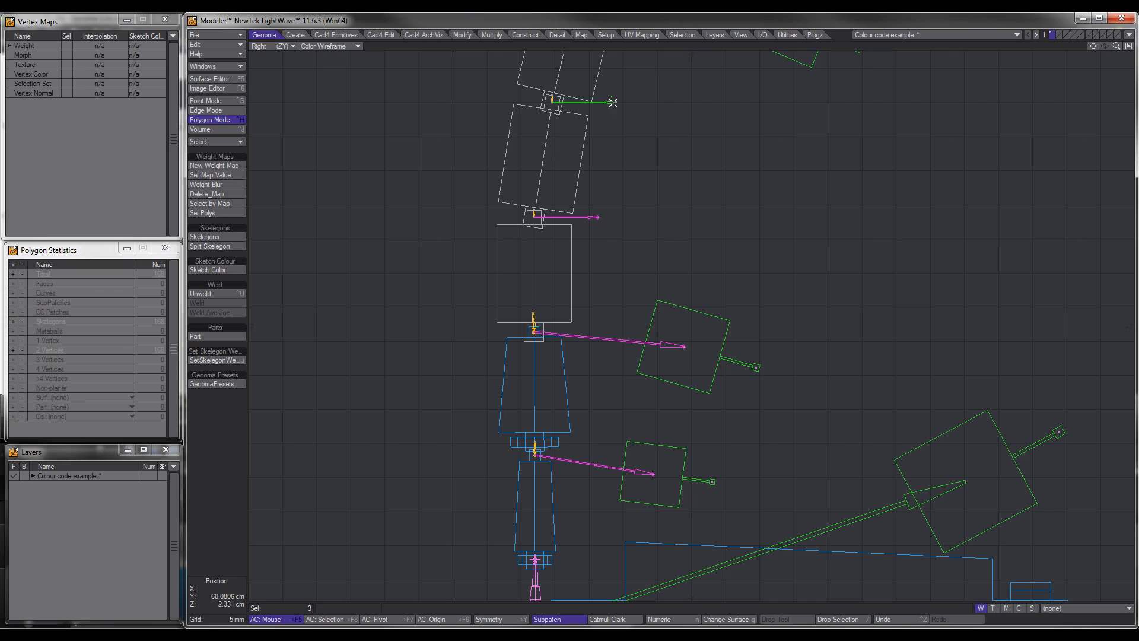
left_click(672, 480)
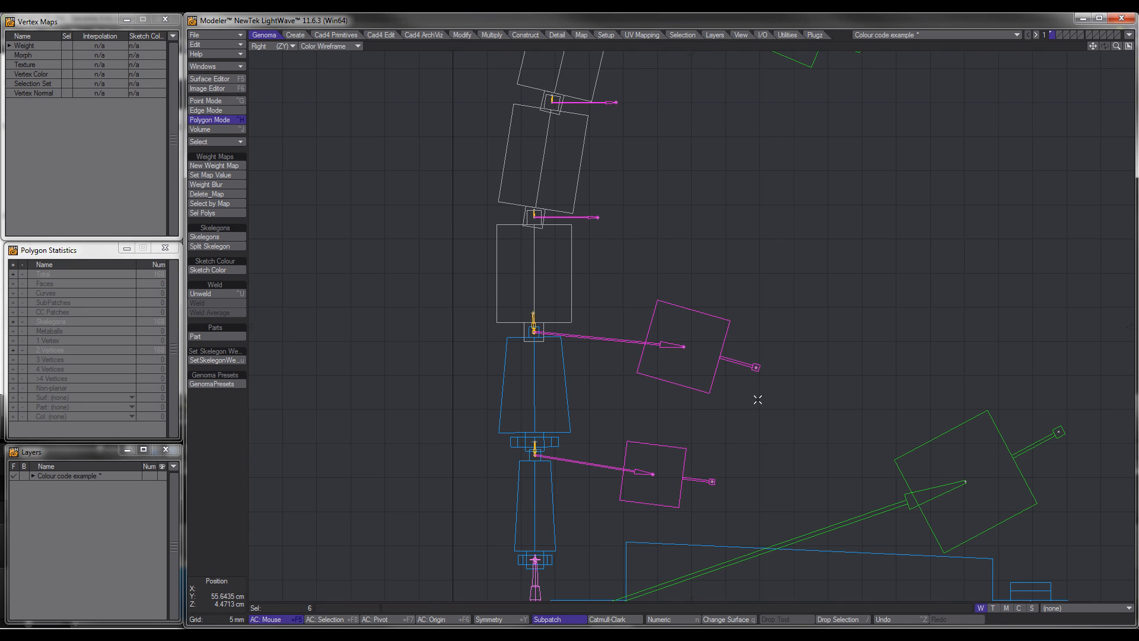
left_click(230, 481)
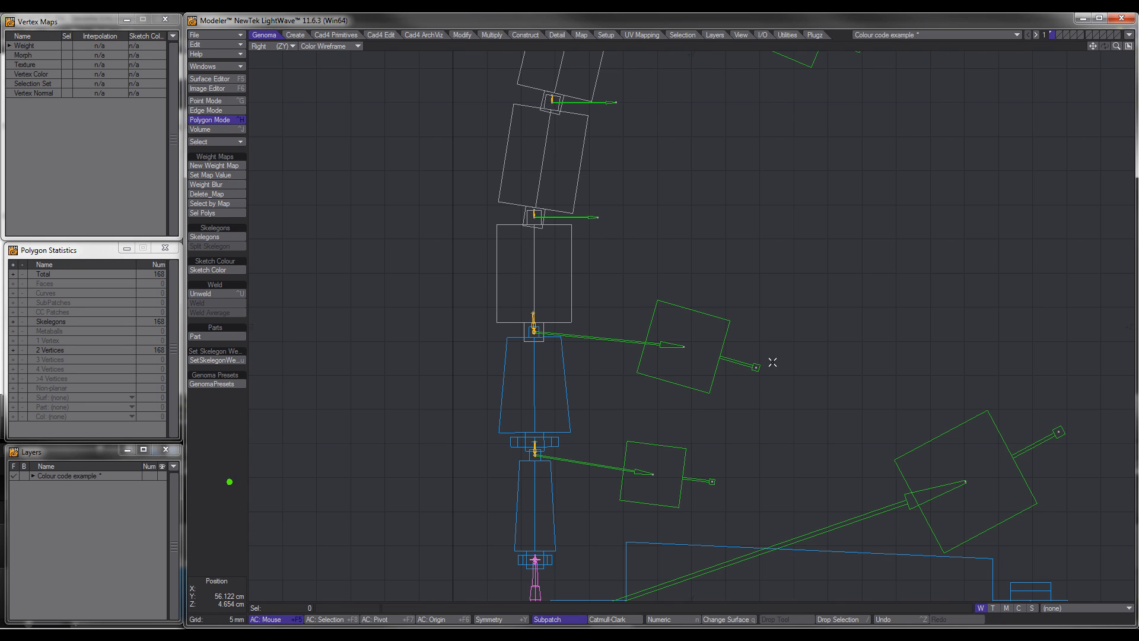
Shrink and level the green control beside the lowest white spine skelegon with the Drag Tool, and check the green skelegons linking to the spine.
left_click(780, 345, "ctrl+shift")
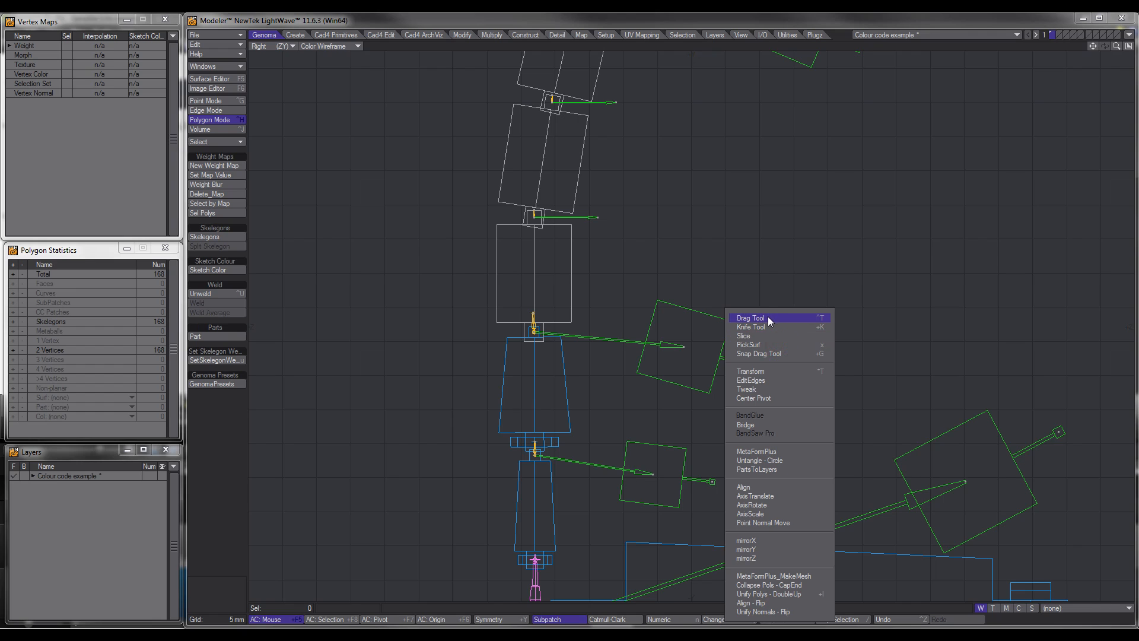
left_click(768, 317)
left_click_drag(756, 367, 738, 348)
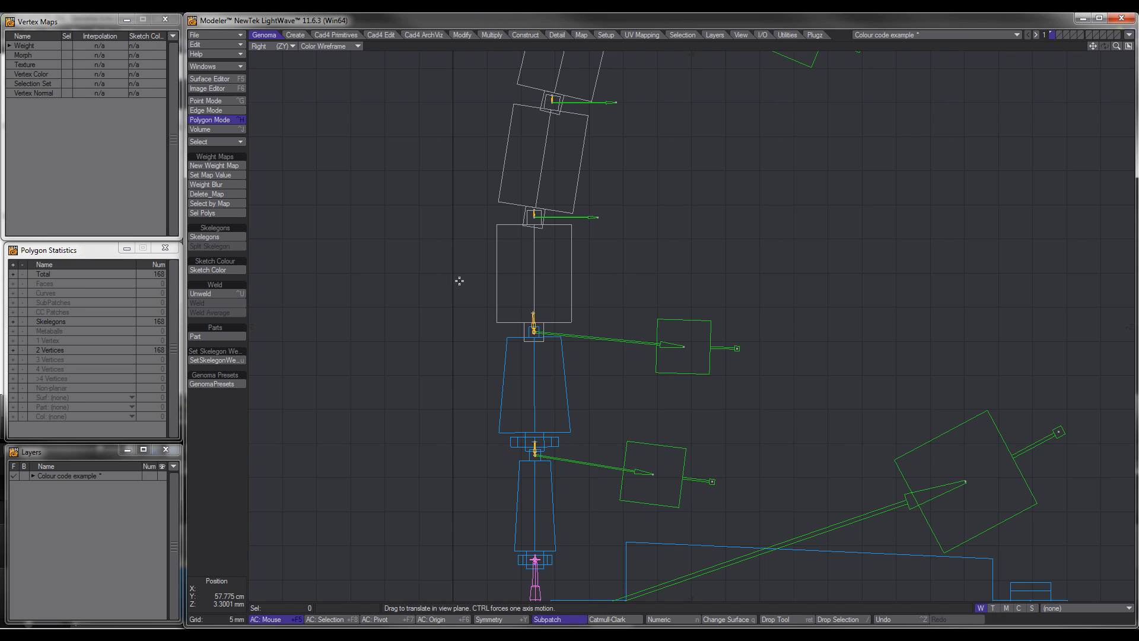
left_click_drag(736, 400, 706, 398, "ctrl+alt")
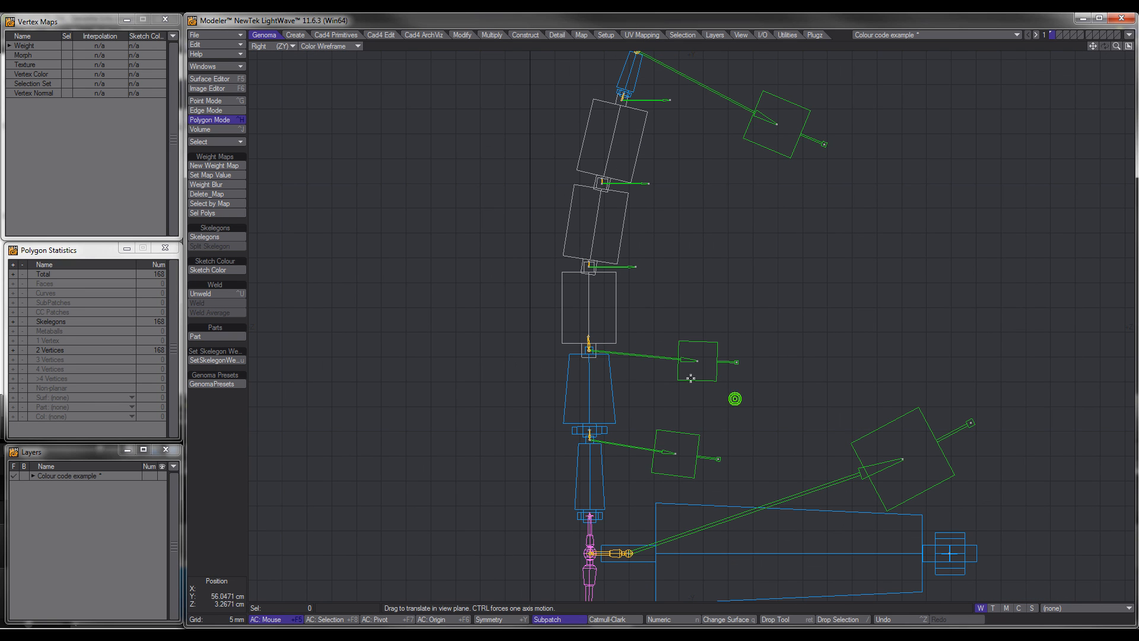
key("Return")
left_click(662, 358)
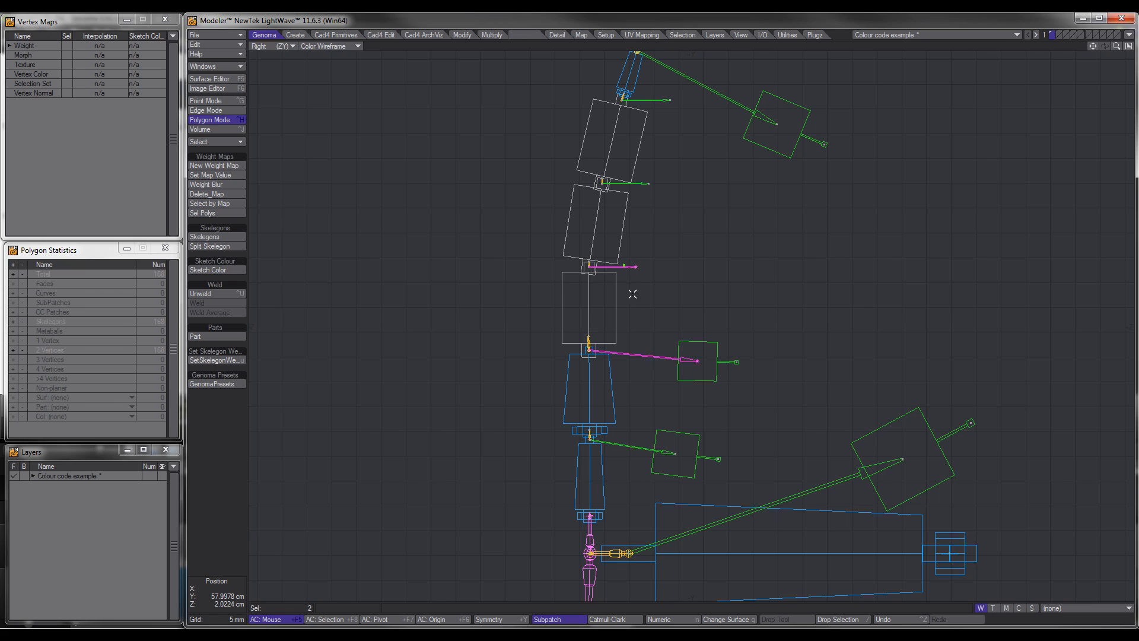
left_click(659, 354)
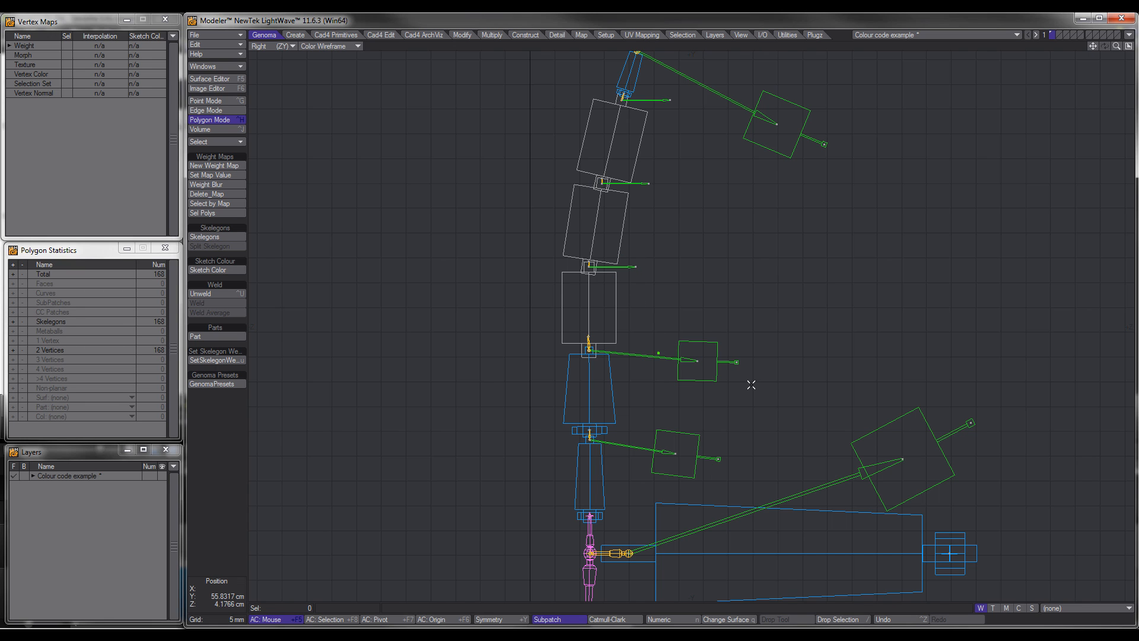
Enlarge the same green control by moving its skelegon tip with the Drag Tool.
left_click(771, 368, "ctrl+shift")
left_click(754, 322)
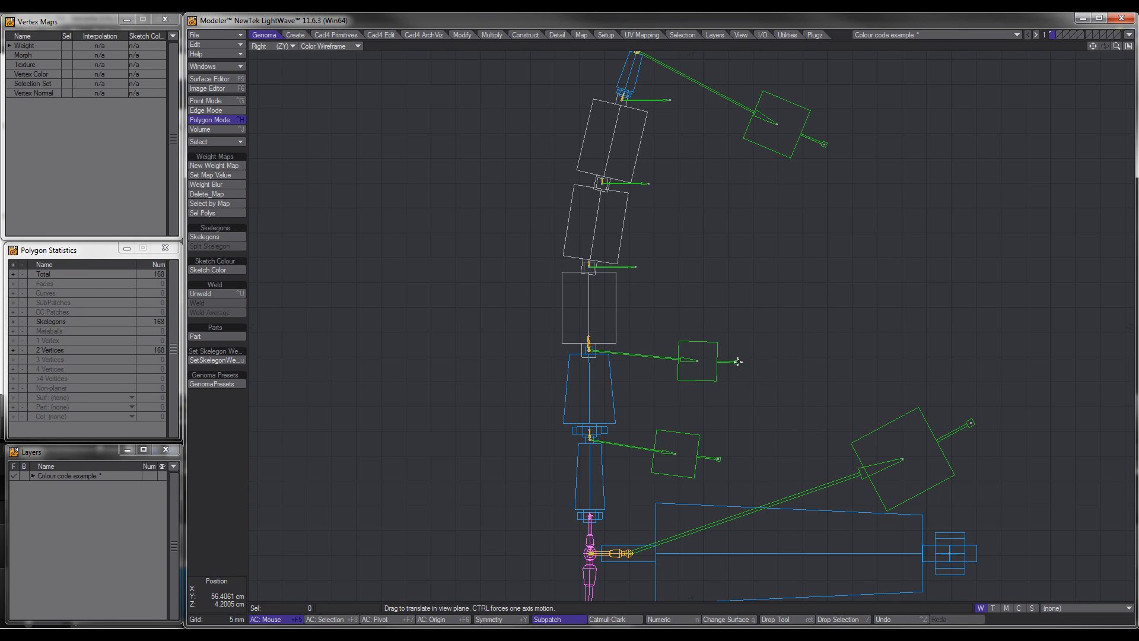
mouse_move(738, 362)
left_mouse_down()
mouse_move(768, 364)
mouse_move(694, 353)
left_mouse_up()
left_click(236, 464)
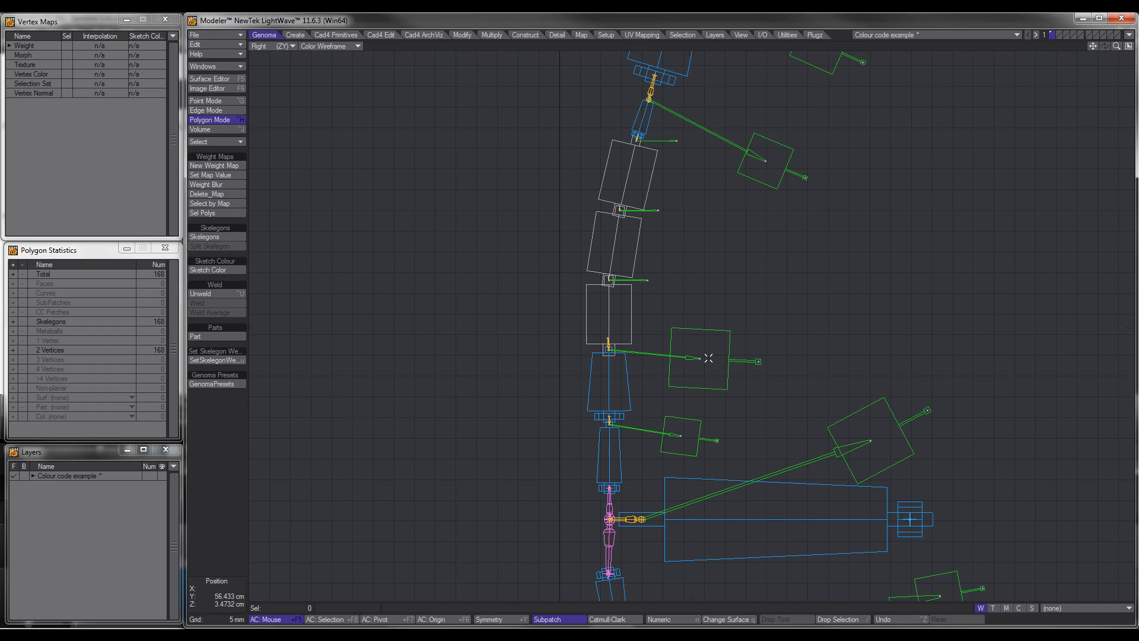
Select the enlarged green control and the two green controls below it, and clear the selection.
left_click(723, 326)
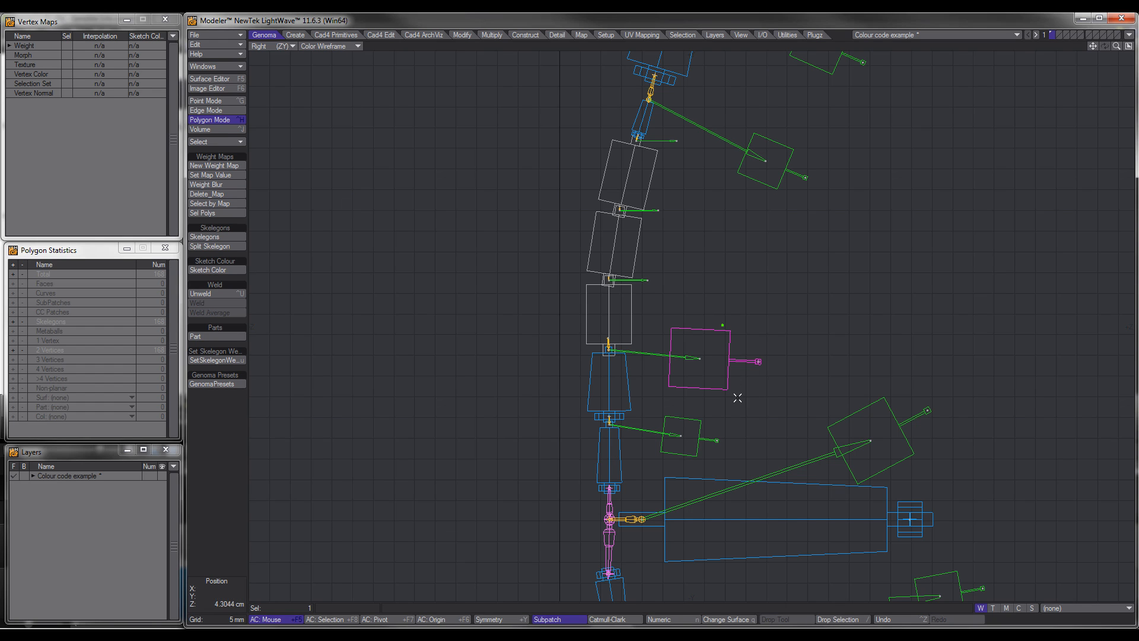
left_click(699, 415)
left_click(909, 439)
key("slash")
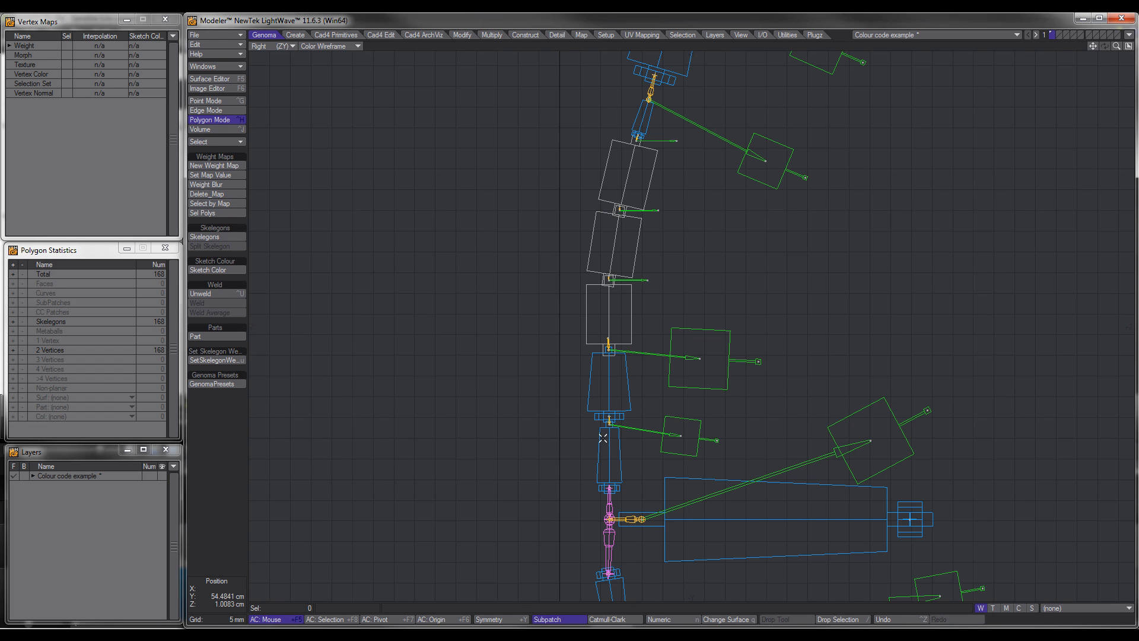
Select the free end points of the red skelegons at the elbow and wrist in point mode.
scroll(594, 443, "down", 1)
scroll(594, 444, "down", 1)
key("0")
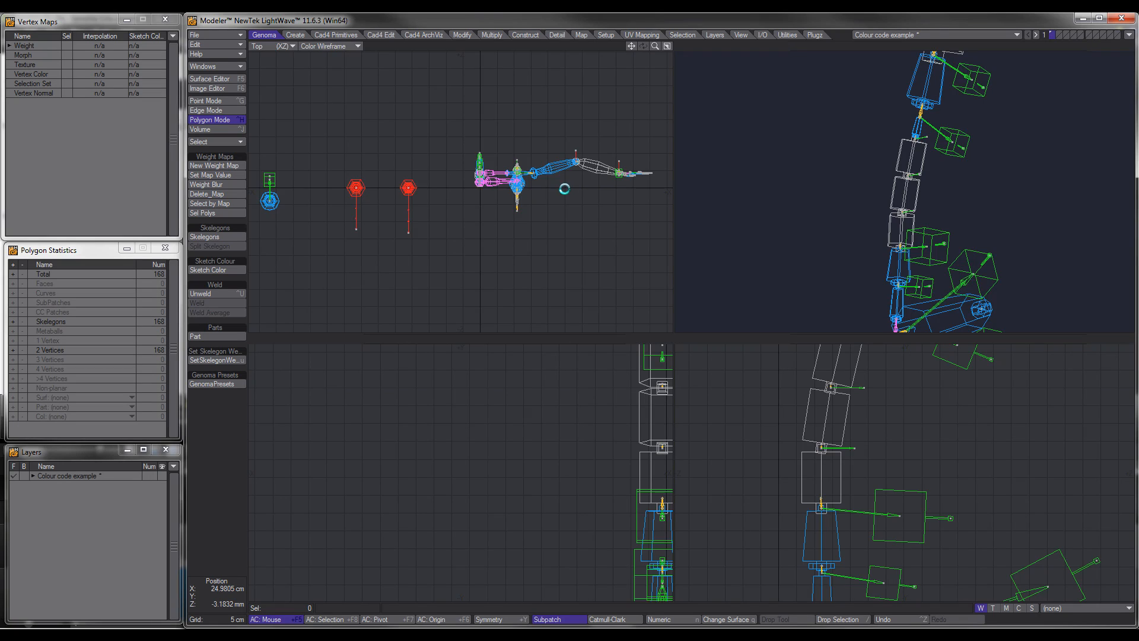
key("0")
scroll(795, 225, "up", 3)
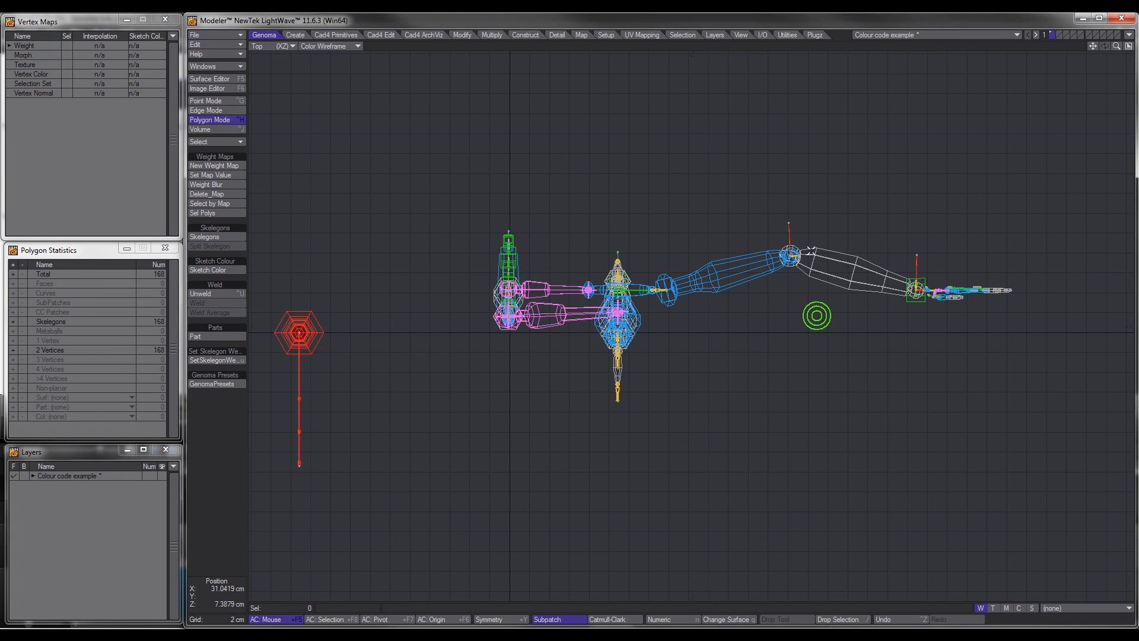
key("ctrl+g")
left_click(789, 223)
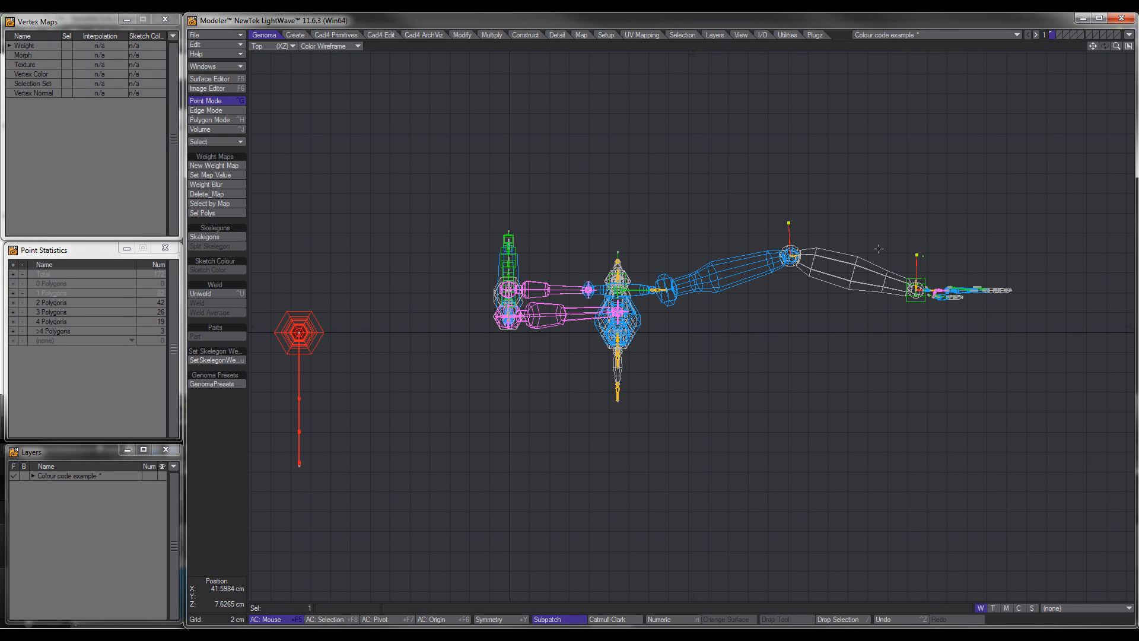
left_click(923, 257)
Add the spine point at the upper end of the magenta skelegons to the selection and weld the three points.
key("0")
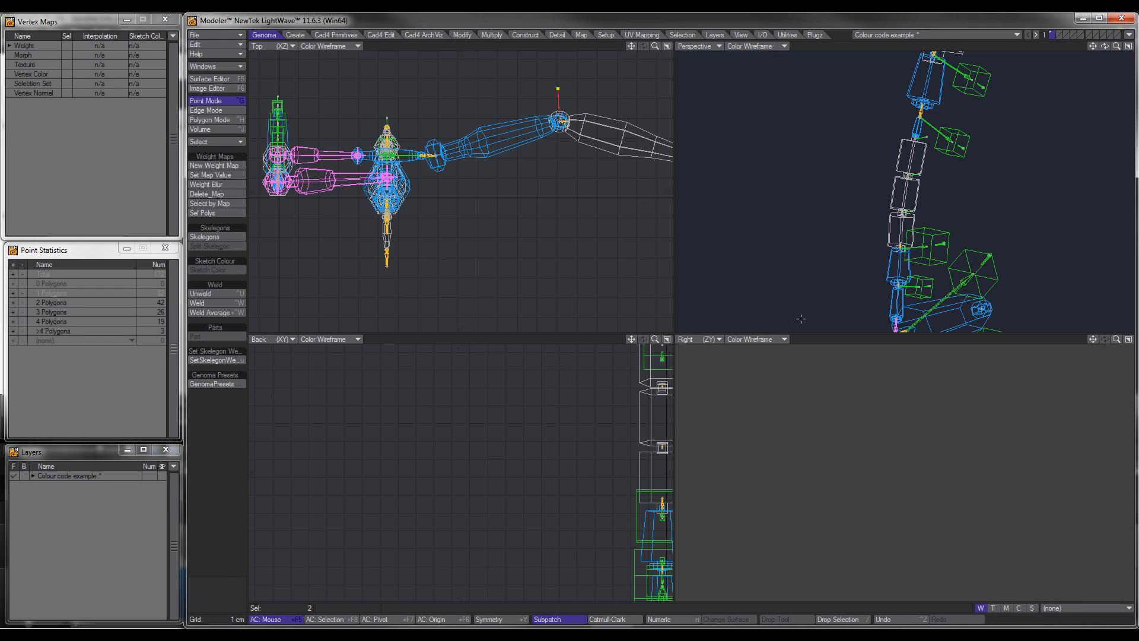
key("0")
scroll(740, 336, "down", 2)
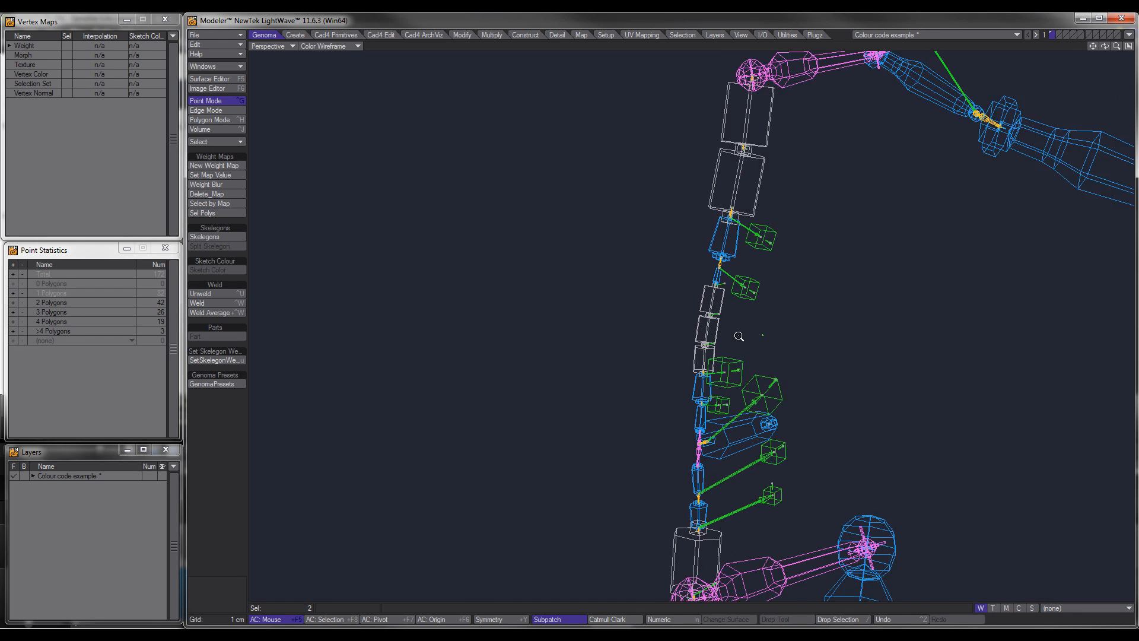
left_click_drag(764, 335, 849, 366, "alt")
left_click_drag(849, 366, 710, 336, "alt+shift")
left_click(574, 342)
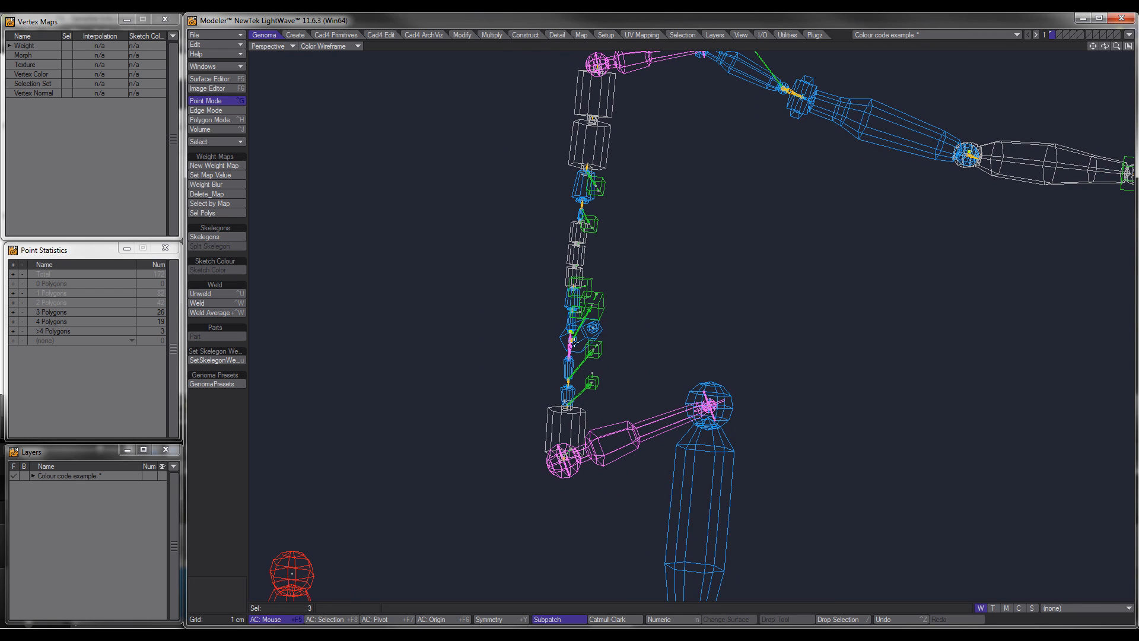
key("ctrl+w")
Undo the weld of the red skelegons to the spine and clear the point selection.
left_click_drag(719, 356, 648, 344, "ctrl+alt")
left_click_drag(685, 408, 748, 401, "alt")
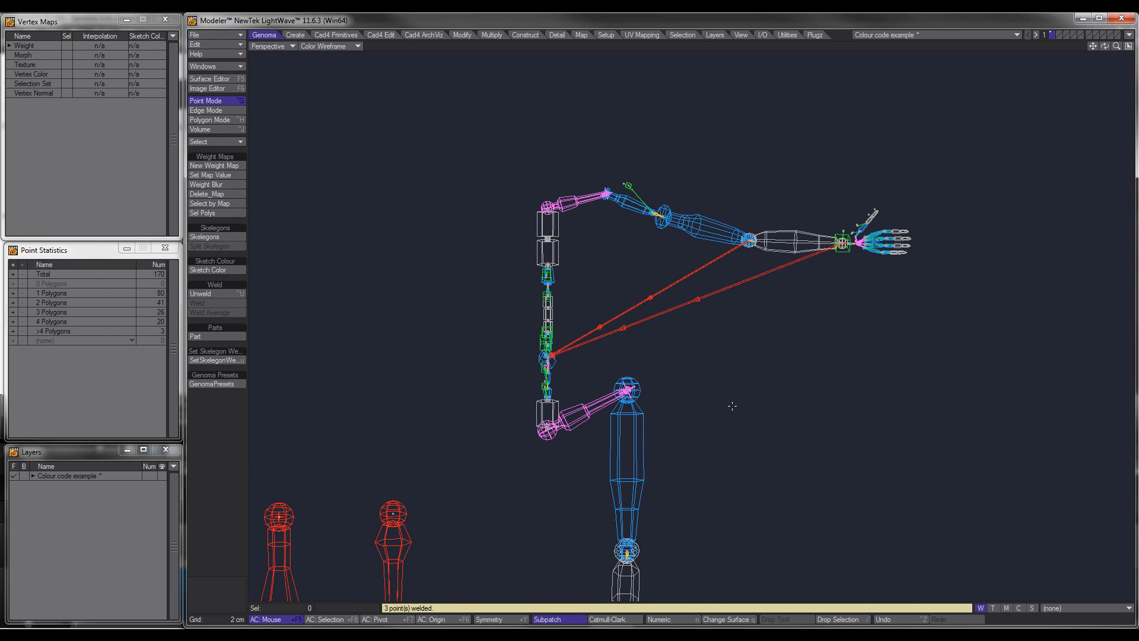
key("ctrl+z")
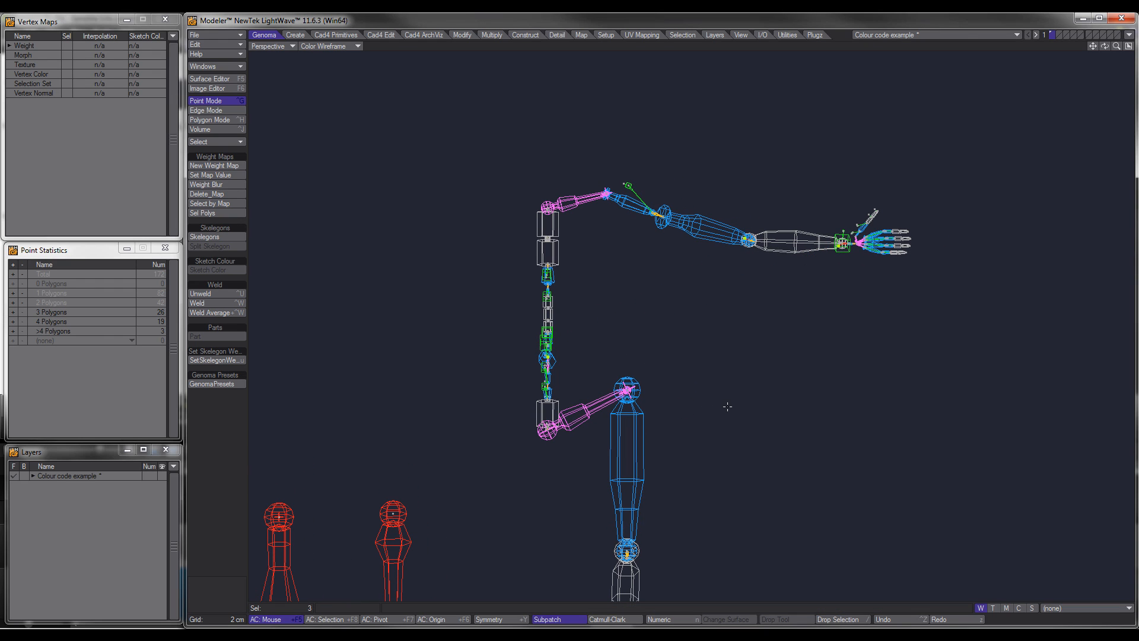
left_click(230, 450)
left_click_drag(721, 295, 742, 402, "alt")
left_click_drag(768, 287, 795, 292, "alt")
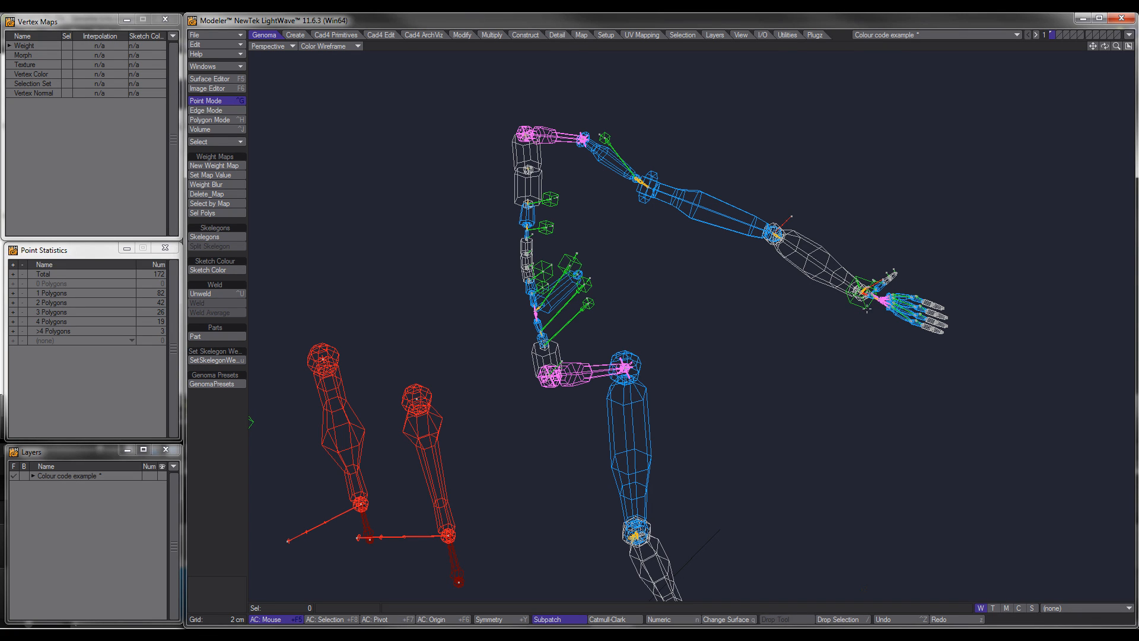
Lasso-select the skelegons around the wrist in polygon mode, and clear the selection.
key("space")
key("space")
right_click_drag(815, 300, 871, 256)
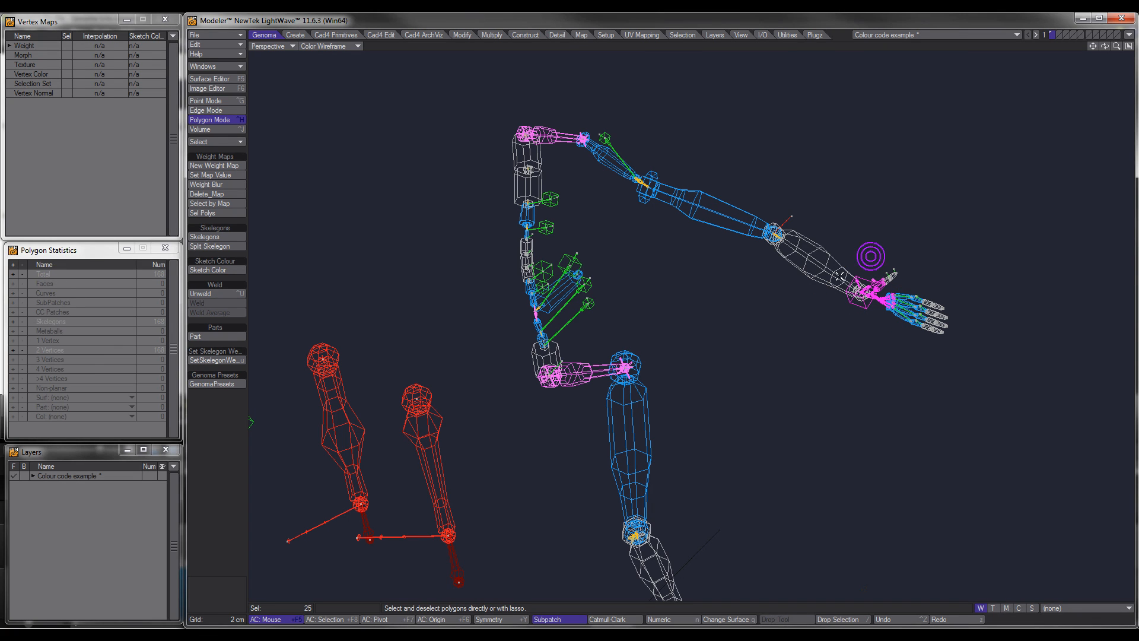
left_click(221, 444)
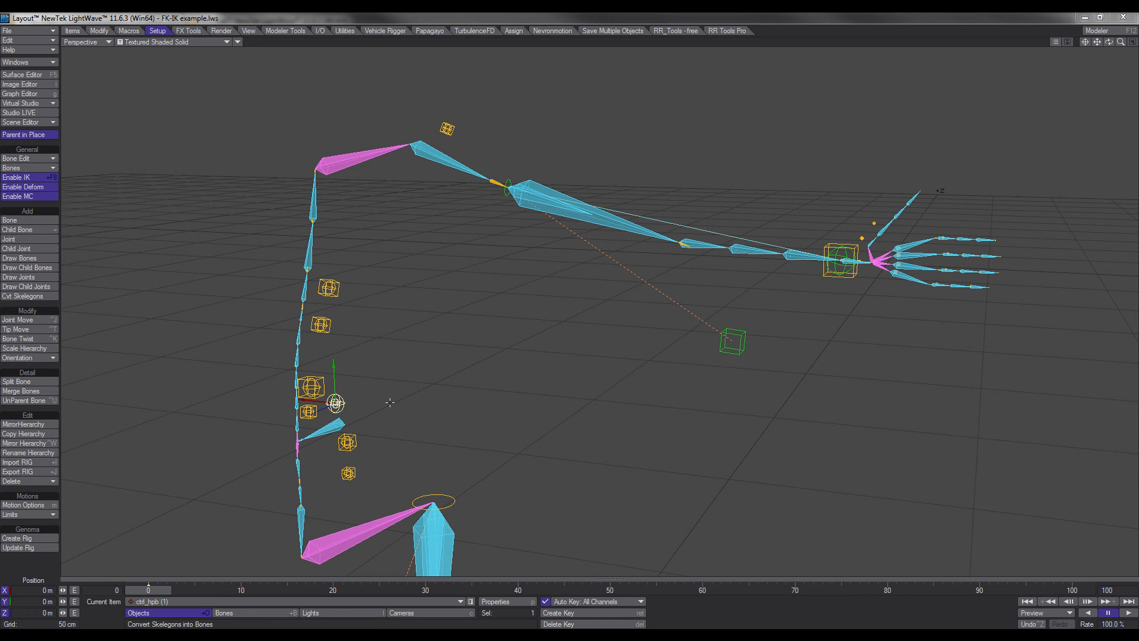
Lower the spine control ctrl_hpb (1) in Layout to about -6.88 cm on Y, and select the arm's green pole control.
mouse_move(343, 401)
right_mouse_down()
mouse_move(343, 367)
mouse_move(343, 402)
right_mouse_up()
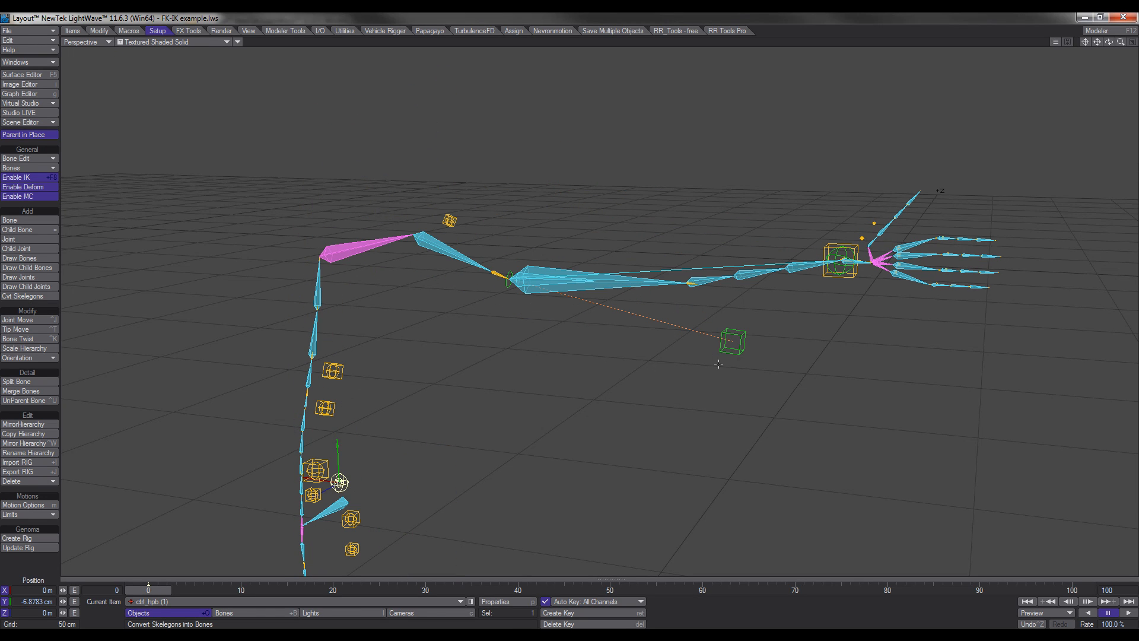
left_click(741, 337)
left_click_drag(731, 363, 756, 345)
Pull the wrist control ik_ctrl (2) in to the arm's pole control, and raise ctrl_hpb (1) to about 6.88 cm on Y.
left_click(855, 284)
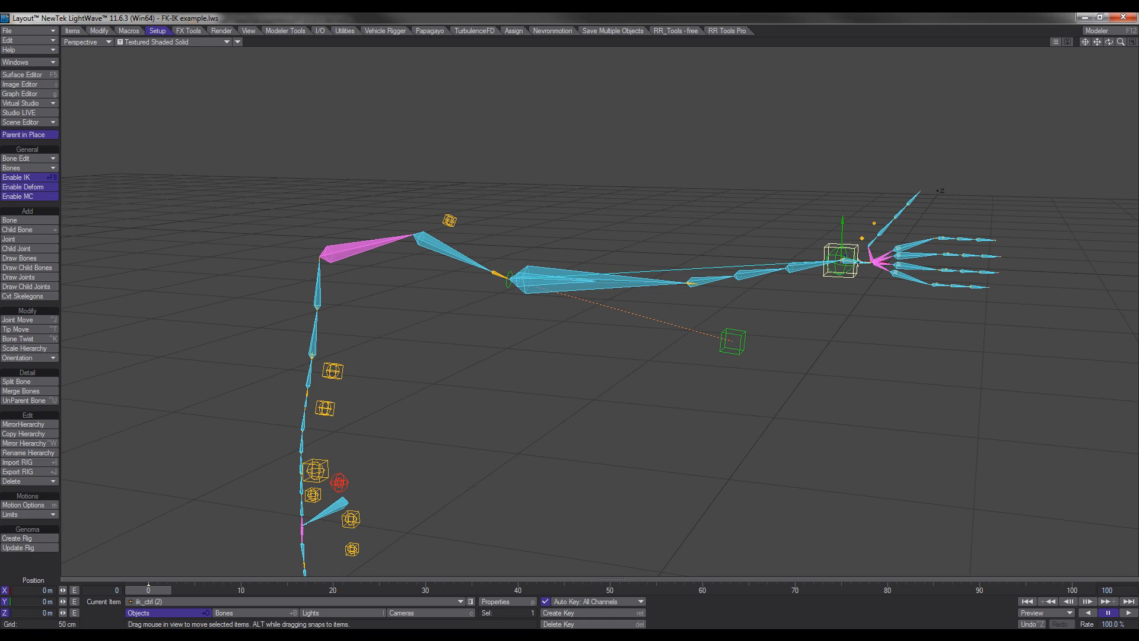
left_click_drag(854, 283, 752, 278)
left_click_drag(762, 221, 371, 415)
left_click(339, 482)
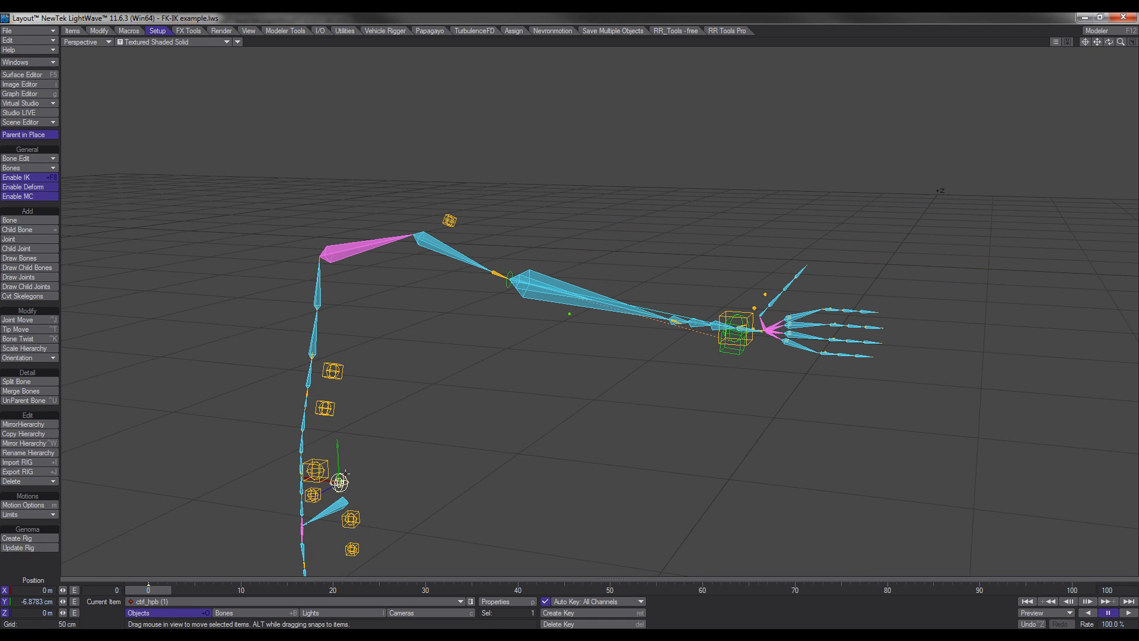
left_click_drag(338, 483, 330, 320)
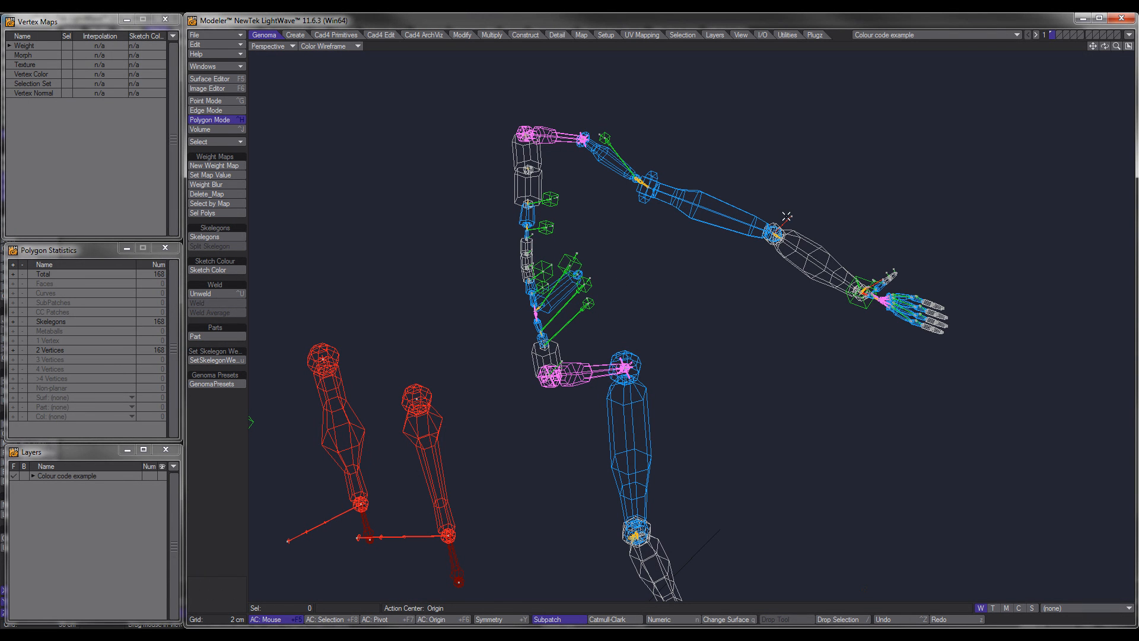
In Modeler, select the free end points of the red elbow and wrist skelegons in point mode.
key("ctrl+g")
left_click(790, 216)
left_click_drag(800, 301, 866, 310, "alt")
left_click(908, 290, "shift")
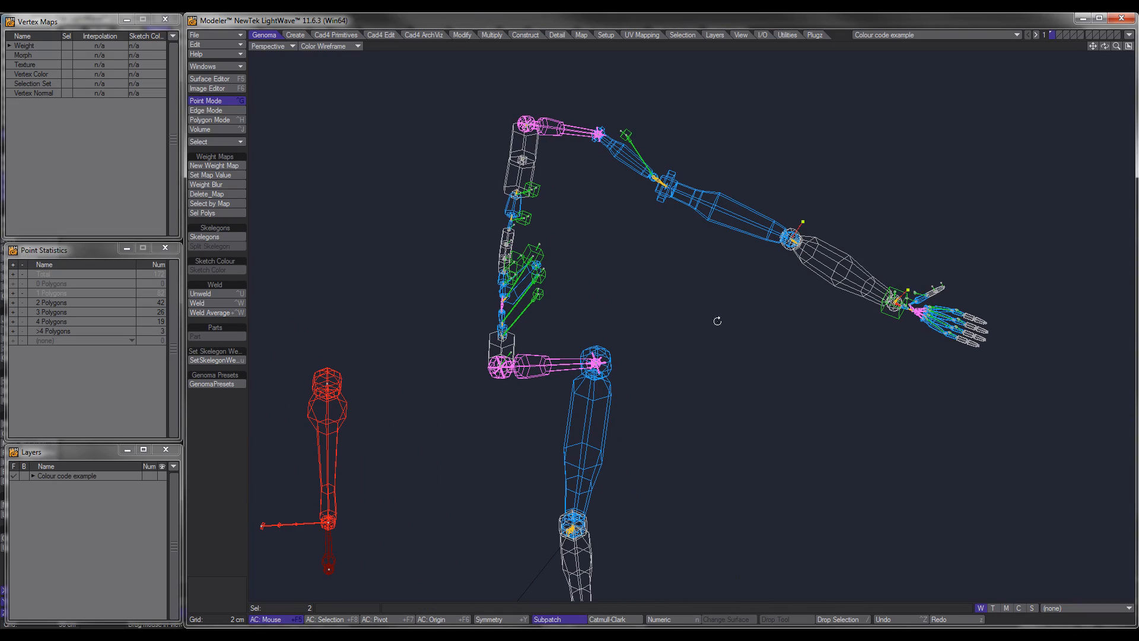
left_click_drag(718, 321, 673, 365, "alt")
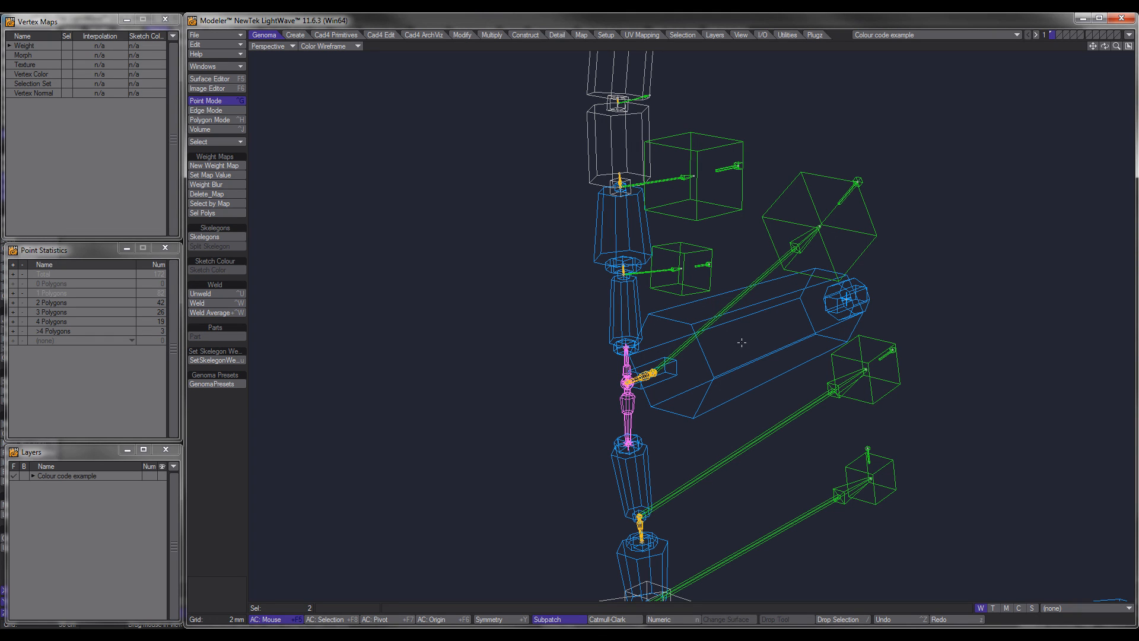
Weld the two selected red skelegon ends to the spine point at the upper end of the magenta skelegons.
left_click(626, 347)
key("ctrl+w")
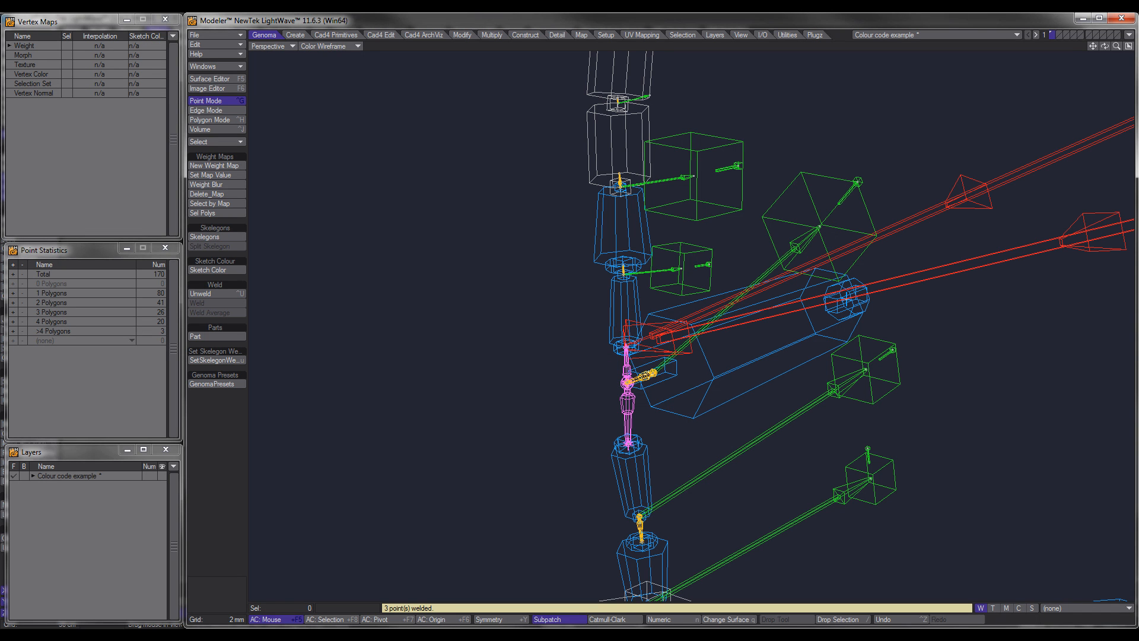
left_click_drag(632, 364, 611, 352, "alt")
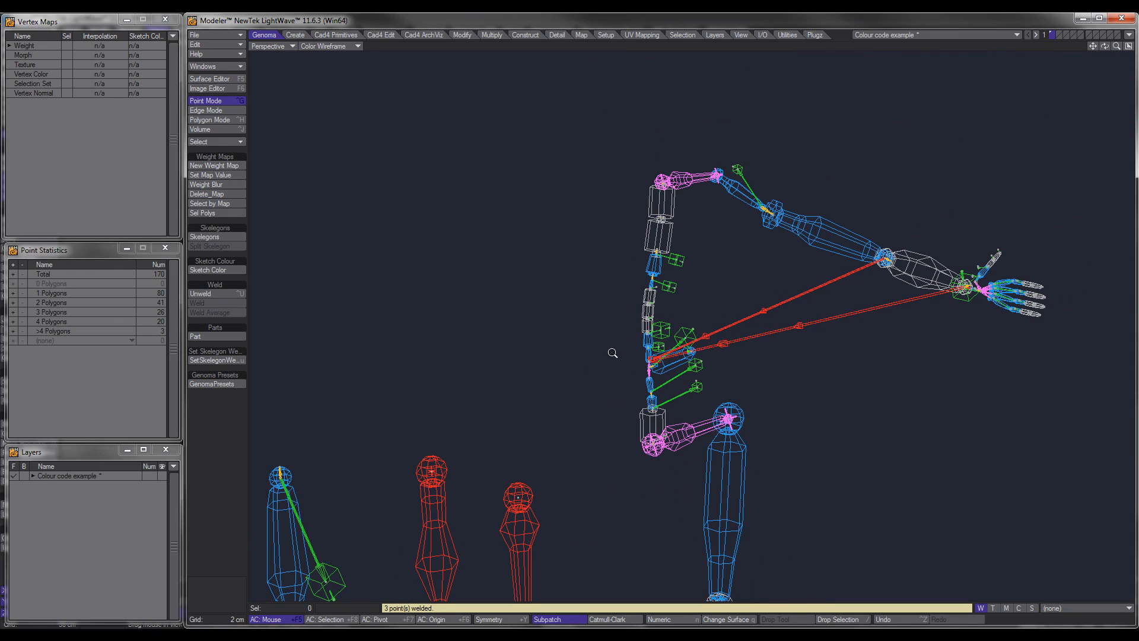
Update the Genoma rig in Layout and raise the red ctrl_hpb (1) control to about 1.97 cm on Y.
key("F12")
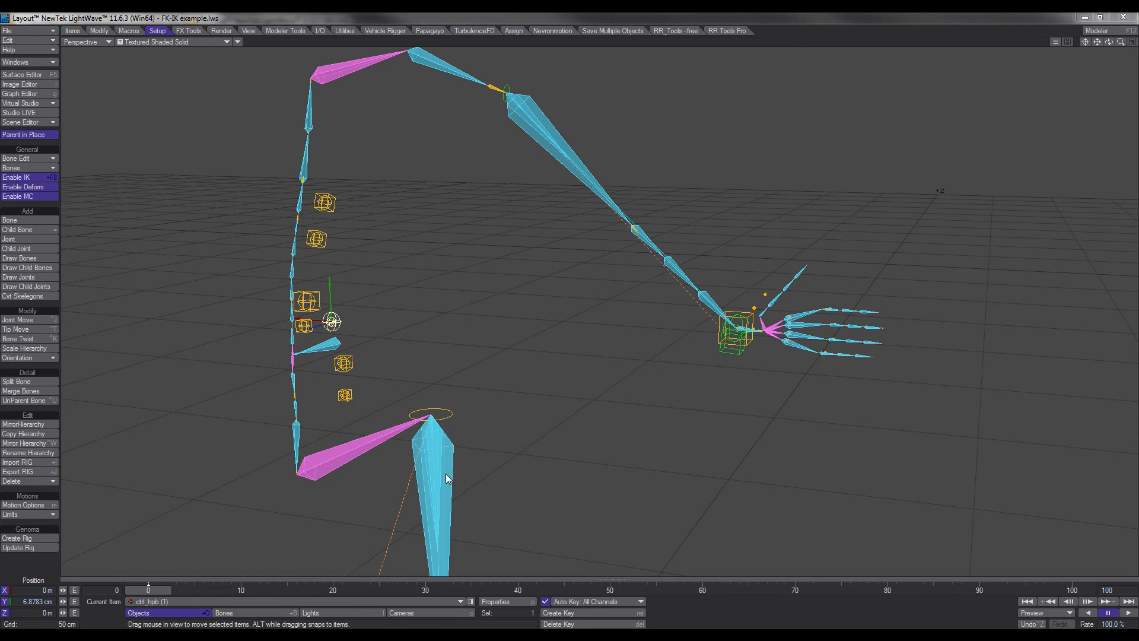
left_click(29, 549)
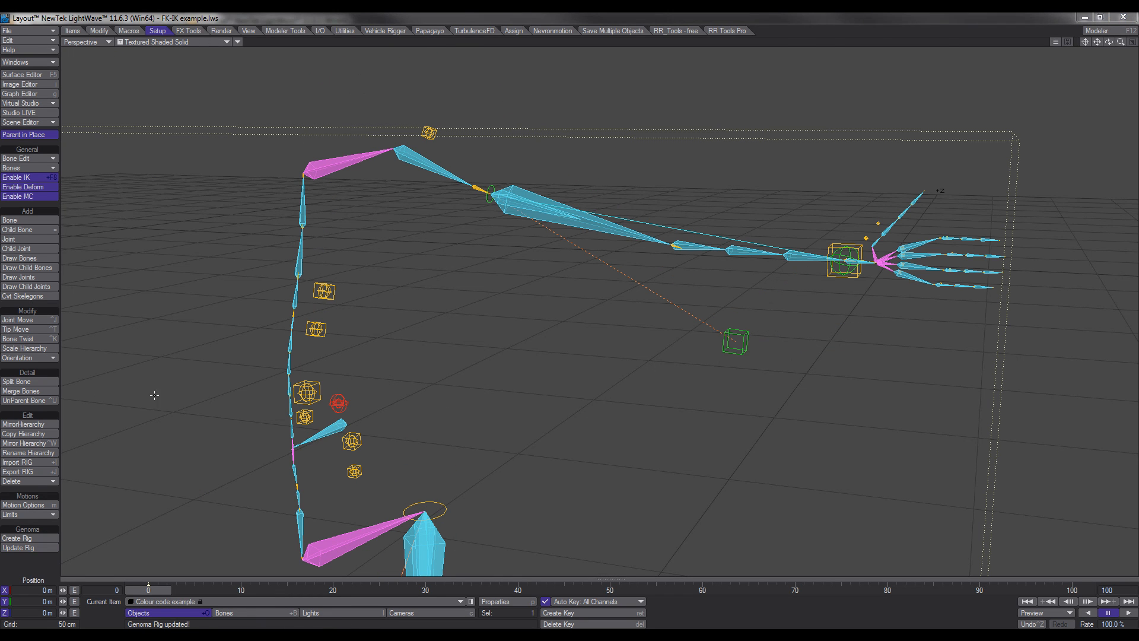
left_click(338, 404)
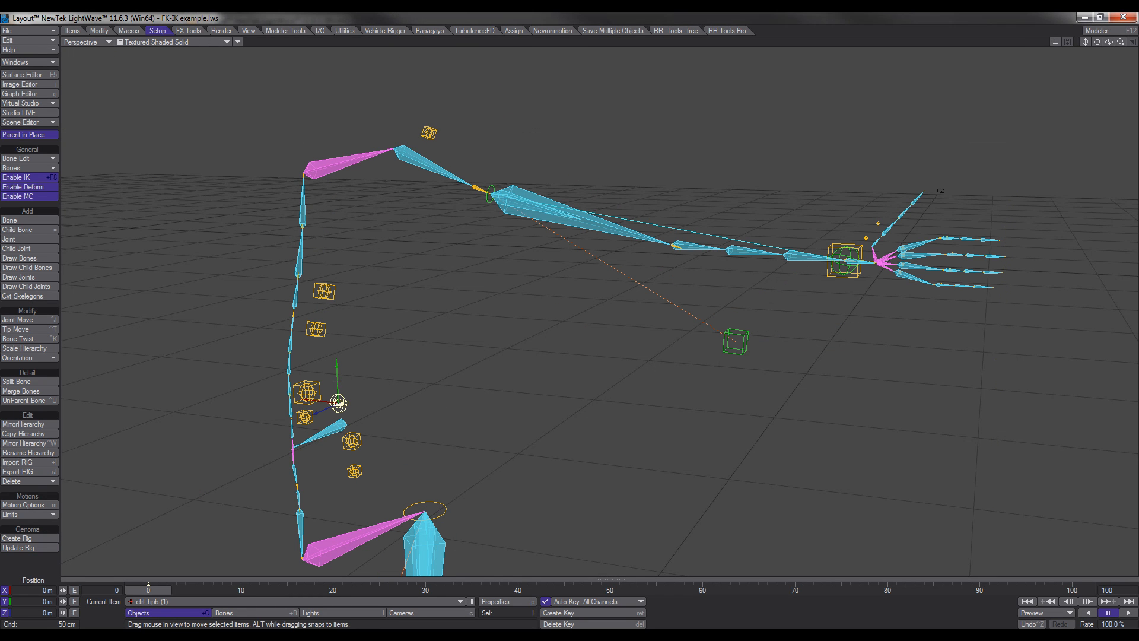
mouse_move(338, 401)
left_mouse_down()
mouse_move(332, 308)
mouse_move(338, 414)
mouse_move(335, 321)
mouse_move(337, 380)
left_mouse_up()
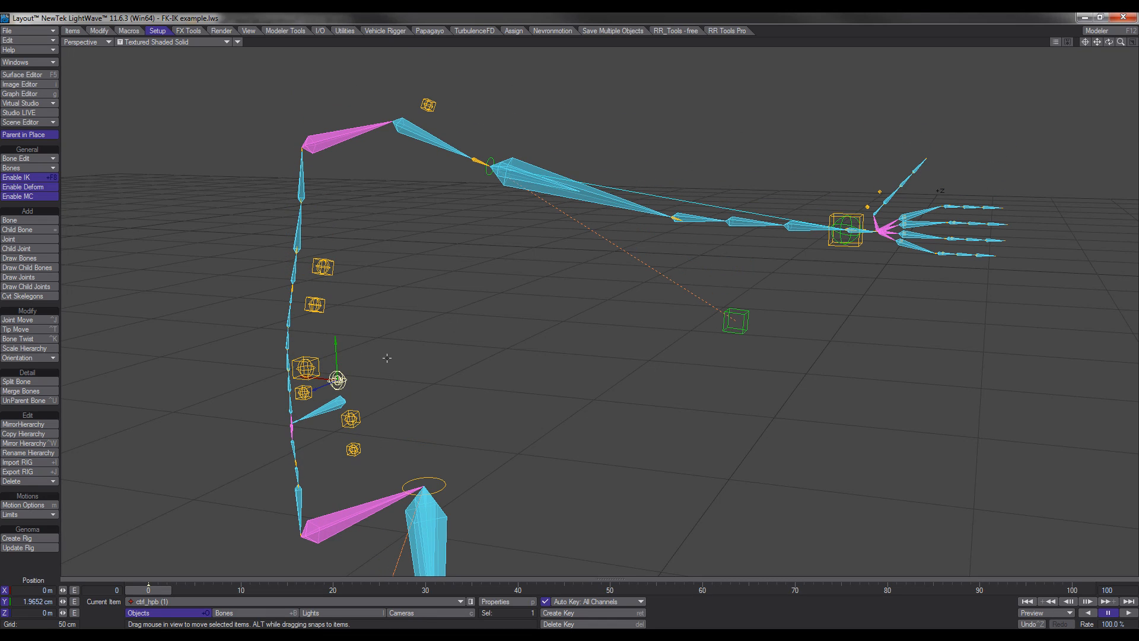
Move the arm's pole control ikpole_ctrl (2) to about -19.36 cm on Z, and lower the wrist IK control toward the body.
left_click(747, 329)
left_click_drag(747, 328, 560, 300)
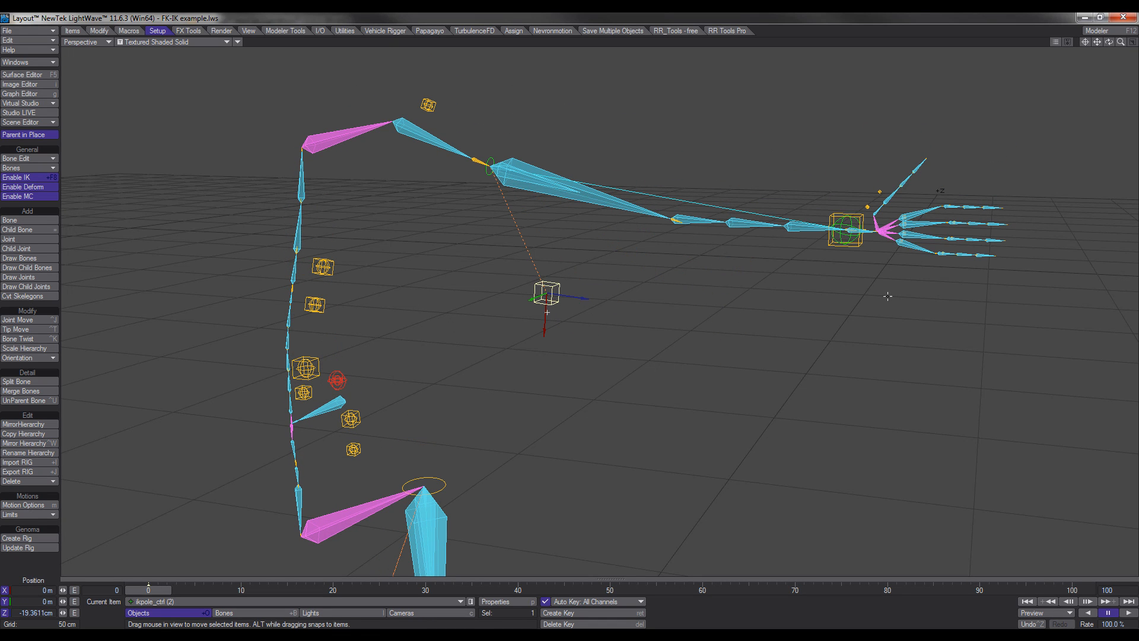
left_click(862, 250)
left_click_drag(862, 250, 732, 440)
Raise ctrl_hpb (1) further, and rotate the adjacent ctrl_hpb (2) control to 2.80° heading and -4.40° pitch.
left_click(337, 380)
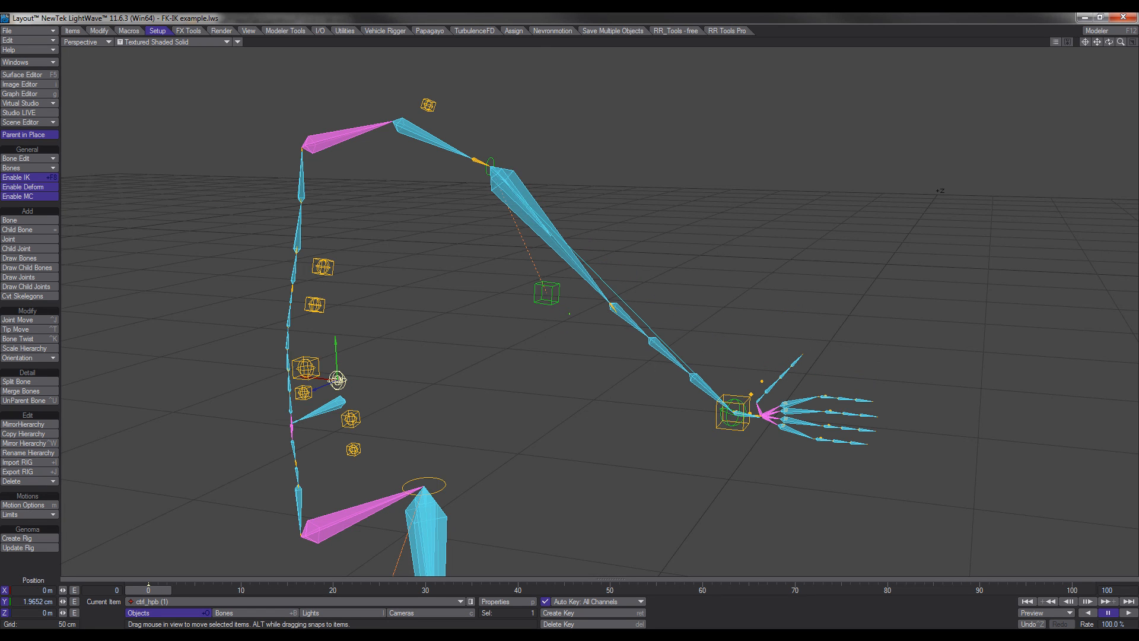
left_click_drag(337, 379, 335, 344)
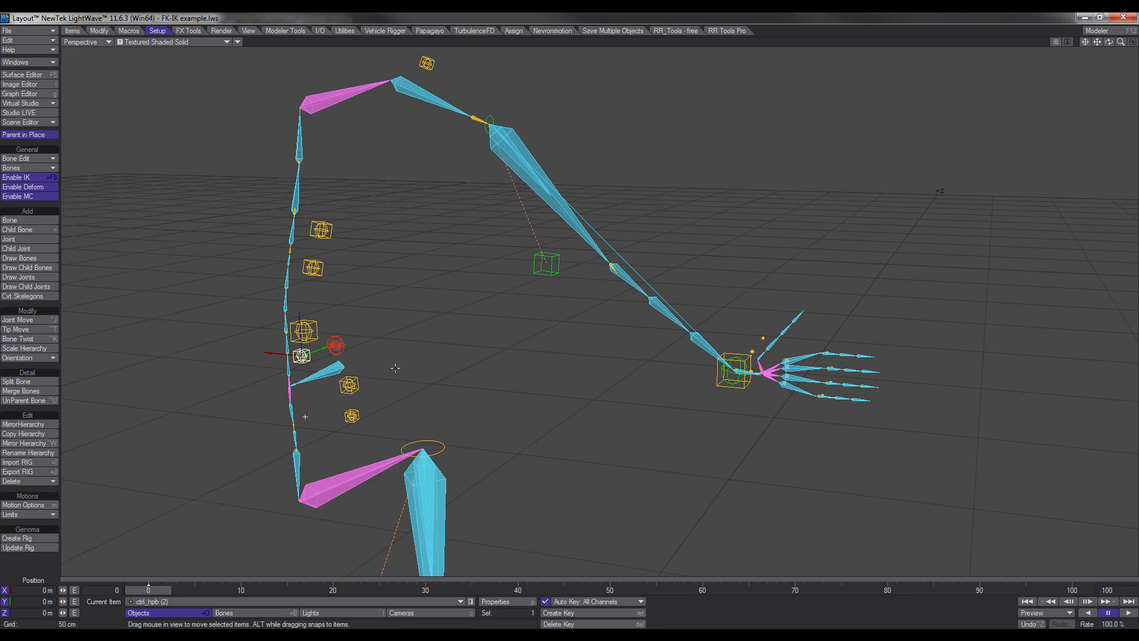
key("y")
left_click_drag(398, 368, 363, 380)
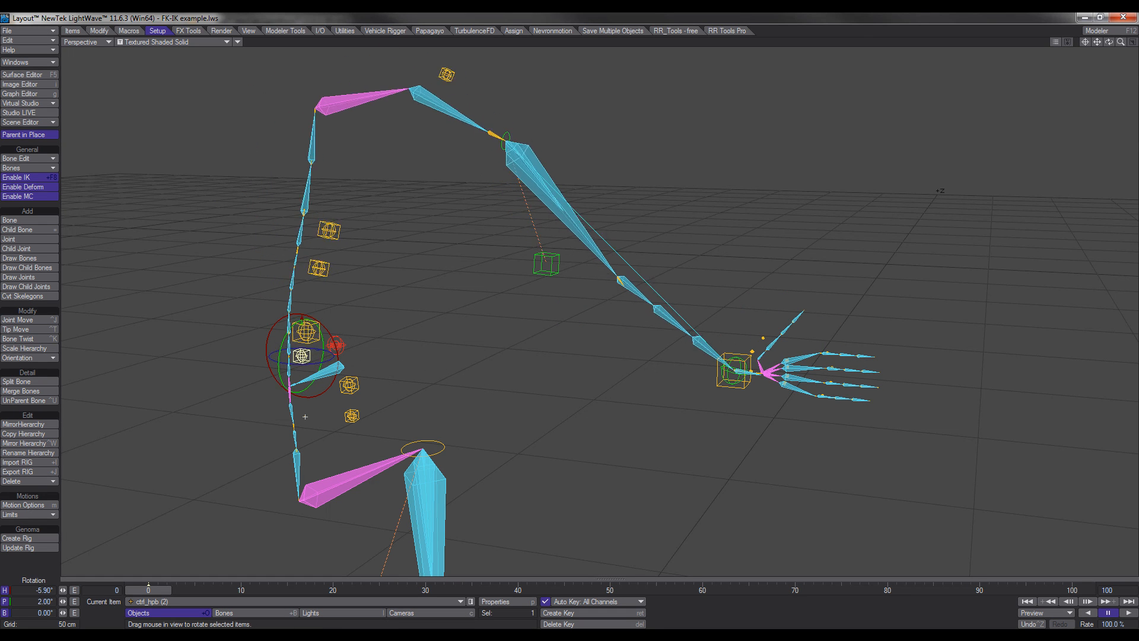
mouse_move(305, 417)
left_mouse_down()
mouse_move(305, 401)
mouse_move(309, 440)
mouse_move(311, 409)
left_mouse_up()
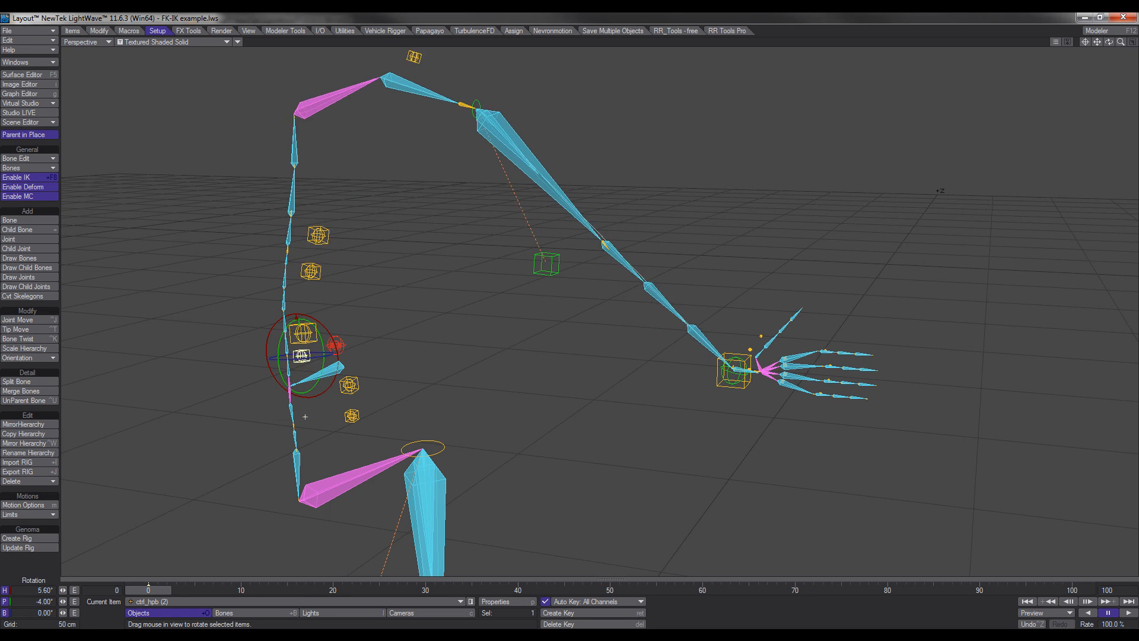
mouse_move(446, 376)
left_mouse_down()
mouse_move(441, 359)
mouse_move(433, 386)
mouse_move(430, 374)
left_mouse_up()
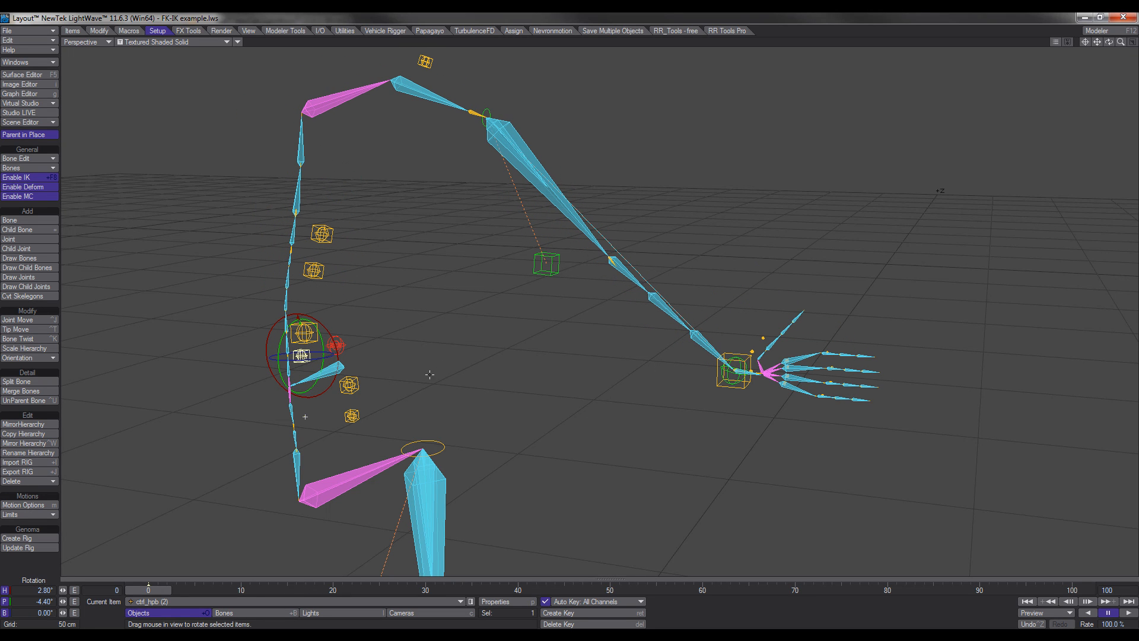
Reselect the red ctrl_hpb (1) control and switch back to Modeler.
left_click(343, 345)
mouse_move(569, 313)
left_mouse_down()
mouse_move(571, 301)
mouse_move(588, 326)
mouse_move(539, 330)
mouse_move(556, 320)
left_mouse_up()
key("F12")
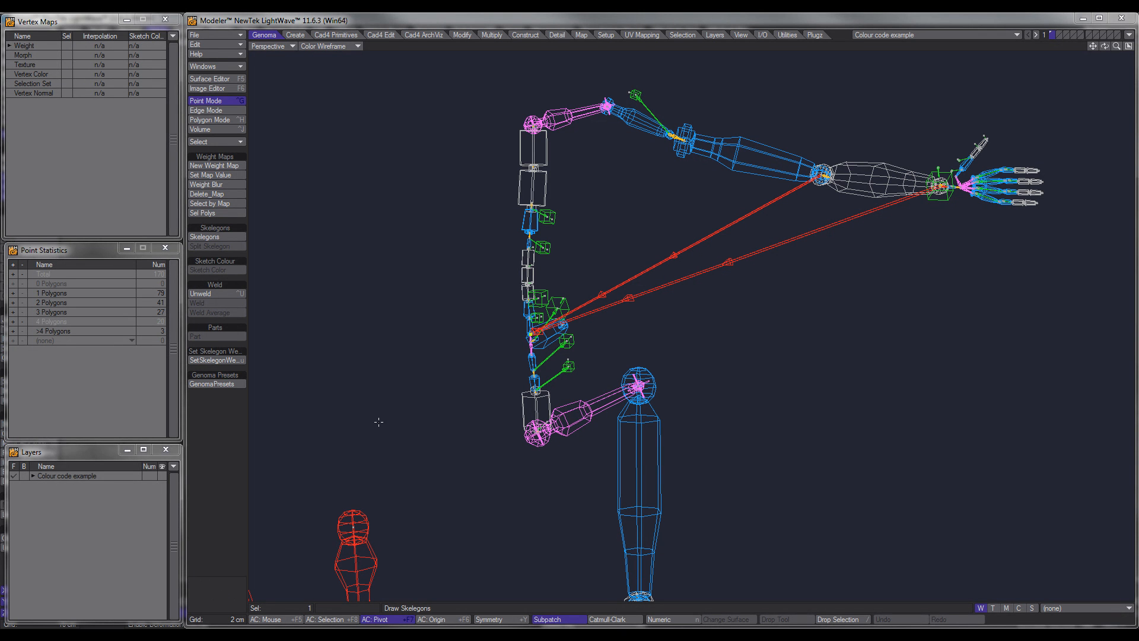
Unweld the spine point where the two red skelegons meet the magenta skelegons.
left_click_drag(522, 372, 619, 358, "ctrl+alt")
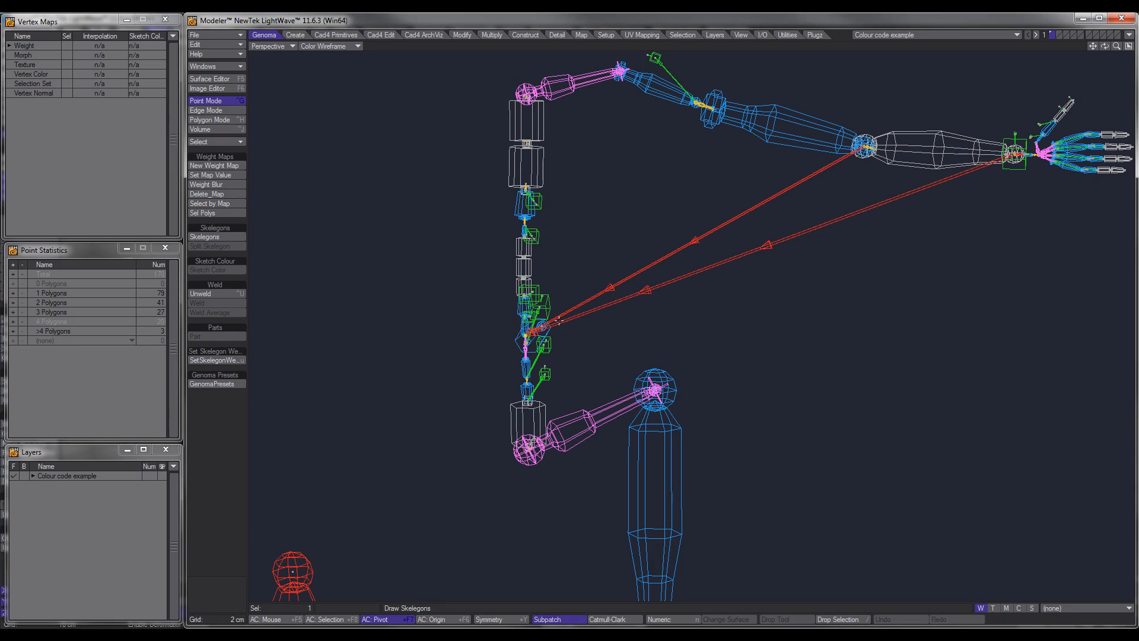
left_click(598, 327)
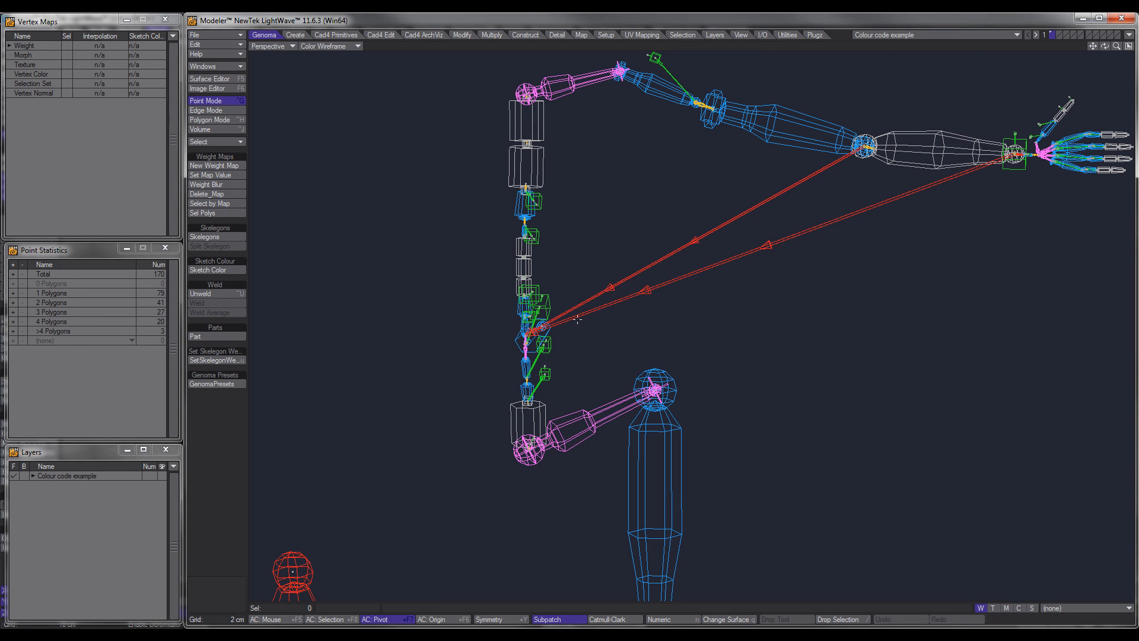
scroll(520, 342, "up", 5)
left_click(535, 330)
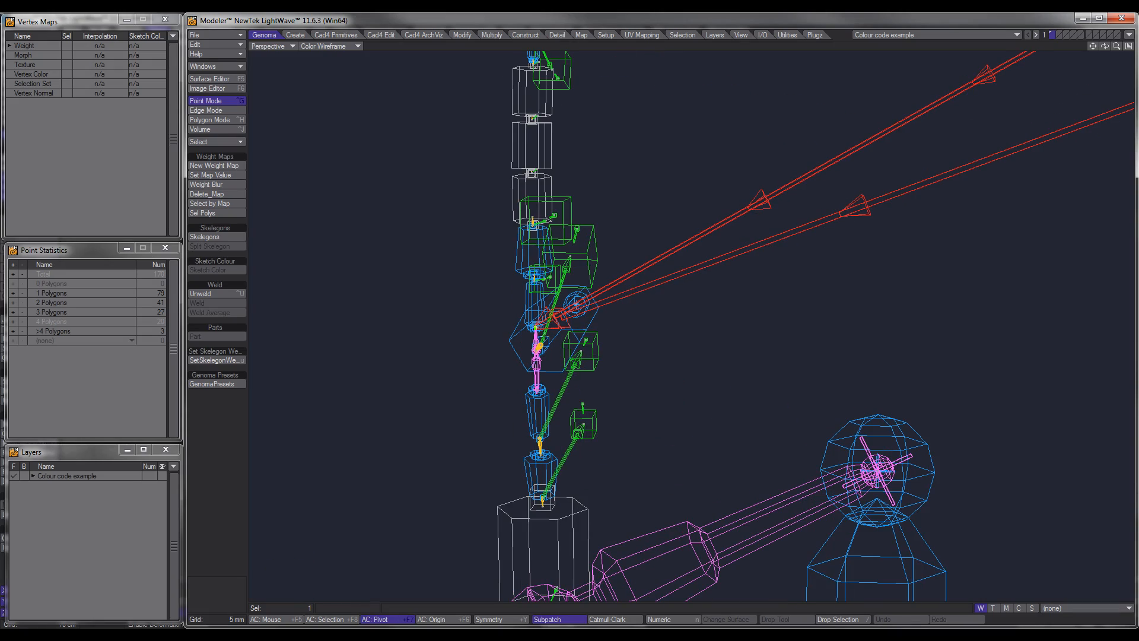
left_click_drag(544, 340, 741, 341, "alt")
left_click_drag(669, 363, 804, 335, "ctrl+alt")
left_click_drag(734, 347, 784, 332, "alt")
left_click_drag(773, 282, 694, 353, "alt+shift")
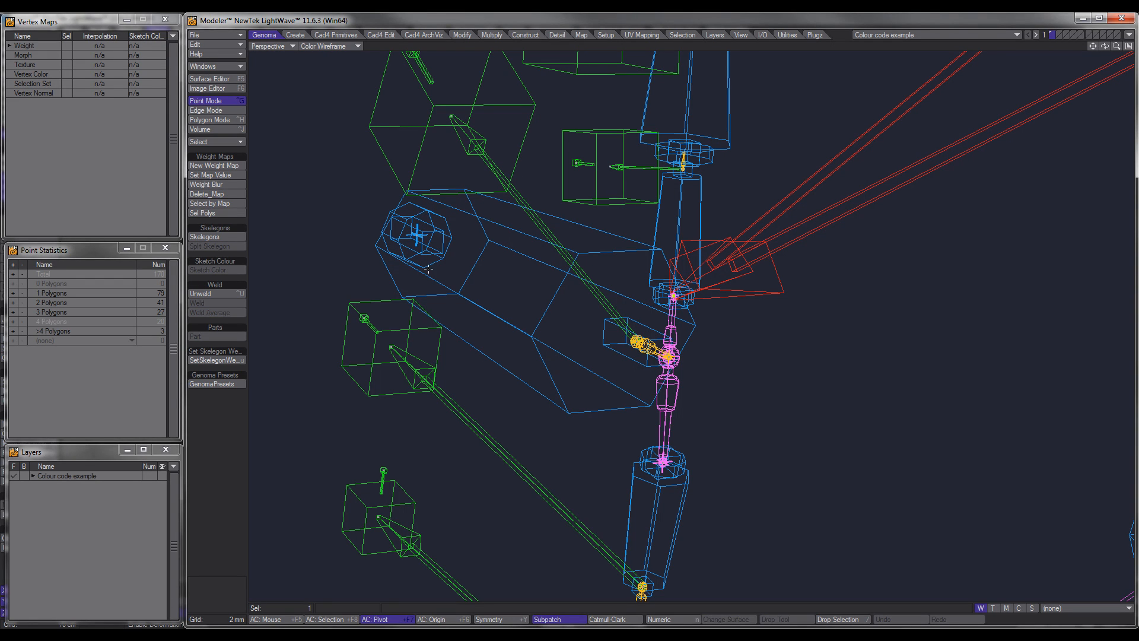
left_click(216, 294)
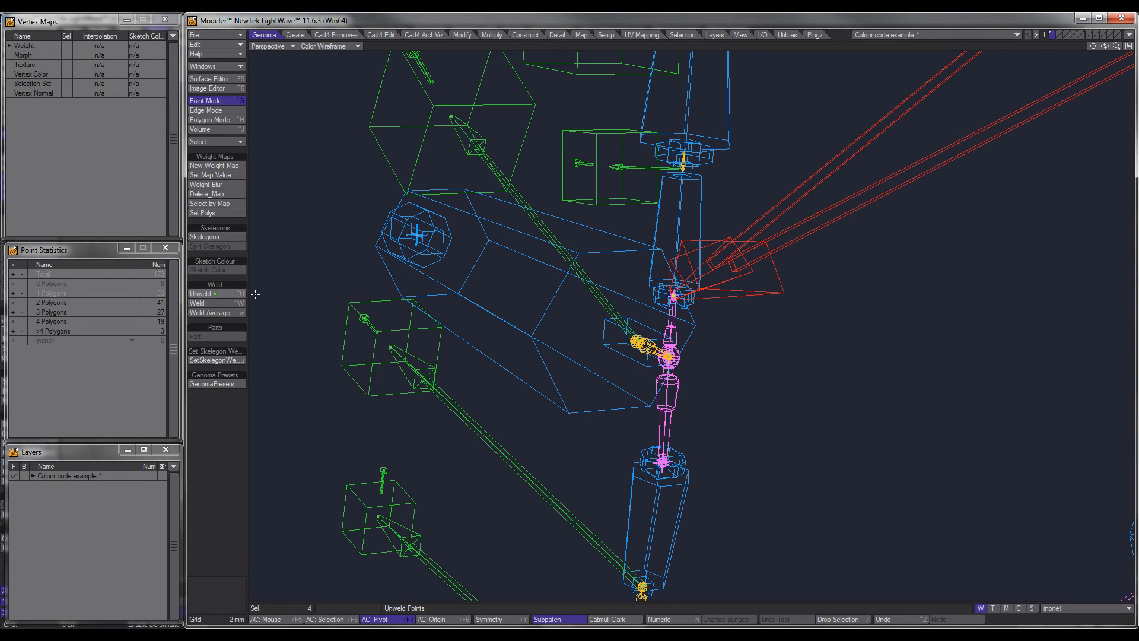
Select both detached red control skelegon chains as polygons and move them together away from the spine.
left_click(224, 416)
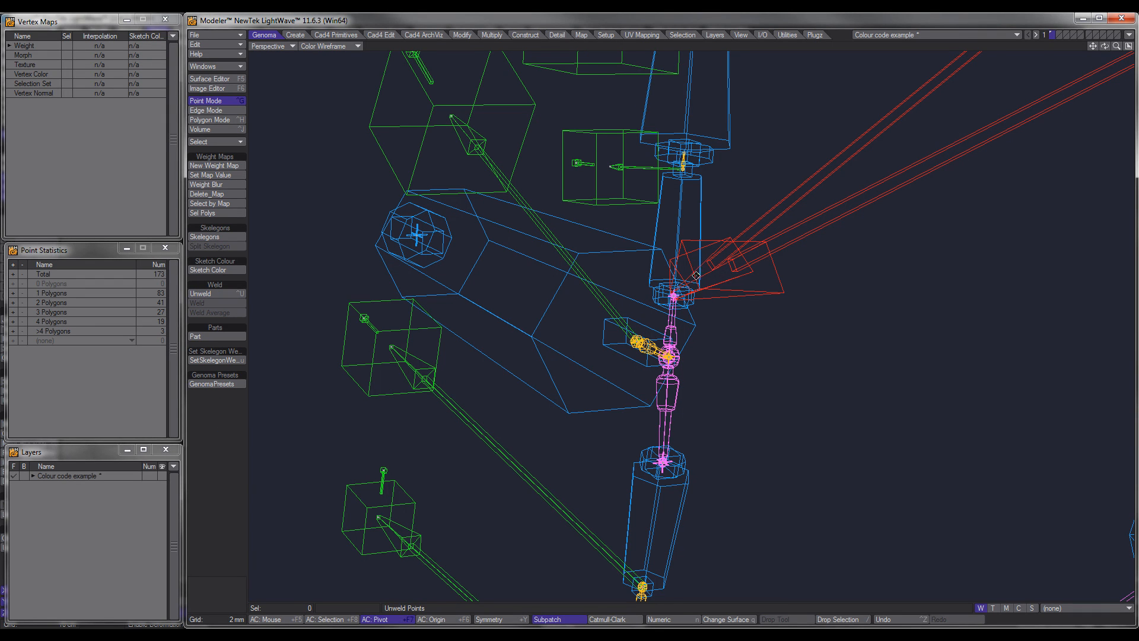
left_click_drag(696, 275, 665, 294, "alt+shift")
left_click(639, 304)
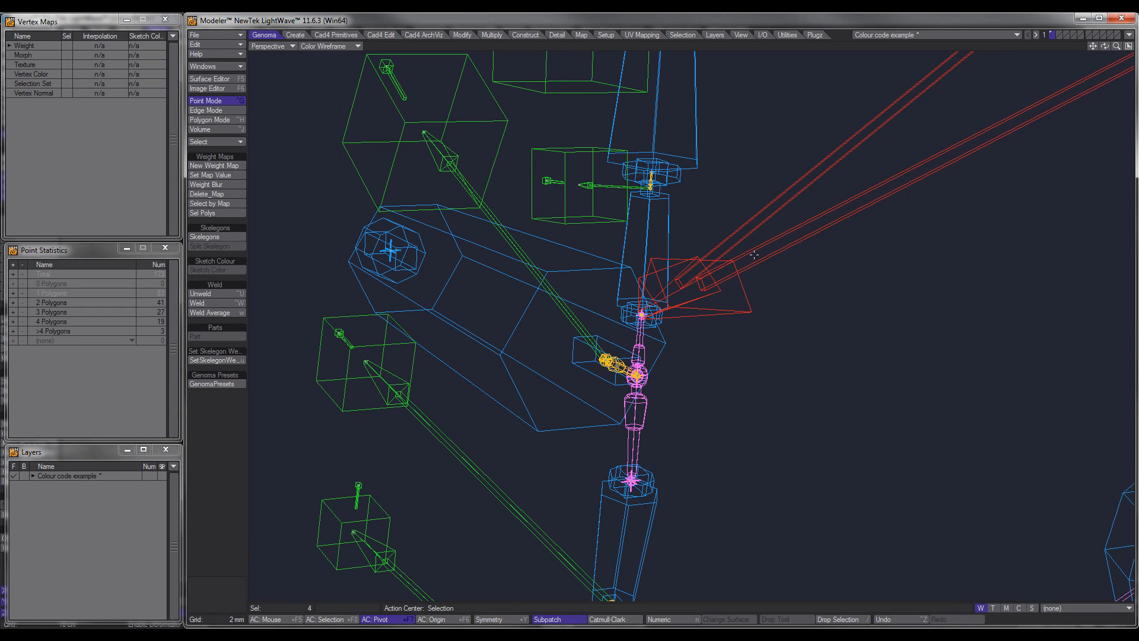
key("ctrl+h")
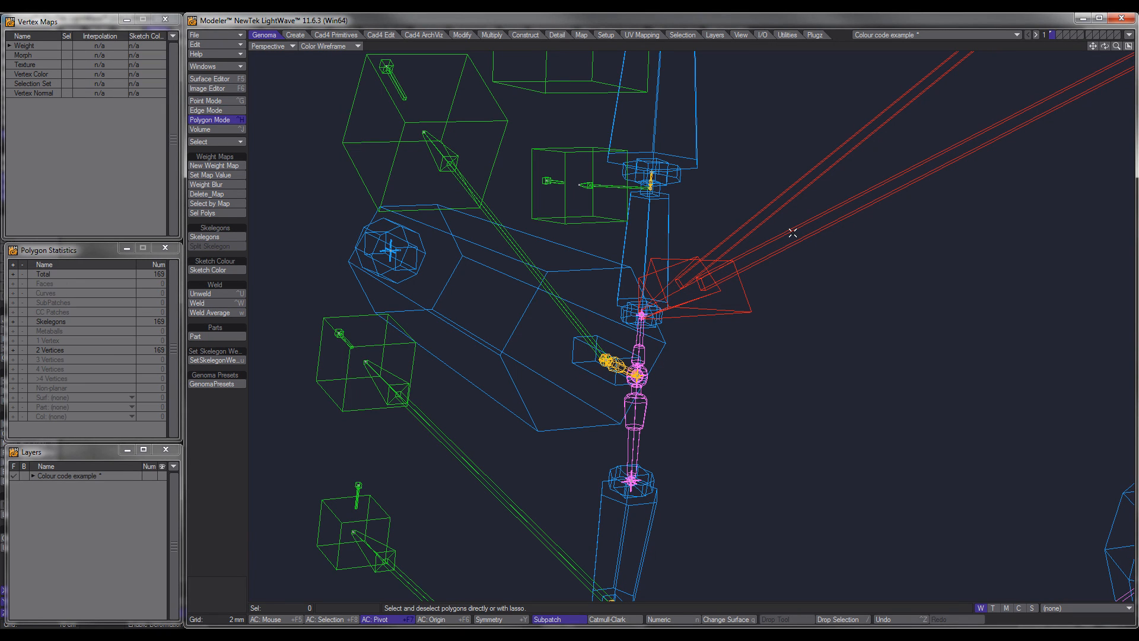
left_click(790, 231)
scroll(824, 280, "down", 3)
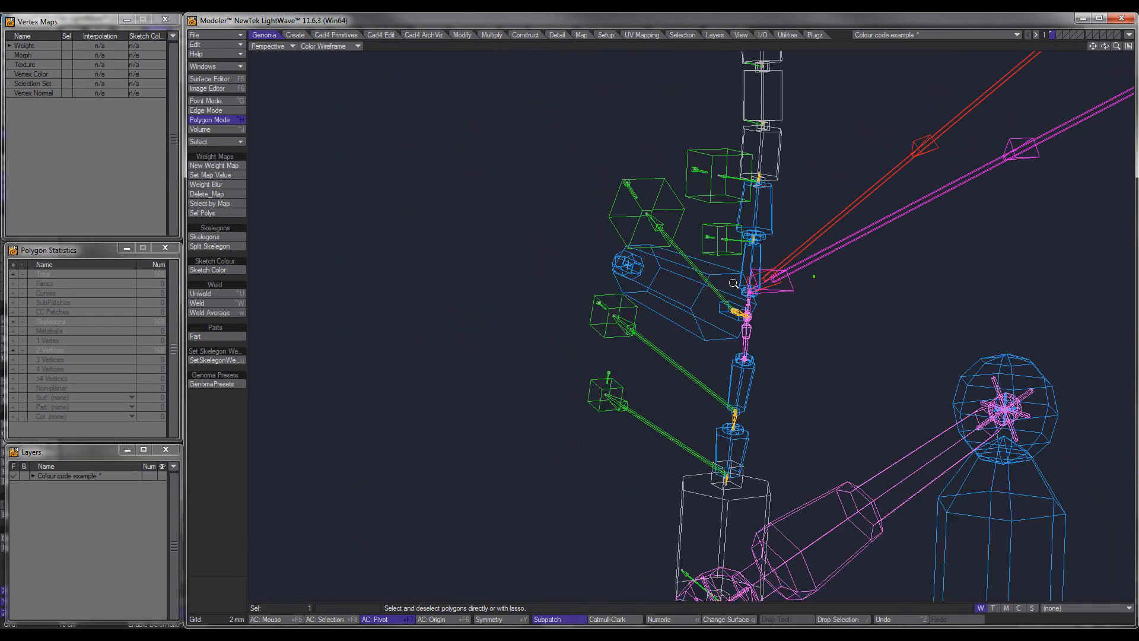
left_click_drag(808, 279, 653, 323, "alt+shift")
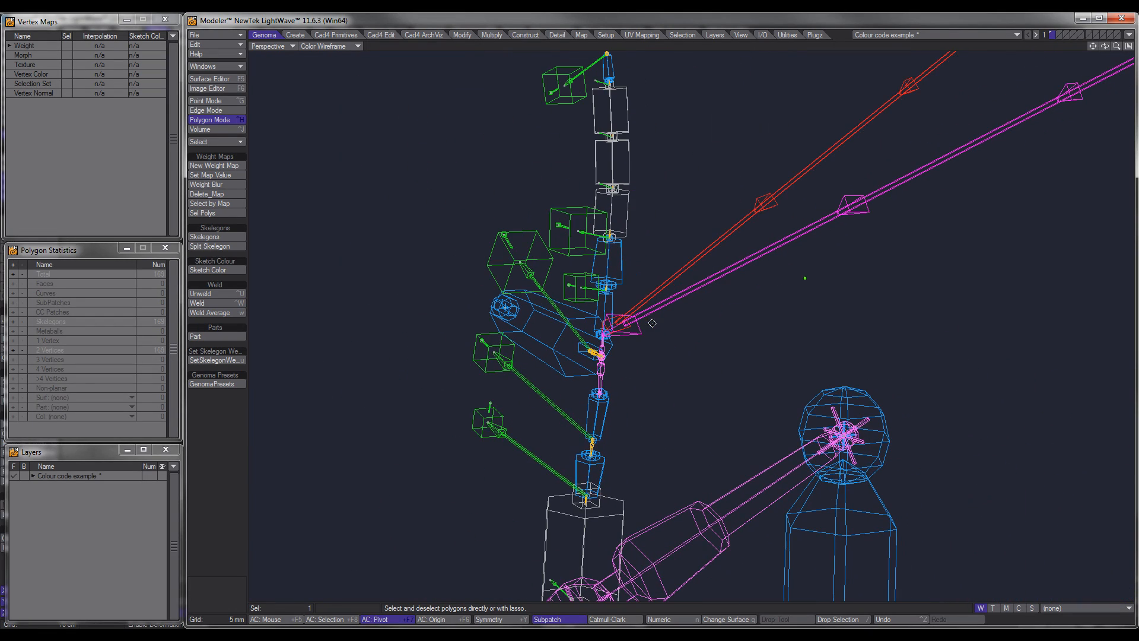
left_click(670, 279)
scroll(709, 320, "down", 2)
left_click_drag(704, 321, 685, 337, "alt+shift")
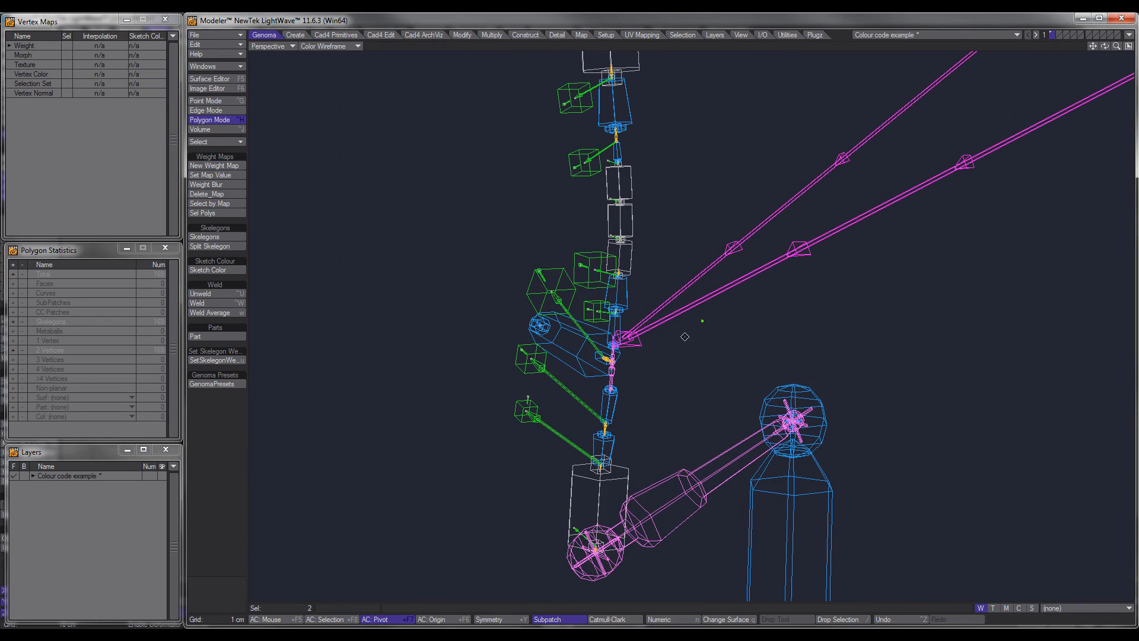
scroll(689, 338, "up", 5)
right_click(660, 368)
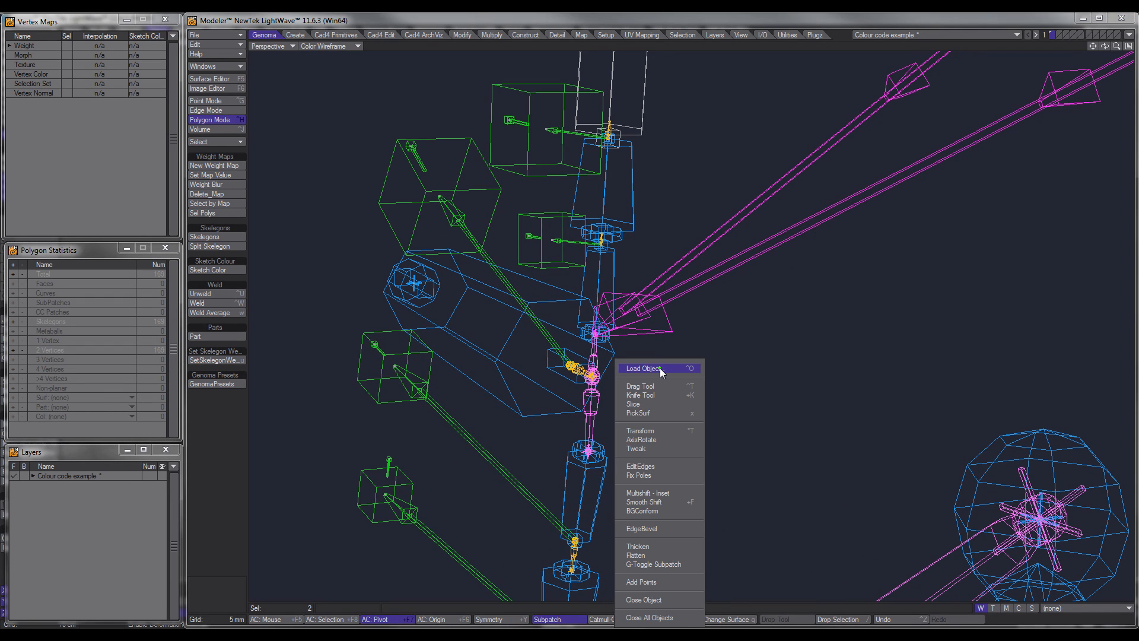
left_click(741, 325)
right_click(740, 325, "ctrl+shift")
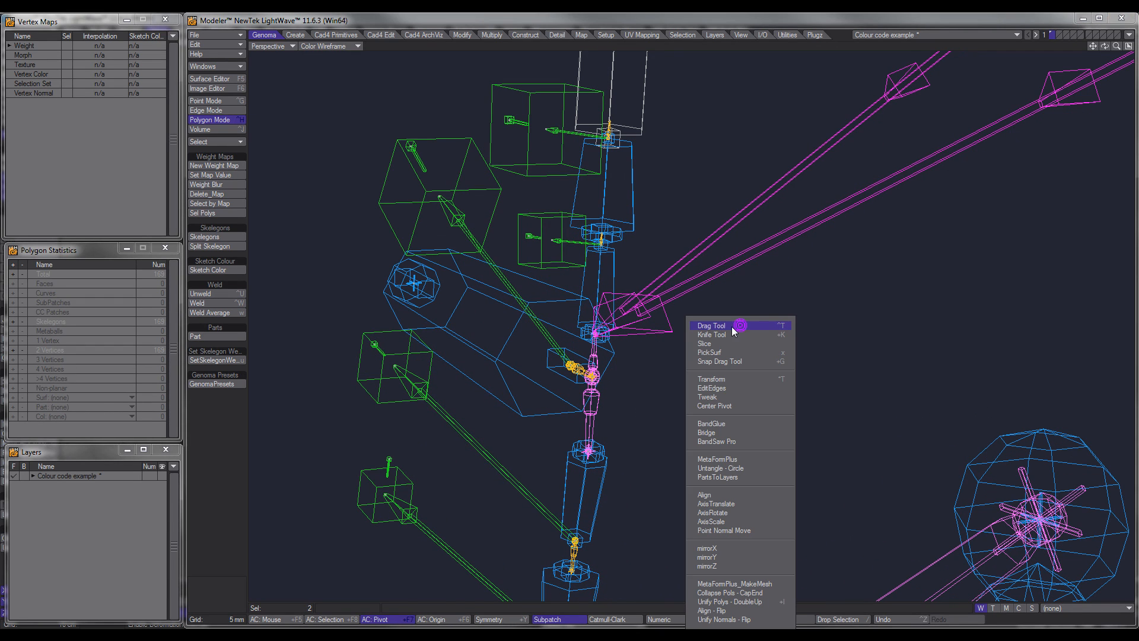
left_click(732, 327)
left_click_drag(594, 333, 692, 341)
left_click(215, 429)
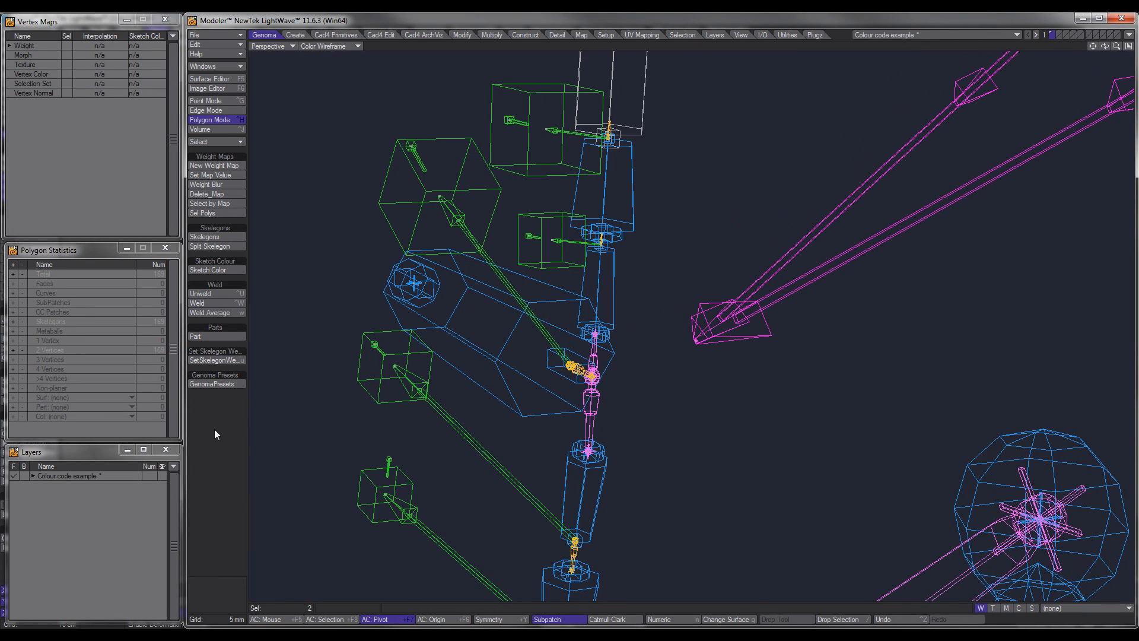
Separate the two red chains by moving the one with the larger base clear of the other.
left_click(792, 284)
right_click(800, 343)
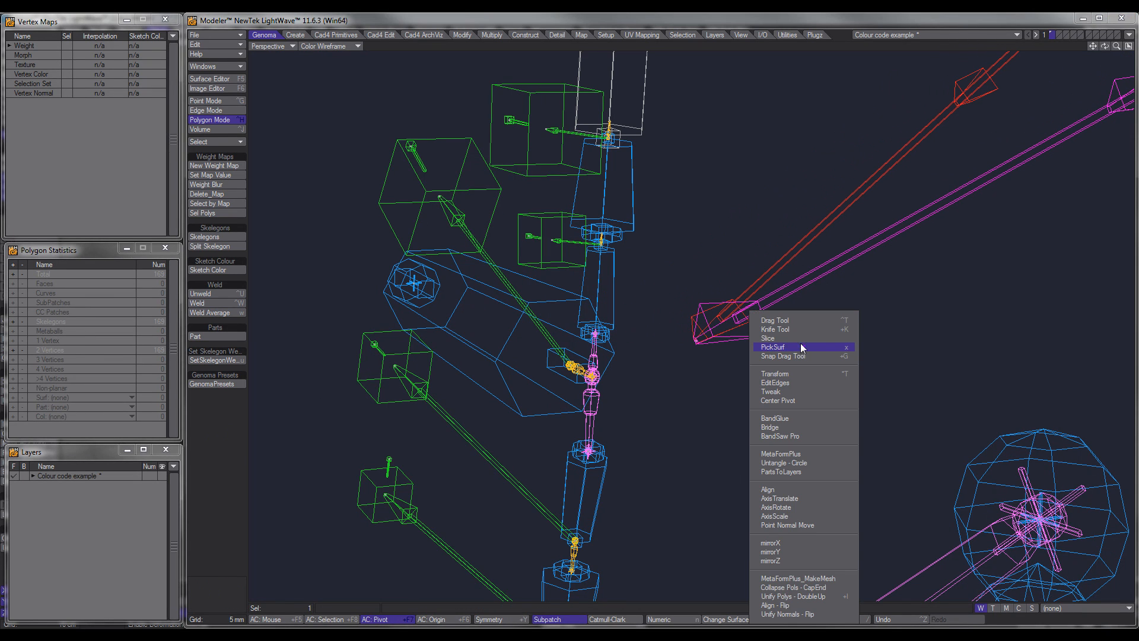
left_click(792, 319)
left_click_drag(791, 319, 840, 357)
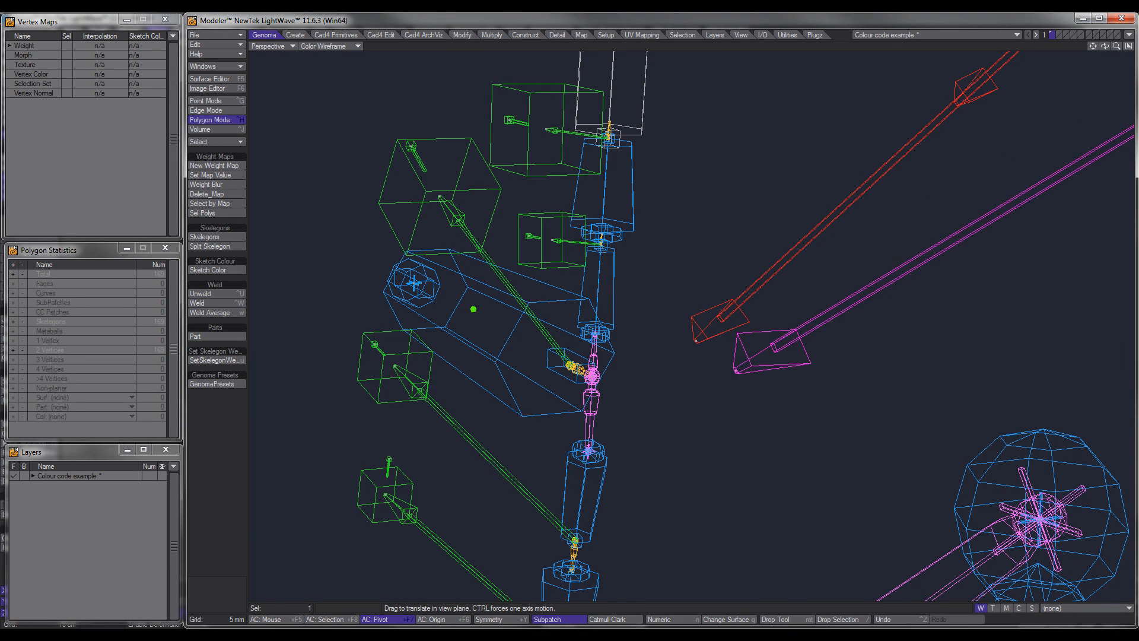
left_click(215, 447)
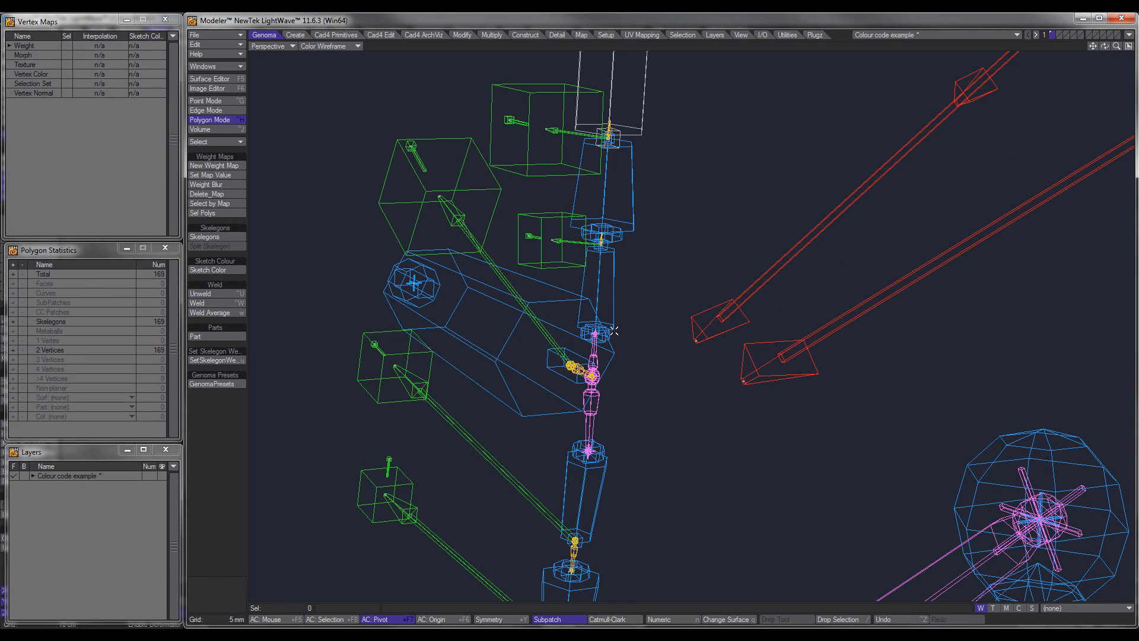
Weld the two overlapping spine points where the red chains used to be attached.
key("ctrl+g")
left_click(220, 421)
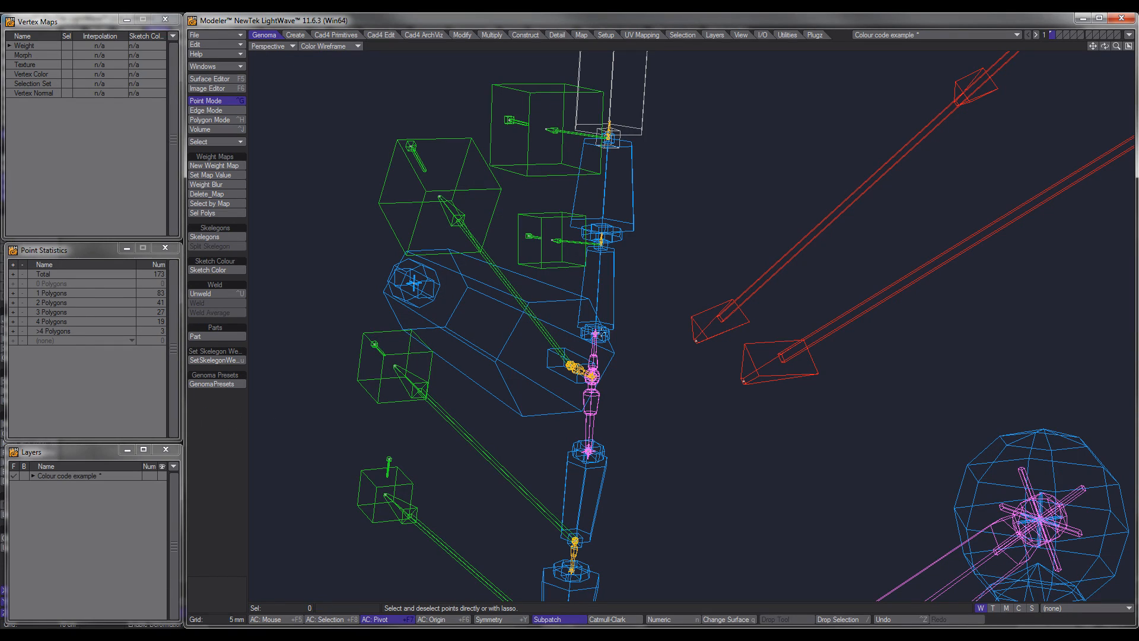
right_click_drag(586, 346, 585, 315)
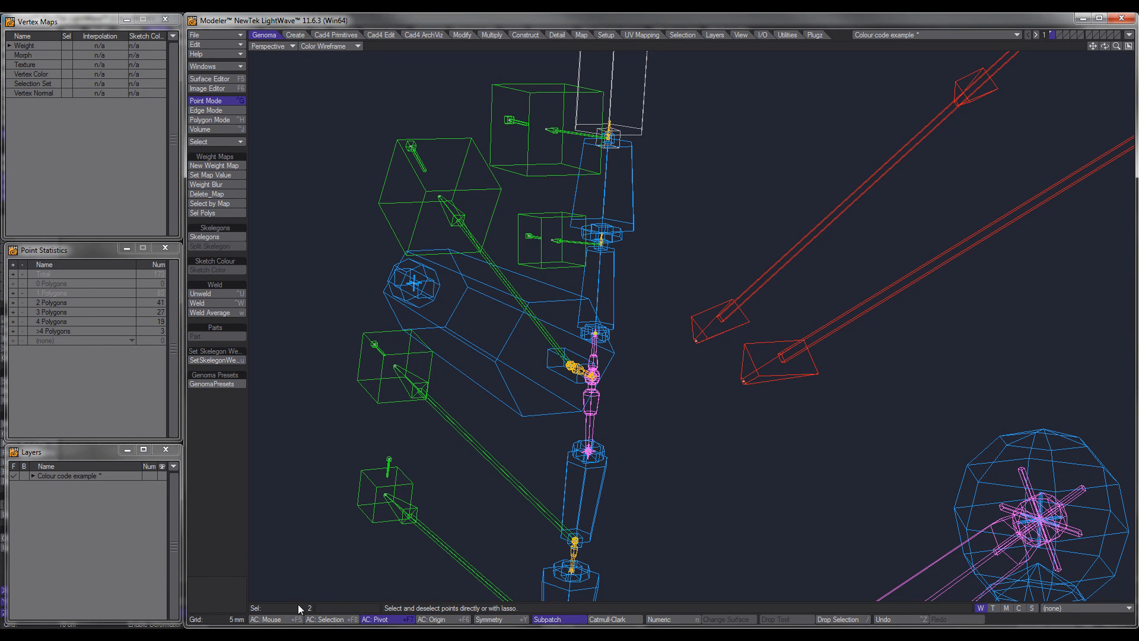
key("ctrl+w")
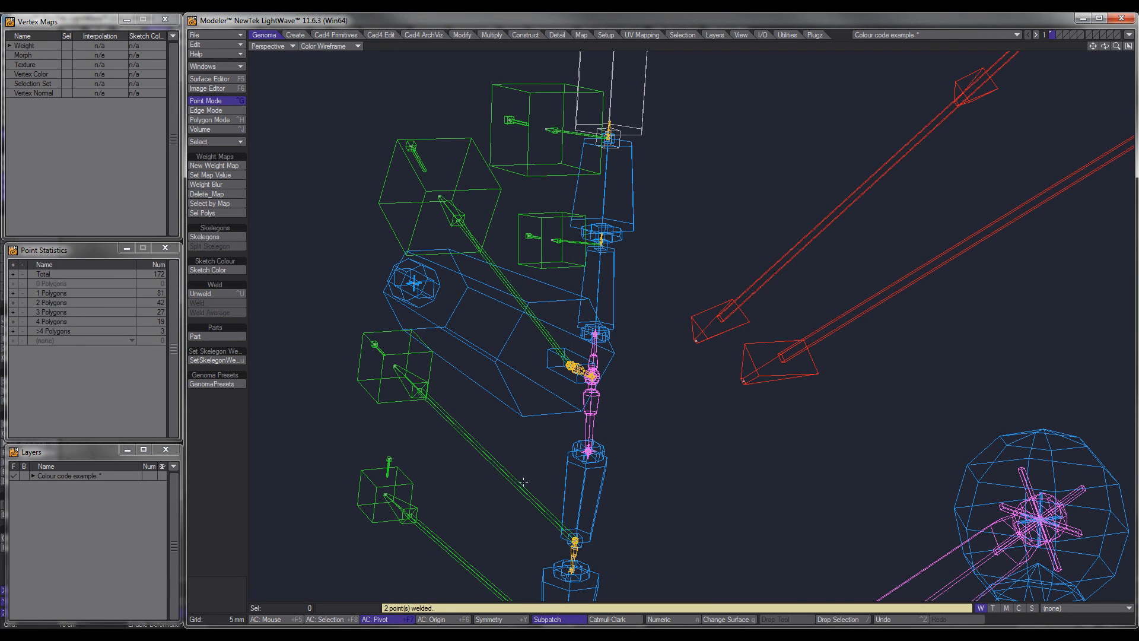
Select the free base points of both red chains and move them upward beside the spine.
scroll(568, 398, "down", 4)
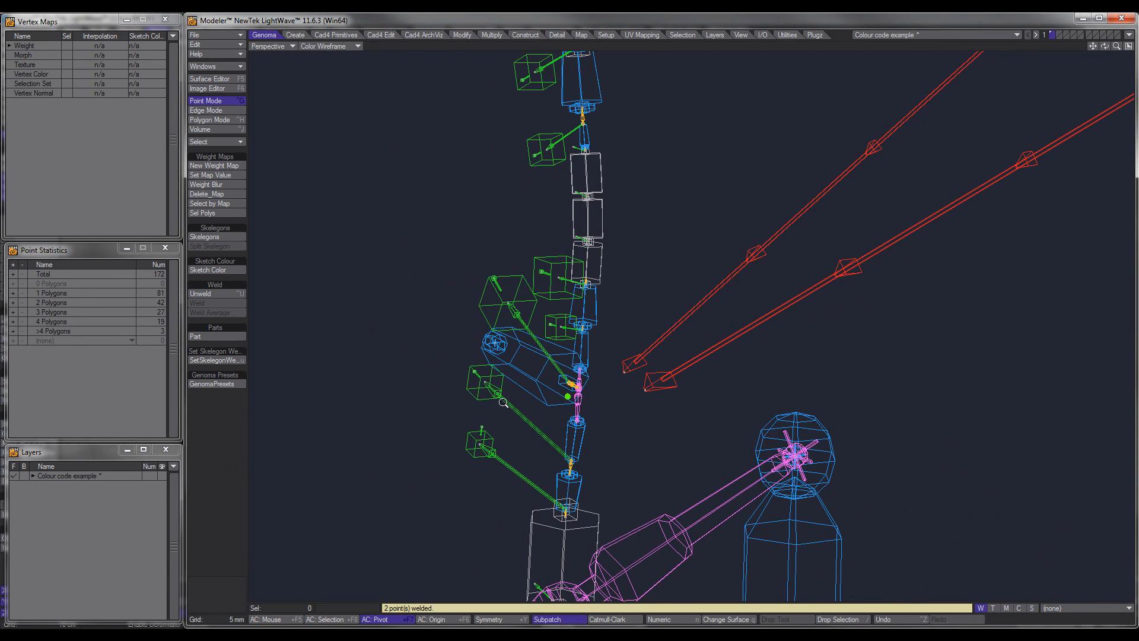
left_click_drag(601, 409, 599, 408, "alt")
left_click(575, 408)
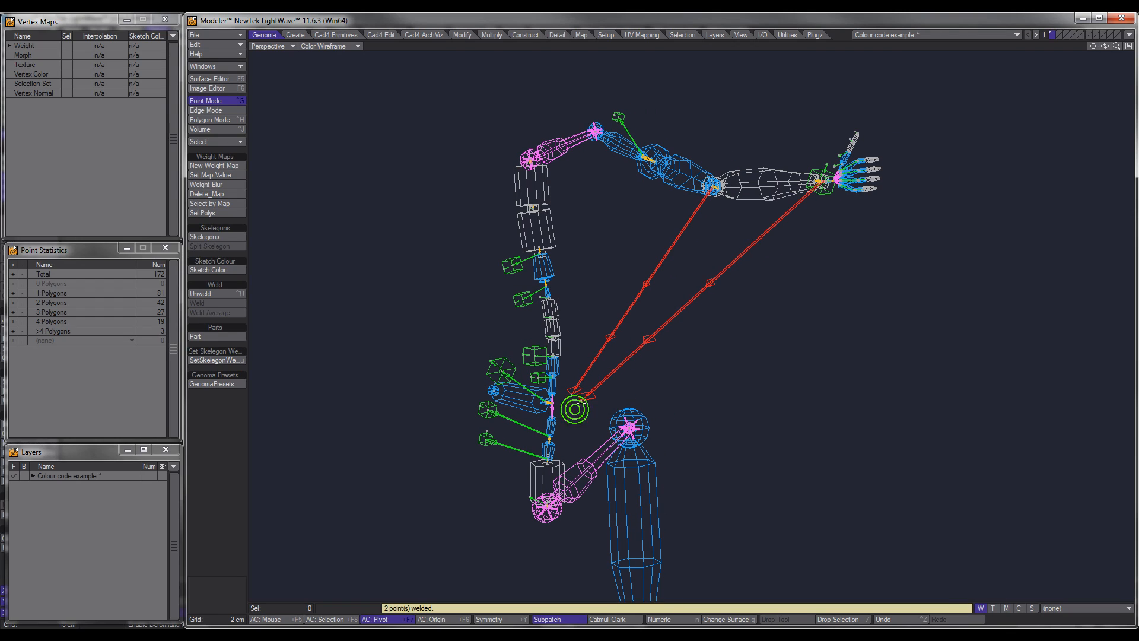
left_click(572, 394)
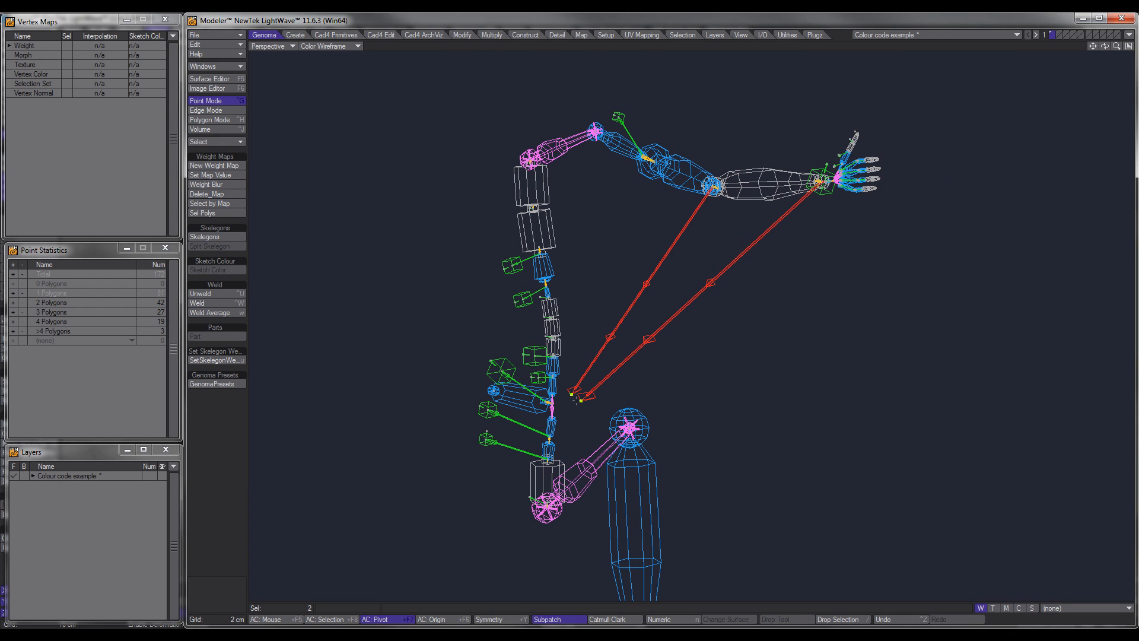
key("t")
left_click_drag(590, 396, 610, 322)
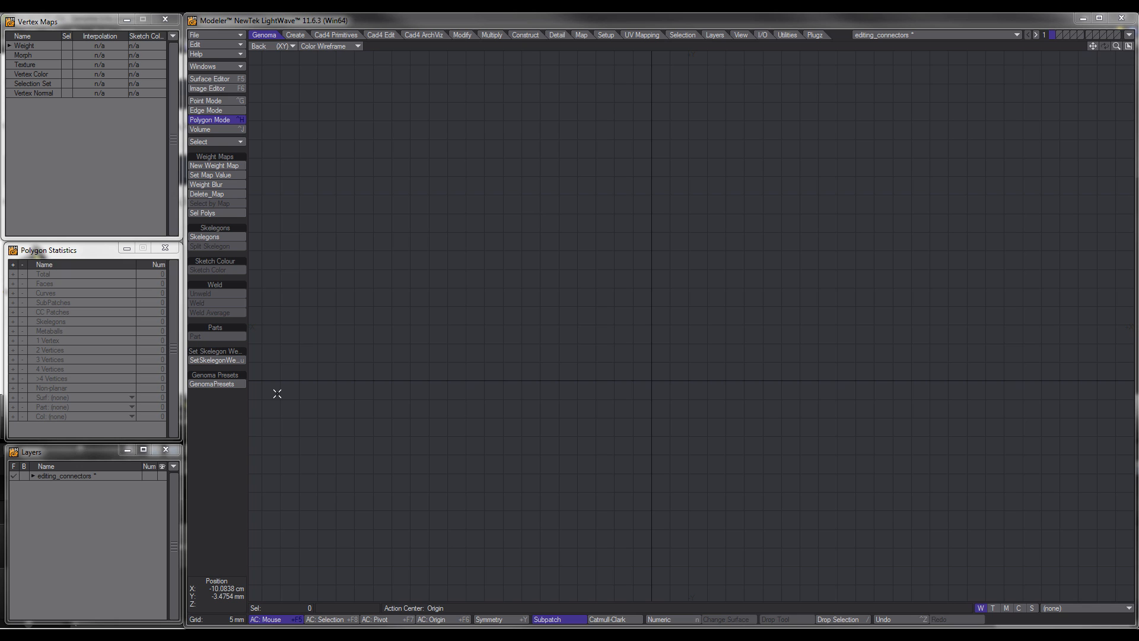
Load the connector_01 preset from Genoma's Rig Parts, 01_Connectors, into the empty editing_connectors object.
left_click(223, 385)
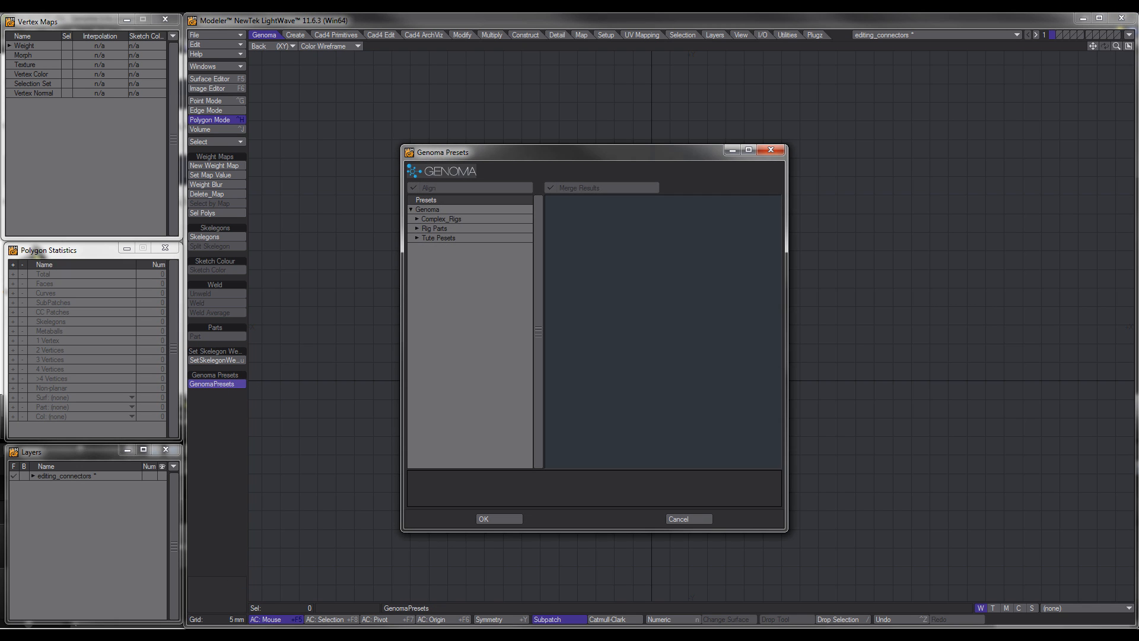
left_click(415, 229)
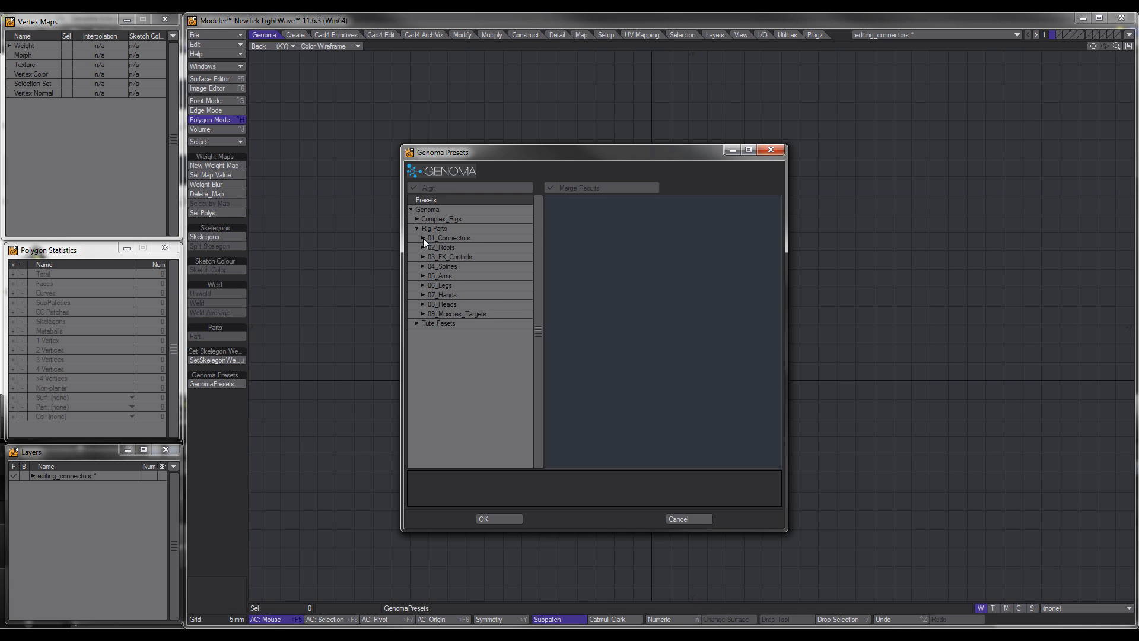
left_click(422, 238)
left_click(451, 247)
left_click(487, 519)
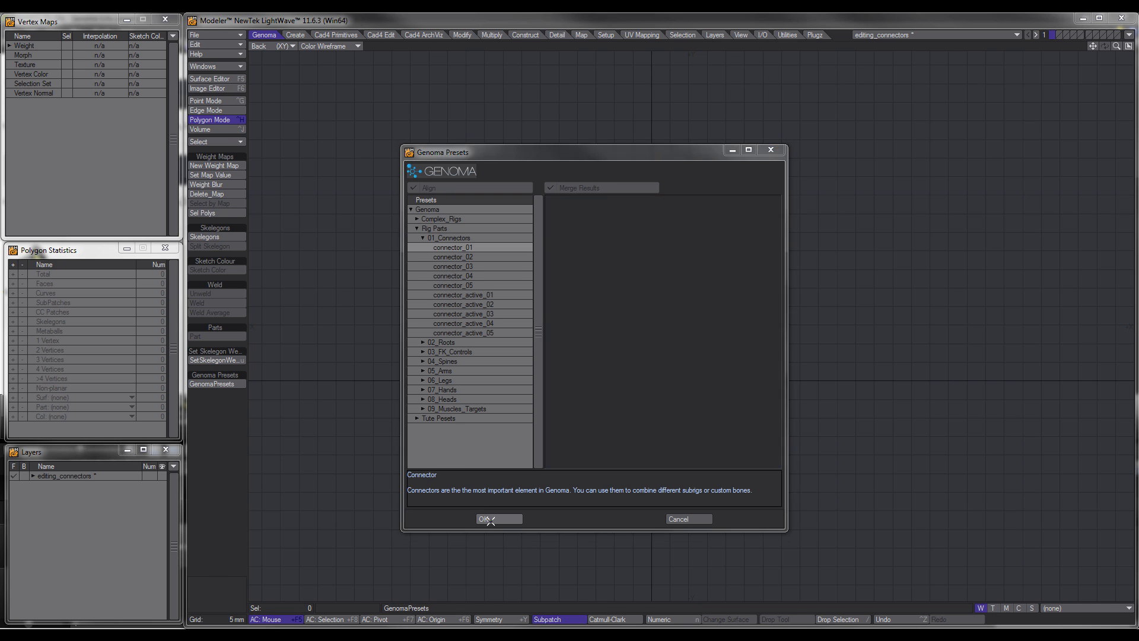
left_click_drag(599, 484, 623, 440, "ctrl+alt")
left_click_drag(631, 429, 636, 427, "ctrl+alt")
left_click(237, 465)
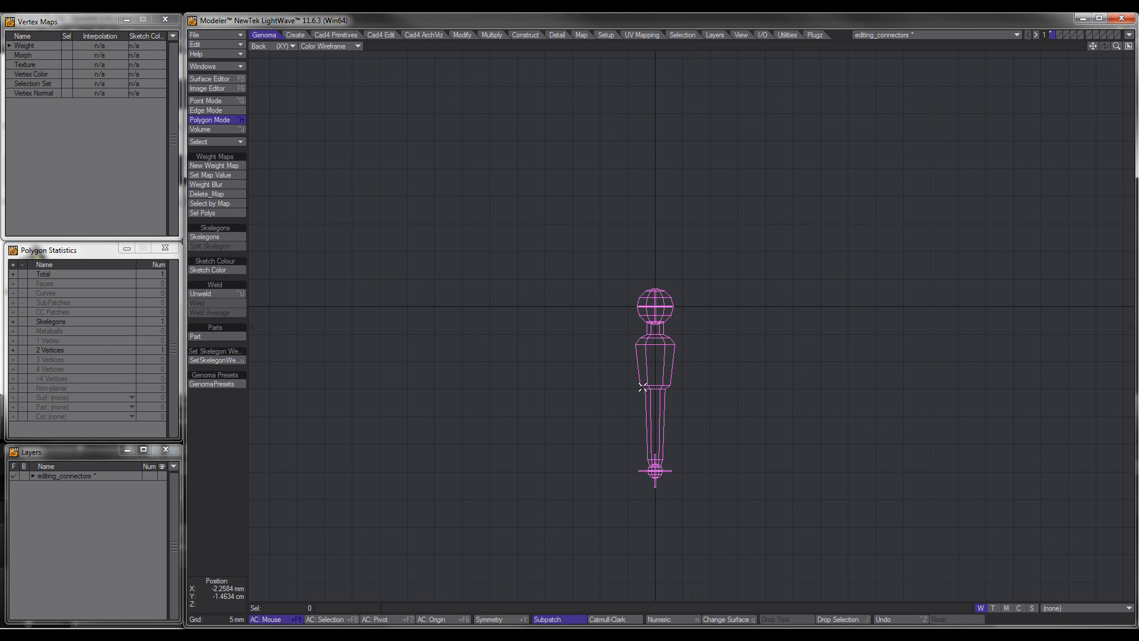
Move the connector skelegon slightly up and left of the origin, and undo a trial free rotation.
left_click(611, 381)
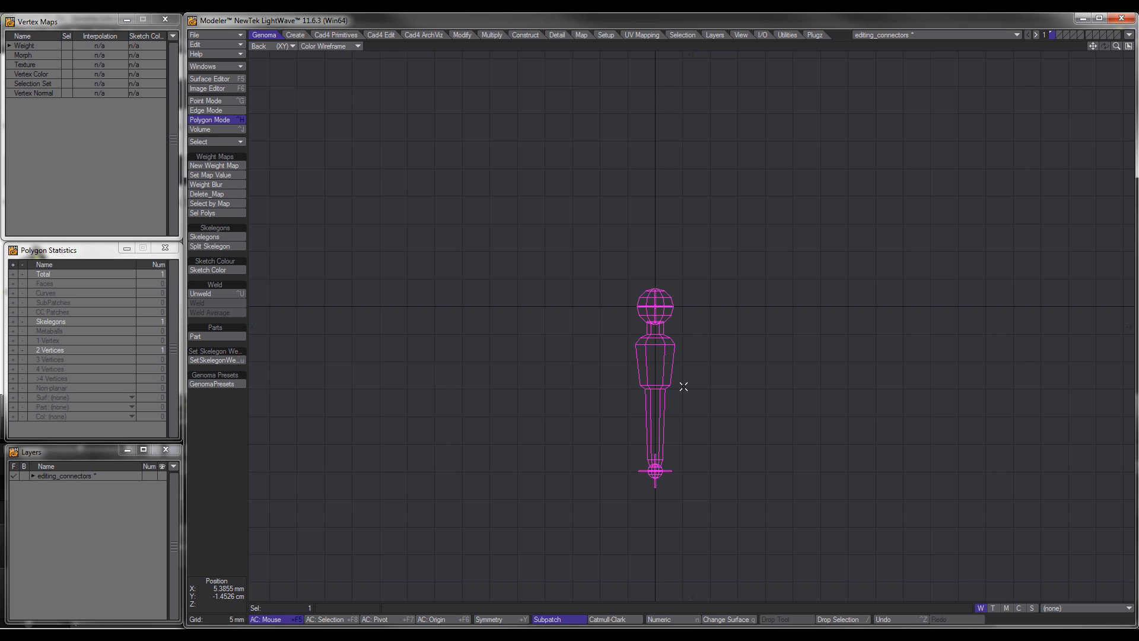
key("t")
left_click_drag(675, 392, 661, 329)
key("y")
key("ctrl+z")
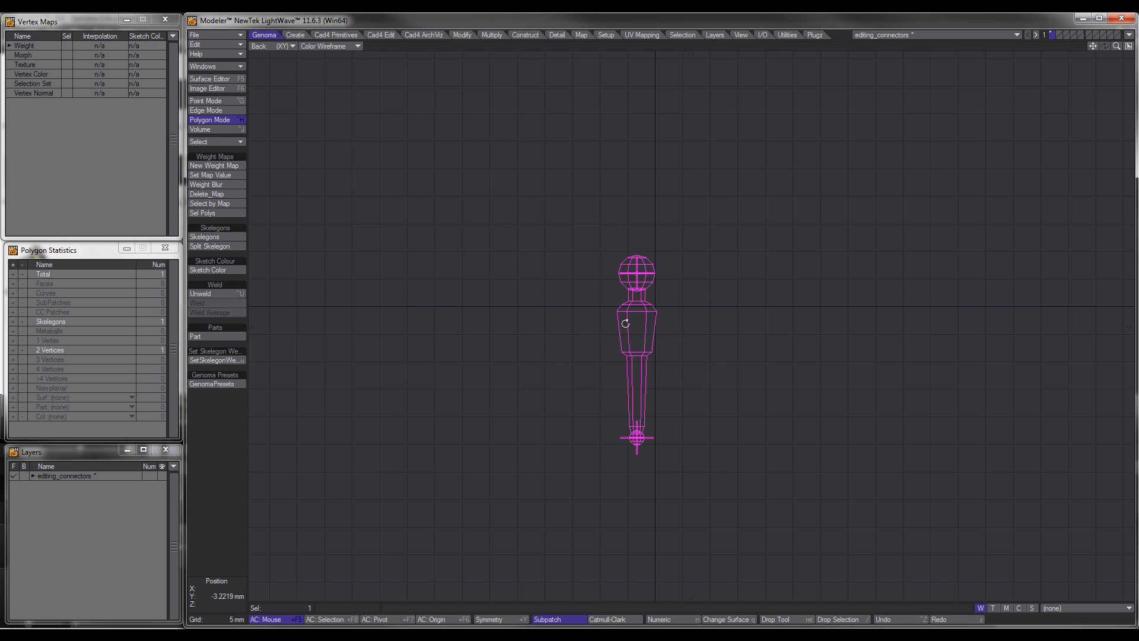
key("space")
Rotate the connector in 90° steps around its ball end with the action center set to Mouse, leaving it horizontal.
key("r")
key("r")
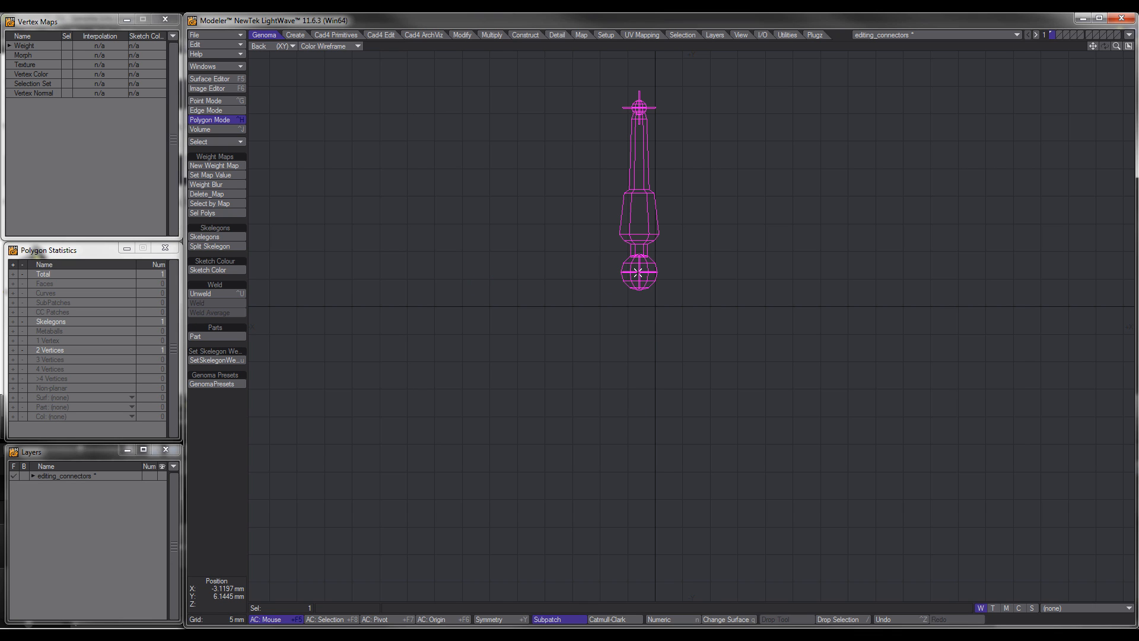
key("r")
key("r")
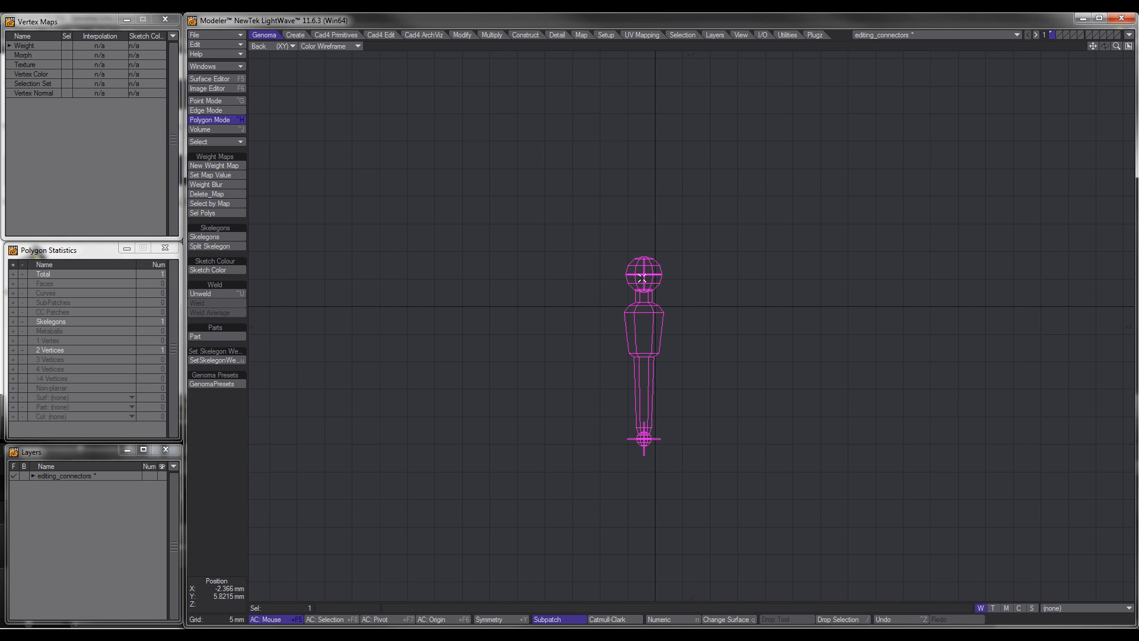
key("r")
key("r")
key("r")
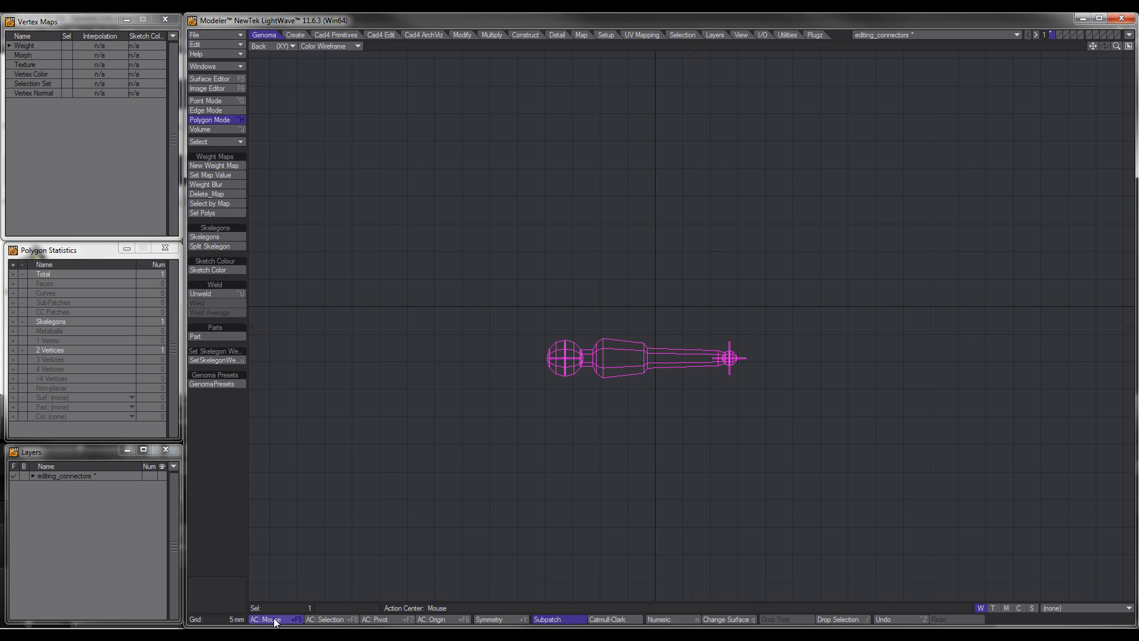
Flip the connector around its ball end and around its tip in 90° steps, and move it back over the origin.
key("r")
key("r")
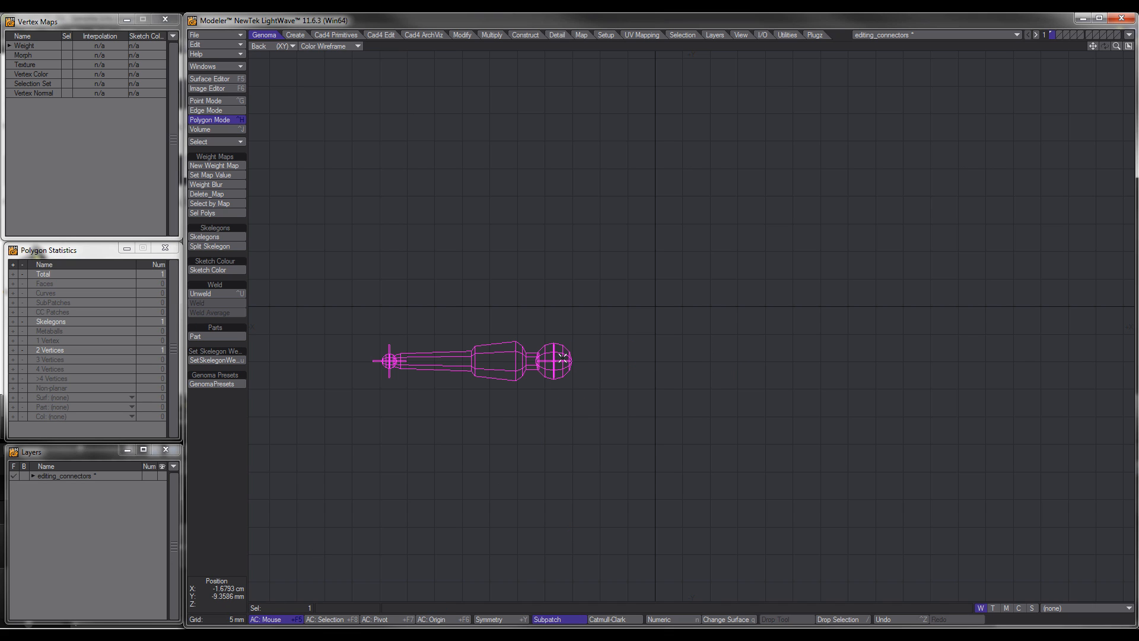
key("r")
key("r")
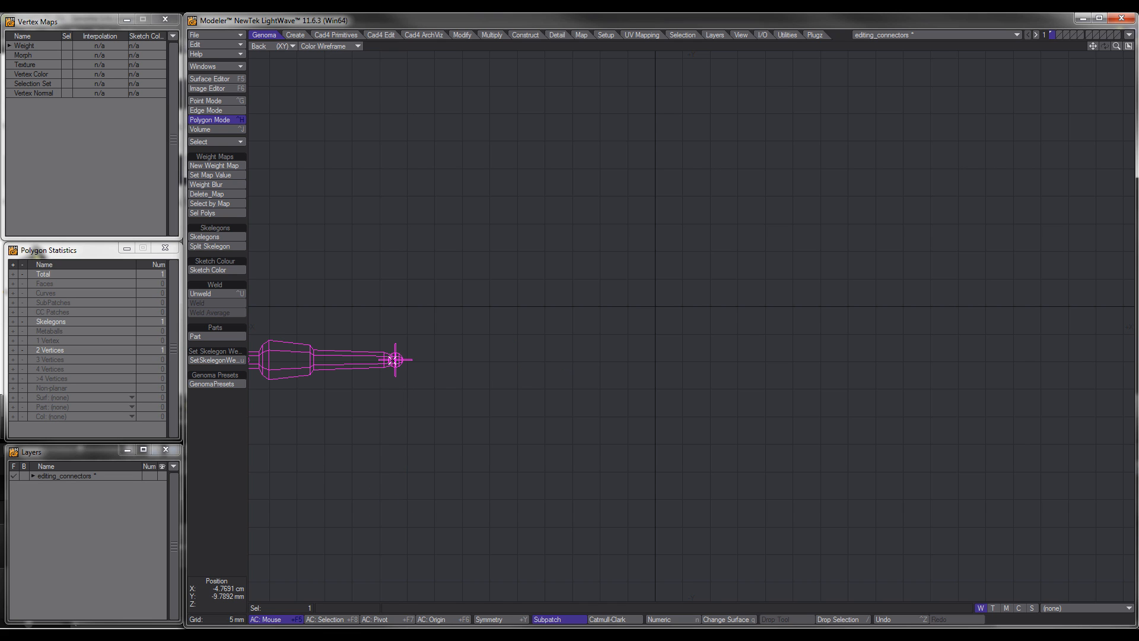
key("t")
left_click_drag(369, 361, 687, 312)
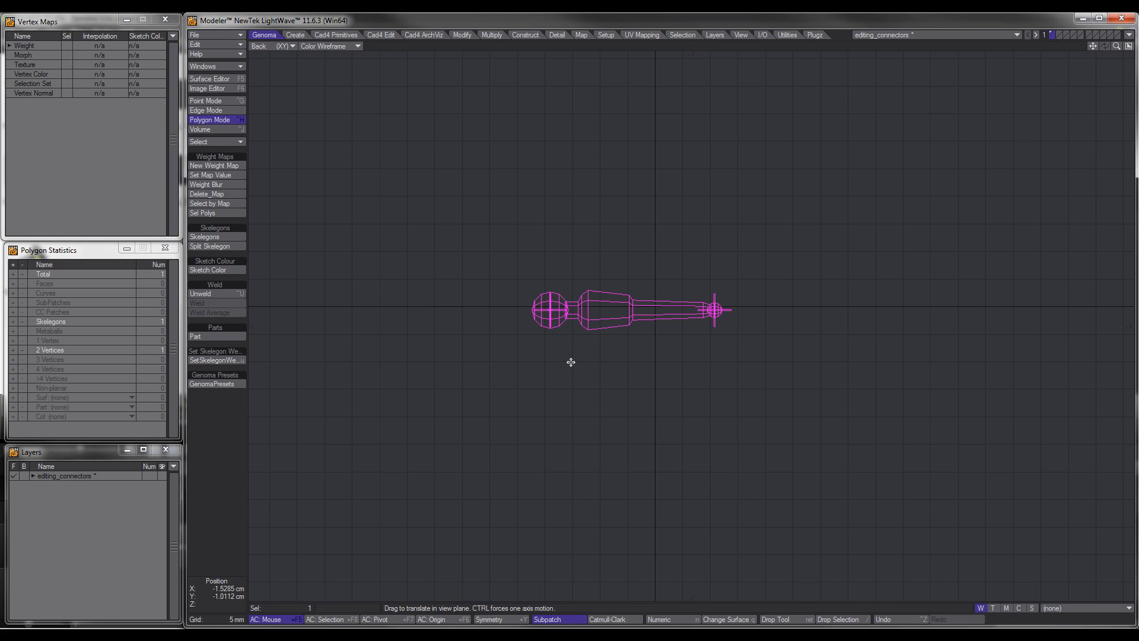
Rotate the connector in 90° steps with action center Selection, and return to action center Mouse with the connector upright, ball end down.
left_click(325, 619)
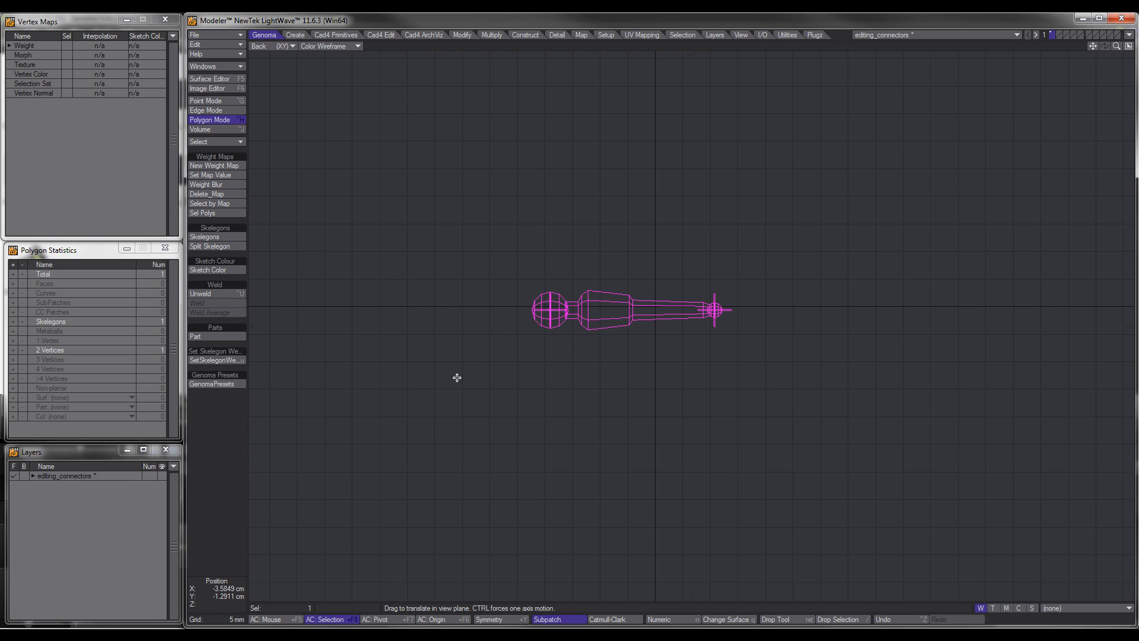
key("r")
key("r")
key("r")
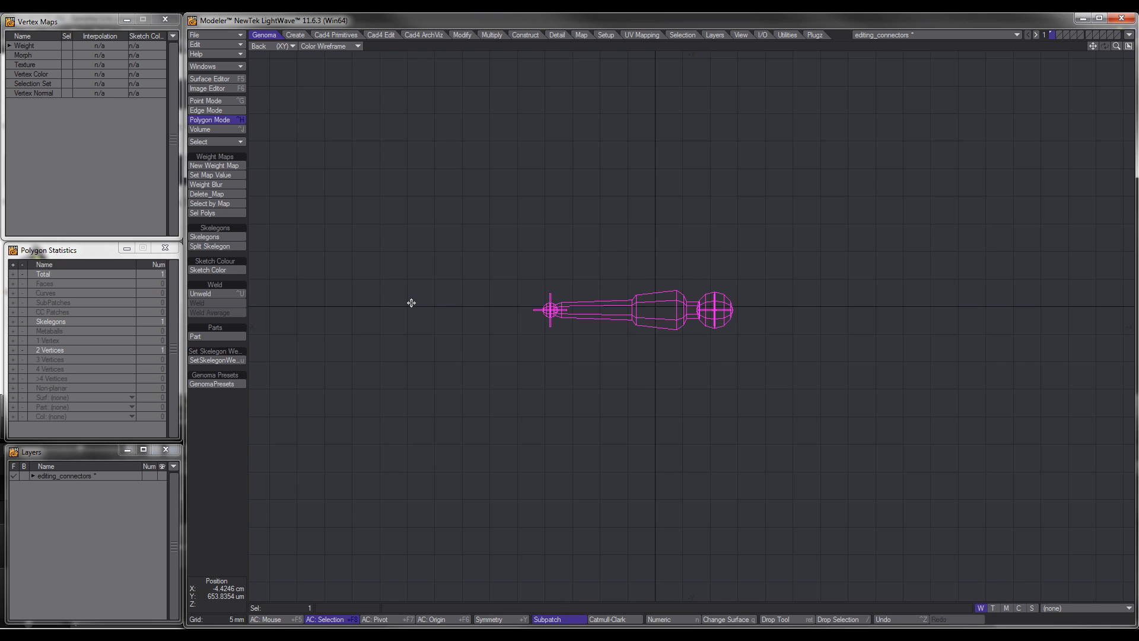
key("r")
key("r")
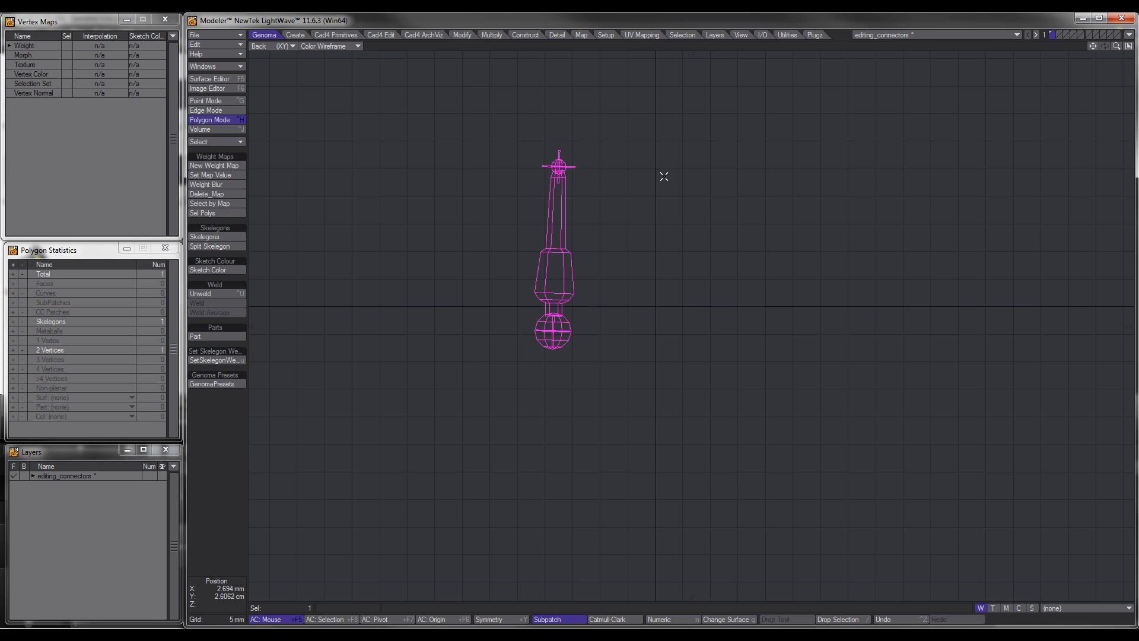
Select both points of the connector skelegon and set their X value to 0 m so it sits on the centre axis.
key("ctrl+g")
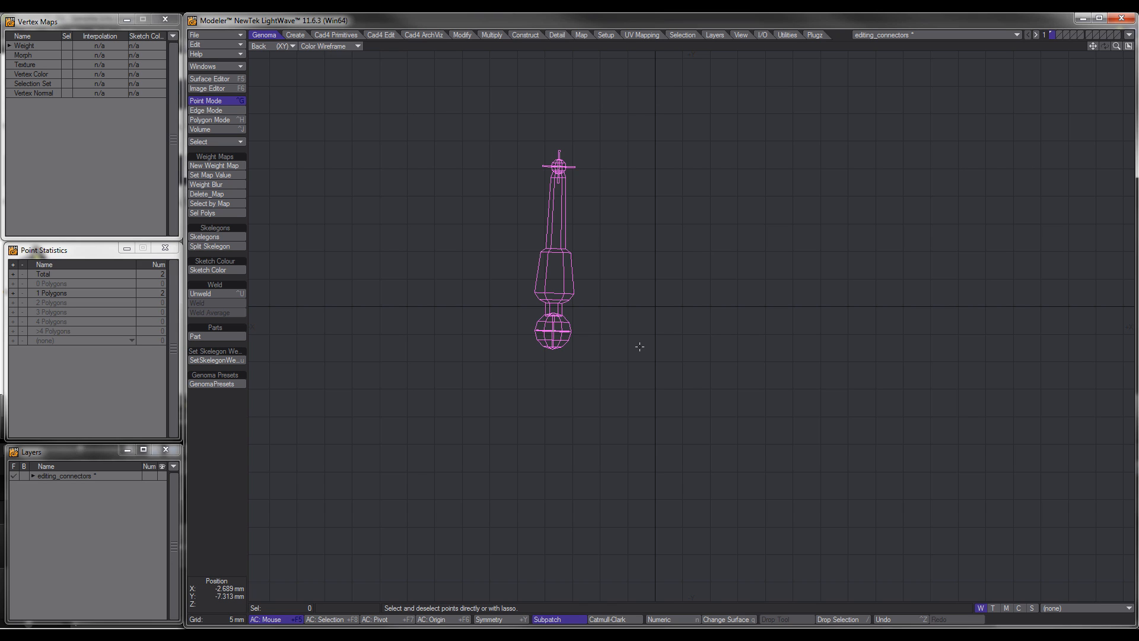
right_click_drag(537, 129, 602, 169)
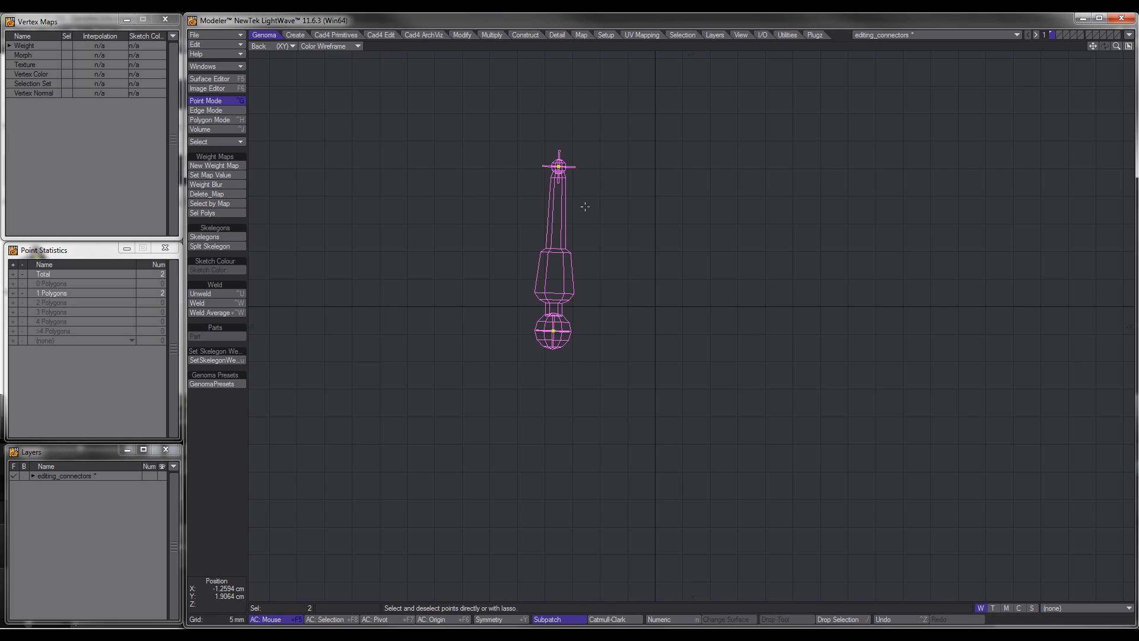
key("ctrl+v")
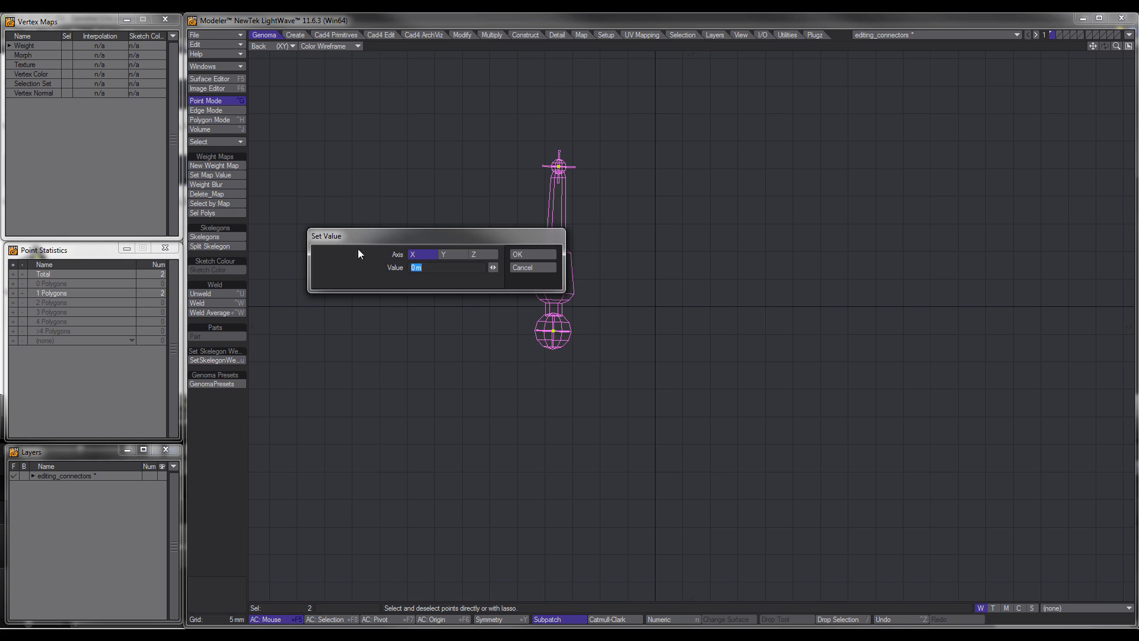
left_click(518, 256)
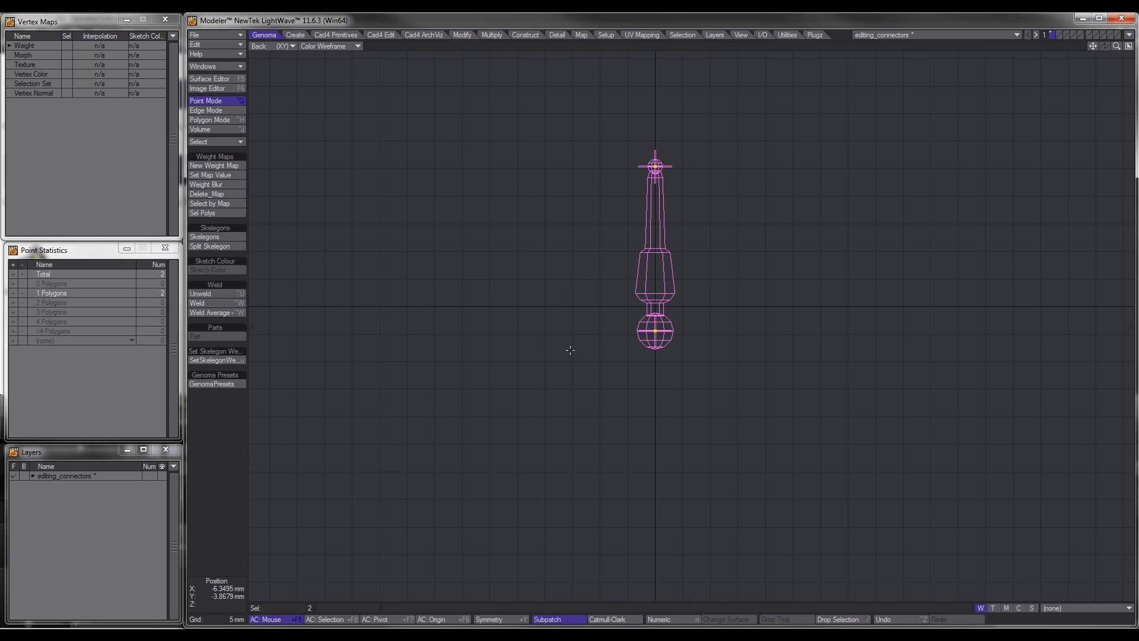
Select the connector's tip and ball-end points in point mode, move them together slightly down and left, and deselect them.
key("ctrl+h")
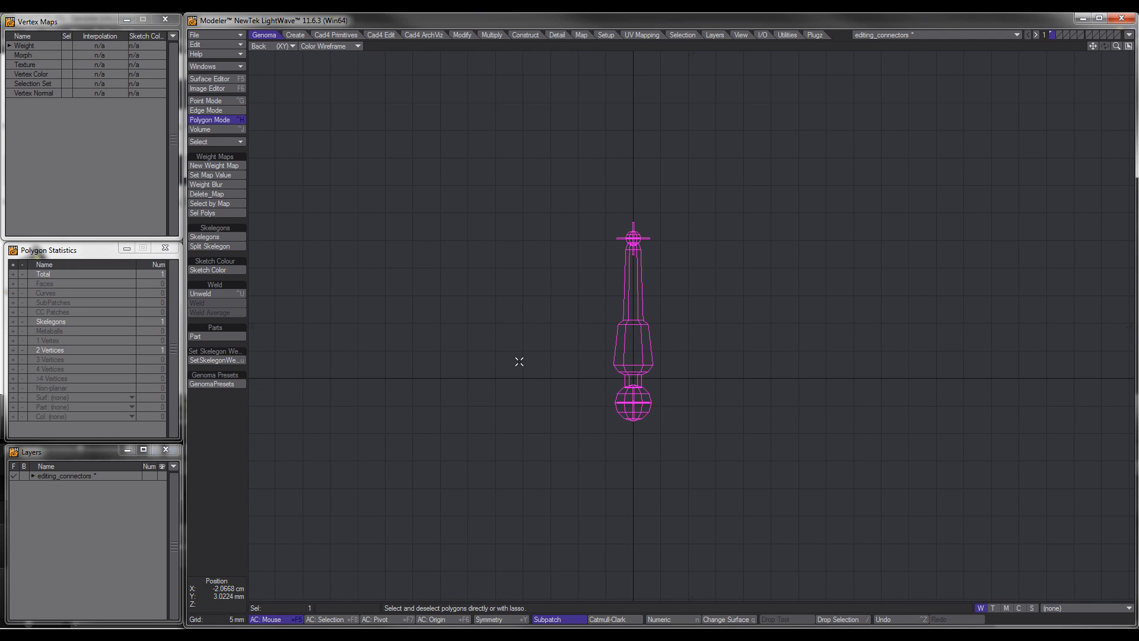
key("ctrl+g")
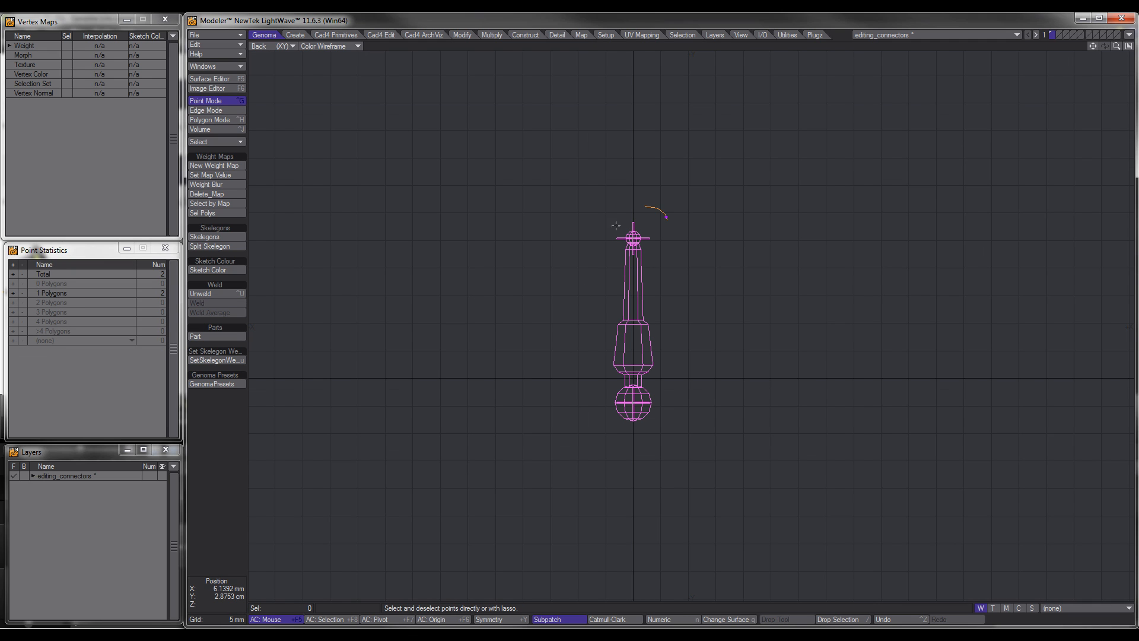
right_click_drag(616, 225, 666, 219)
mouse_move(637, 380)
right_mouse_down()
mouse_move(644, 431)
mouse_move(641, 380)
right_mouse_up()
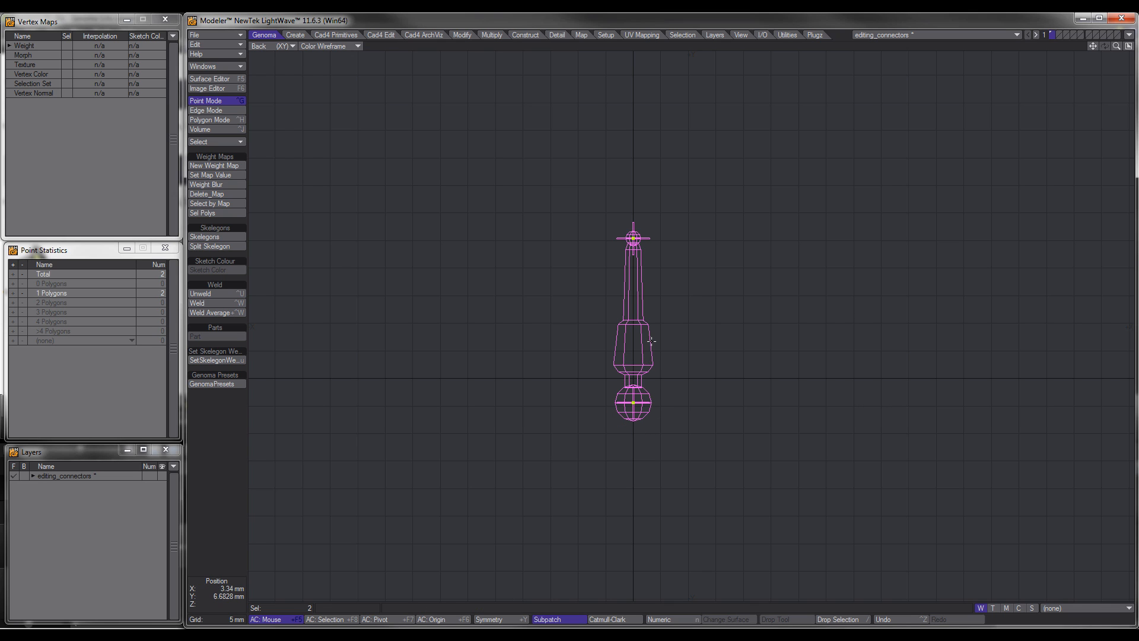
key("t")
mouse_move(650, 339)
left_mouse_down()
mouse_move(597, 344)
mouse_move(638, 350)
left_mouse_up()
left_click(243, 431)
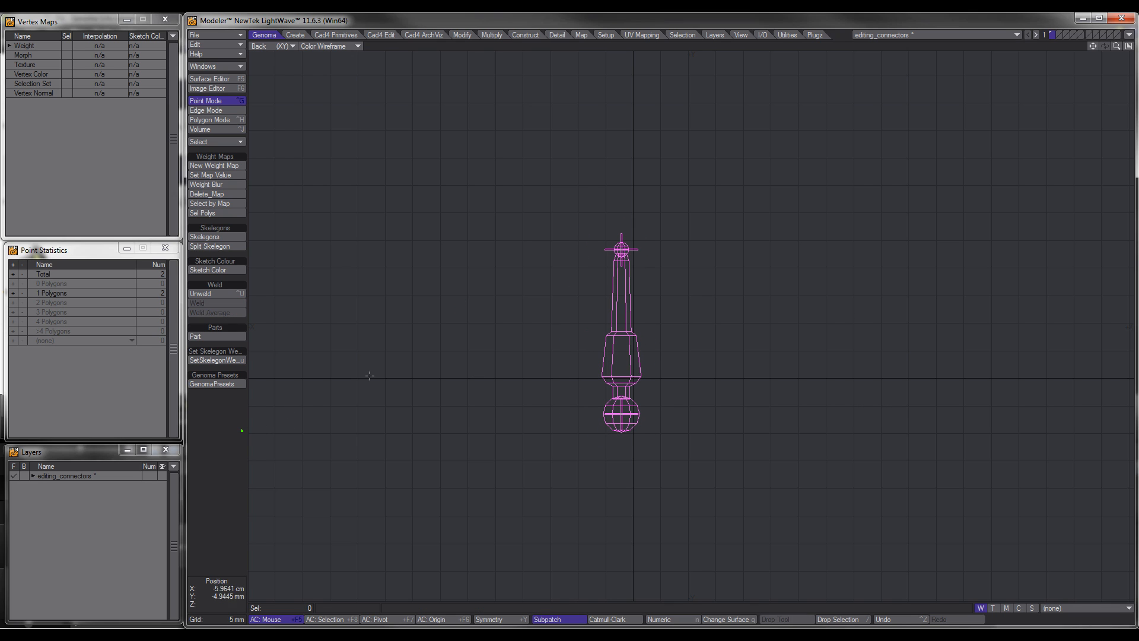
Reposition the connector's points individually, pulling the tip back to the centre axis and the ball end out to the left.
left_click(729, 254, "ctrl+shift")
left_click(729, 254)
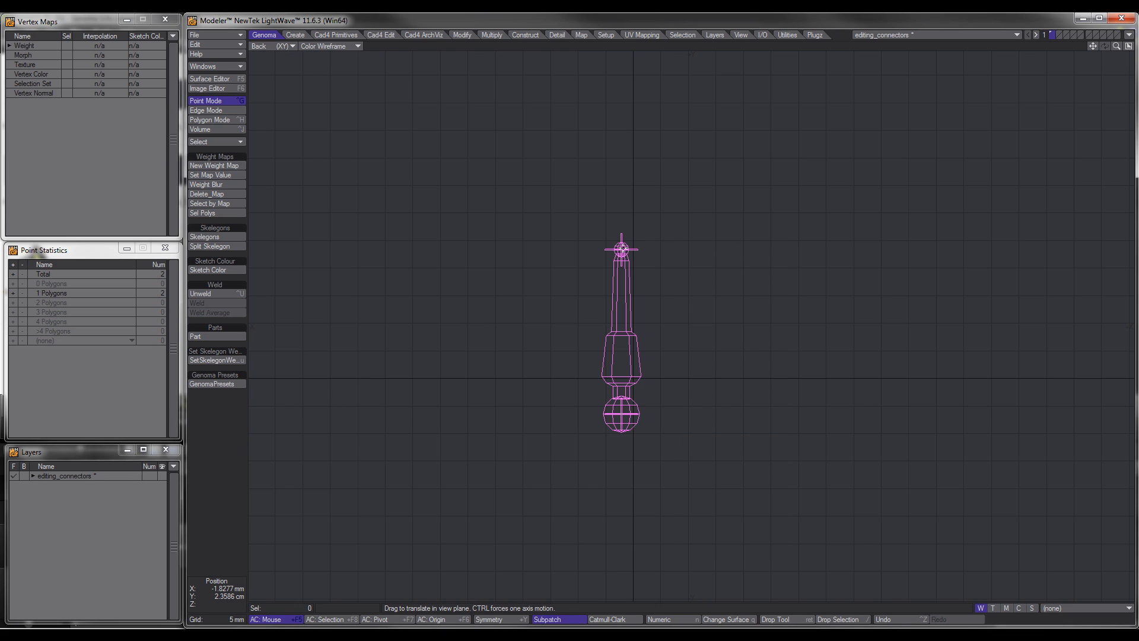
mouse_move(622, 249)
left_mouse_down()
mouse_move(582, 242)
mouse_move(651, 310)
mouse_move(632, 249)
left_mouse_up()
left_click_drag(622, 414, 575, 400)
key("space")
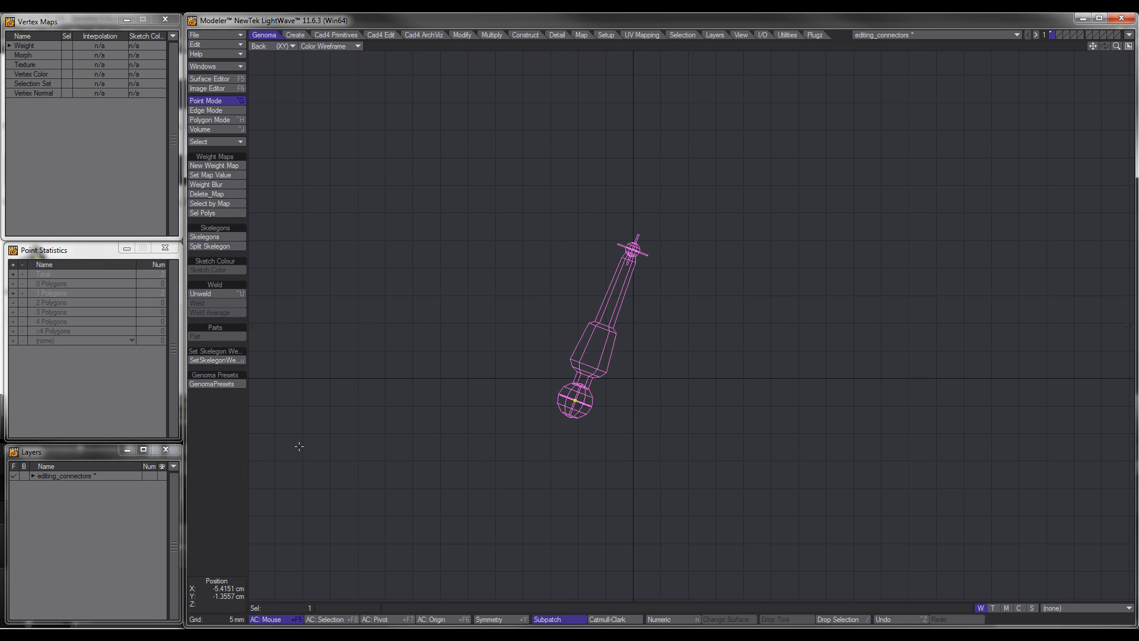
Select the connector as a polygon, stretch it mainly in width, and scale it up with the Size tool.
left_click(244, 443)
key("space")
key("space")
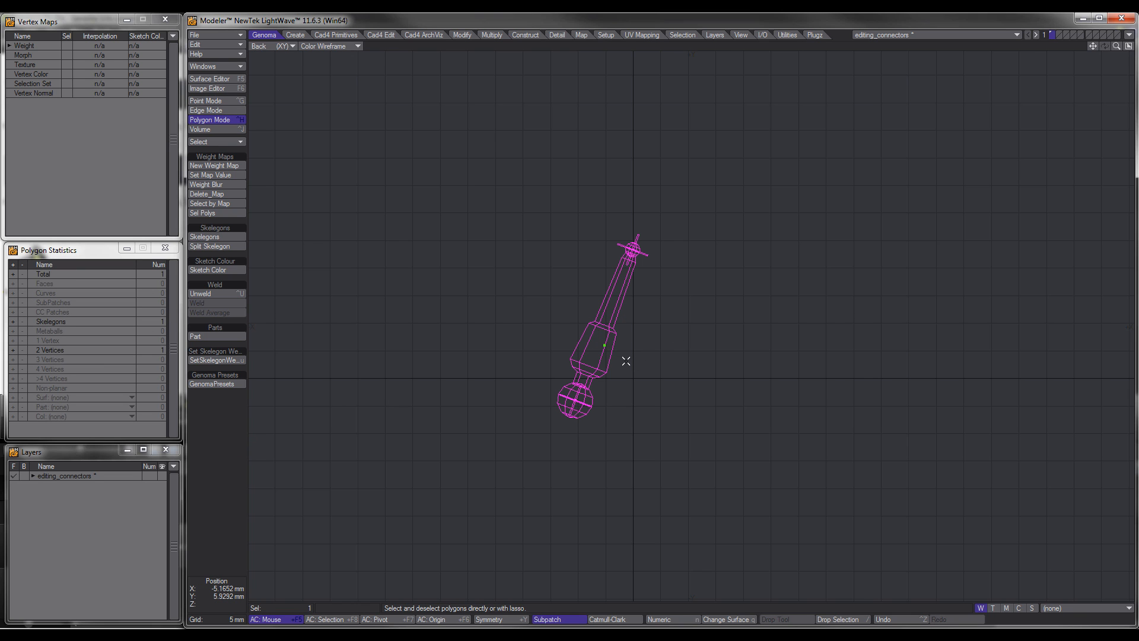
left_click(604, 344)
key("h")
mouse_move(606, 364)
left_mouse_down()
mouse_move(473, 308)
mouse_move(617, 363)
mouse_move(582, 360)
mouse_move(659, 360)
mouse_move(562, 360)
mouse_move(699, 359)
mouse_move(609, 360)
left_mouse_up()
key("shift+h")
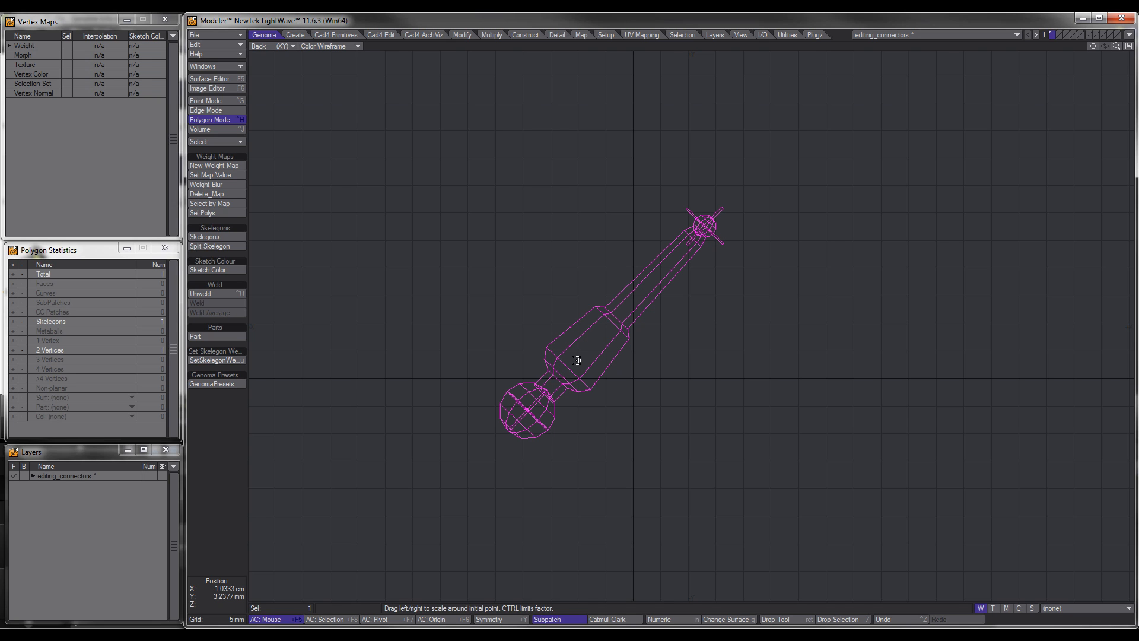
Straighten the enlarged connector by setting the X value of both its points to 0 m, and clear the selection.
key("space")
key("slash")
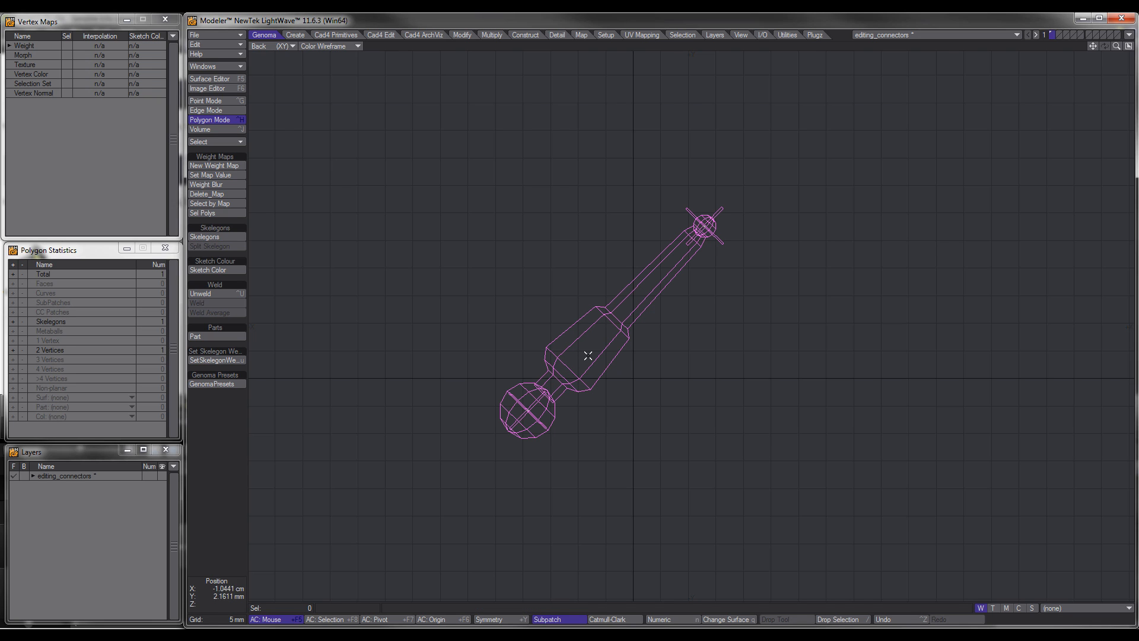
key("ctrl+g")
mouse_move(742, 326)
right_mouse_down()
mouse_move(356, 433)
mouse_move(669, 387)
right_mouse_up()
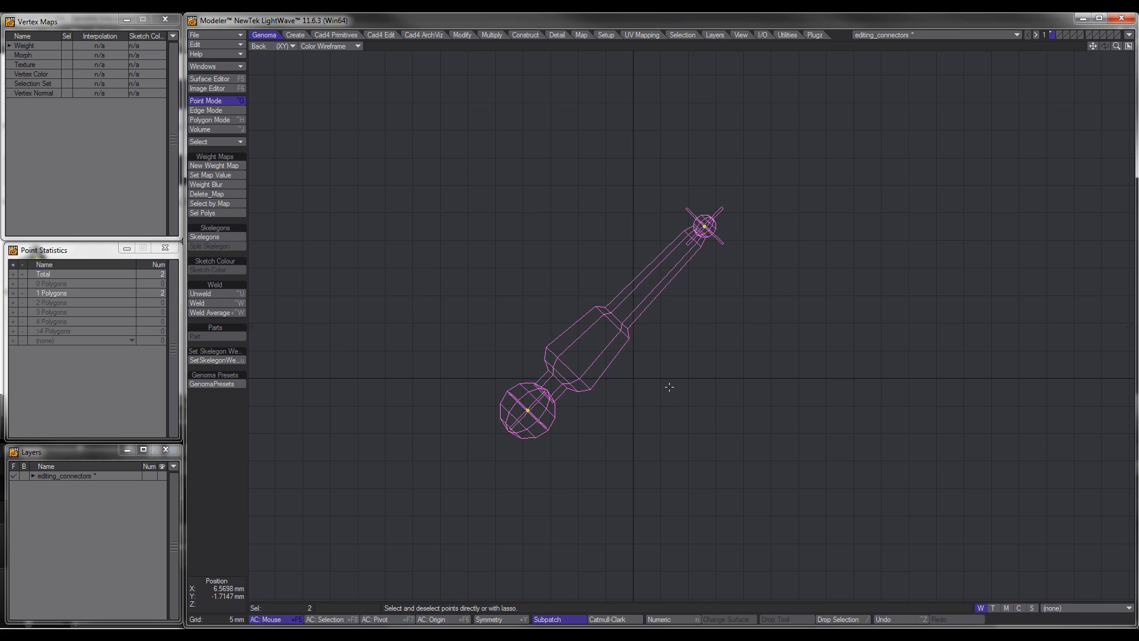
key("v")
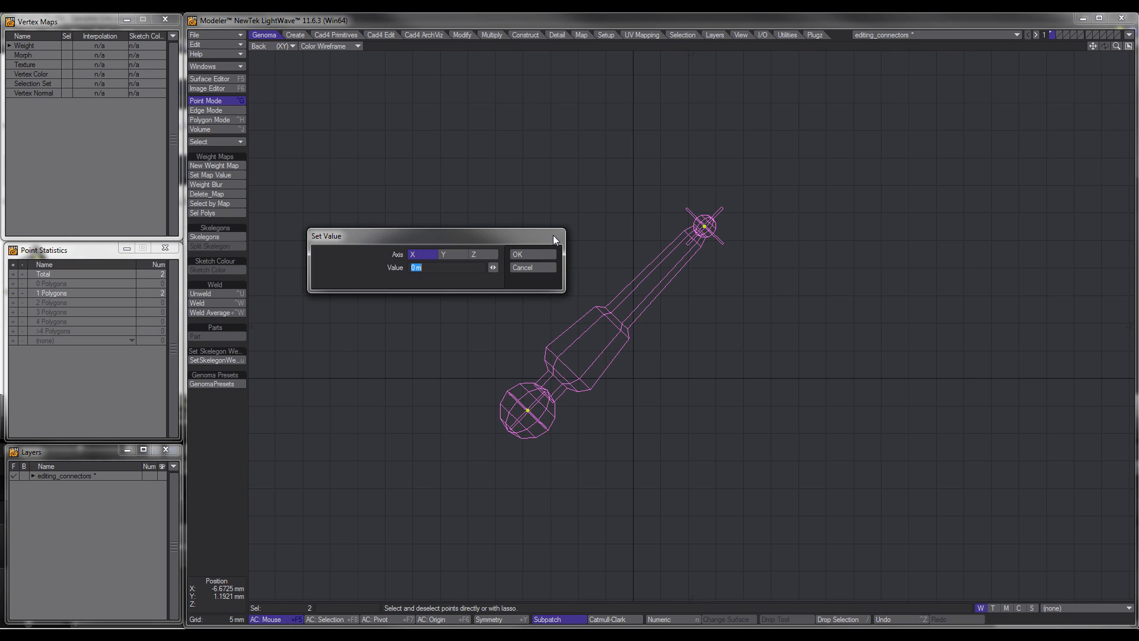
left_click(529, 253)
left_click(232, 456)
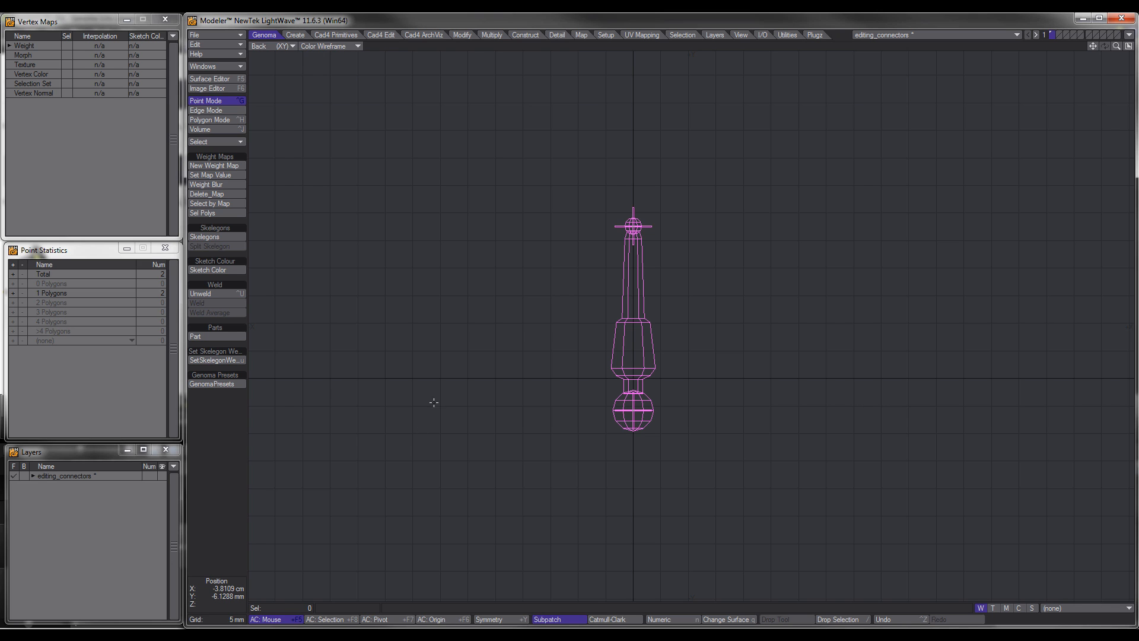
Split the connector skelegon in half, and split each half again to form a chain of four connectors.
key("ctrl+h")
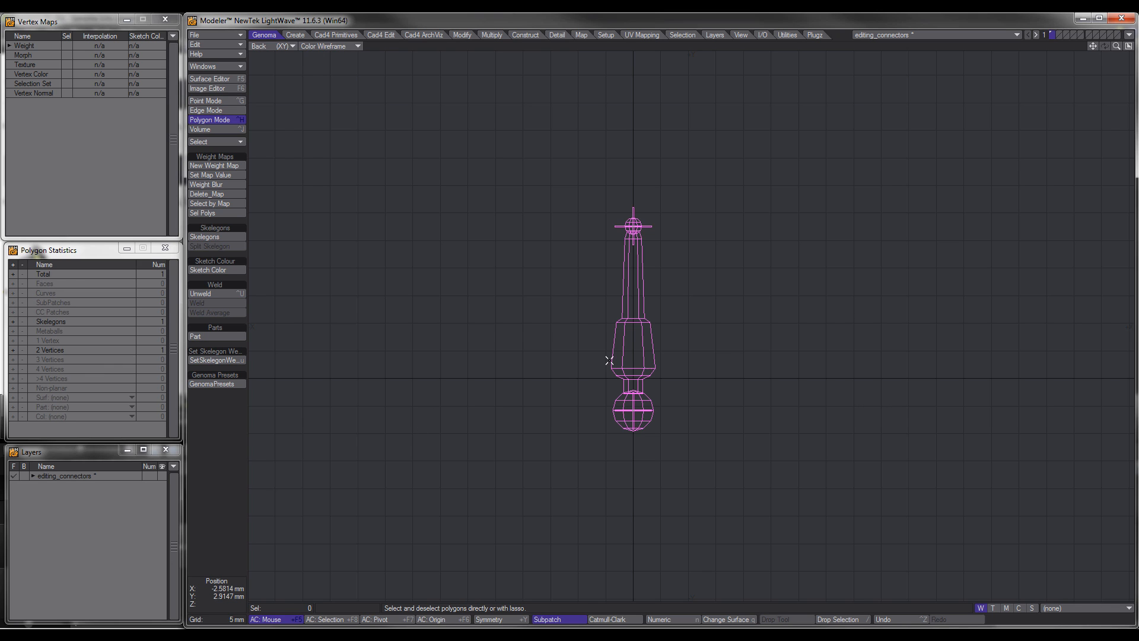
left_click(609, 360)
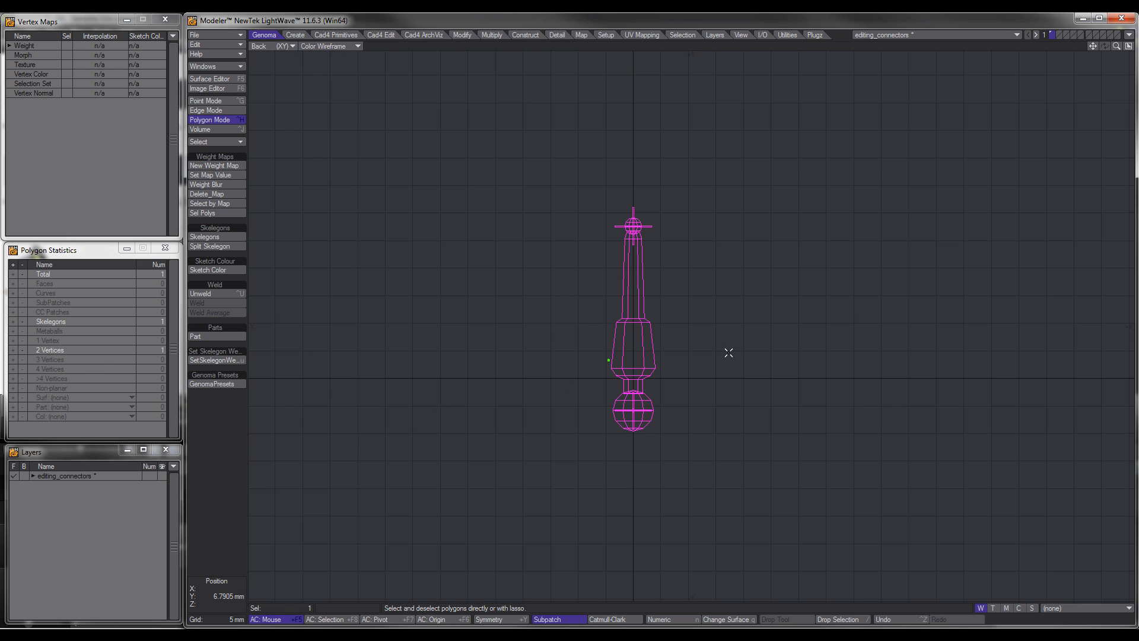
left_click(230, 246)
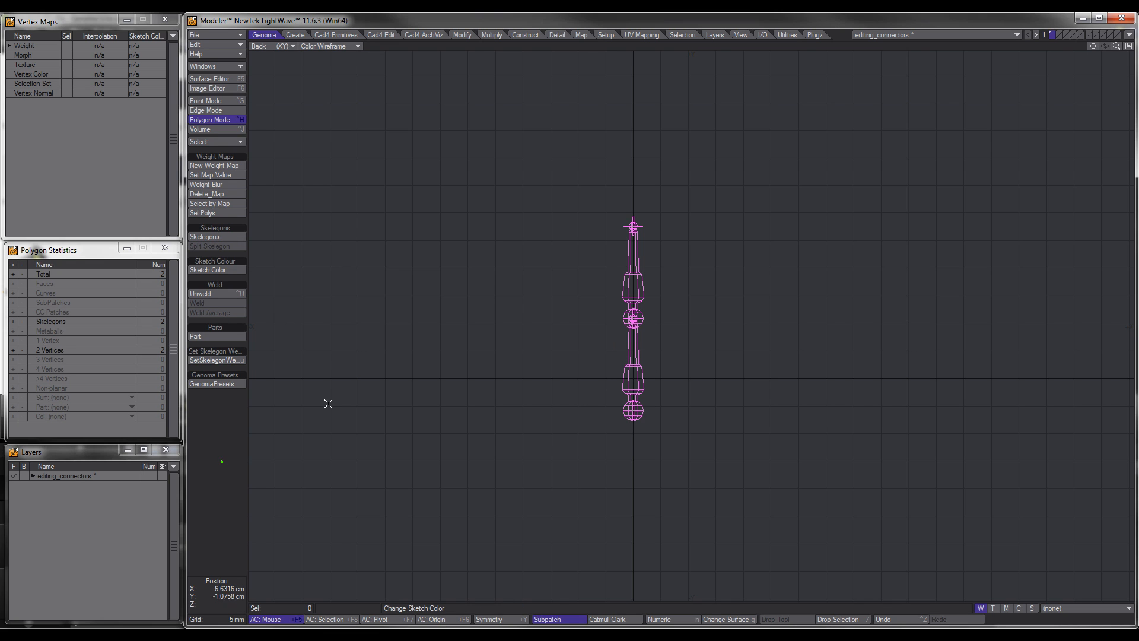
left_click(605, 282)
left_click(215, 247)
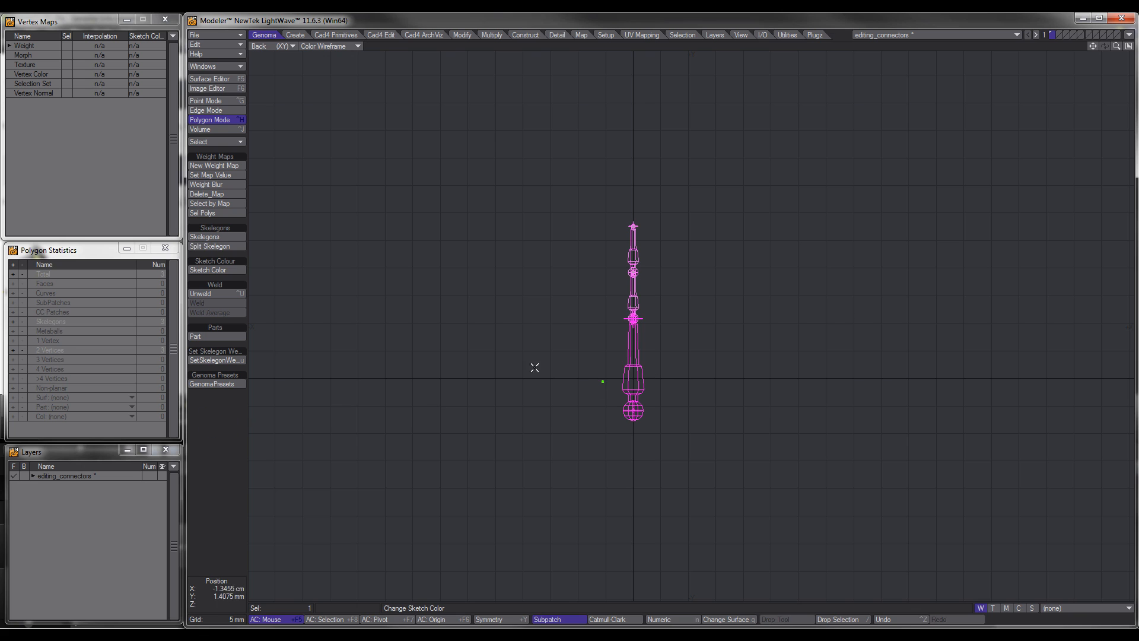
left_click(240, 248)
left_click(238, 426)
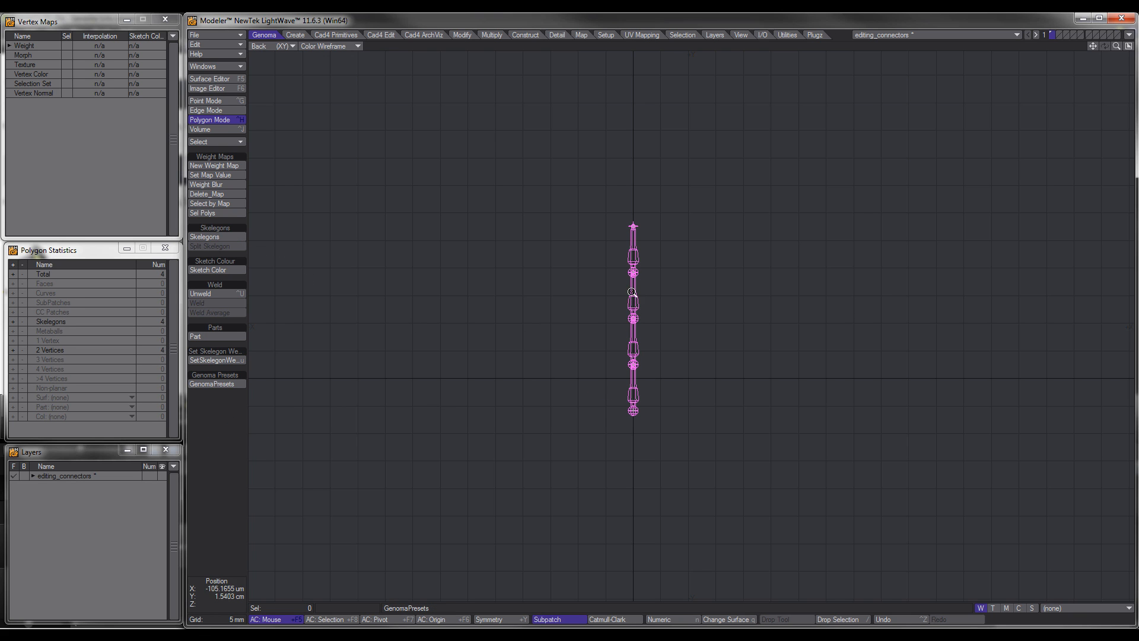
Copy and paste the second connector from the bottom of the chain, and move the duplicate to the left of the chain.
key("a")
key("ctrl+g")
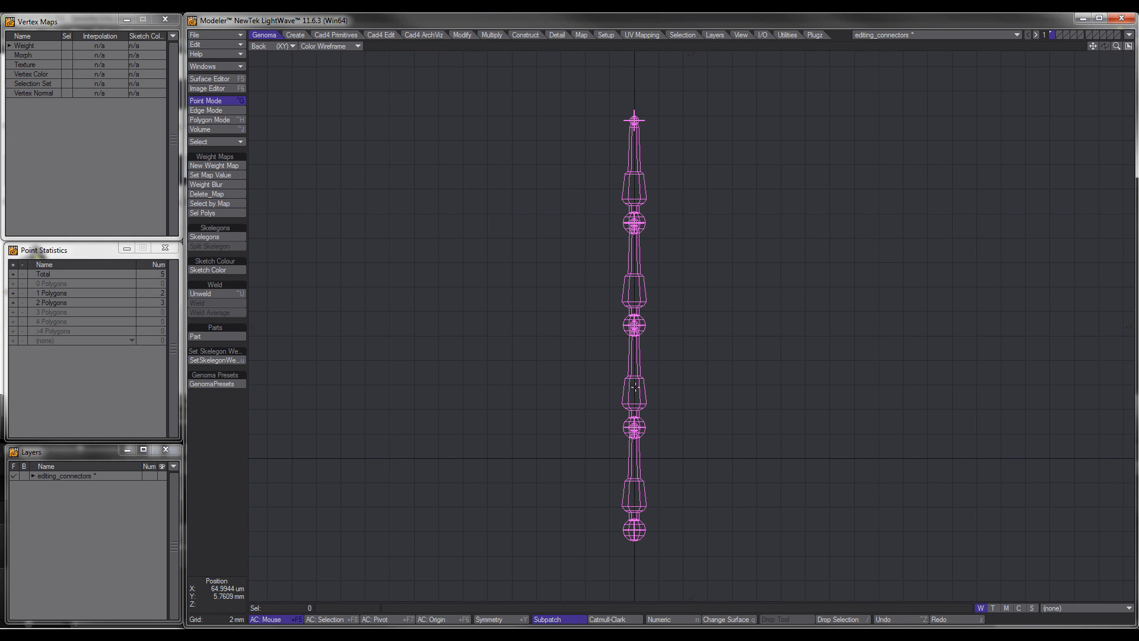
scroll(635, 386, "up", 3)
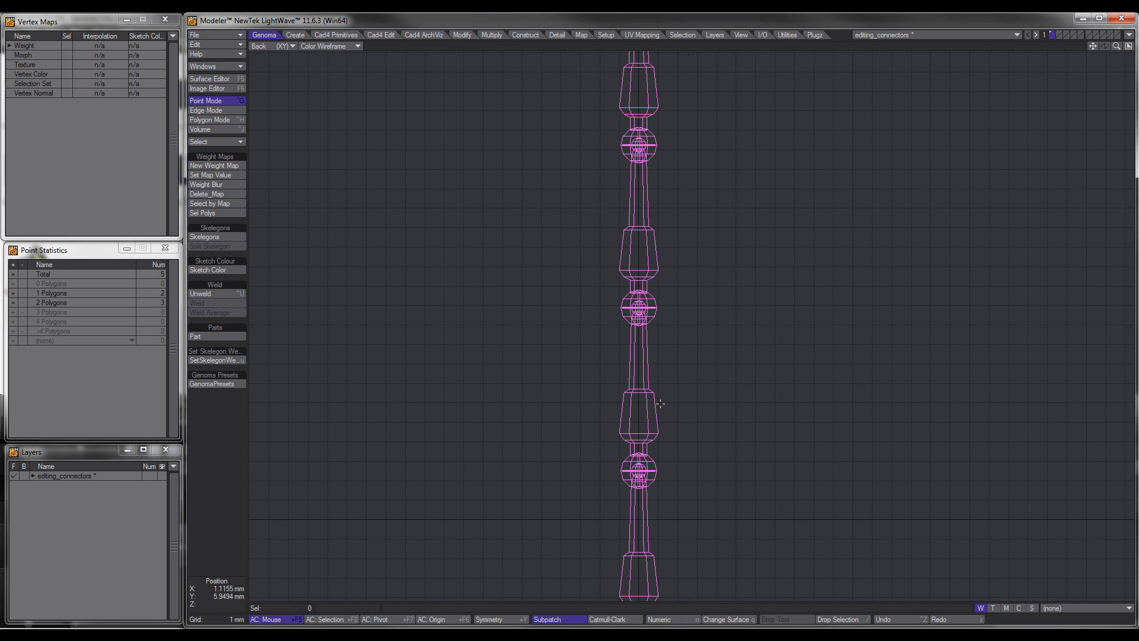
key("space")
key("space")
left_click(661, 397)
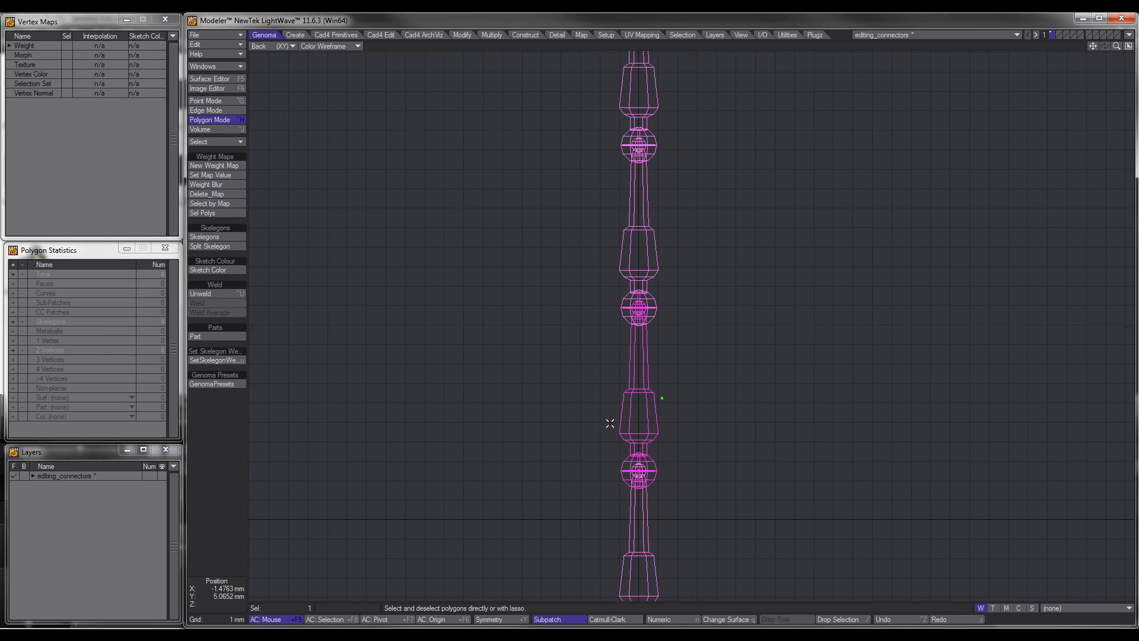
scroll(688, 401, "down", 2)
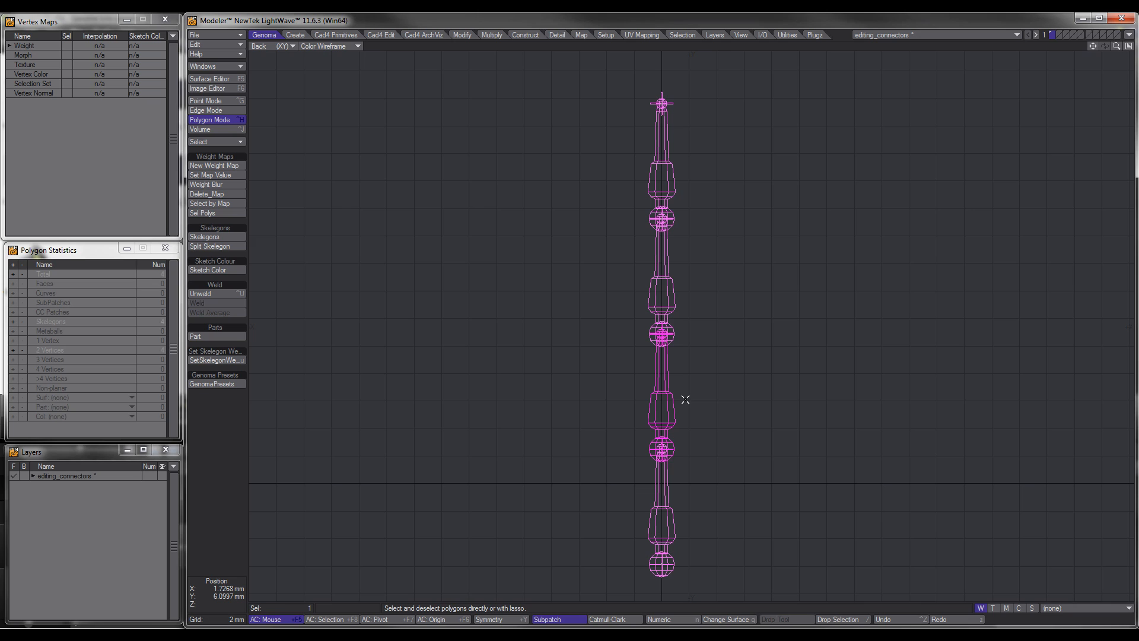
key("c")
key("v")
key("t")
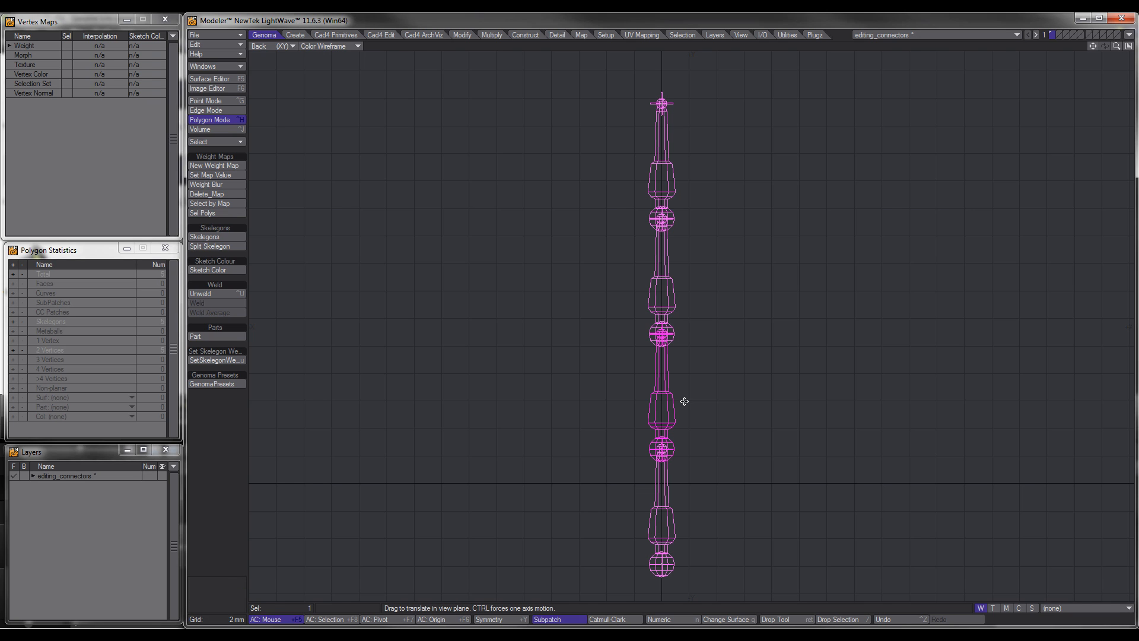
left_click_drag(684, 401, 671, 401)
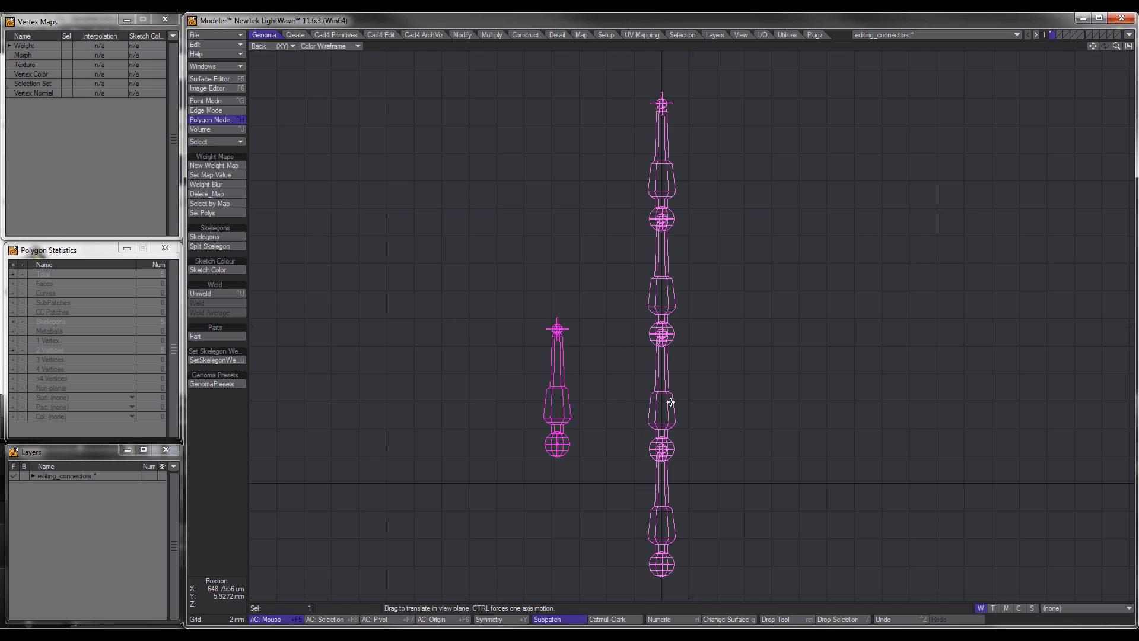
key("Return")
Select the points at both ends of the chain's second connector from the bottom and unweld them.
left_click(557, 404)
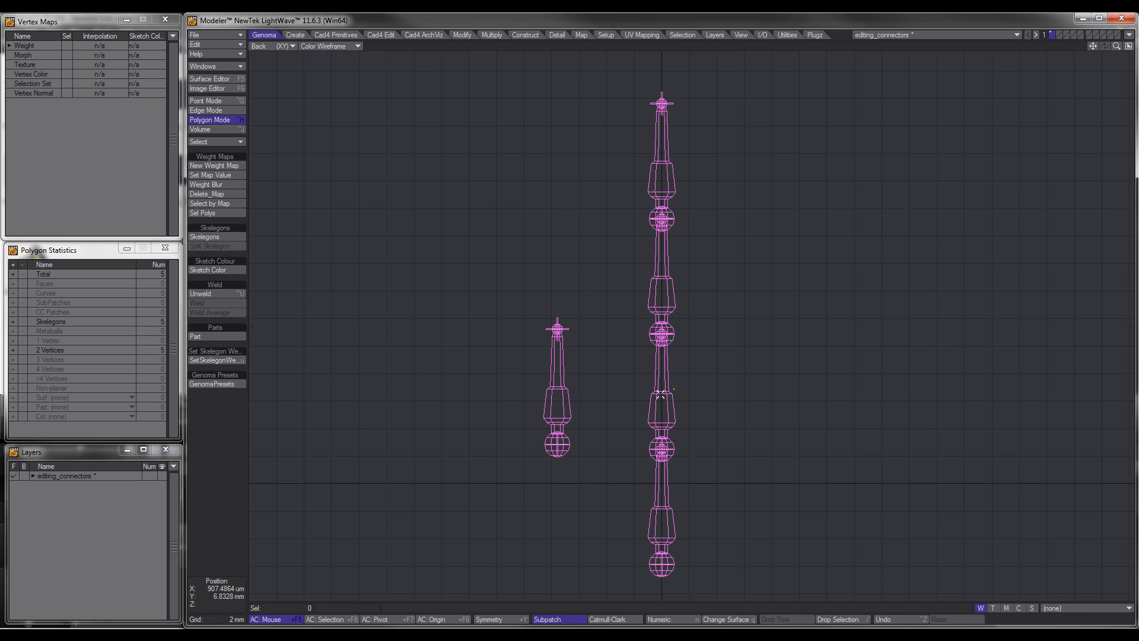
left_click(661, 394)
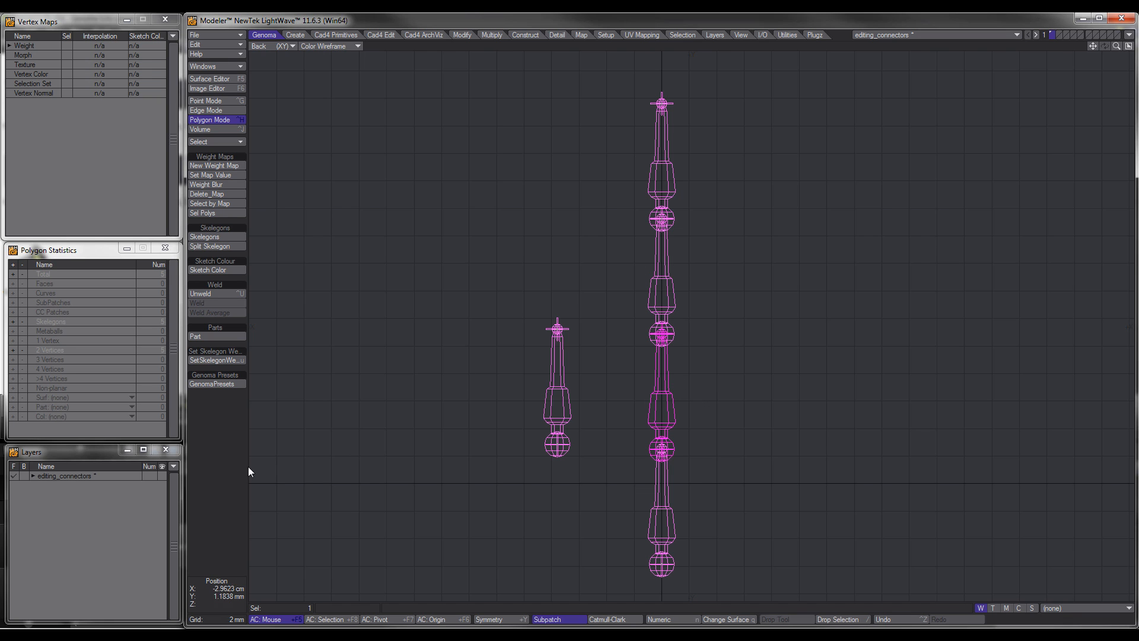
left_click(222, 463)
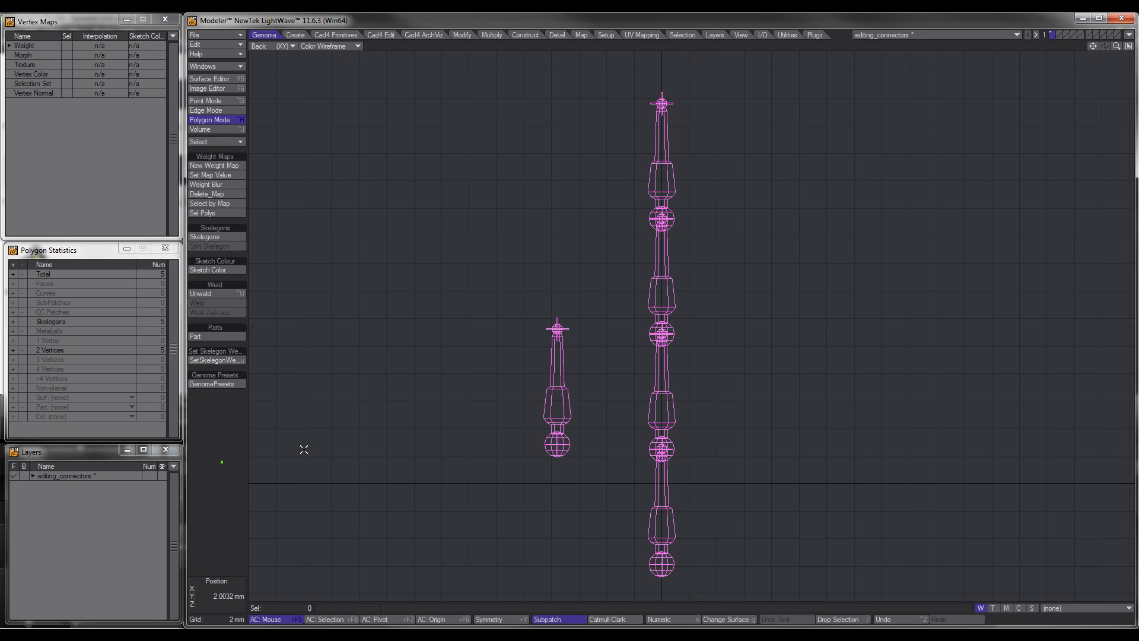
key("ctrl+g")
left_click(686, 328)
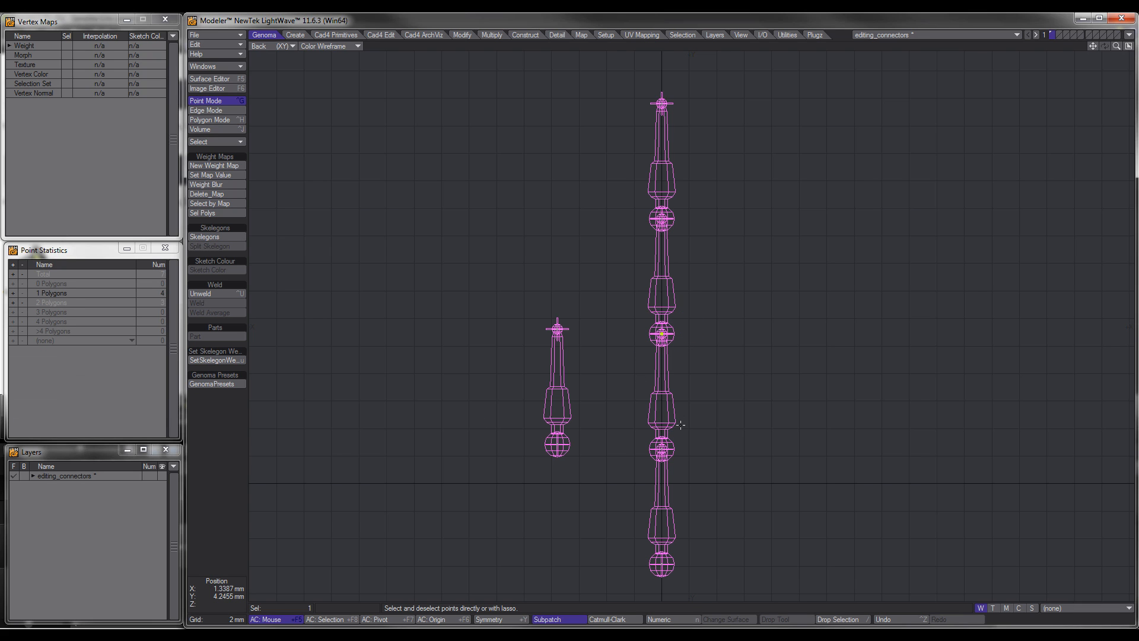
left_click(662, 449)
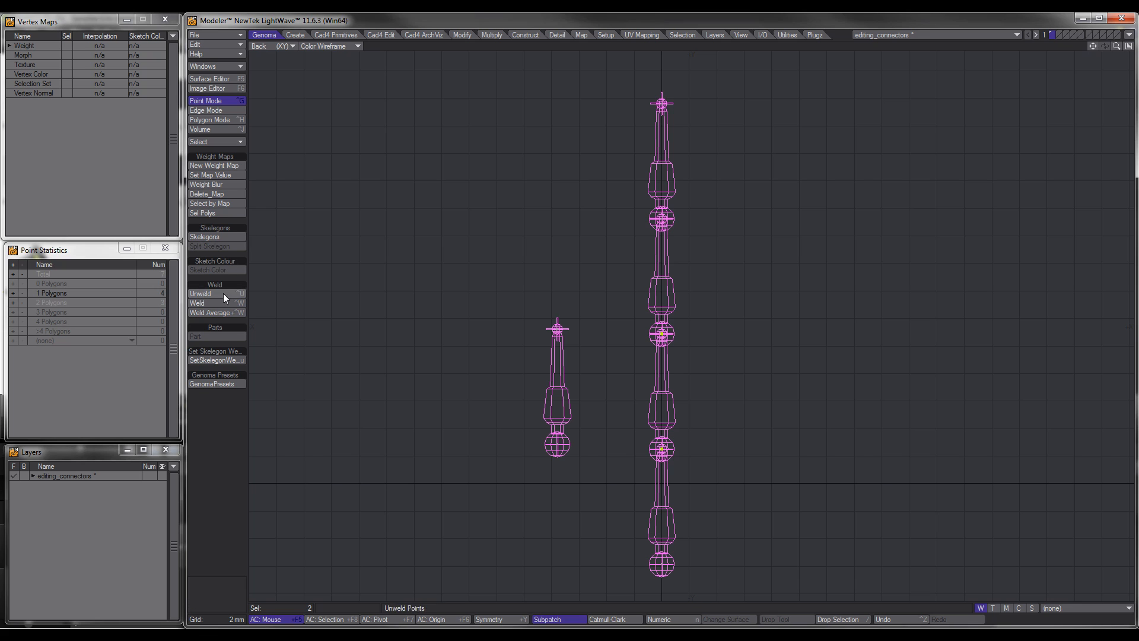
left_click(208, 301)
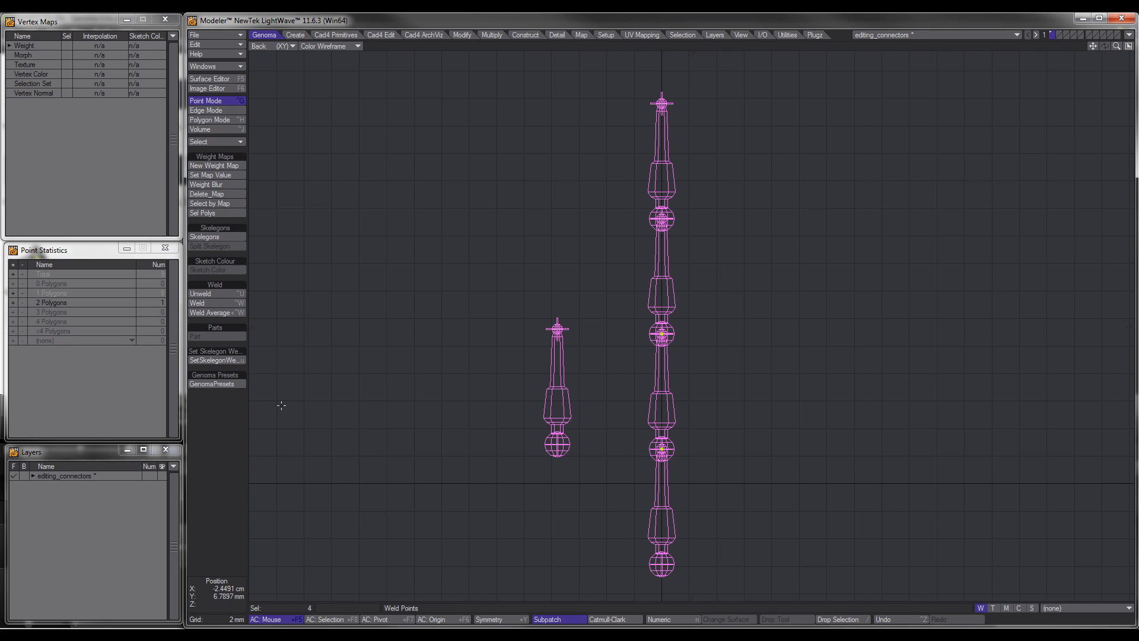
Move the unwelded connector to the left out of the chain as a trial, and undo the move.
key("space")
key("space")
left_click(661, 380)
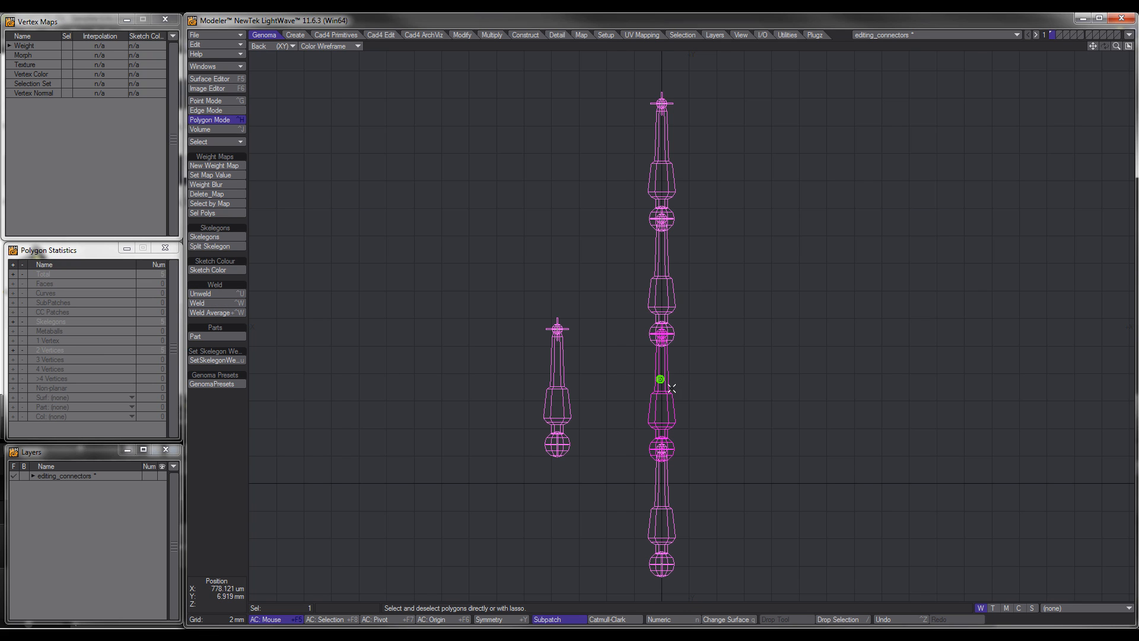
key("t")
left_click_drag(668, 396, 619, 397)
key("ctrl+z")
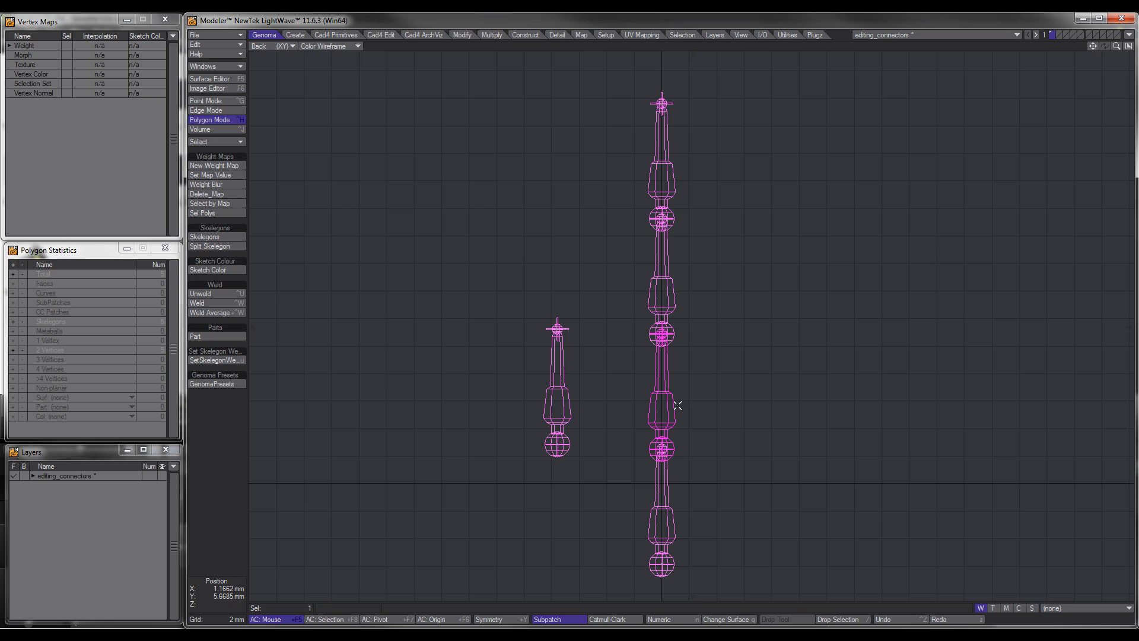
Try deleting the unwelded connector, restore it, and move it out to the right of the chain.
key("Delete")
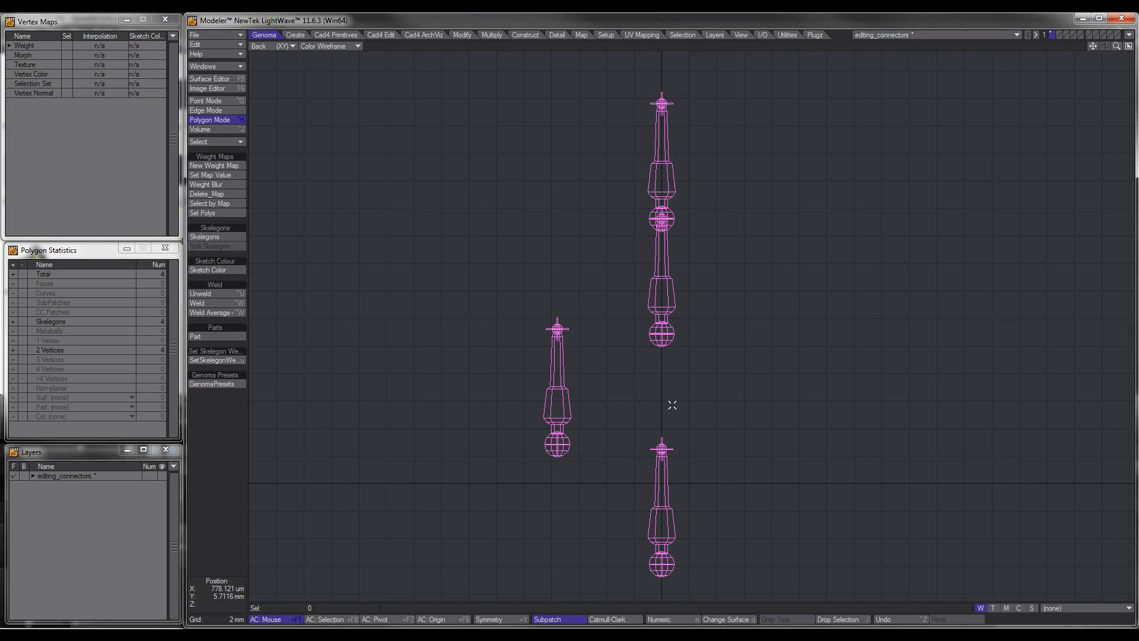
key("ctrl+z")
key("t")
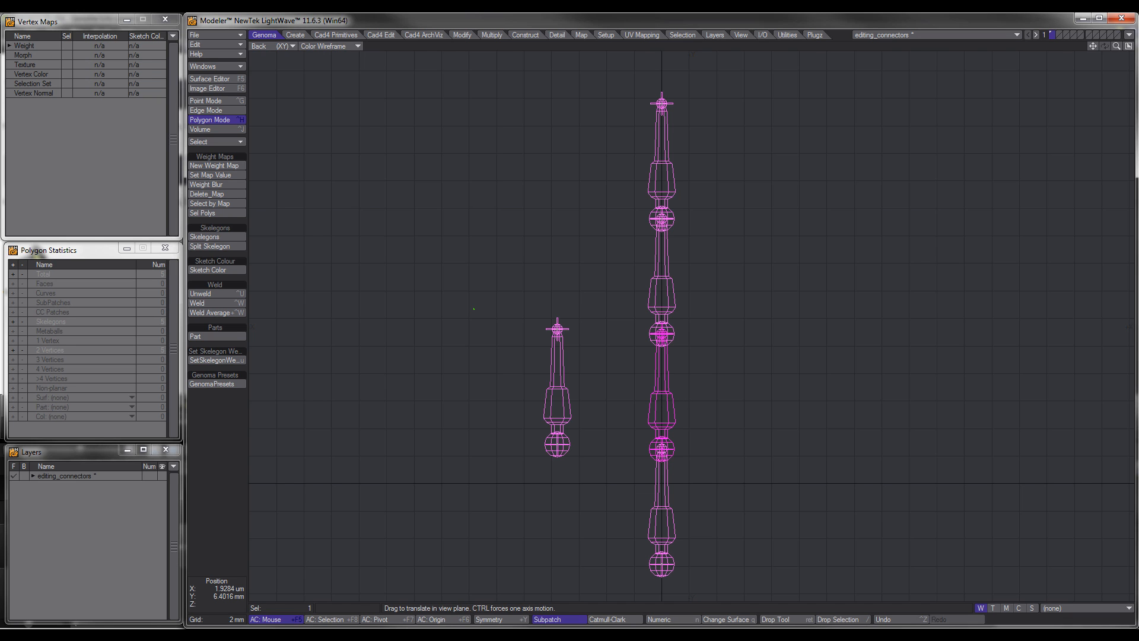
left_click_drag(605, 386, 661, 394)
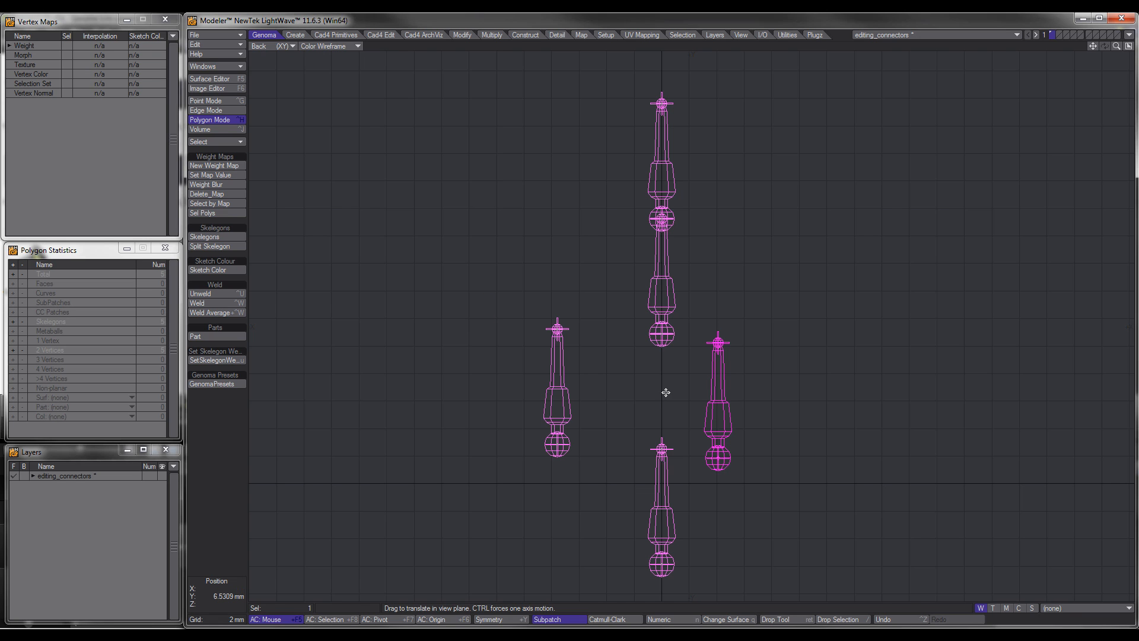
key("space")
Weld the displaced connector's top point onto the ball-end point of the chain section above it.
key("ctrl+g")
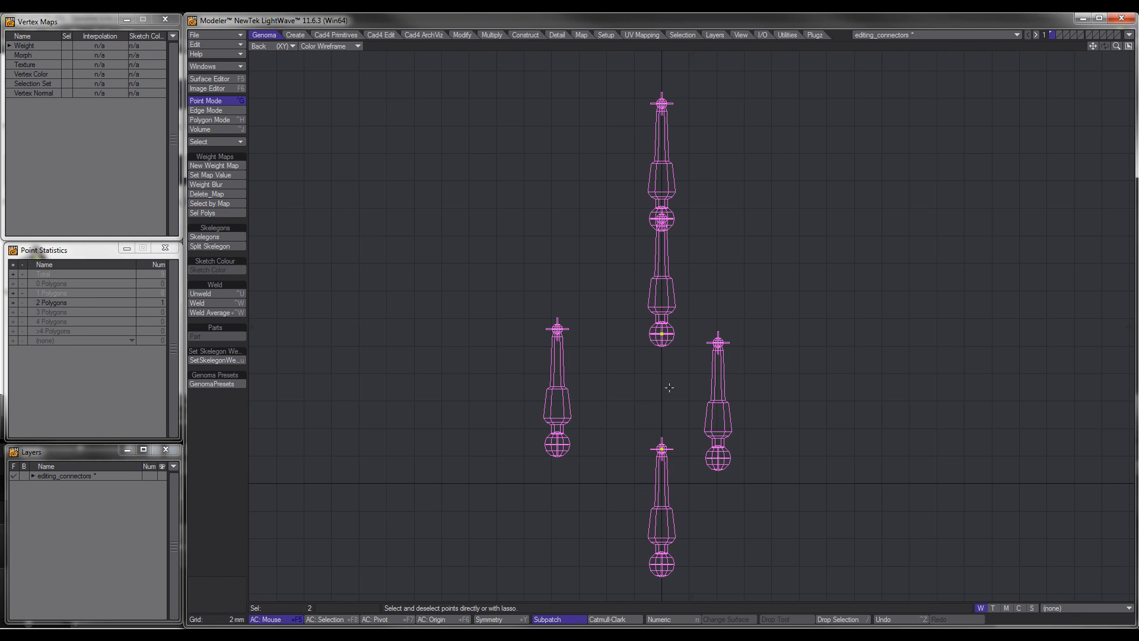
left_click(669, 387)
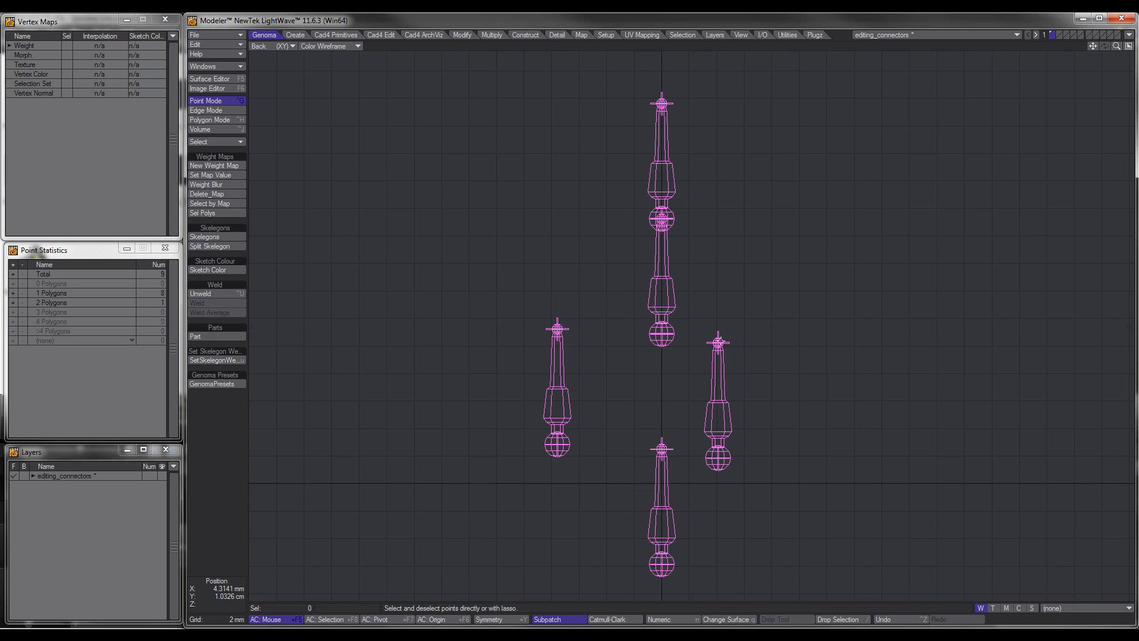
left_click(718, 342)
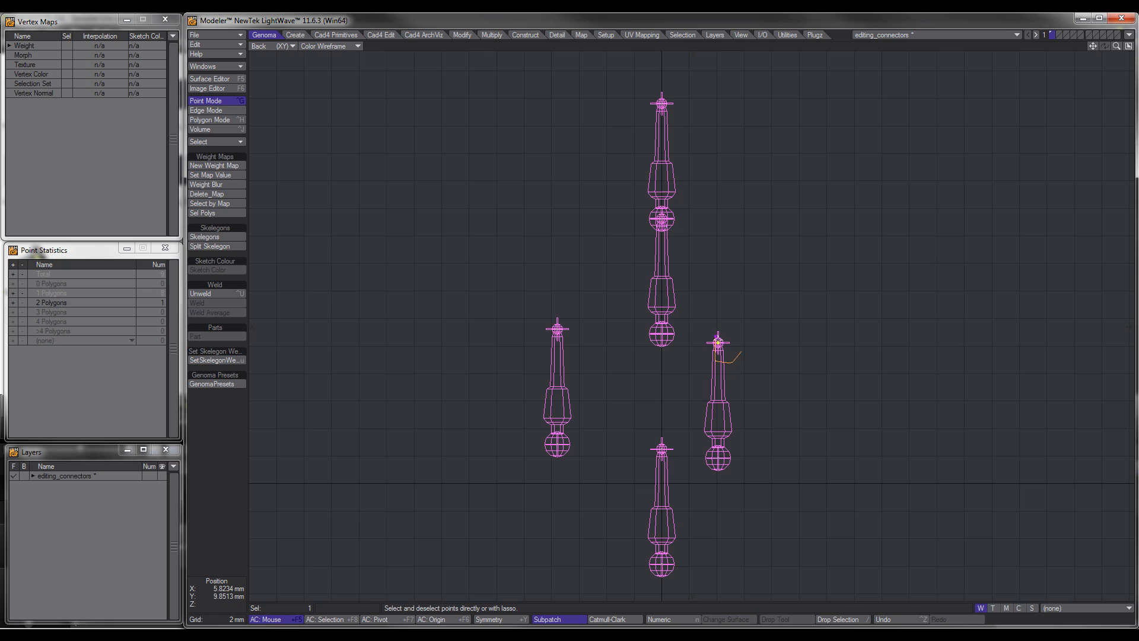
left_click(677, 341)
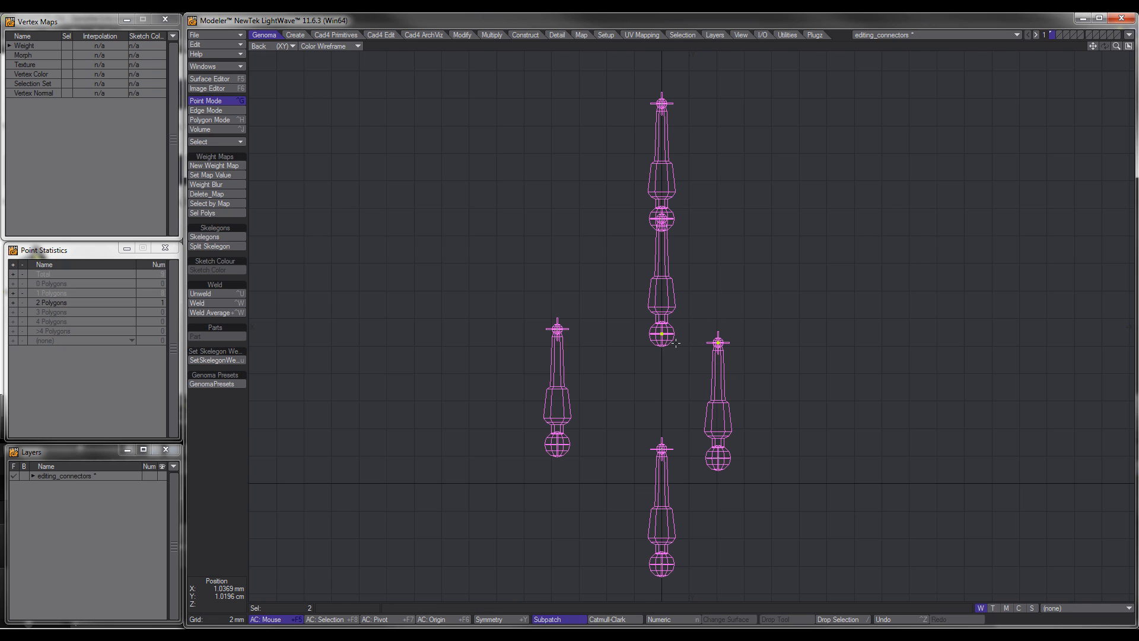
key("ctrl+w")
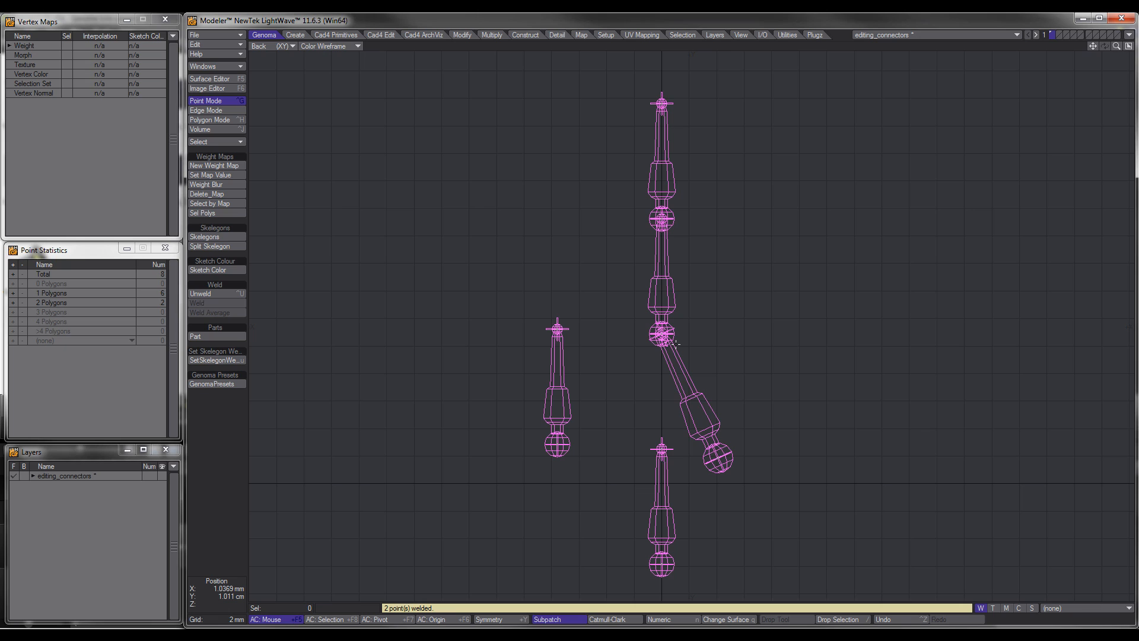
Weld the displaced connector's ball-end point onto the top point of the lowest connector to close the chain.
left_click(717, 457)
left_click(661, 448)
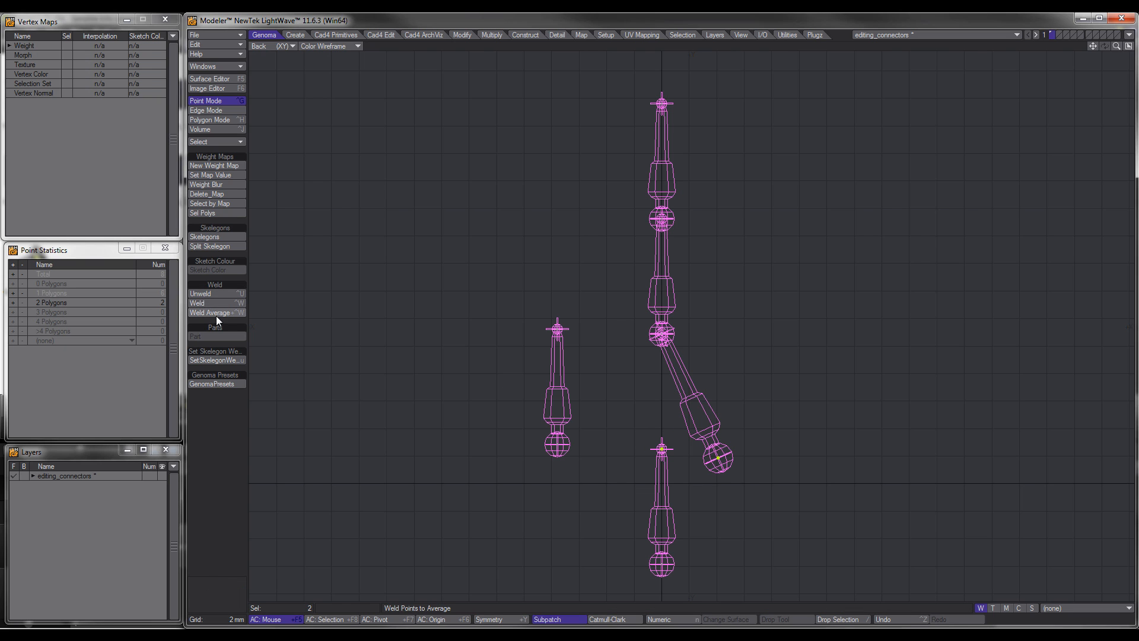
left_click(208, 302)
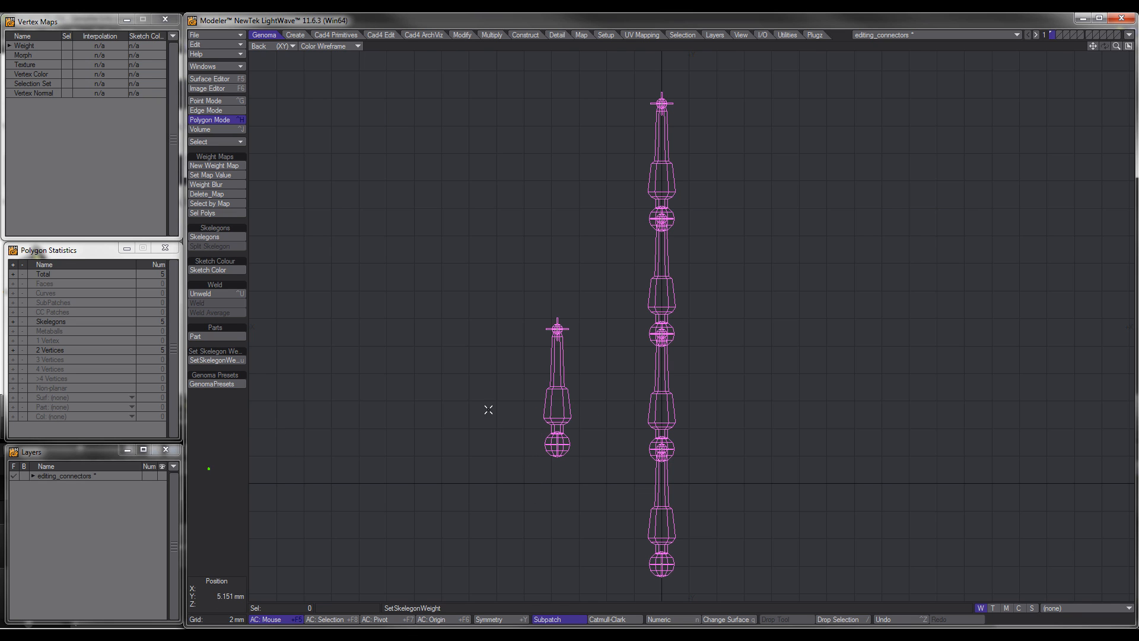
Copy and paste the separate connector beside the chain, and move the duplicate straight above the original.
left_click(558, 399)
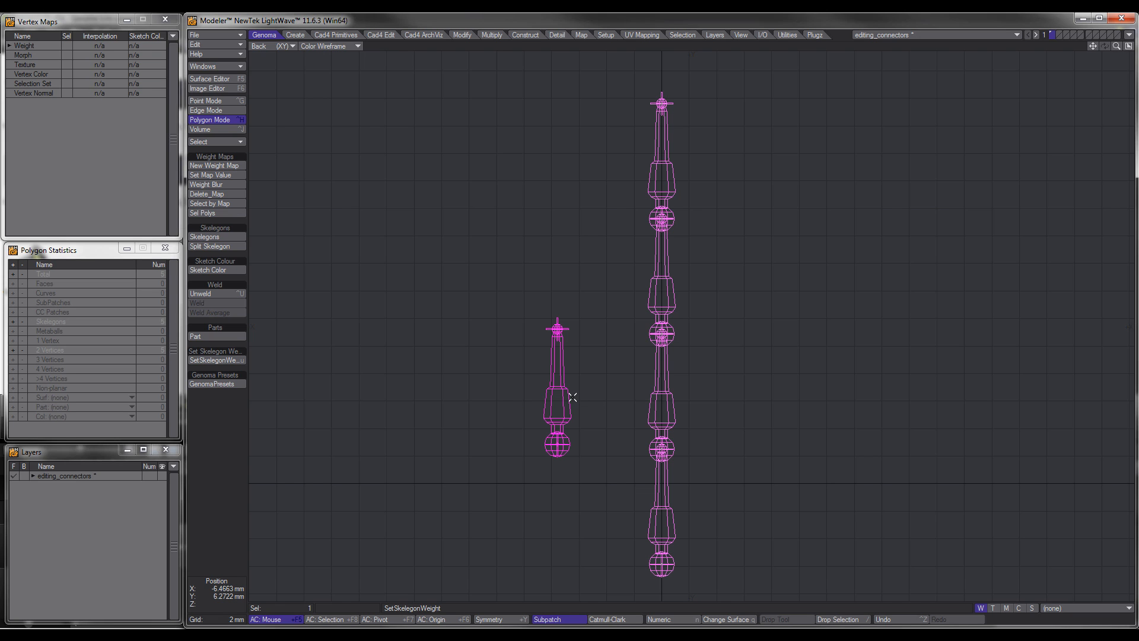
key("ctrl+c")
key("ctrl+v")
key("t")
left_click_drag(564, 405, 566, 250)
Rotate the duplicate 180 degrees so its tip faces down, and realign it above the original connector.
key("r")
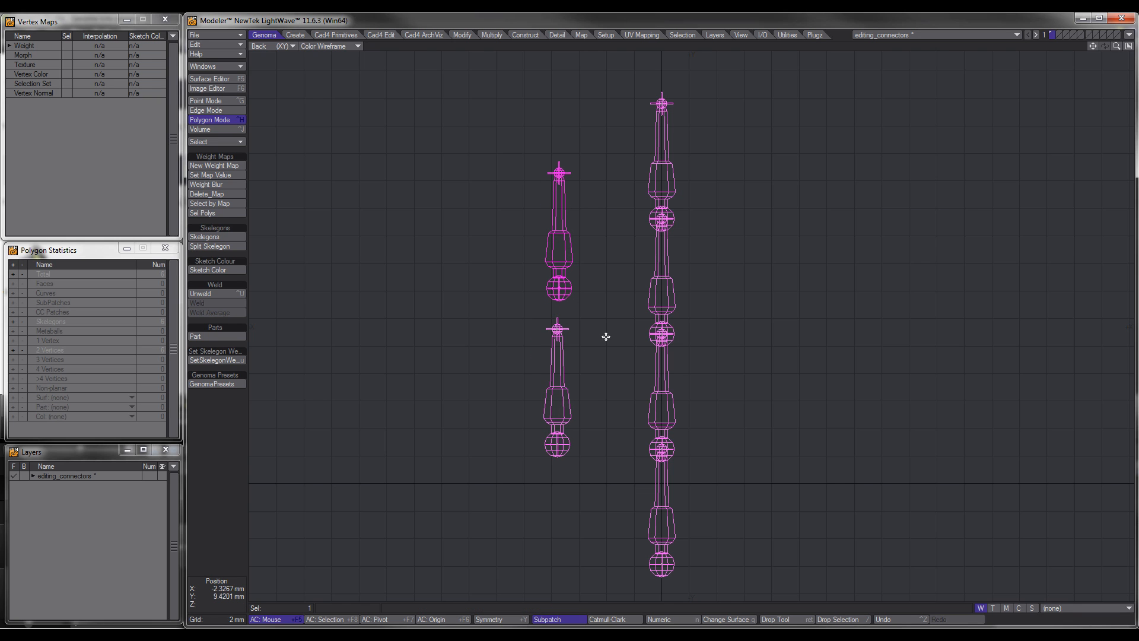
key("r")
key("t")
left_click_drag(631, 470, 553, 227)
left_click(237, 444)
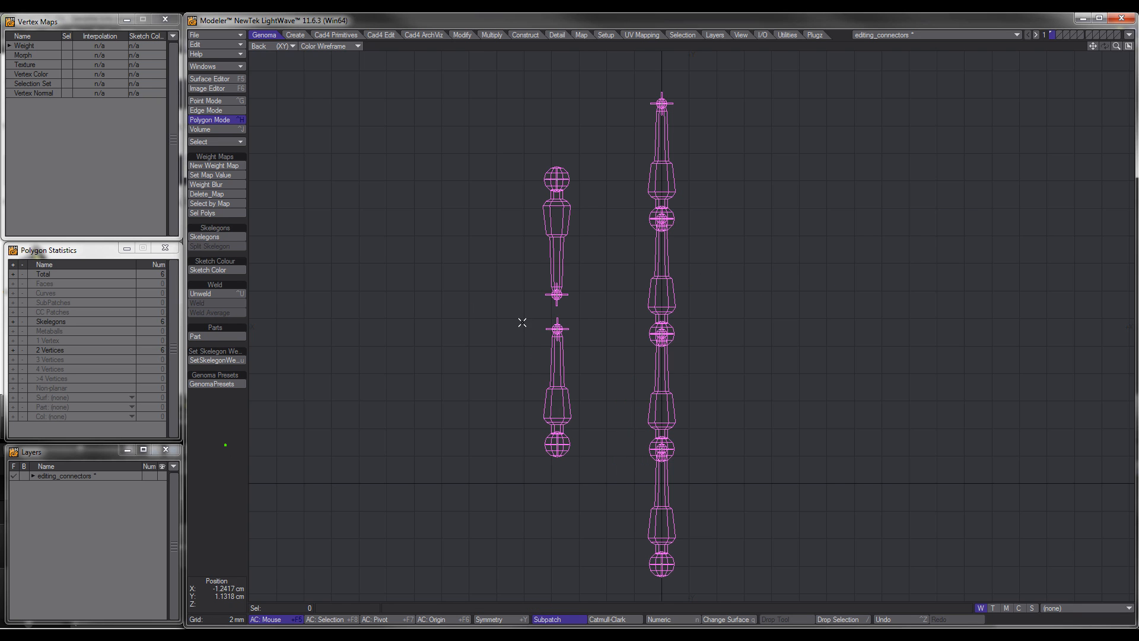
Weld the inverted duplicate's tip point onto the facing tip point of the connector below it.
key("space")
left_click_drag(557, 294, 557, 329)
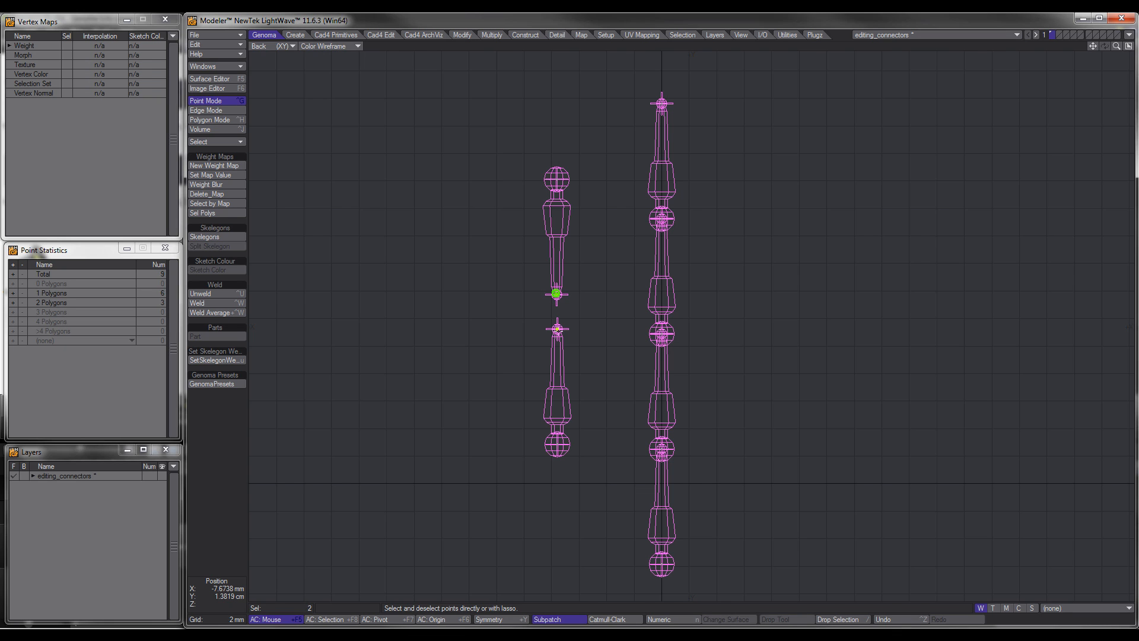
key("ctrl+w")
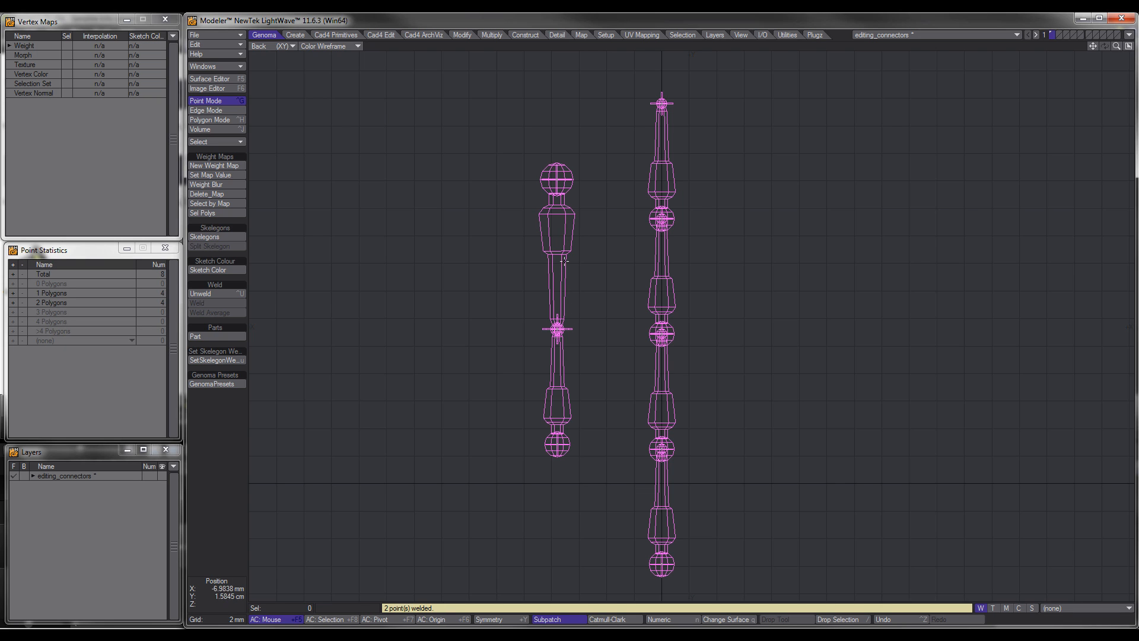
Move the inverted upper connector slightly down and to the right to test the tip-to-tip weld.
key("space")
left_click(571, 249)
key("t")
mouse_move(508, 308)
left_mouse_down()
mouse_move(473, 310)
mouse_move(513, 318)
left_mouse_up()
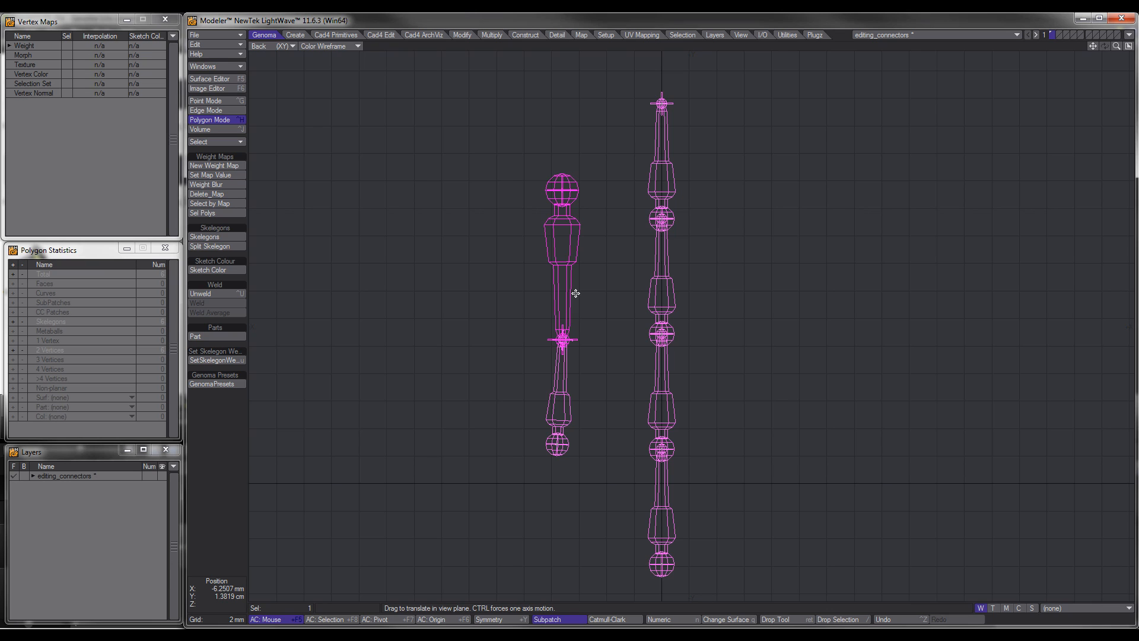
key("Return")
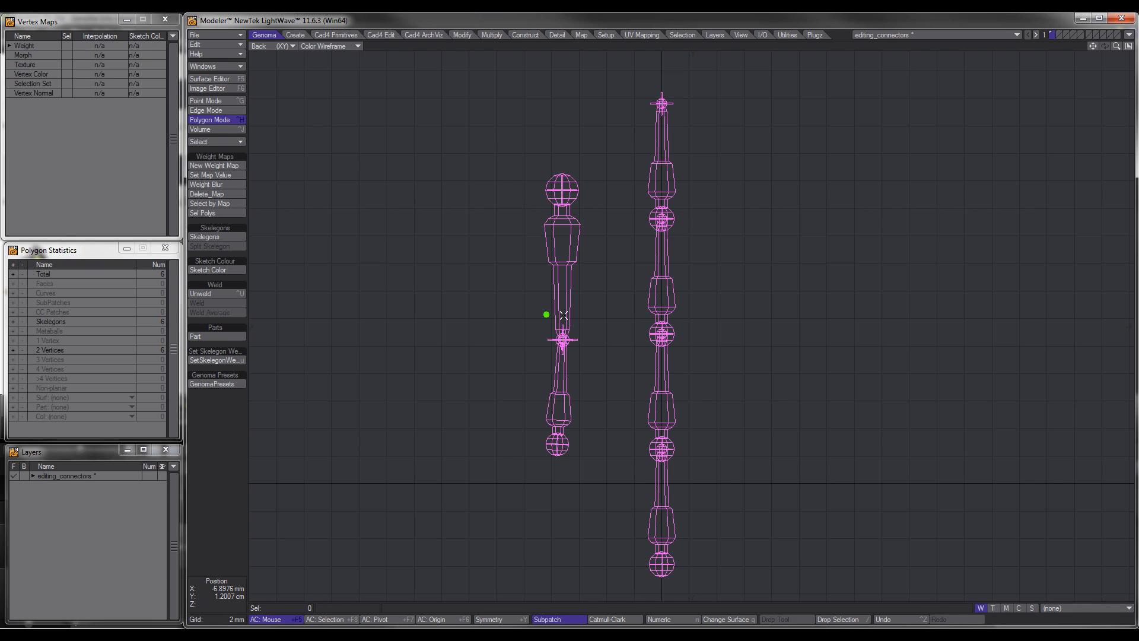
Detach the inverted upper connector from the lower one and turn it so its ball end faces down.
key("Delete")
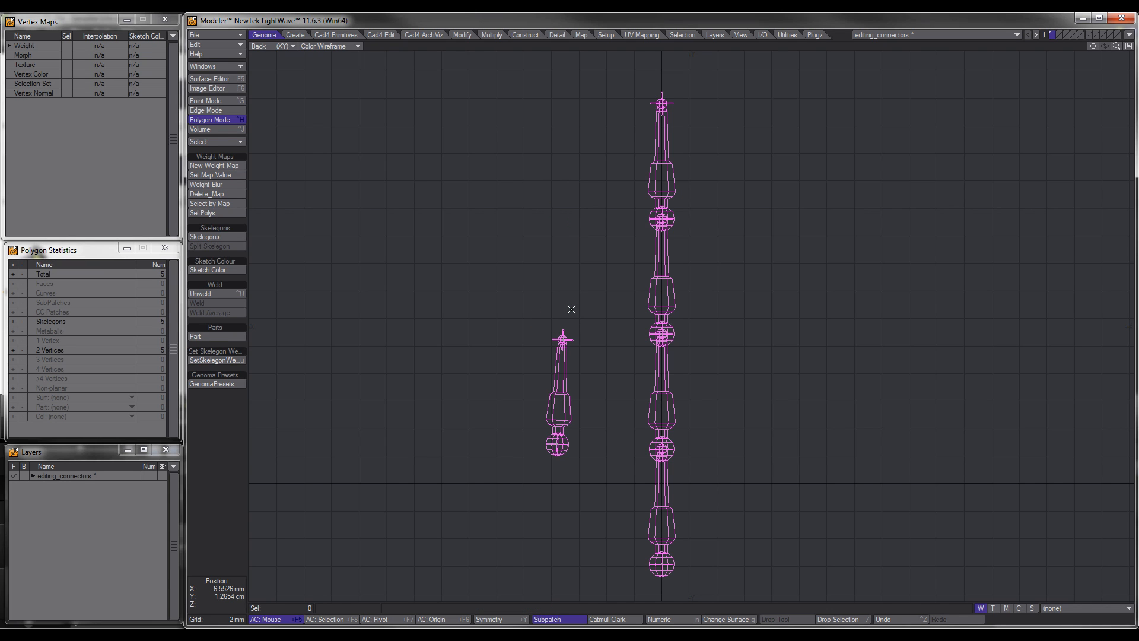
key("ctrl+z")
key("f")
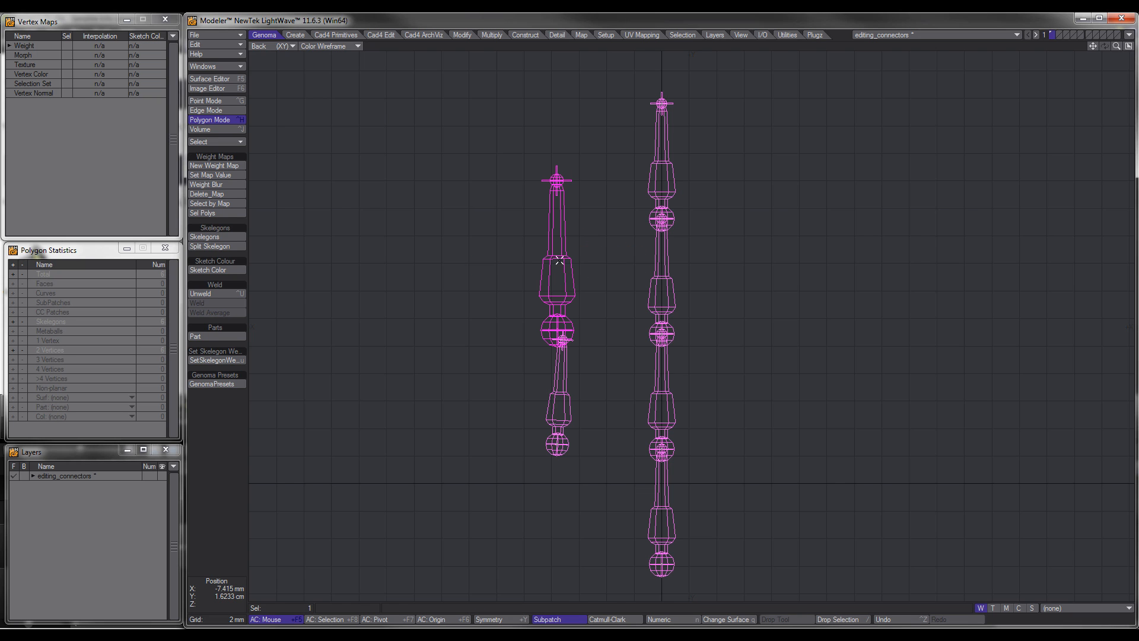
Move the detached connector up and to the left, clear of the lower connector.
key("t")
left_click_drag(559, 289, 531, 267)
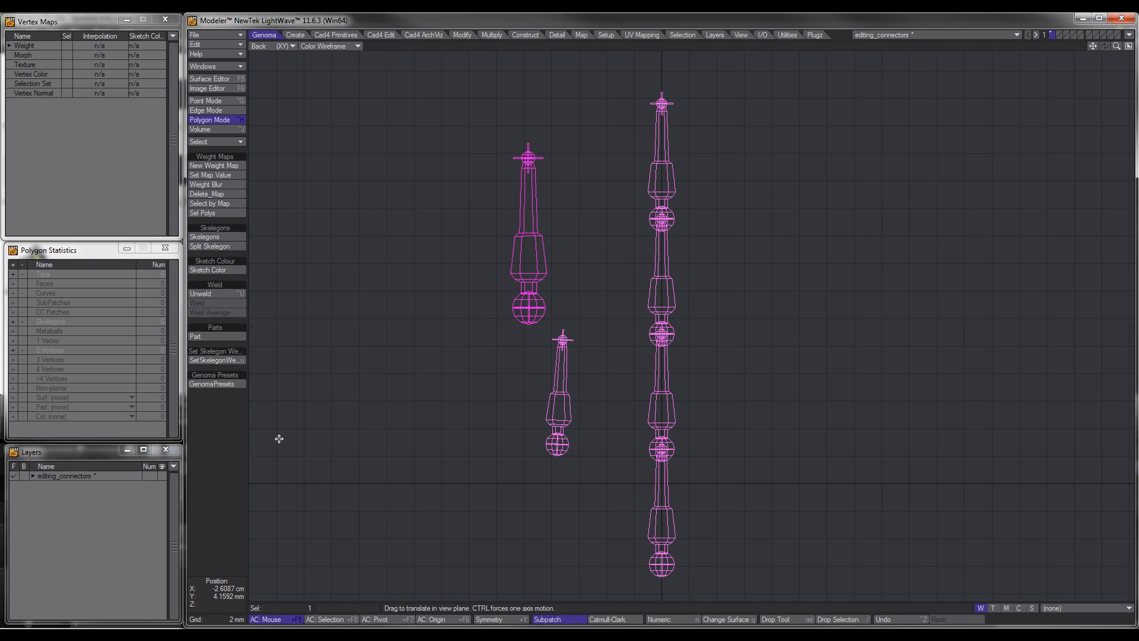
double_click(234, 444)
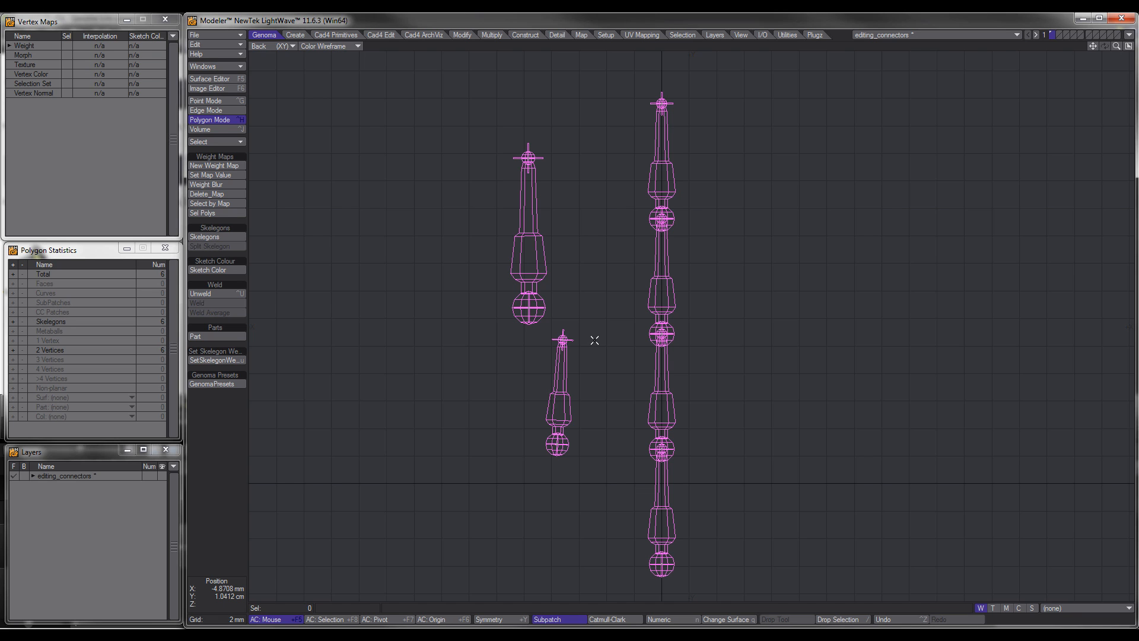
Weld the lower connector's tip point onto the ball-end point of the larger connector above it.
key("ctrl+g")
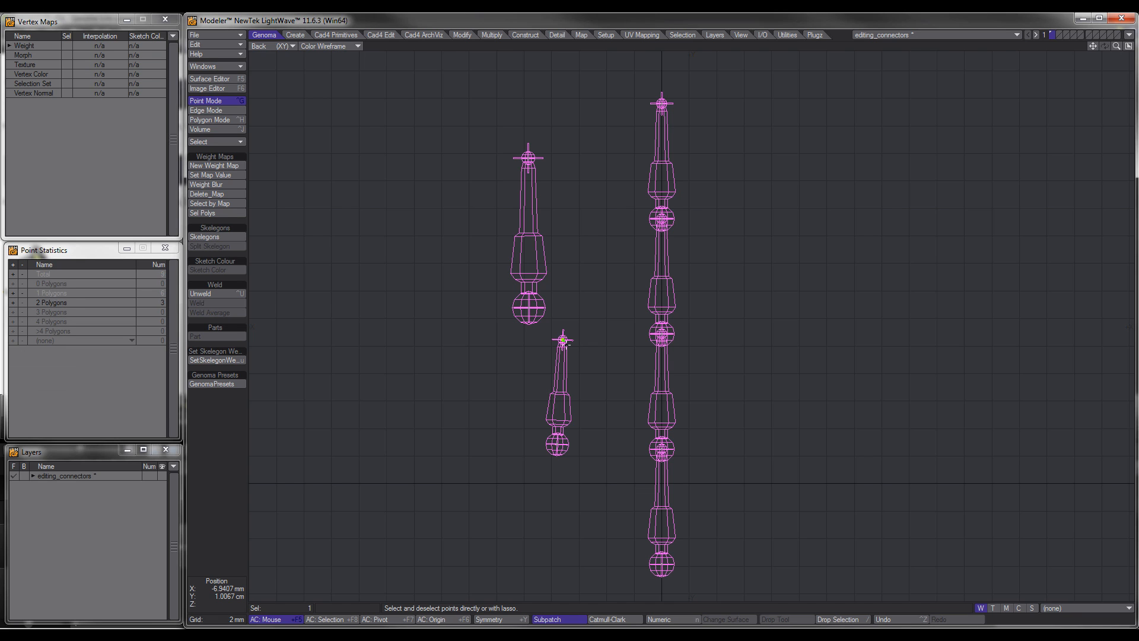
left_click(563, 341)
left_click(568, 345)
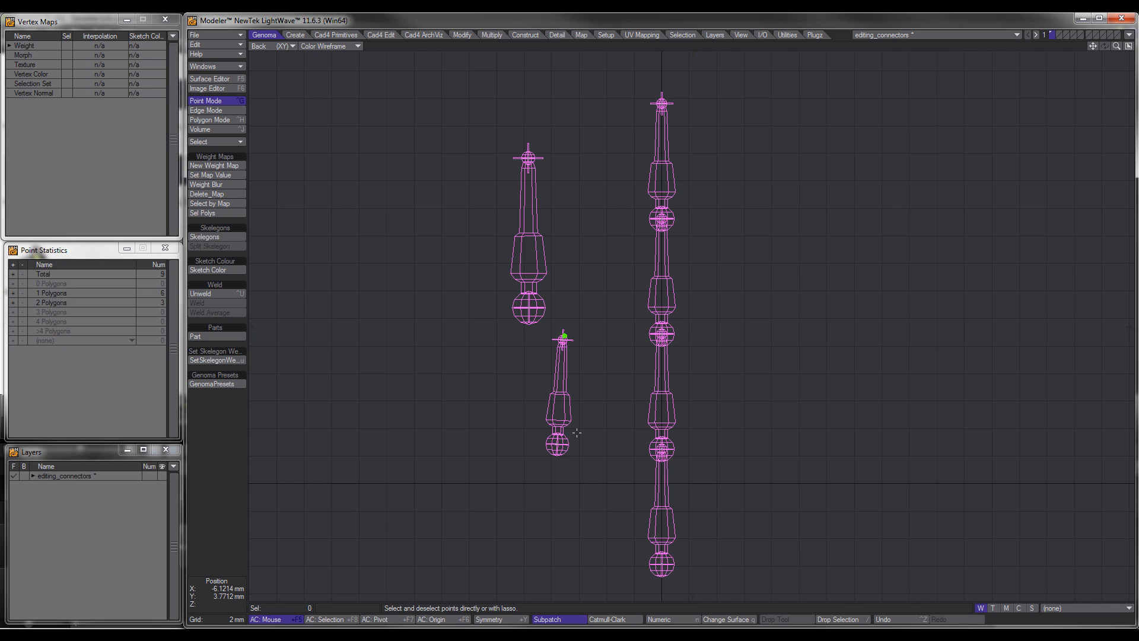
right_click_drag(579, 432, 536, 437)
left_click(557, 444)
mouse_move(569, 325)
right_mouse_down()
mouse_move(582, 337)
mouse_move(556, 329)
mouse_move(576, 340)
mouse_move(569, 351)
right_mouse_up()
left_click(562, 340)
left_click(527, 311)
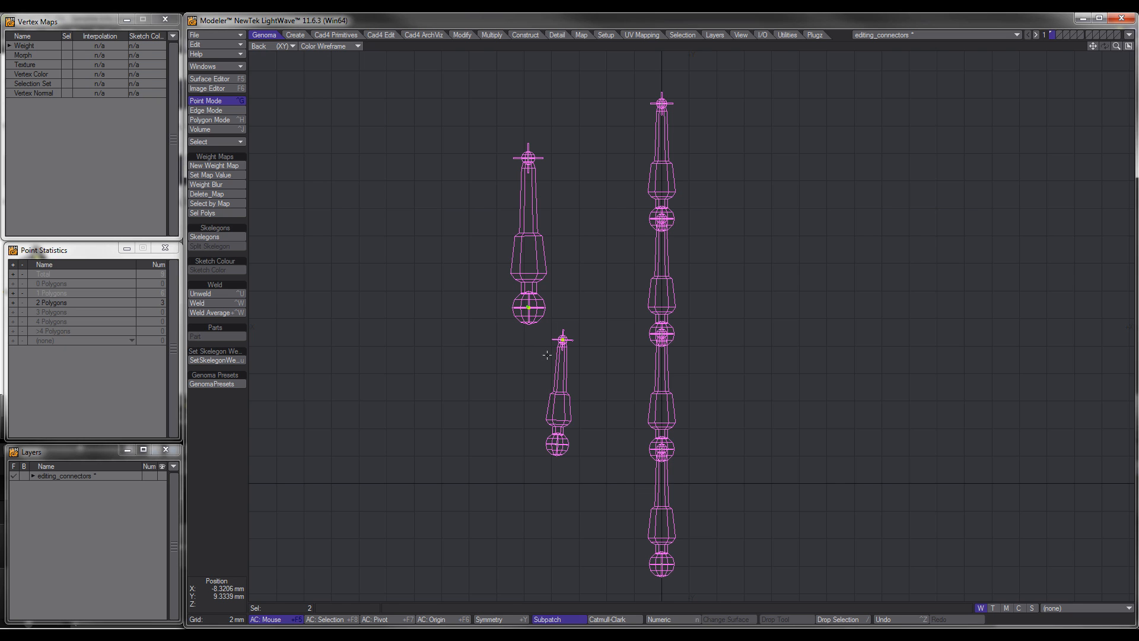
key("ctrl+w")
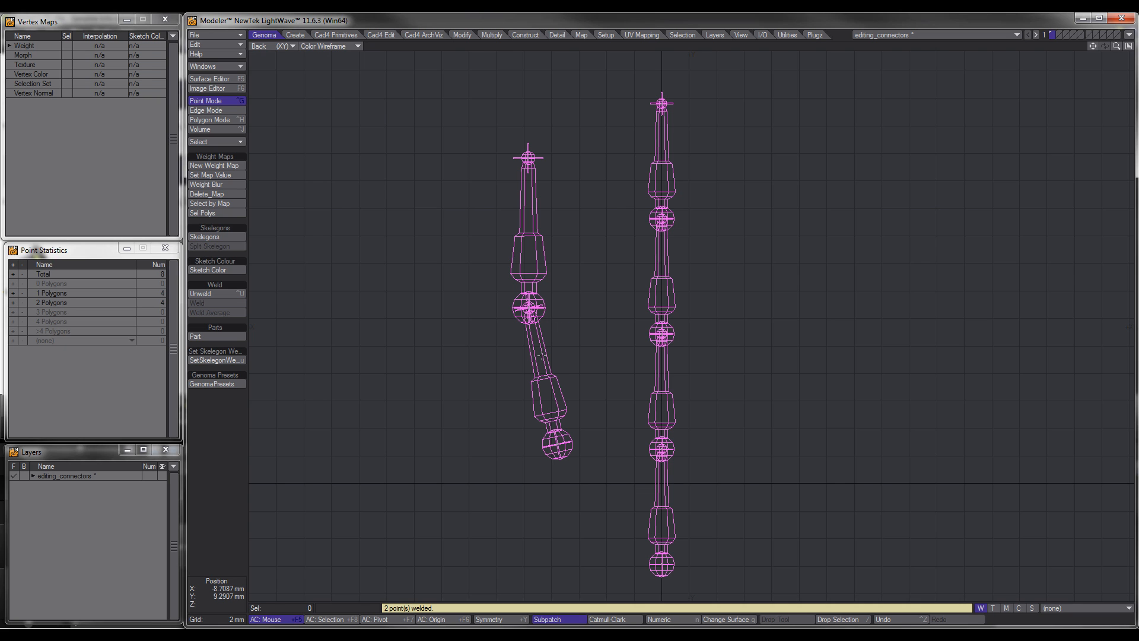
Duplicate the larger upper connector and move the copy to the left of the welded pair.
key("ctrl+h")
left_click(550, 279)
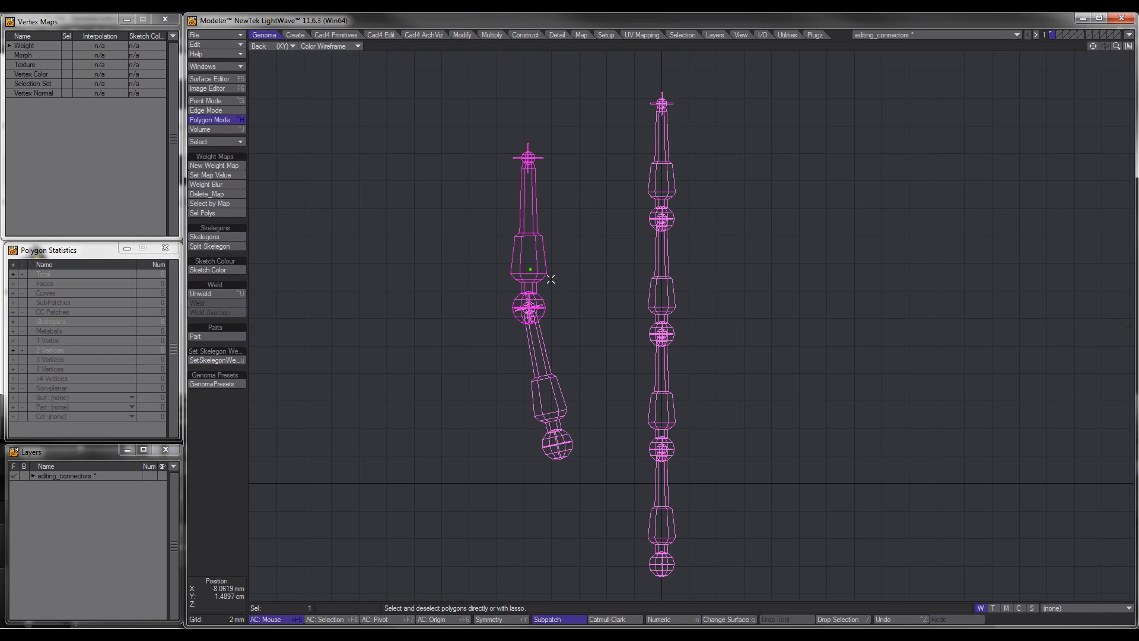
key("t")
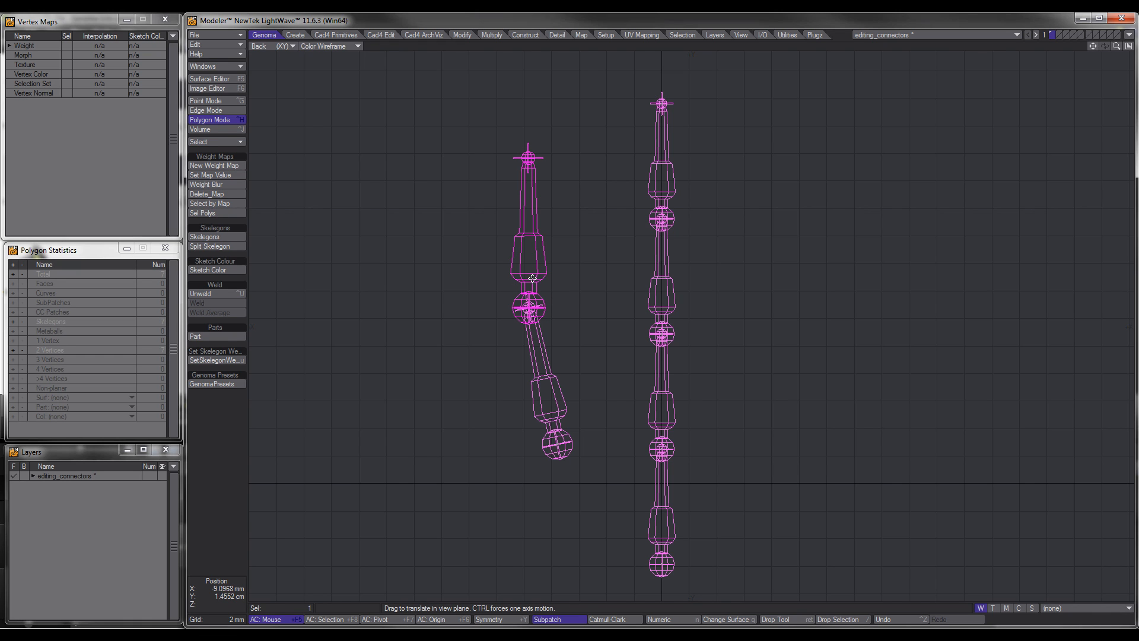
left_click_drag(532, 279, 416, 285)
left_click(222, 465)
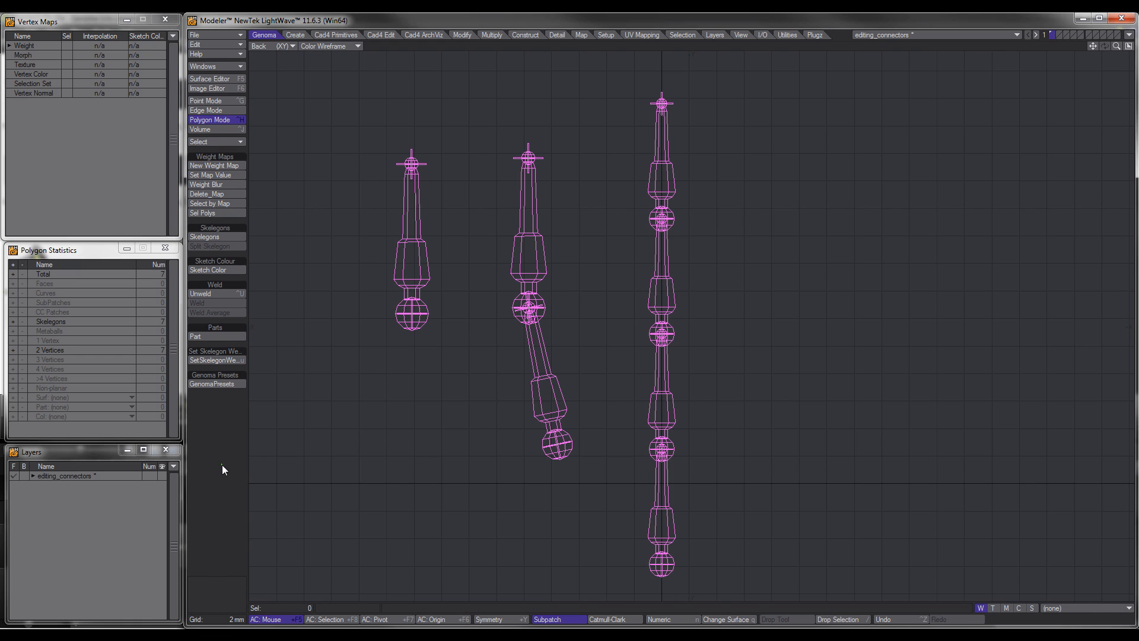
Weld the copy's ball-end point onto the shared joint between the two connectors to form a branch.
key("ctrl+g")
left_click(412, 313)
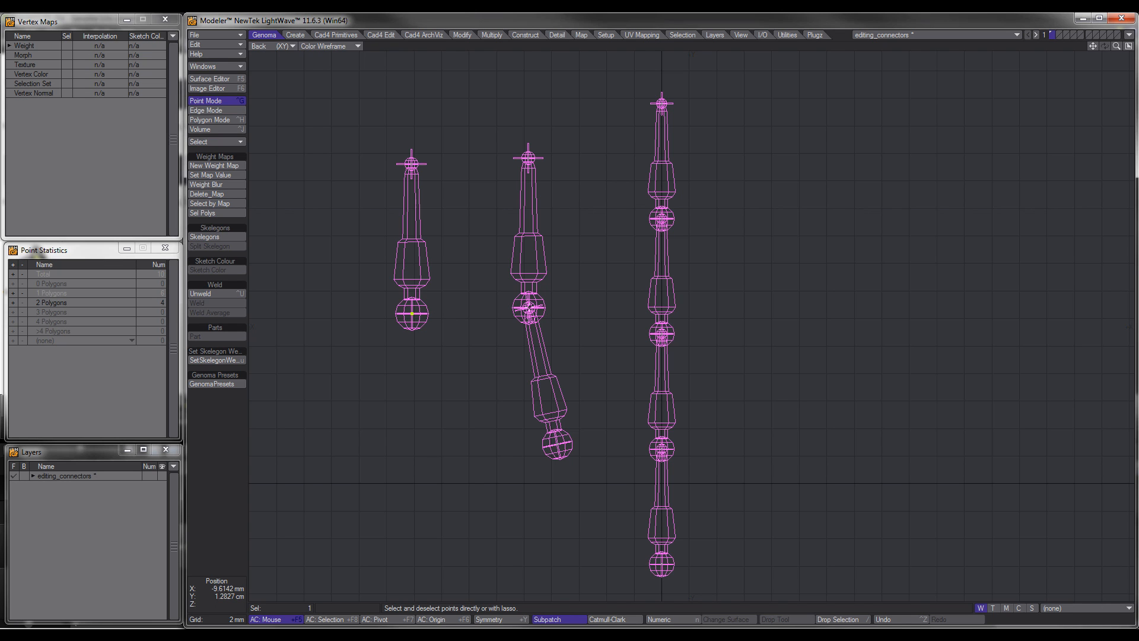
left_click(529, 308, "shift")
key("ctrl+w")
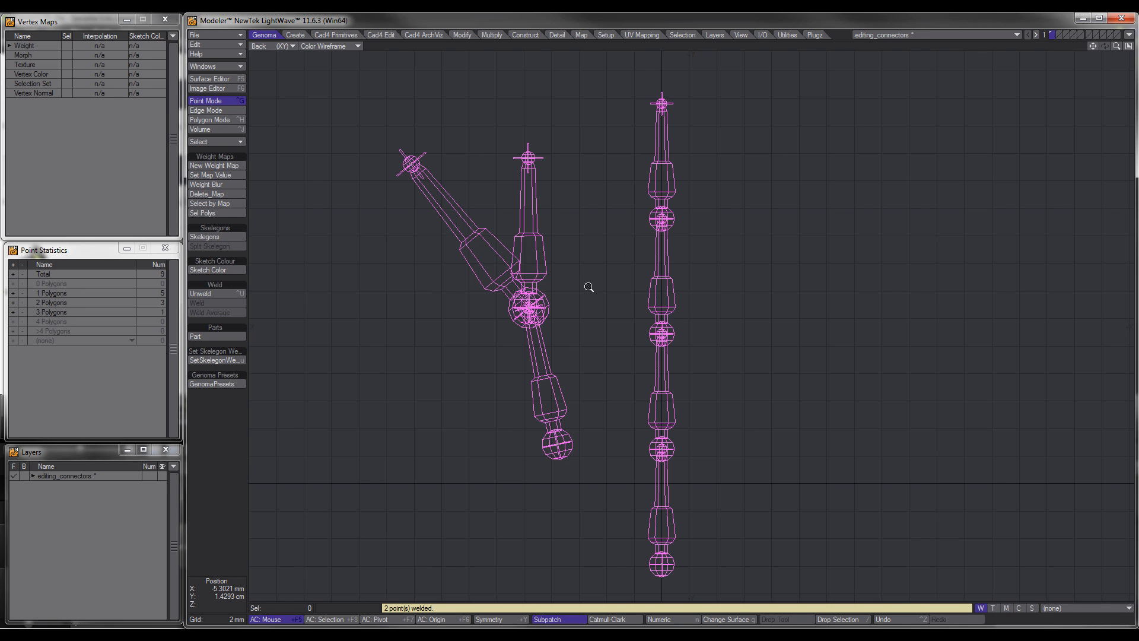
In the editing object, weld the arm's shoulder-end point onto the tip of the pink connector at the top of the spine.
left_click_drag(589, 288, 634, 342, "ctrl+alt")
left_click_drag(635, 342, 535, 352, "alt")
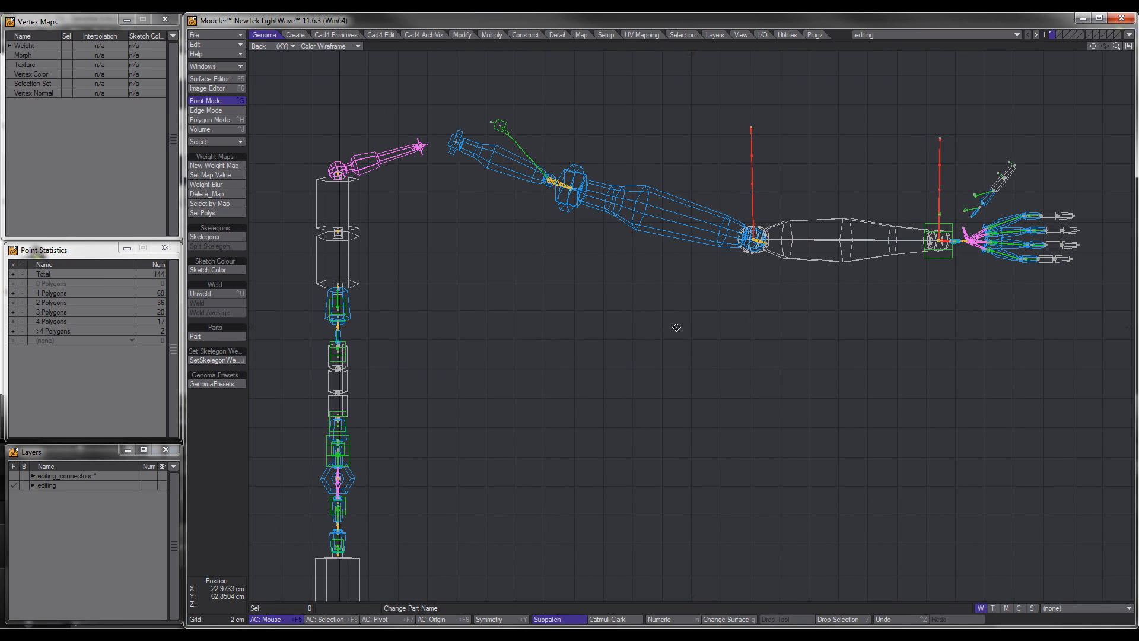
key("space")
key("space")
key("space")
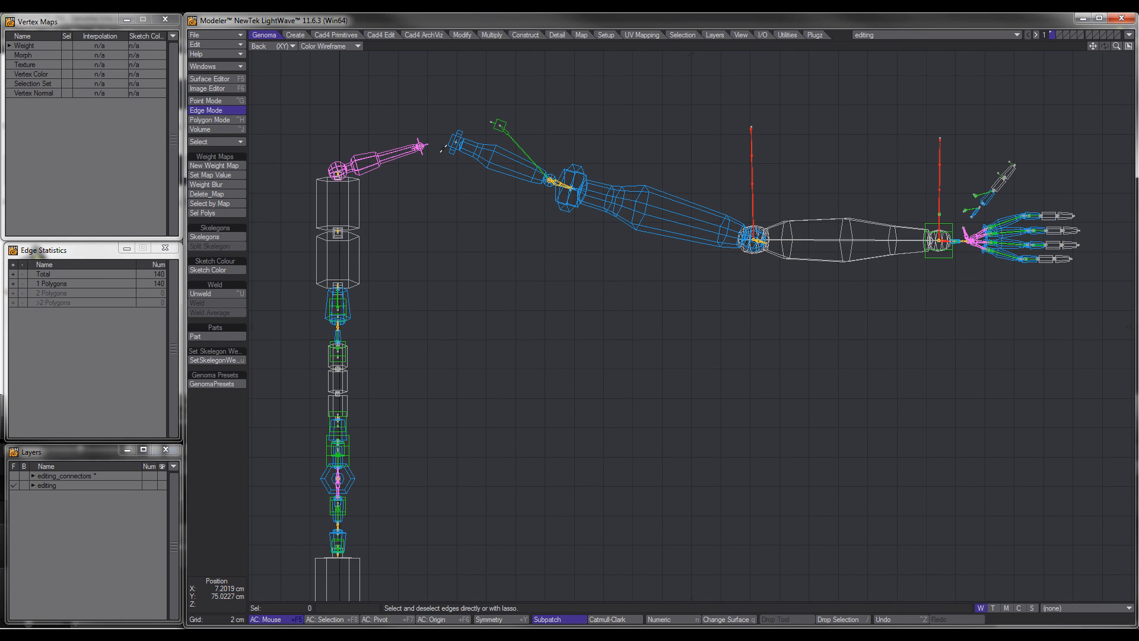
mouse_move(419, 146)
left_mouse_down()
mouse_move(457, 142)
mouse_move(533, 247)
mouse_move(580, 237)
left_mouse_up()
mouse_move(540, 215)
right_mouse_down()
mouse_move(565, 245)
mouse_move(552, 220)
right_mouse_up()
key("slash")
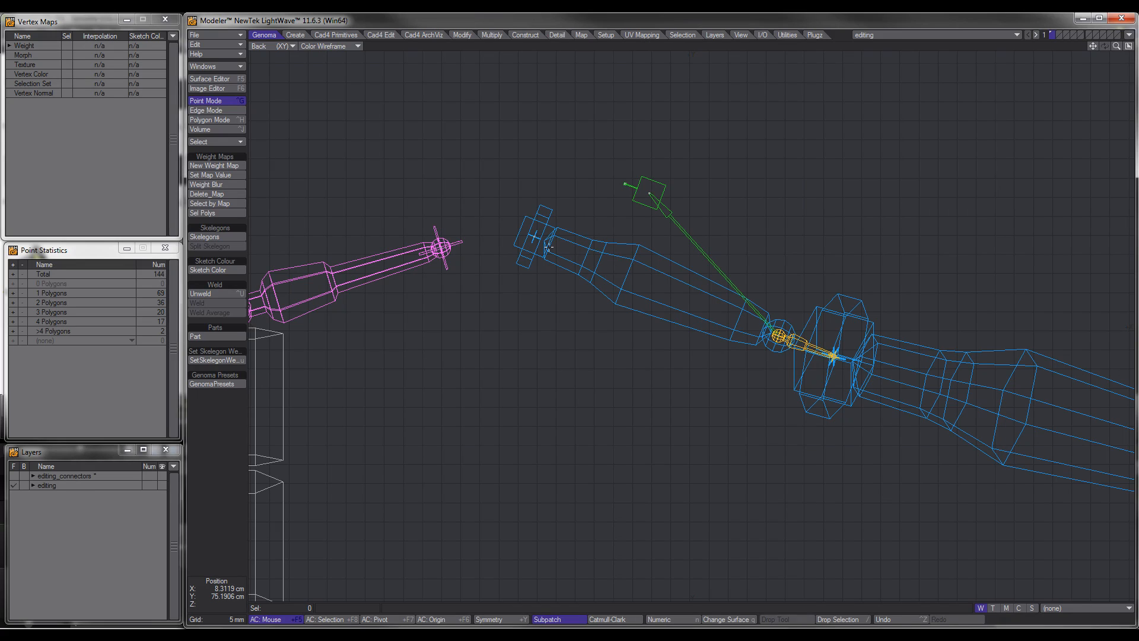
left_click(535, 236)
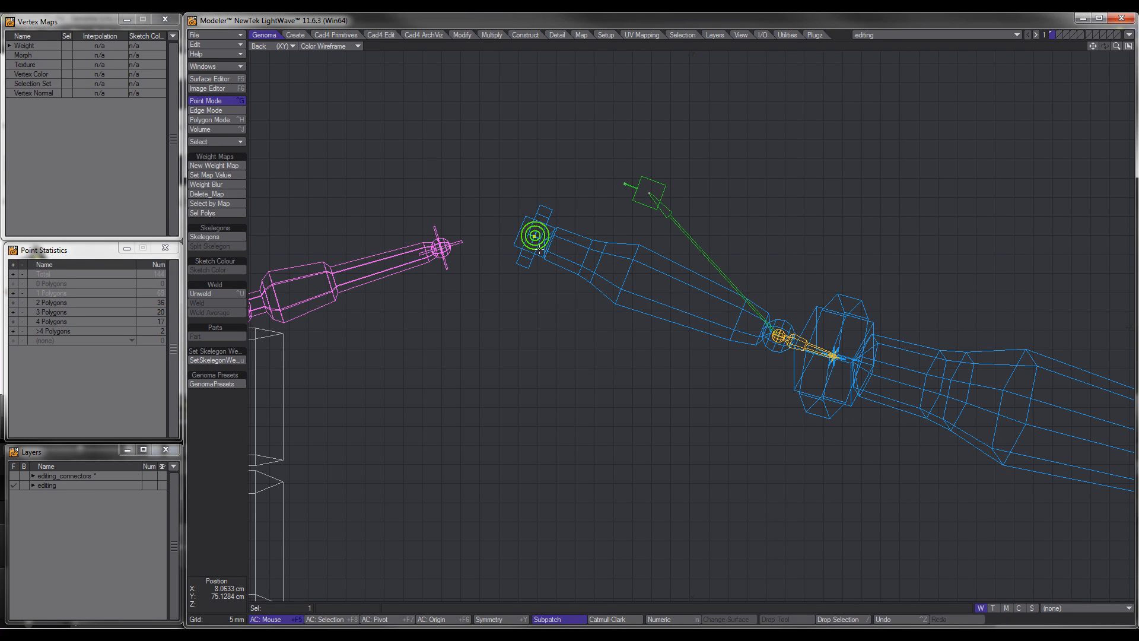
left_click(441, 247)
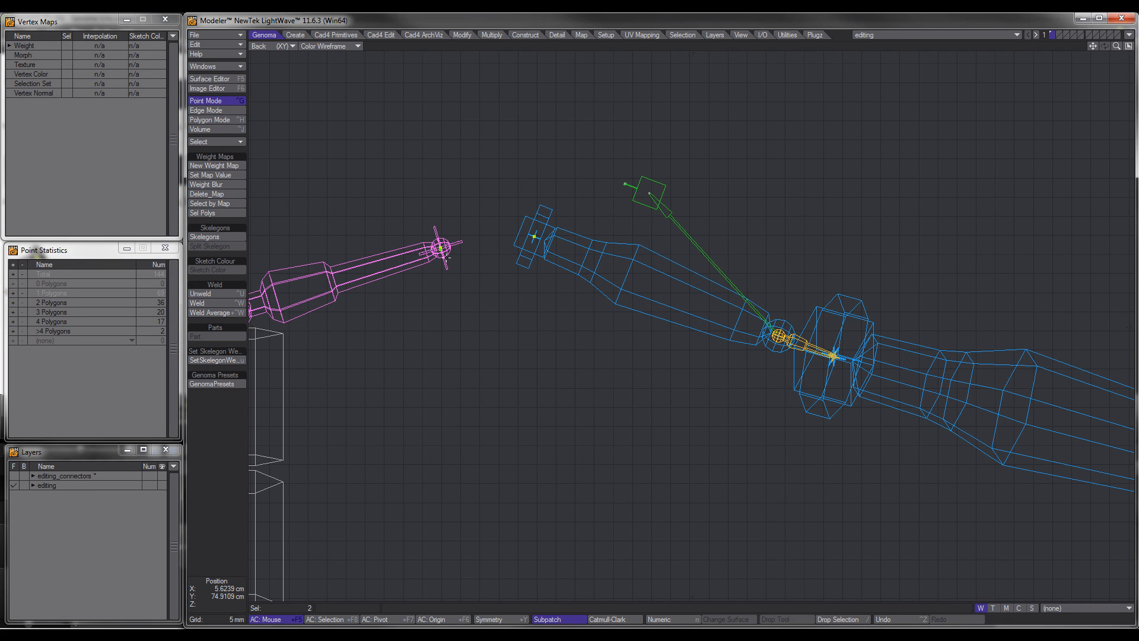
key("ctrl+w")
left_click_drag(555, 268, 497, 273, "ctrl+alt")
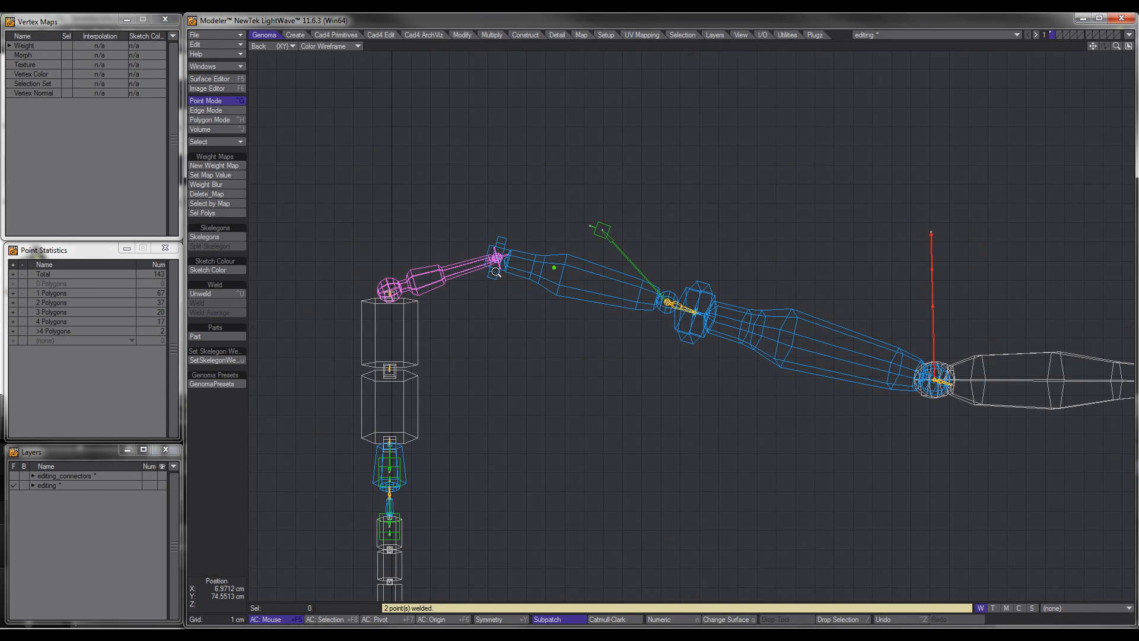
Delete the small yellow connector inside the arm's elbow joint.
left_click_drag(568, 279, 453, 270, "ctrl+alt")
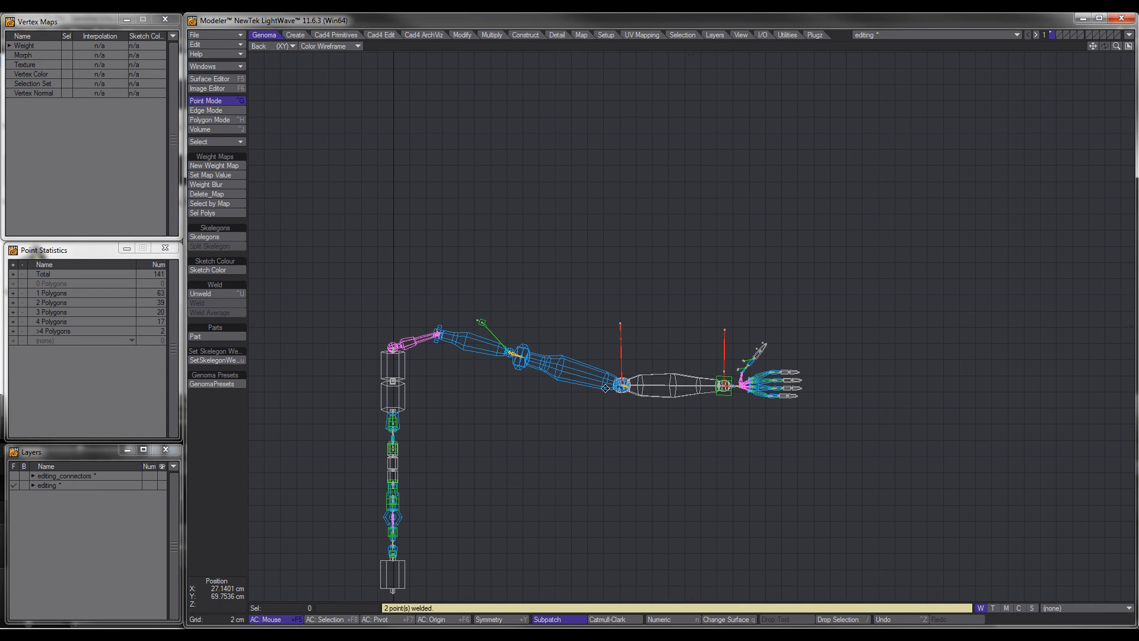
left_click_drag(605, 388, 643, 311, "alt+shift")
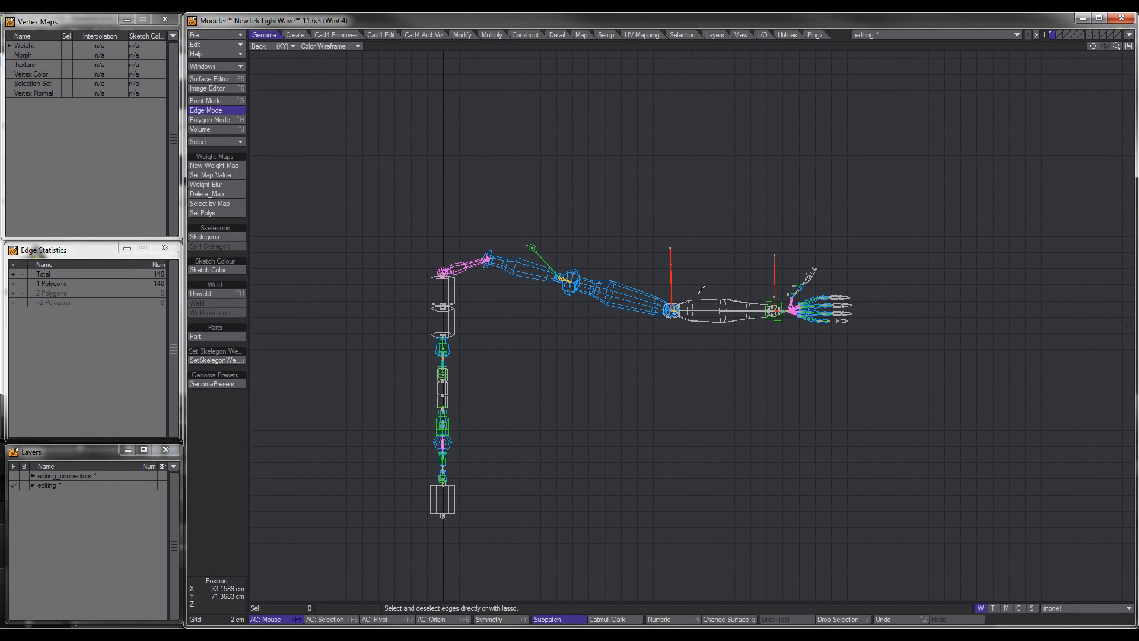
key("ctrl+h")
left_click_drag(614, 291, 708, 280, "ctrl+alt")
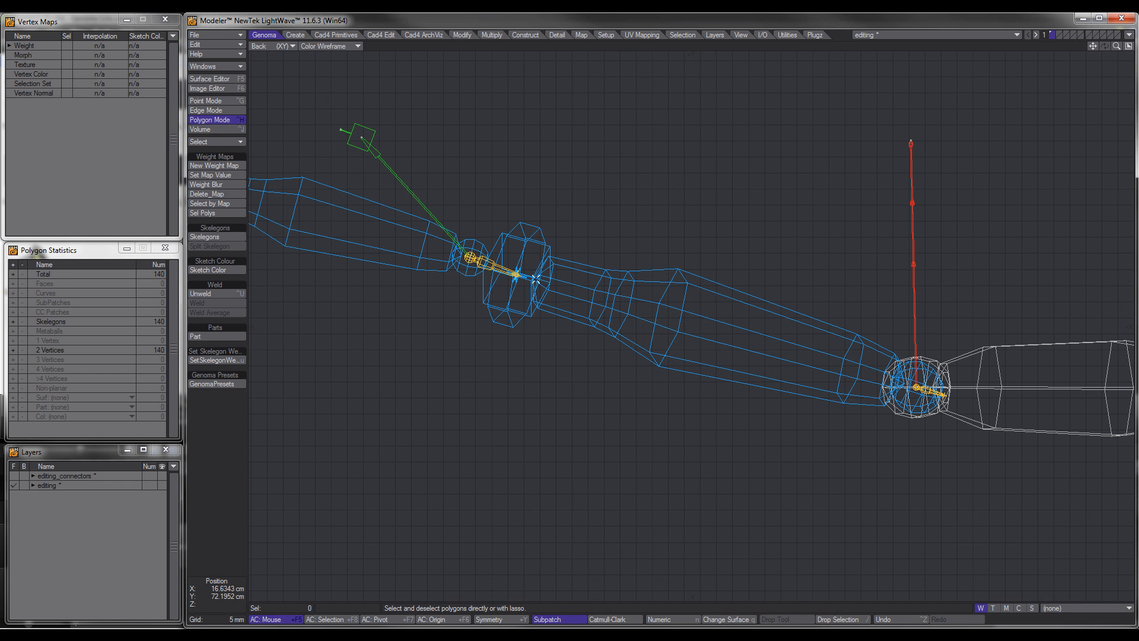
left_click(927, 390)
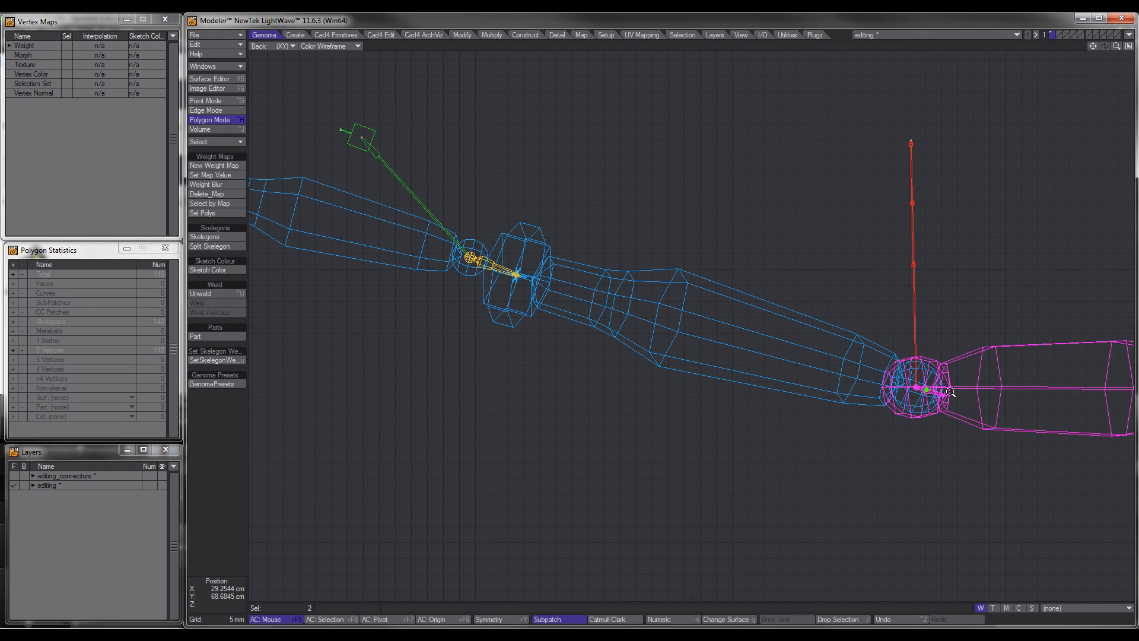
left_click_drag(955, 390, 974, 465, "ctrl+alt")
left_click_drag(984, 413, 766, 377, "ctrl+alt")
key("Delete")
left_click(223, 429)
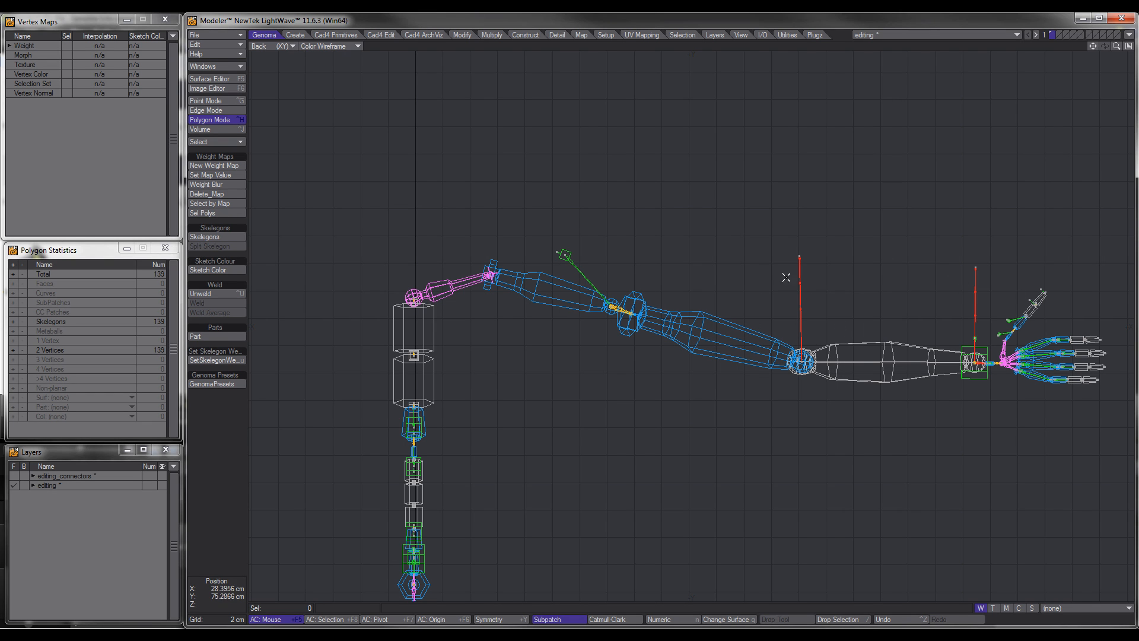
Delete the upper arm, elbow control, forearm and wrist control skelegons between the shoulder's yellow connector and the hand.
mouse_move(864, 343)
left_mouse_down("ctrl+alt")
mouse_move(554, 306)
mouse_move(548, 342)
mouse_move(510, 319)
left_mouse_up("ctrl+alt")
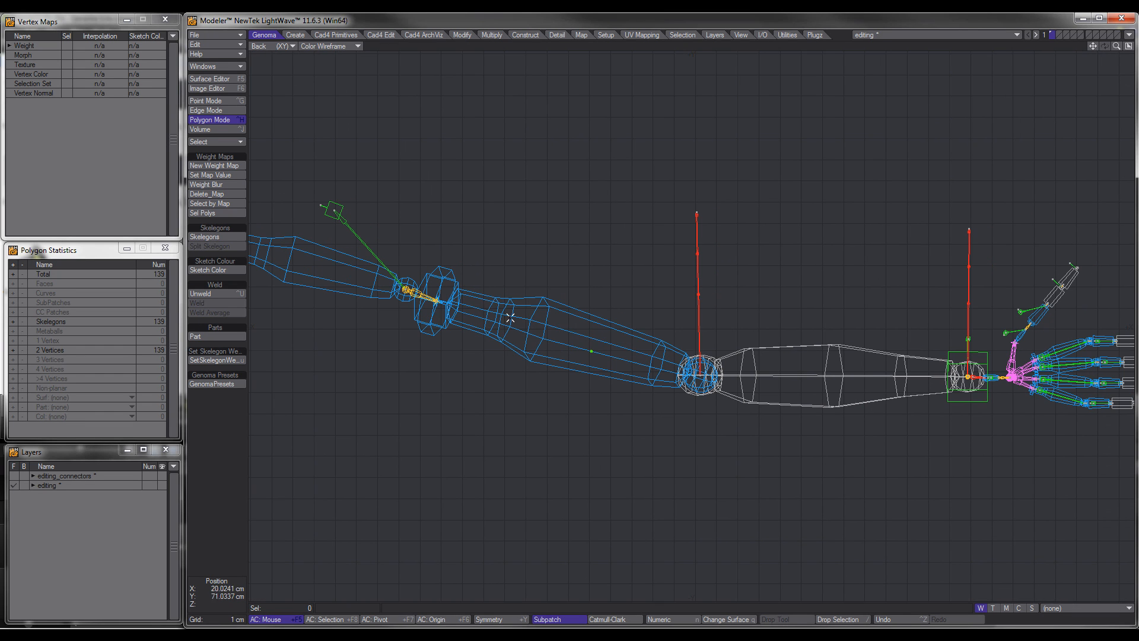
left_click(488, 284)
left_click(700, 367)
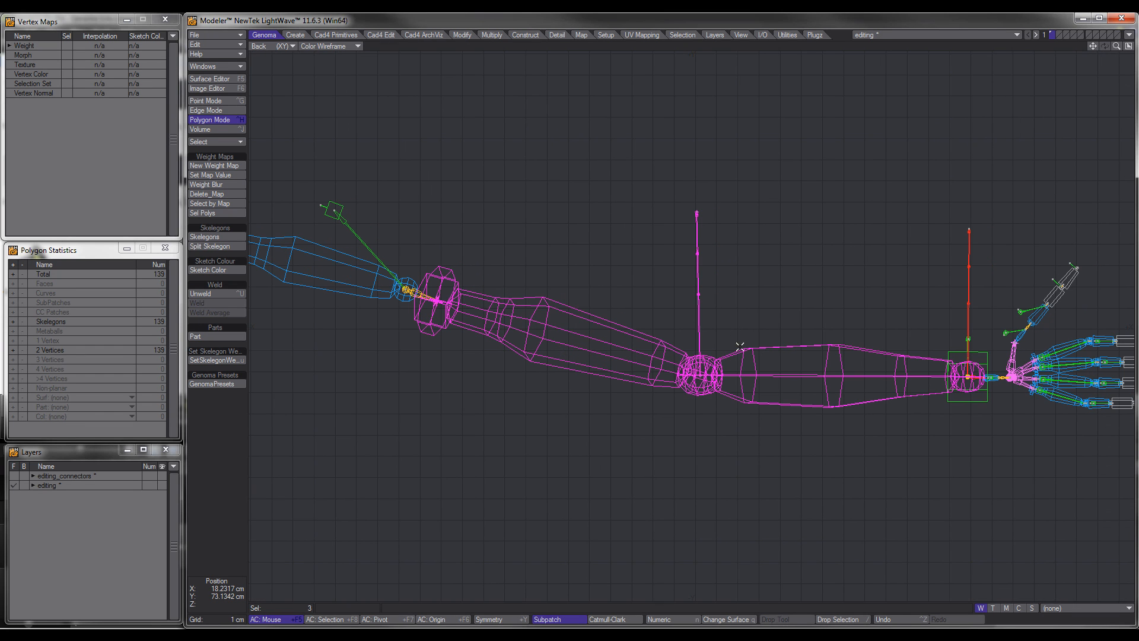
left_click(970, 326)
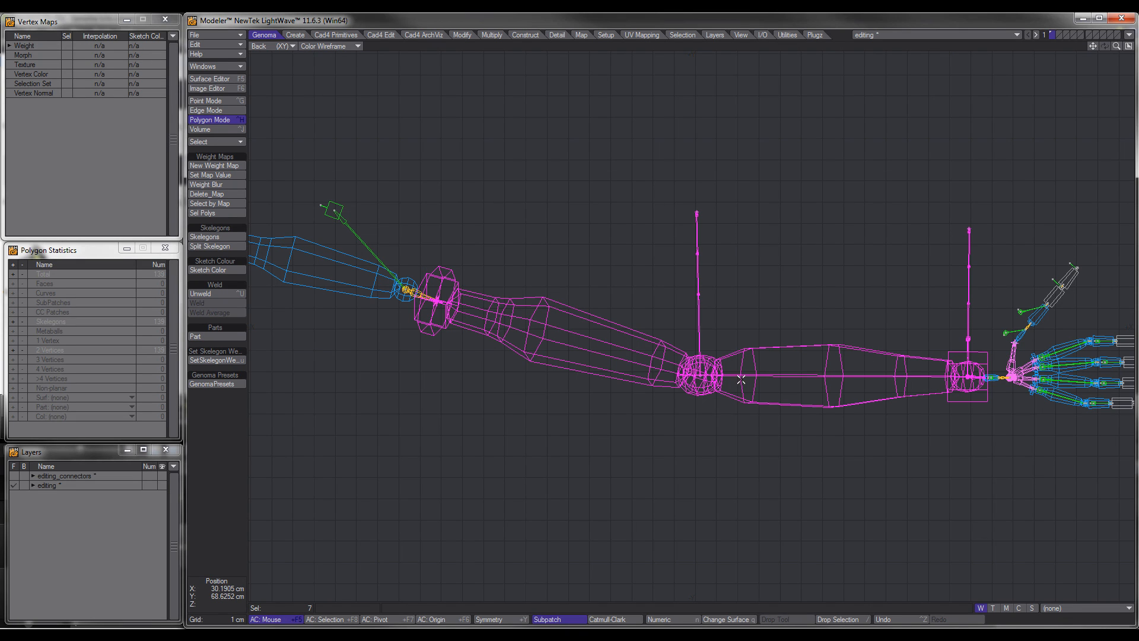
key("Delete")
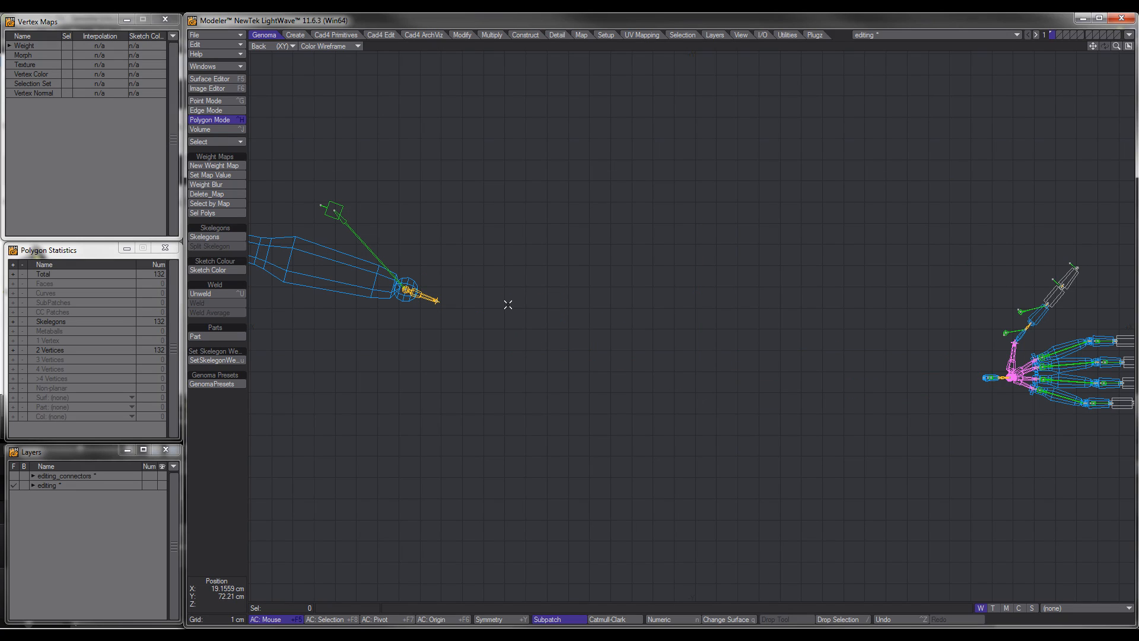
Examine the connector ends left at the hand and the shoulder where the arm was removed.
scroll(973, 381, "up", 6)
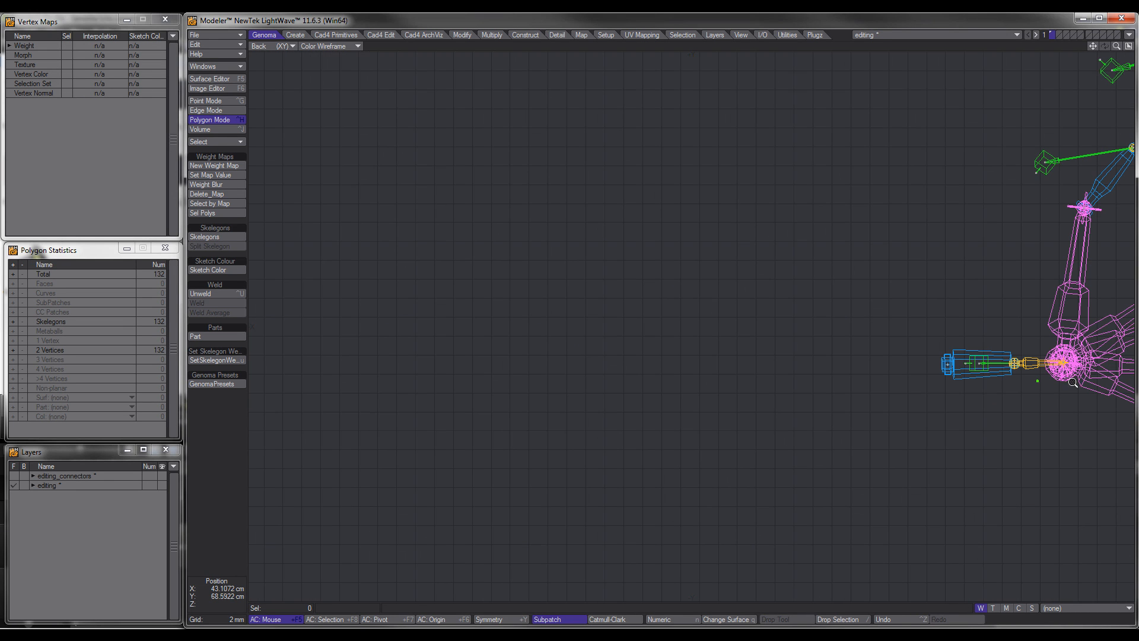
scroll(890, 364, "down", 2)
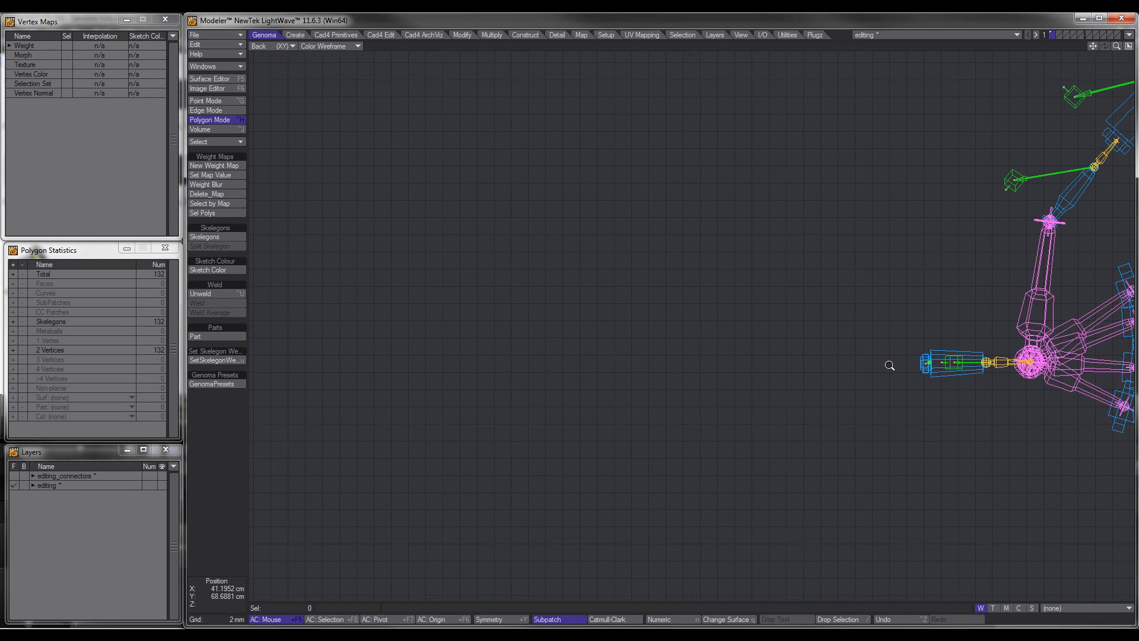
scroll(866, 370, "down", 1)
scroll(819, 377, "down", 2)
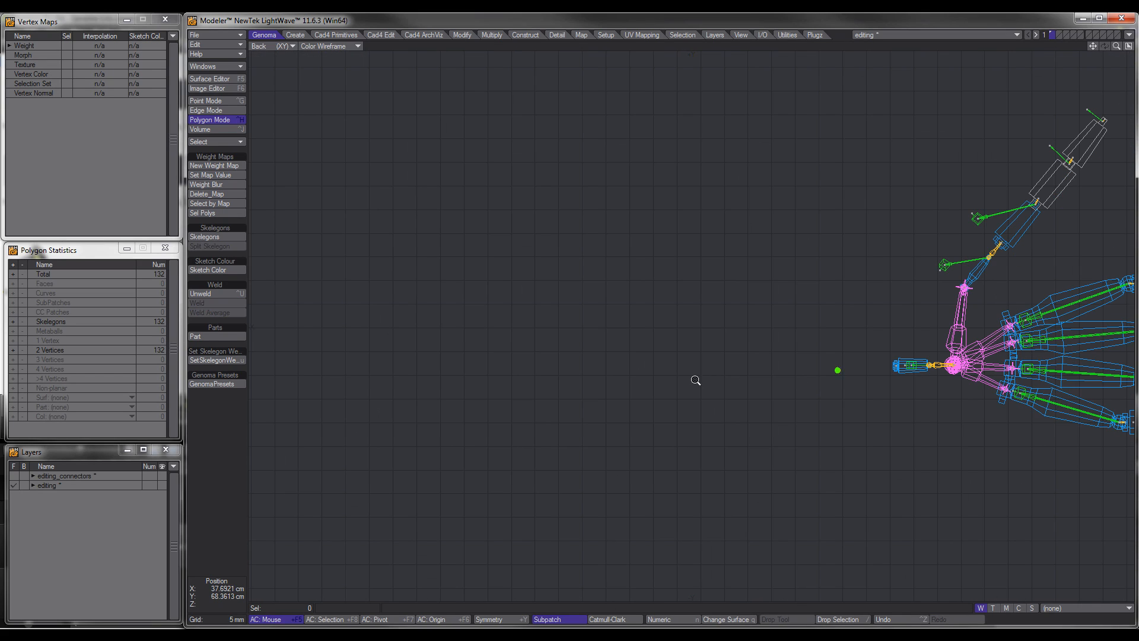
left_click_drag(701, 380, 727, 380, "alt")
left_click_drag(529, 354, 621, 394, "alt")
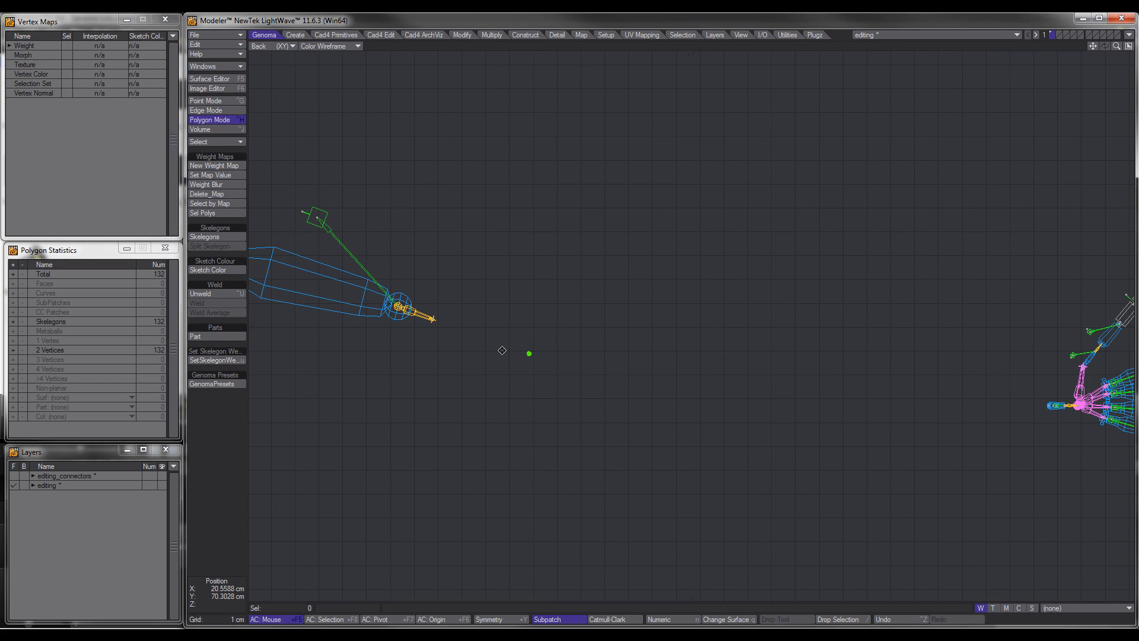
left_click_drag(435, 307, 595, 285, "ctrl+alt")
Load the arm_01 Genoma preset from the 05_Arms group of Rig Parts.
left_click(238, 385)
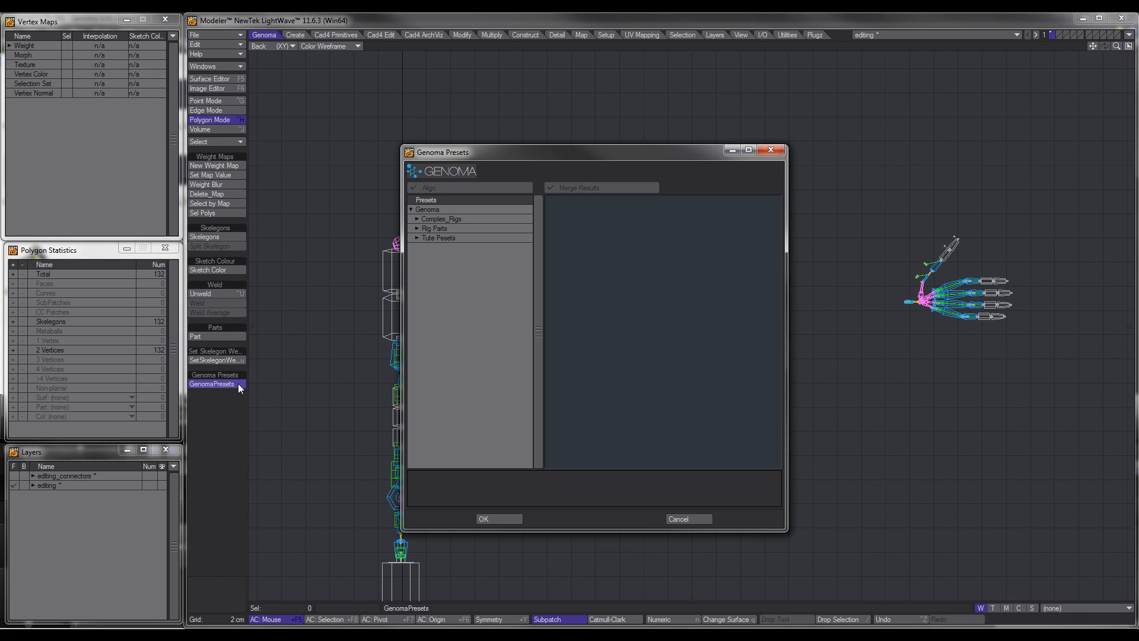
left_click(686, 519)
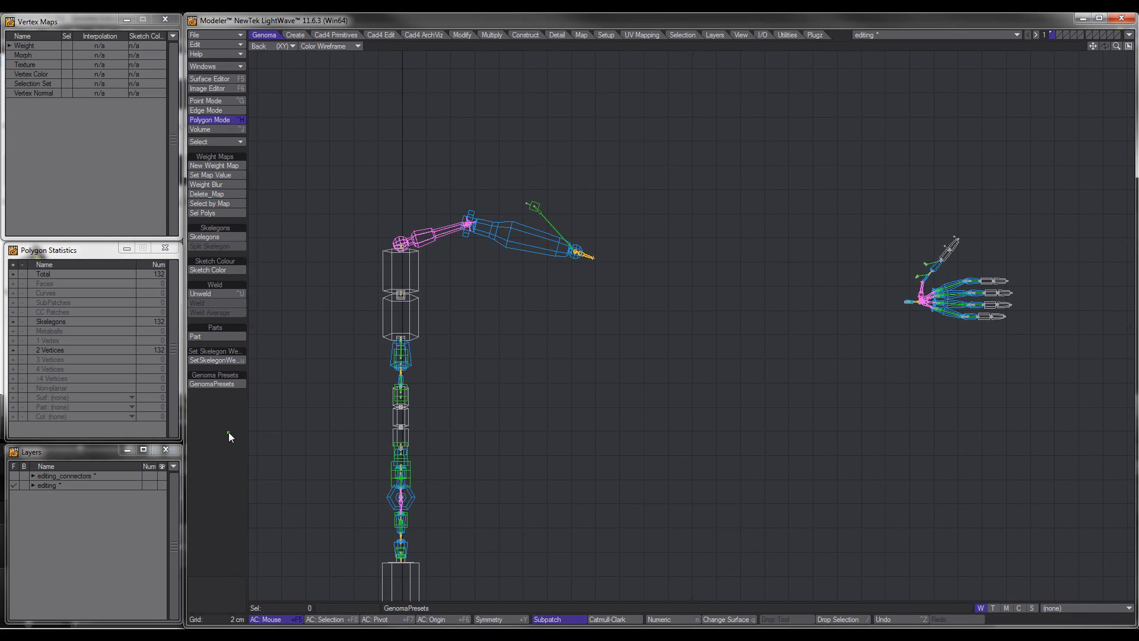
left_click(218, 383)
left_click(417, 228)
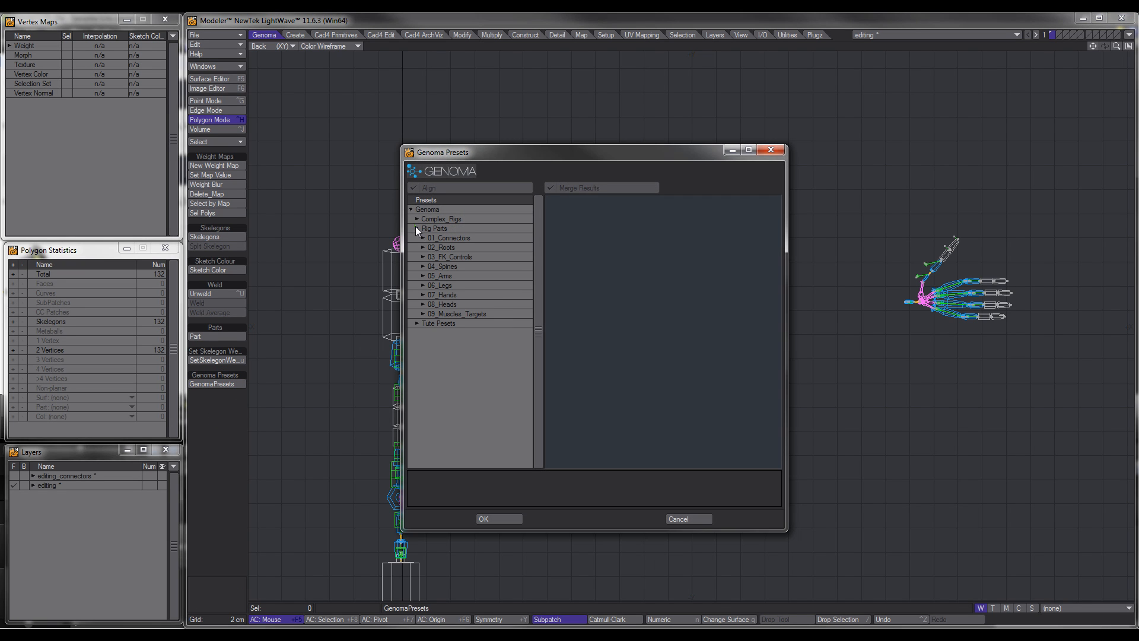
left_click(421, 275)
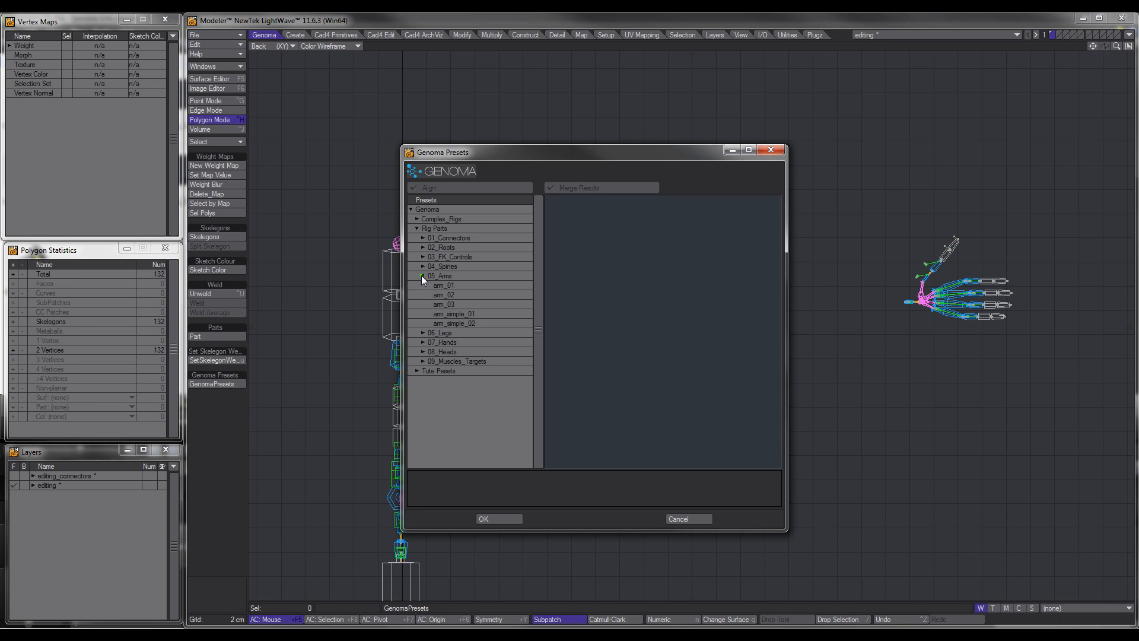
left_click(439, 286)
left_click(498, 517)
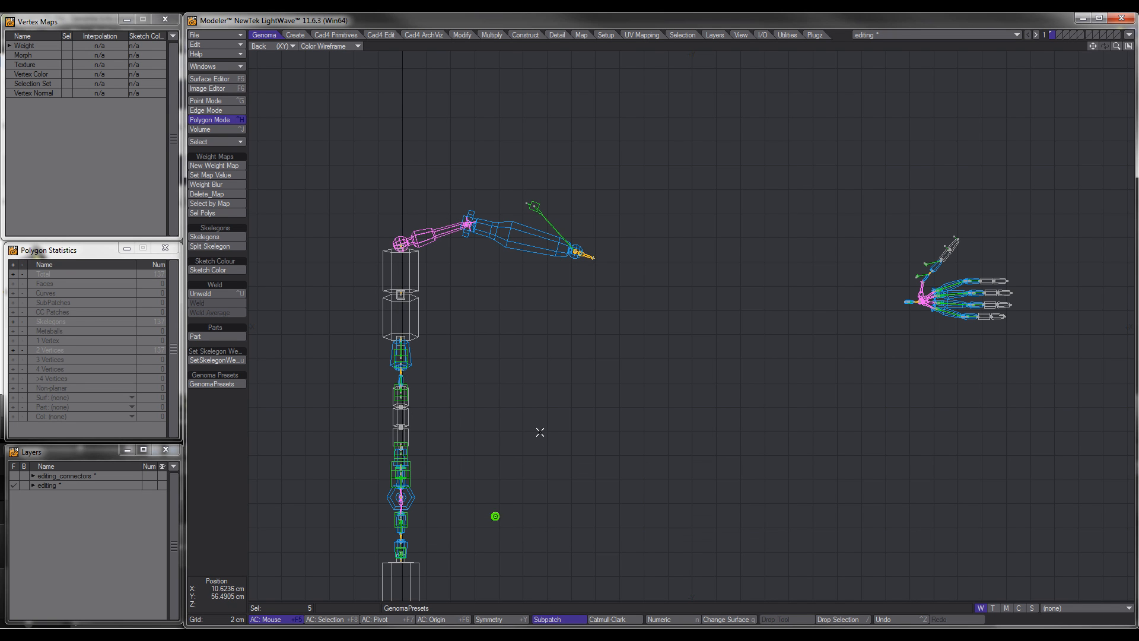
Rotate the loaded arm in quarter turns so it extends horizontally sideways with its elbow bent backward.
scroll(562, 438, "down", 3)
left_click_drag(572, 470, 542, 346, "alt")
left_click_drag(520, 452, 582, 355, "alt")
scroll(552, 412, "down", 1)
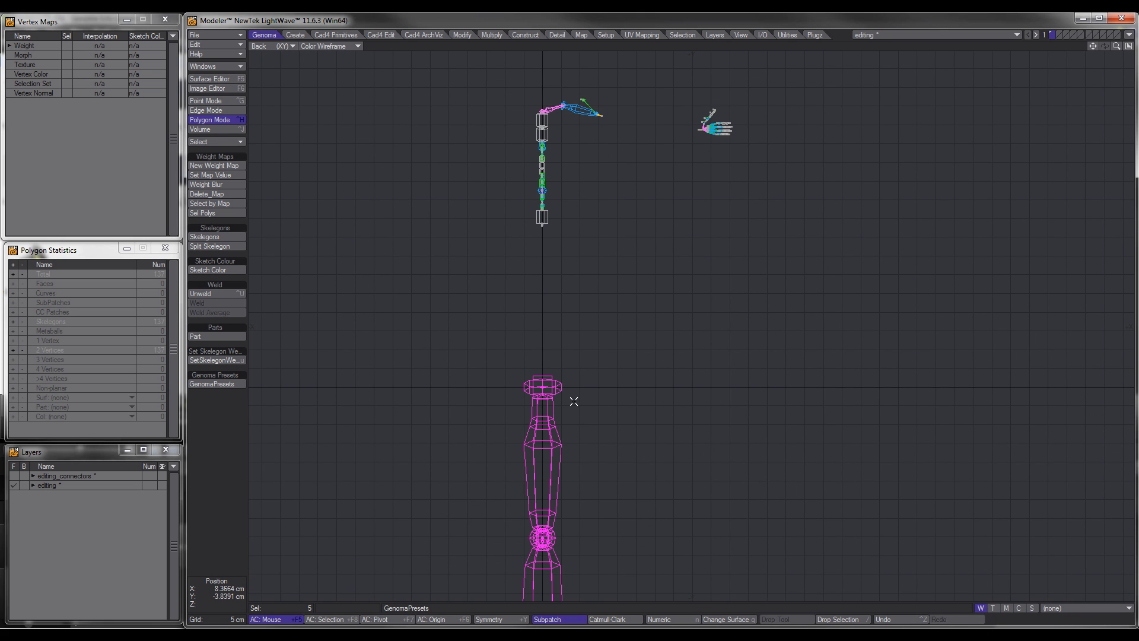
key("KP_0")
left_click_drag(546, 422, 467, 444, "ctrl+alt")
left_click_drag(566, 244, 485, 227, "ctrl+alt")
left_click_drag(894, 461, 819, 453, "ctrl+alt")
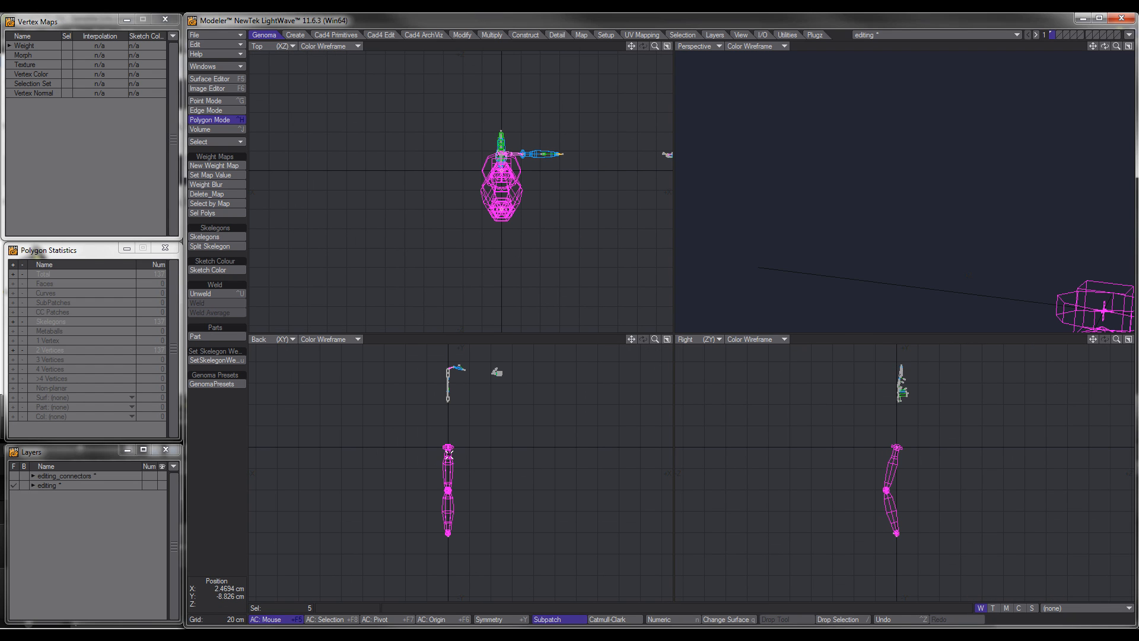
key("r")
key("r")
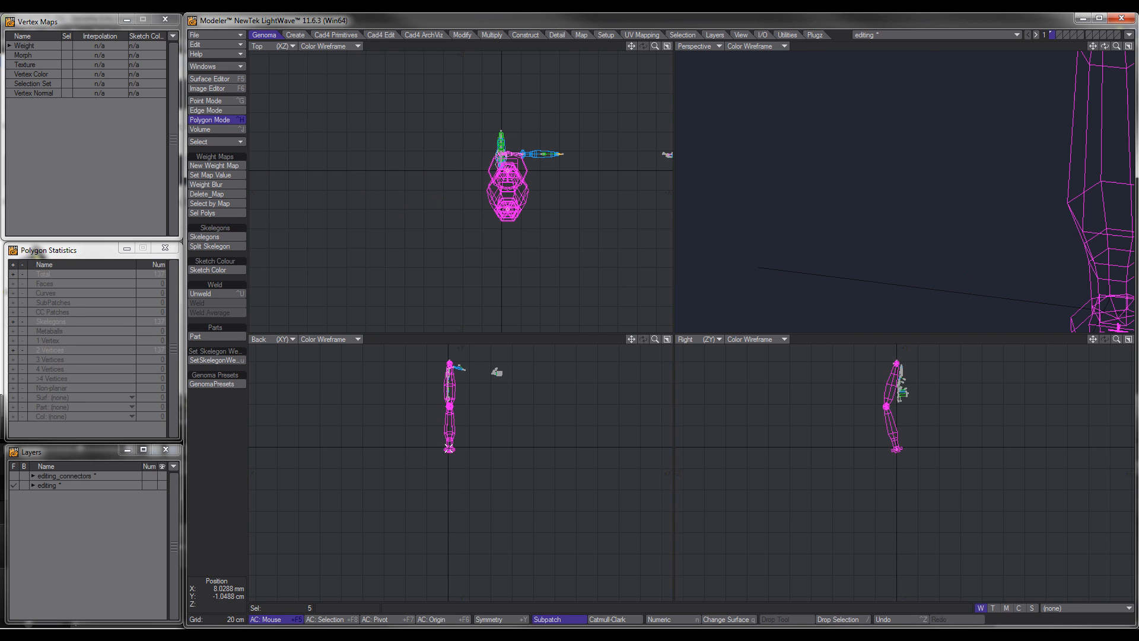
key("r")
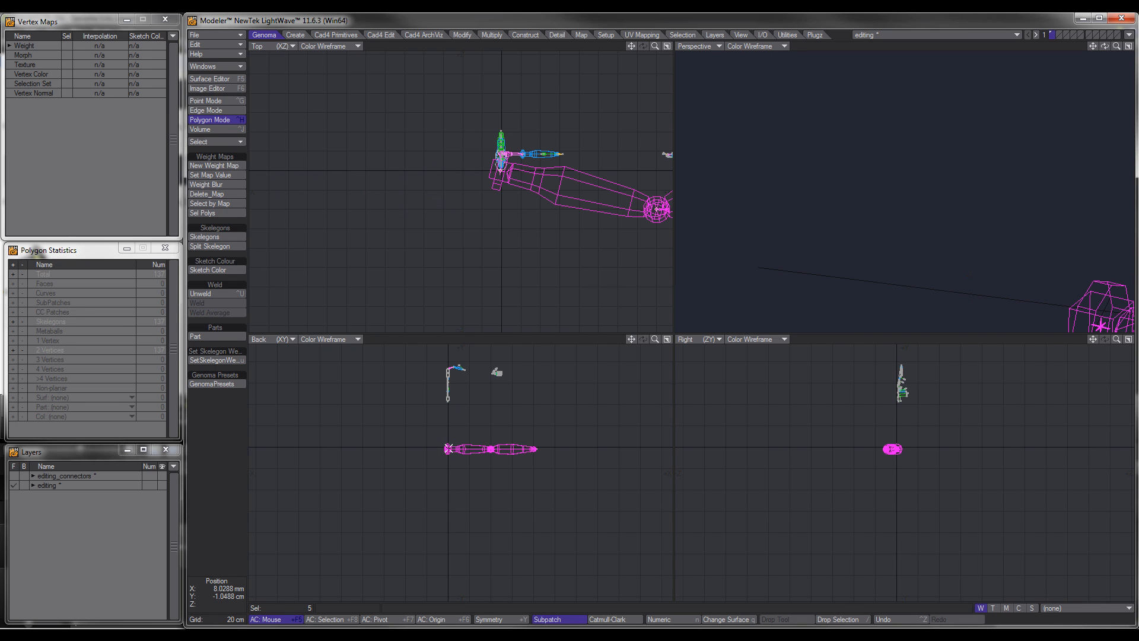
key("r")
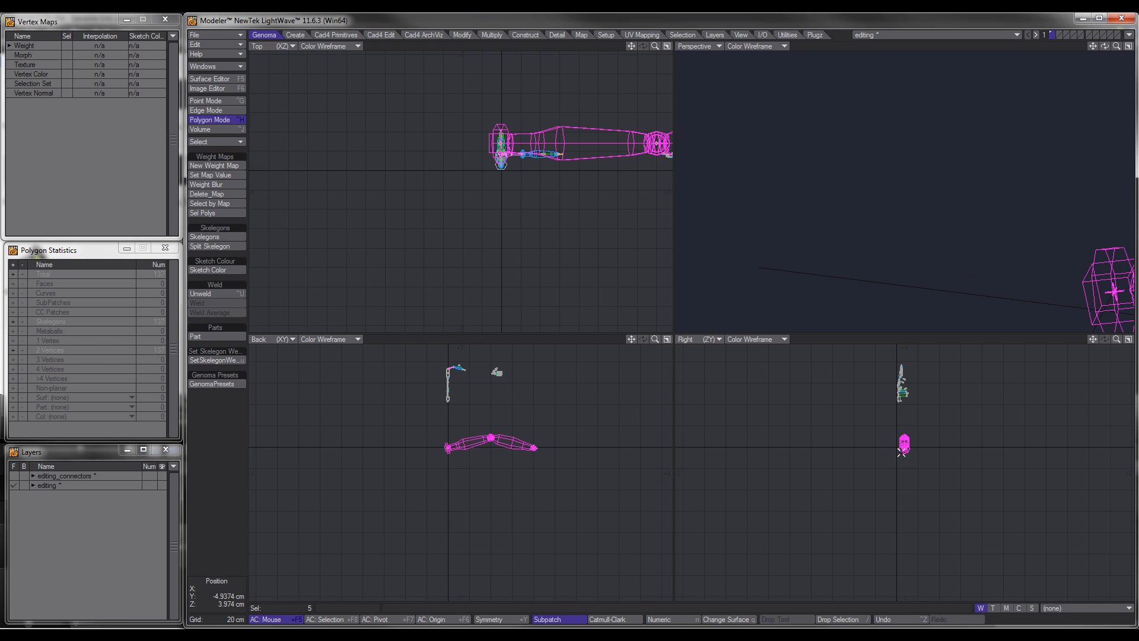
key("r")
left_click_drag(549, 239, 400, 212, "ctrl+alt")
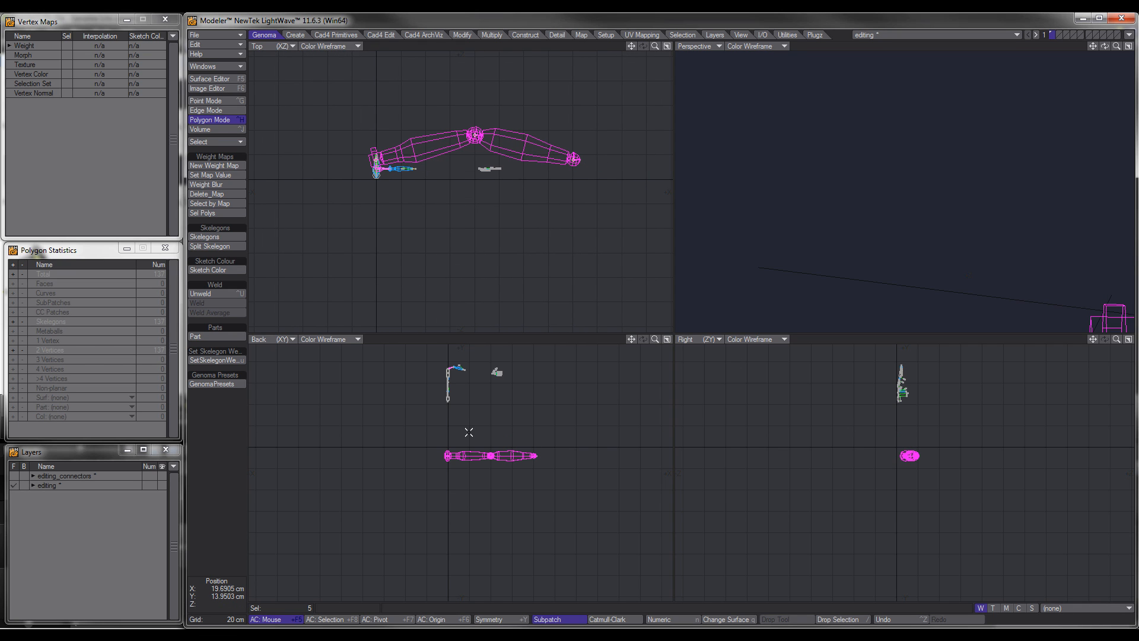
Move the loaded arm up and sideways so it sits just above the shoulder end of the rig.
key("t")
left_click_drag(462, 448, 475, 514)
left_click_drag(524, 221, 494, 259, "alt")
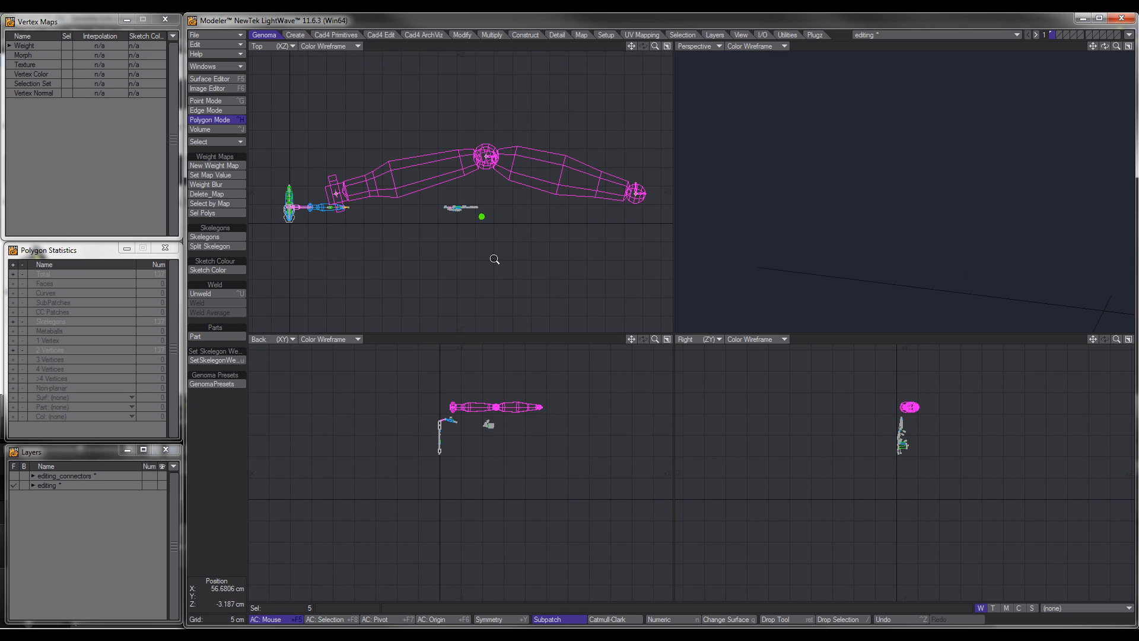
left_click_drag(459, 409, 525, 422, "ctrl+alt")
left_click_drag(443, 440, 423, 464, "alt")
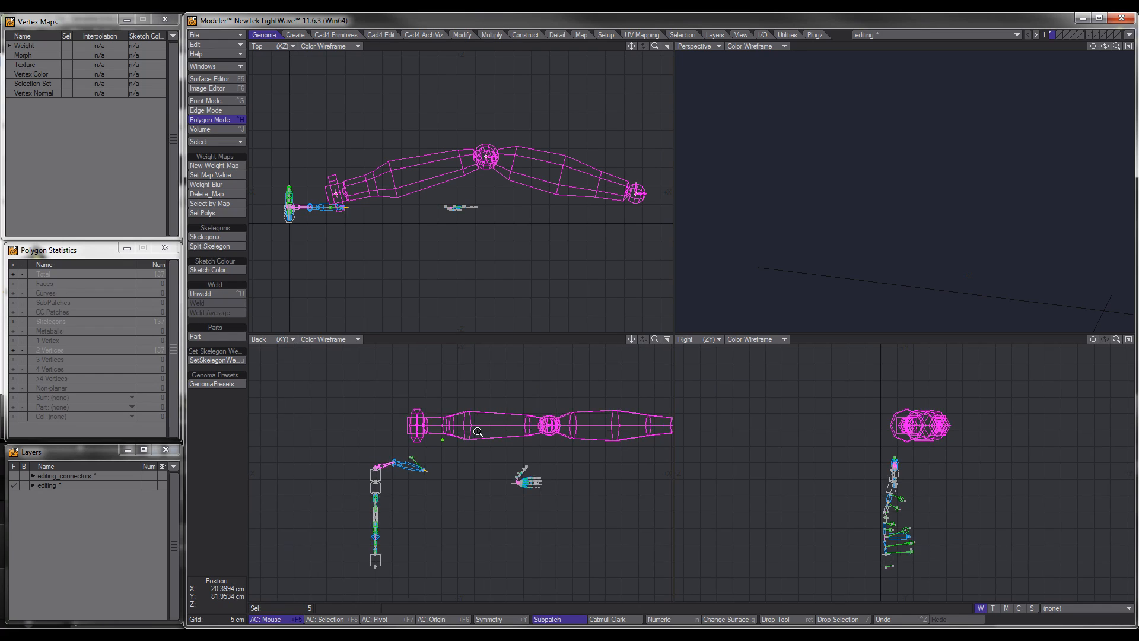
left_click_drag(477, 432, 522, 423, "ctrl+alt")
left_click_drag(527, 422, 481, 430, "alt")
key("KP_0")
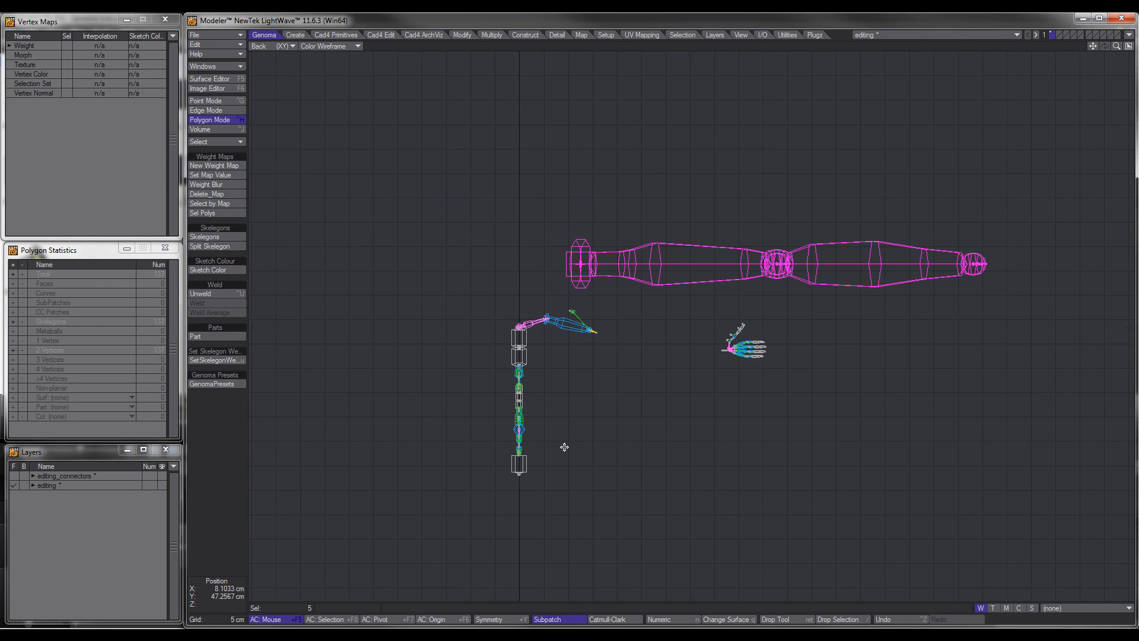
left_click_drag(565, 447, 676, 364, "ctrl+alt")
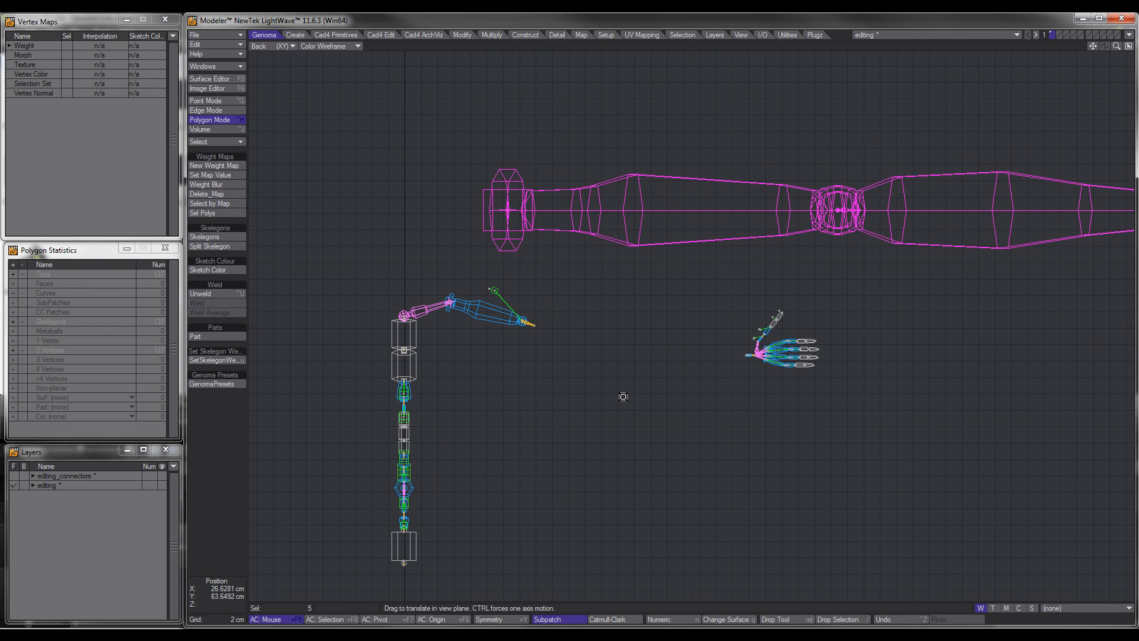
Scale the loaded arm down and move it into the gap between the rig's shoulder end and the hand.
key("shift+h")
left_click_drag(509, 210, 591, 234)
key("t")
scroll(549, 196, "up", 4)
scroll(572, 312, "up", 1)
key("t")
Rotate the arm by -10° so it slopes down toward the hand, and shrink it slightly about its shoulder end.
key("y")
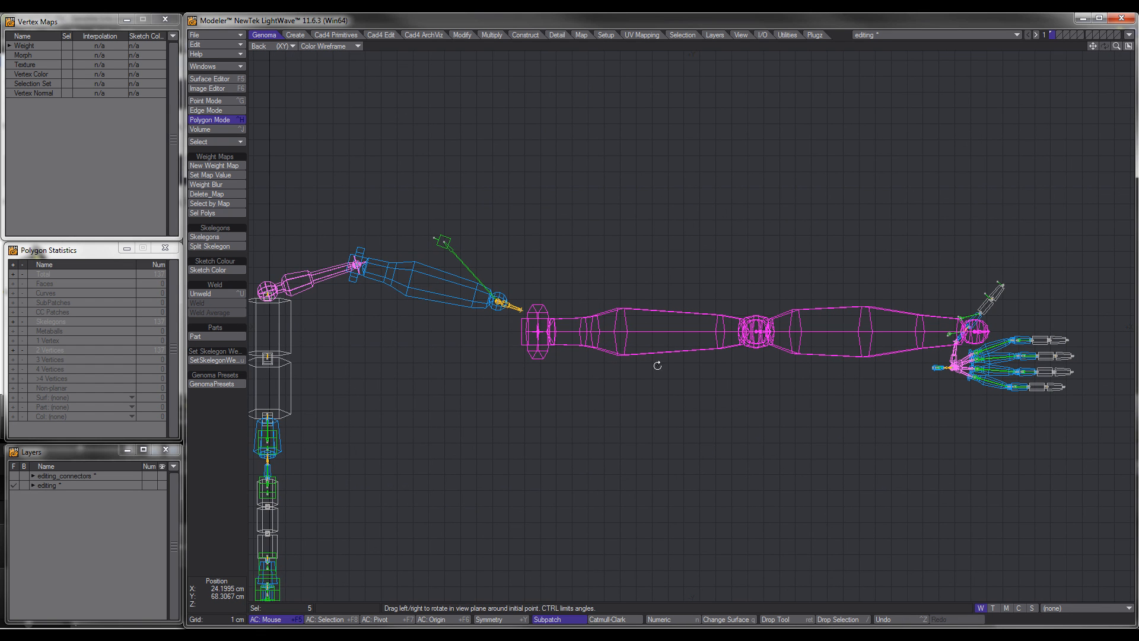
left_click_drag(658, 363, 682, 363)
key("ctrl+z")
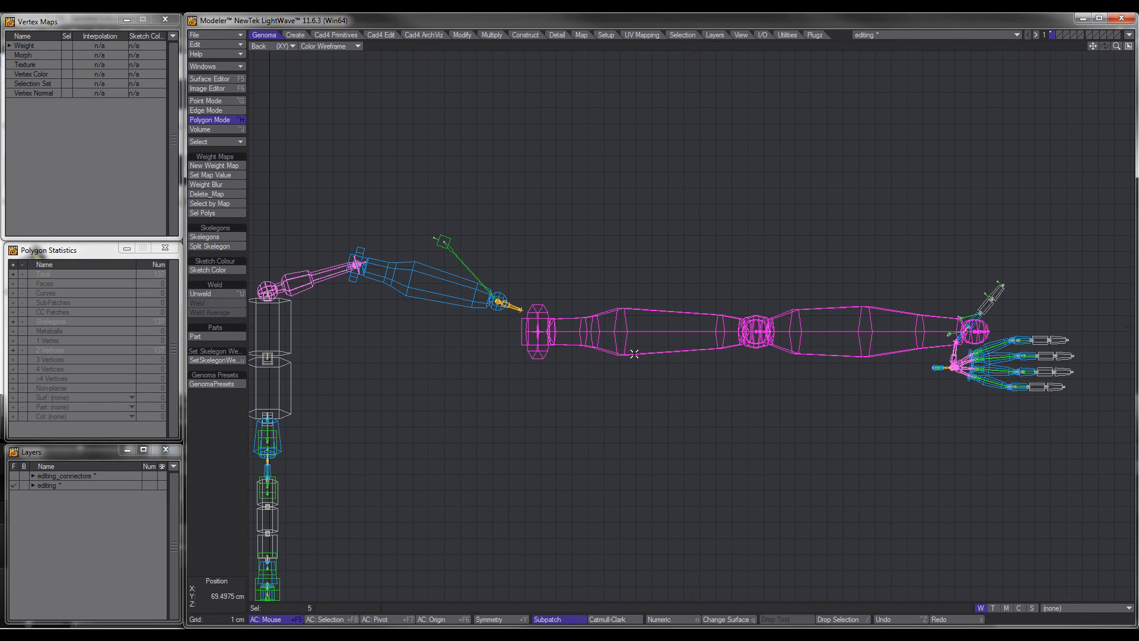
left_click_drag(671, 338, 687, 339)
left_click_drag(662, 334, 665, 334)
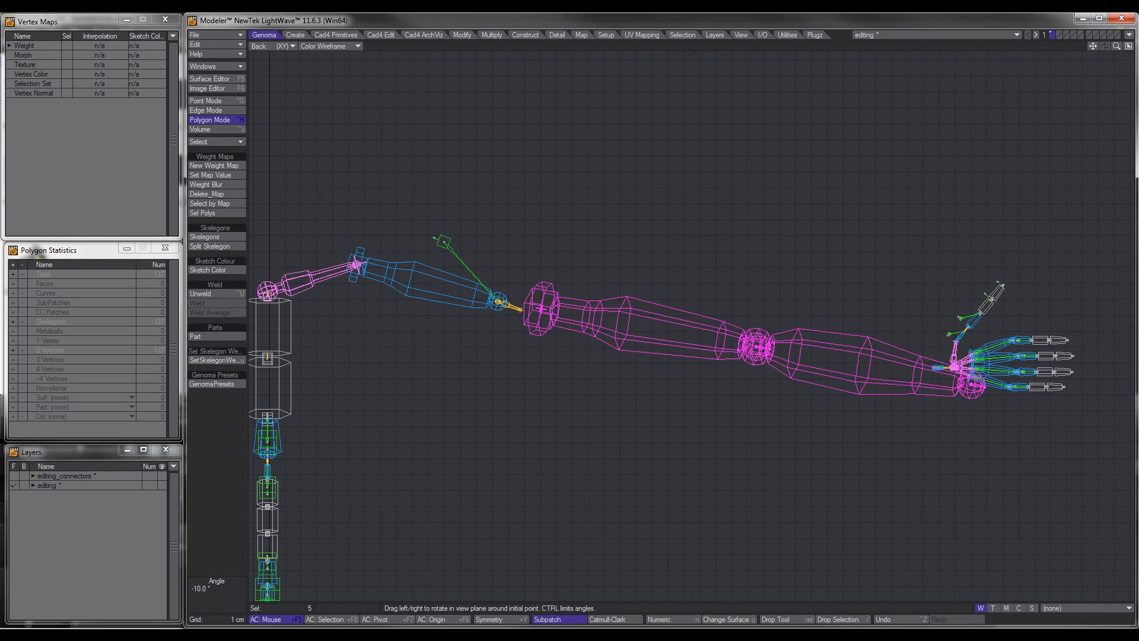
key("shift+h")
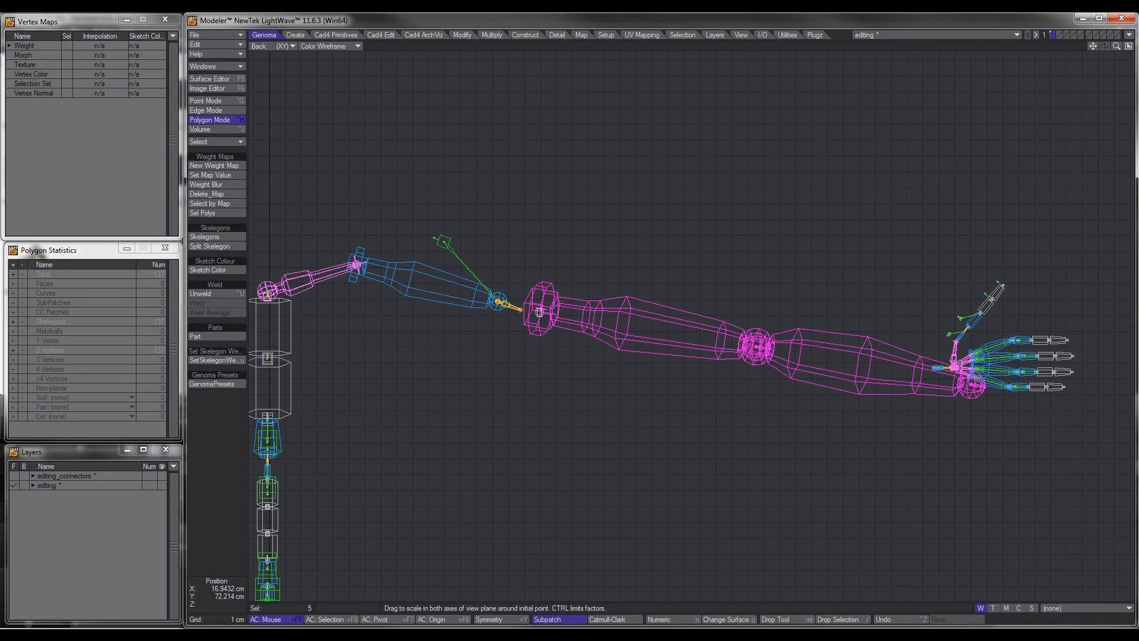
mouse_move(539, 312)
left_mouse_down()
mouse_move(474, 309)
mouse_move(542, 307)
left_mouse_up()
Weld the end point of the shoulder connector to the start point of the new upper arm.
key("space")
left_click(232, 478)
key("space")
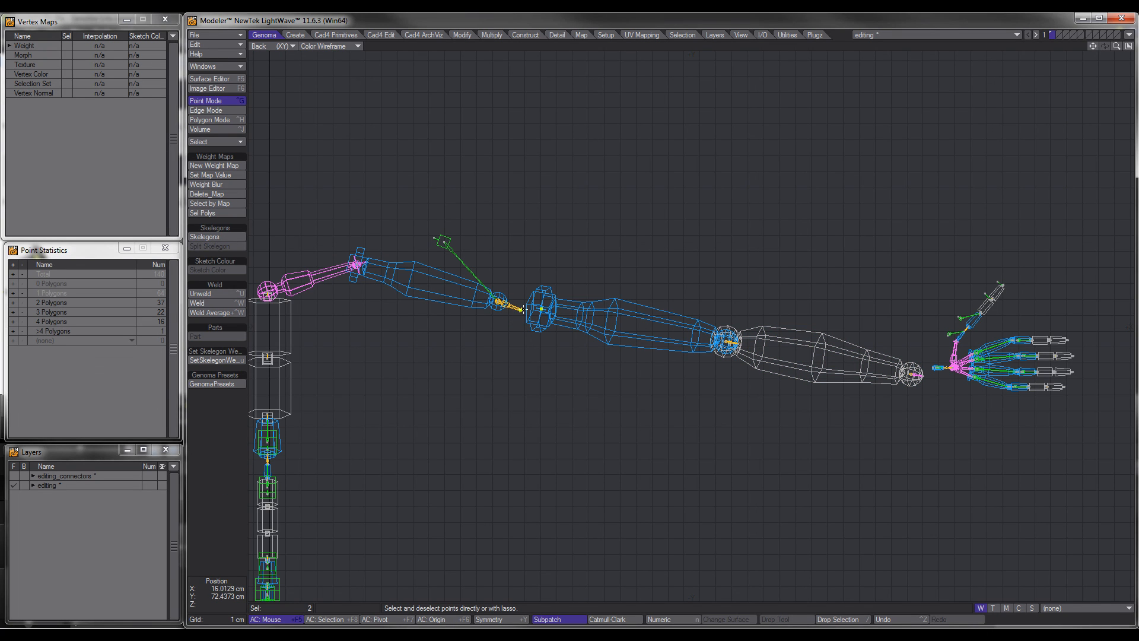
key("ctrl+w")
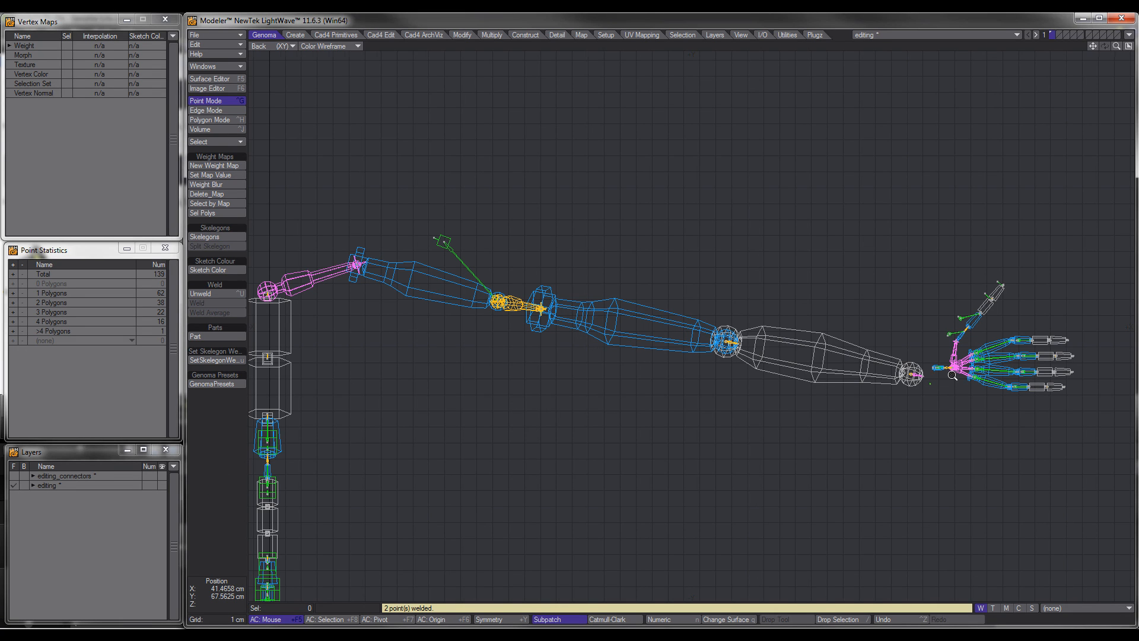
Weld the end point of the forearm's wrist connector to the base point of the hand.
scroll(952, 375, "up", 3)
left_click(917, 367)
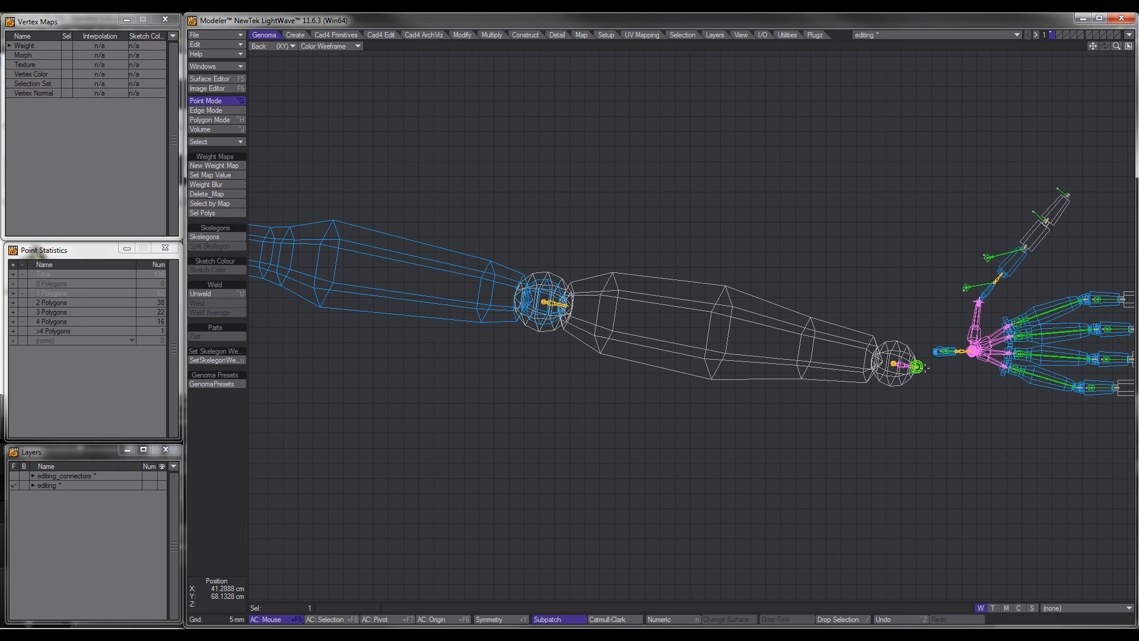
scroll(952, 364, "up", 4)
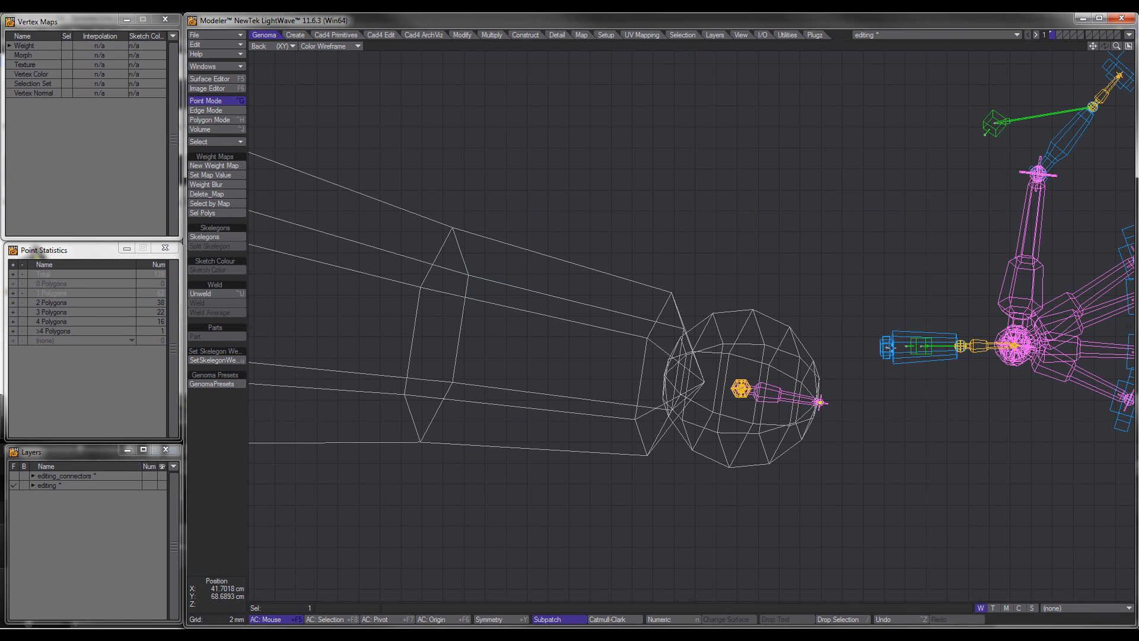
left_click(886, 347)
scroll(915, 353, "down", 3)
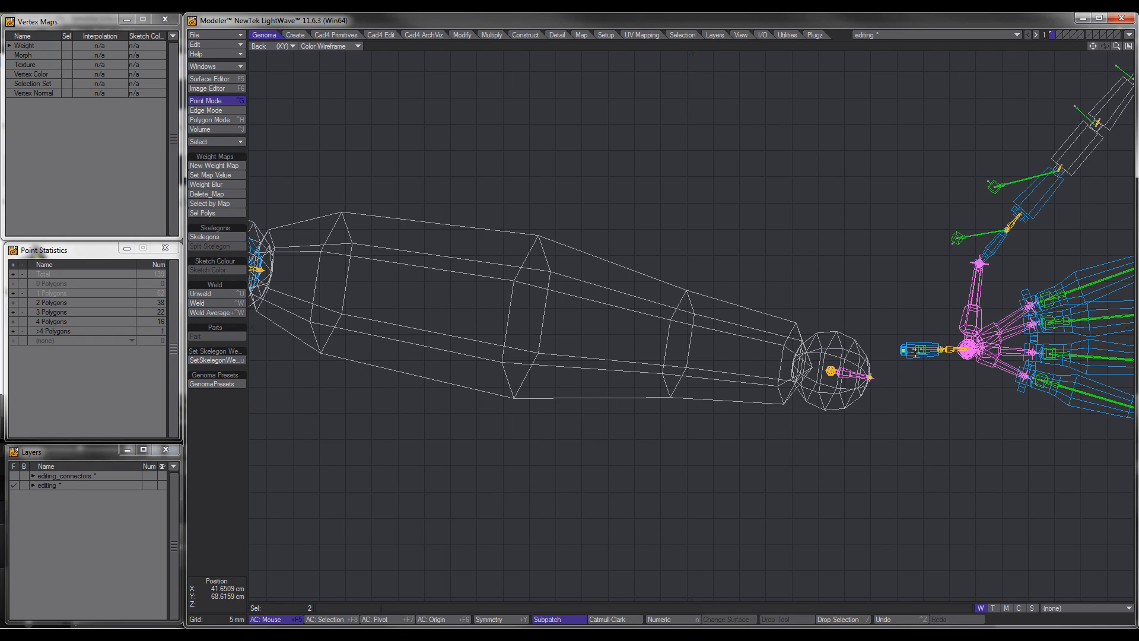
key("ctrl+w")
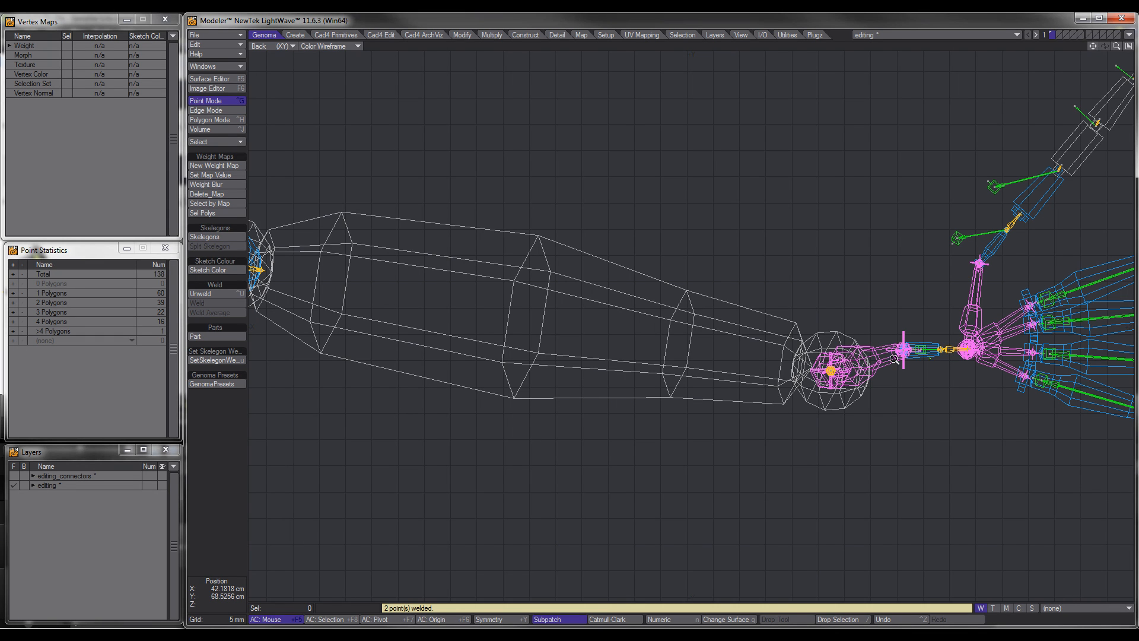
Examine from above how the welded arm lies between the shoulder and the hand.
key("a")
key("0")
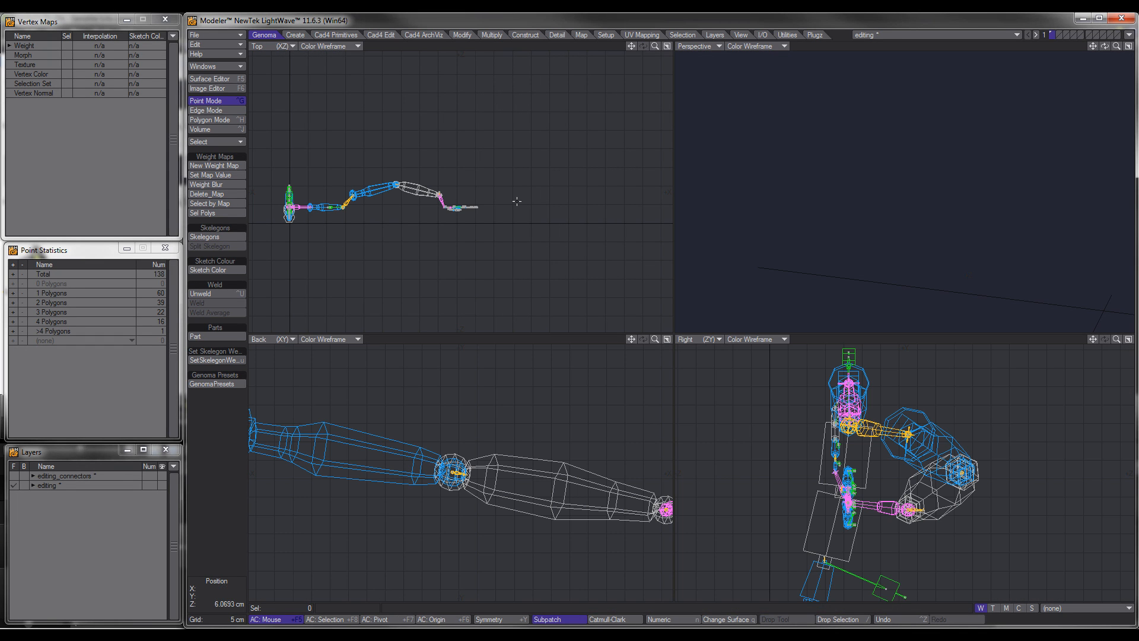
scroll(457, 218, "up", 5)
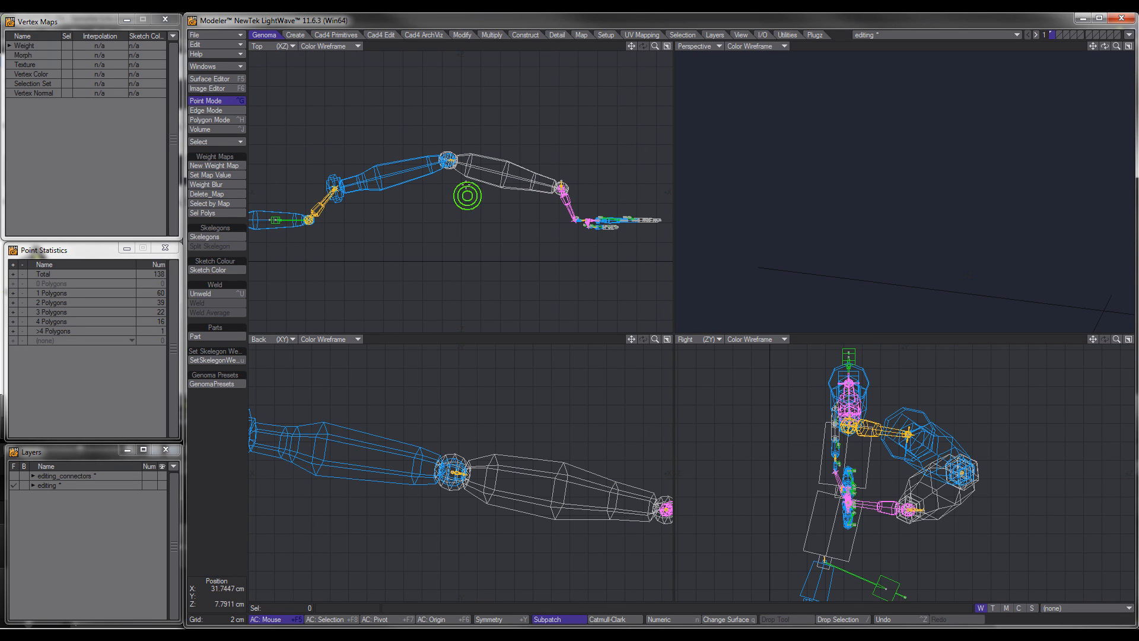
key("space")
key("space")
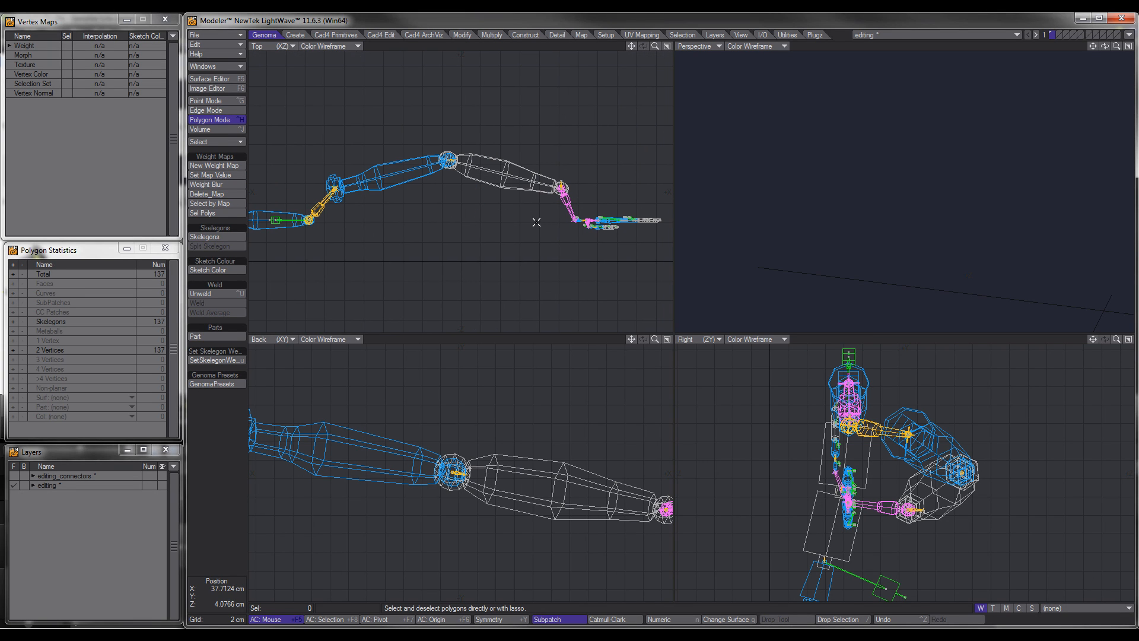
key("0")
scroll(722, 356, "up", 3)
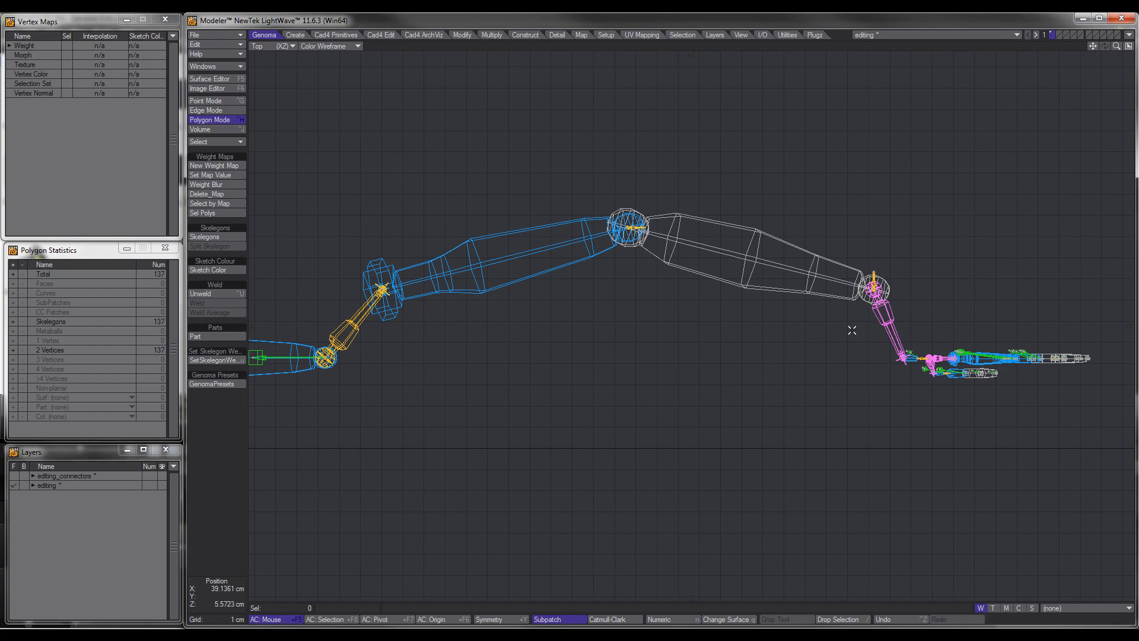
mouse_move(853, 330)
right_mouse_down()
mouse_move(533, 131)
mouse_move(320, 195)
right_mouse_up()
right_click_drag(337, 328, 606, 344)
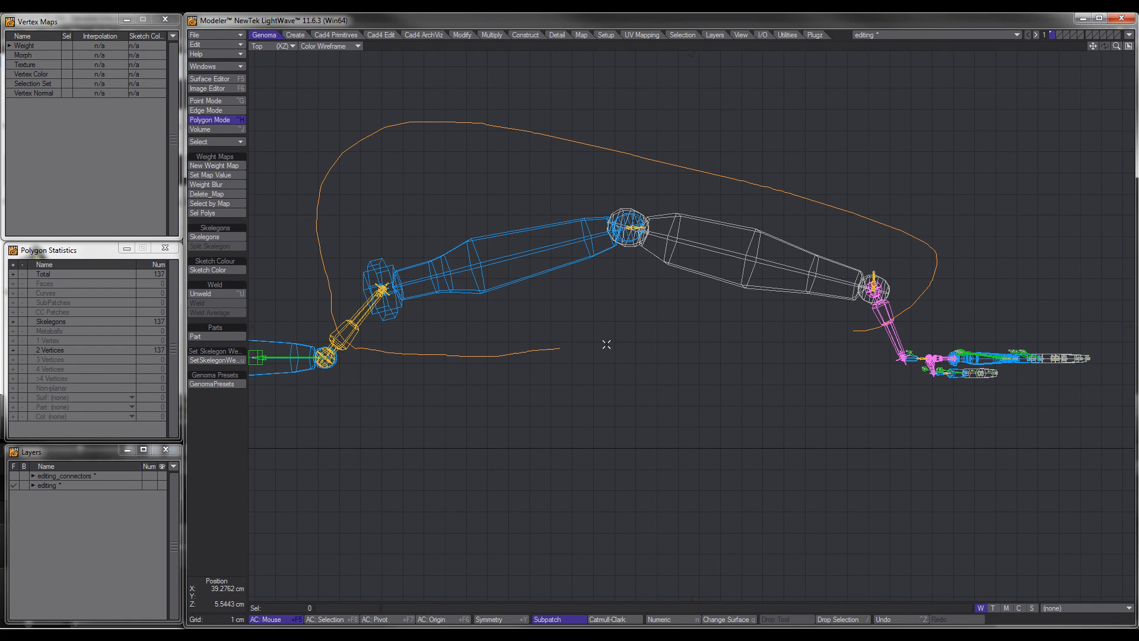
right_click_drag(839, 329, 497, 181)
left_click(253, 410)
key("ctrl+g")
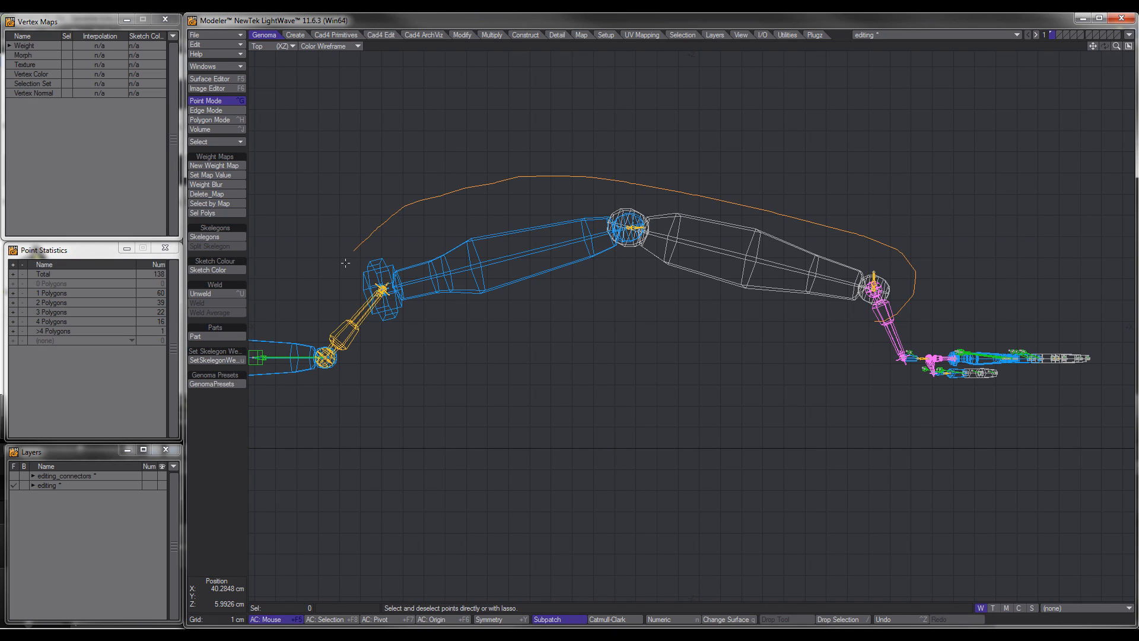
right_click_drag(345, 263, 624, 359)
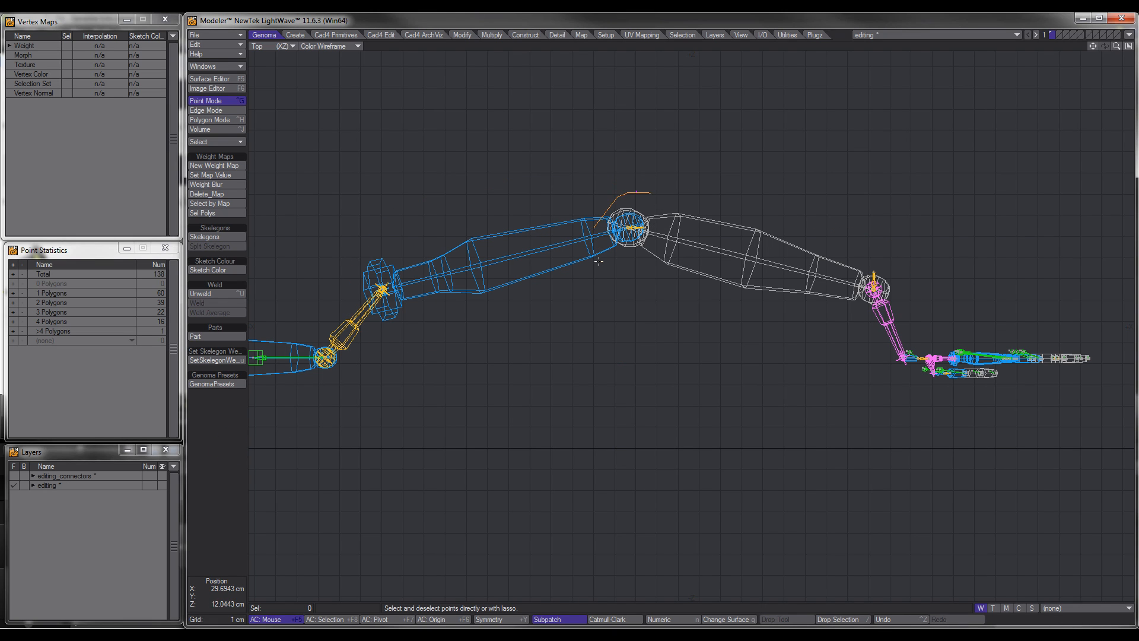
Move the arm's elbow points slightly closer to the shoulder-hand line in the Top view.
right_click_drag(599, 261, 646, 204)
key("t")
mouse_move(648, 247)
left_mouse_down()
mouse_move(694, 262)
mouse_move(641, 265)
mouse_move(656, 239)
left_mouse_up()
key("space")
mouse_move(590, 242)
right_mouse_down()
mouse_move(660, 255)
mouse_move(617, 240)
mouse_move(594, 246)
right_mouse_up()
key("t")
mouse_move(637, 220)
left_mouse_down()
mouse_move(627, 274)
mouse_move(630, 246)
left_mouse_up()
key("space")
right_click_drag(613, 215, 653, 261)
Move the wrist points of the forearm level with the hand in the Top view so the wrist connector runs straight.
right_click_drag(897, 263, 900, 285)
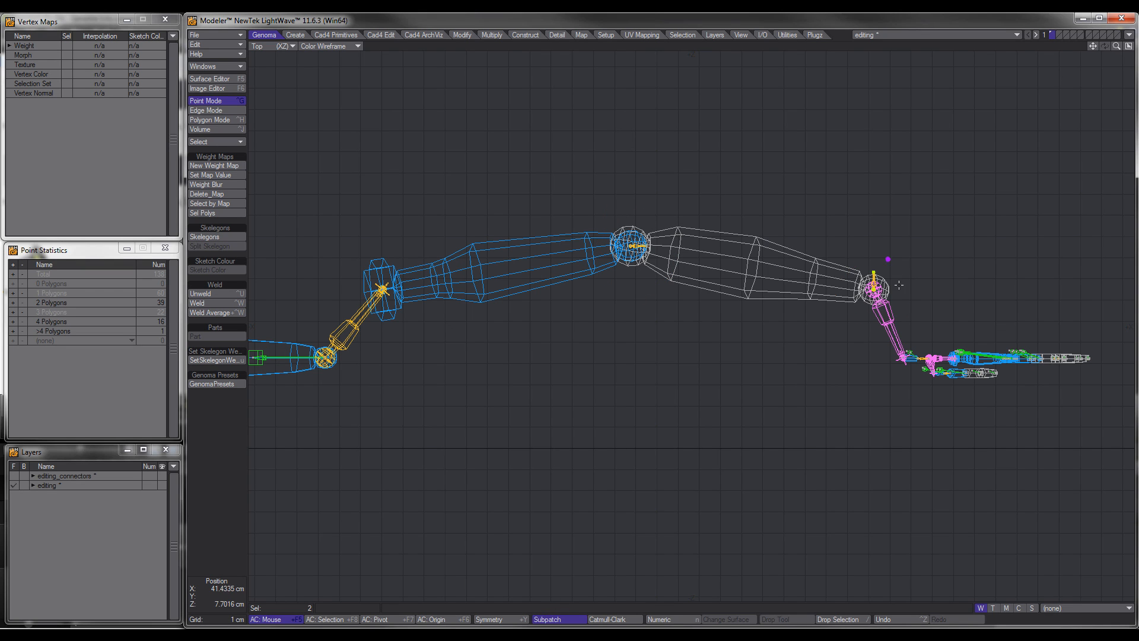
key("t")
mouse_move(876, 290)
left_mouse_down()
mouse_move(849, 330)
mouse_move(857, 356)
left_mouse_up()
key("space")
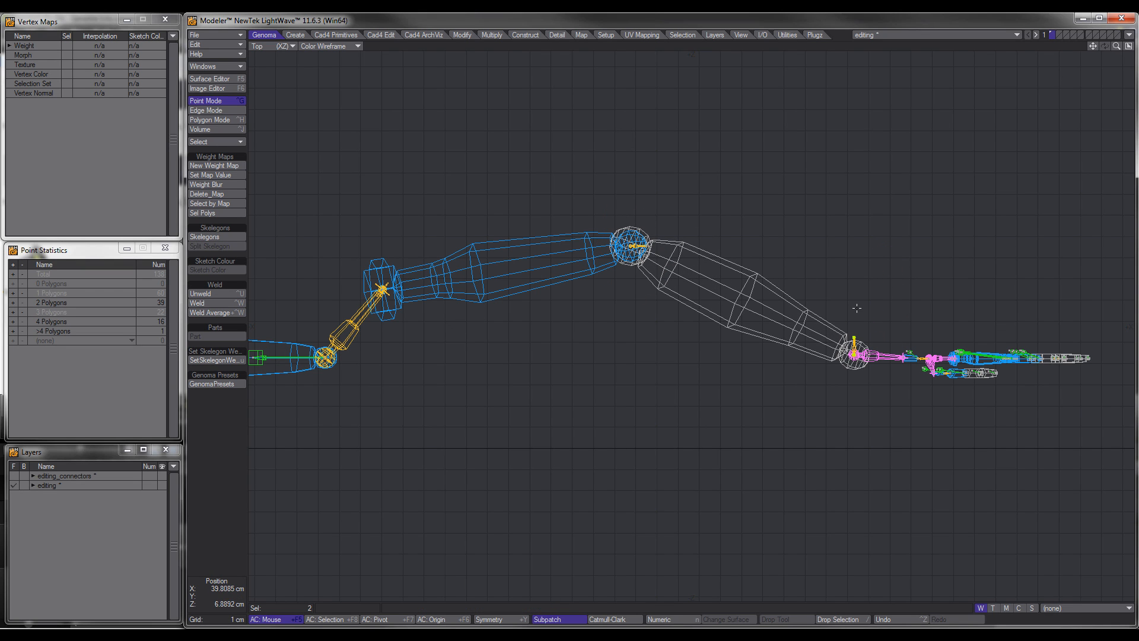
right_click_drag(839, 310, 862, 323)
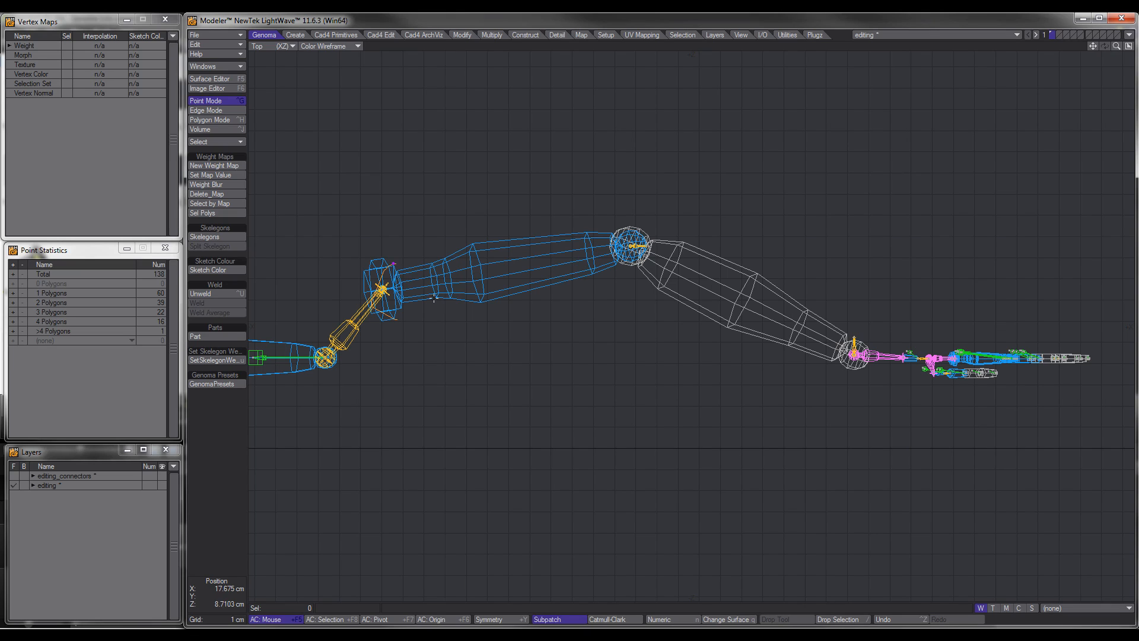
Move the upper arm's shoulder-end point nearly level with the shoulder in the Top view.
right_click_drag(433, 298, 409, 269)
key("t")
left_click_drag(473, 310, 473, 363)
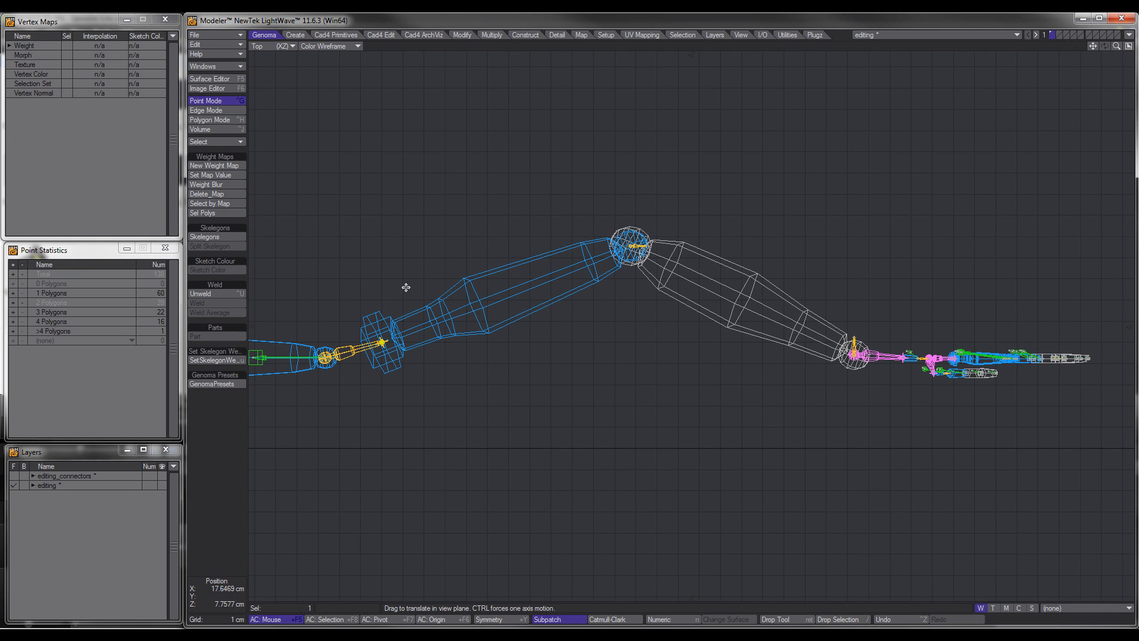
key("space")
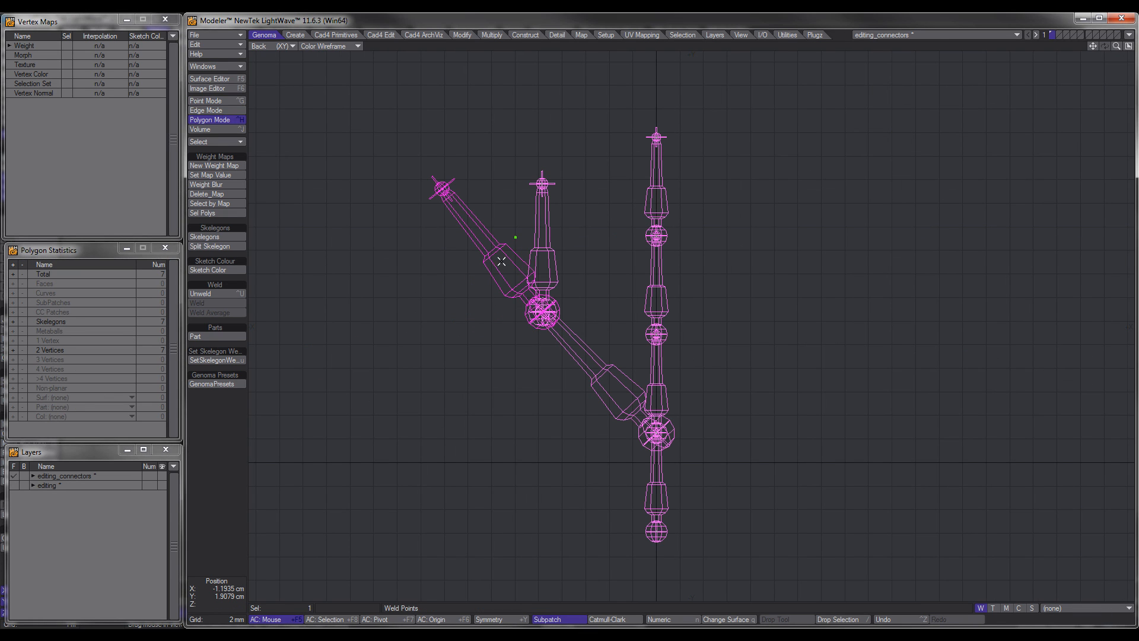
Mirror the three selected side-branch connectors across the X axis with the center at 0 m and Merge Points enabled.
left_click(545, 249)
left_click(621, 361)
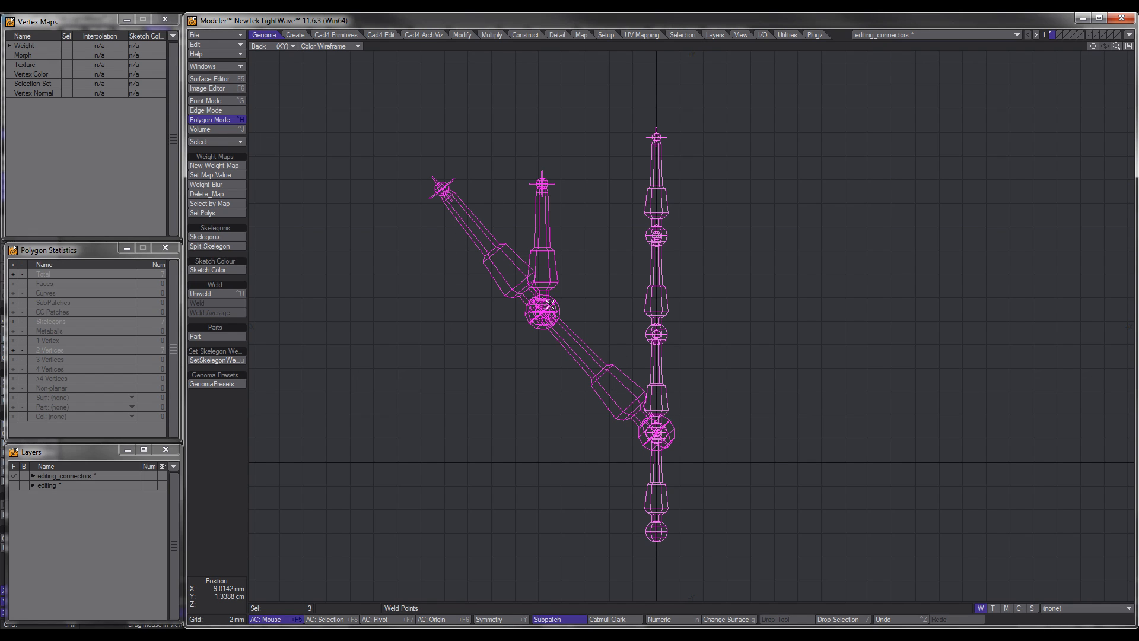
key("shift+v")
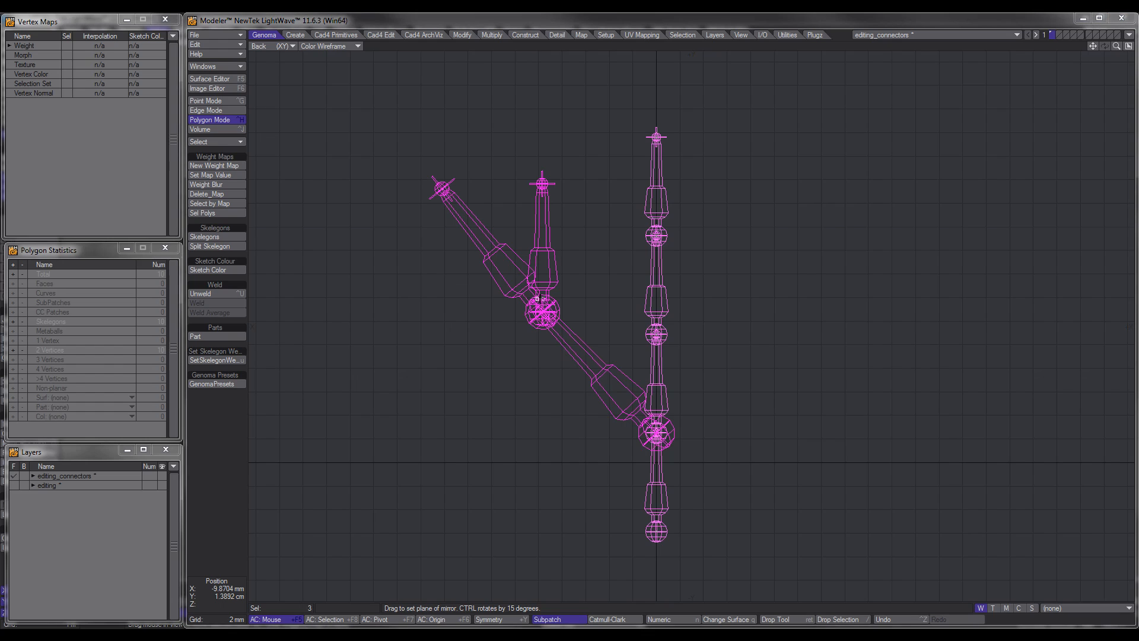
key("n")
left_click_drag(649, 172, 360, 172)
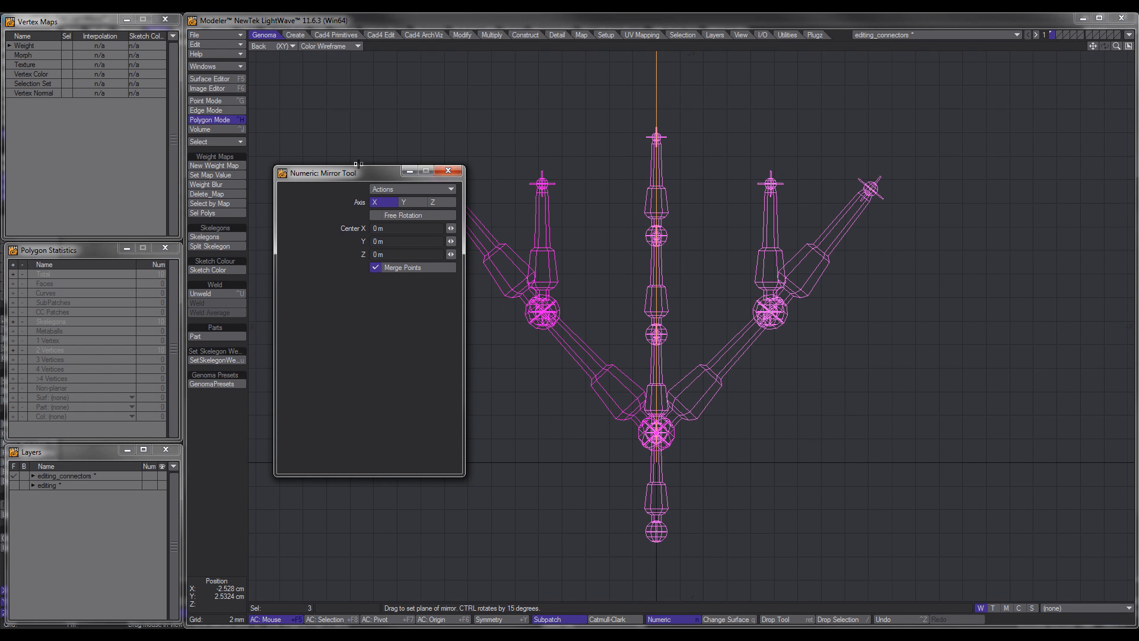
key("Return")
left_click(448, 172)
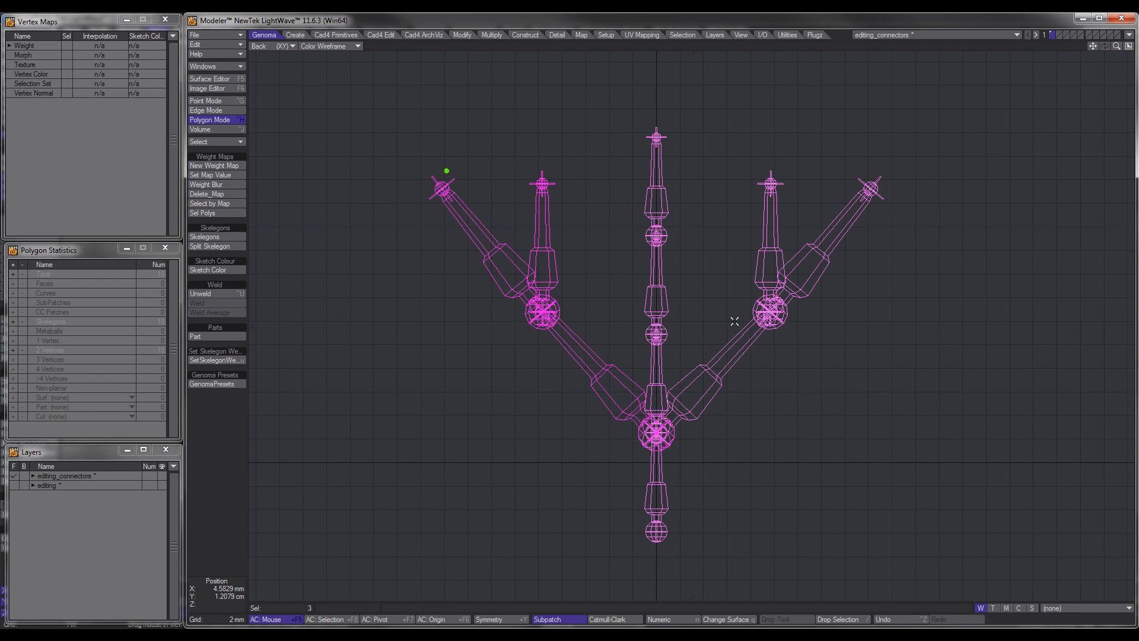
Select the outermost connector of the mirrored branch and check its end point.
left_click(216, 435)
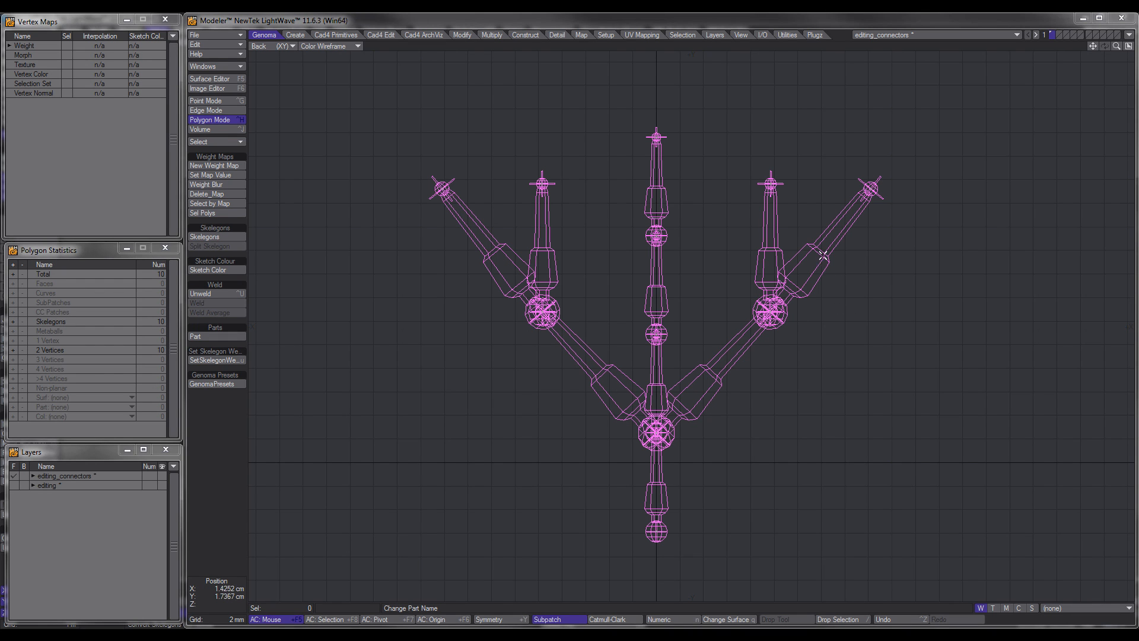
left_click(816, 230)
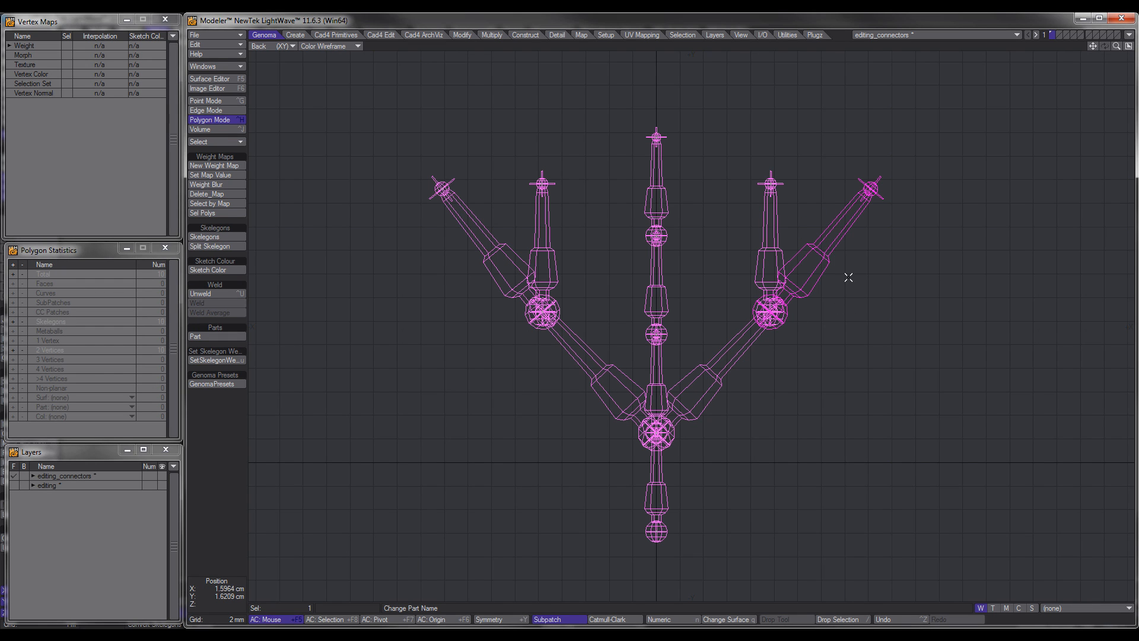
left_click_drag(856, 282, 832, 336, "alt")
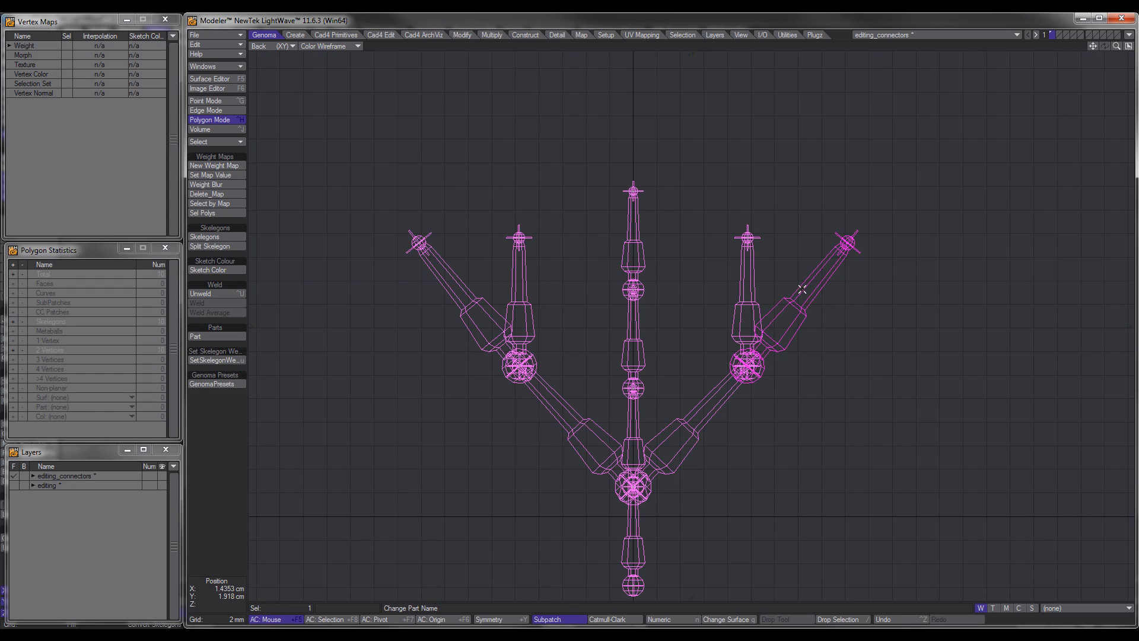
key("ctrl+g")
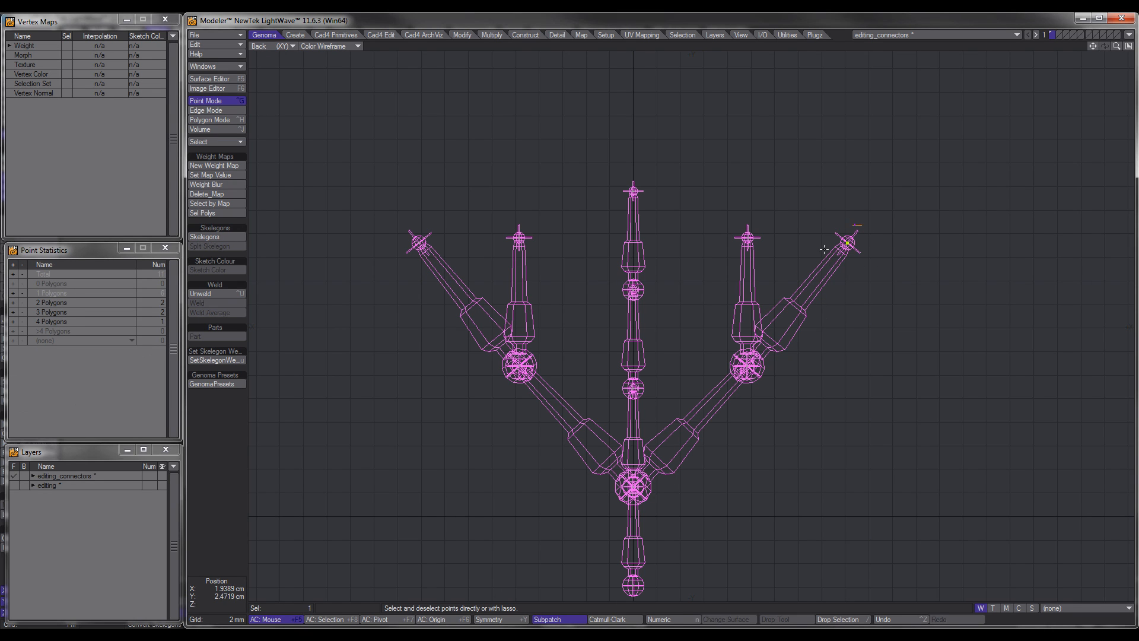
key("space")
key("space")
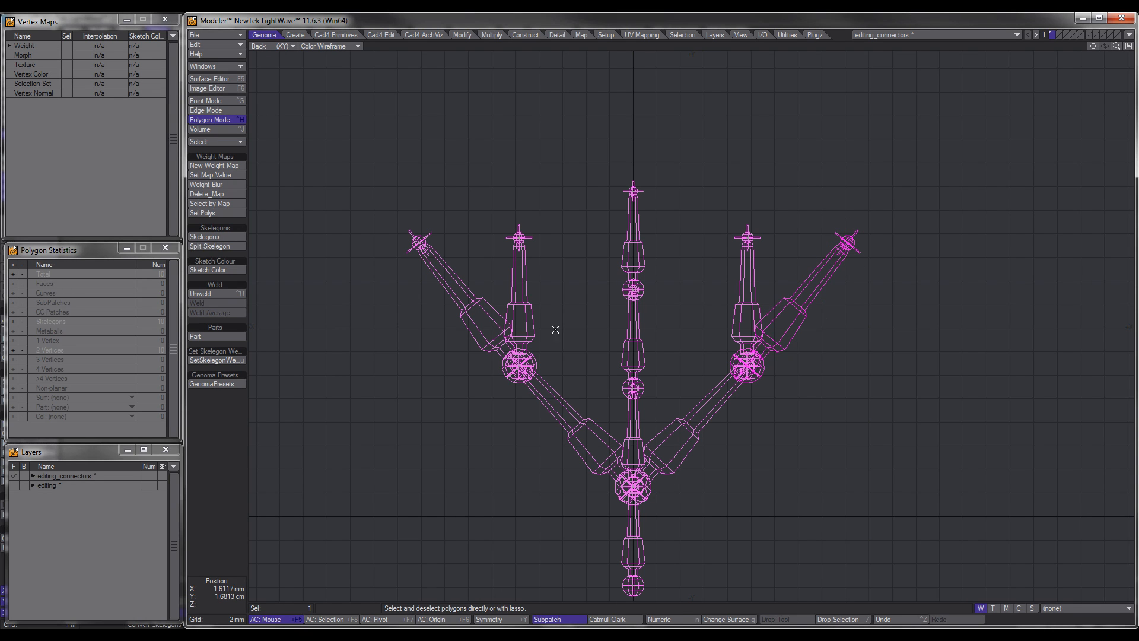
Open the Genoma presets and choose connector_01 from the 01_Connectors rig parts.
left_click(233, 383)
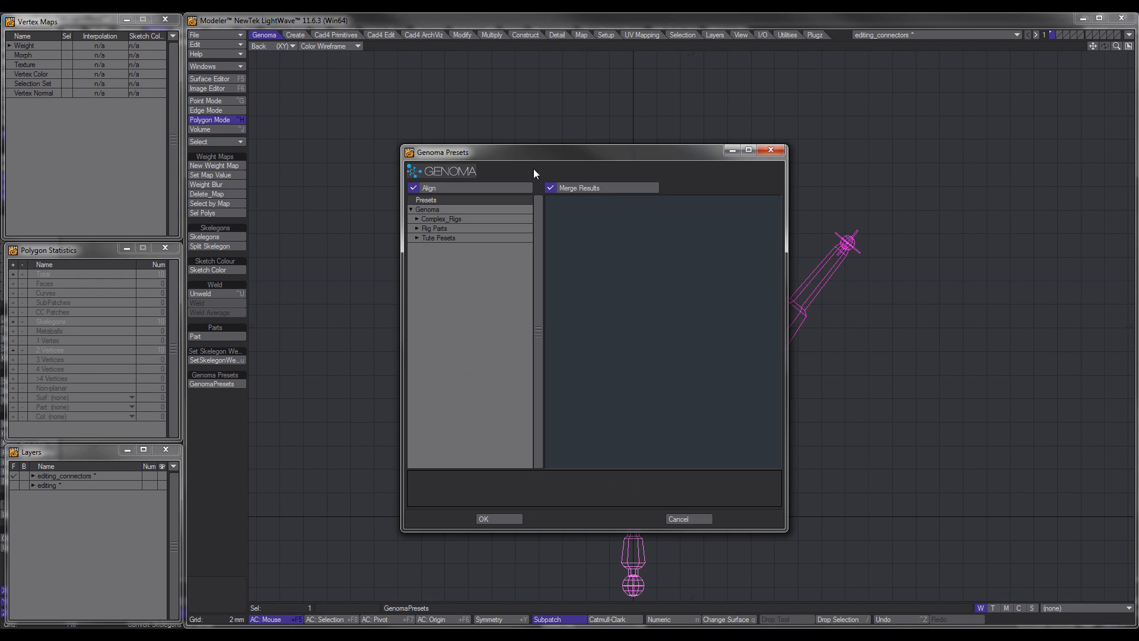
left_click_drag(509, 156, 383, 157)
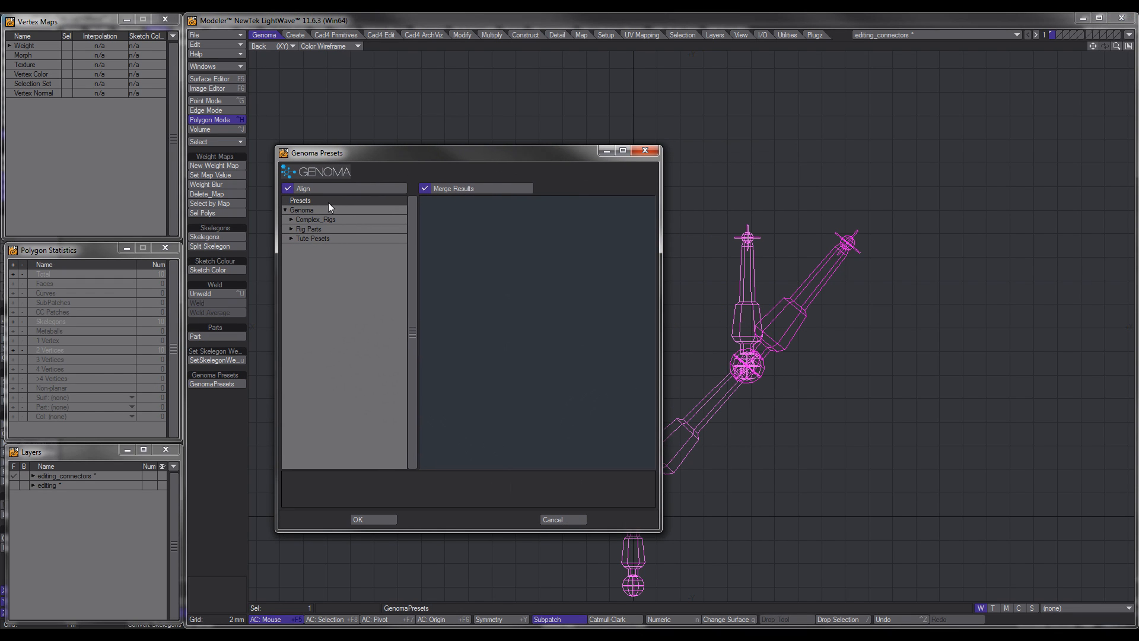
left_click(290, 229)
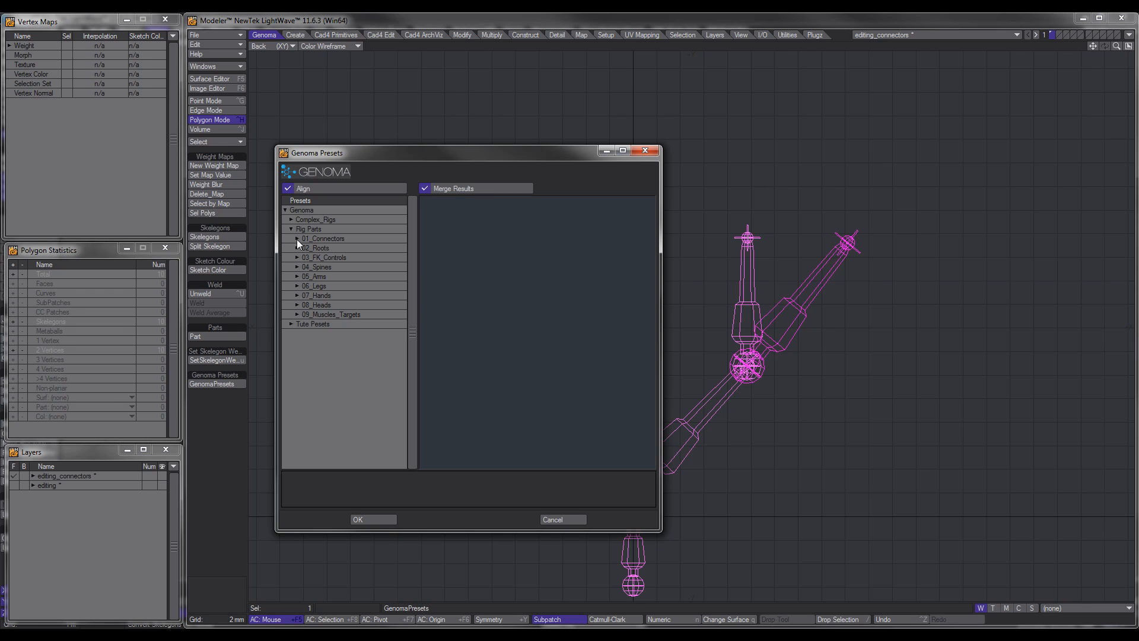
left_click(296, 239)
left_click(318, 248)
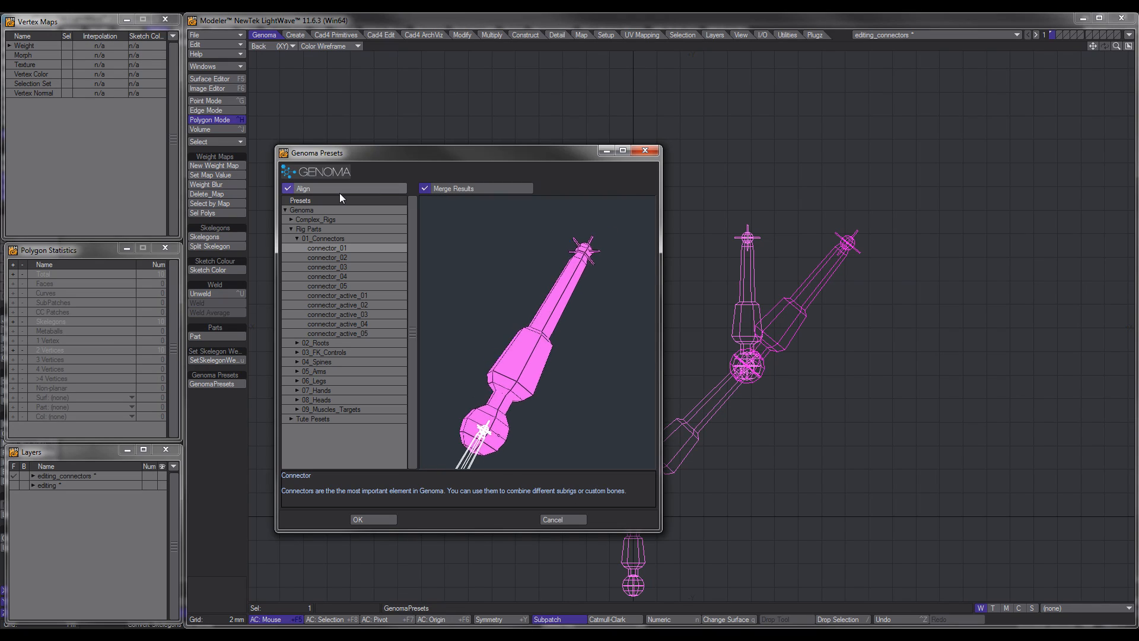
Add the connector_01 preset to the selected outermost connector with Align enabled and Merge Results disabled.
left_click(321, 188)
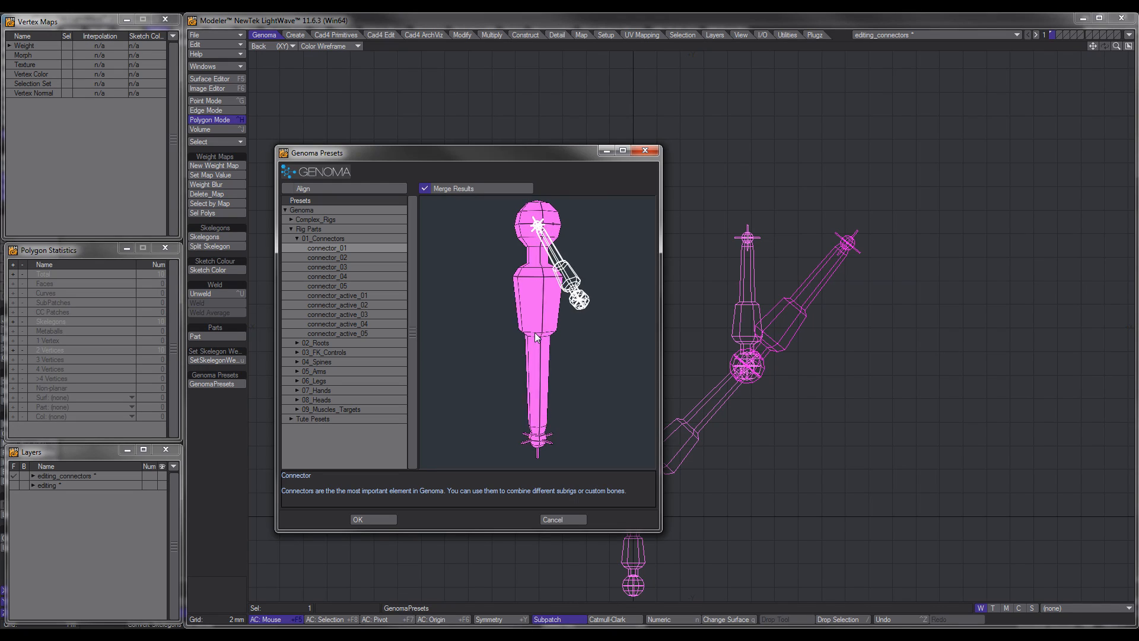
left_click(340, 189)
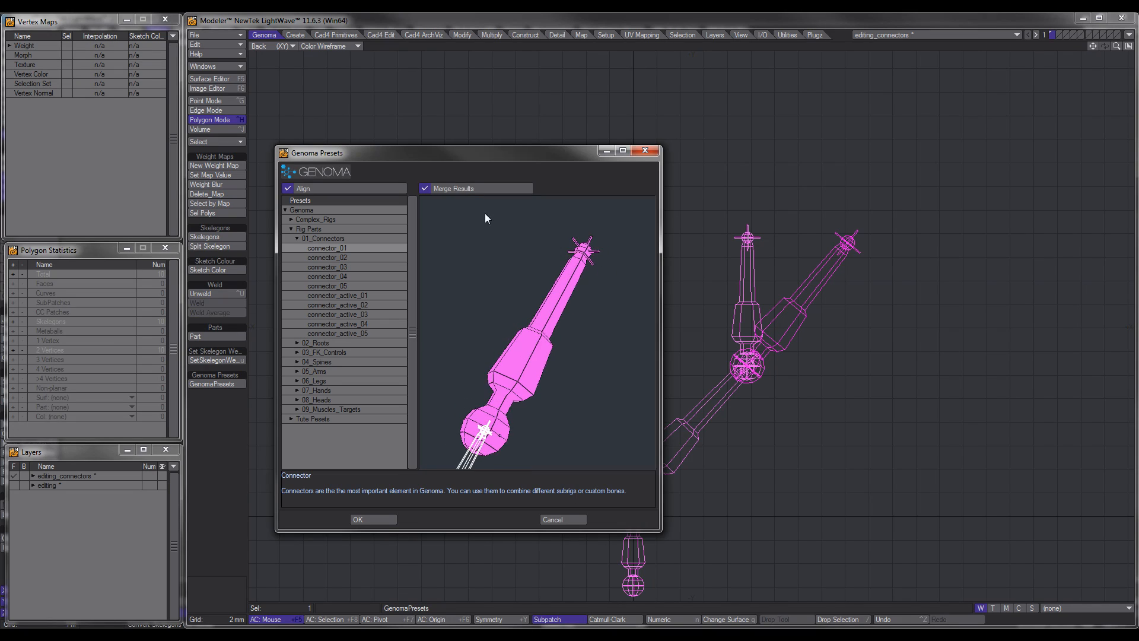
left_click(456, 190)
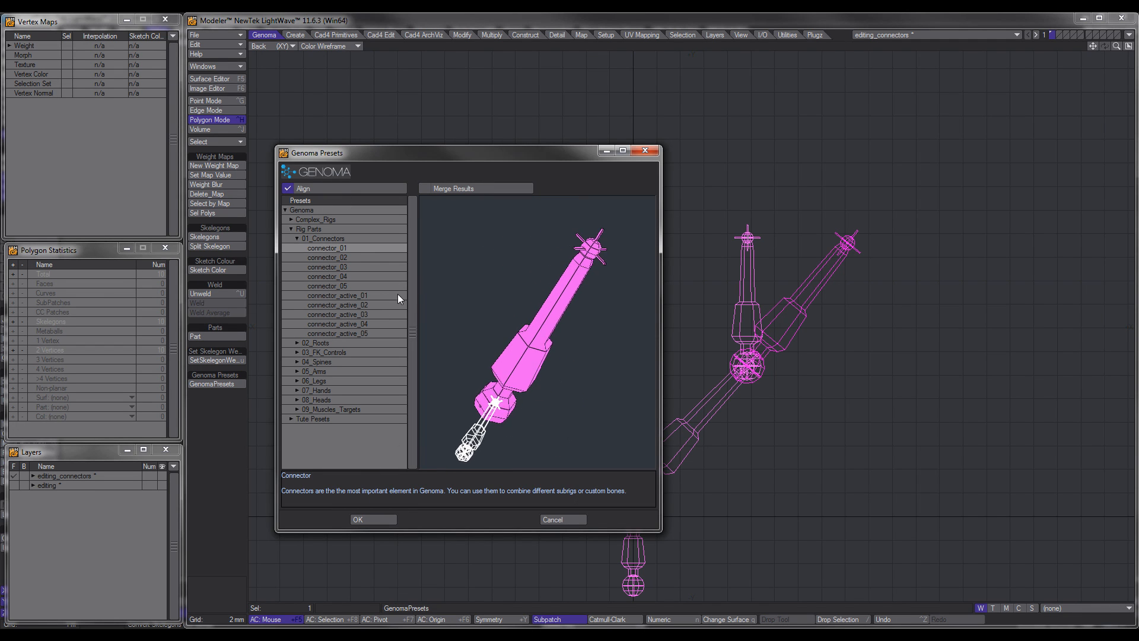
left_click(379, 518)
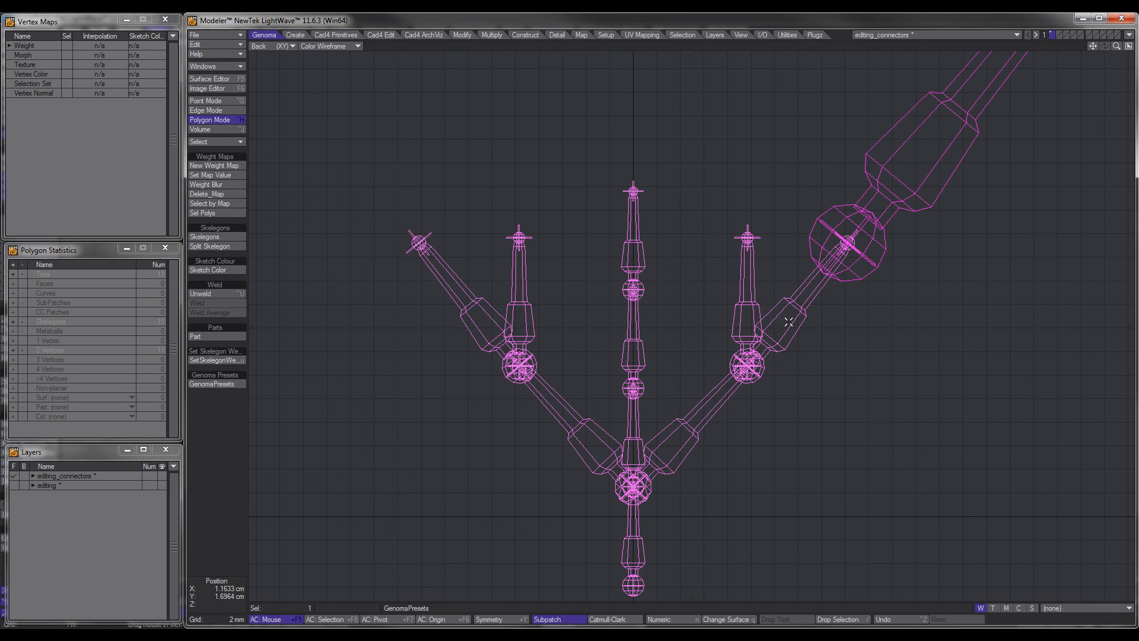
Select the points where the new large connector meets the mirrored branch's tip to check whether they are merged.
left_click_drag(866, 277, 691, 380, "alt")
left_click(230, 469)
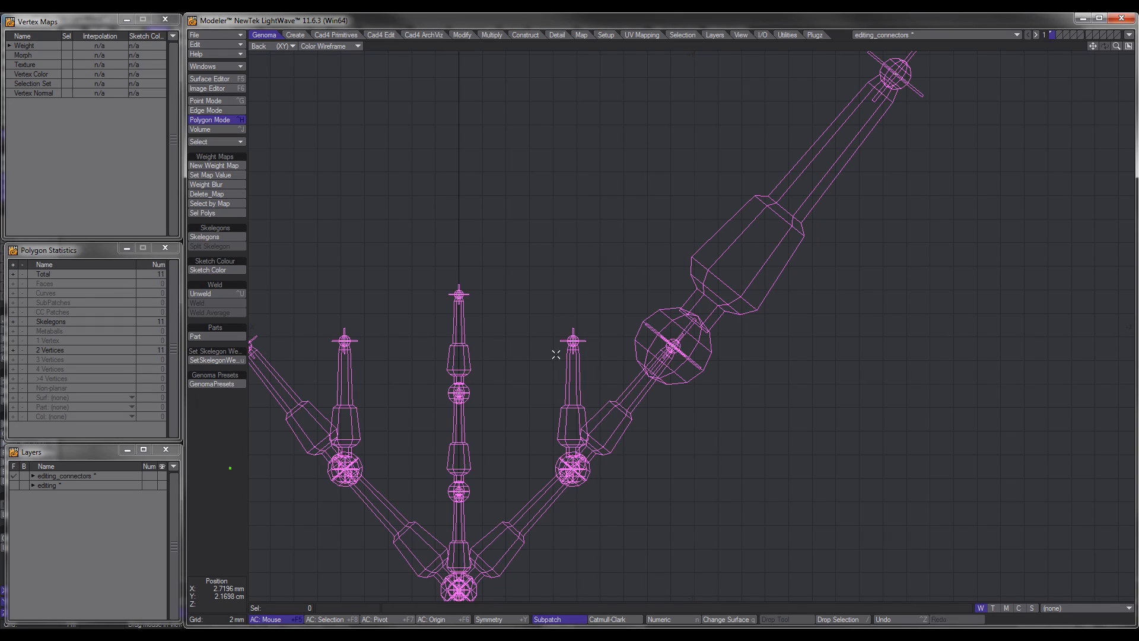
key("ctrl+g")
left_click(674, 346)
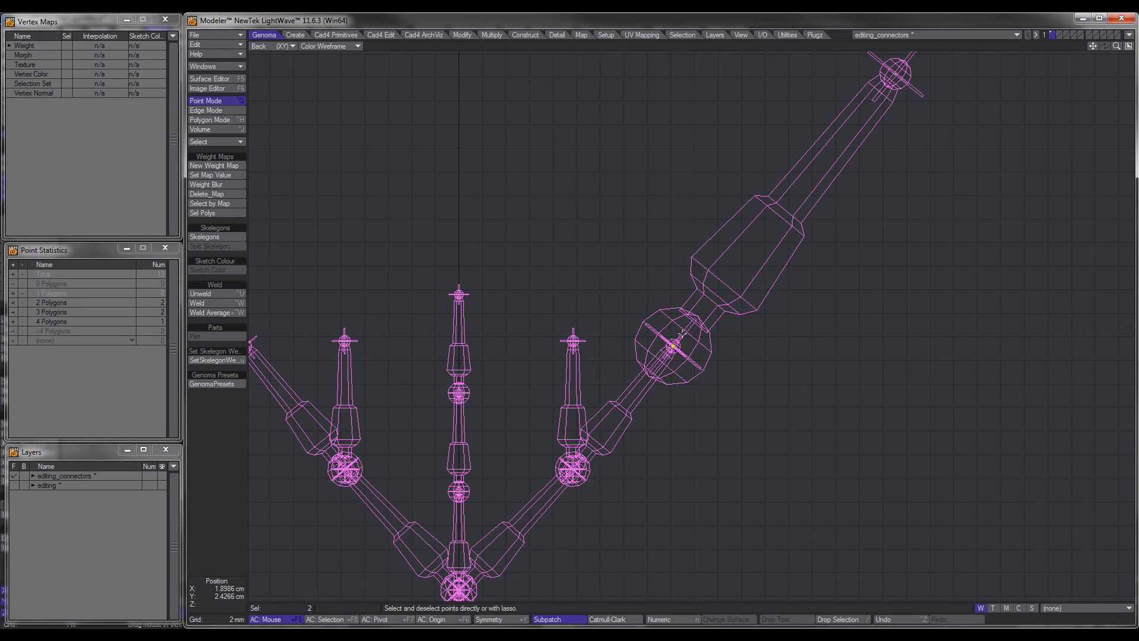
right_click_drag(662, 325, 651, 339)
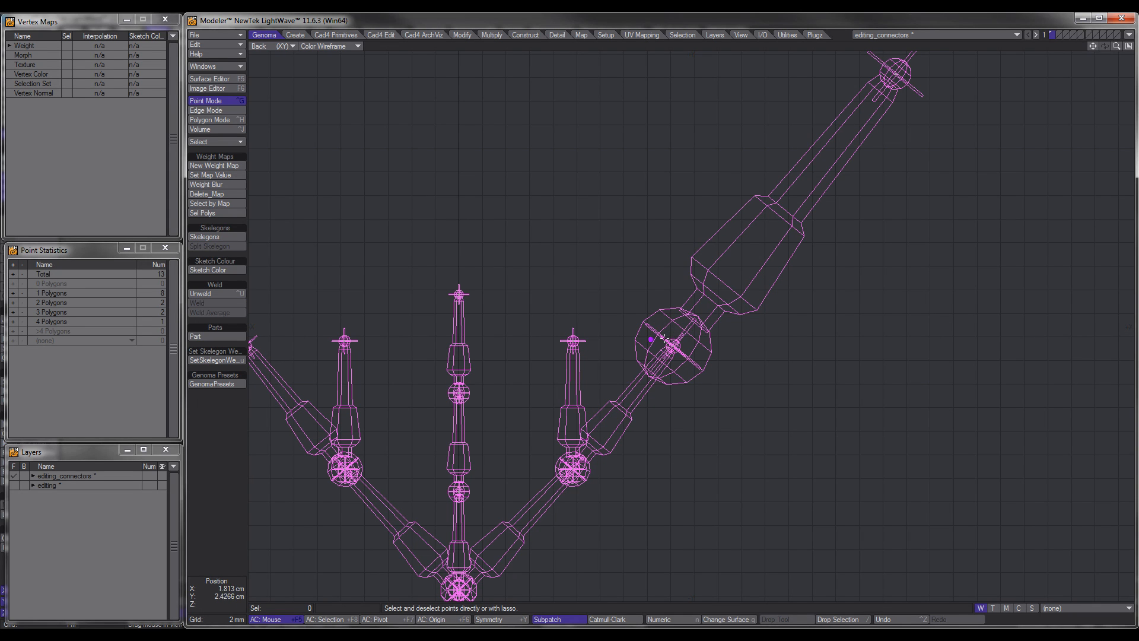
left_click(674, 346)
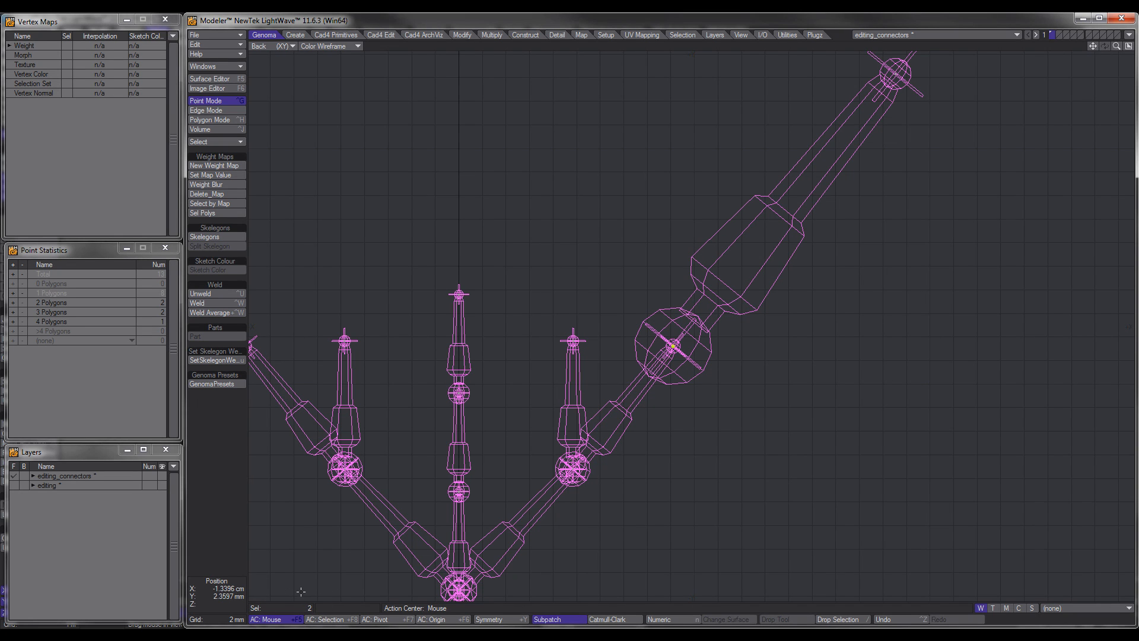
Check the points at the joints of the central chain and the opposite side branch for comparison.
left_click(225, 525)
left_click(468, 475)
left_click(231, 496)
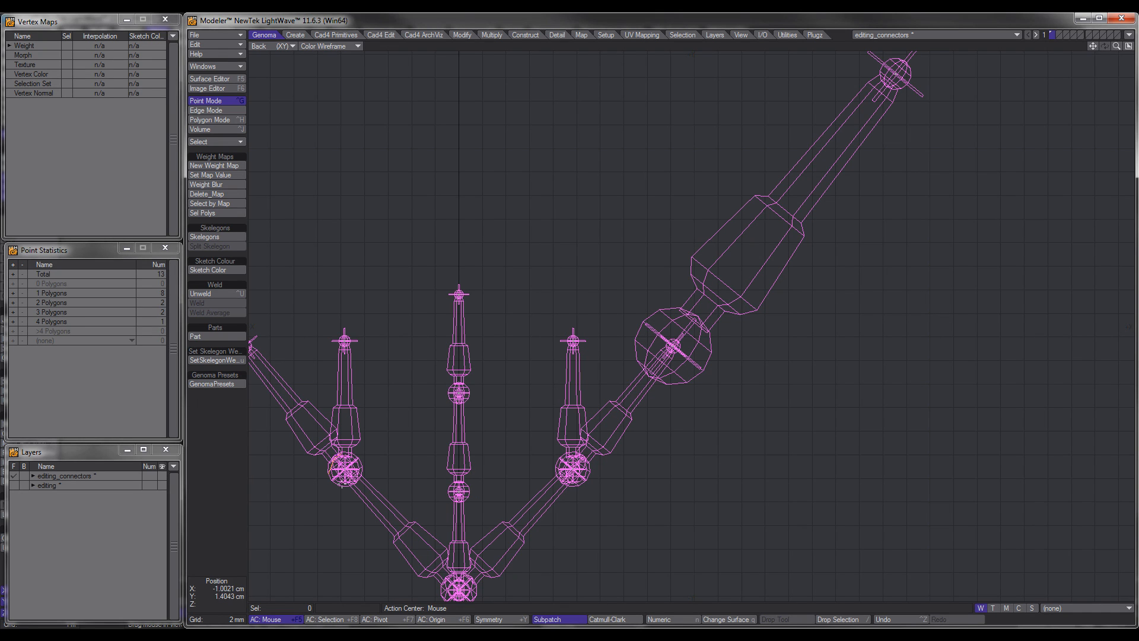
left_click(340, 466)
left_click(231, 481)
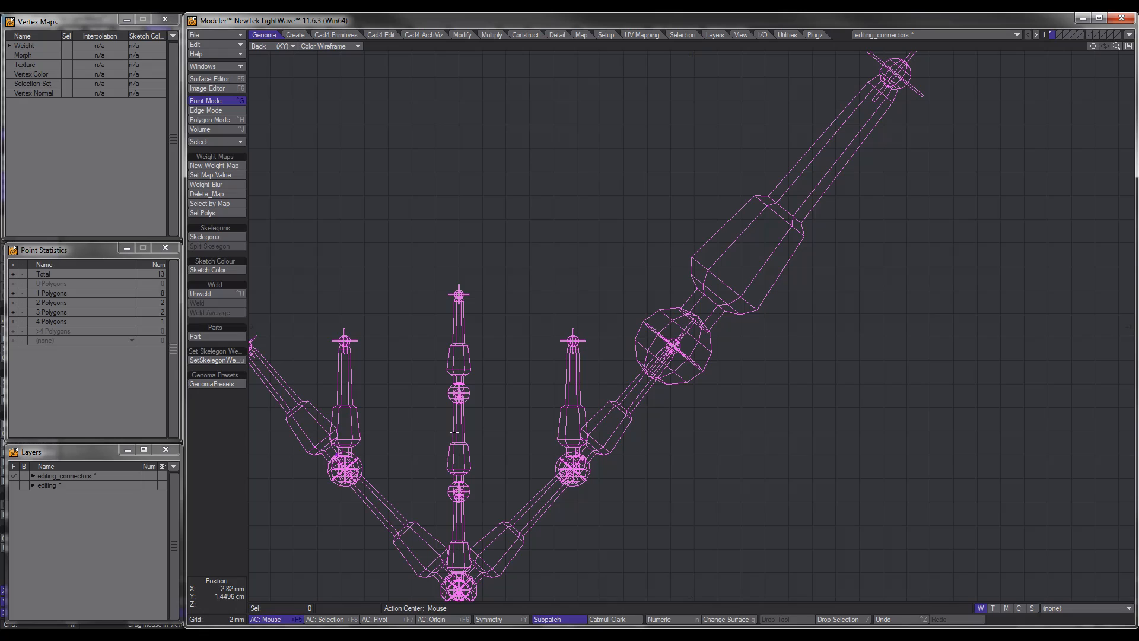
left_click(459, 393)
key("slash")
Weld the two overlapping points joining the new large connector to the mirrored branch's tip.
left_click(675, 343)
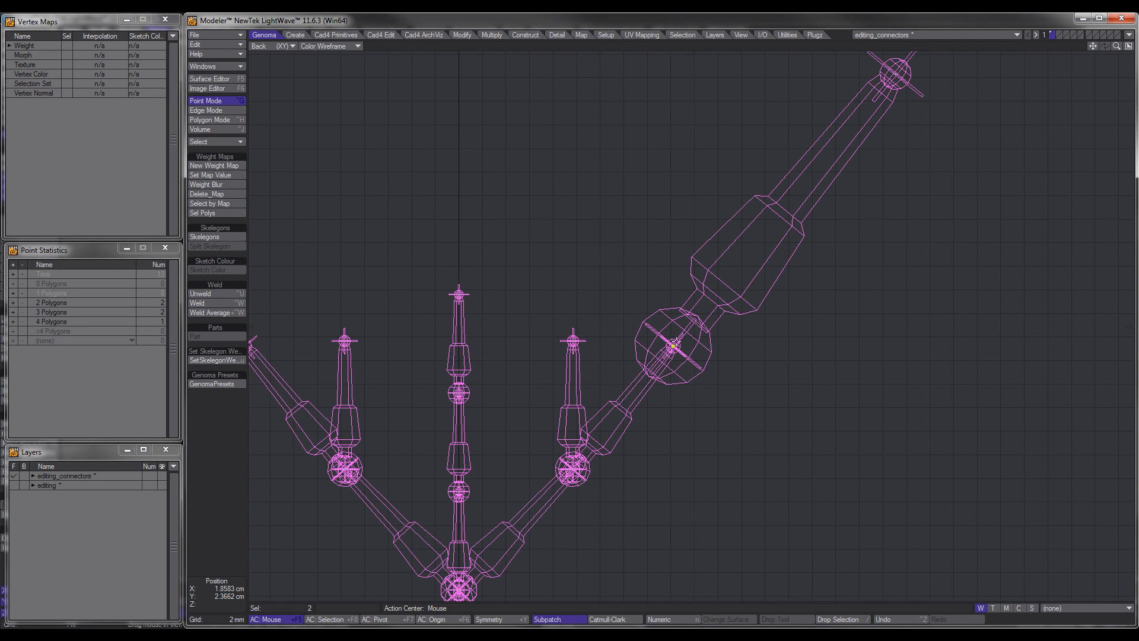
key("ctrl+w")
scroll(694, 352, "down", 5)
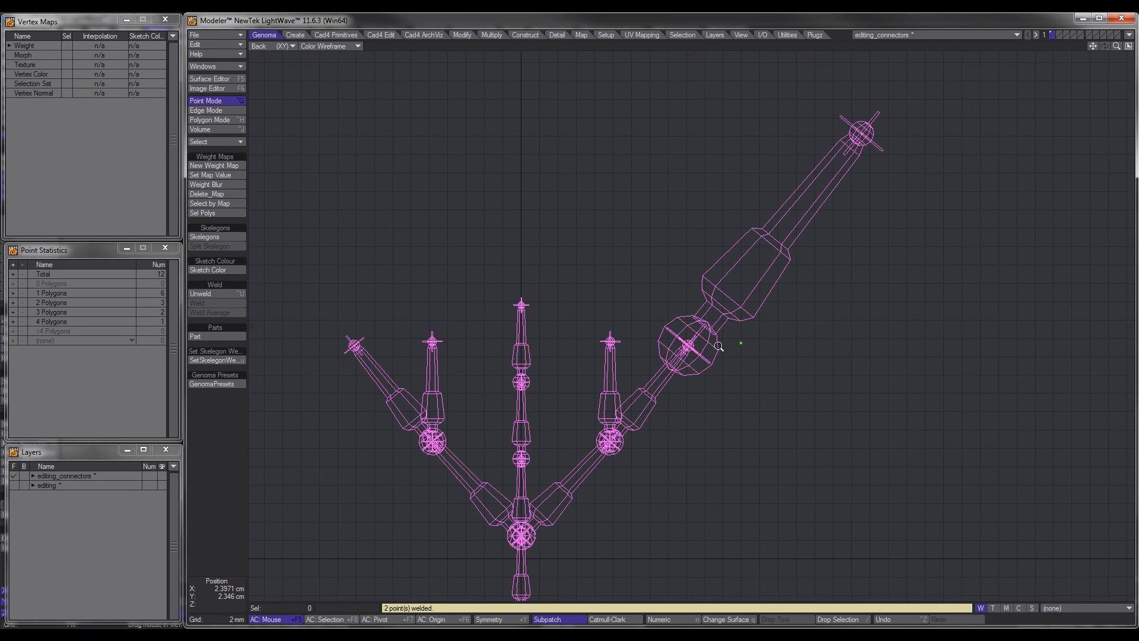
scroll(731, 350, "down", 2)
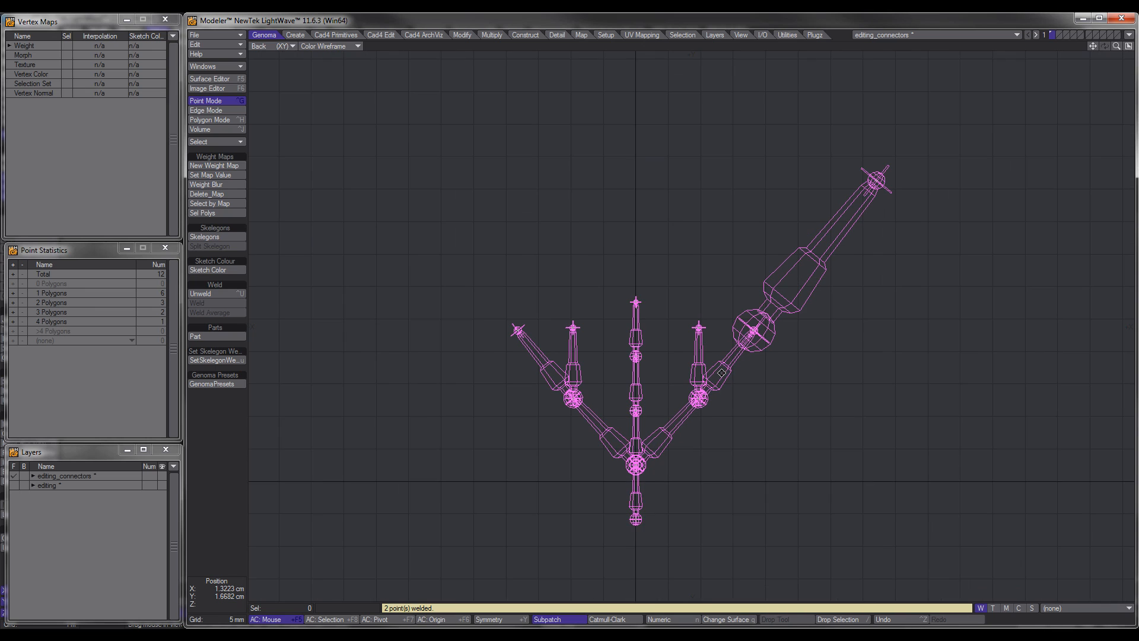
Select the inner vertical connector of the mirrored branch as a polygon.
key("ctrl+h")
left_click(688, 337)
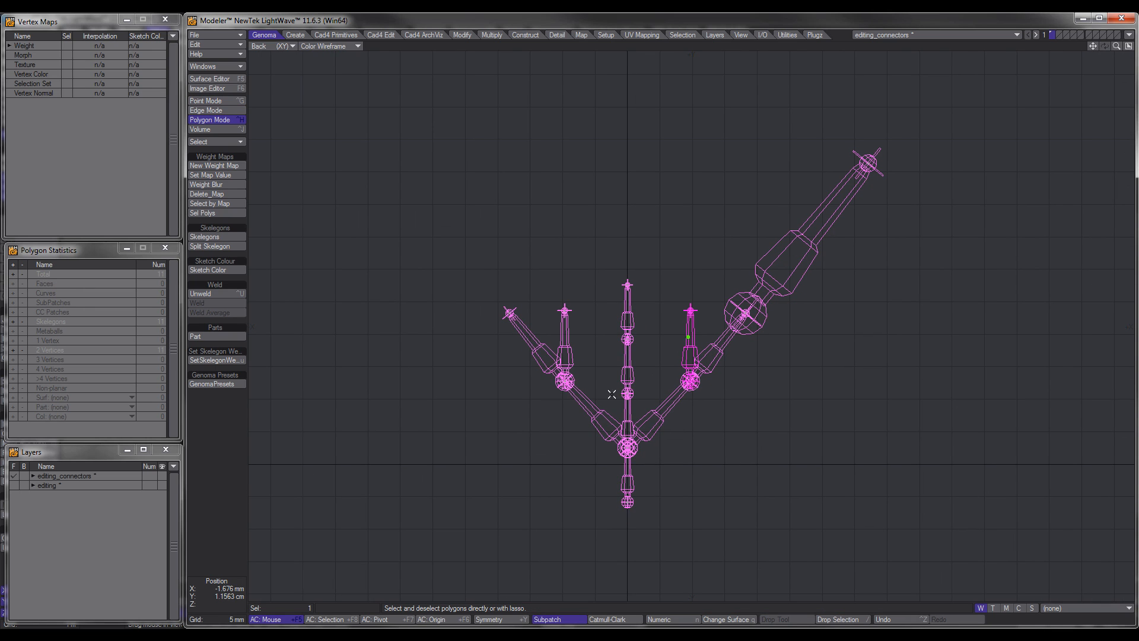
Add the inner-left, outer-left and large right connectors to the selection, and load the aligned Genoma preset arm_03 from 05_Arms onto them.
left_click(596, 414, "shift")
left_click(528, 343, "shift")
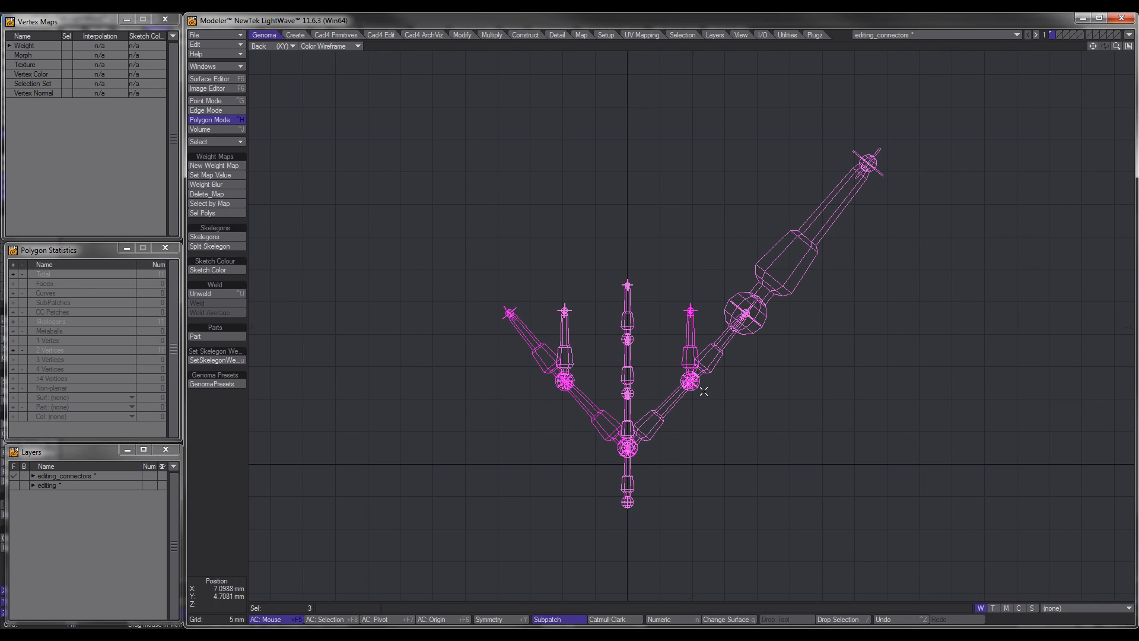
left_click(792, 265, "shift")
key("ctrl+g")
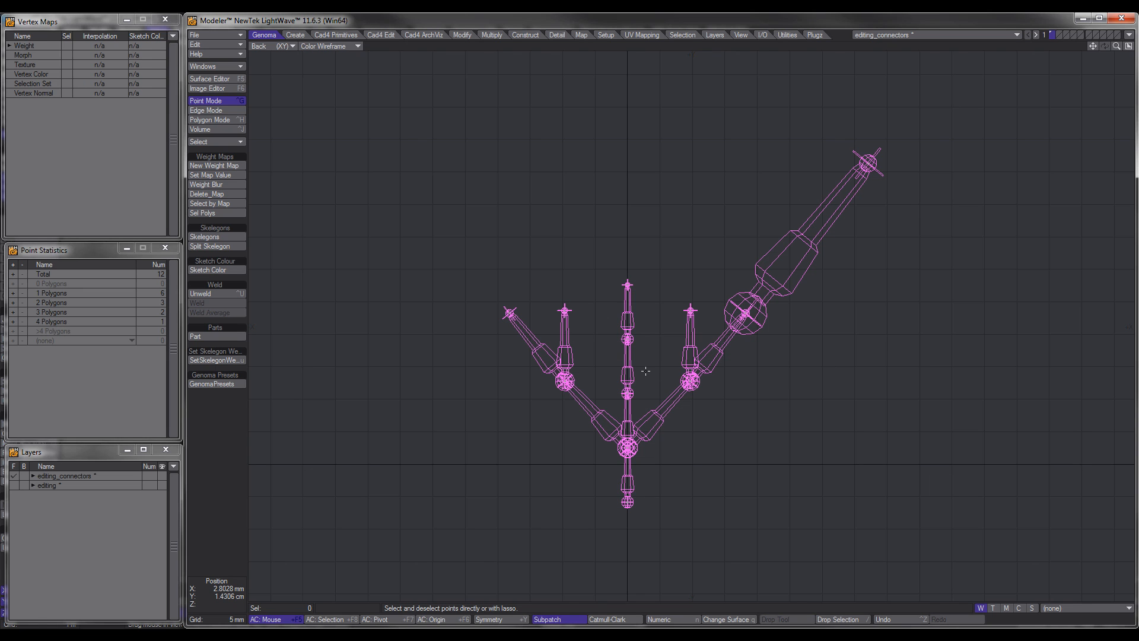
left_click(224, 384)
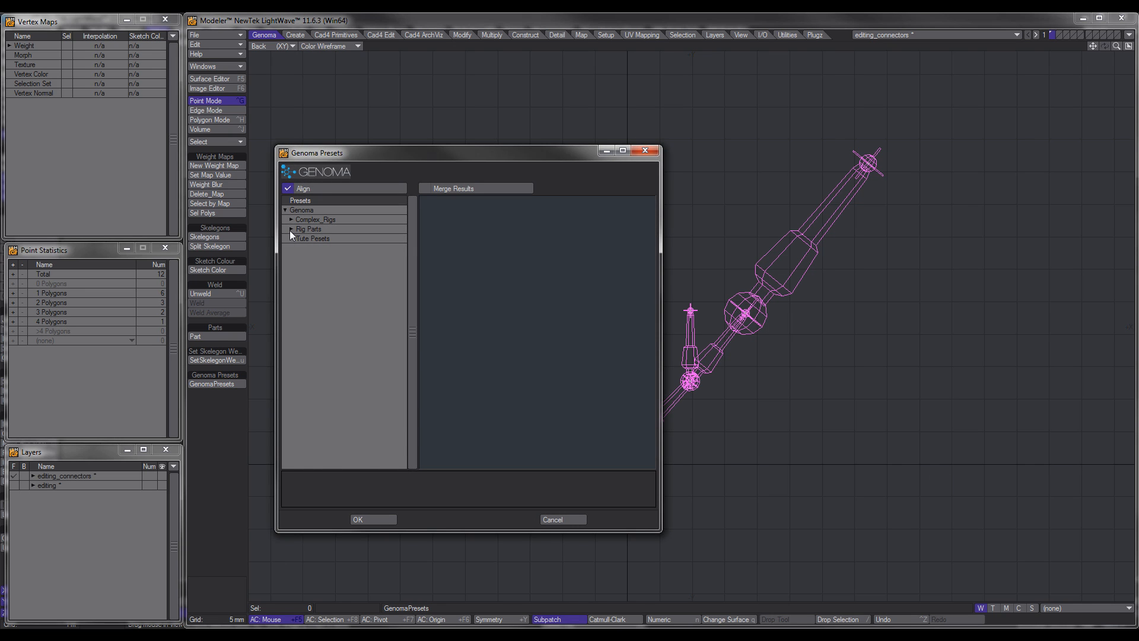
left_click(291, 230)
left_click(296, 238)
left_click(315, 248)
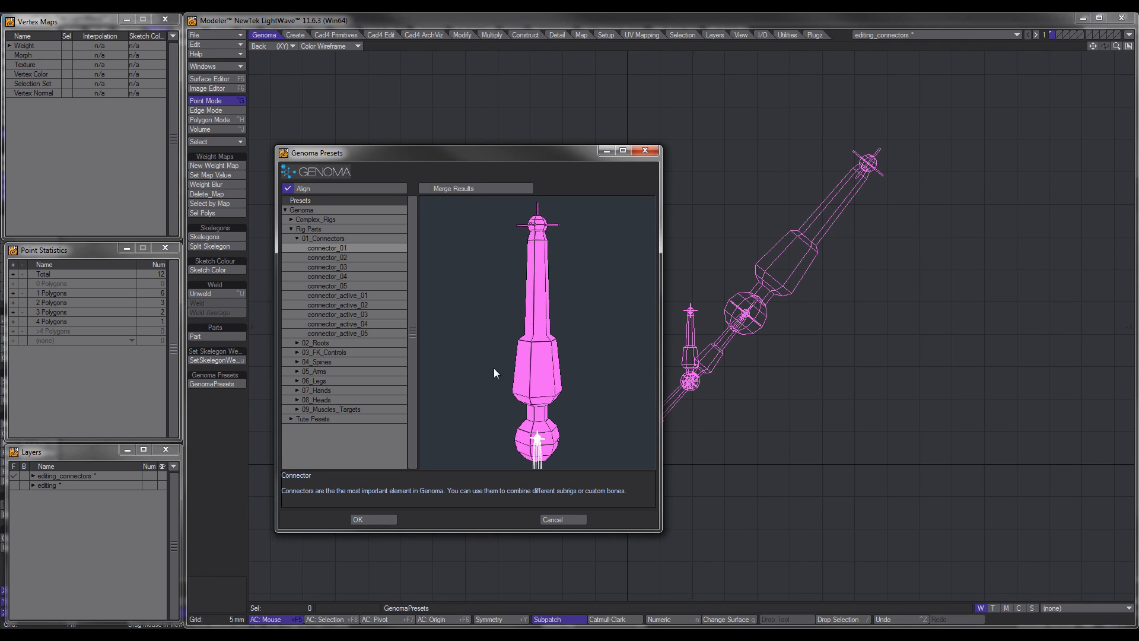
left_click(296, 240)
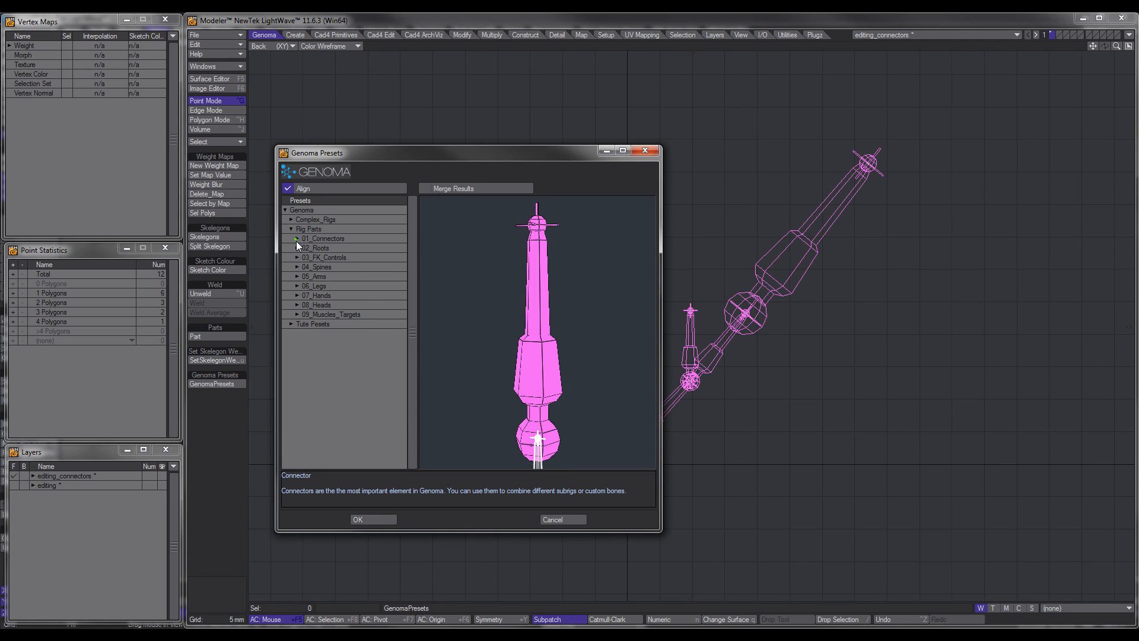
left_click(297, 276)
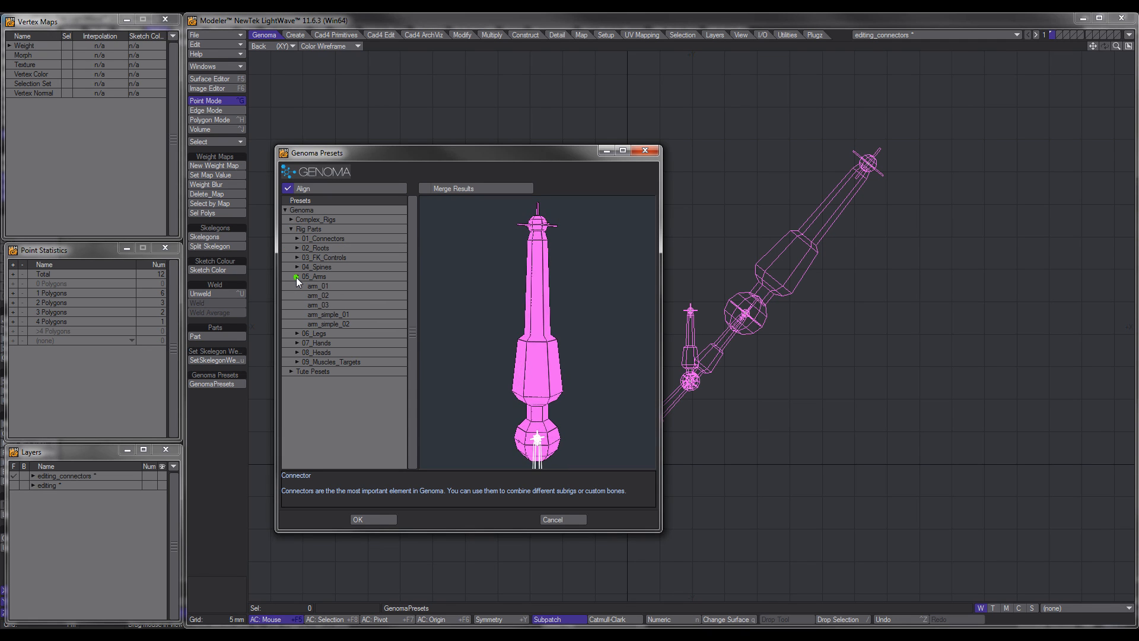
left_click(312, 305)
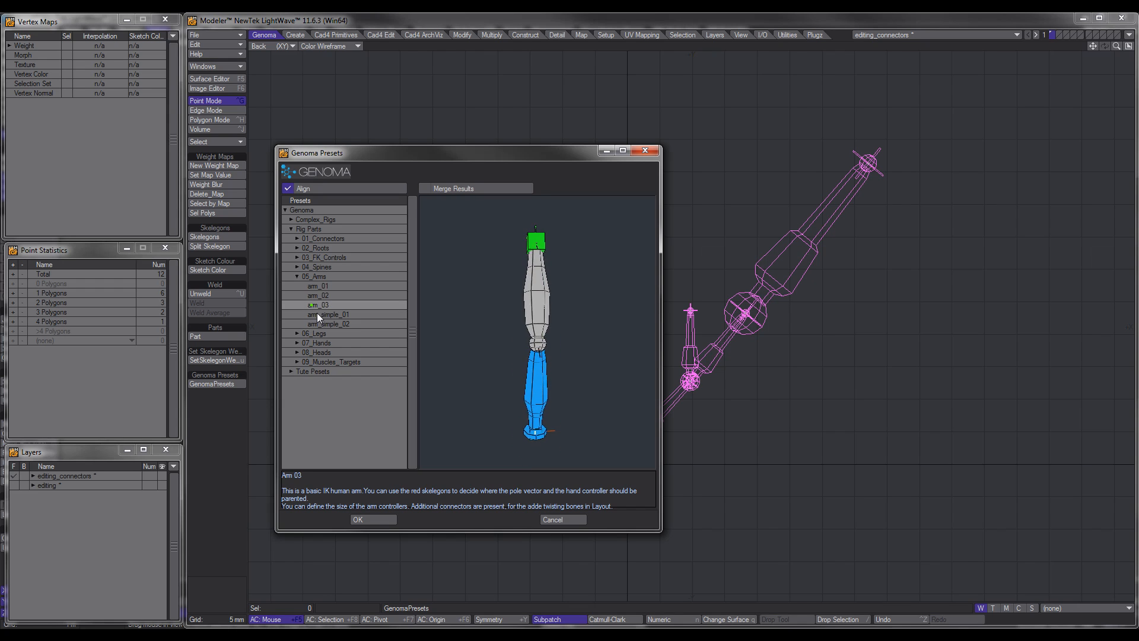
left_click(387, 520)
left_click(385, 518)
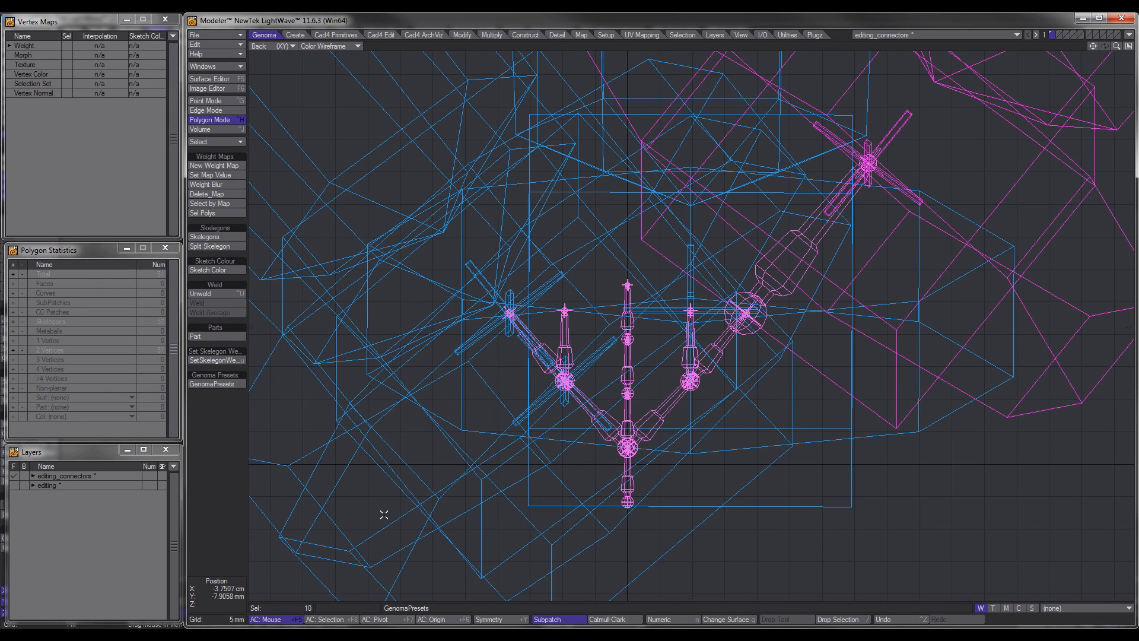
Undo the last arm preset placement, going back as far as the program allows.
scroll(447, 394, "down", 8)
scroll(618, 386, "up", 7)
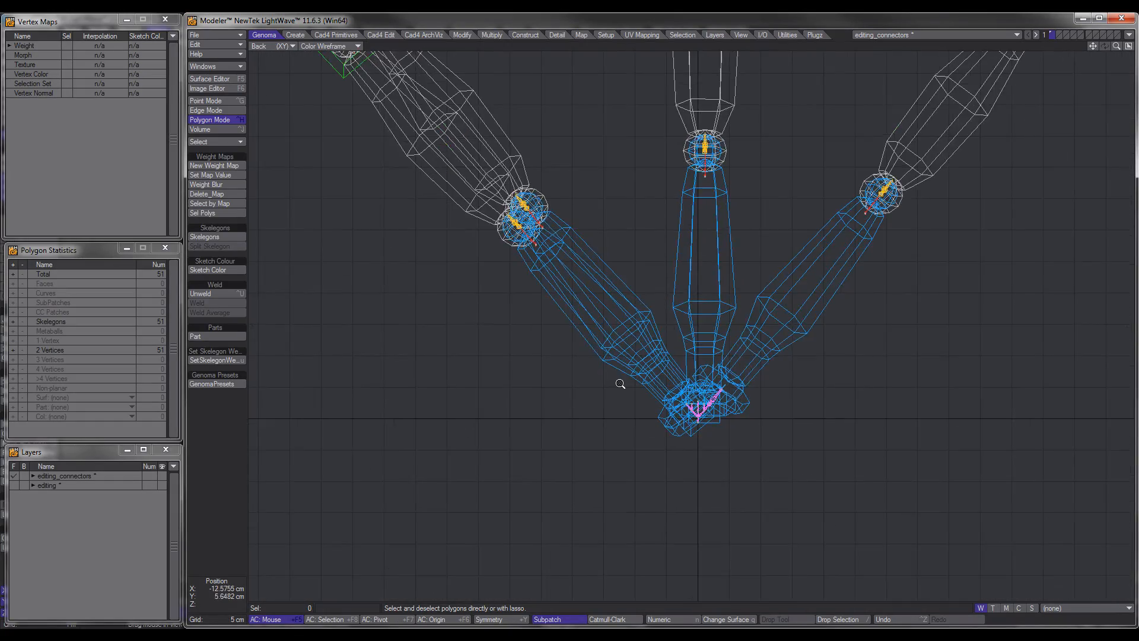
scroll(688, 421, "up", 4)
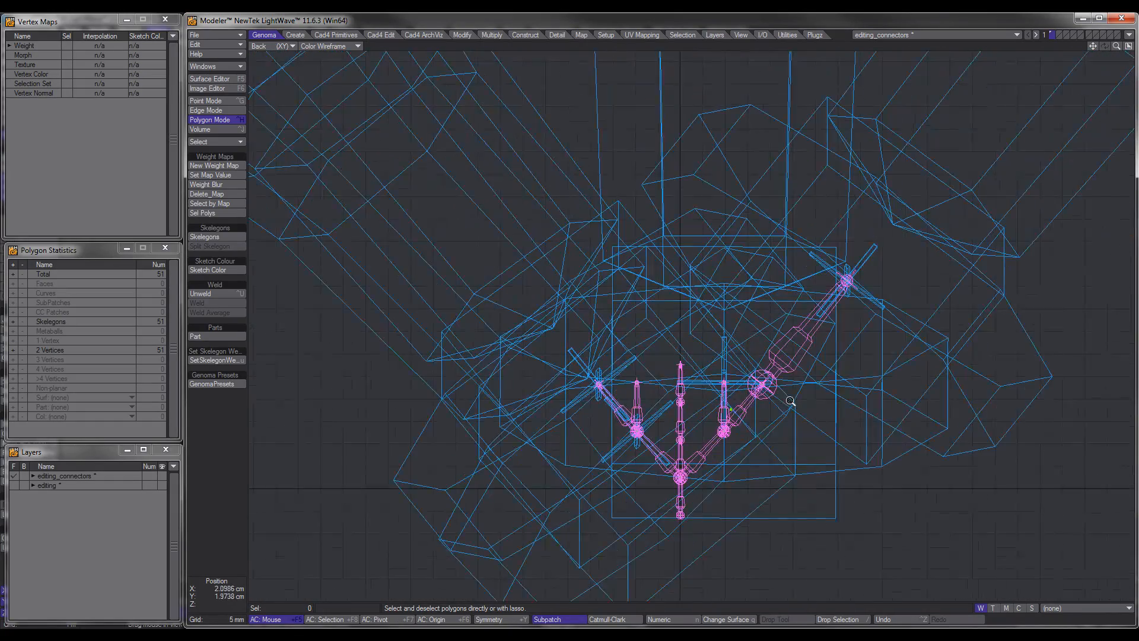
scroll(711, 397, "down", 1)
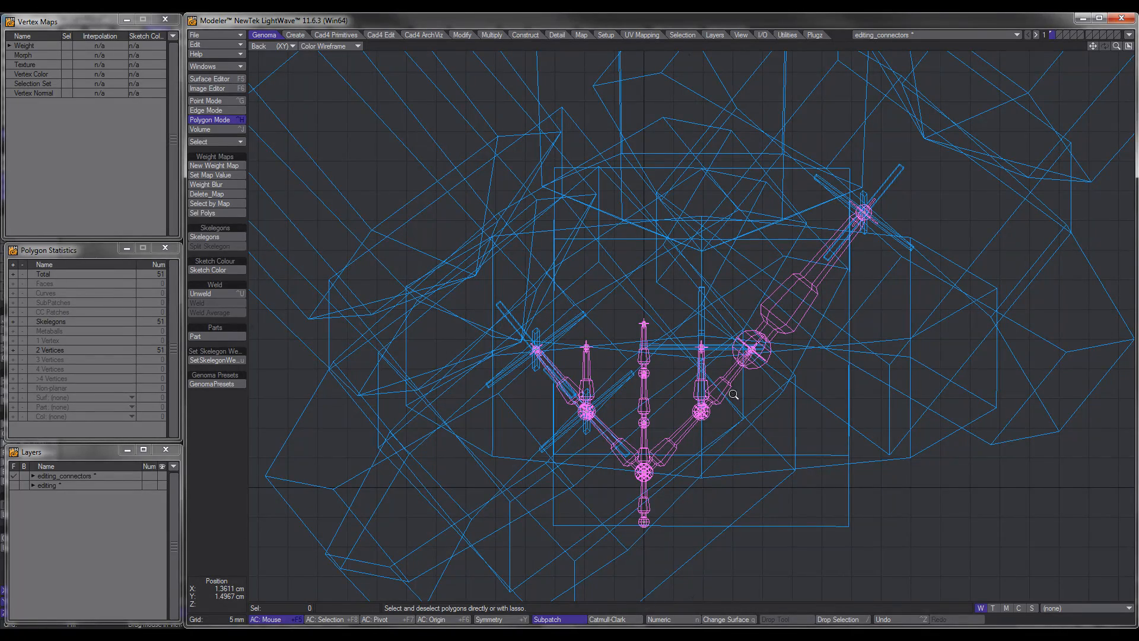
left_click_drag(735, 394, 673, 402, "ctrl+alt")
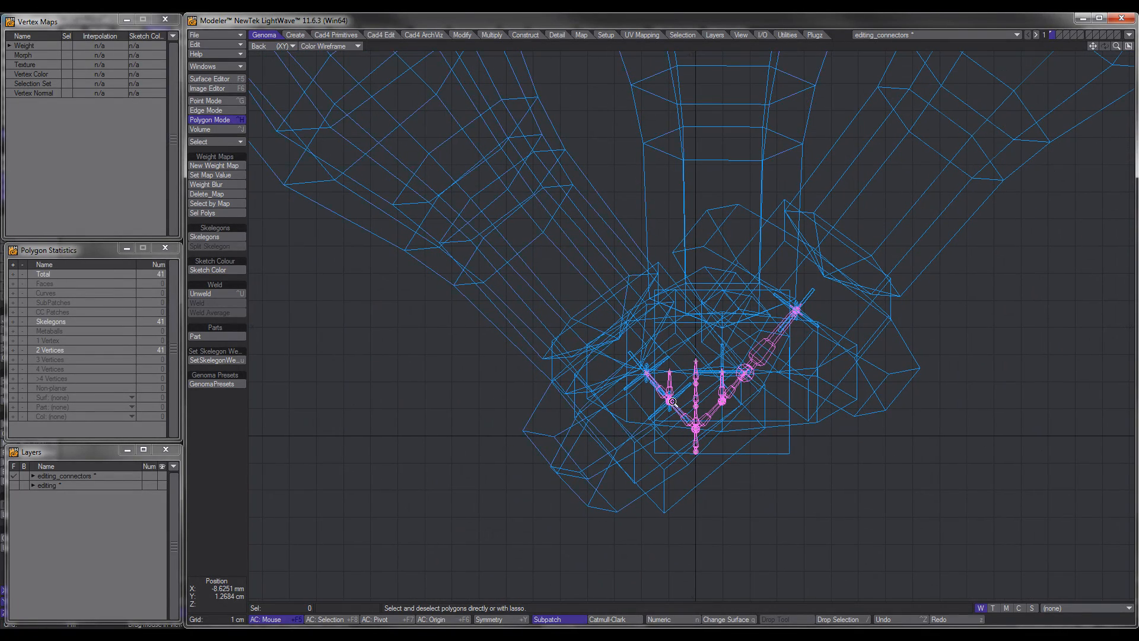
key("ctrl+z")
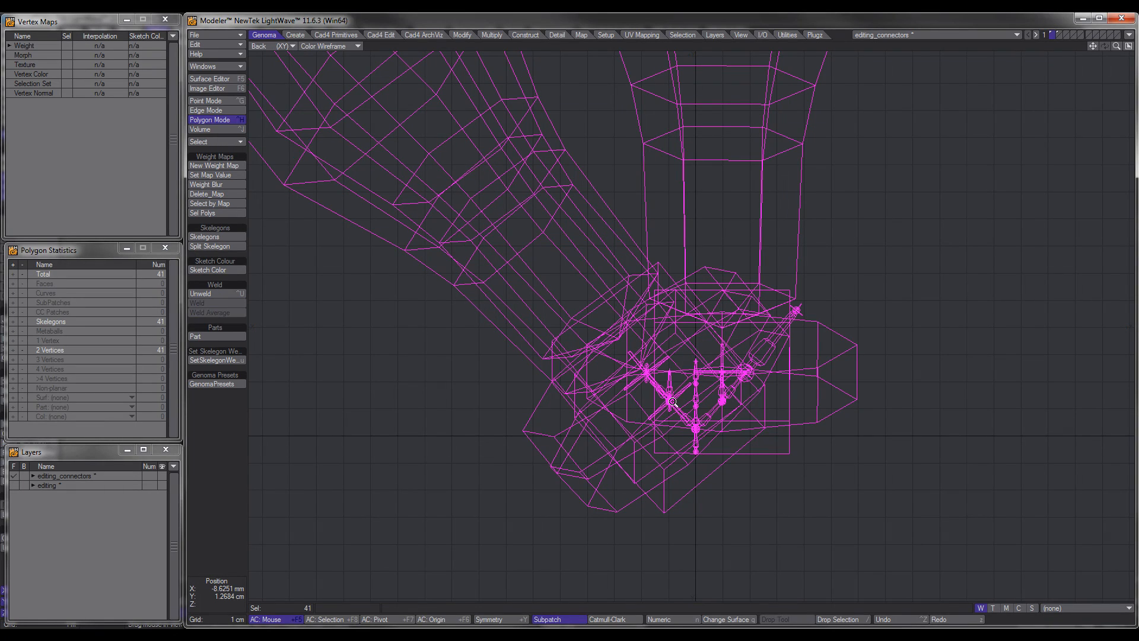
key("ctrl+z")
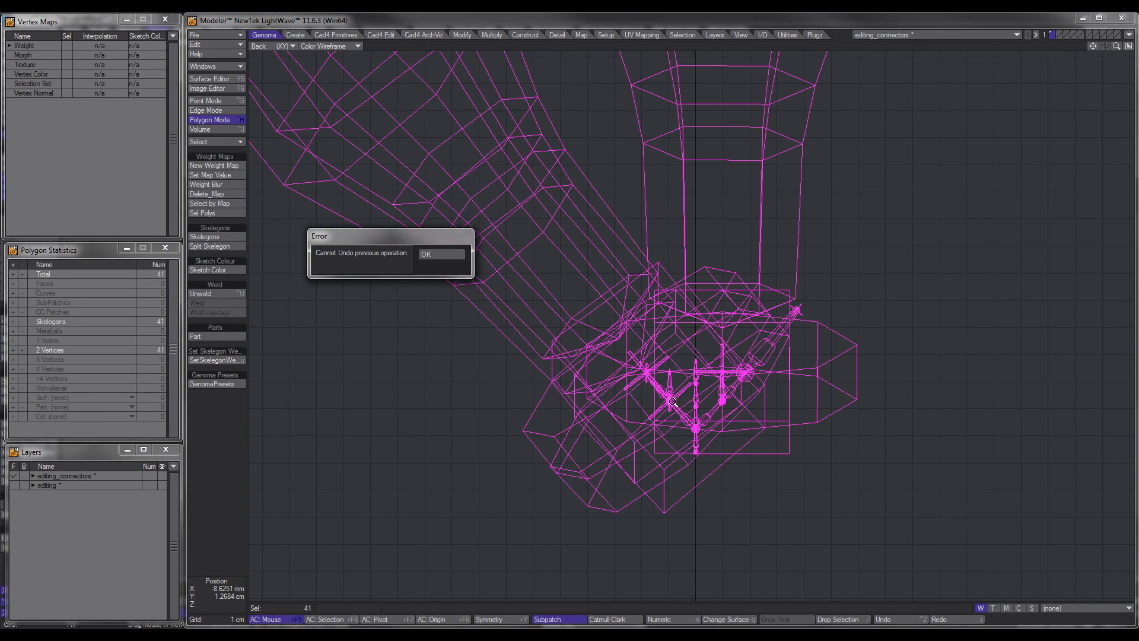
left_click(437, 253)
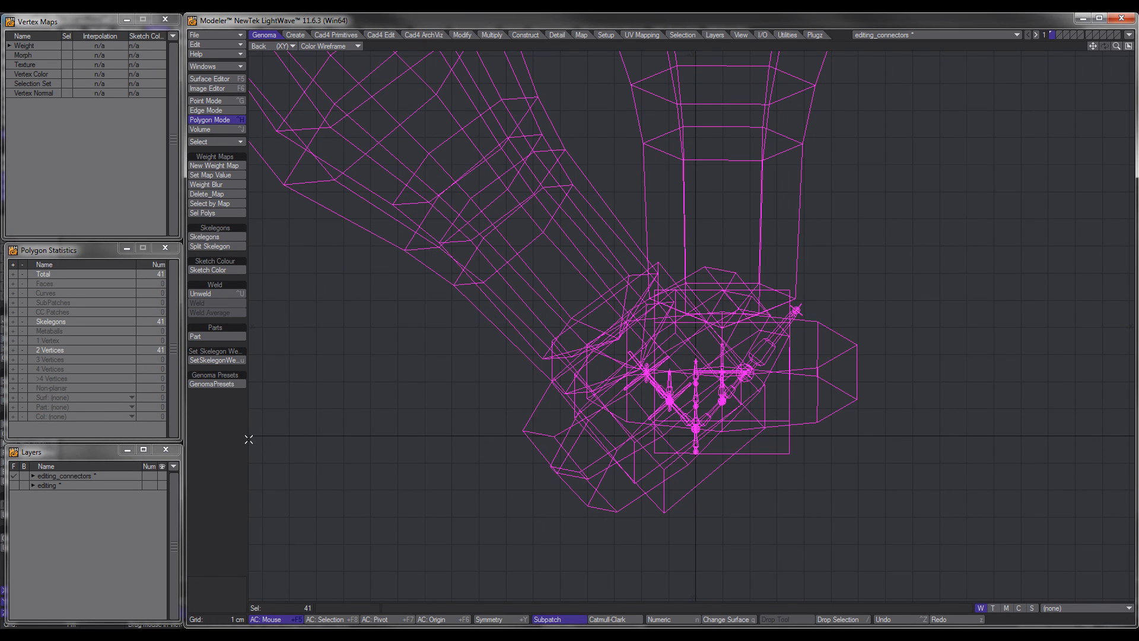
Move the base skelegons of the two overlapping left arms up and to the left, away from the connectors.
left_click(220, 439)
left_click(546, 302)
key("t")
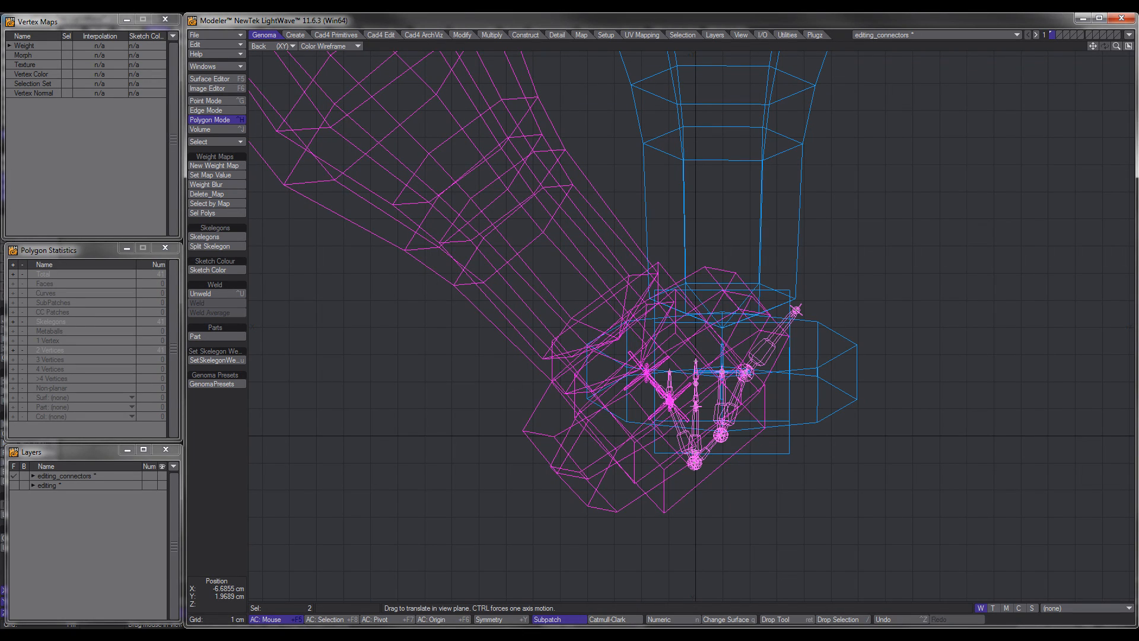
left_click_drag(545, 302, 442, 229)
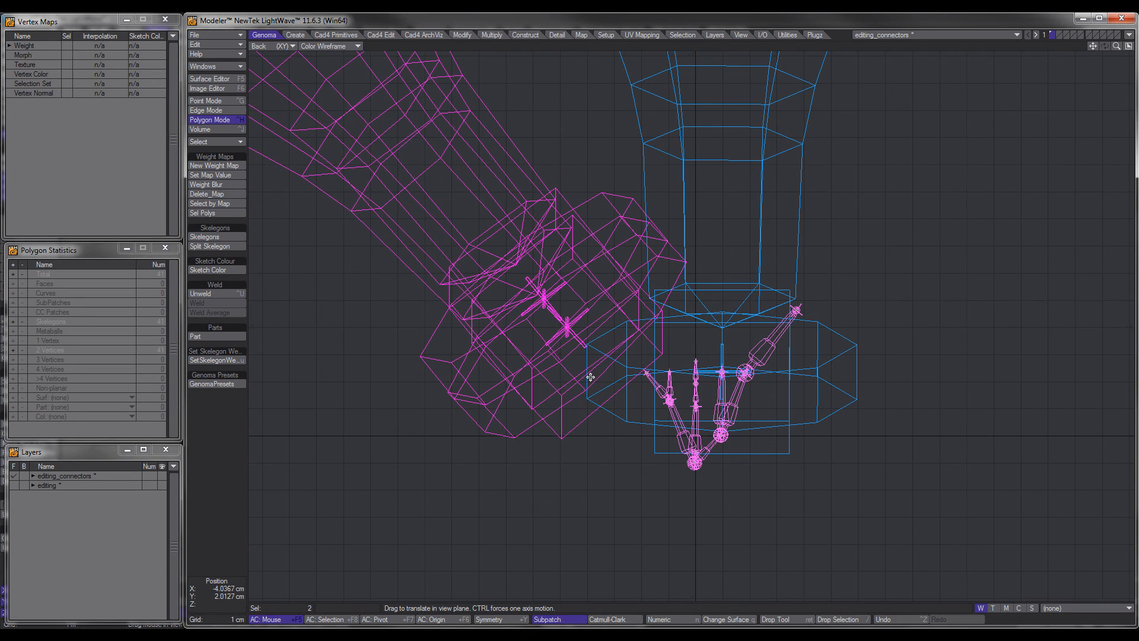
scroll(610, 360, "down", 2)
left_click(610, 361)
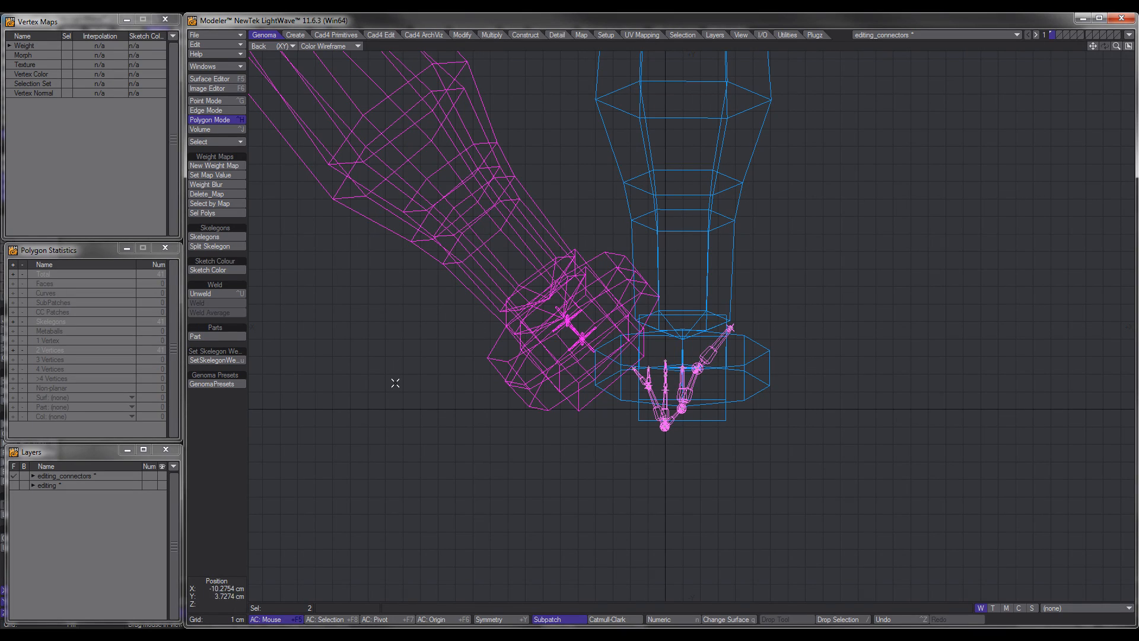
left_click(227, 453)
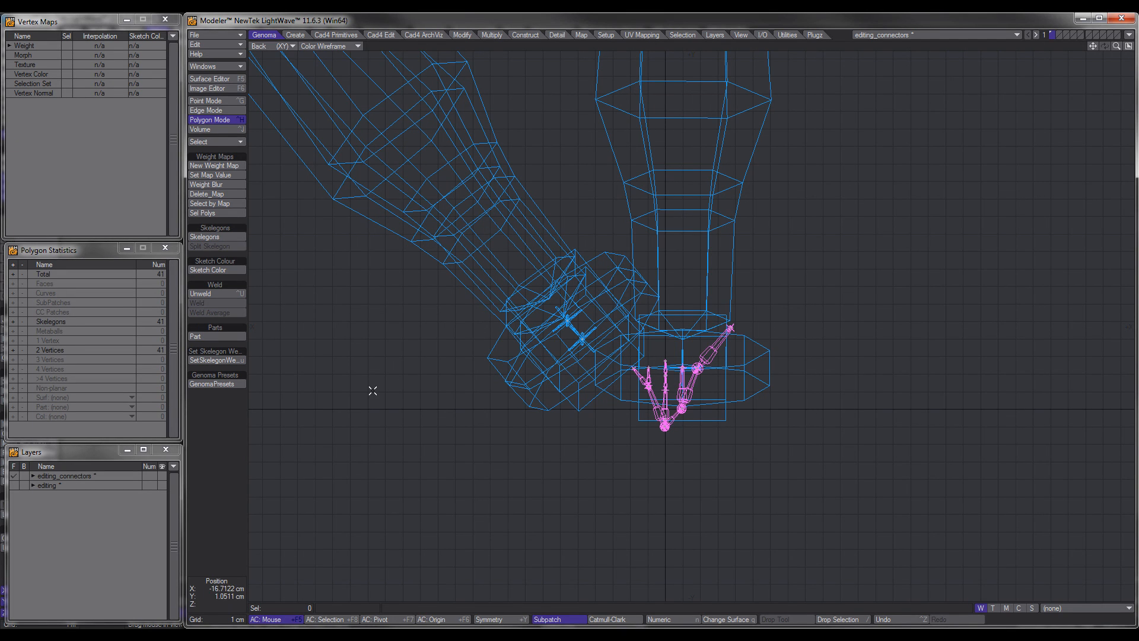
left_click(226, 383)
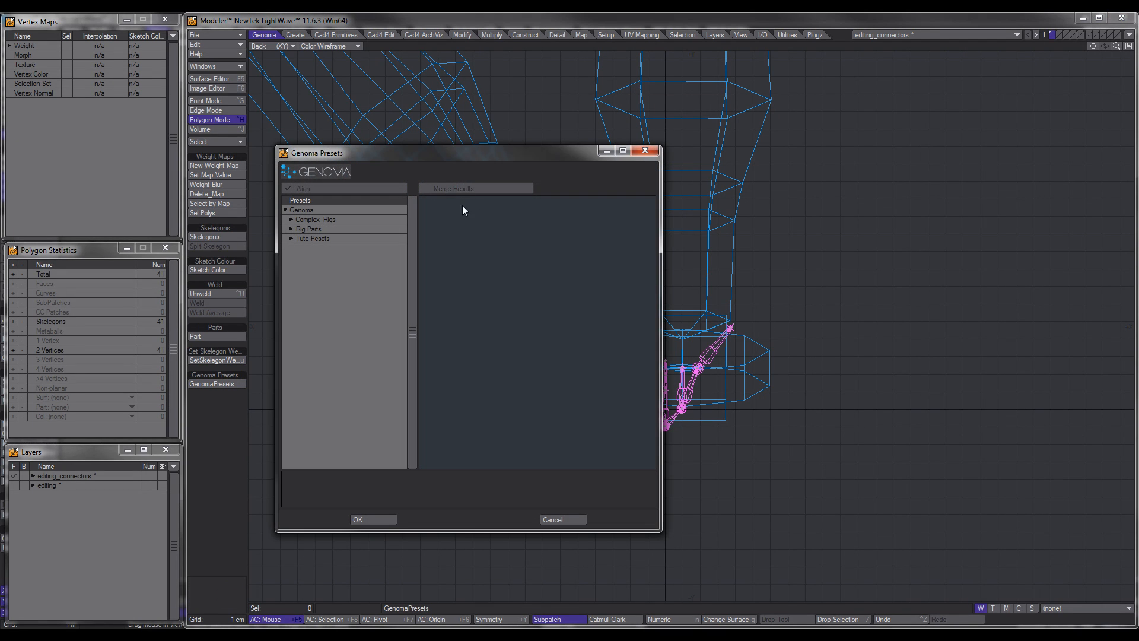
left_click(567, 519)
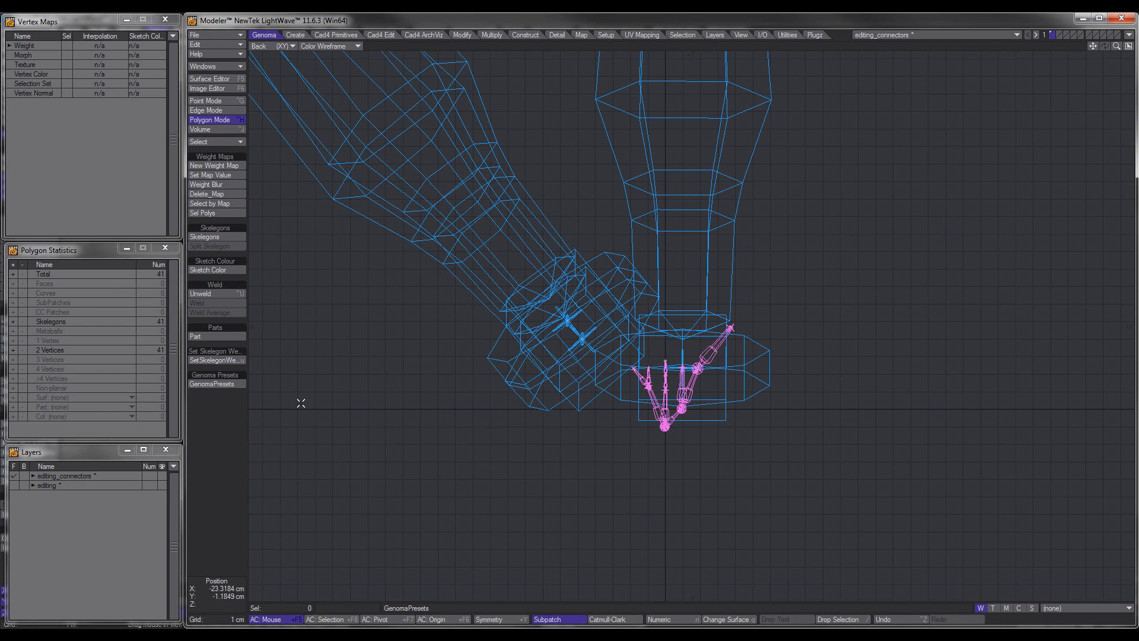
Select everything connected to the two left arms and the upright arm, and delete these arms.
left_click(525, 338)
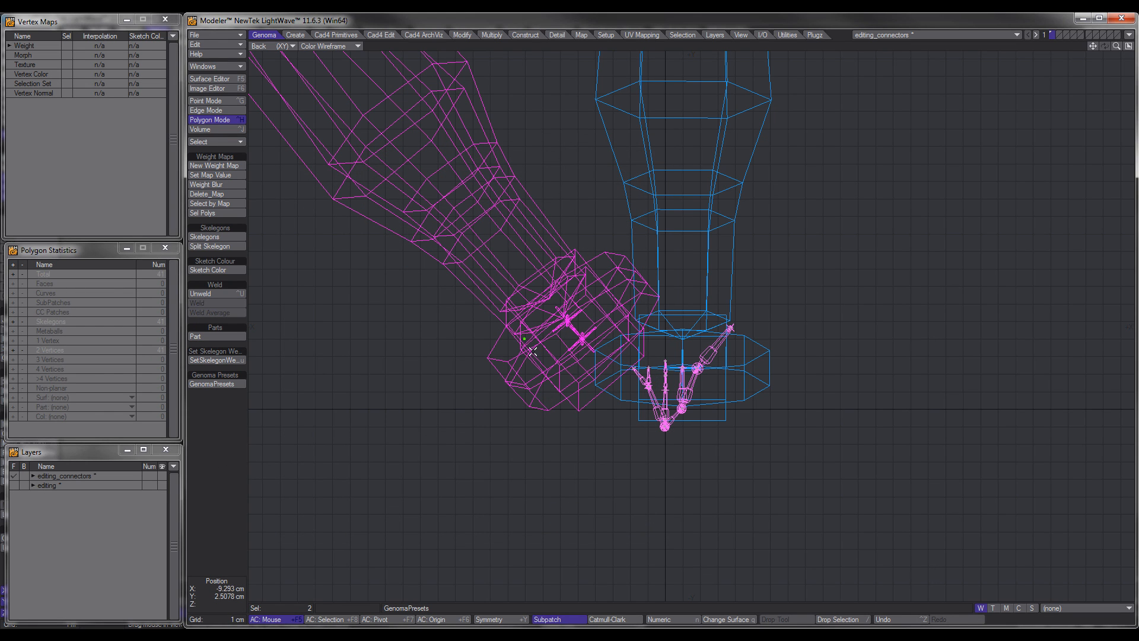
left_click(709, 244, "shift")
left_click_drag(750, 351, 675, 427, "ctrl+alt")
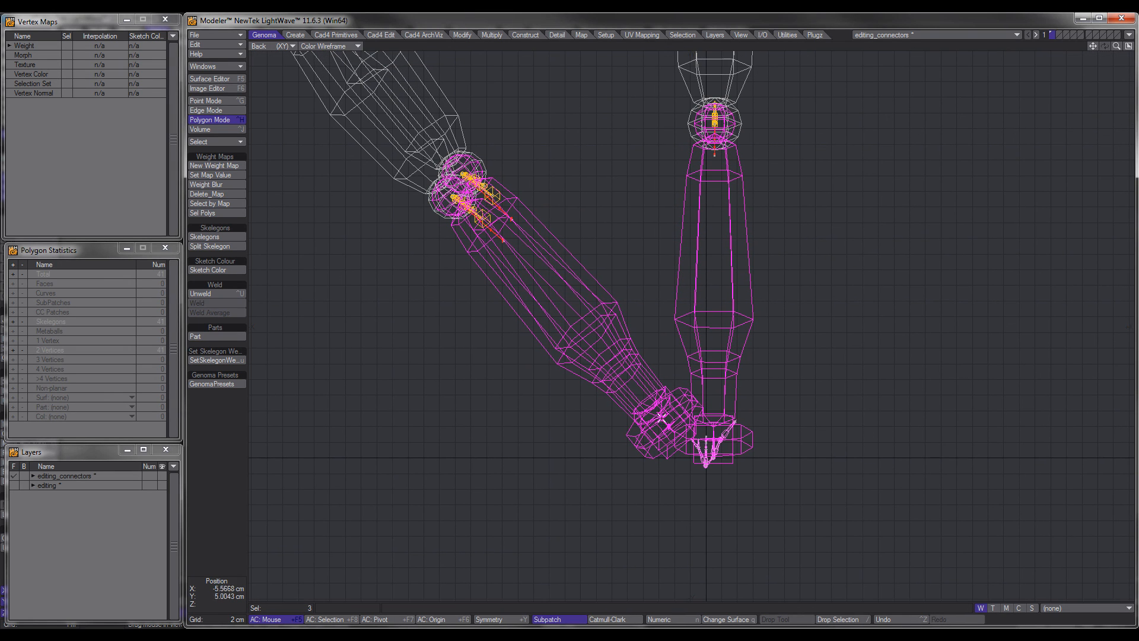
key("bracketright")
left_click_drag(698, 407, 641, 394, "ctrl+alt")
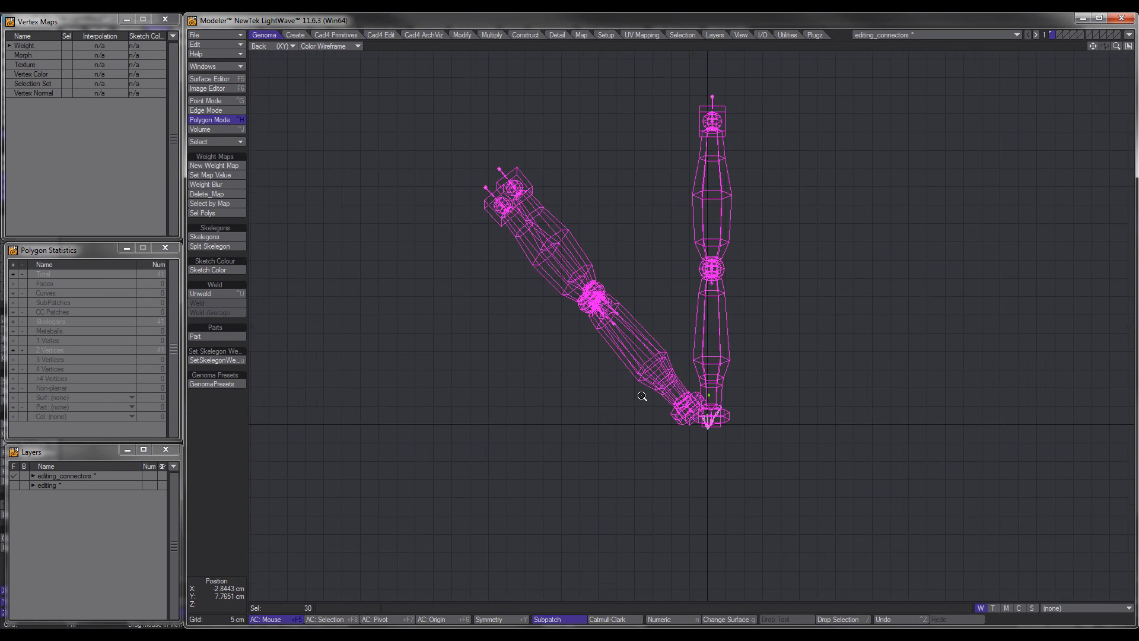
key("Delete")
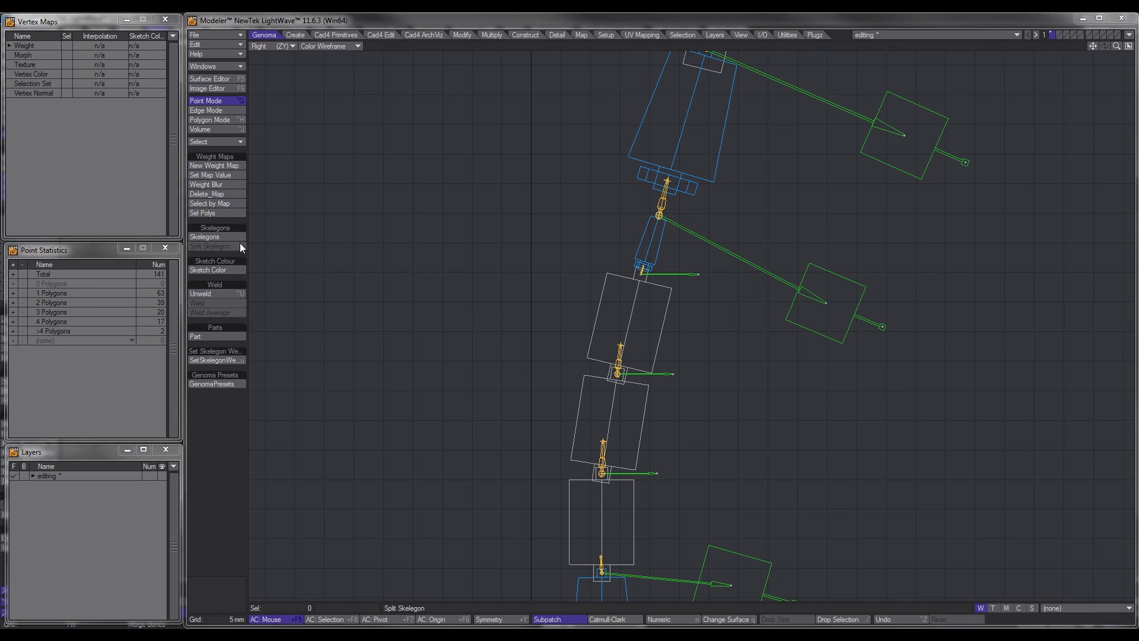
Select the small connector skelegon at the spine joint and, in the Back view, draw a looping chain of seven skelegons starting from that joint.
key("ctrl+h")
left_click(619, 356)
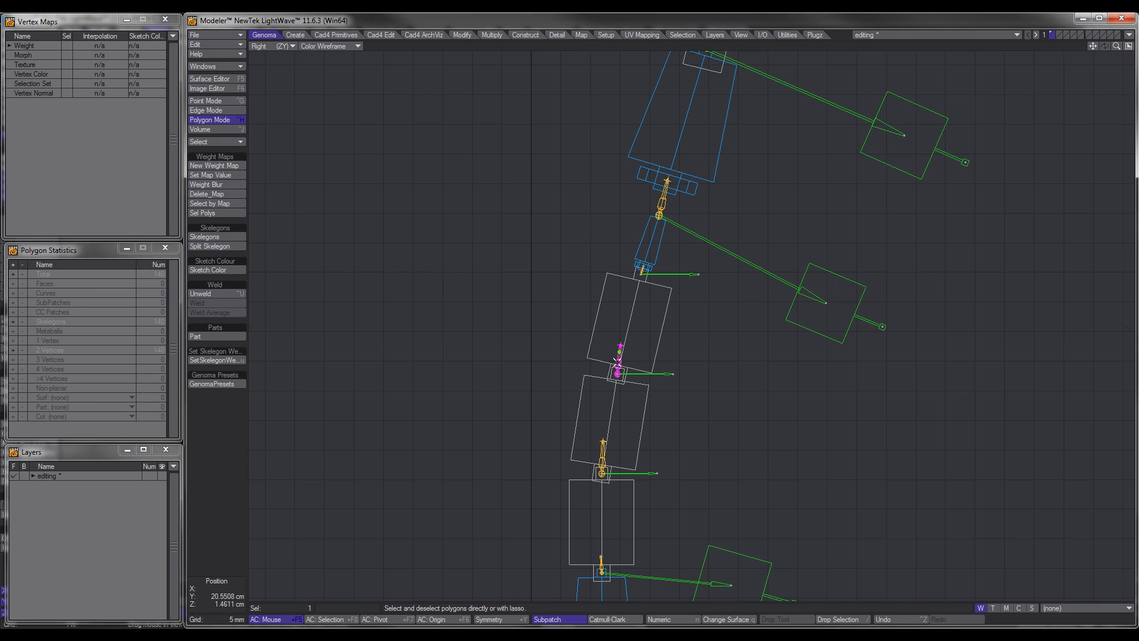
key("KP_1")
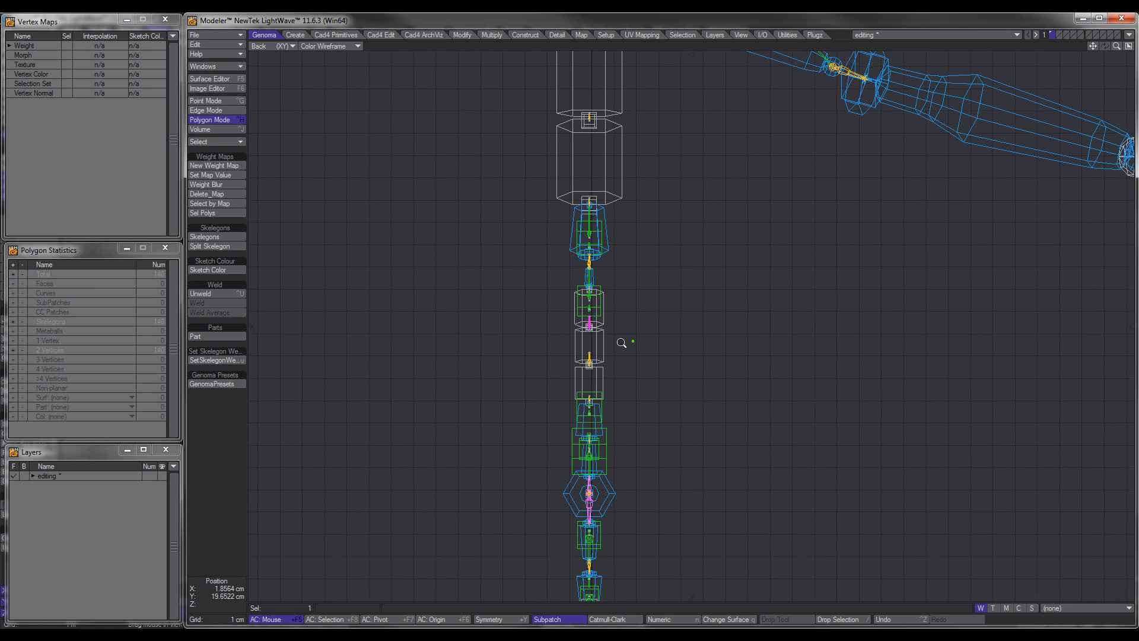
scroll(633, 341, "down", 1)
left_click(222, 237)
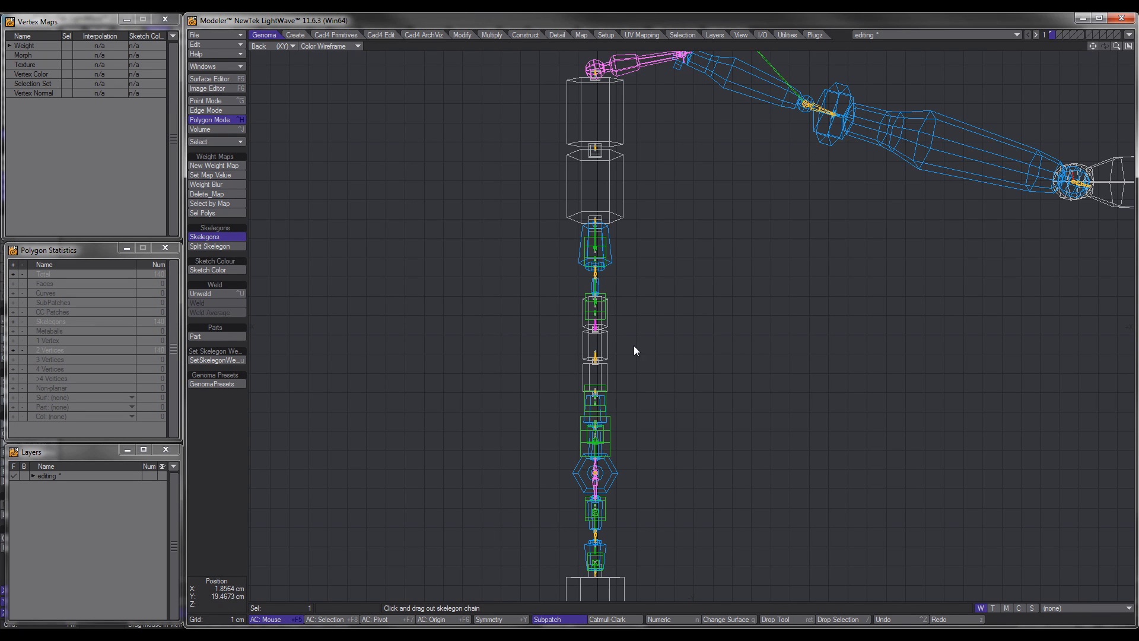
left_click_drag(595, 324, 673, 388)
left_click(743, 341)
left_click(784, 293)
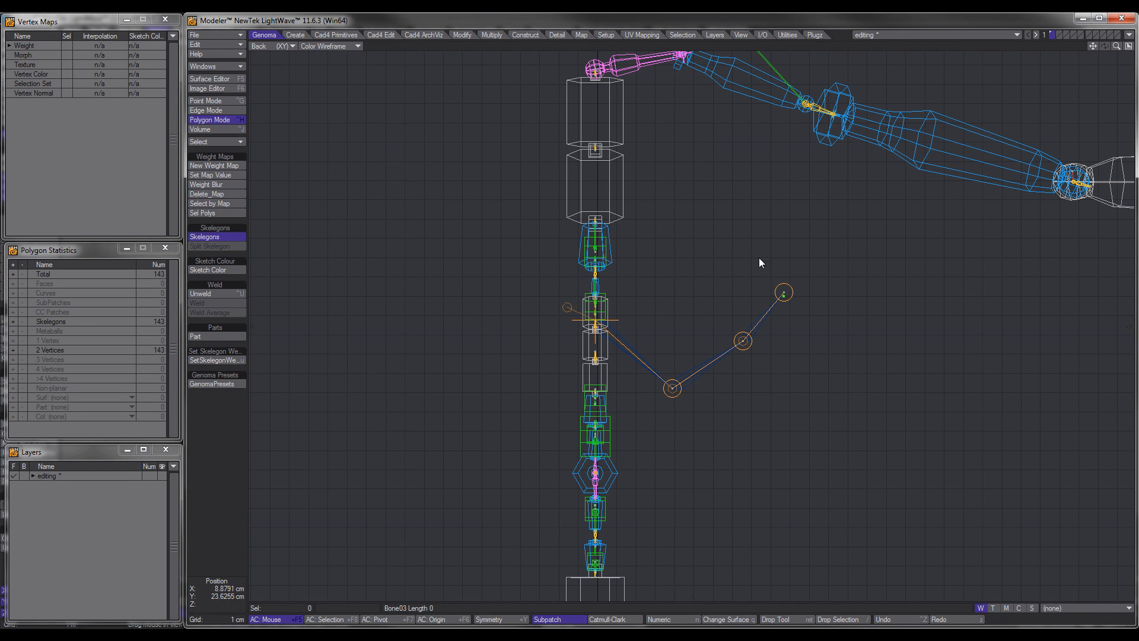
left_click(738, 221)
left_click(714, 182)
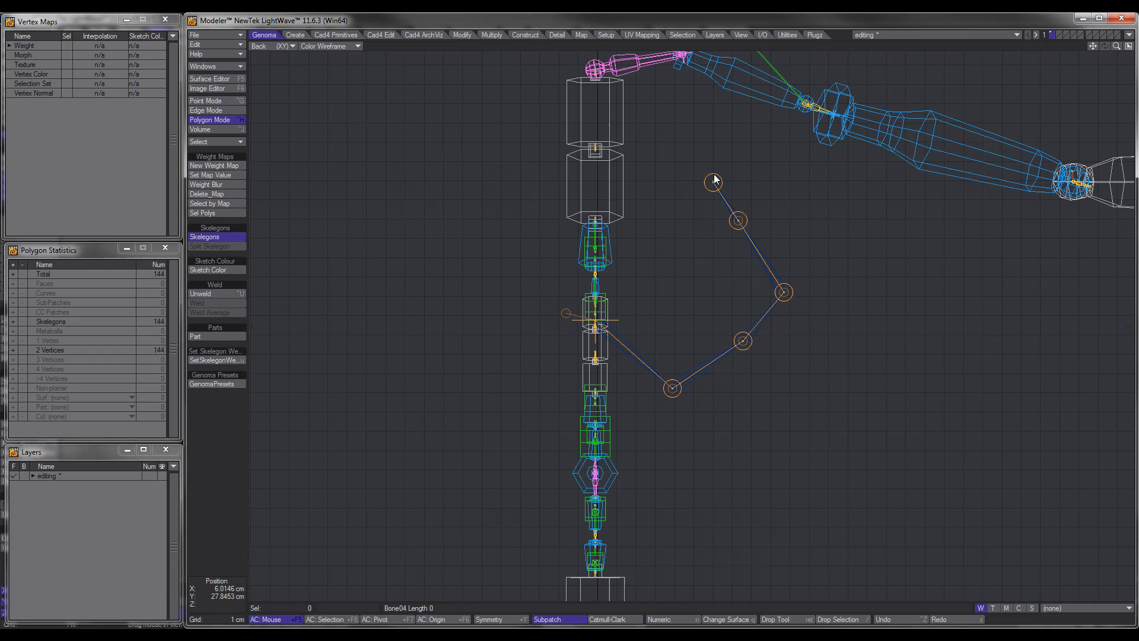
left_click(686, 220)
left_click(677, 263)
key("Return")
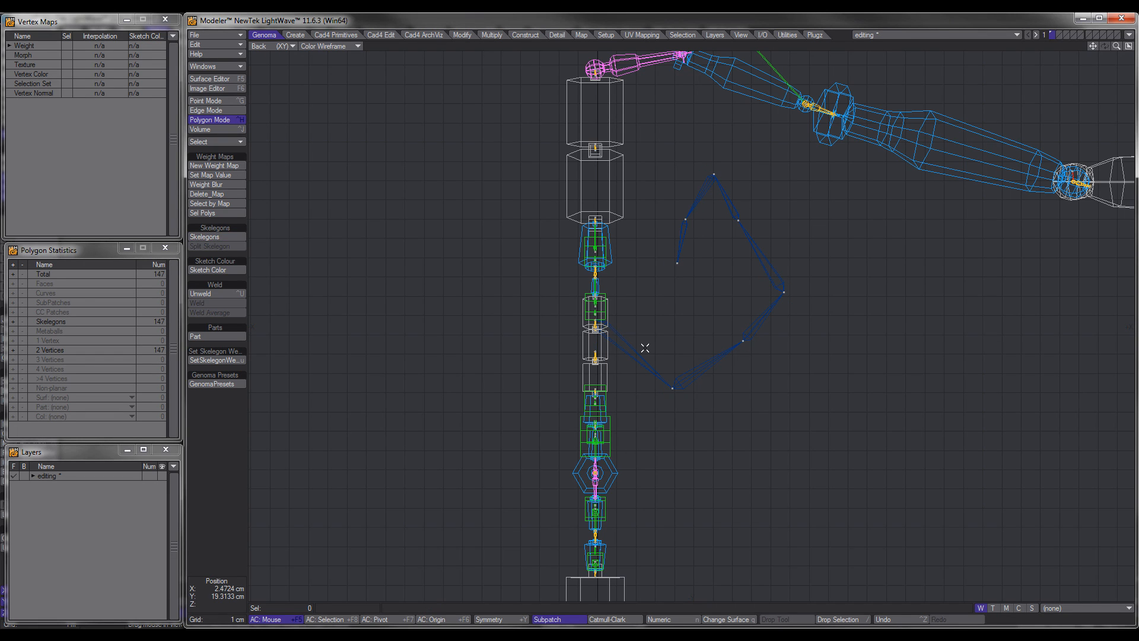
Try to move the first skelegon of the new chain slightly away from the spine joint.
left_click_drag(643, 348, 646, 384)
key("t")
left_click_drag(473, 310, 475, 303)
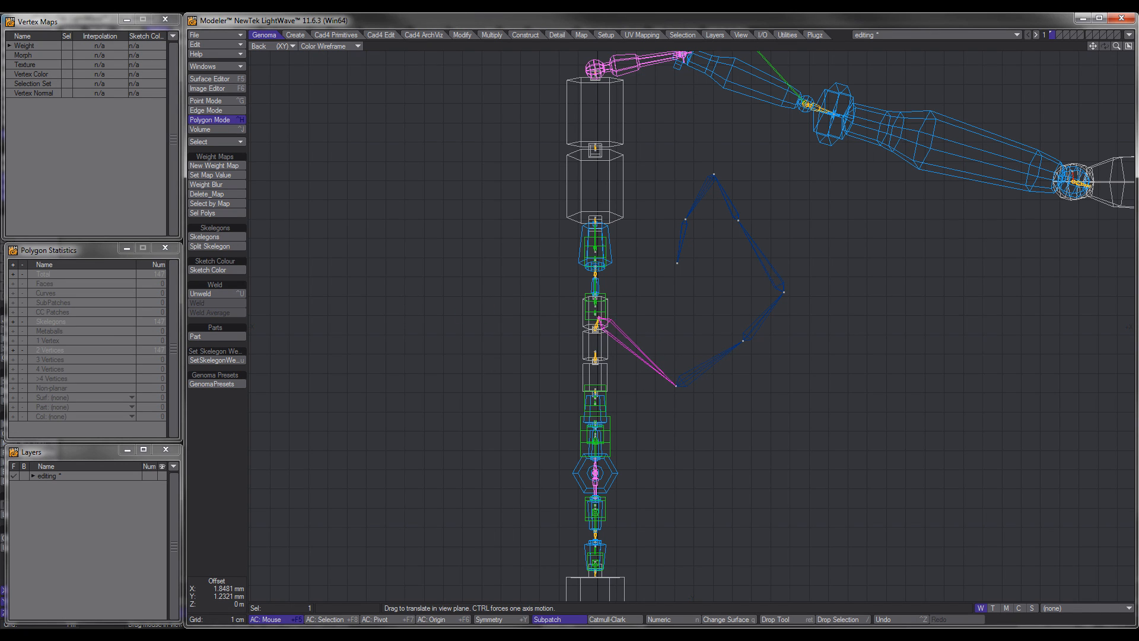
key("space")
key("ctrl+z")
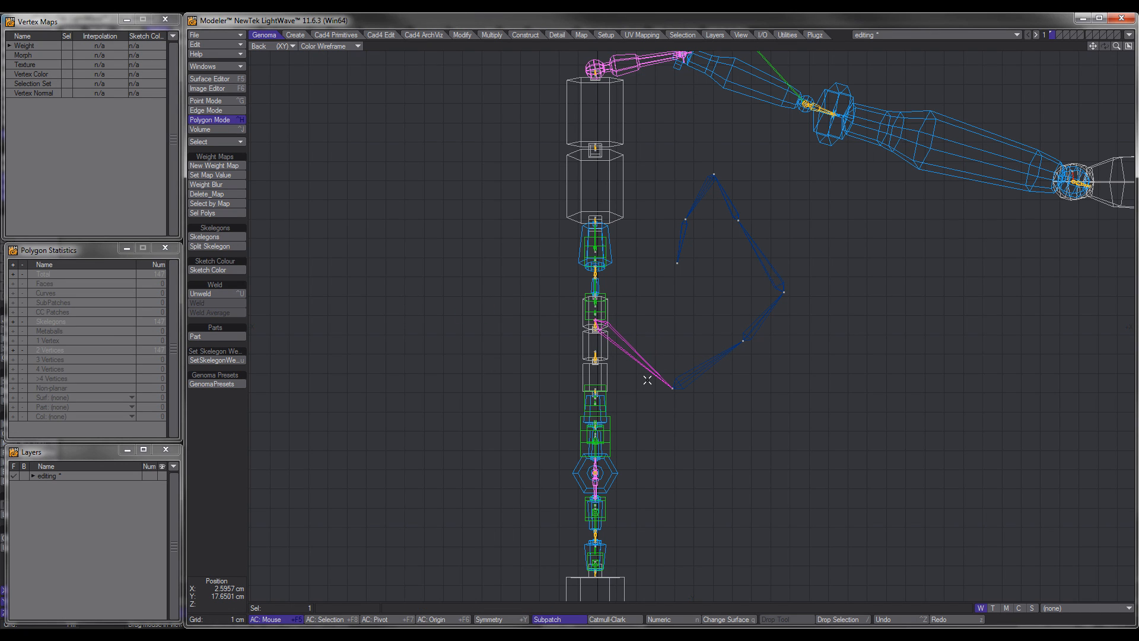
Switch to Layout and take a closer look at the rig with the new bone chain in the perspective view.
key("F12")
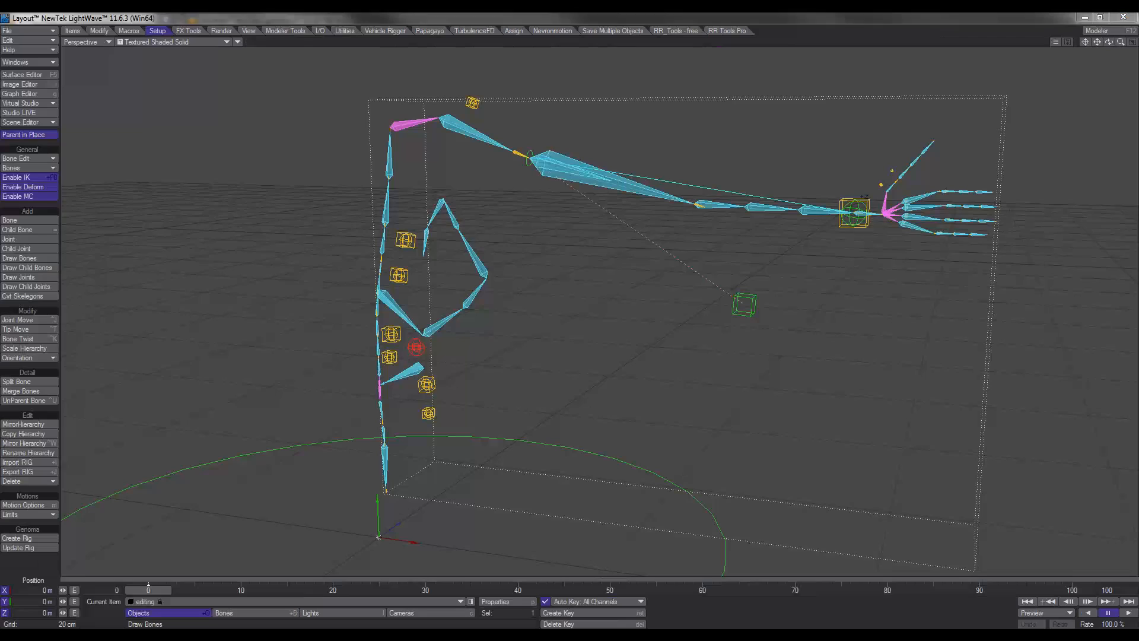
left_click_drag(471, 347, 570, 314, "ctrl+alt")
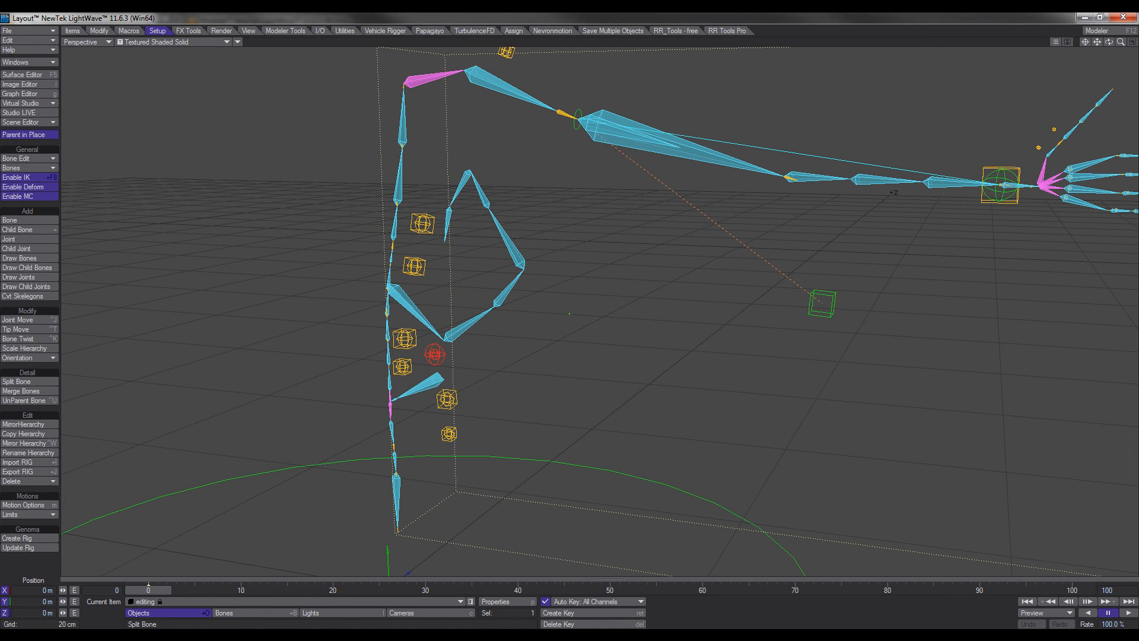
Rotate the ctrl_hpb4 spine control to test how the newly added bone chain follows the rig.
left_click(405, 338)
key("y")
left_click_drag(300, 378, 378, 540)
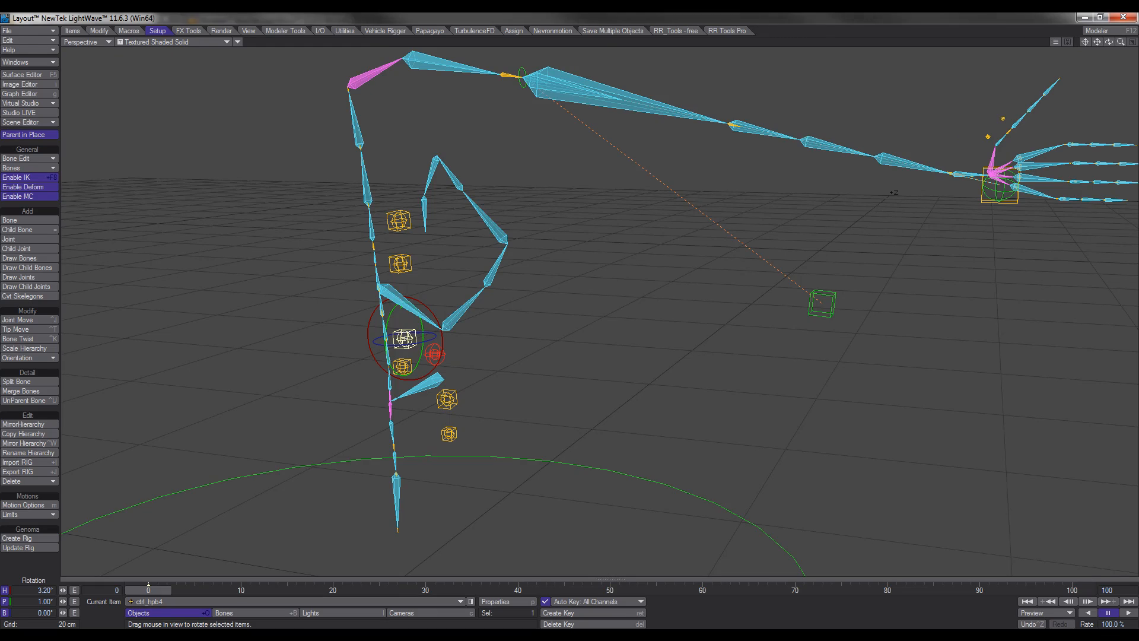
In Modeler, mirror the looping skelegon chain across the X axis about 0 m with Merge Points enabled, and clear the selection.
key("alt+Tab")
mouse_move(657, 370)
left_mouse_down()
mouse_move(707, 377)
mouse_move(804, 287)
mouse_move(724, 189)
mouse_move(706, 253)
mouse_move(651, 256)
left_mouse_up()
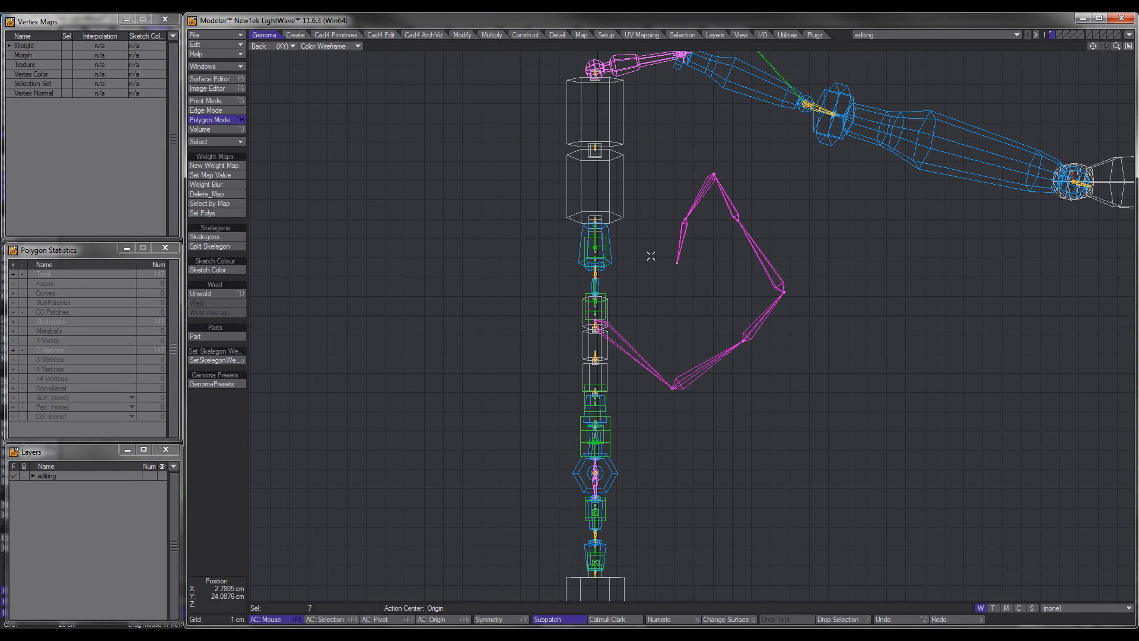
key("shift+v")
key("n")
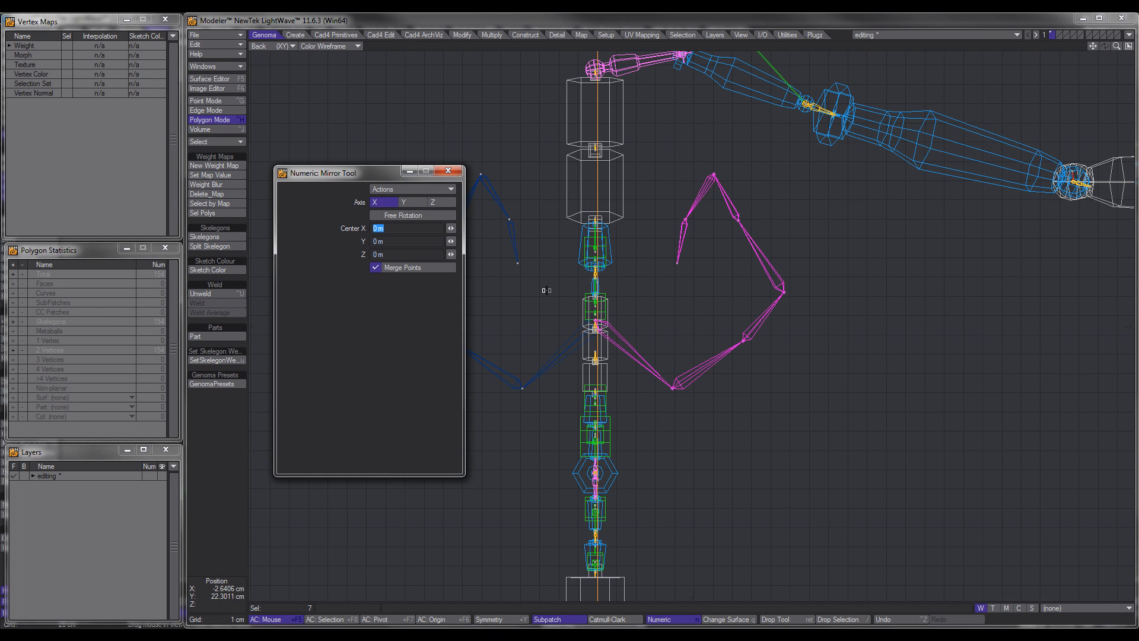
key("space")
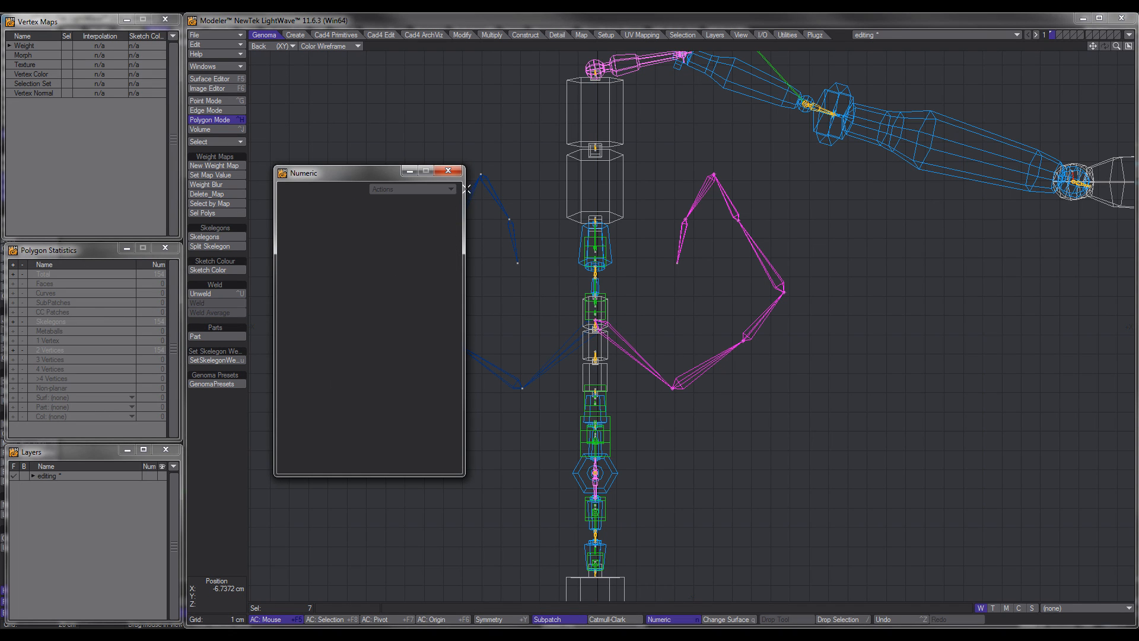
left_click(448, 171)
left_click(231, 439)
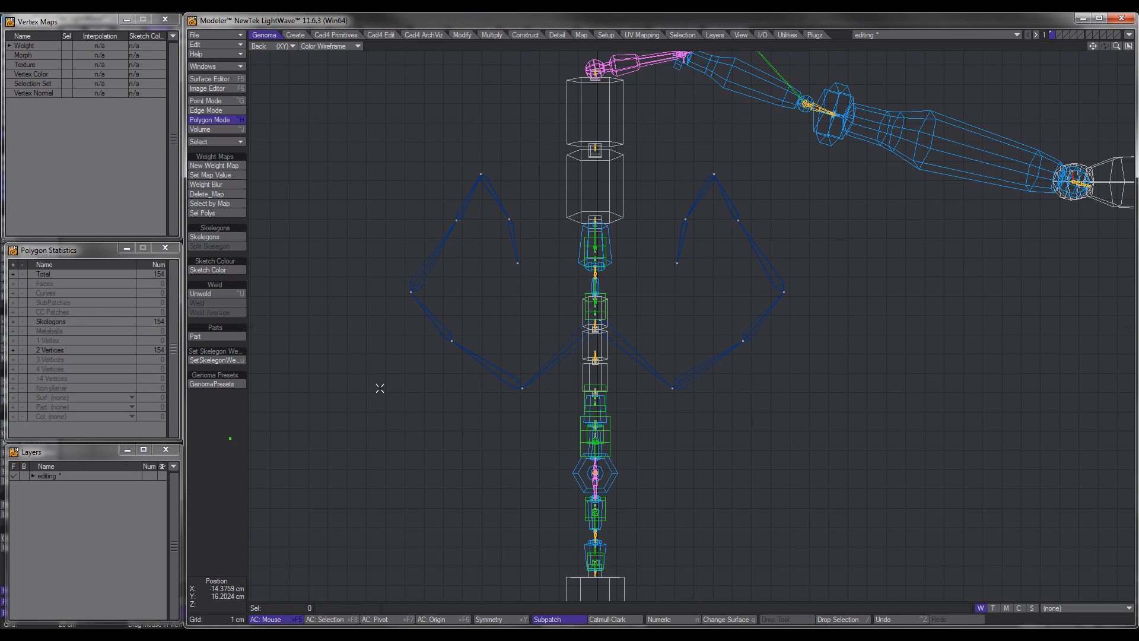
Try to weld the offset base point of the new chain onto the spine joint point.
left_click_drag(586, 298, 688, 290, "ctrl+alt")
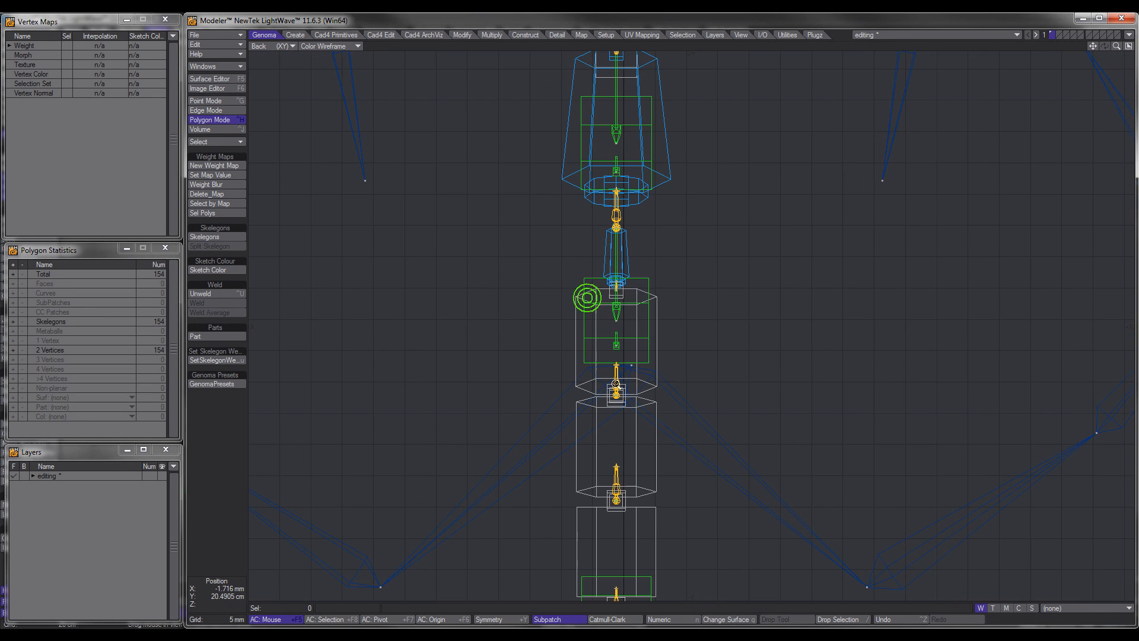
left_click_drag(612, 380, 679, 359, "ctrl+alt")
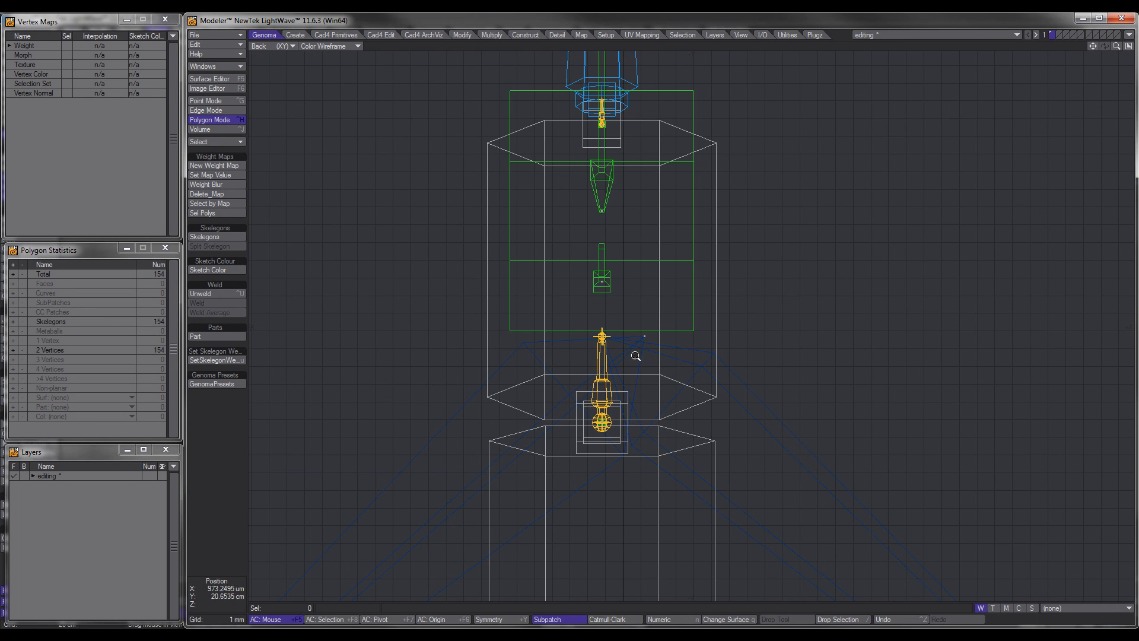
key("ctrl+g")
left_click(645, 337)
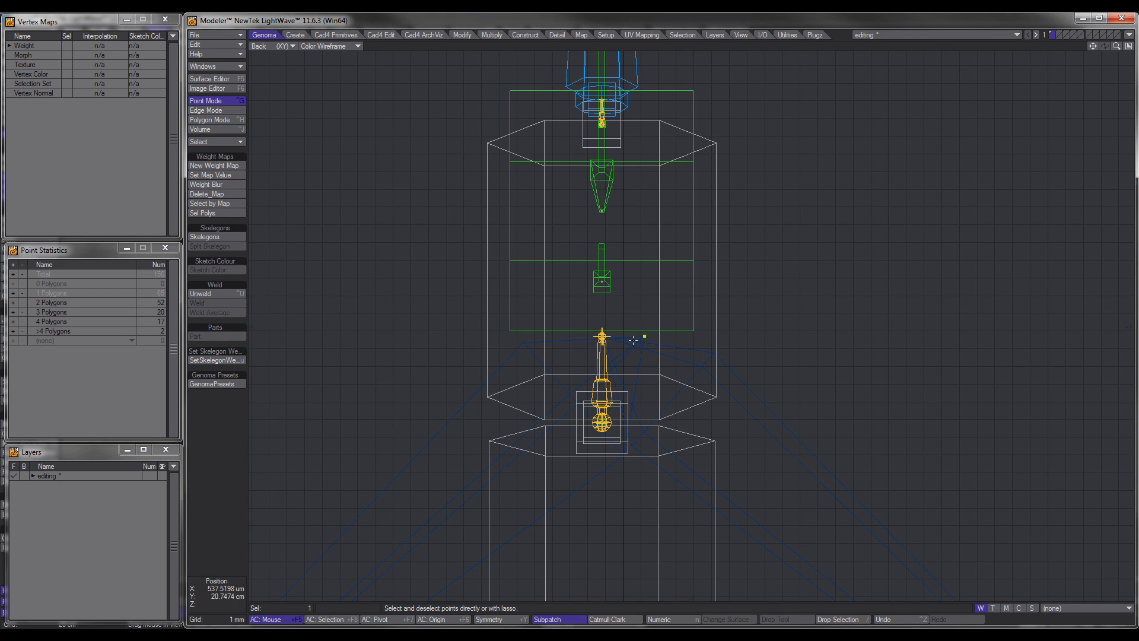
left_click(602, 337)
key("ctrl+w")
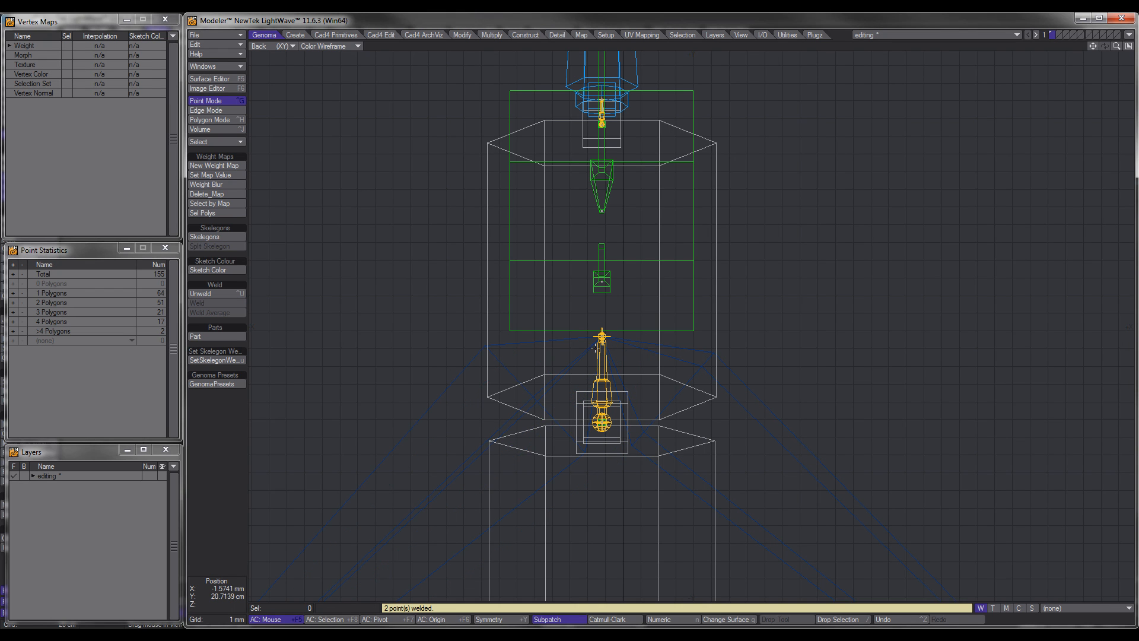
scroll(638, 349, "down", 2)
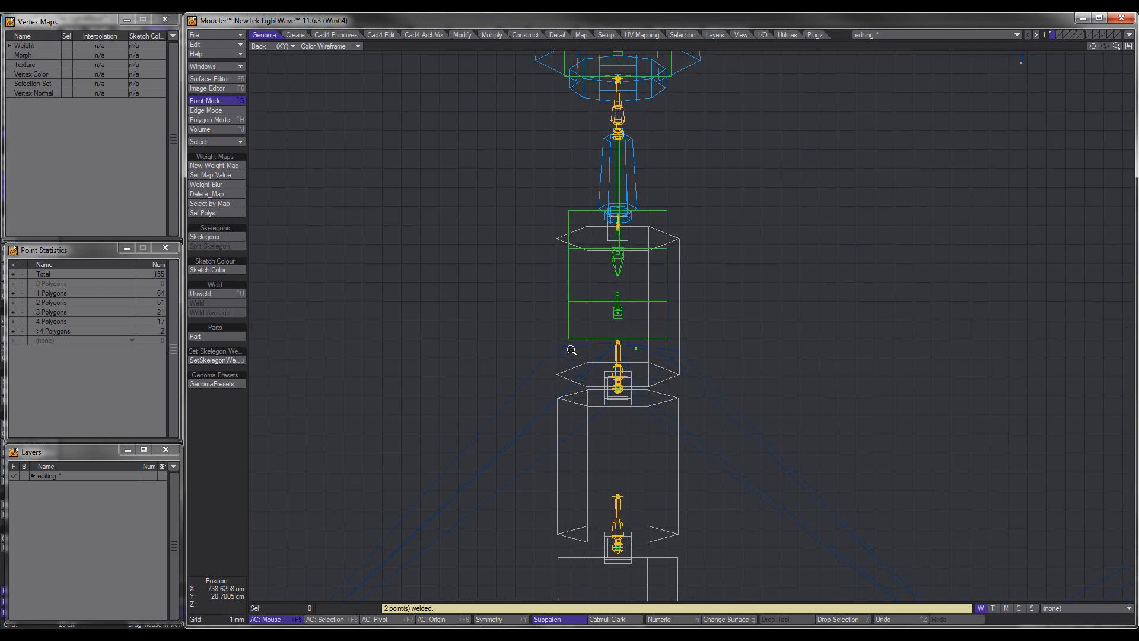
key("ctrl+z")
left_click(231, 419)
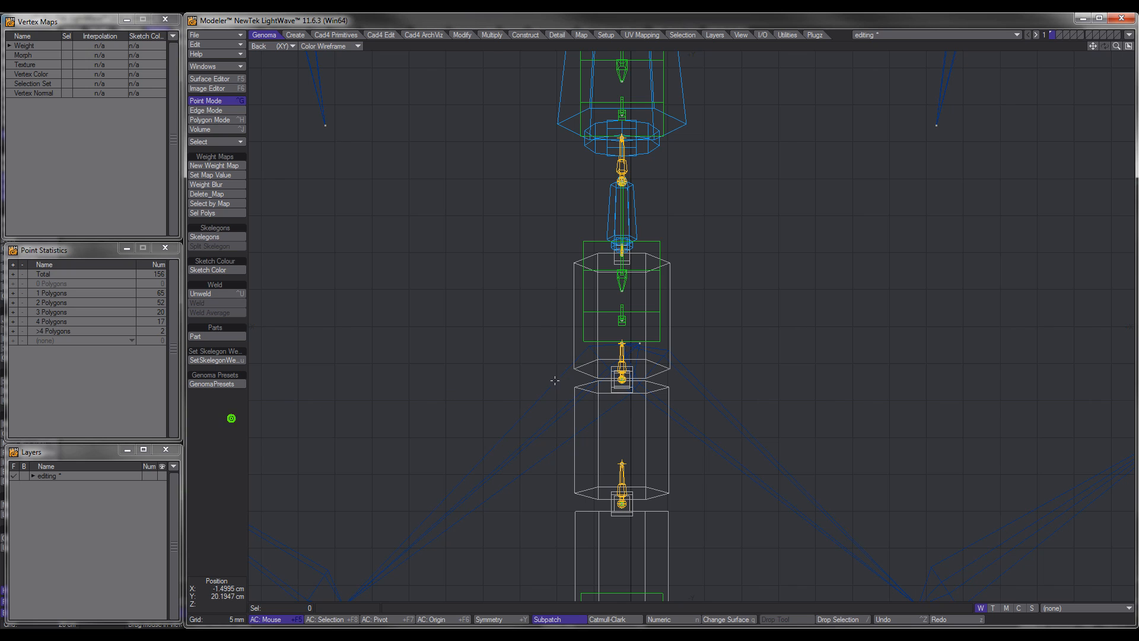
In Layout, rotate the ctrl_hpb4 control to test the mirrored chains with the offset base point.
scroll(601, 363, "up", 2)
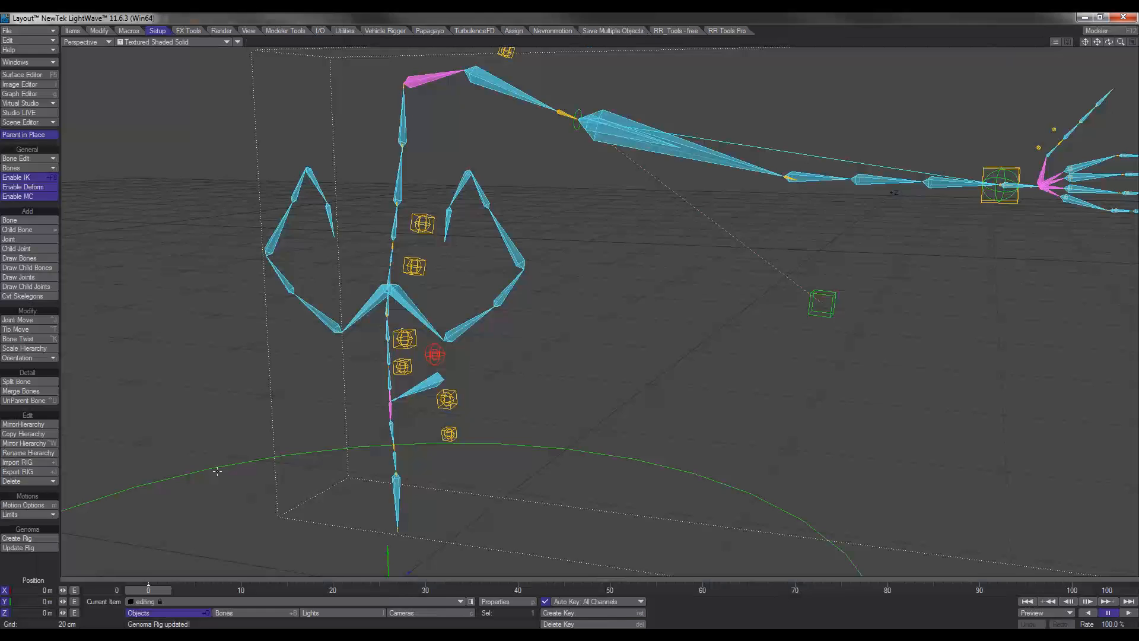
left_click(406, 338)
key("y")
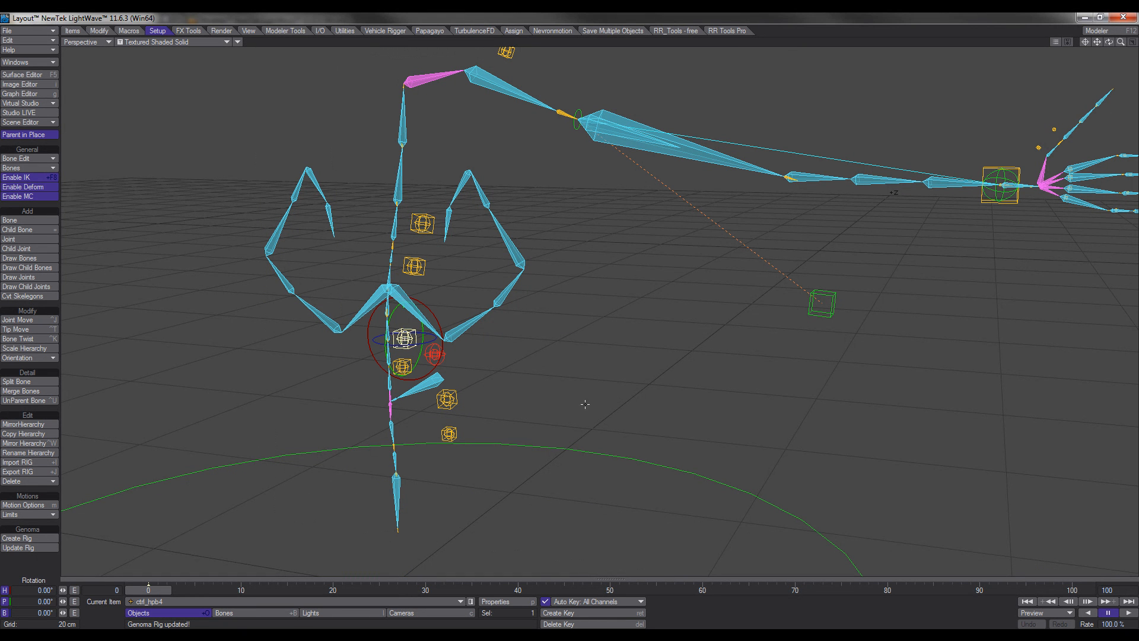
left_click_drag(585, 403, 546, 392)
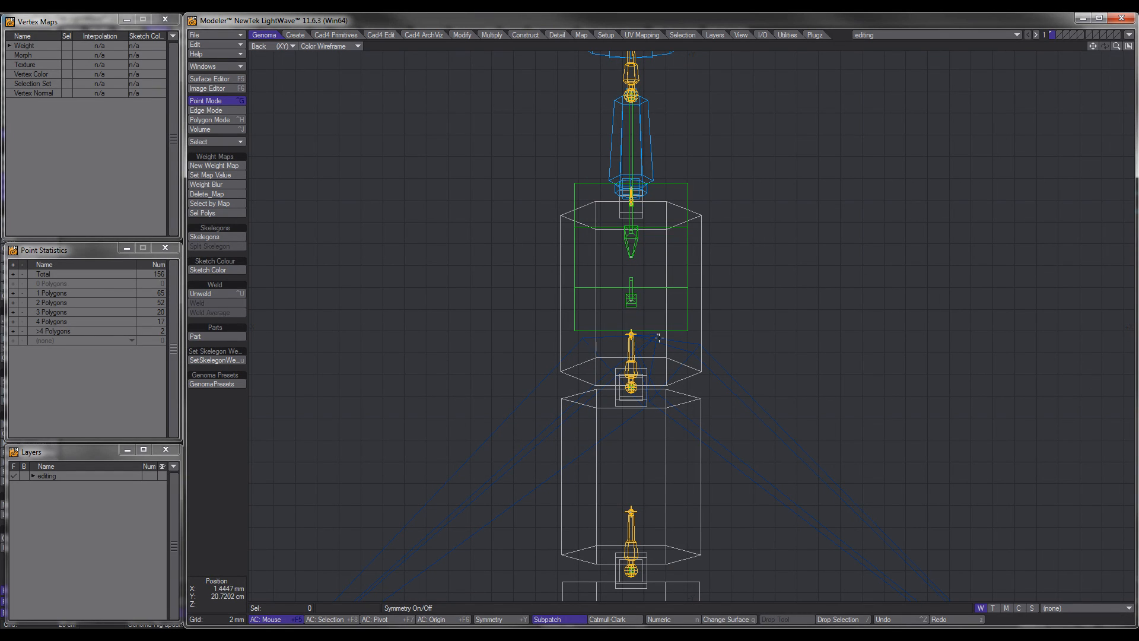
In Modeler, weld the offset base point of the new chain to the neighbouring spine joint point.
left_click(659, 337)
left_click(632, 335, "shift")
key("ctrl+w")
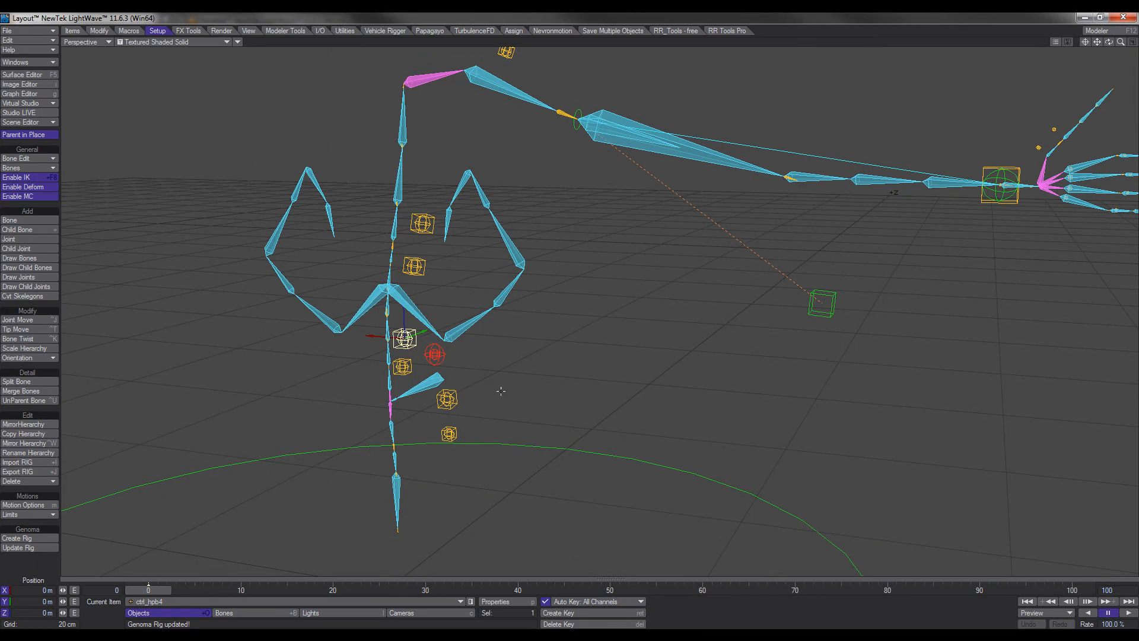
Rotate the ctrl_hpb4 control in Layout to check both chains with the welded base point.
key("y")
left_click_drag(560, 390, 626, 410)
left_click_drag(613, 563, 547, 544)
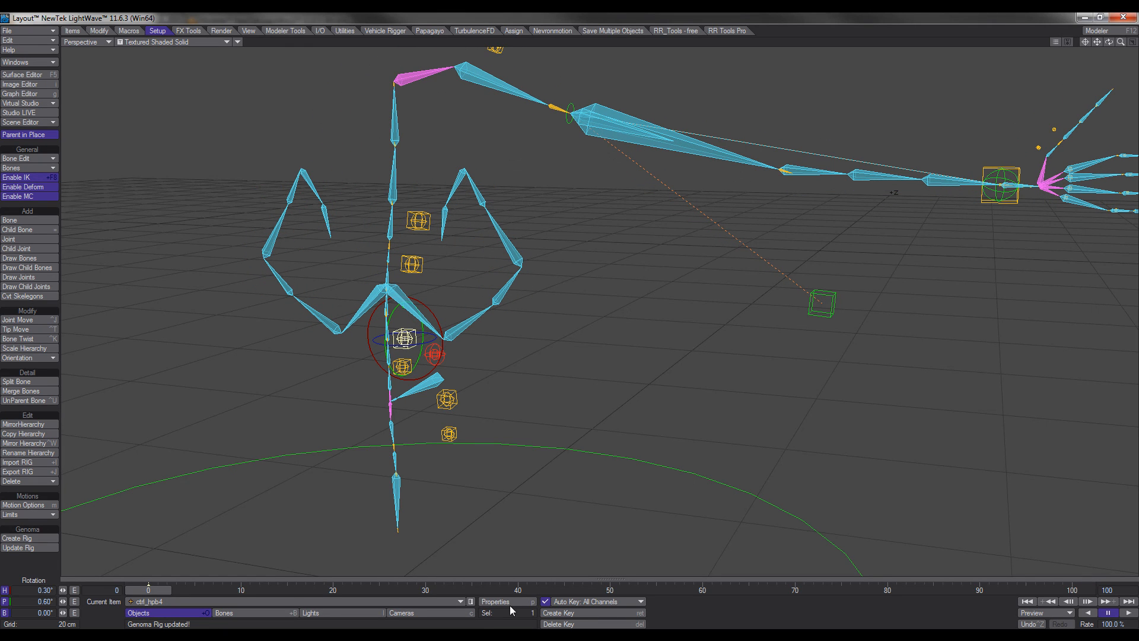
Switch to Modeler and examine the whole rig and the joint where both mirrored chains meet the spine.
key("F12")
key("a")
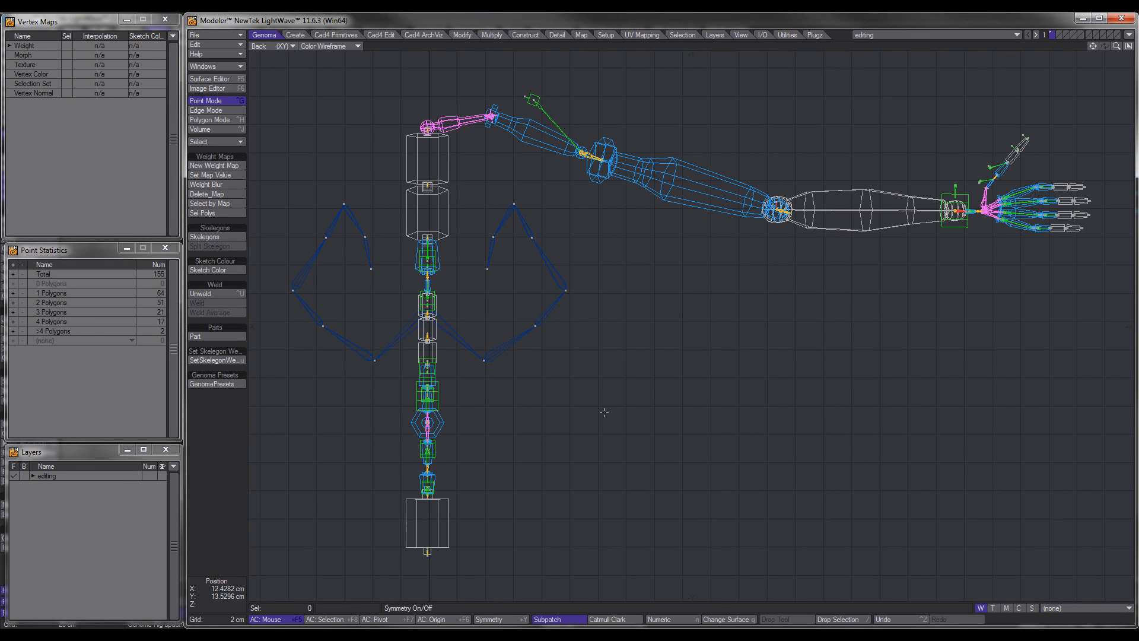
left_click_drag(500, 366, 585, 383, "alt")
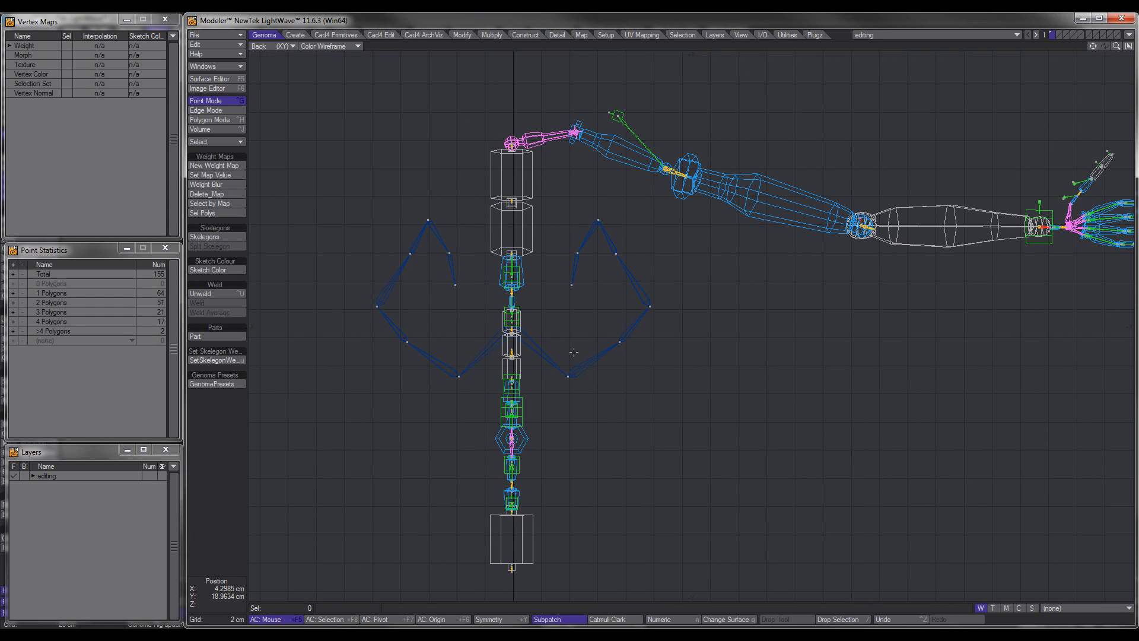
left_click_drag(590, 347, 640, 358, "alt")
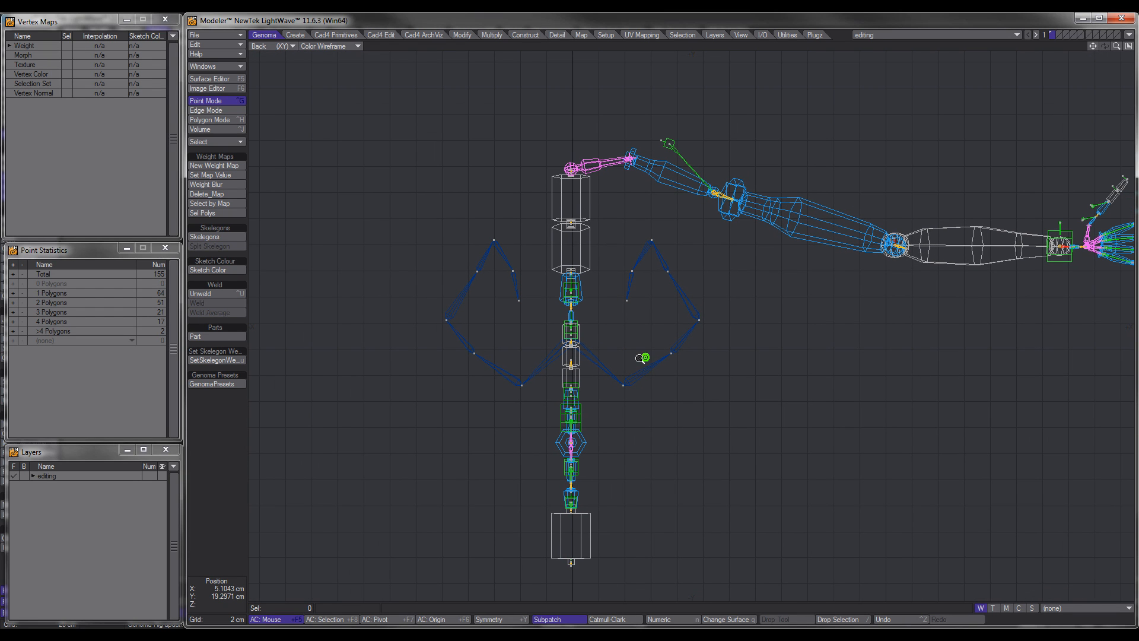
scroll(581, 334, "up", 3)
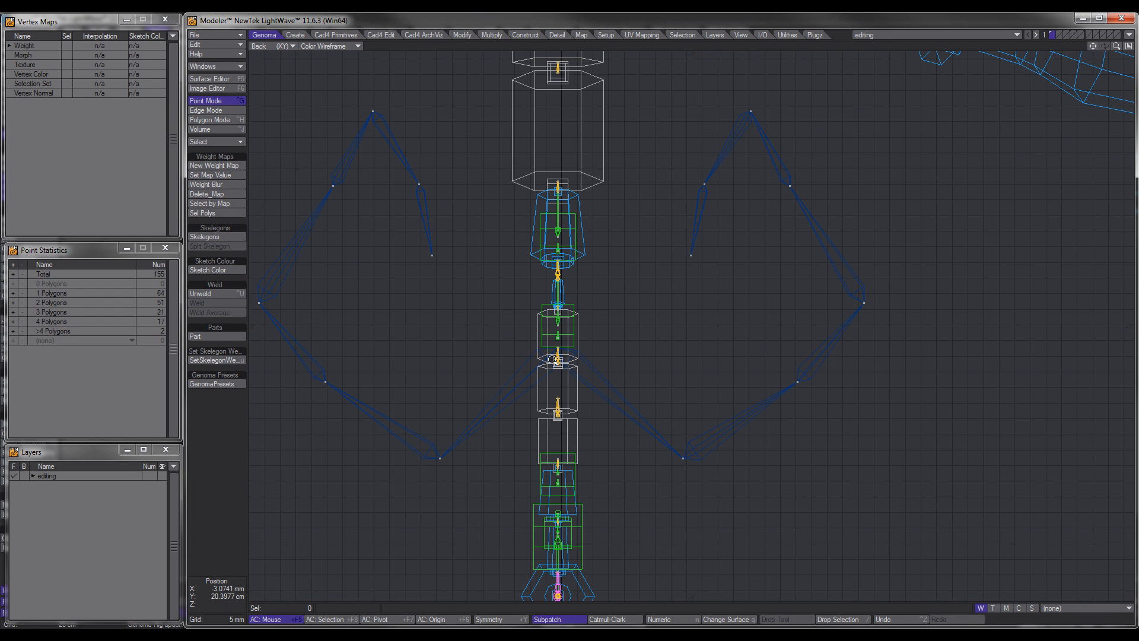
scroll(552, 359, "up", 1)
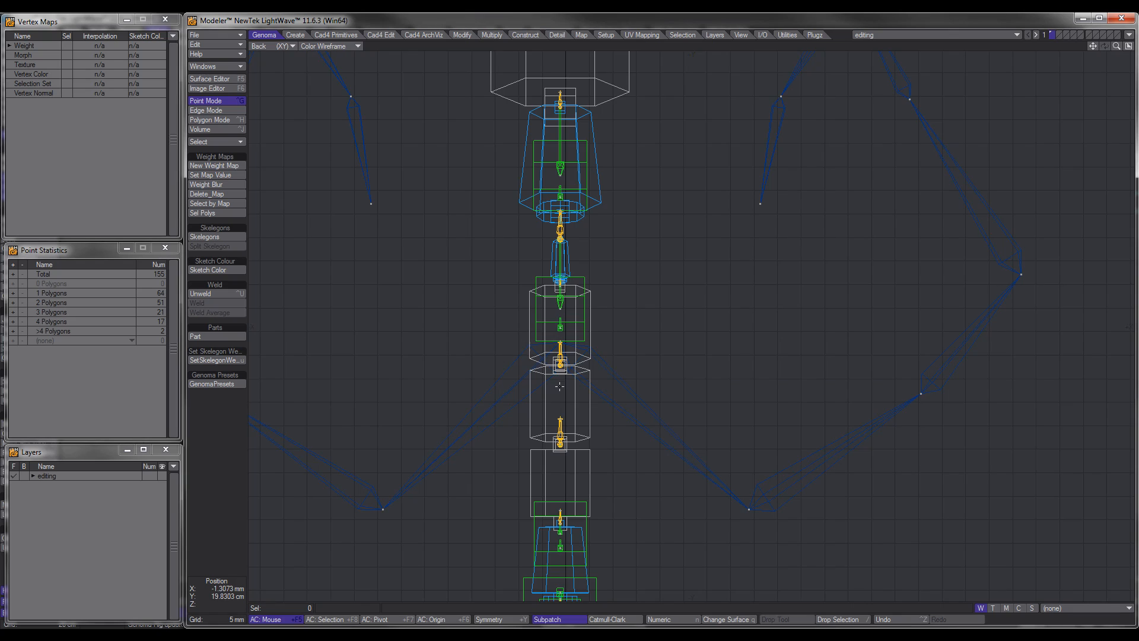
scroll(588, 347, "up", 2)
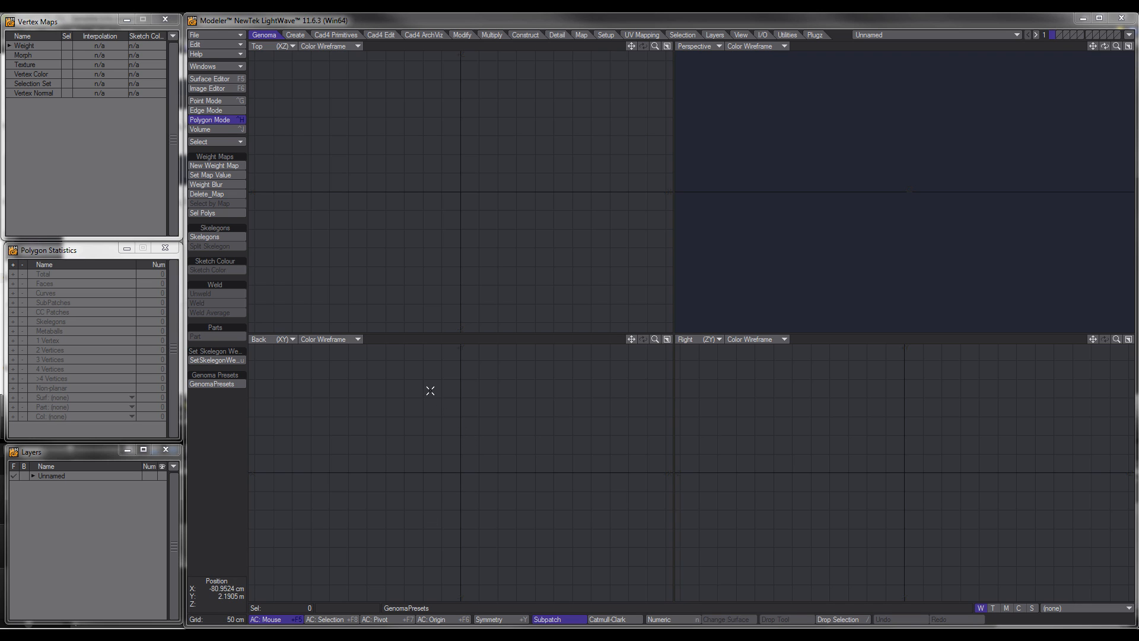
Load the "1_Connectors - Active & Passive" Genoma preset from Genoma Subrigs within Tute Pesets.
left_click(240, 384)
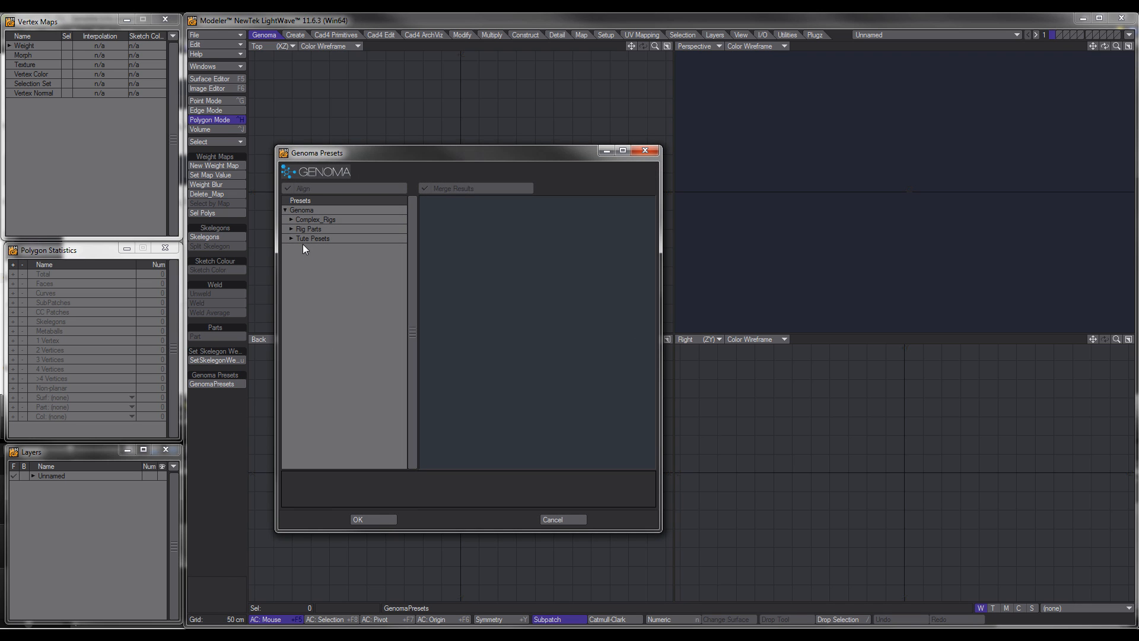
left_click(290, 229)
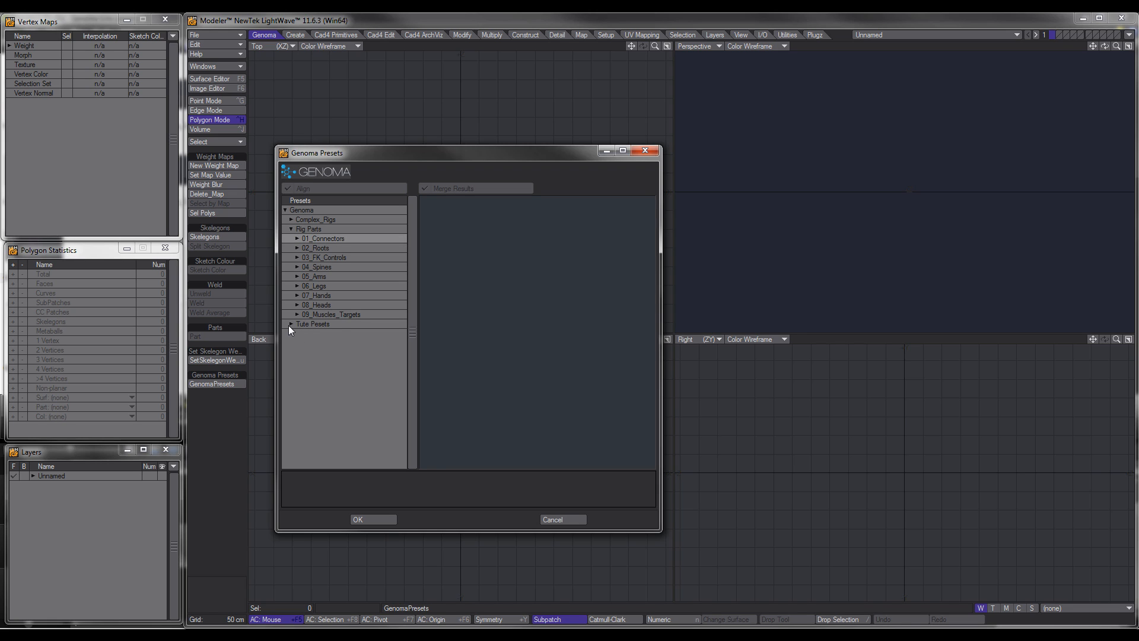
left_click(290, 324)
scroll(337, 356, "down", 1)
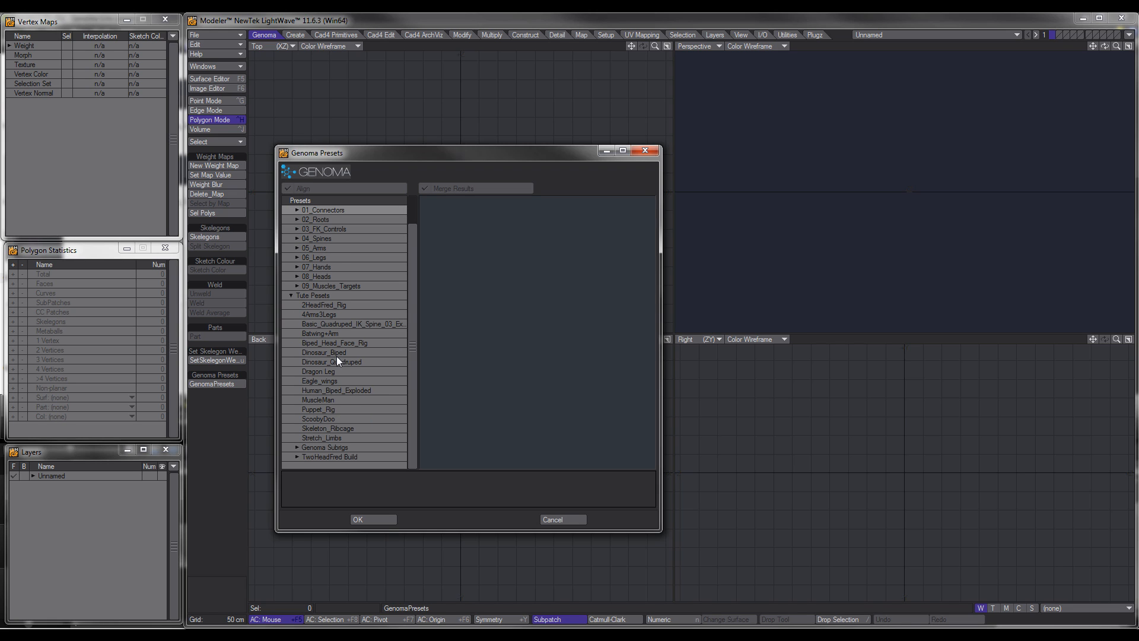
left_click(297, 447)
scroll(330, 398, "down", 5)
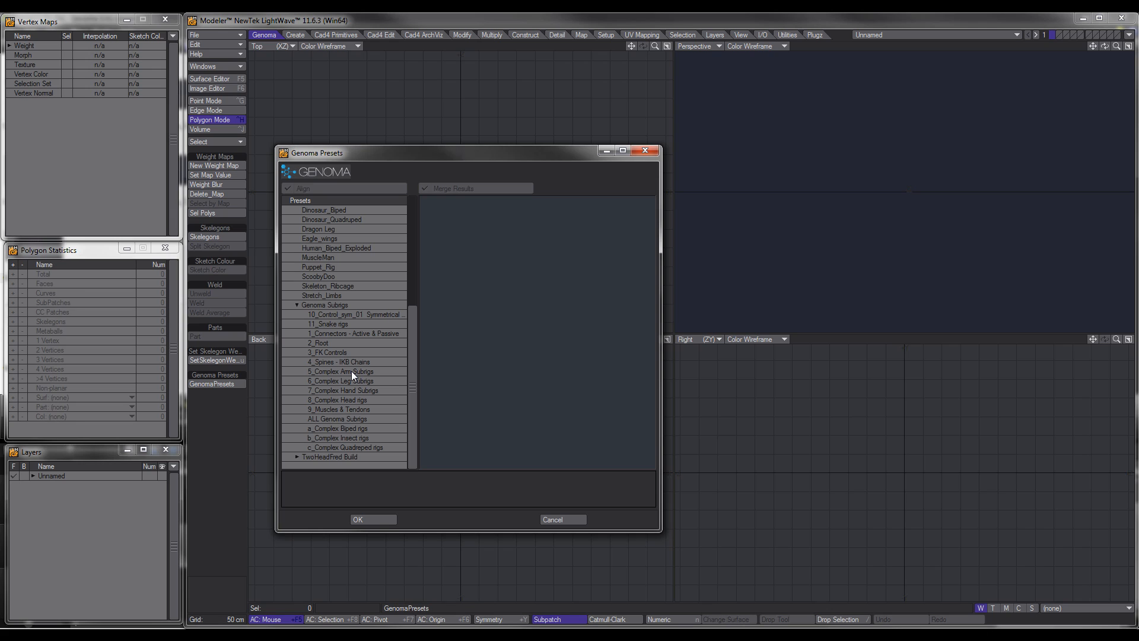
left_click(327, 335)
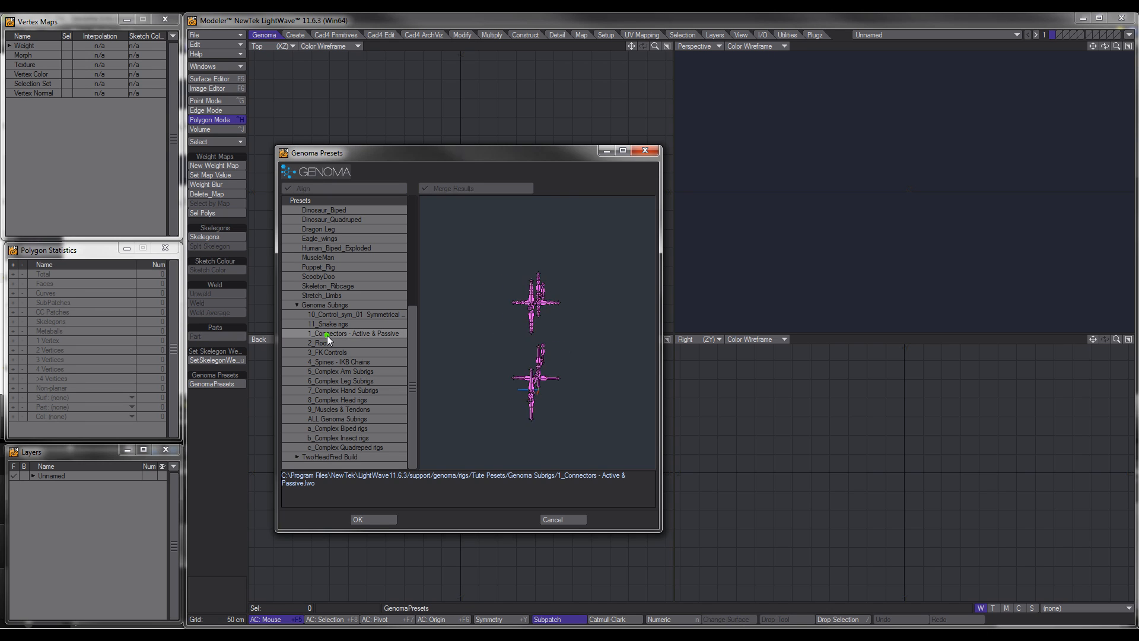
left_click(360, 519)
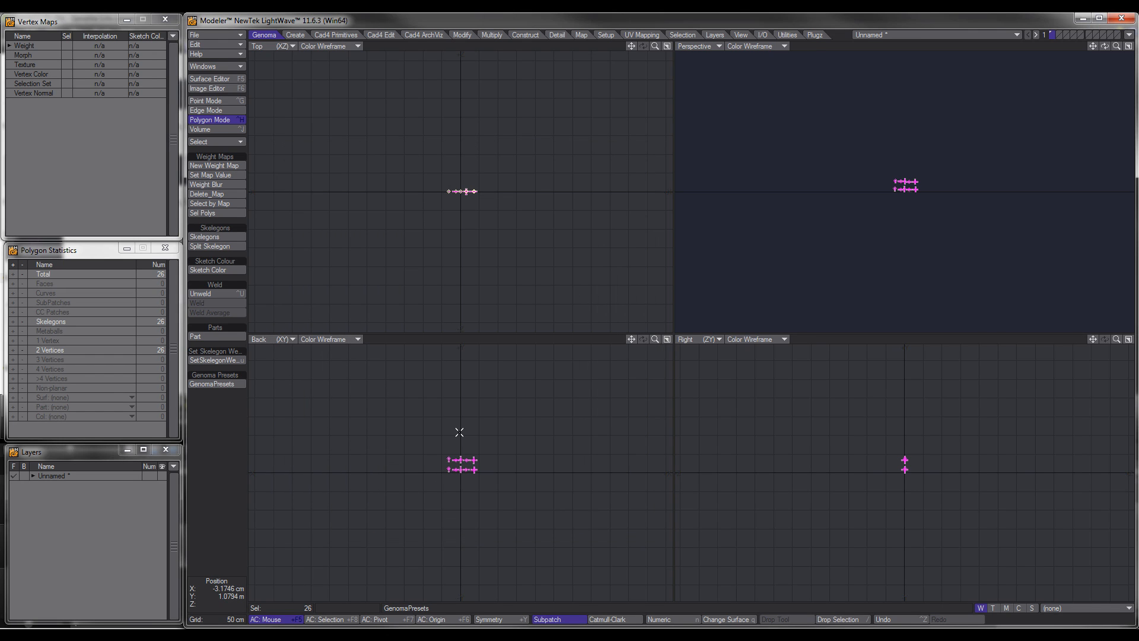
Examine the active and passive connectors in a full perspective view, picking out the single connector in the lower row.
left_click_drag(667, 325, 647, 336, "alt+shift")
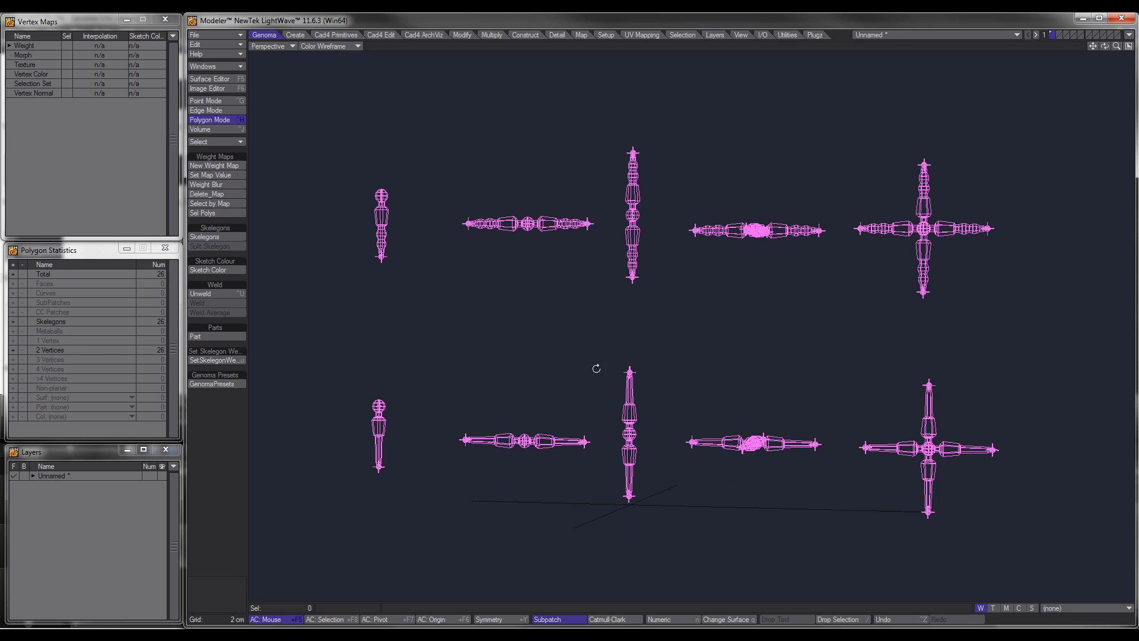
left_click_drag(597, 368, 612, 369, "alt")
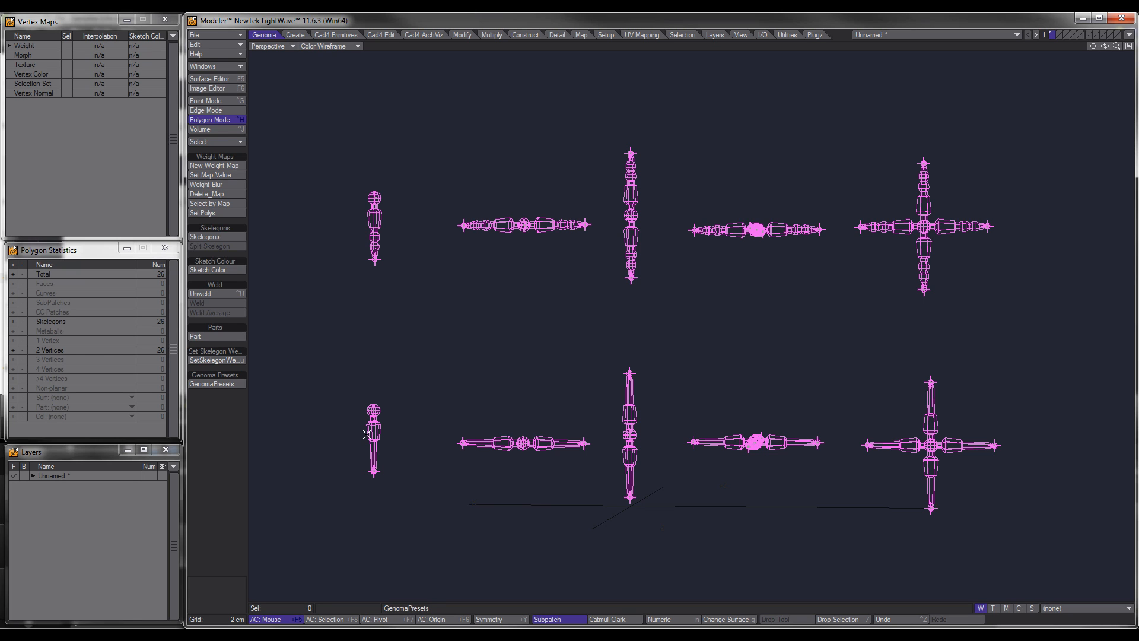
left_click(367, 435)
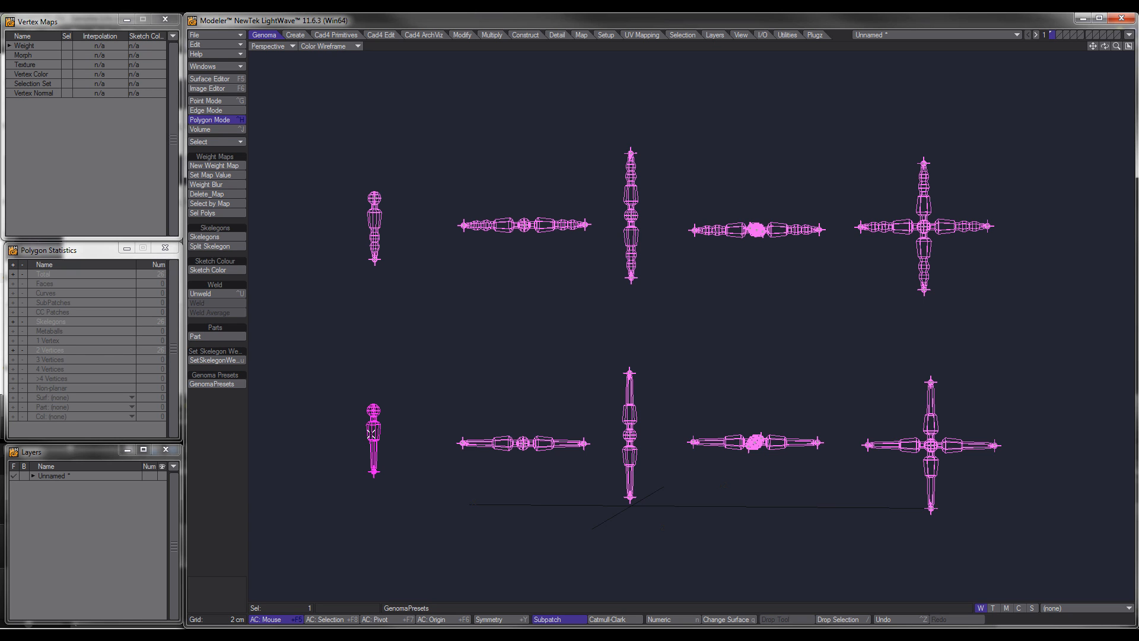
left_click(371, 434)
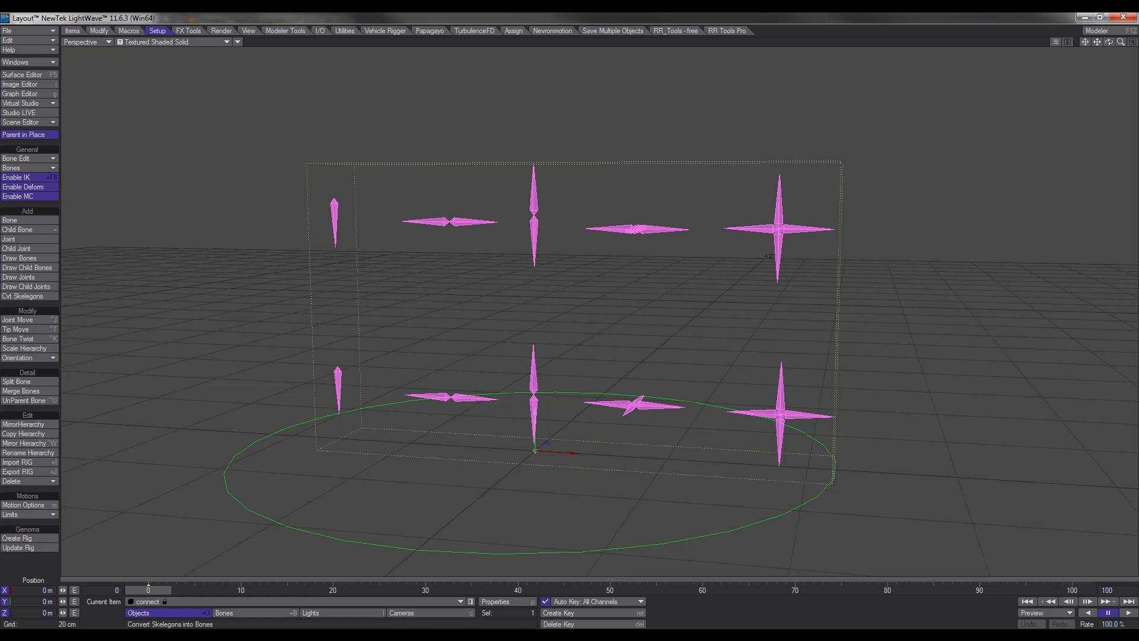
Review the Dbl. Click Bone Mode option in the general preferences and close them.
mouse_move(453, 412)
left_mouse_down("ctrl+alt")
mouse_move(572, 313)
mouse_move(453, 413)
left_mouse_up("ctrl+alt")
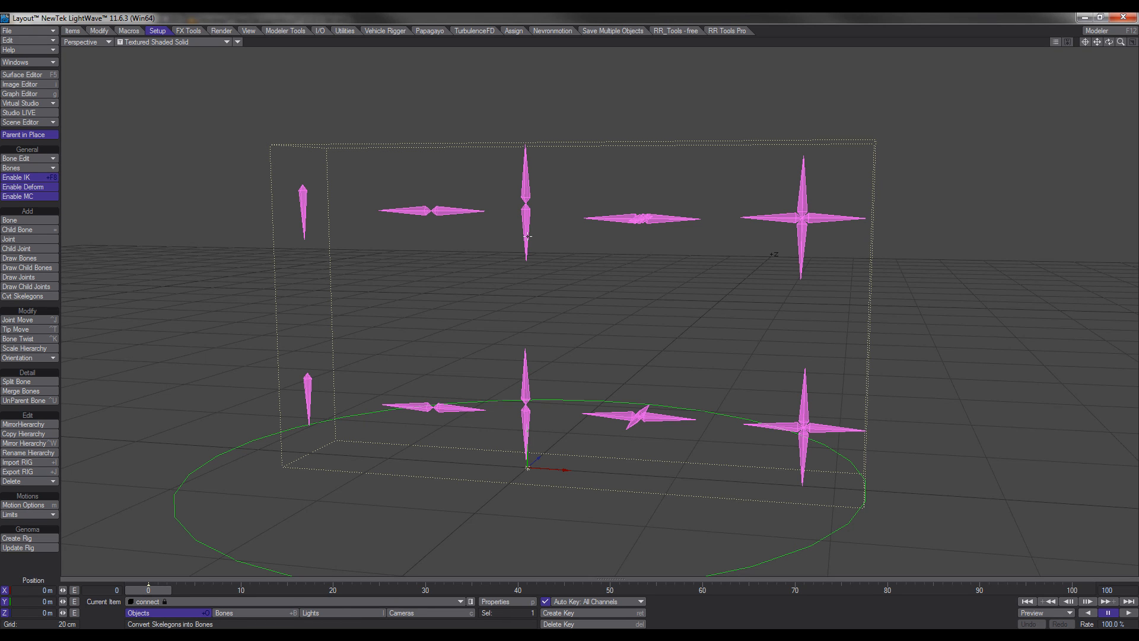
key("d")
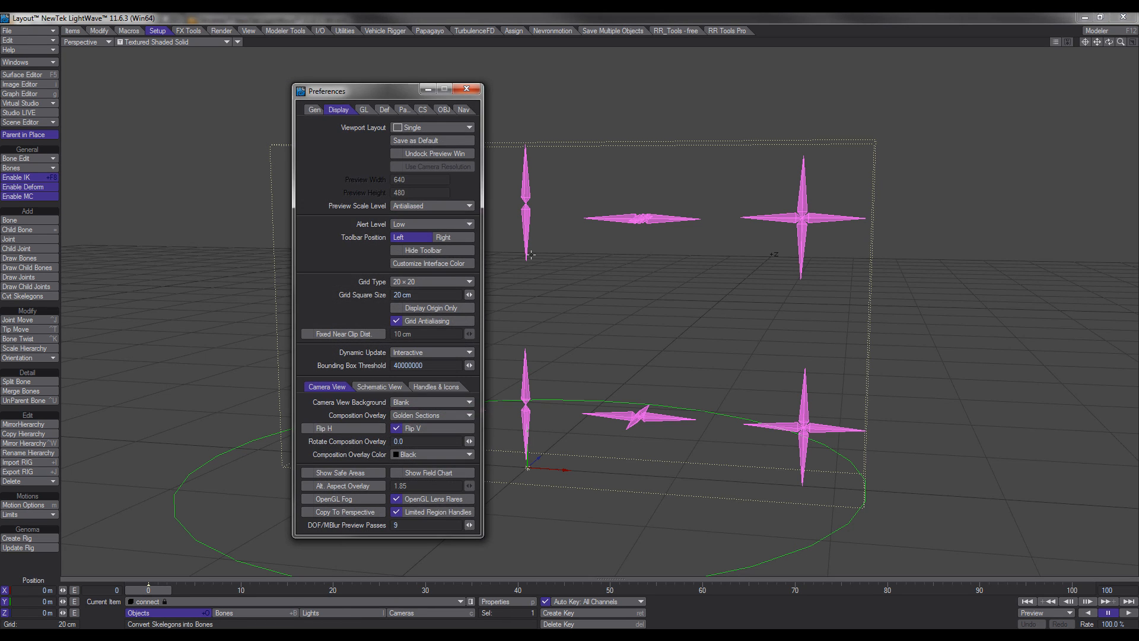
left_click(315, 110)
left_click_drag(354, 94, 375, 98)
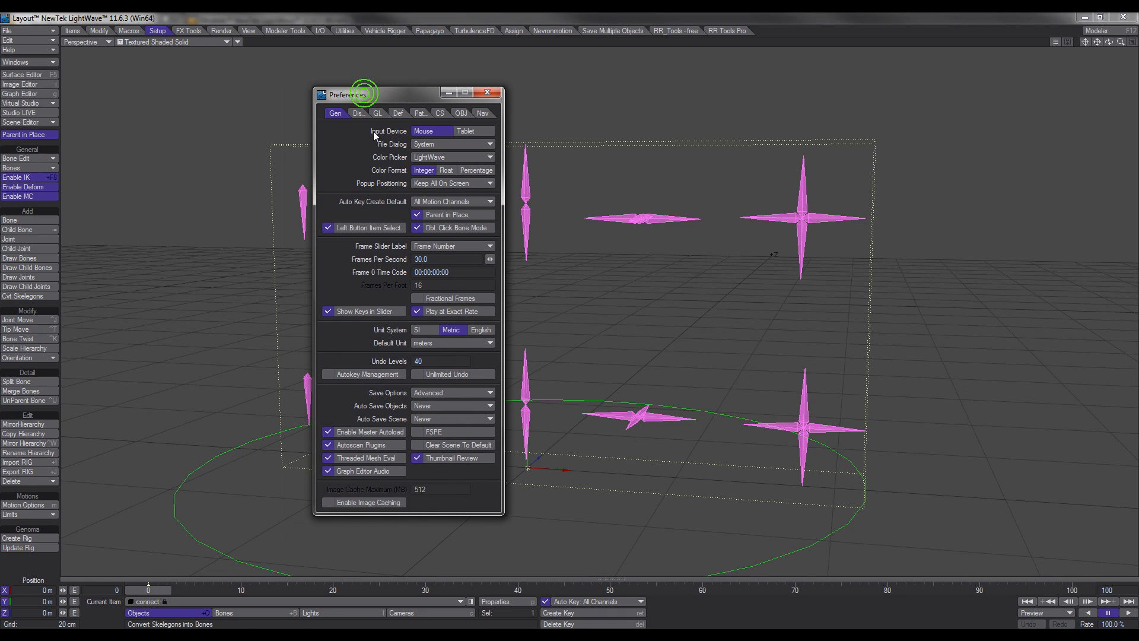
left_click(418, 229)
left_click(486, 93)
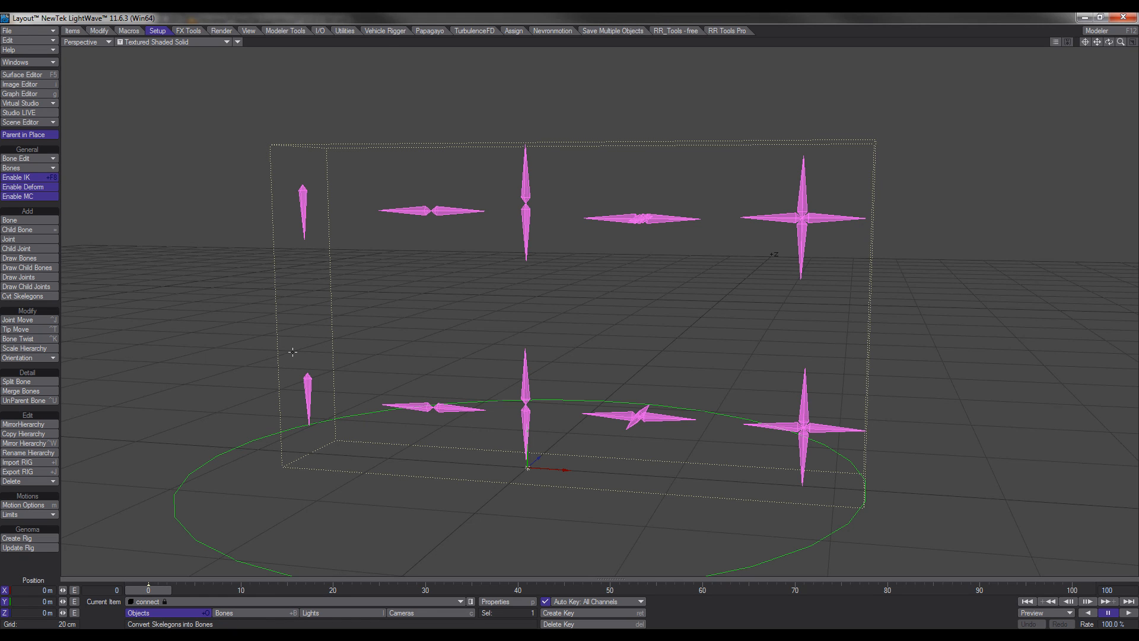
Switch back and forth between bone and object selection for the connector rig.
double_click(249, 339)
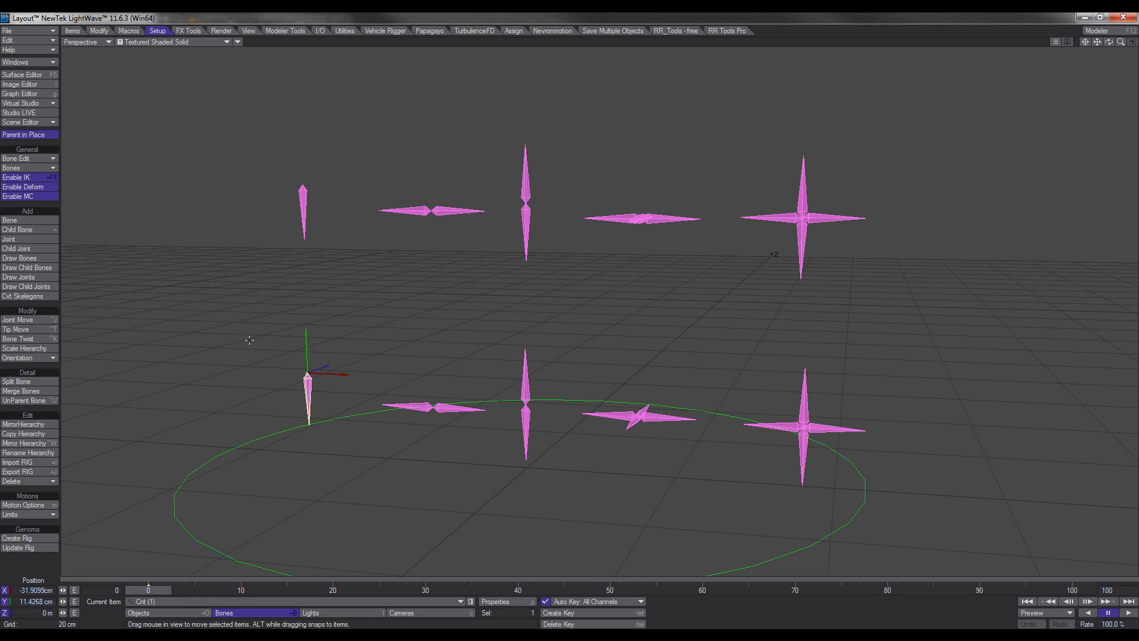
key("shift+o")
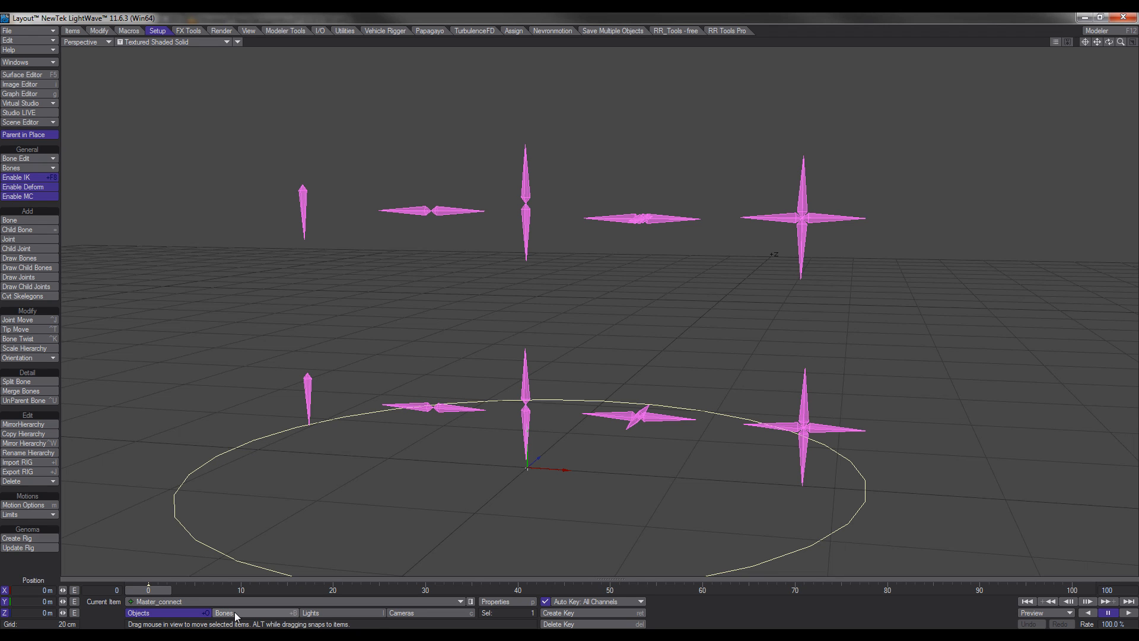
key("shift+b")
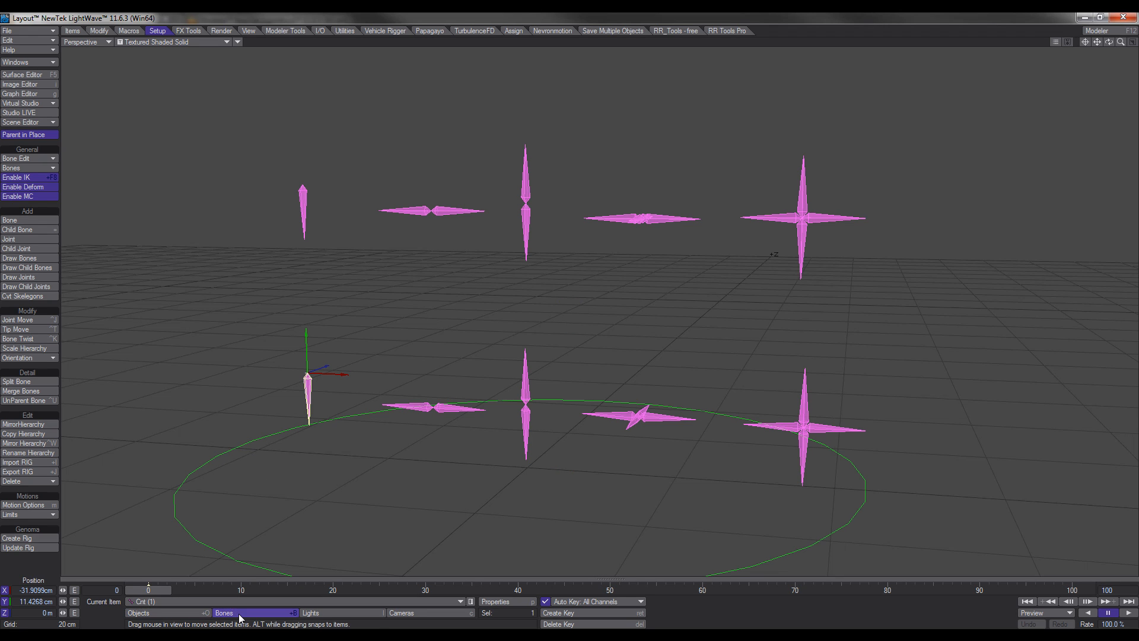
key("shift+o")
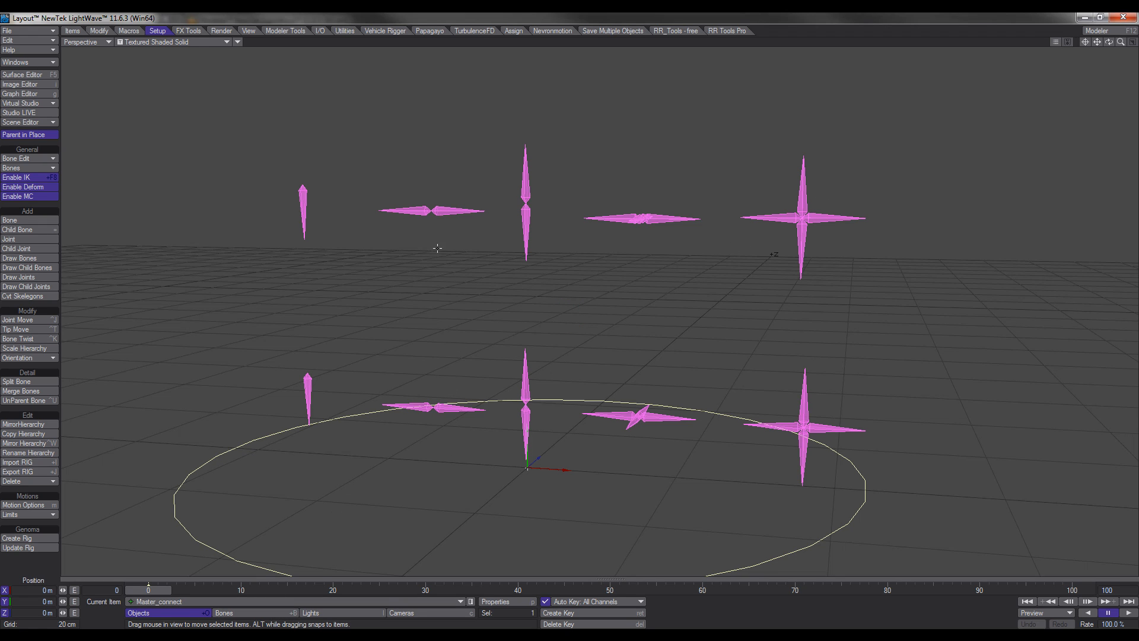
Select the ActCnt (3) bone of the upper row's horizontal connector and show its bone properties.
key("shift+b")
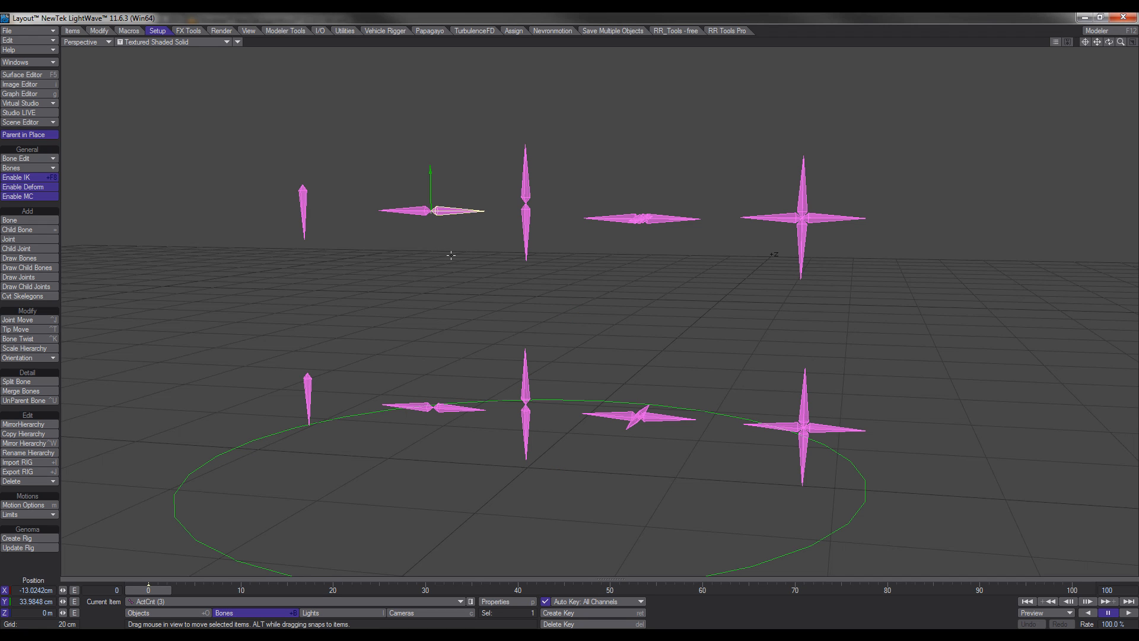
key("p")
left_click_drag(922, 154, 766, 127)
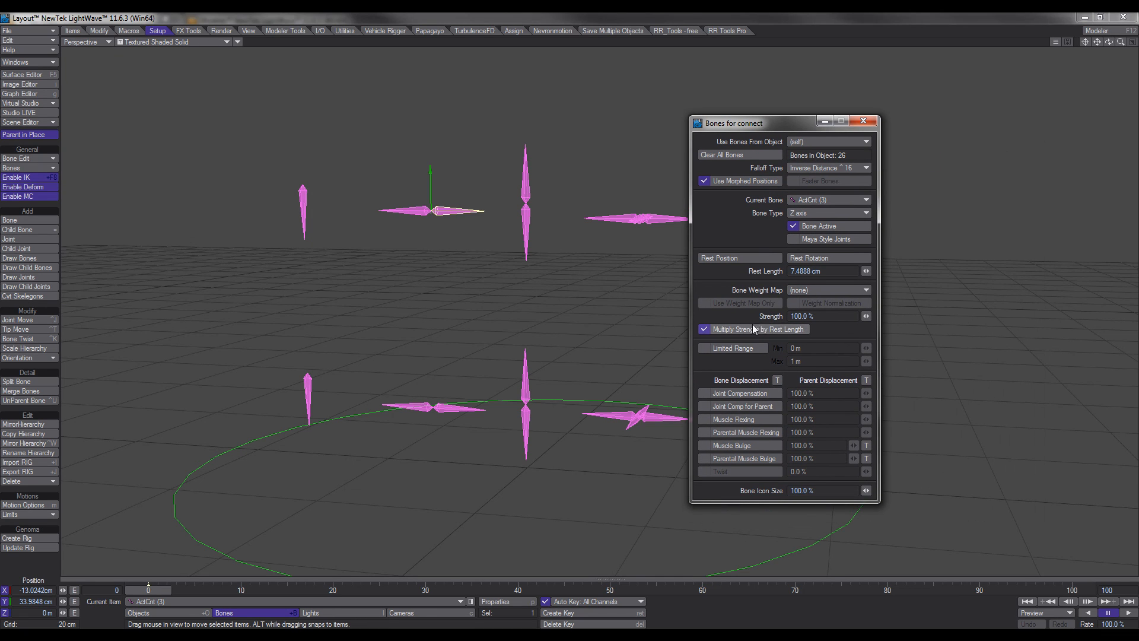
Switch to Modeler and examine the upper and lower rows of connectors up close and from an angle.
key("F12")
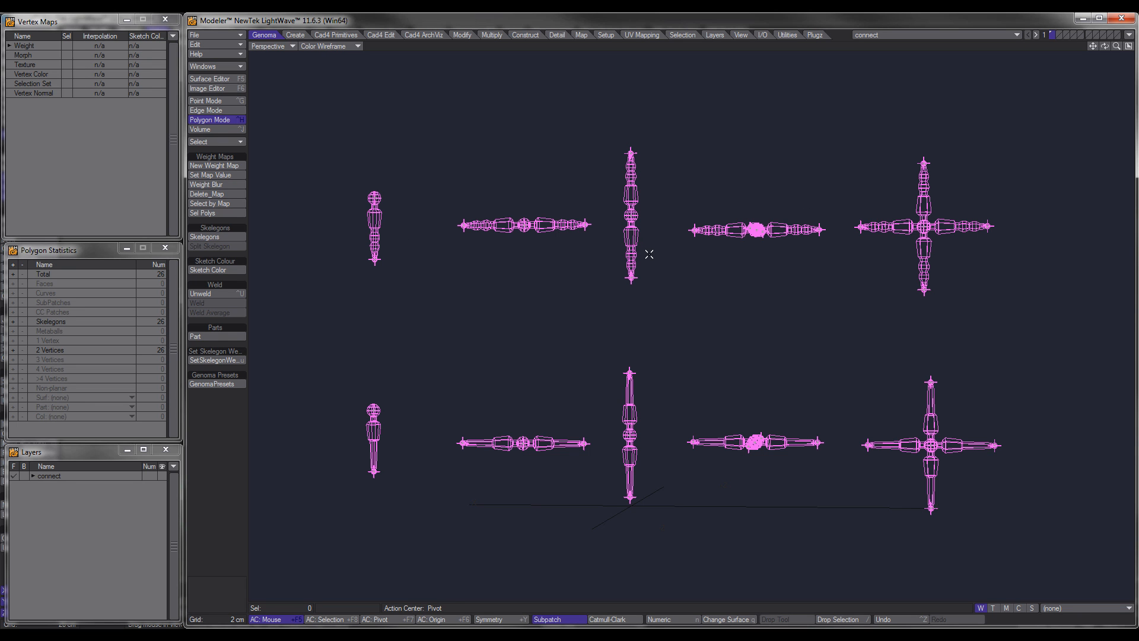
scroll(659, 250, "up", 5)
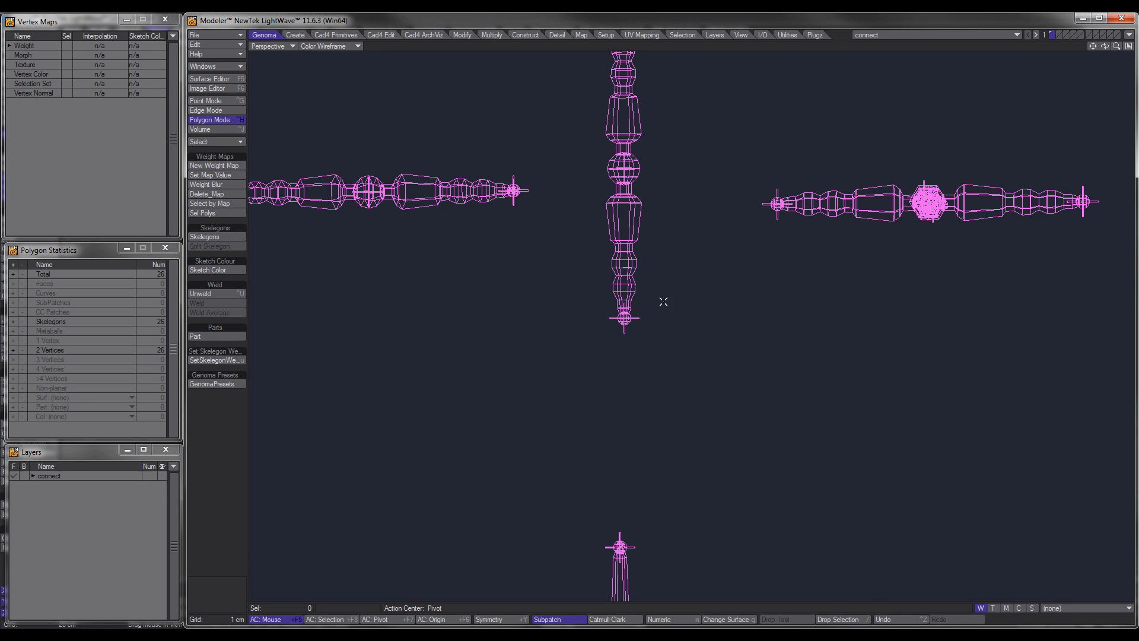
scroll(663, 301, "down", 2)
left_click_drag(657, 298, 628, 277, "alt")
left_click_drag(591, 451, 596, 397, "alt")
left_click_drag(596, 397, 620, 374, "alt")
left_click_drag(657, 279, 644, 326, "alt+shift")
Return to Layout and select the Cnt (3) bone in the lower row's horizontal connector to compare its strength.
left_click(489, 638)
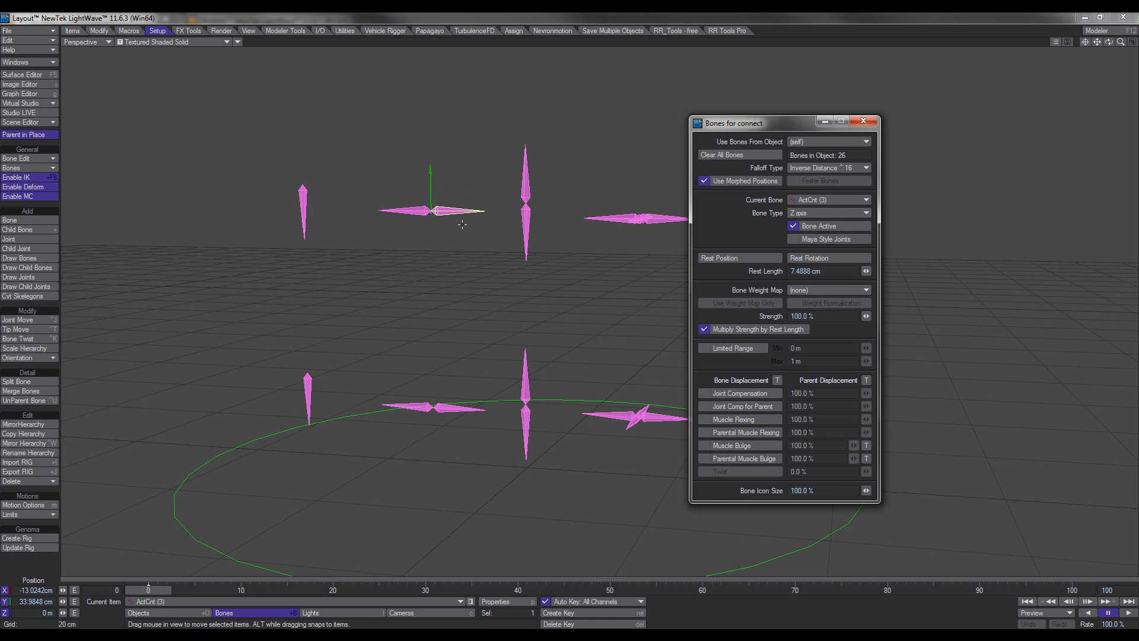
left_click(447, 408)
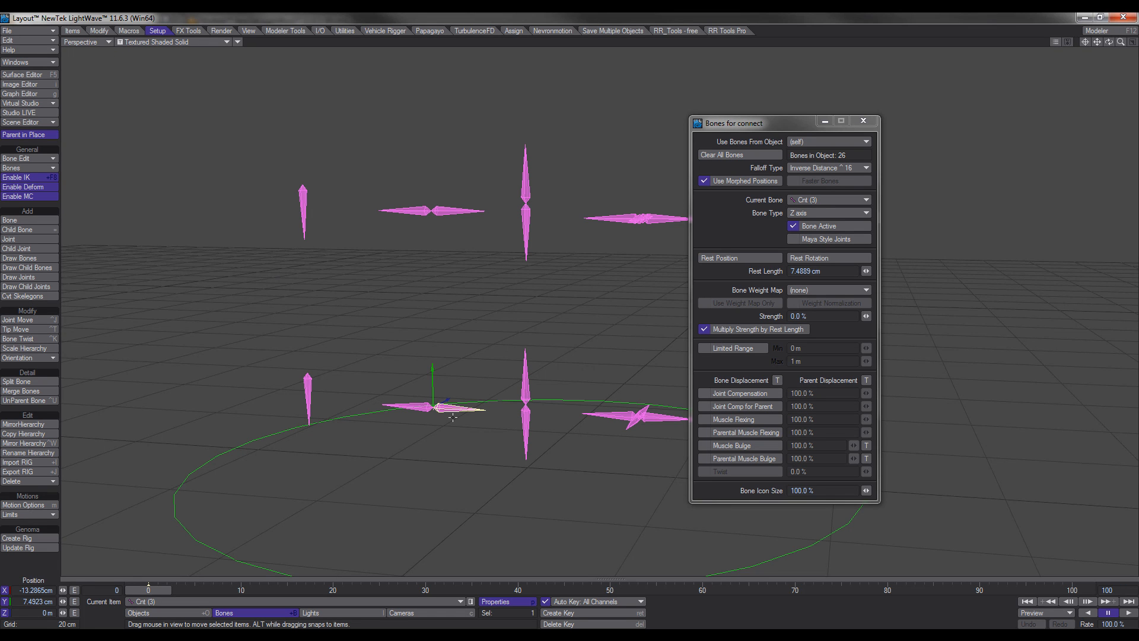
Switch to Modeler, load the "2_Root" Genoma preset from Genoma Subrigs within Tute Pesets and deselect its skelegons.
key("F12")
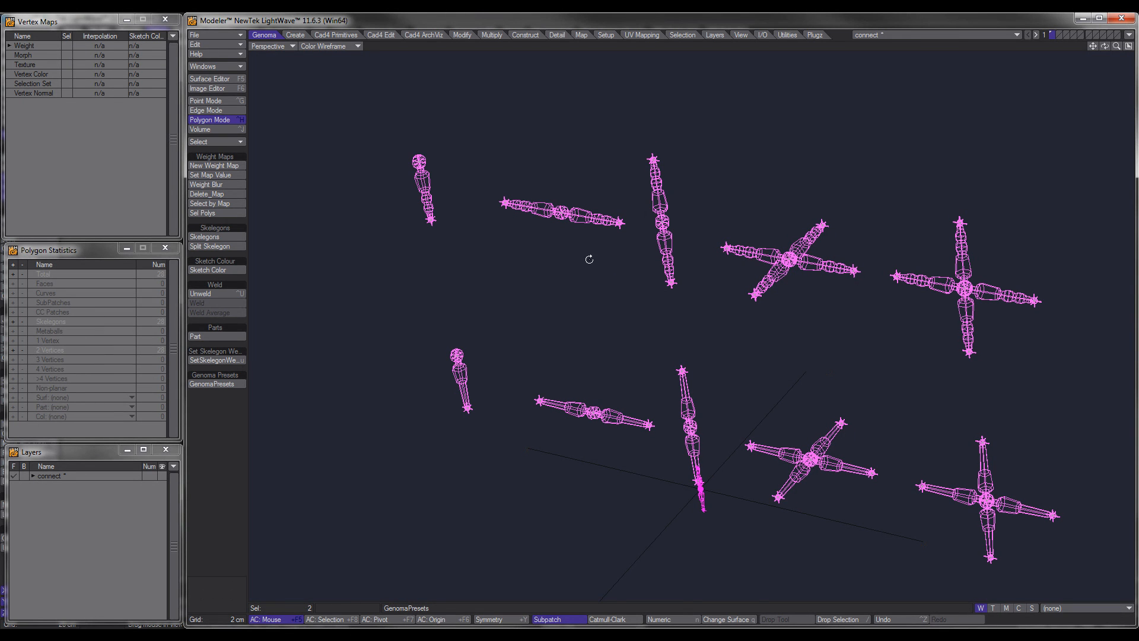
left_click_drag(587, 257, 638, 267, "alt")
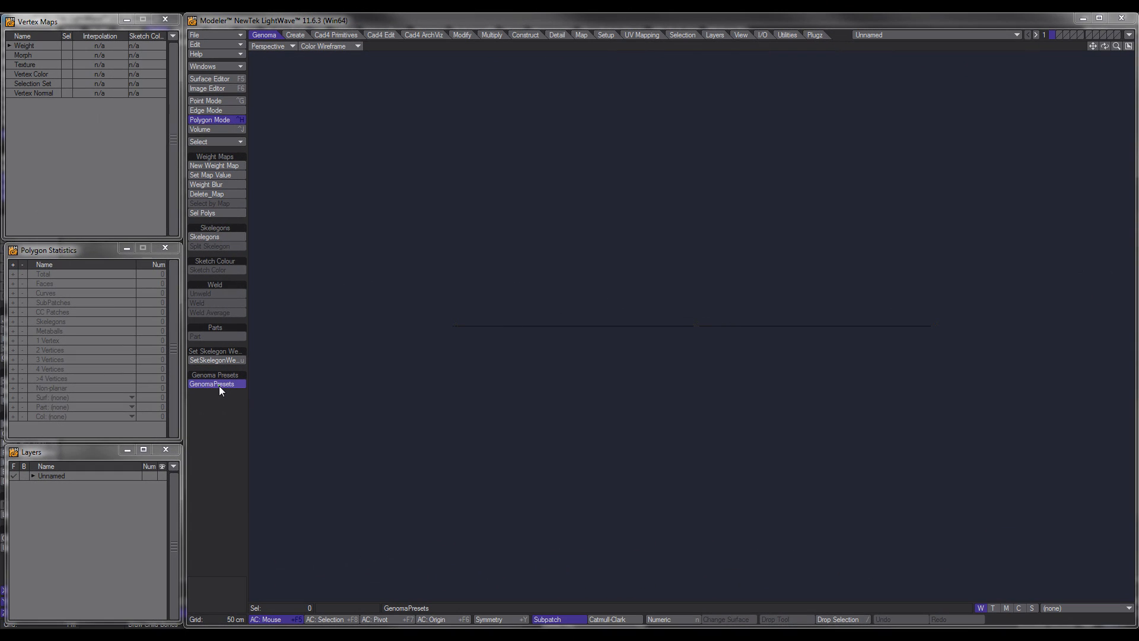
left_click(219, 386)
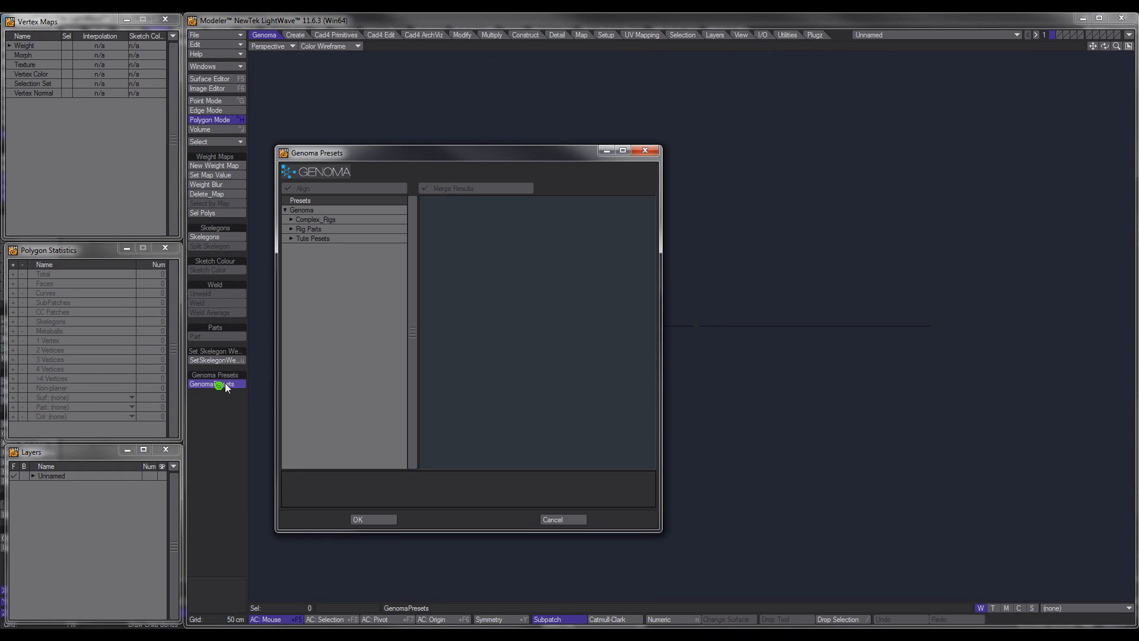
left_click(291, 238)
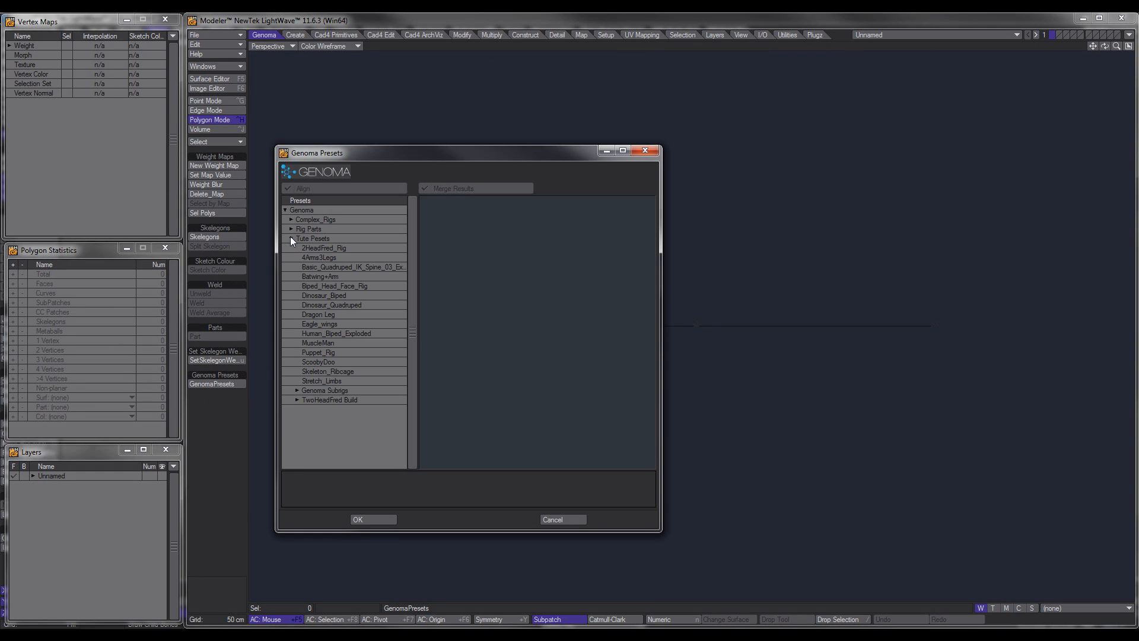
left_click(297, 390)
left_click(324, 429)
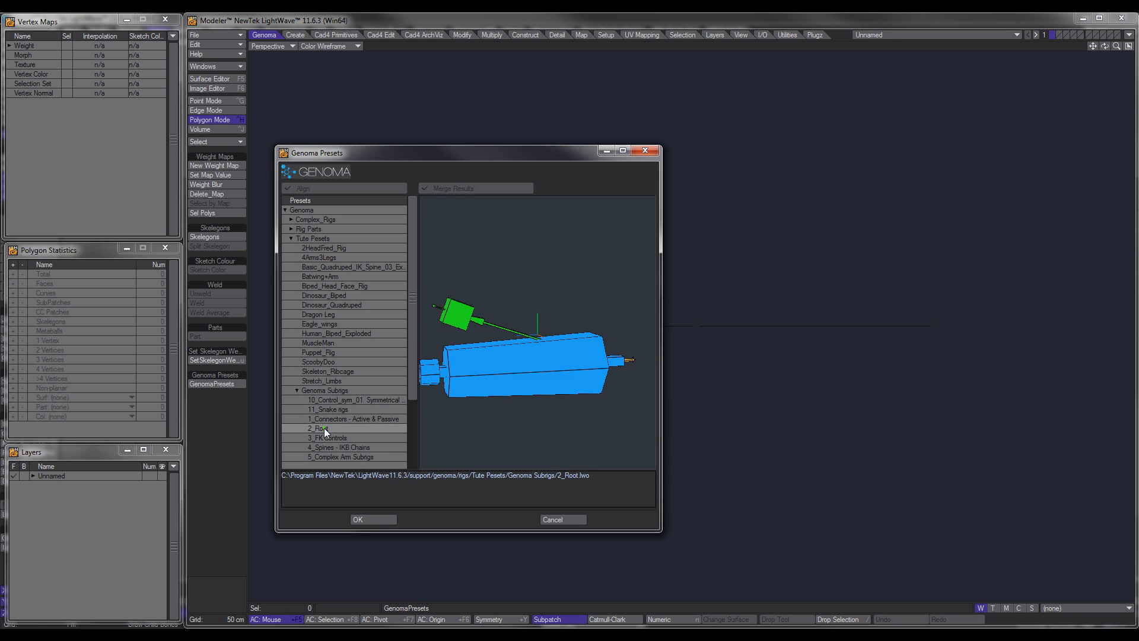
left_click(360, 519)
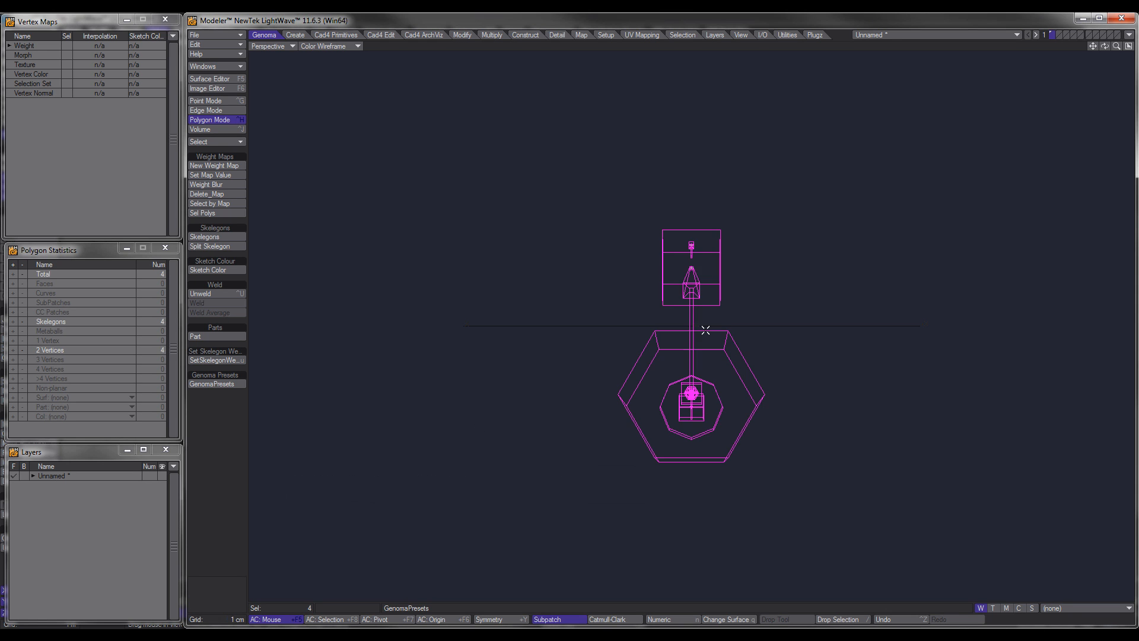
left_click_drag(737, 354, 575, 371, "alt")
left_click(220, 460)
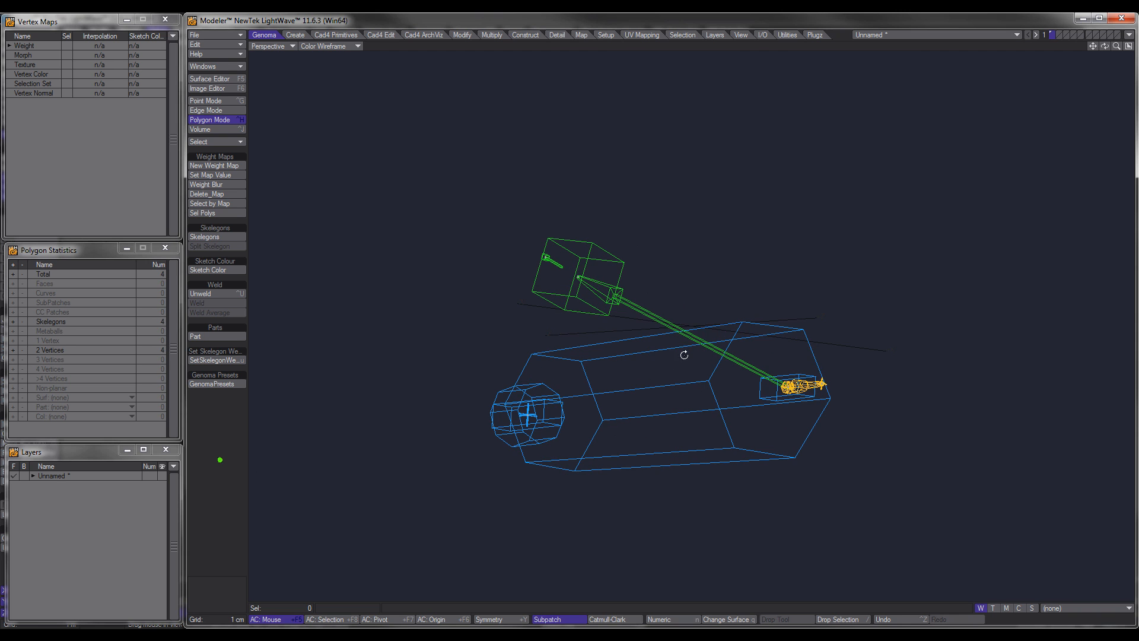
Examine the root subrig from both sides, including its green control and the connector at its end.
left_click_drag(684, 354, 623, 403, "alt")
scroll(658, 384, "down", 2)
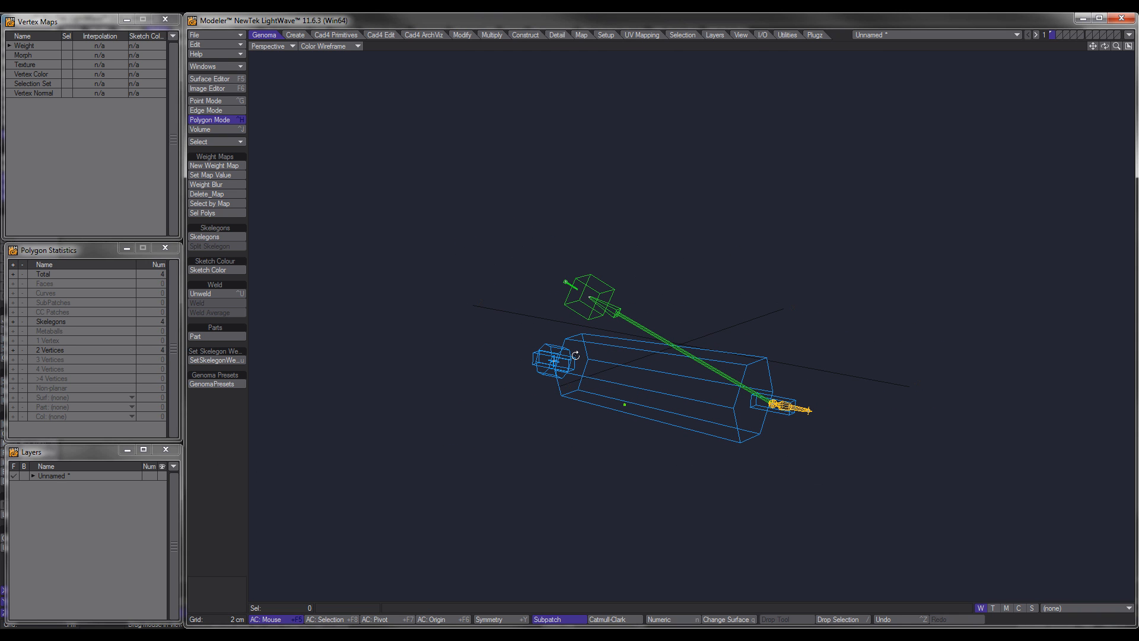
left_click_drag(735, 410, 544, 339, "alt")
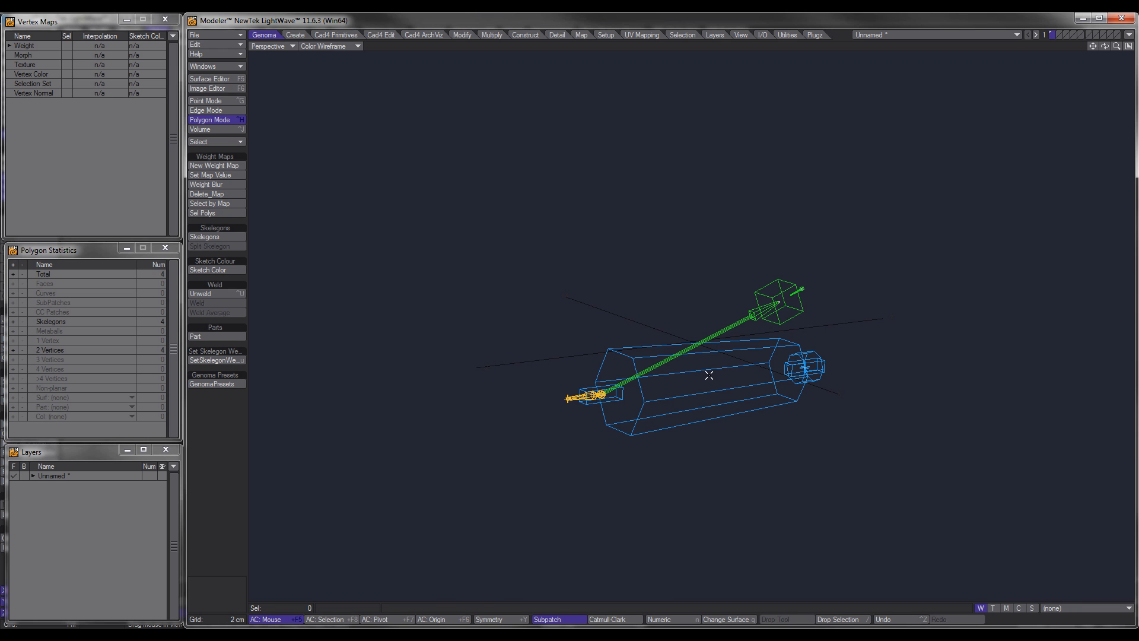
mouse_move(752, 361)
left_mouse_down("alt")
mouse_move(692, 359)
mouse_move(656, 402)
mouse_move(757, 408)
mouse_move(740, 374)
left_mouse_up("alt")
left_click_drag(670, 358, 698, 360, "ctrl+alt")
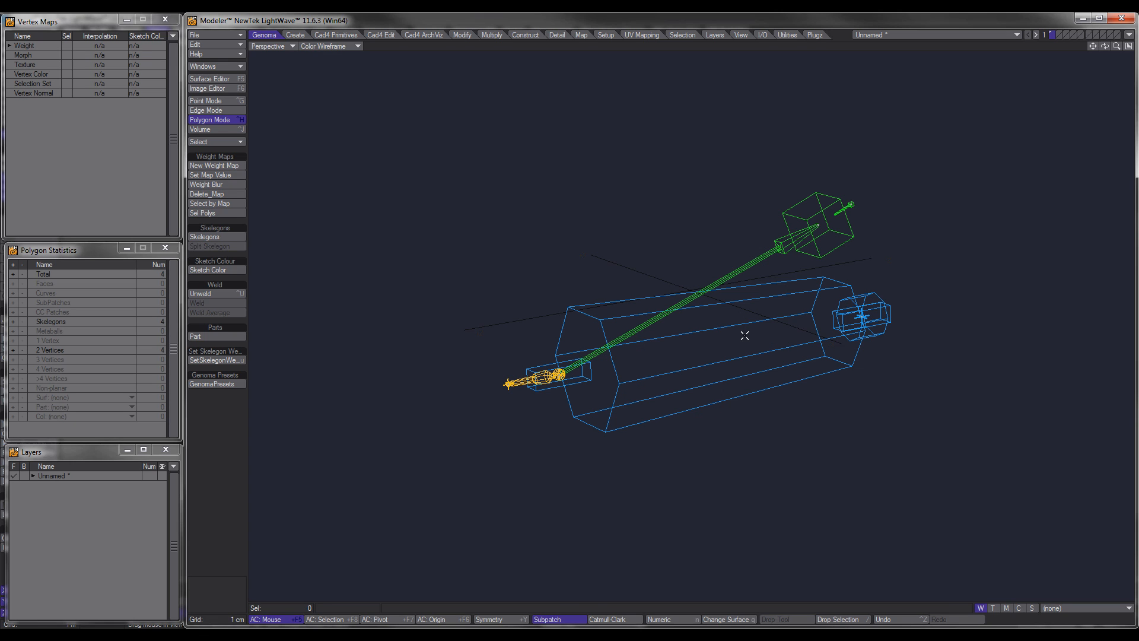
Replace the root subrig with the "3_FK Controls" preset from Genoma Subrigs, fit it in view and deselect its skelegons.
left_click(728, 361)
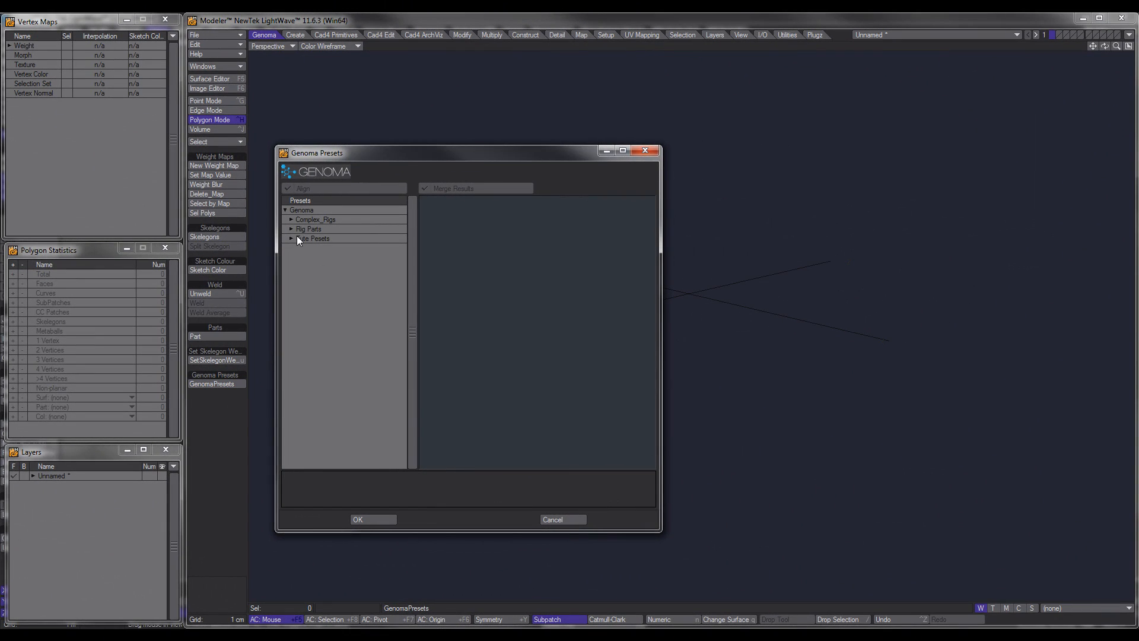
left_click(291, 238)
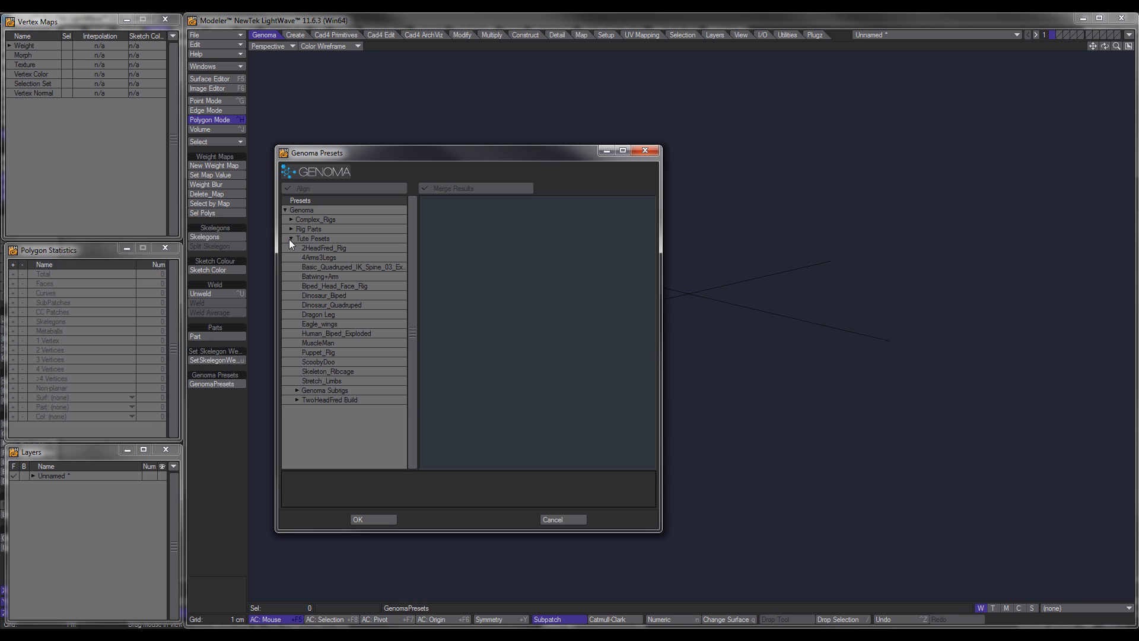
left_click(297, 391)
scroll(319, 394, "down", 3)
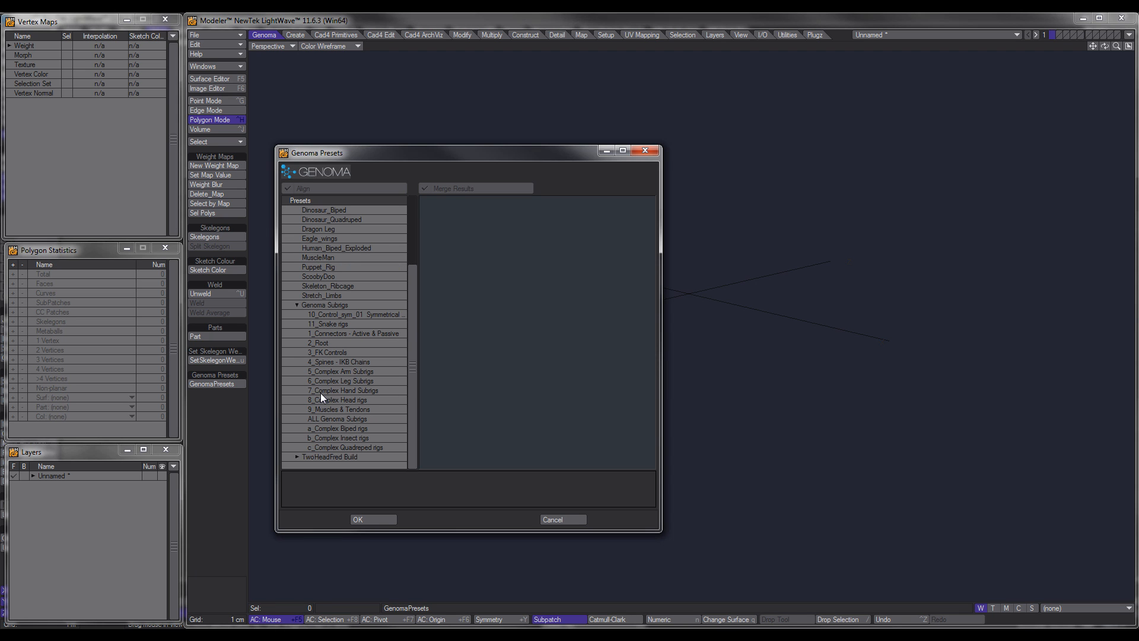
left_click(330, 354)
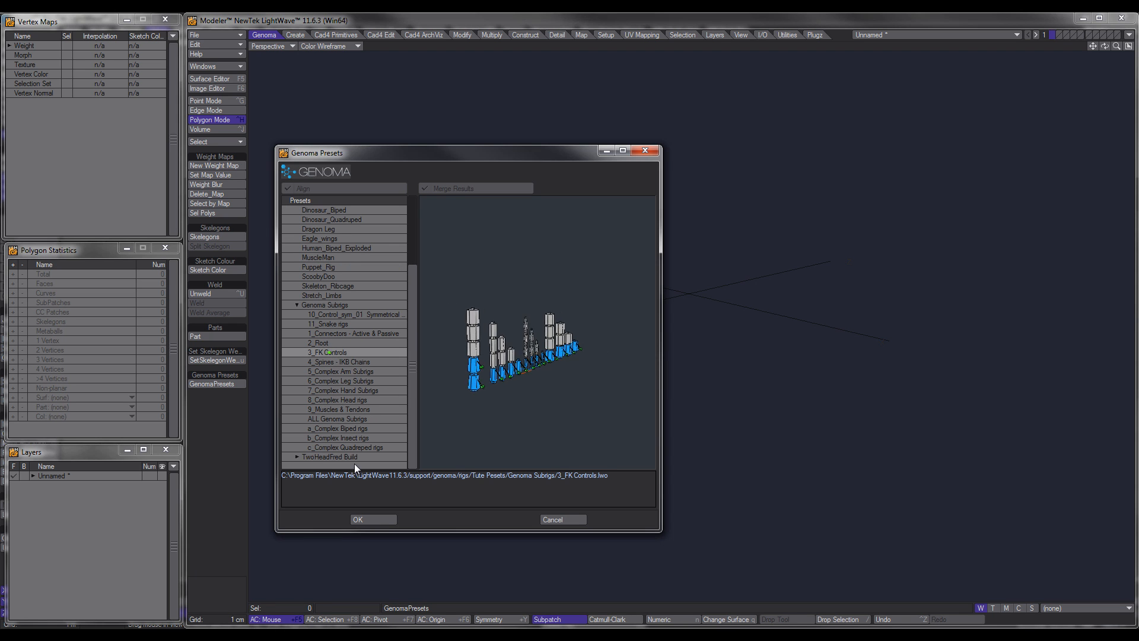
left_click(372, 519)
key("a")
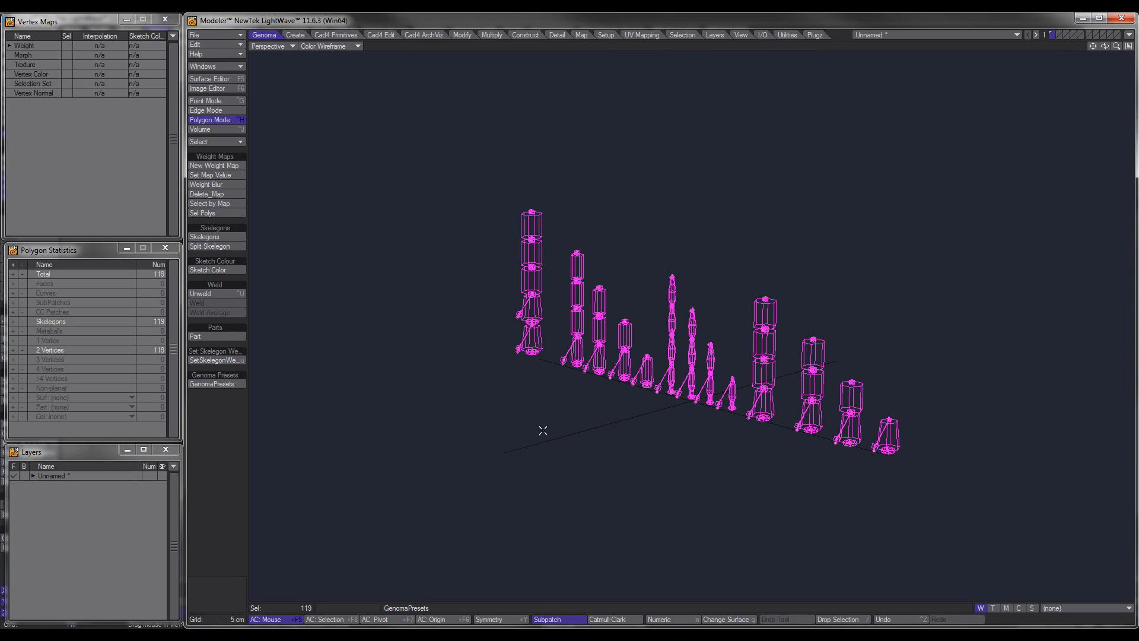
left_click(233, 516)
Examine the row of FK control chains, then the connector and green control of the shortest chain up close.
scroll(655, 404, "up", 2)
left_click_drag(655, 402, 697, 387, "alt")
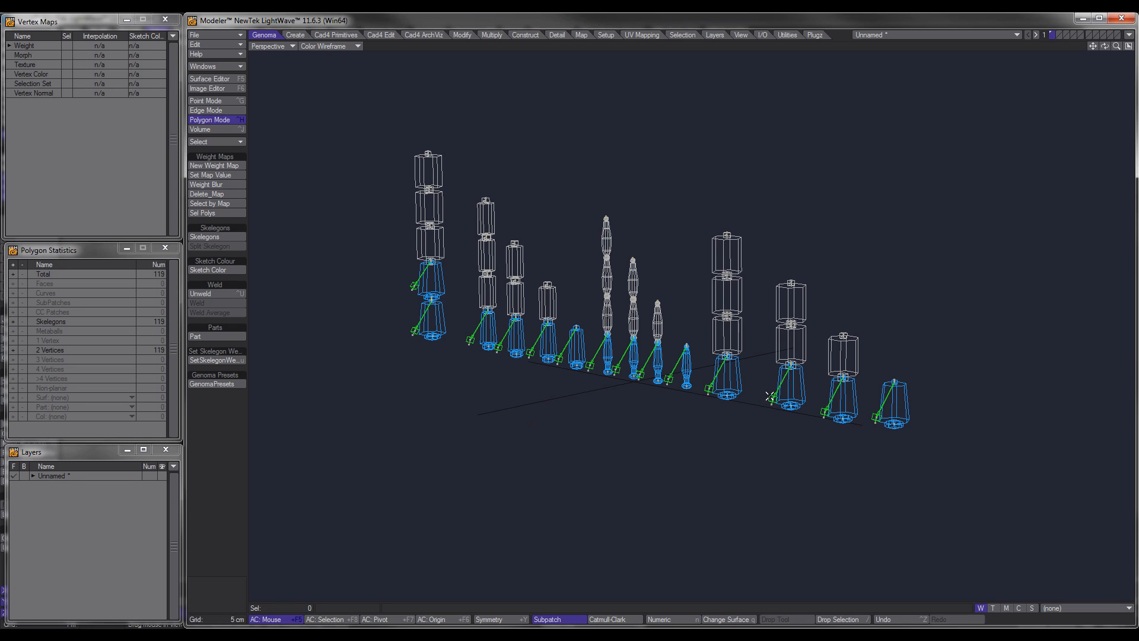
left_click_drag(690, 393, 666, 331, "ctrl+alt")
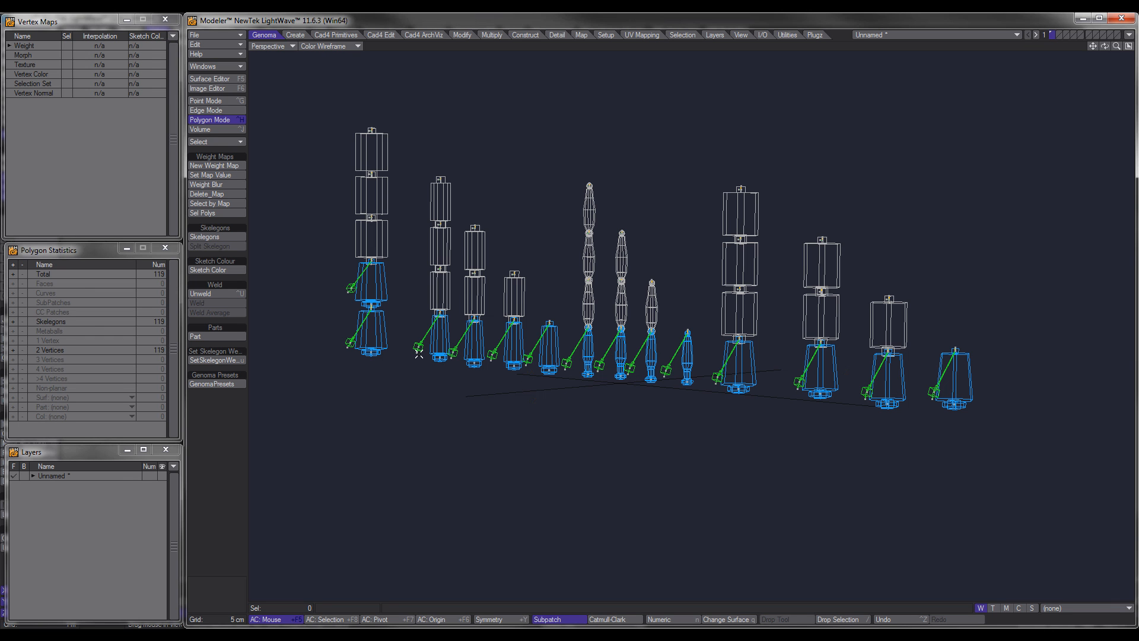
mouse_move(657, 400)
left_mouse_down("alt")
mouse_move(691, 389)
mouse_move(679, 400)
left_mouse_up("alt")
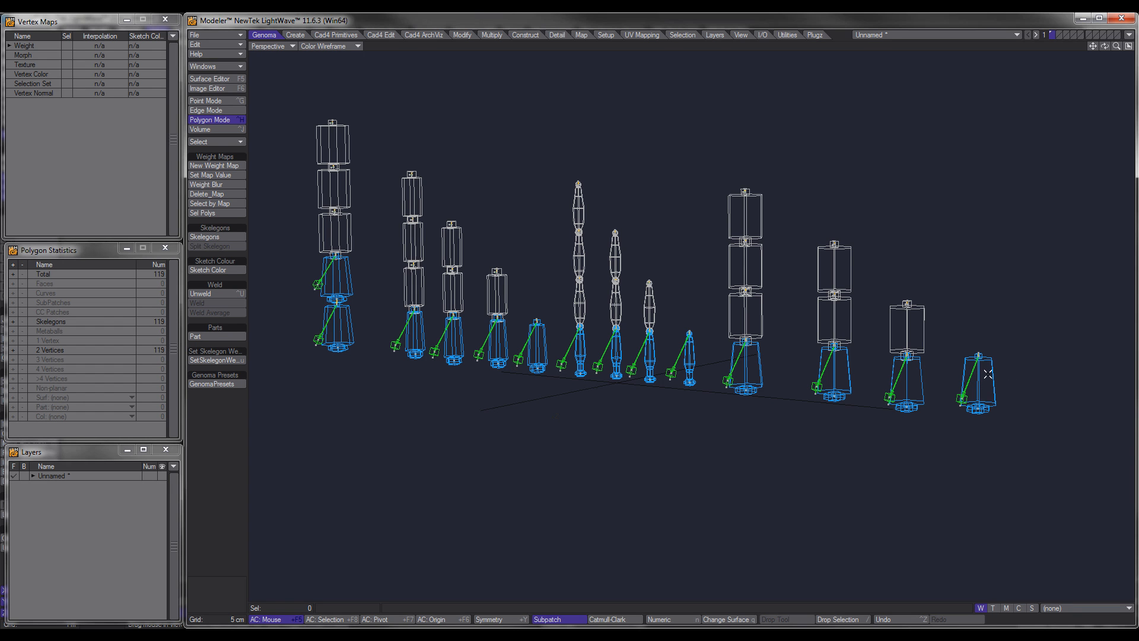
scroll(985, 374, "up", 10)
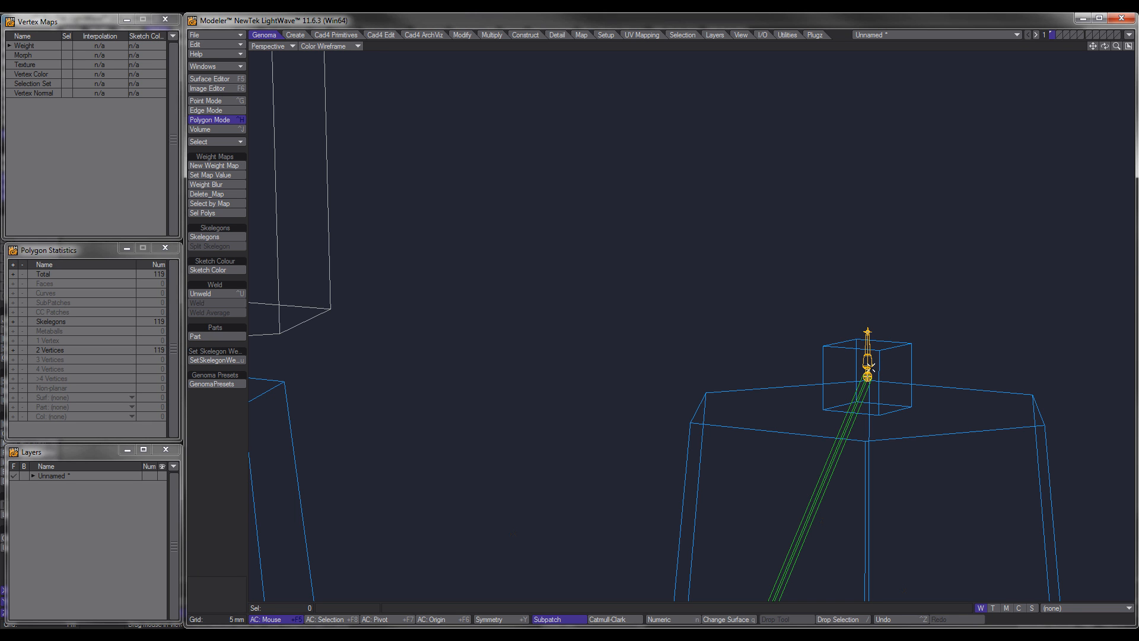
scroll(873, 369, "down", 6)
key("g")
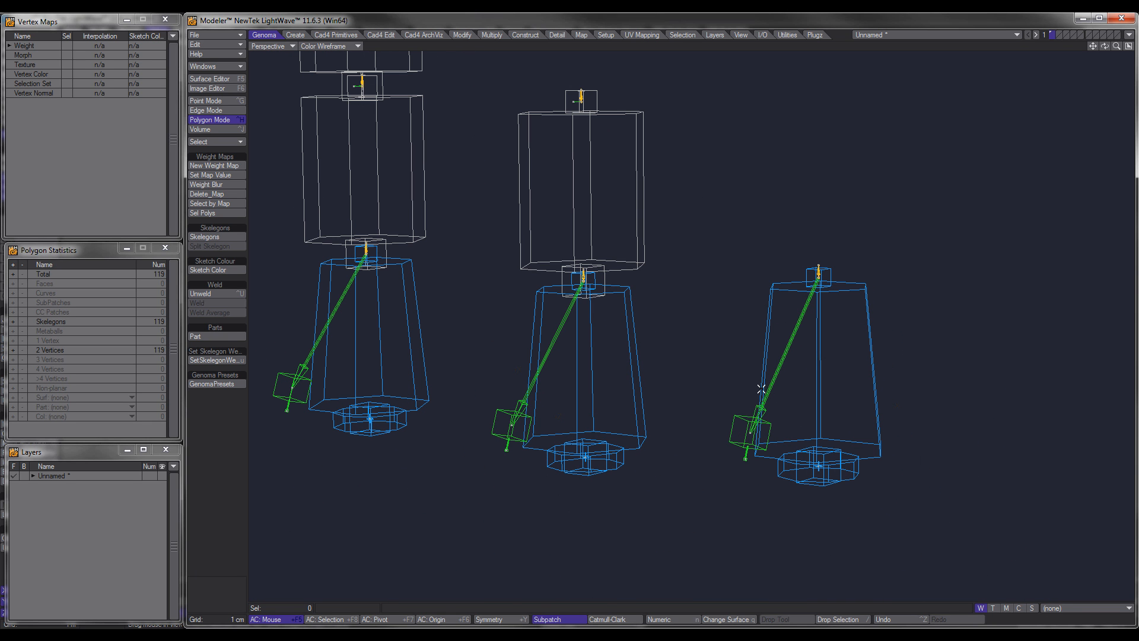
left_click_drag(772, 426, 749, 419, "alt")
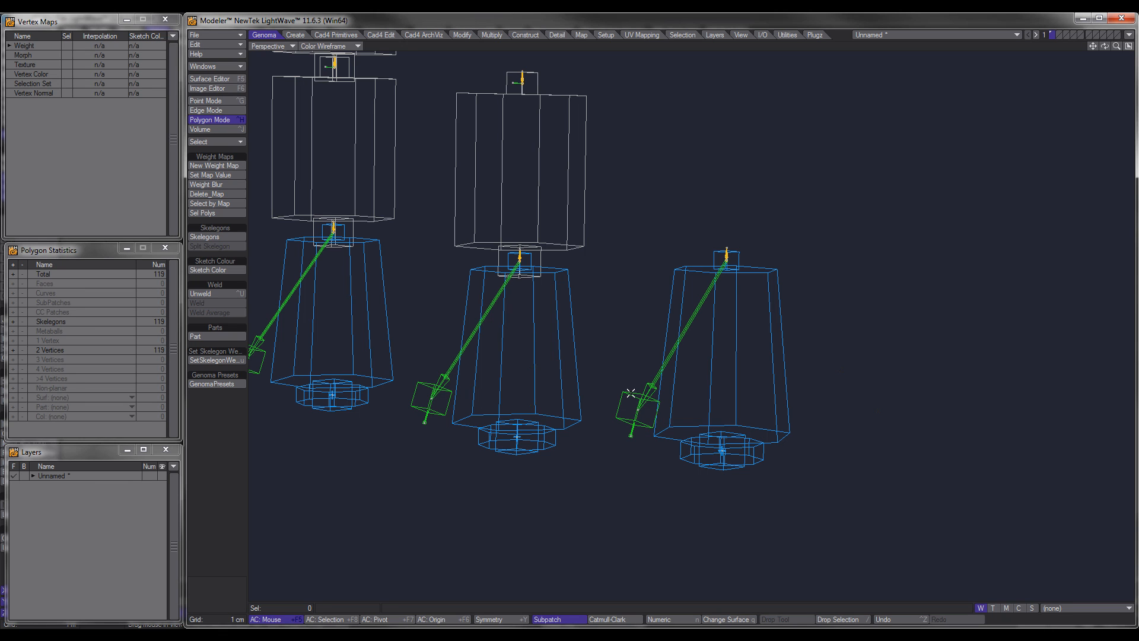
Highlight the green control of the shortest box chain, deselect it and view the whole row of chains from both sides.
left_click(631, 393)
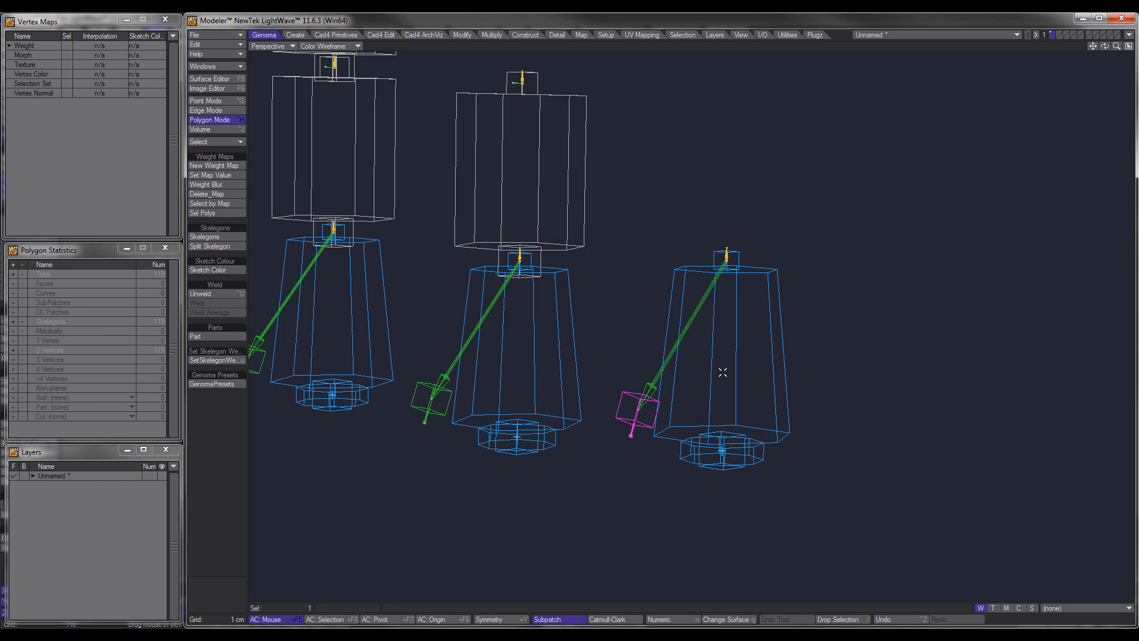
key("slash")
key("a")
left_click_drag(559, 406, 615, 371, "alt")
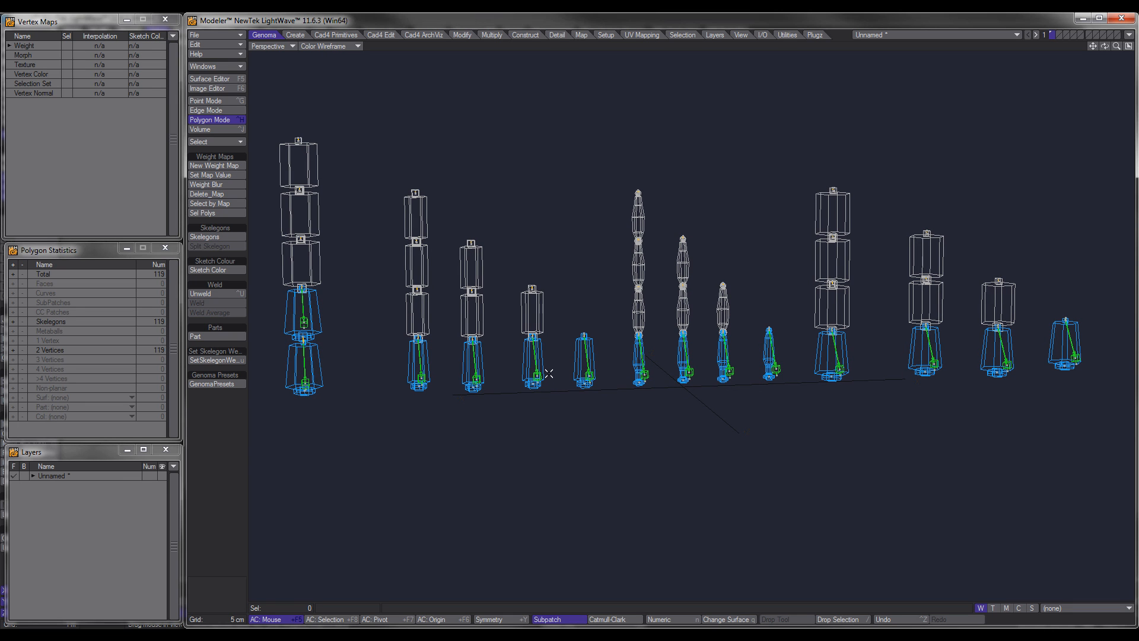
left_click_drag(613, 385, 595, 399, "alt")
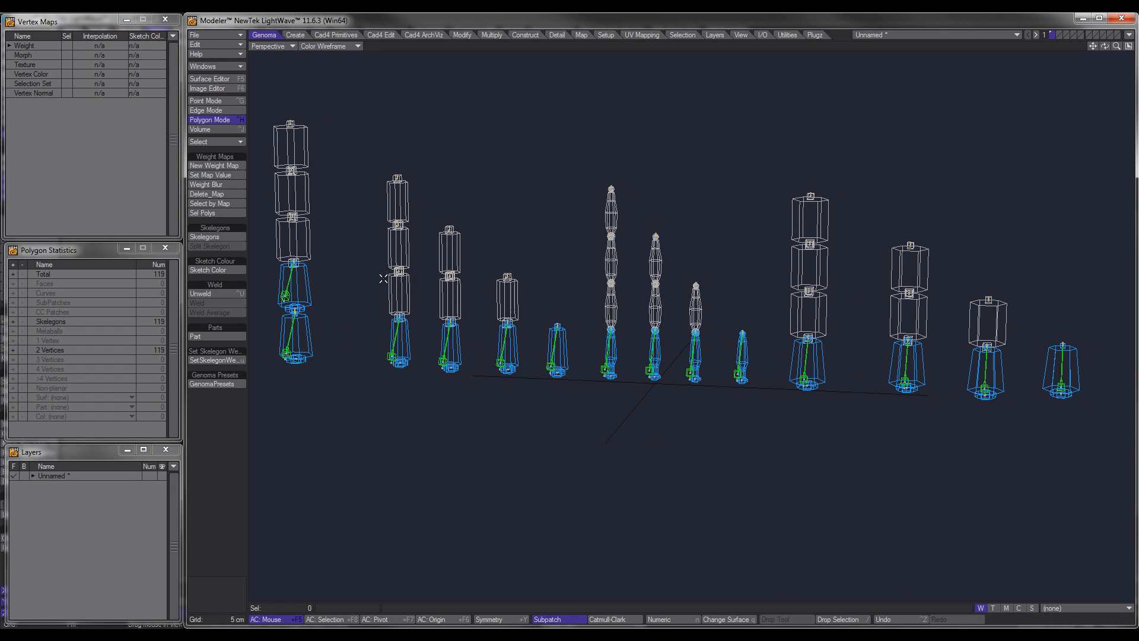
Highlight the tallest chain in the group of wide box chains, then clear the selection.
mouse_move(401, 161)
right_mouse_down()
mouse_move(528, 453)
mouse_move(473, 198)
mouse_move(444, 166)
right_mouse_up()
left_click(236, 425)
mouse_move(872, 242)
left_mouse_down()
mouse_move(829, 152)
mouse_move(763, 292)
mouse_move(845, 394)
mouse_move(861, 251)
left_mouse_up()
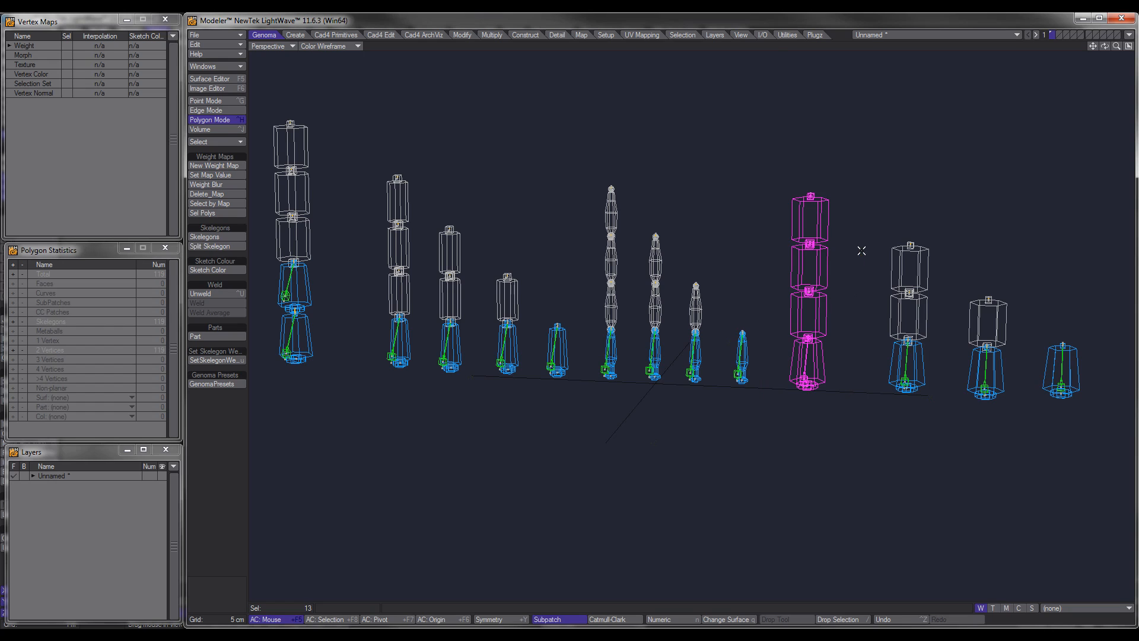
left_click(334, 400)
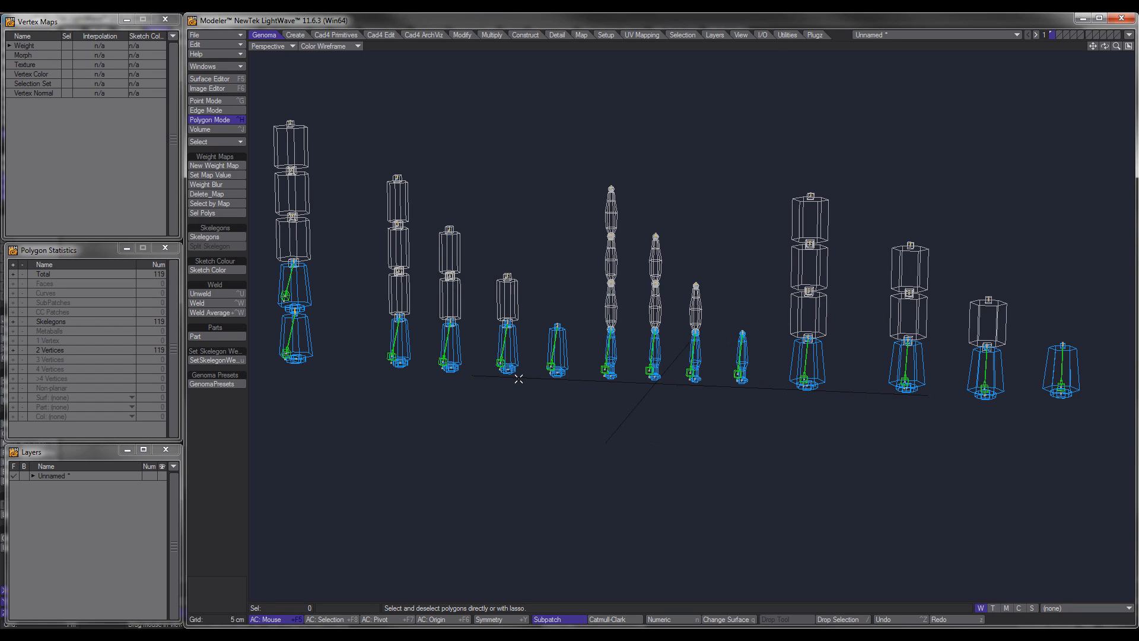
Examine the green control of the shortest narrow box chain up close, highlighting it and then deselecting it.
scroll(596, 359, "up", 3)
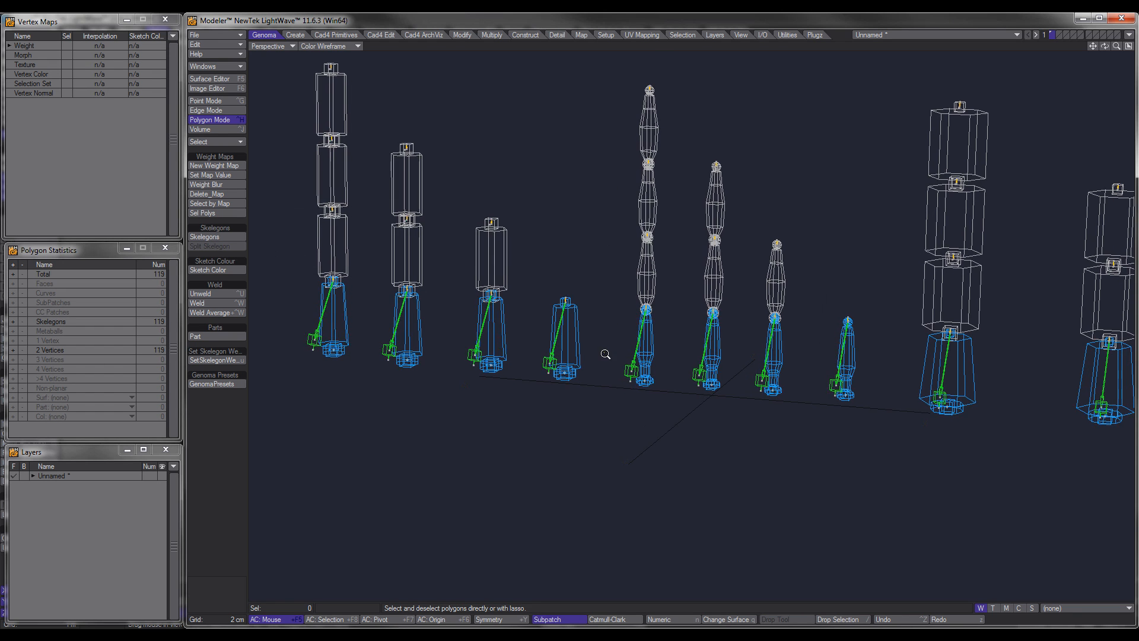
scroll(605, 354, "up", 2)
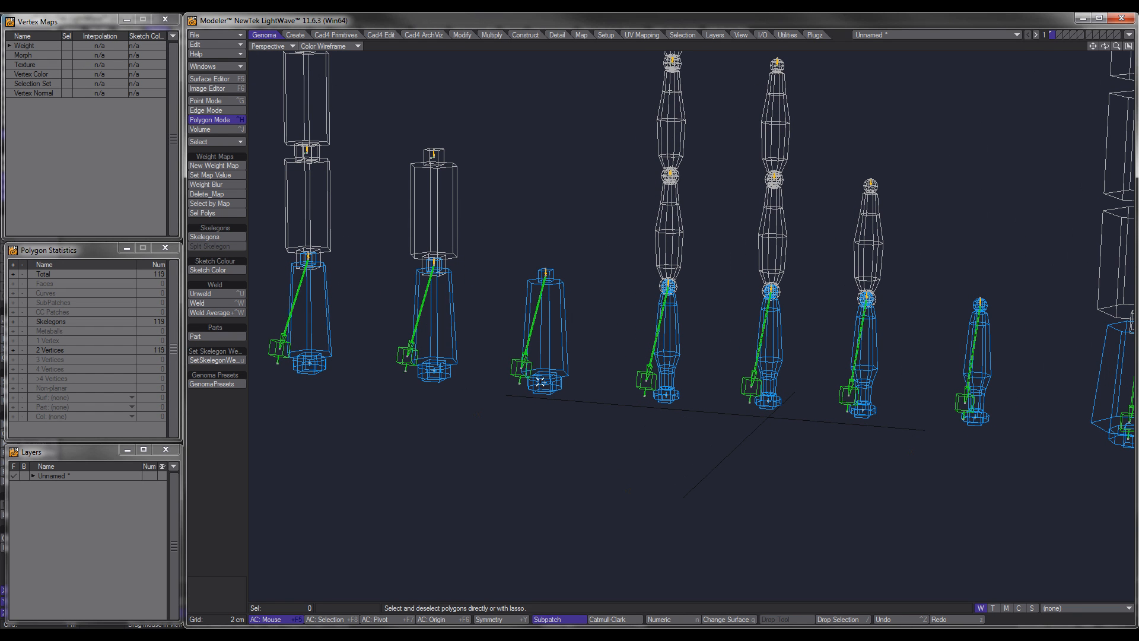
scroll(556, 368, "up", 1)
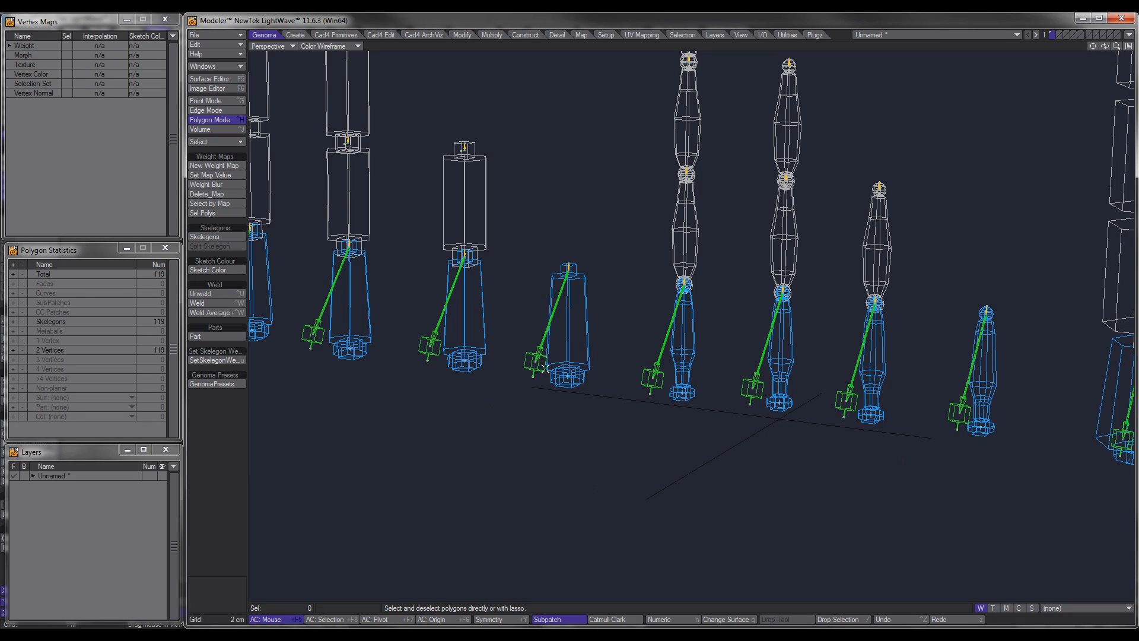
left_click(528, 366)
scroll(546, 369, "up", 3)
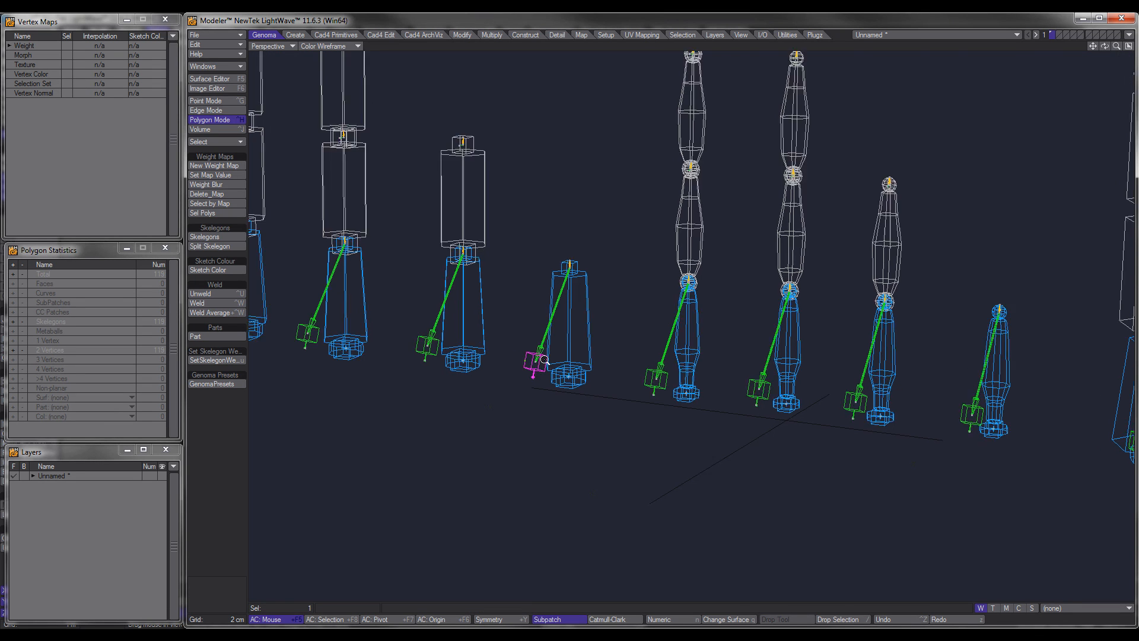
scroll(568, 375, "up", 1)
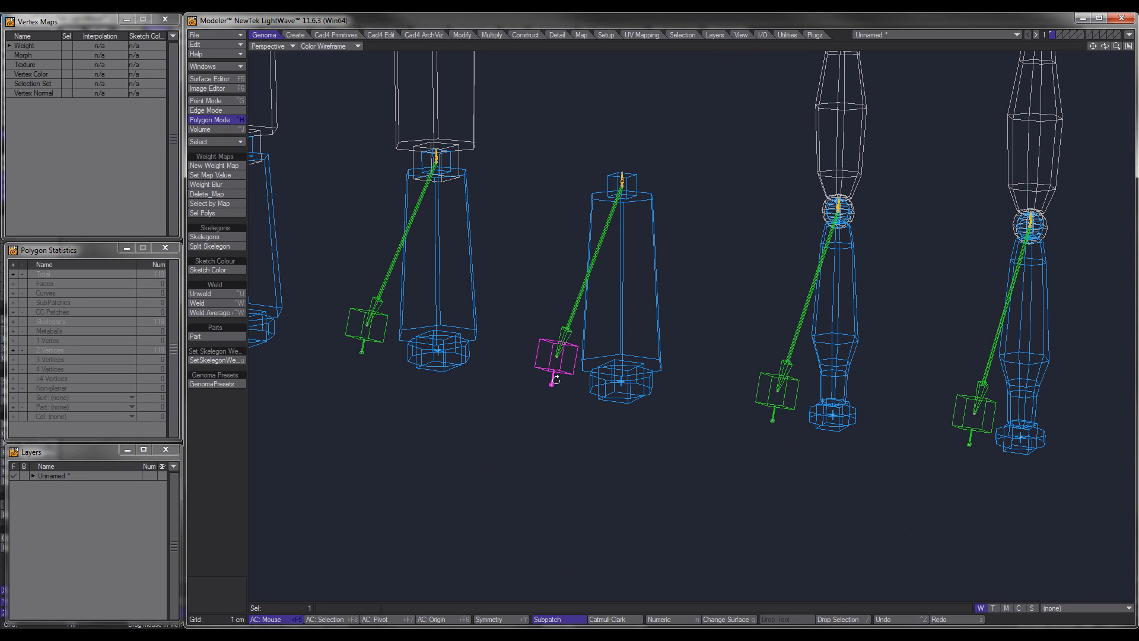
scroll(555, 378, "down", 3)
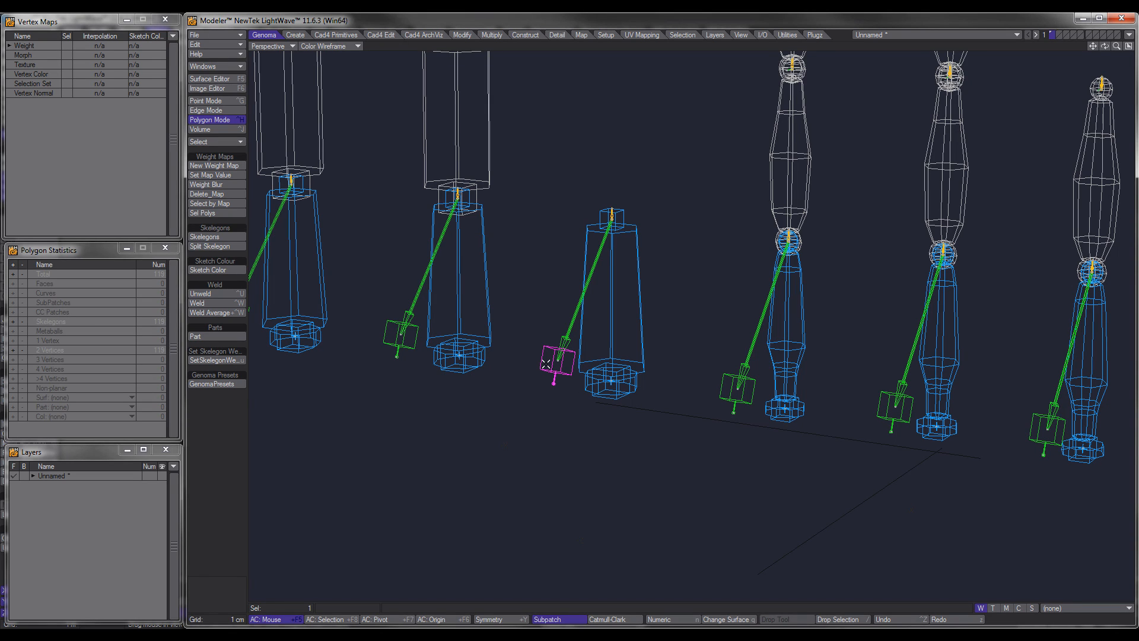
left_click(233, 454)
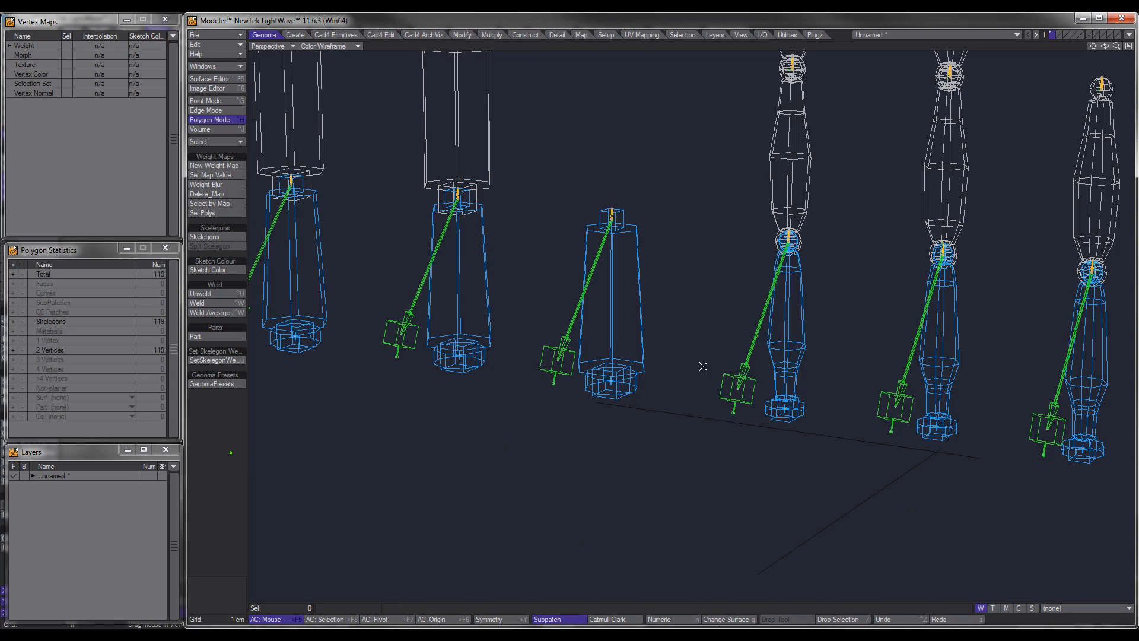
Highlight the top skelegon and then the blue base skelegon of the tallest narrow box chain, clearing the selection after each.
mouse_move(703, 364)
left_mouse_down("ctrl+alt")
mouse_move(693, 334)
mouse_move(710, 380)
left_mouse_up("ctrl+alt")
left_click_drag(516, 287, 633, 352, "alt+shift")
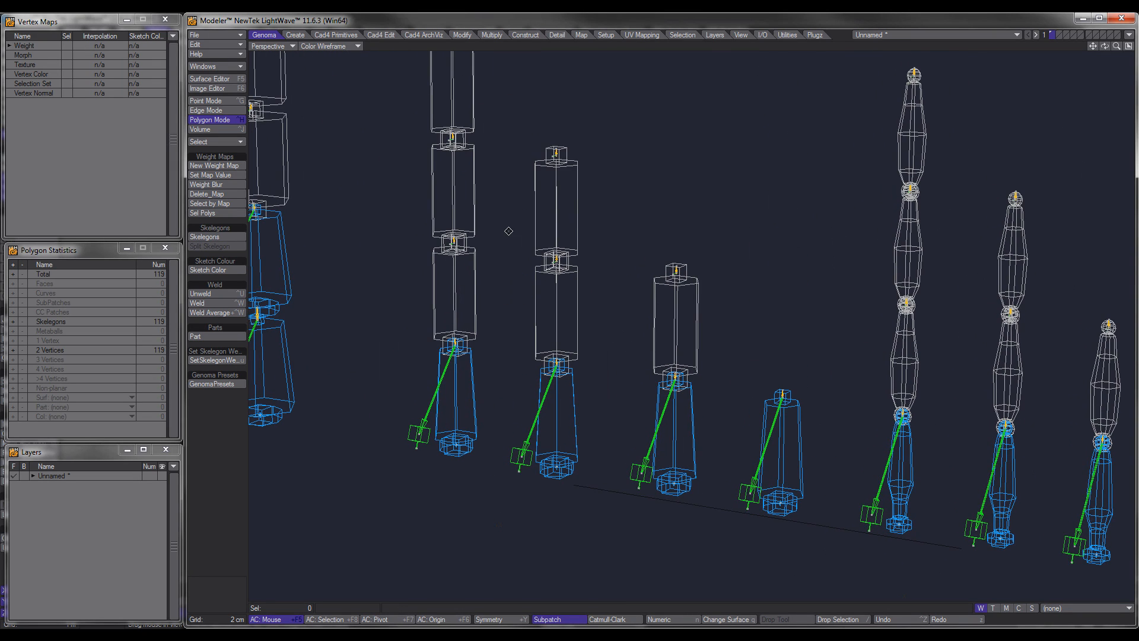
left_click_drag(512, 233, 564, 257, "alt+shift")
left_click(508, 142)
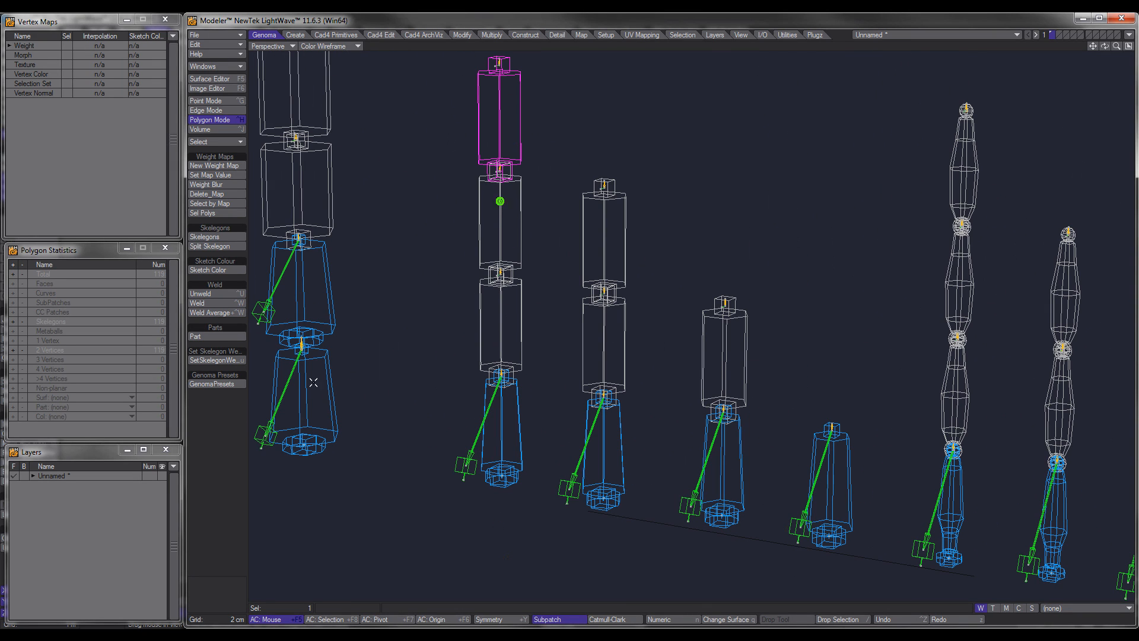
left_click(237, 451)
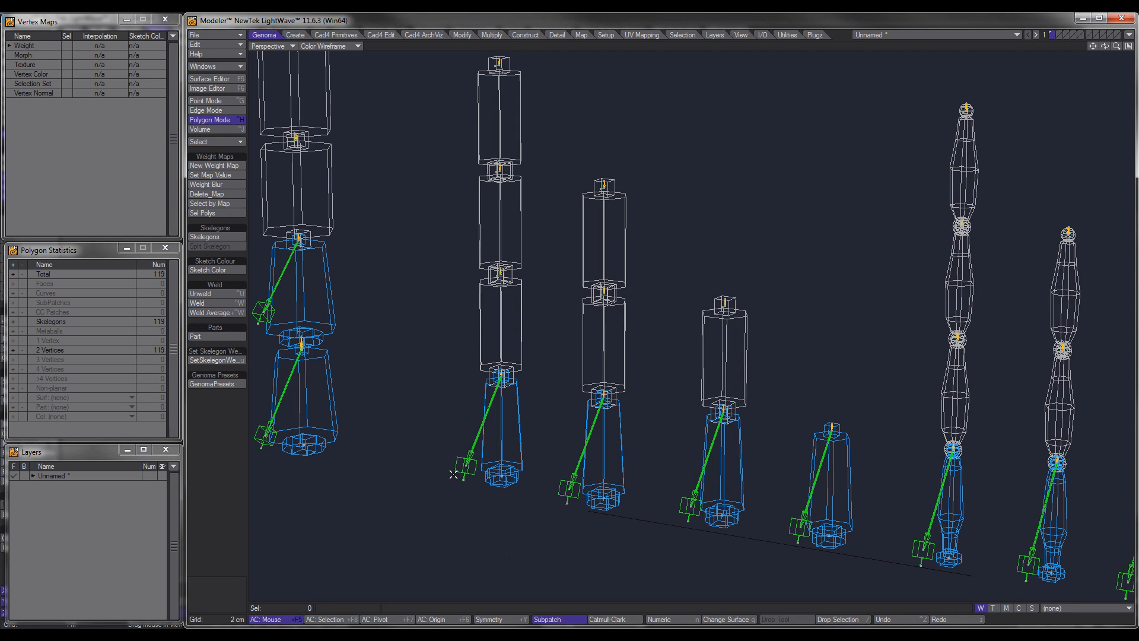
left_click(501, 463)
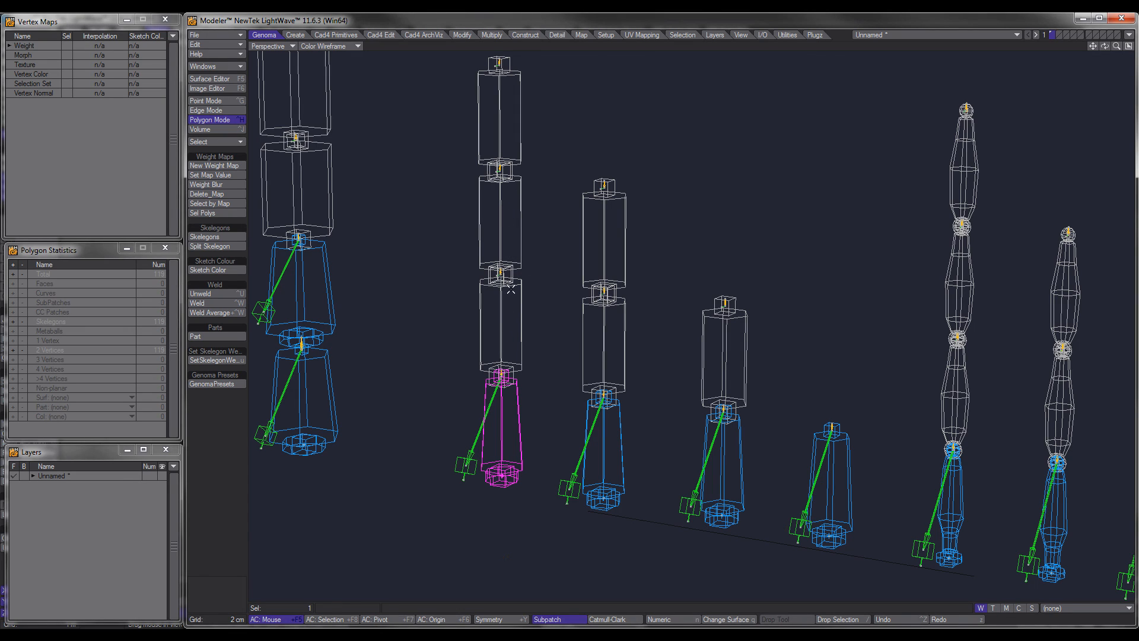
left_click(224, 474)
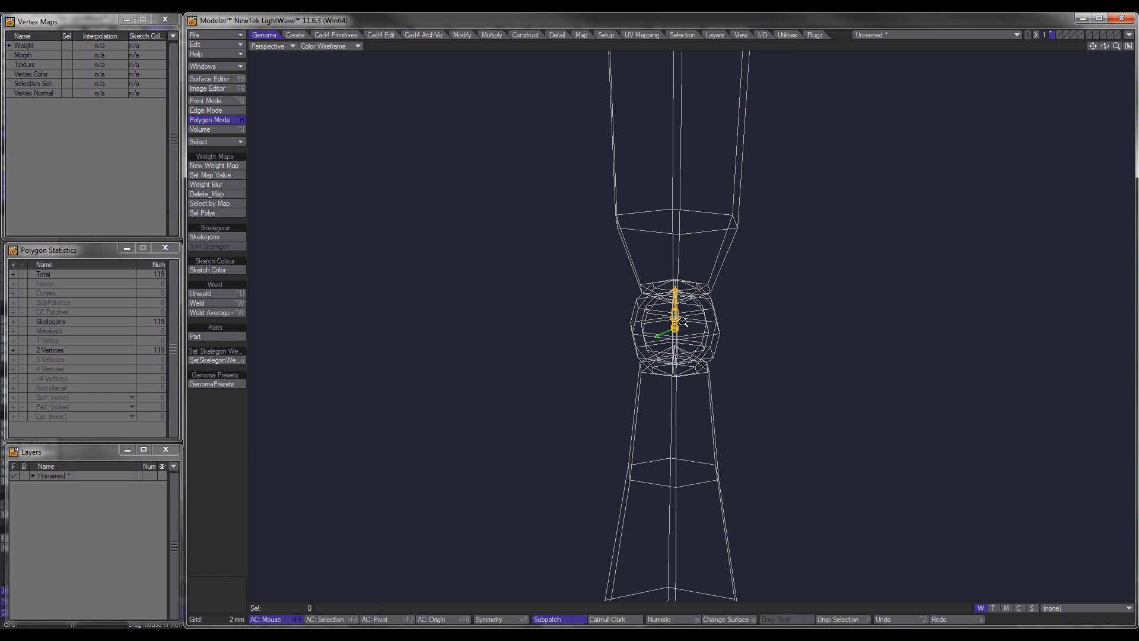
Inspect the connector inside a ball joint of the tallest rounded chain, then bring the whole row back into view.
key("g")
left_click_drag(680, 318, 718, 301, "ctrl+alt")
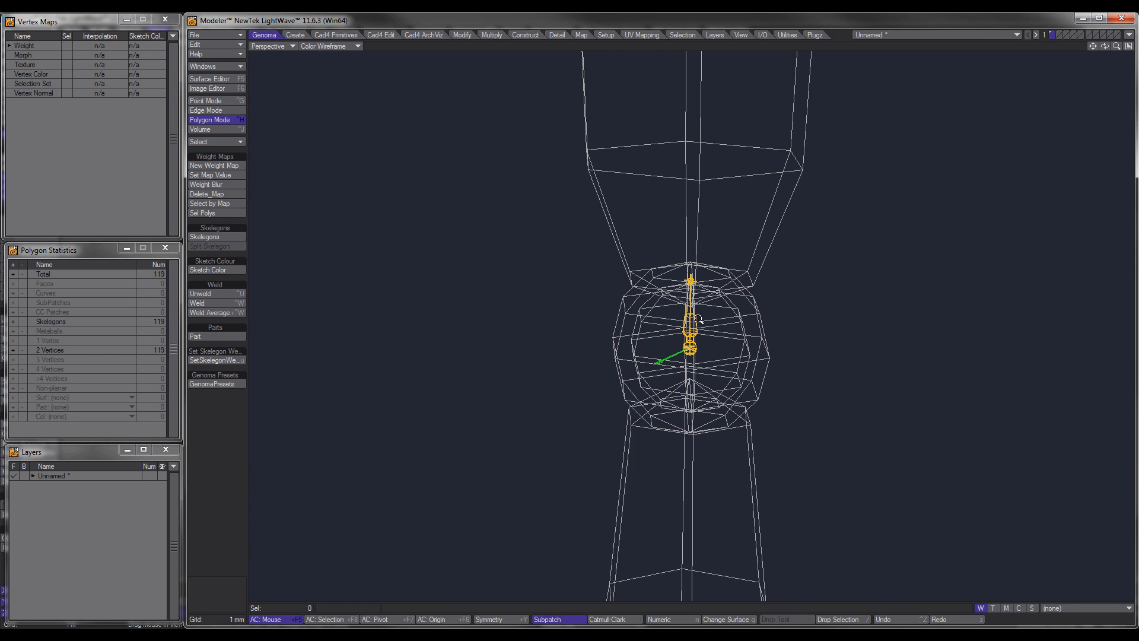
left_click_drag(696, 318, 659, 330, "ctrl+alt")
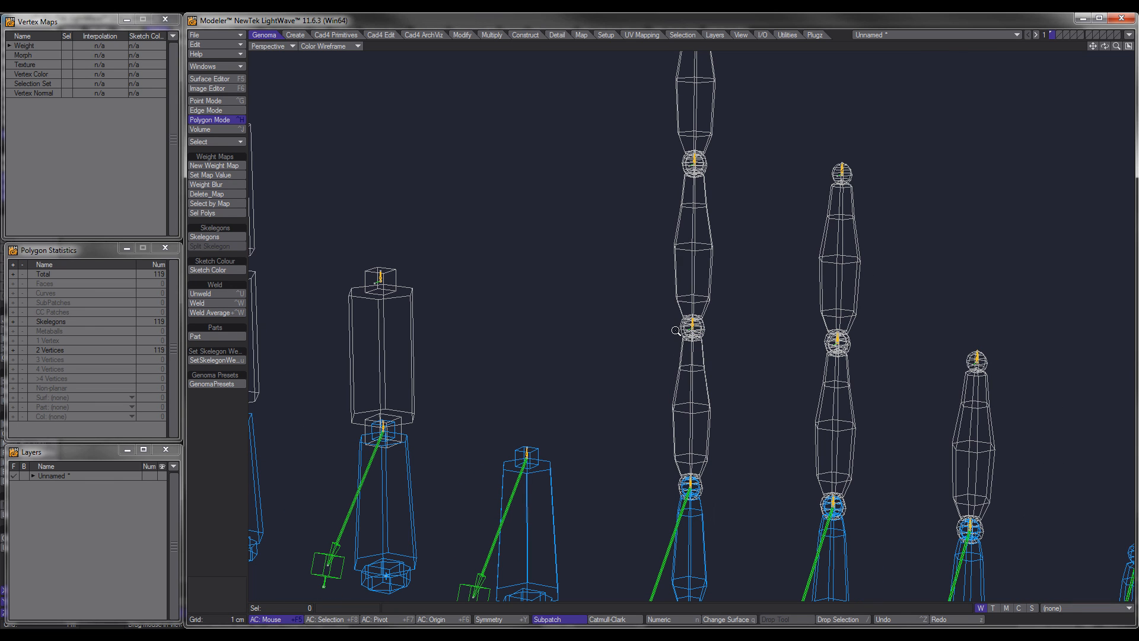
left_click_drag(694, 383, 686, 386, "ctrl+alt")
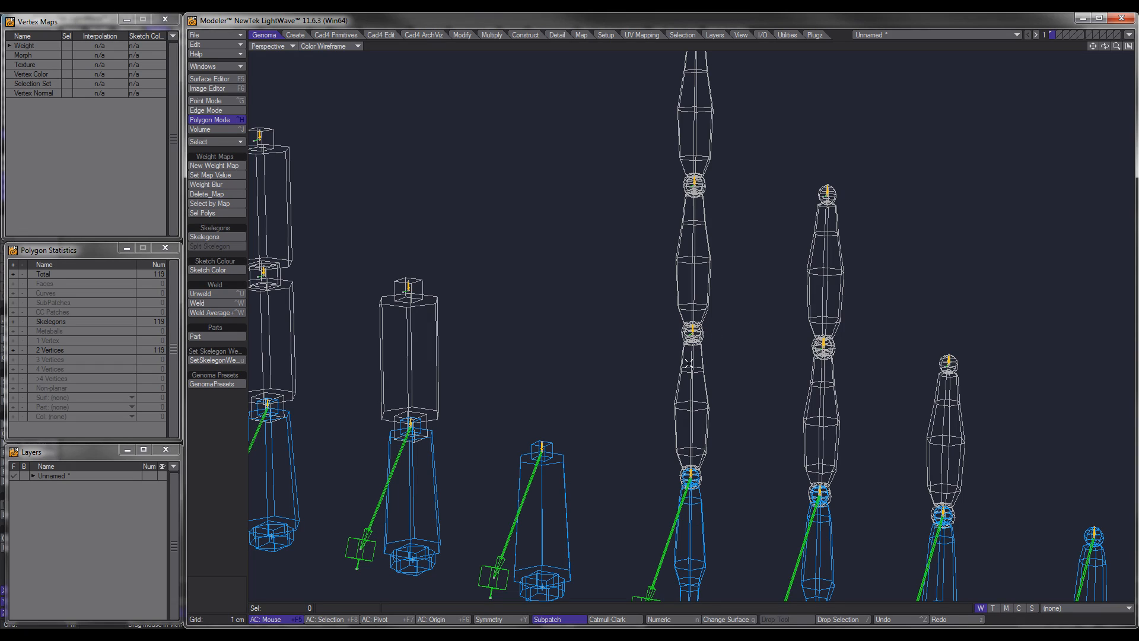
left_click_drag(703, 381, 526, 383, "ctrl+alt")
Highlight the entire chain with two blue skelegons, then only its upper blue skelegon and green control, clearing each selection.
mouse_move(389, 244)
left_mouse_down()
mouse_move(399, 490)
mouse_move(385, 482)
left_mouse_up()
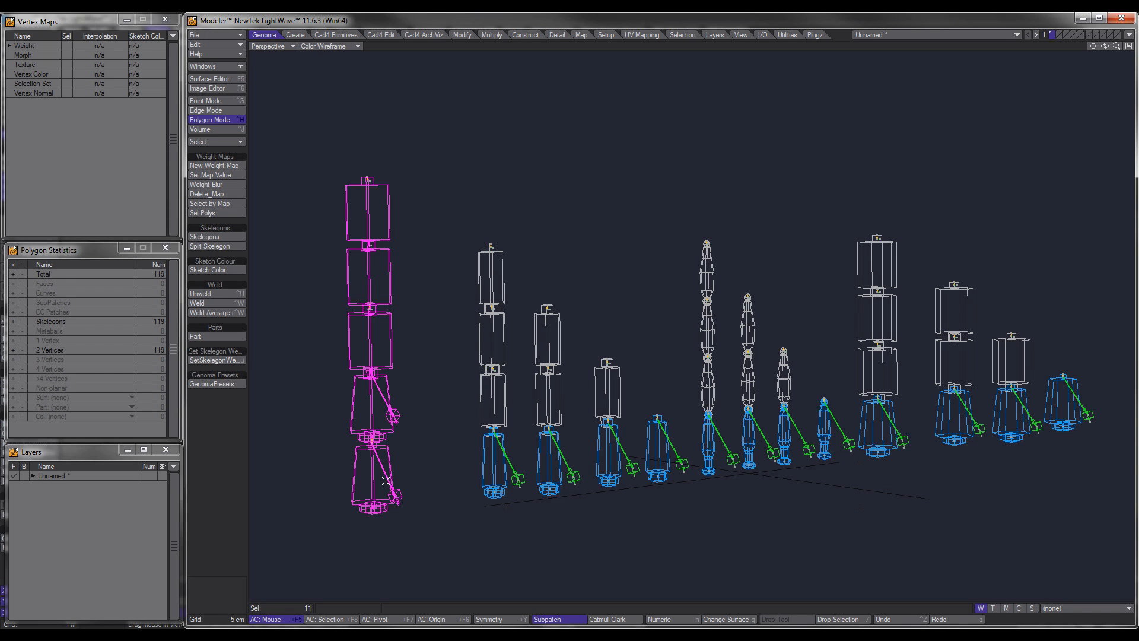
left_click(224, 428)
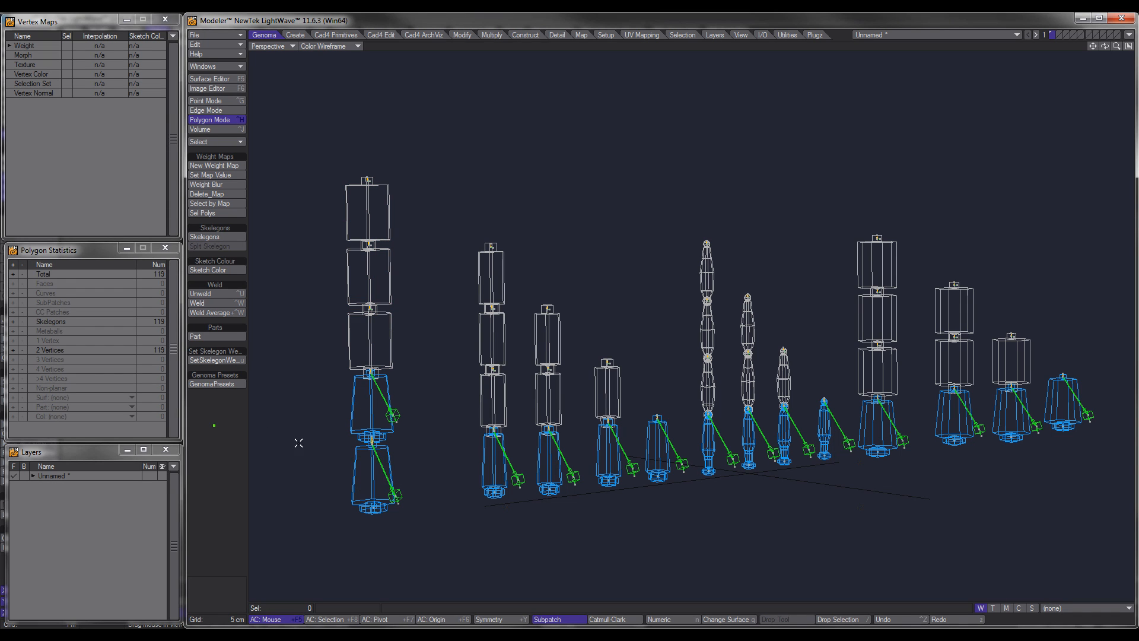
left_click(390, 409)
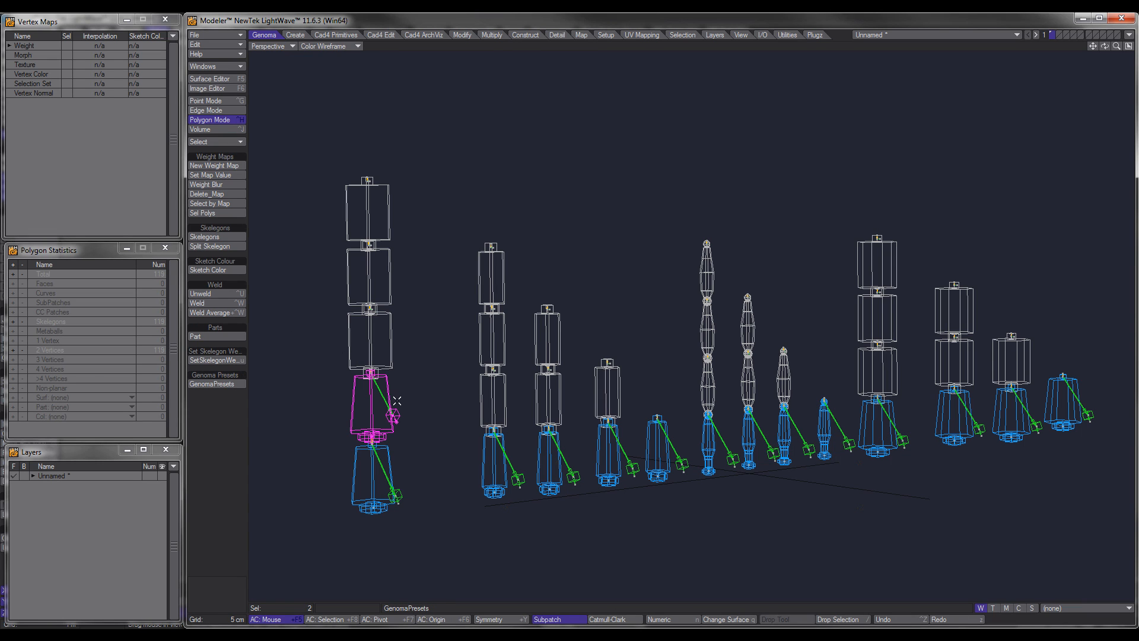
left_click_drag(390, 445, 338, 437)
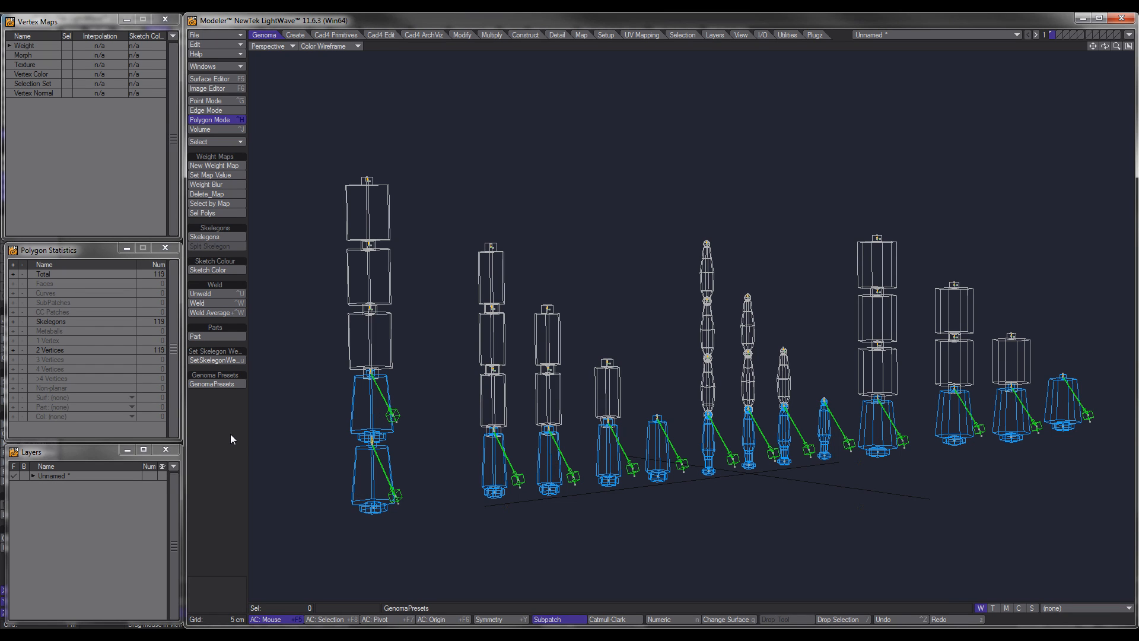
Highlight the lower and then the upper blue skelegon of the double-control chain individually, deselecting each one.
left_click(373, 505)
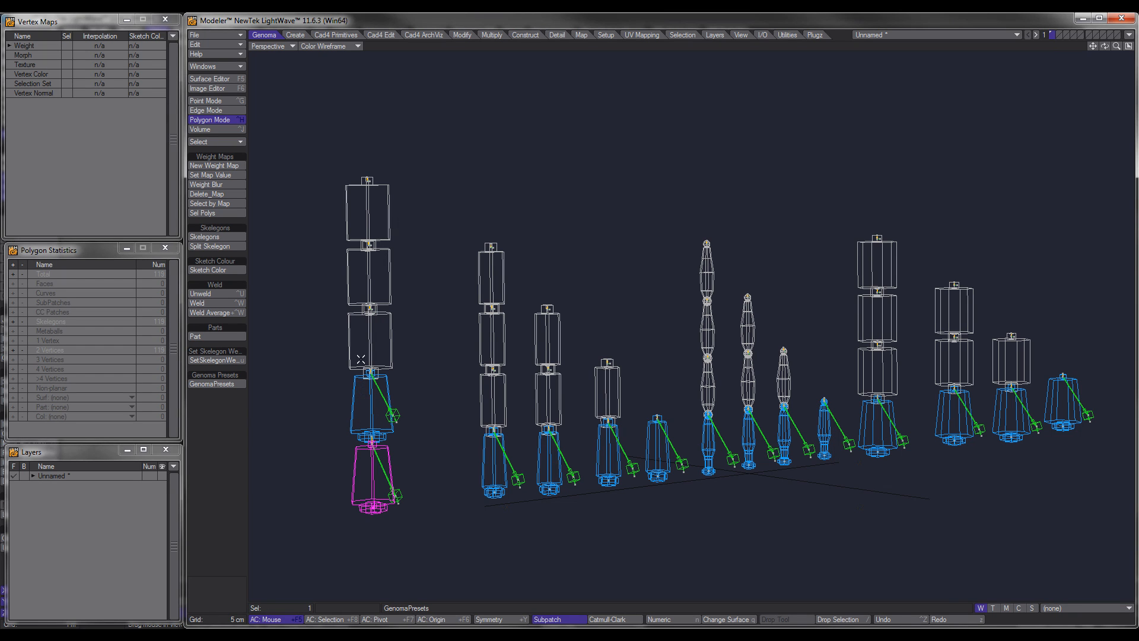
left_click(360, 474)
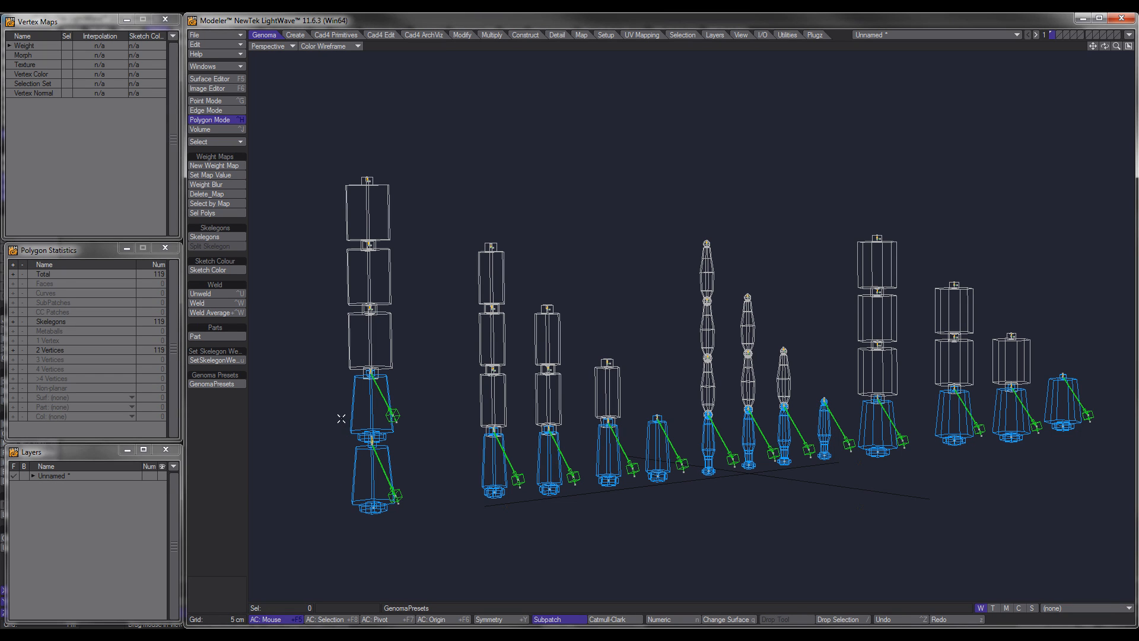
left_click(375, 489)
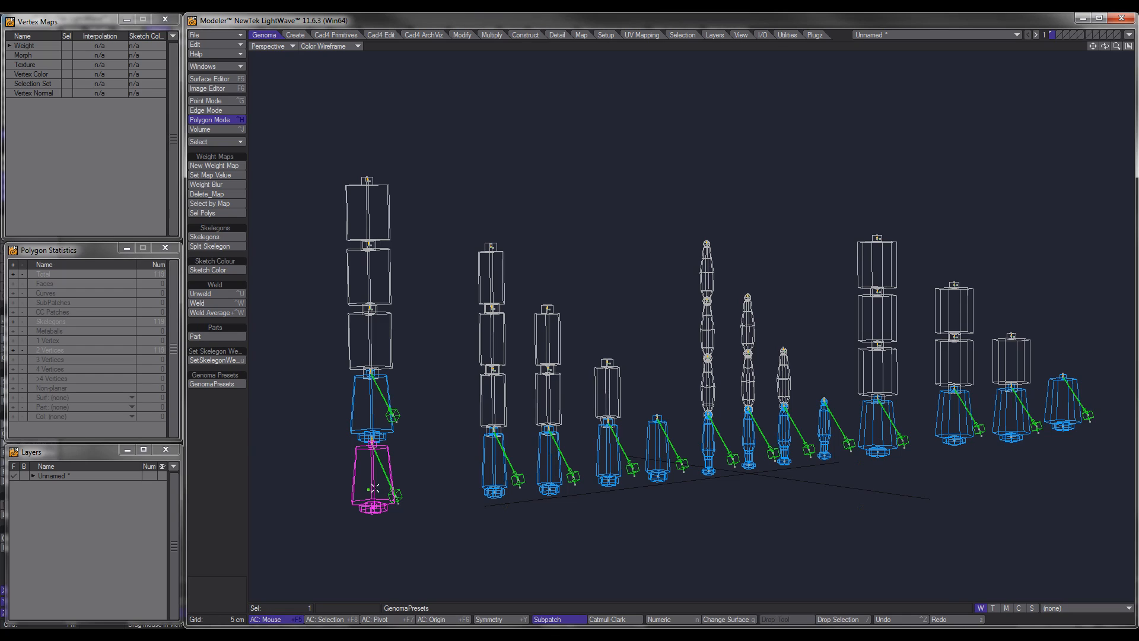
left_click(336, 458)
left_click(346, 419)
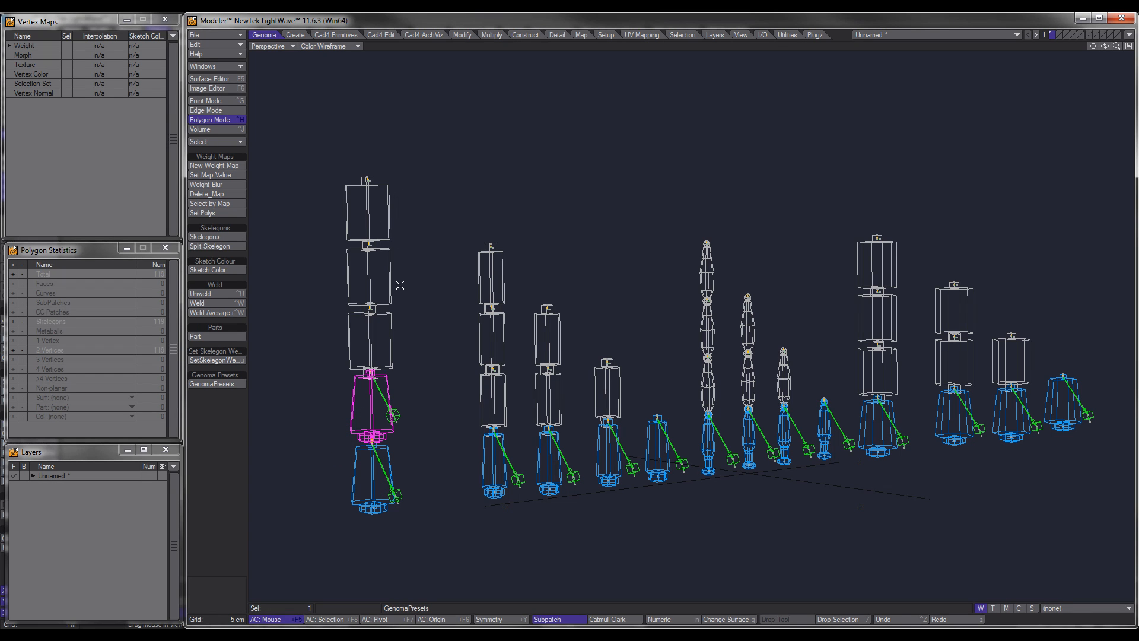
left_click(277, 423)
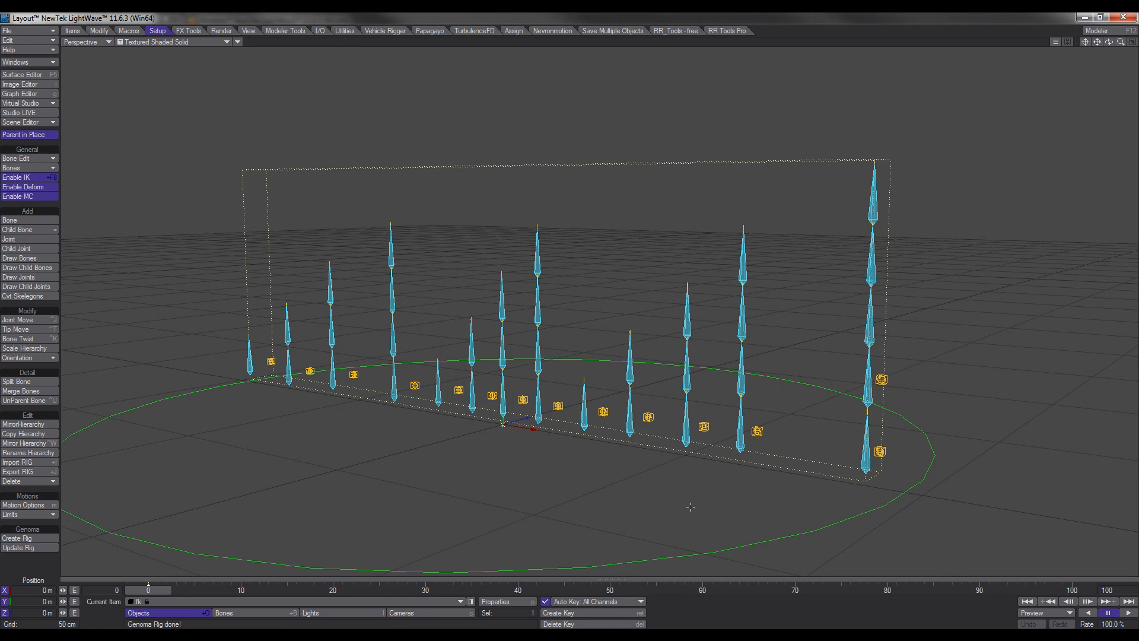
Switch to Layout and open the Motion Options of the tallest chain's lower control, keeping its bones unobstructed.
left_click_drag(691, 506, 765, 468, "alt+shift")
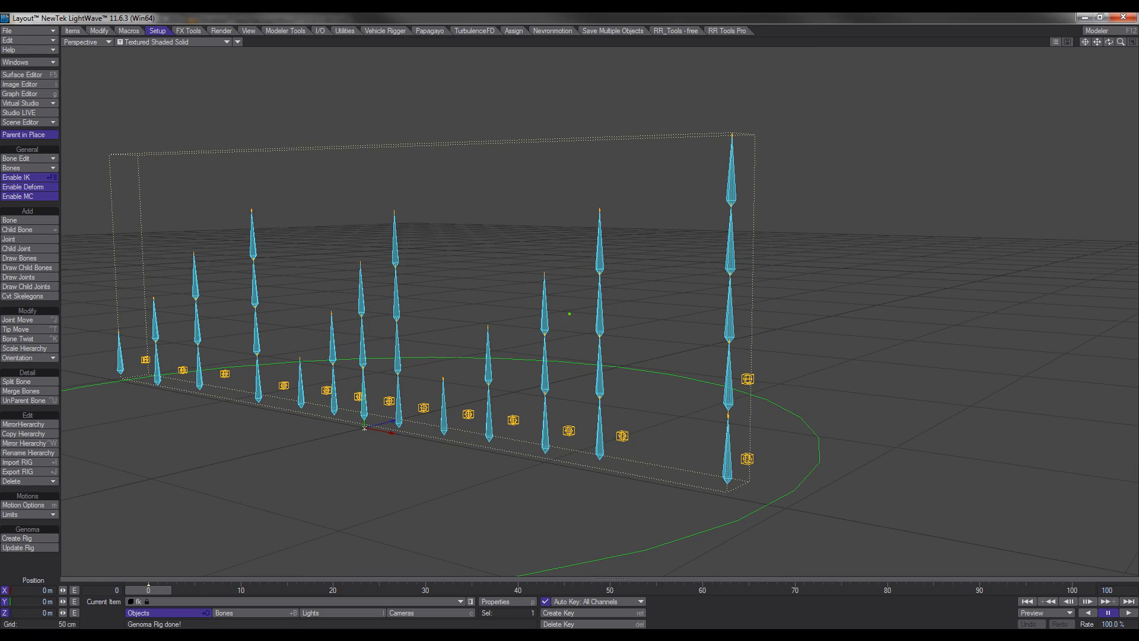
left_click(747, 458)
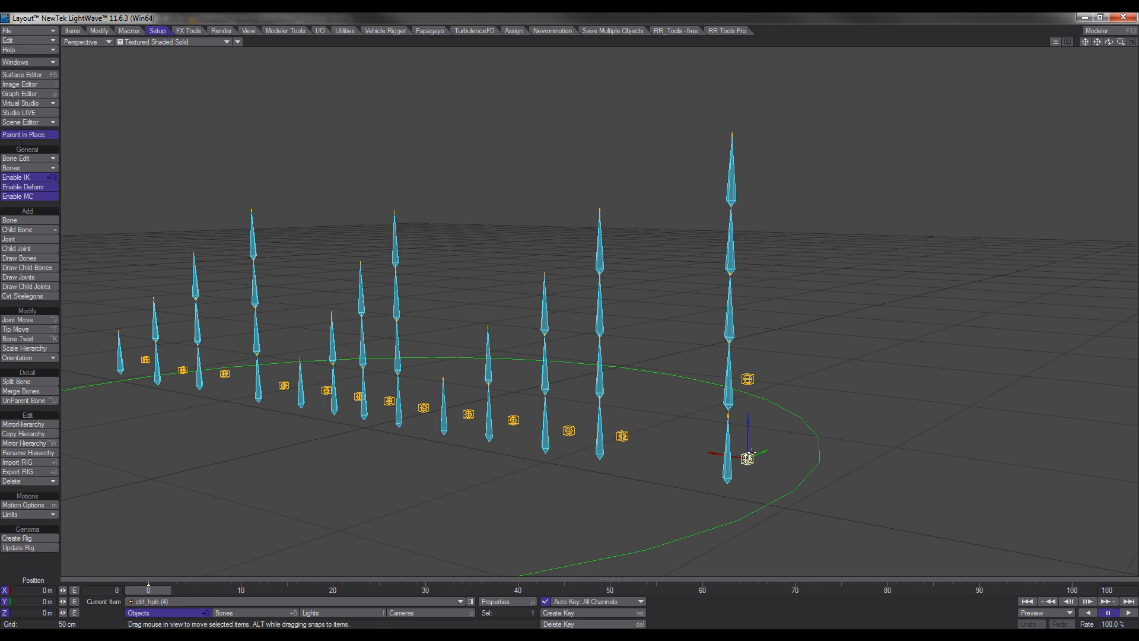
key("m")
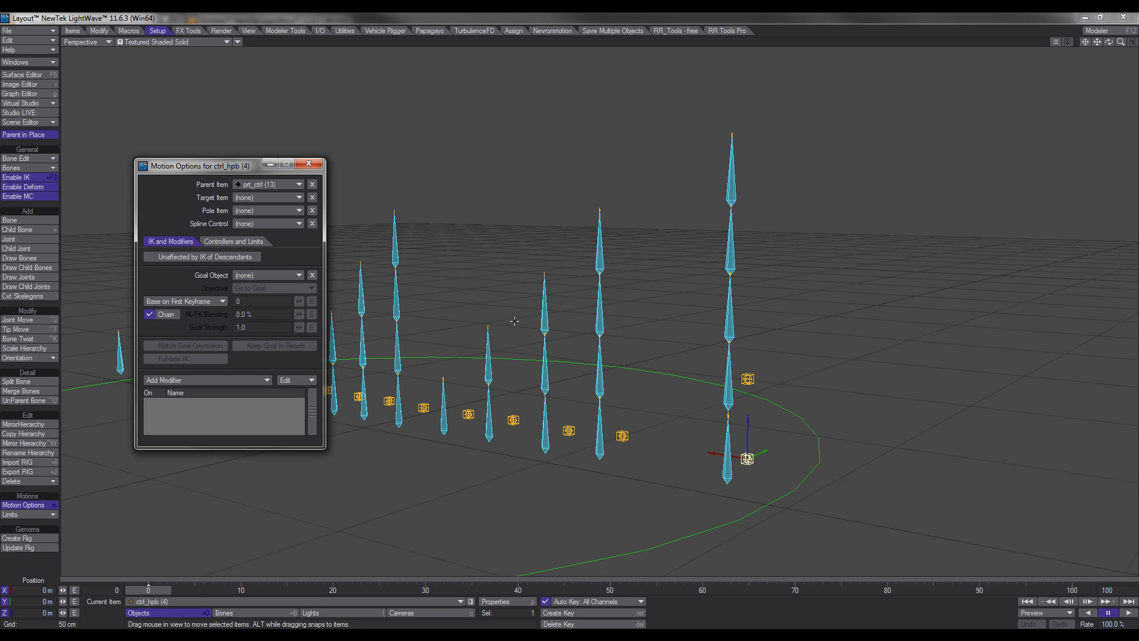
left_click_drag(237, 169, 450, 173)
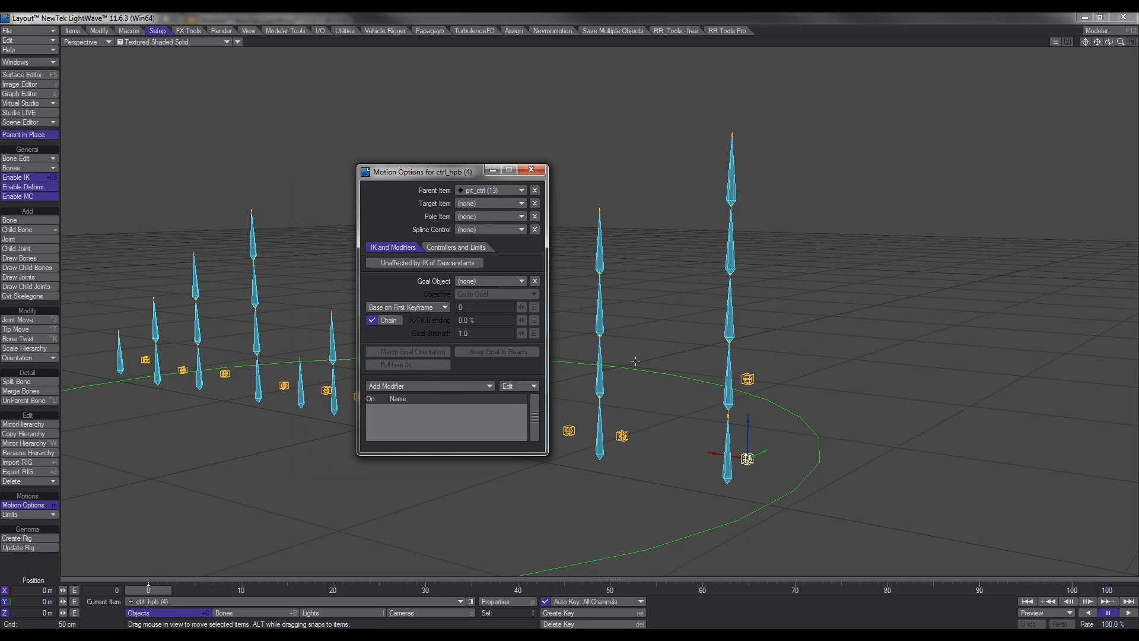
Show the rotation controllers and limits of the tallest chain's bottom bone in its motion options.
left_click(600, 312)
left_click(725, 456)
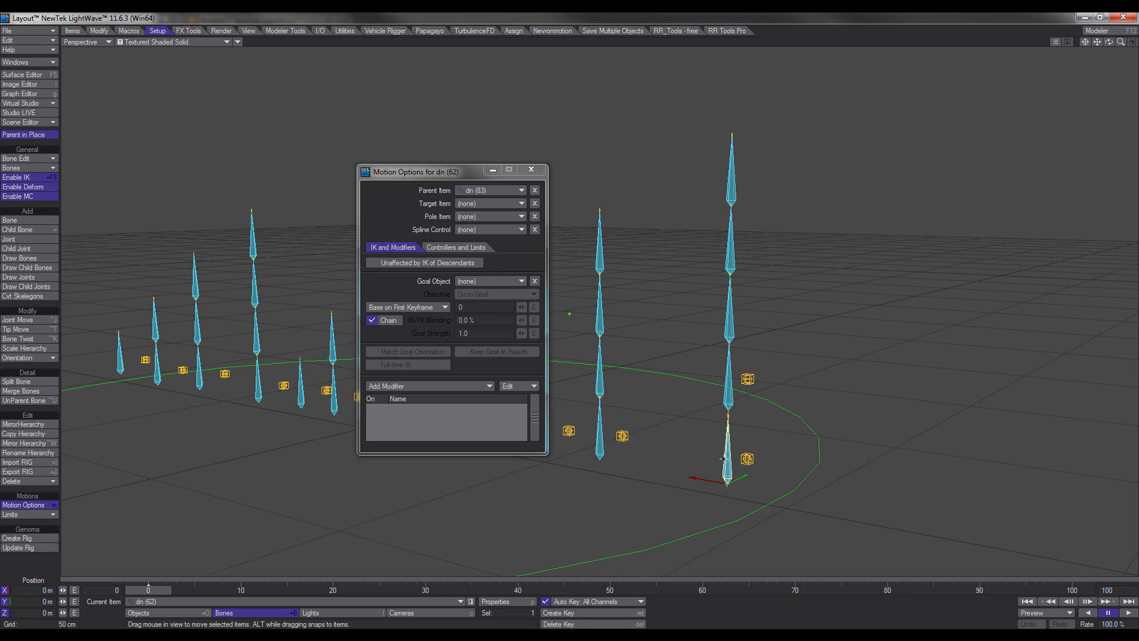
left_click(458, 248)
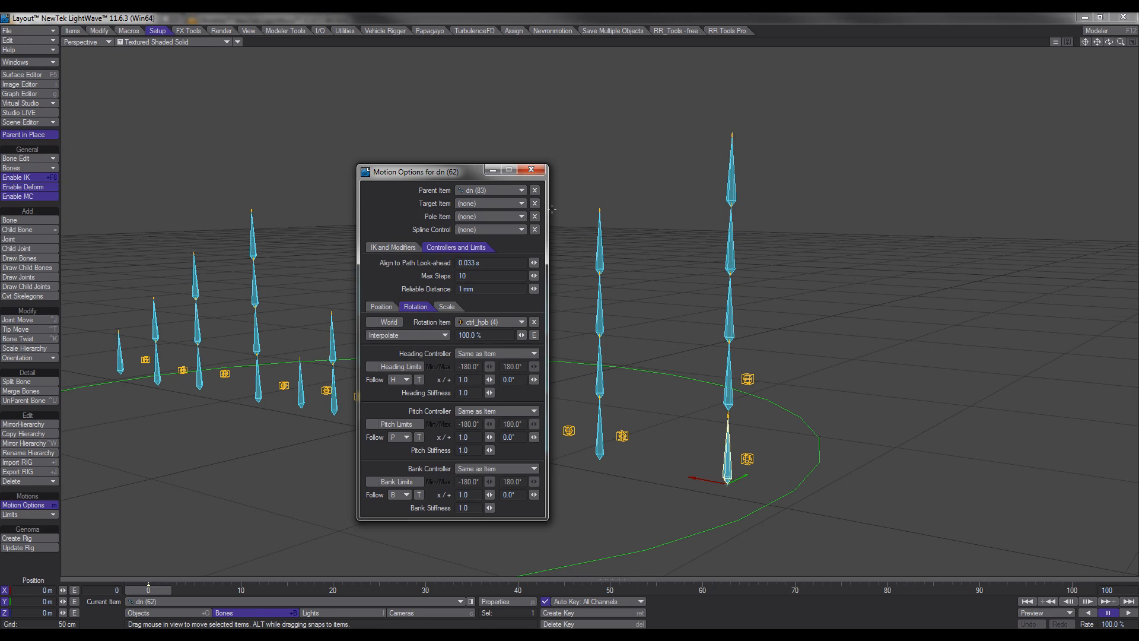
Show the rotation controller settings of the tallest chain's third bone from the bottom in its Motion Options.
left_click(531, 170)
left_click(731, 318)
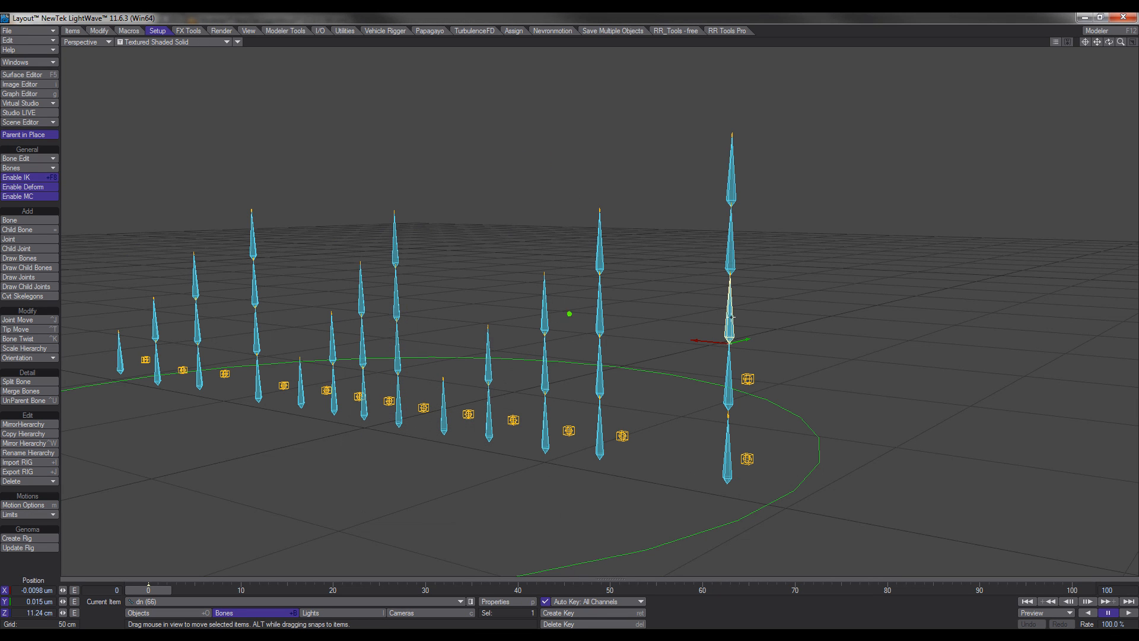
key("m")
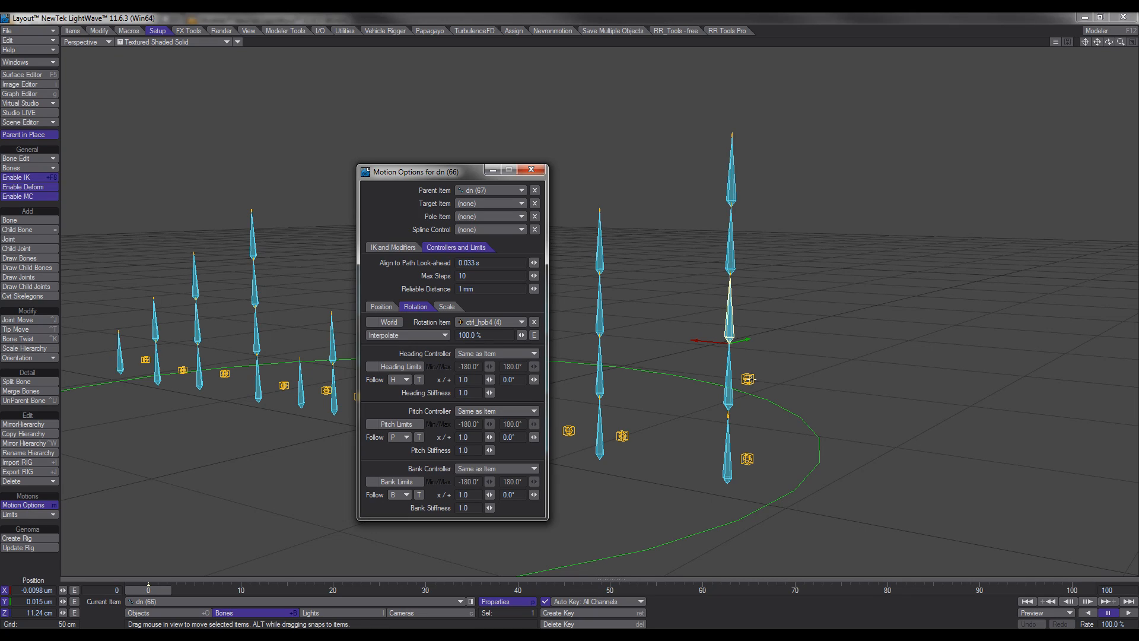
left_click(531, 171)
Rotate the tallest chain's lower control and its upper control to demonstrate how each one drives its bones.
left_click(729, 460)
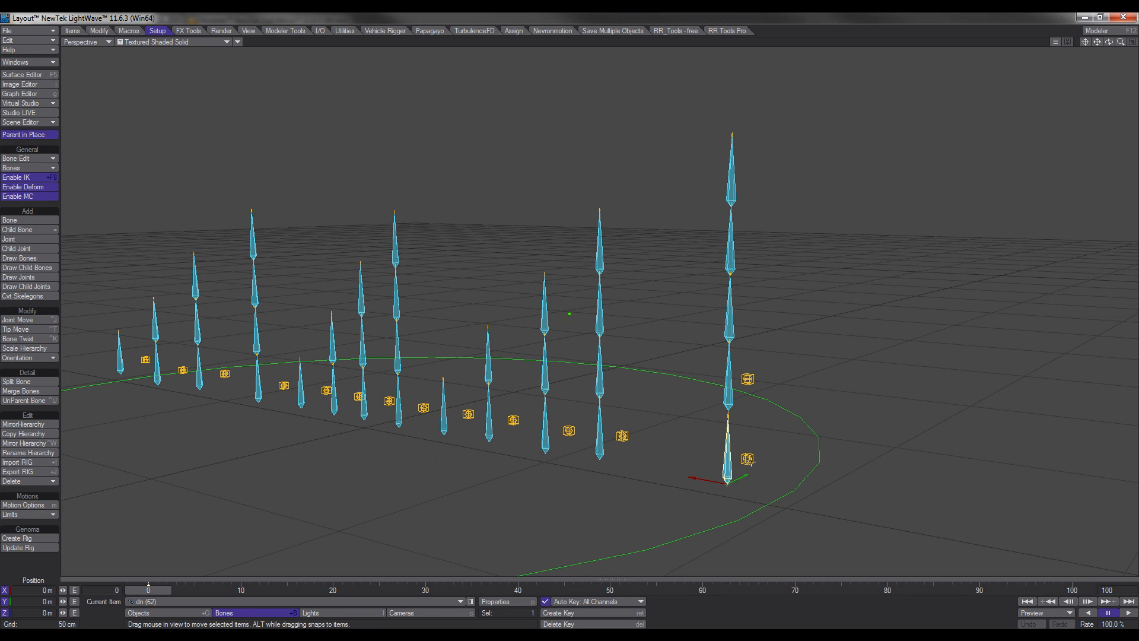
left_click(747, 459)
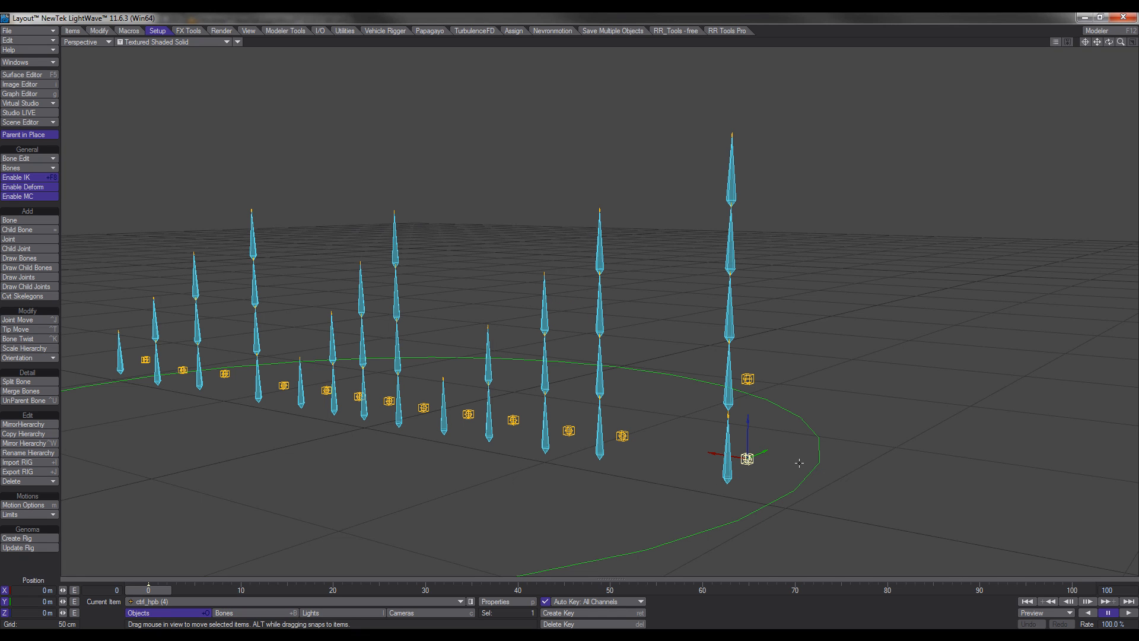
key("y")
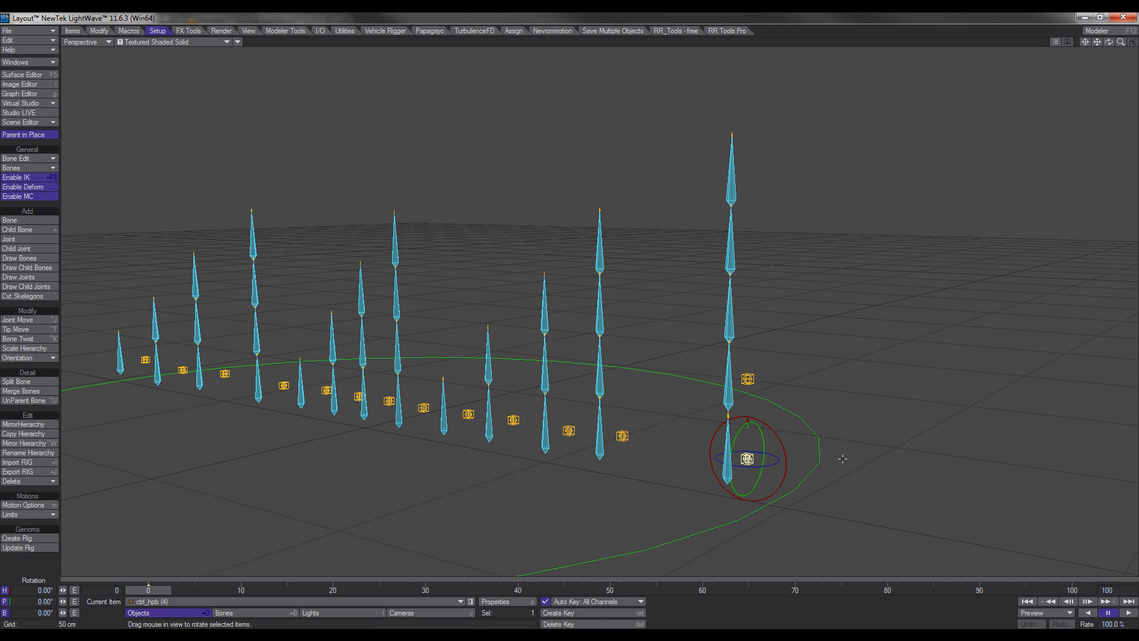
mouse_move(842, 459)
left_mouse_down()
mouse_move(857, 456)
mouse_move(834, 462)
mouse_move(850, 469)
mouse_move(822, 466)
mouse_move(843, 461)
left_mouse_up()
left_click(746, 379)
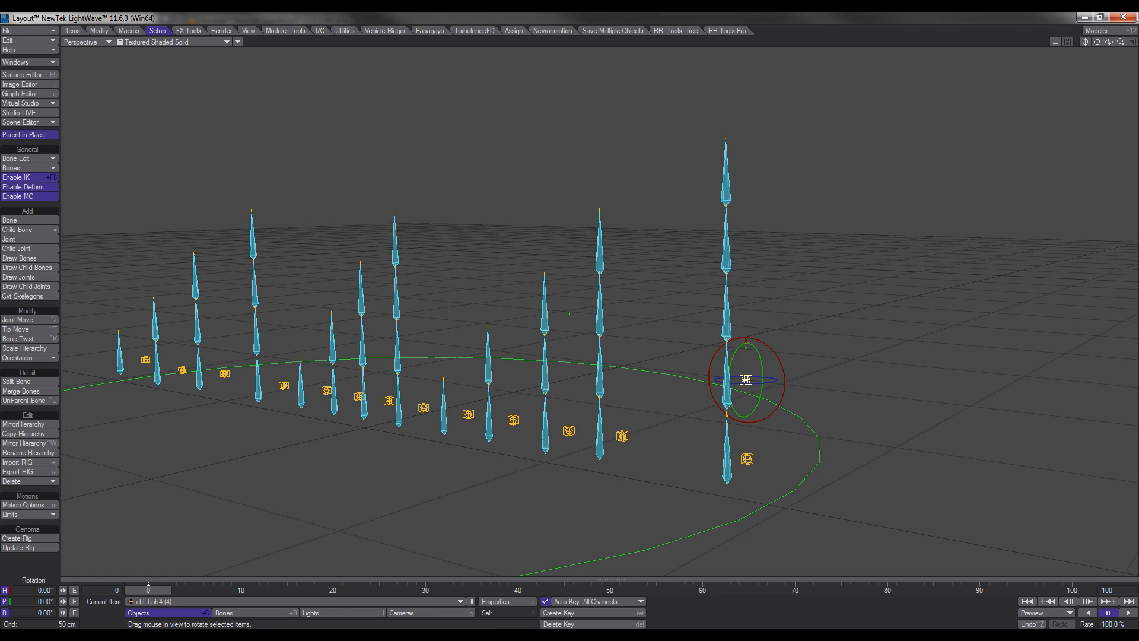
left_click_drag(746, 380, 760, 405)
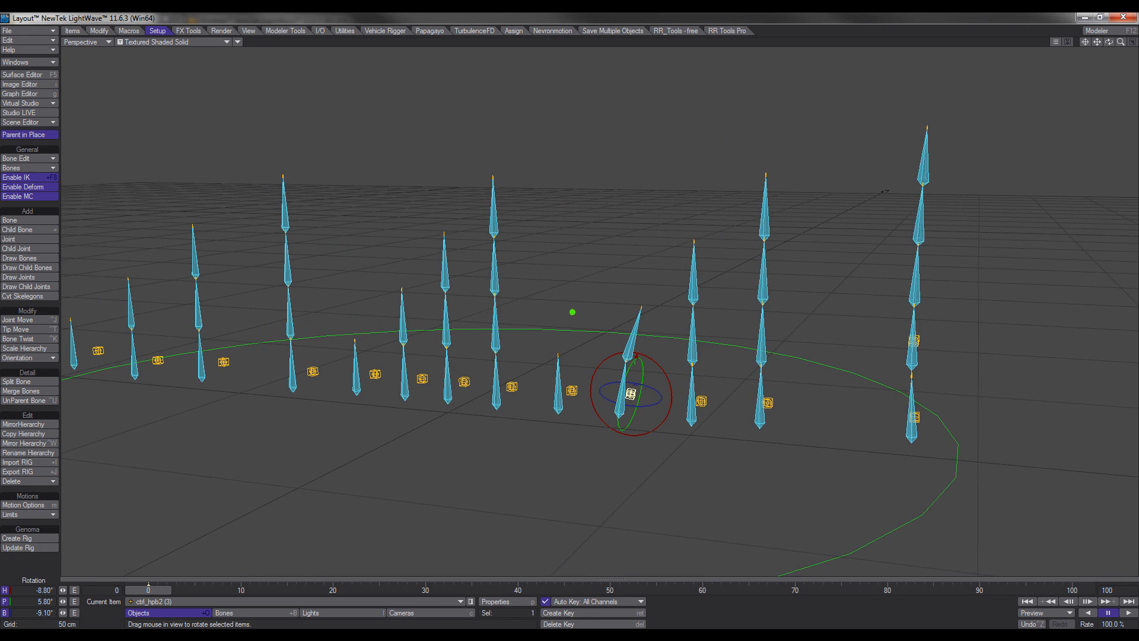
Rotate the FK controls of several shorter chains, including the middle three-bone and four-bone chains, to bend their bones.
left_click_drag(833, 404, 759, 408, "alt+shift")
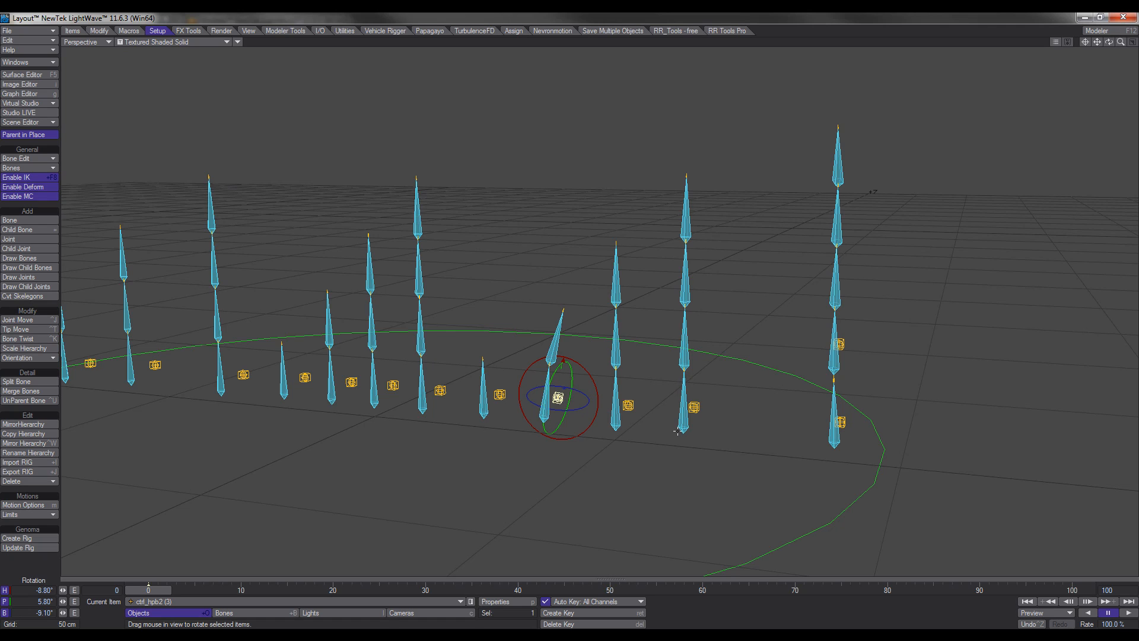
left_click_drag(677, 432, 569, 415, "alt")
left_click(488, 375)
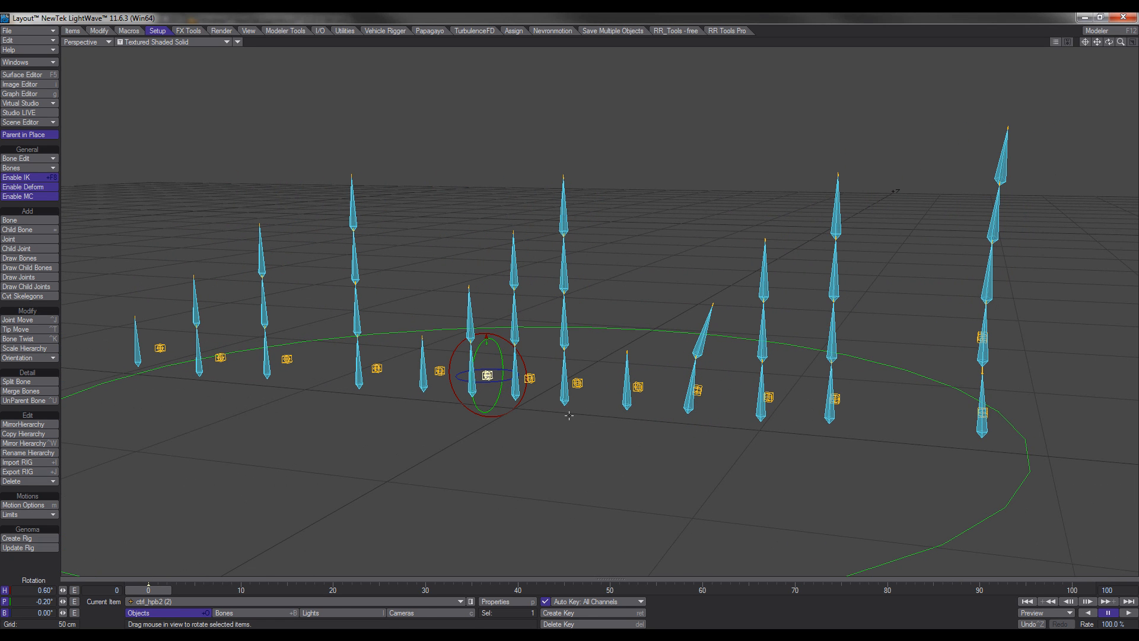
left_click(577, 383)
mouse_move(552, 475)
right_mouse_down()
mouse_move(577, 310)
mouse_move(552, 476)
right_mouse_up()
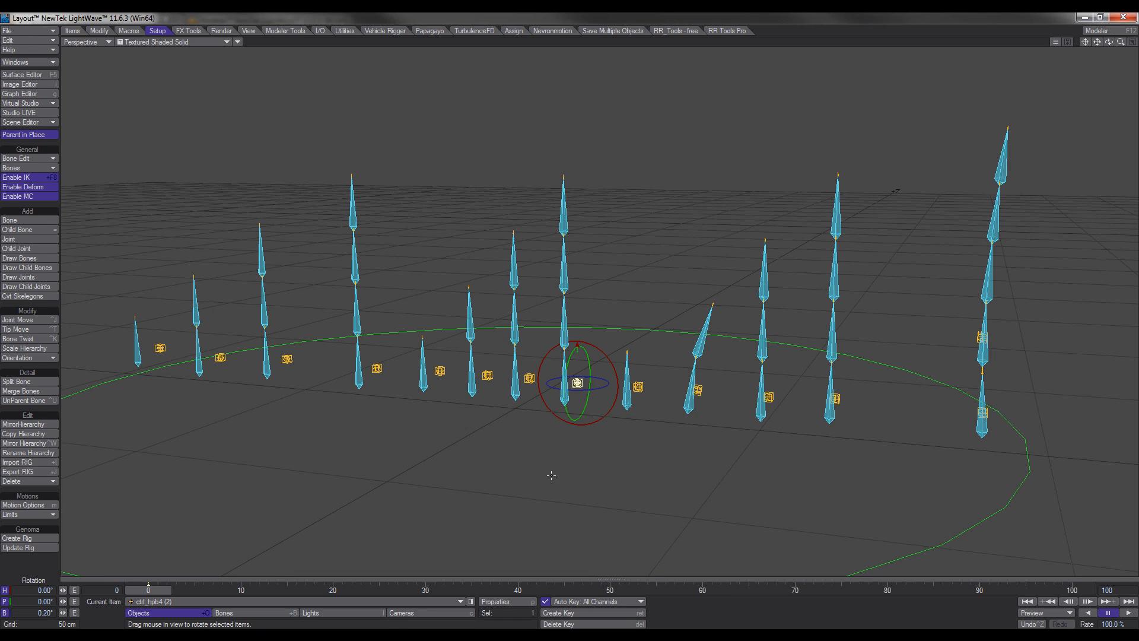
mouse_move(552, 475)
left_mouse_down()
mouse_move(579, 313)
mouse_move(617, 314)
mouse_move(534, 314)
mouse_move(585, 309)
left_mouse_up()
left_click(530, 378)
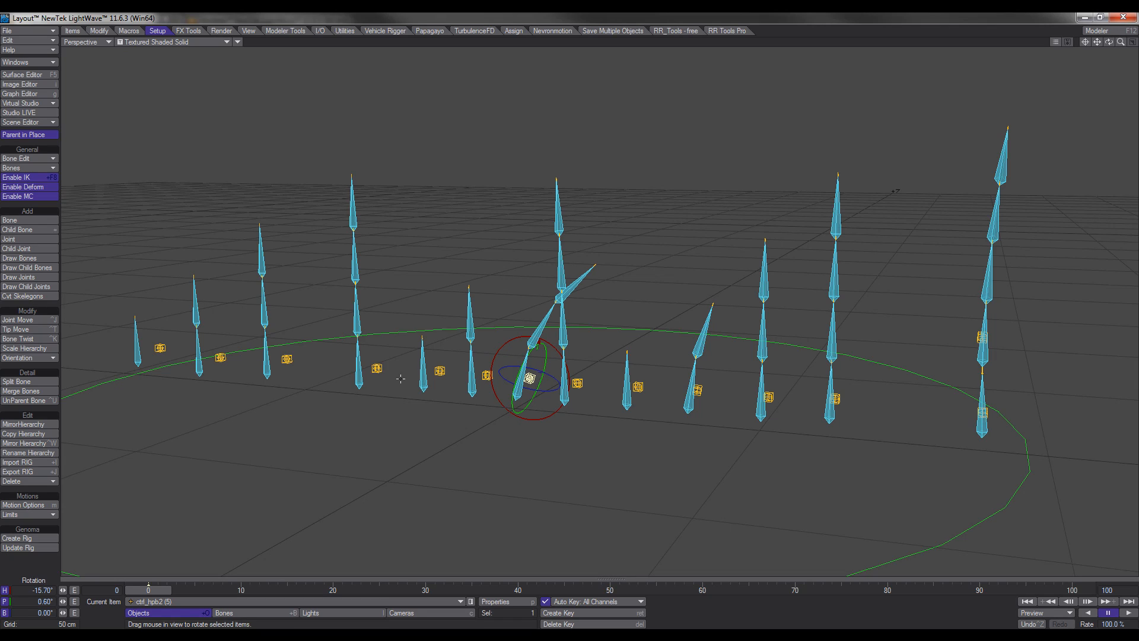
Swing the control ctrl_hpb4 (1) of the first four-bone chain back and forth to bend the whole chain.
left_click(377, 368)
mouse_move(378, 367)
left_mouse_down()
mouse_move(352, 368)
mouse_move(409, 368)
mouse_move(364, 367)
mouse_move(392, 377)
mouse_move(378, 386)
left_mouse_up()
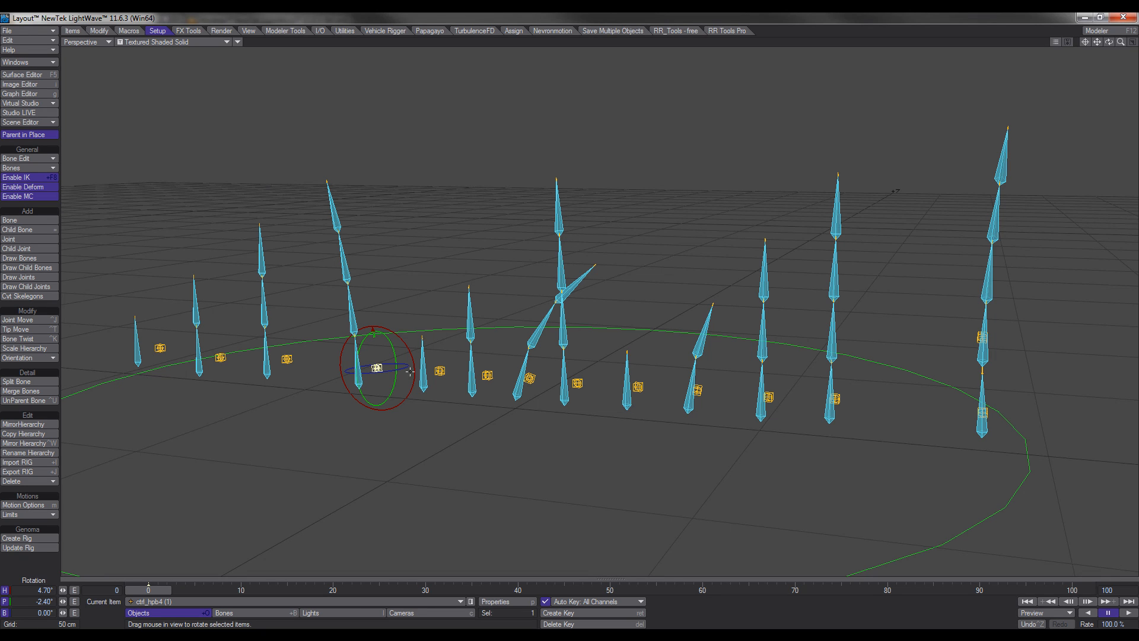
left_click_drag(452, 369, 538, 420)
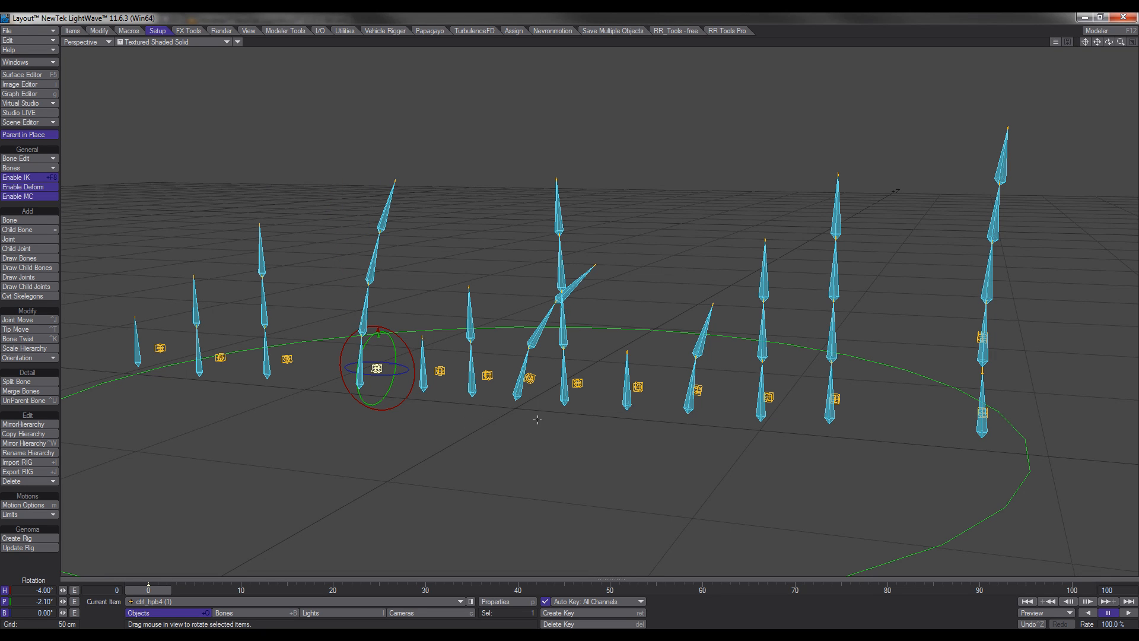
left_click_drag(565, 311, 569, 313)
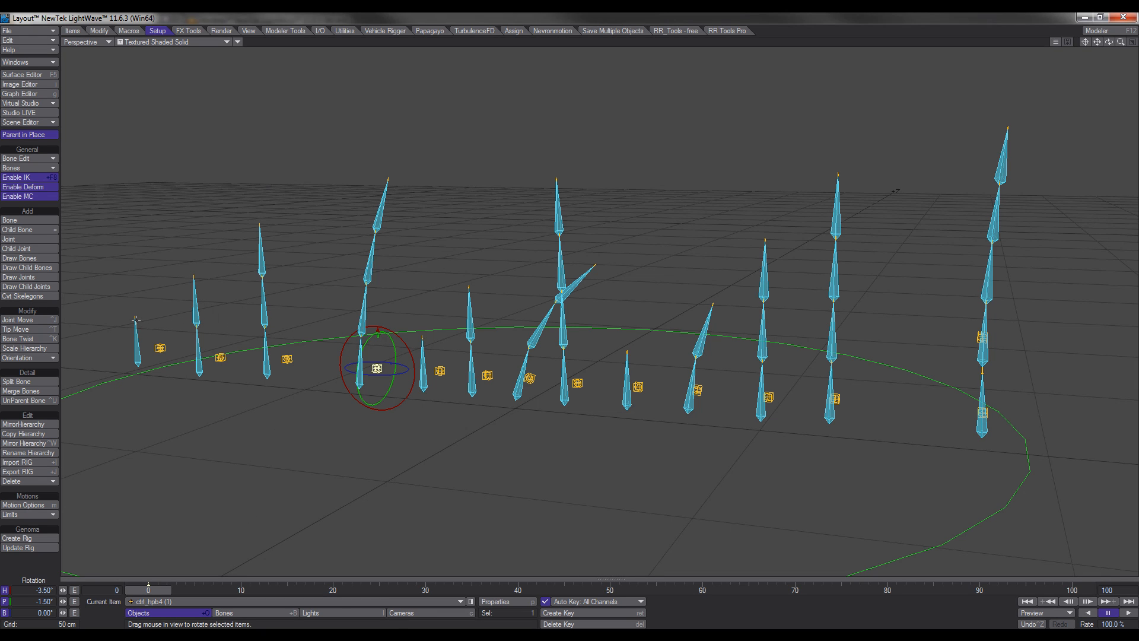
Select all FK controls except the large master ring and reset their rotation, clearing the selection.
mouse_move(135, 320)
left_mouse_down()
mouse_move(447, 408)
mouse_move(1023, 484)
mouse_move(138, 323)
left_mouse_up()
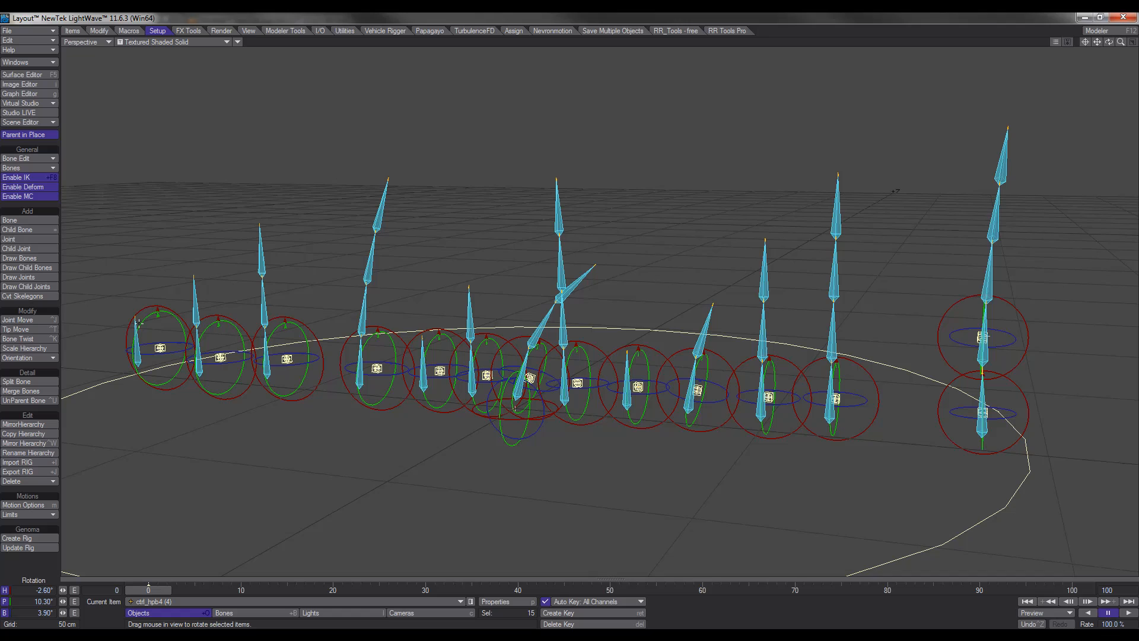
left_click(114, 381, "shift")
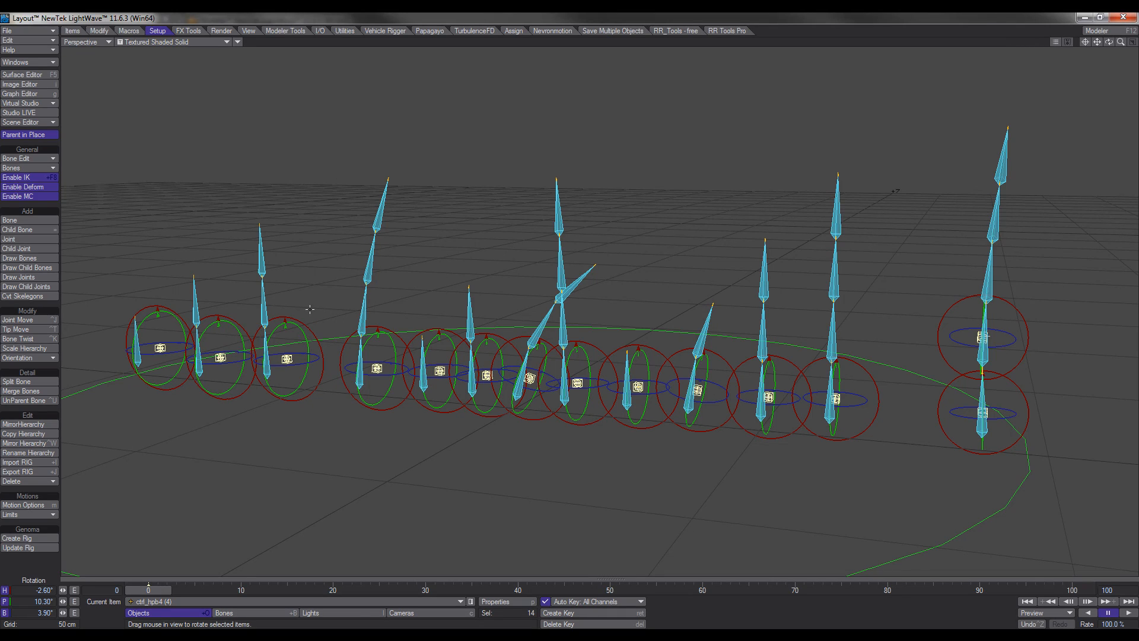
left_click(99, 30)
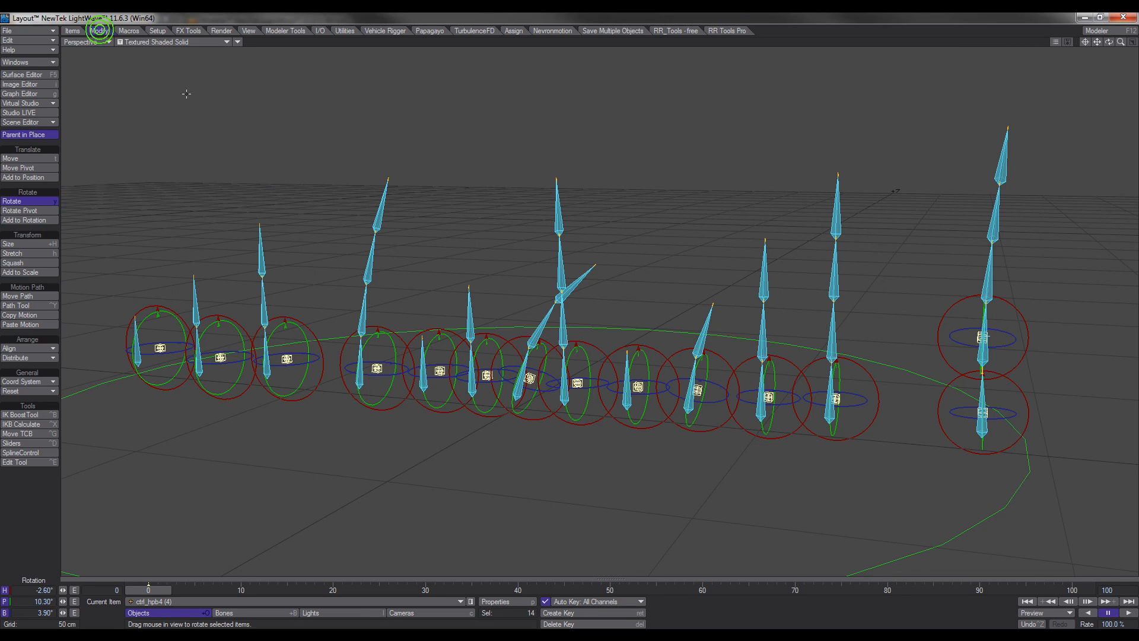
left_click(33, 389)
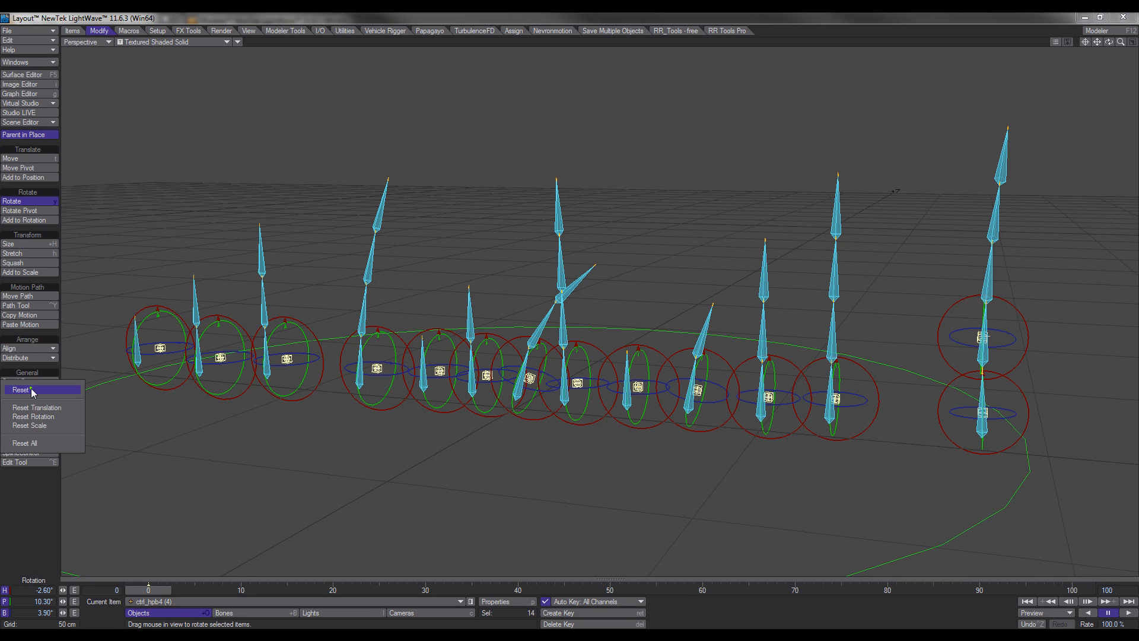
left_click(37, 390)
left_click(348, 550)
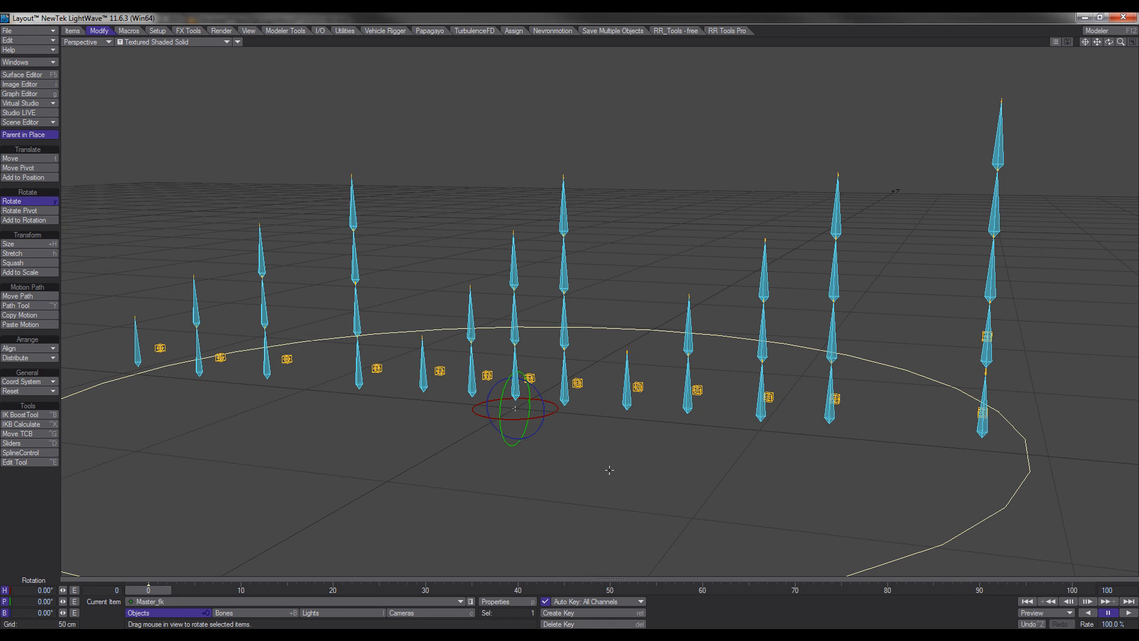
Rotate the control ctrl_hpb4 (3) of the four-bone chain beside the tallest one to bend it both ways.
left_click_drag(630, 470, 496, 473, "ctrl+alt")
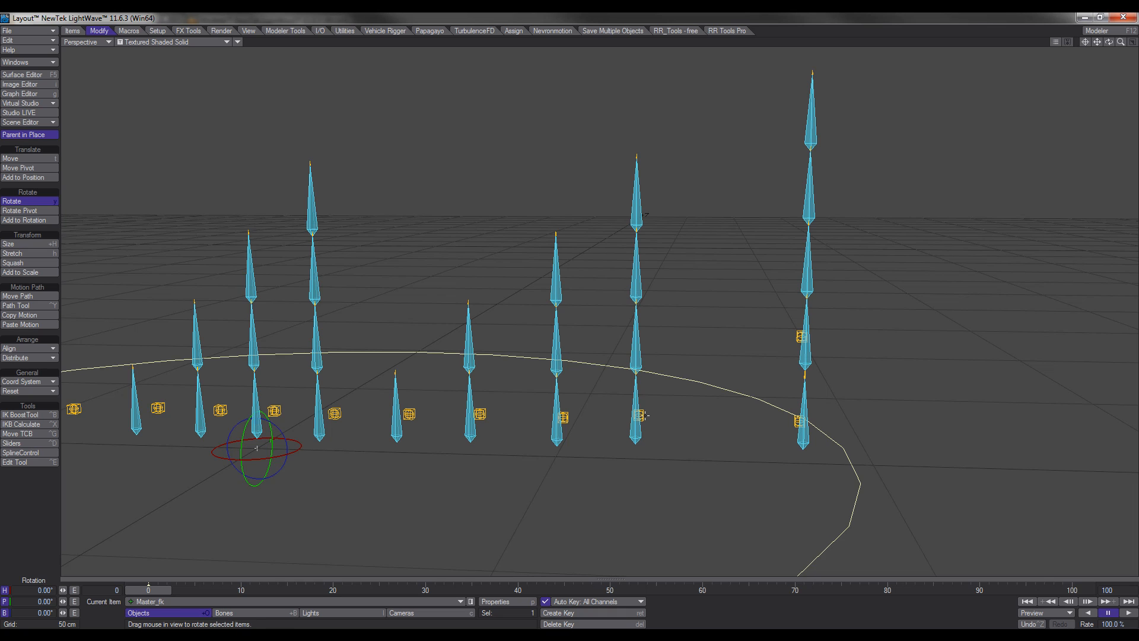
left_click(641, 416)
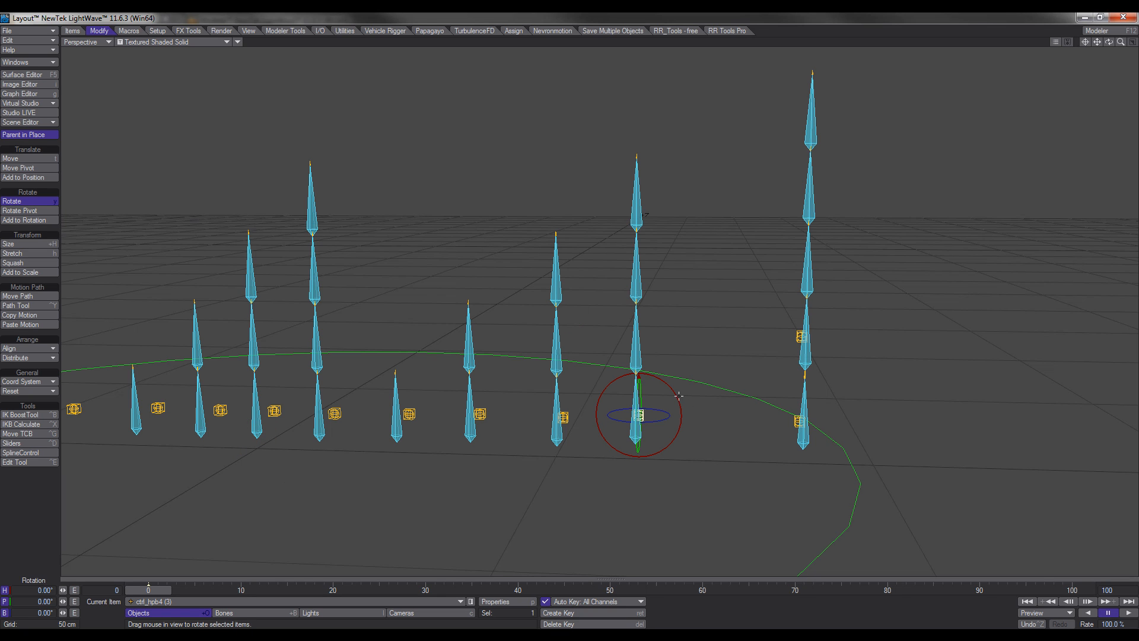
mouse_move(679, 396)
left_mouse_down()
mouse_move(711, 396)
mouse_move(673, 395)
mouse_move(675, 386)
left_mouse_up()
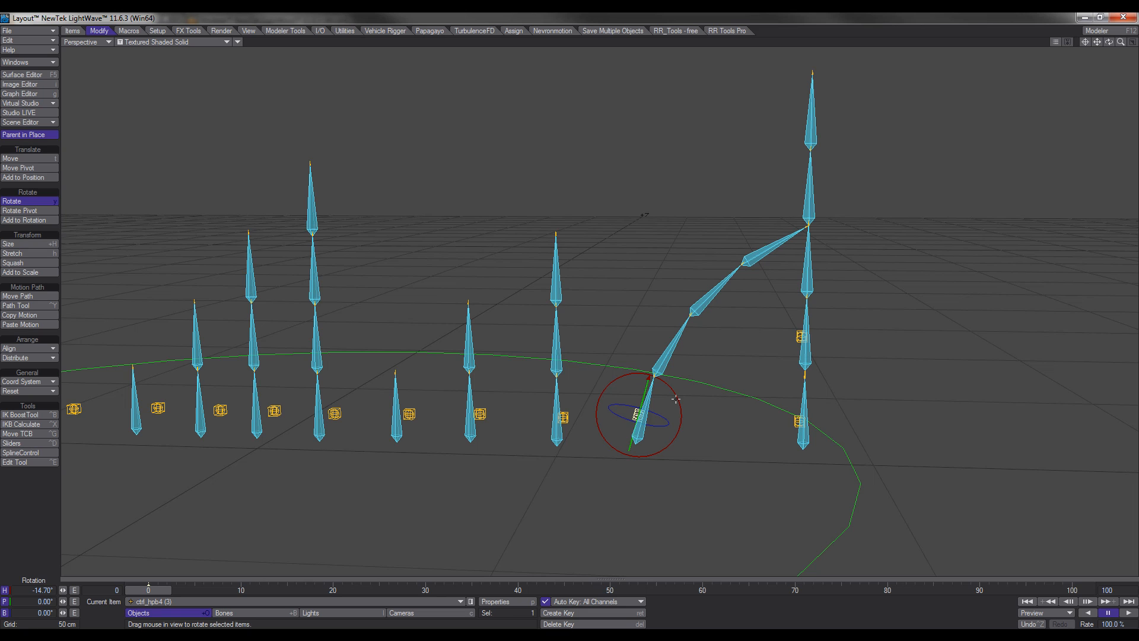
left_click_drag(669, 387, 749, 386)
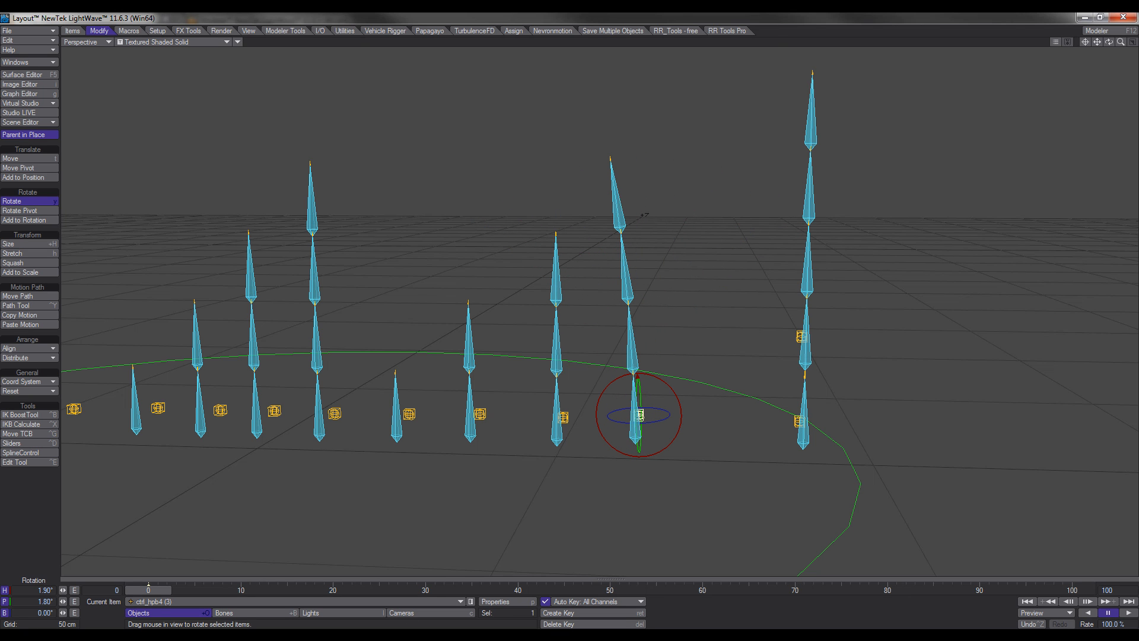
Compare the placement of the FK controls relative to the chains in Modeler and in Layout.
key("F12")
left_click_drag(899, 288, 849, 264, "alt")
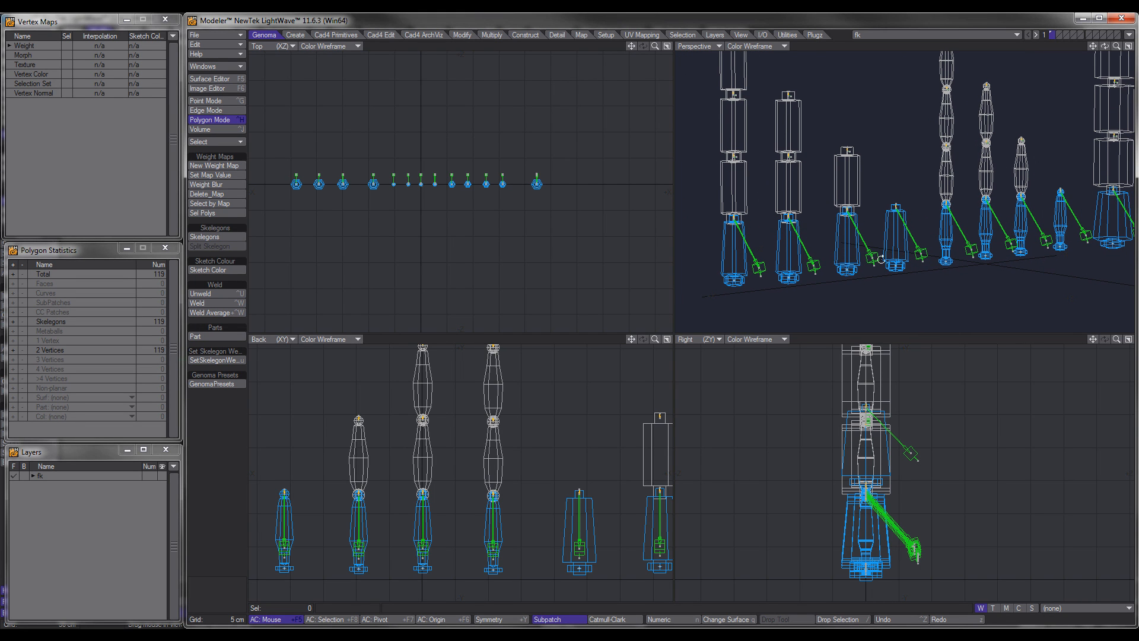
scroll(881, 259, "up", 2)
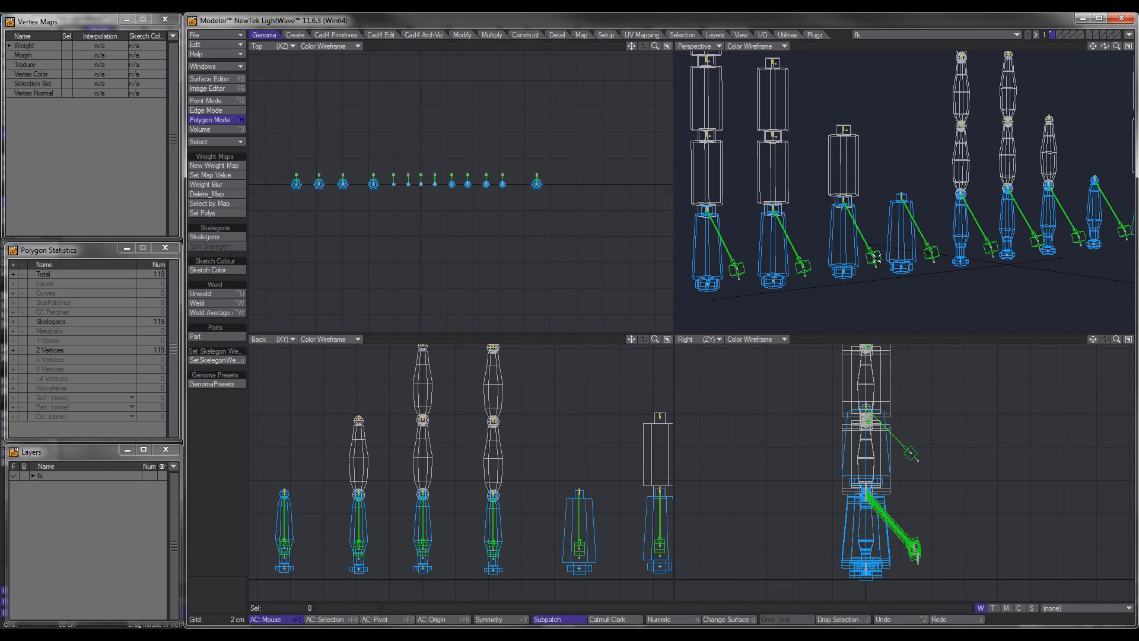
key("F12")
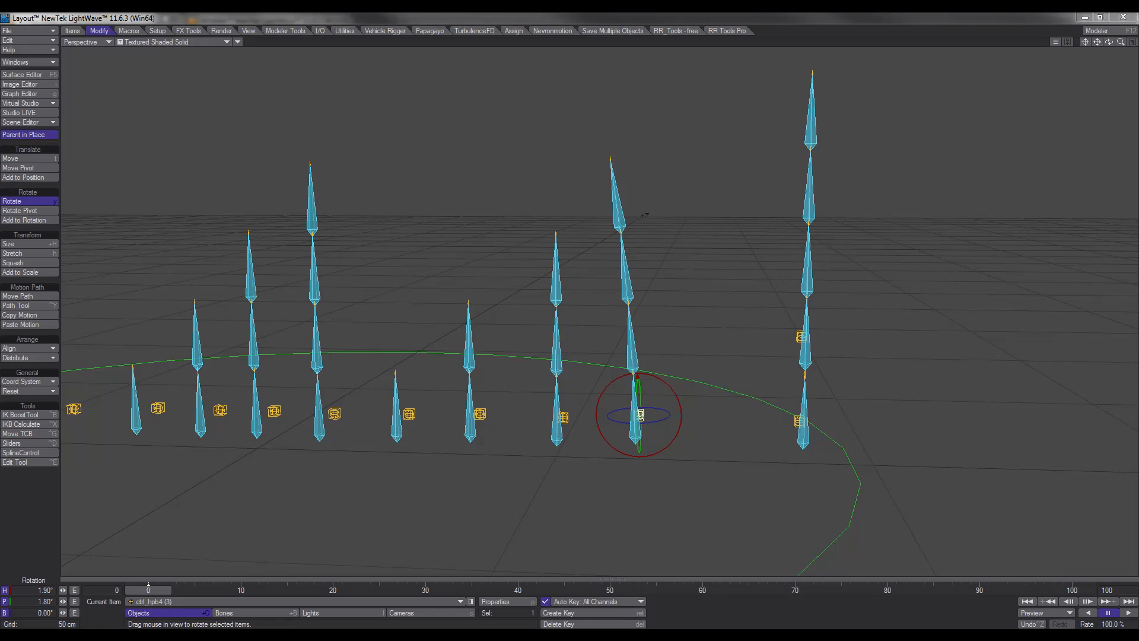
left_click_drag(710, 429, 567, 520, "alt")
In Modeler, move the points of all control skelegons along Z to the opposite side of the chains and save the object.
key("F12")
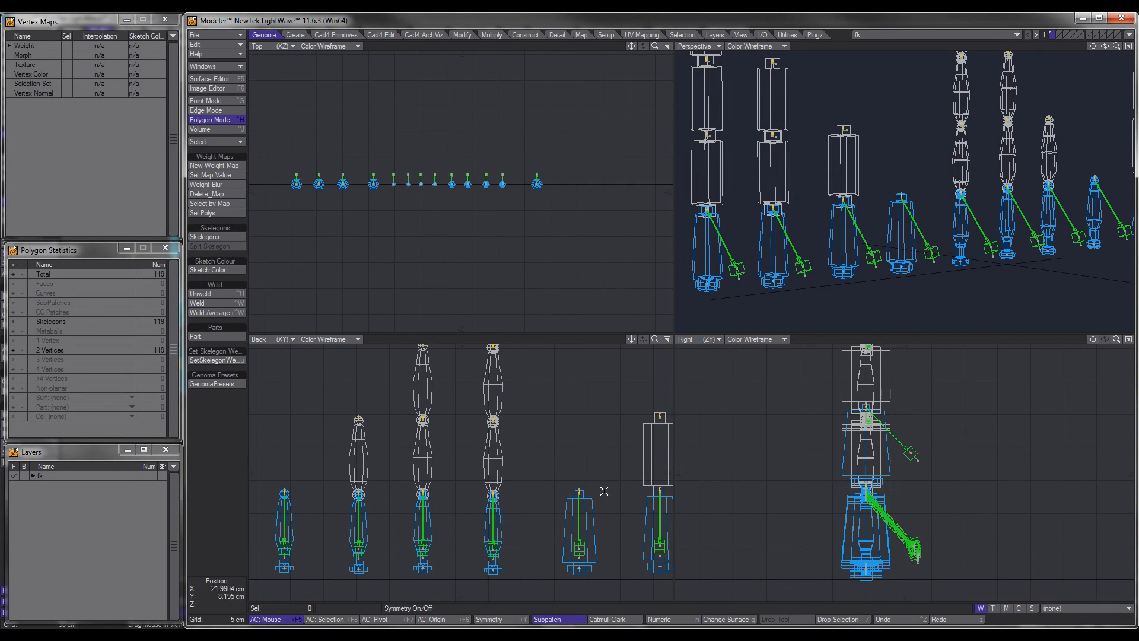
key("ctrl+g")
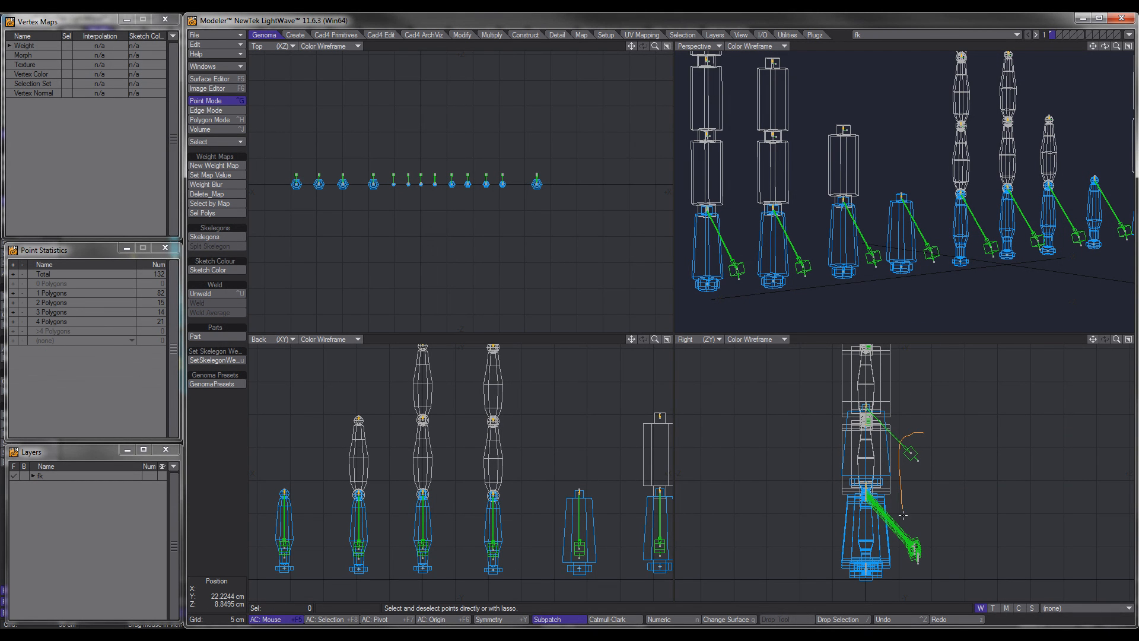
mouse_move(903, 515)
right_mouse_down()
mouse_move(964, 552)
mouse_move(926, 510)
right_mouse_up()
key("t")
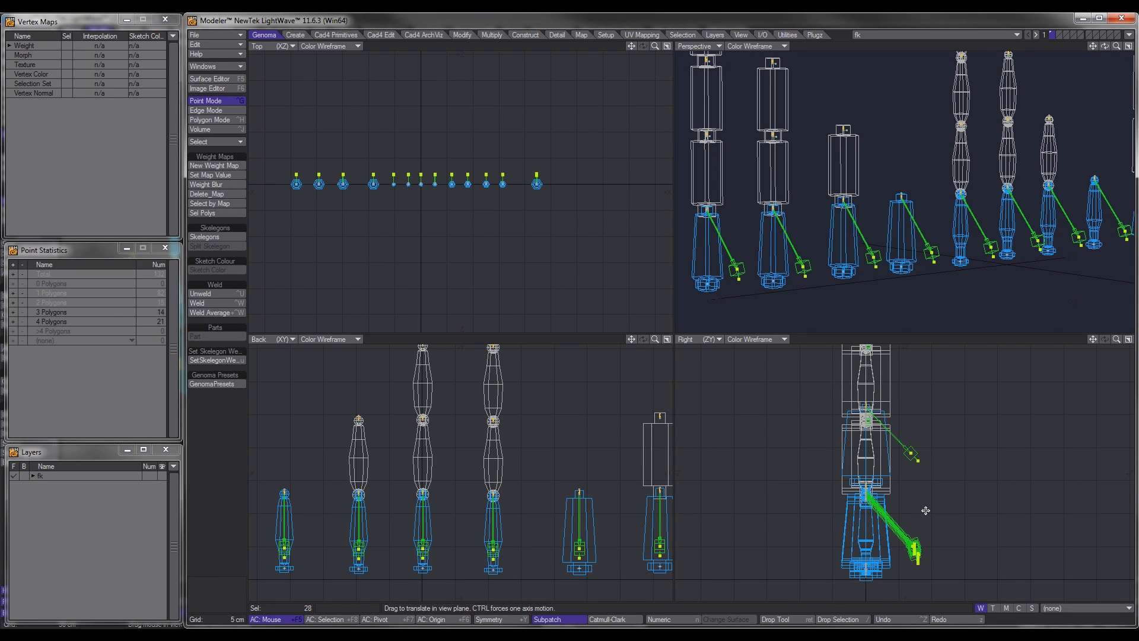
left_click_drag(915, 516, 810, 516, "ctrl")
left_click_drag(885, 267, 921, 316, "alt")
key("space")
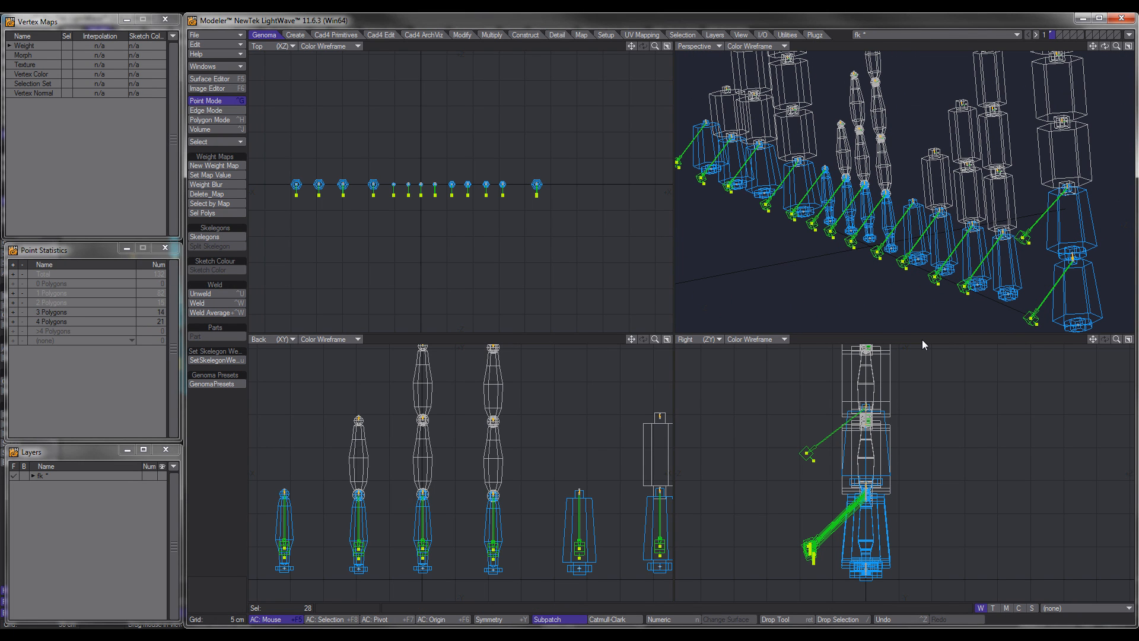
key("slash")
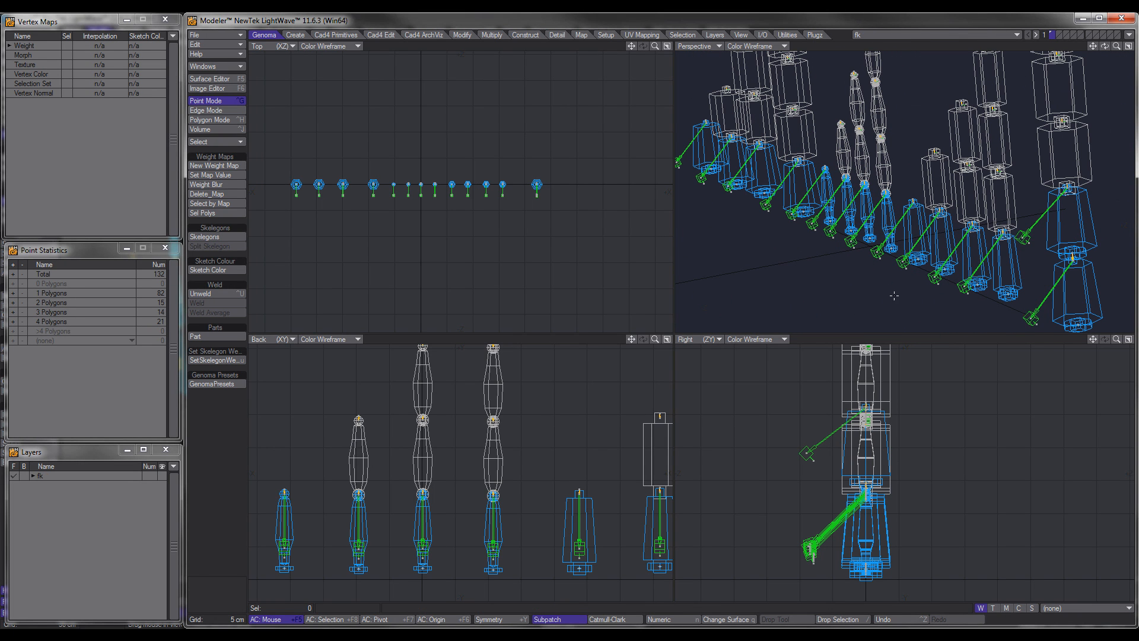
Update the Genoma rig in Layout and select the control of the four-bone chain beside the tallest one.
key("F12")
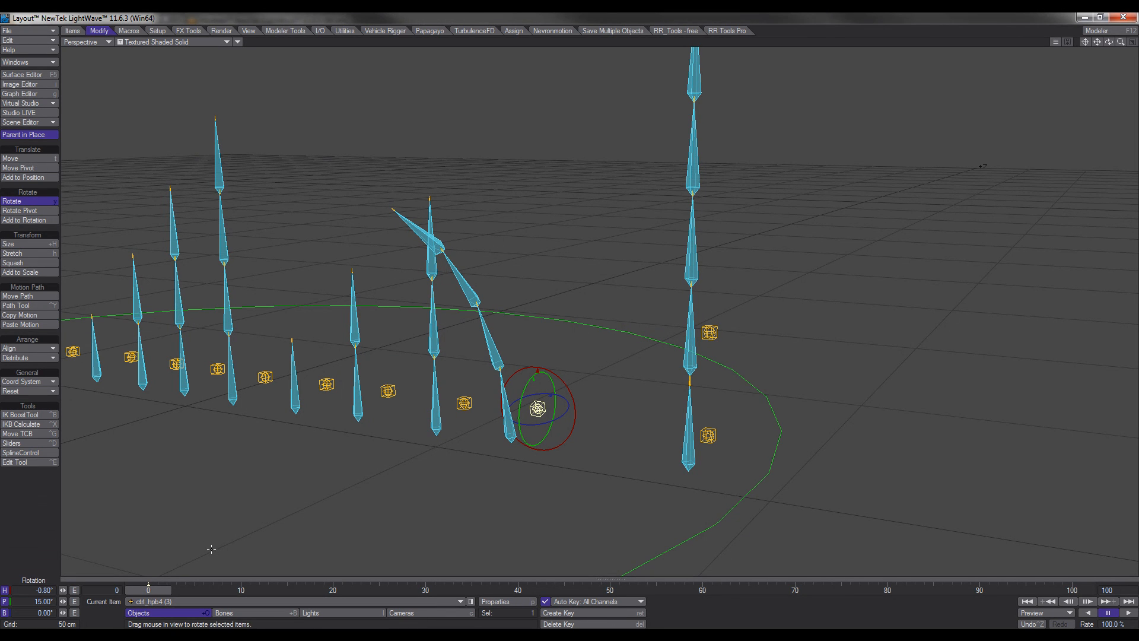
left_click(157, 31)
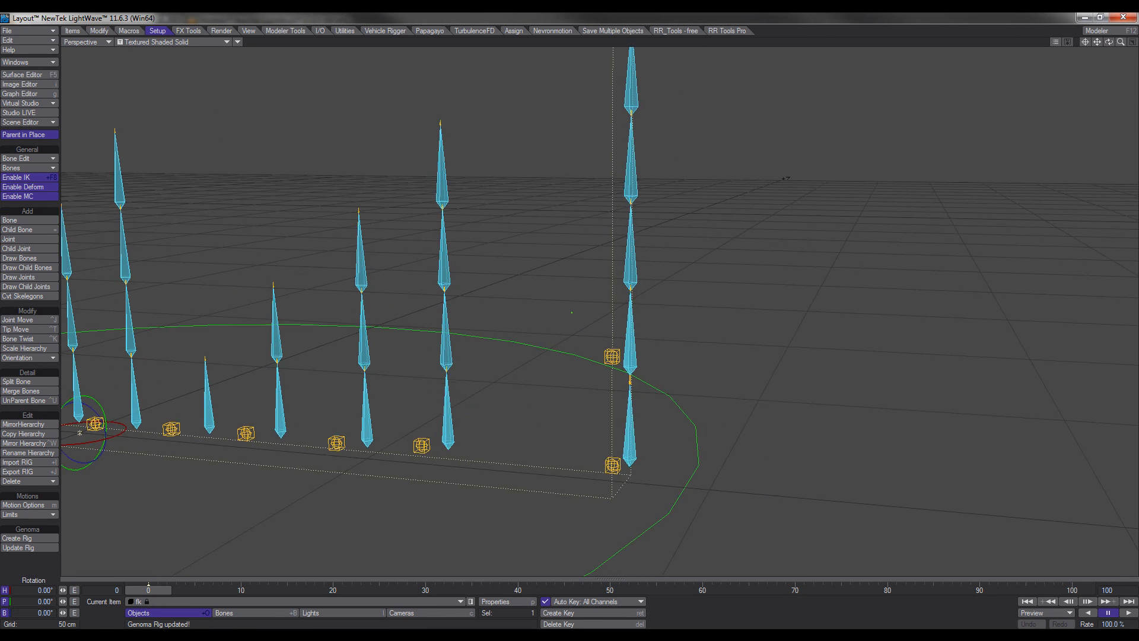
left_click_drag(357, 466, 534, 455, "alt+shift")
left_click(632, 432)
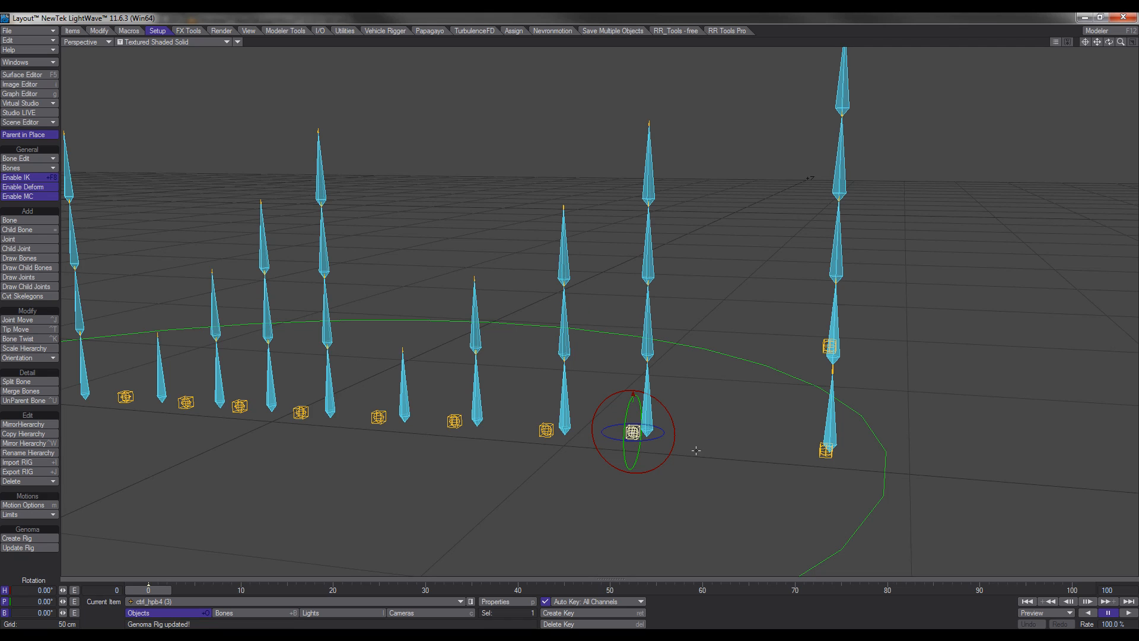
left_click_drag(707, 455, 676, 454, "alt")
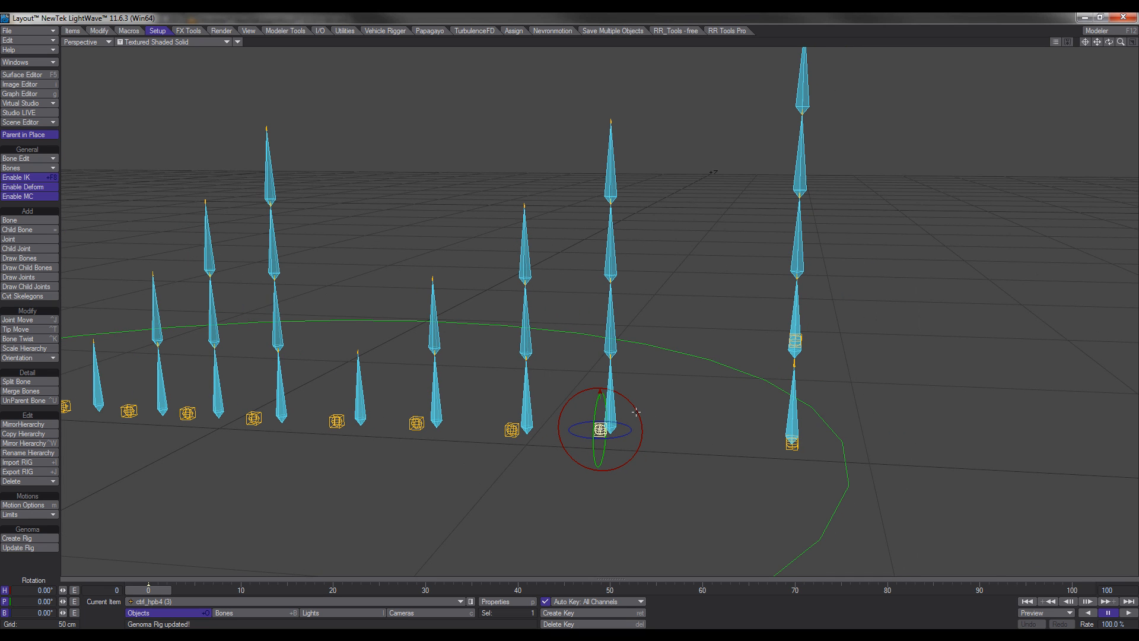
Rotate the control ctrl_hpb4 (3) to a heading of about 23° to bend its four-bone chain.
mouse_move(636, 412)
left_mouse_down()
mouse_move(641, 438)
mouse_move(631, 402)
left_mouse_up()
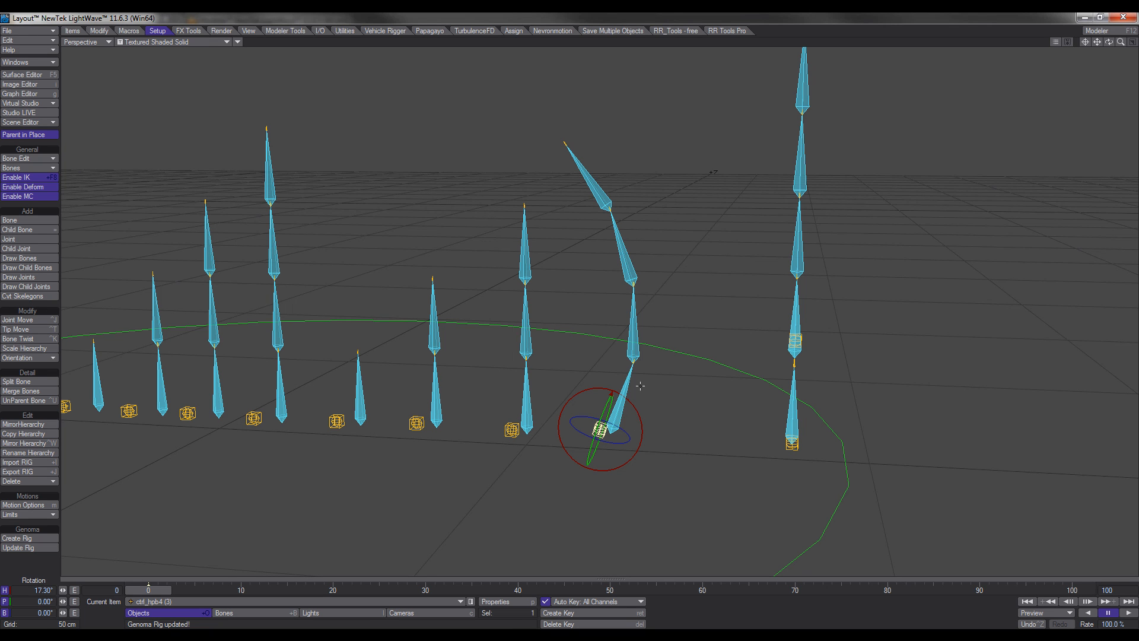
left_click_drag(638, 416, 629, 433)
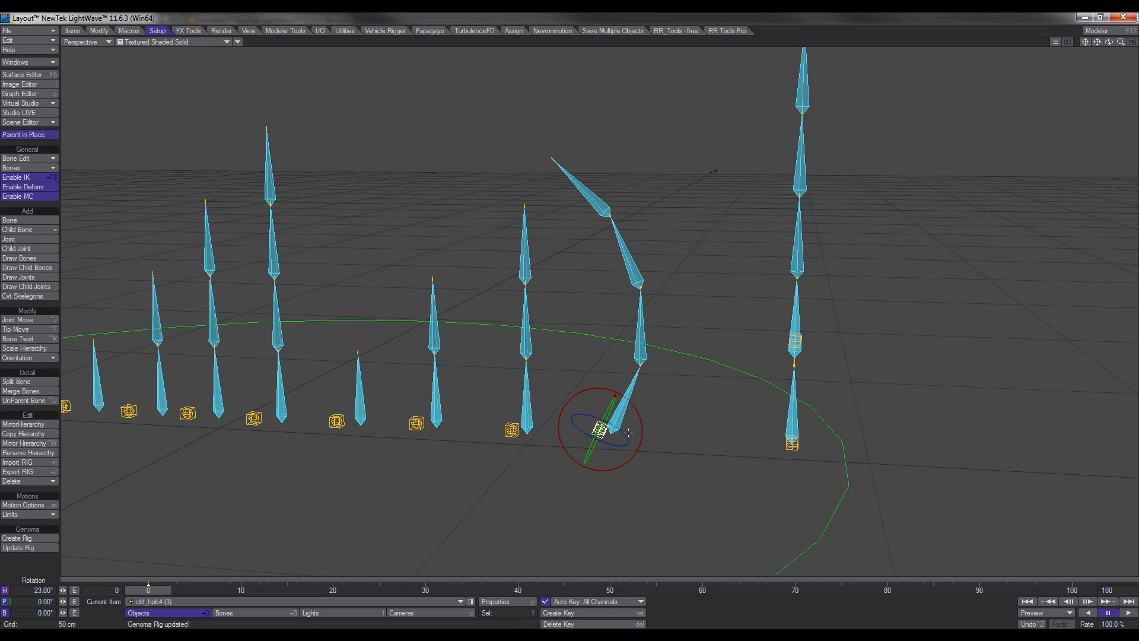
In Modeler, examine the joint skelegons of the chains and where the FK control skelegons sit relative to them.
key("F12")
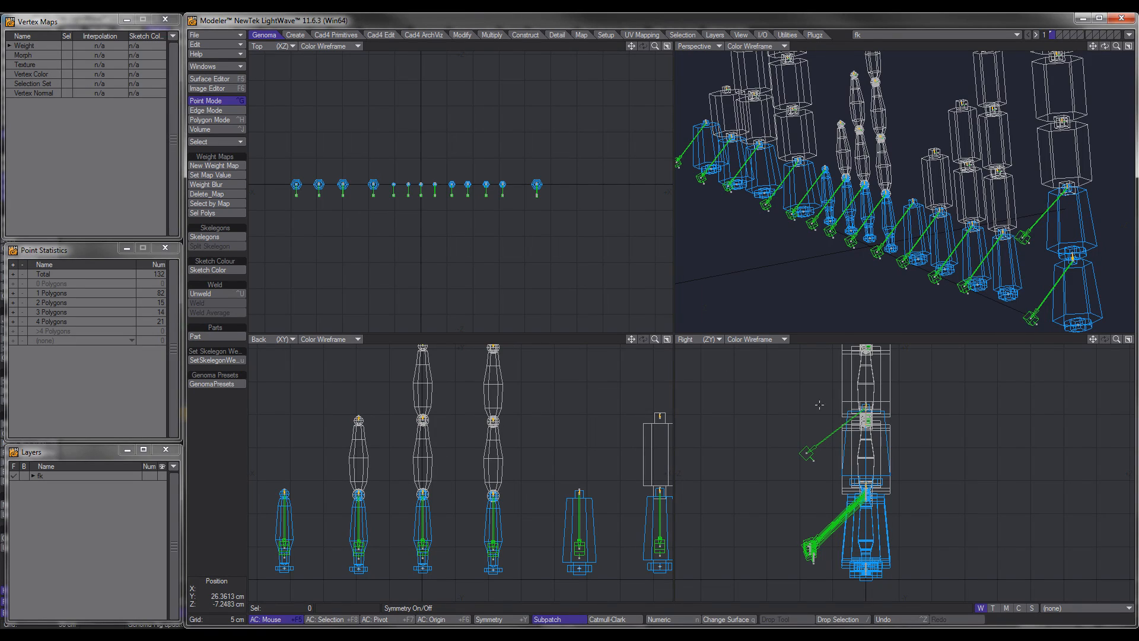
left_click_drag(932, 153, 878, 224, "ctrl+alt")
key("ctrl+h")
left_click(913, 146)
key("slash")
scroll(888, 368, "up", 3)
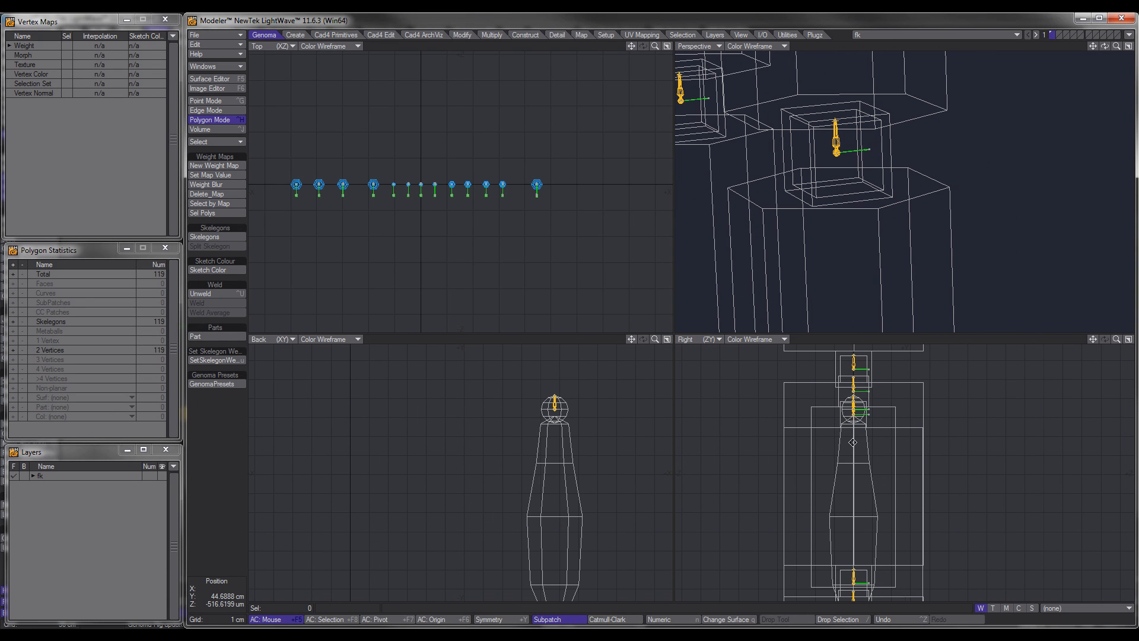
scroll(853, 442, "down", 6)
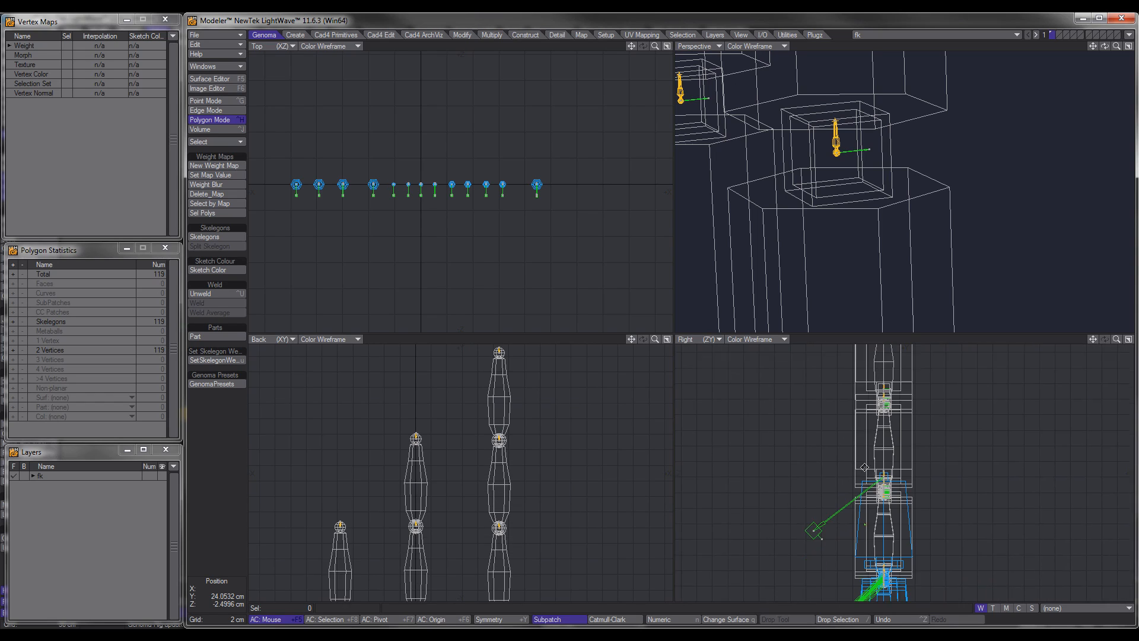
left_click_drag(865, 467, 870, 433, "alt")
left_click_drag(828, 486, 827, 453, "alt")
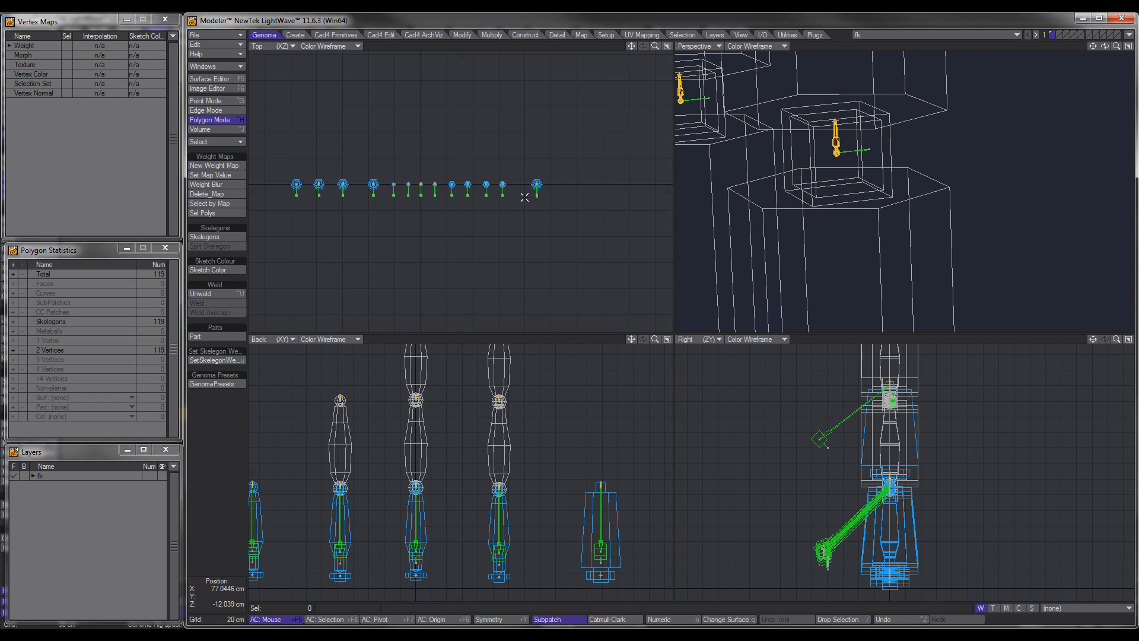
Back in Layout, rotate the control ctrl_hpb4 (3) to a heading of about 7.8°.
key("F12")
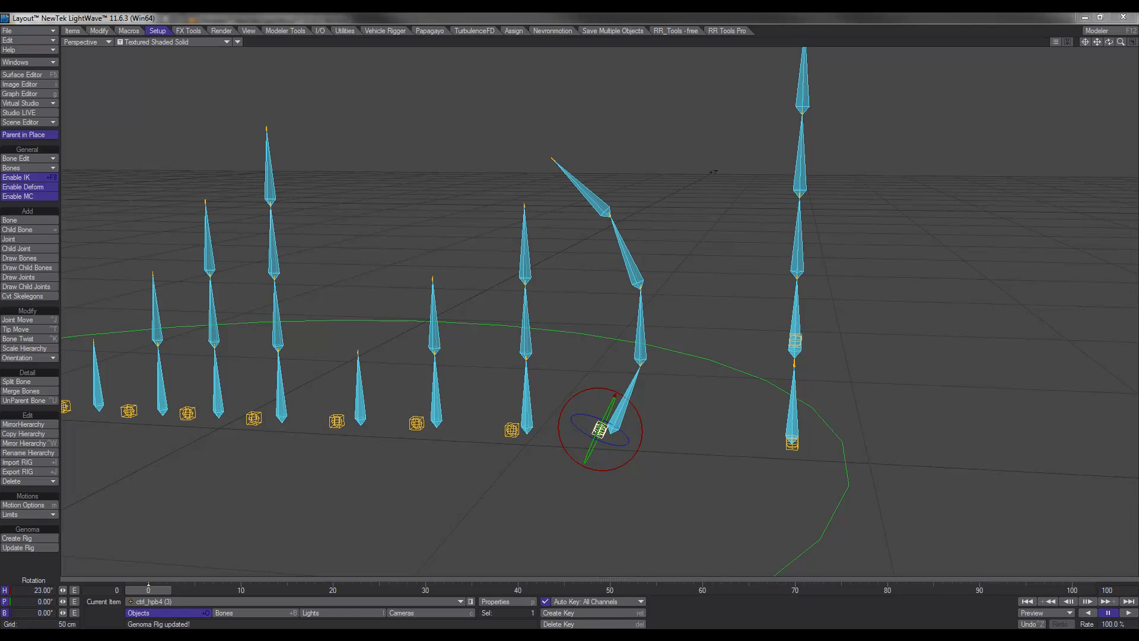
mouse_move(645, 426)
left_mouse_down()
mouse_move(597, 426)
mouse_move(626, 426)
left_mouse_up()
left_click_drag(570, 313, 593, 314, "alt")
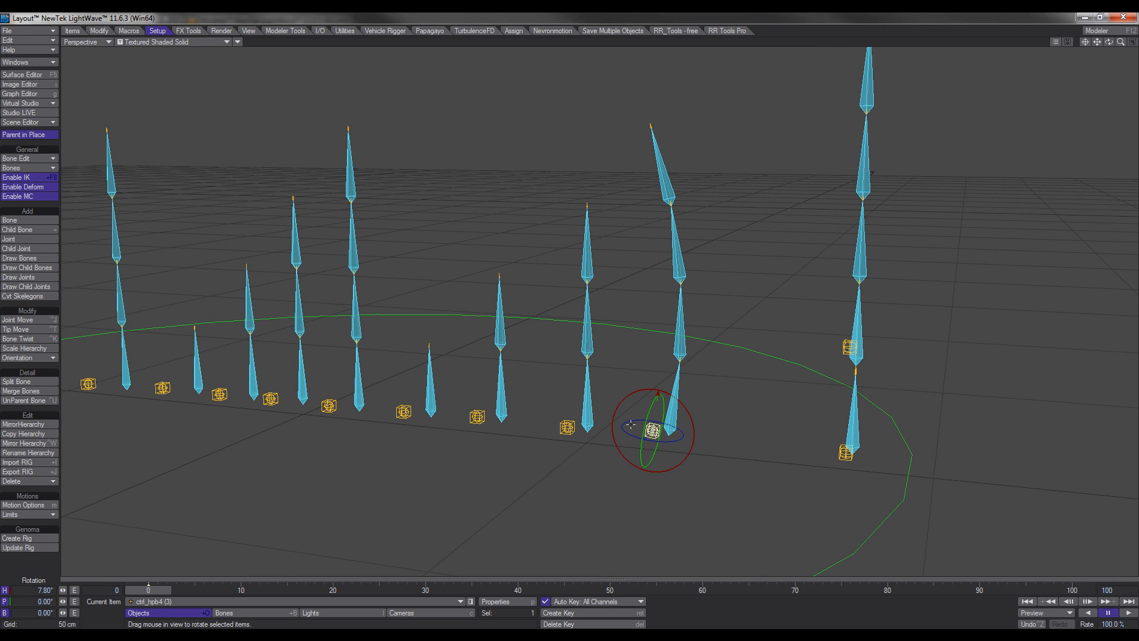
In Modeler, move the two control points of the four-bone chain beside the tallest one sideways along X, towards the tallest chain.
key("F12")
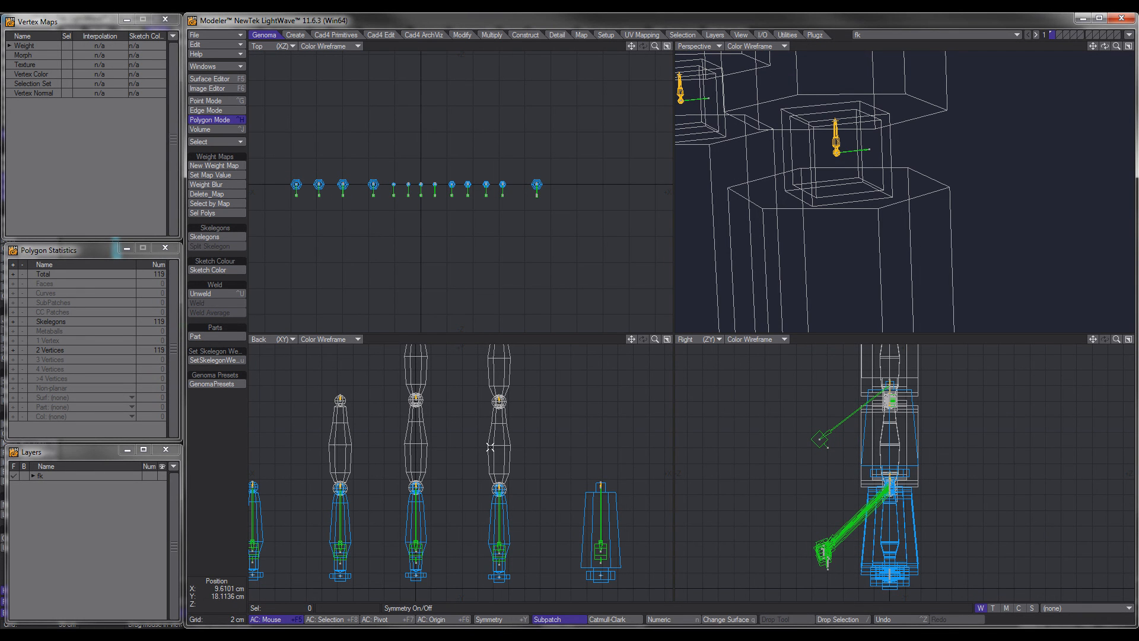
left_click_drag(547, 224, 592, 188, "ctrl+alt")
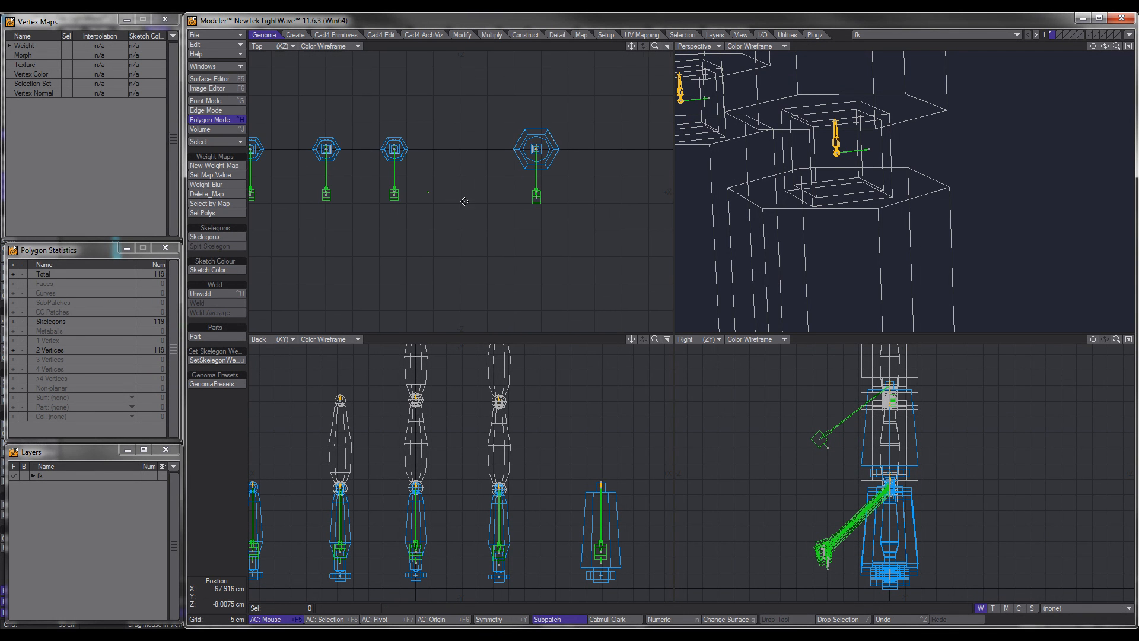
left_click_drag(429, 192, 499, 209, "alt")
scroll(499, 210, "up", 2)
key("ctrl+g")
mouse_move(505, 189)
right_mouse_down()
mouse_move(477, 251)
mouse_move(511, 204)
right_mouse_up()
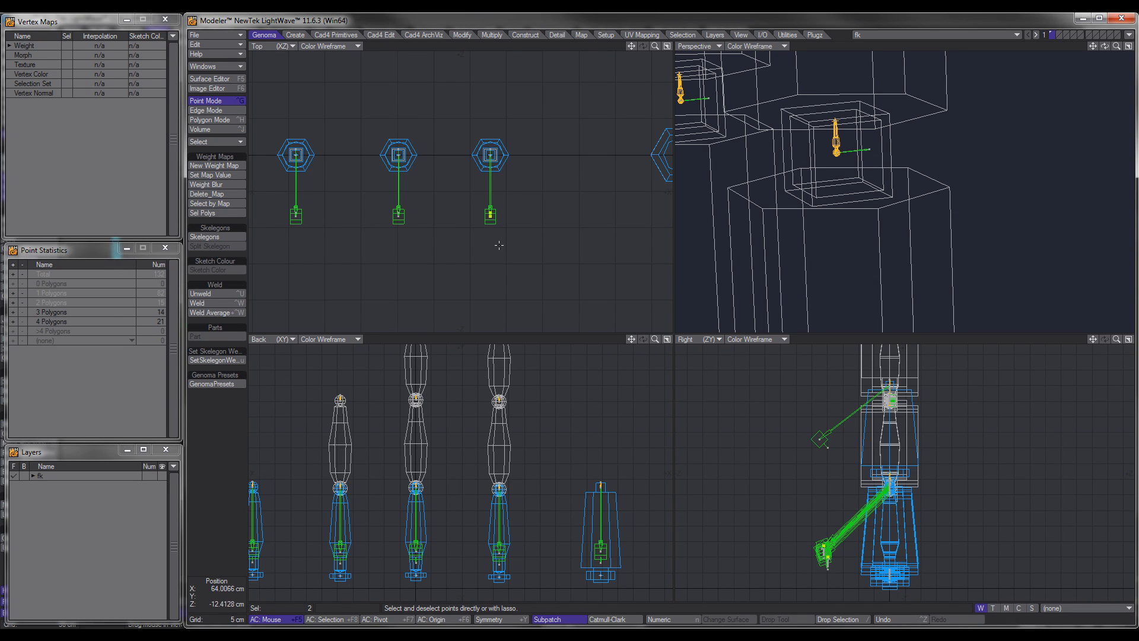
key("t")
left_click_drag(496, 240, 557, 231)
key("space")
left_click(533, 337)
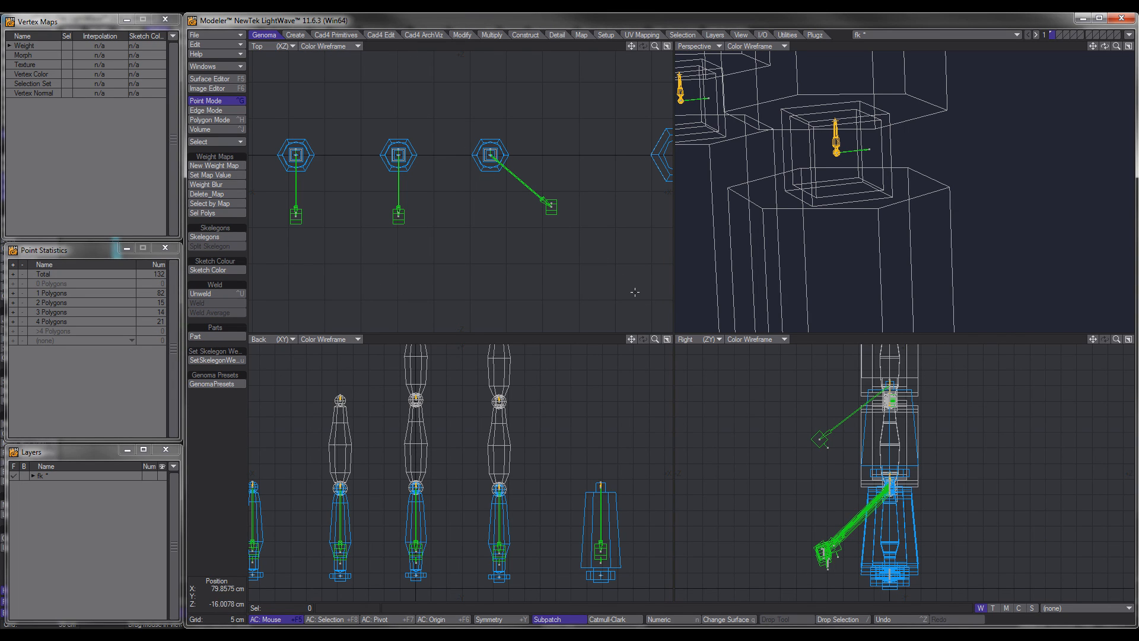
Update the Genoma rig in Layout and select the moved control together with the control of the neighbouring three-bone chain.
key("F12")
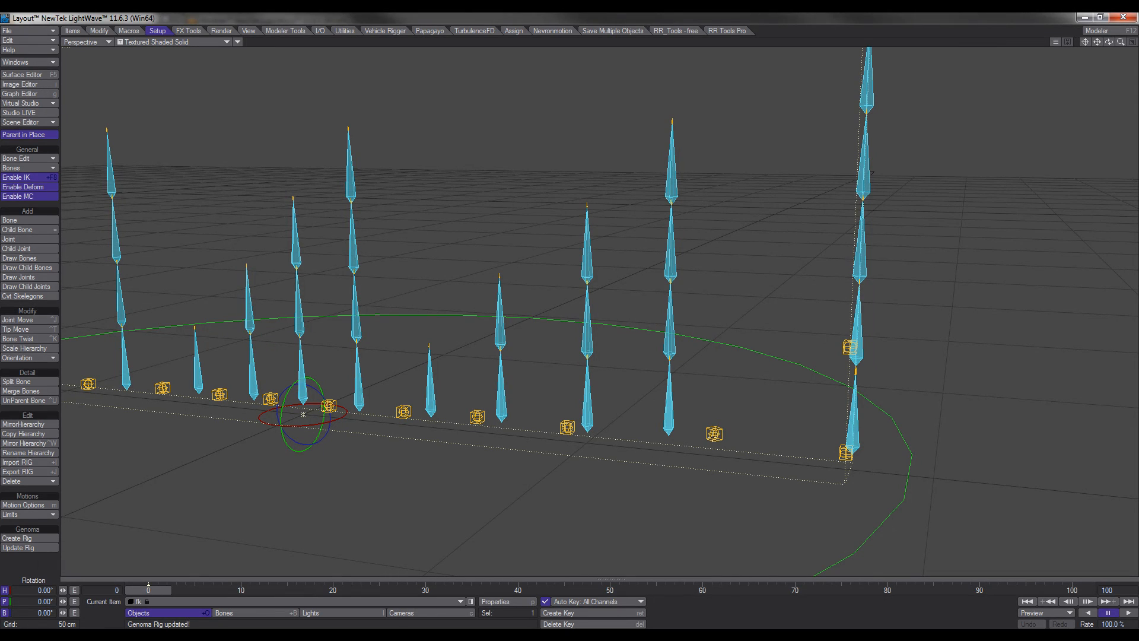
left_click(716, 433)
left_click_drag(569, 312, 569, 314, "ctrl+alt")
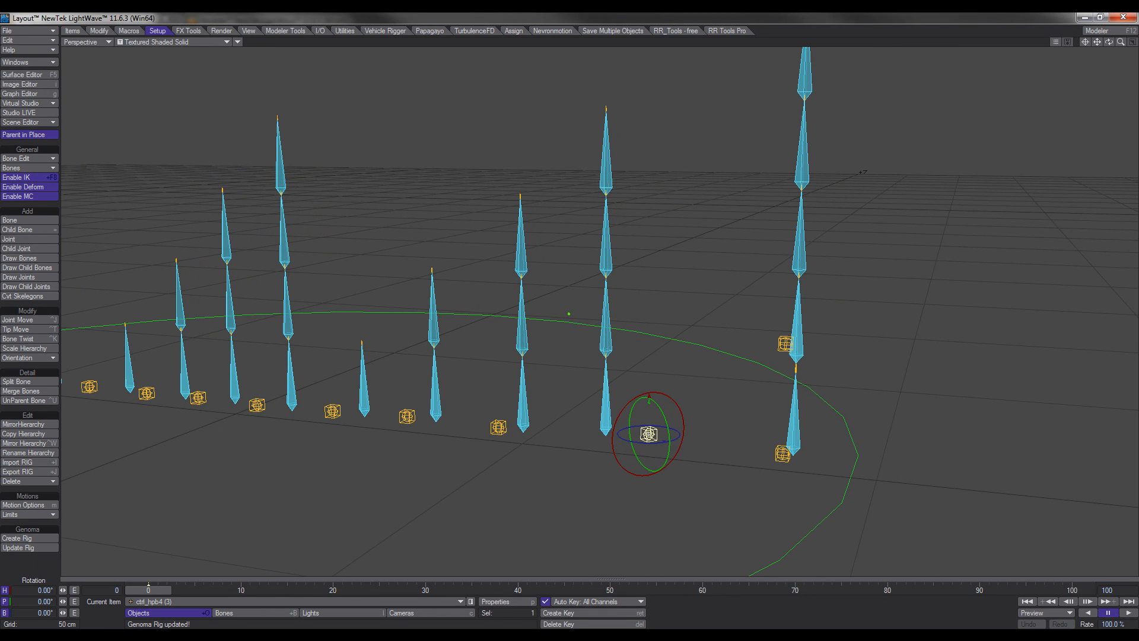
left_click_drag(690, 444, 573, 312, "alt")
left_click(598, 426, "shift")
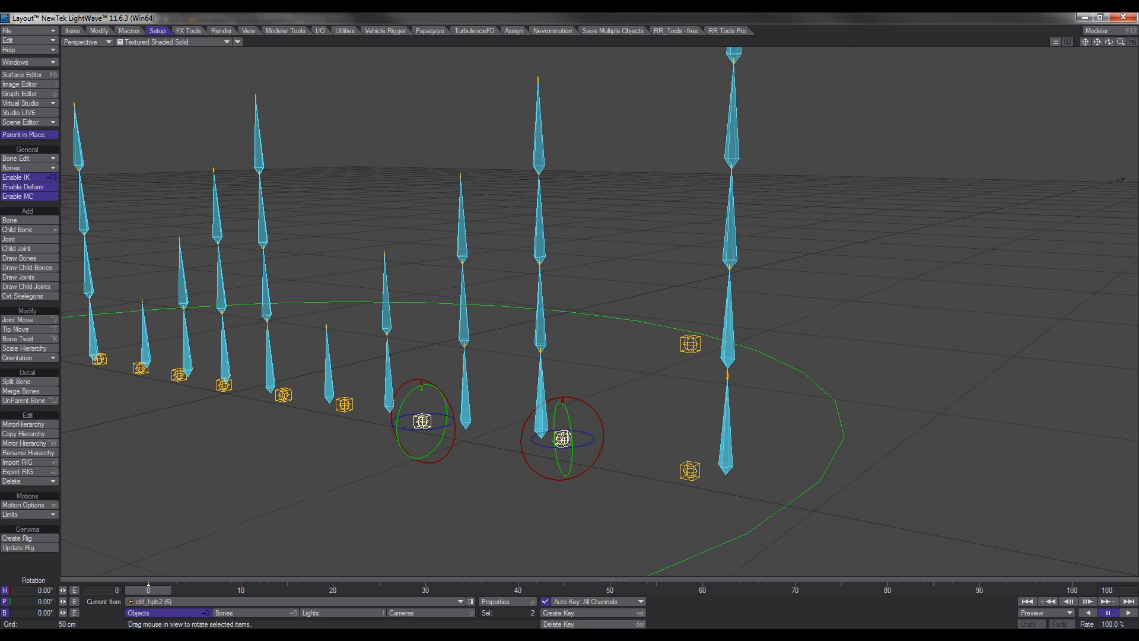
Compare the orientation and rotation axes of the two selected controls from above and in perspective.
key("2")
key("shift+a")
scroll(482, 368, "down", 3)
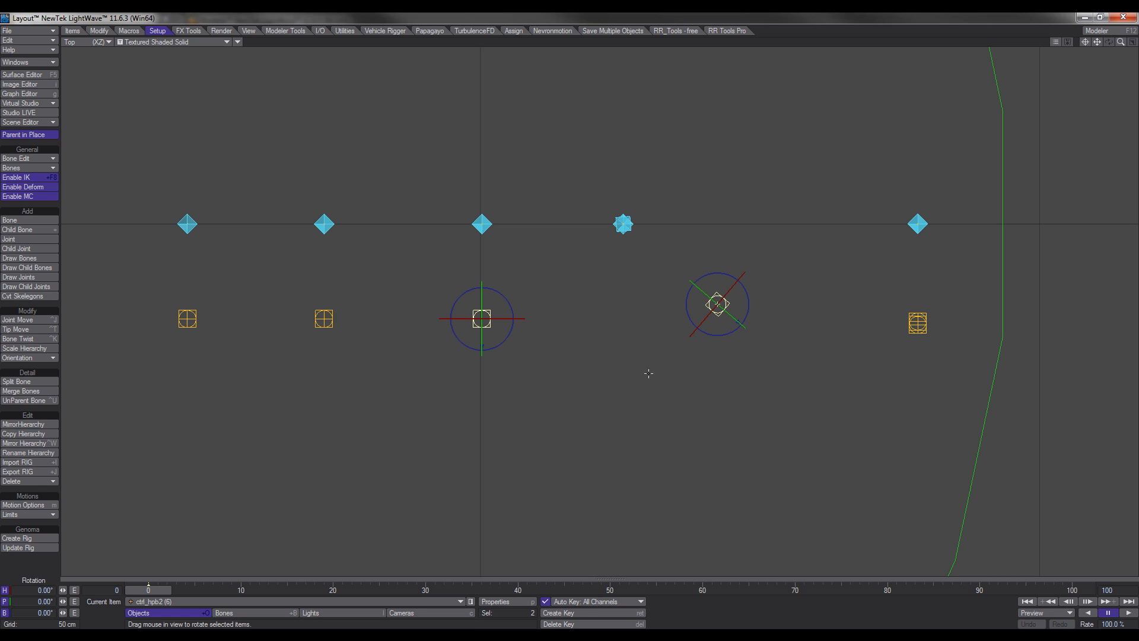
key("4")
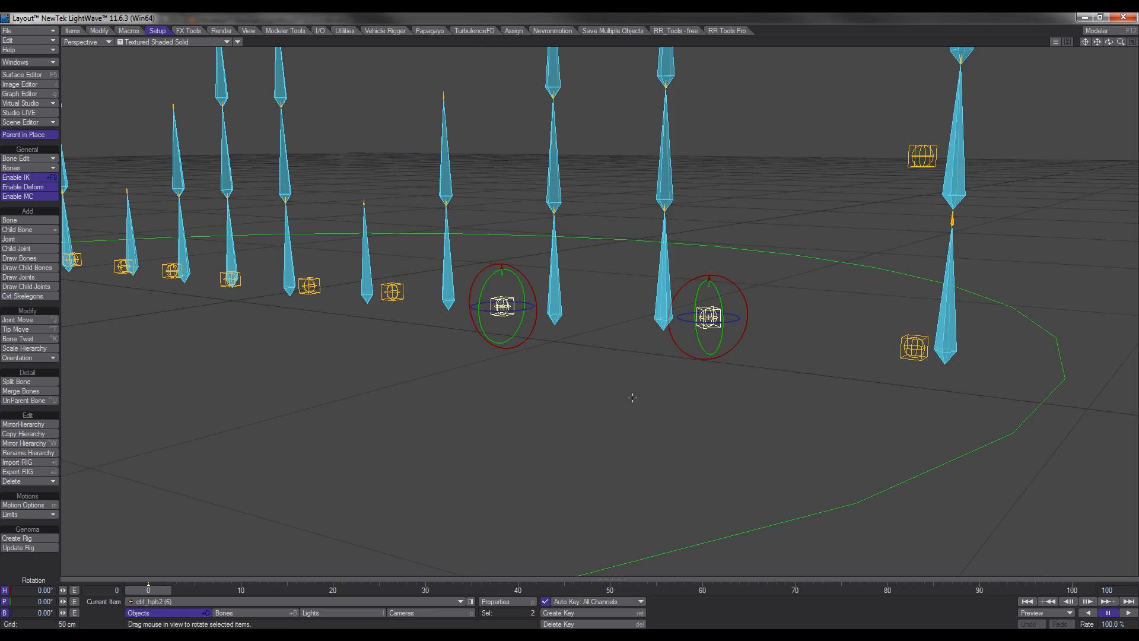
left_click_drag(631, 395, 691, 393, "alt")
left_click_drag(572, 317, 592, 363, "alt")
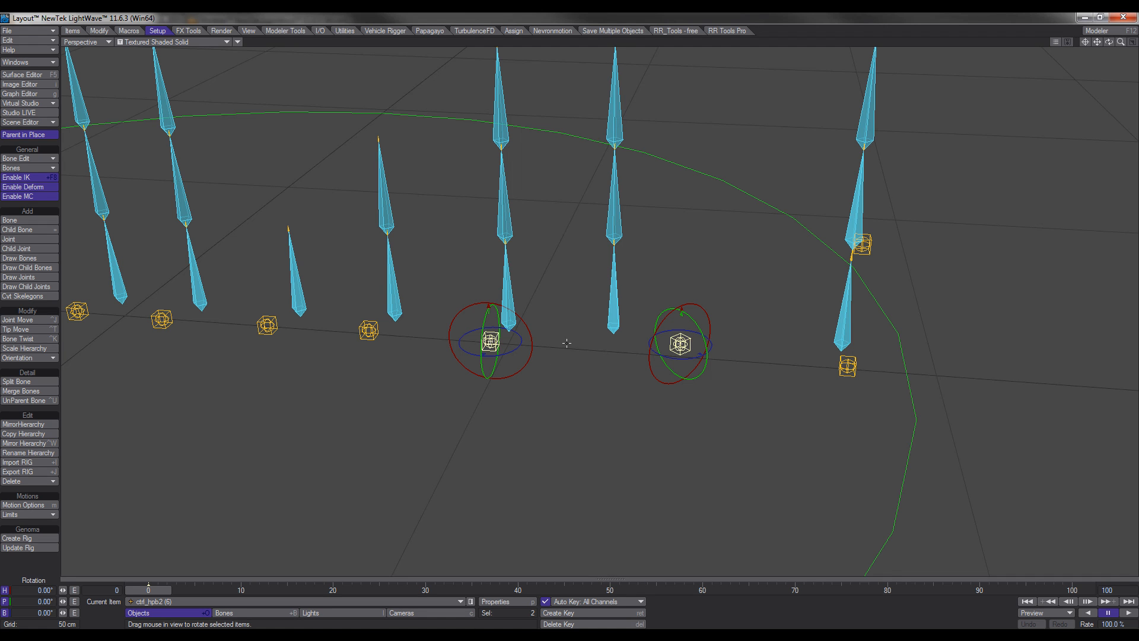
left_click_drag(566, 343, 540, 346, "alt")
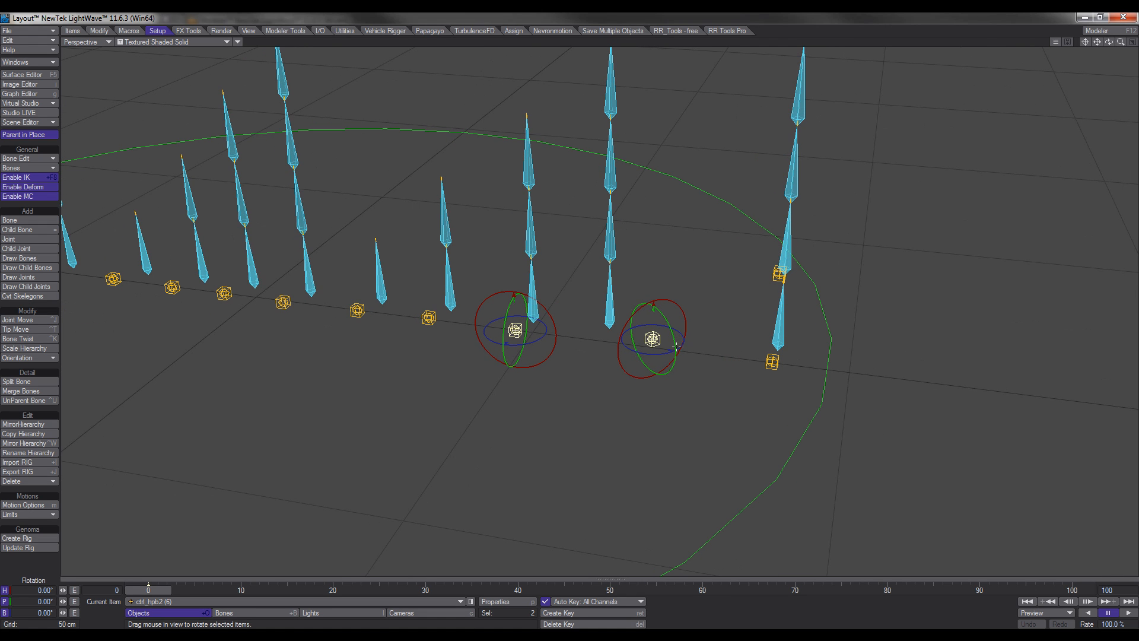
left_click_drag(669, 325, 570, 313)
left_click(653, 340)
left_click_drag(671, 375, 492, 362)
left_click(516, 330)
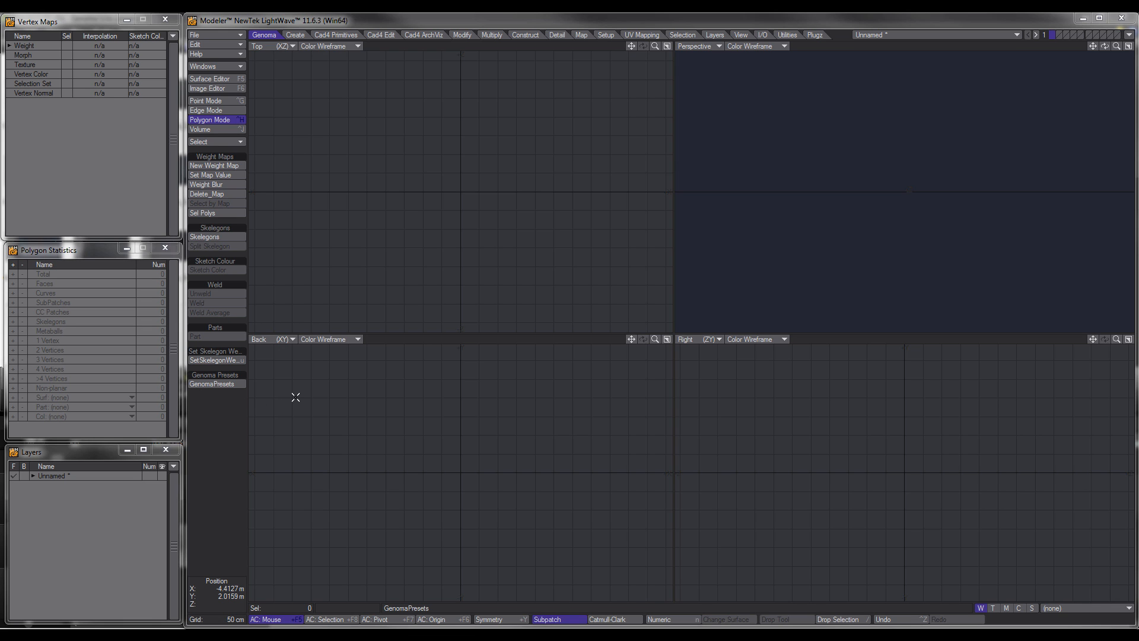
In Modeler, load the Genoma preset control_01 from the 03_FK_Controls rig parts into the empty object.
left_click(224, 385)
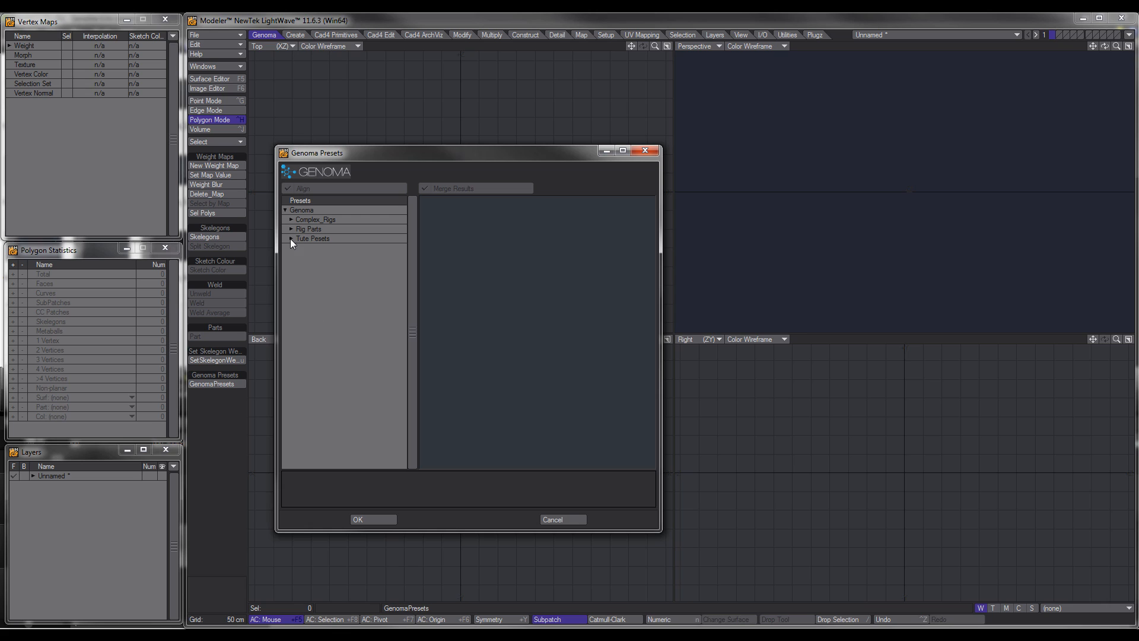
left_click(291, 229)
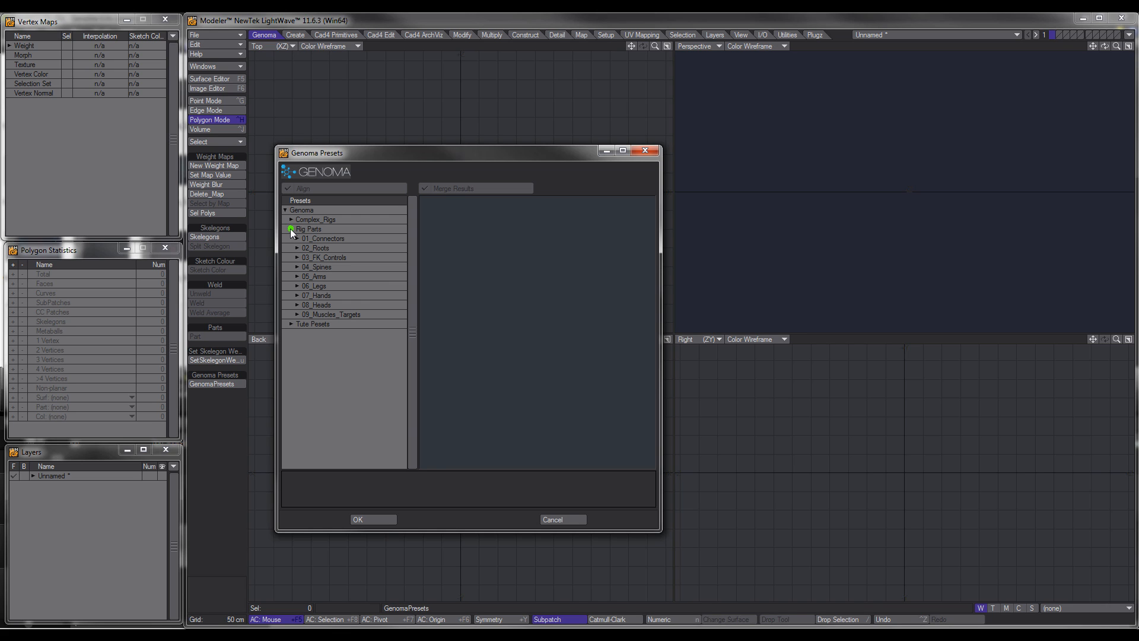
left_click(297, 258)
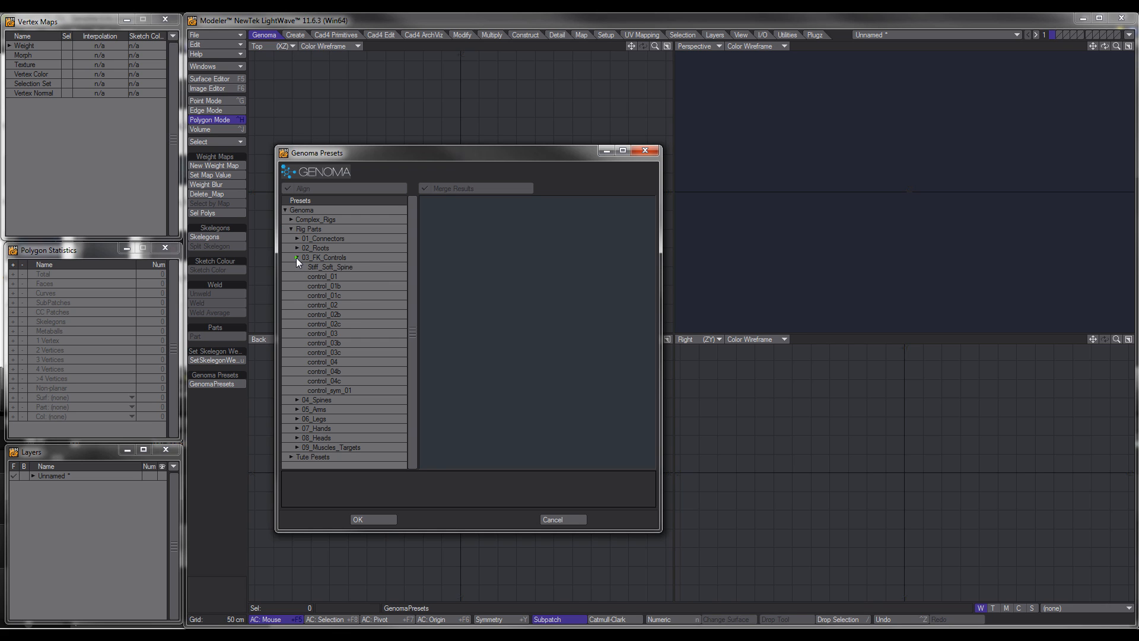
left_click(318, 279)
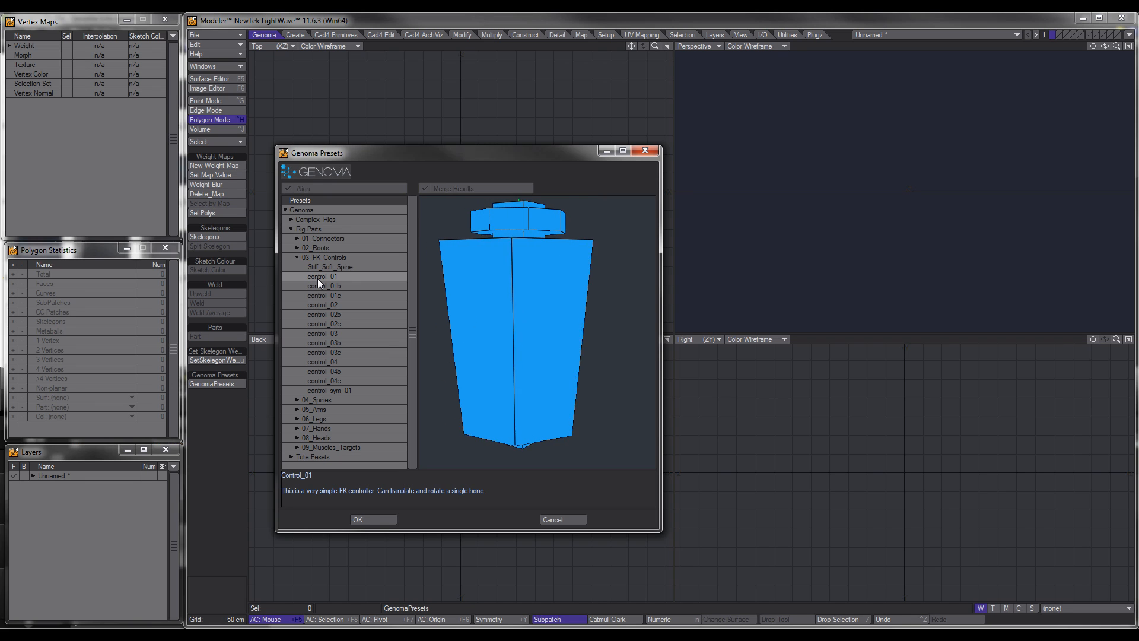
left_click(365, 518)
scroll(476, 486, "down", 5)
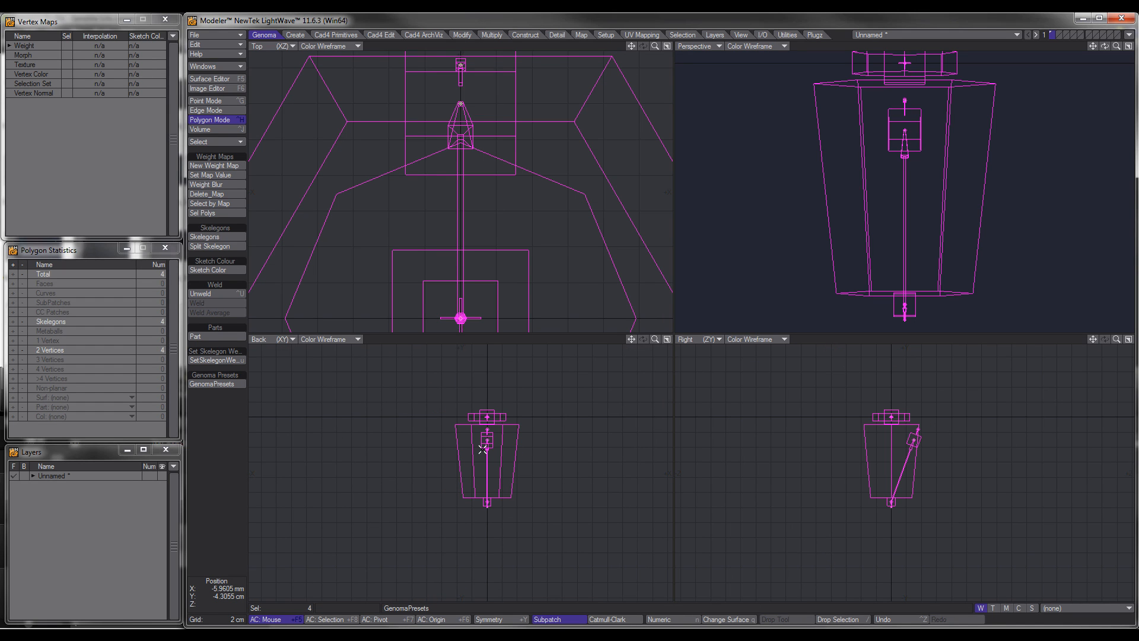
Flip the control_01 part upside down around its selection center and apply Rest On Ground along Y, centered on X, Y and Z.
left_click(330, 623)
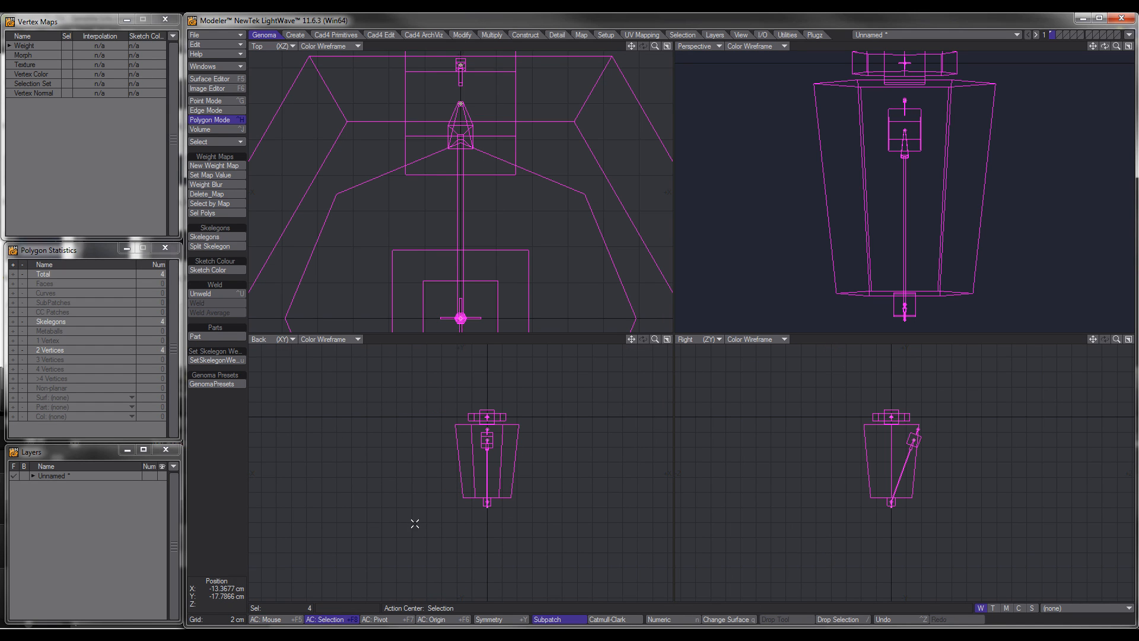
key("r")
key("ctrl+z")
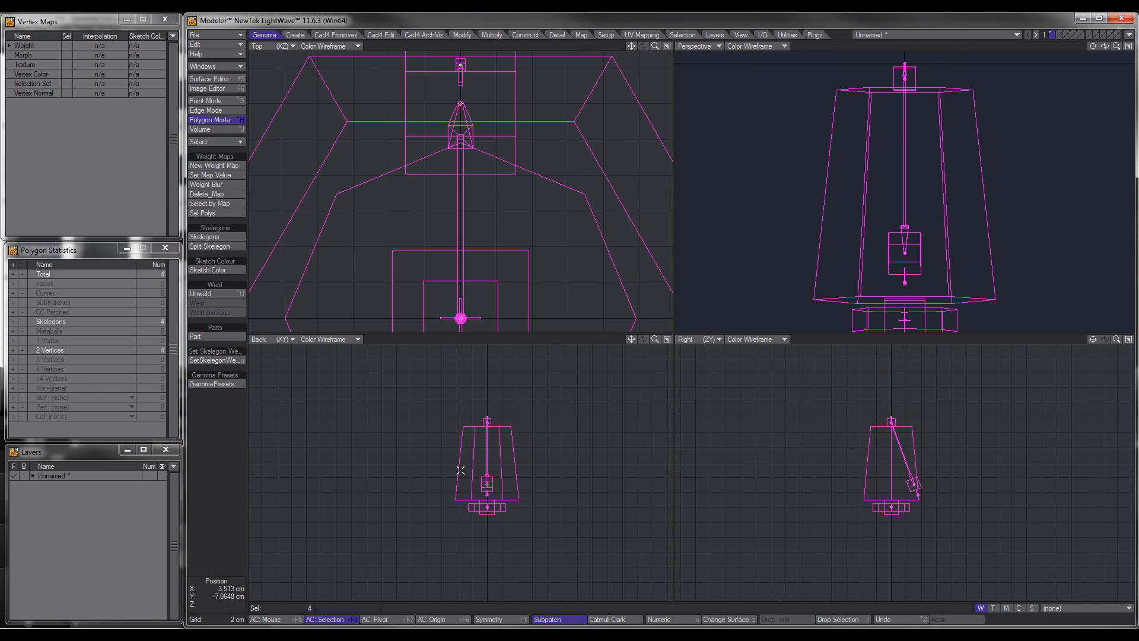
key("F3")
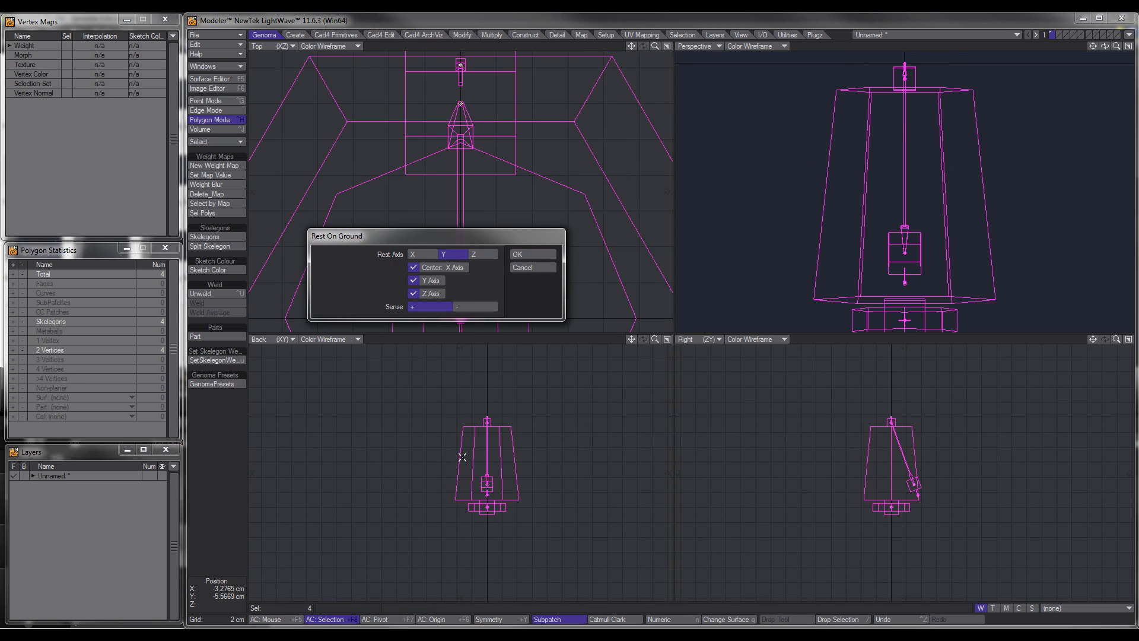
left_click(538, 256)
Attach the preset control_04, aligned and merged, to the small connector skelegon of the control_01 part and set the action center to Mouse.
left_click_drag(527, 421, 500, 492, "alt")
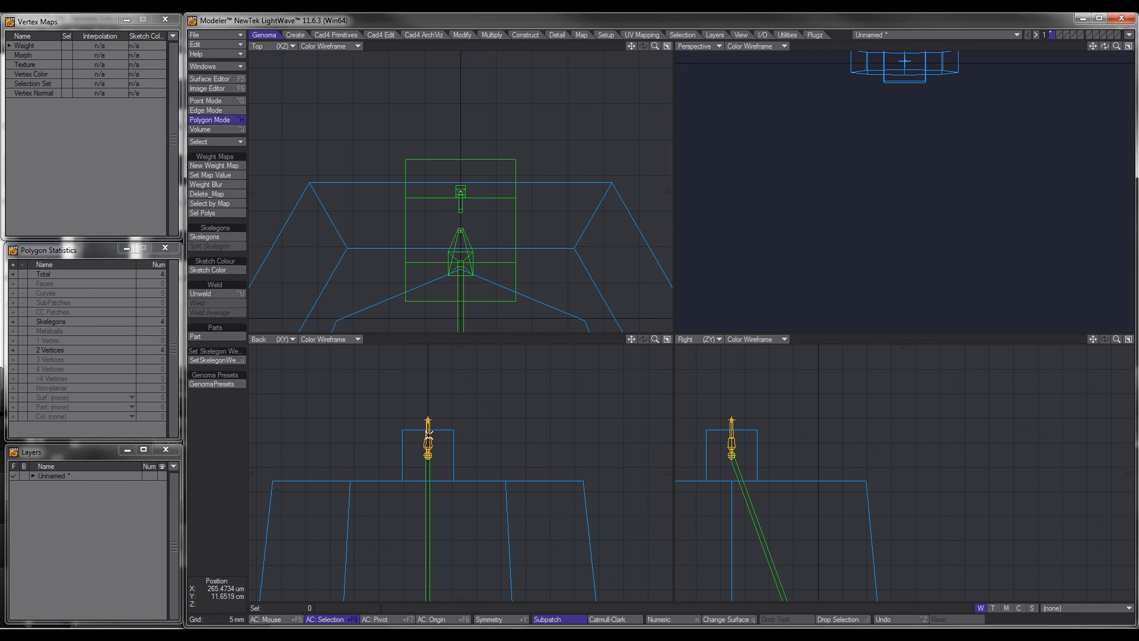
left_click(429, 440)
scroll(504, 429, "down", 4)
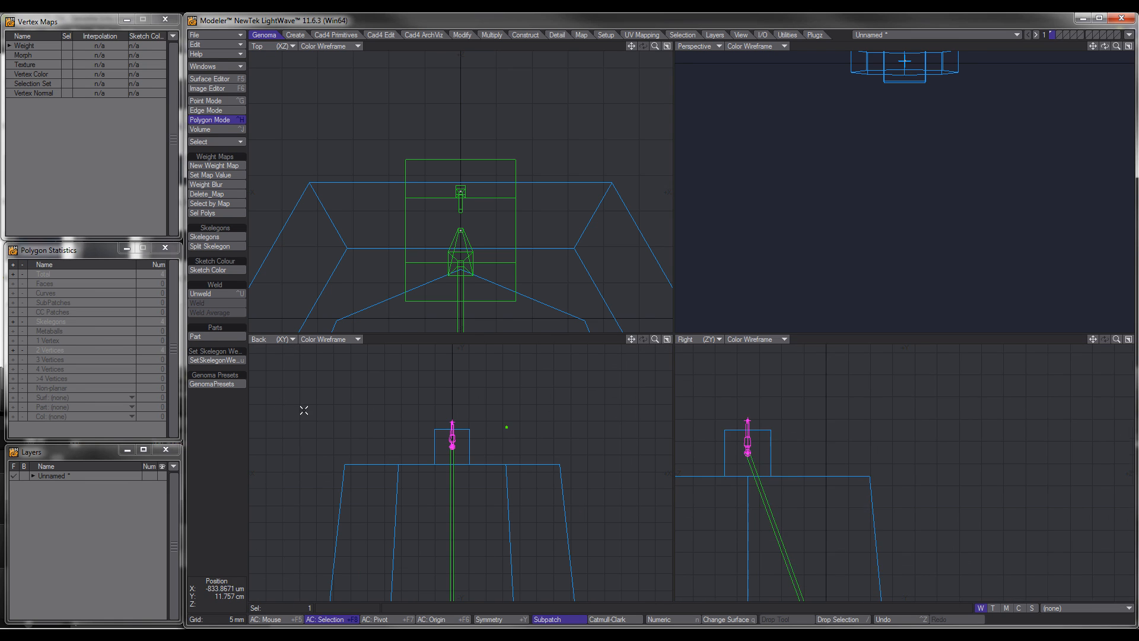
left_click(235, 387)
left_click(291, 229)
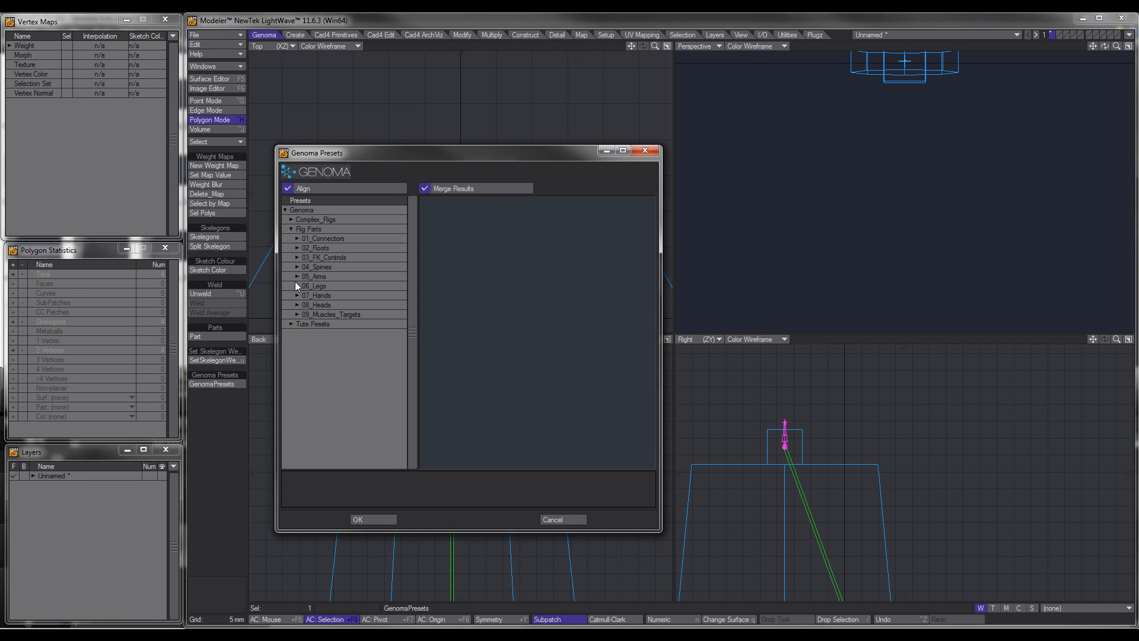
left_click(298, 257)
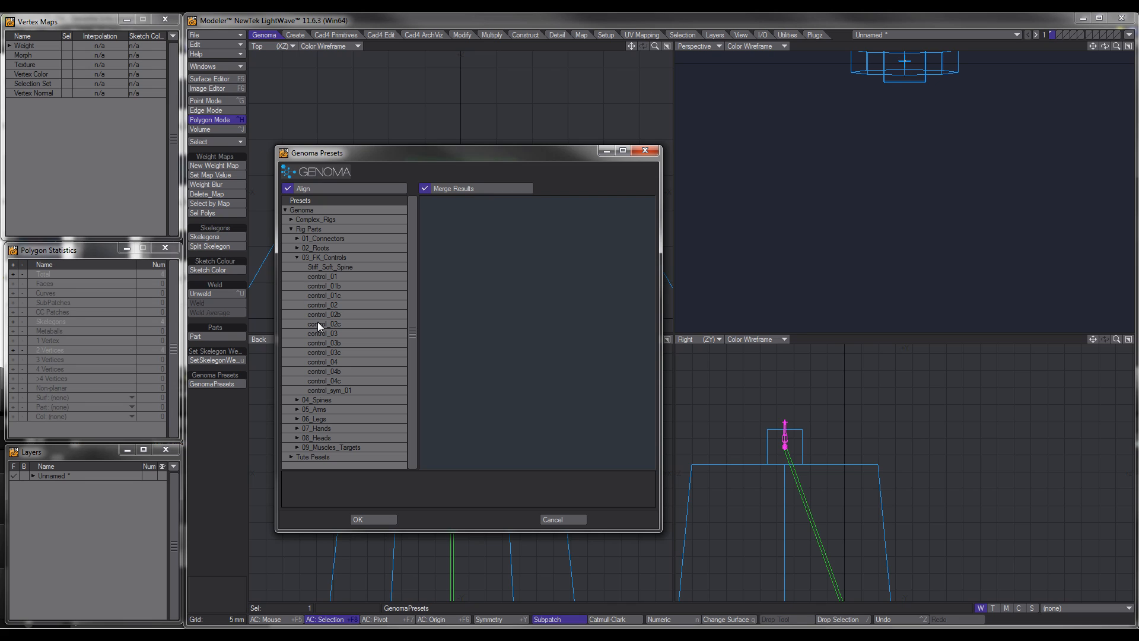
left_click(324, 361)
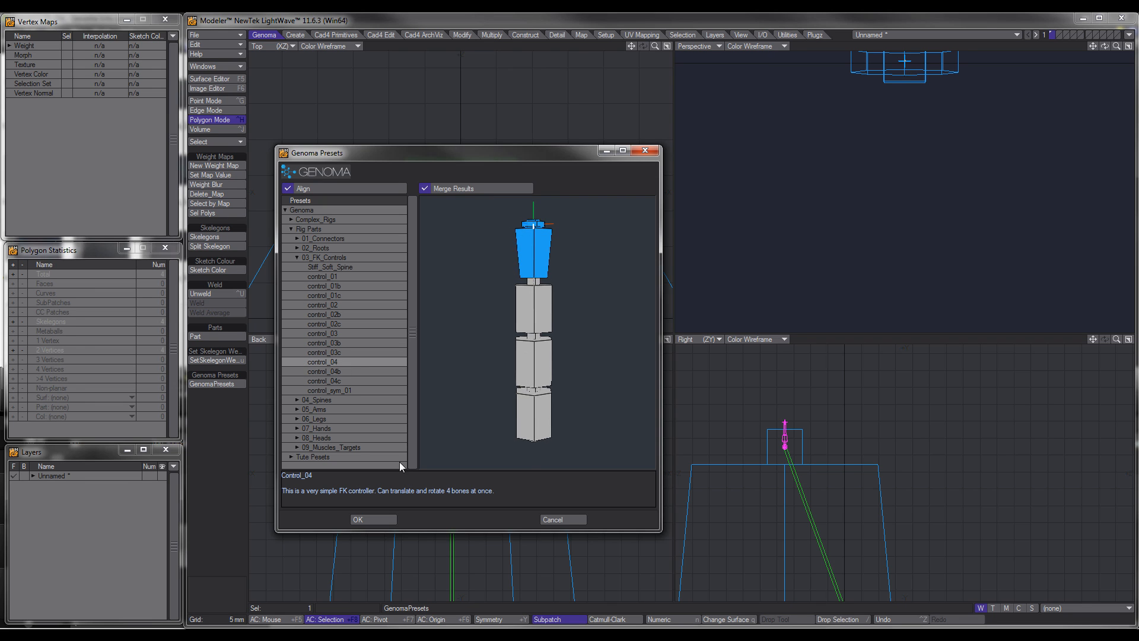
left_click(374, 520)
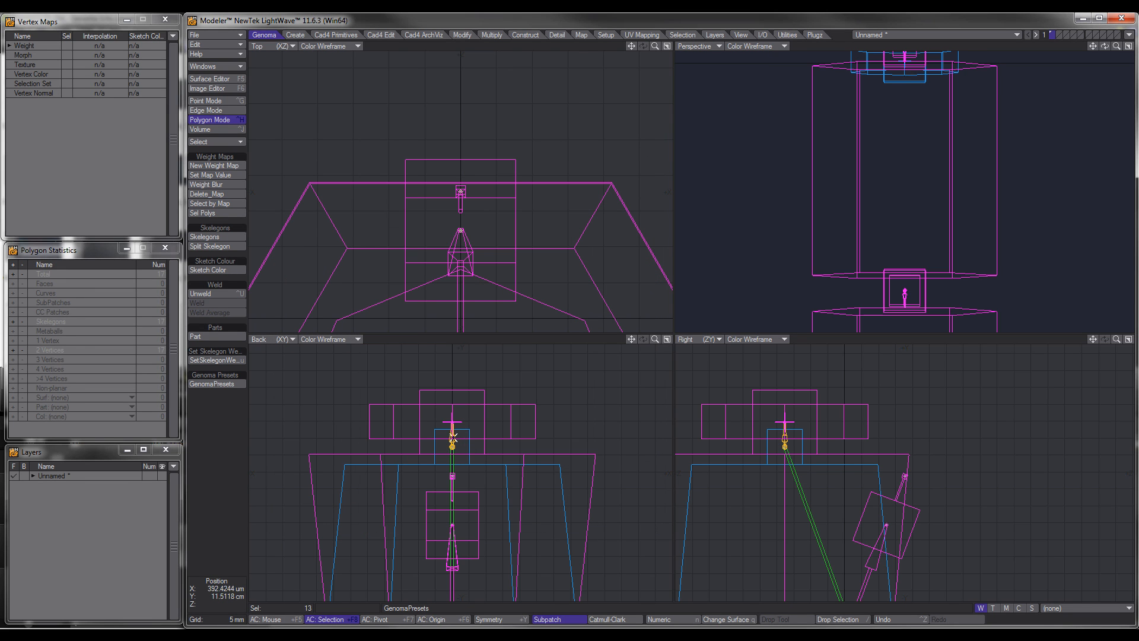
left_click(269, 619)
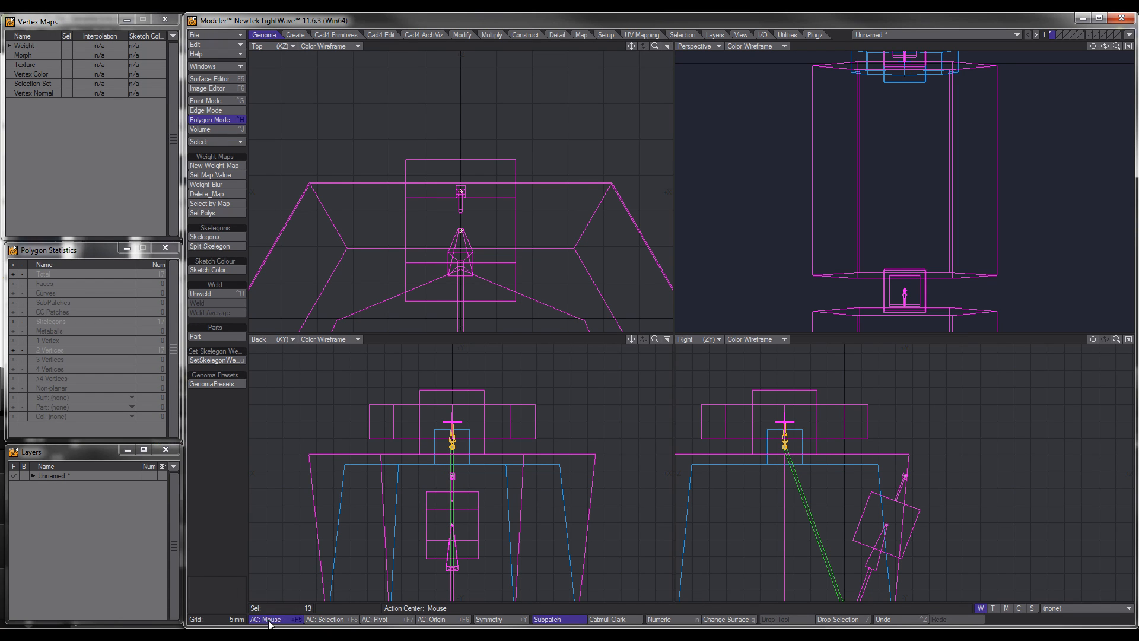
Rotate the selected control_04 part 180° around the connector joint in the back view, extending it upward from control_01.
key("r")
key("r")
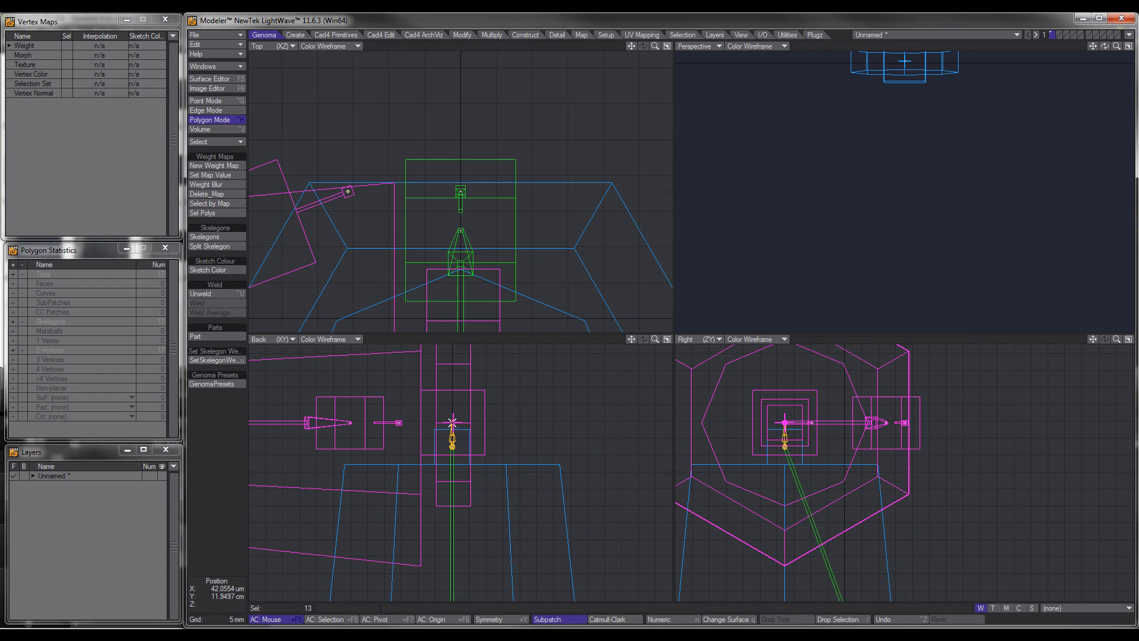
scroll(475, 432, "down", 2)
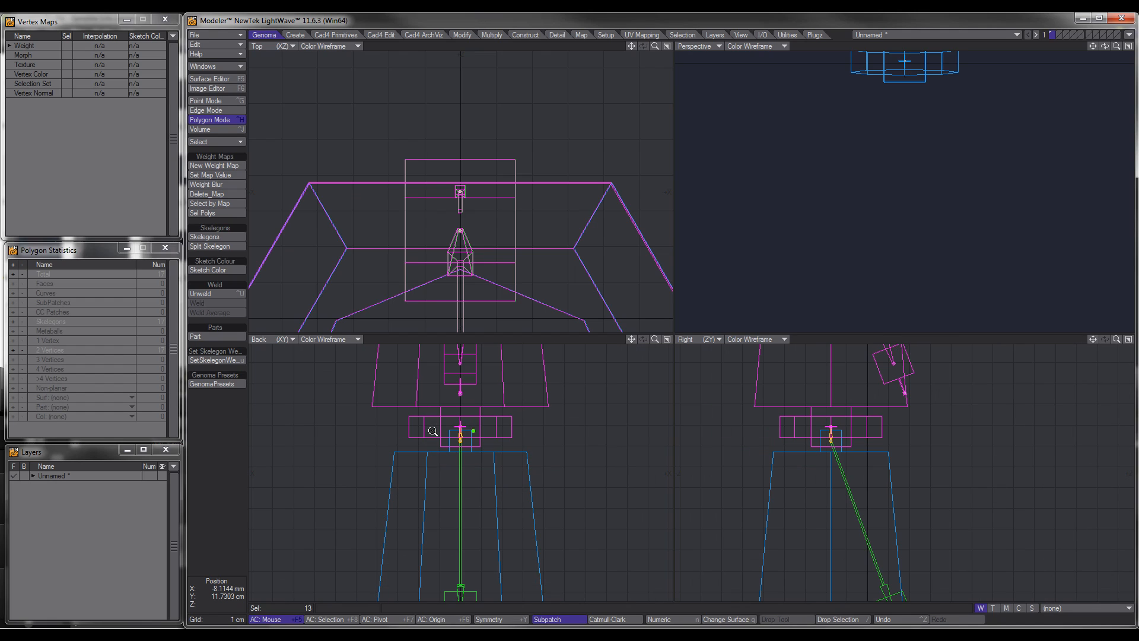
Weld the two overlapping points at the joint between the control_01 and control_04 parts.
key("ctrl+g")
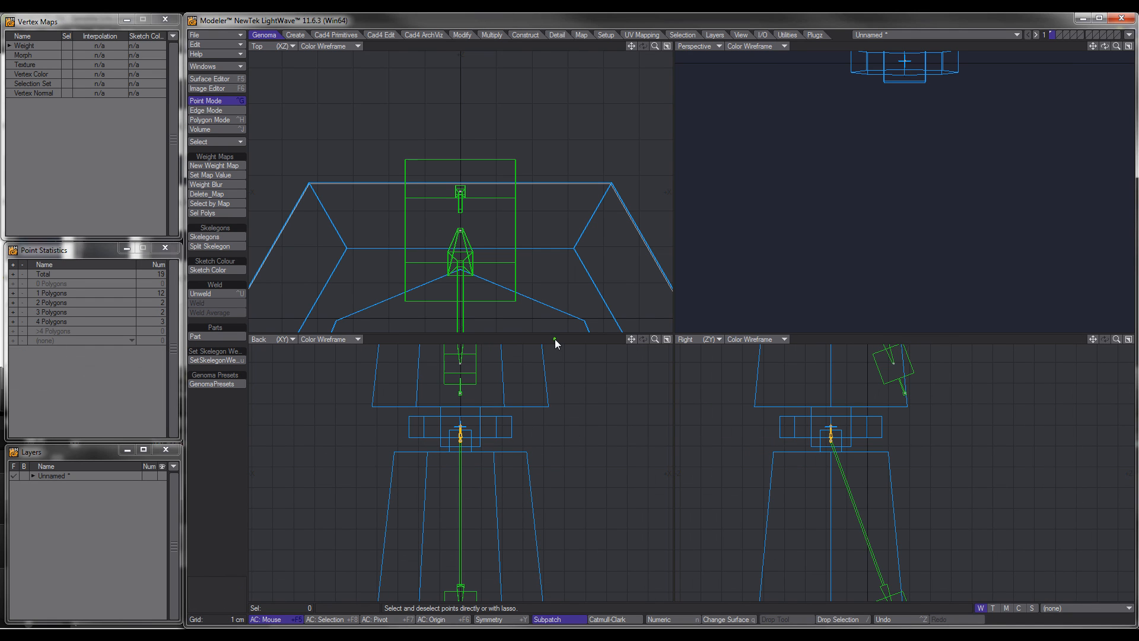
scroll(482, 419, "up", 2)
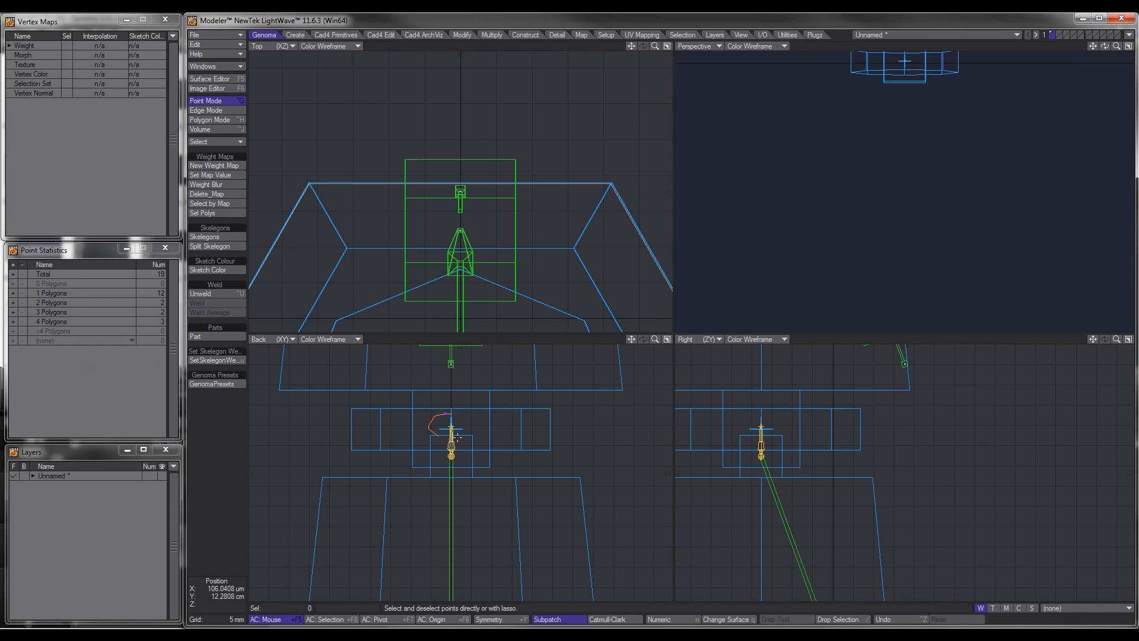
right_click_drag(457, 438, 428, 407)
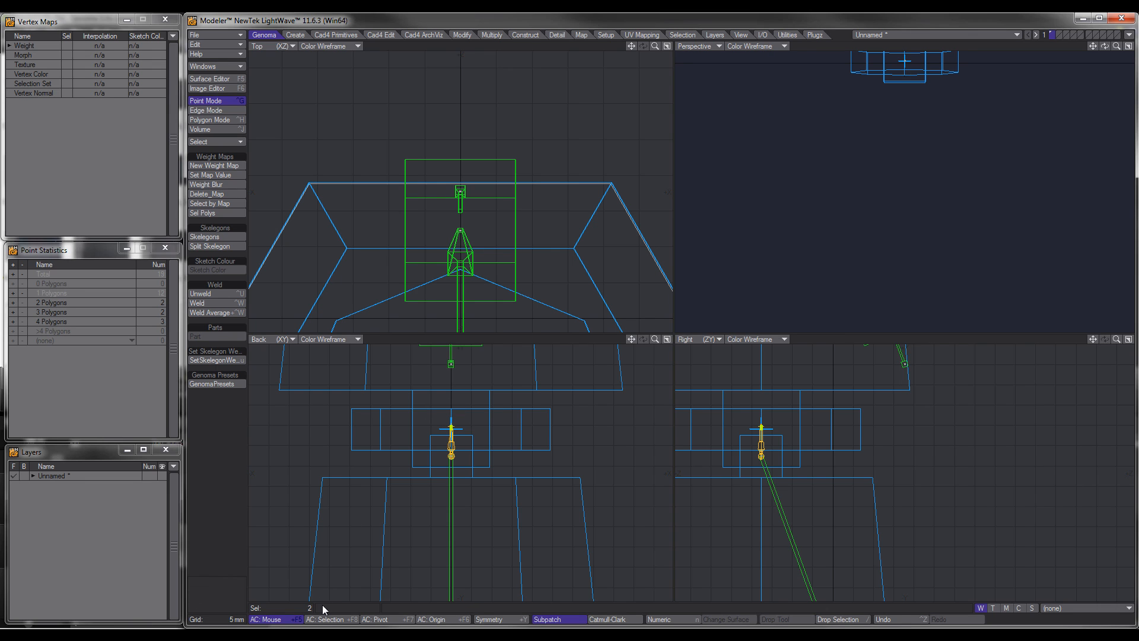
key("ctrl+w")
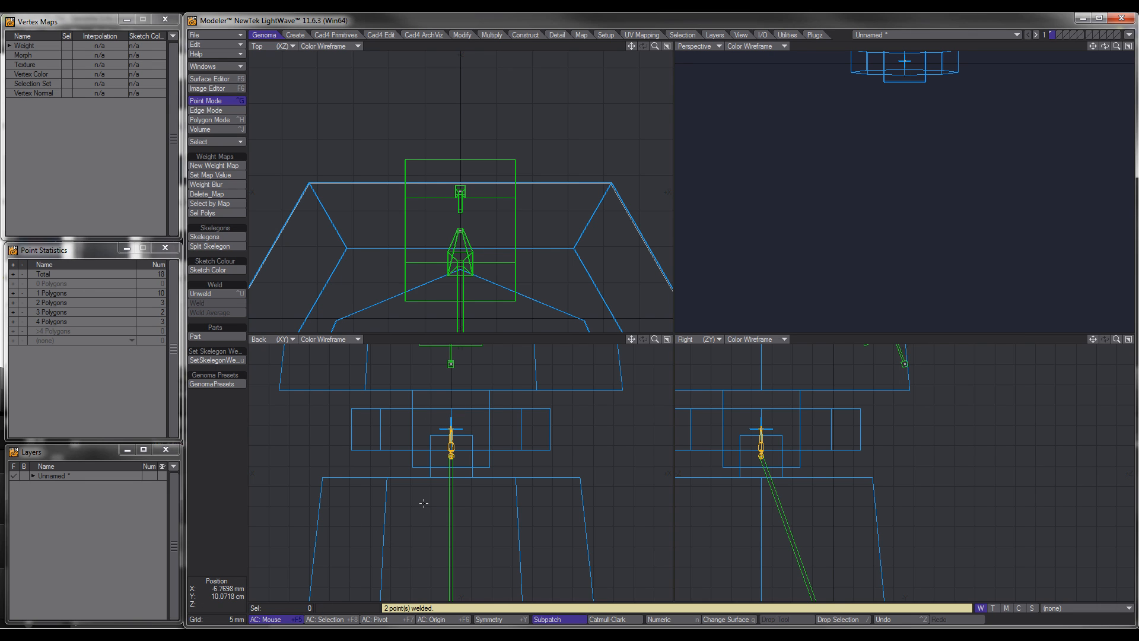
scroll(409, 437, "down", 5)
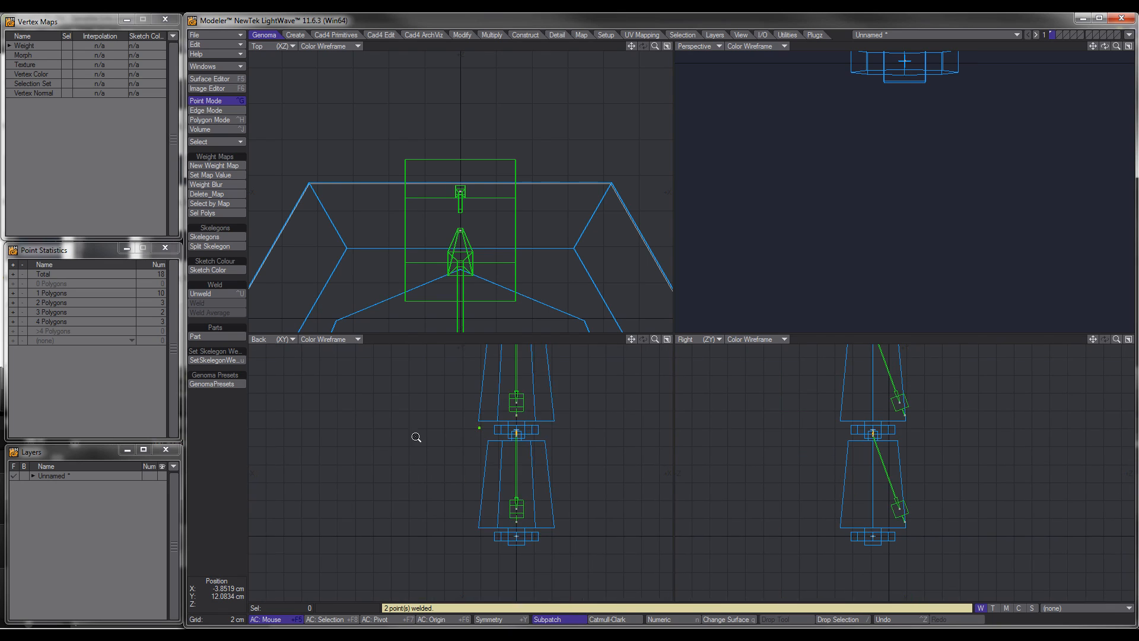
Set the X value of all the chain's points to 0 m and clear the selection.
scroll(495, 447, "down", 3)
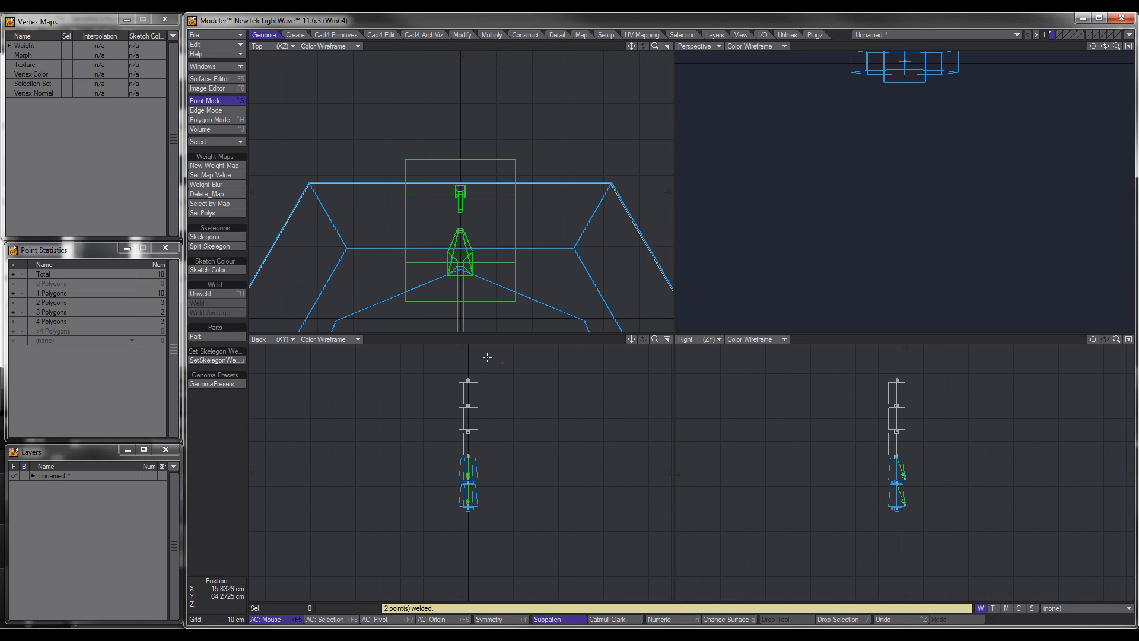
mouse_move(487, 357)
right_mouse_down()
mouse_move(493, 564)
mouse_move(481, 415)
right_mouse_up()
key("ctrl+v")
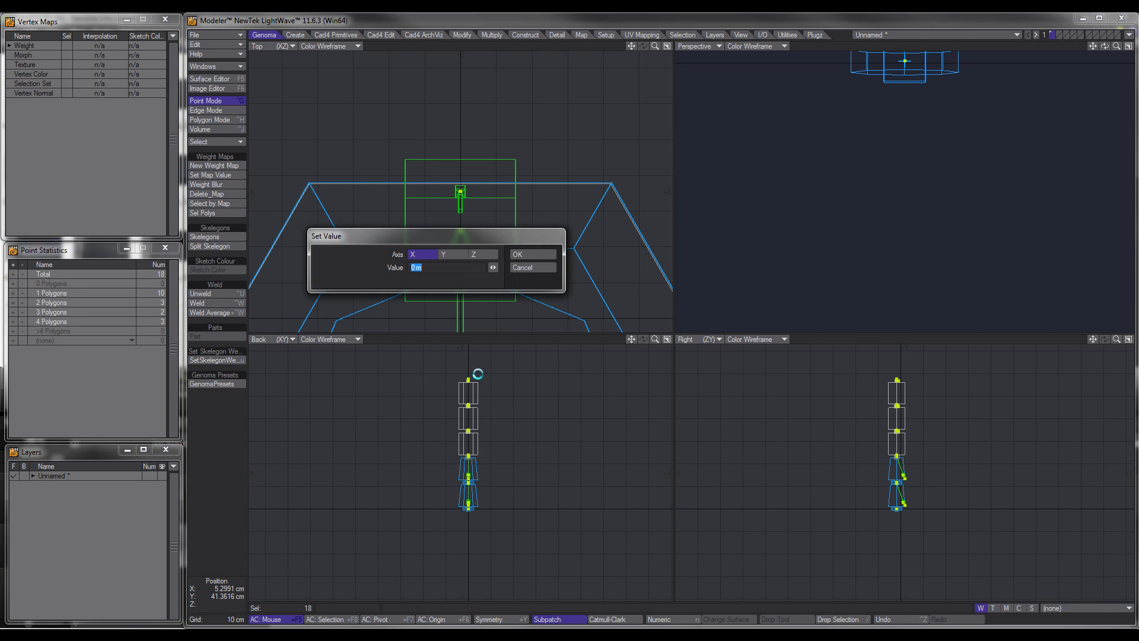
left_click(517, 255)
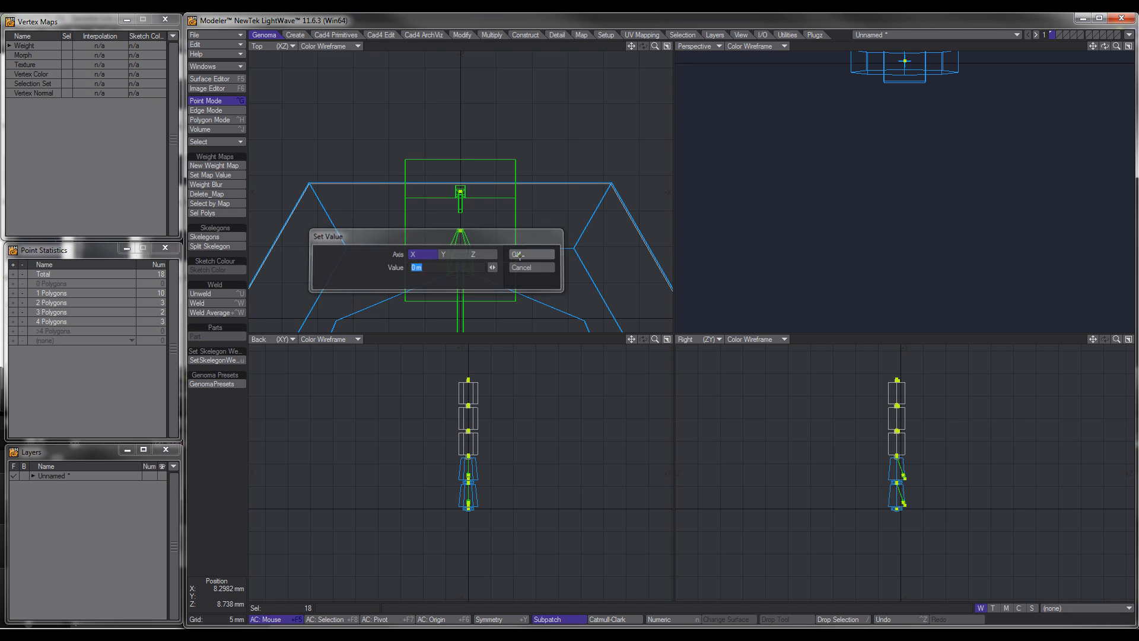
left_click(496, 404)
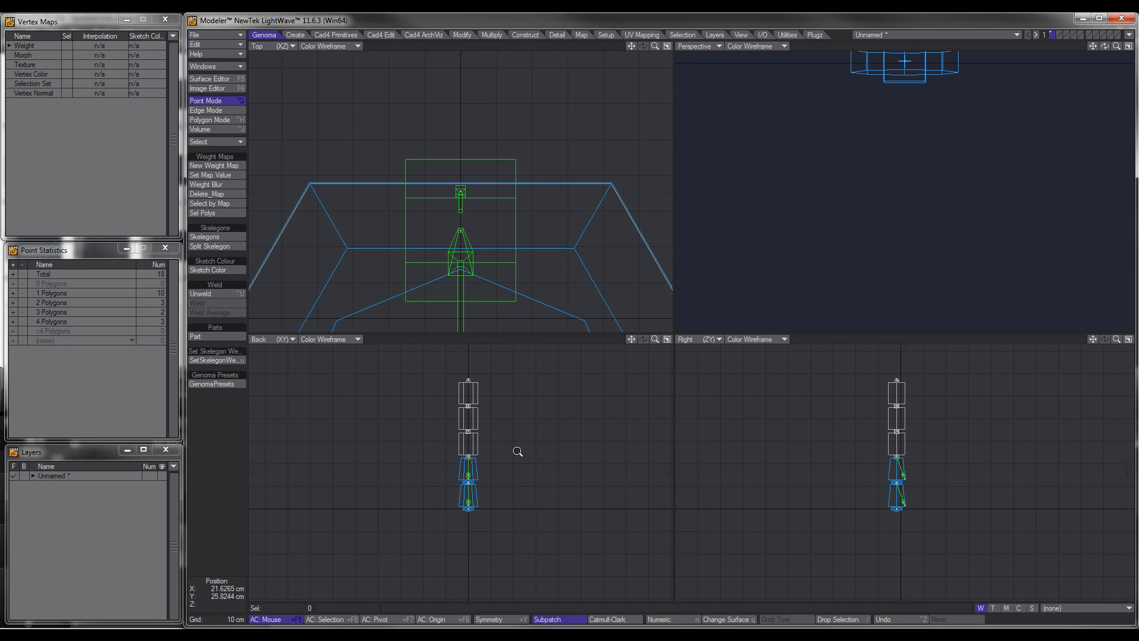
In the side view, move the end points of both FK controls away from the chain along Z, the lower ones about 4.6 cm.
scroll(514, 451, "up", 3)
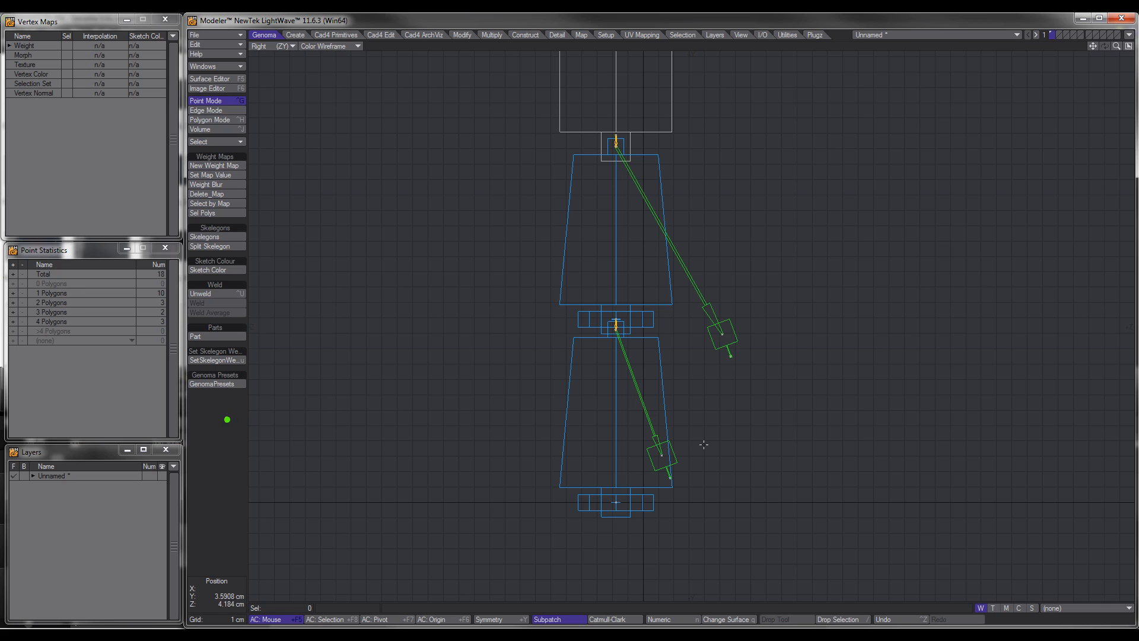
mouse_move(674, 425)
right_mouse_down()
mouse_move(706, 457)
mouse_move(691, 428)
right_mouse_up()
key("t")
left_click_drag(475, 308, 544, 297)
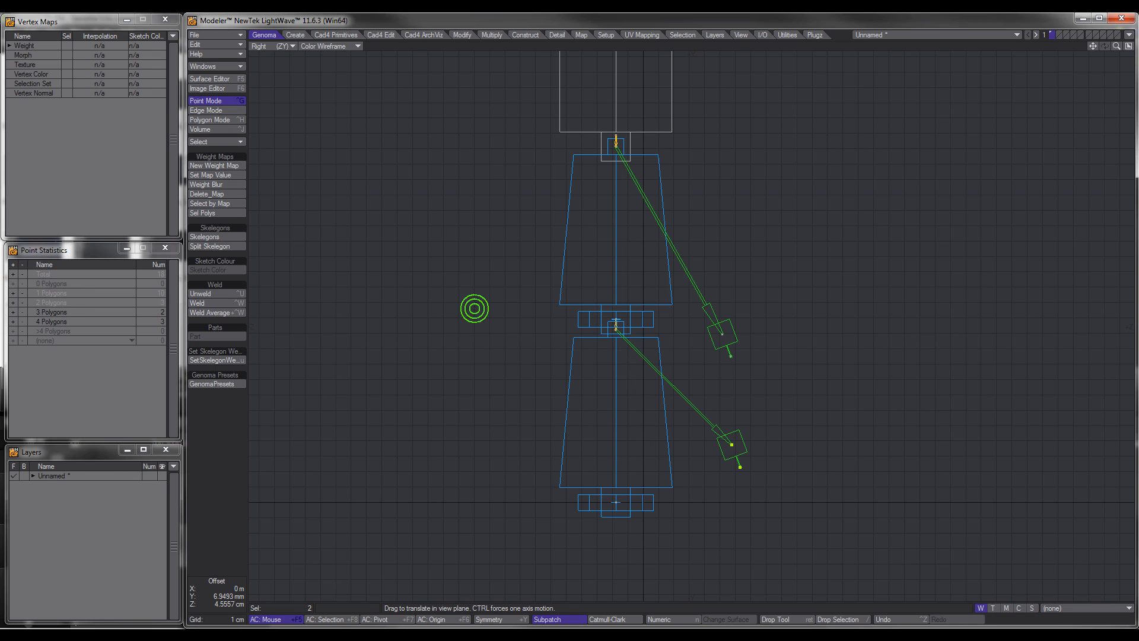
left_click_drag(699, 286, 649, 325, "ctrl+alt")
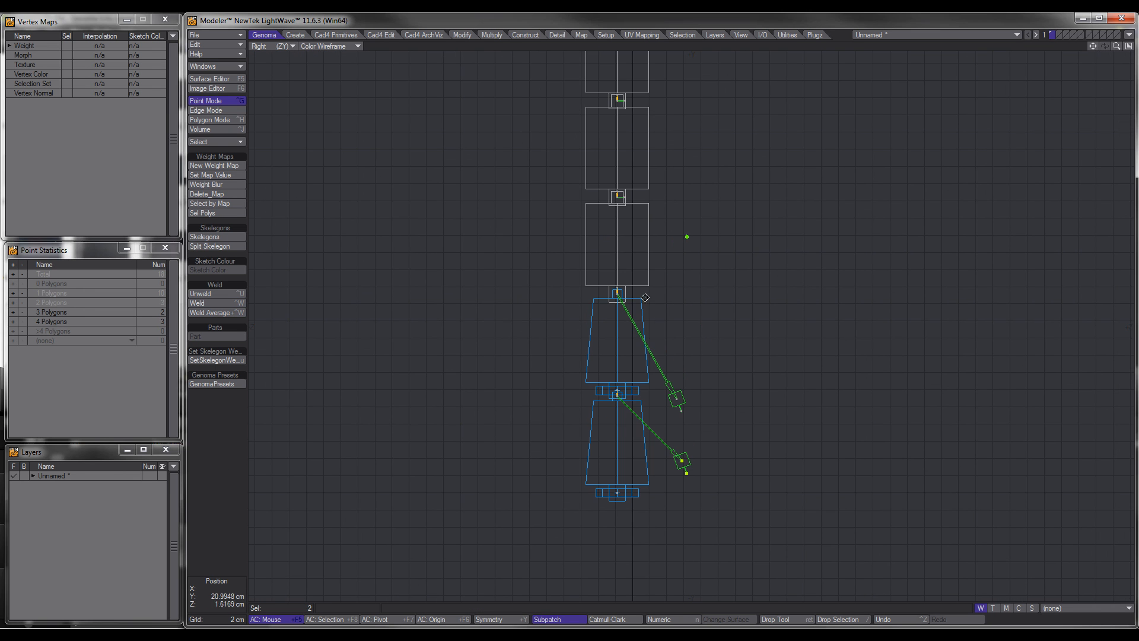
left_click_drag(616, 191, 625, 286, "ctrl+alt")
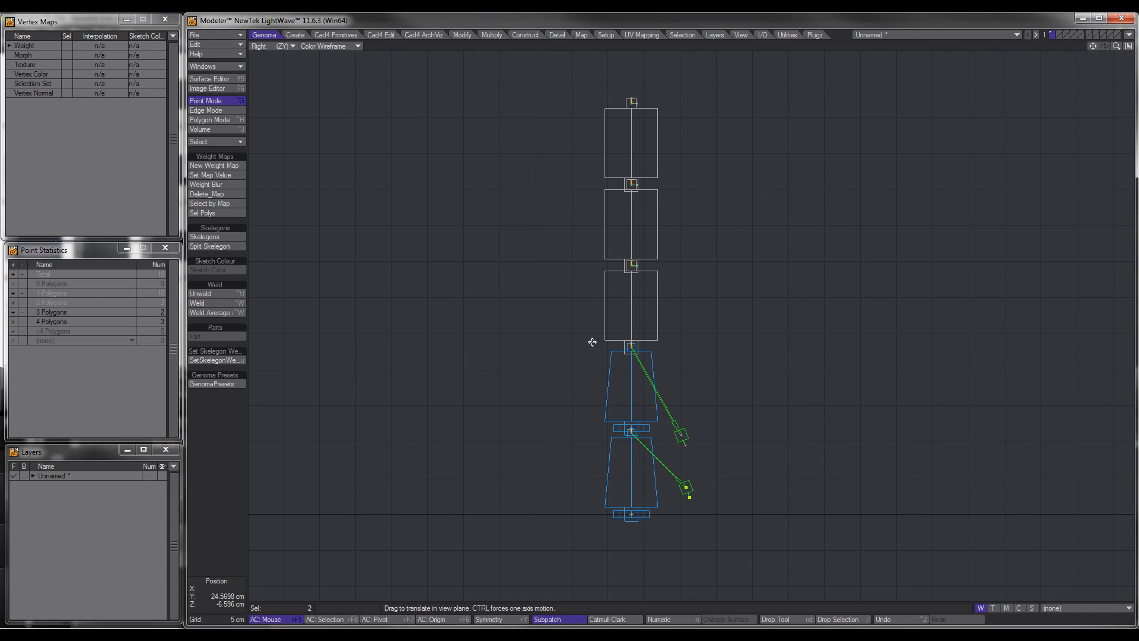
key("KP_0")
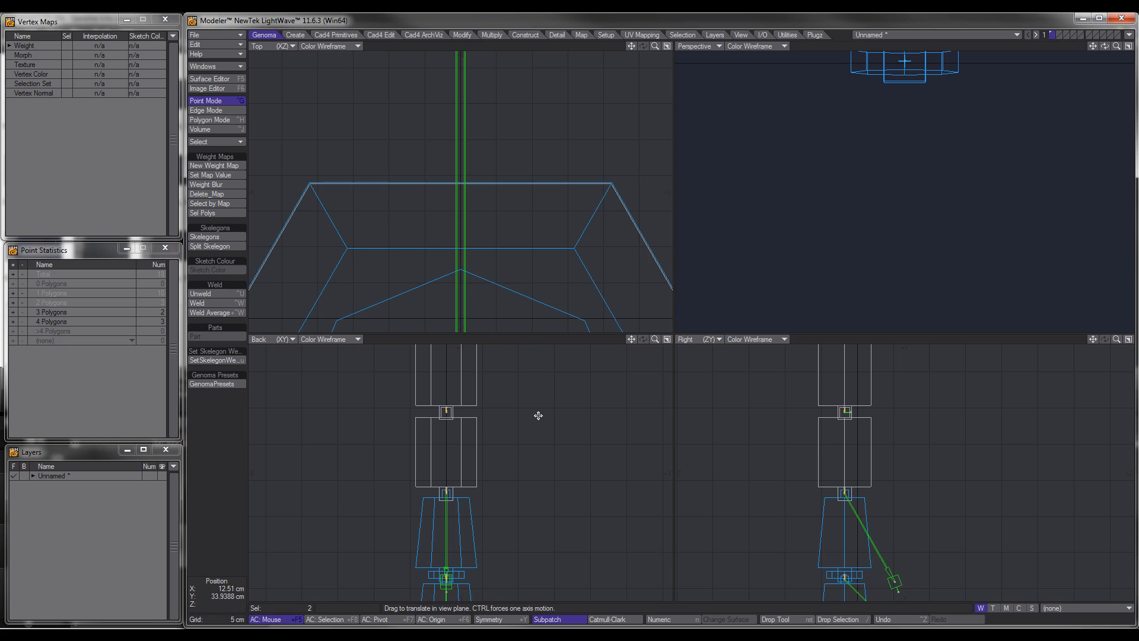
Fit the whole chain in the views and save the object as ss_FK_control in the Genoma Test folder.
key("a")
key("Return")
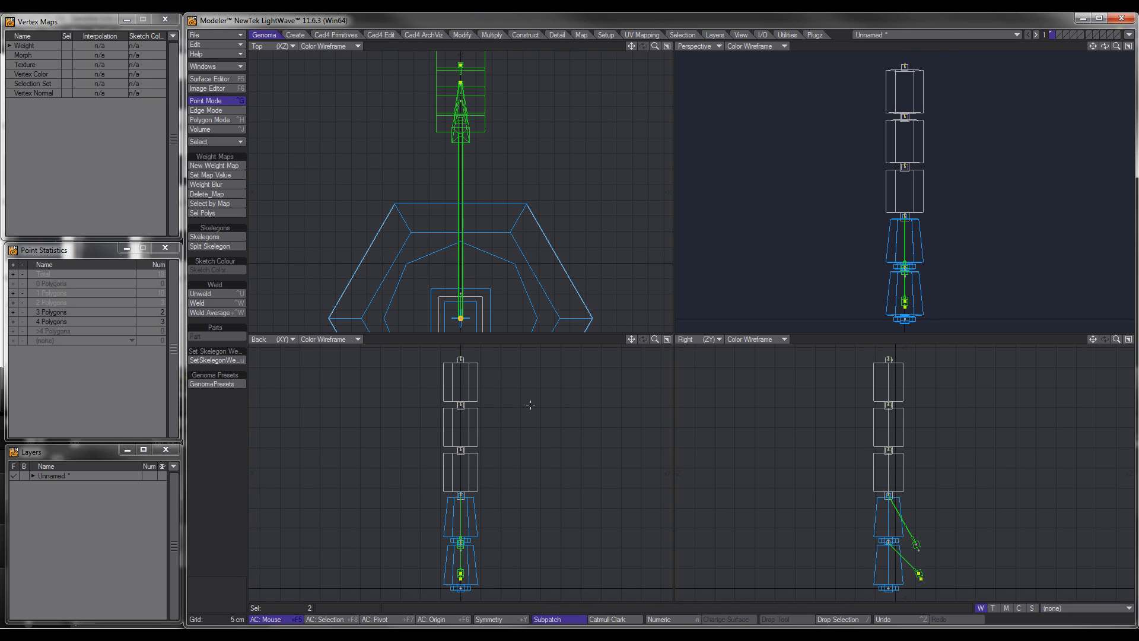
key("shift+s")
type("ss_FK_control")
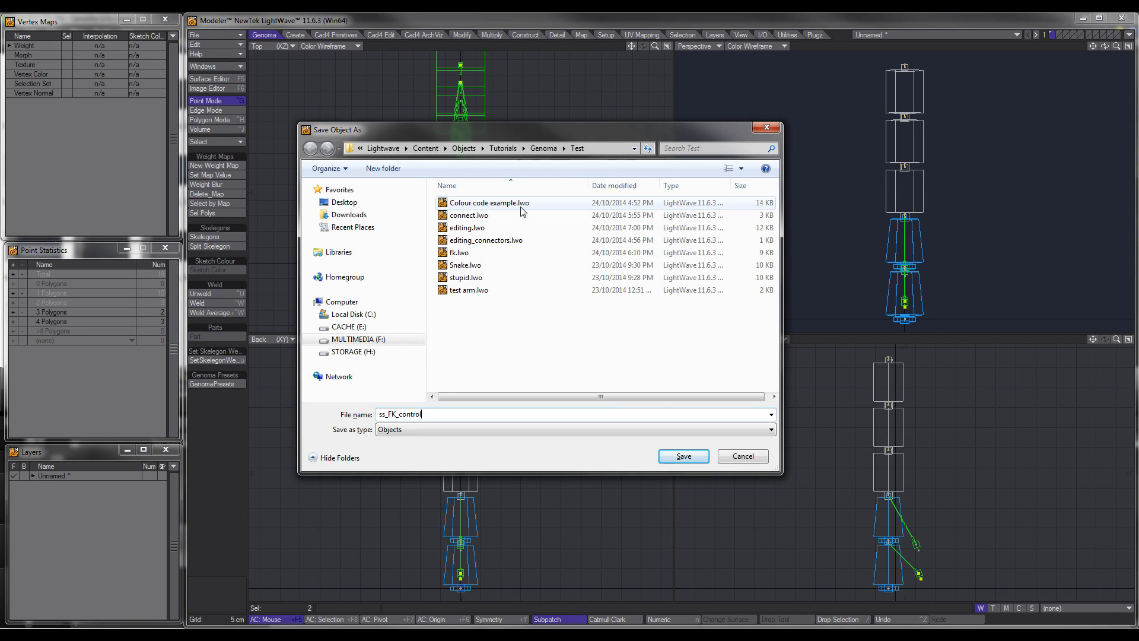
left_click(685, 456)
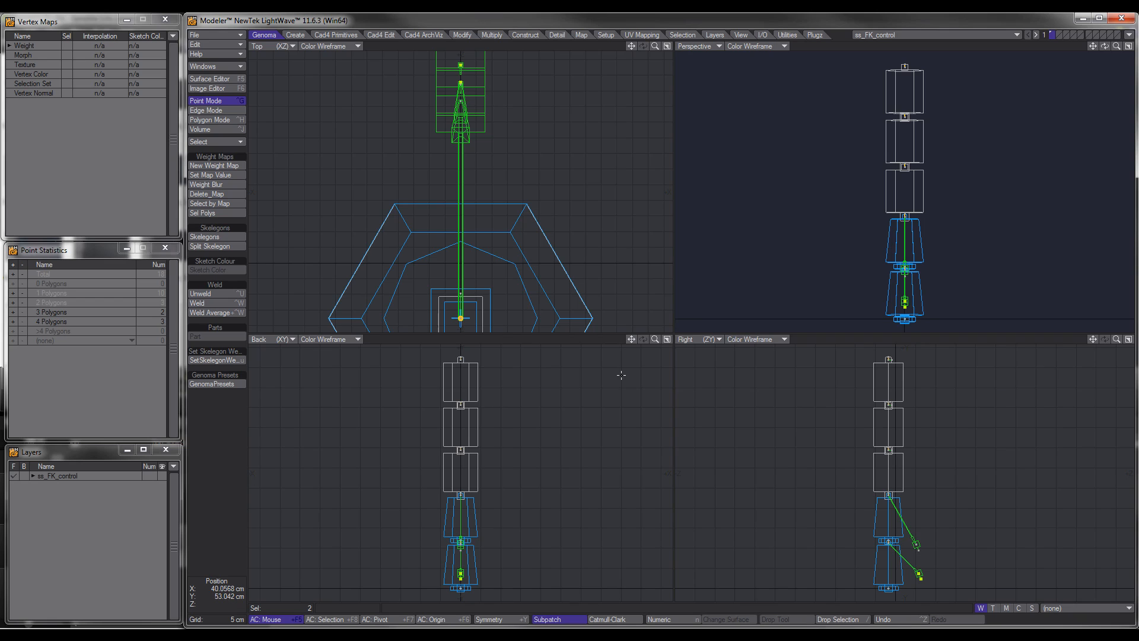
Save the object as a Genoma preset named SS_FK_Control in the 03_FK_Controls folder of the rig parts.
key("shift+s")
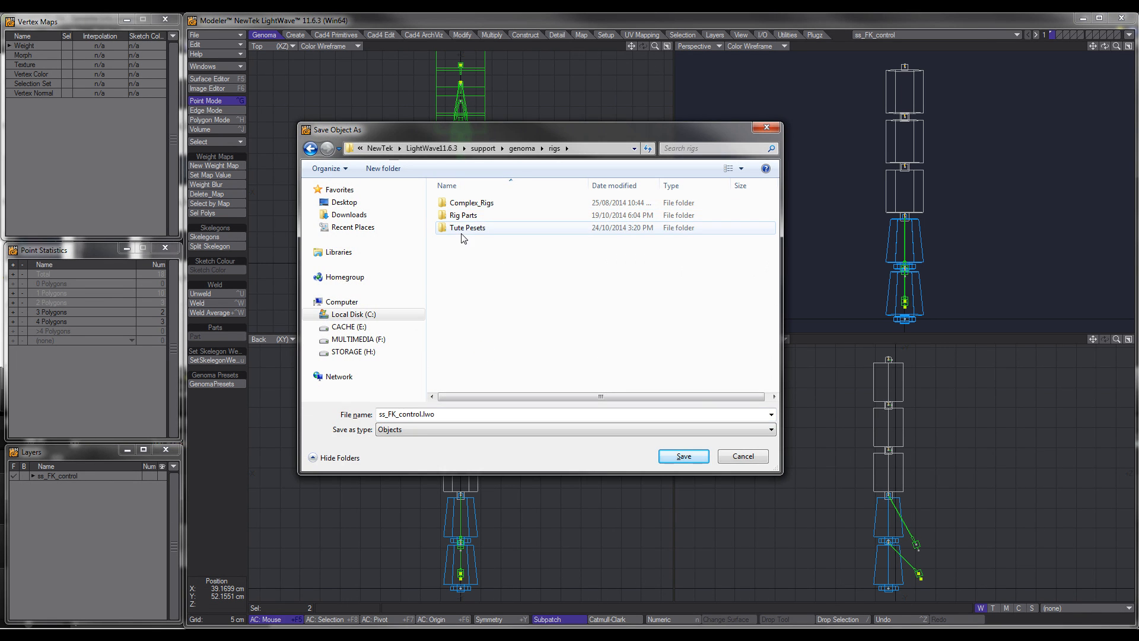
double_click(458, 216)
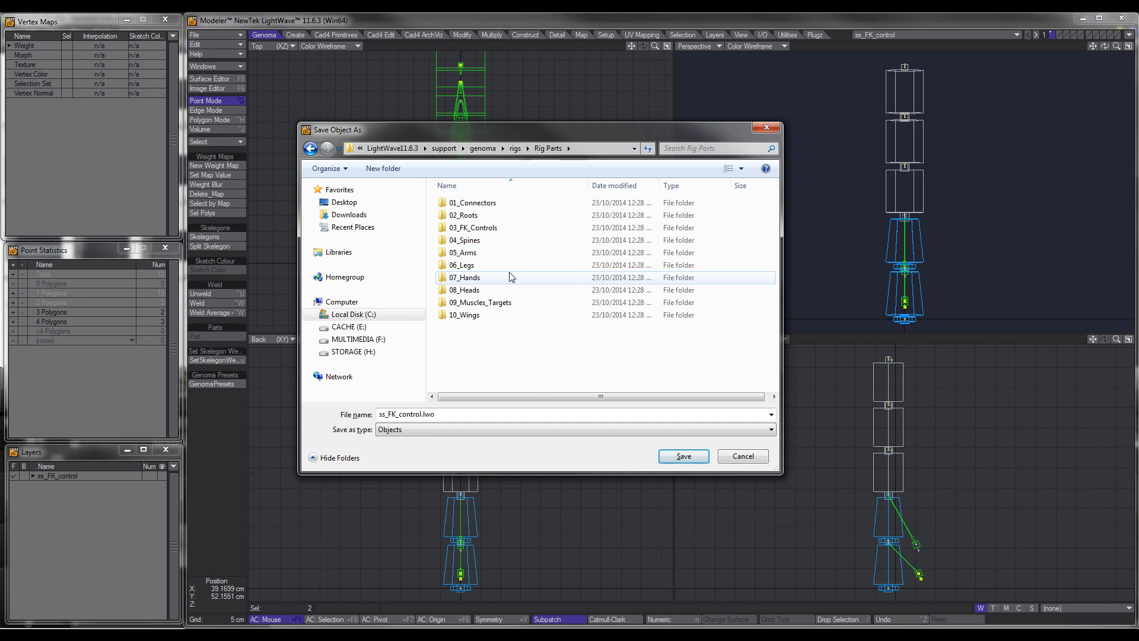
double_click(469, 231)
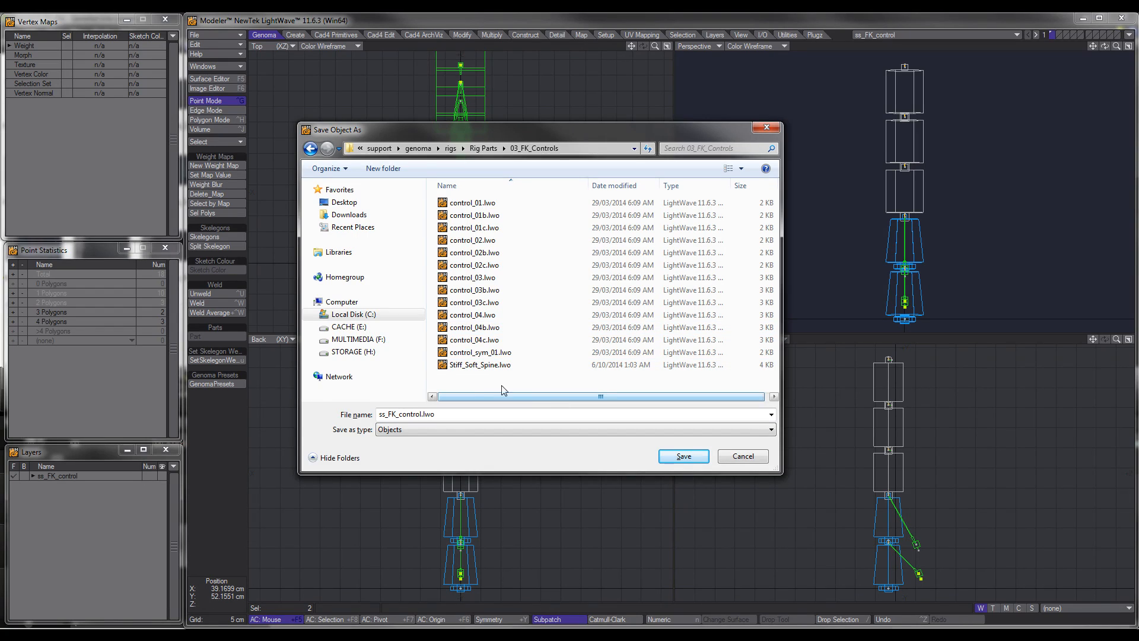
left_click(475, 365)
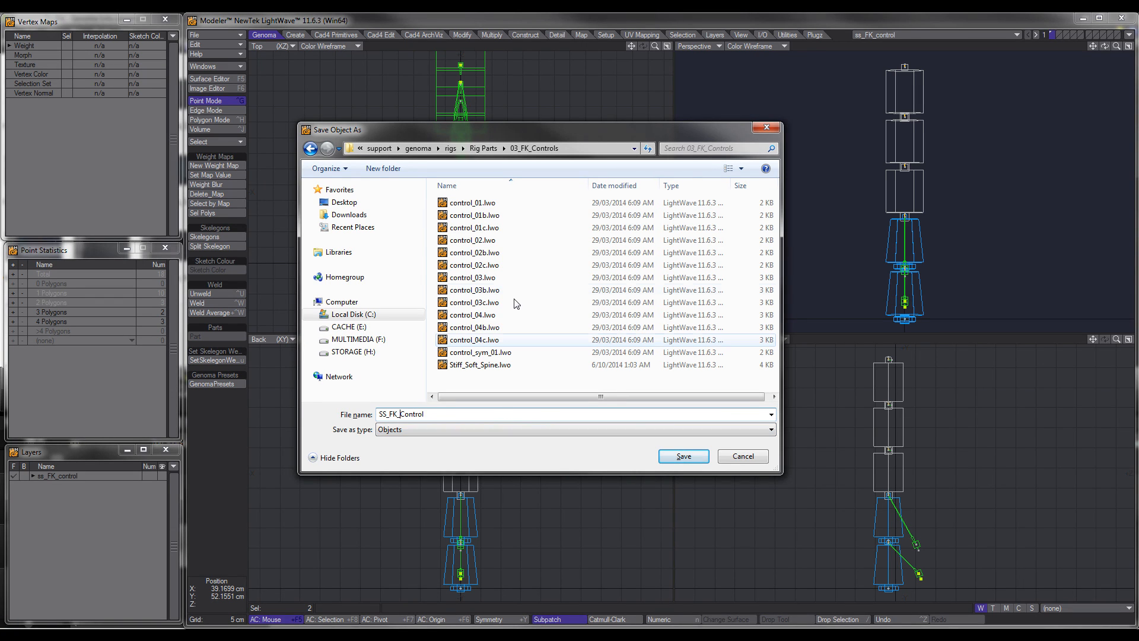
left_click(684, 457)
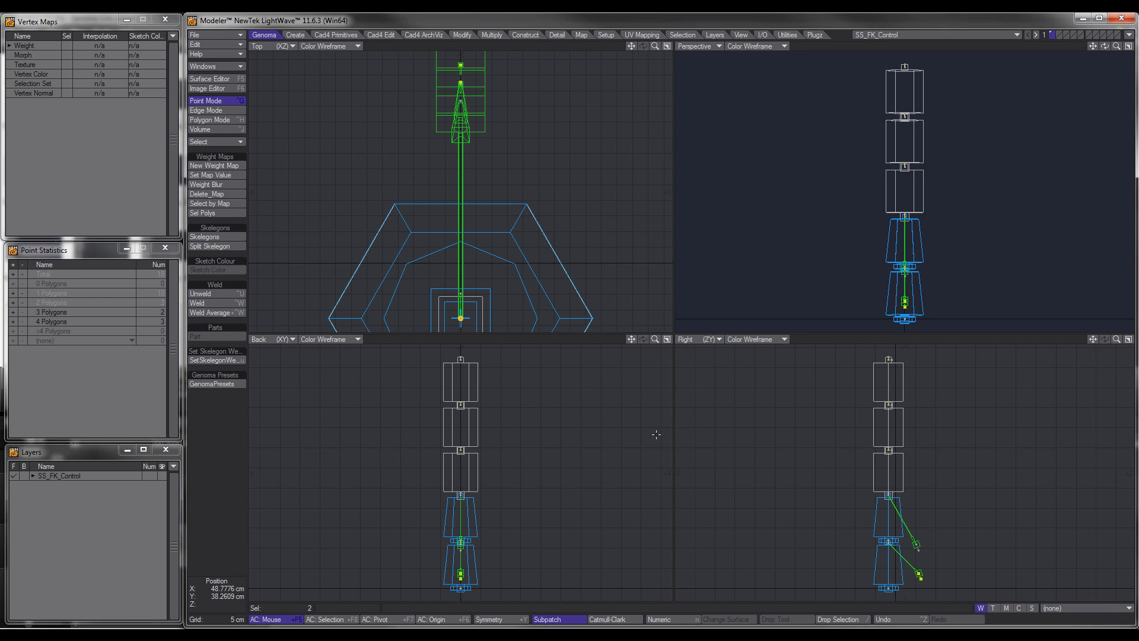
Look up the SS_FK_Control and Stiff_Soft_Spine presets under the 03_FK_Controls rig parts and examine their preview and description.
left_click(233, 382)
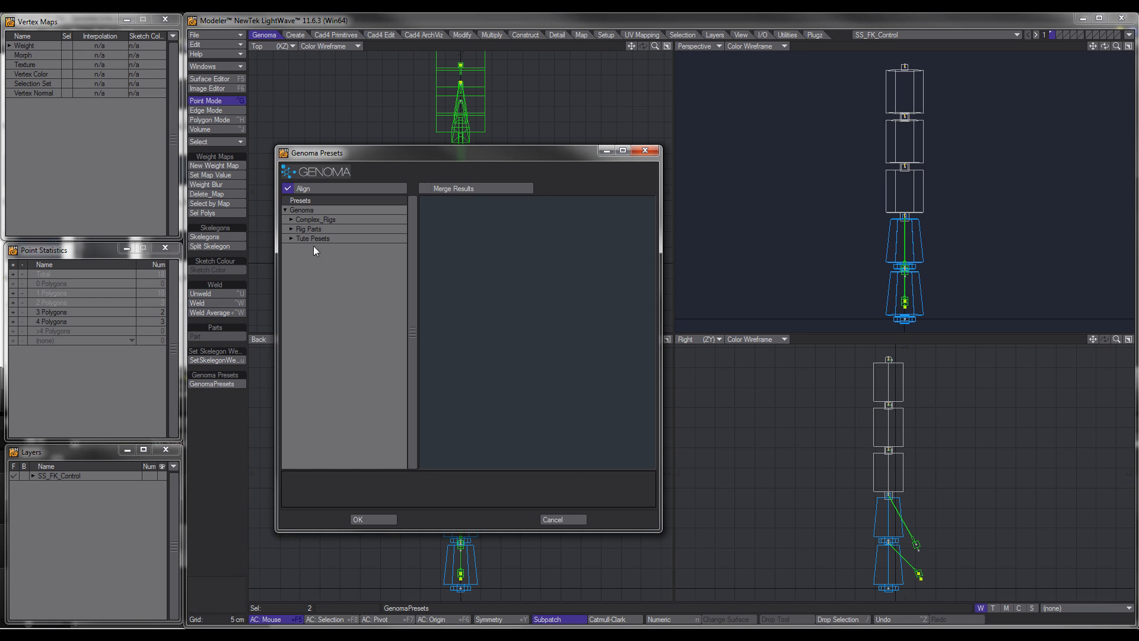
left_click(291, 230)
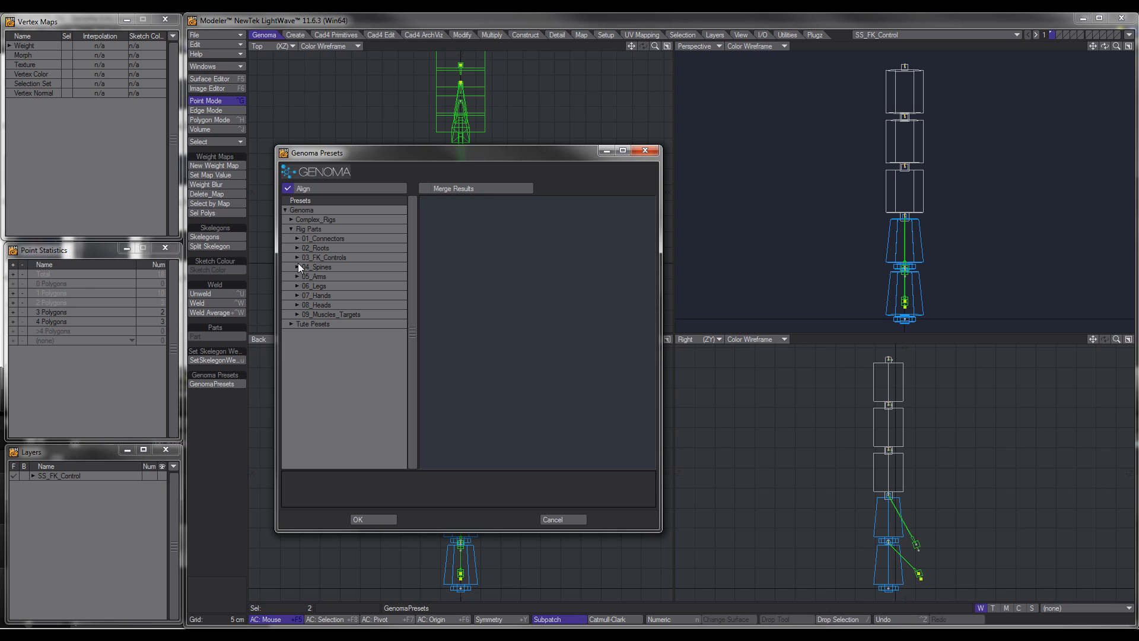
left_click(297, 257)
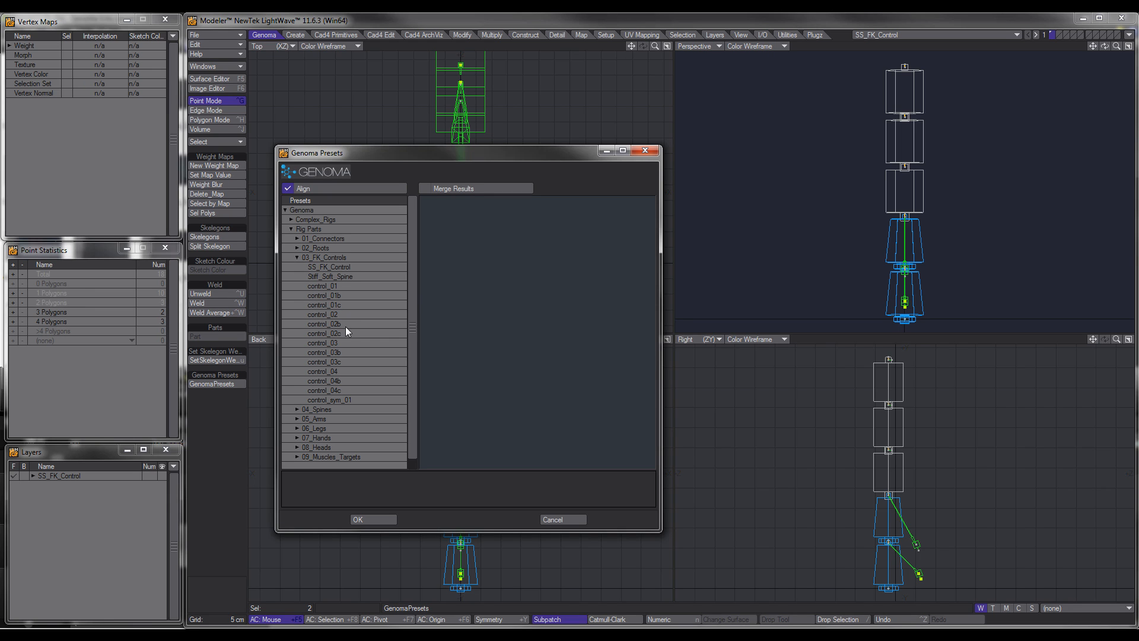
left_click(332, 268)
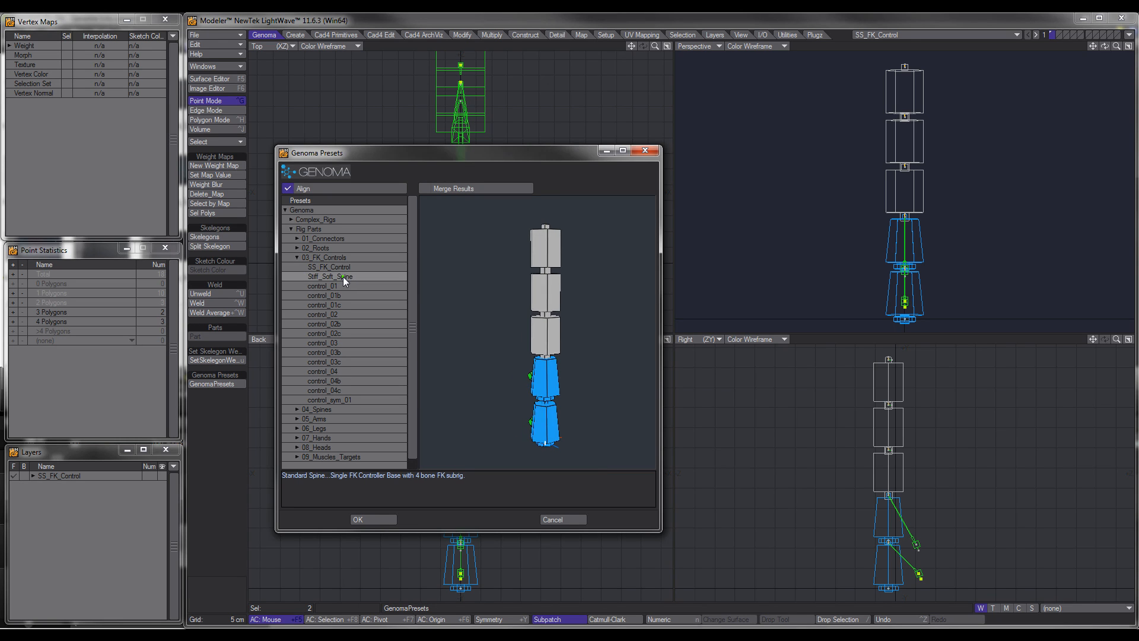
left_click(341, 268)
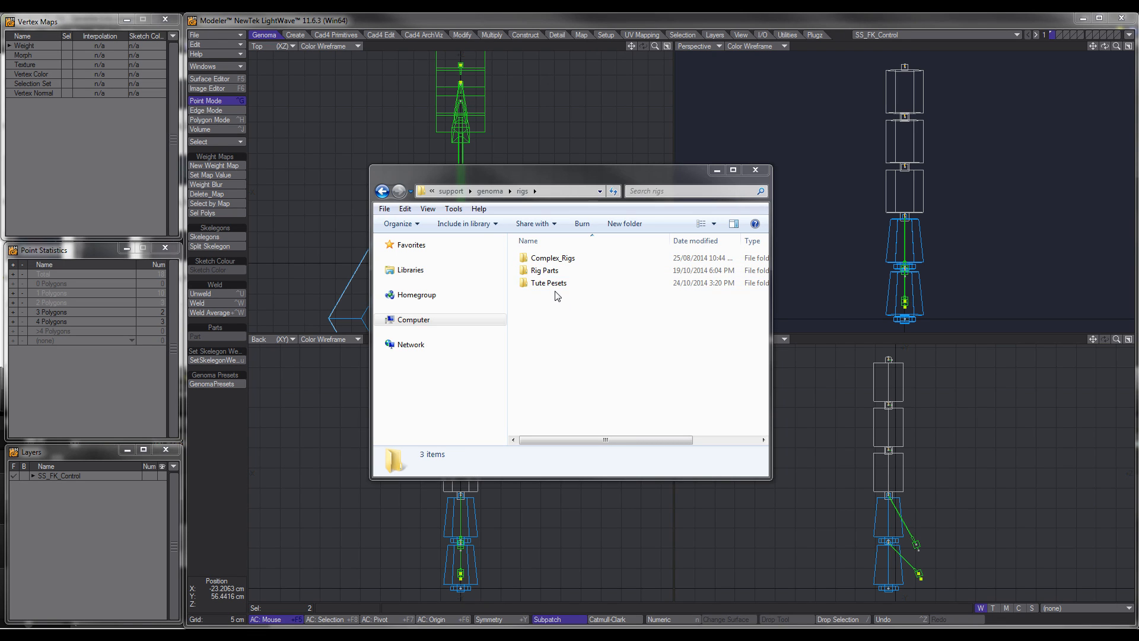
In Windows Explorer, open the Rig Parts folder 03_FK_Controls, enlarge the window and select SS_FK_Control.lwo.
double_click(546, 272)
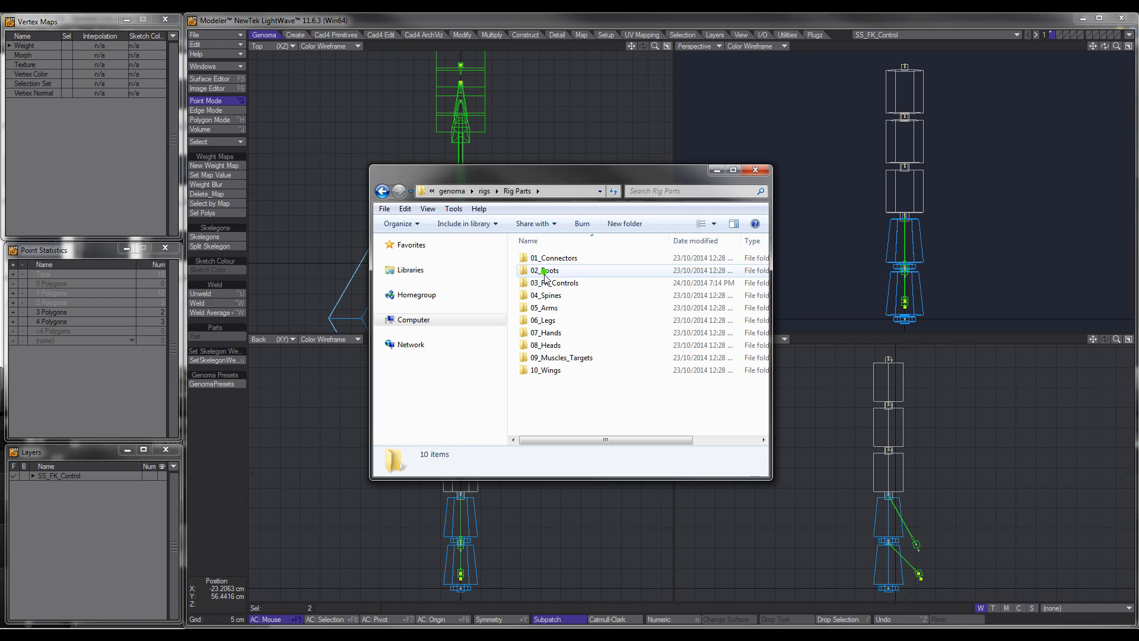
left_click(545, 285)
double_click(545, 287)
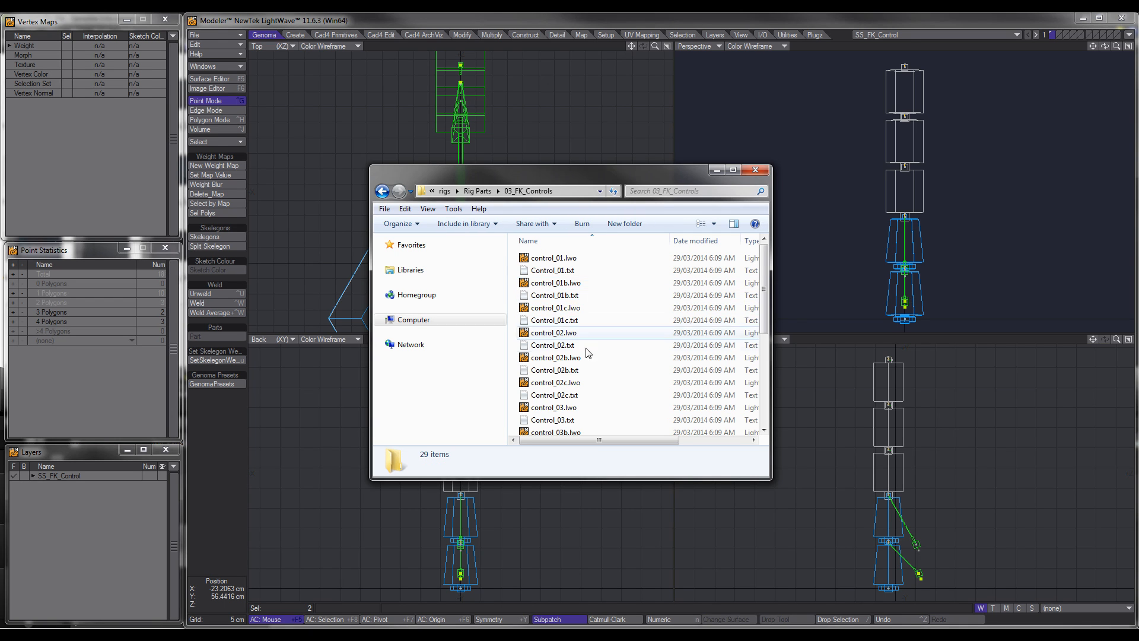
scroll(595, 425, "down", 2)
left_click_drag(758, 479, 850, 558)
left_click(561, 480)
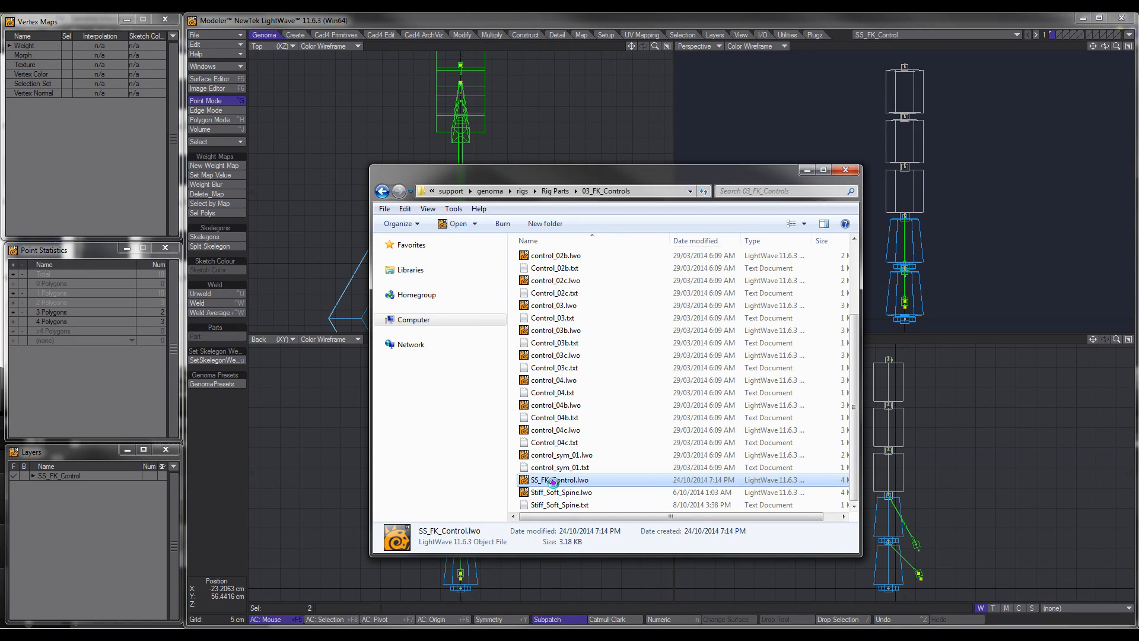
Copy the name of the SS_FK_Control.lwo file without its extension.
right_click(555, 482)
left_click(588, 457)
key("ctrl+c")
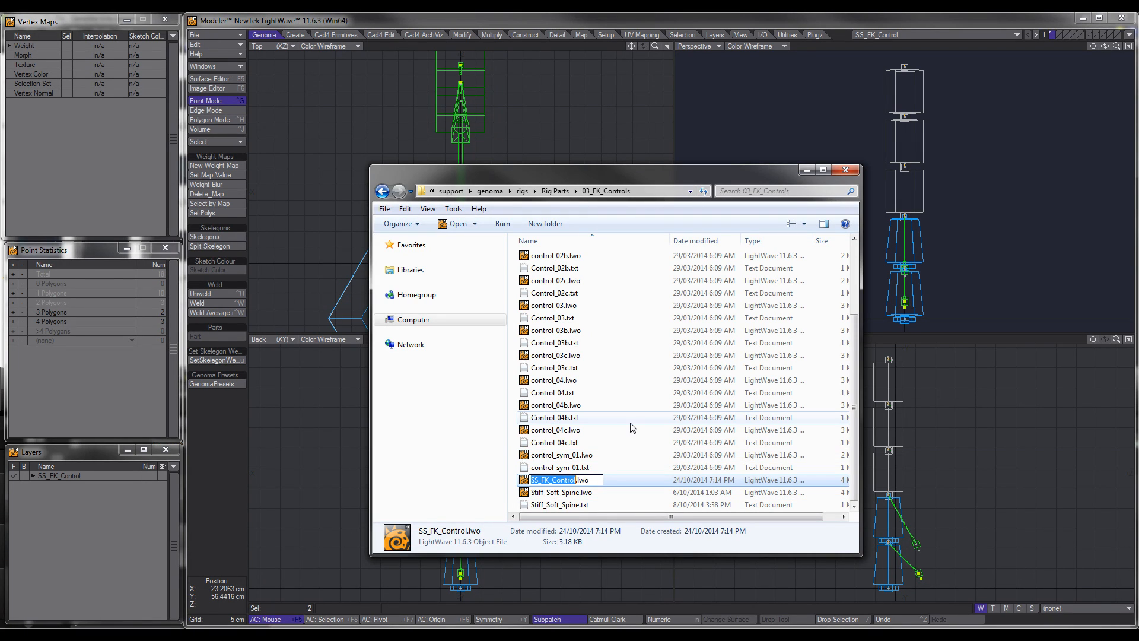
Create a new text document in the 03_FK_Controls folder and name it SS_FK_Control.txt.
left_click(617, 391)
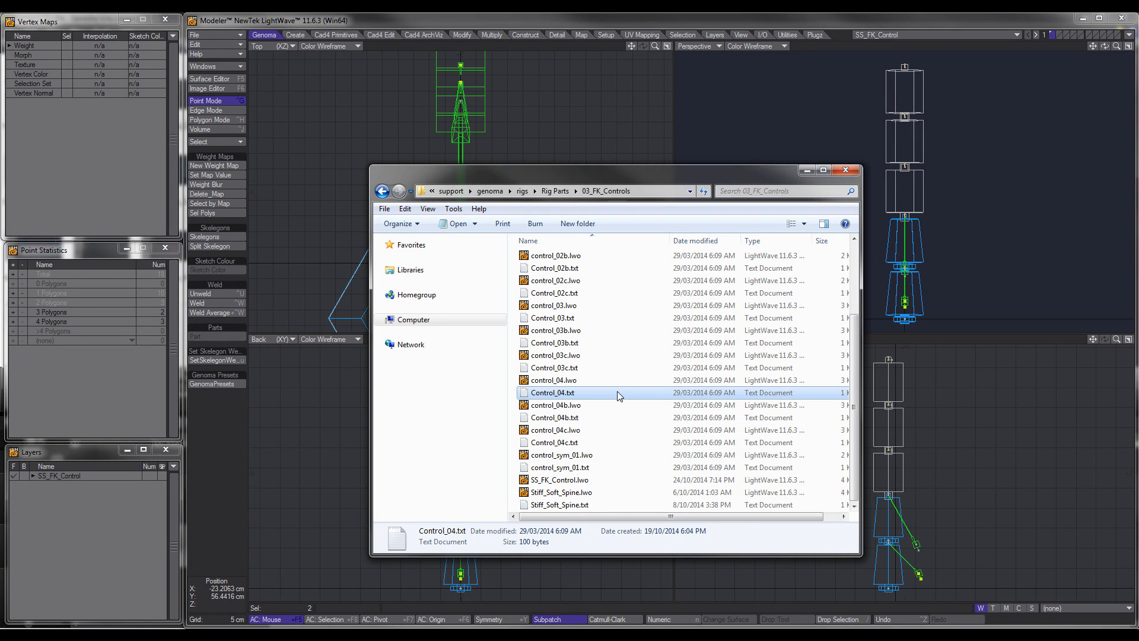
right_click(617, 375)
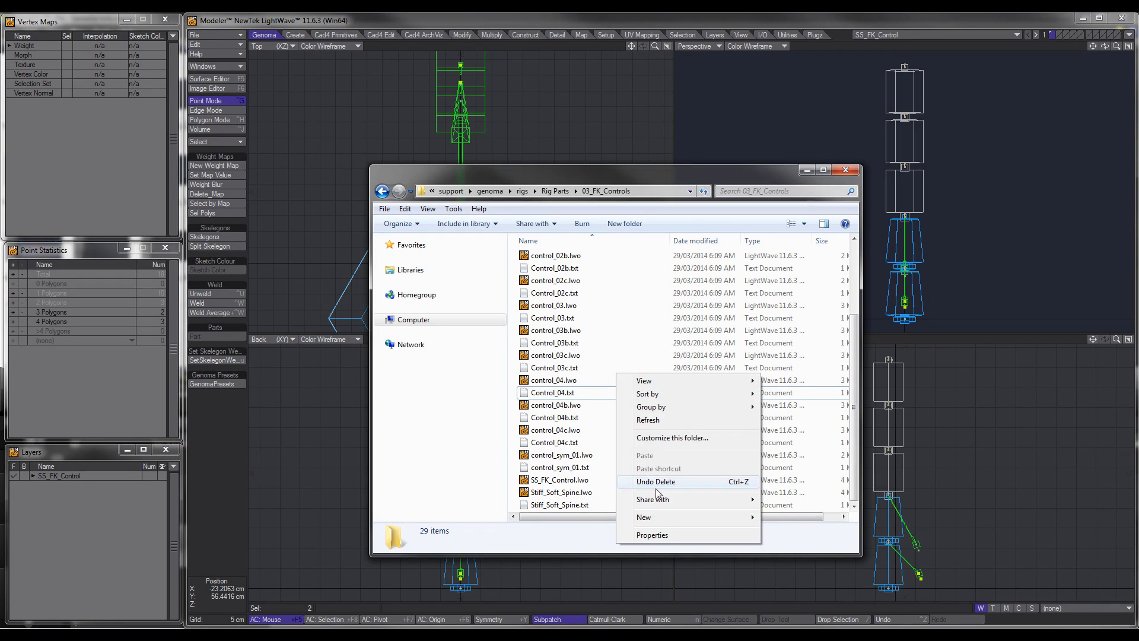
mouse_move(657, 521)
left_click(798, 501)
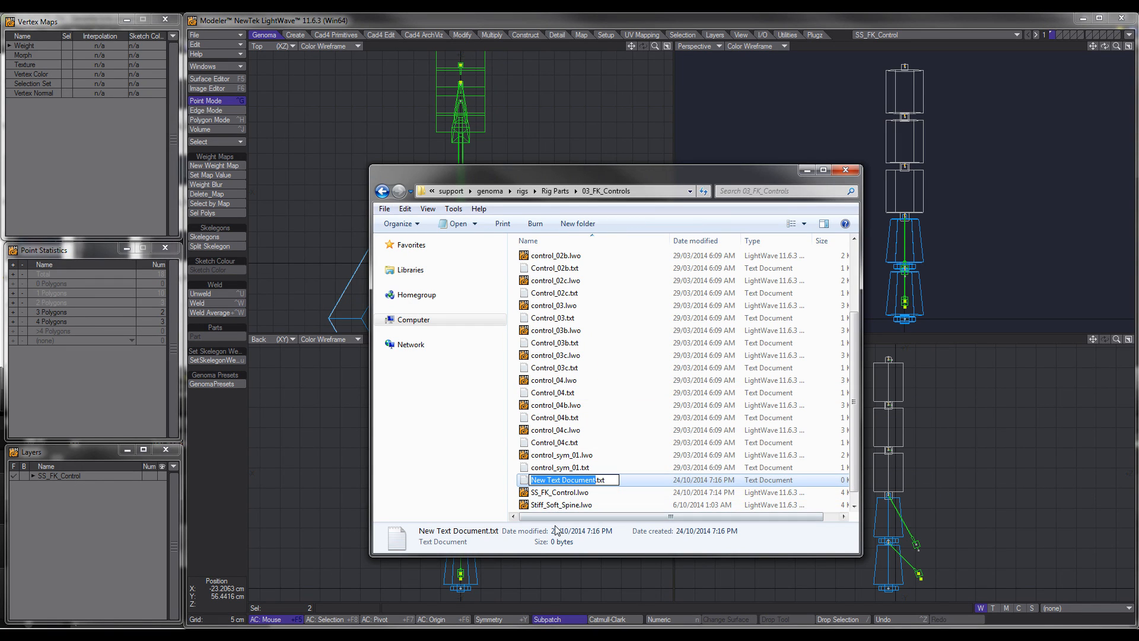
key("ctrl+v")
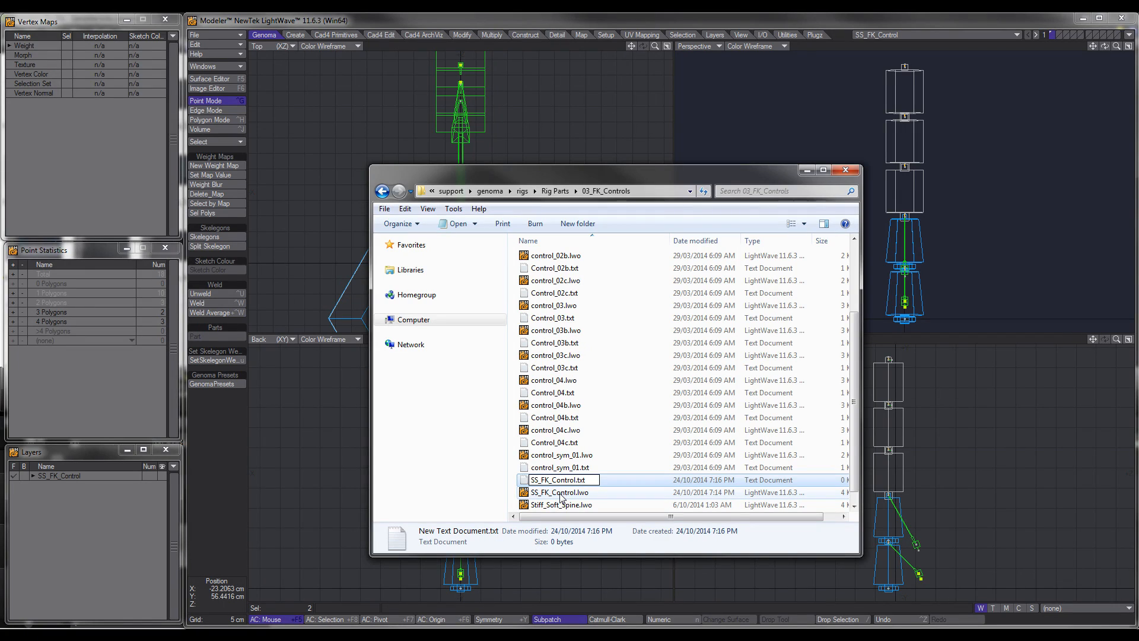
key("Return")
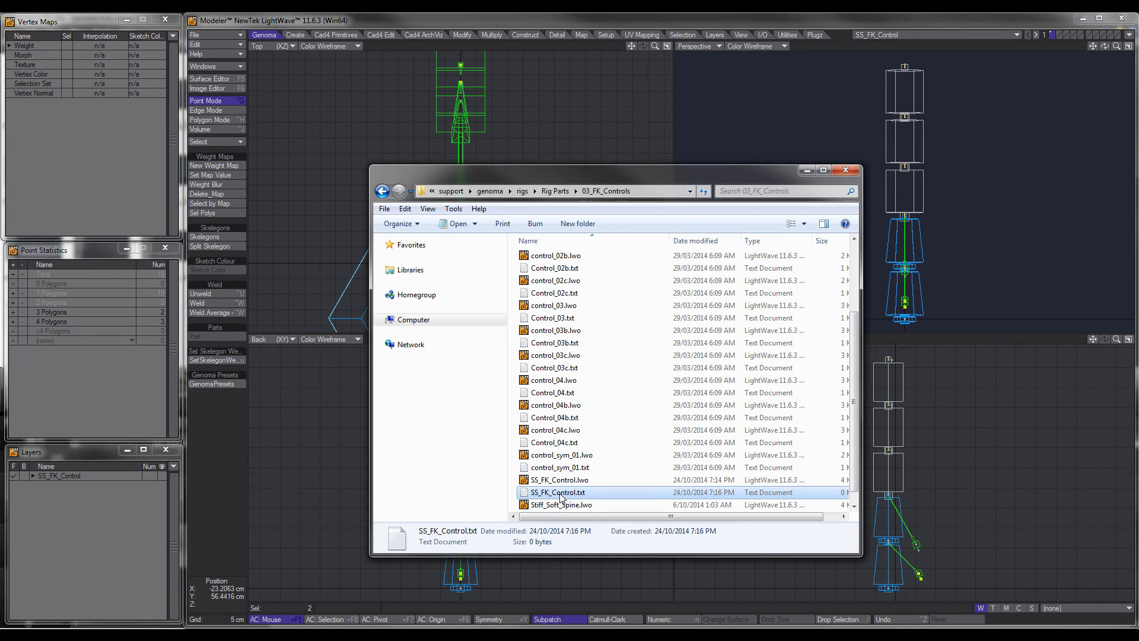
Write "ss fk control" in SS_FK_Control.txt, save the file, and close it and the folder window.
double_click(557, 493)
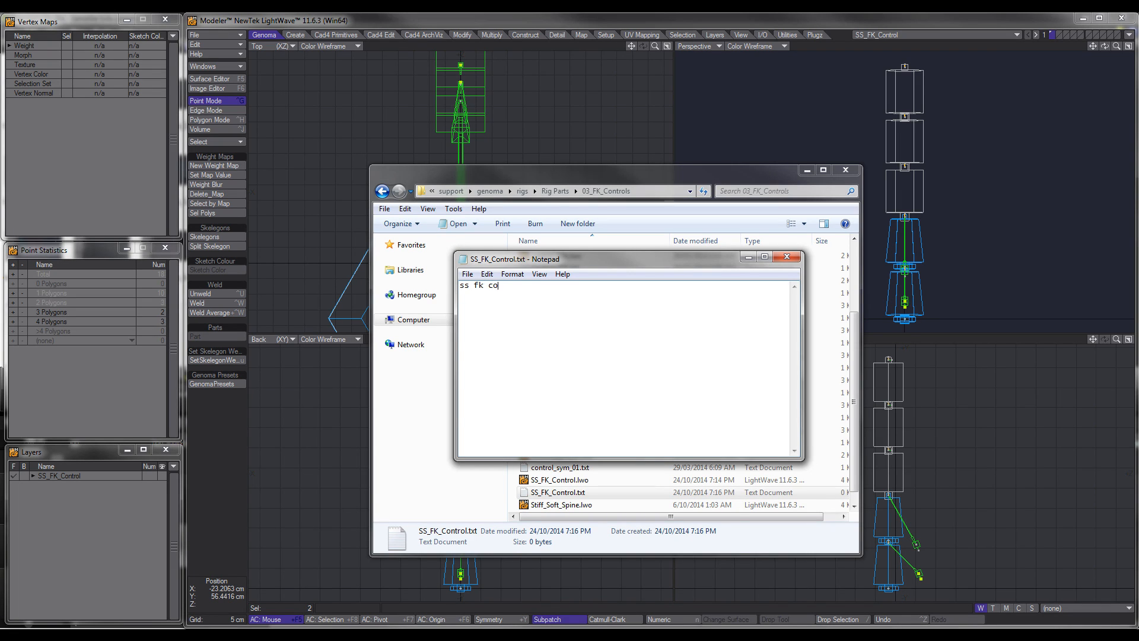
type("ss fk control")
left_click(472, 275)
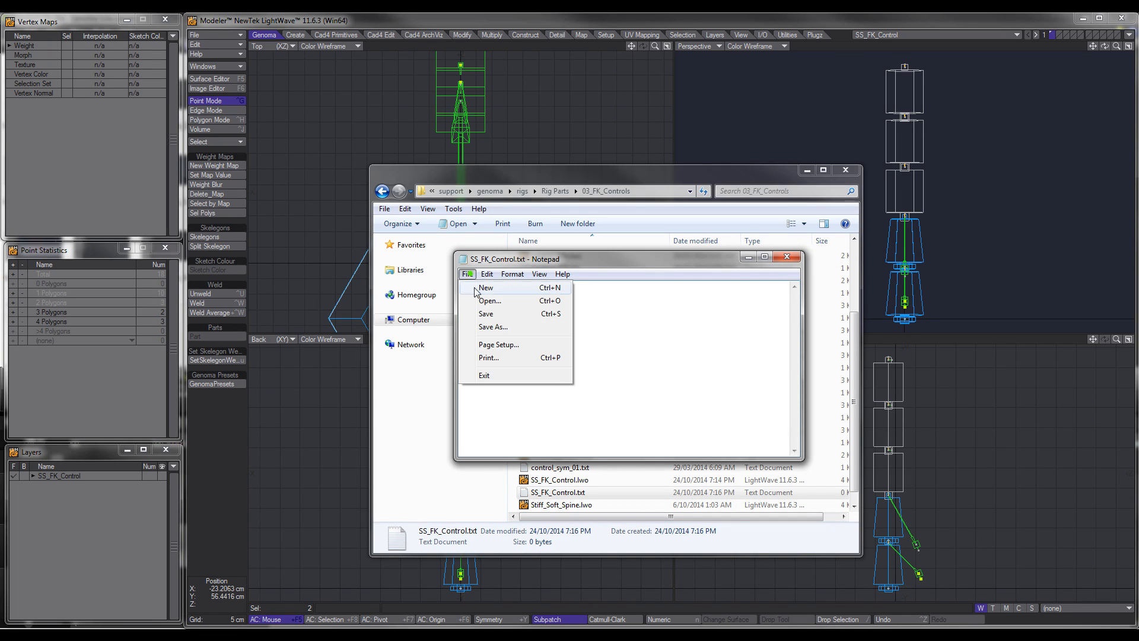
left_click(567, 263)
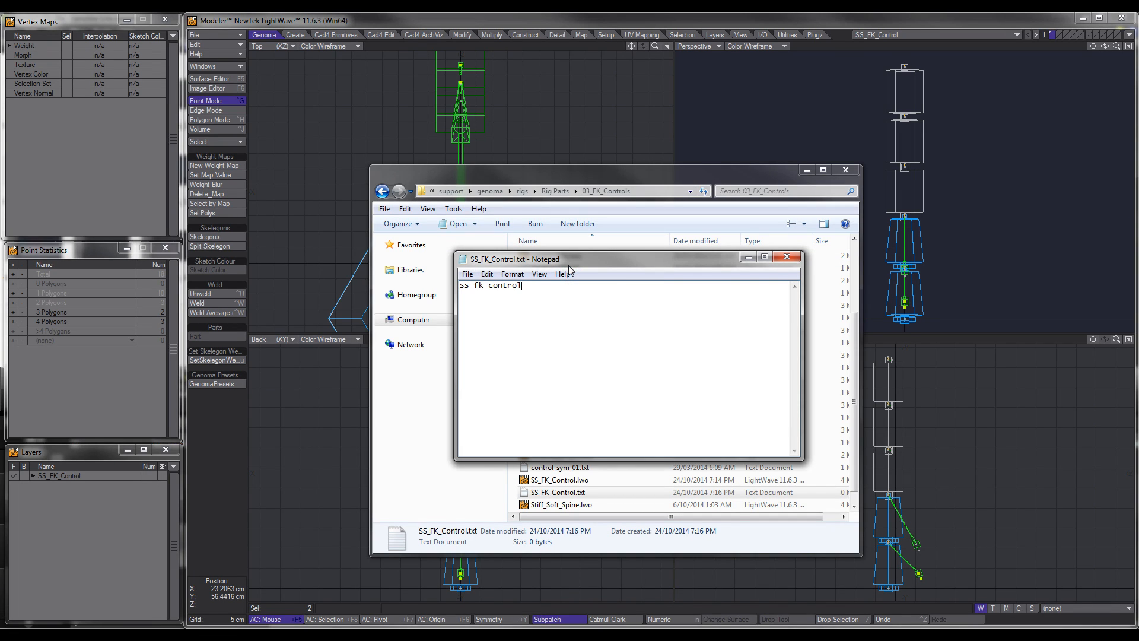
left_click(787, 256)
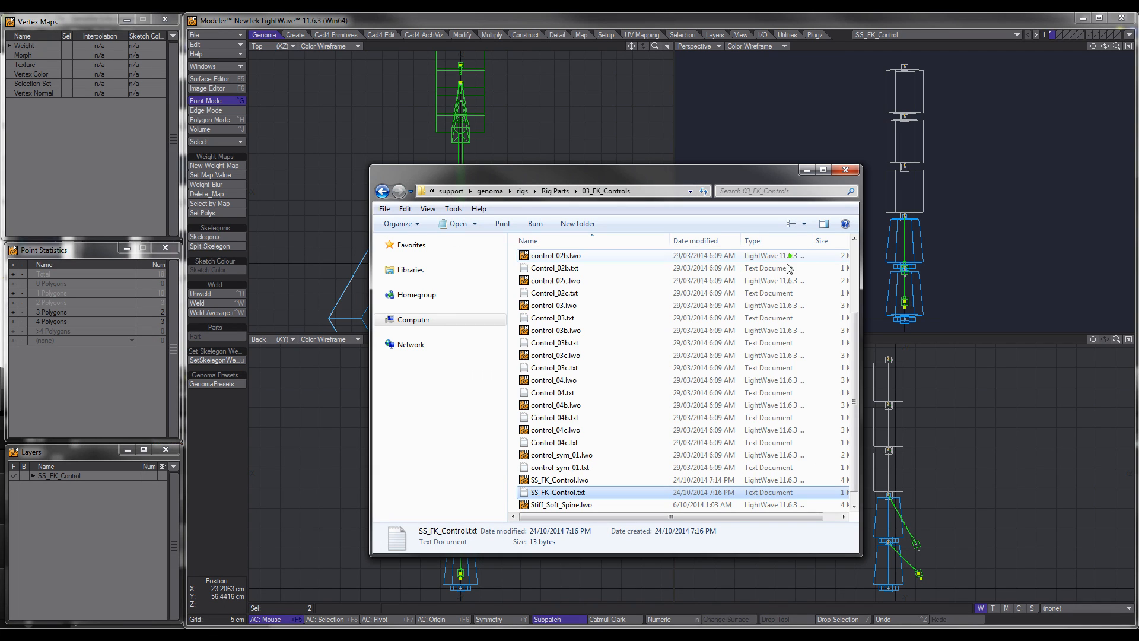
left_click(555, 417)
scroll(571, 503, "down", 1)
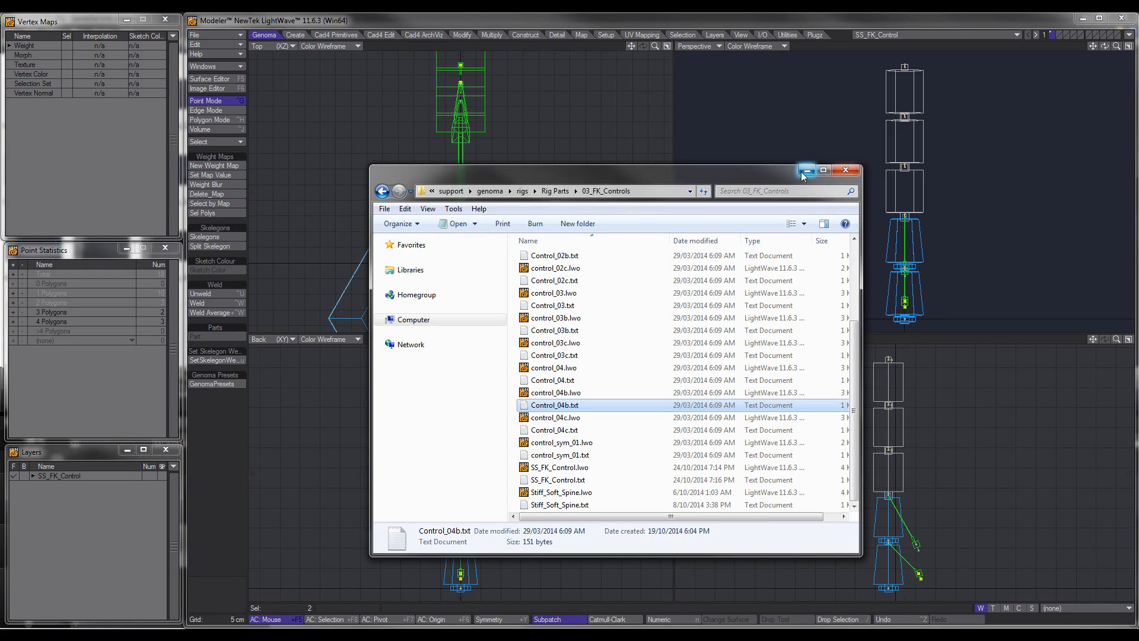
left_click(845, 171)
Look up the SS_FK_Control preset under Rig Parts, 03_FK_Controls in Genoma Presets, examine its description, and cancel.
left_click(222, 383)
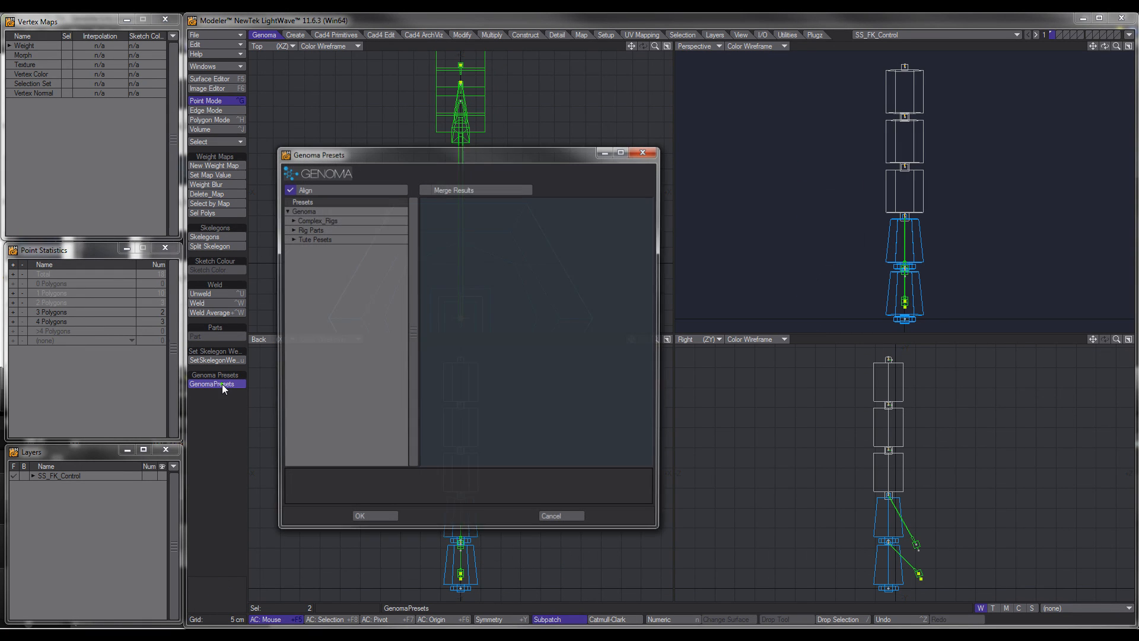
left_click(290, 229)
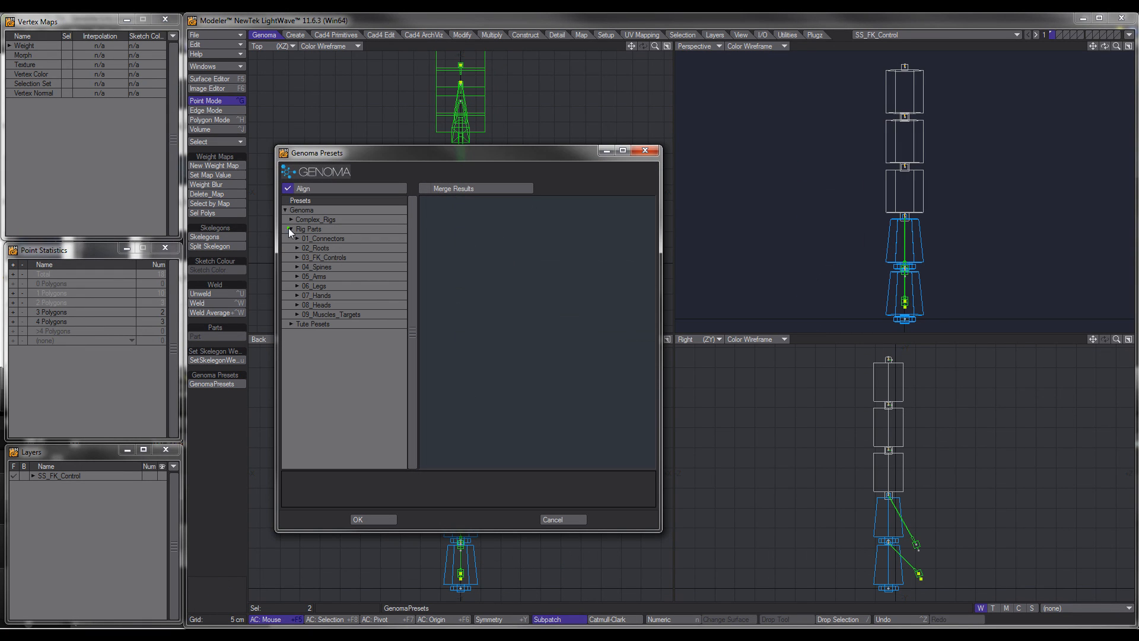
left_click(298, 257)
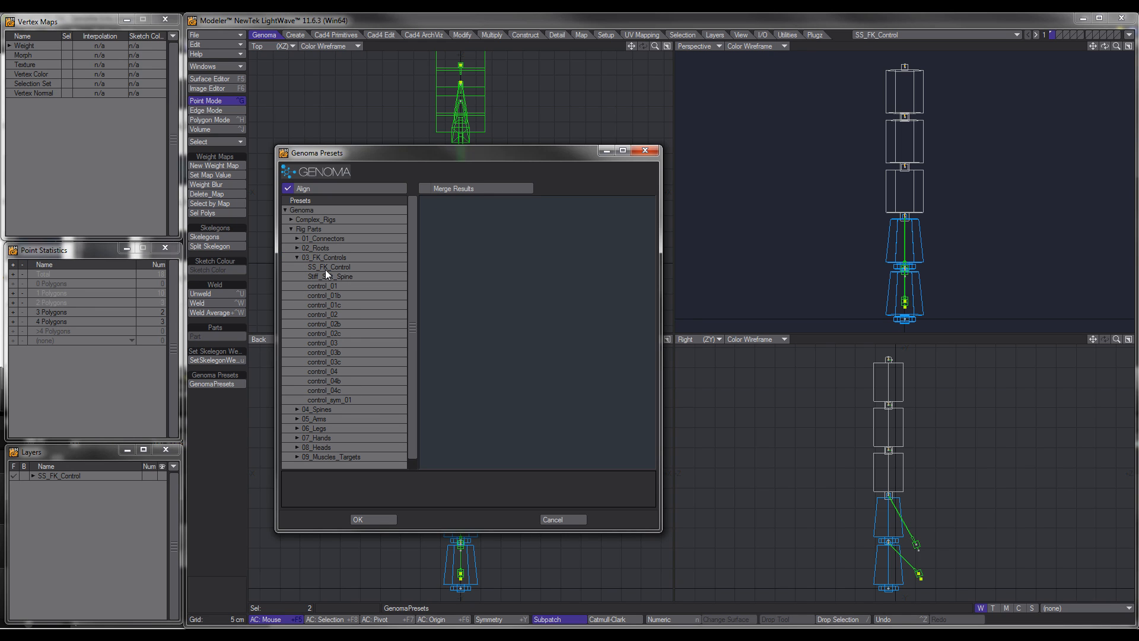
left_click(329, 266)
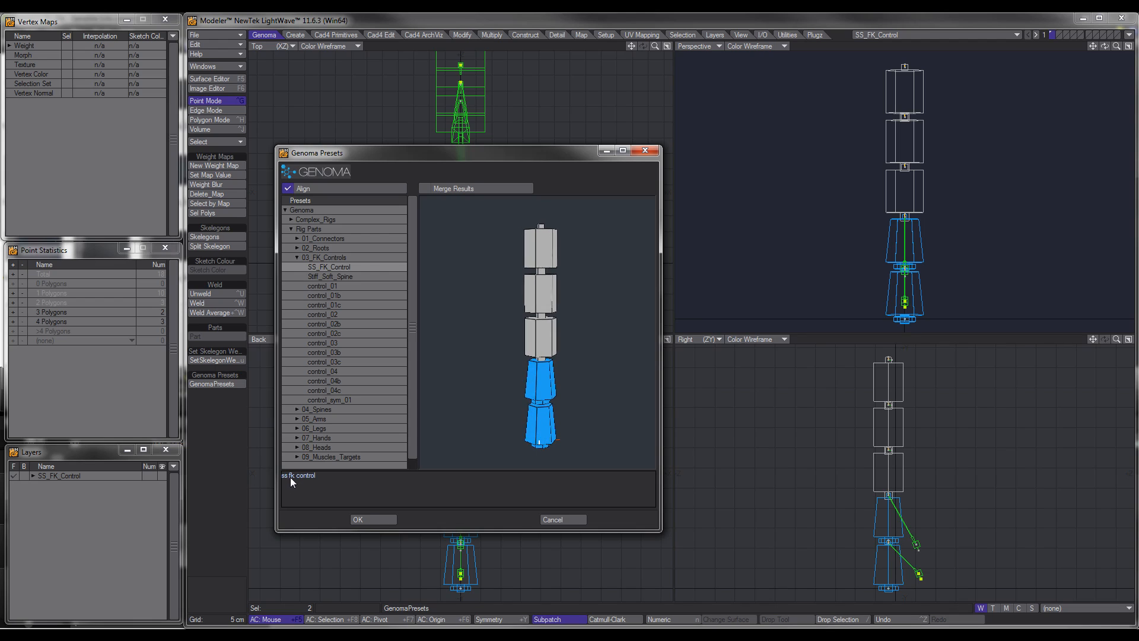
left_click(563, 519)
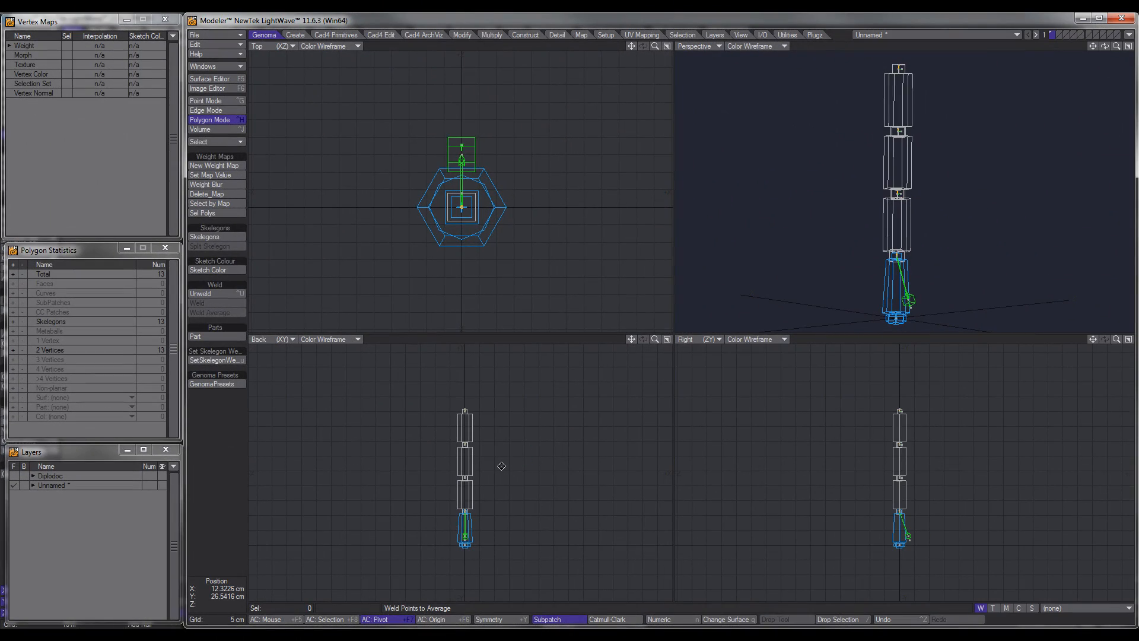
Duplicate the whole skelegon chain and move the copy straight up until its base overlaps the top of the original.
scroll(510, 461, "down", 2)
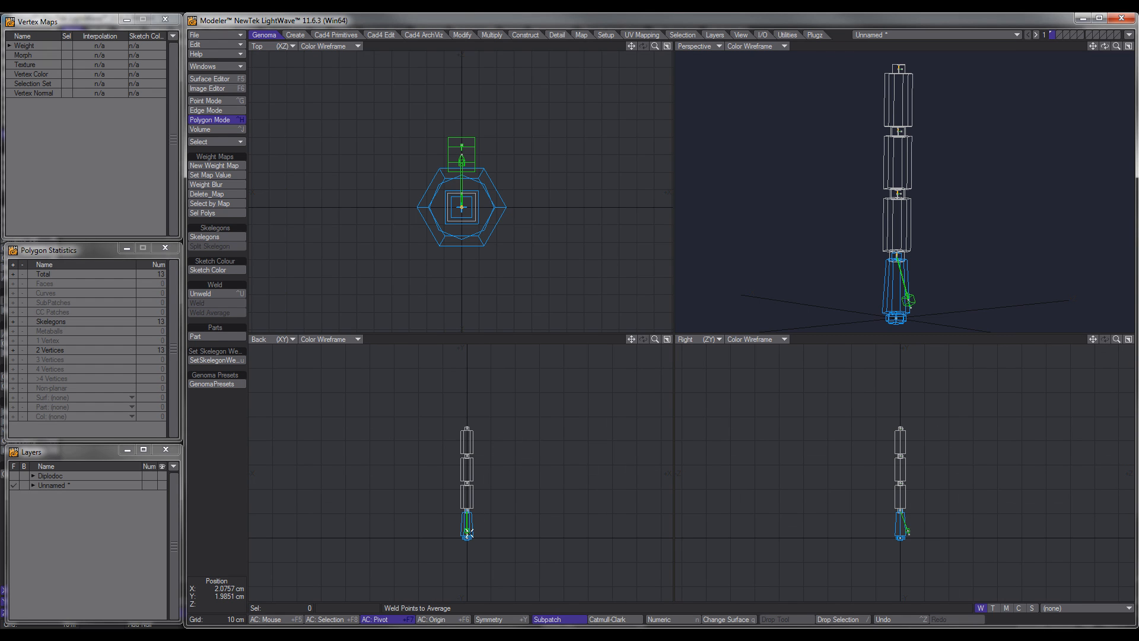
scroll(492, 522, "up", 2)
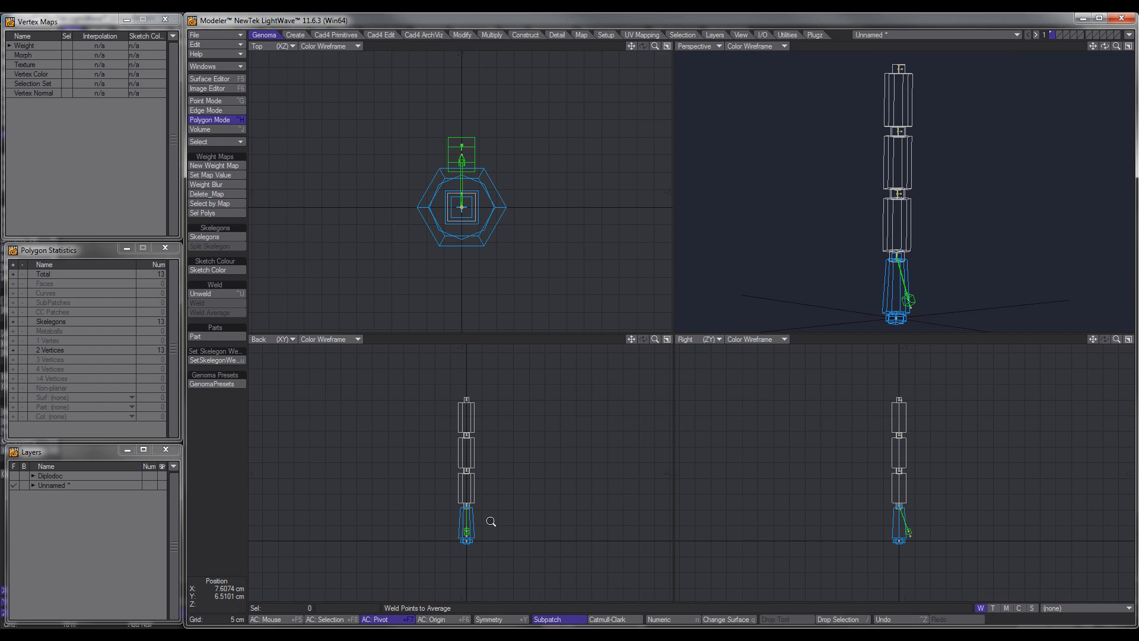
mouse_move(506, 378)
right_mouse_down()
mouse_move(517, 585)
mouse_move(500, 428)
right_mouse_up()
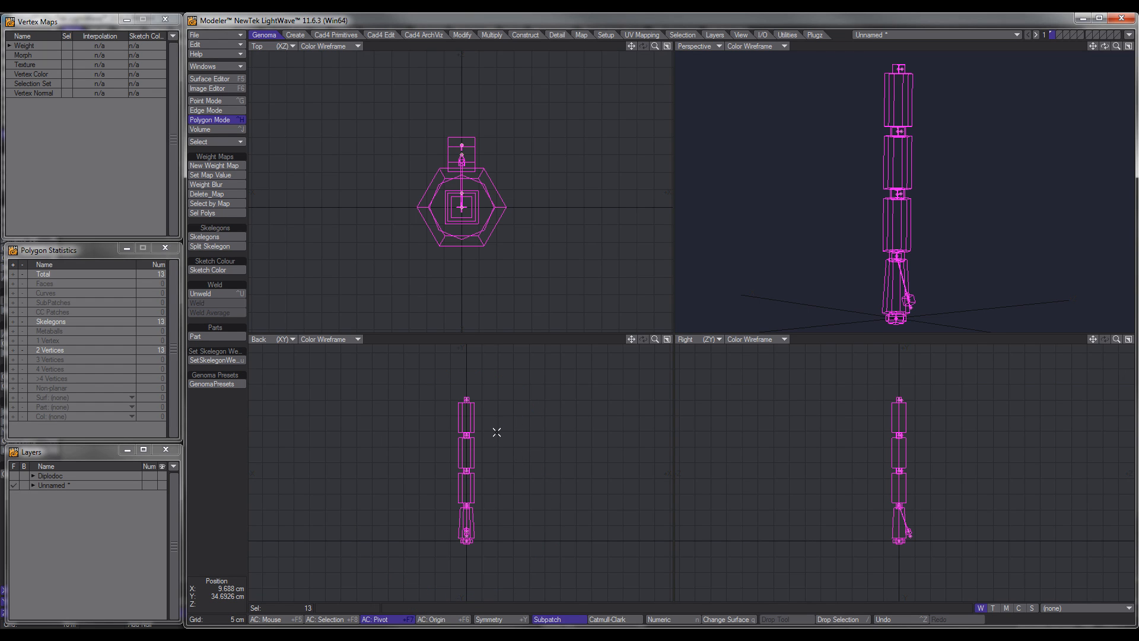
key("v")
key("t")
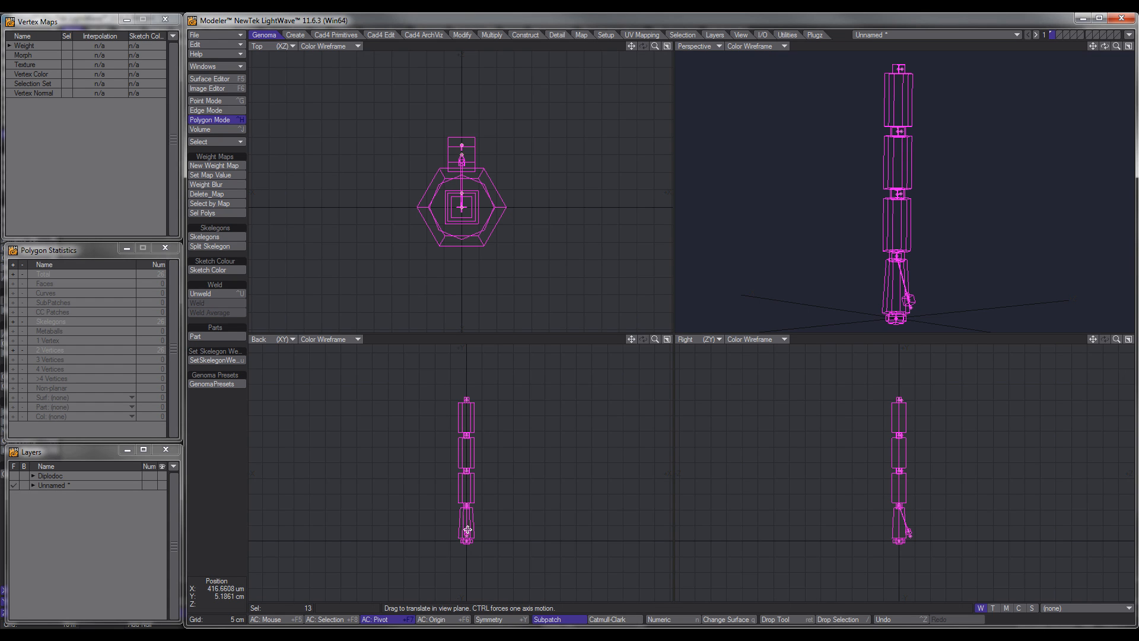
left_click_drag(468, 538, 469, 387, "ctrl")
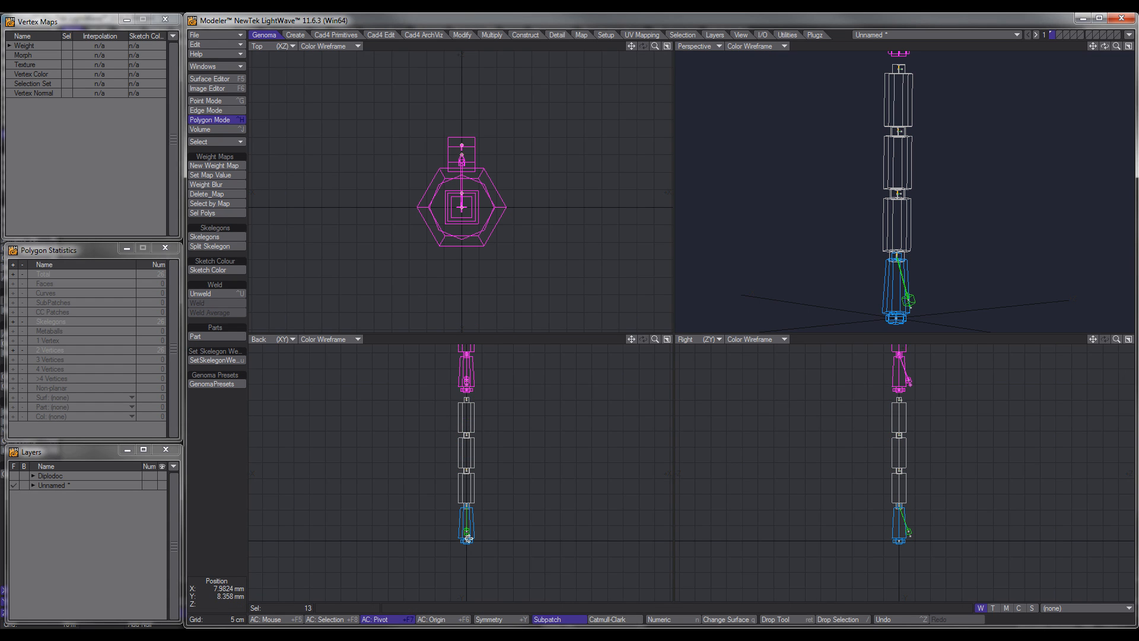
scroll(471, 399, "up", 10)
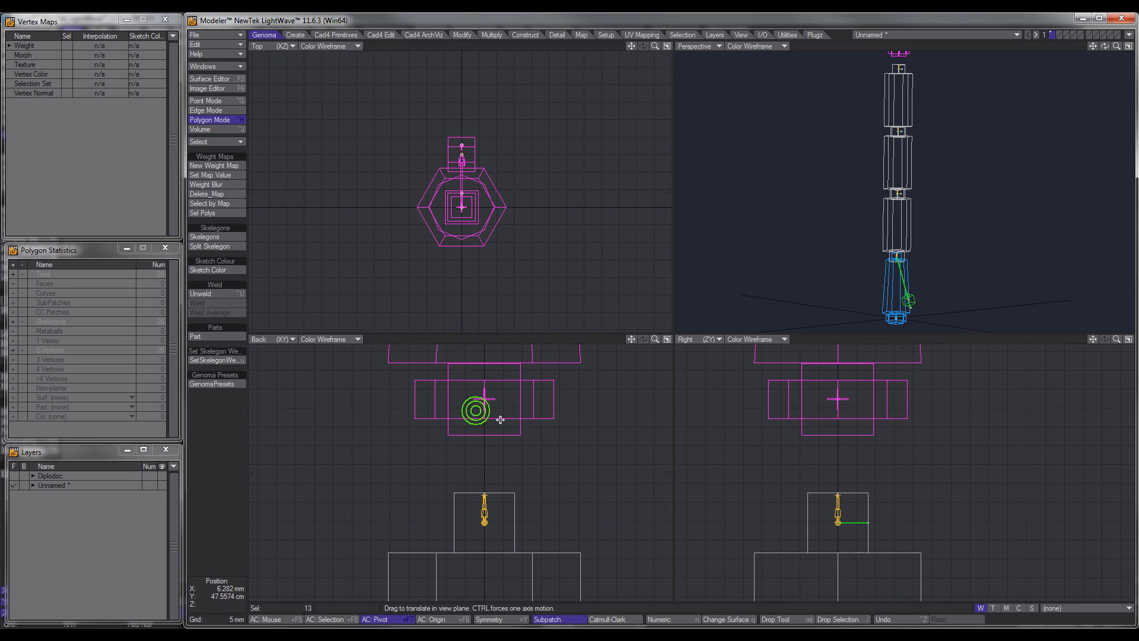
left_click_drag(473, 451, 473, 504, "ctrl")
key("Return")
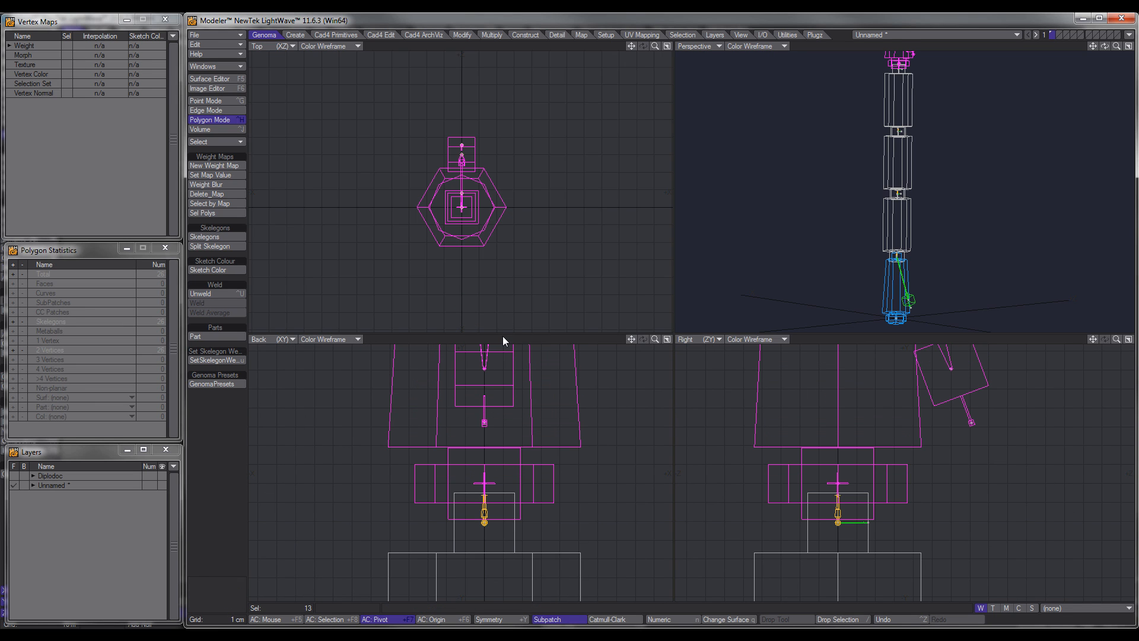
Weld the top end point of the original chain to the base point of the copy above it.
key("slash")
key("ctrl+g")
left_click(484, 482)
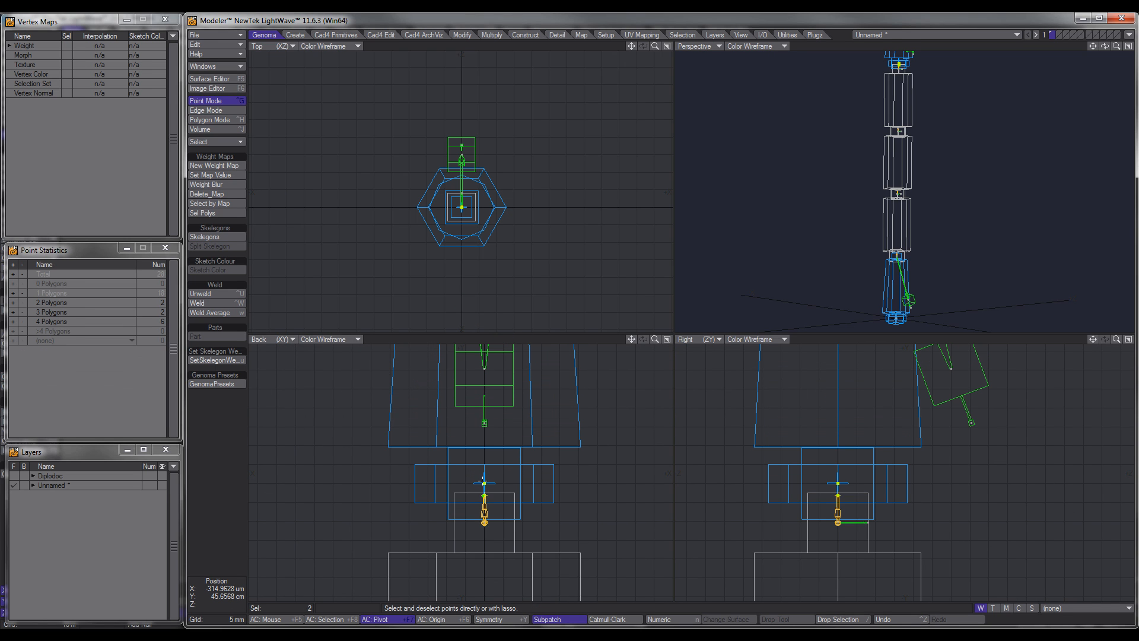
key("ctrl+w")
Duplicate the doubled chain in an enlarged Back view and move the copy straight up until its base overlaps the top end.
scroll(427, 466, "down", 10)
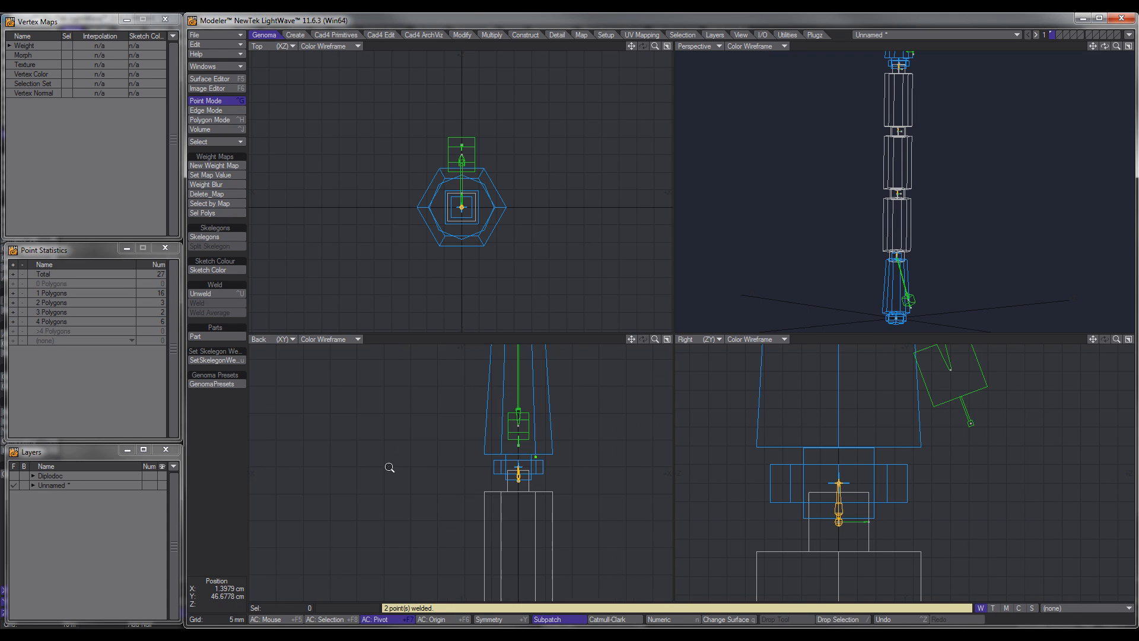
key("KP_0")
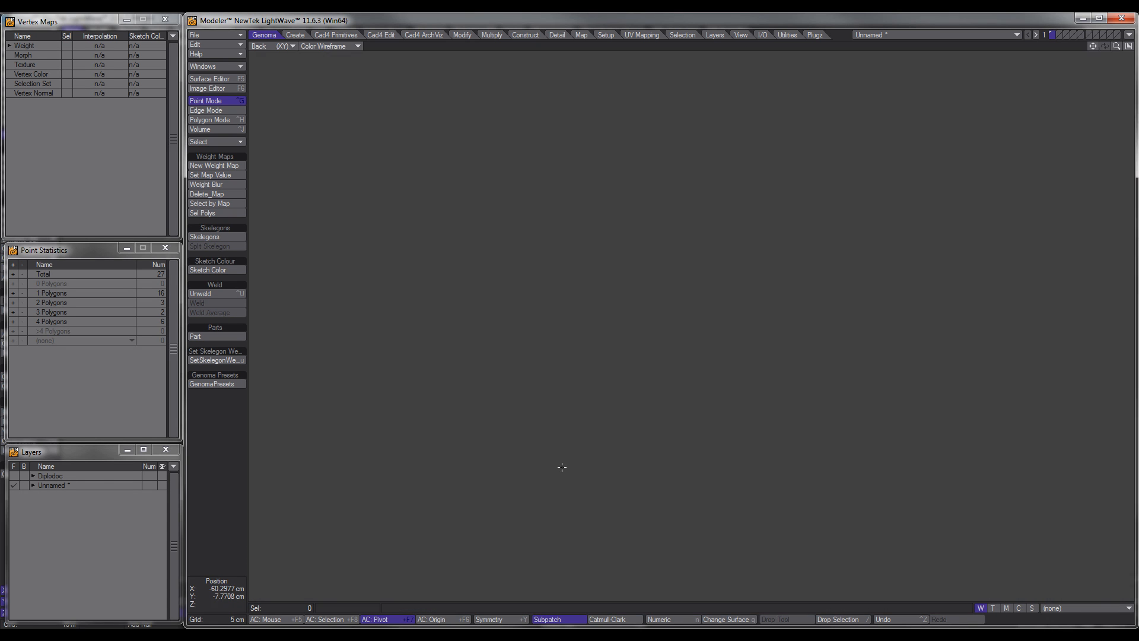
key("ctrl+h")
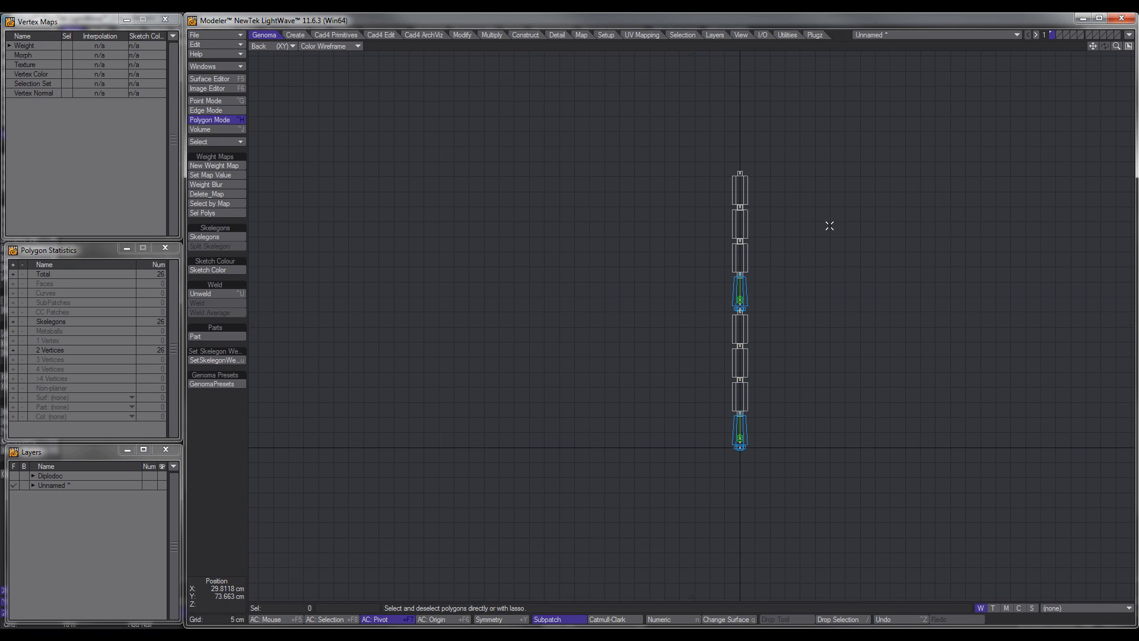
mouse_move(828, 193)
right_mouse_down()
mouse_move(541, 520)
mouse_move(860, 281)
right_mouse_up()
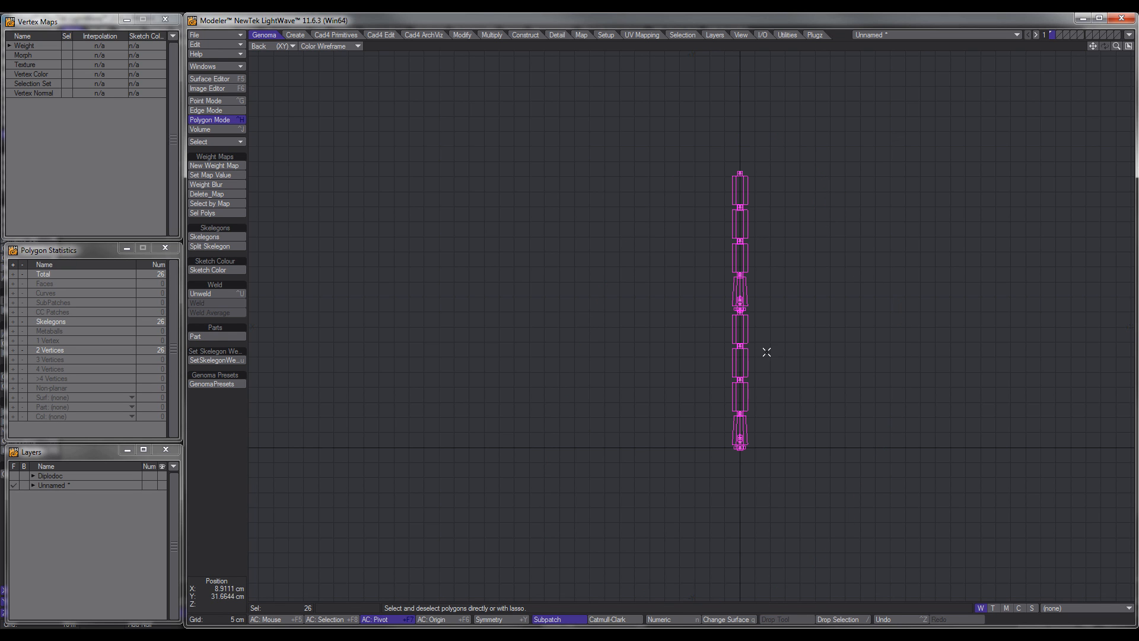
left_click_drag(767, 328, 709, 402, "alt")
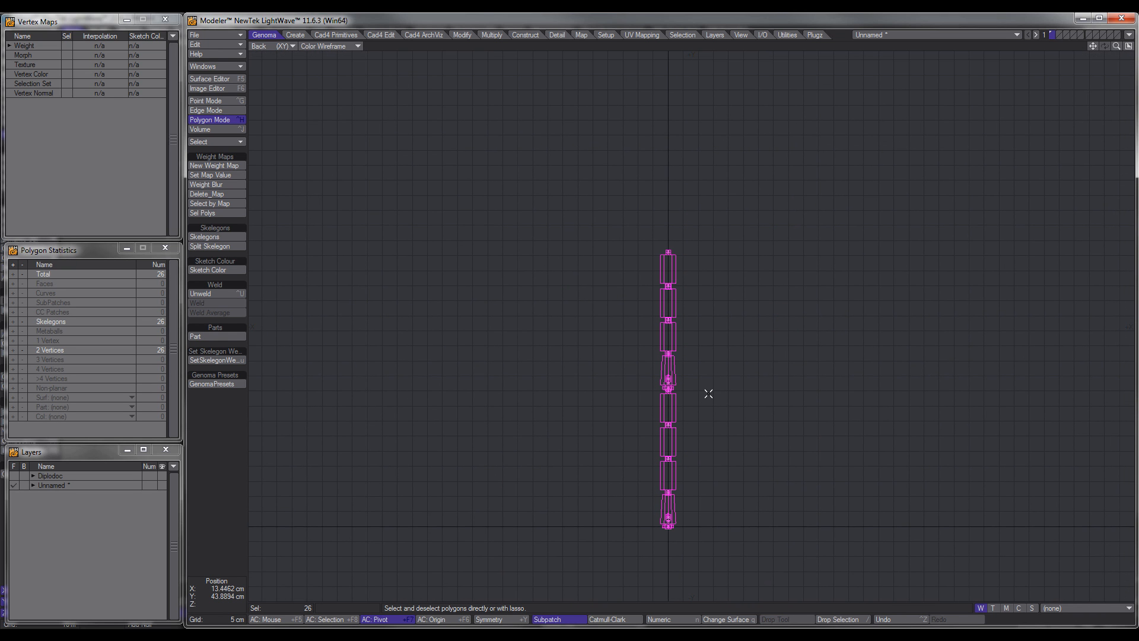
key("ctrl+v")
key("t")
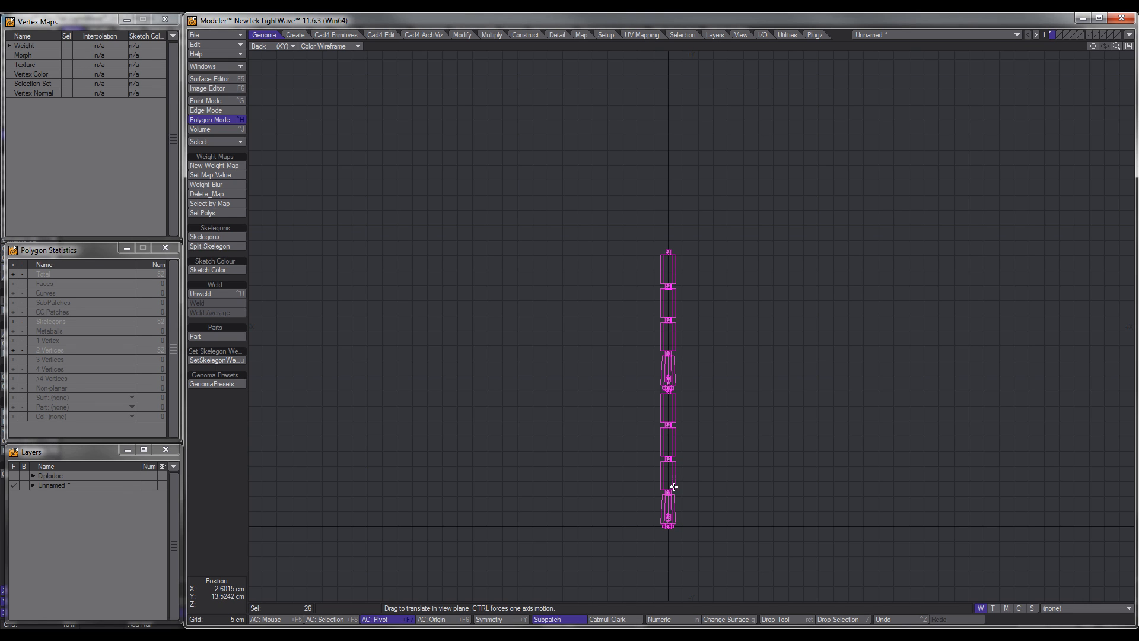
left_click_drag(668, 512, 1003, 261)
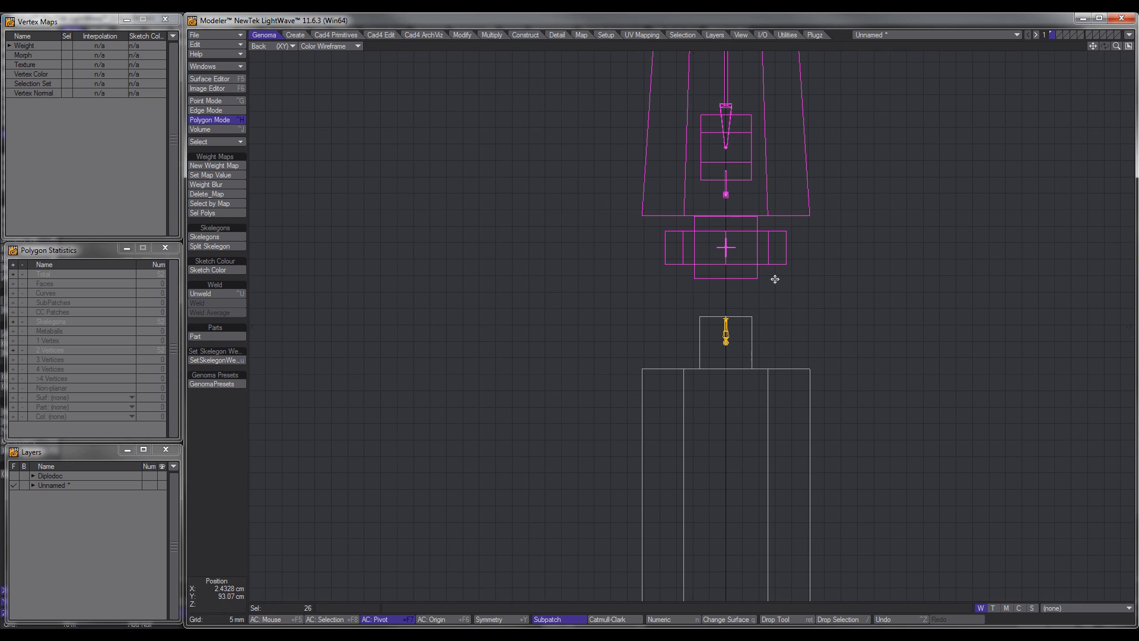
left_click_drag(473, 281, 473, 329, "ctrl")
left_click_drag(691, 286, 691, 292, "ctrl")
key("Return")
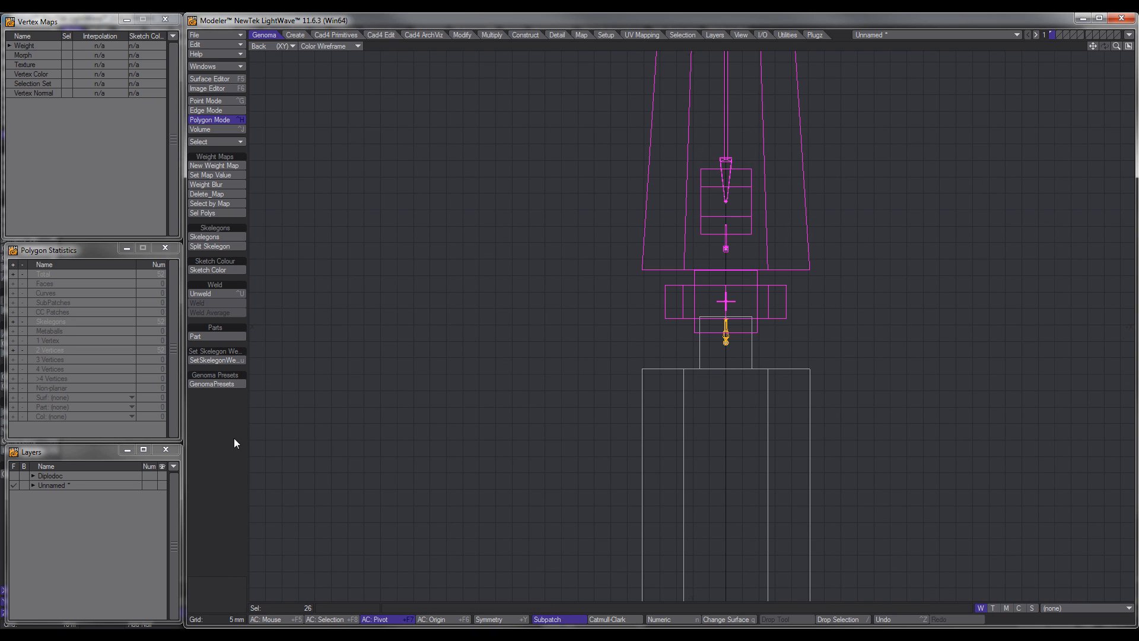
Weld the lower chain's top end point to the base point of the new copy and return to the four-view layout.
left_click(234, 442)
key("ctrl+g")
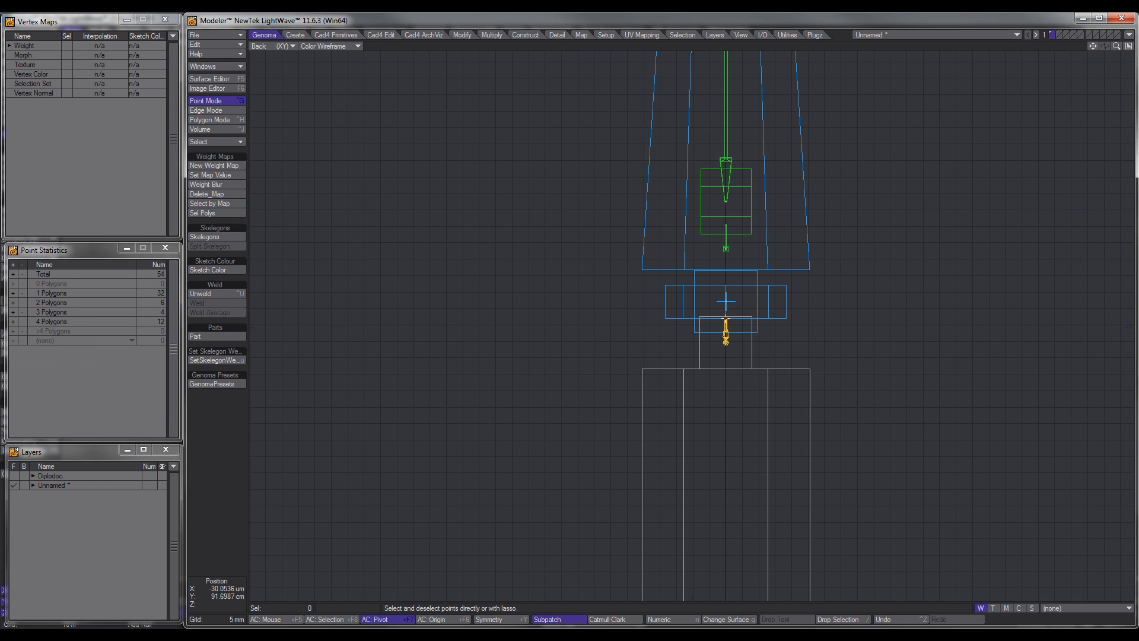
left_click_drag(726, 319, 726, 301)
key("ctrl+w")
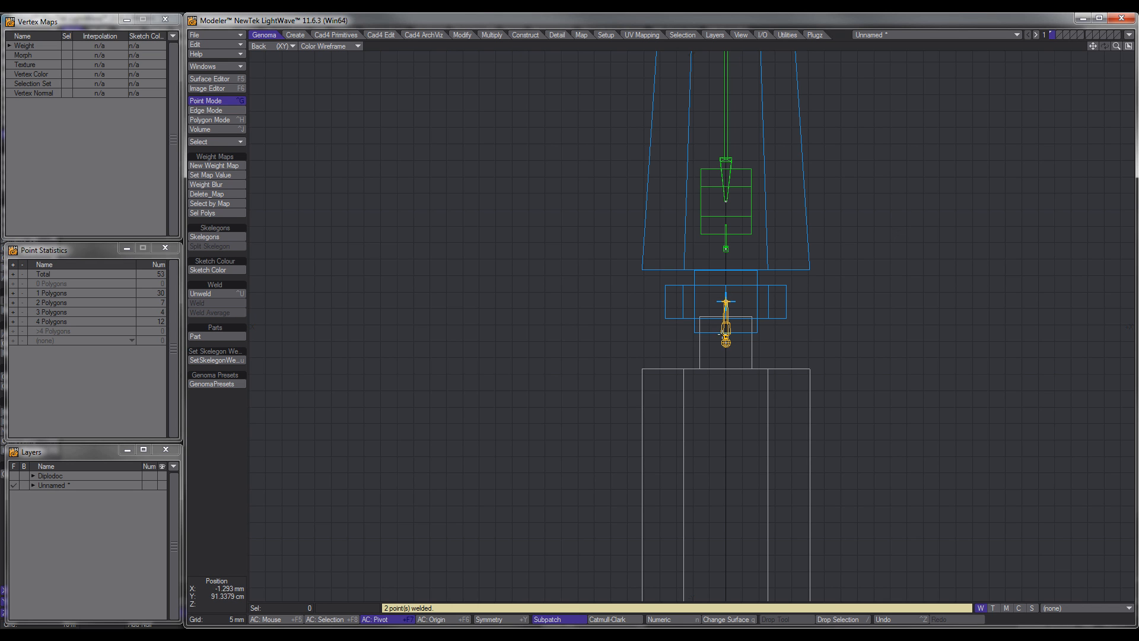
scroll(590, 358, "down", 6)
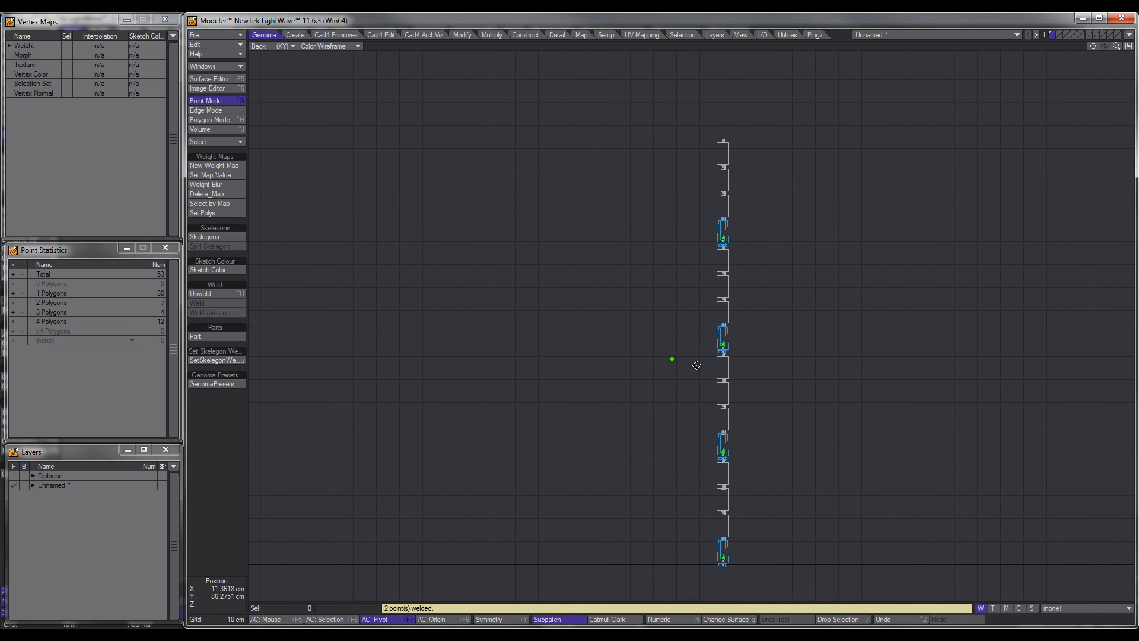
left_click_drag(697, 365, 658, 352, "alt")
key("KP_0")
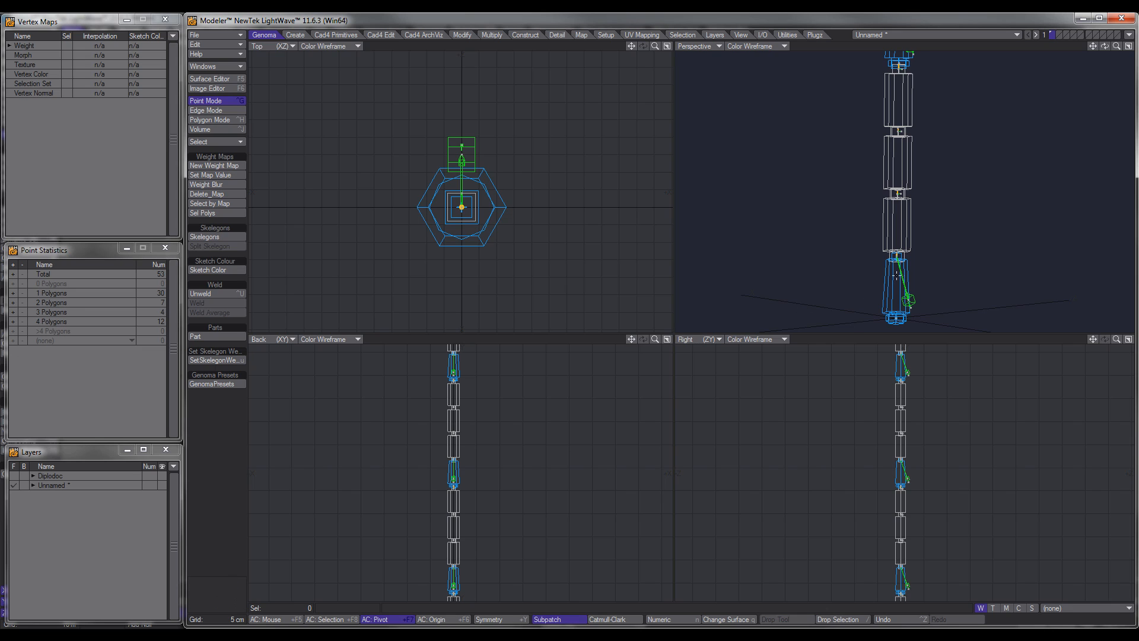
Examine the extended skelegon chain in perspective and compare it with the neck controls of the Diplodoc rig.
left_click_drag(933, 253, 832, 260, "ctrl+alt")
left_click_drag(880, 219, 911, 245, "alt")
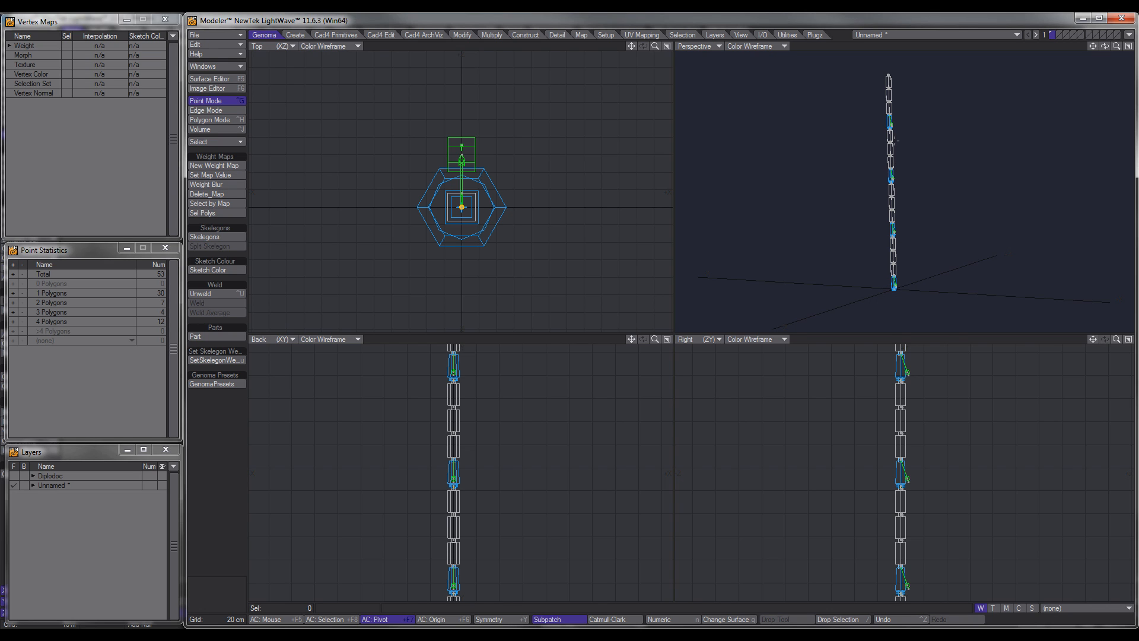
left_click_drag(883, 167, 905, 214, "alt")
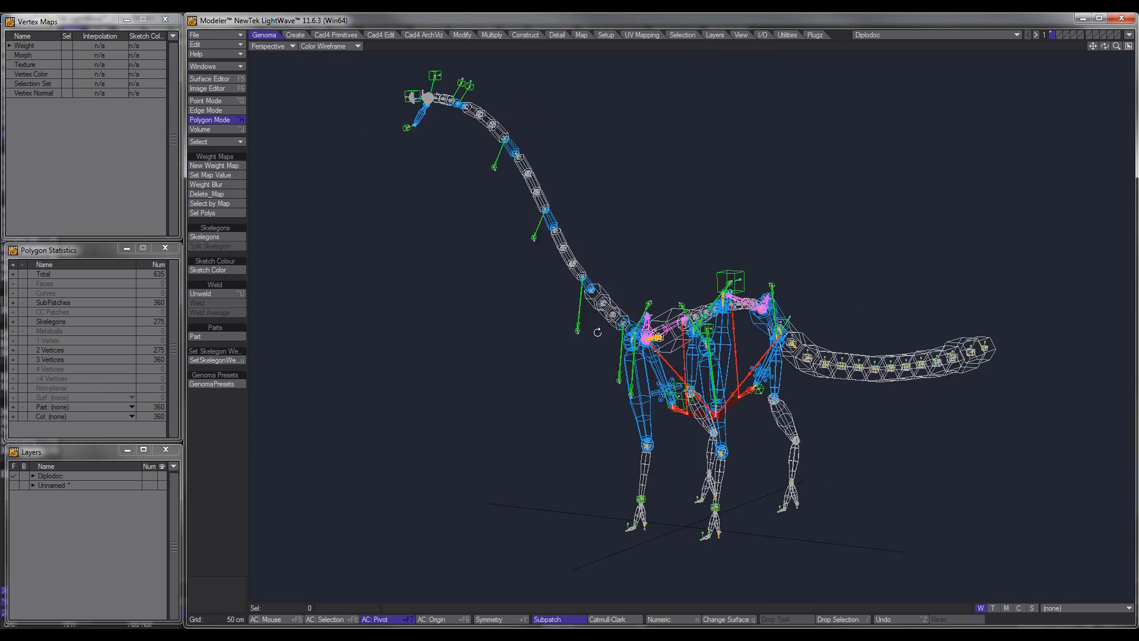
left_click_drag(647, 338, 622, 336, "alt")
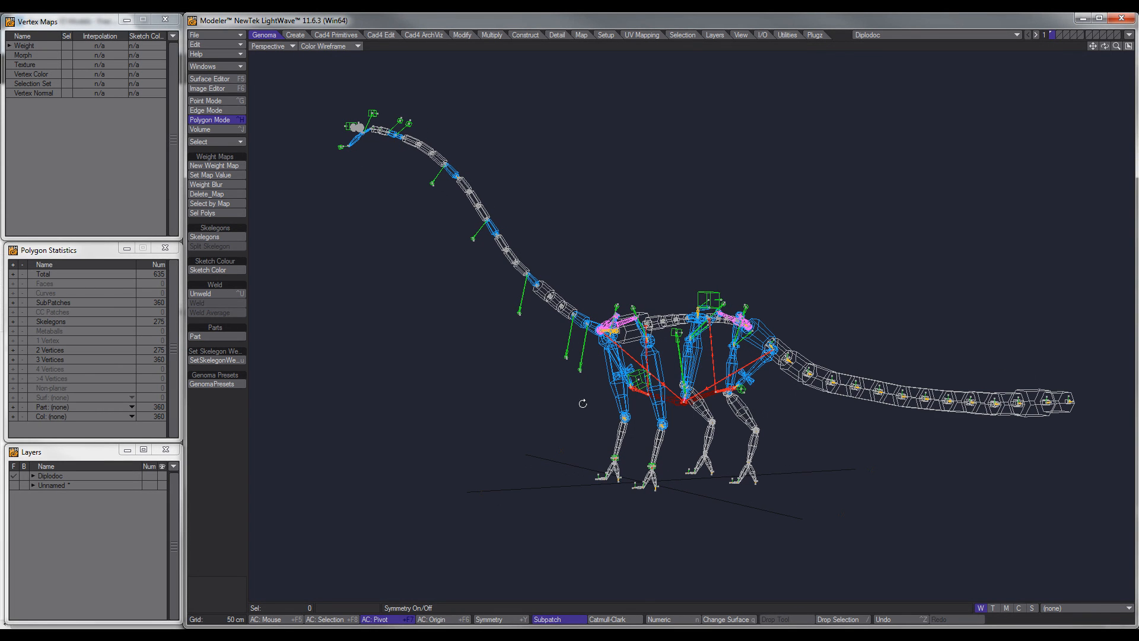
left_click_drag(583, 404, 586, 418, "alt")
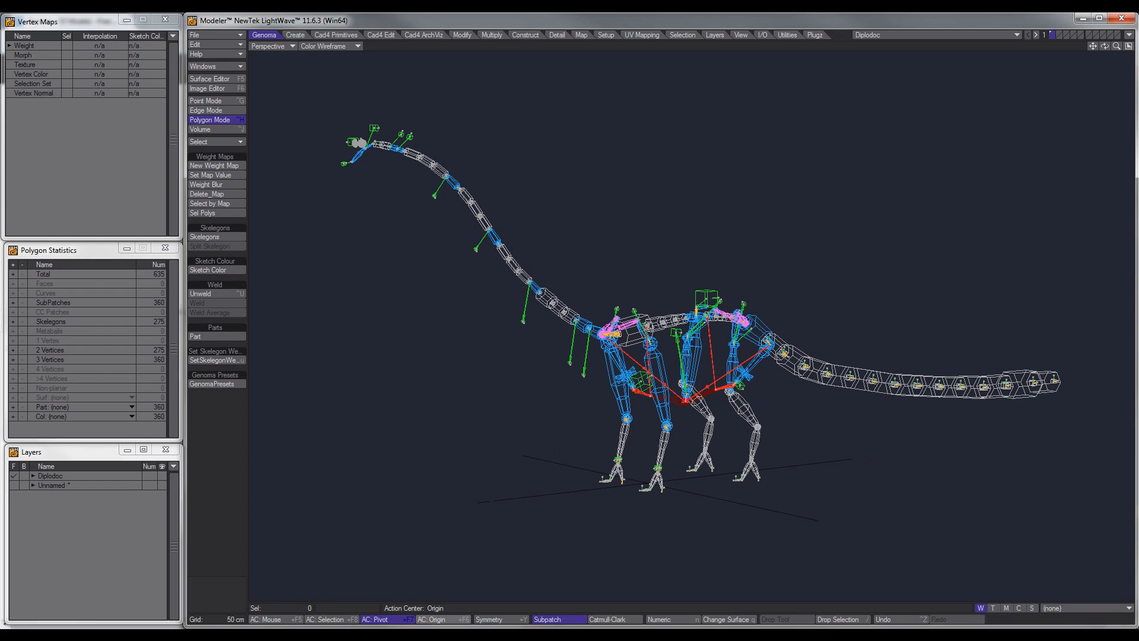
Switch to Layout, display the scene as Bounding Box and create the Genoma rig for the Diplodoc object.
left_click(448, 635)
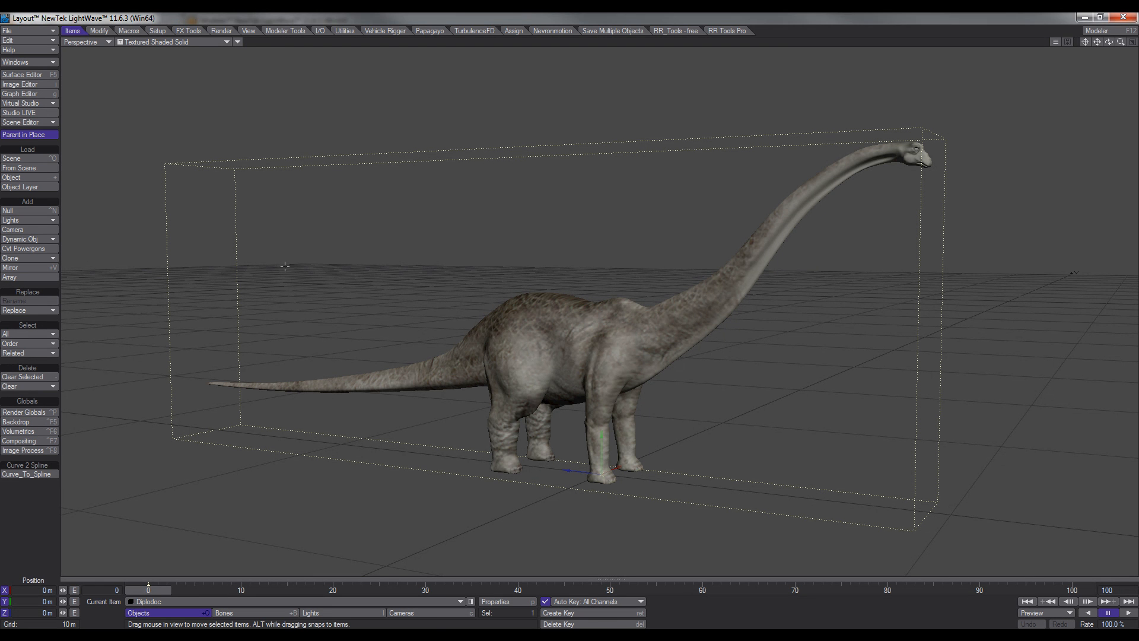
left_click(204, 43)
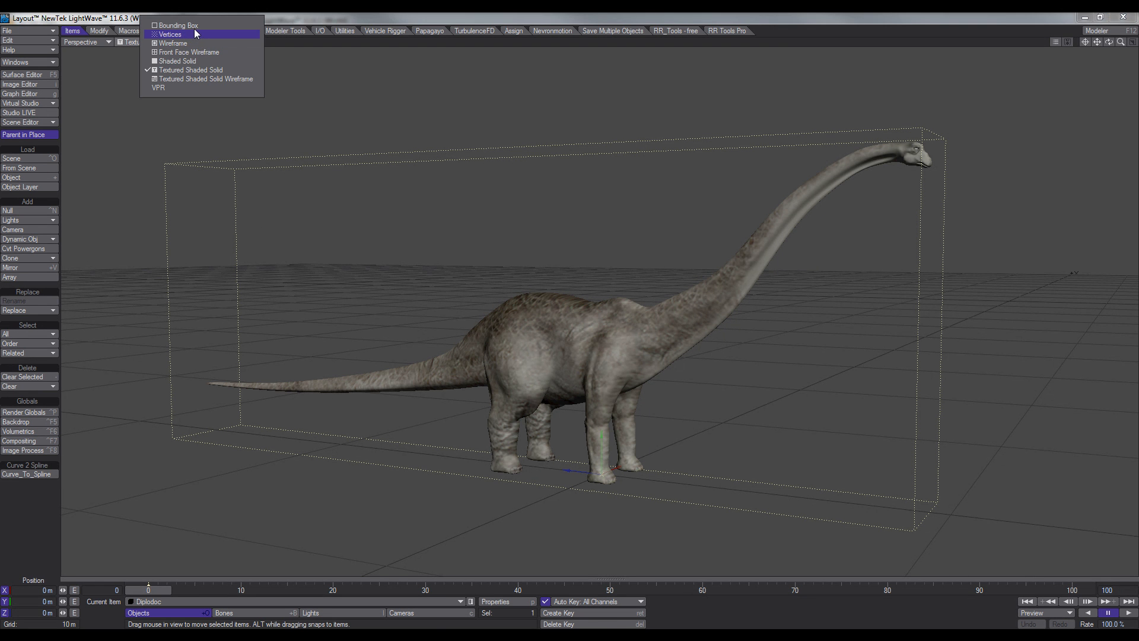
left_click(202, 25)
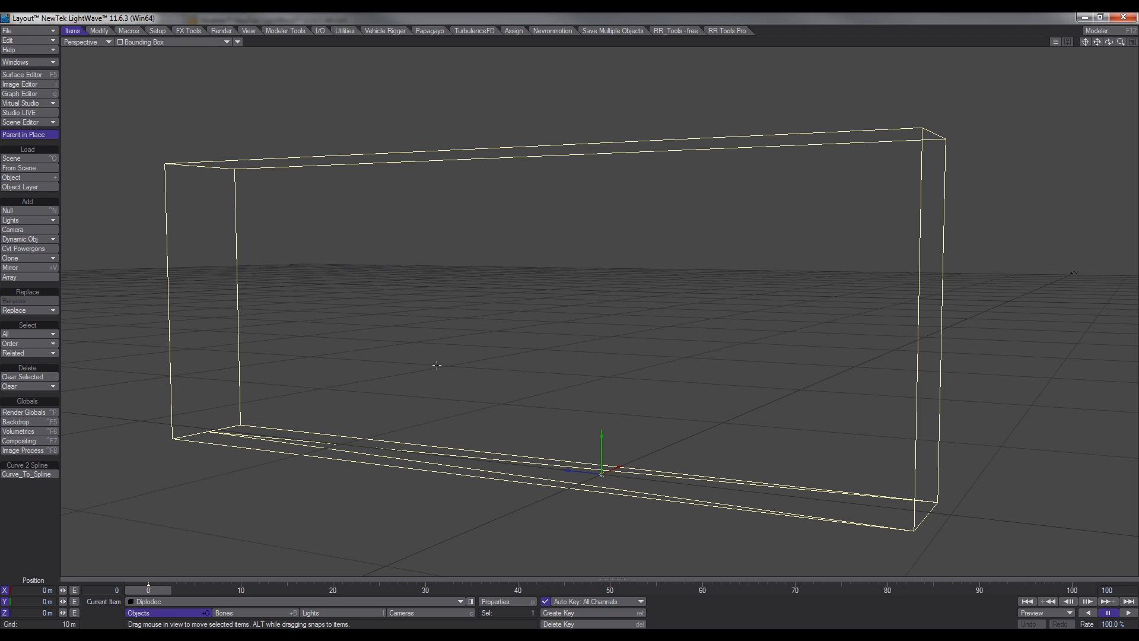
left_click(158, 30)
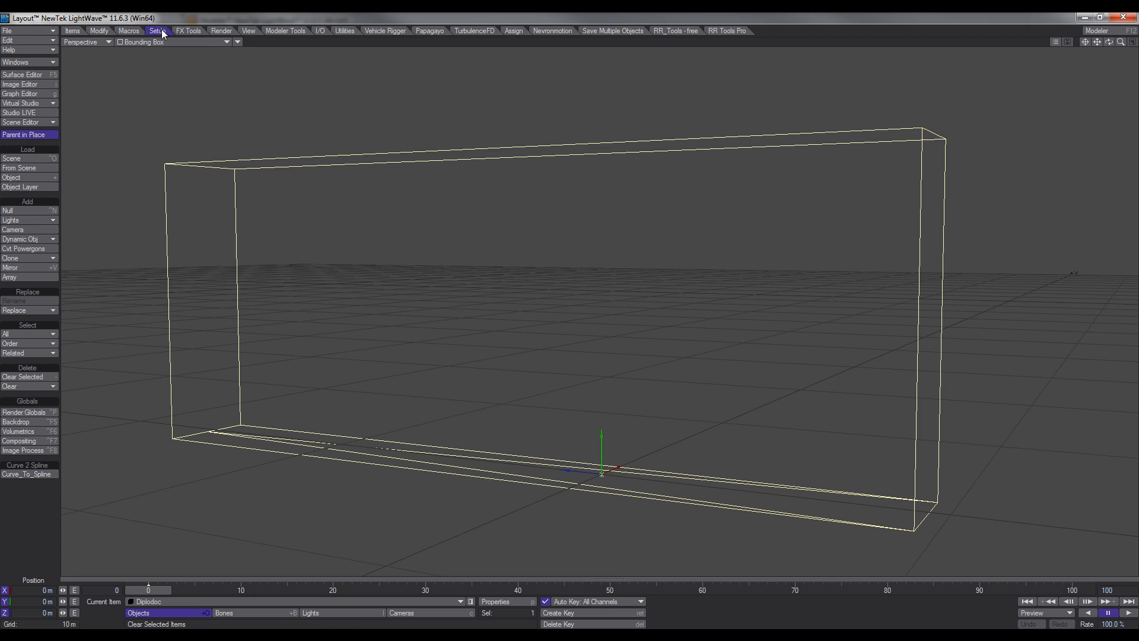
left_click(42, 538)
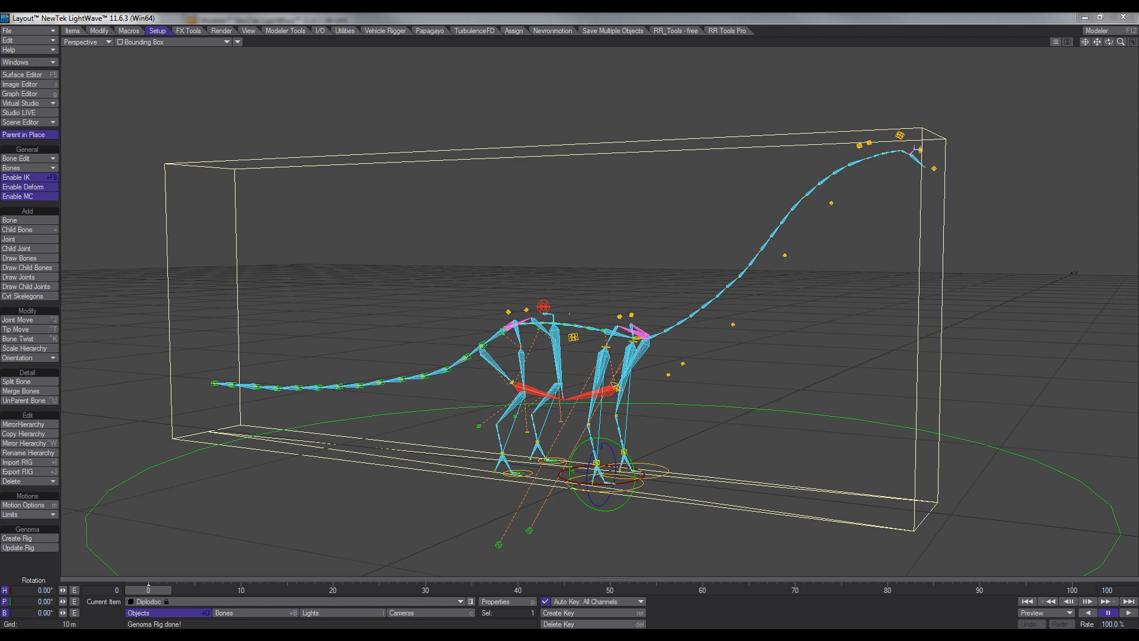
Select the four controls beneath the dinosaur's neck and pitch them together by about -1.6° to lower the neck.
scroll(599, 312, "up", 1)
left_click_drag(600, 312, 617, 319, "alt")
left_click_drag(659, 393, 672, 399, "alt")
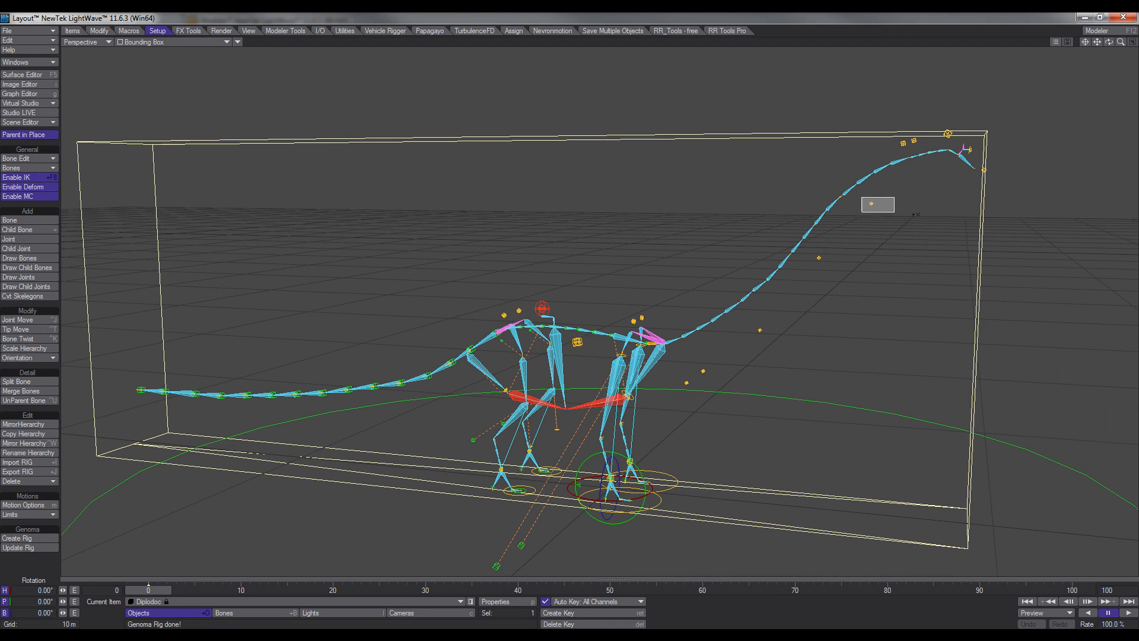
left_click(871, 204)
left_click(819, 258, "shift")
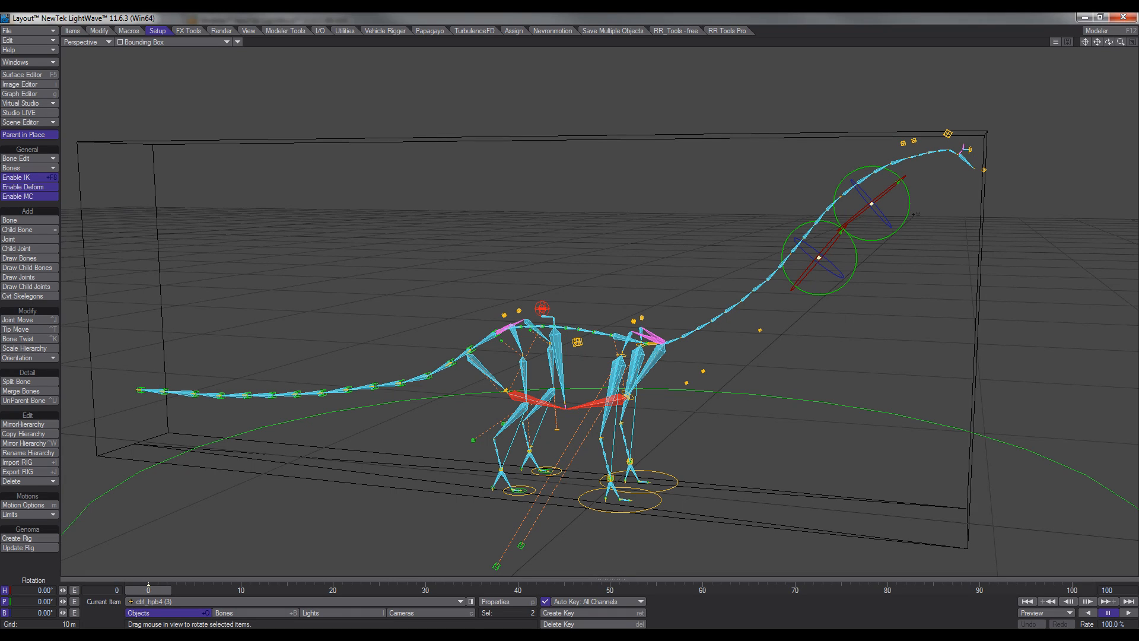
left_click(761, 331, "shift")
left_click(705, 370, "shift")
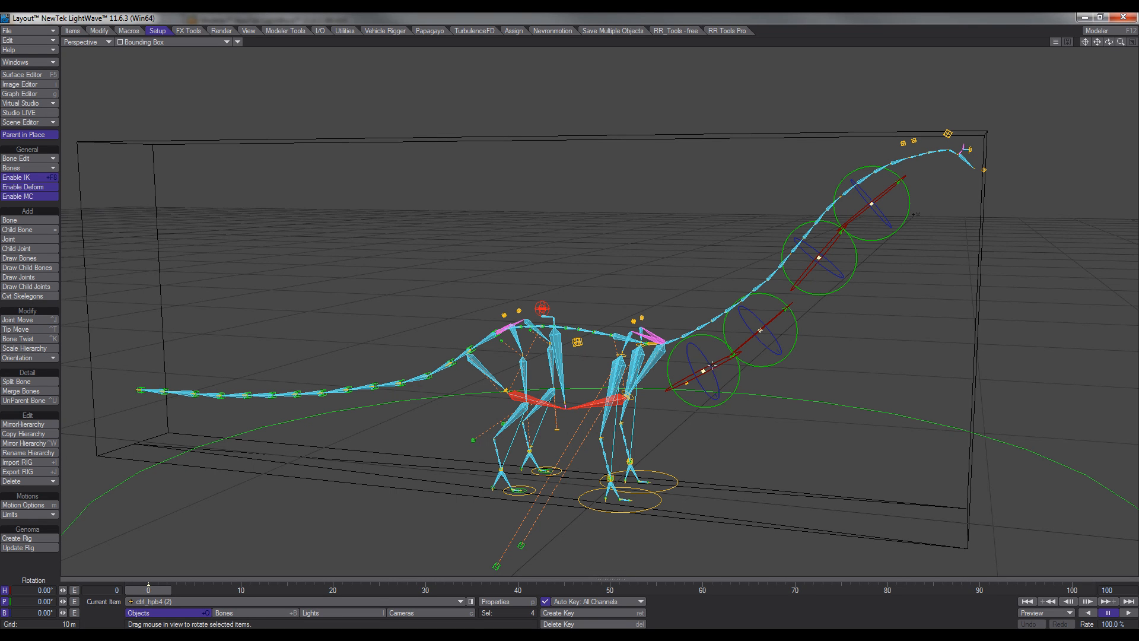
mouse_move(796, 357)
left_mouse_down()
mouse_move(797, 334)
mouse_move(797, 365)
mouse_move(797, 336)
mouse_move(797, 350)
left_mouse_up()
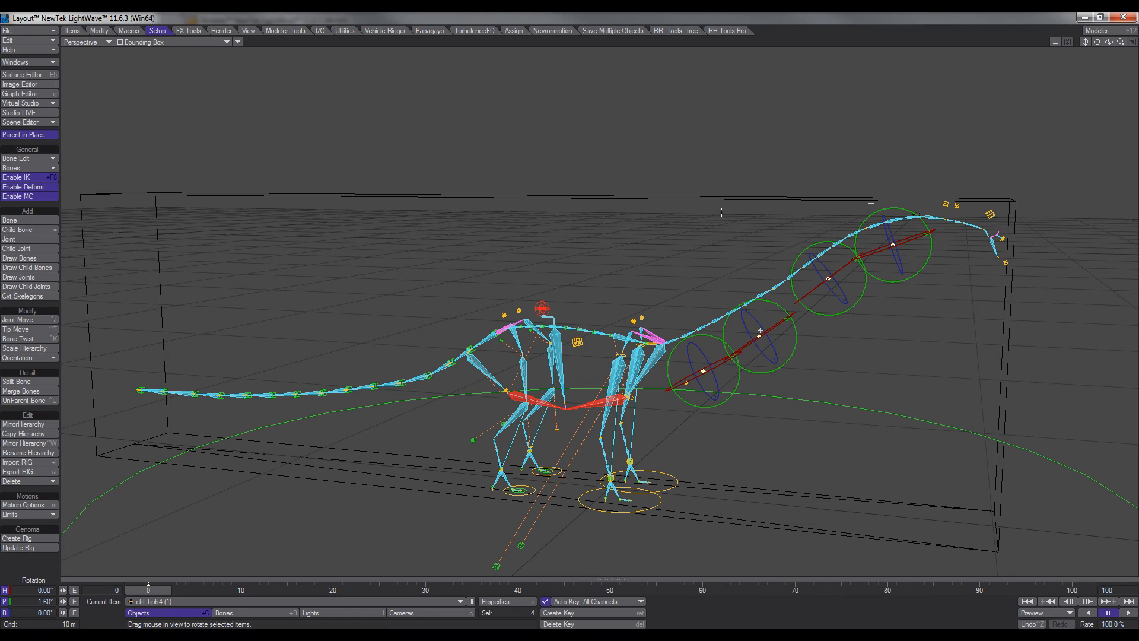
Set the viewport to Textured Shaded Solid and bend the neck with all four controls together and with the second-highest control alone.
left_click(206, 42)
left_click(191, 85)
left_click_drag(819, 257, 829, 341)
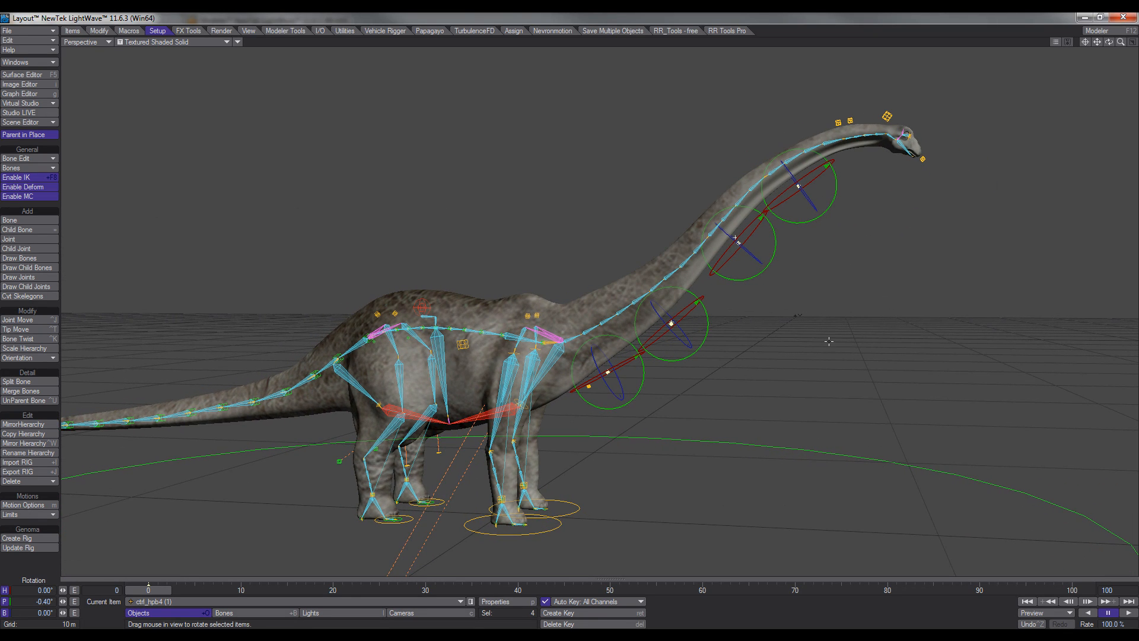
left_click_drag(791, 175, 792, 175)
left_click_drag(736, 354, 736, 354)
left_click(736, 243)
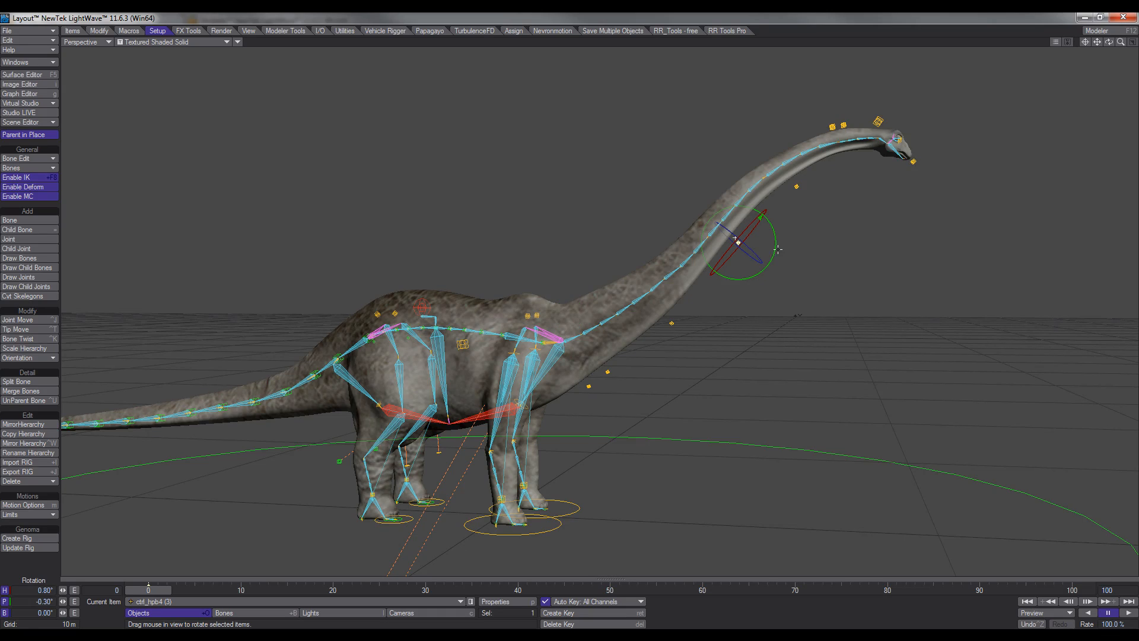
left_click_drag(778, 250, 772, 247)
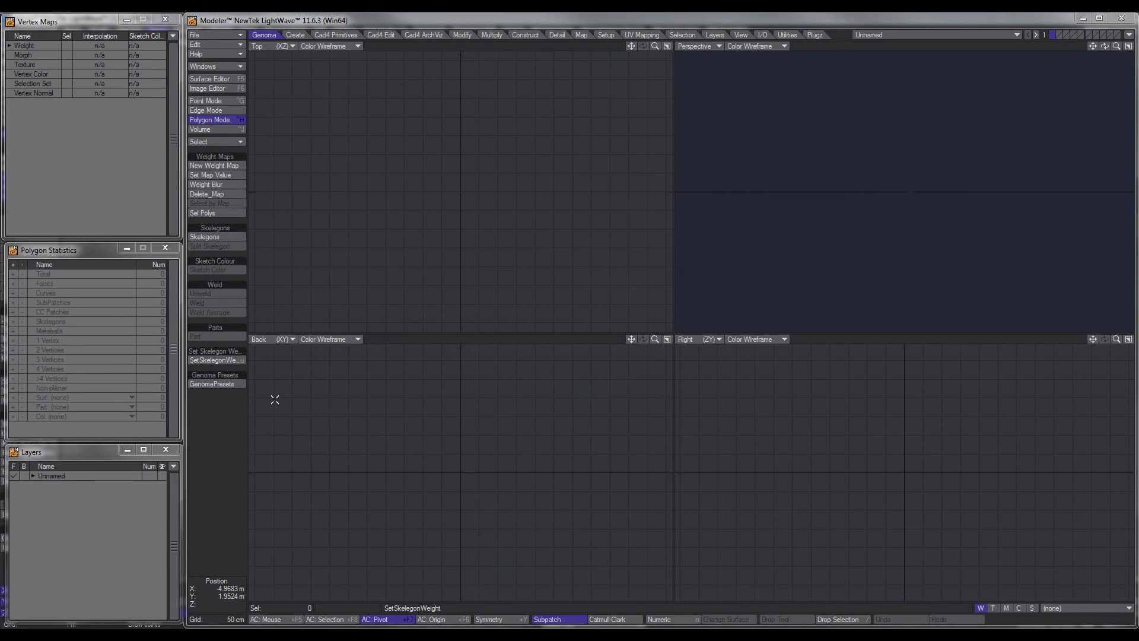
Load the 4_Spines - IKB Chains preset from the Genoma Subrigs group of Tute Pesets into the empty Modeler object.
left_click(229, 384)
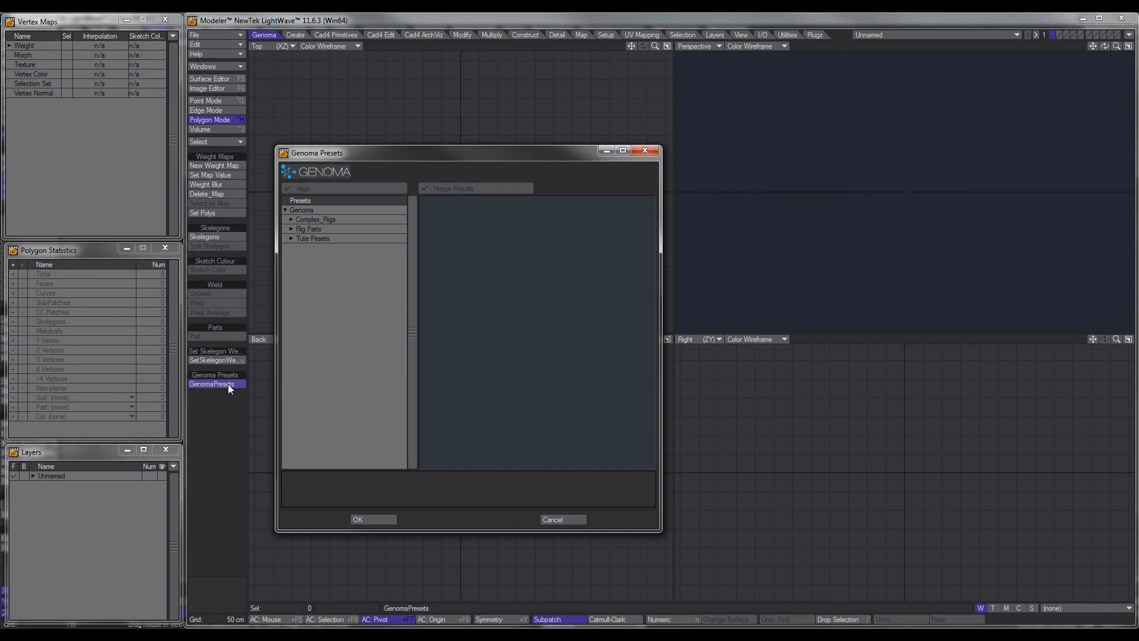
left_click(291, 238)
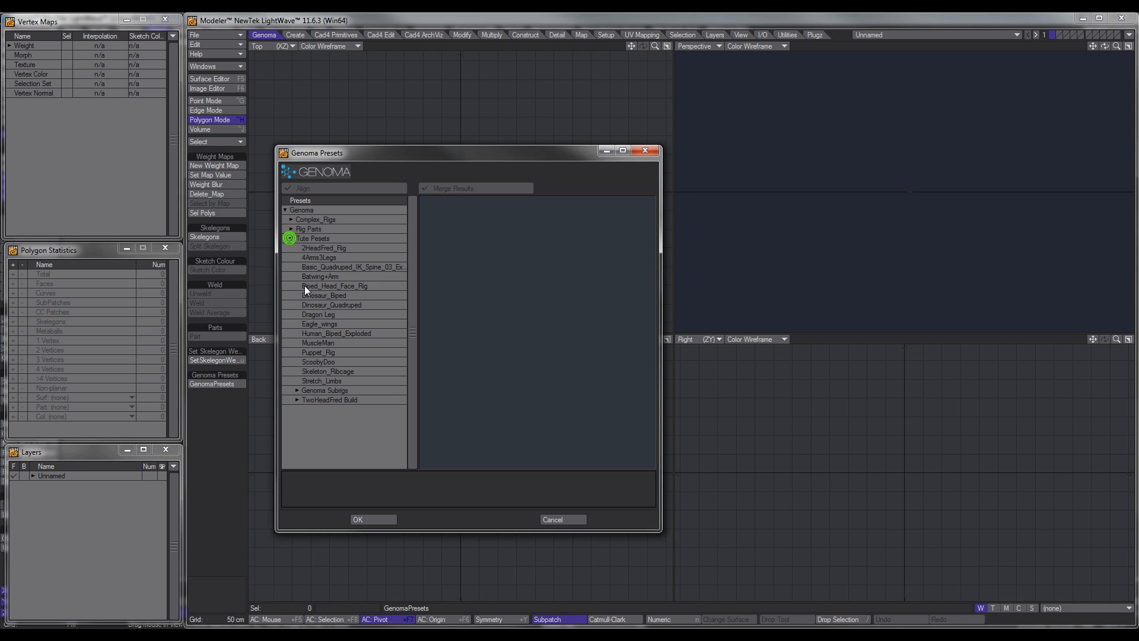
left_click(296, 390)
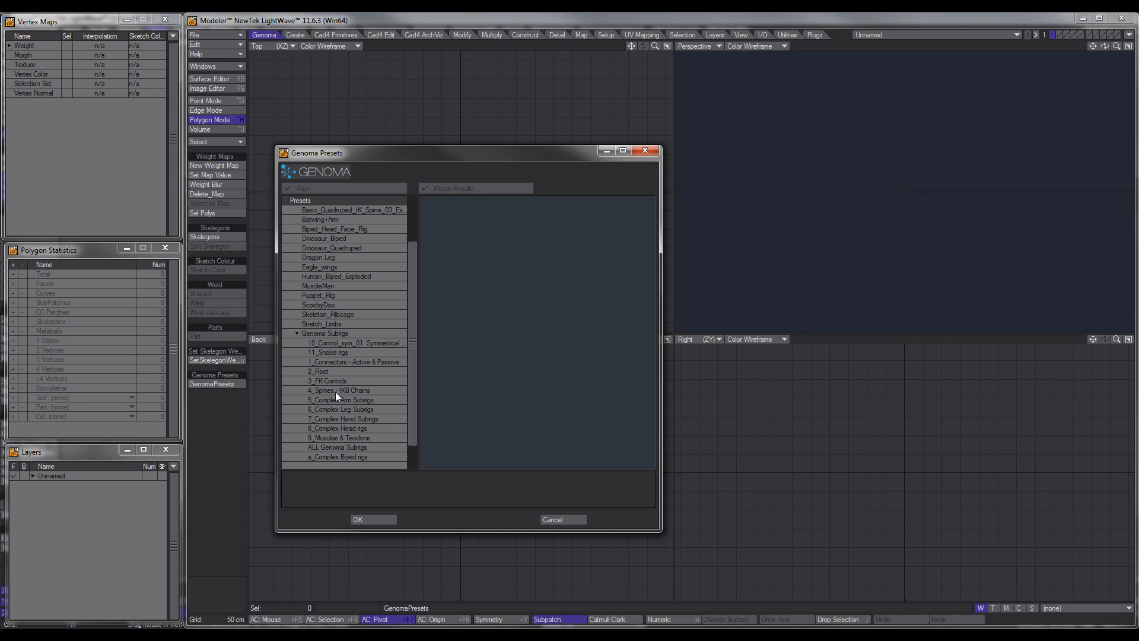
left_click(333, 390)
left_click(368, 518)
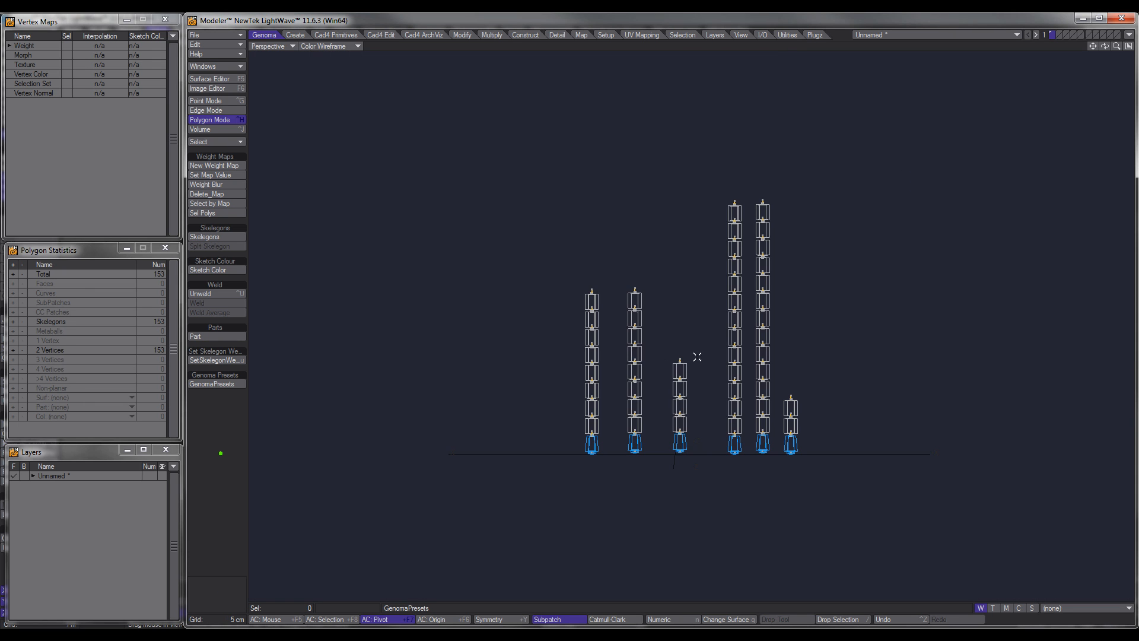
Examine the loaded spine chains and check the 04_Spines entries of the Rig Parts presets without loading one.
left_click_drag(723, 357, 672, 382, "ctrl+alt")
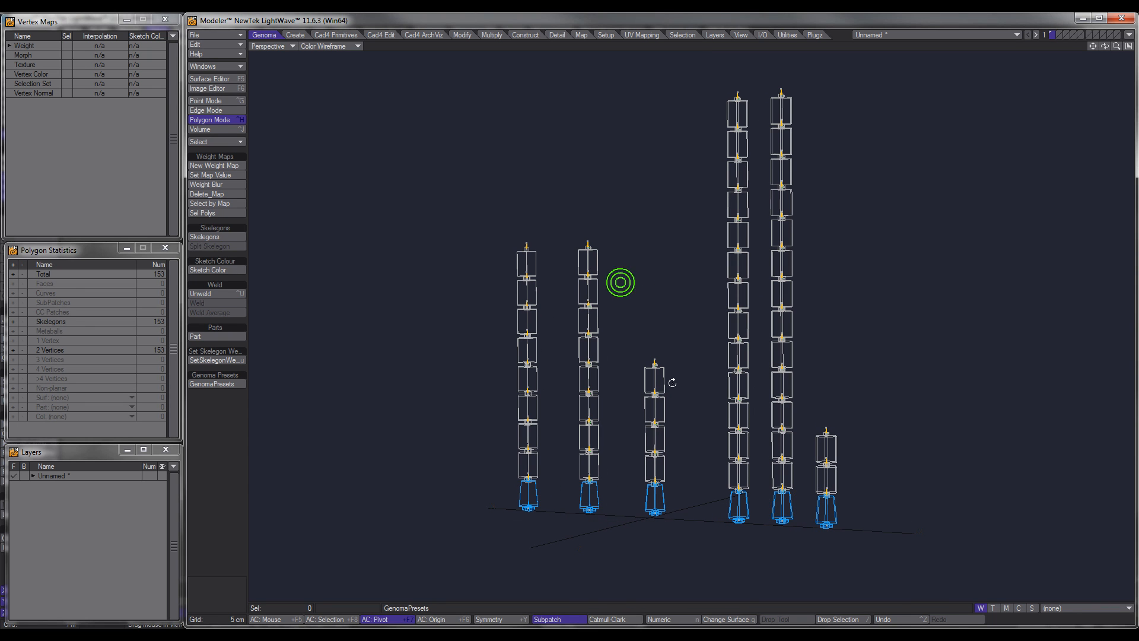
mouse_move(660, 457)
left_mouse_down("ctrl+alt")
mouse_move(681, 466)
mouse_move(658, 466)
left_mouse_up("ctrl+alt")
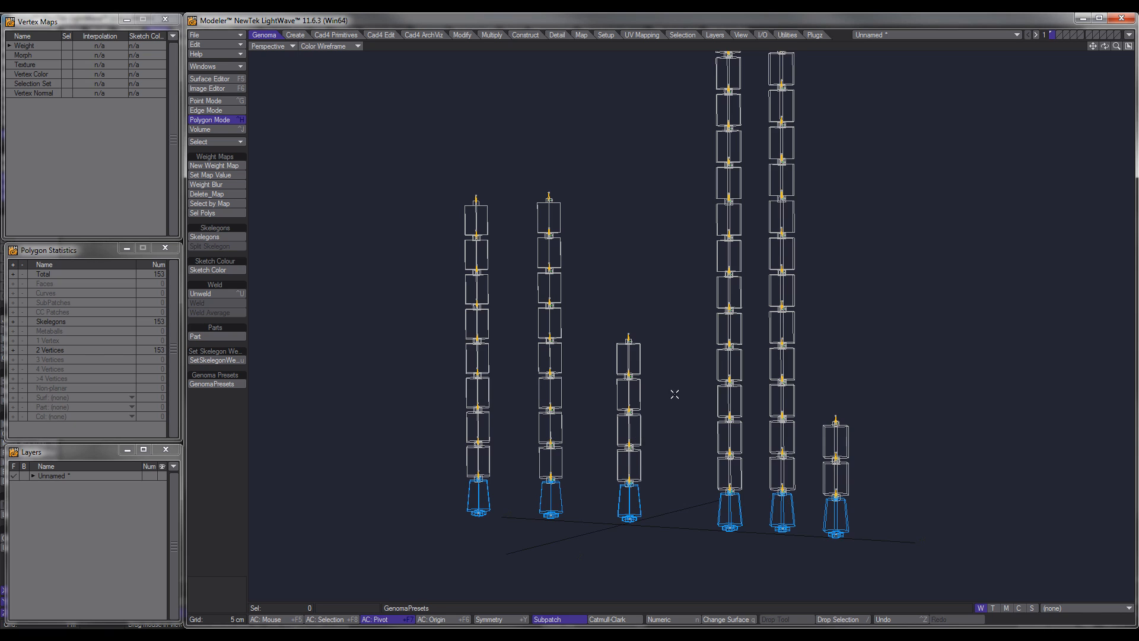
left_click_drag(675, 394, 667, 363, "alt")
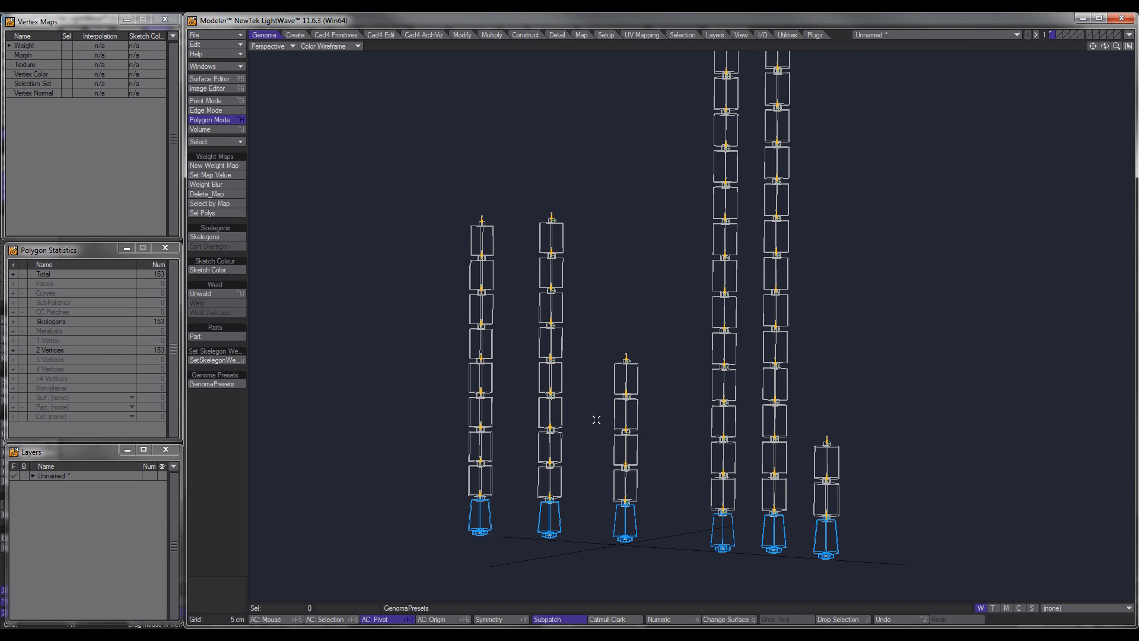
left_click(212, 384)
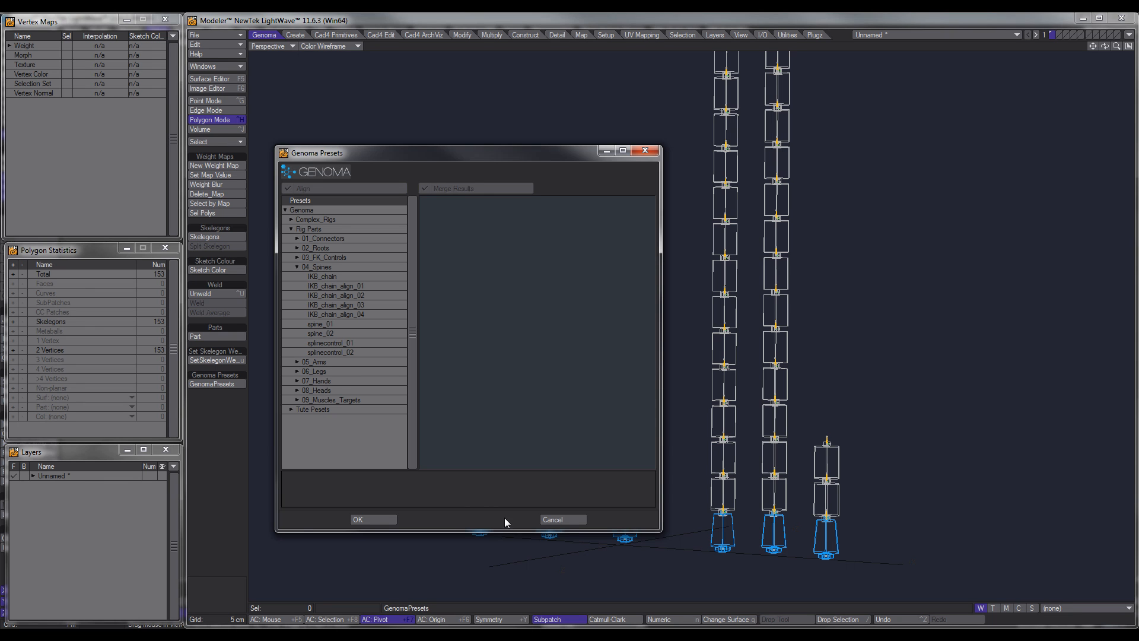
left_click(562, 520)
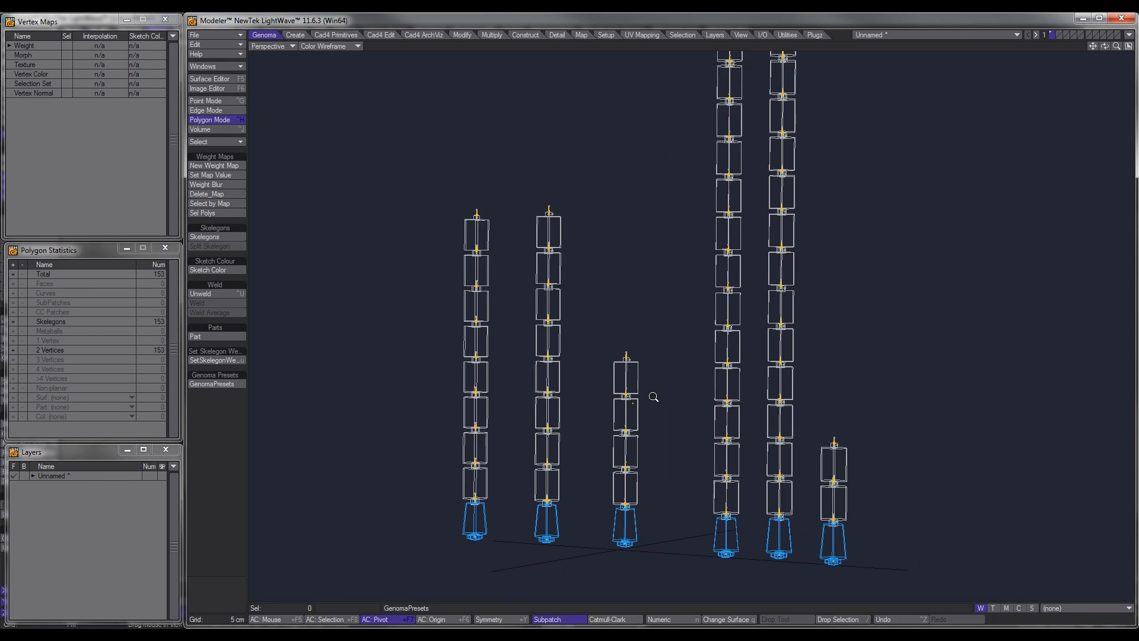
Compare the six spine chains in Modeler with the rig generated from them in Layout.
scroll(641, 398, "up", 5)
scroll(674, 374, "down", 4)
scroll(665, 448, "up", 3)
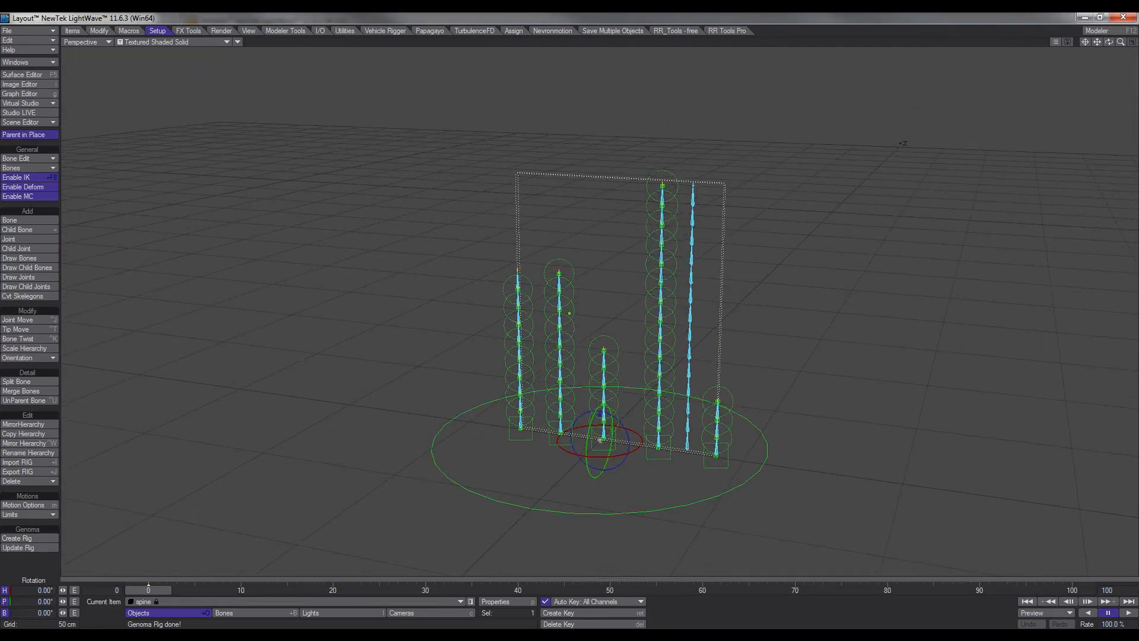
scroll(570, 313, "up", 3)
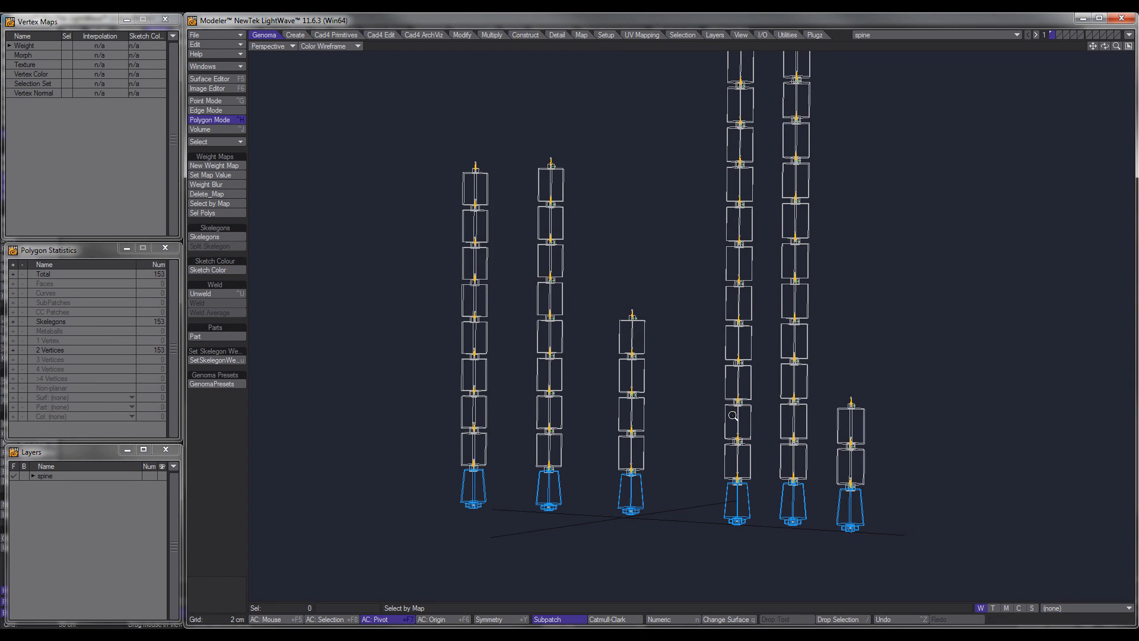
scroll(703, 370, "up", 3)
scroll(703, 370, "down", 2)
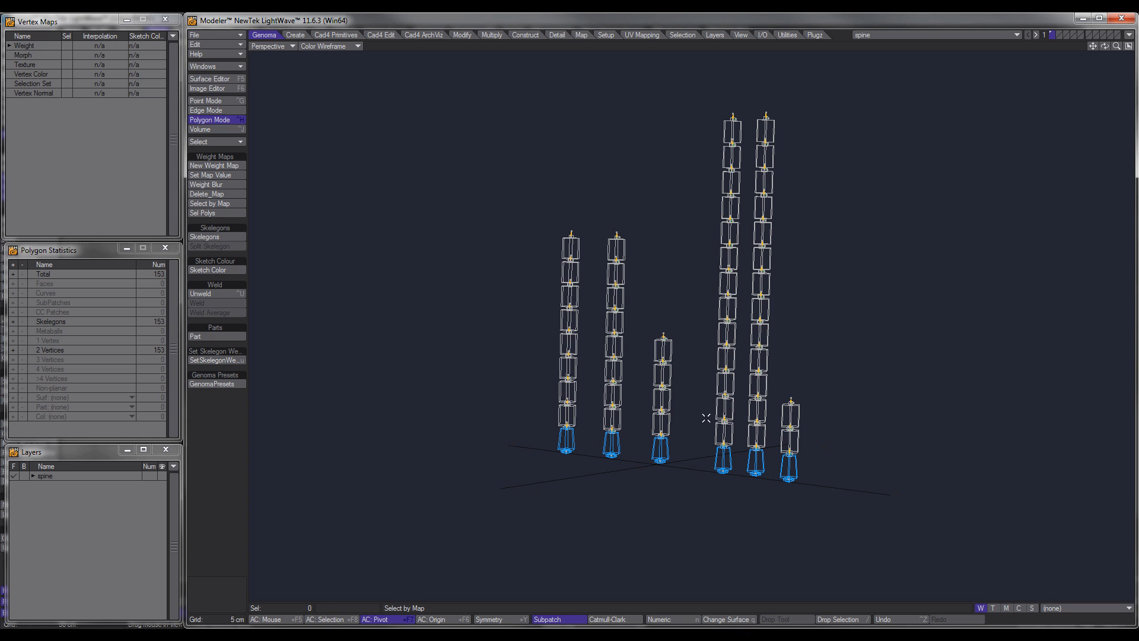
mouse_move(766, 323)
left_mouse_down()
mouse_move(750, 395)
mouse_move(758, 321)
mouse_move(770, 313)
left_mouse_up()
In Layout, bend the tall spine chain by rotating IKBCTRL_7 (3), and IKBCTRL_8 (3) to about -3° heading and 23.2° pitch.
key("F12")
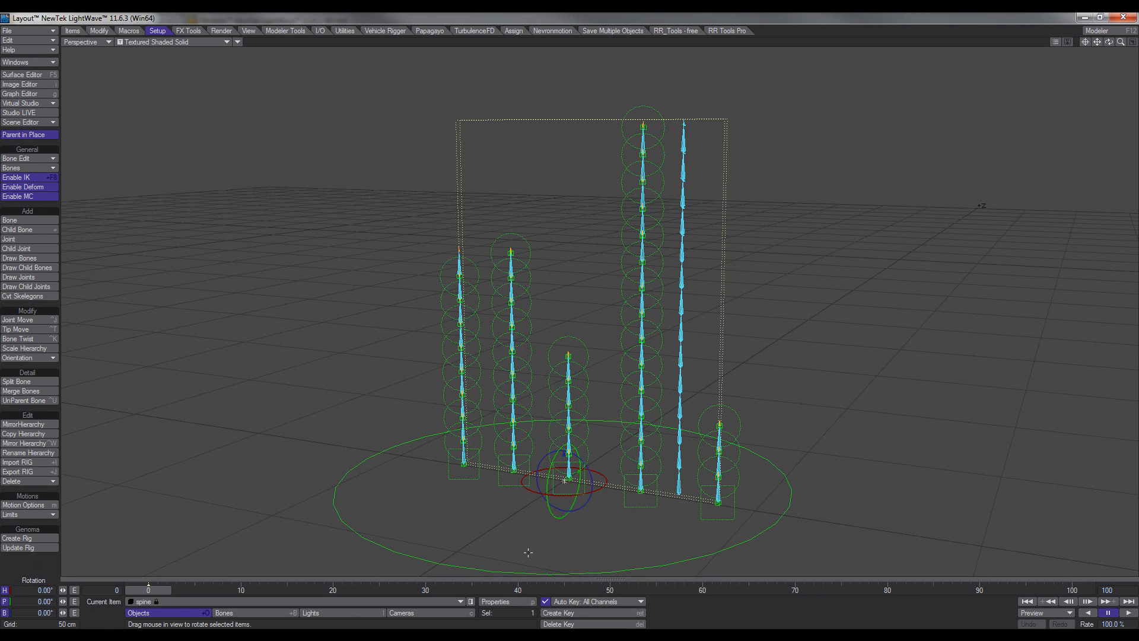
left_click_drag(530, 484, 569, 313, "ctrl+alt")
left_click_drag(530, 485, 594, 332, "ctrl+alt")
left_click(692, 379)
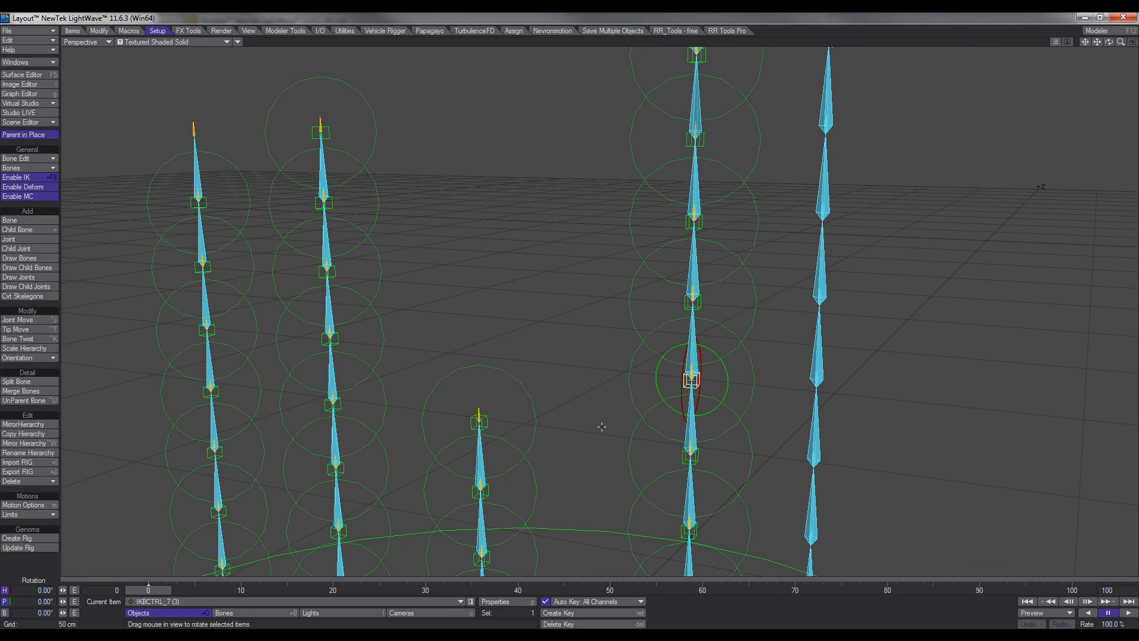
left_click_drag(595, 434, 670, 308)
left_click(662, 305)
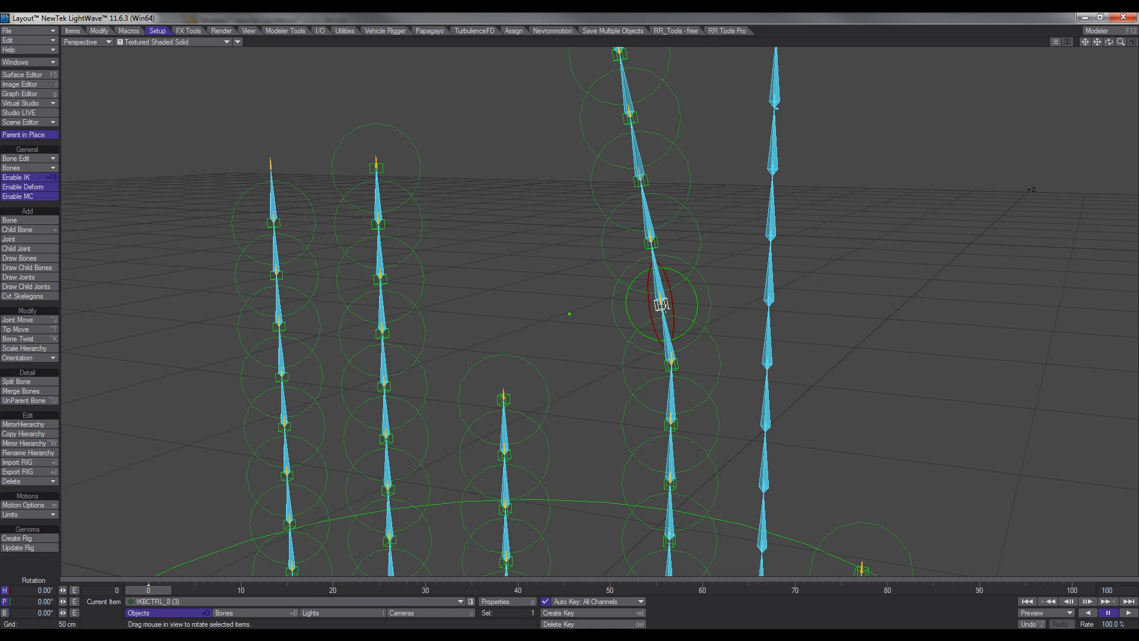
left_click_drag(570, 313, 504, 256)
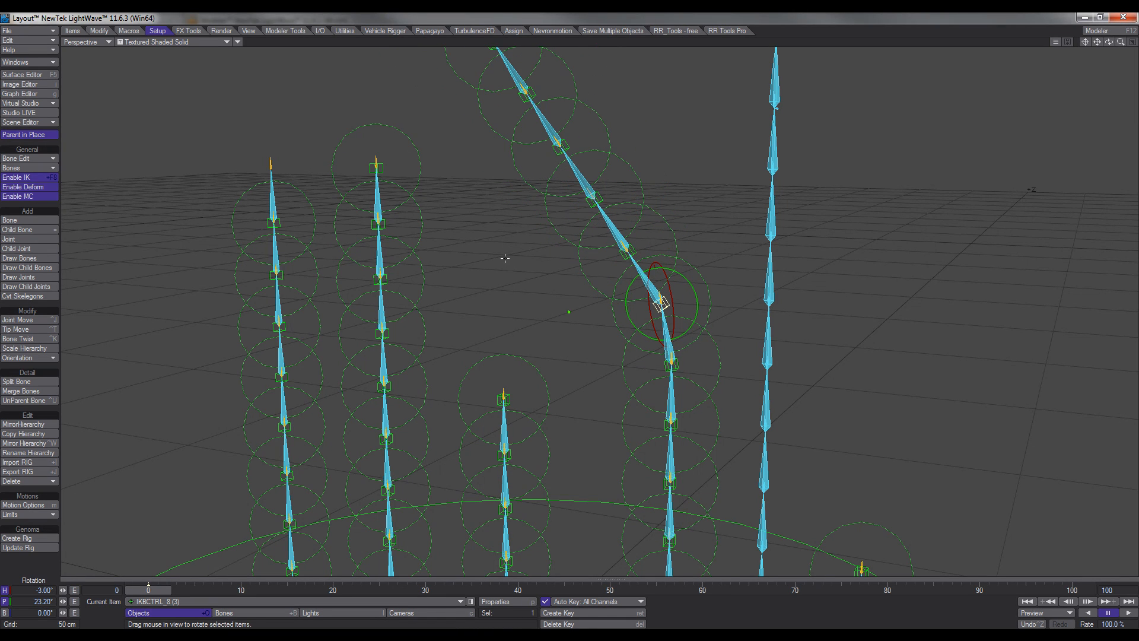
Select the top six controls of the second spine chain and rotate them together to about 4.7° heading and 2.7° pitch.
scroll(575, 306, "down", 4)
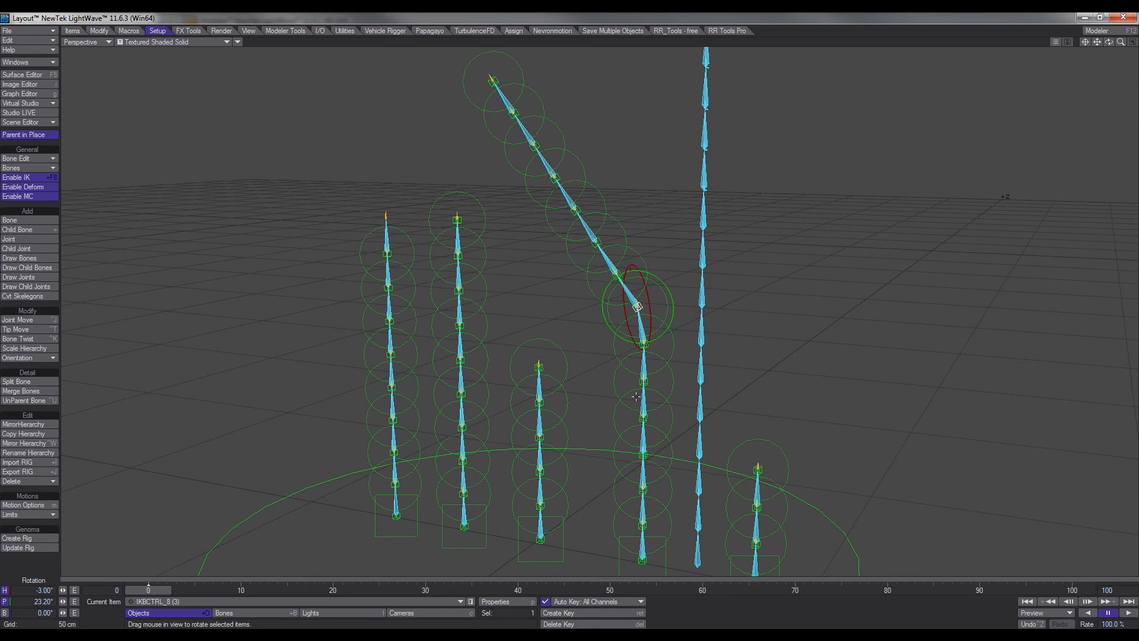
left_click(461, 394)
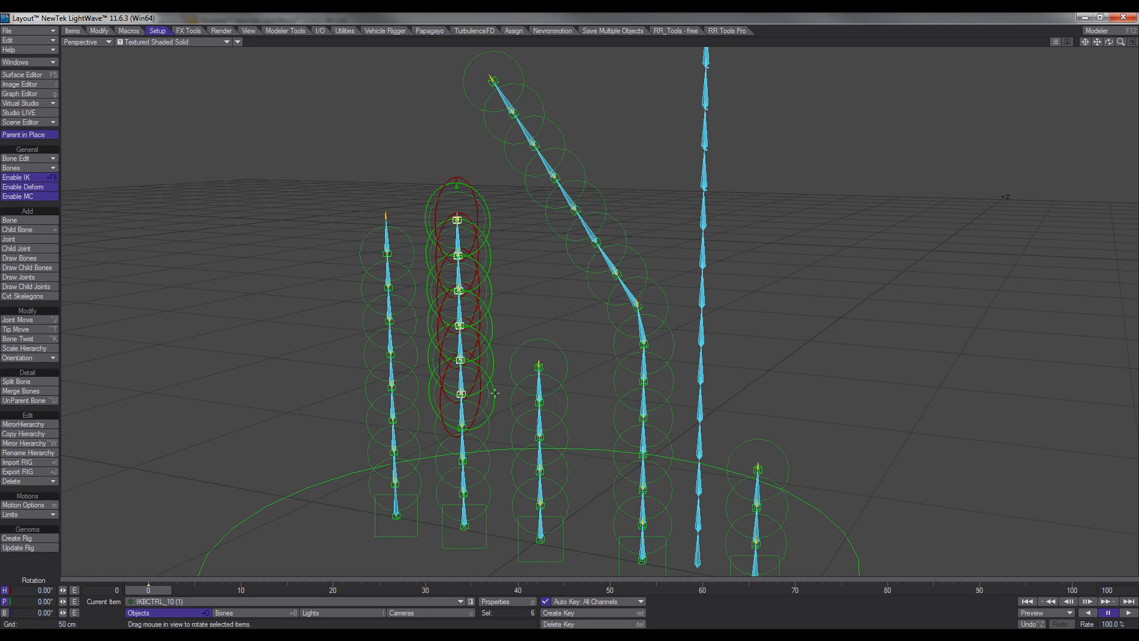
left_click_drag(487, 362, 323, 345)
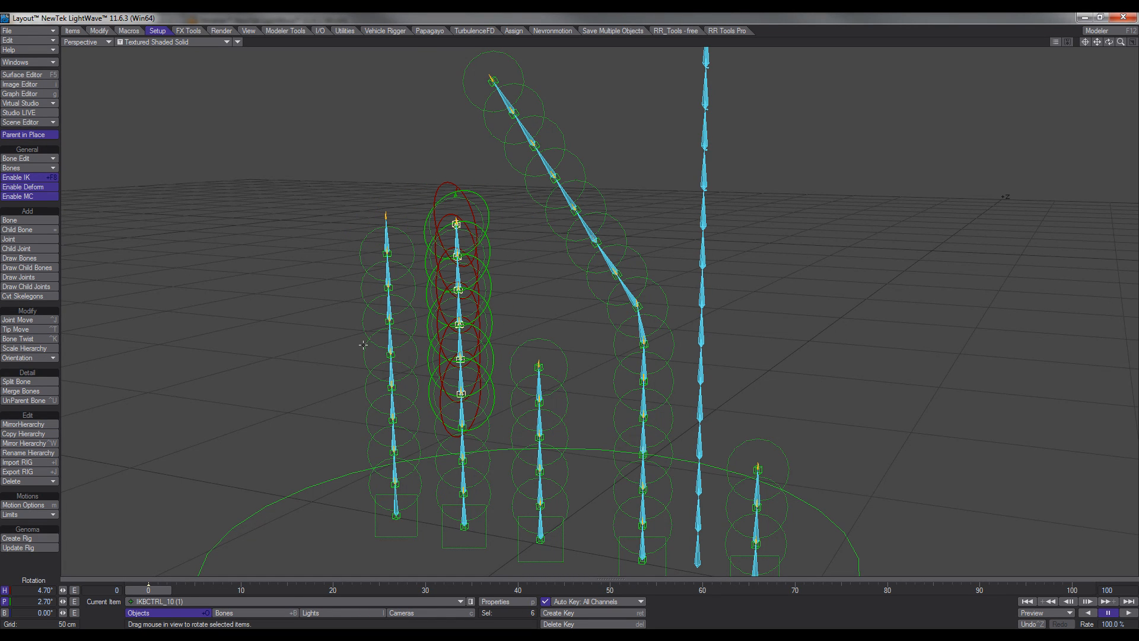
Check the tall bent spine chain's controls by selecting its base control and IKBCTRL_6 (4) in turn.
mouse_move(570, 313)
left_mouse_down("ctrl+alt")
mouse_move(593, 313)
mouse_move(576, 313)
mouse_move(567, 297)
mouse_move(557, 312)
left_mouse_up("ctrl+alt")
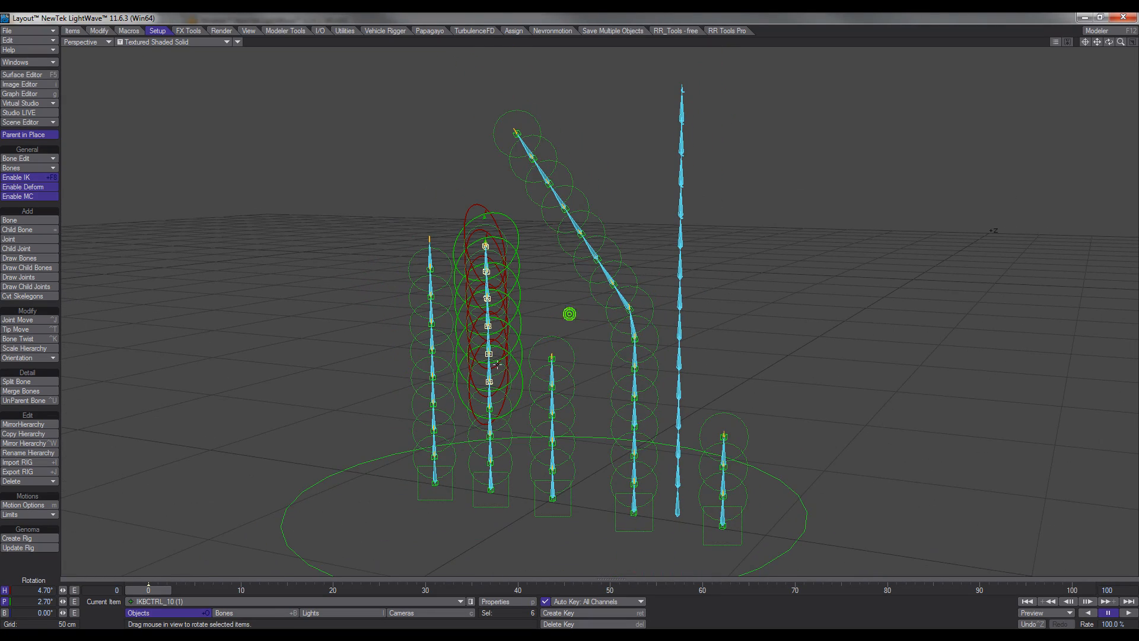
left_click(635, 422)
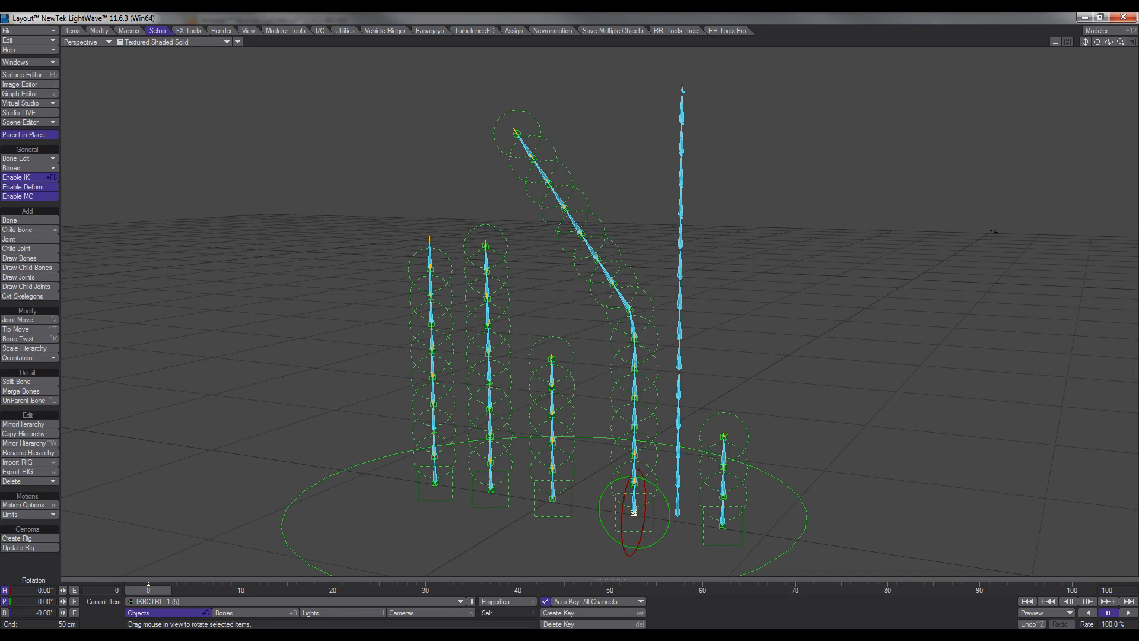
left_click(636, 369)
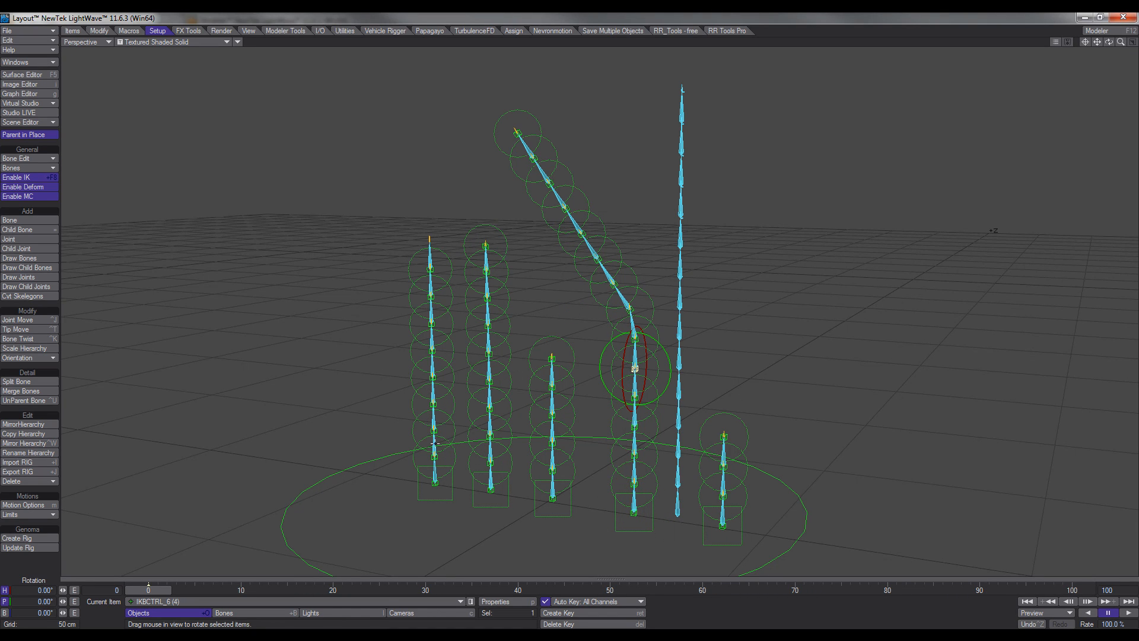
Select the eight controls above the base of the first spine chain and rotate them together to about 11.2° heading and 1.7° pitch.
right_click_drag(394, 221, 473, 470)
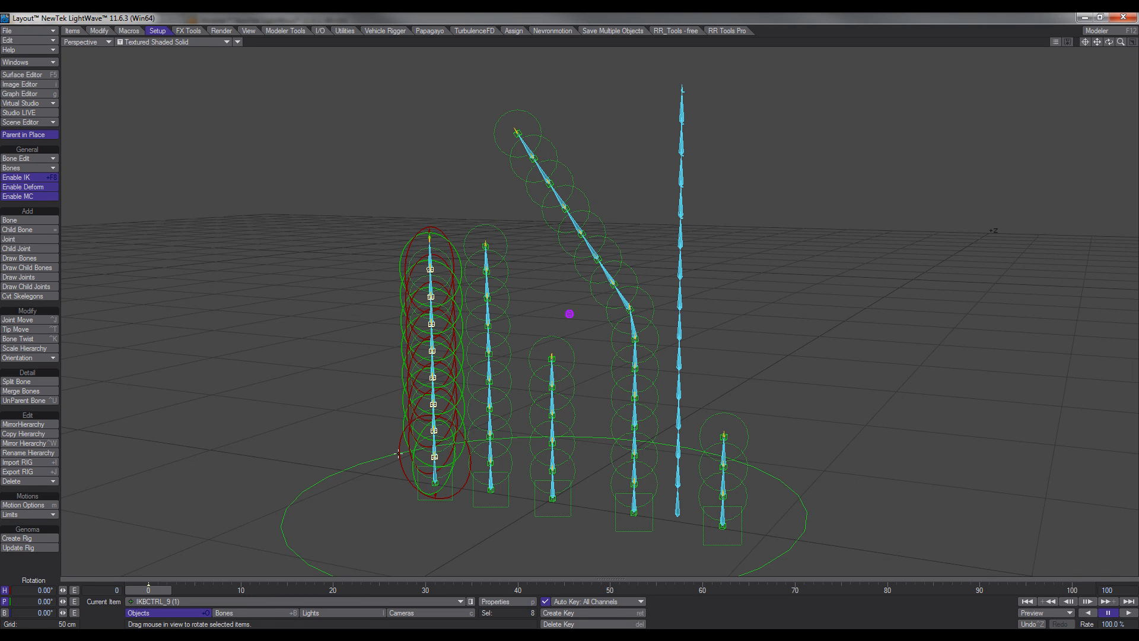
mouse_move(568, 313)
left_mouse_down()
mouse_move(547, 313)
mouse_move(587, 319)
left_mouse_up()
left_click_drag(455, 447, 428, 488)
Test the first spine chain's individual controls by rotating its base control IKBCTRL_1 (1) and IKBCTRL_3 (1).
left_click(436, 483)
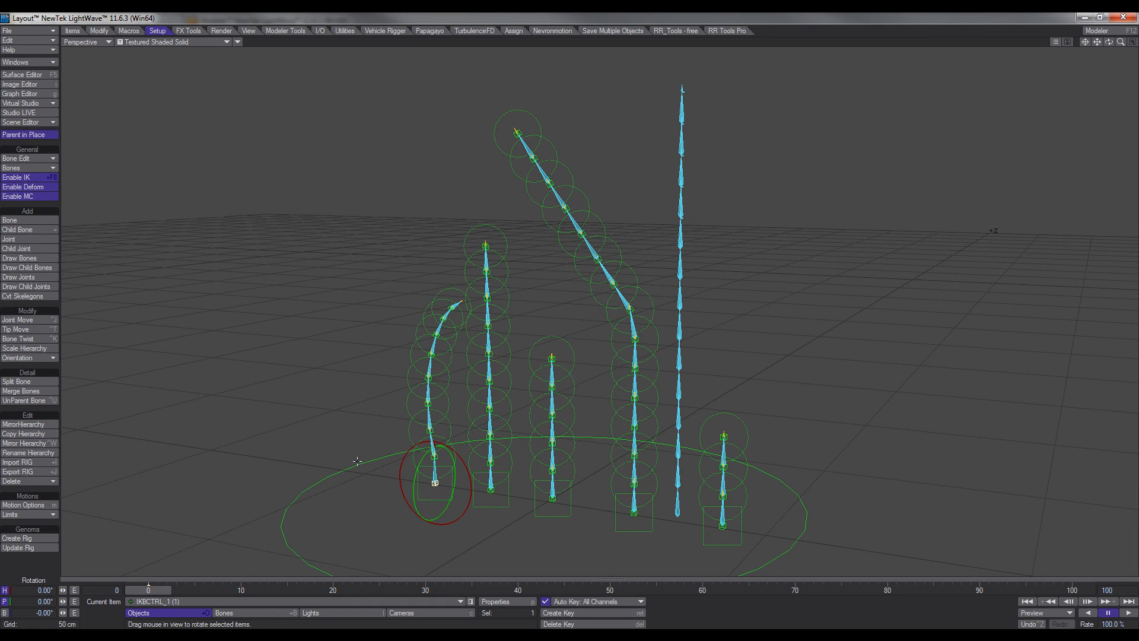
left_click_drag(357, 461, 394, 449)
left_click_drag(435, 483, 432, 472)
left_click(426, 434)
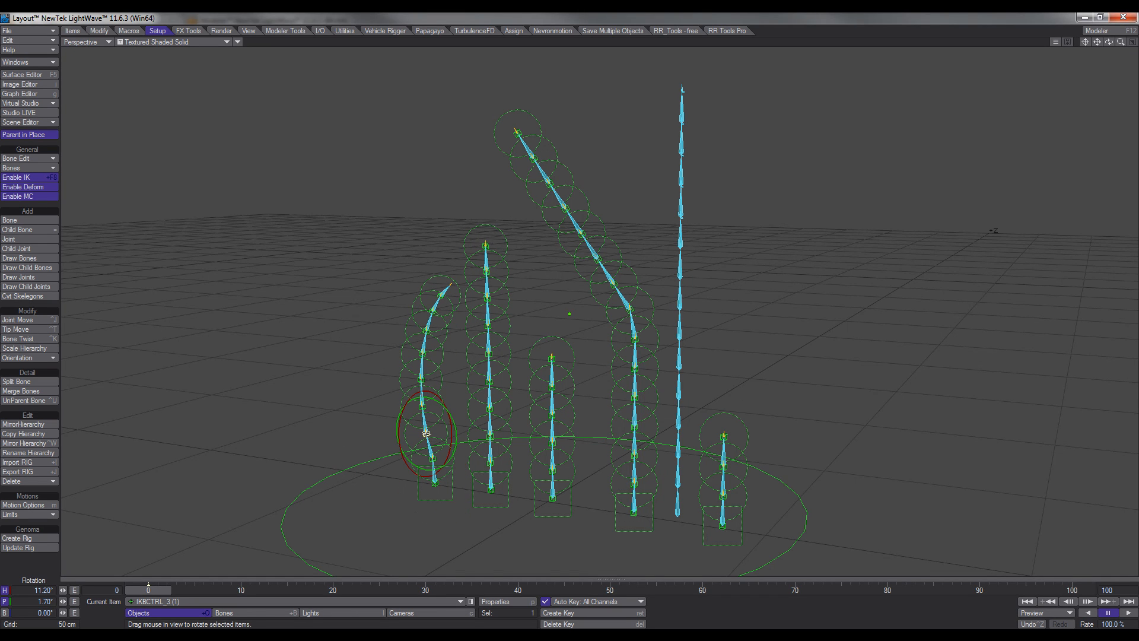
left_click_drag(362, 400, 356, 356)
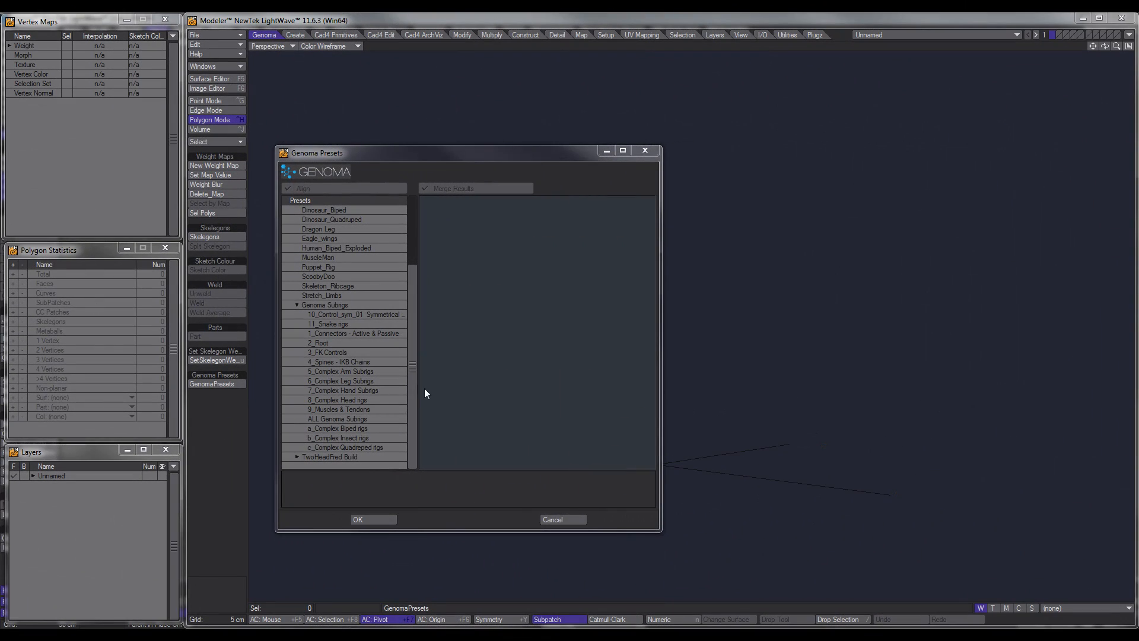
In Modeler, load the 5_Complex Arm Subrigs preset from Genoma Subrigs, deselect its skelegons, and view the arm rigs from another angle.
left_click(342, 372)
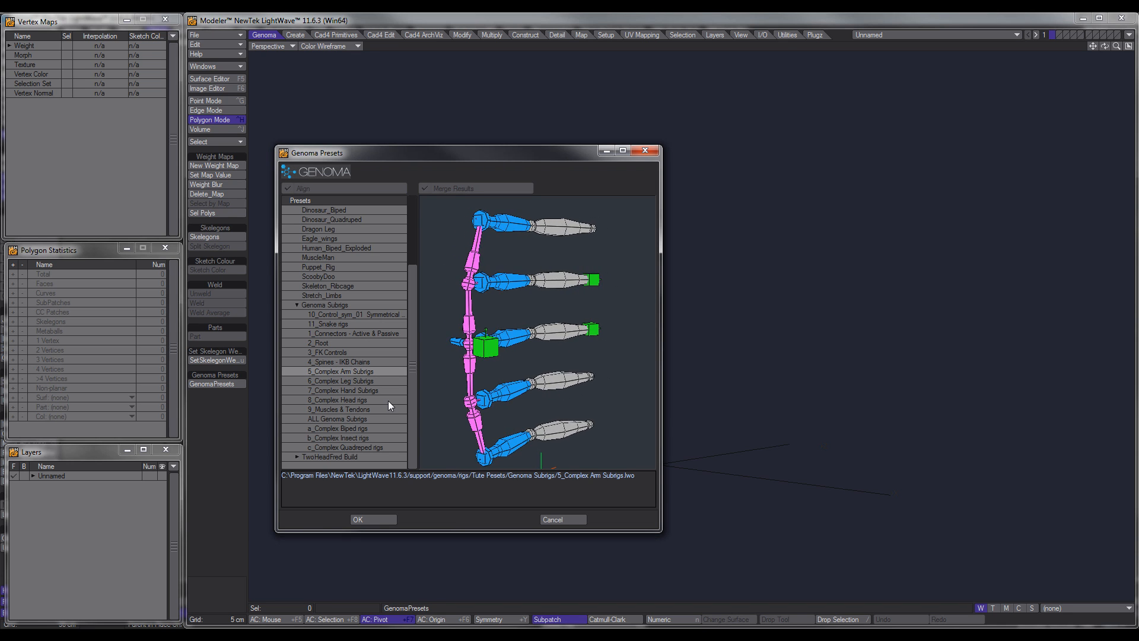
left_click(379, 519)
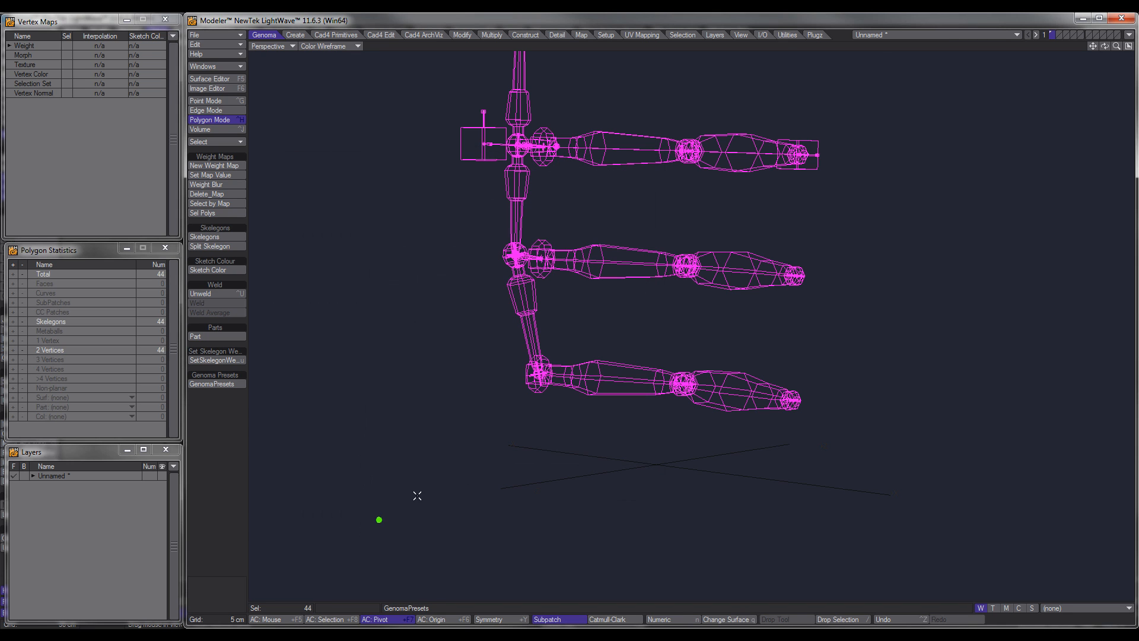
left_click(228, 472)
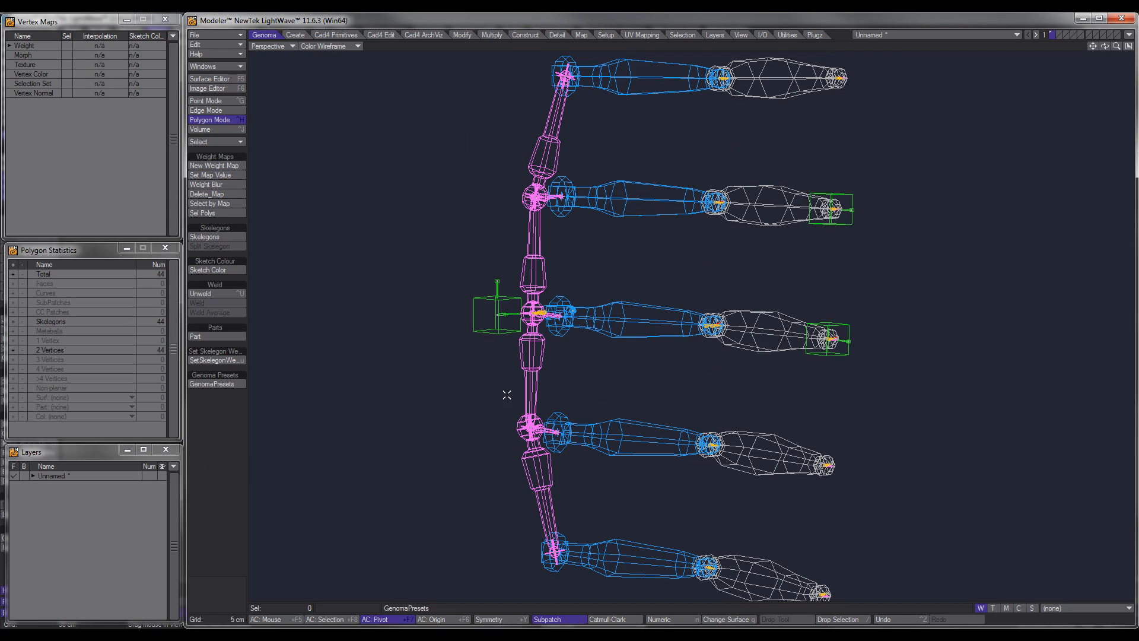
left_click_drag(618, 374, 518, 379, "alt")
left_click_drag(518, 380, 635, 322, "alt")
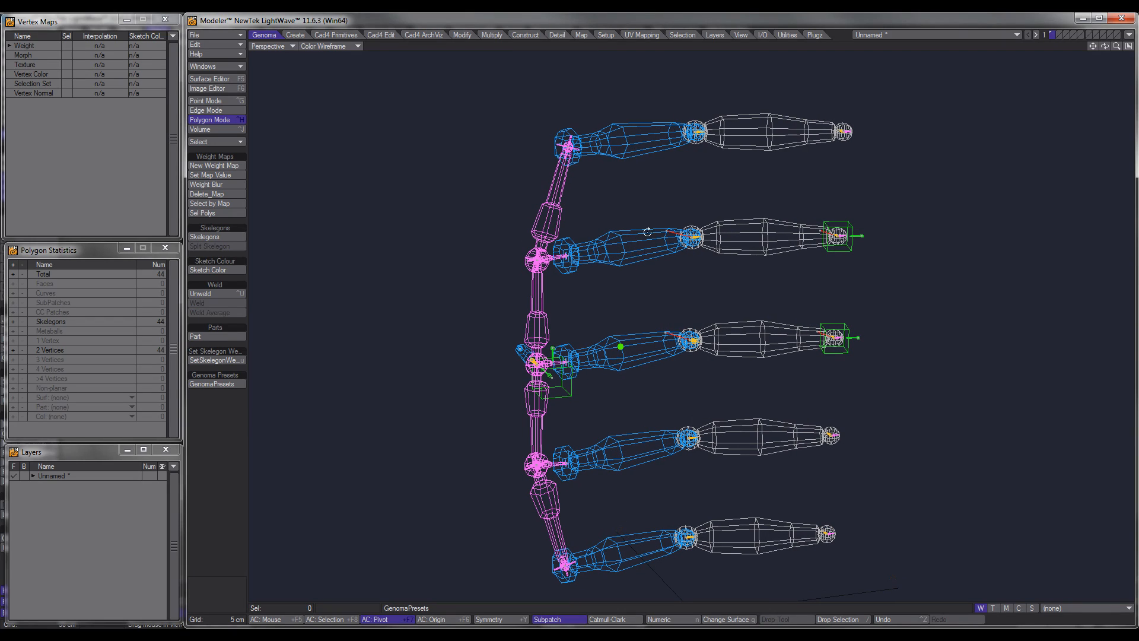
Open the Genoma preset browser.
left_click(215, 384)
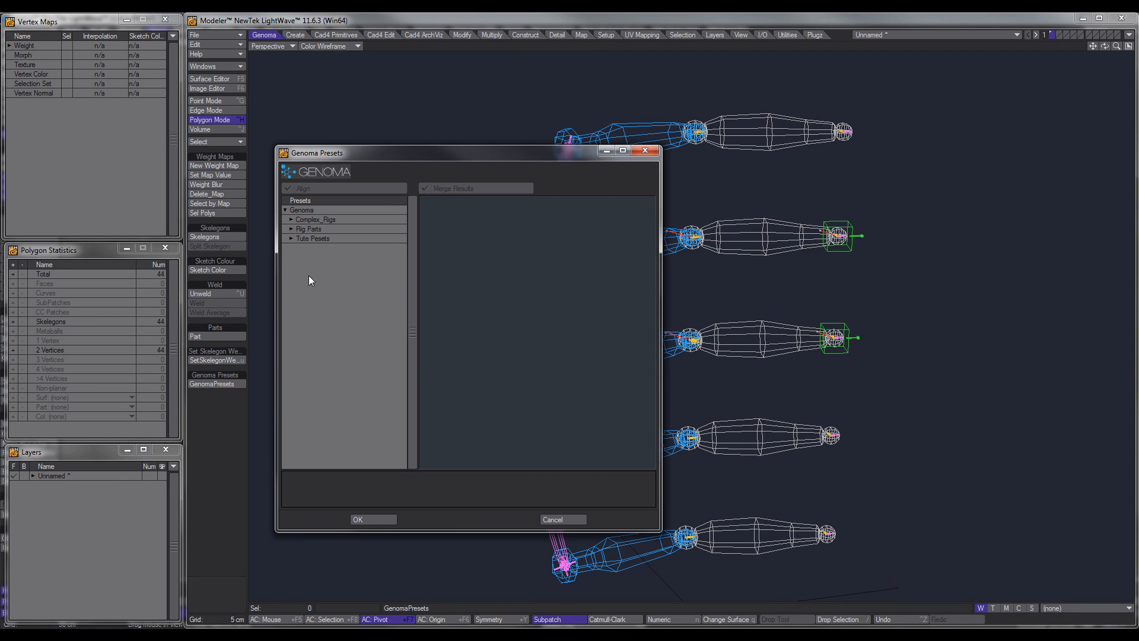
Browse the 05_Arms category under Rig Parts in the Genoma presets.
left_click(288, 229)
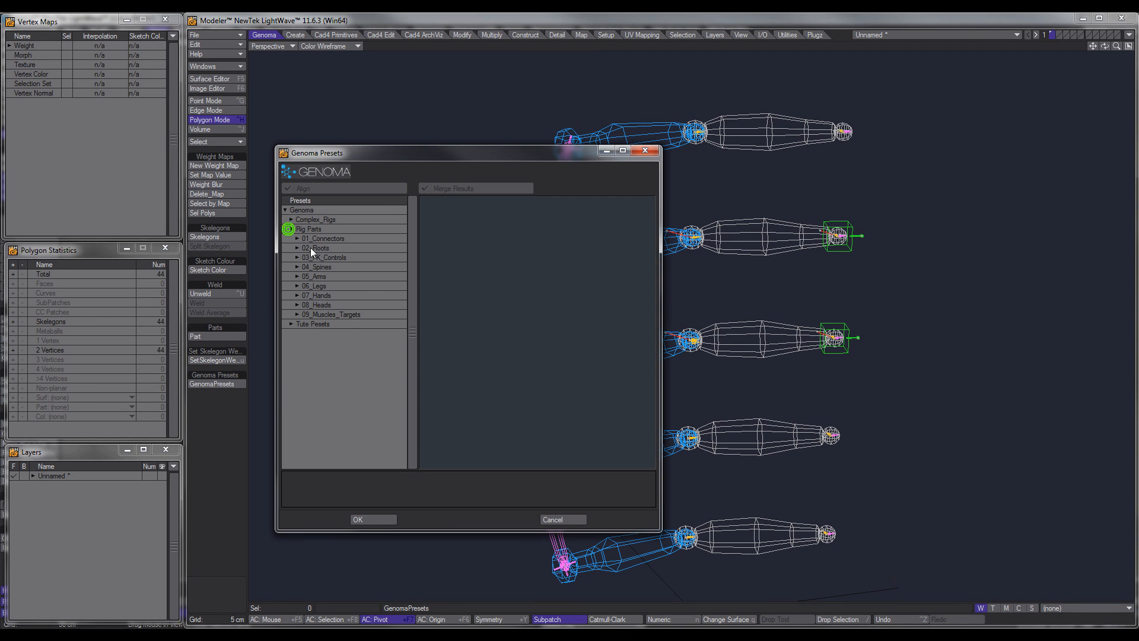
left_click(300, 277)
left_click(319, 286)
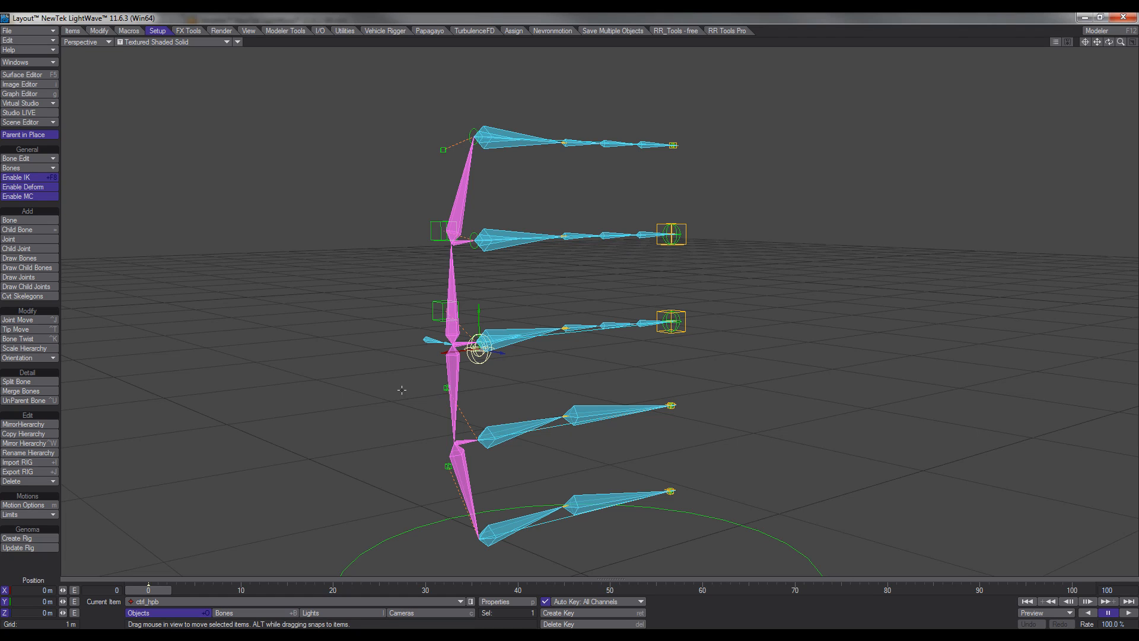
Test the bending of the arm chains in Layout by moving the ctrl_hpb control to about -20.95 cm in X.
key("y")
mouse_move(371, 384)
left_mouse_down()
mouse_move(388, 374)
mouse_move(378, 389)
mouse_move(362, 373)
left_mouse_up()
key("t")
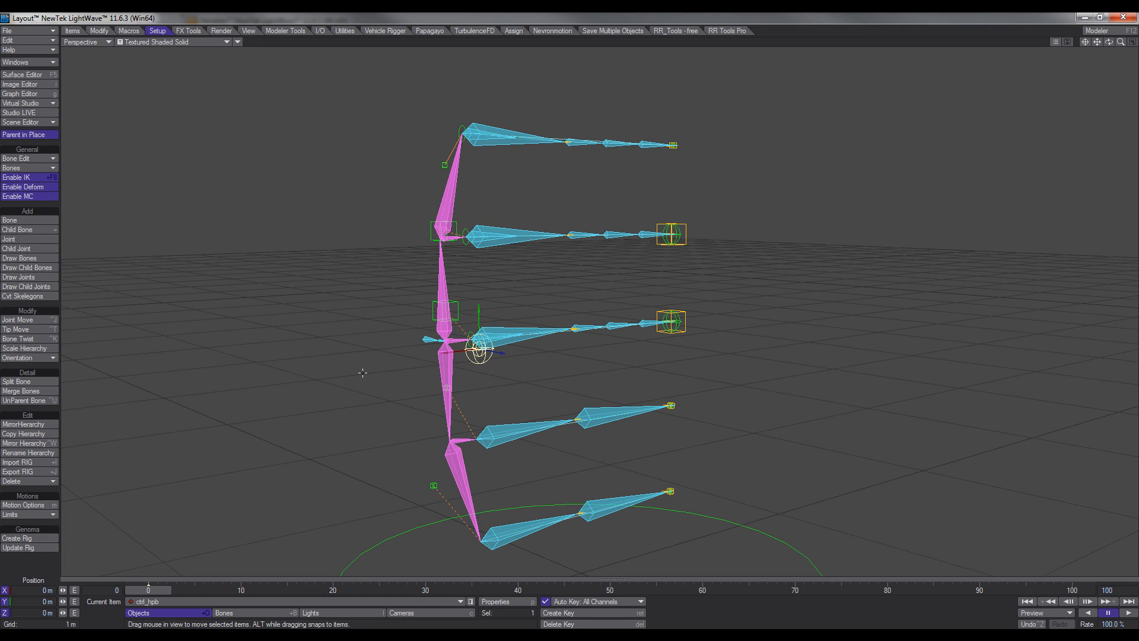
left_click_drag(451, 357, 476, 383)
left_click_drag(563, 228, 530, 205, "alt")
left_click_drag(535, 432, 570, 316, "alt")
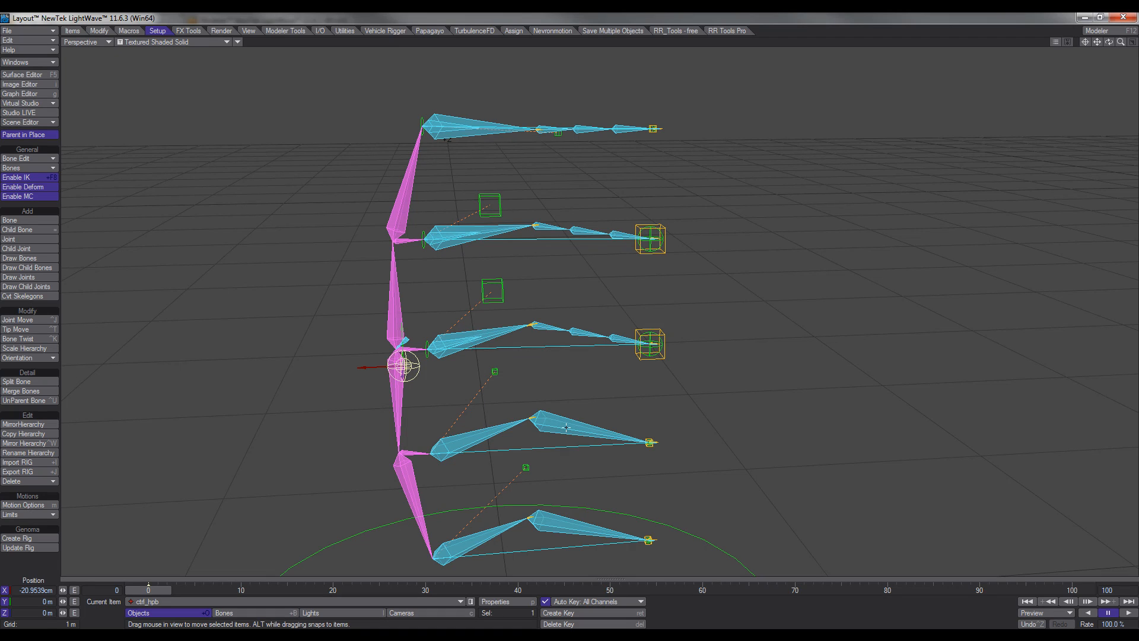
Test the second arm's end control, ik_ctrl (2), by rotating its bank to about -14.5°.
left_click(526, 467)
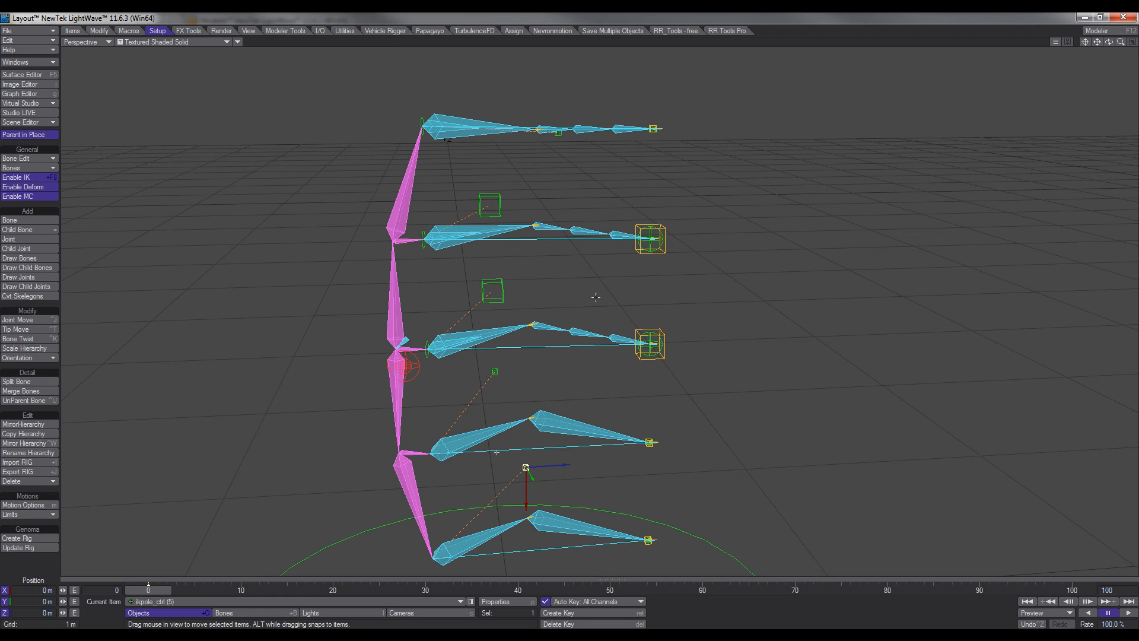
left_click_drag(602, 227, 678, 295, "ctrl+alt")
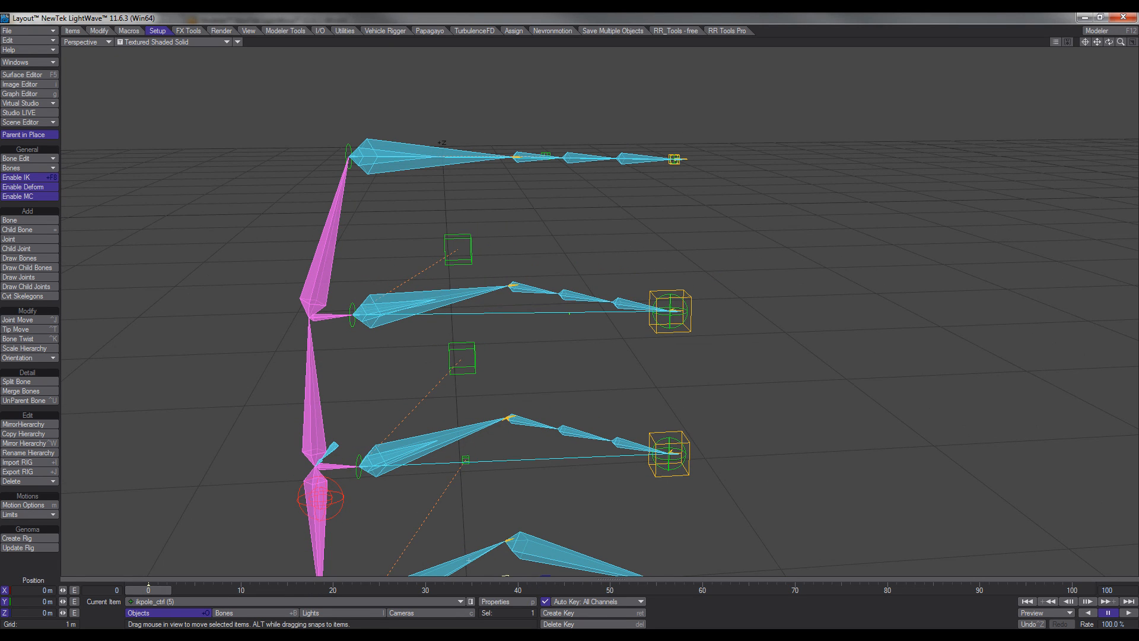
left_click(673, 314)
key("y")
left_click_drag(671, 285, 745, 284)
mouse_move(571, 313)
left_mouse_down()
mouse_move(558, 313)
mouse_move(584, 313)
mouse_move(559, 313)
left_mouse_up()
mouse_move(571, 313)
left_mouse_down("alt")
mouse_move(600, 291)
mouse_move(620, 306)
mouse_move(617, 156)
left_mouse_up("alt")
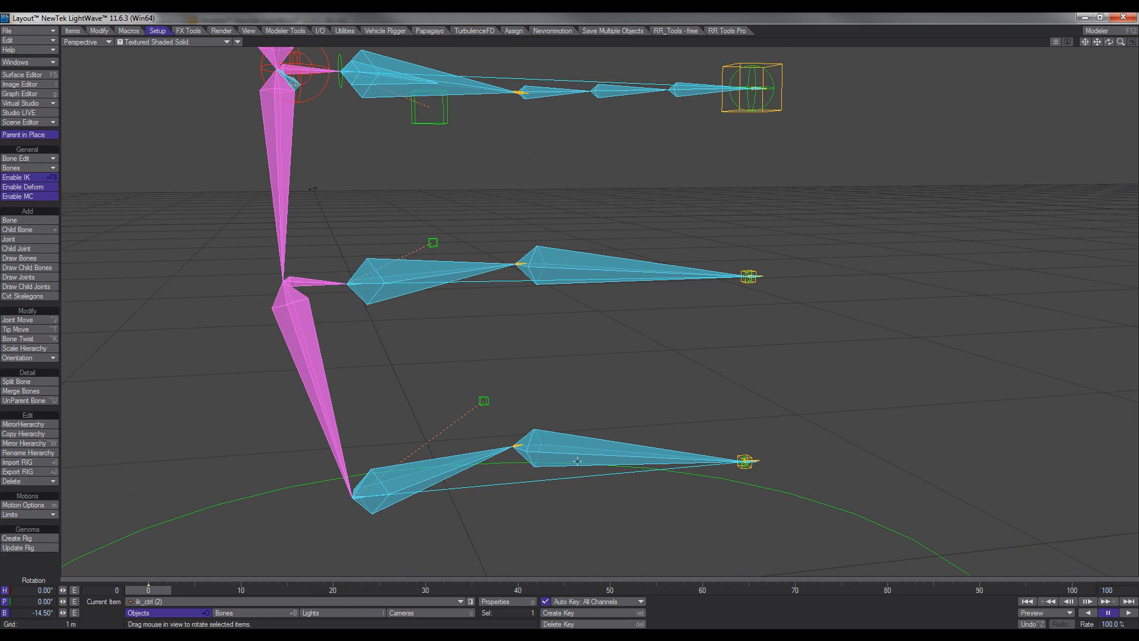
mouse_move(830, 406)
left_mouse_down("ctrl+alt")
mouse_move(739, 406)
mouse_move(749, 387)
left_mouse_up("ctrl+alt")
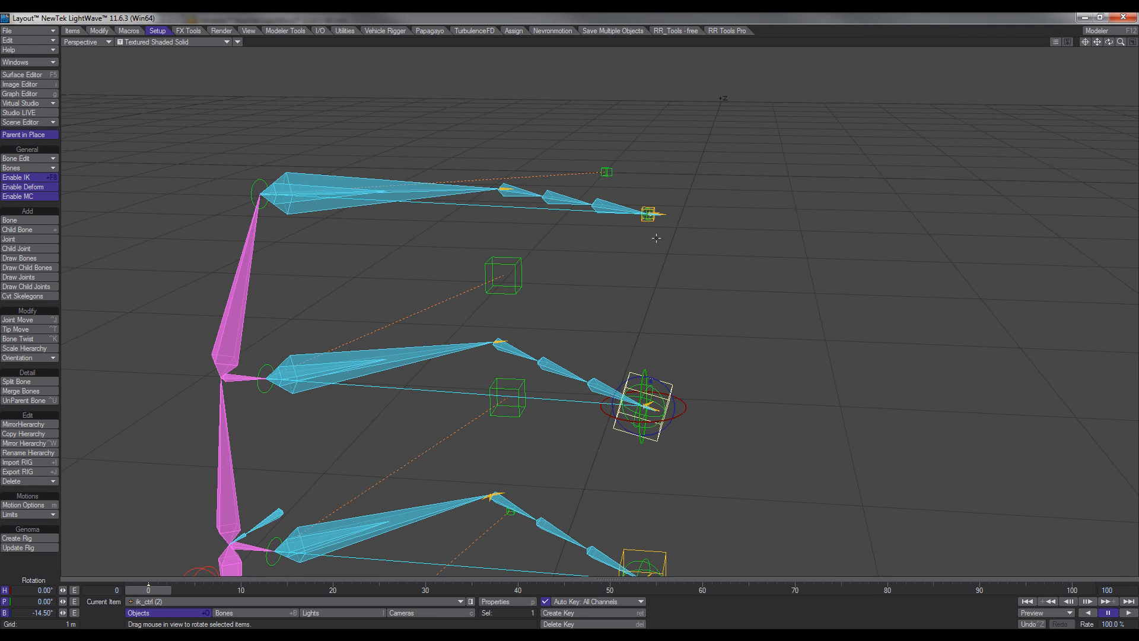
Enlarge the uppermost arm's end control, ik_ctrl (1), to a uniform scale of about 3.458.
left_click(653, 207)
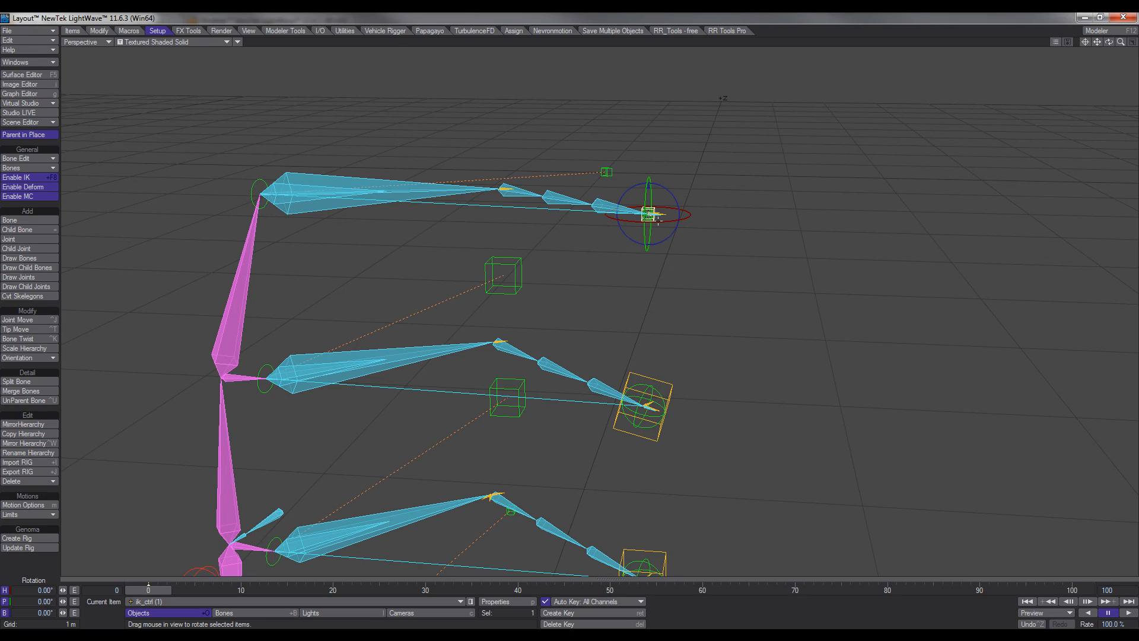
mouse_move(670, 382)
left_mouse_down("alt+shift")
mouse_move(671, 407)
mouse_move(669, 394)
left_mouse_up("alt+shift")
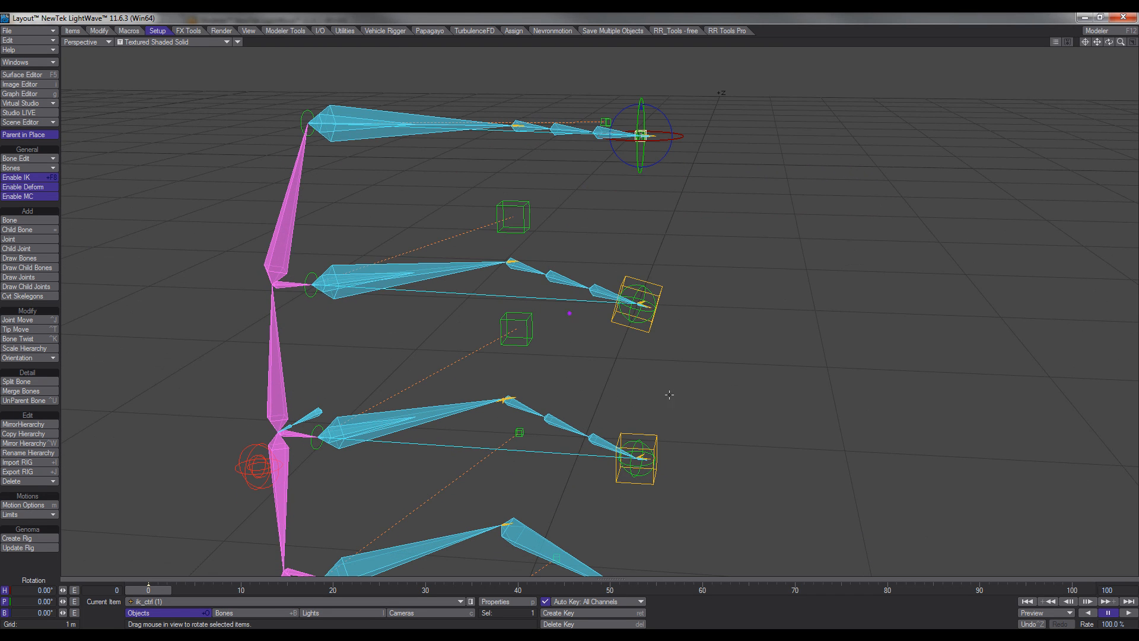
left_click(658, 436)
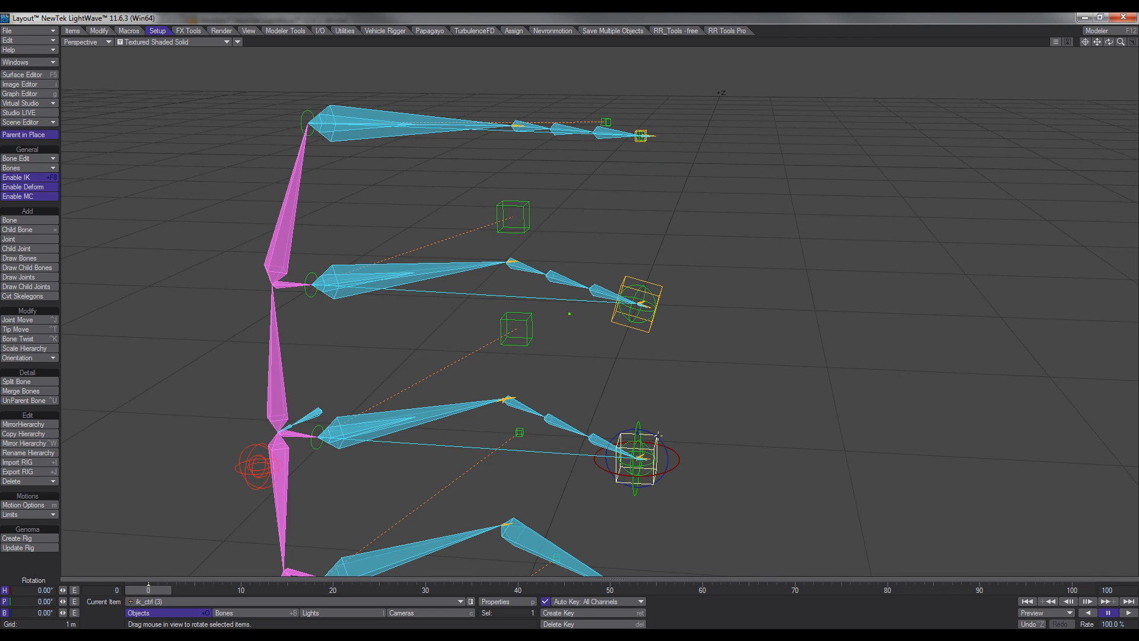
left_click(662, 287)
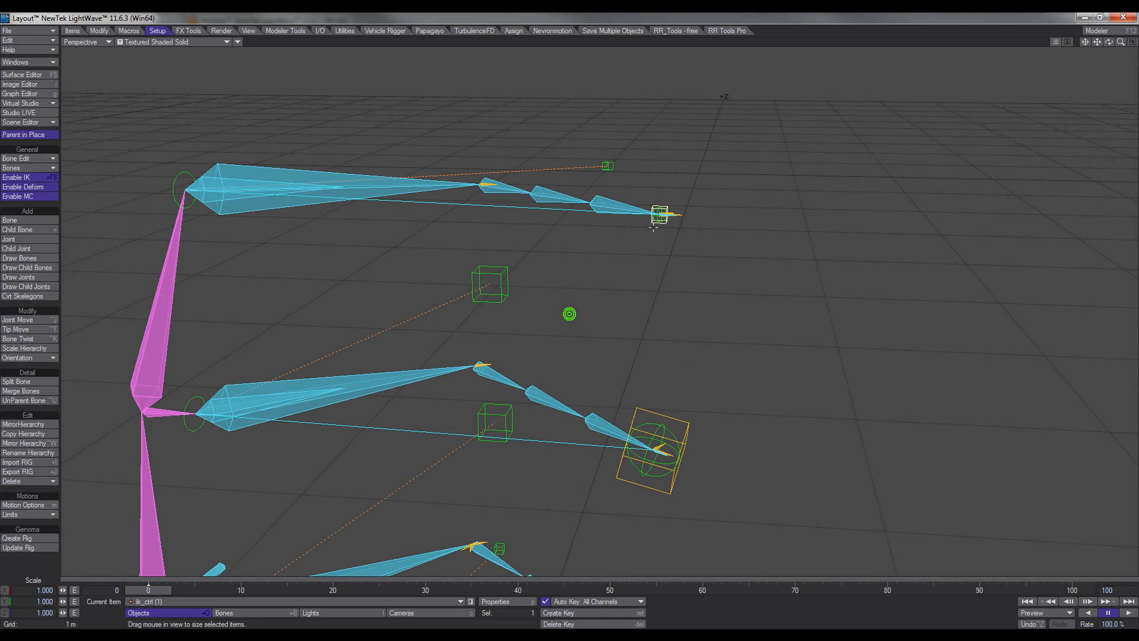
left_click(659, 215)
left_click_drag(659, 215, 612, 297)
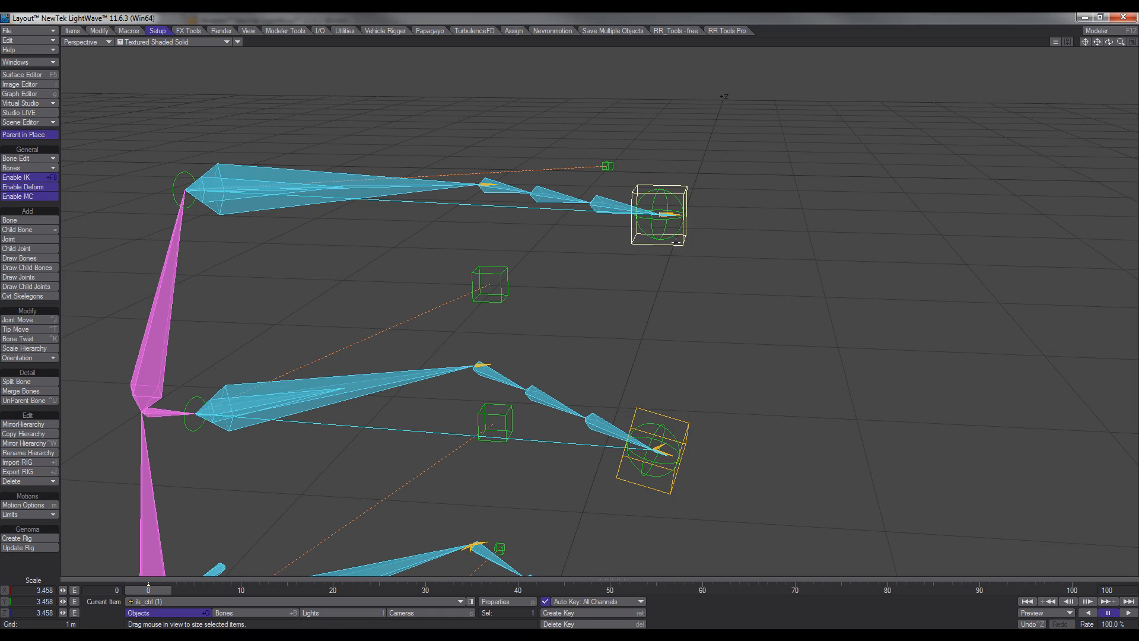
Set the scale of the Box item shape on ik_ctrl (1) to 2 cm in its object properties.
key("p")
left_click_drag(663, 216, 868, 175)
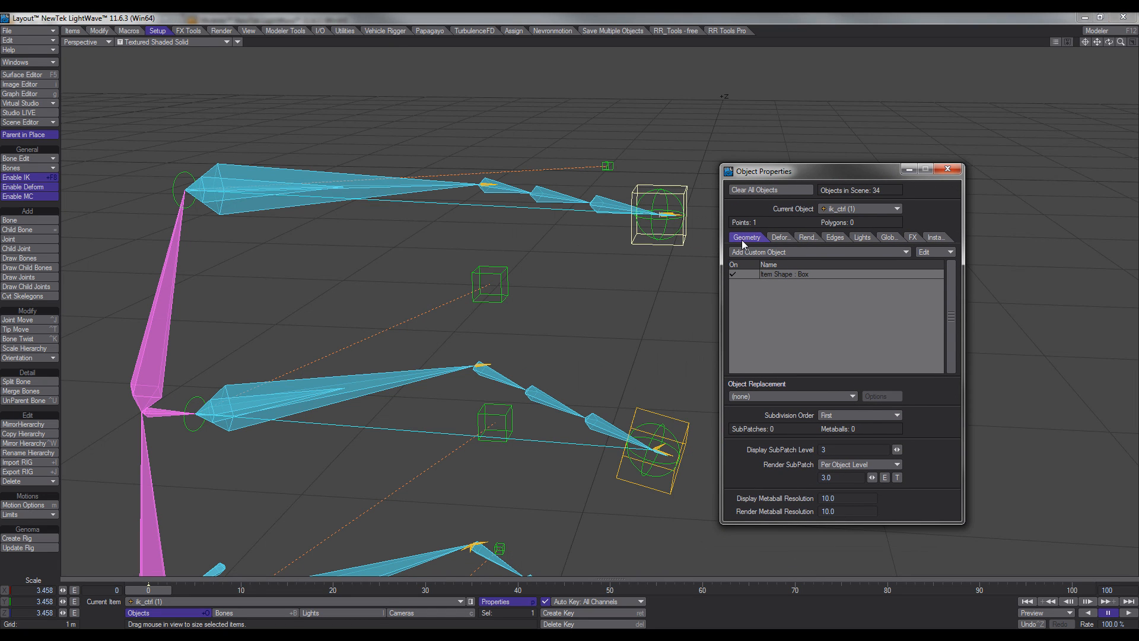
double_click(782, 275)
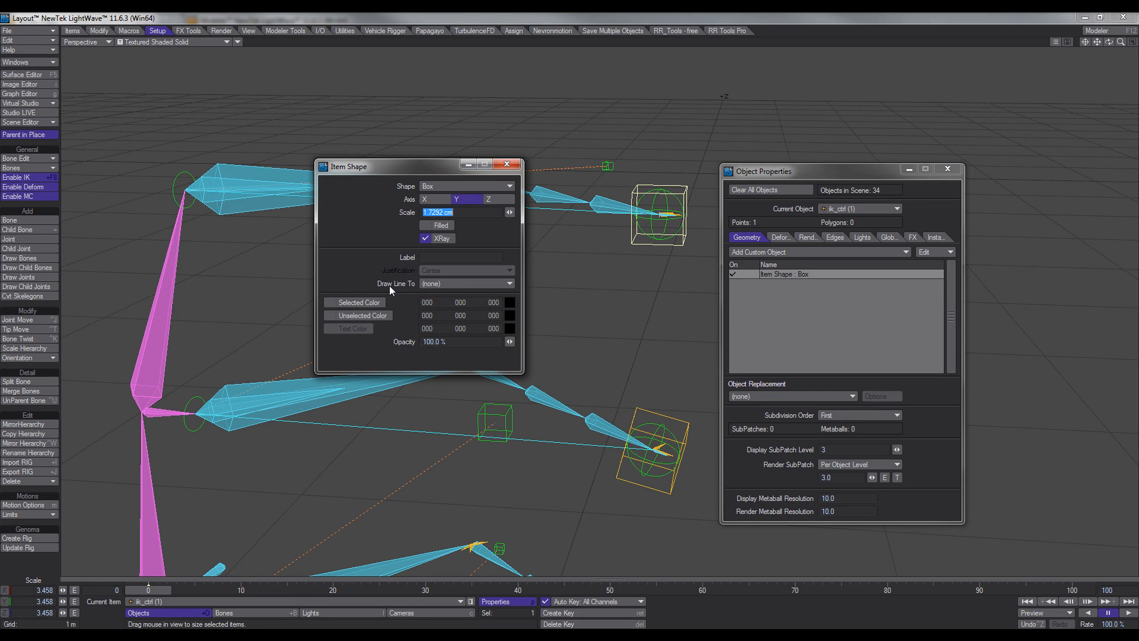
type(".02")
key("Tab")
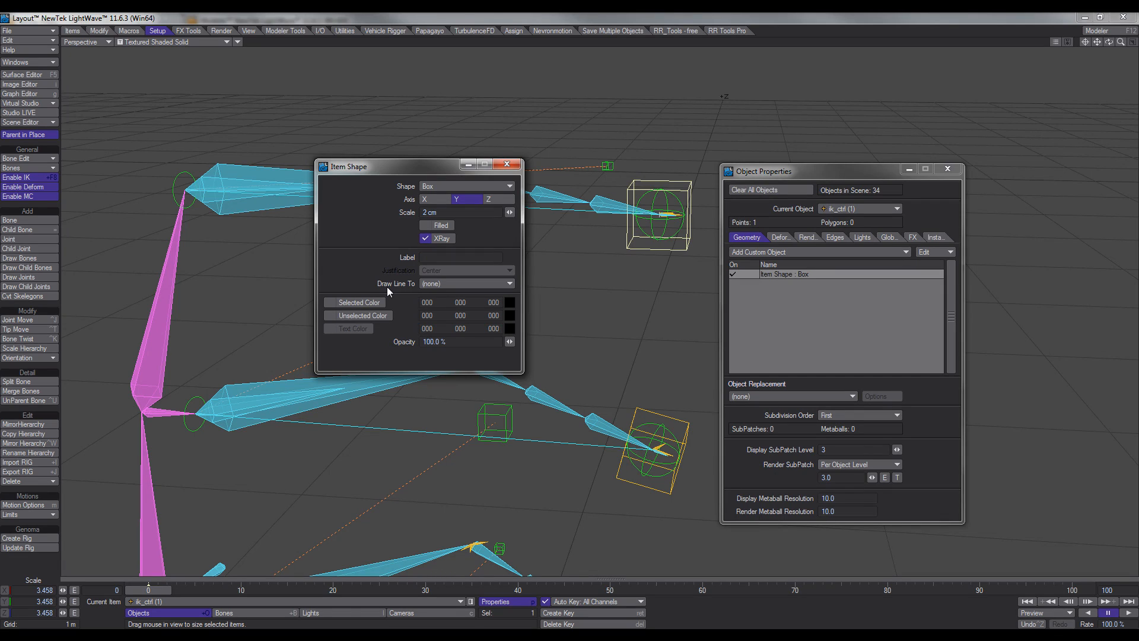
left_click(507, 164)
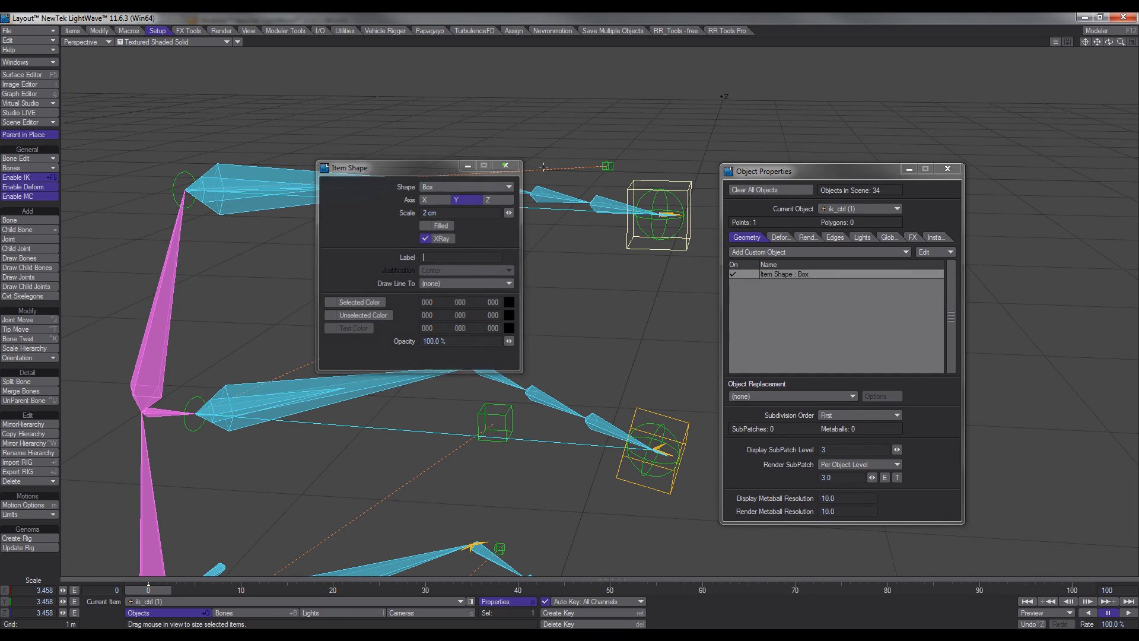
left_click(947, 169)
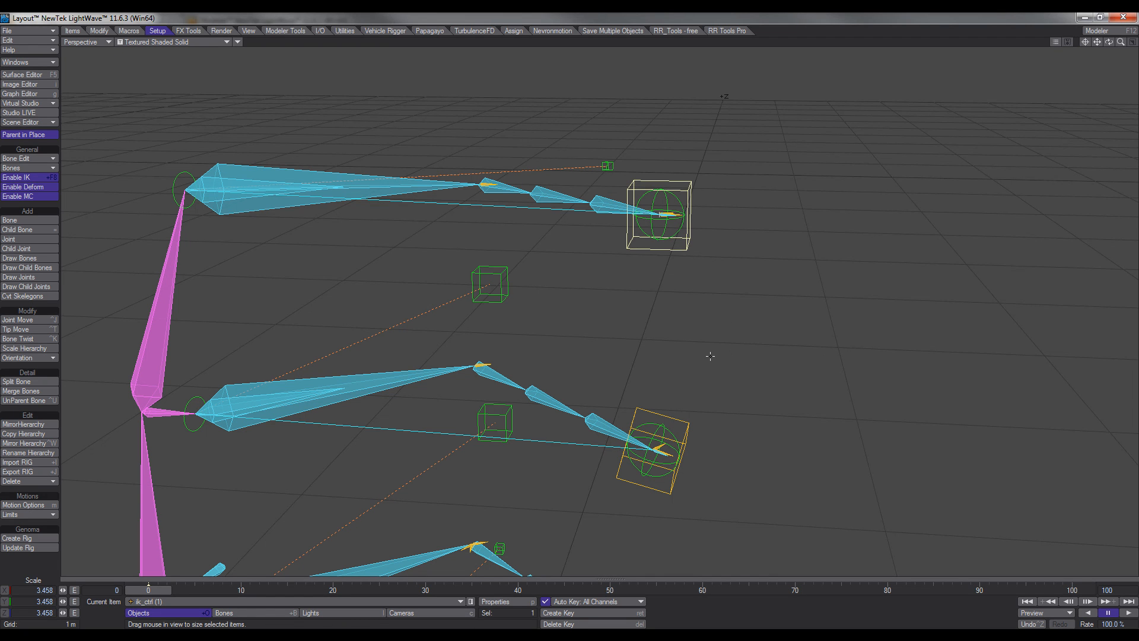
Test the arm chains by moving the ctrl_hpb control up and down, ending at about 19.45 cm in Y.
left_click_drag(711, 353, 699, 474, "ctrl+alt")
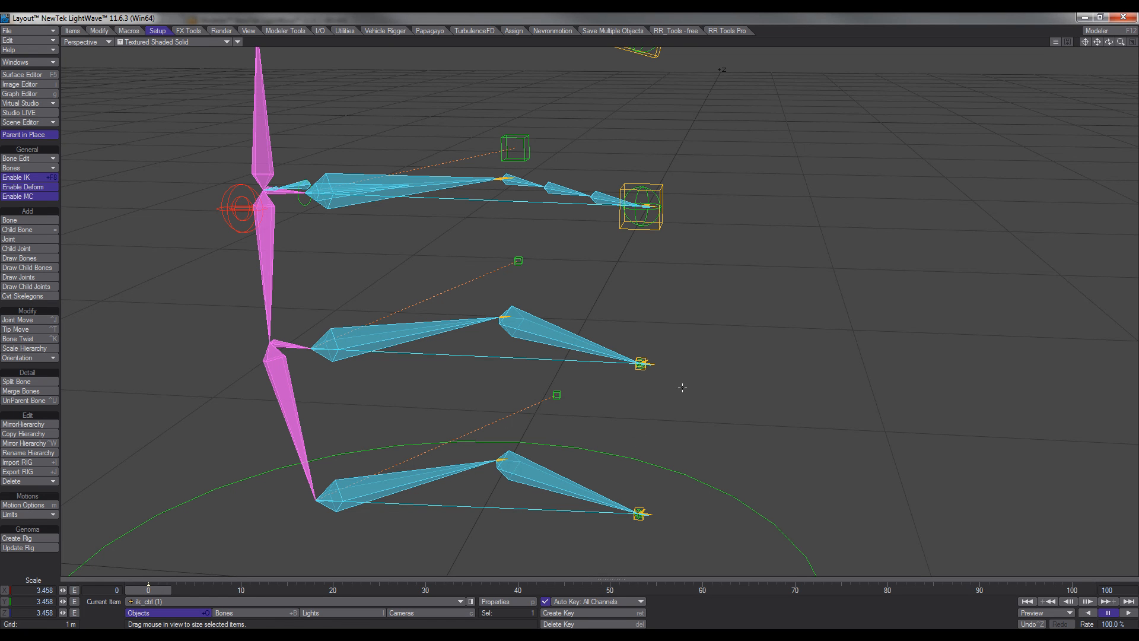
left_click_drag(683, 388, 618, 391, "alt")
left_click(615, 390)
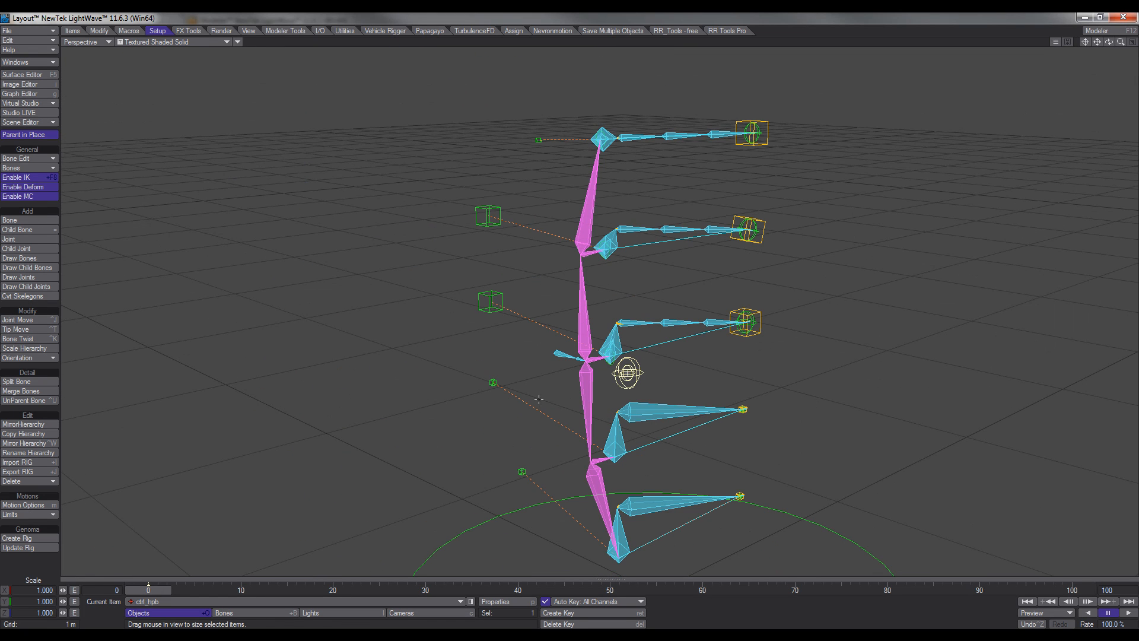
key("t")
left_click_drag(628, 373, 666, 106)
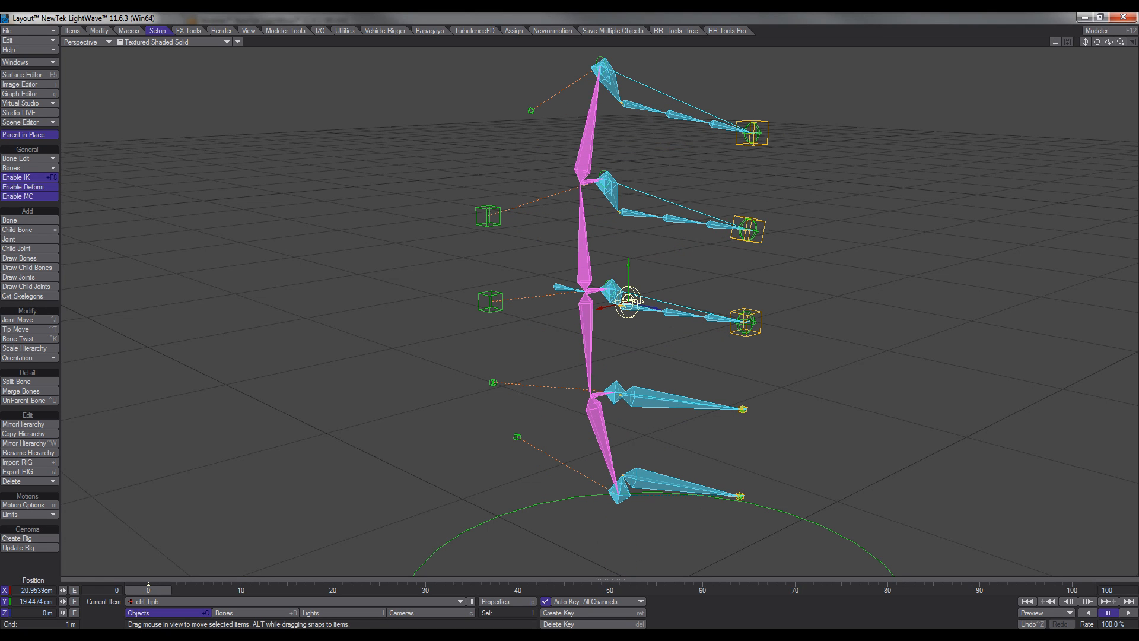
left_click_drag(631, 275, 554, 155)
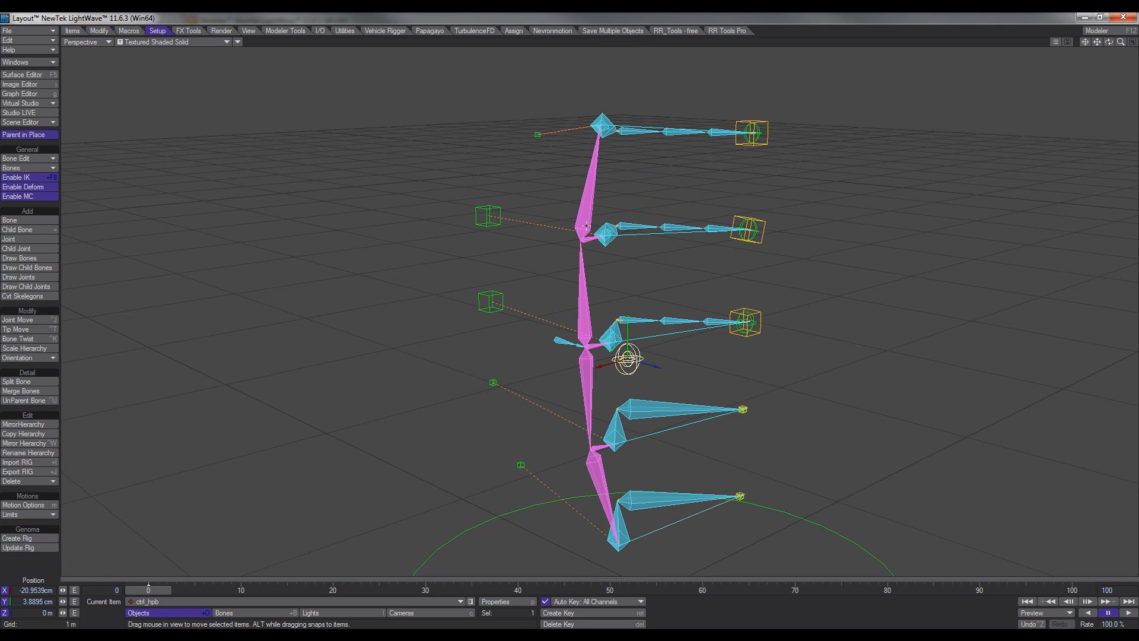
left_click_drag(634, 334, 629, 278)
In Modeler, weld the elbow pole points of the second and third arms to the base of the short blue skelegon and save the object.
key("F12")
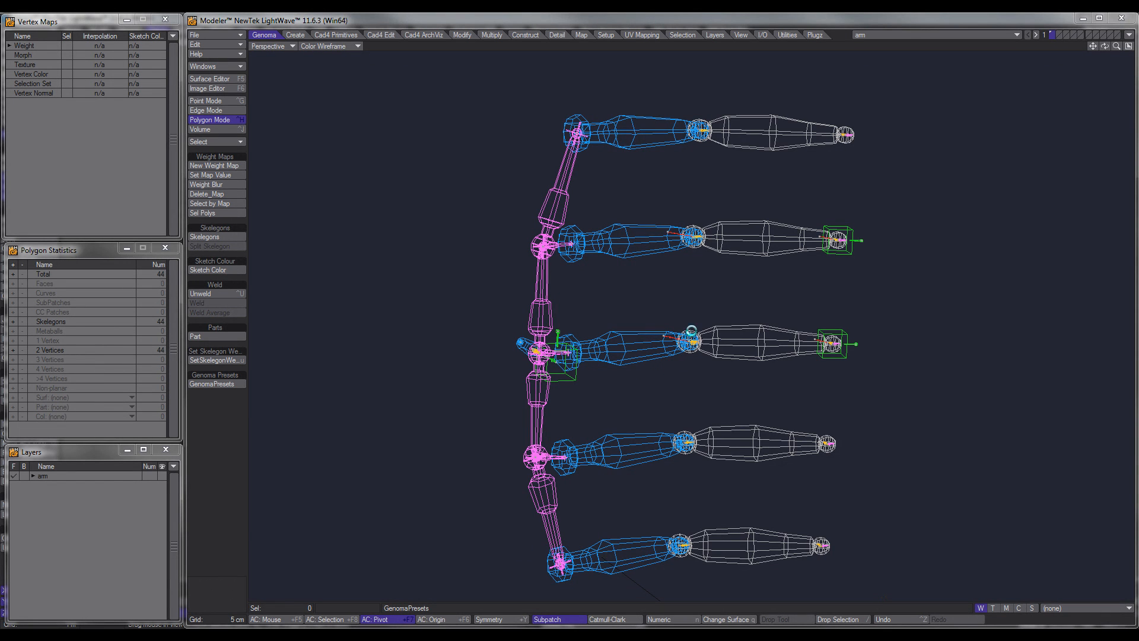
left_click_drag(698, 344, 718, 375, "ctrl+alt")
left_click_drag(748, 324, 731, 357, "alt+shift")
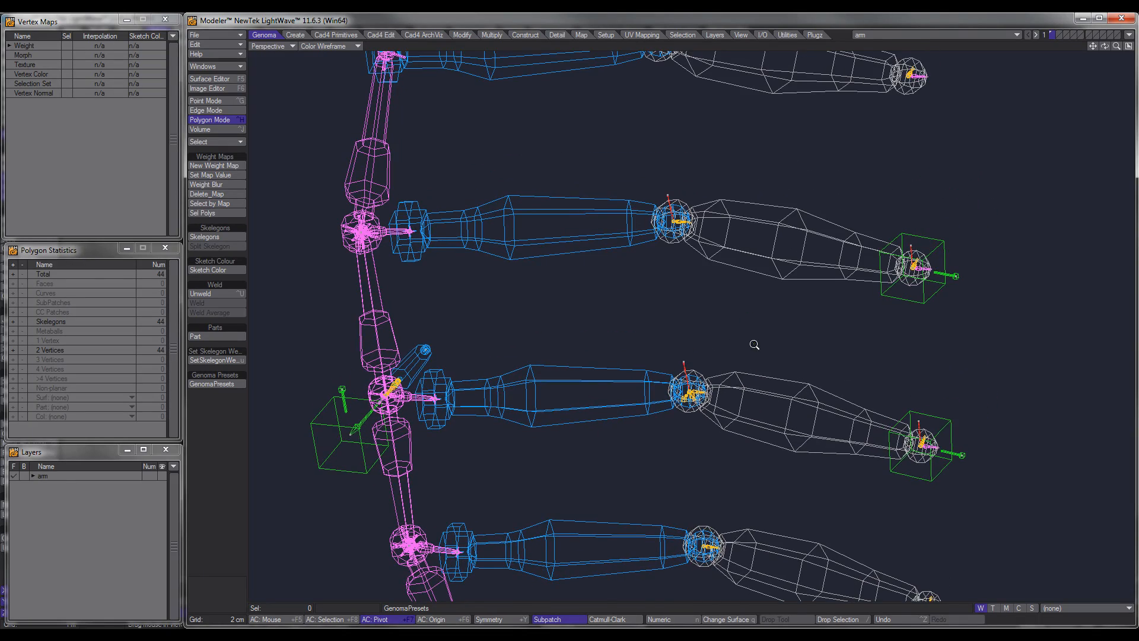
key("a")
left_click_drag(604, 339, 634, 327, "alt")
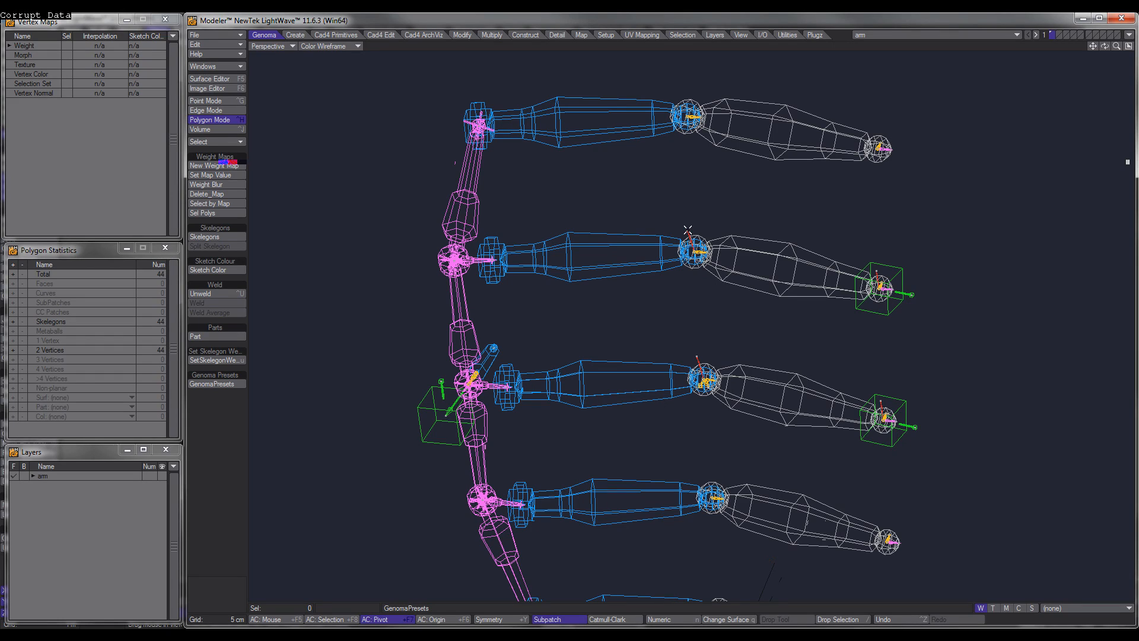
key("ctrl+g")
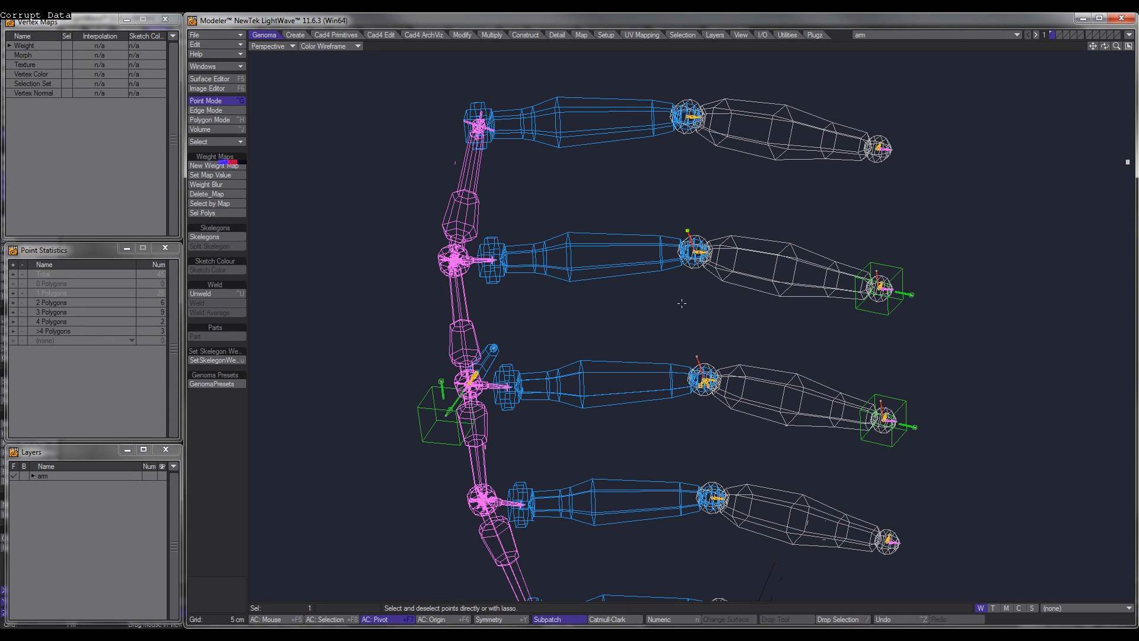
left_click(687, 230)
left_click(697, 357)
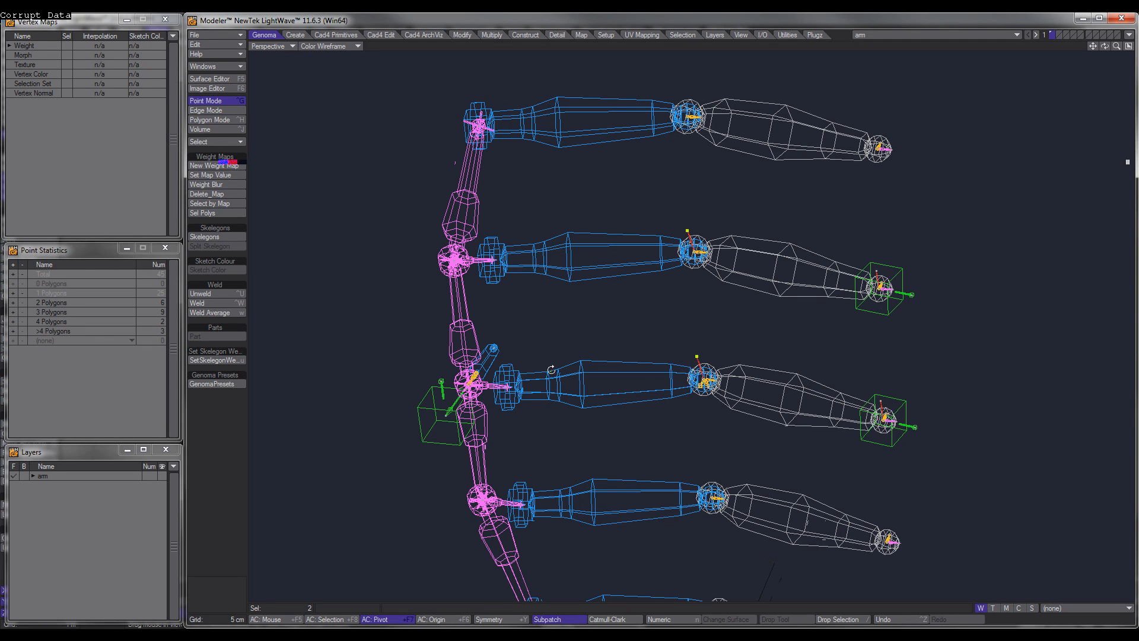
left_click_drag(552, 369, 622, 397, "alt")
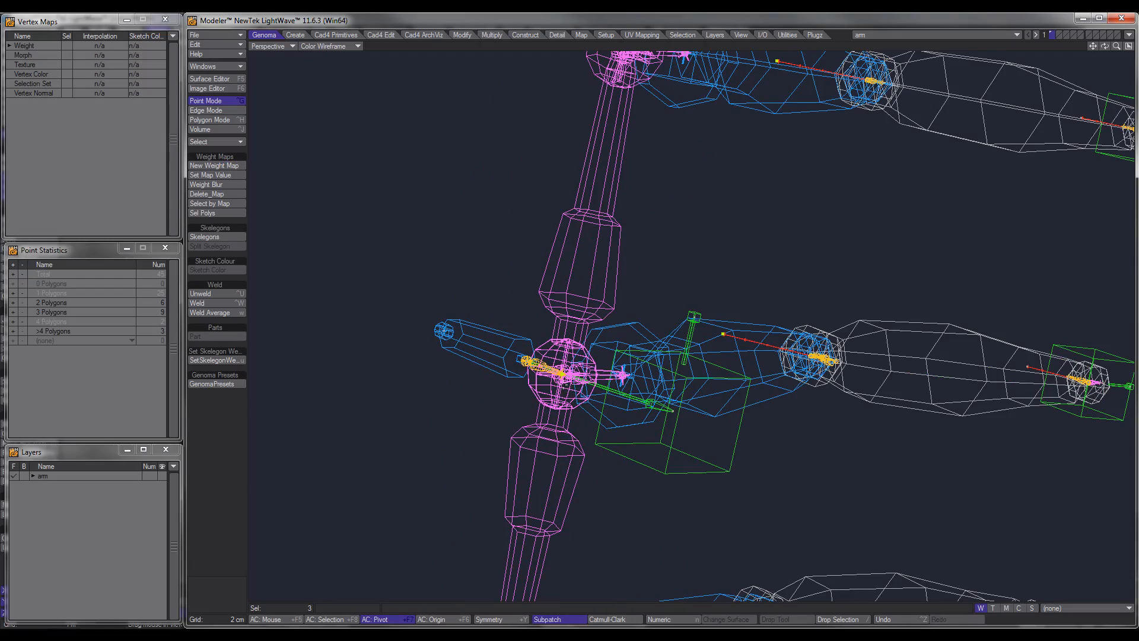
key("ctrl+w")
left_click_drag(673, 358, 615, 344, "alt")
key("s")
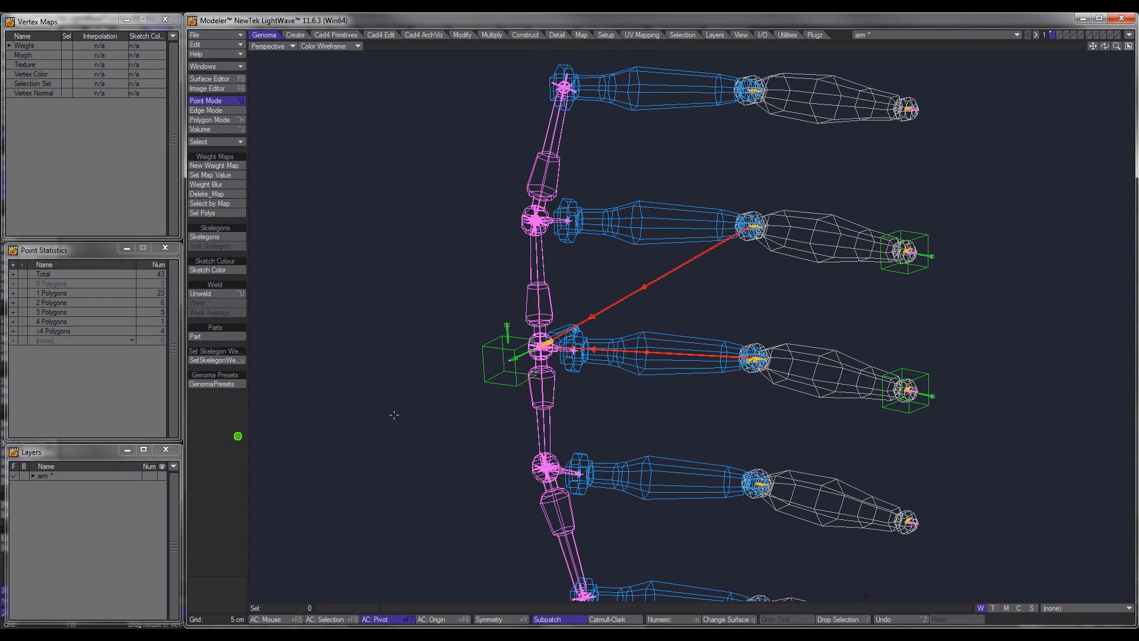
In Layout, update the Genoma rig and test it by moving ctrl_hpb up and down, ending at about 15.72 cm in Y.
key("F12")
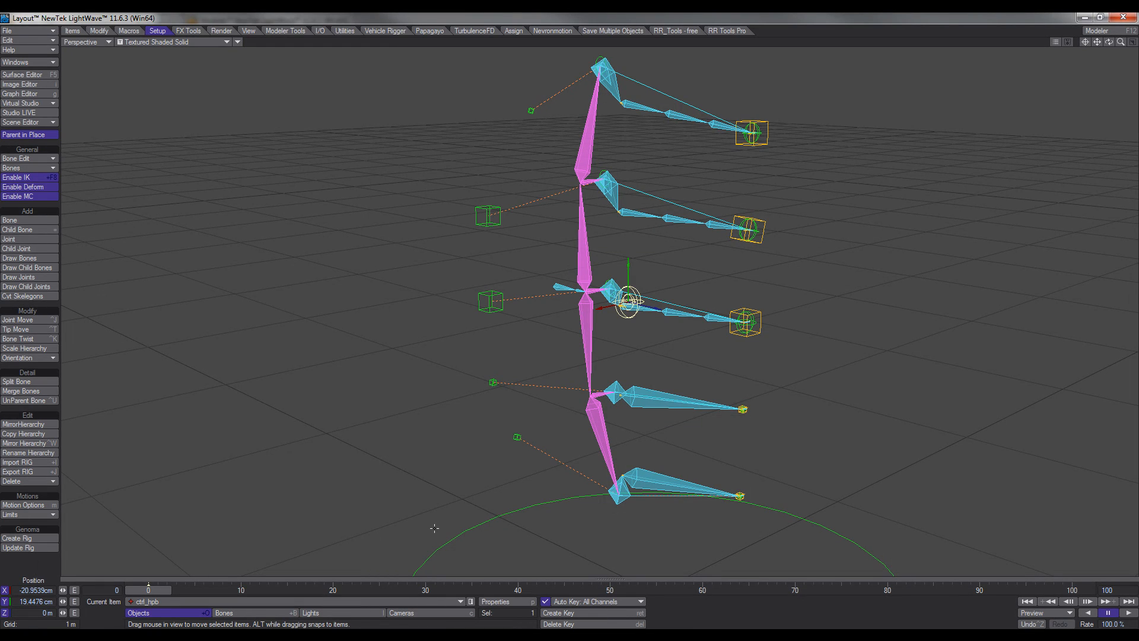
left_click(18, 547)
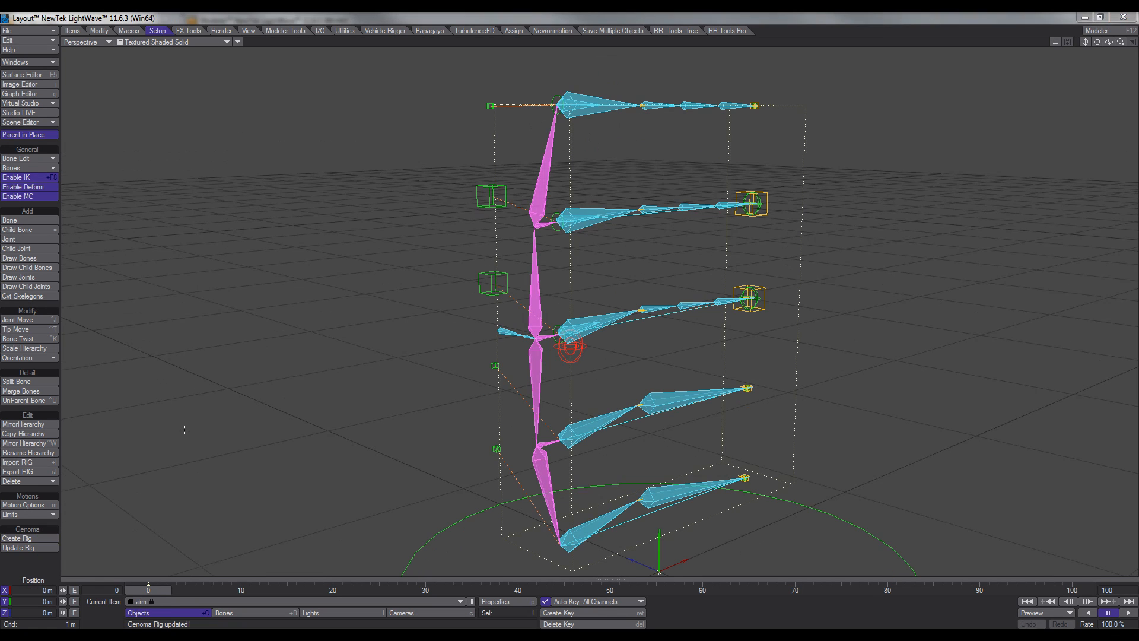
left_click(569, 360)
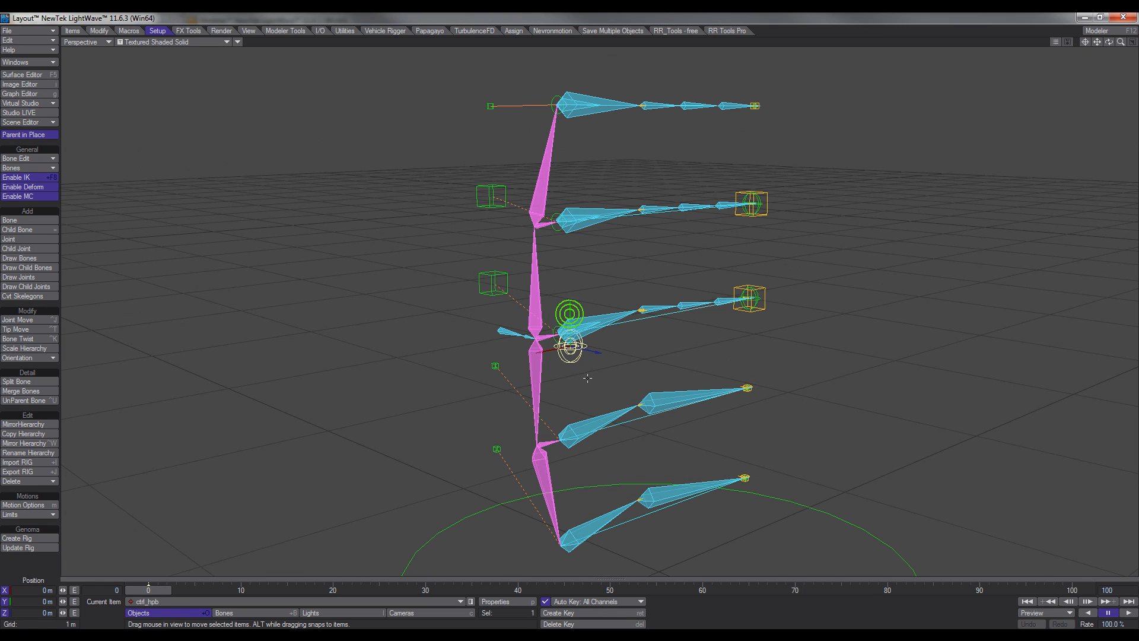
left_click_drag(570, 346, 575, 315)
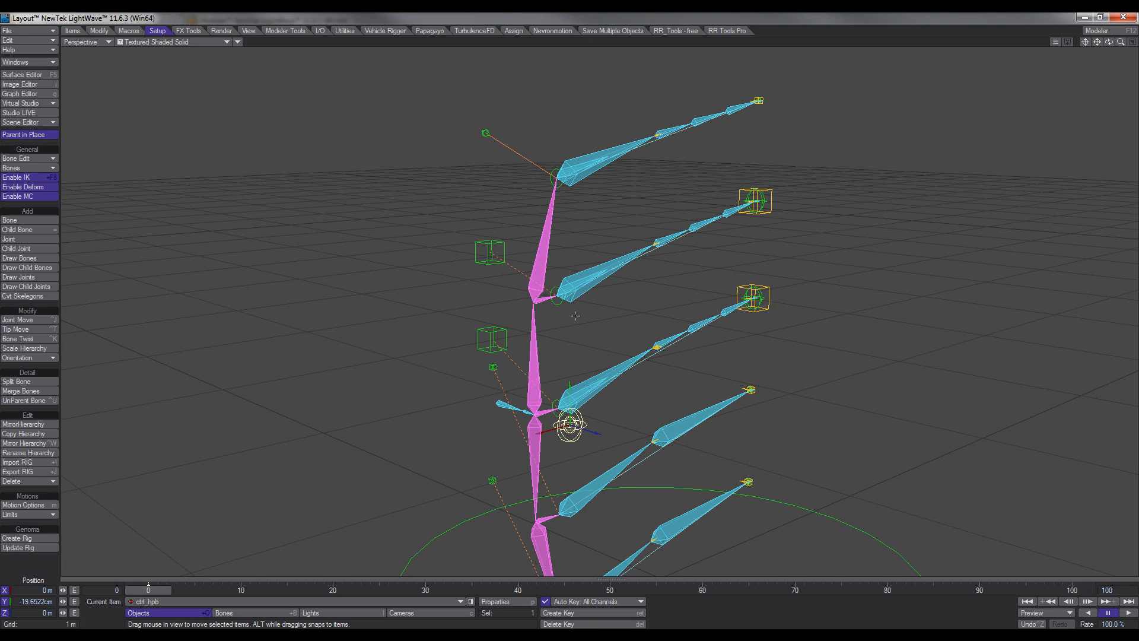
left_click_drag(573, 379, 570, 315)
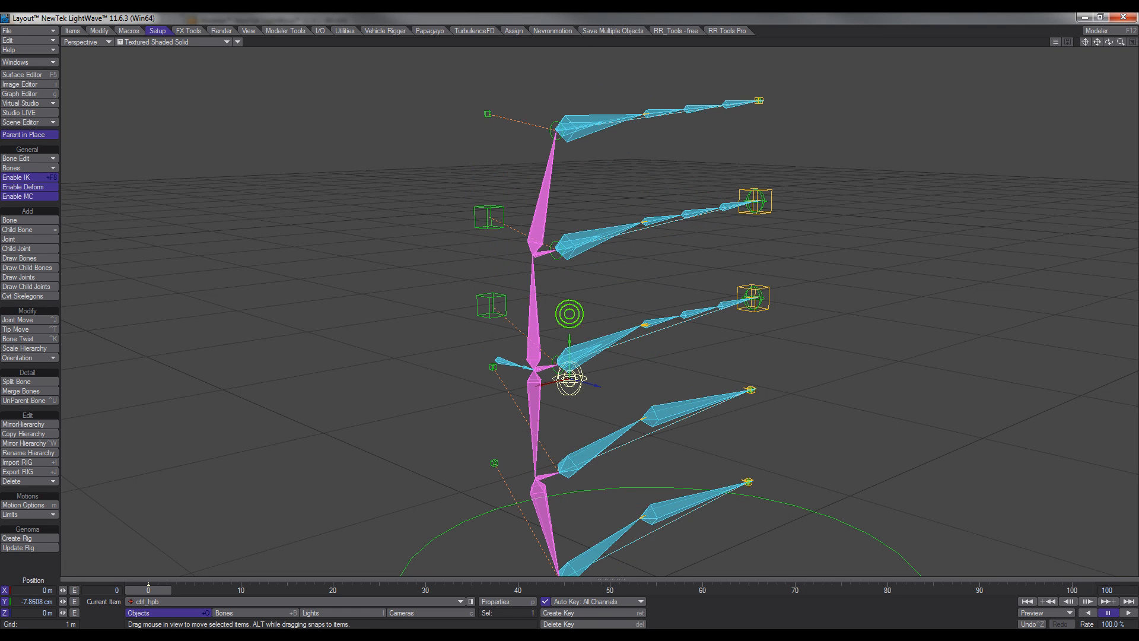
left_click_drag(569, 378, 568, 347)
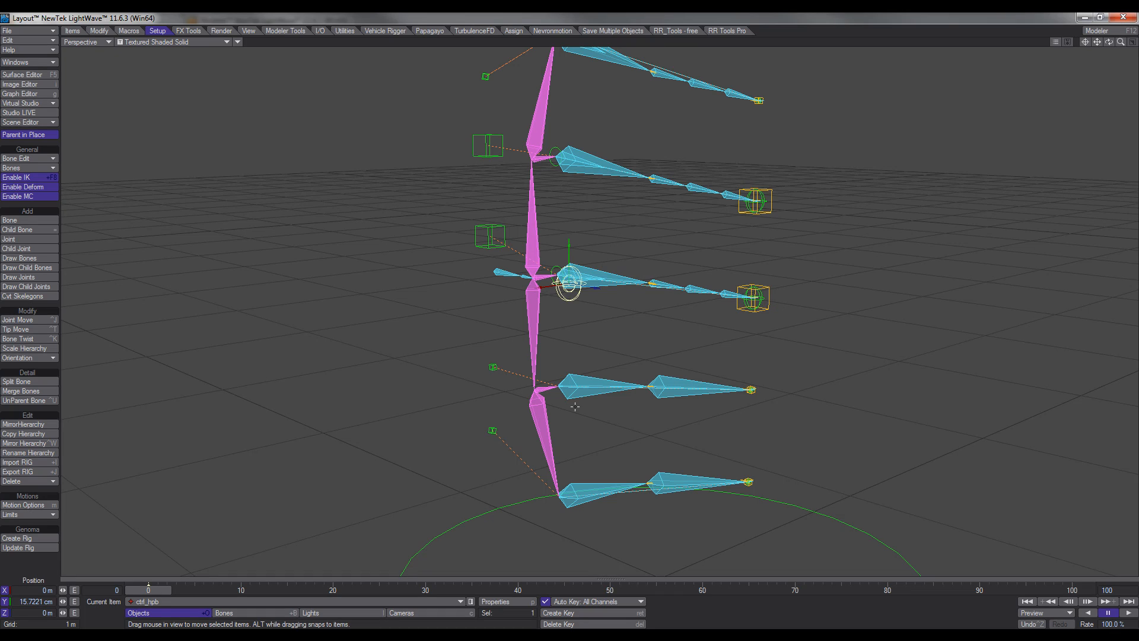
Lower the ctrl_hpb control to about 9.83 cm in Y and select ik_ctrl (2) on the second arm.
left_click_drag(567, 259, 569, 306)
left_click_drag(568, 305, 685, 231, "alt")
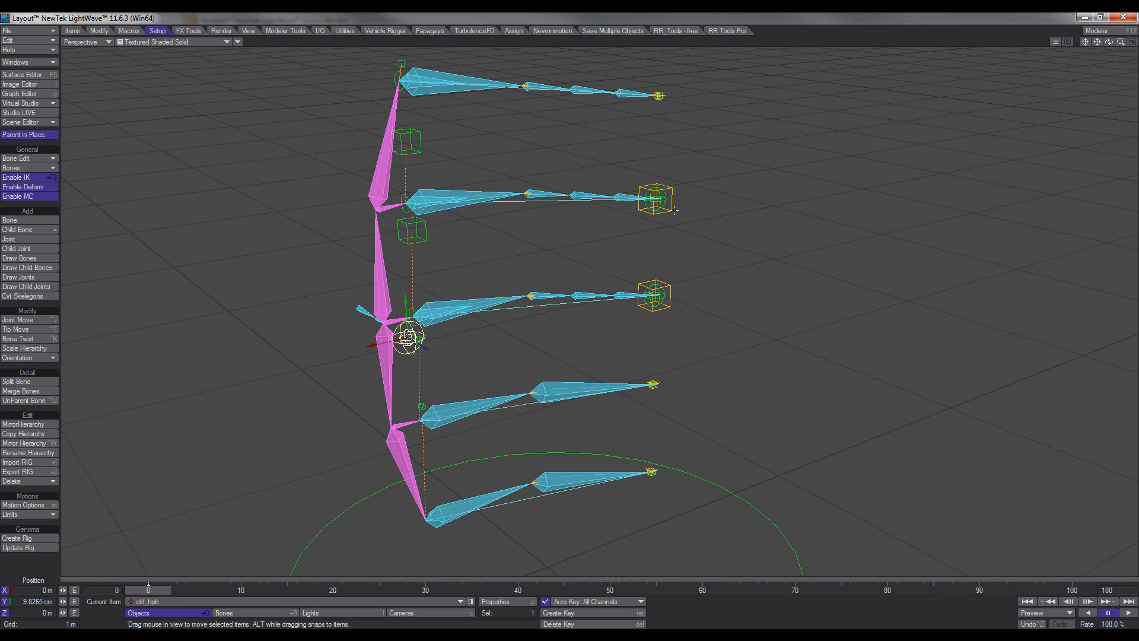
left_click(670, 208)
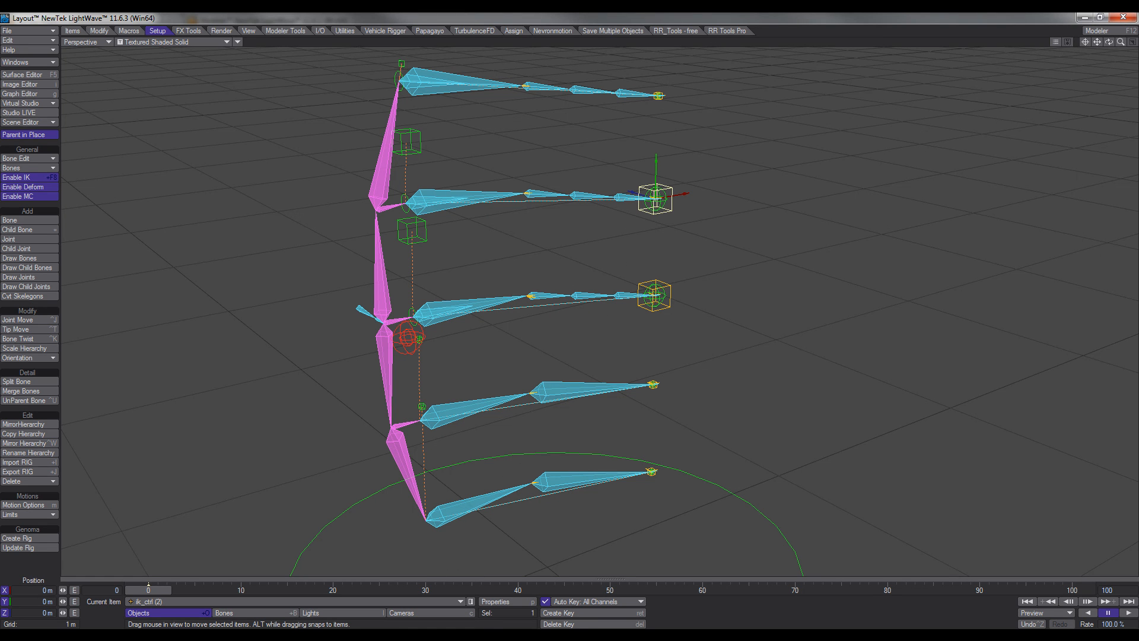
In Modeler, weld the wrist pole points of the two boxed arms to the spine joint between them and save the object.
left_click(504, 635)
left_click_drag(900, 272, 838, 375, "alt")
scroll(828, 419, "up", 2)
left_click(848, 392)
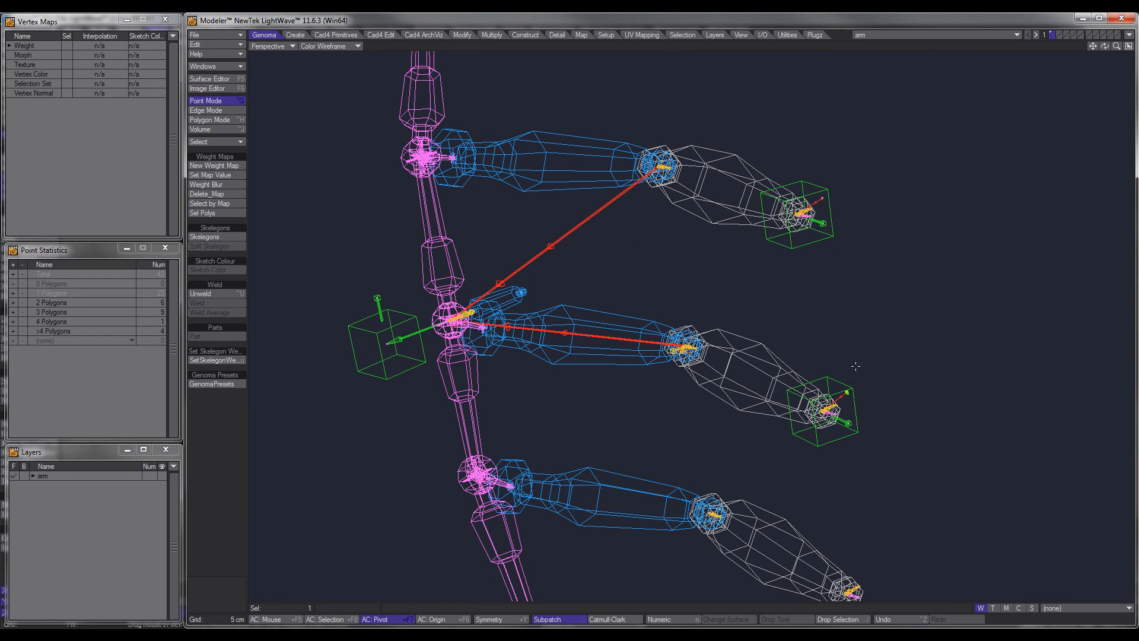
left_click(821, 197)
scroll(440, 319, "up", 2)
left_click(456, 320)
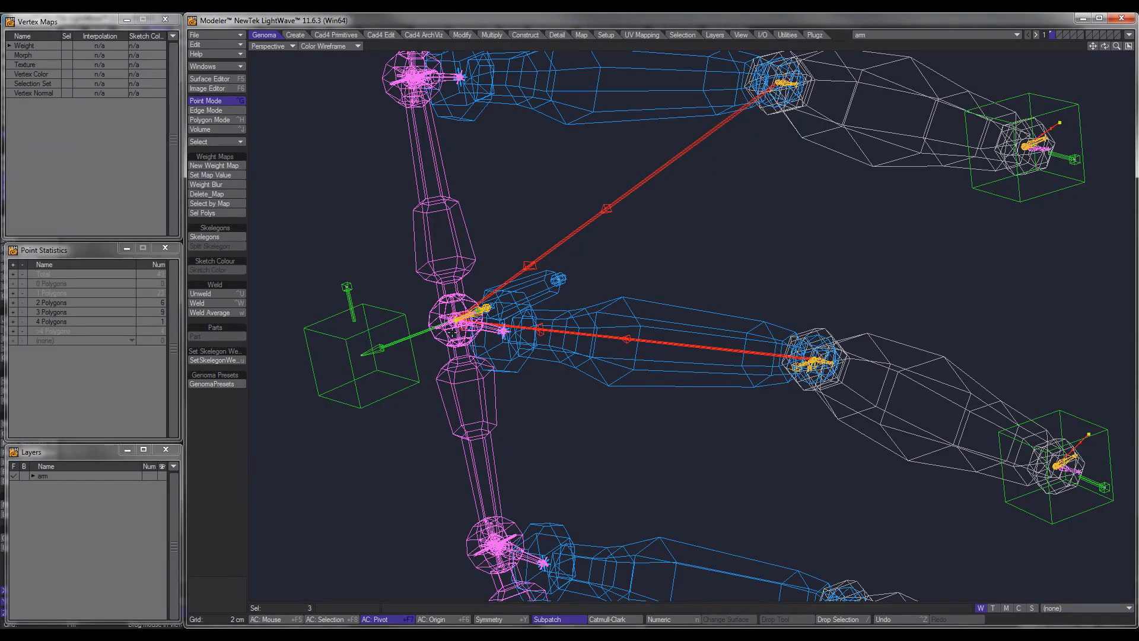
key("ctrl+w")
scroll(635, 347, "down", 2)
left_click_drag(590, 353, 600, 312, "alt")
key("s")
In Layout, update the Genoma rig and move ctrl_hpb up and down to test the arm chains.
key("F12")
left_click_drag(526, 334, 516, 295)
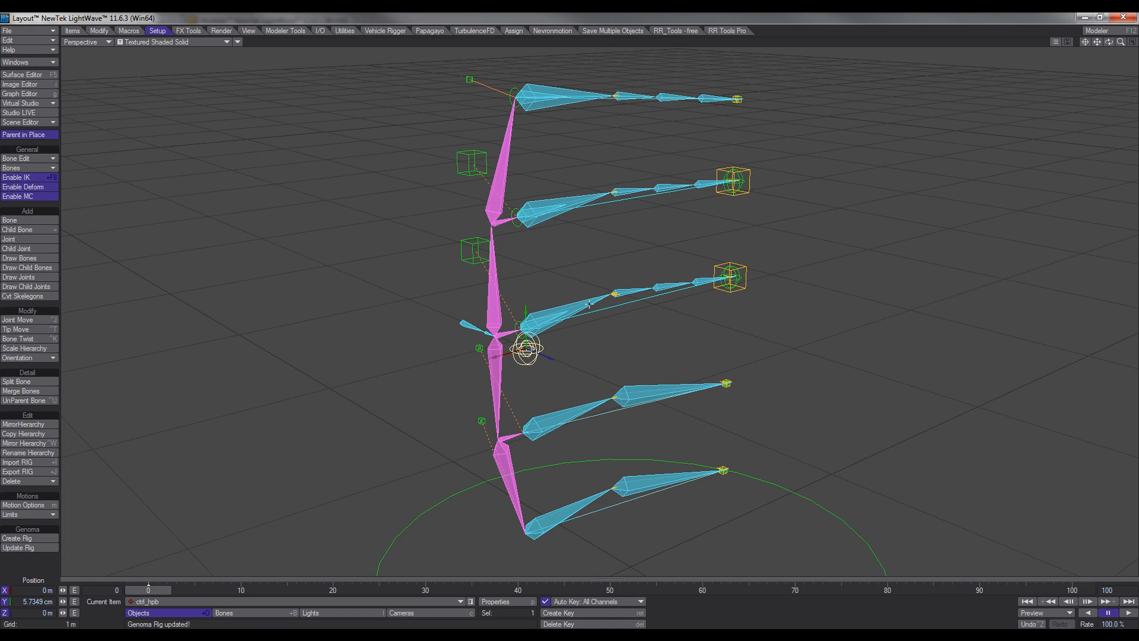
mouse_move(529, 314)
left_mouse_down()
mouse_move(528, 364)
mouse_move(526, 238)
mouse_move(527, 326)
left_mouse_up()
left_click_drag(500, 371, 455, 383)
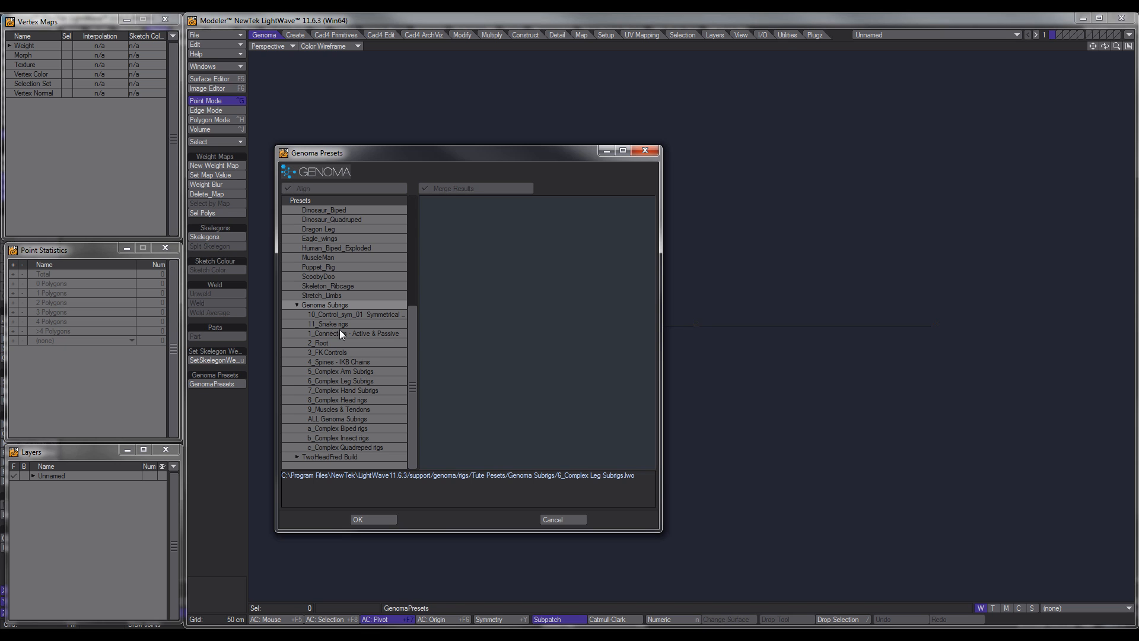
Load the 6_Complex Leg Subrigs Genoma preset into the empty Modeler object and fit it in view.
left_click(334, 381)
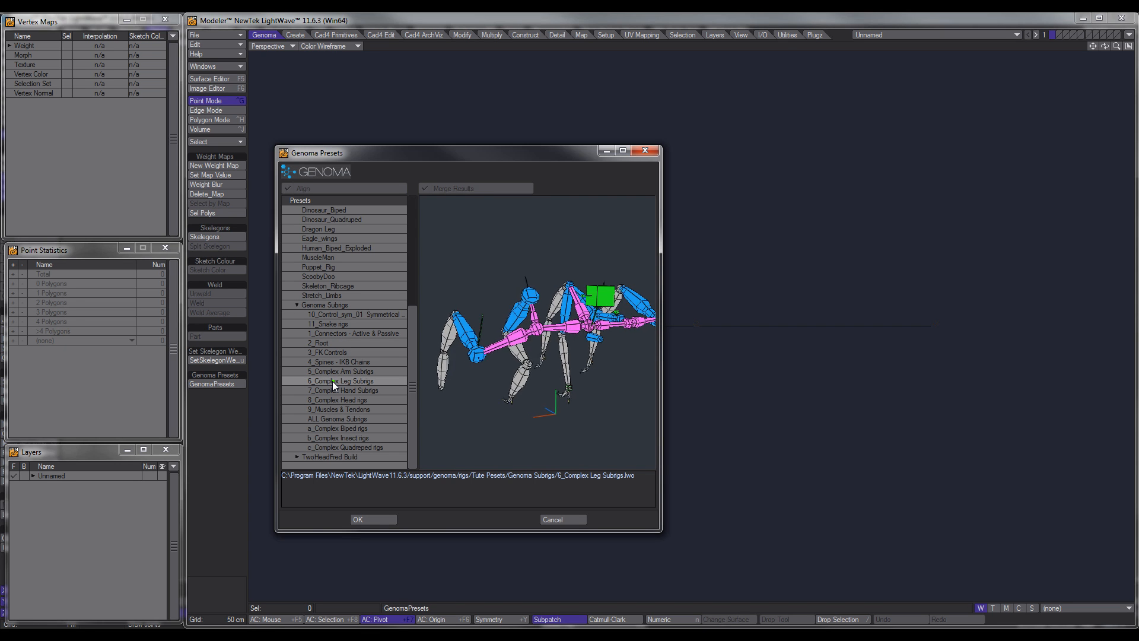
left_click(370, 518)
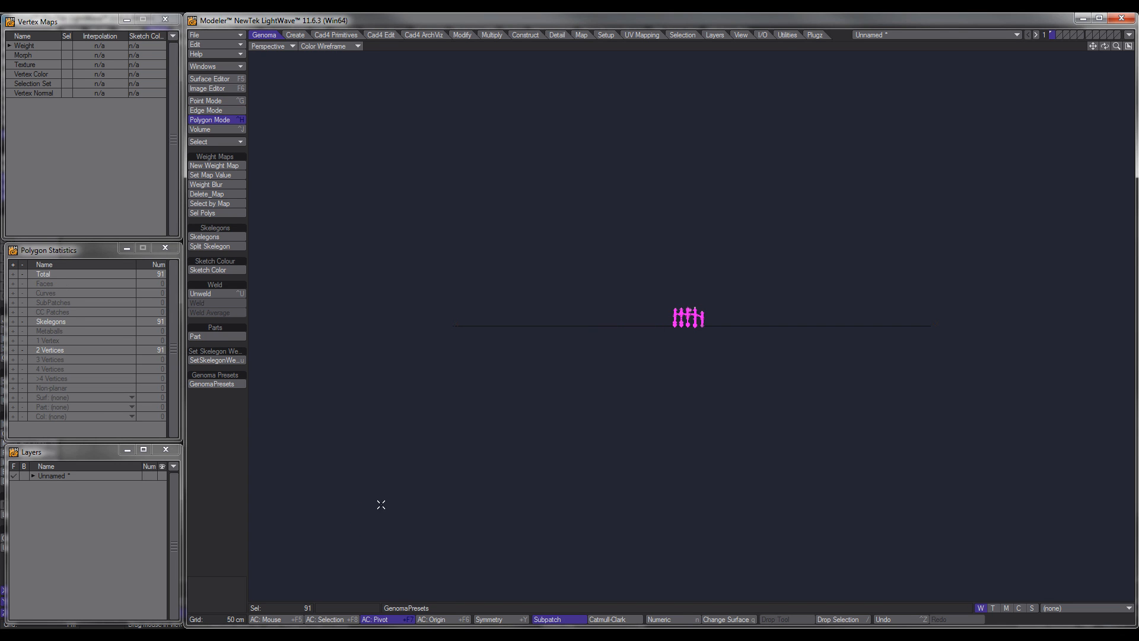
key("a")
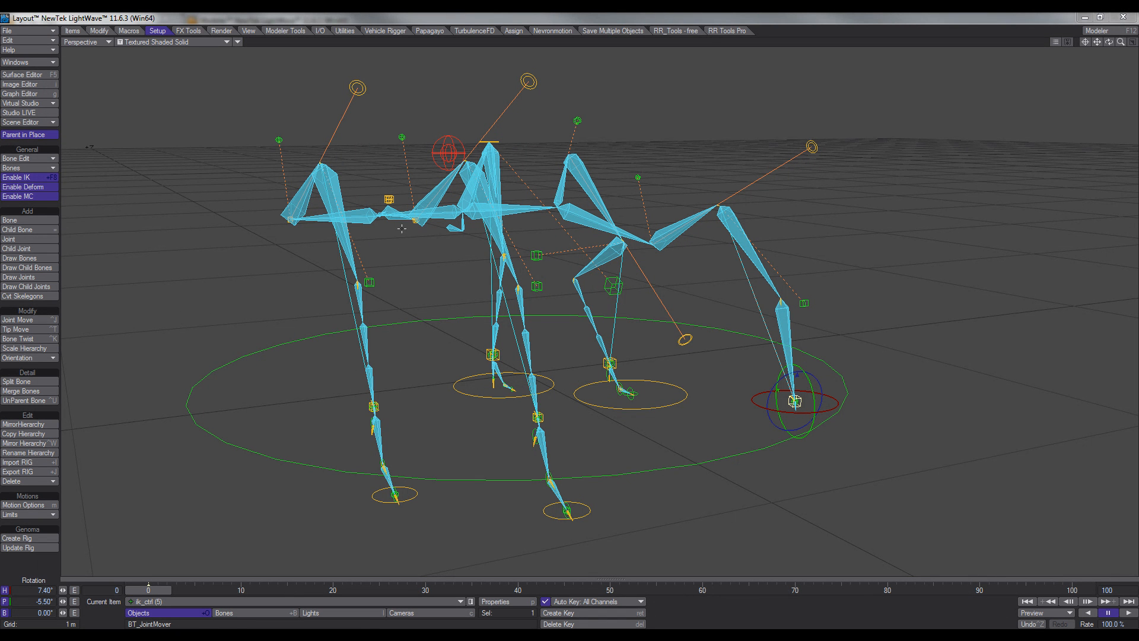
In Layout, move the ctrl_hpb (2) control to test how the leg rigs follow the body.
left_click(449, 153)
key("t")
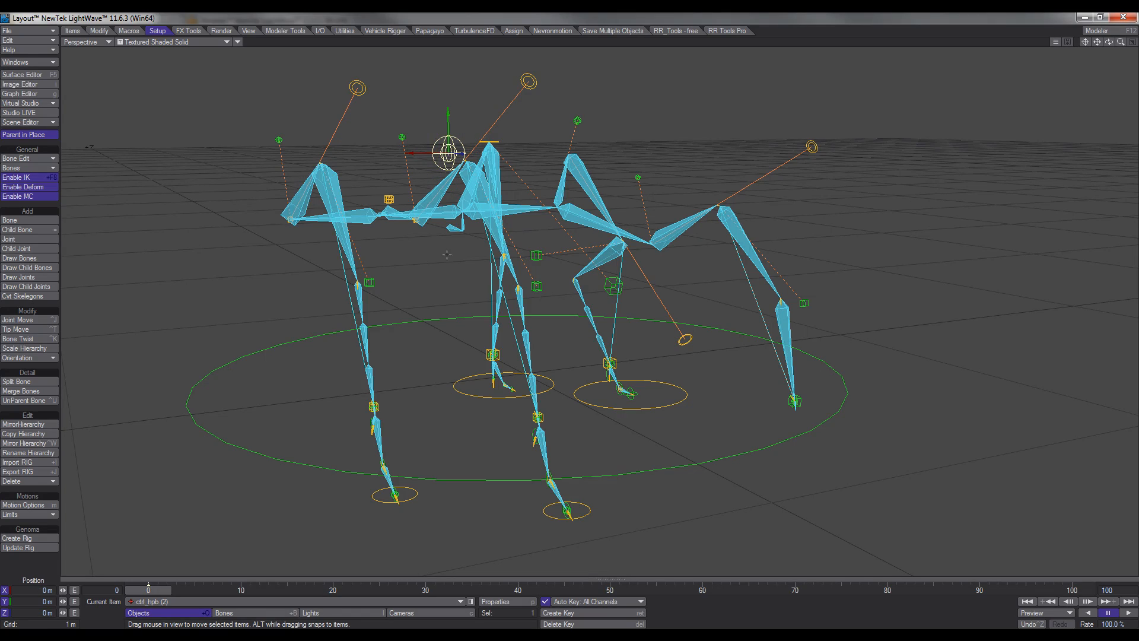
left_click_drag(448, 114, 474, 341)
scroll(453, 278, "down", 2)
Move the foot control globalmovectrl (1) to about 3.7 cm in X, -15.7 cm in Y and 31.4 cm in Z.
left_click(416, 476)
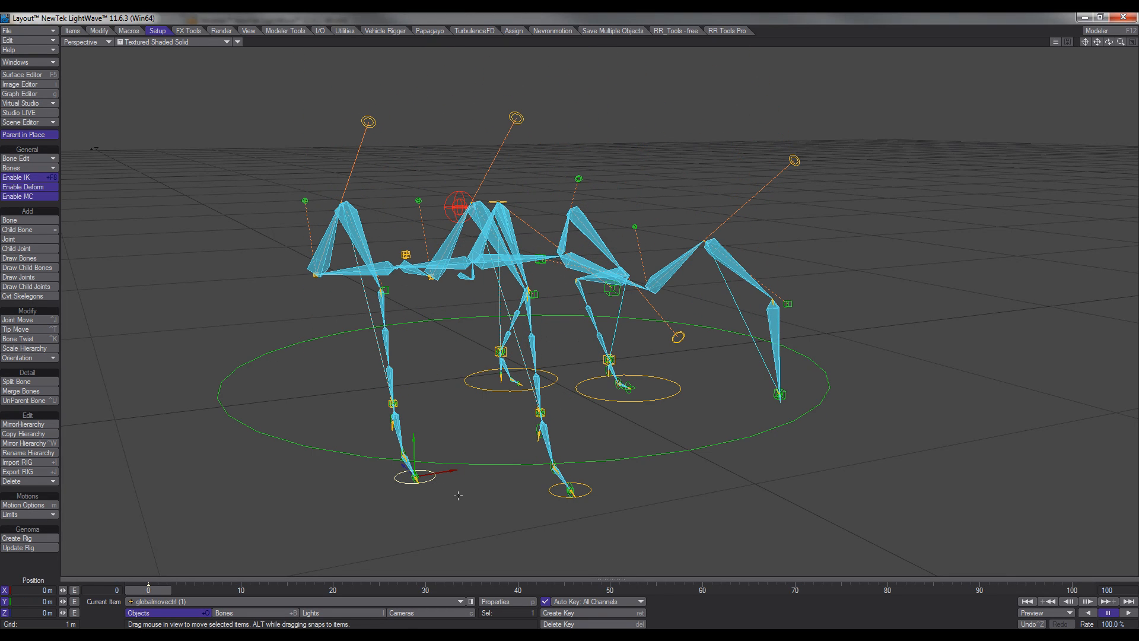
left_click_drag(416, 476, 259, 443)
left_click_drag(333, 493, 452, 497)
right_click_drag(396, 412, 420, 421)
left_click_drag(453, 464, 458, 462, "alt")
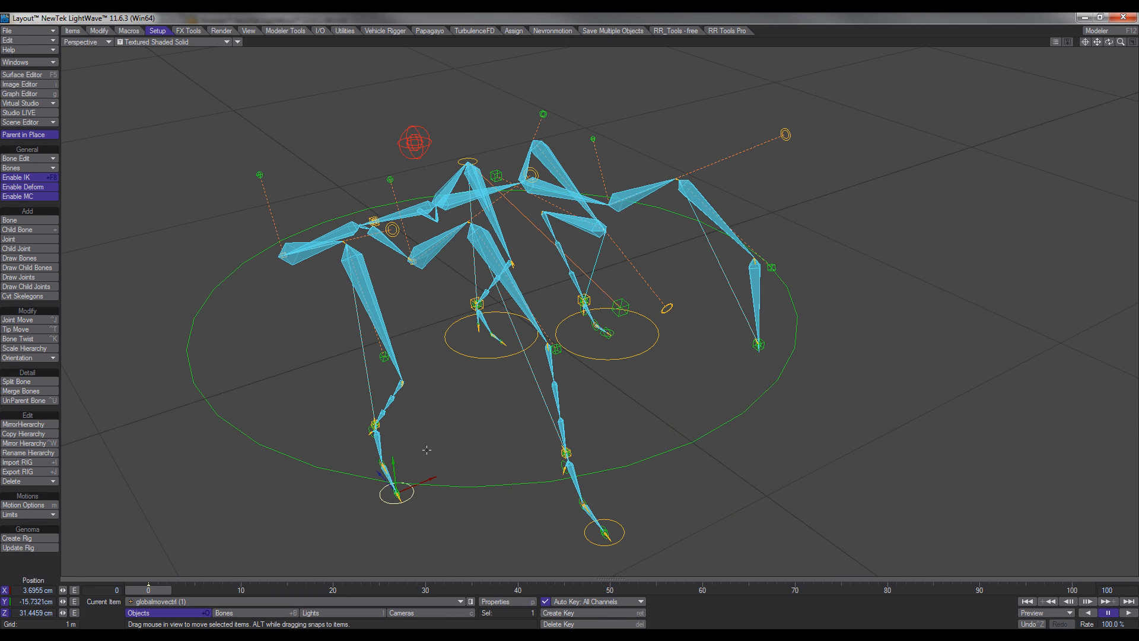
Select ctrl_hpb (1) and rotate it to test the attached pair of legs.
left_click_drag(418, 333, 571, 315, "alt")
left_click(452, 255)
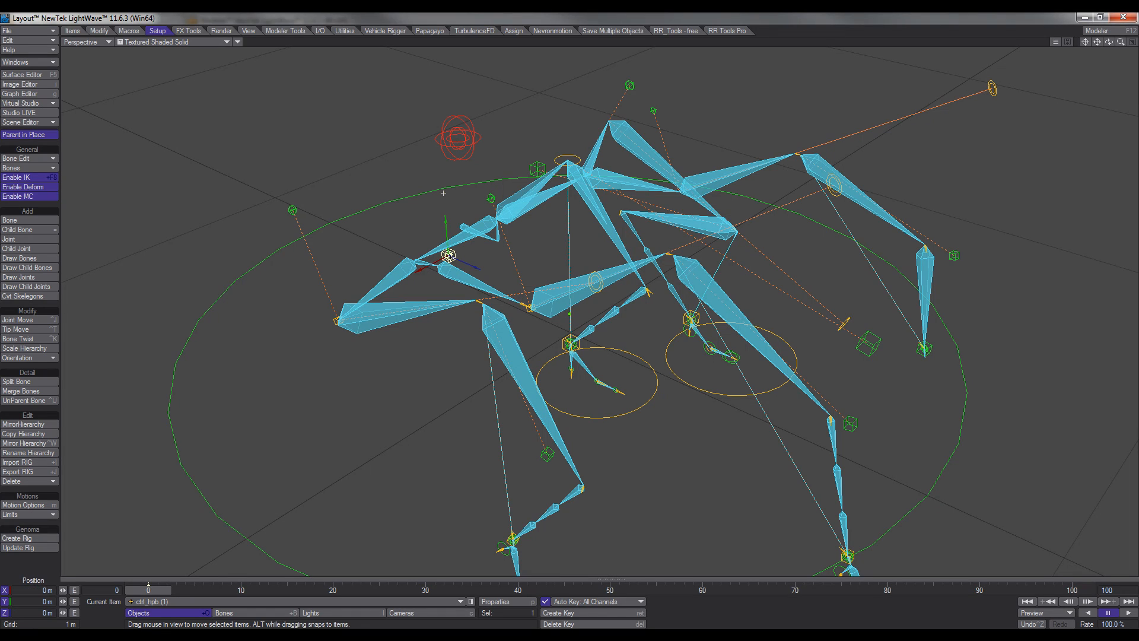
key("y")
left_click_drag(429, 368, 415, 350)
left_click_drag(443, 193, 441, 196)
Raise Foot_Floor_ctrl and rotate it to about -174.1° heading and 17.4° pitch.
left_click_drag(569, 314, 734, 359, "alt")
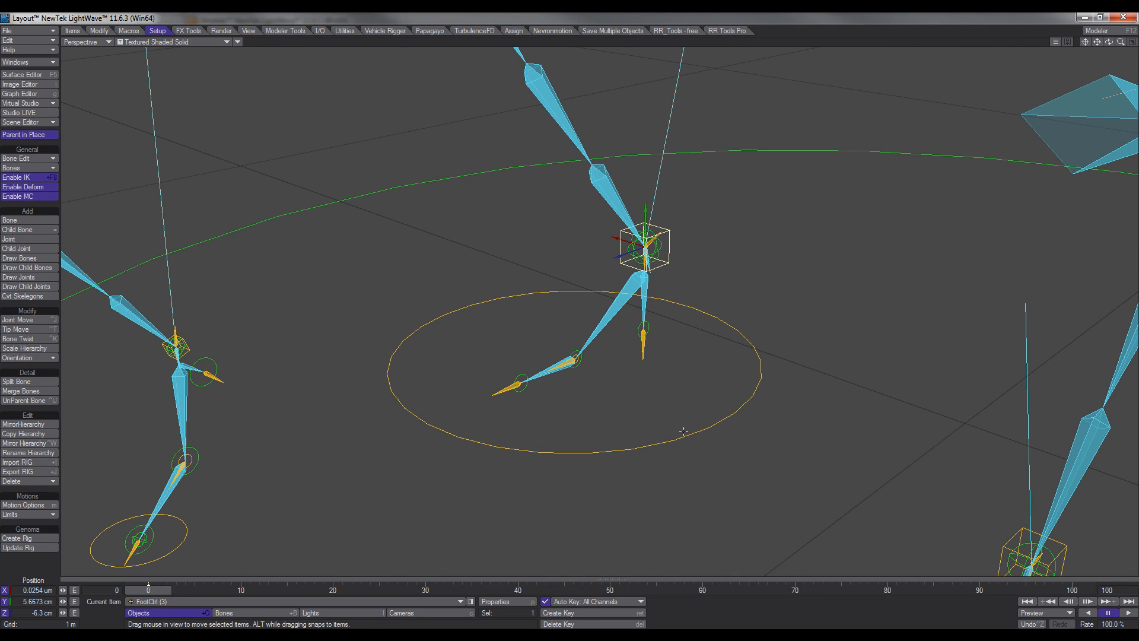
left_click(684, 433)
left_click_drag(699, 425, 694, 417, "alt")
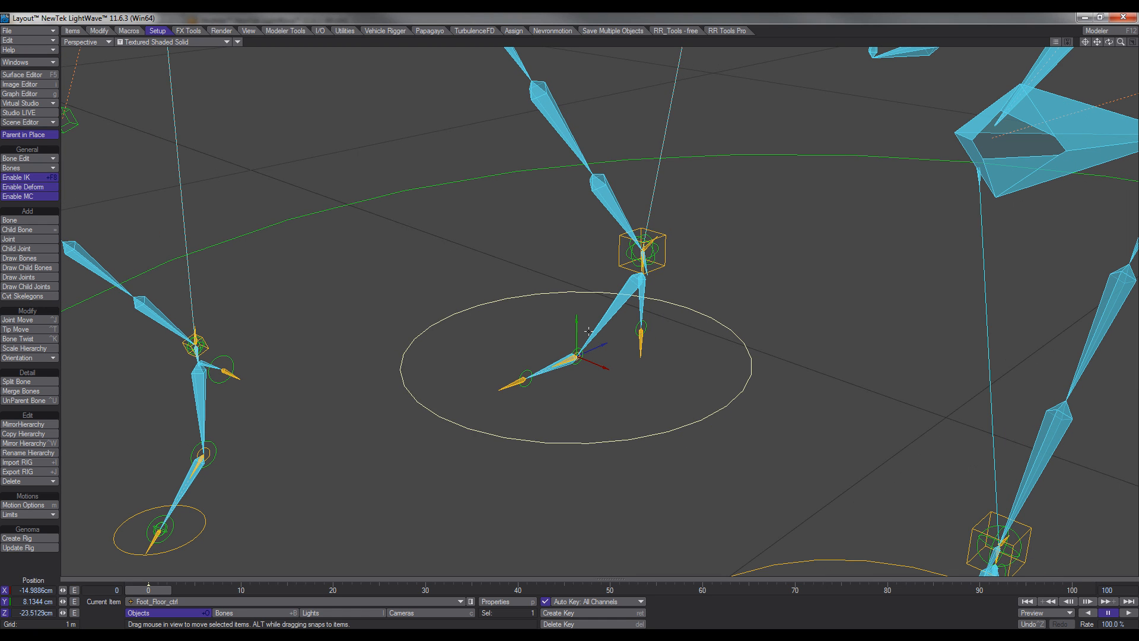
mouse_move(589, 331)
right_mouse_down()
mouse_move(568, 315)
mouse_move(585, 327)
right_mouse_up()
key("y")
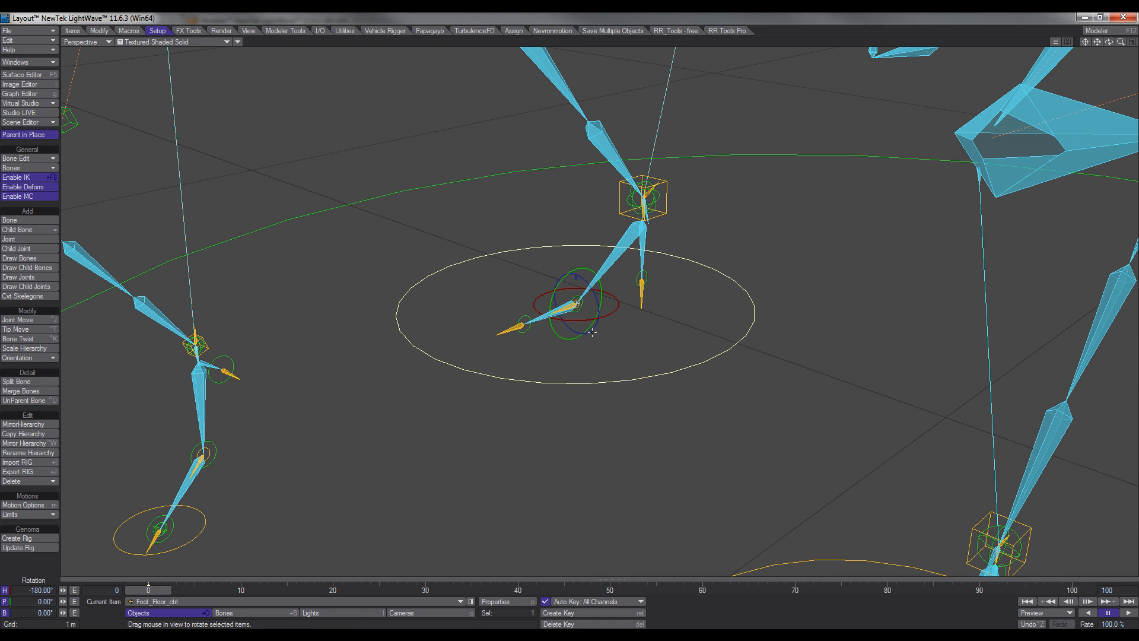
left_click_drag(592, 332, 615, 362)
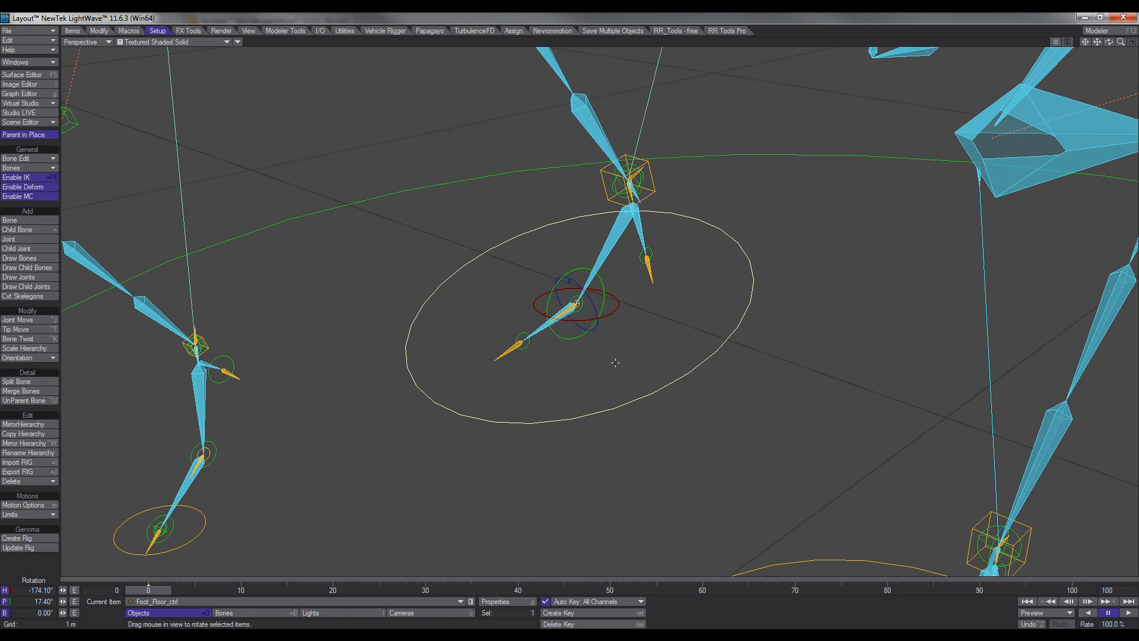
Rotate FootCtrl (3), the heel control and BallCtrl (3), leaving BallCtrl (3) at about -2.8° heading and 16.7° pitch.
left_click_drag(651, 191, 618, 209)
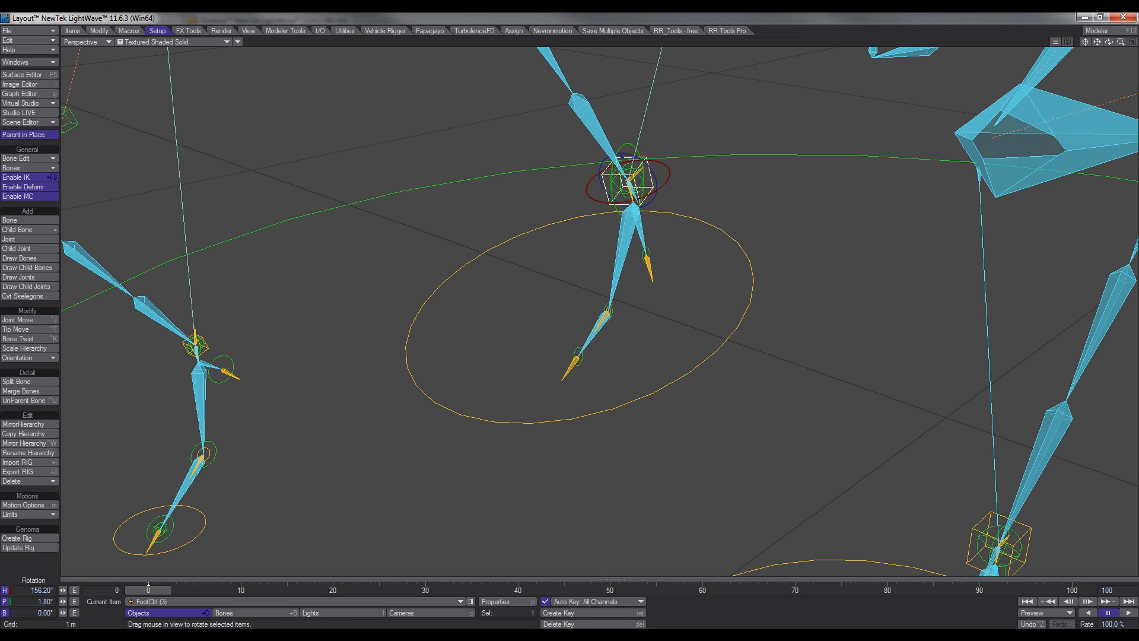
left_click_drag(567, 361, 575, 460)
left_click(645, 257)
left_click(581, 301)
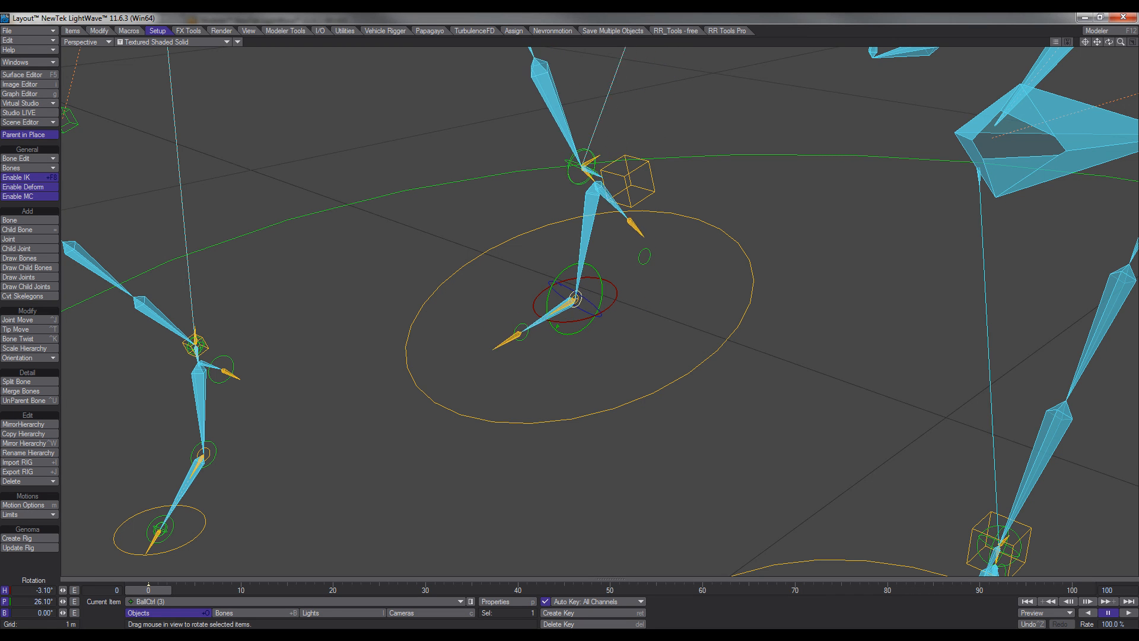
left_click_drag(588, 416, 596, 369)
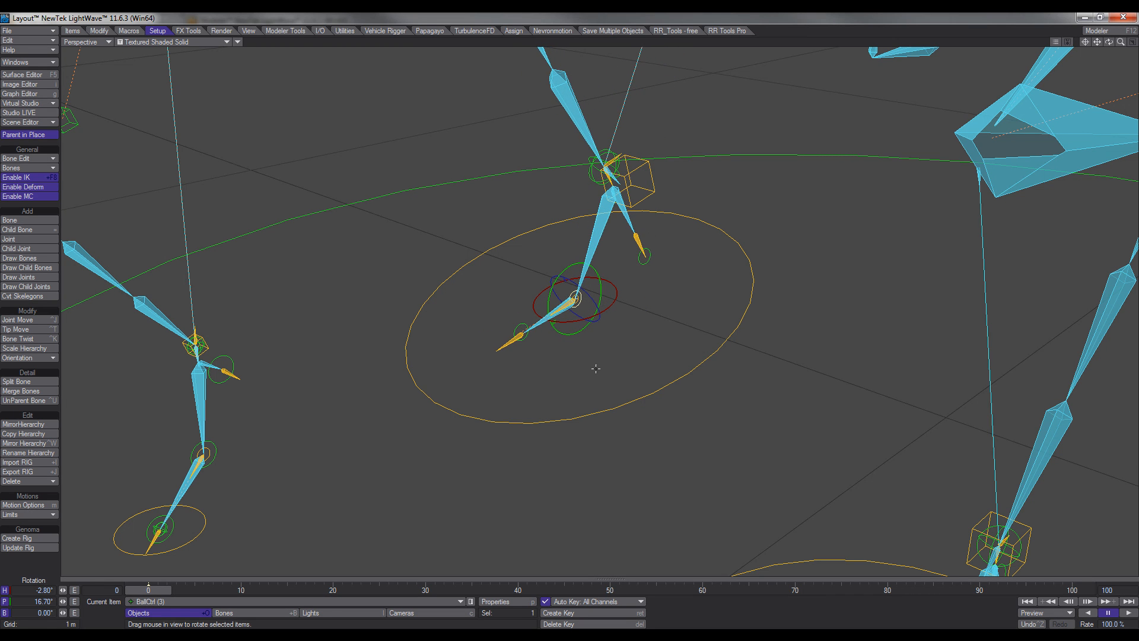
Select TipRot_ctrl (3) and rotate it to about -21.3° pitch.
scroll(566, 335, "up", 3)
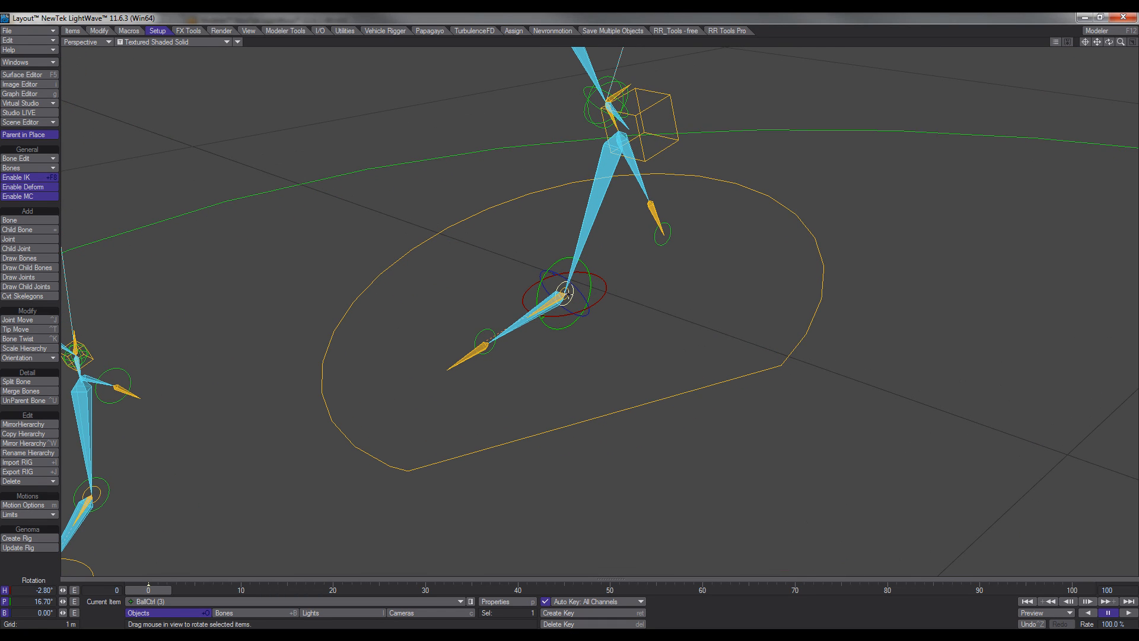
mouse_move(568, 294)
left_mouse_down("ctrl+alt")
mouse_move(569, 331)
mouse_move(569, 303)
left_mouse_up("ctrl+alt")
key("Down")
Change the item shape of TipRot_ctrl (3) to Box with a scale of 2 cm in its object properties.
key("p")
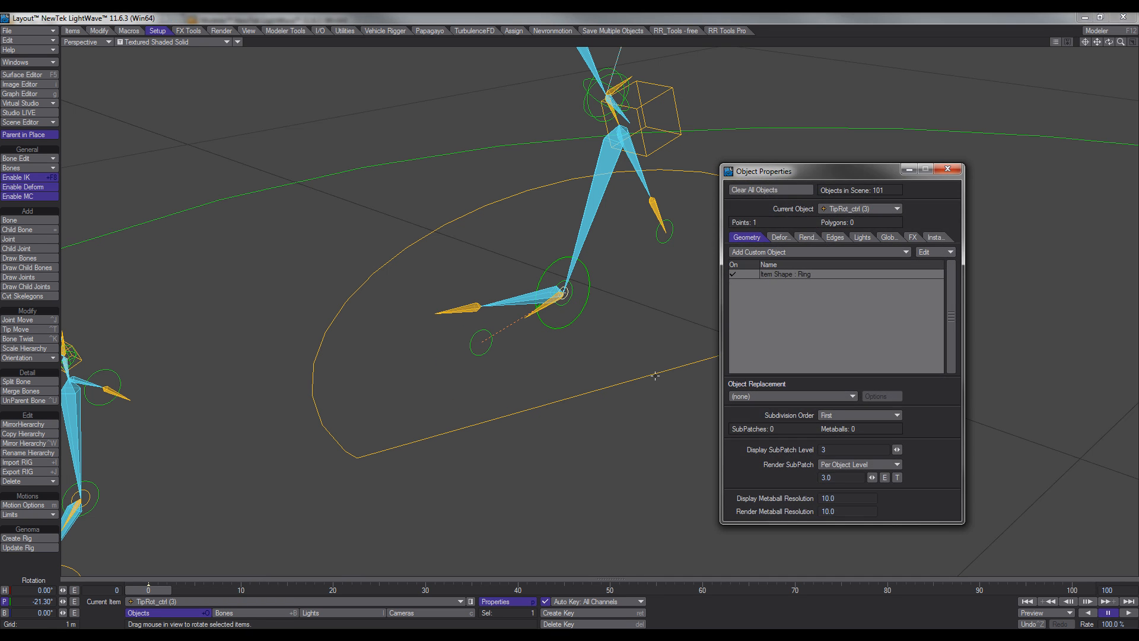
double_click(773, 273)
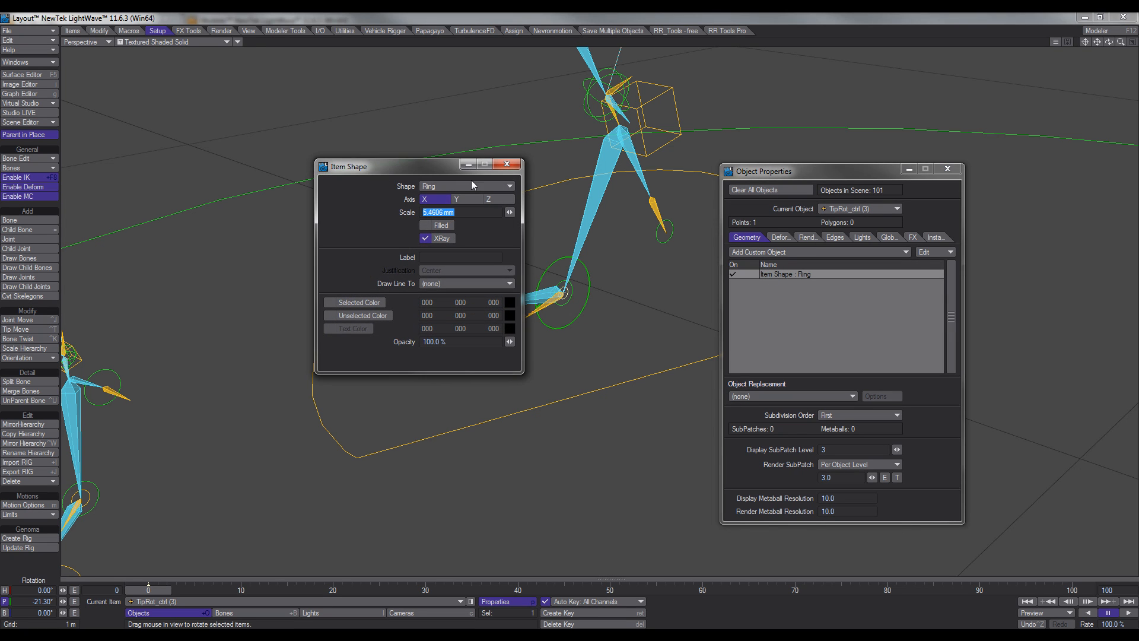
left_click(460, 187)
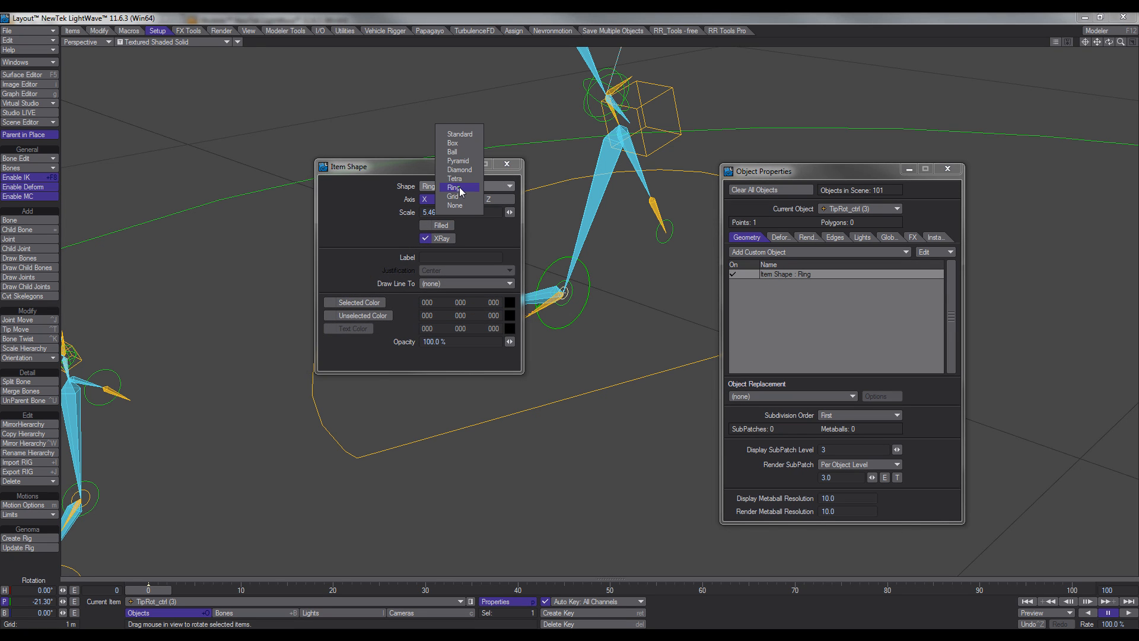
left_click(452, 144)
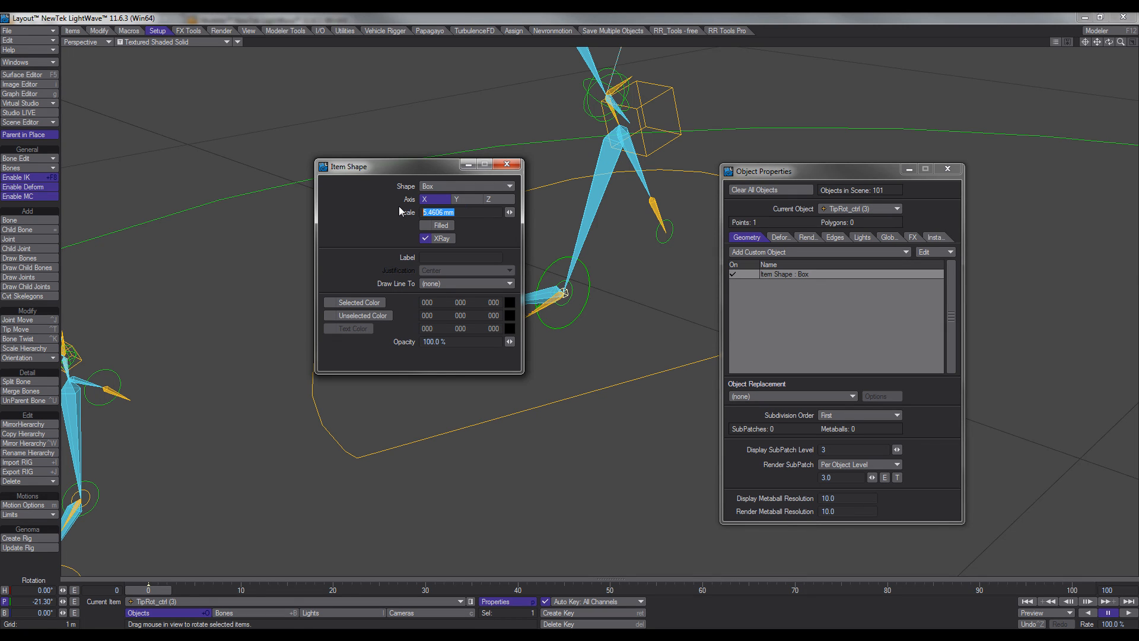
type(".0")
left_click(504, 163)
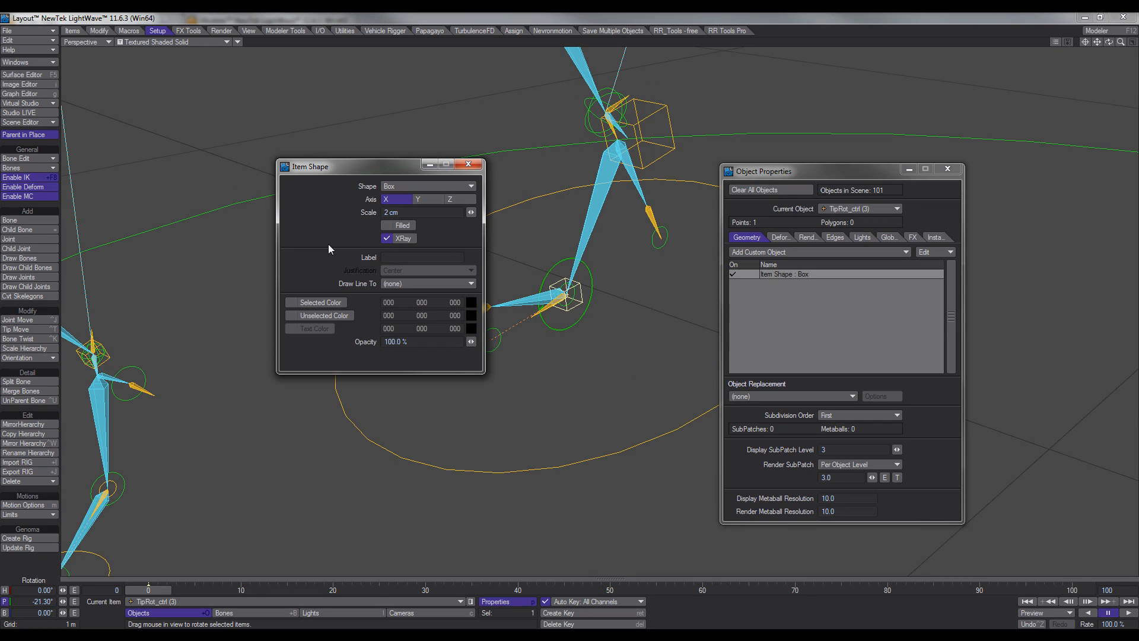
Label the TipRot_ctrl (3) box L_Toe, set the label's justification to Left and close the item shape settings.
left_click(387, 258)
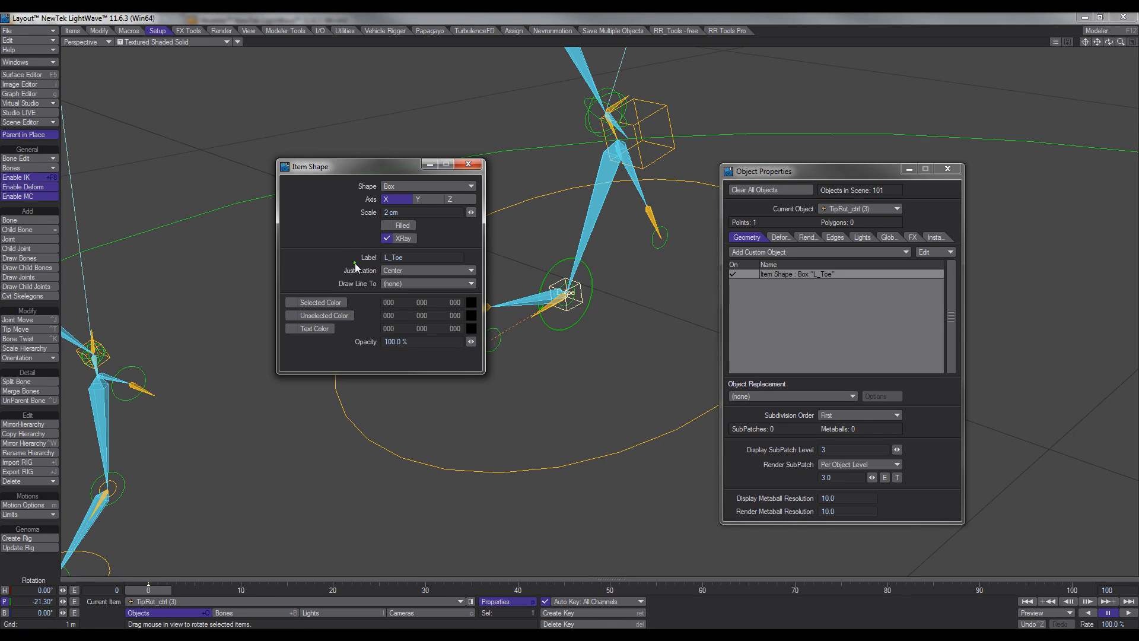
left_click(402, 270)
left_click(400, 274)
left_click(401, 270)
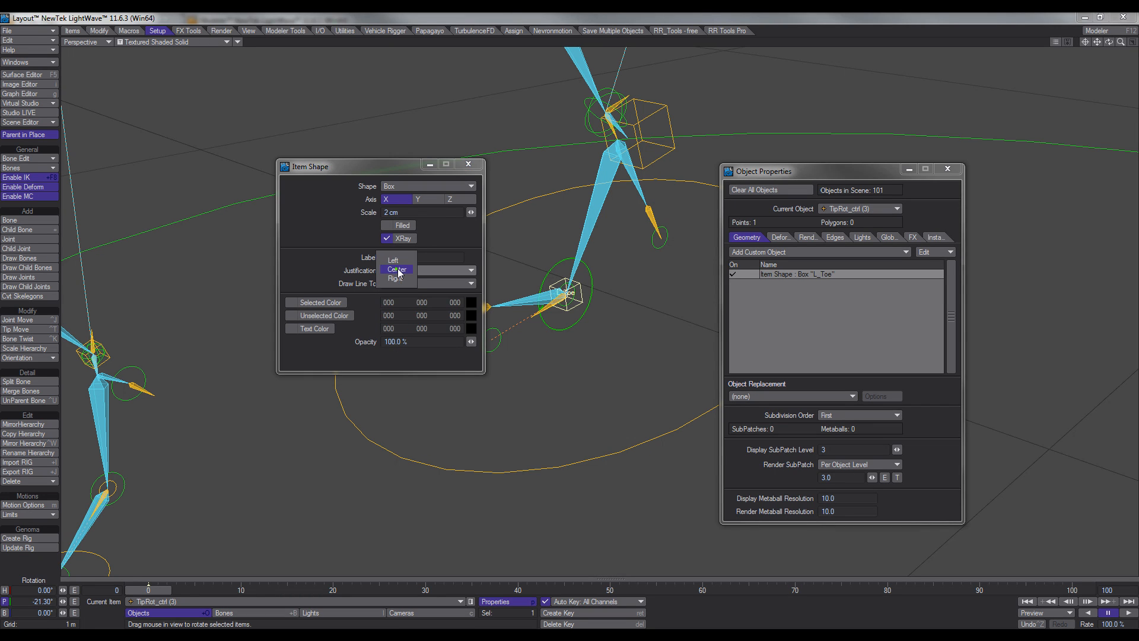
left_click(399, 260)
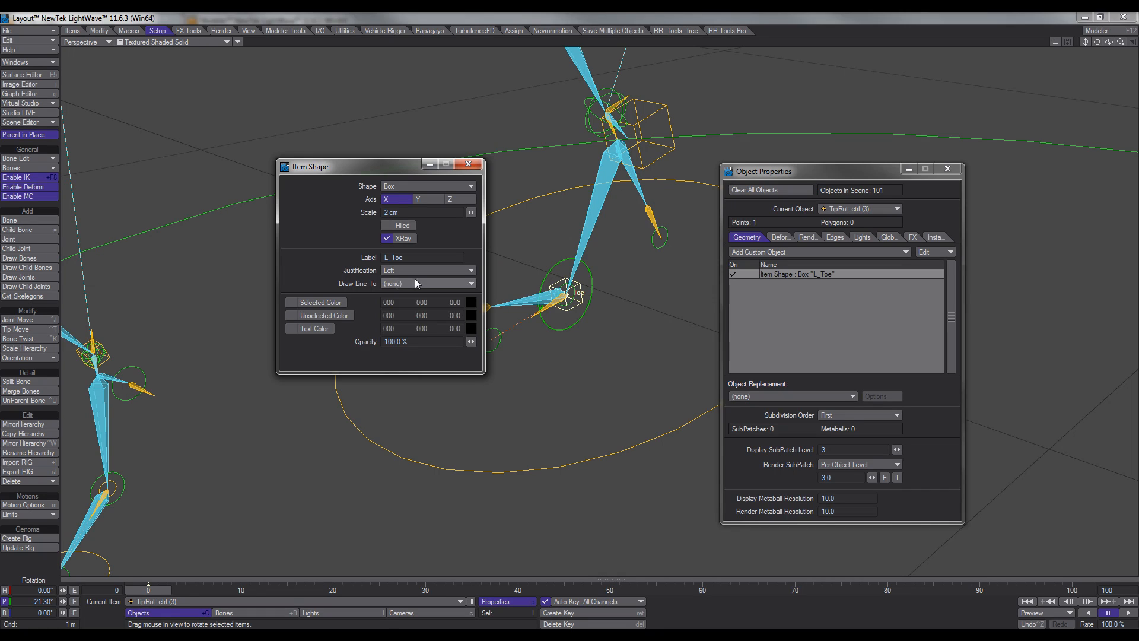
left_click(469, 165)
Examine the labelled toe box beside the TipCtrl (3) ring, selecting each control in turn.
scroll(542, 310, "up", 4)
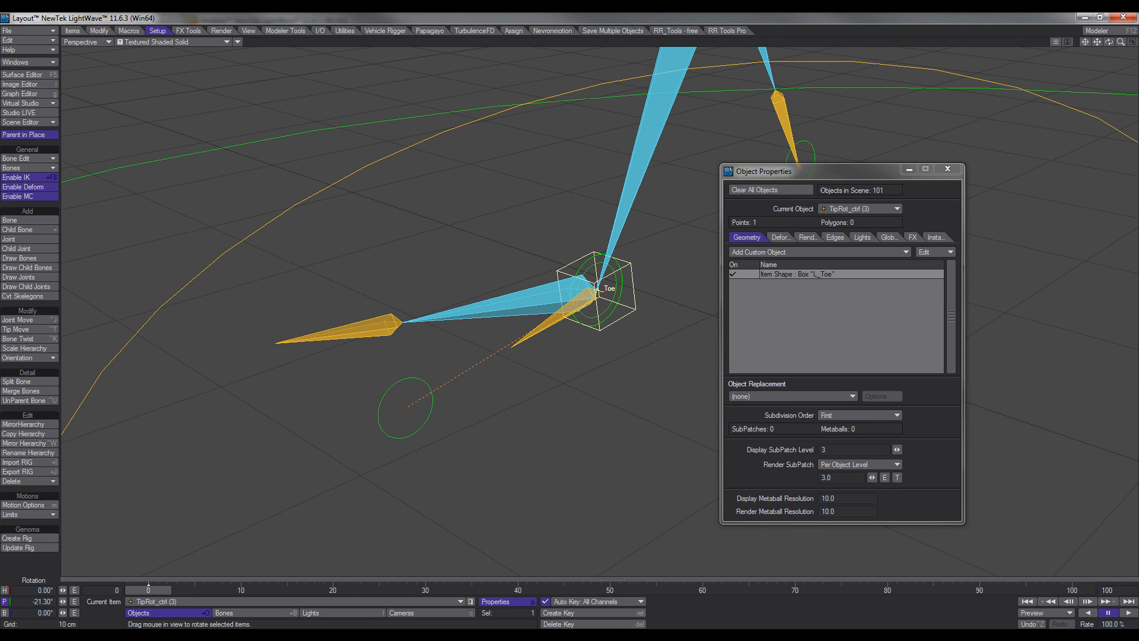
left_click(431, 411)
scroll(467, 398, "down", 2)
left_click_drag(456, 383, 441, 377, "alt")
left_click_drag(601, 363, 583, 357, "alt")
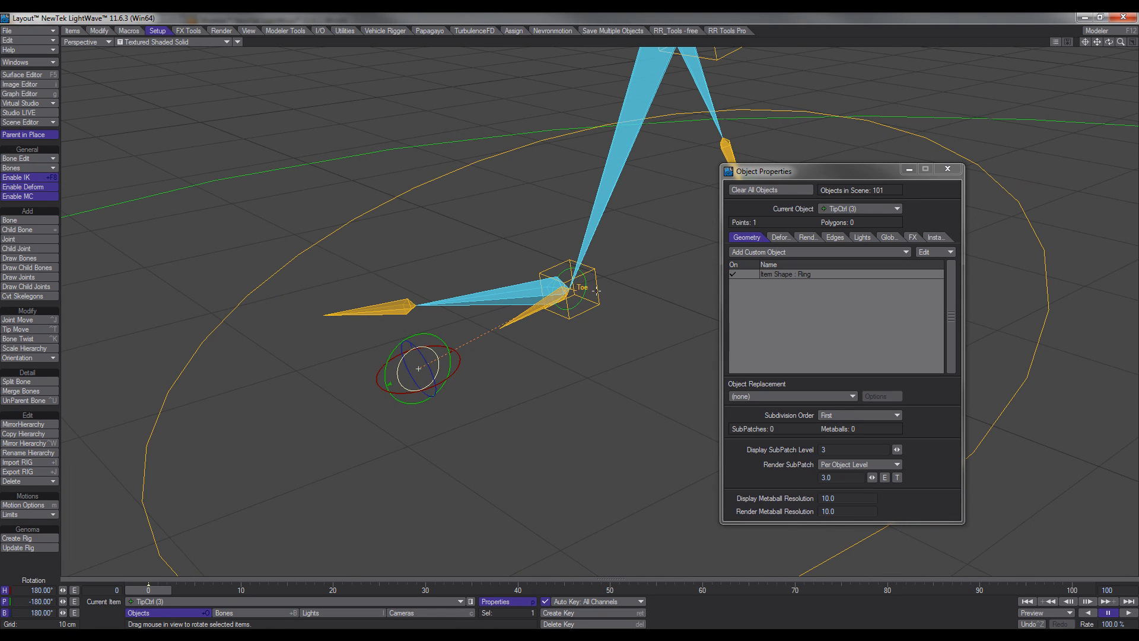
left_click(570, 315)
scroll(585, 353, "down", 2)
left_click_drag(585, 355, 548, 323)
Select Foot_Floor_ctrl and ikpole_ctrl (1) in turn and inspect the leg rigs around them.
scroll(584, 353, "down", 7)
left_click(583, 359)
key("t")
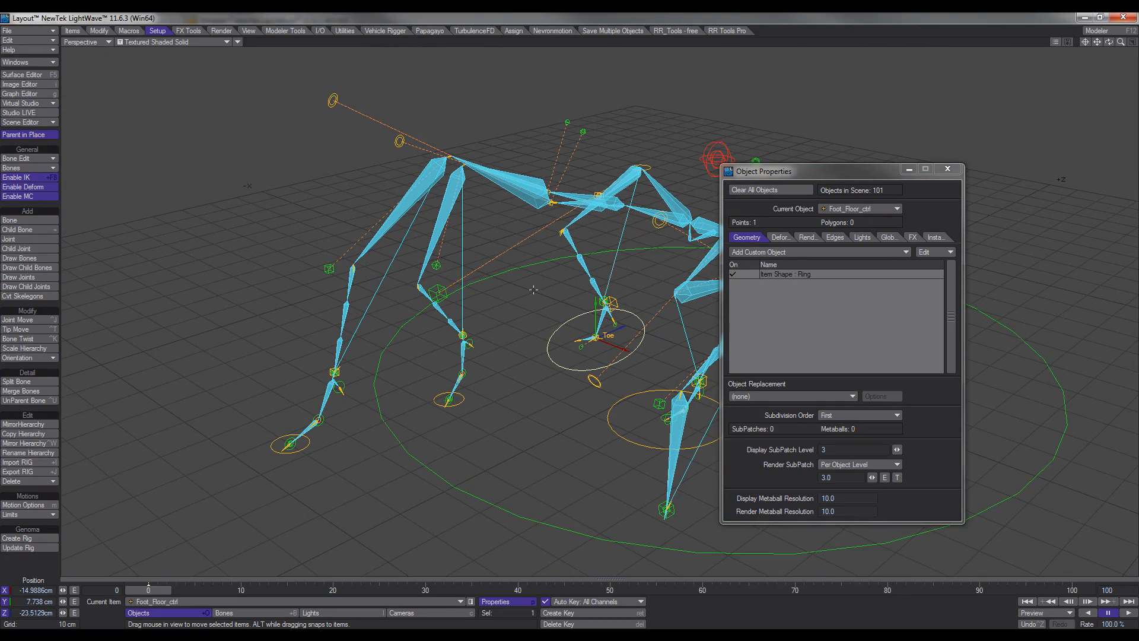
left_click(438, 289)
left_click_drag(438, 290, 623, 344, "alt")
left_click_drag(593, 258, 459, 277, "alt")
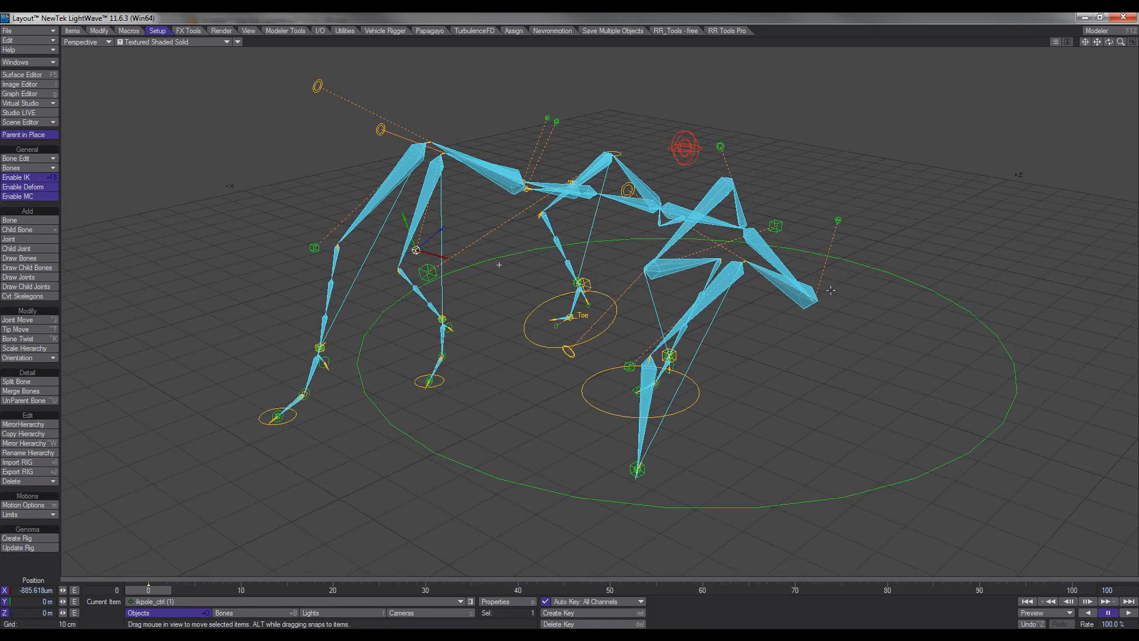
Raise ctrlfootGlobal and rotate it to about -5.5° heading and -7.2° pitch.
left_click(695, 409)
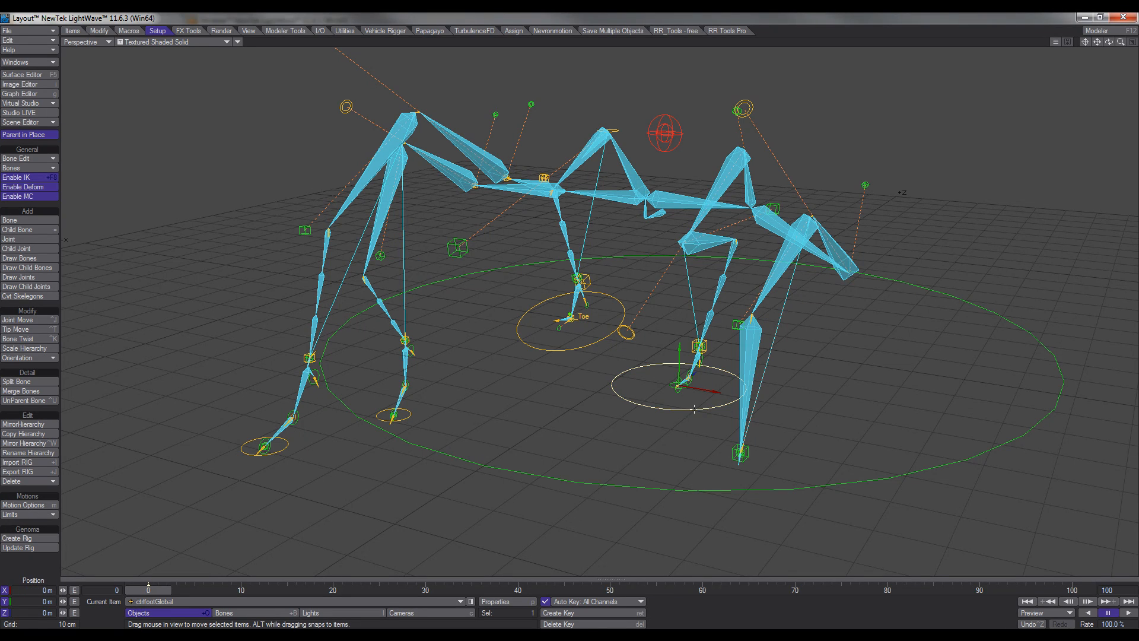
key("y")
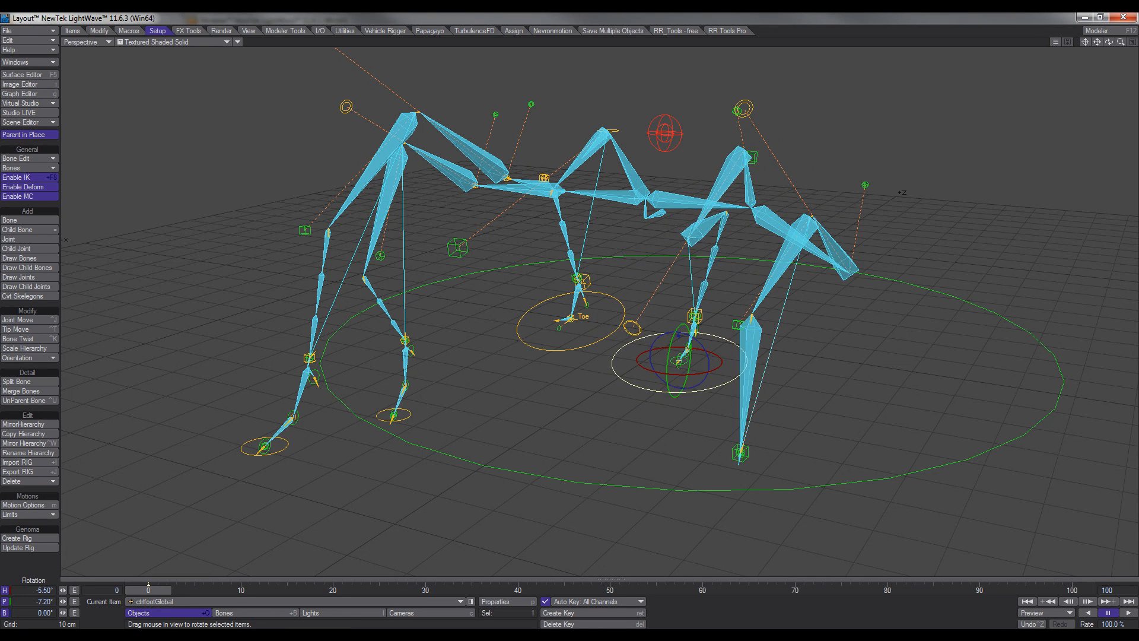
Rotate ik_ctrl (5) at the leg's foot to about 17.8° heading, -1° pitch and 1.3° bank, inspecting the leg's response.
left_click_drag(637, 376, 703, 270, "alt")
mouse_move(700, 223)
left_mouse_down("alt")
mouse_move(675, 216)
mouse_move(672, 240)
mouse_move(695, 231)
left_mouse_up("alt")
left_click(698, 426)
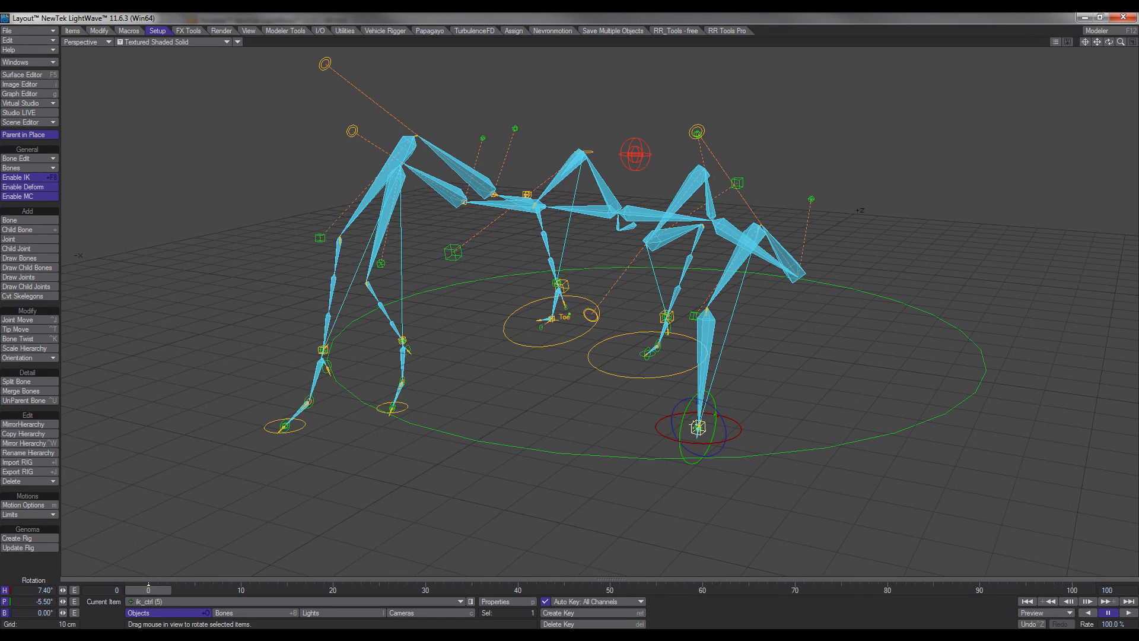
mouse_move(731, 451)
left_mouse_down("ctrl+alt")
mouse_move(799, 437)
mouse_move(778, 434)
mouse_move(829, 441)
mouse_move(739, 445)
mouse_move(745, 434)
left_mouse_up("ctrl+alt")
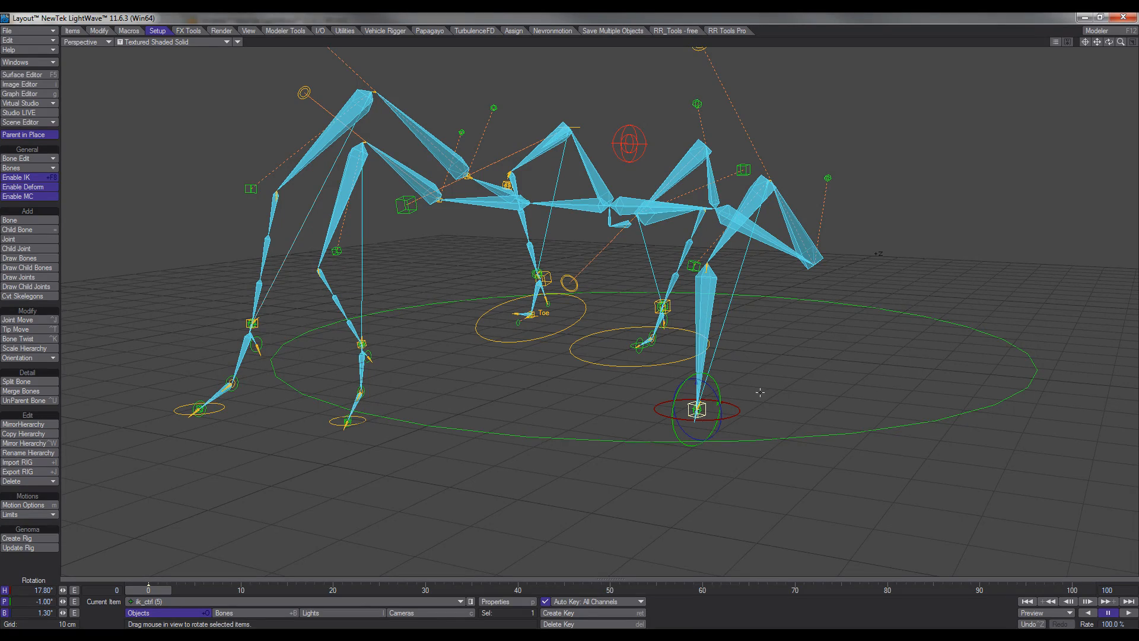
left_click_drag(556, 333, 515, 350, "alt")
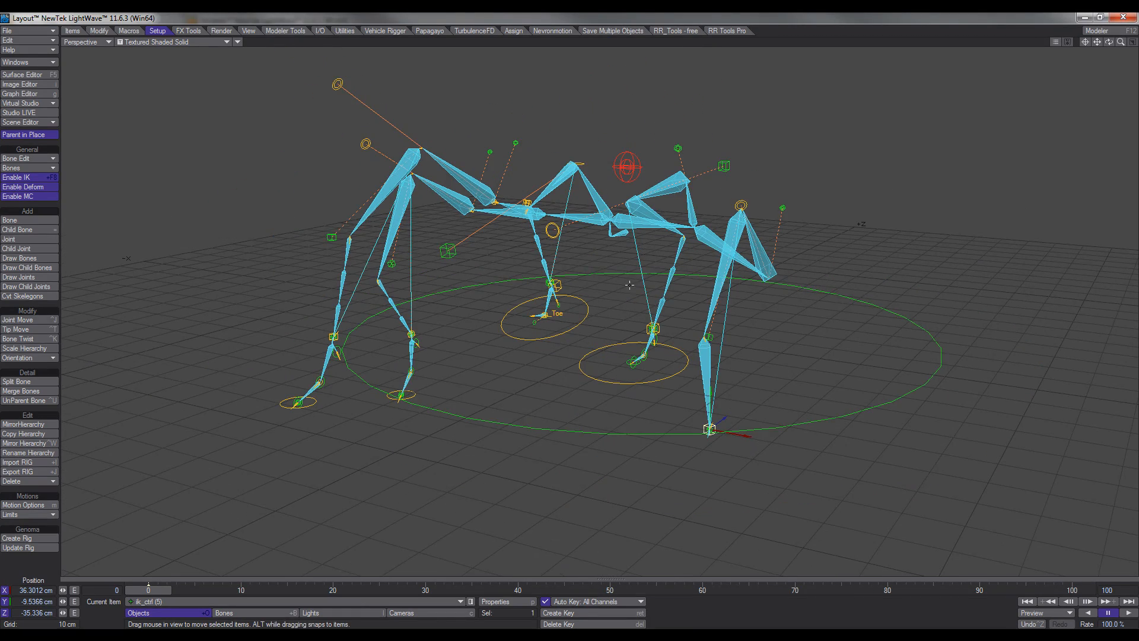
left_click_drag(629, 285, 665, 277, "alt")
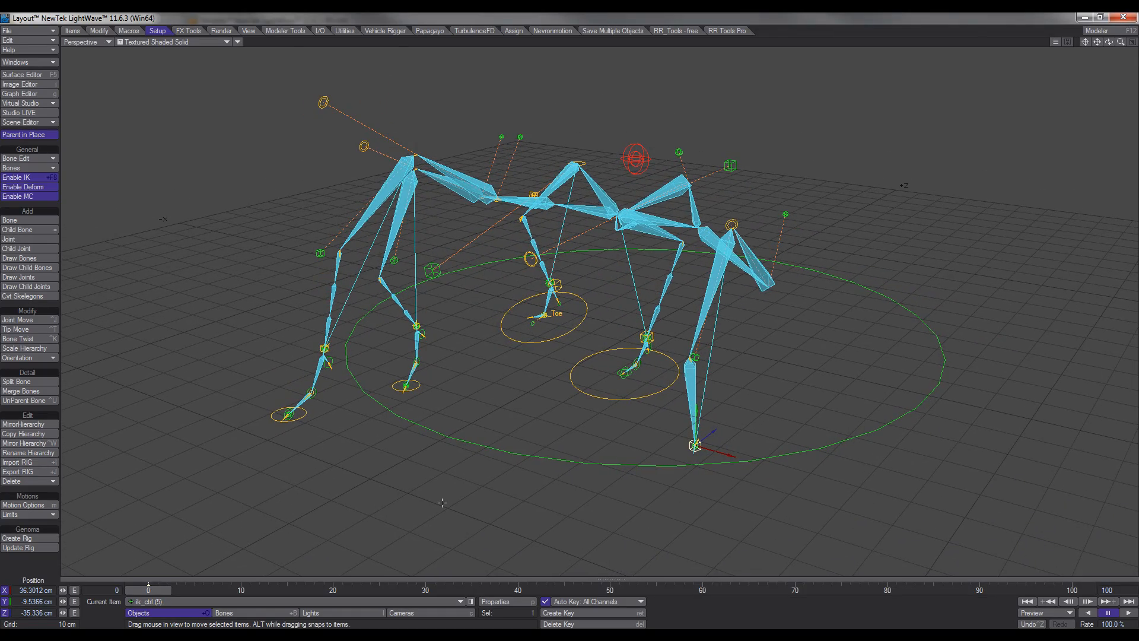
Switch to Modeler and move the four points at the middle leg's knee joint horizontally in the Right view to beneath the hip.
key("F12")
left_click_drag(729, 354, 767, 310, "alt")
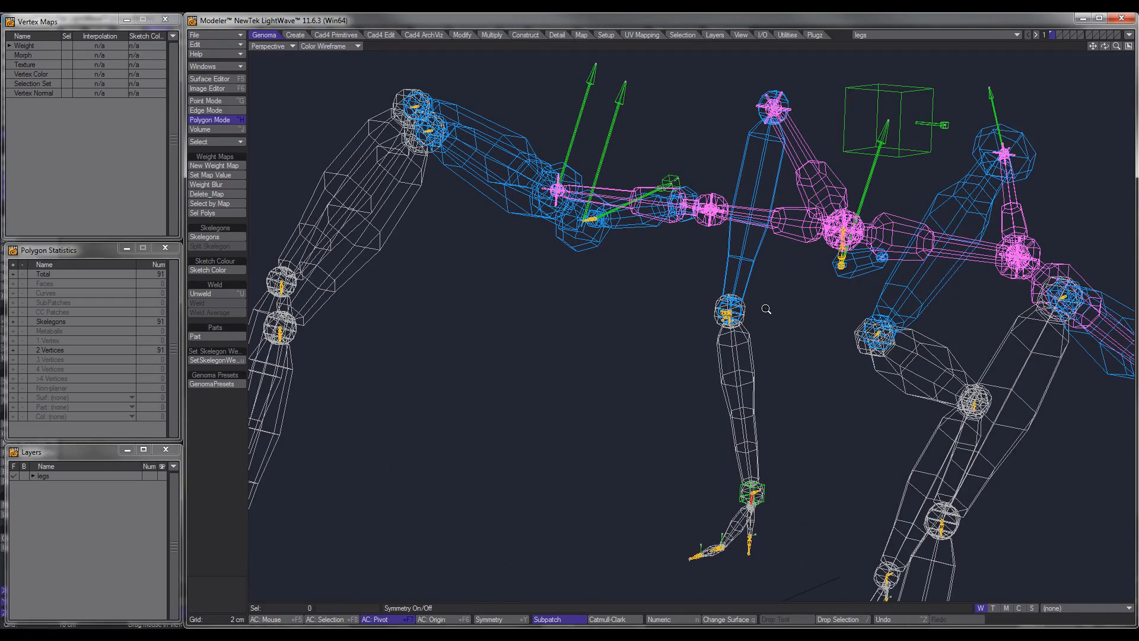
key("ctrl+g")
right_click_drag(765, 291, 758, 288)
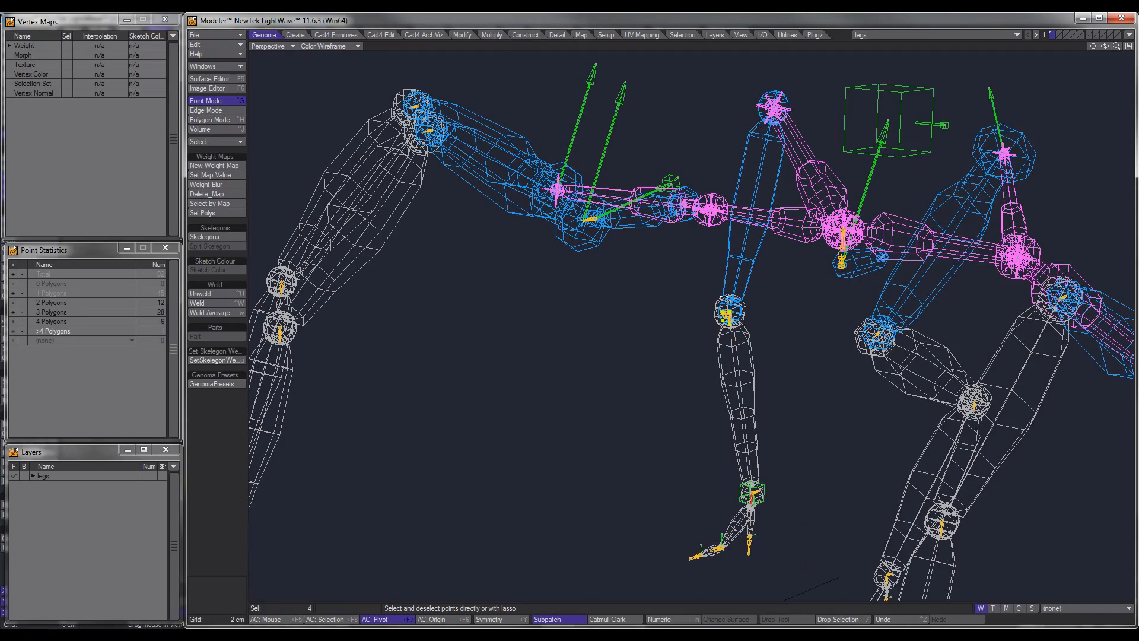
key("KP_0")
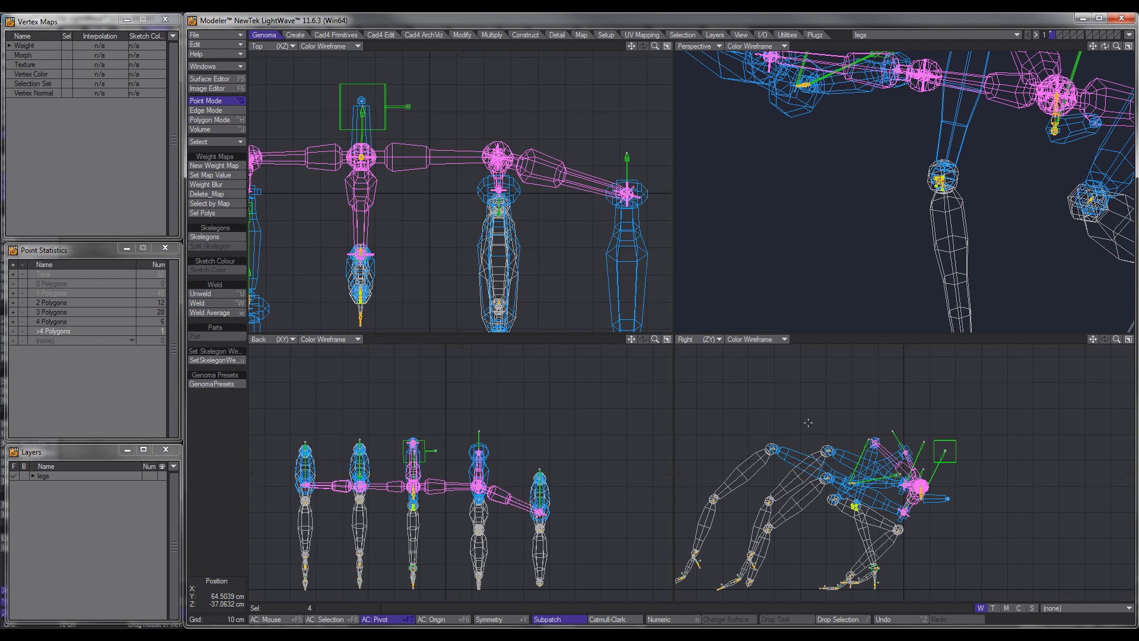
key("t")
left_click_drag(854, 507, 848, 384)
left_click(855, 335)
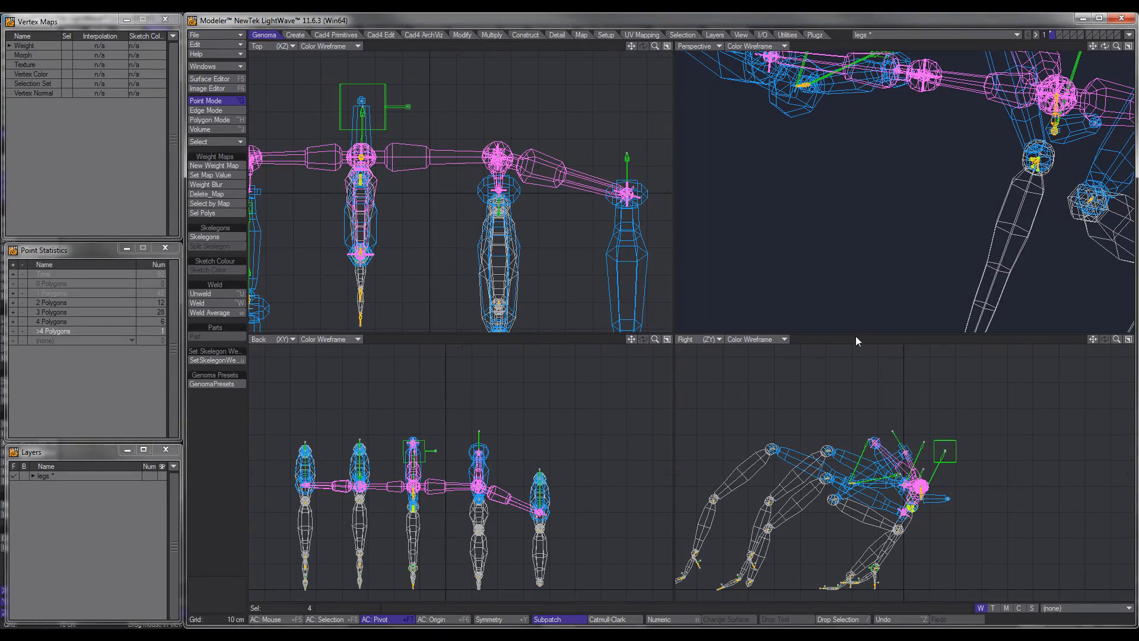
left_click(856, 336)
left_click_drag(974, 225, 836, 229, "alt+shift")
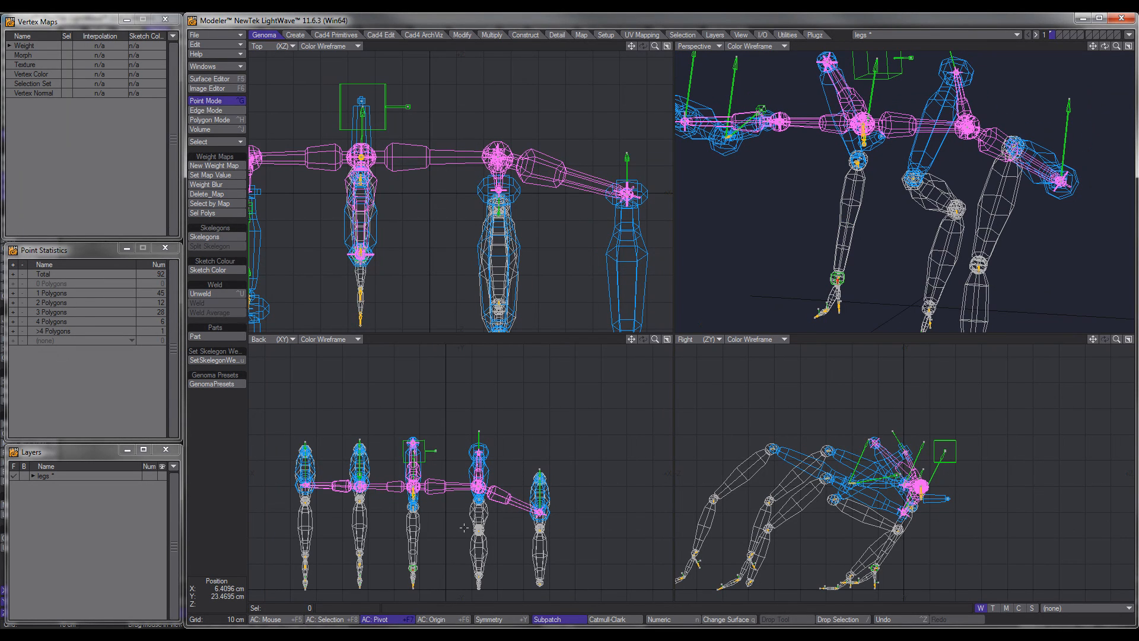
Switch back to Layout, update the Genoma rig and move Foot_Floor_ctrl to test the adjusted leg.
left_click(440, 636)
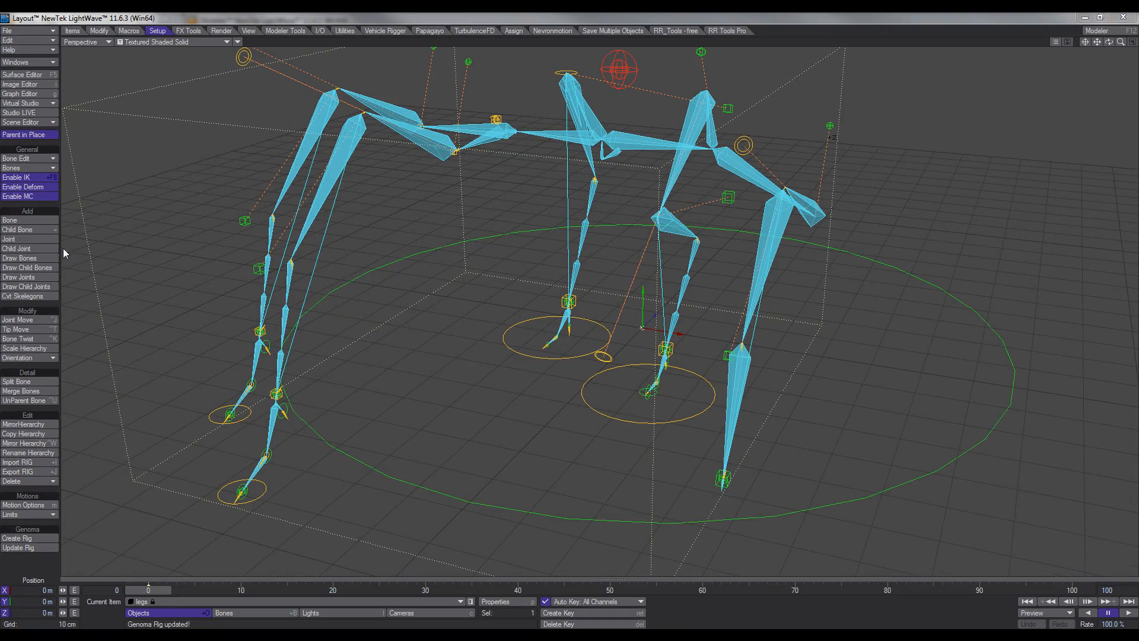
left_click_drag(522, 368, 576, 340, "alt")
left_click(526, 355)
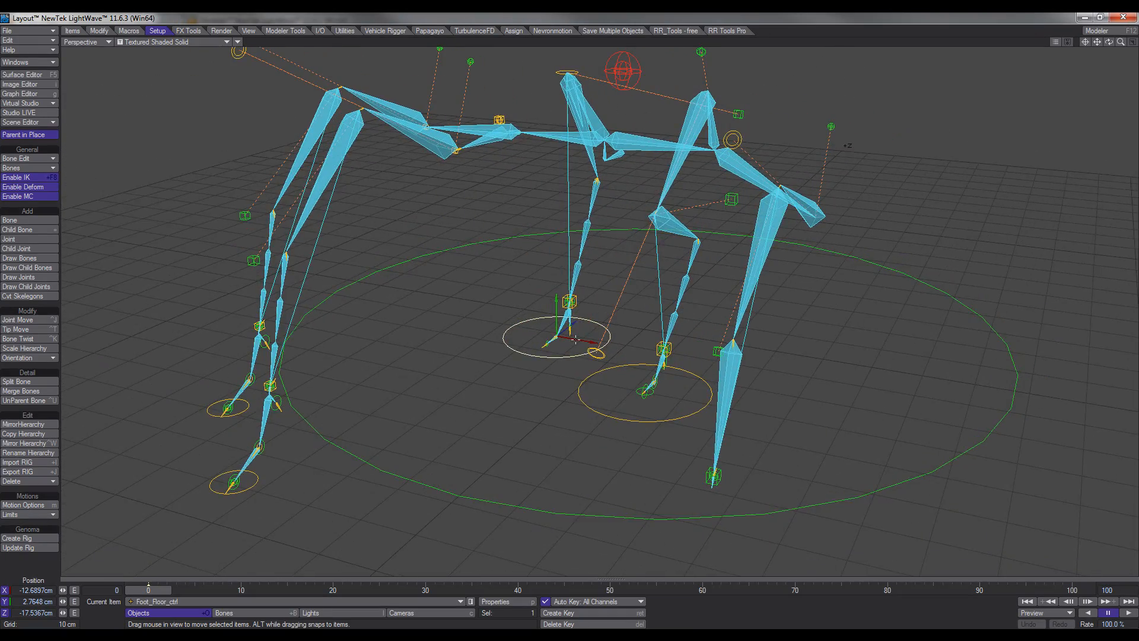
left_click_drag(556, 300, 501, 261)
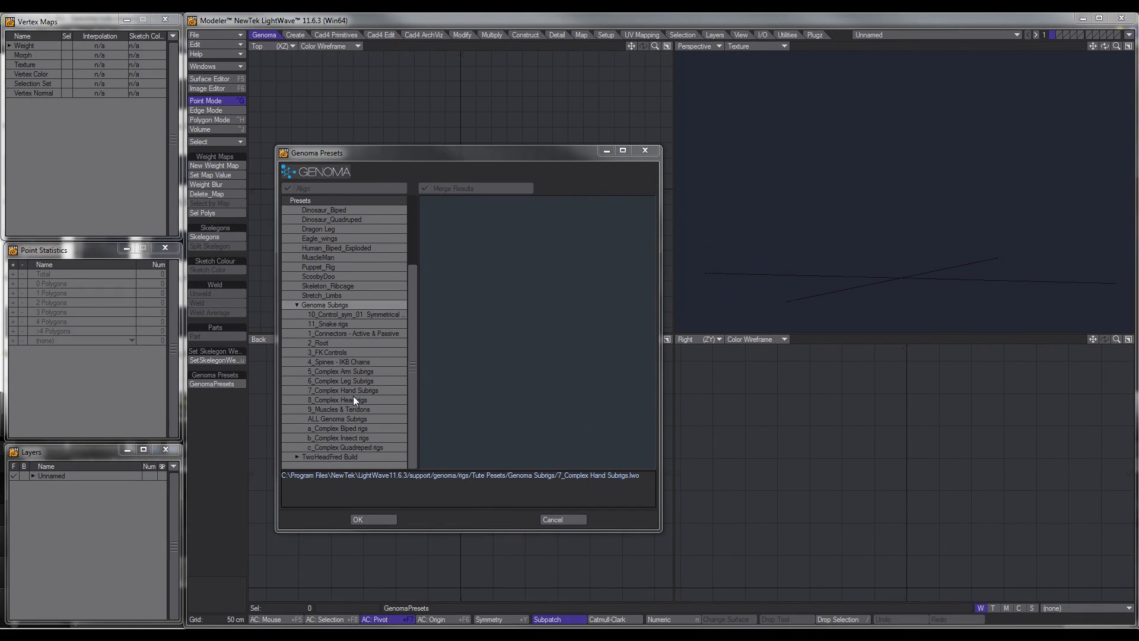
Load the 7_Complex Hand Subrigs preset in Modeler and examine the finger and hand skelegons.
left_click(369, 518)
scroll(643, 336, "up", 5)
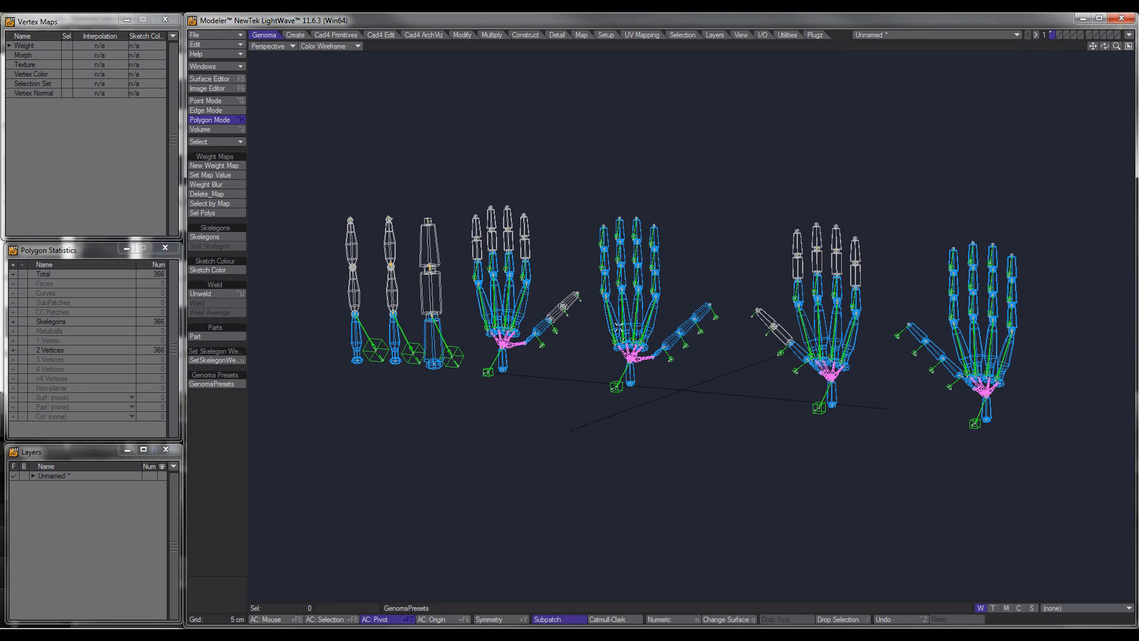
scroll(619, 325, "up", 5)
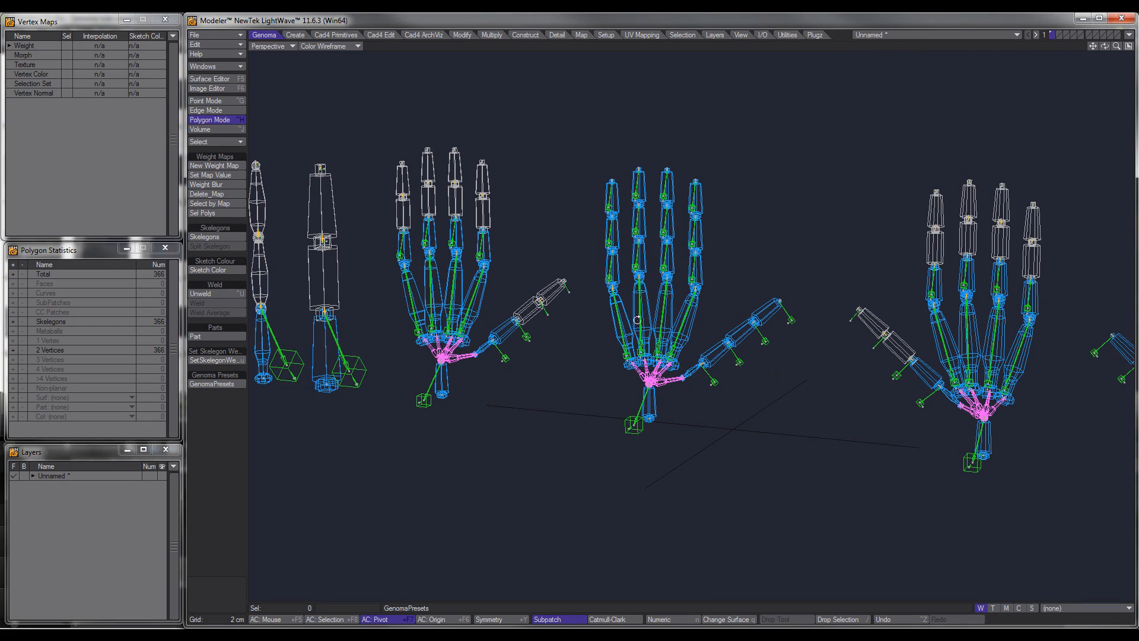
scroll(580, 310, "up", 2)
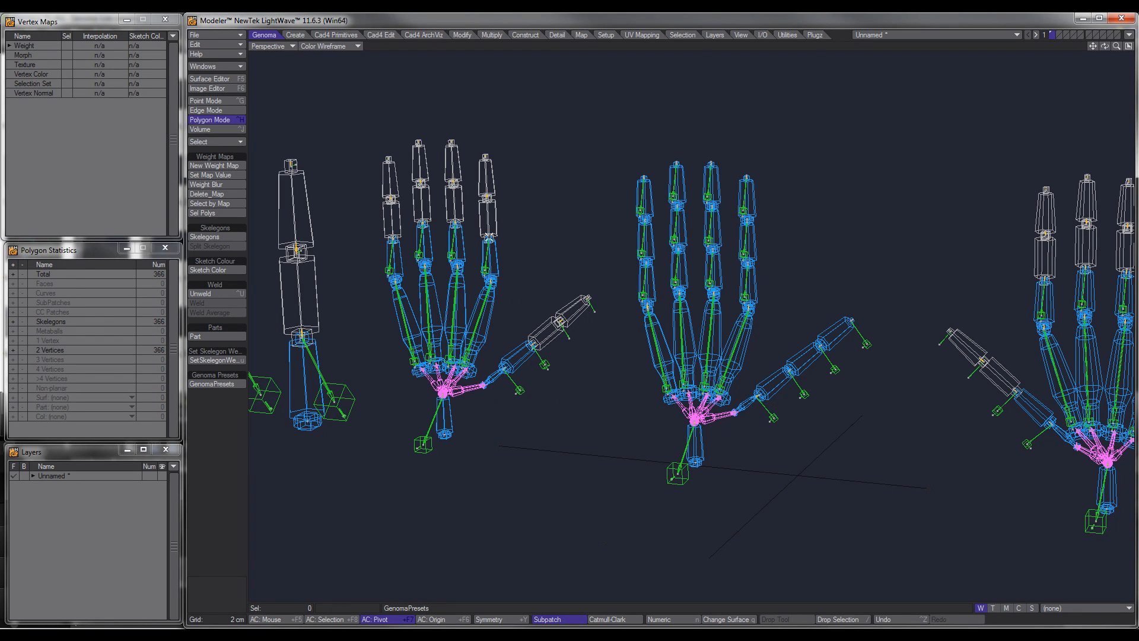
left_click_drag(545, 301, 585, 304, "alt+shift")
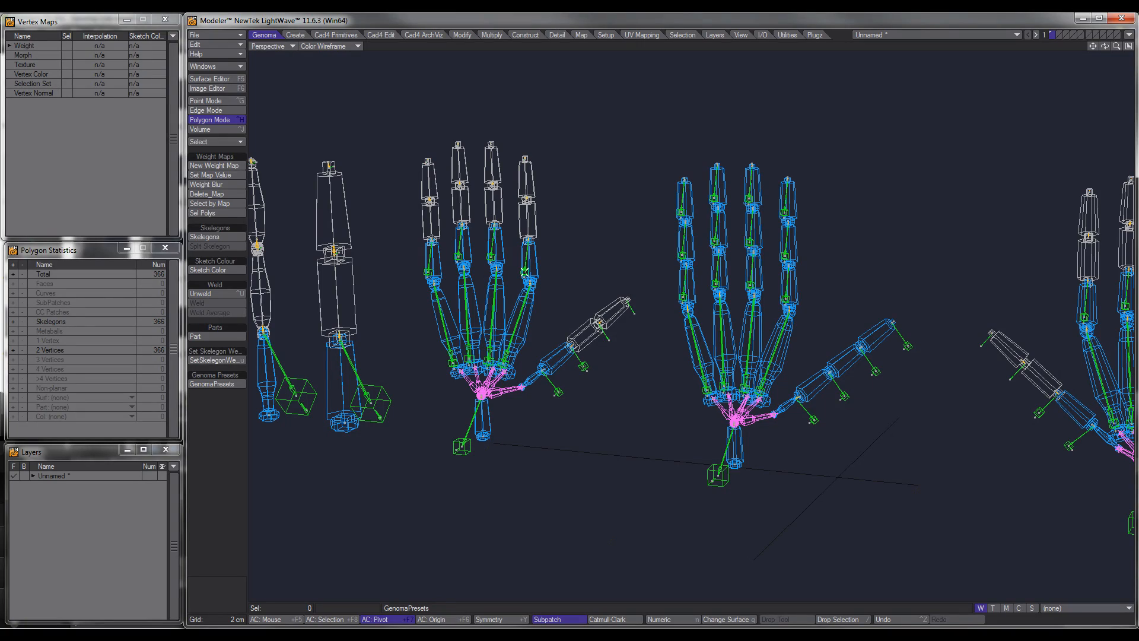
mouse_move(522, 249)
left_mouse_down("alt+shift")
mouse_move(674, 255)
mouse_move(567, 269)
mouse_move(603, 283)
left_mouse_up("alt+shift")
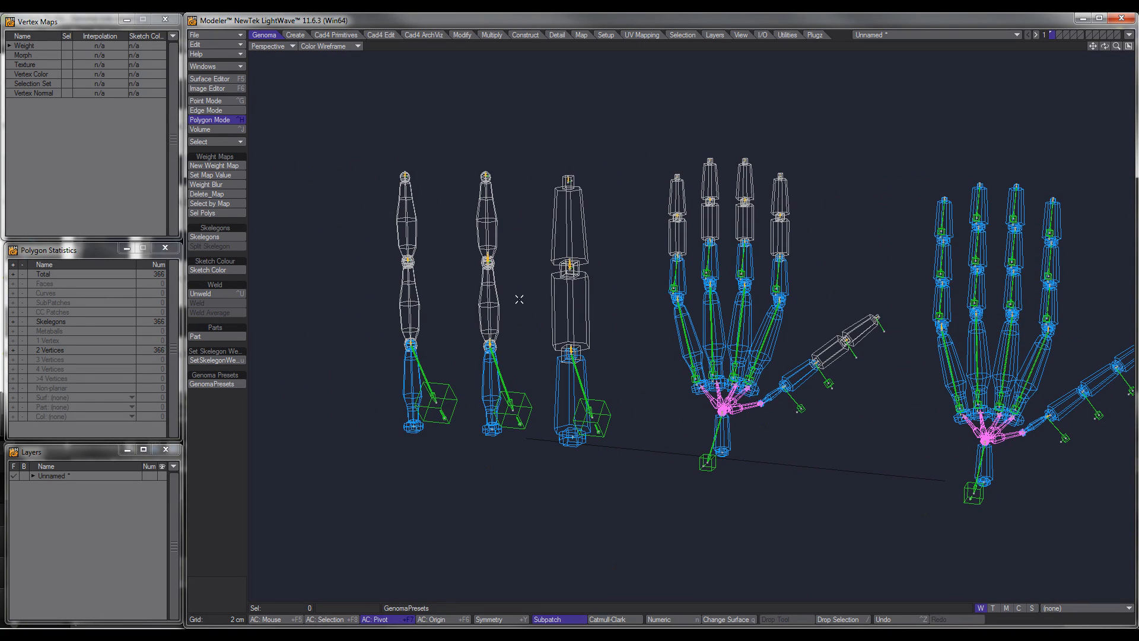
Compare the finger_01 and finger_01b previews in the Genoma presets with the loaded fingers, without loading either preset.
left_click(217, 384)
left_click(320, 305)
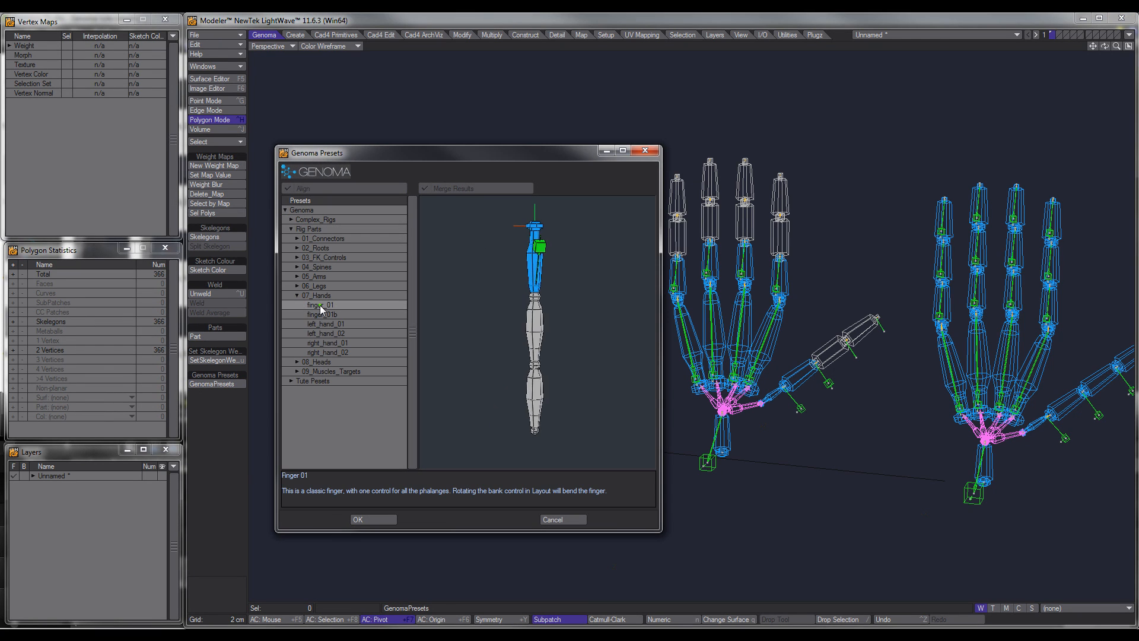
left_click_drag(469, 155, 842, 175)
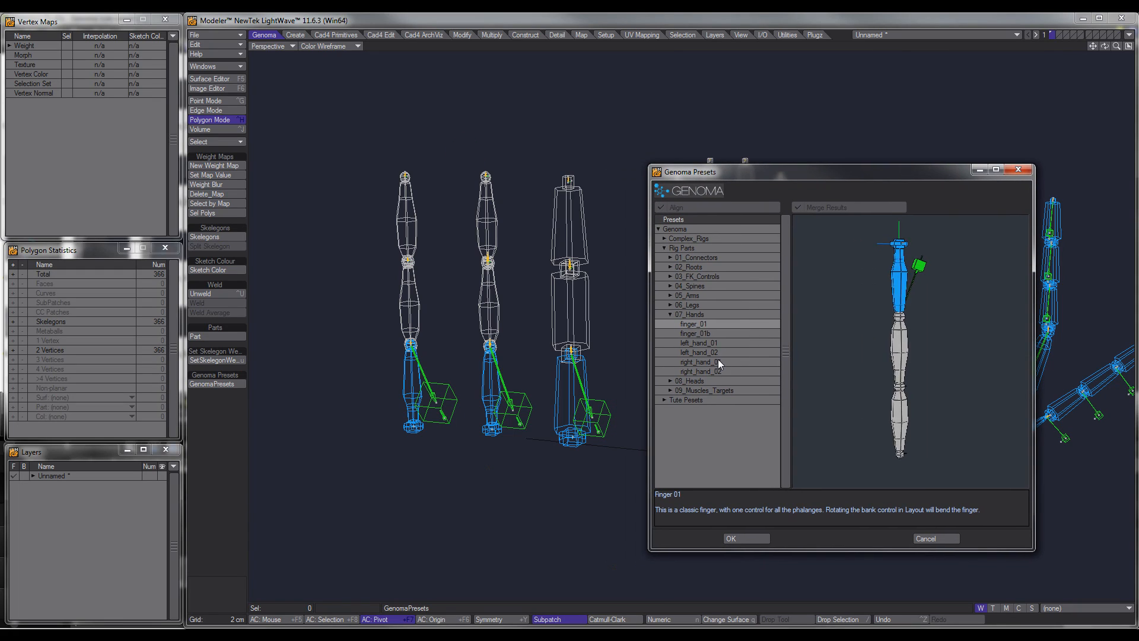
left_click(700, 333)
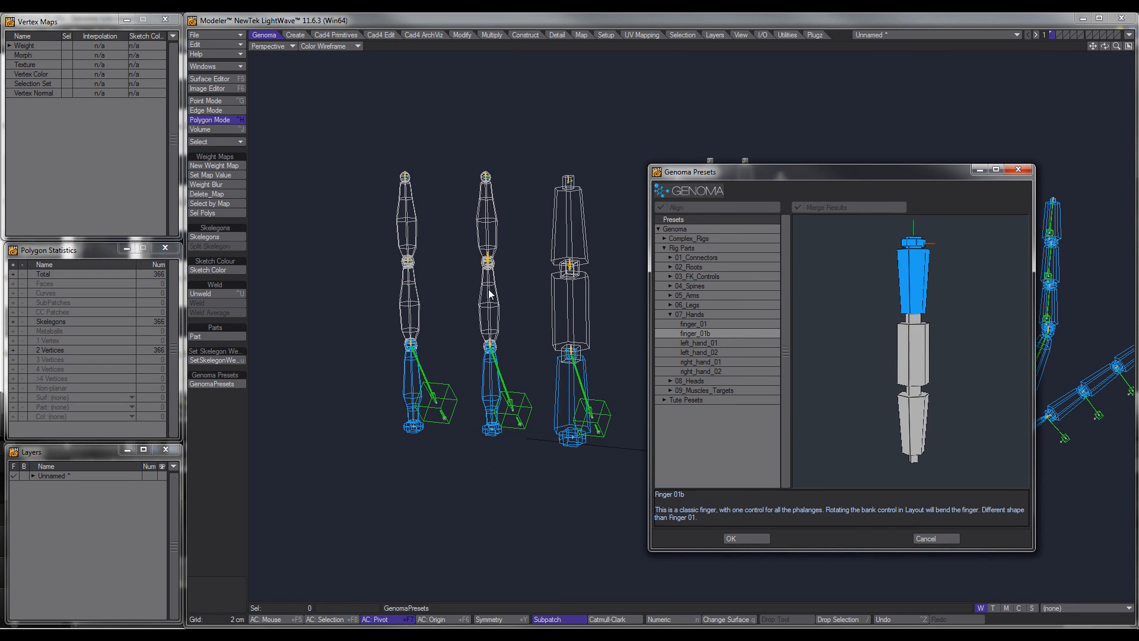
left_click(937, 538)
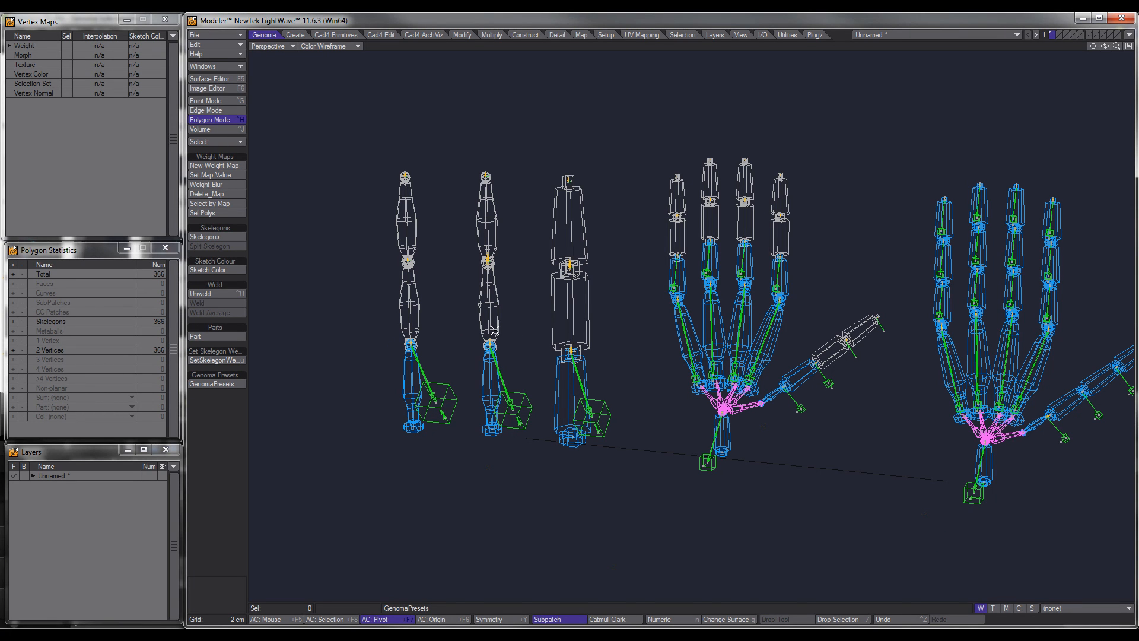
left_click_drag(459, 313, 499, 308, "alt+shift")
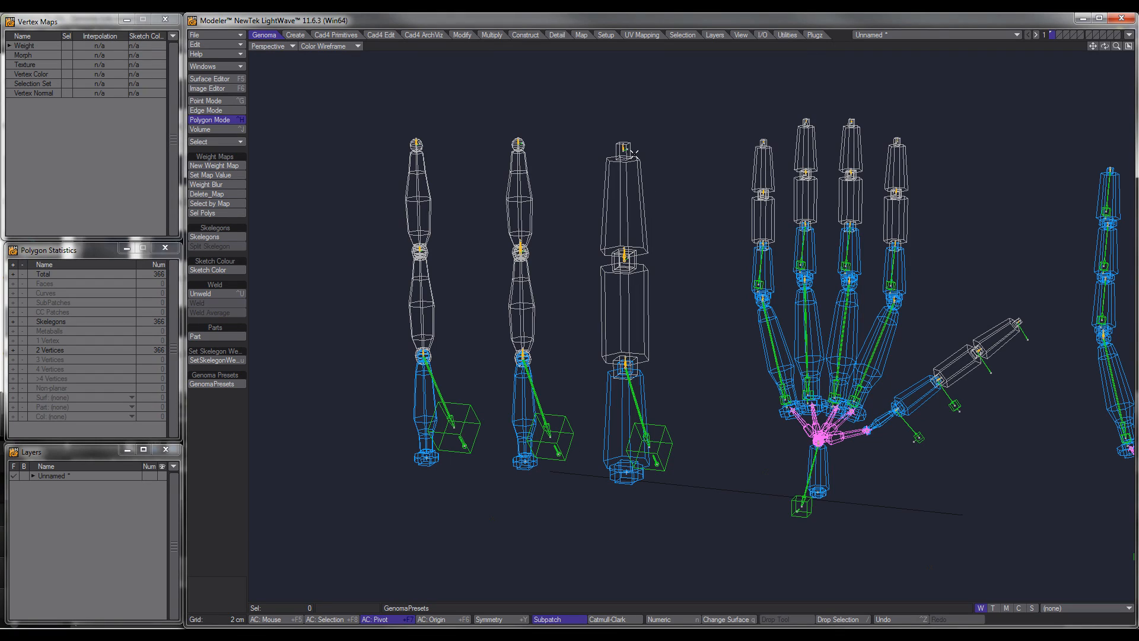
left_click_drag(749, 247, 699, 249, "alt+shift")
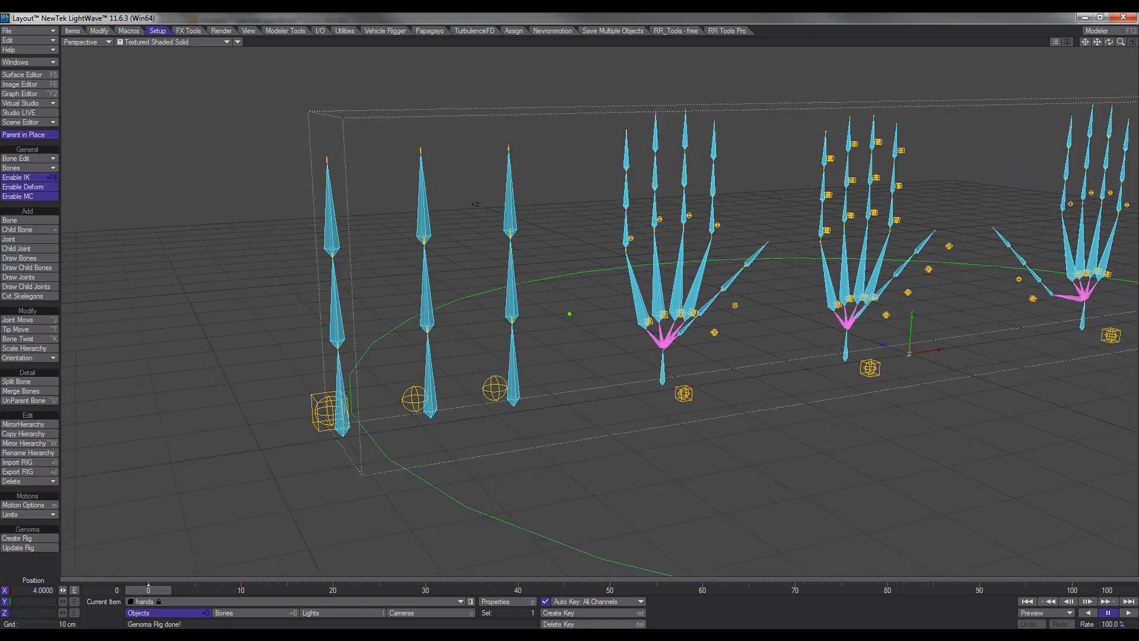
In Layout, inspect the three finger rigs by selecting ctrl_hpb2 (13), ctrl_hpb2 (1) and ctrl_hpb2 (2) in turn.
left_click_drag(362, 379, 363, 379, "alt+shift")
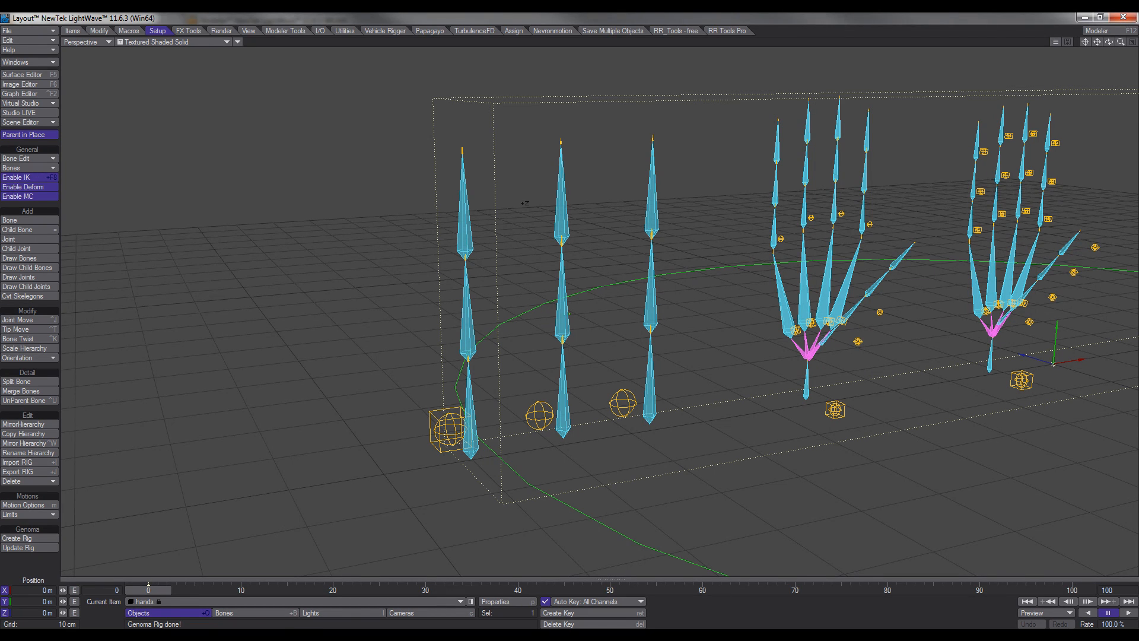
left_click(433, 417)
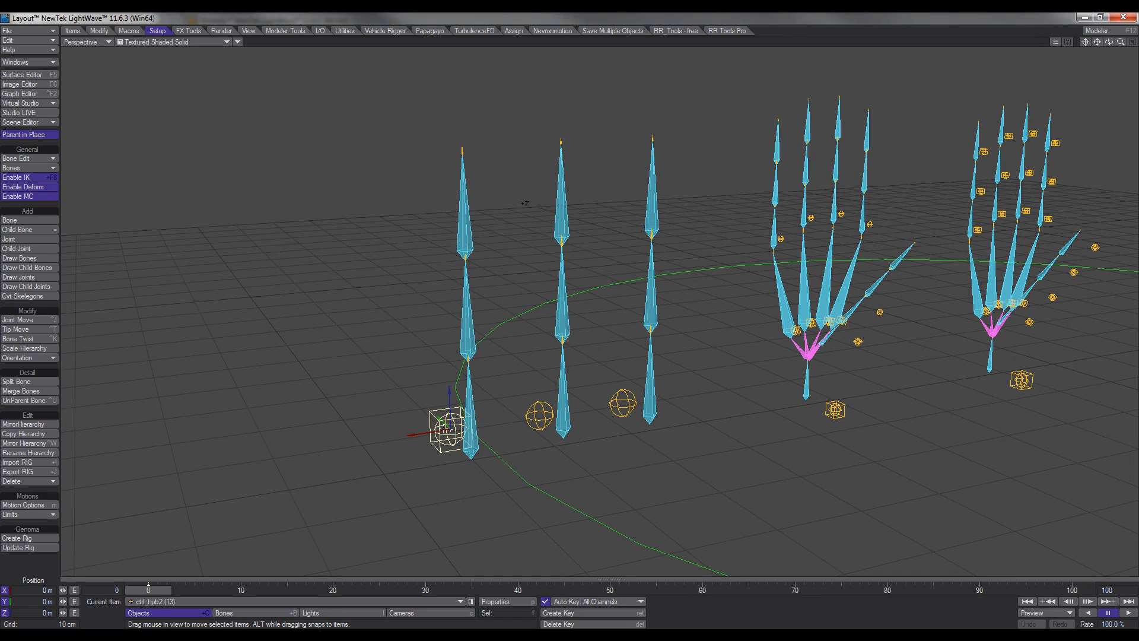
left_click(538, 416)
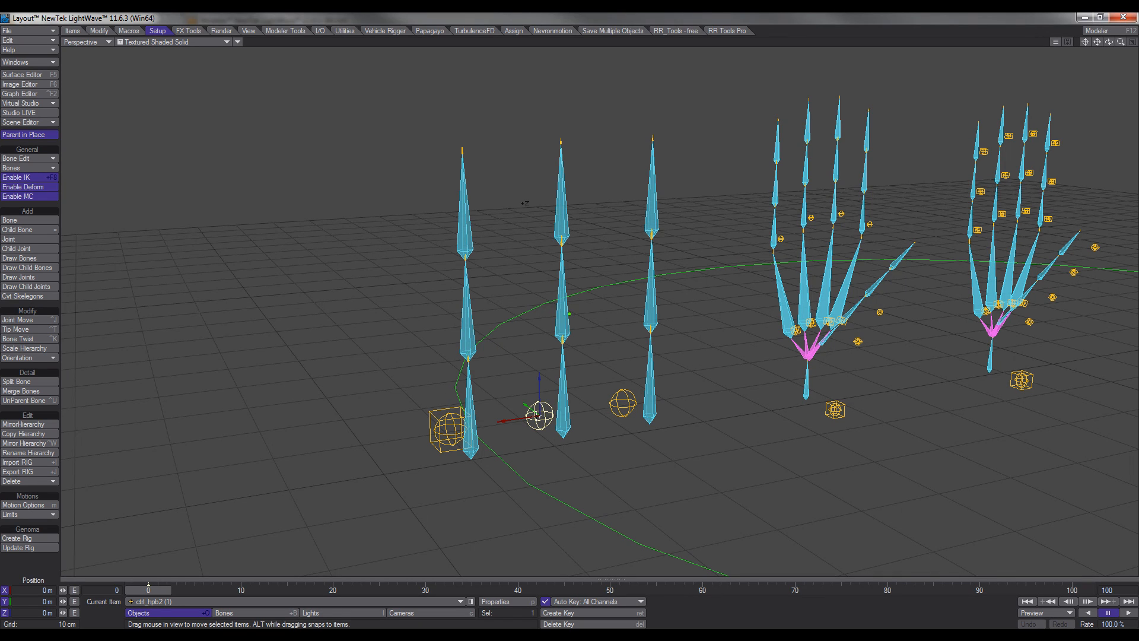
left_click(624, 408)
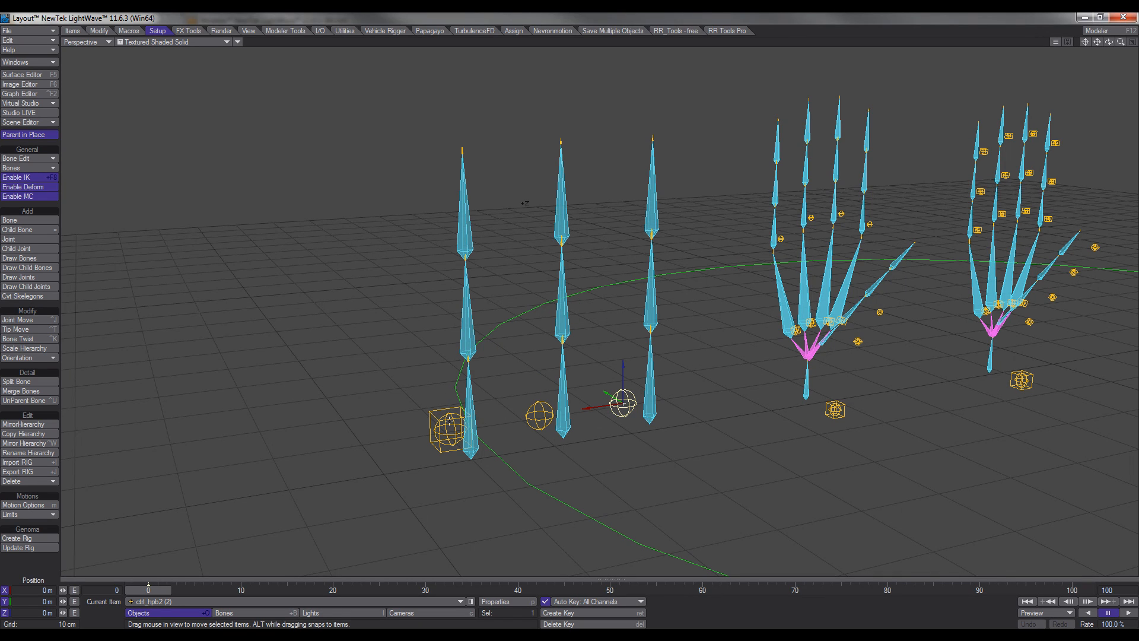
Rotate ctrl_hpb2 (13) to about -7.4° pitch and -6.1° bank, and pitch ctrl_hpb2 (1) to about 0.6°.
left_click(449, 419)
key("y")
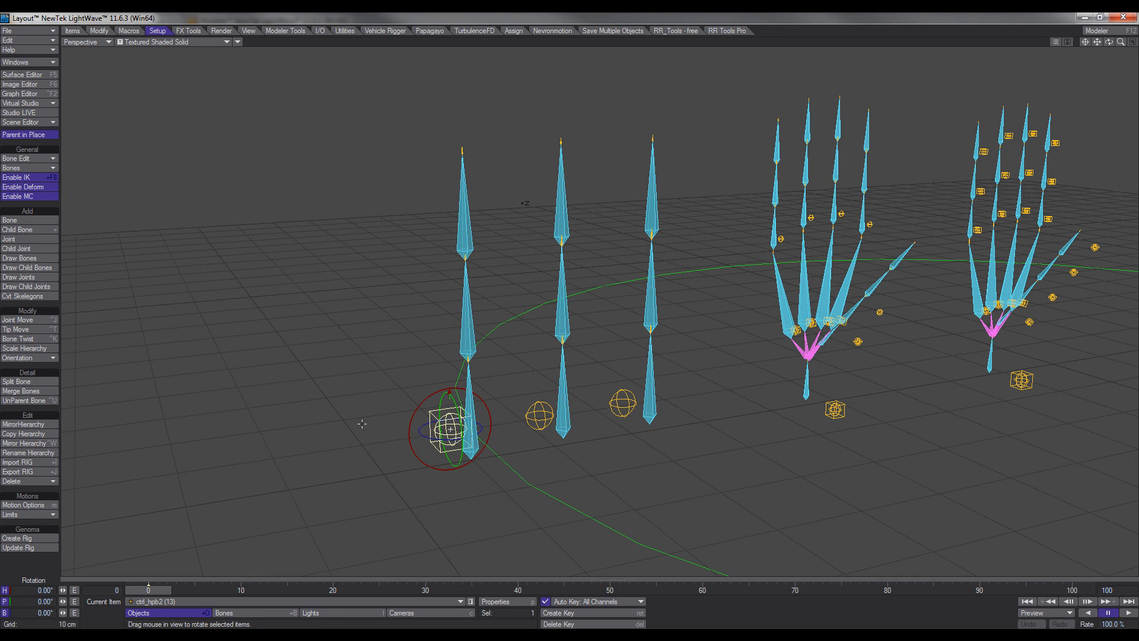
left_click_drag(441, 416, 488, 430)
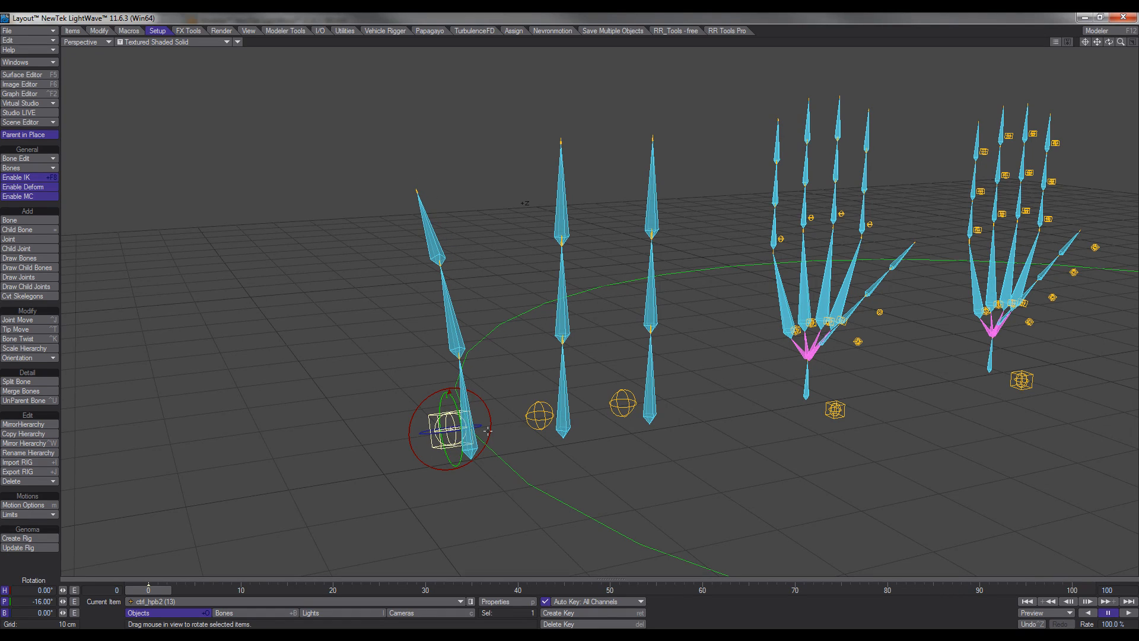
left_click(540, 415)
mouse_move(553, 407)
left_mouse_down()
mouse_move(518, 408)
mouse_move(617, 408)
mouse_move(522, 408)
mouse_move(615, 407)
mouse_move(522, 408)
mouse_move(556, 403)
left_mouse_up()
left_click(442, 437)
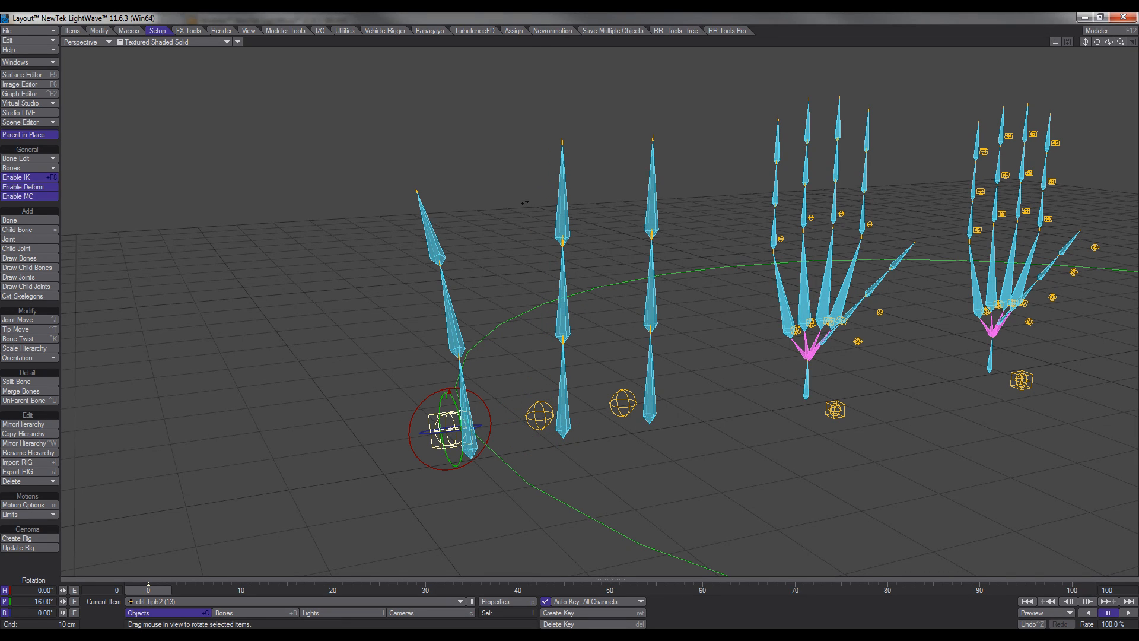
left_click_drag(443, 437, 512, 413)
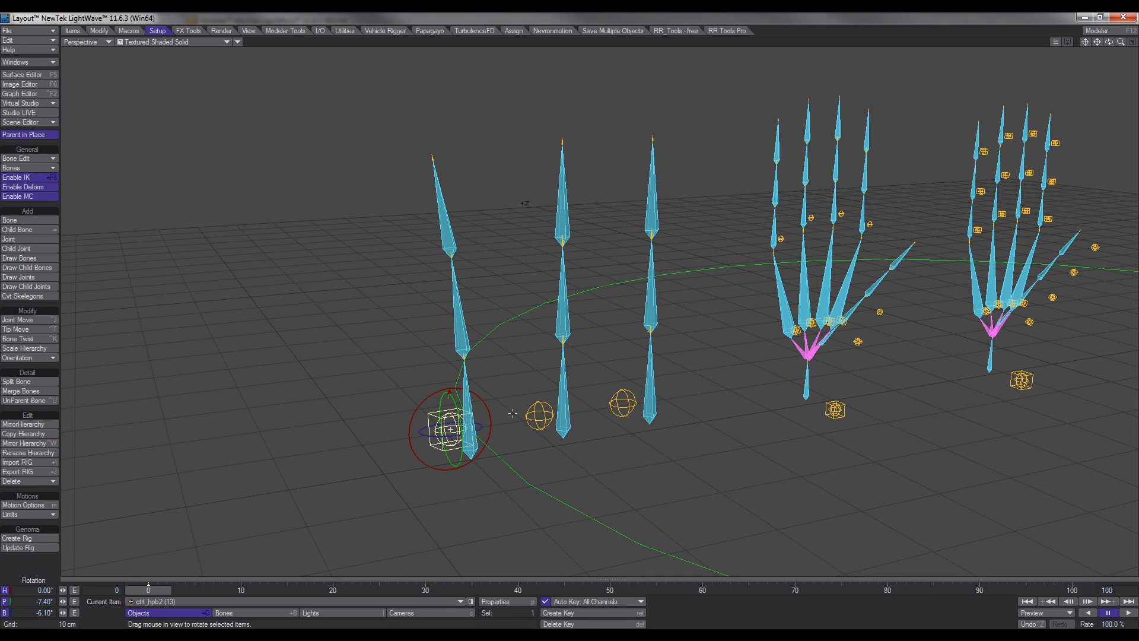
Rotate ctrl_hpb2 (1) further to tilt and bend the second single finger.
left_click(549, 414)
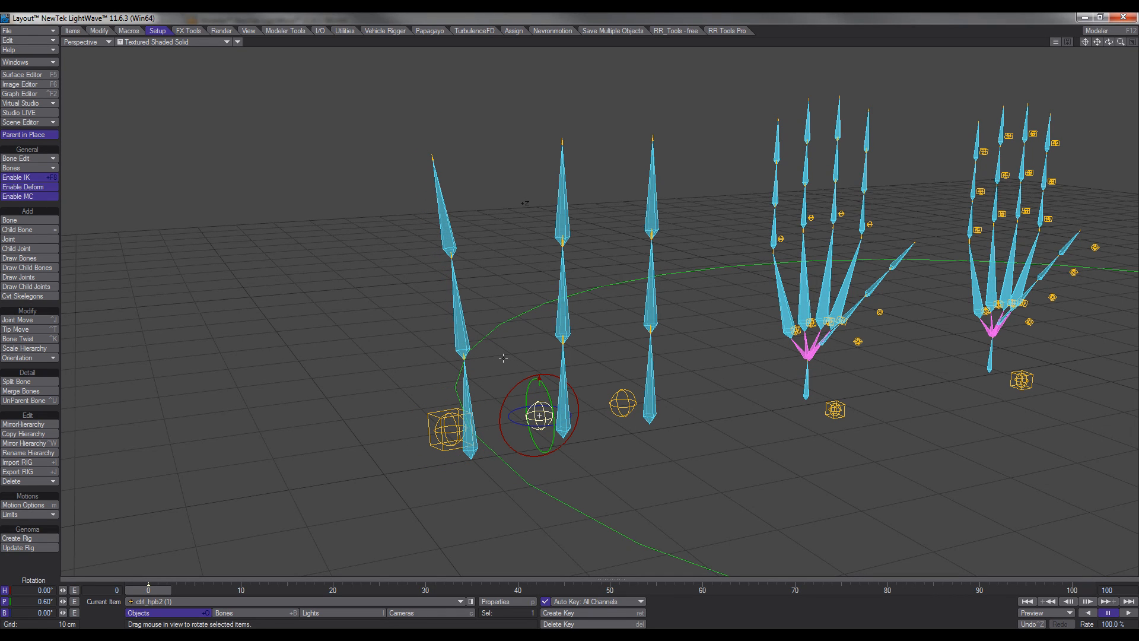
left_click_drag(540, 416, 502, 409)
left_click_drag(502, 366, 536, 331)
Select the four finger controls of the first hand rig and rotate them to about -45.2° pitch and -47° bank, curling the fingers.
right_click_drag(536, 331, 706, 343)
left_click_drag(706, 343, 635, 224, "alt+shift")
left_click_drag(569, 189, 741, 271, "ctrl")
mouse_move(570, 313)
left_mouse_down("alt")
mouse_move(590, 231)
mouse_move(602, 226)
mouse_move(592, 221)
mouse_move(582, 301)
left_mouse_up("alt")
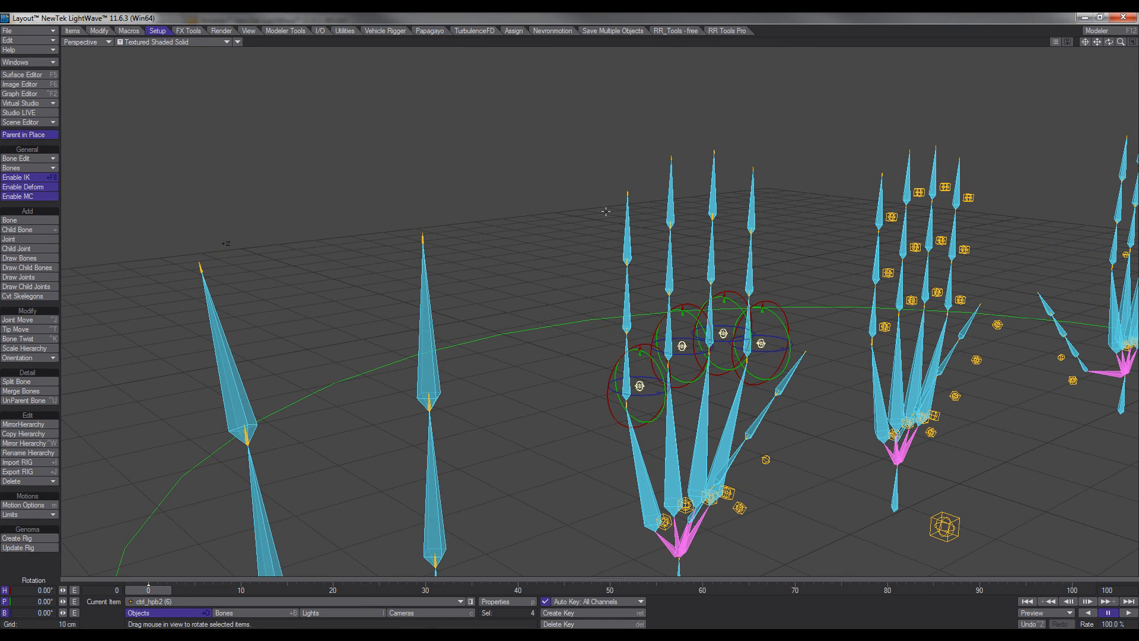
right_click_drag(569, 313, 532, 312)
left_click_drag(547, 244, 599, 296, "alt")
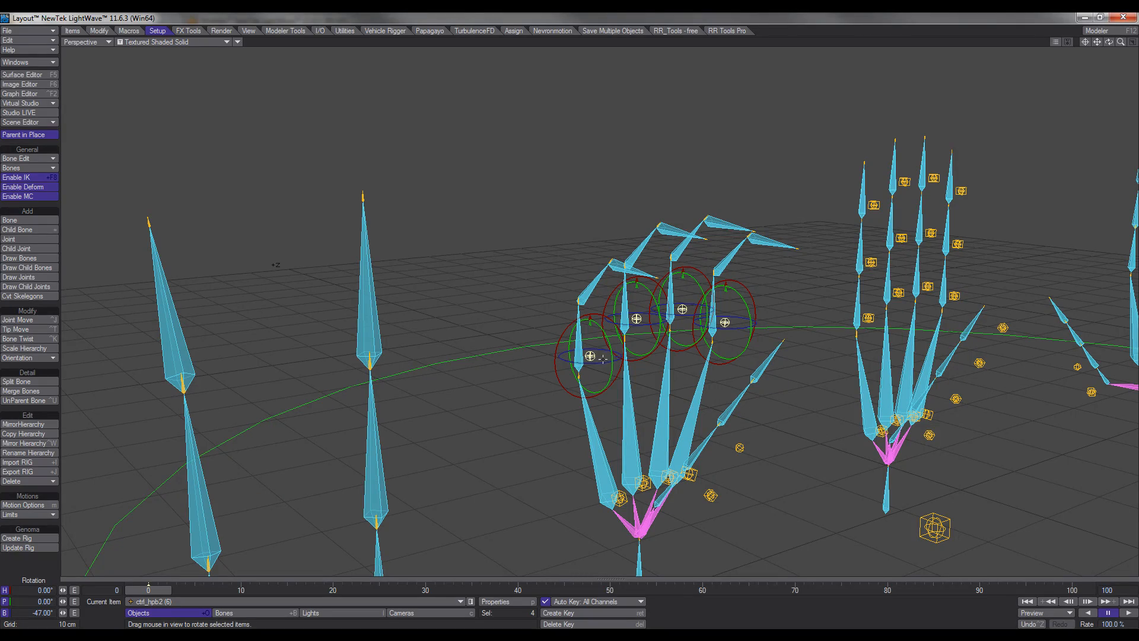
left_click_drag(605, 373, 537, 371)
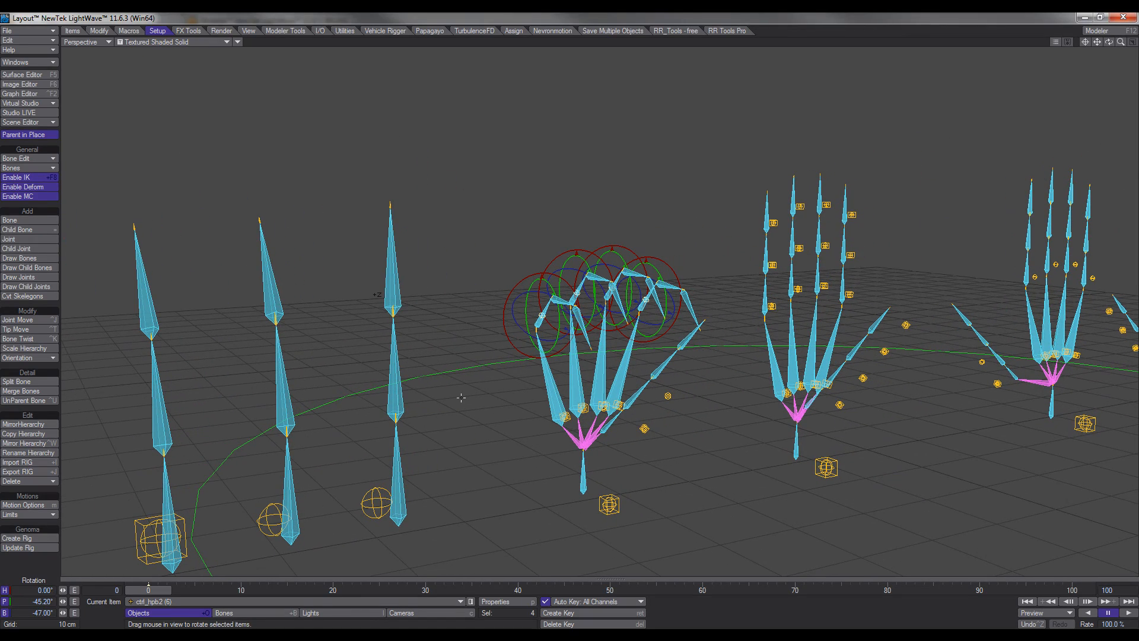
Curl the third single finger by rotating ctrl_hpb2 (2), and rotate ctrl_hpb2 (13) of the first finger to about -19° bank.
left_click_drag(461, 397, 434, 412, "alt")
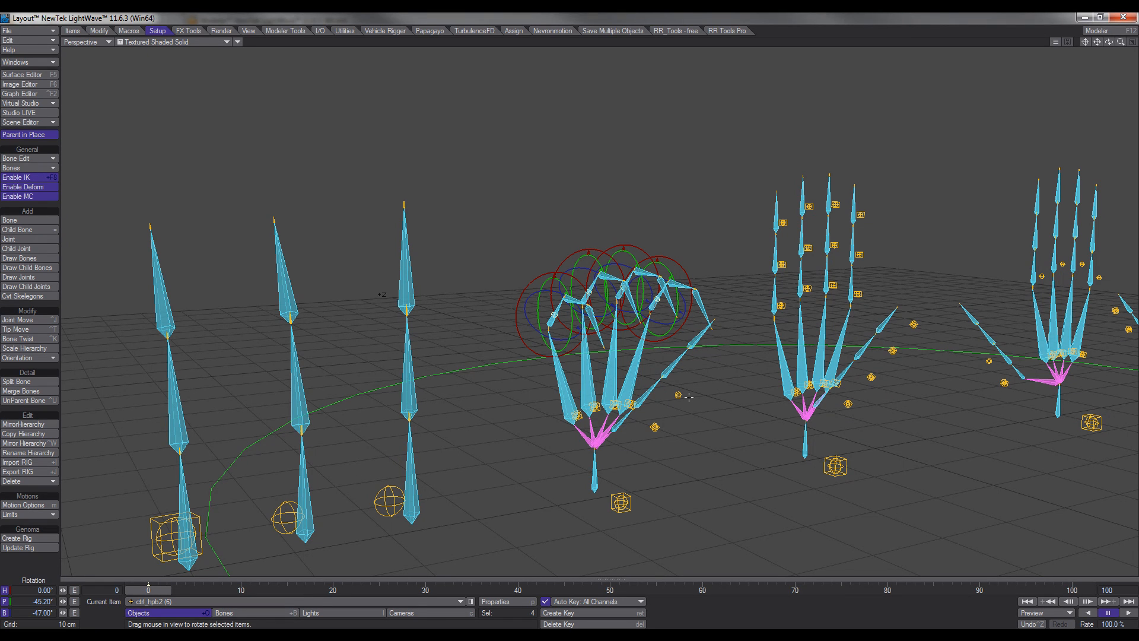
scroll(689, 397, "down", 3)
left_click_drag(706, 397, 692, 397, "alt+shift")
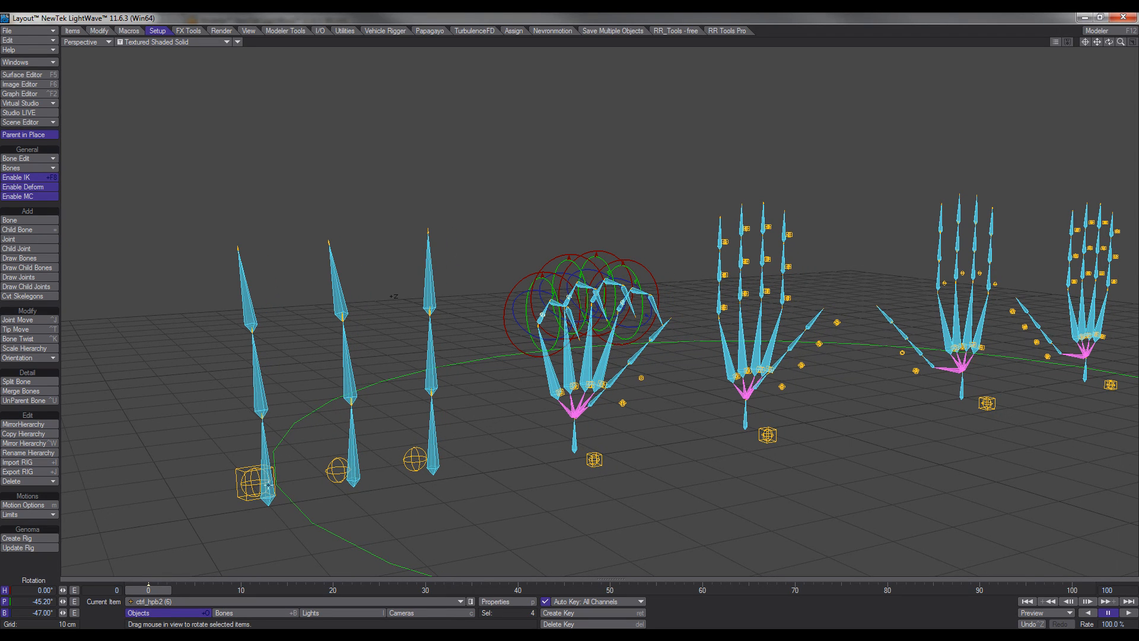
left_click_drag(591, 429, 497, 429, "alt+shift")
left_click(321, 459)
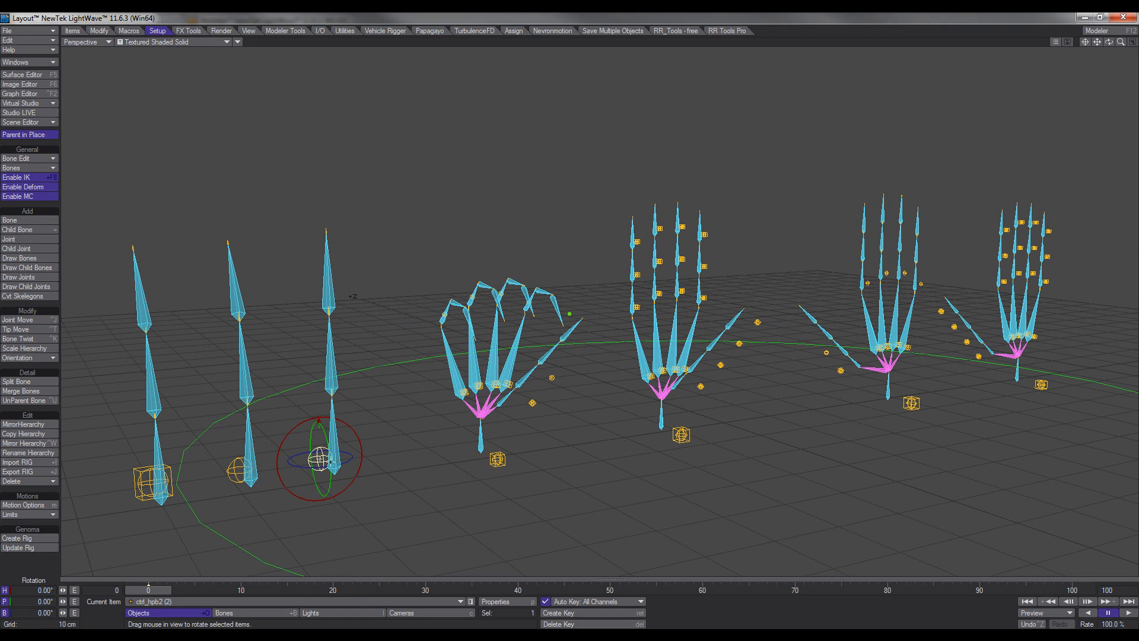
right_click_drag(321, 459, 12, 478)
left_click(141, 477)
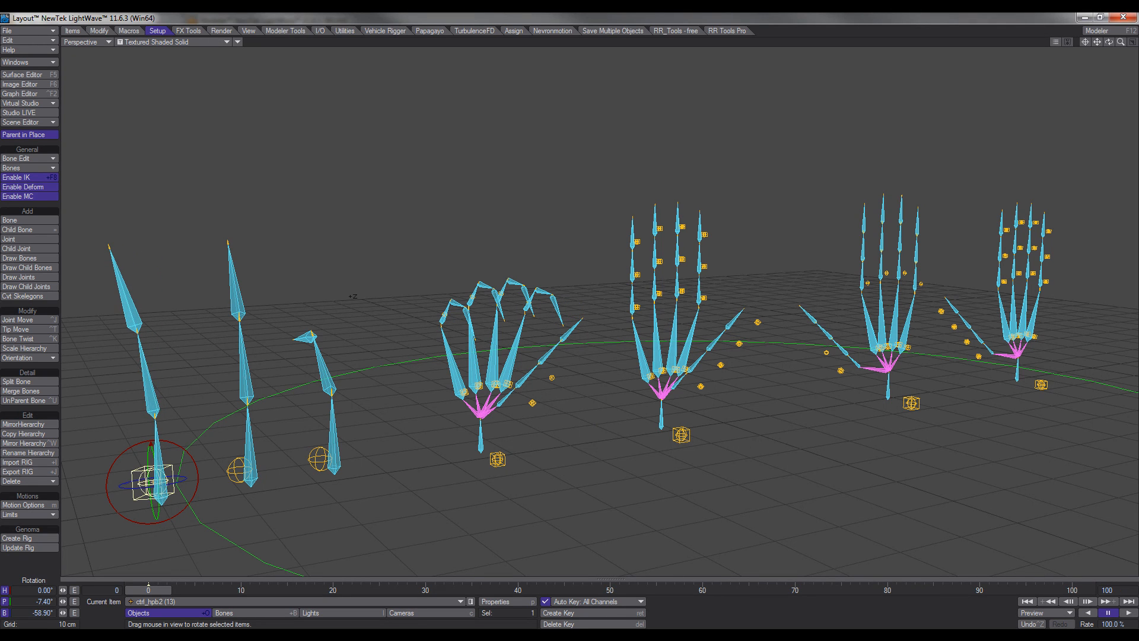
right_click_drag(521, 426, 616, 426)
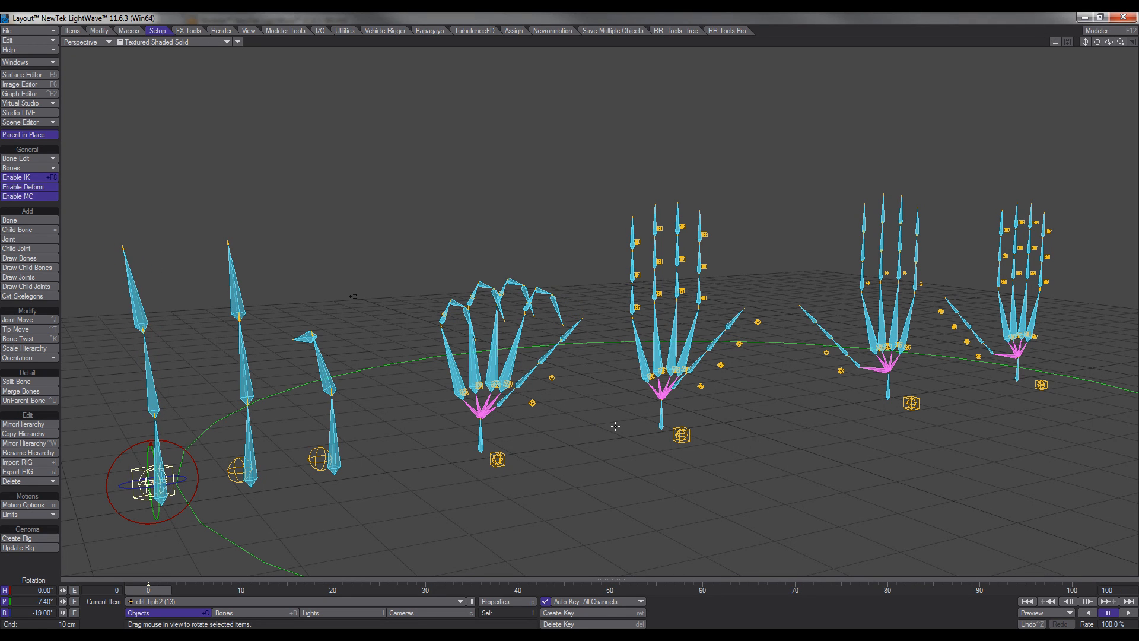
Select all twelve finger controls of the second hand rig and rotate them to about -36° pitch and 11.7° bank.
left_click_drag(617, 320, 616, 296, "alt+shift")
left_click_drag(457, 143, 688, 321)
right_click_drag(574, 314, 612, 314)
right_click_drag(441, 204, 416, 204)
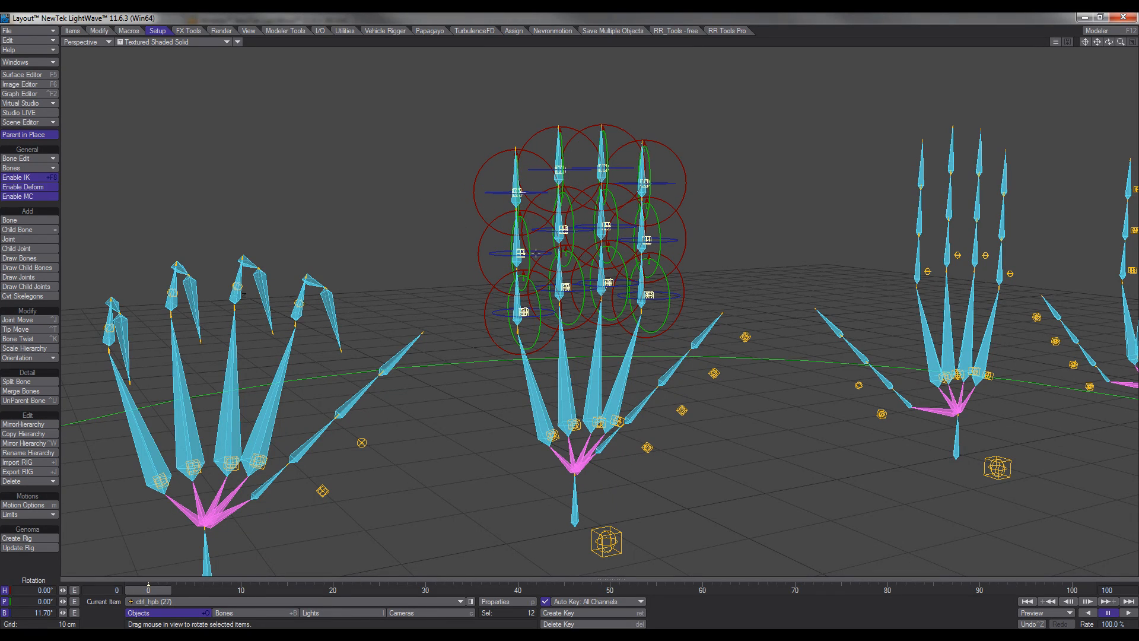
left_click_drag(544, 300, 544, 258)
scroll(604, 368, "down", 3)
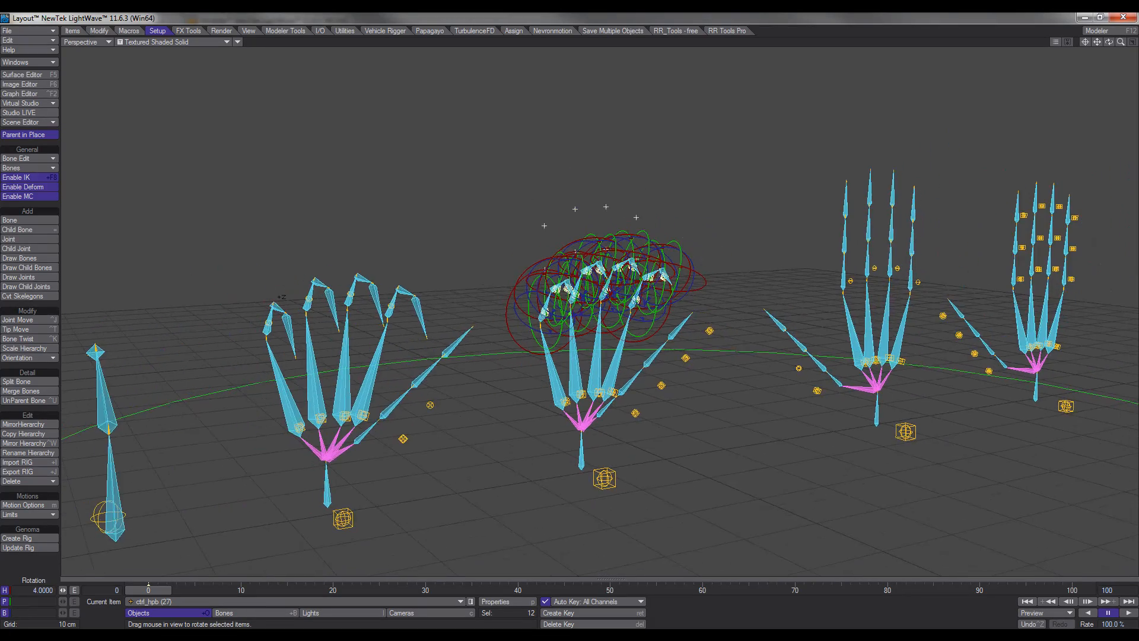
mouse_move(604, 367)
left_mouse_down("alt")
mouse_move(640, 368)
mouse_move(612, 368)
left_mouse_up("alt")
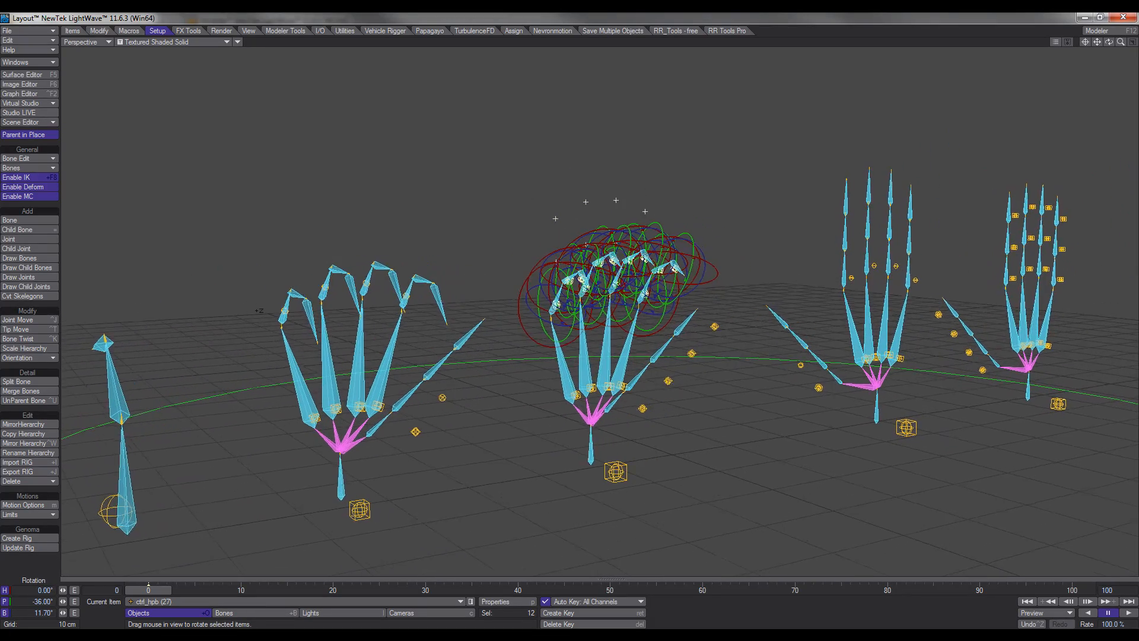
Pose the first hand's thumb using ctrl_hpb (6) and ctrl_hpb2 (7), rotating ctrl_hpb2 (7) to about 35.9° bank.
left_click_drag(391, 429, 416, 429, "alt+shift")
left_click(442, 432)
scroll(445, 442, "up", 3)
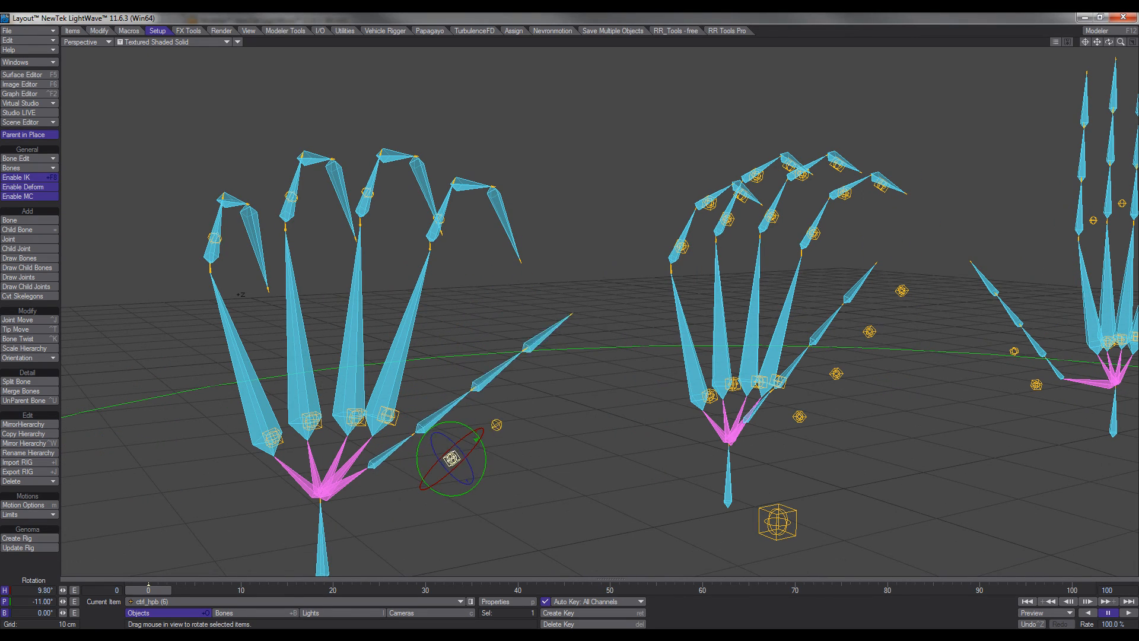
left_click_drag(445, 442, 596, 476)
left_click(500, 416)
right_click_drag(596, 476, 623, 315)
scroll(599, 472, "down", 3)
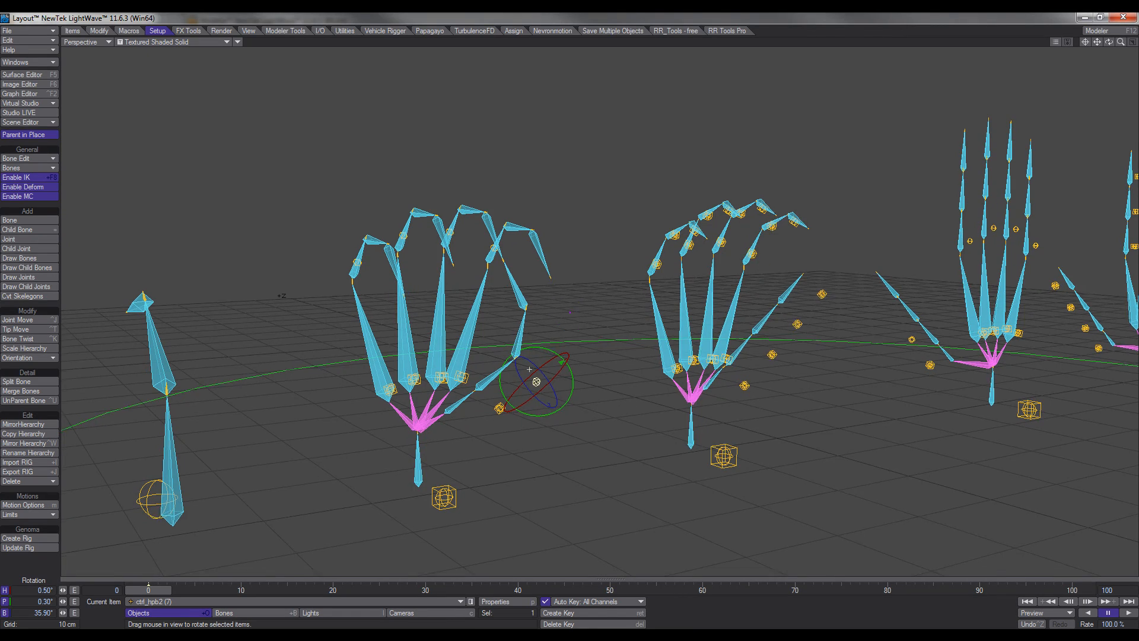
Select the base control of the first hand rig and rotate the whole hand.
left_click_drag(606, 480, 606, 459, "alt+shift")
left_click(438, 476)
mouse_move(569, 314)
left_mouse_down()
mouse_move(545, 312)
mouse_move(578, 307)
mouse_move(545, 342)
mouse_move(580, 297)
left_mouse_up()
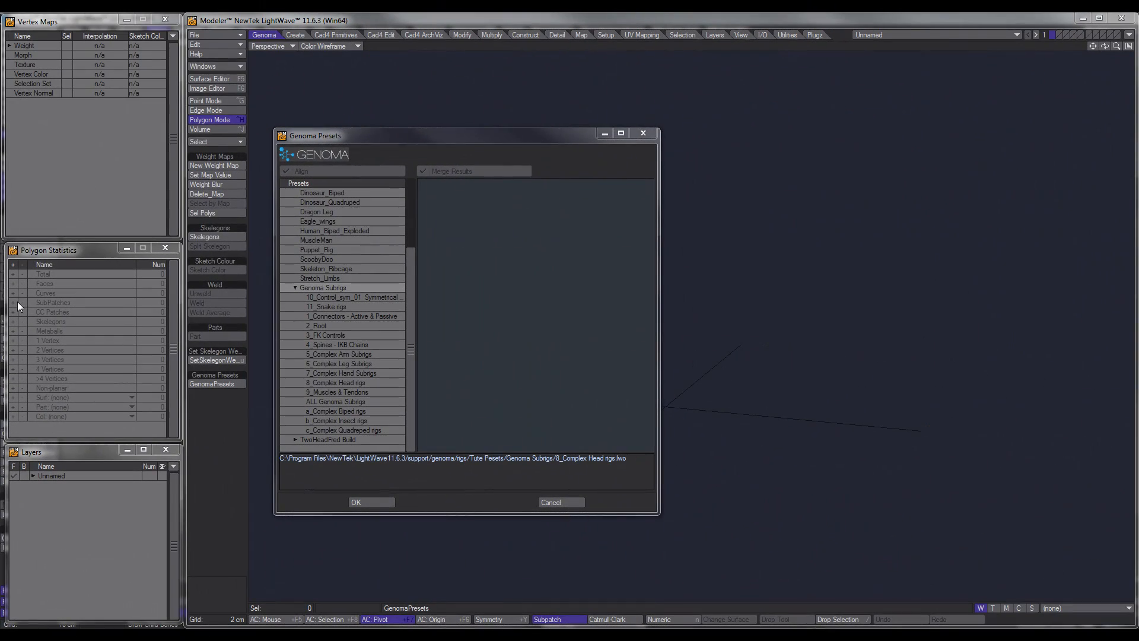
In Modeler, load the 8_Complex Head rigs Genoma preset from Genoma Subrigs and deselect the loaded skelegons.
left_click(353, 382)
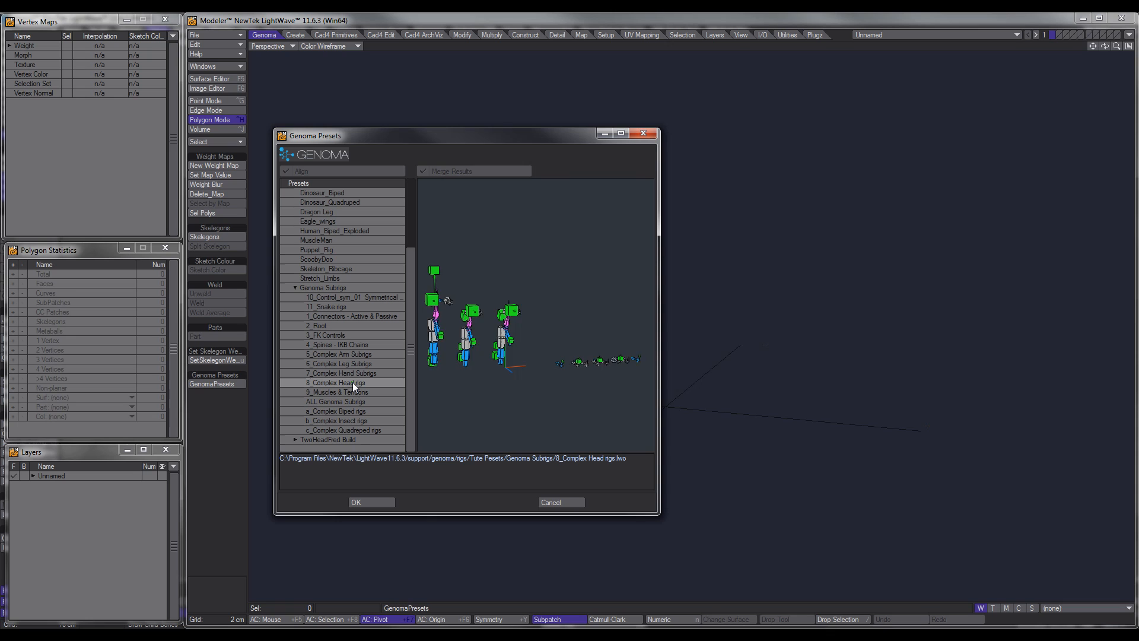
left_click(369, 501)
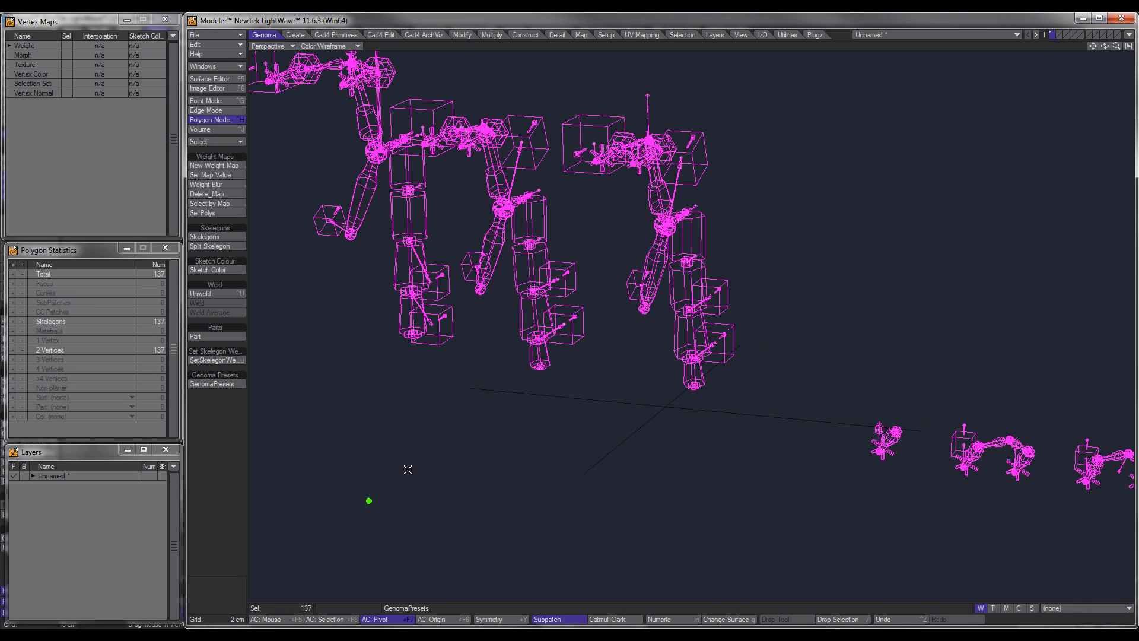
left_click(231, 465)
left_click_drag(664, 395, 614, 410, "ctrl+alt")
left_click_drag(661, 434, 708, 403, "ctrl+alt")
left_click_drag(640, 376, 635, 374, "alt")
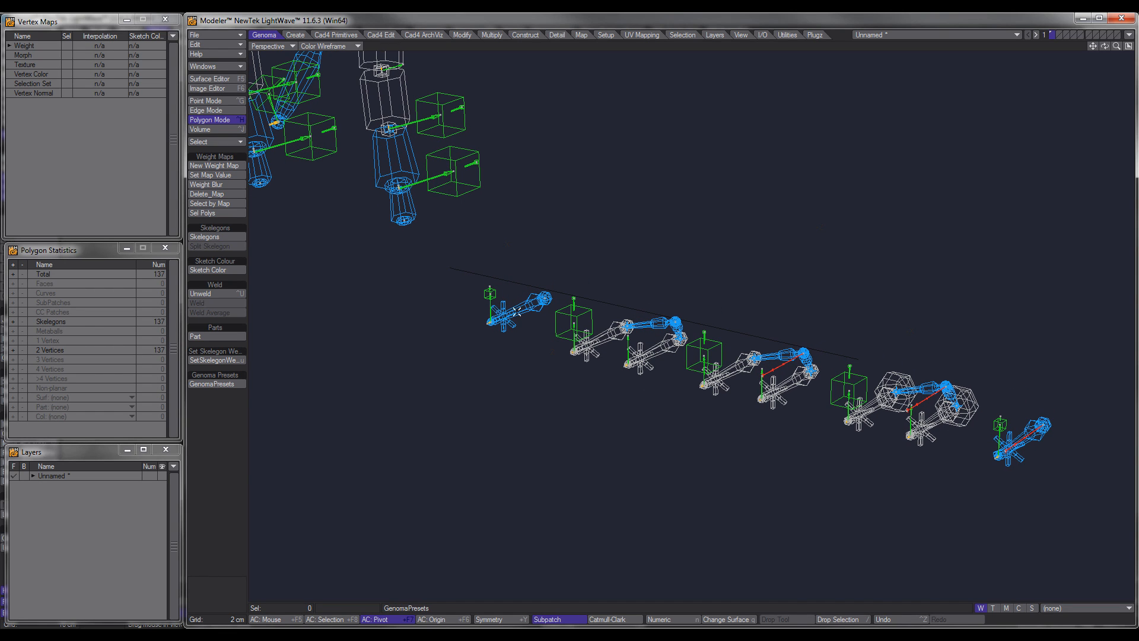
Examine the row of small eye rigs, selecting and deselecting the single eye skelegon at each end.
left_click(519, 311)
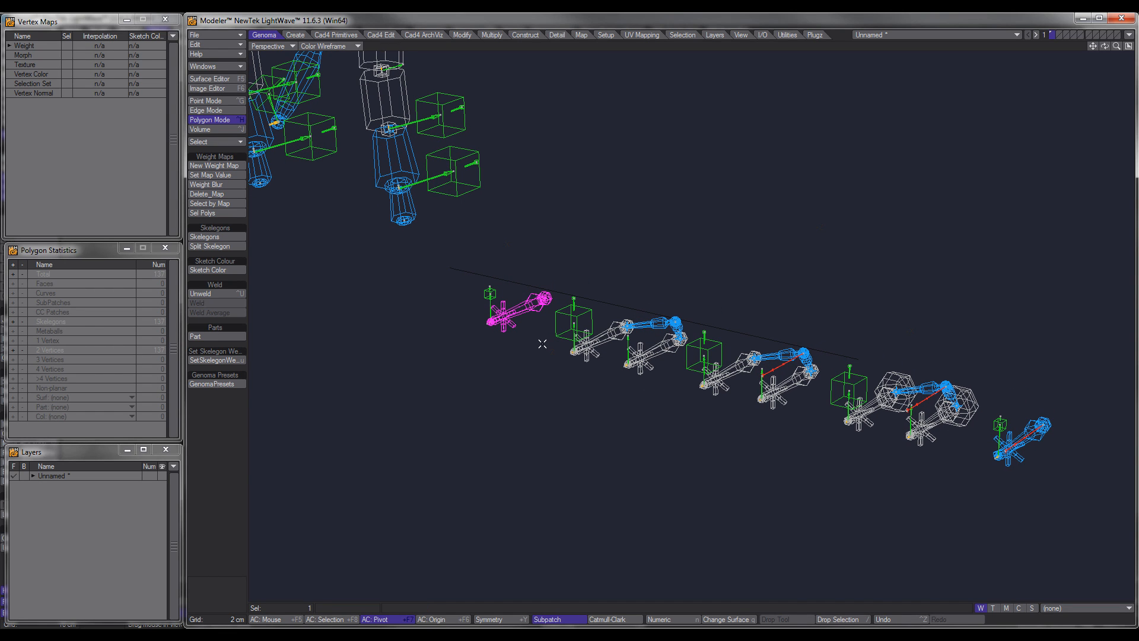
left_click_drag(542, 344, 524, 343, "alt")
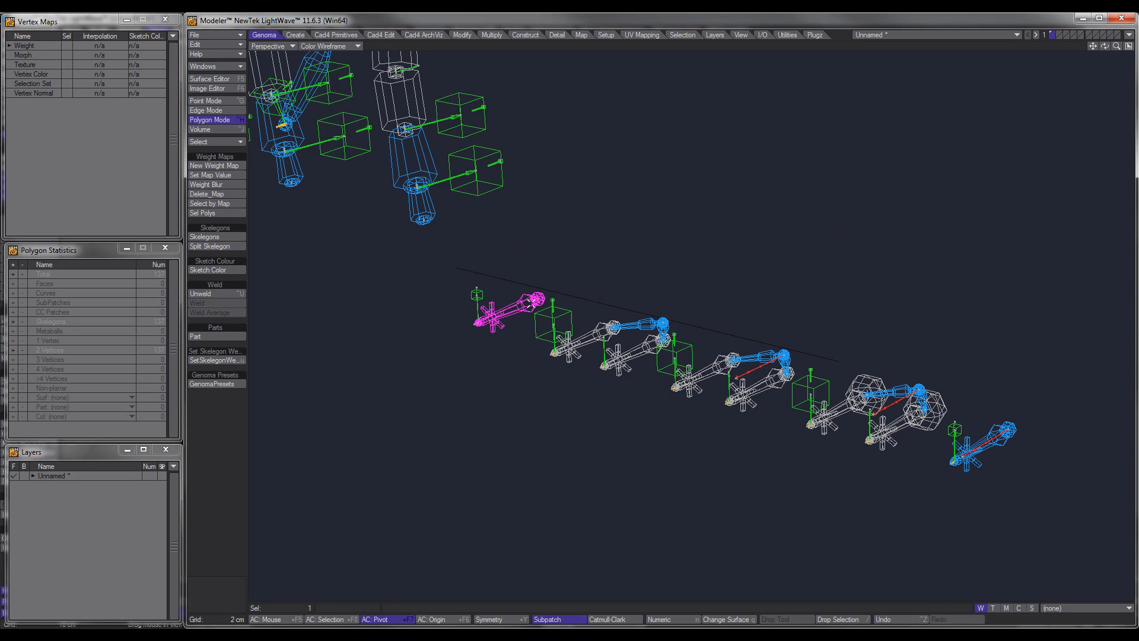
left_click(228, 433)
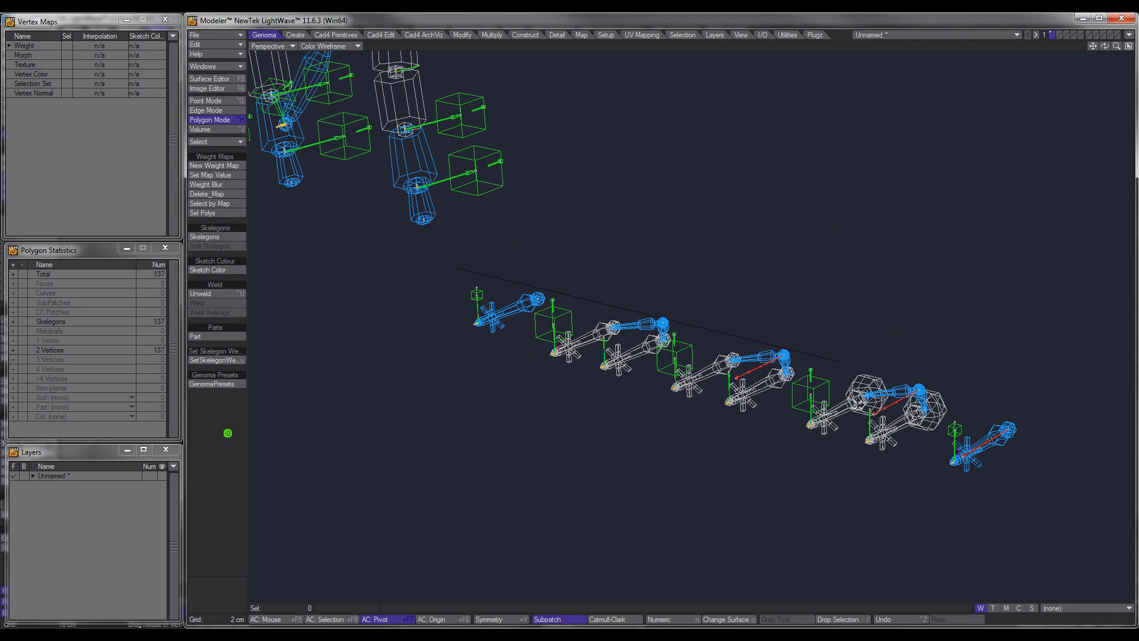
left_click(986, 434)
left_click_drag(987, 434, 910, 425, "alt+shift")
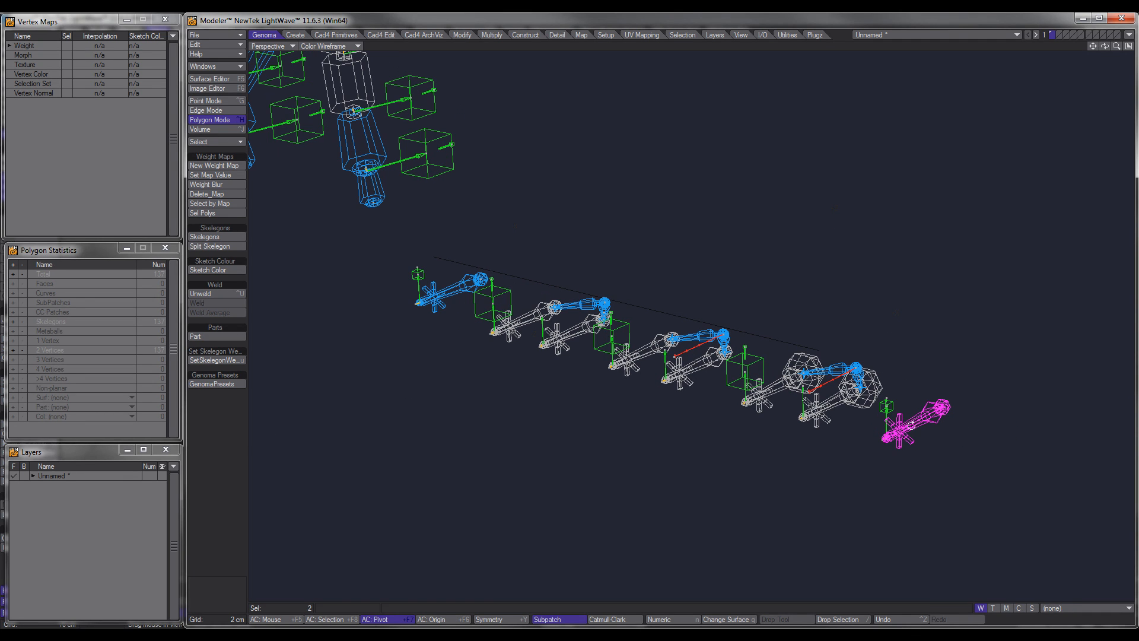
left_click(243, 500)
scroll(931, 424, "up", 2)
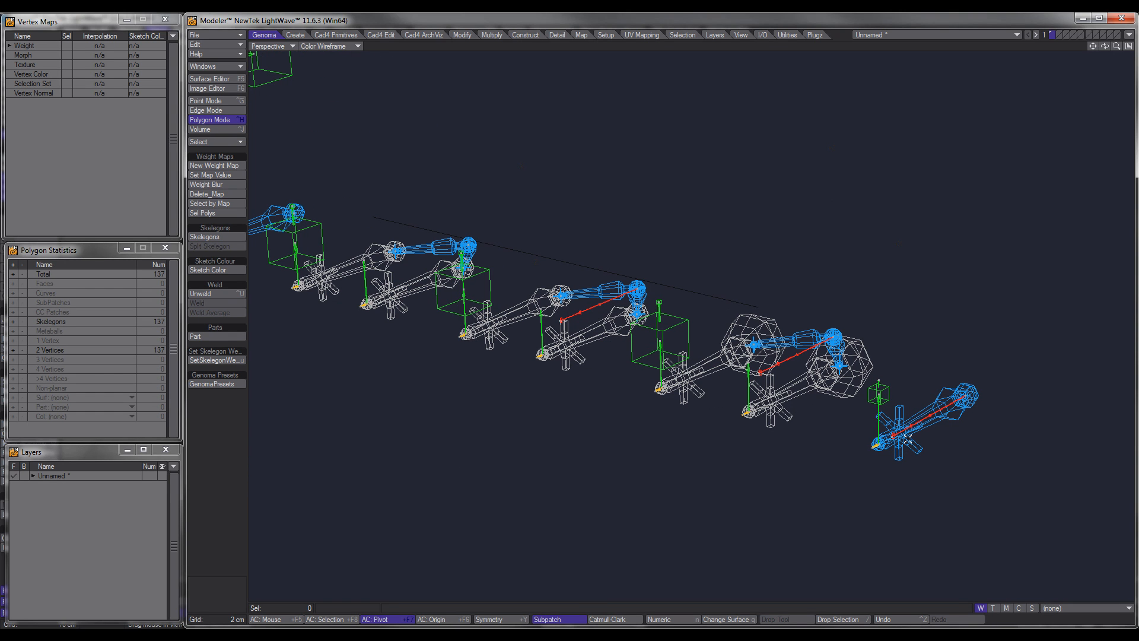
scroll(897, 438, "down", 1)
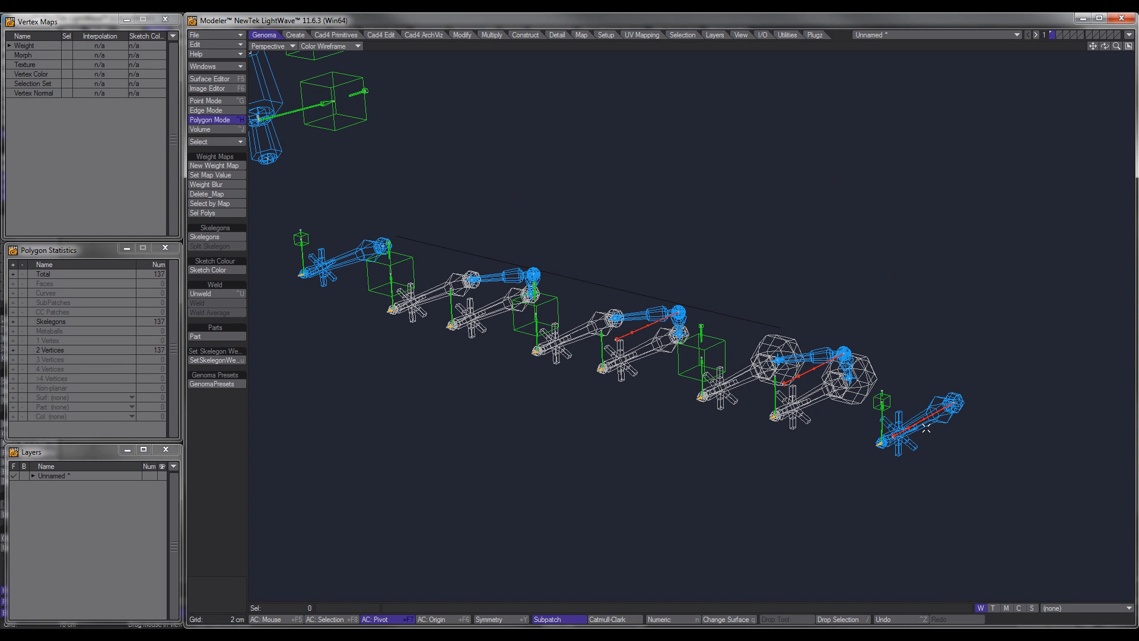
scroll(740, 442, "down", 2)
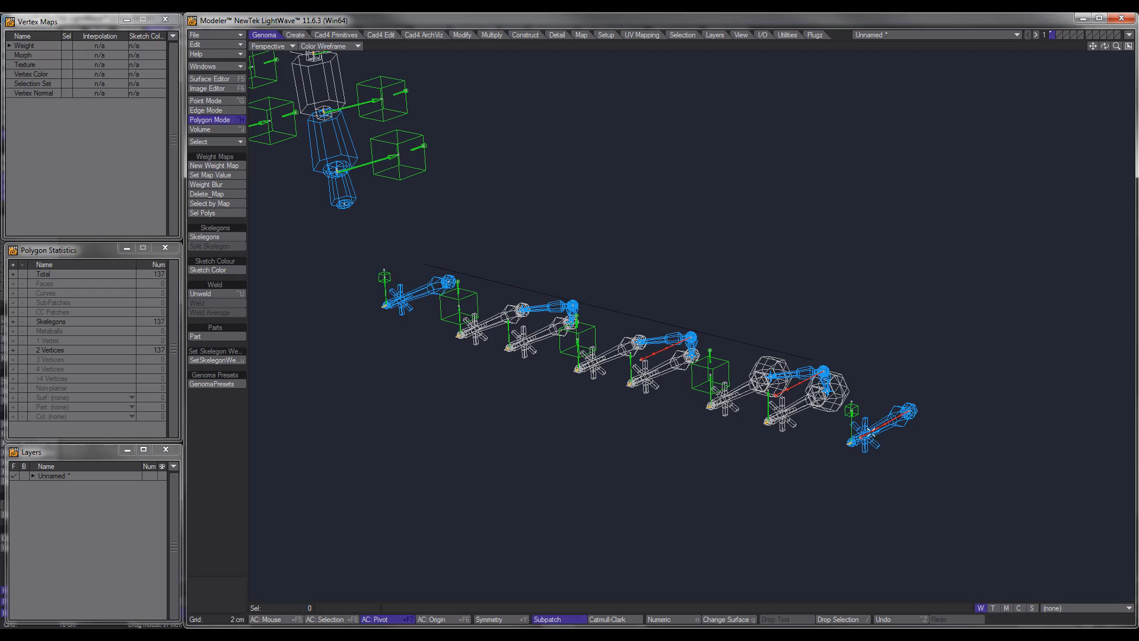
Select the topmost pink skelegon of the first full head rig and examine the three head rigs and the small eye rigs.
scroll(501, 156, "up", 4)
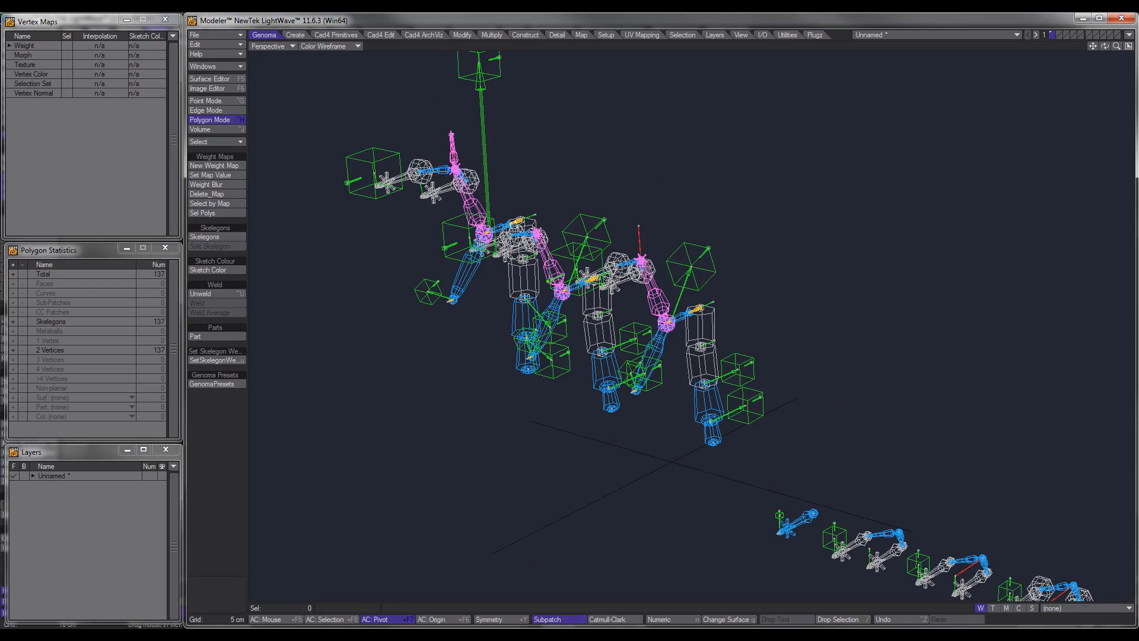
scroll(502, 156, "up", 5)
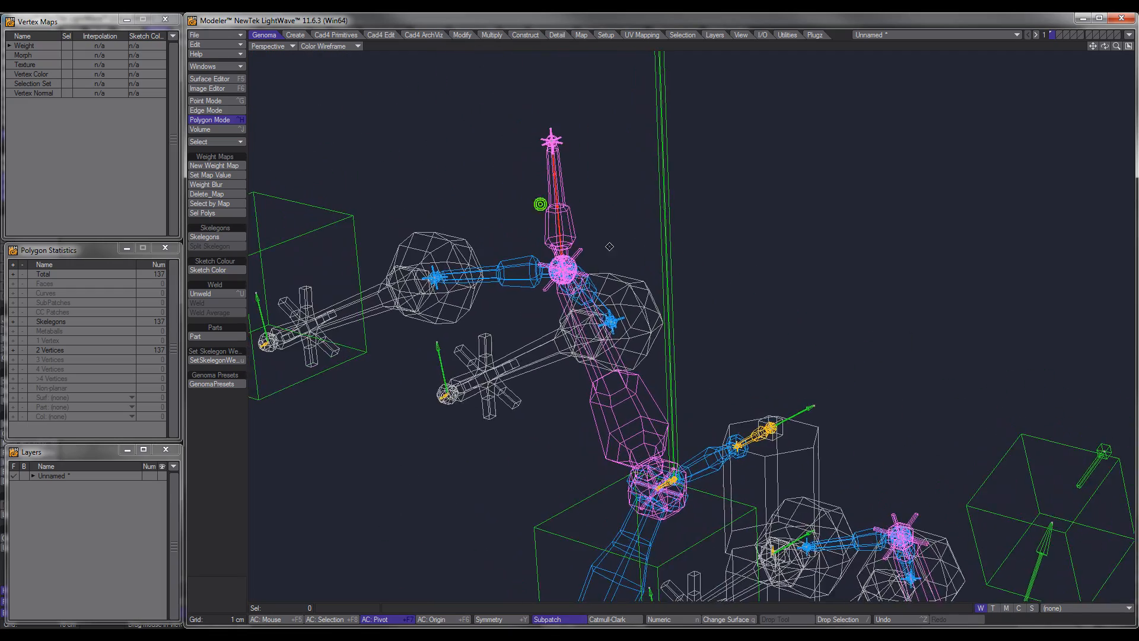
left_click(573, 230)
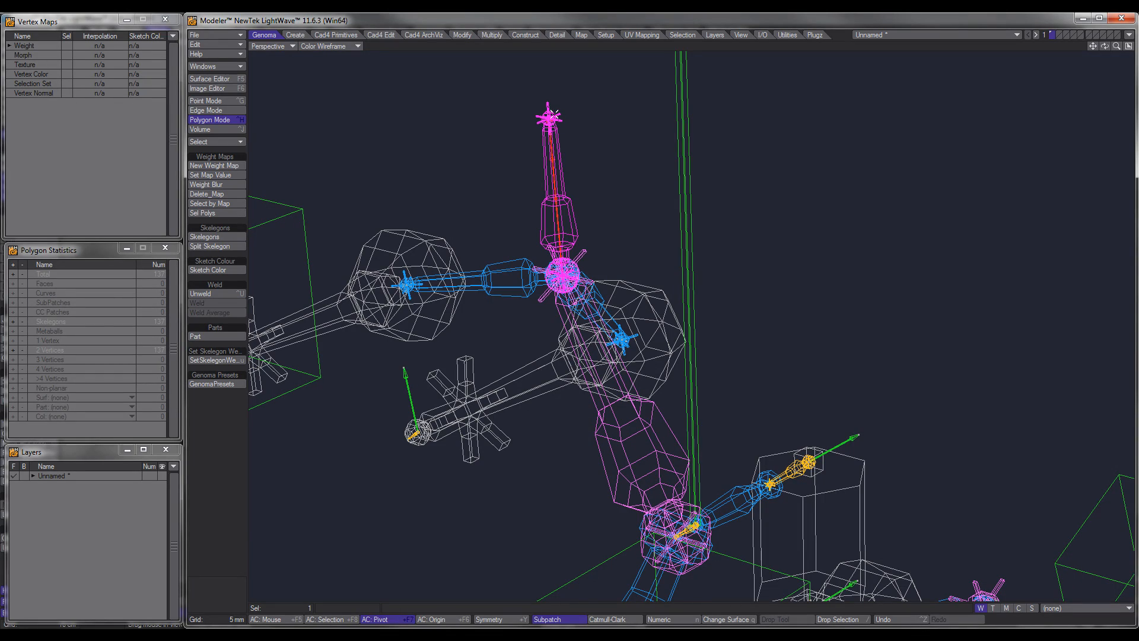
scroll(598, 261, "down", 2)
left_click_drag(666, 455, 613, 303, "alt+shift")
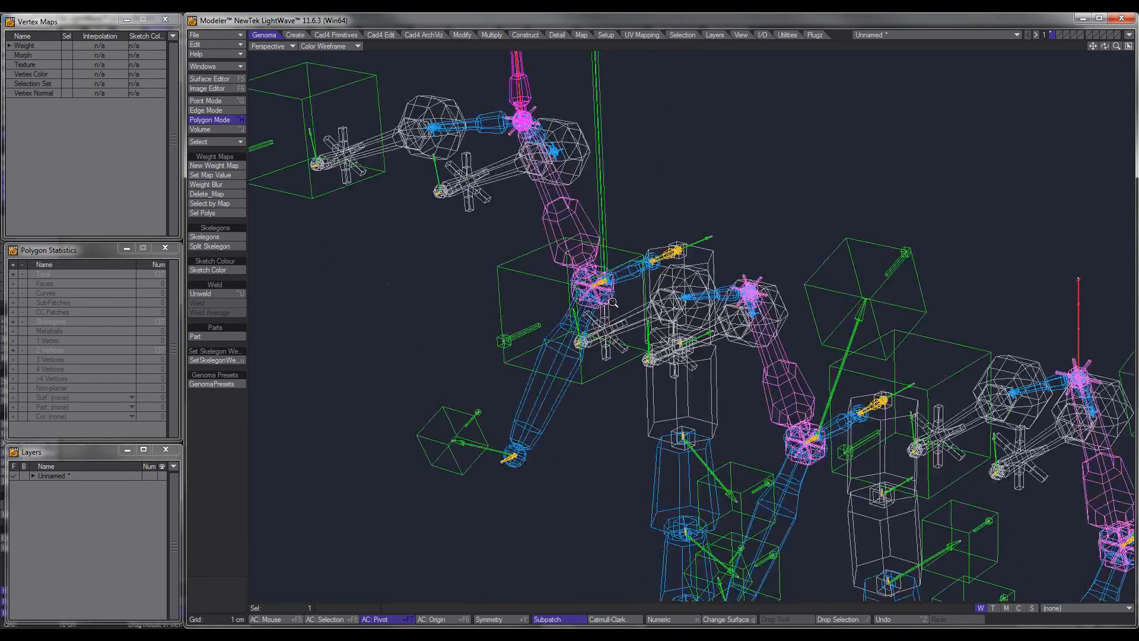
scroll(613, 301, "down", 3)
left_click_drag(618, 353, 653, 358, "alt")
left_click_drag(604, 427, 603, 425, "alt")
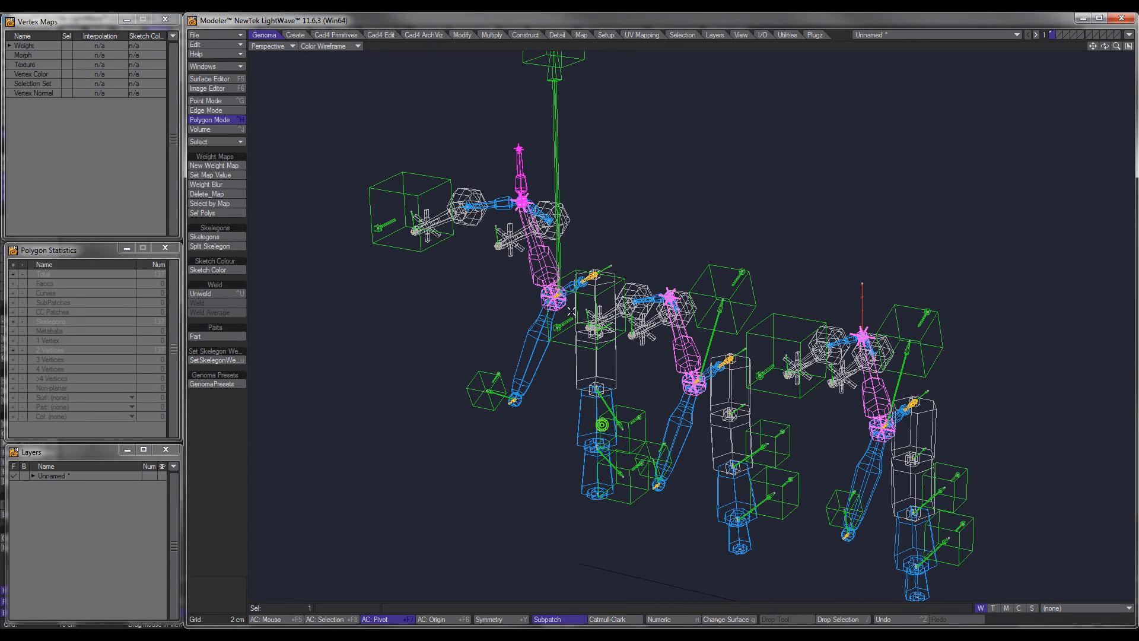
left_click_drag(621, 123, 642, 196, "alt+shift")
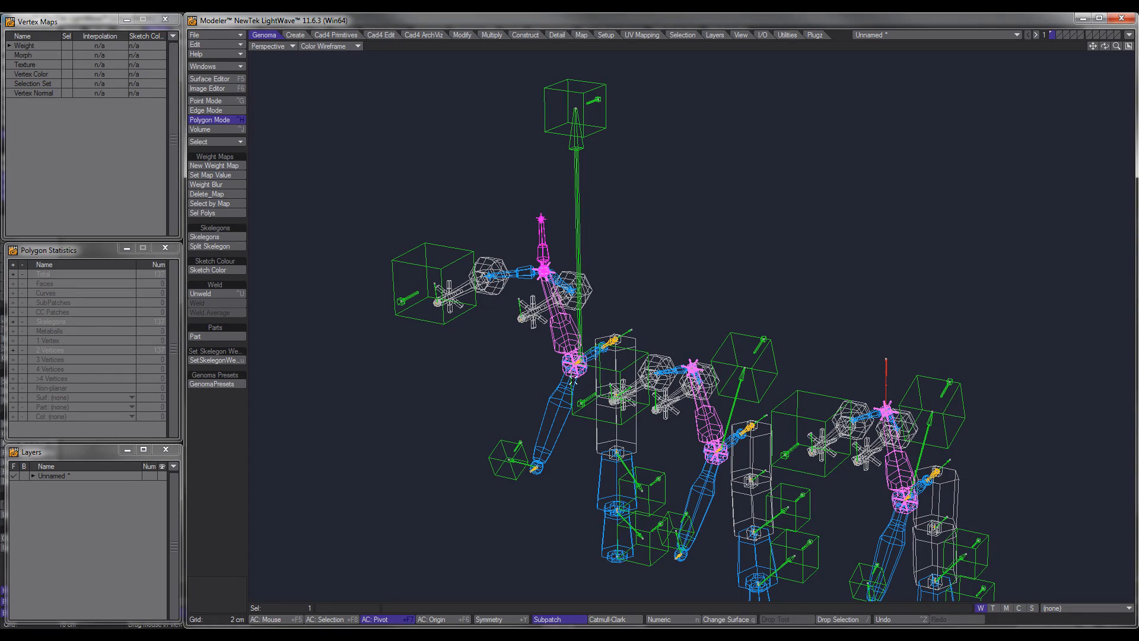
left_click_drag(646, 415, 530, 291, "alt+shift")
scroll(575, 334, "down", 2)
left_click_drag(568, 345, 561, 371, "alt")
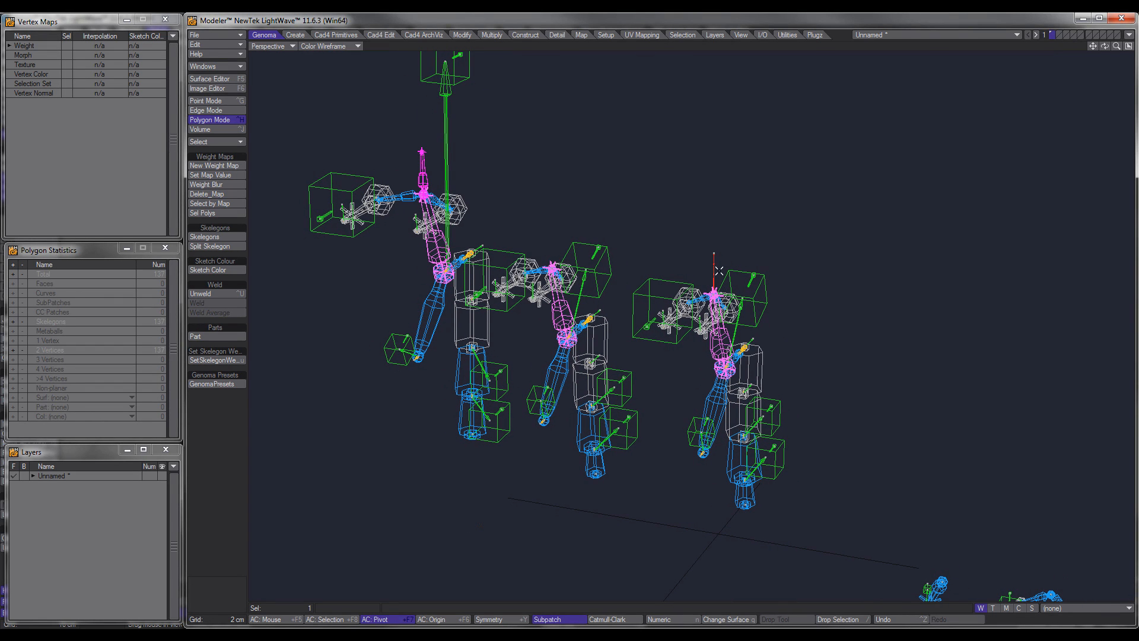
left_click_drag(719, 269, 659, 377, "alt")
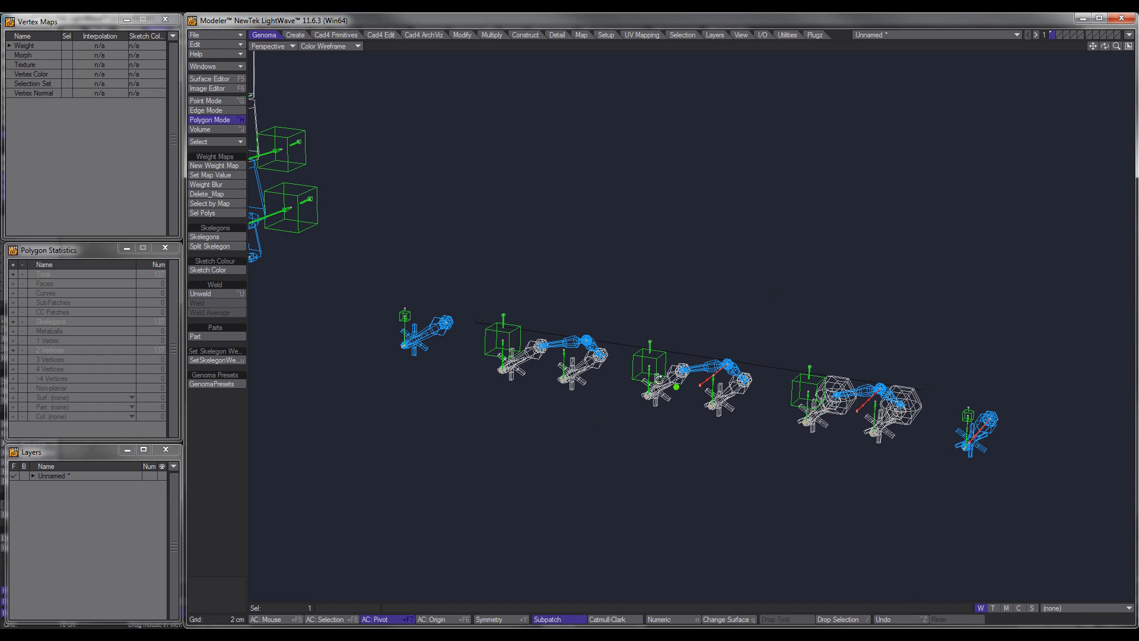
left_click_drag(562, 366, 593, 393, "alt")
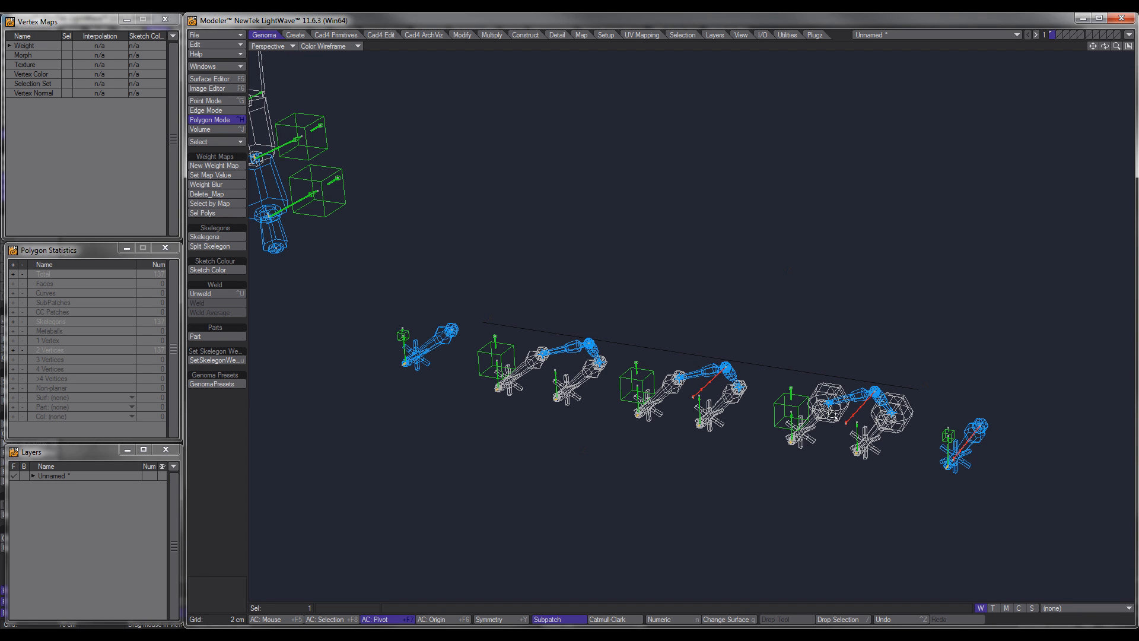
In Layout, select Main_Target_ctrl (1), (2) and (3) of the three head rigs and move them to about -74.5 cm in Z.
key("F12")
left_click_drag(552, 285, 569, 313, "ctrl+alt")
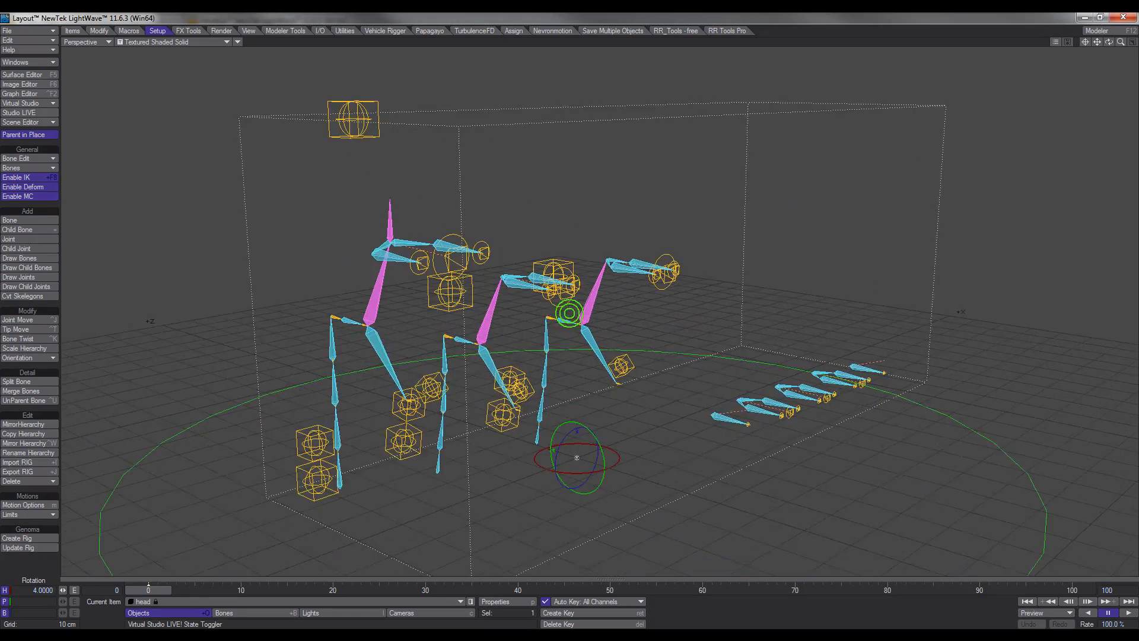
left_click(437, 254)
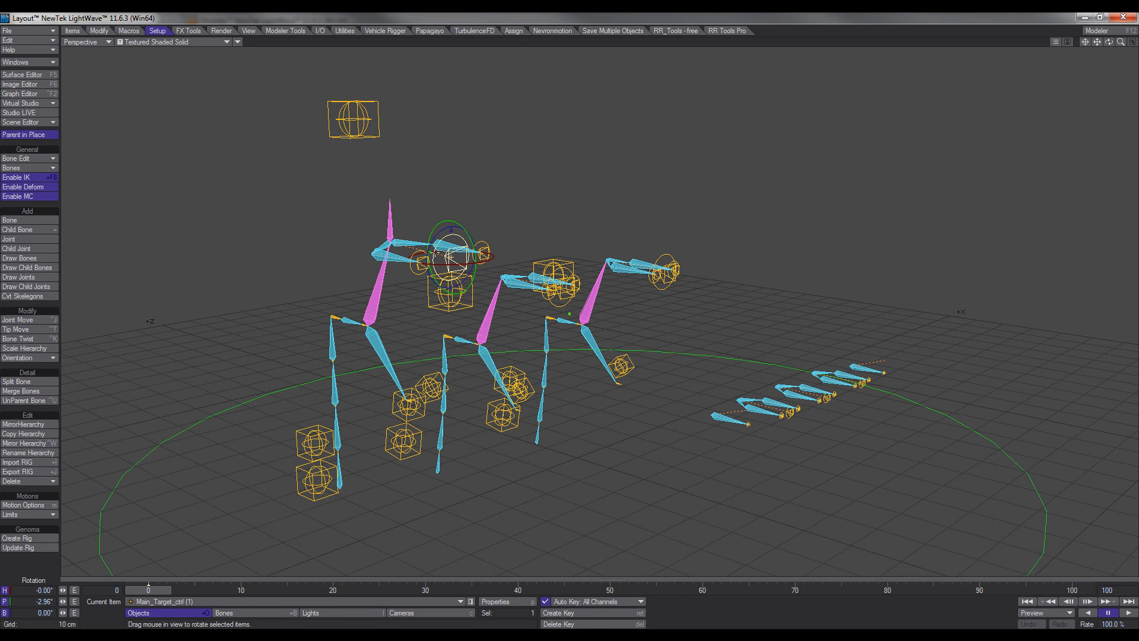
left_click_drag(450, 256, 417, 274, "alt")
key("shift+h")
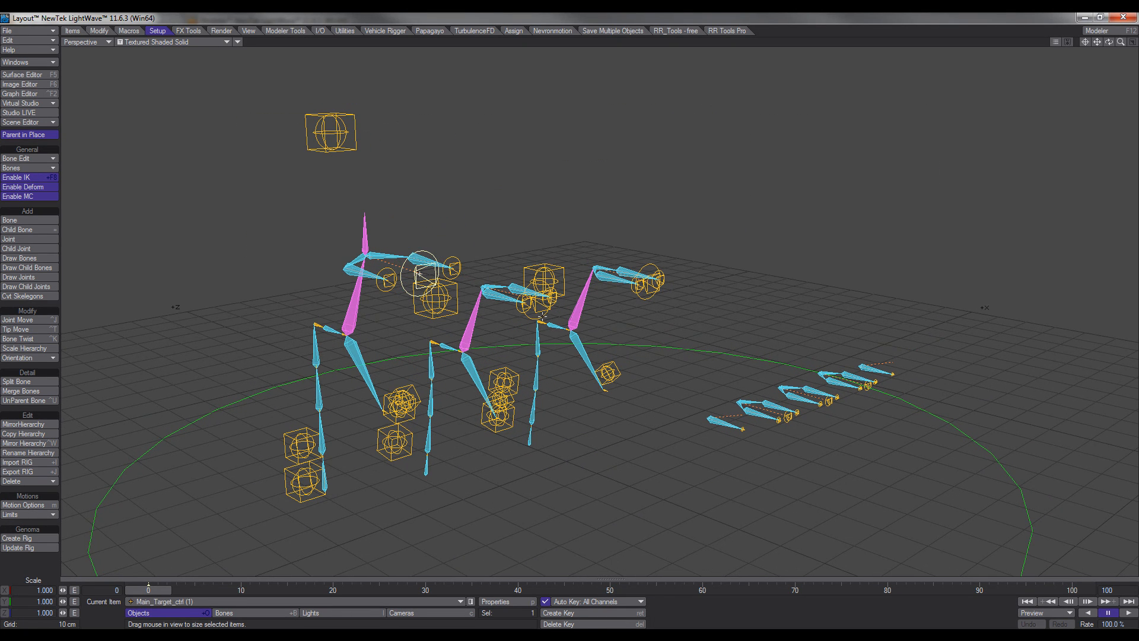
key("h")
key("t")
left_click(539, 317, "shift")
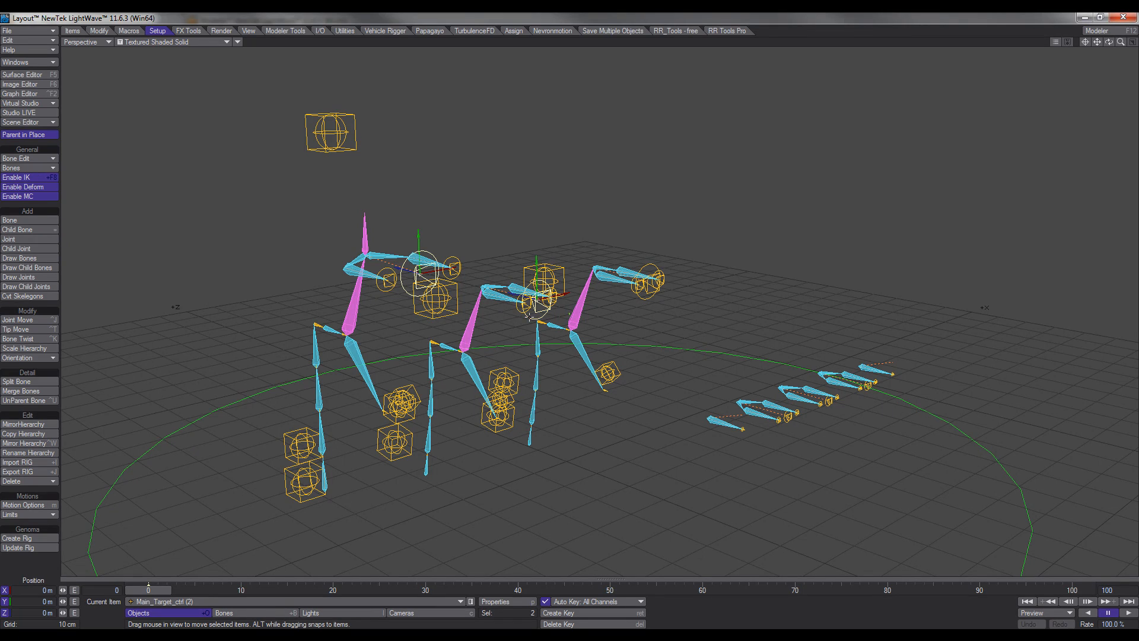
left_click(650, 280, "shift")
left_click_drag(515, 294, 571, 314)
scroll(636, 271, "down", 5)
left_click_drag(695, 323, 750, 471)
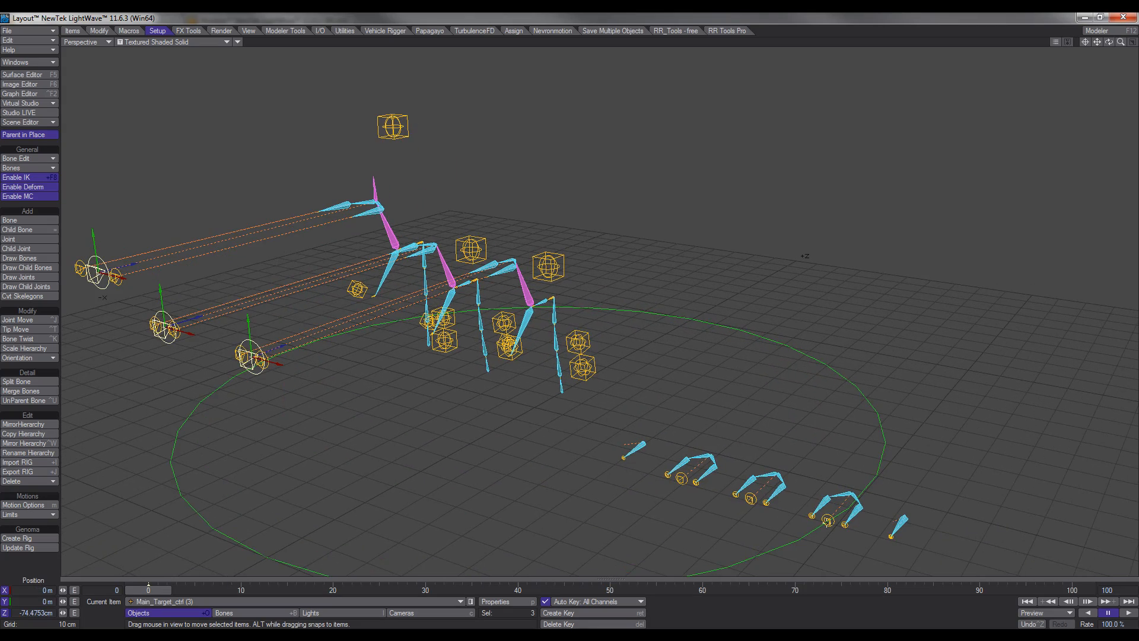
Add the main targets of the three small eye rigs to the selection and move all six targets around together.
left_click(828, 521, "shift")
left_click_drag(768, 486, 688, 474)
left_click_drag(683, 384, 618, 419)
right_click_drag(618, 419, 604, 418)
left_click_drag(693, 380, 758, 395)
left_click_drag(758, 395, 738, 331, "alt")
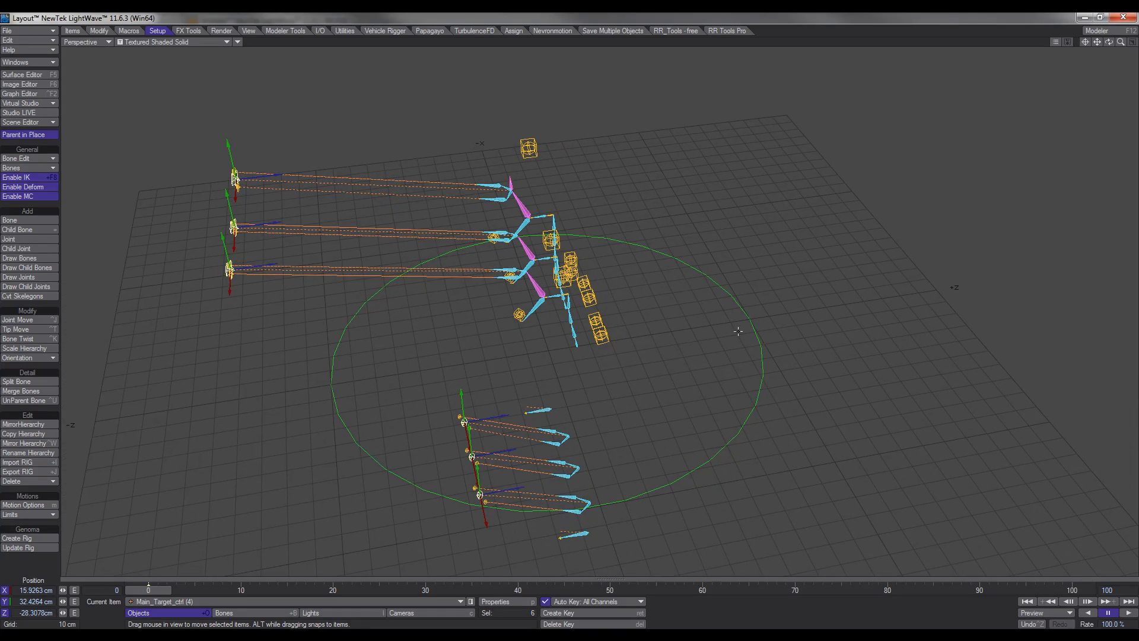
mouse_move(257, 231)
left_mouse_down()
mouse_move(256, 248)
mouse_move(257, 214)
mouse_move(256, 244)
left_mouse_up()
left_click_drag(430, 294, 551, 225)
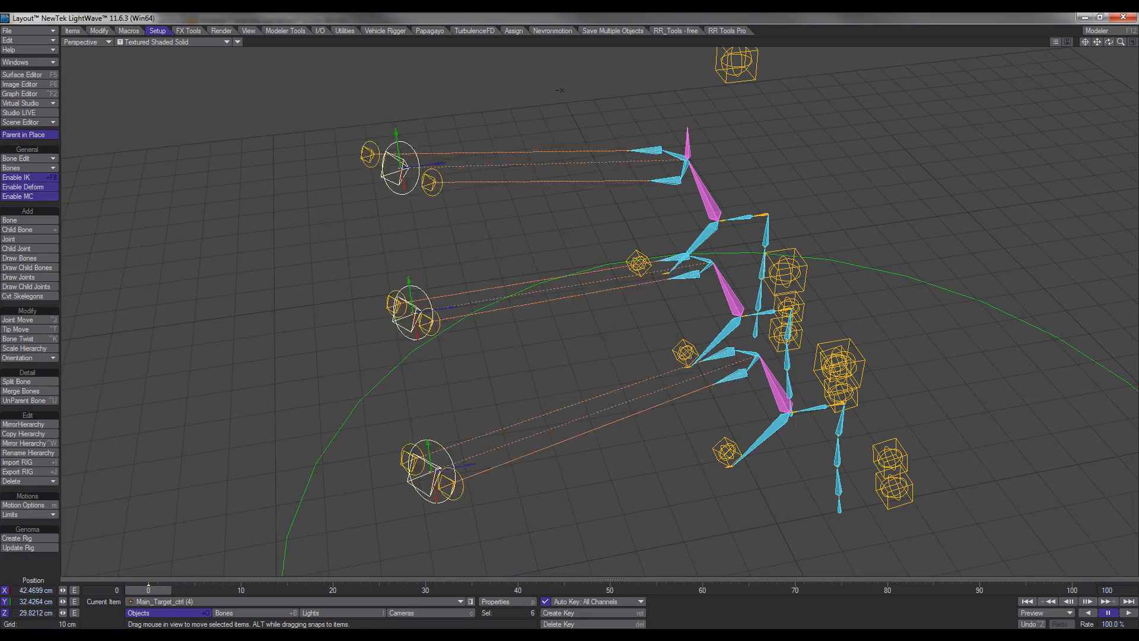
Select Main_Target_ctrl (3) alone, move it, and pull its two individual eye targets apart to test independent eye aiming.
left_click(603, 208)
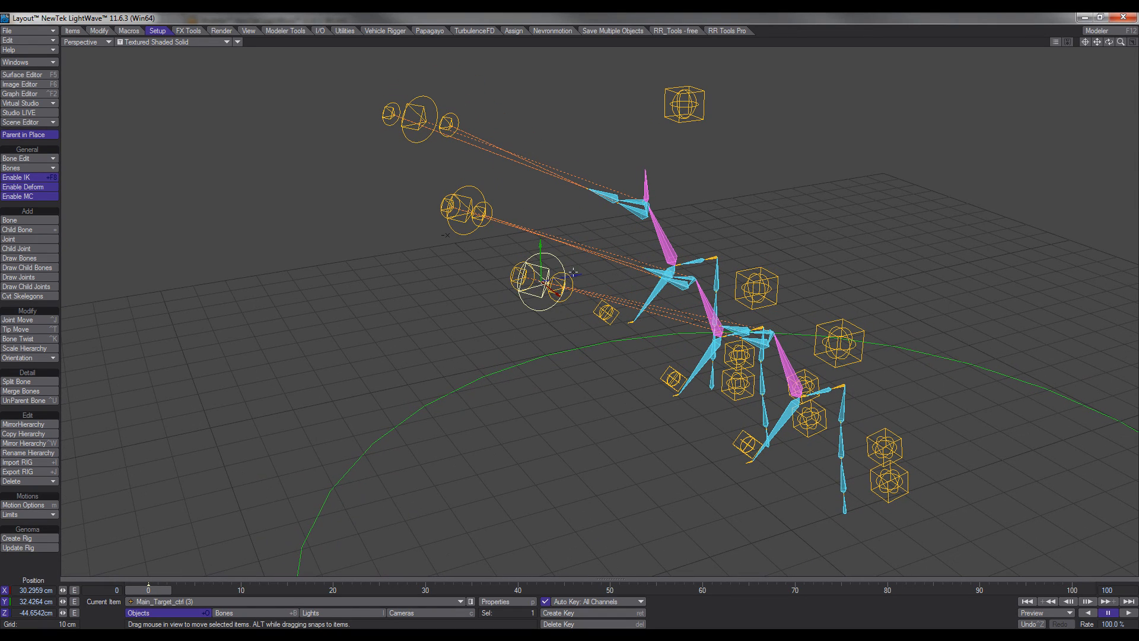
left_click_drag(573, 272, 670, 303)
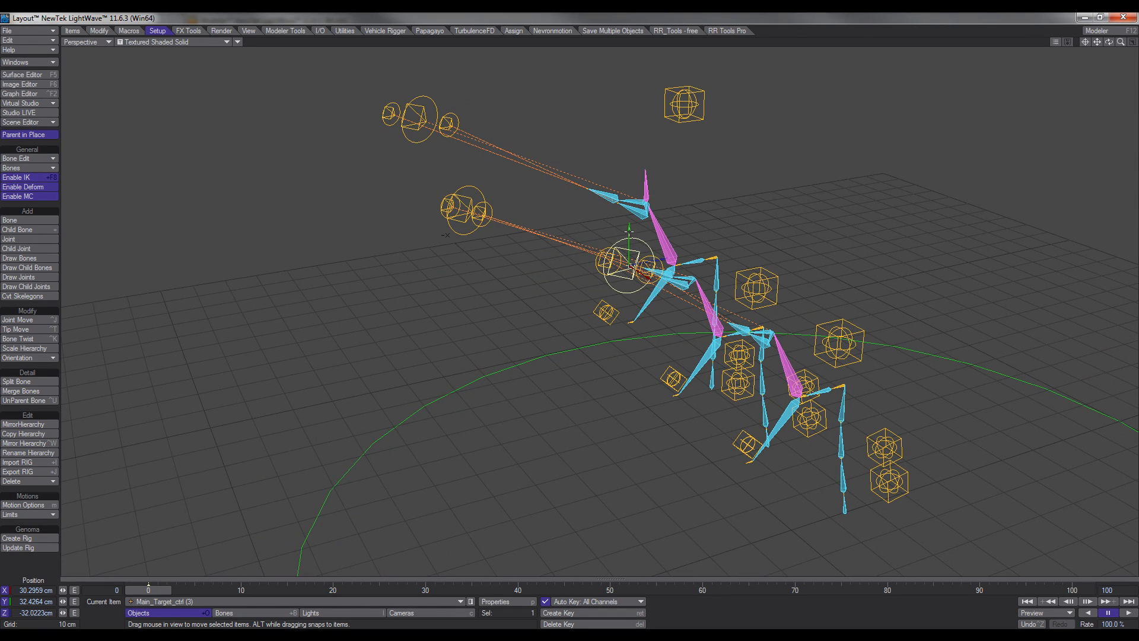
left_click_drag(629, 231, 428, 388)
left_click(603, 440)
left_click(657, 465)
left_click_drag(658, 464, 739, 555)
left_click(645, 449)
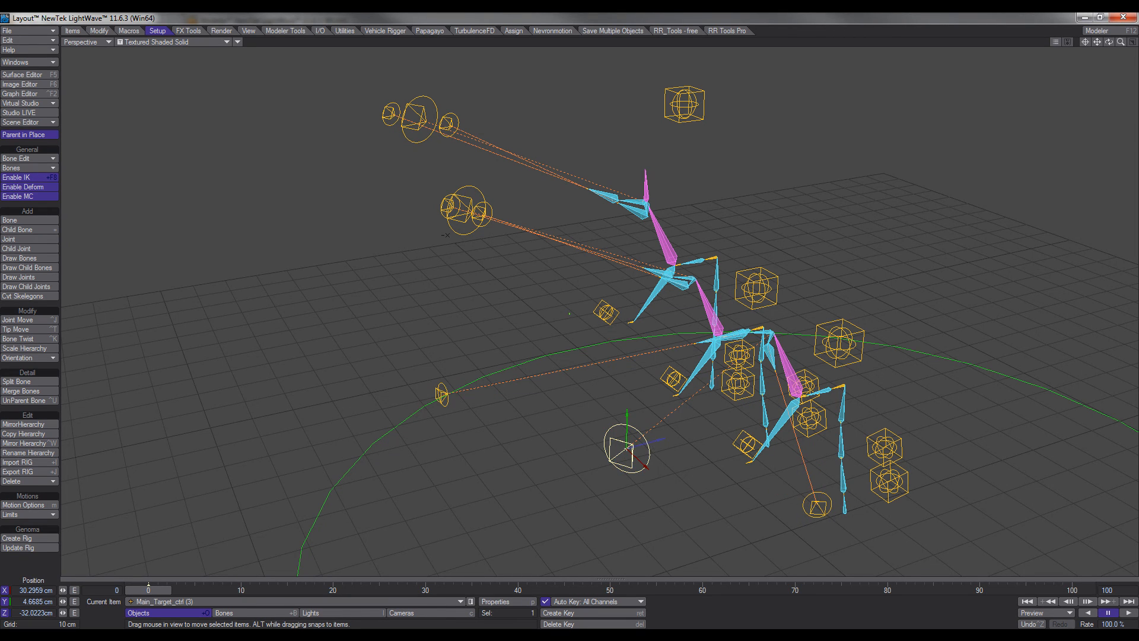
left_click_drag(627, 449, 571, 393)
Rotate the lower neck control ctrl_hpb (1), and rotate ctrl_hpb (3) at the jaw to about -14.1° heading and -3.8° pitch.
left_click_drag(529, 330, 401, 441, "alt")
left_click(344, 467)
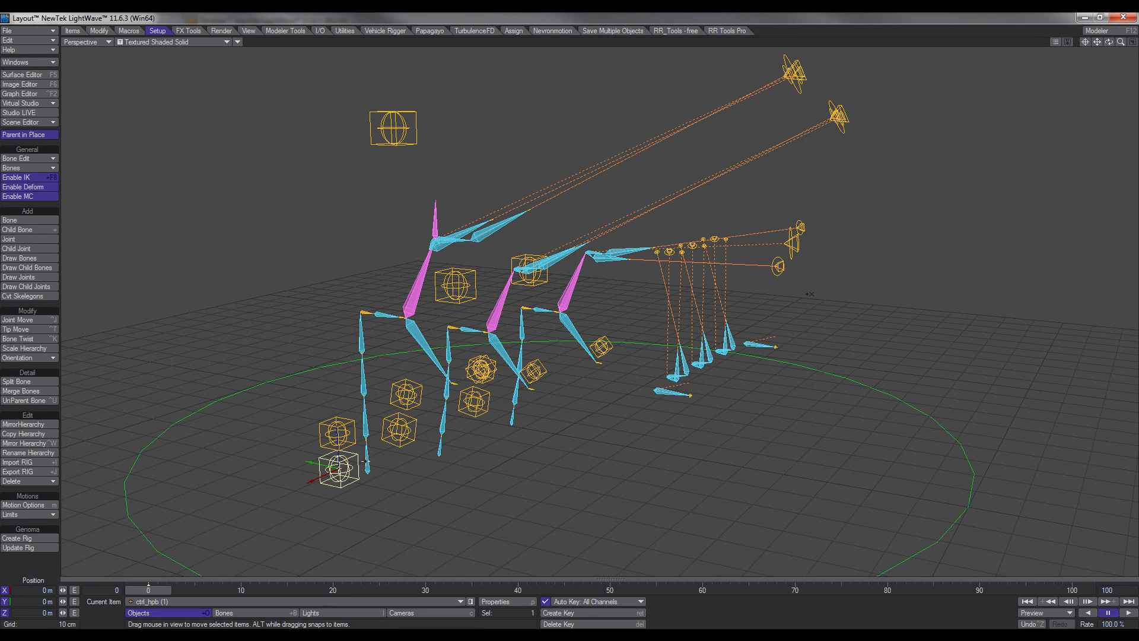
key("y")
left_click_drag(413, 494, 448, 467)
left_click(339, 423)
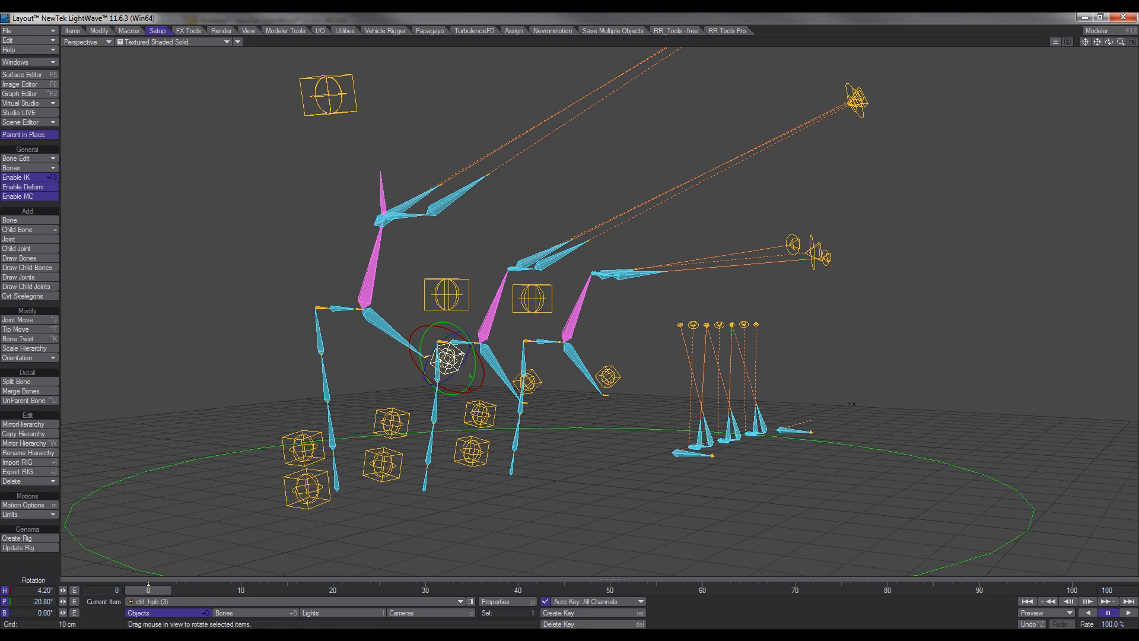
left_click_drag(448, 359, 419, 341)
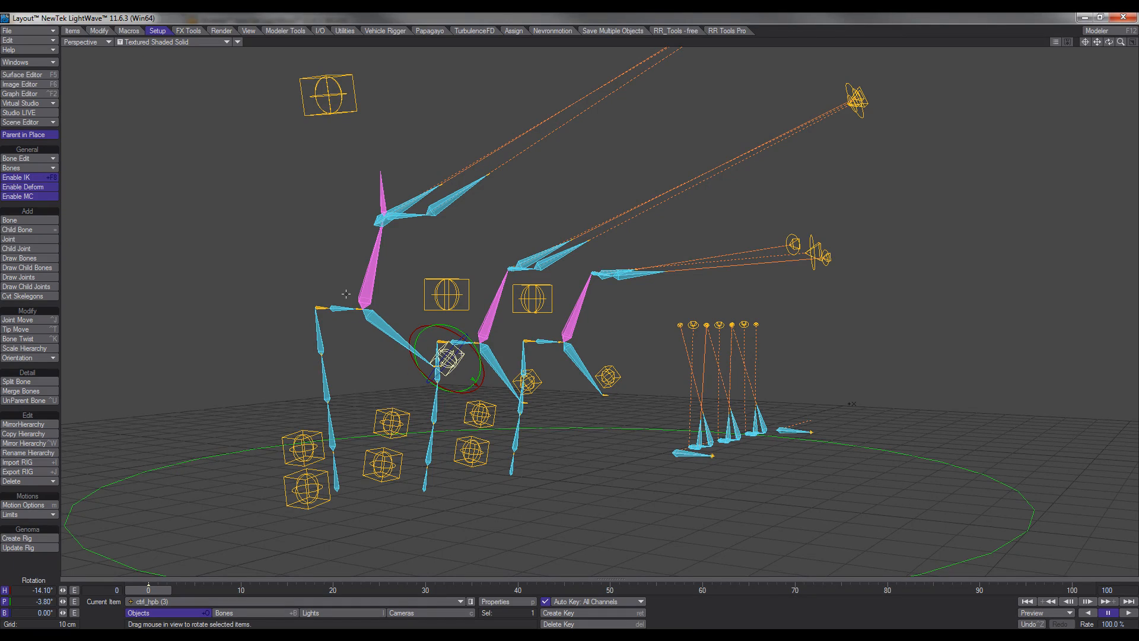
Rotate the first head rig's head control, then add its upper neck control to the selection and rotate both.
left_click(352, 111)
mouse_move(490, 169)
left_mouse_down("alt+shift")
mouse_move(505, 168)
mouse_move(504, 179)
left_mouse_up("alt+shift")
left_click_drag(324, 235, 372, 225)
mouse_move(391, 116)
left_mouse_down()
mouse_move(380, 127)
mouse_move(392, 116)
left_mouse_up()
left_click(323, 478, "shift")
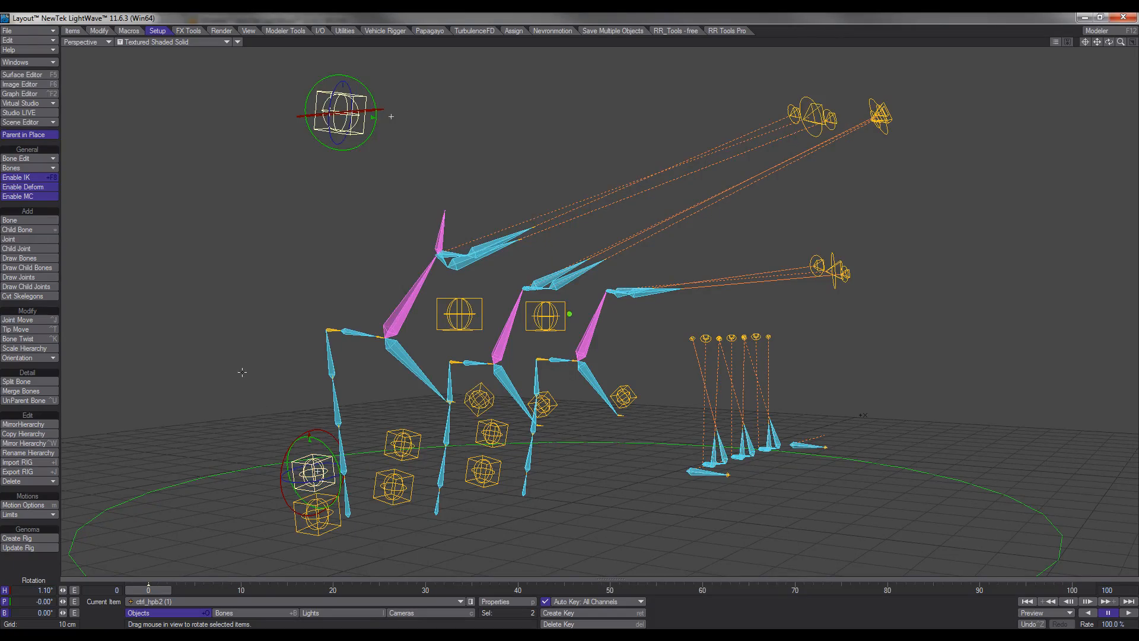
left_click_drag(241, 374, 241, 373)
left_click_drag(391, 117, 391, 116)
Select the head controls of the other two head rigs and rotate them together in heading and pitch.
left_click_drag(449, 403, 537, 325, "alt")
left_click(538, 324)
left_click(660, 322, "shift")
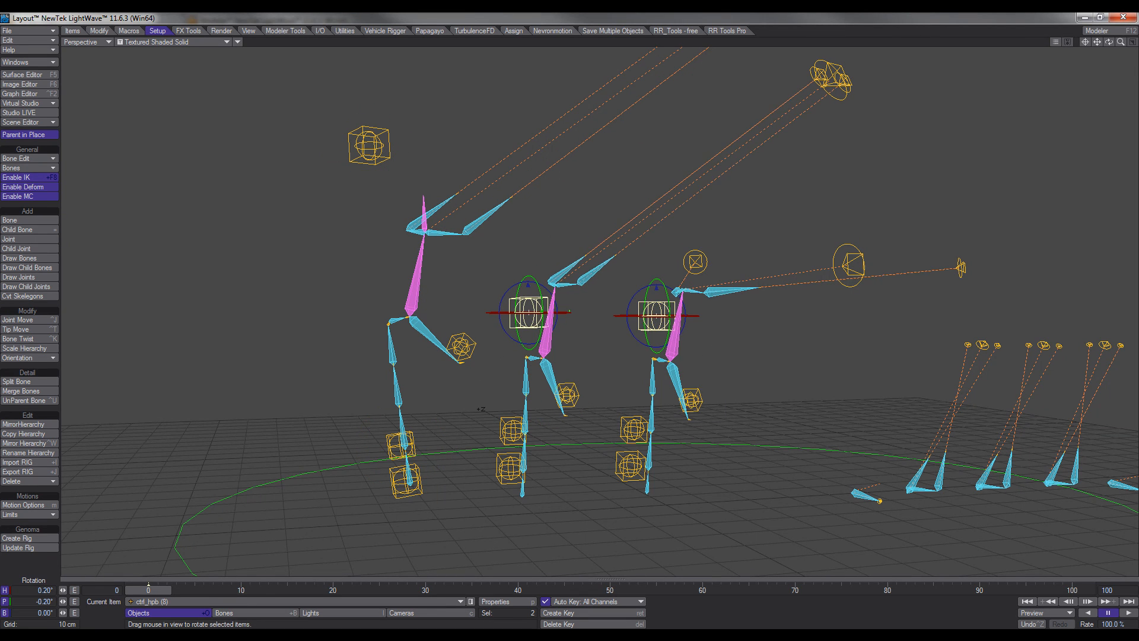
left_click_drag(660, 322, 831, 348)
left_click_drag(831, 347, 765, 291)
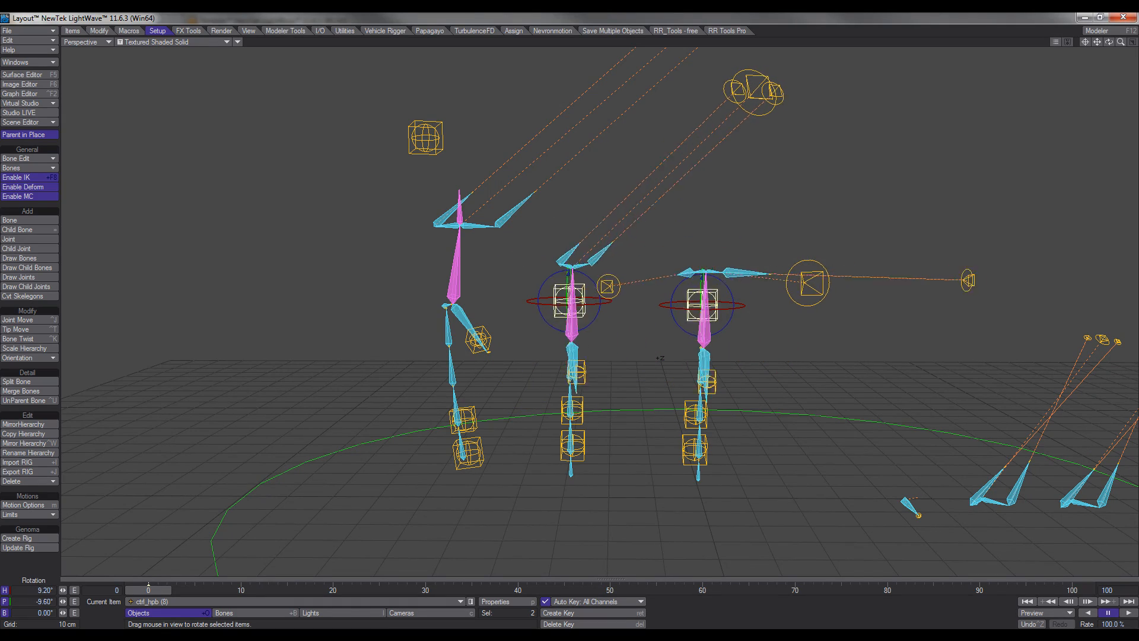
left_click_drag(635, 308, 706, 337)
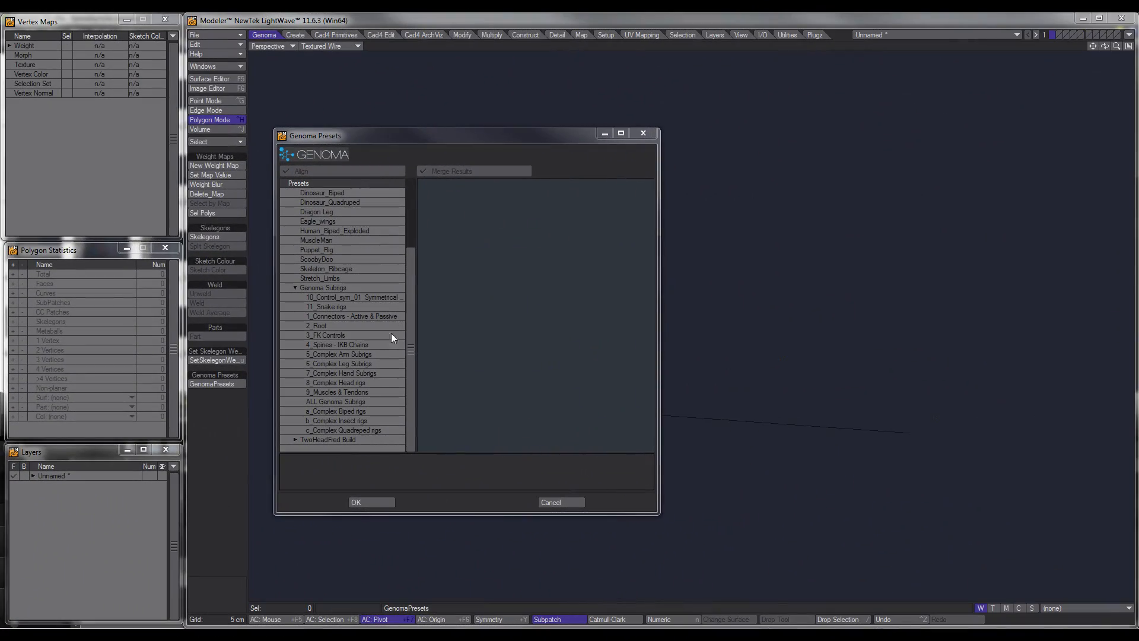
In Modeler, load the 9_Muscles & Tendons preset from Genoma Subrigs.
left_click(351, 392)
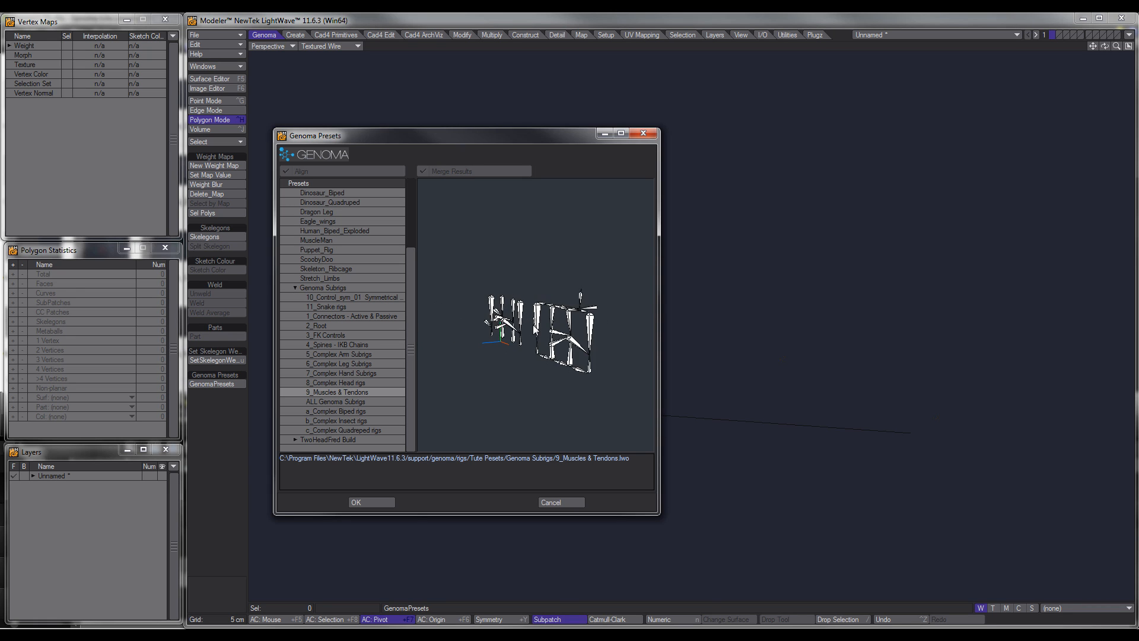
left_click(372, 502)
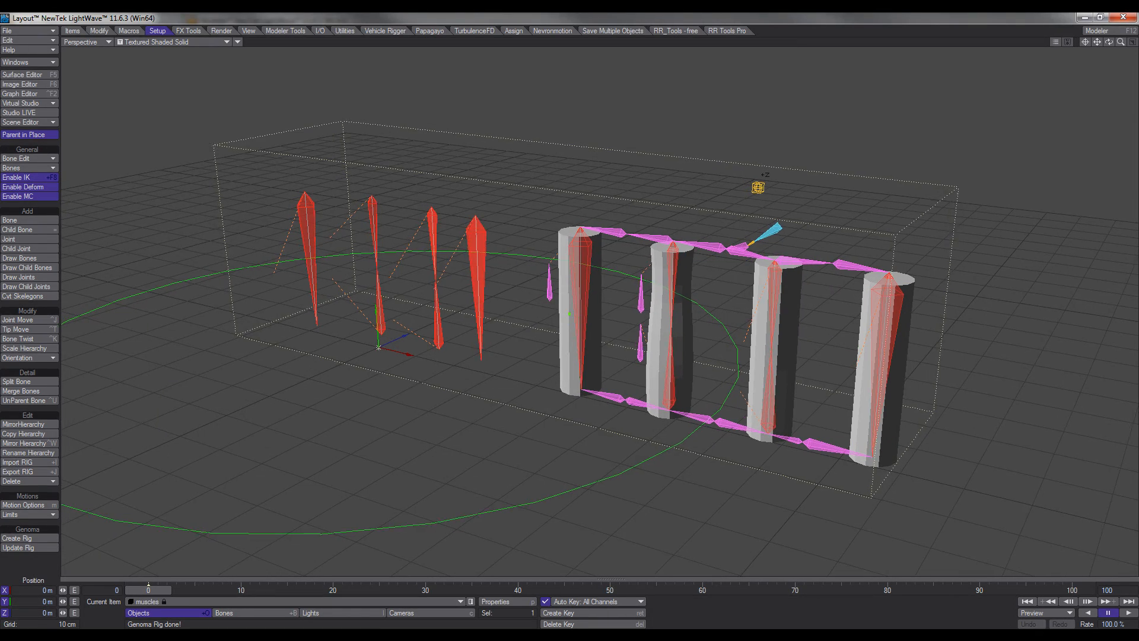
In Layout, frame the four muscle cylinders and display the viewport as Textured Shaded Solid Wireframe.
left_click_drag(569, 314, 634, 324, "alt+shift")
scroll(570, 314, "up", 3)
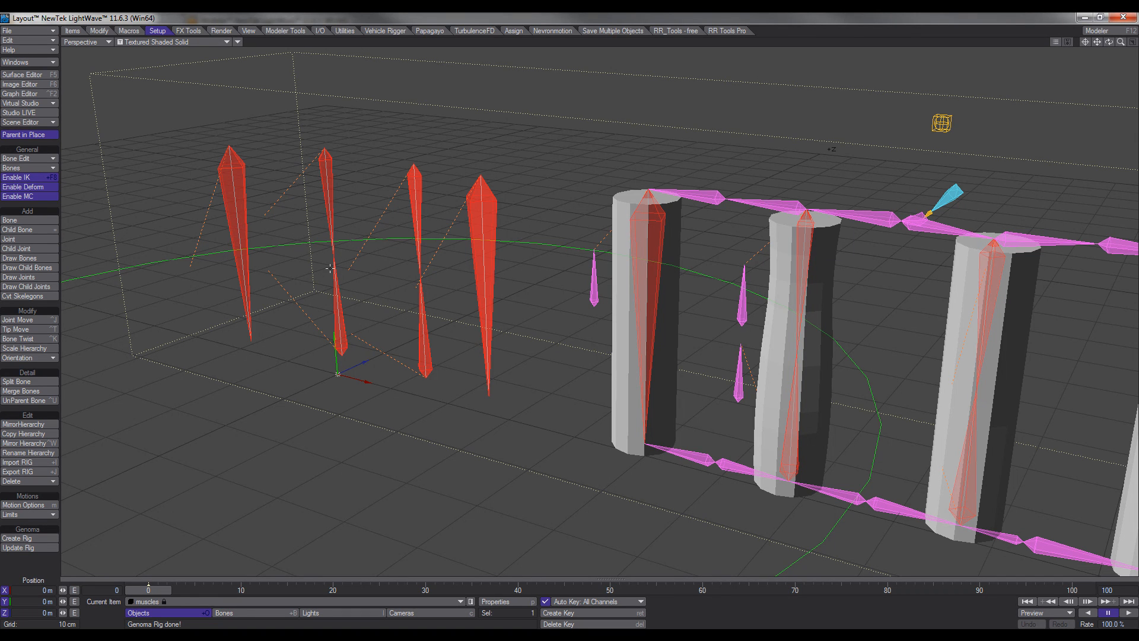
scroll(451, 271, "down", 2)
left_click_drag(772, 325, 673, 324, "alt")
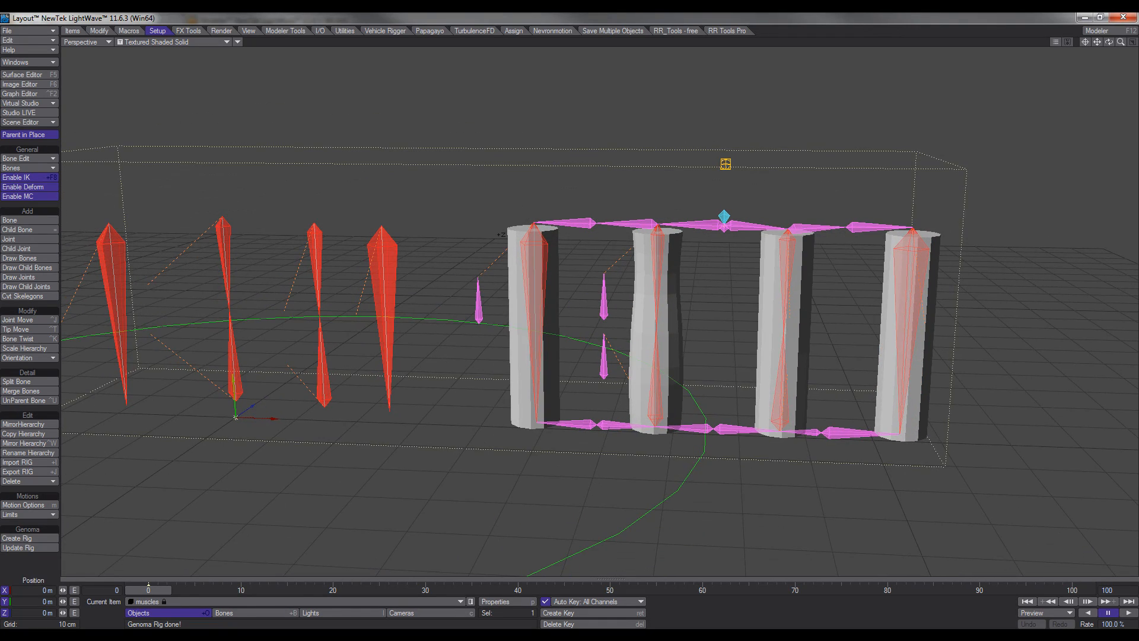
left_click_drag(606, 315, 568, 314, "alt+shift")
left_click(172, 41)
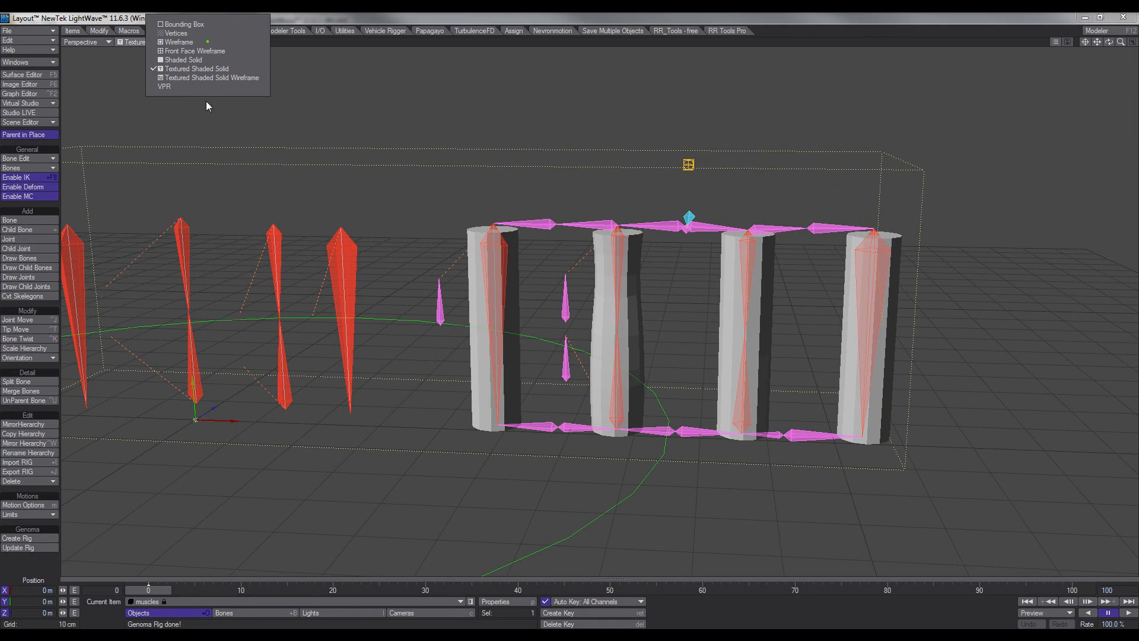
left_click(190, 78)
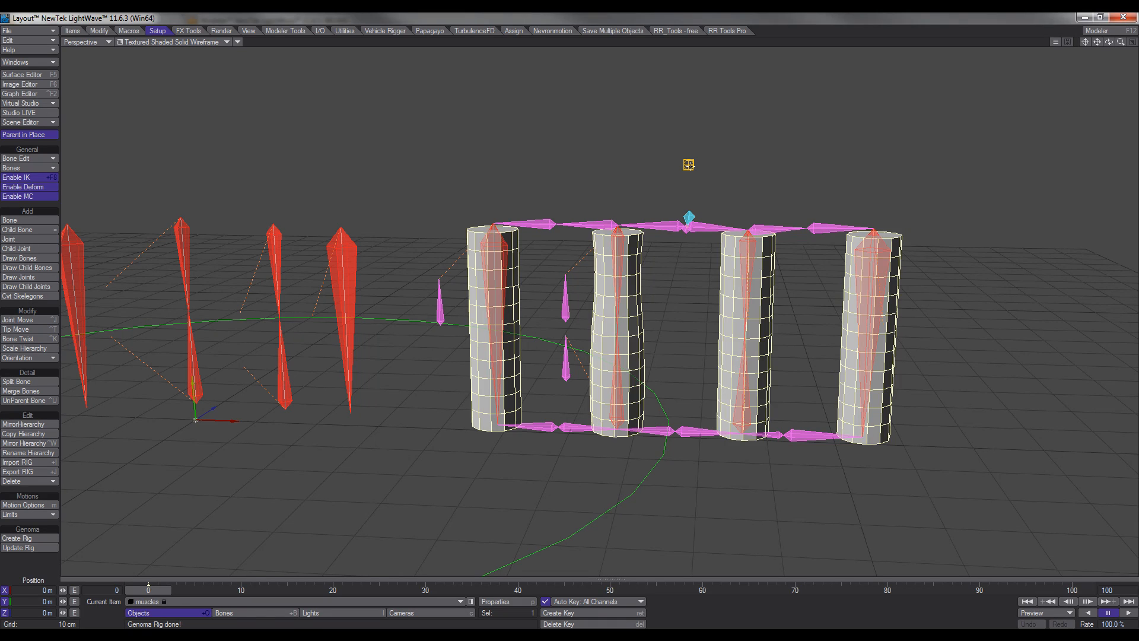
Select ctrl_hpb above the cylinders and move it down to about -7.4 cm and up to about 6.3 cm in Y.
left_click(688, 165)
left_click_drag(691, 137, 686, 275)
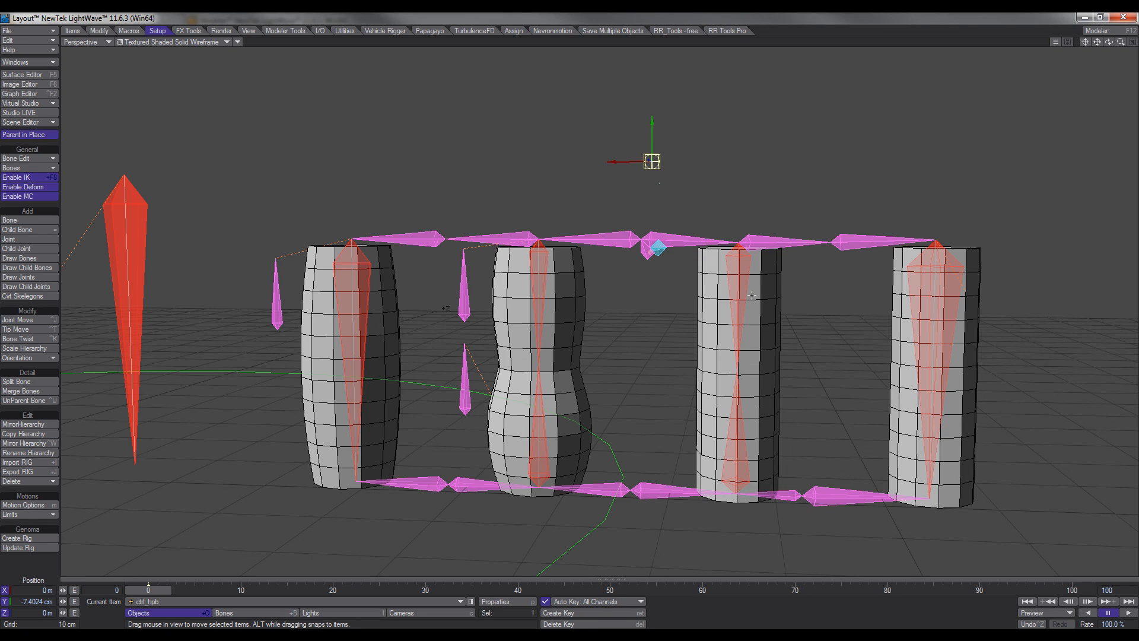
scroll(750, 243, "down", 3)
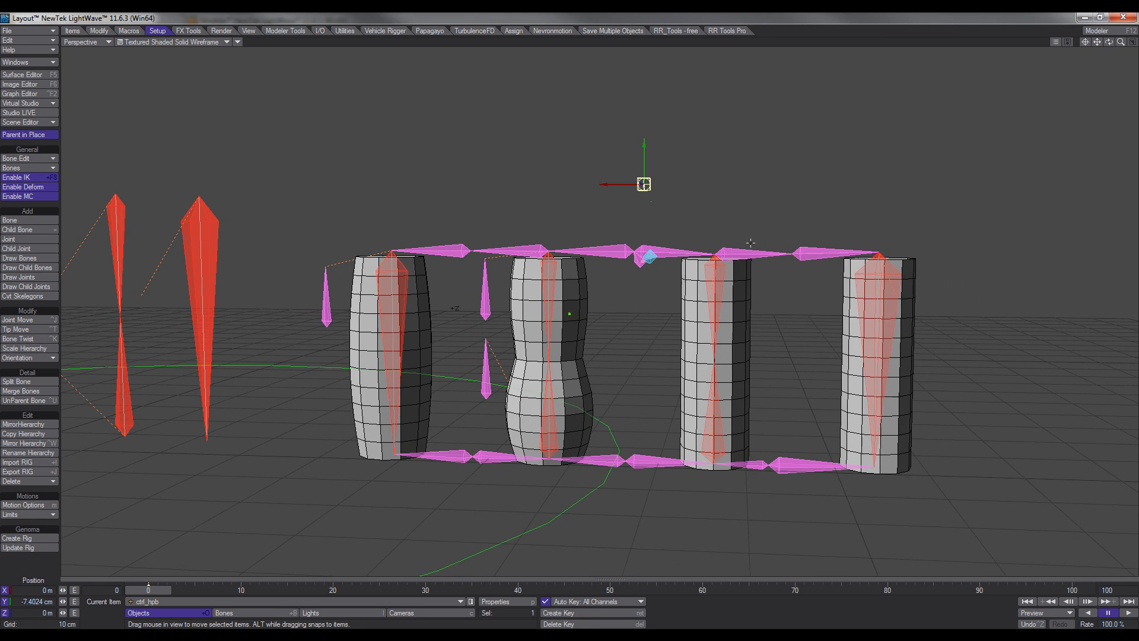
left_click_drag(754, 237, 718, 234, "alt")
left_click_drag(637, 146, 636, 66)
scroll(636, 66, "down", 3)
left_click_drag(569, 273, 569, 314, "alt+shift")
left_click_drag(687, 174, 687, 236, "alt+shift")
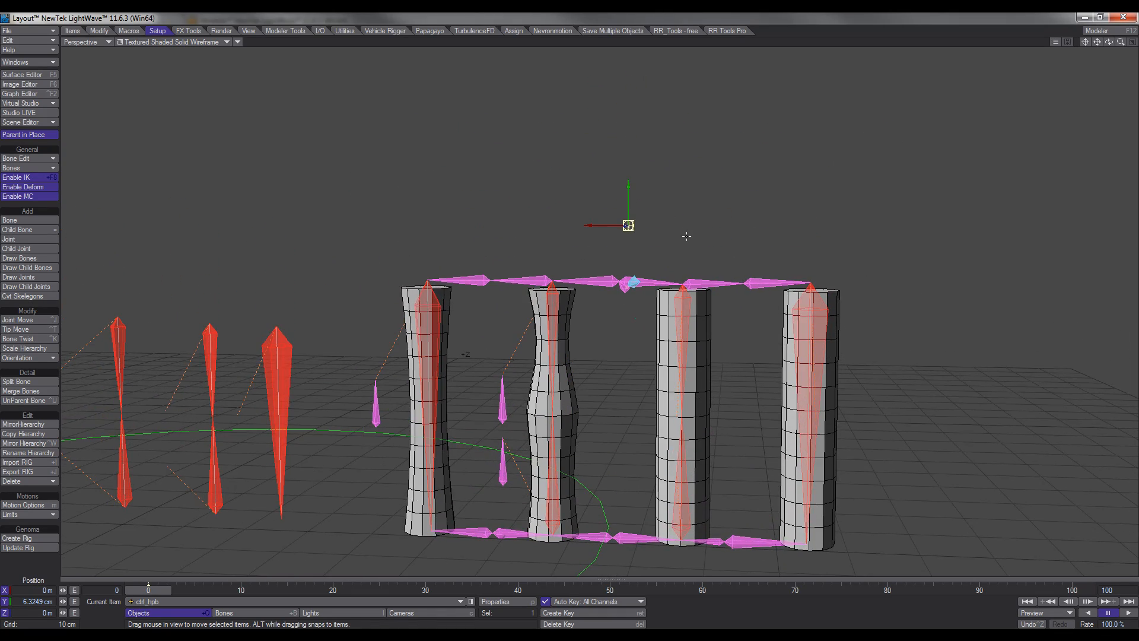
Squash the muscle cylinders further by moving ctrl_hpb down to about -14.6 cm in Y, and examine the bulging.
left_click_drag(626, 200, 629, 358)
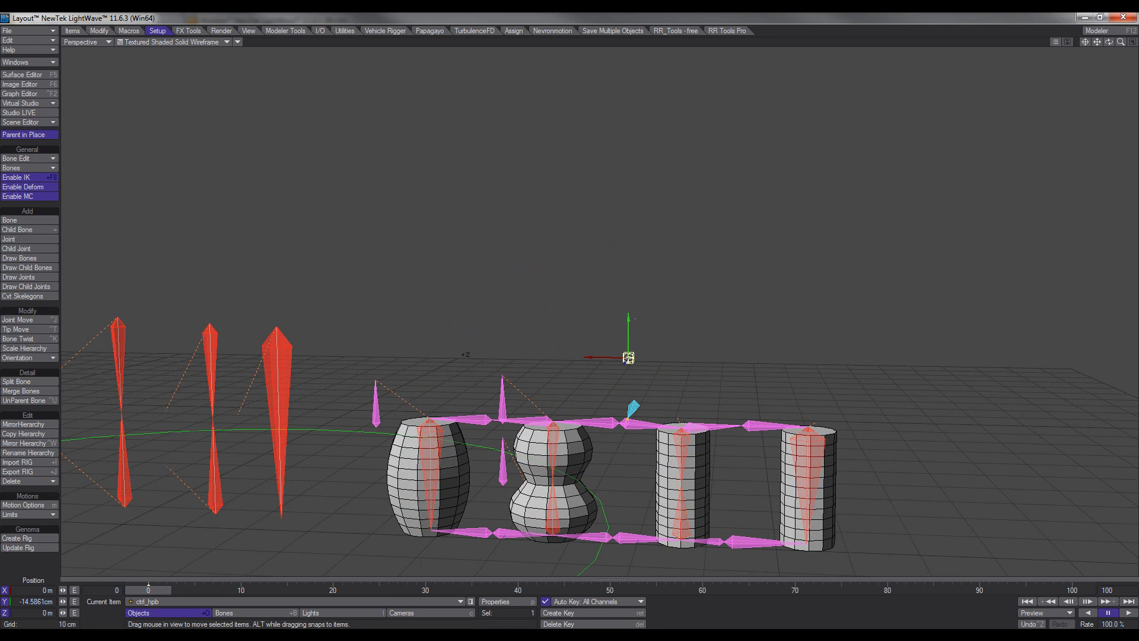
mouse_move(597, 263)
left_mouse_down("alt")
mouse_move(595, 362)
mouse_move(598, 269)
mouse_move(618, 271)
left_mouse_up("alt")
left_click_drag(640, 229, 636, 264)
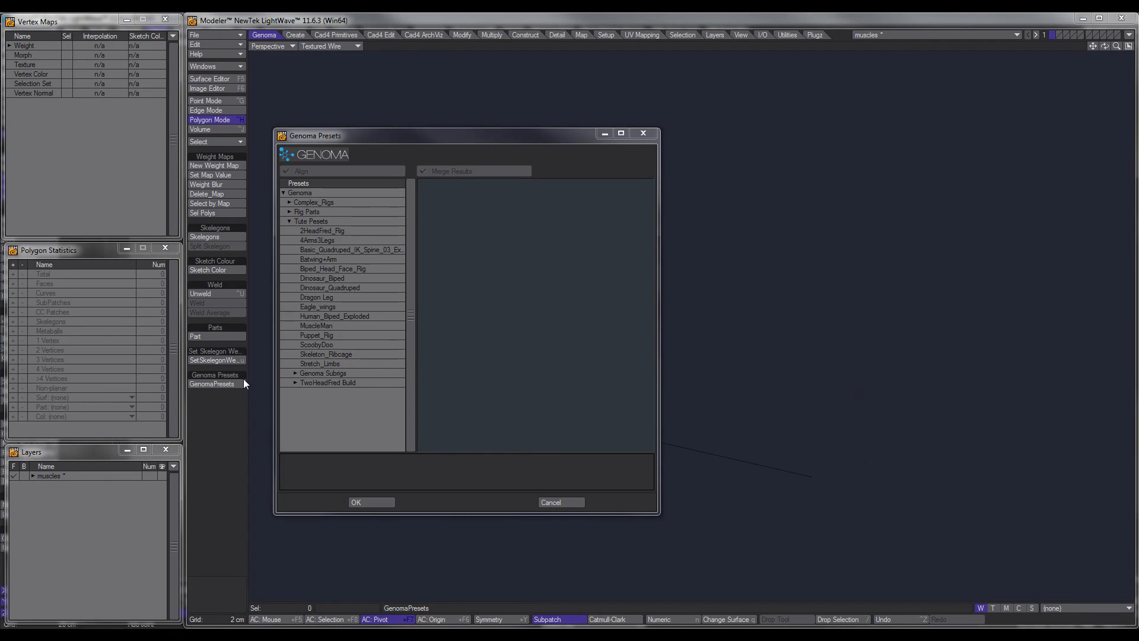
In Modeler, load the MuscleMan Genoma preset from Tute Presets and examine the full-body mesh and skelegons.
left_click(322, 326)
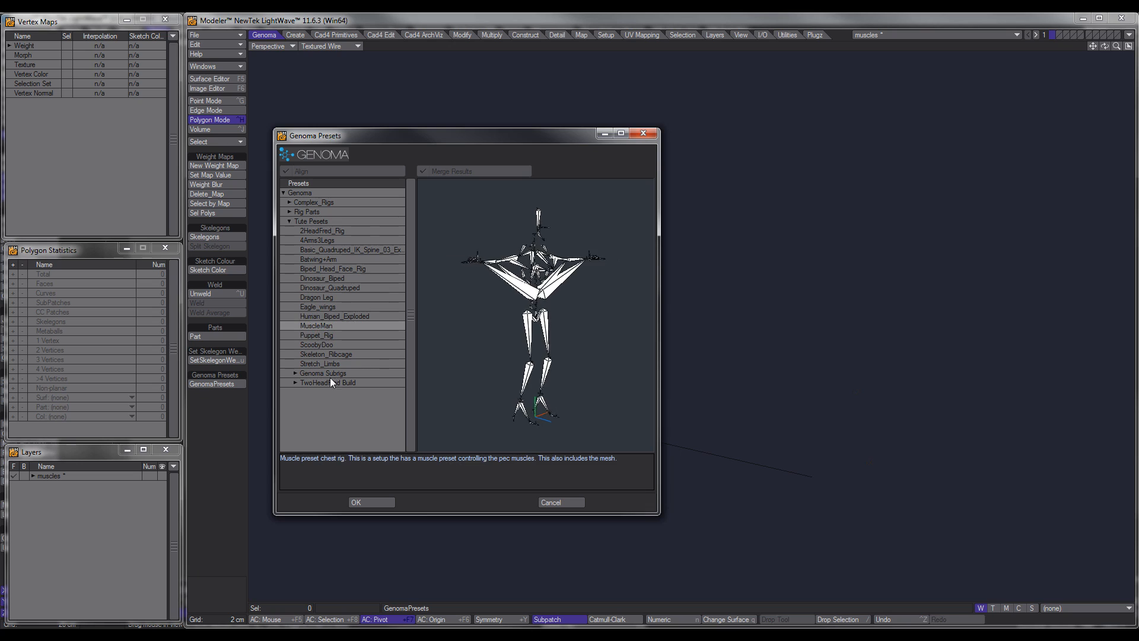
left_click(374, 502)
left_click_drag(610, 329, 720, 333, "alt")
key("g")
left_click_drag(691, 279, 595, 279, "alt")
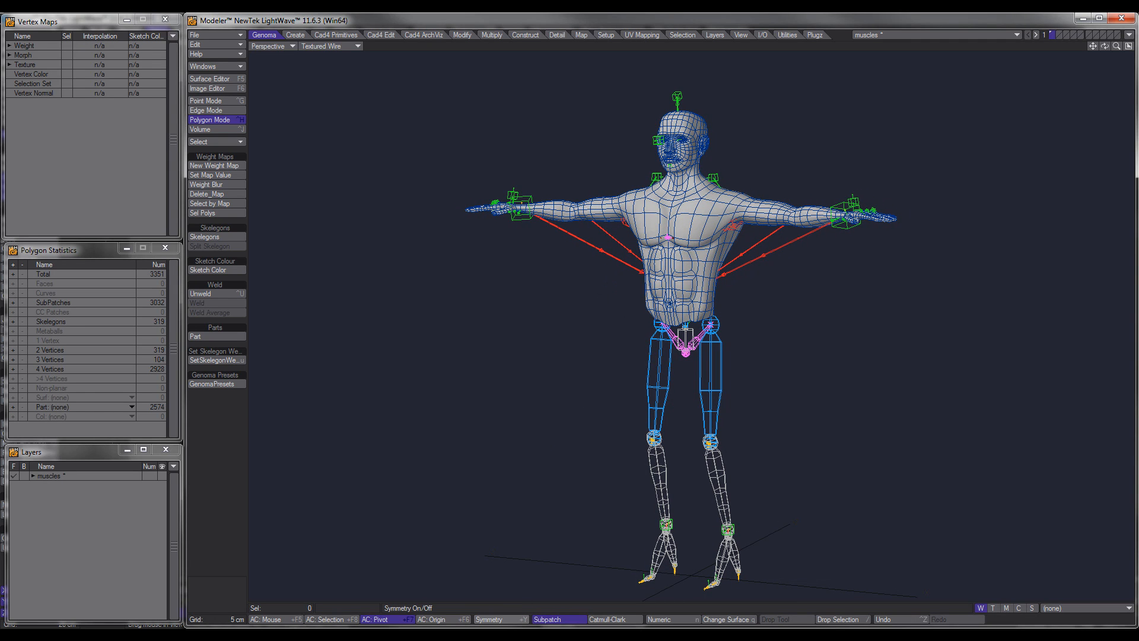
In Layout, scrub the MuscleMan scene's animation back to frame 1 and forward to frame 56 to examine the chest muscles.
left_click(424, 636)
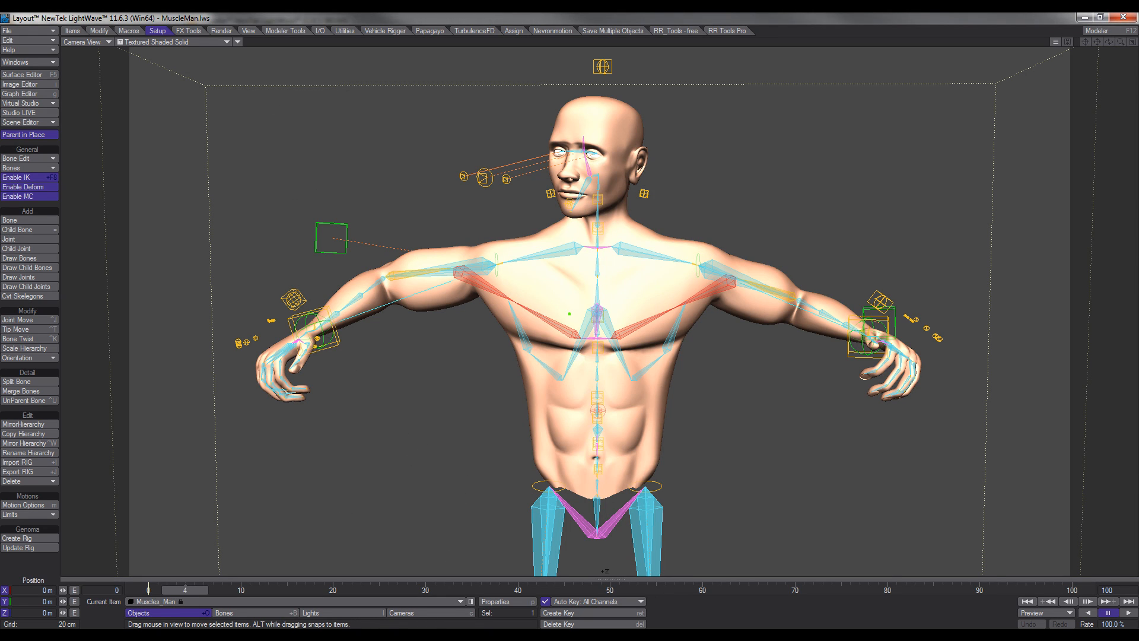
left_click_drag(185, 590, 158, 590)
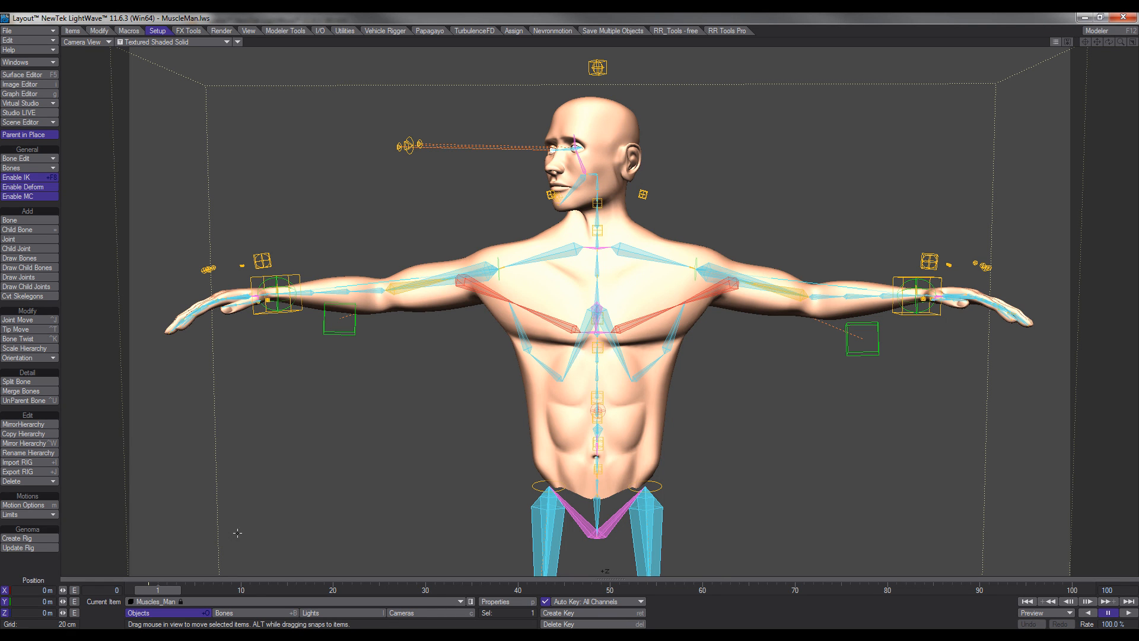
left_click_drag(157, 590, 666, 590)
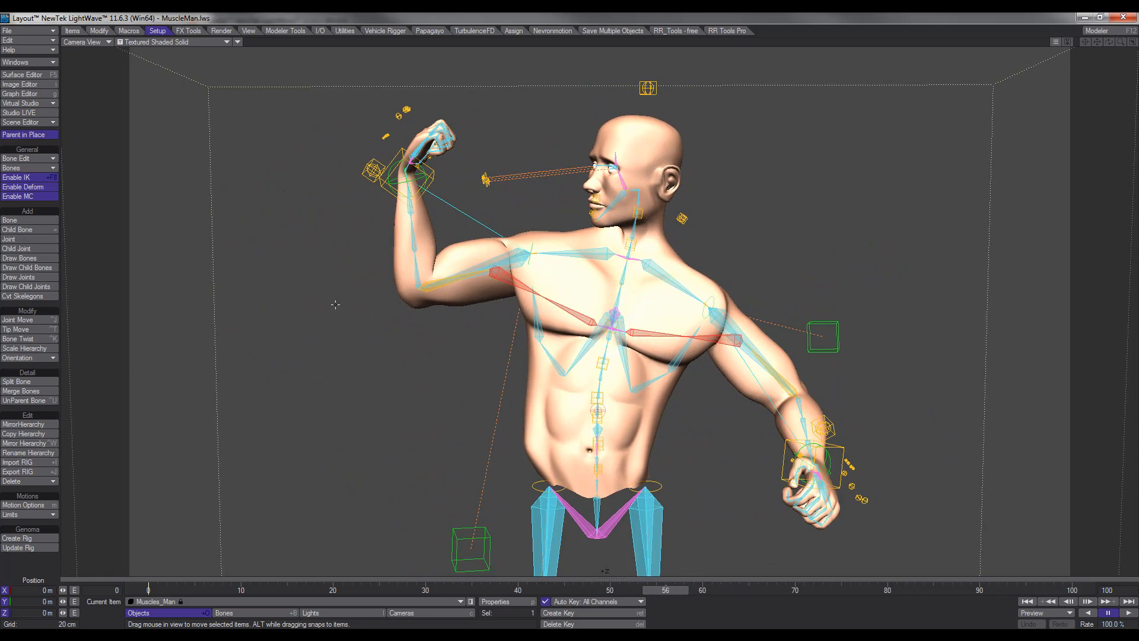
Select bone dn (73) in the raised upper arm, check the Muscle Bulge setting in its bone properties, and close them.
left_click(331, 297)
left_click(498, 261)
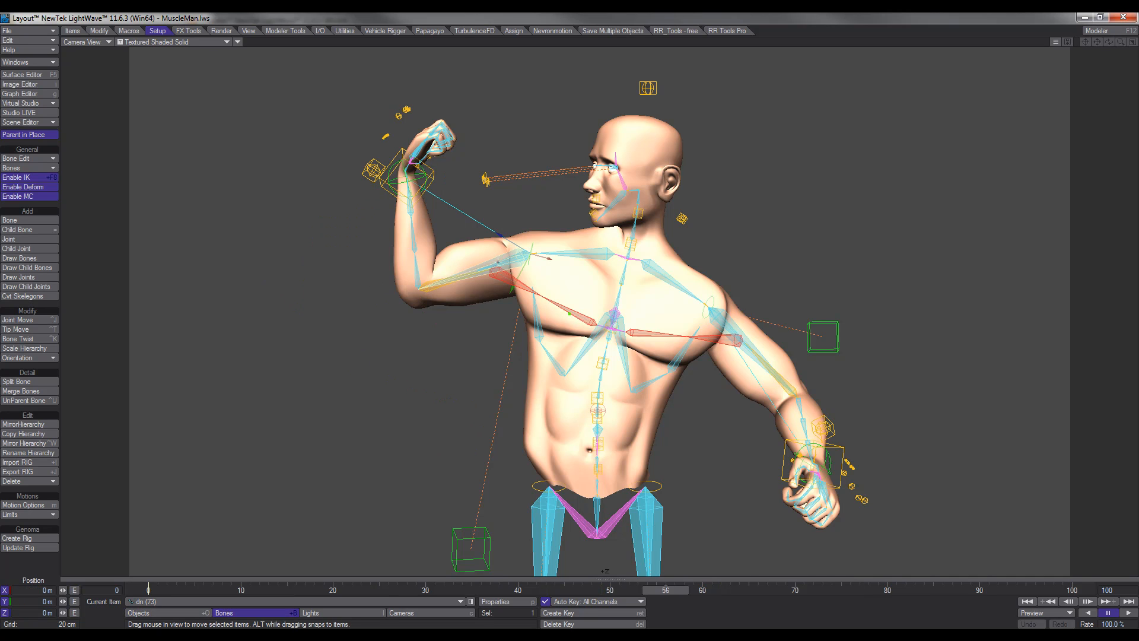
key("p")
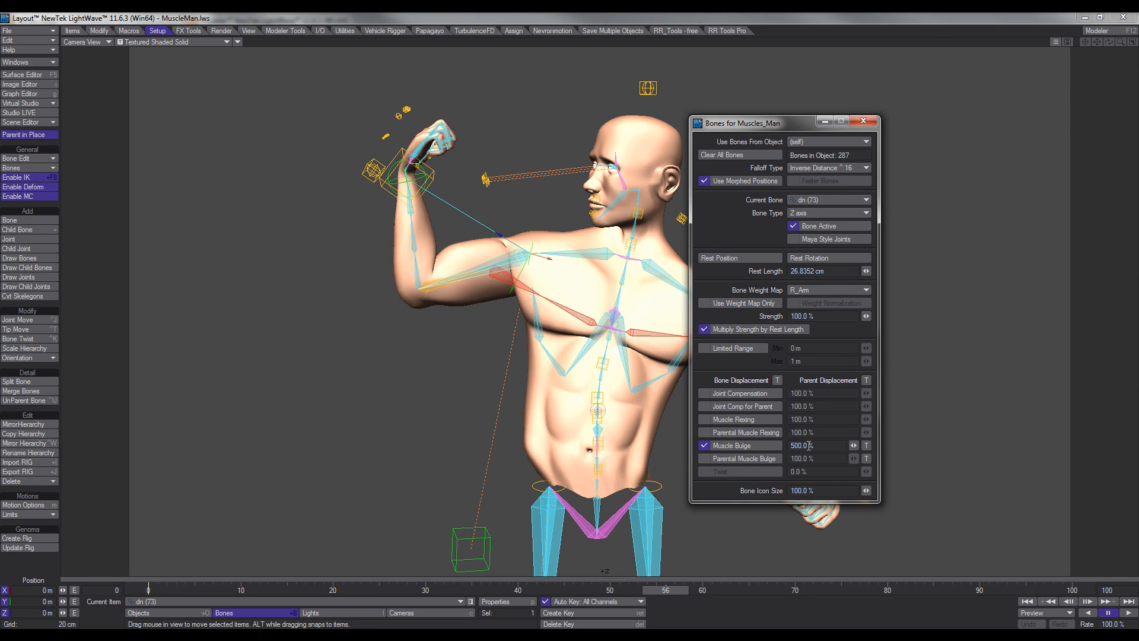
left_click(863, 121)
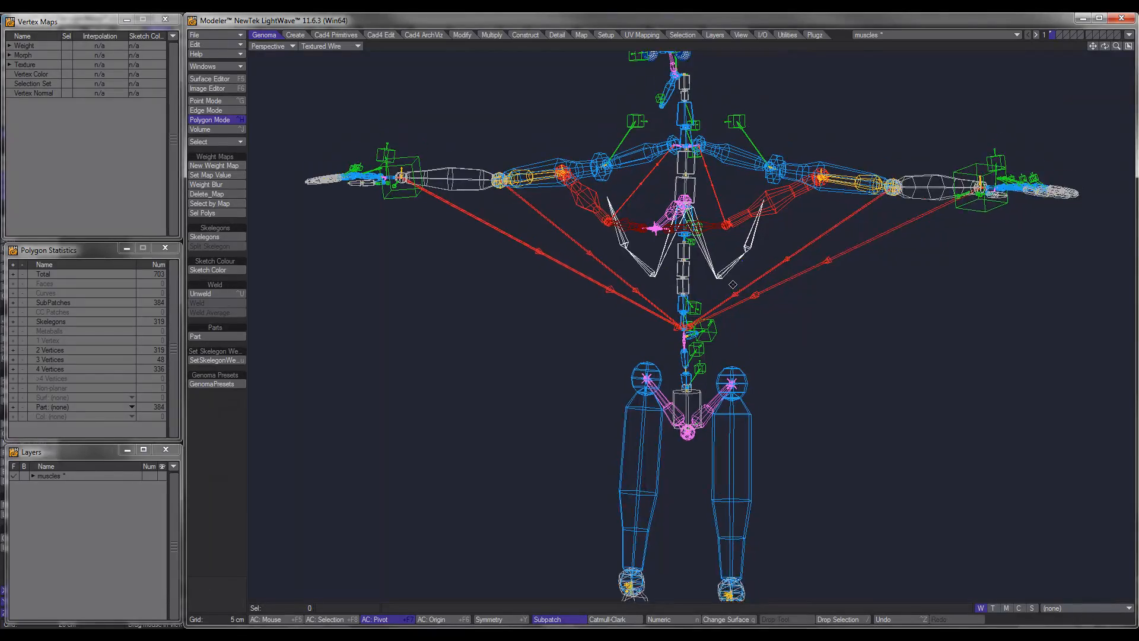
In Modeler, select the yellow upper-arm skelegon and examine how the red chest muscle skelegons attach to it.
left_click_drag(804, 386, 802, 272, "alt")
left_click_drag(644, 391, 633, 365, "alt")
left_click_drag(684, 297, 711, 328, "ctrl+alt")
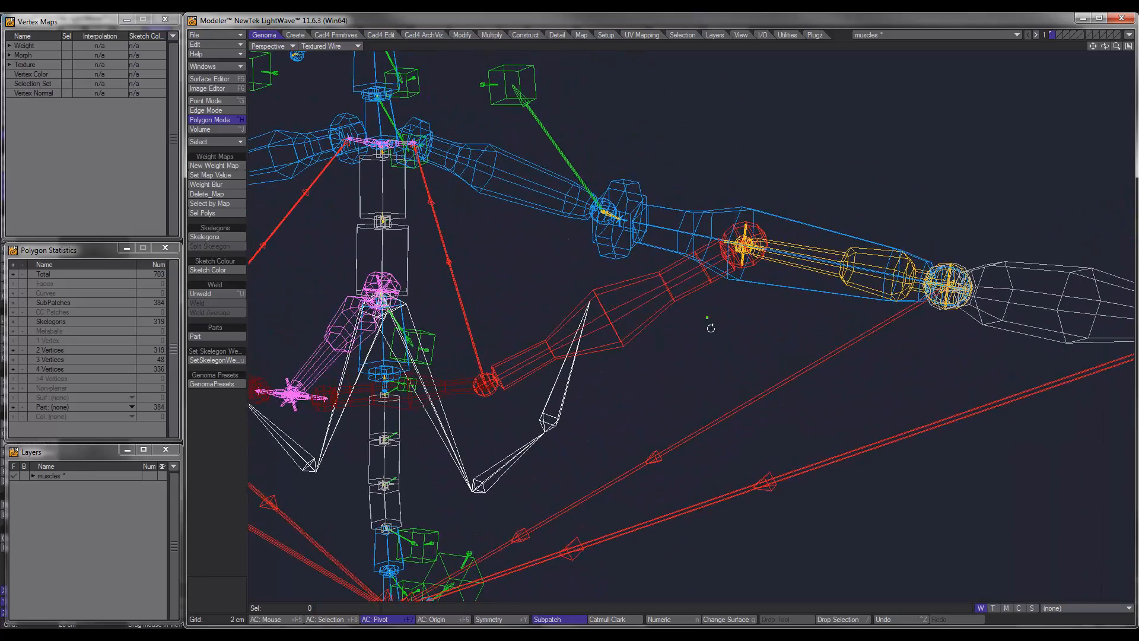
left_click(798, 264)
left_click_drag(819, 318, 774, 344, "alt+shift")
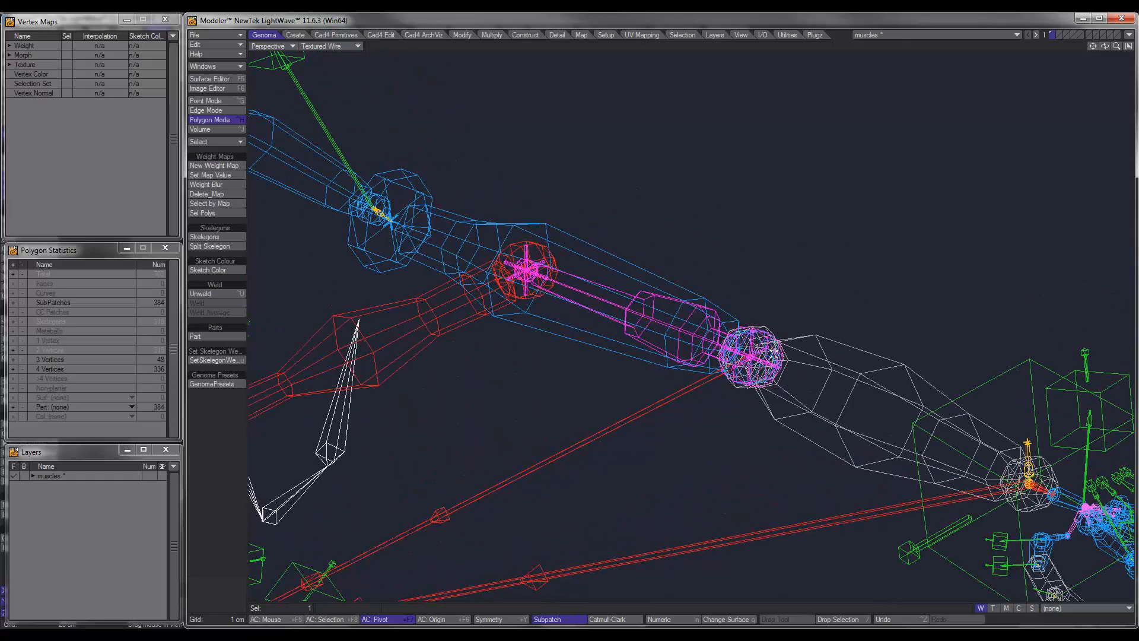
left_click_drag(774, 354, 817, 332, "ctrl+alt")
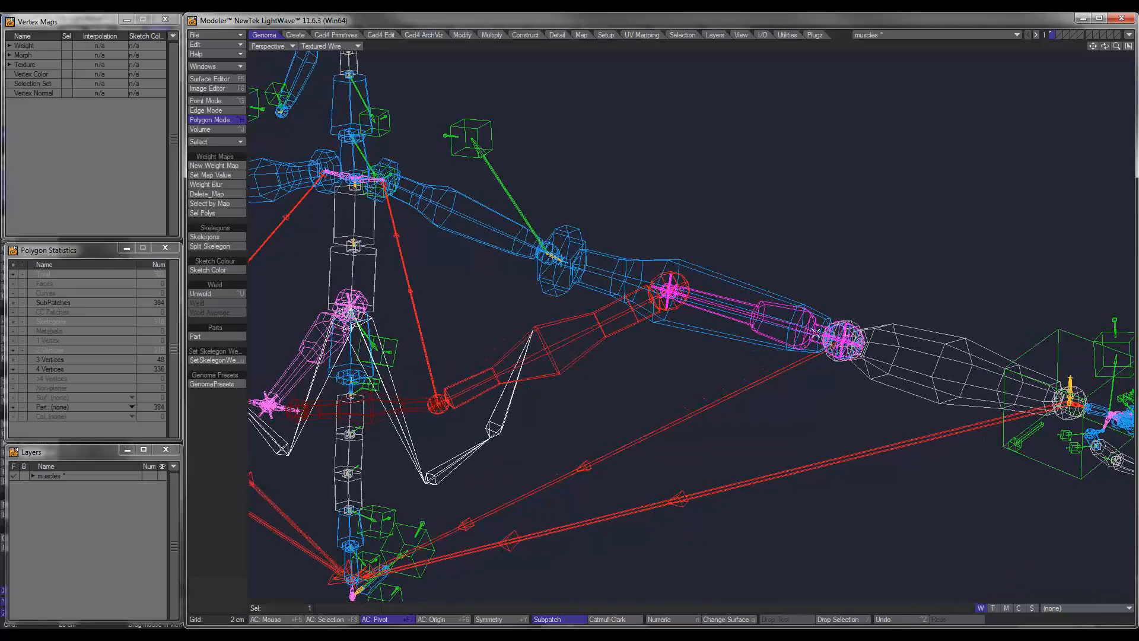
left_click_drag(649, 288, 826, 249, "alt")
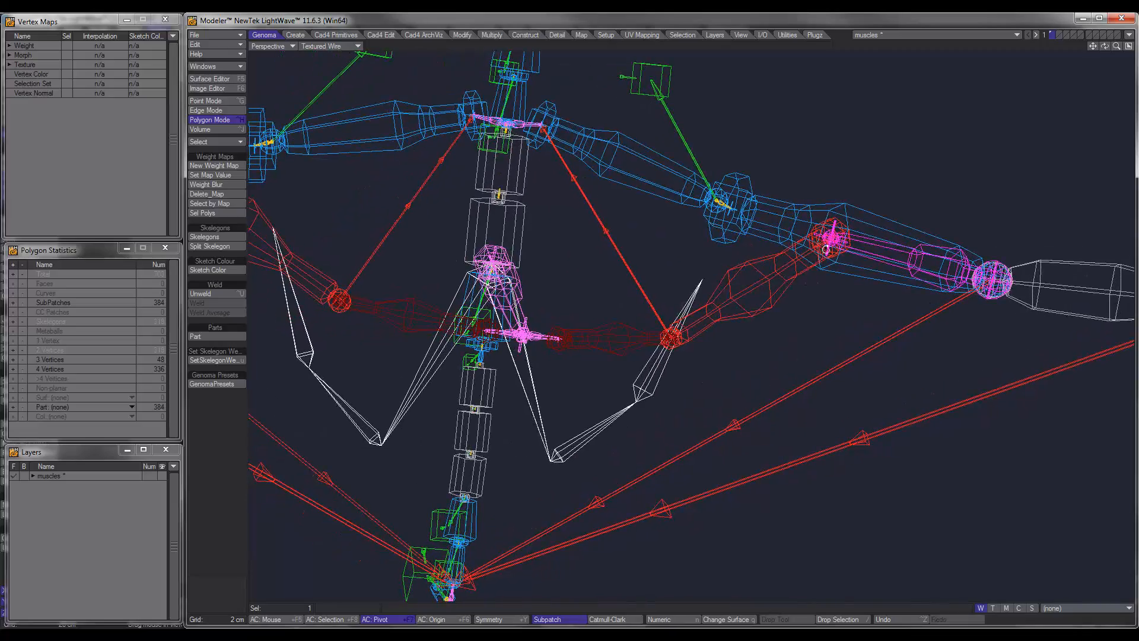
Examine from several angles how the red chest muscle skelegons link the upper arms to the middle of the chest.
left_click_drag(575, 343, 635, 337, "alt")
mouse_move(574, 264)
left_mouse_down("ctrl+alt")
mouse_move(608, 265)
mouse_move(566, 265)
left_mouse_up("ctrl+alt")
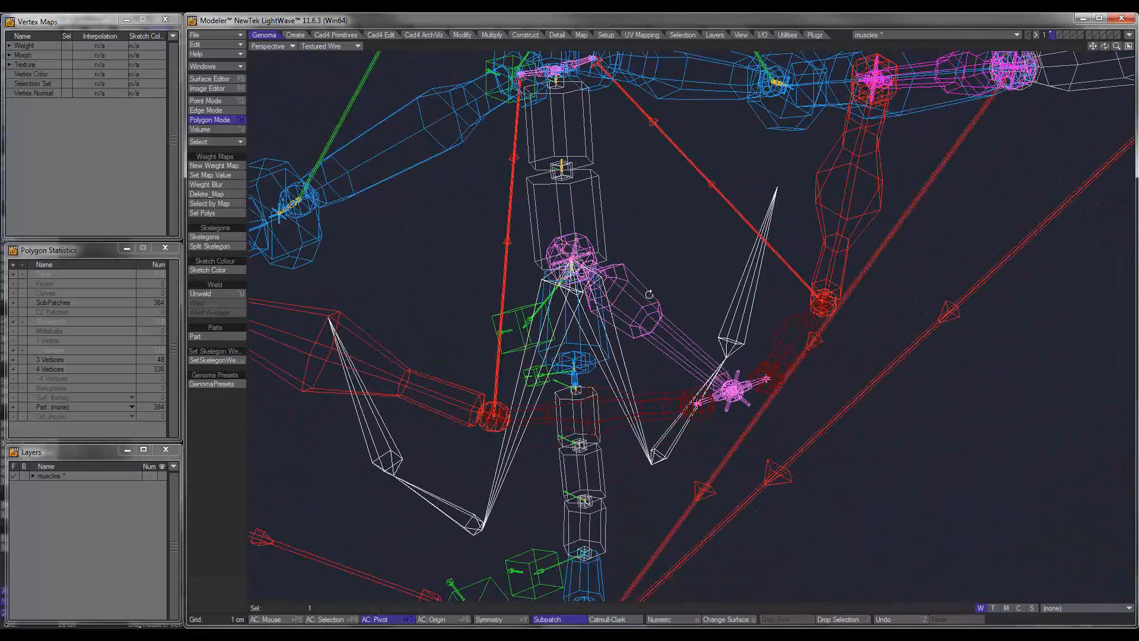
left_click_drag(777, 397, 631, 358, "alt")
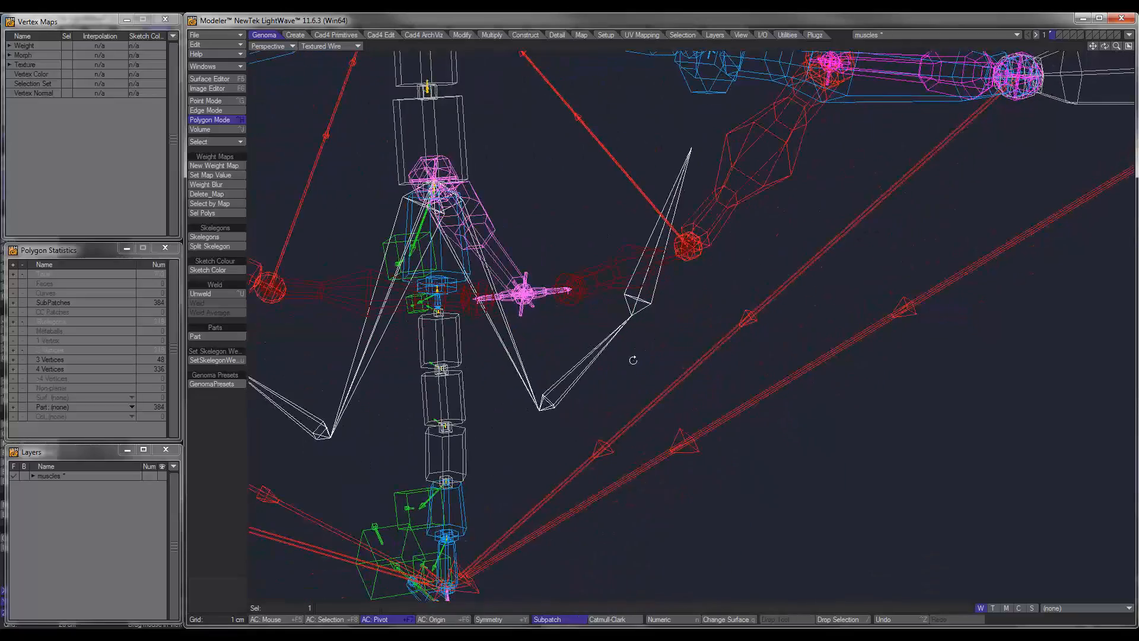
left_click_drag(529, 290, 681, 362, "ctrl+alt")
left_click_drag(682, 374, 746, 387, "alt")
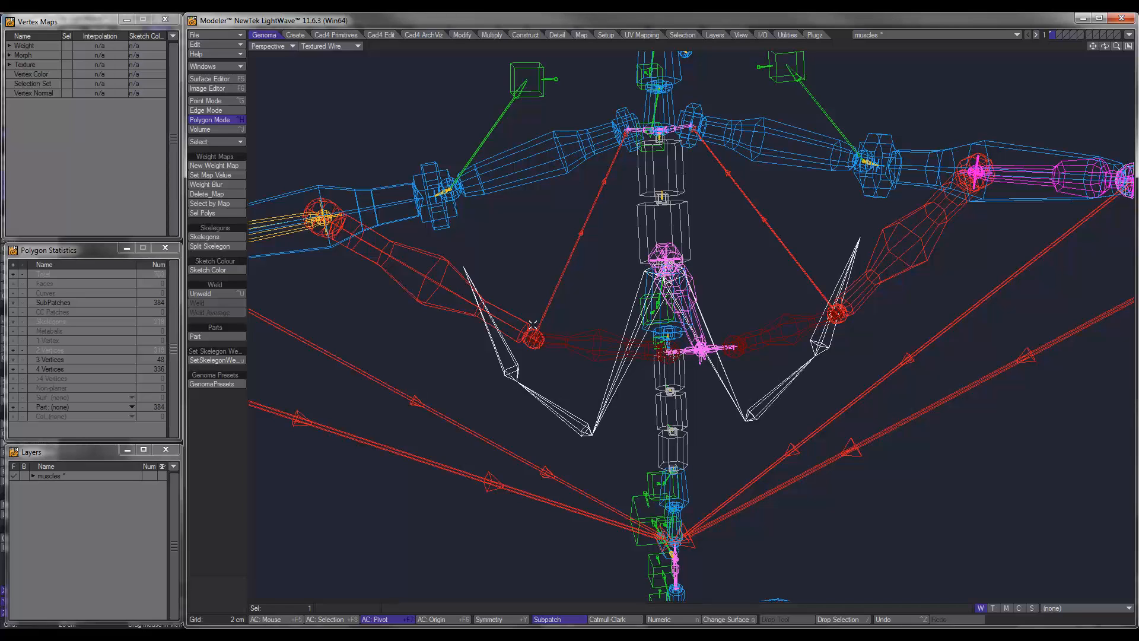
left_click_drag(631, 222, 746, 270, "alt")
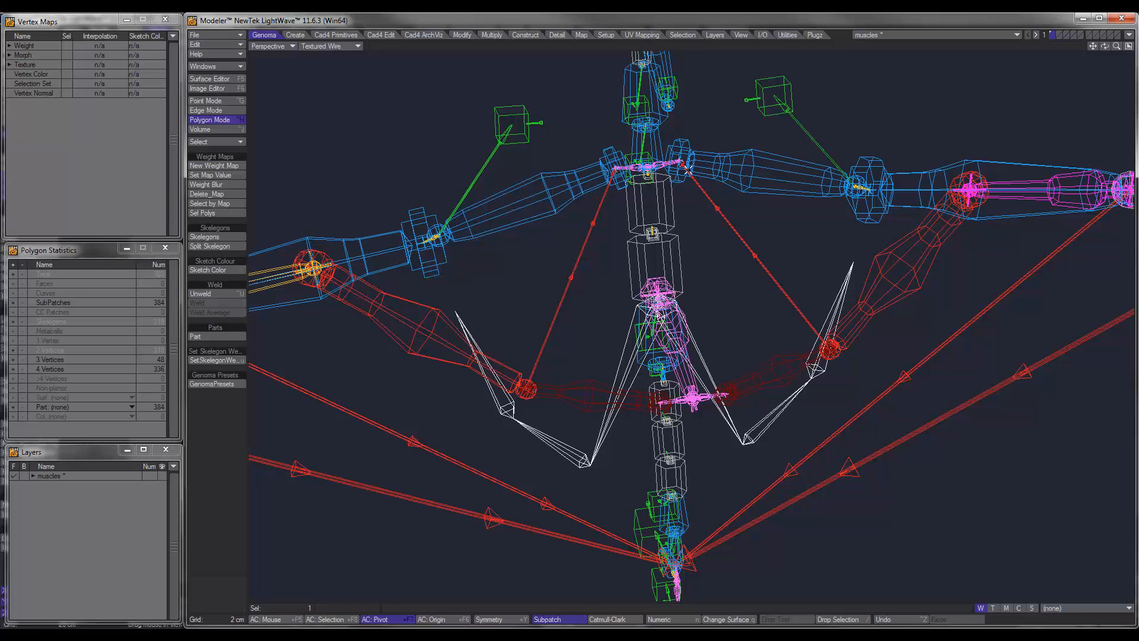
Examine the muscle skelegon attachments at the base of the neck and the long red skelegons between the arms and lower spine.
scroll(687, 170, "up", 4)
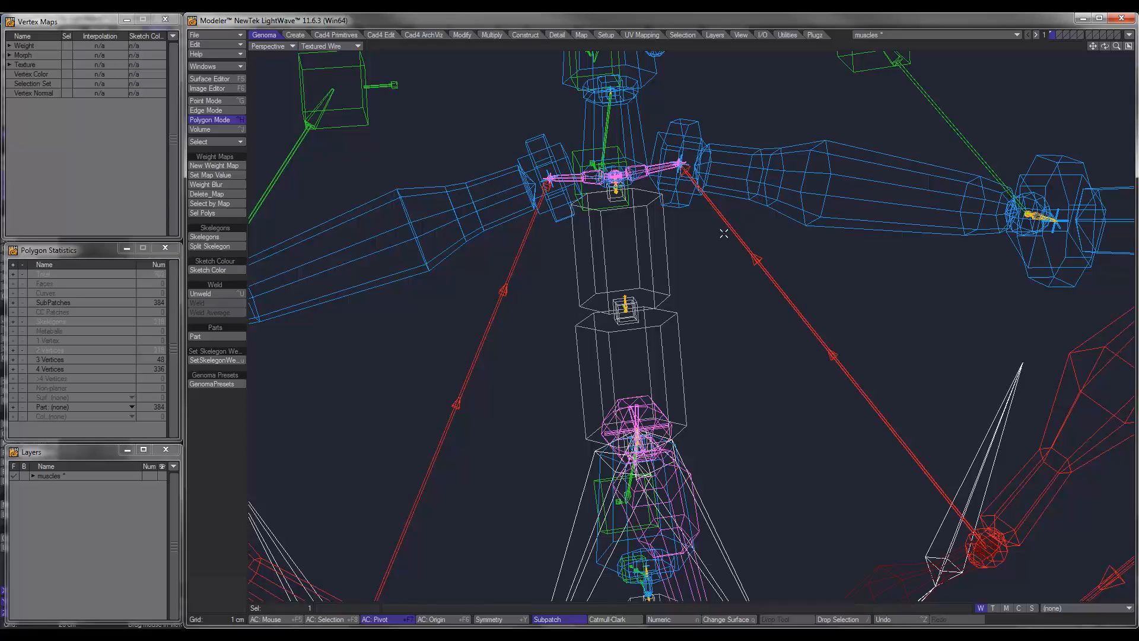
scroll(724, 234, "down", 4)
left_click_drag(1001, 345, 877, 360, "alt")
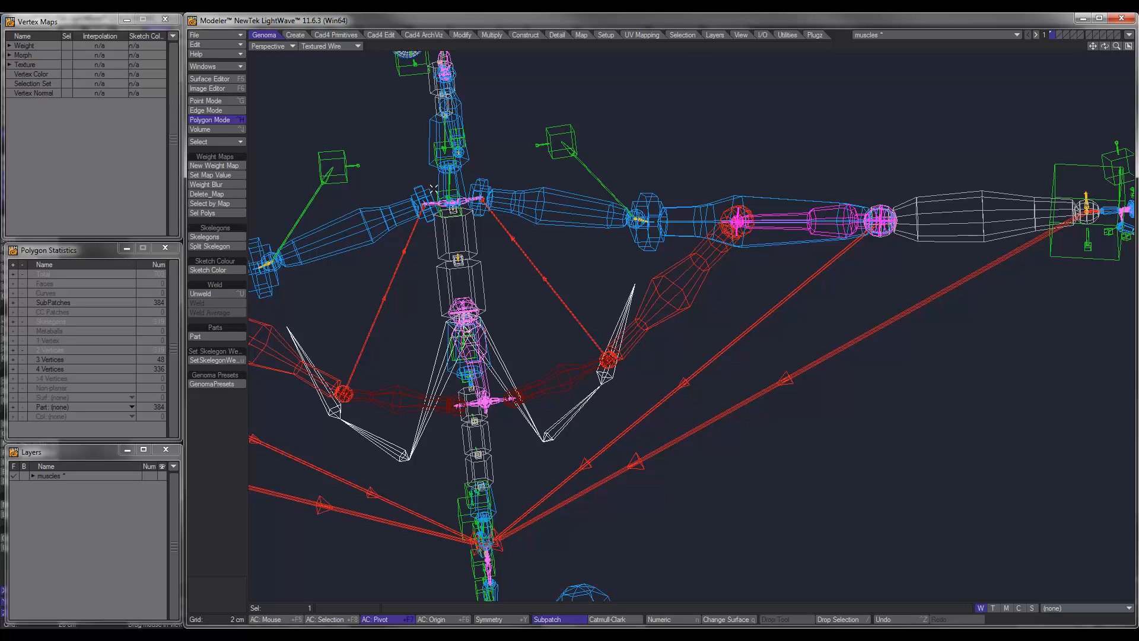
left_click_drag(541, 202, 611, 256, "alt")
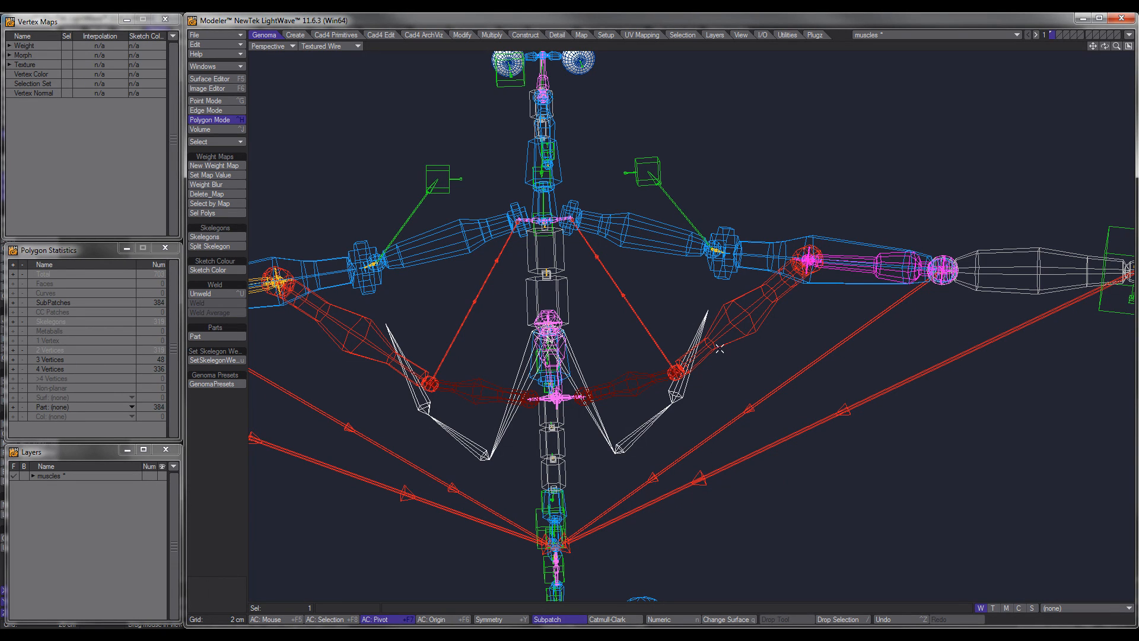
scroll(738, 383, "down", 2)
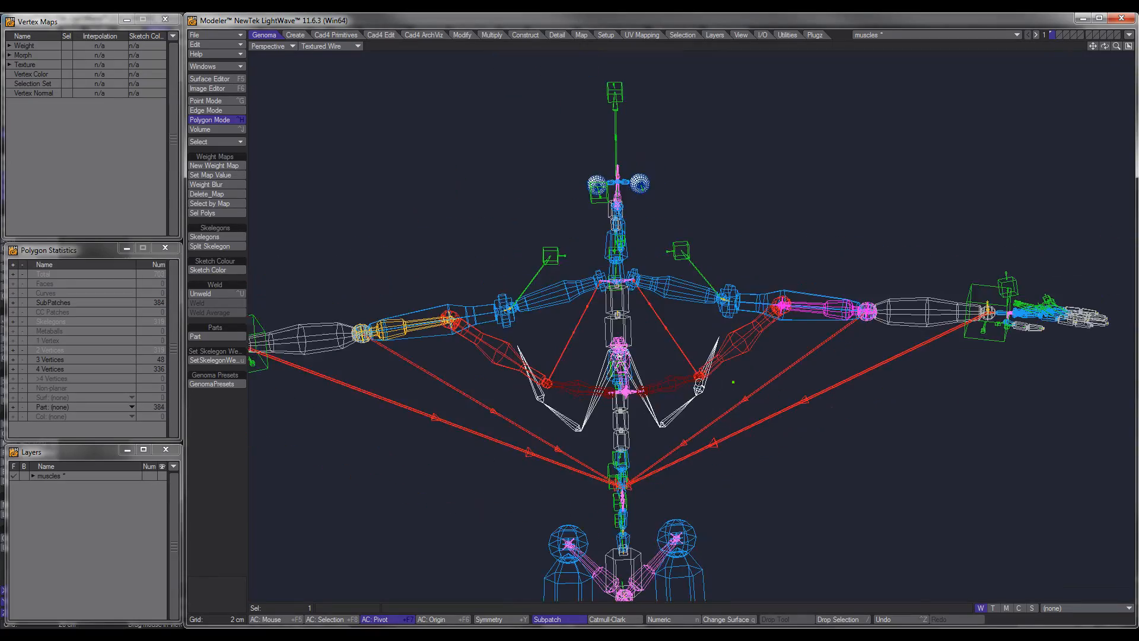
left_click_drag(735, 382, 649, 340, "alt")
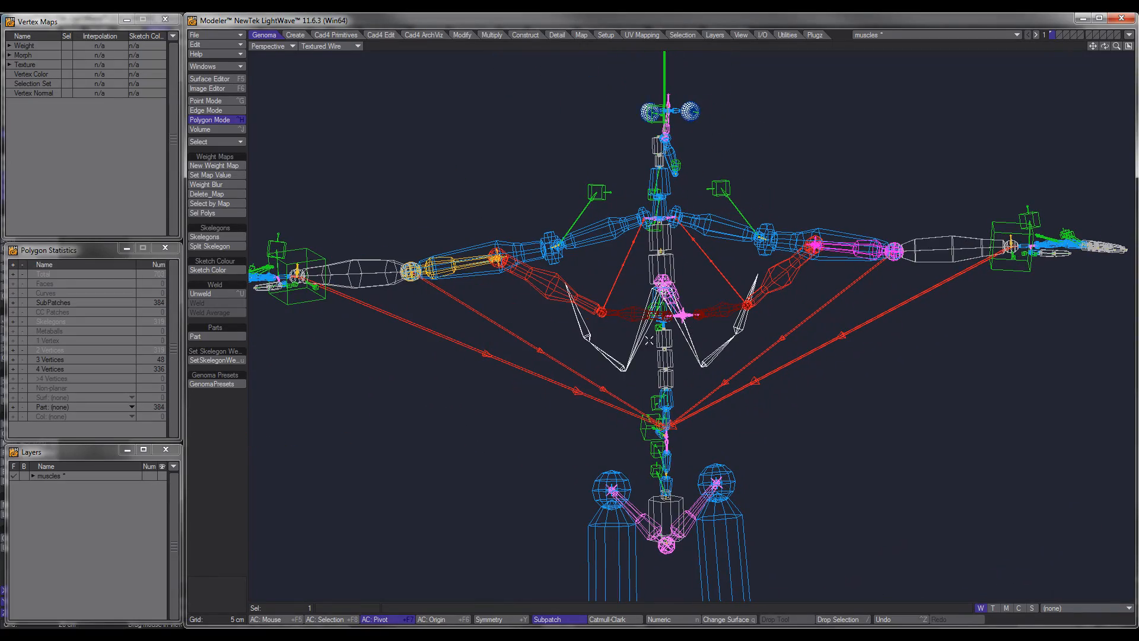
left_click_drag(701, 384, 638, 381, "alt")
left_click_drag(721, 338, 772, 325, "alt")
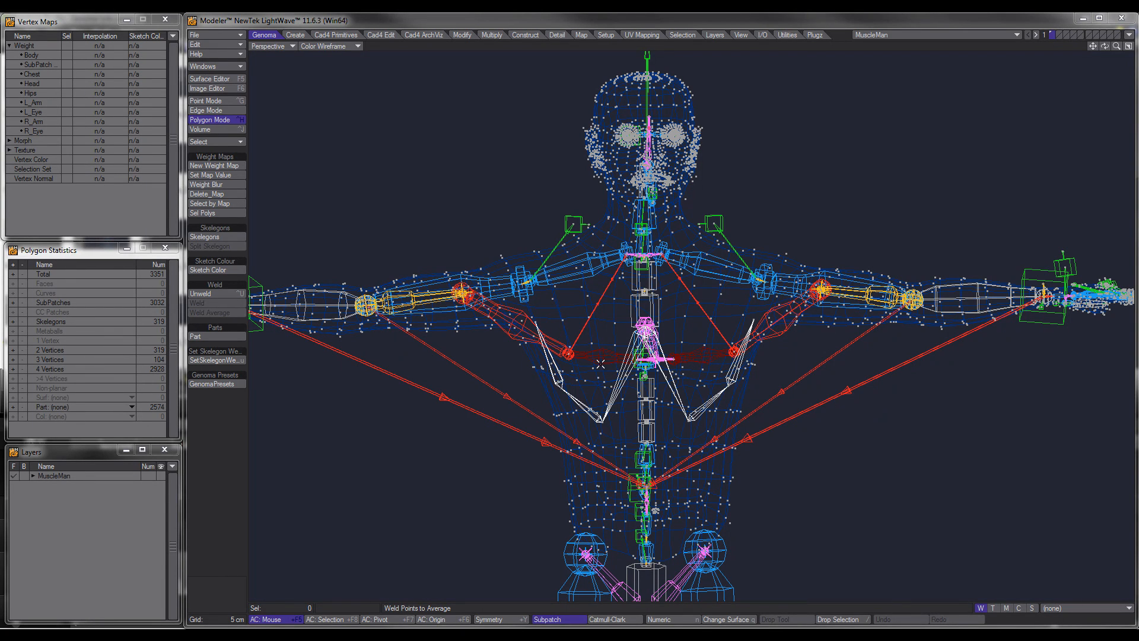
Show the MuscleMan mesh in Weight Shade and select the Chest weight map to inspect it.
left_click(329, 46)
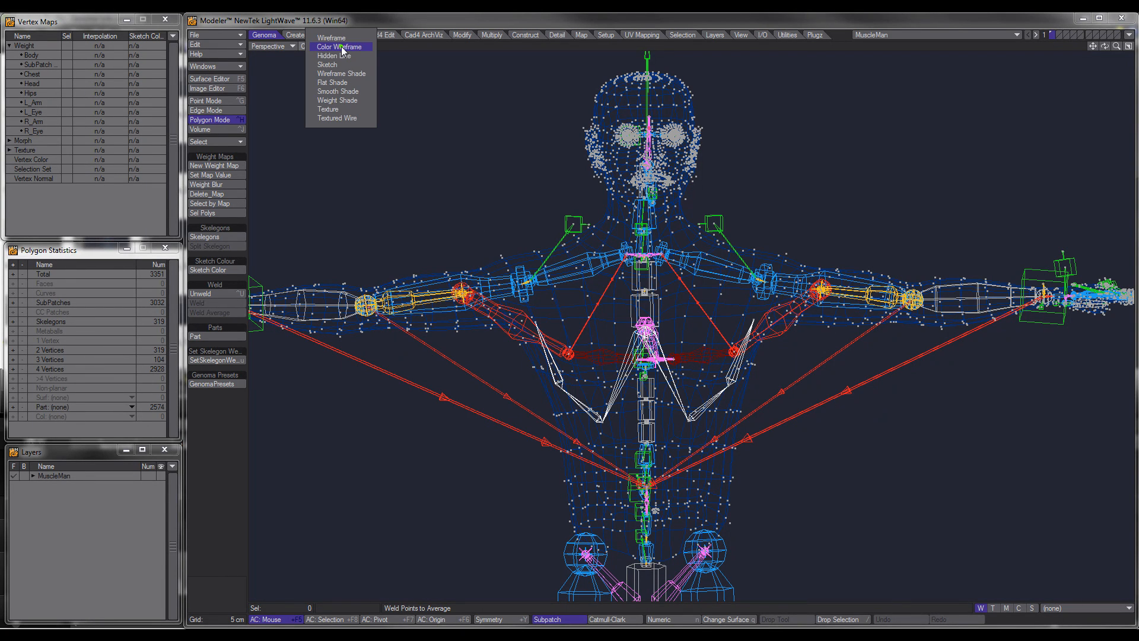
left_click(347, 99)
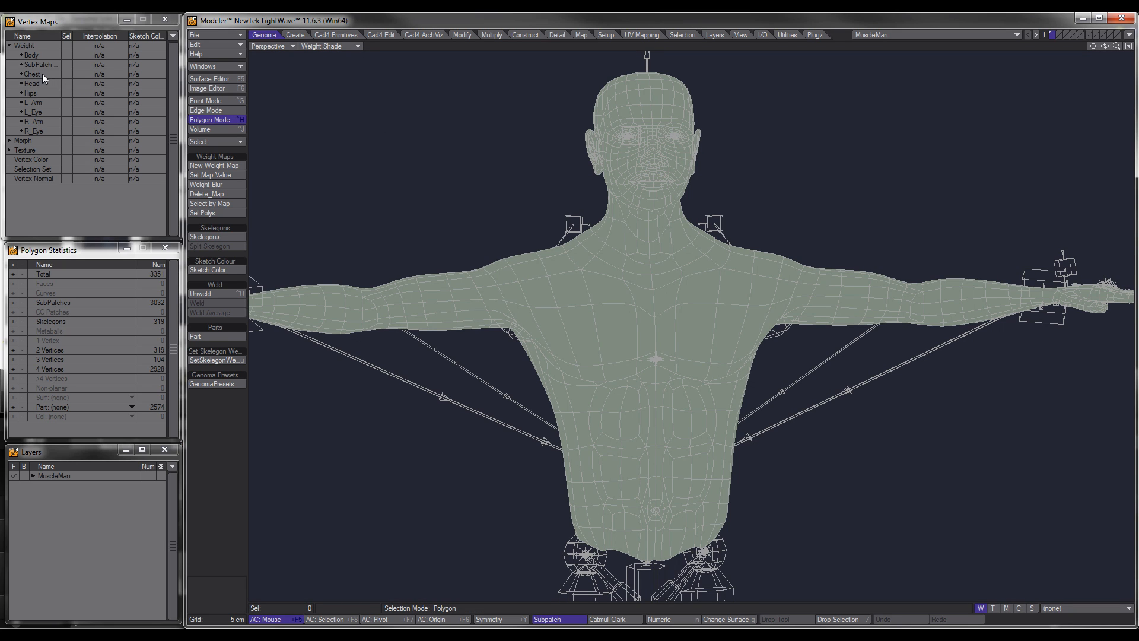
left_click(37, 72)
left_click(36, 73)
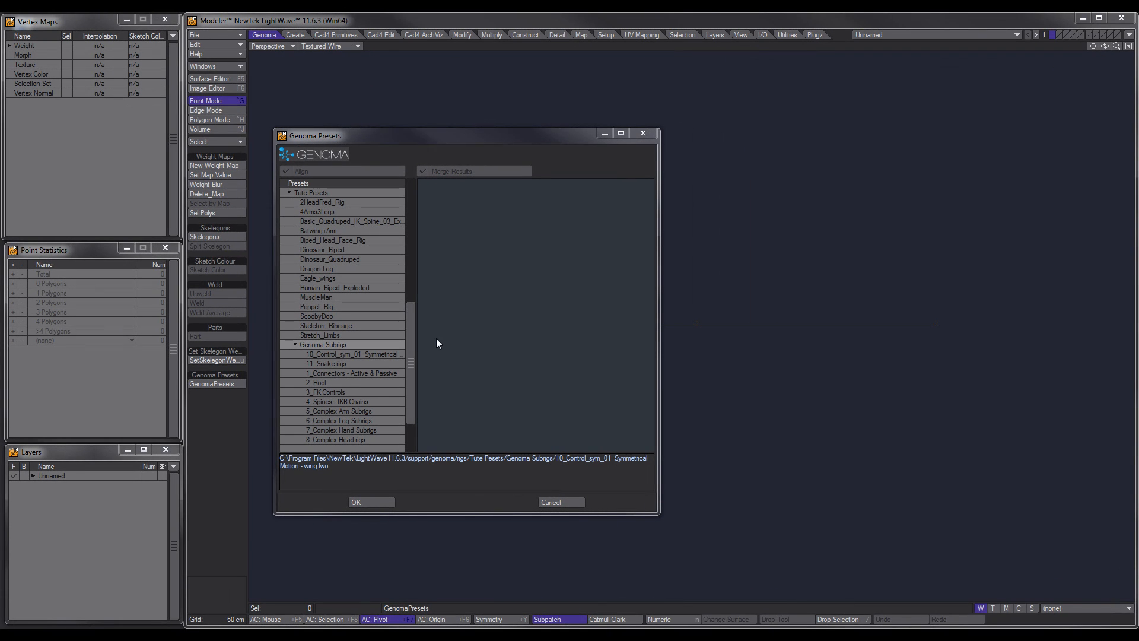
Load the 10_Control_sym_01 Symmetrical Motion wing preset from the Genoma Subrigs.
left_click(357, 354)
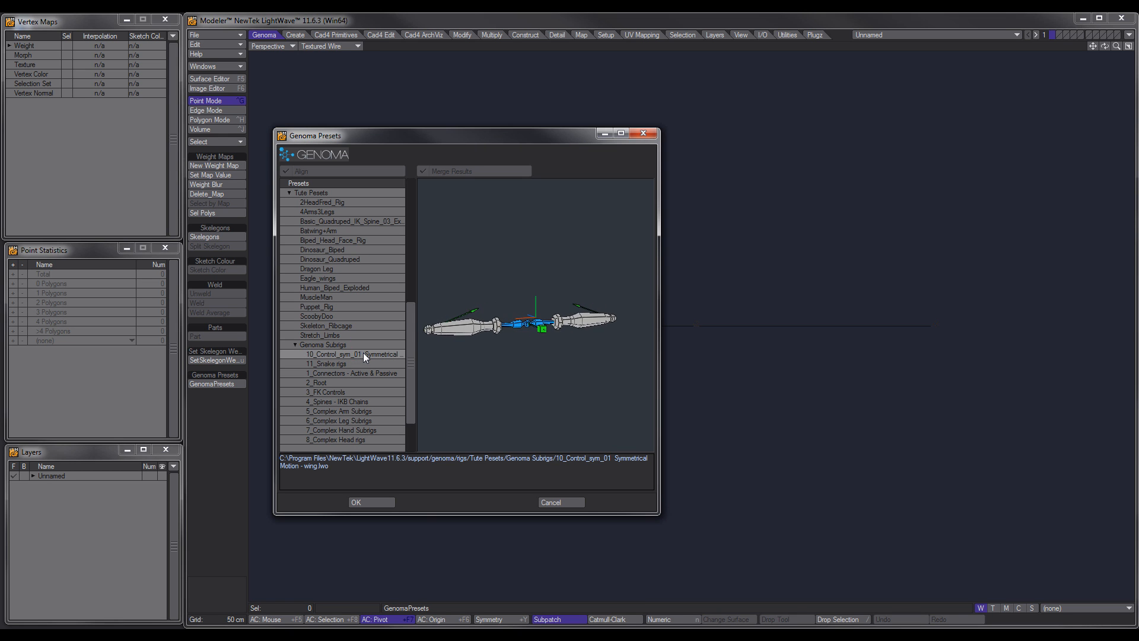
left_click_drag(410, 348, 410, 247)
left_click(335, 343)
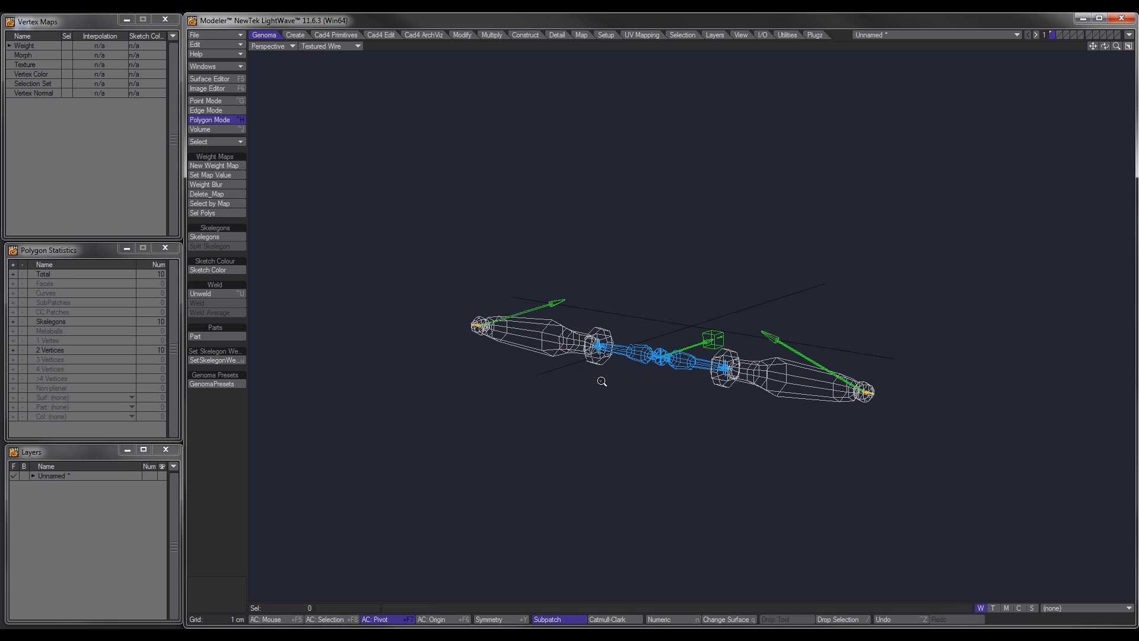
Examine the symmetrical wing subrig and select the green box-shaped control skelegon at its centre.
left_click_drag(600, 380, 608, 355, "ctrl+alt")
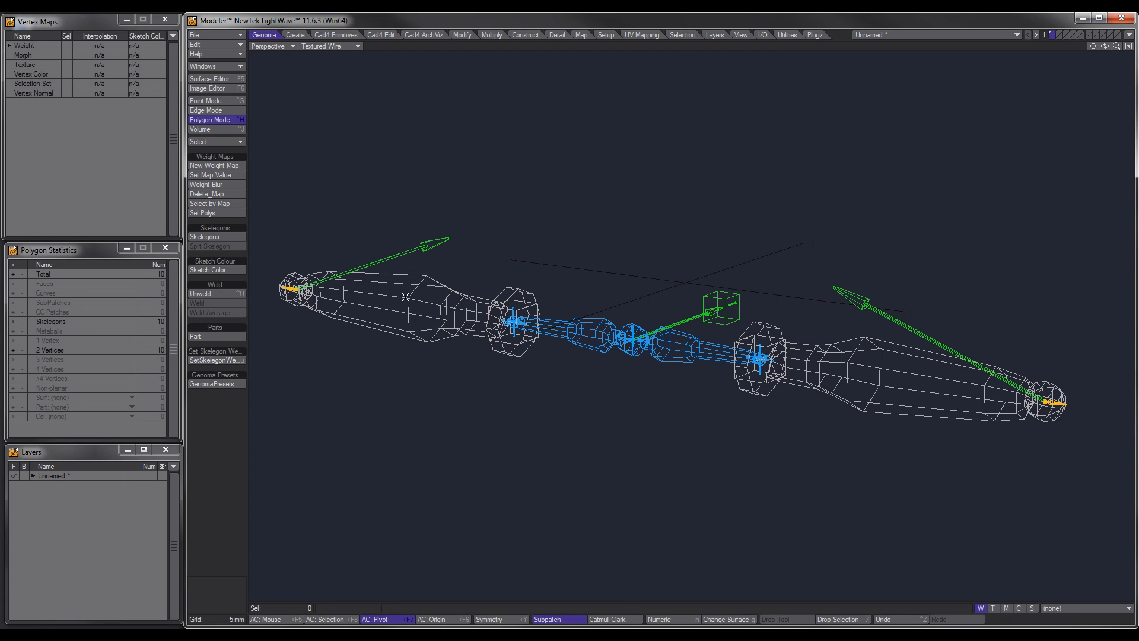
left_click_drag(727, 355, 648, 371, "alt")
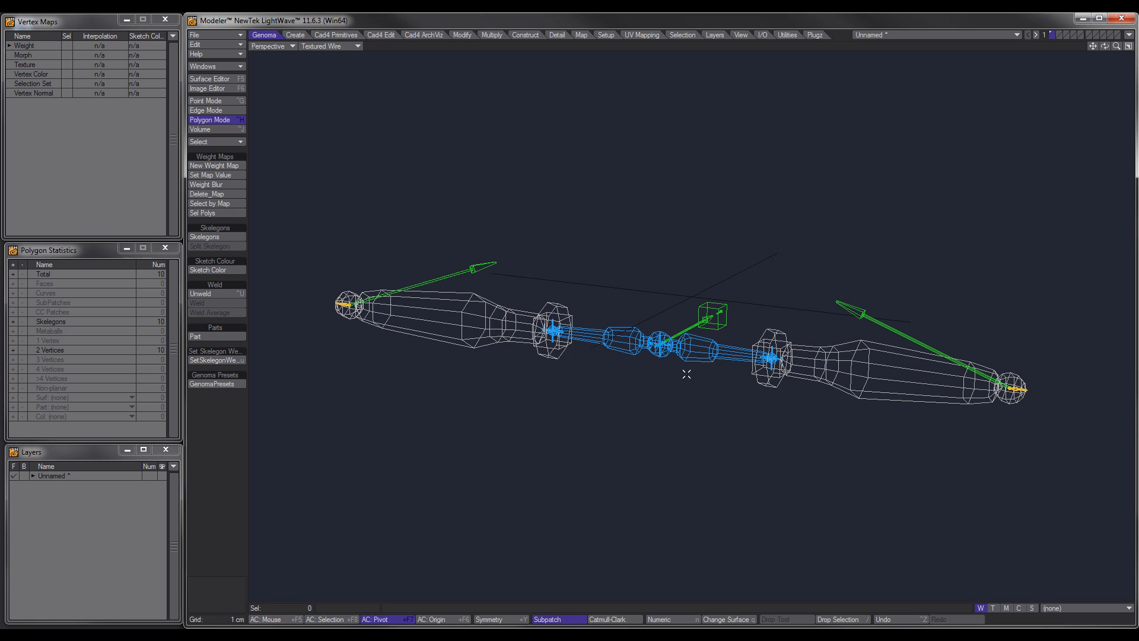
left_click(714, 308)
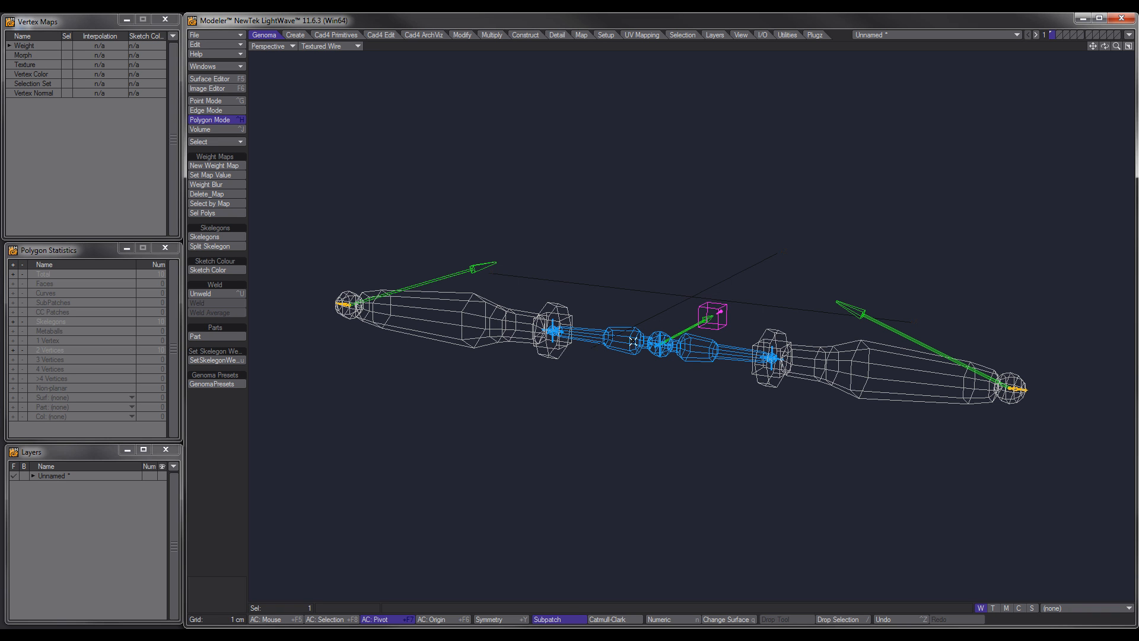
left_click_drag(634, 341, 622, 339, "ctrl+alt")
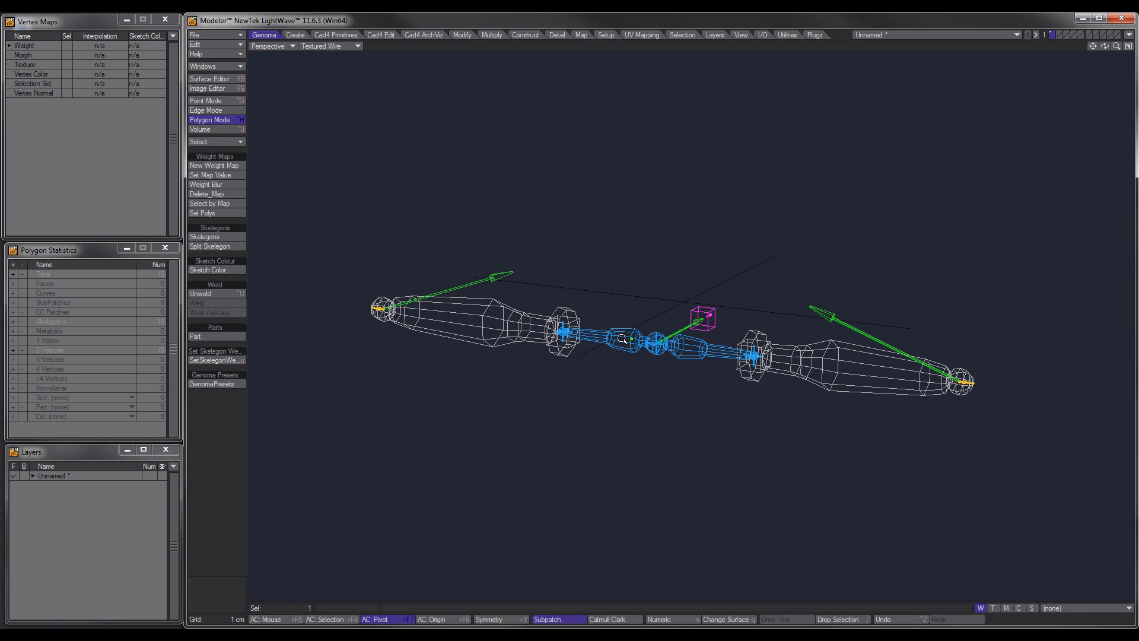
left_click(233, 428)
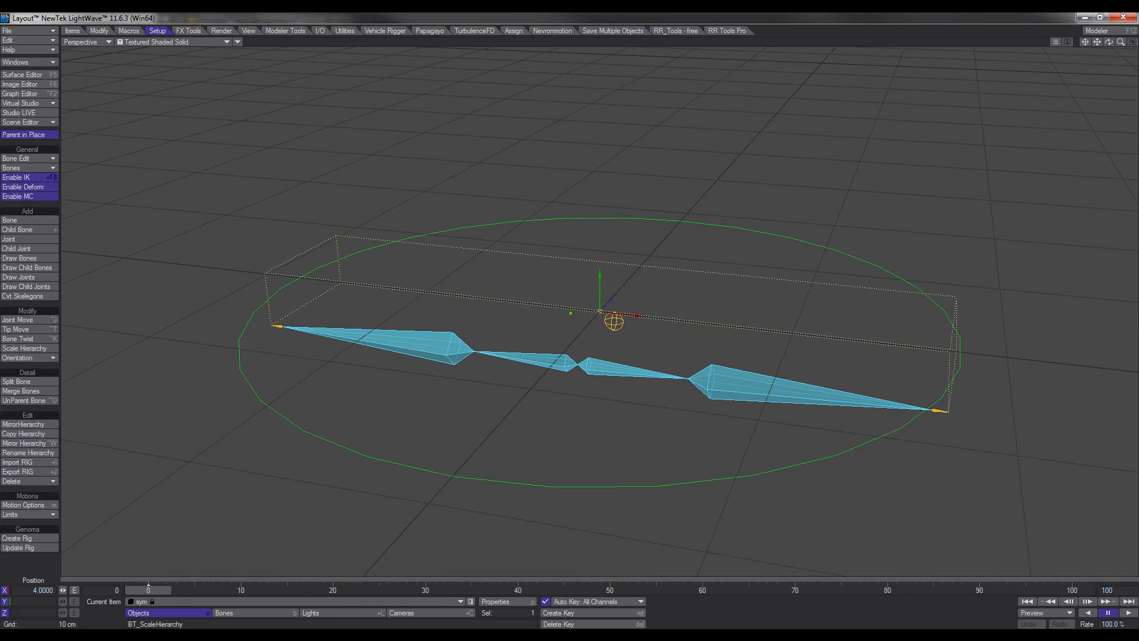
In Layout, rotate the sym control to test the symmetrical motion of the two wing bone chains.
left_click_drag(613, 320, 615, 322, "ctrl+alt")
left_click_drag(616, 321, 567, 315, "alt")
left_click(619, 337)
key("y")
left_click_drag(616, 356, 606, 471)
mouse_move(606, 333)
left_mouse_down()
mouse_move(605, 356)
mouse_move(563, 267)
mouse_move(599, 314)
left_mouse_up()
mouse_move(599, 314)
right_mouse_down()
mouse_move(569, 314)
mouse_move(606, 316)
right_mouse_up()
left_click_drag(605, 316, 616, 318)
left_click_drag(570, 422, 555, 459, "alt")
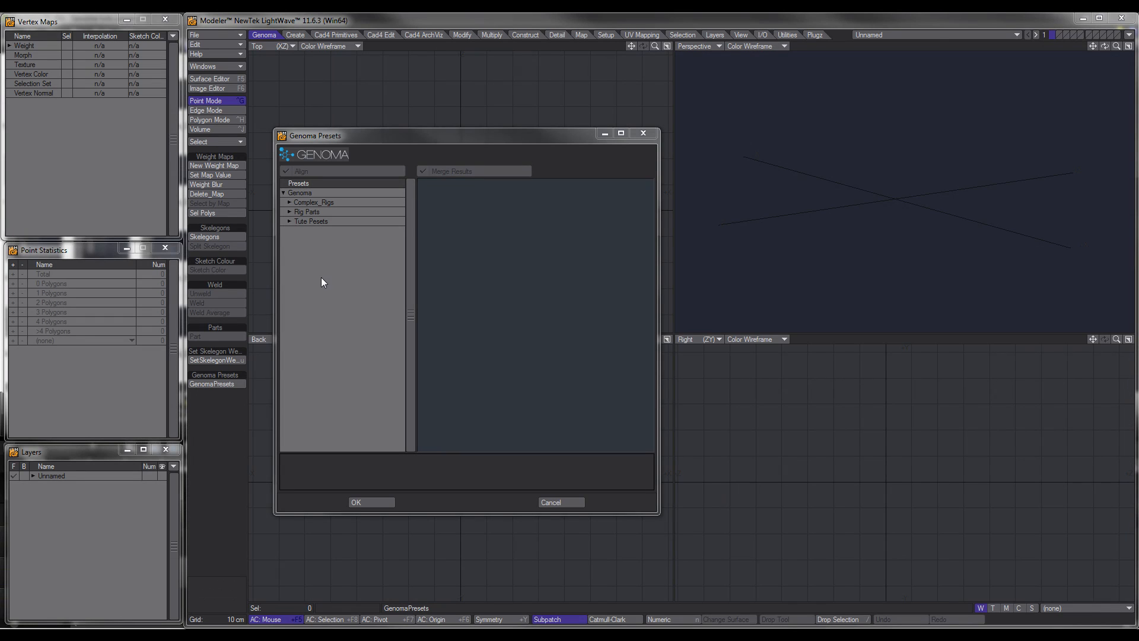
In Modeler, compare the Eagle_Rig and Eagle_wings previews in Tute Pesets and load the Eagle_wings preset.
left_click(289, 222)
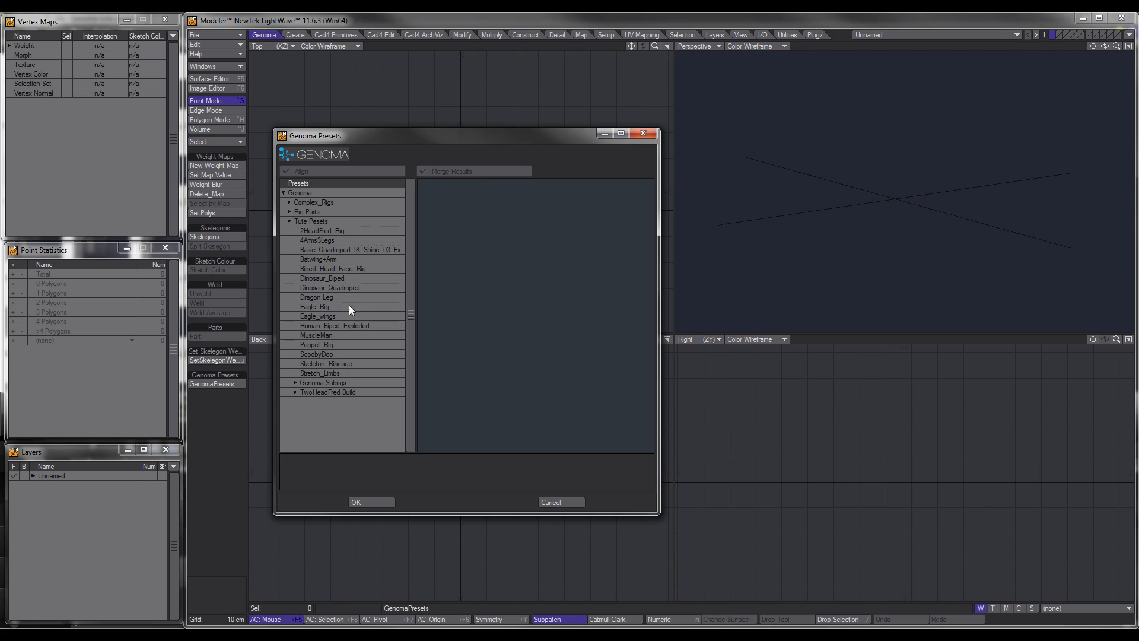
left_click(319, 308)
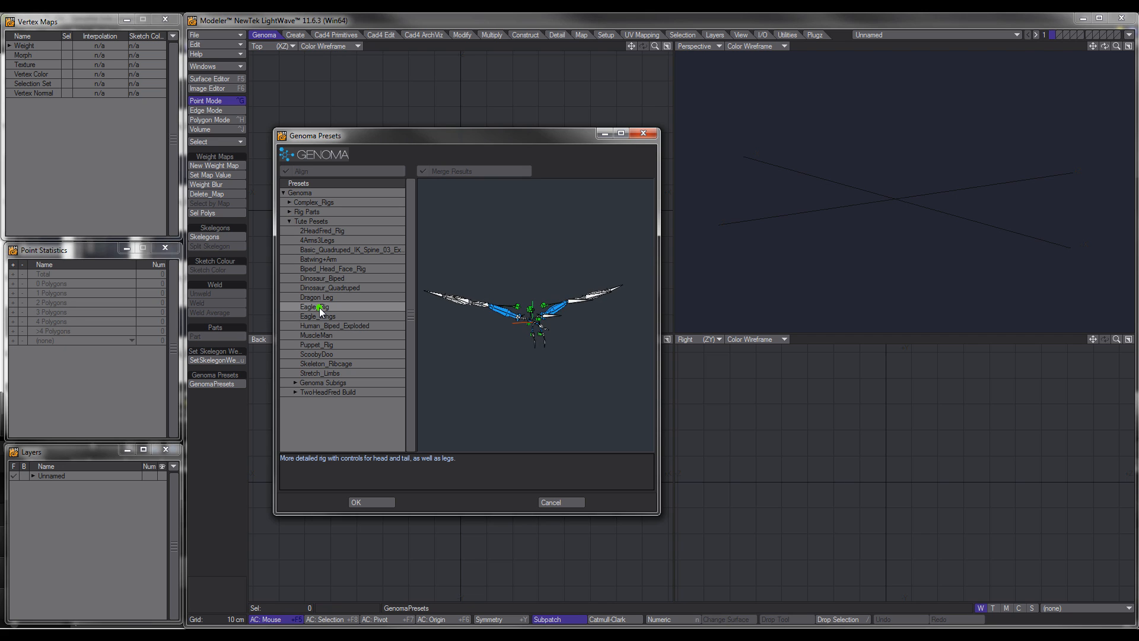
left_click(322, 317)
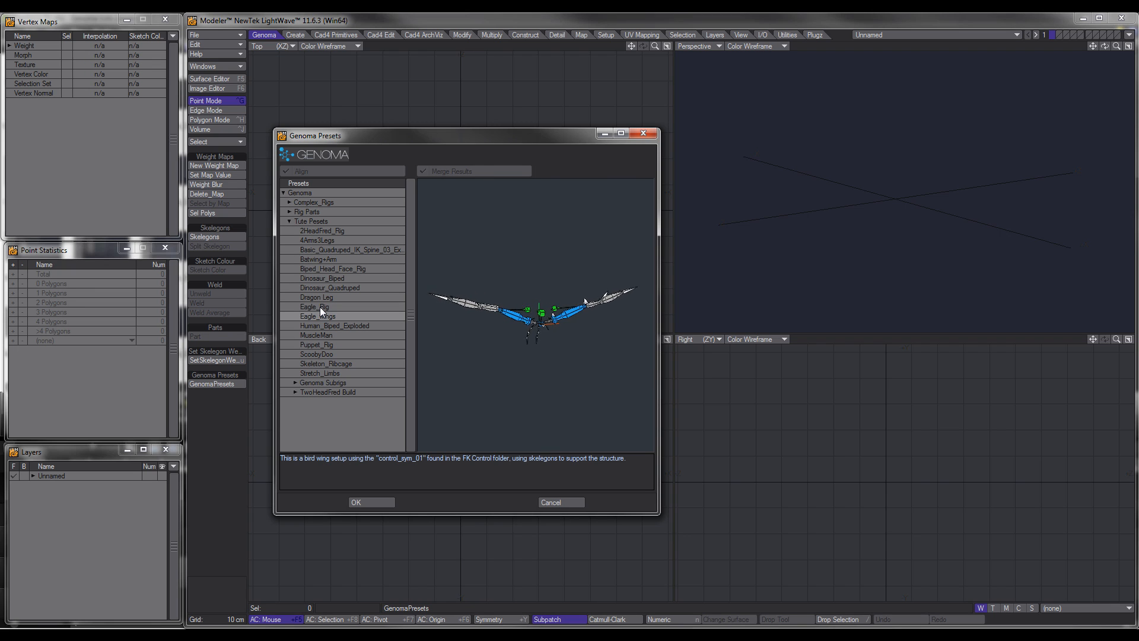
left_click(320, 307)
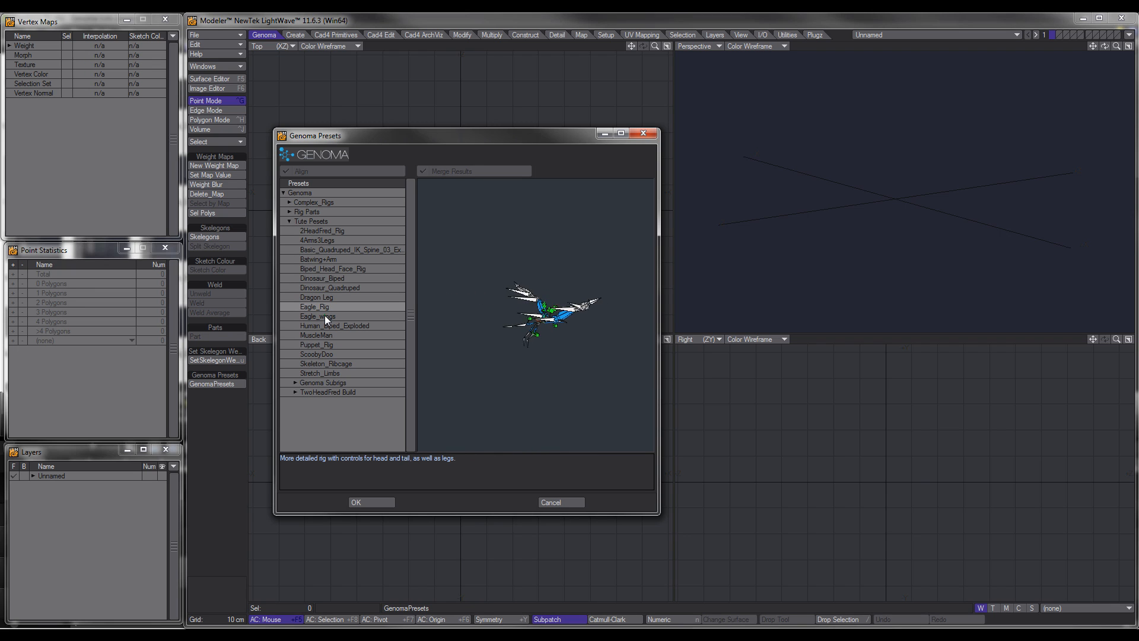
left_click(325, 315)
left_click(380, 500)
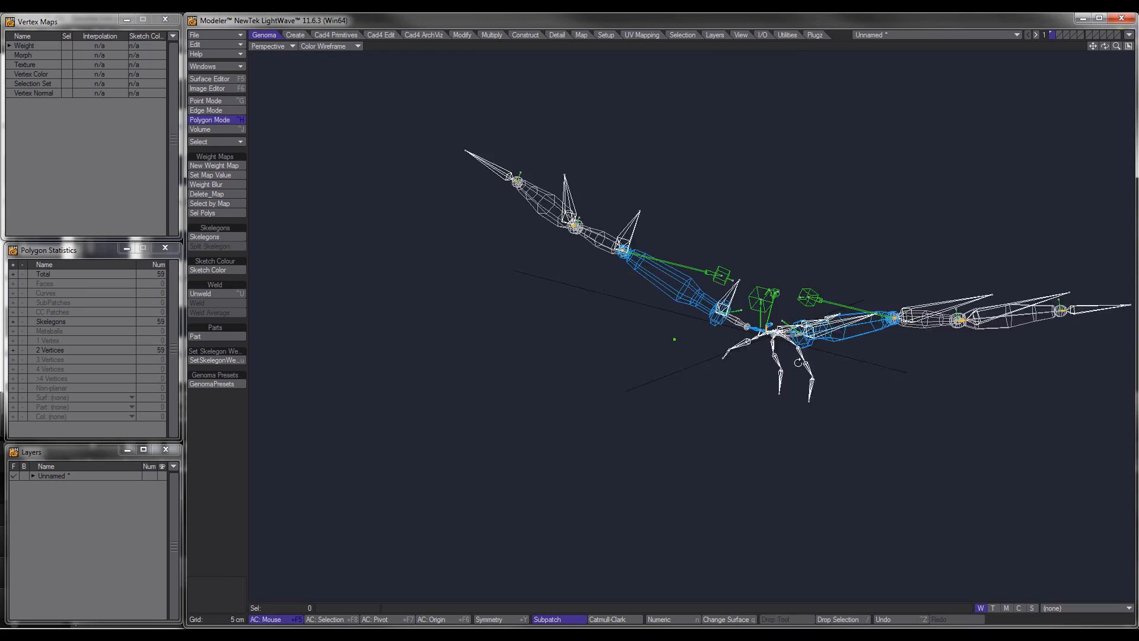
Examine the Eagle_wings skelegons, including the wing chains, feather skelegons and green controls near the body.
left_click_drag(890, 354, 725, 350, "alt")
scroll(764, 356, "up", 5)
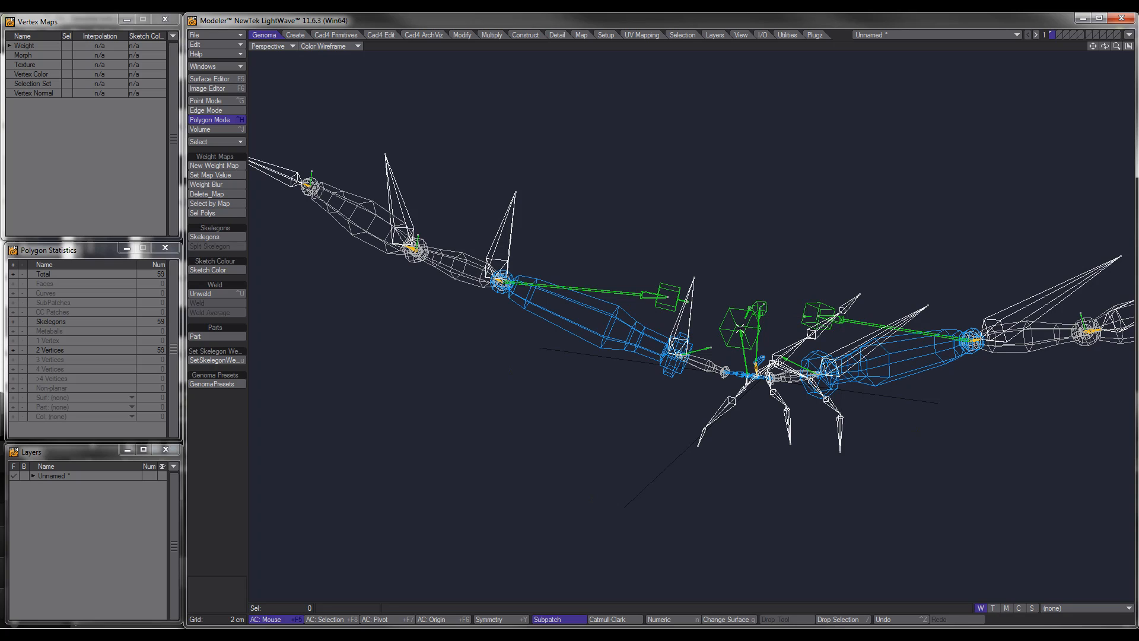
scroll(726, 375, "up", 3)
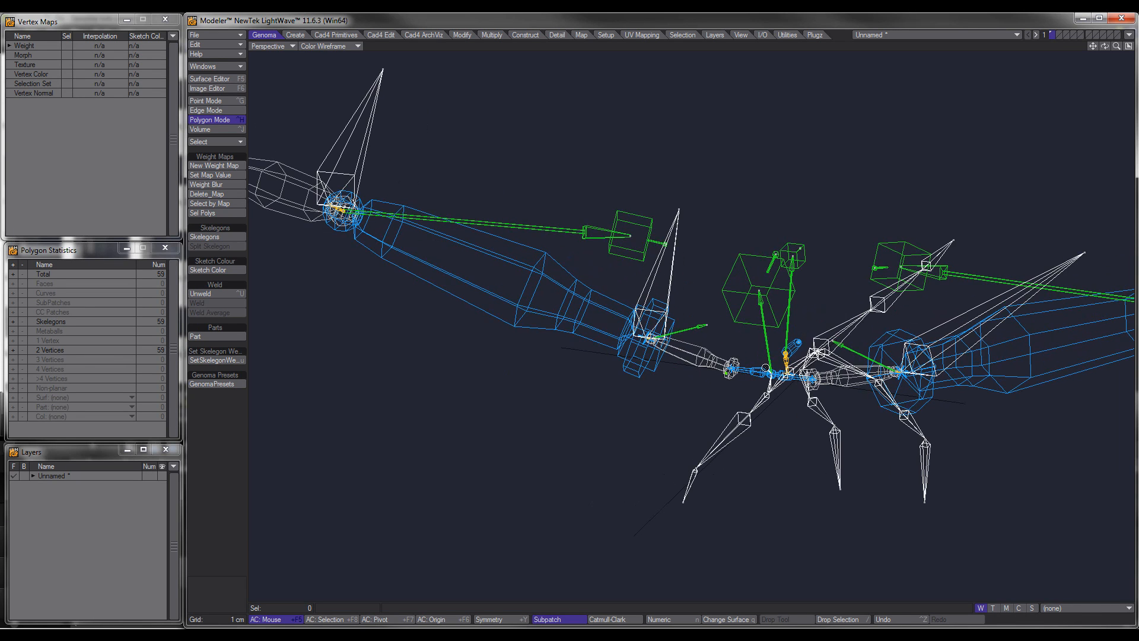
scroll(738, 340, "down", 3)
left_click_drag(647, 368, 823, 303, "alt")
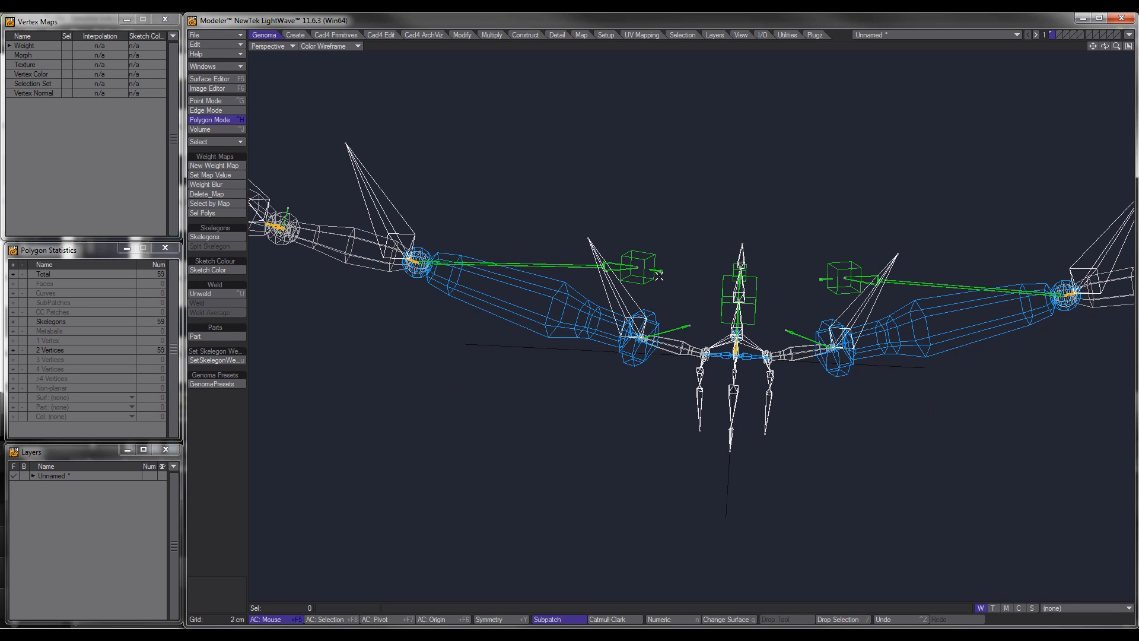
scroll(672, 317, "down", 3)
left_click_drag(672, 318, 714, 339, "alt")
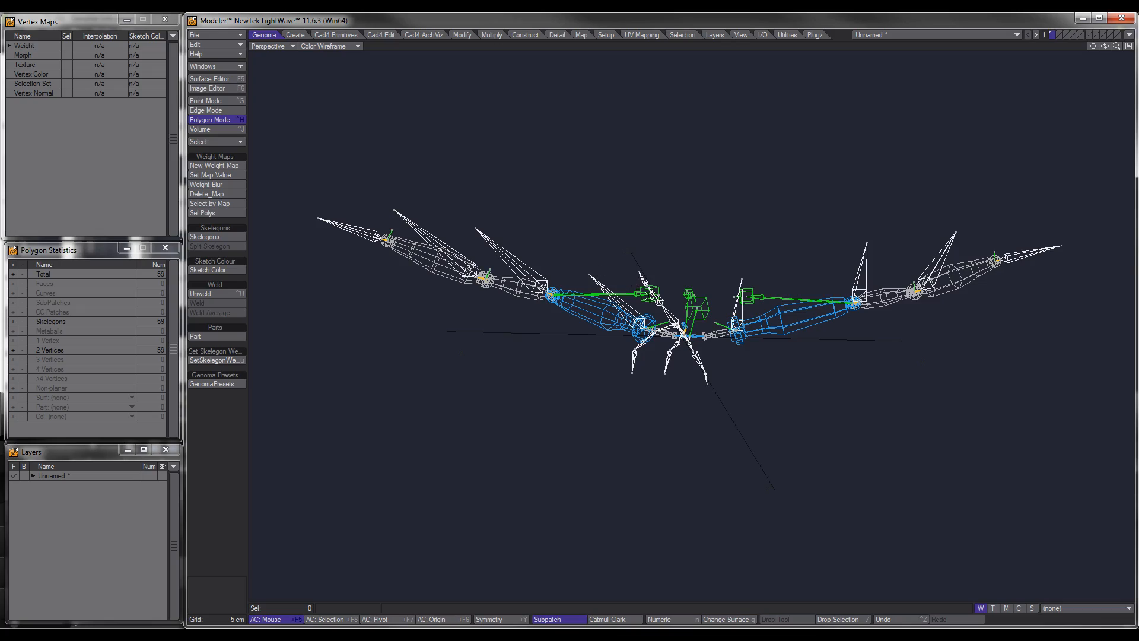
Examine up close the eagle rig's leg and tail skelegons and how they join the wing roots.
left_click_drag(648, 296, 726, 315, "alt")
scroll(777, 322, "up", 4)
left_click_drag(753, 379, 566, 391, "alt+shift")
left_click_drag(771, 372, 626, 399, "alt")
left_click_drag(729, 408, 628, 338, "alt+shift")
left_click_drag(748, 352, 613, 363, "alt")
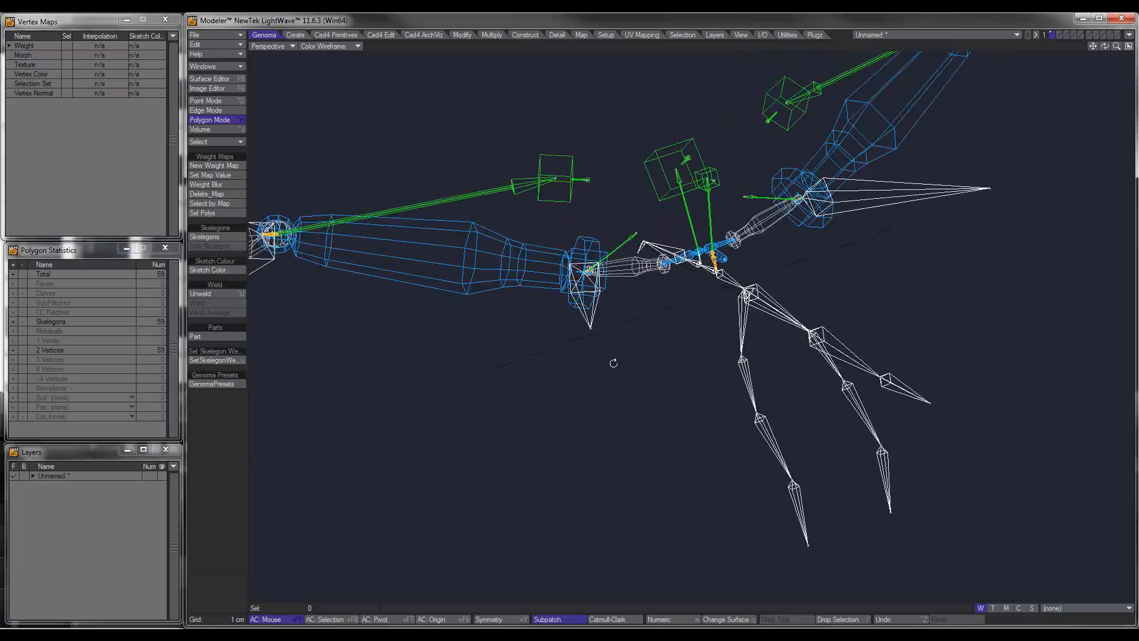
scroll(680, 354, "down", 2)
mouse_move(765, 365)
left_mouse_down("alt")
mouse_move(744, 415)
mouse_move(667, 389)
mouse_move(755, 373)
left_mouse_up("alt")
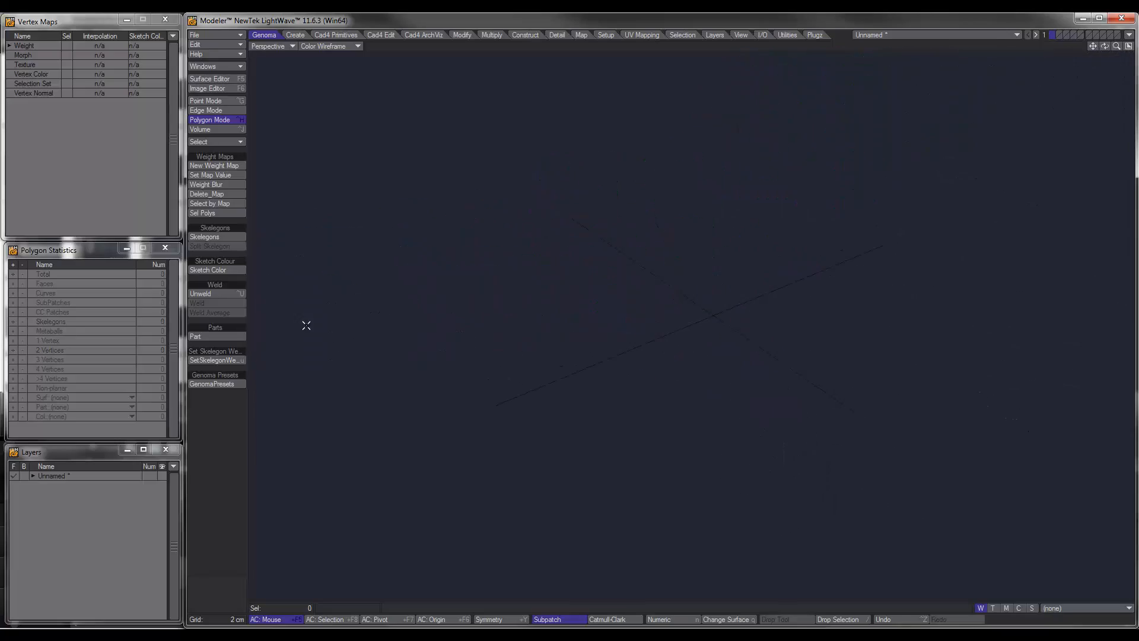
Load the Eagle_Rig preset from Tute Pesets and examine its wing, leg and tail skelegons from several angles.
left_click(232, 383)
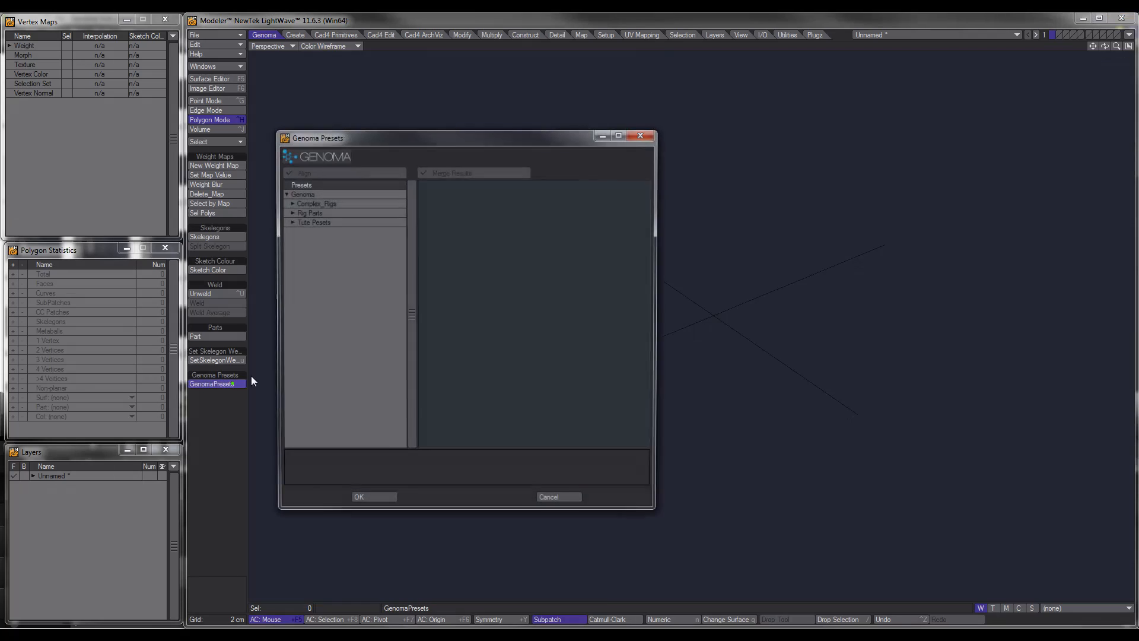
left_click(290, 222)
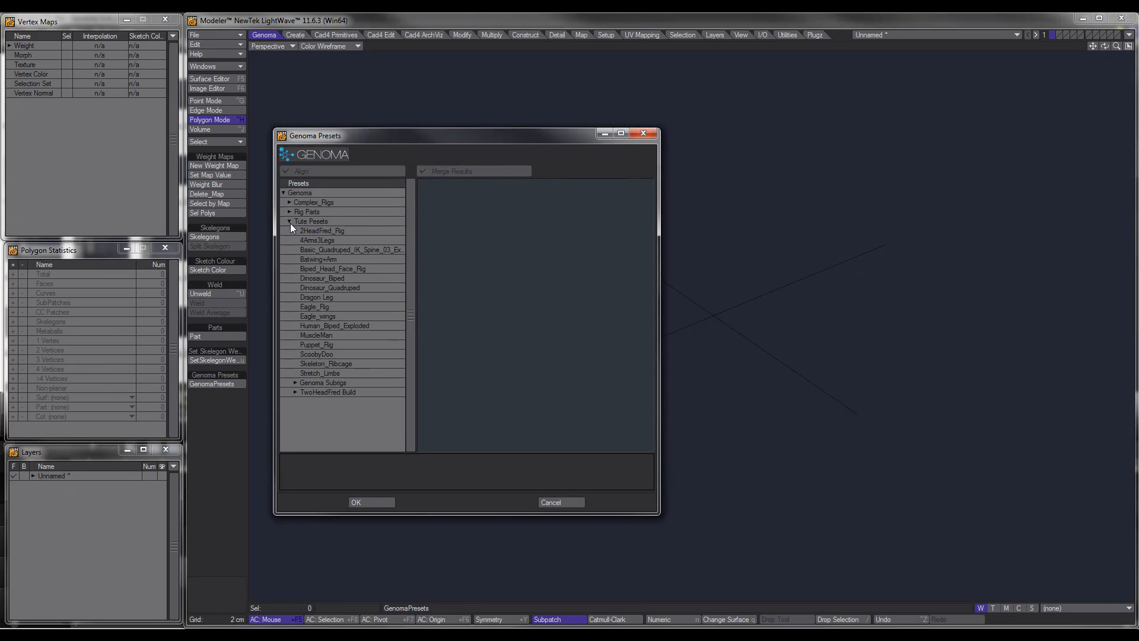
left_click(319, 308)
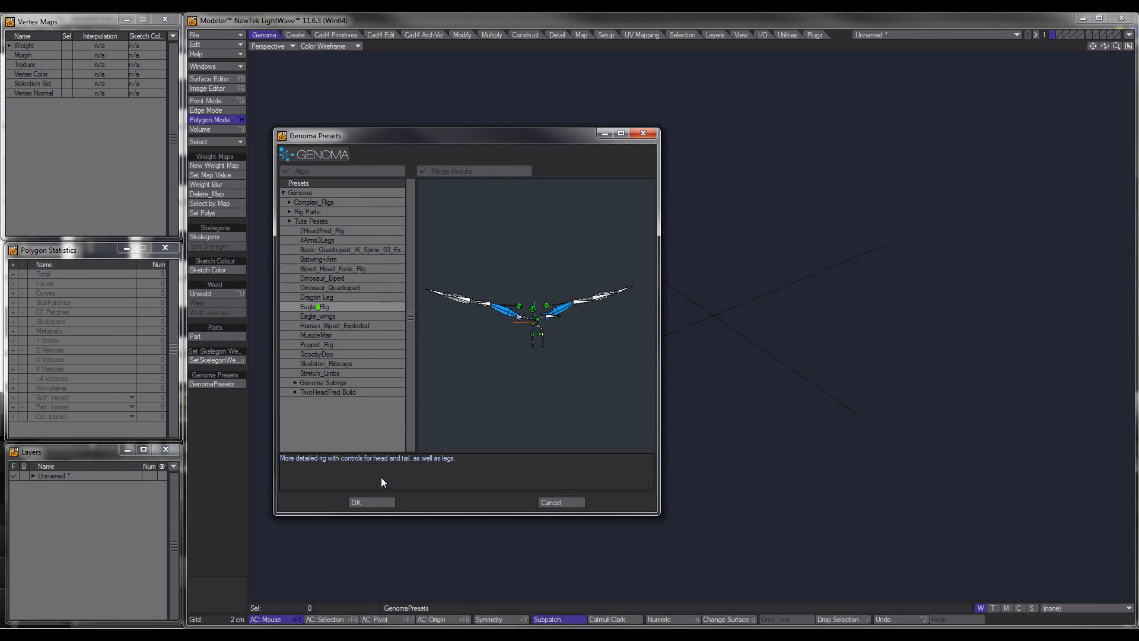
left_click(379, 501)
left_click(245, 424)
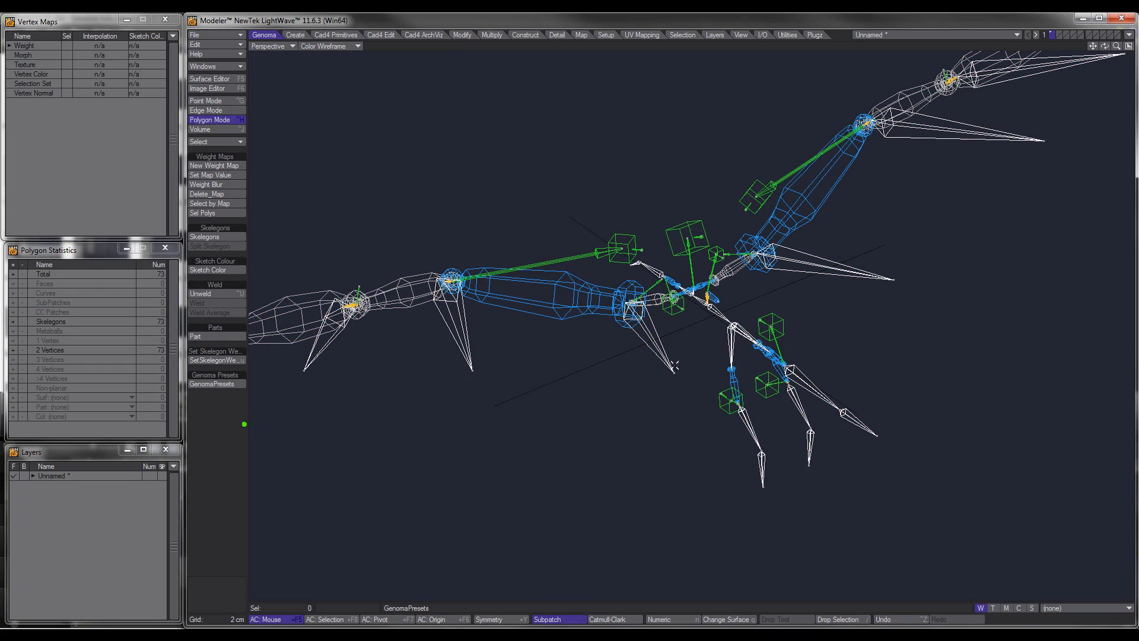
left_click_drag(727, 385, 651, 376, "alt")
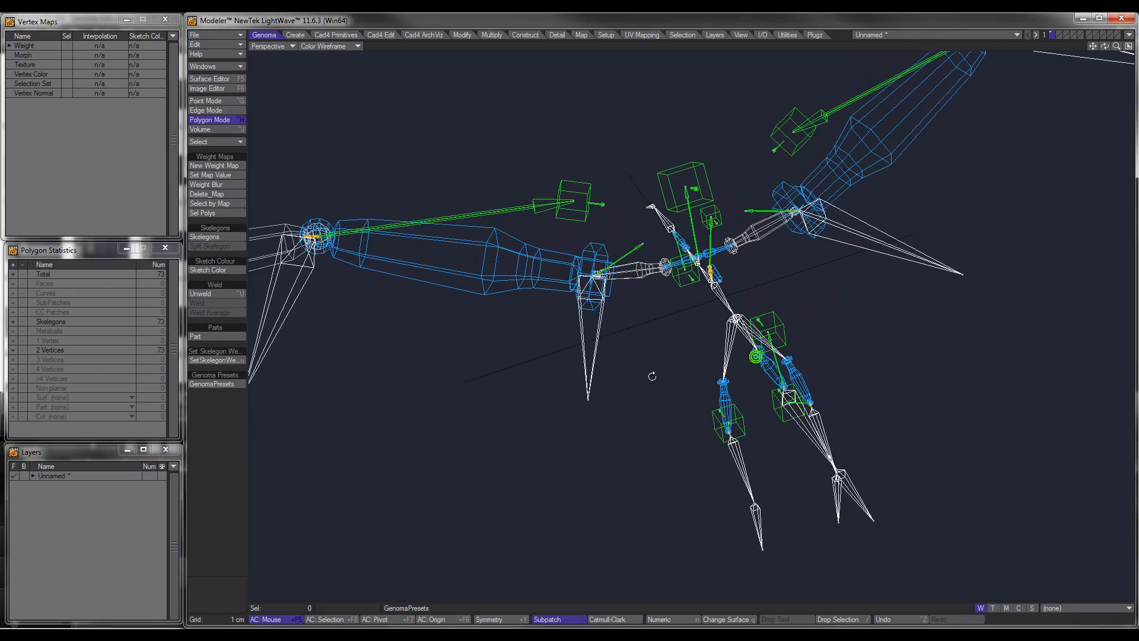
left_click_drag(696, 346, 620, 452, "alt")
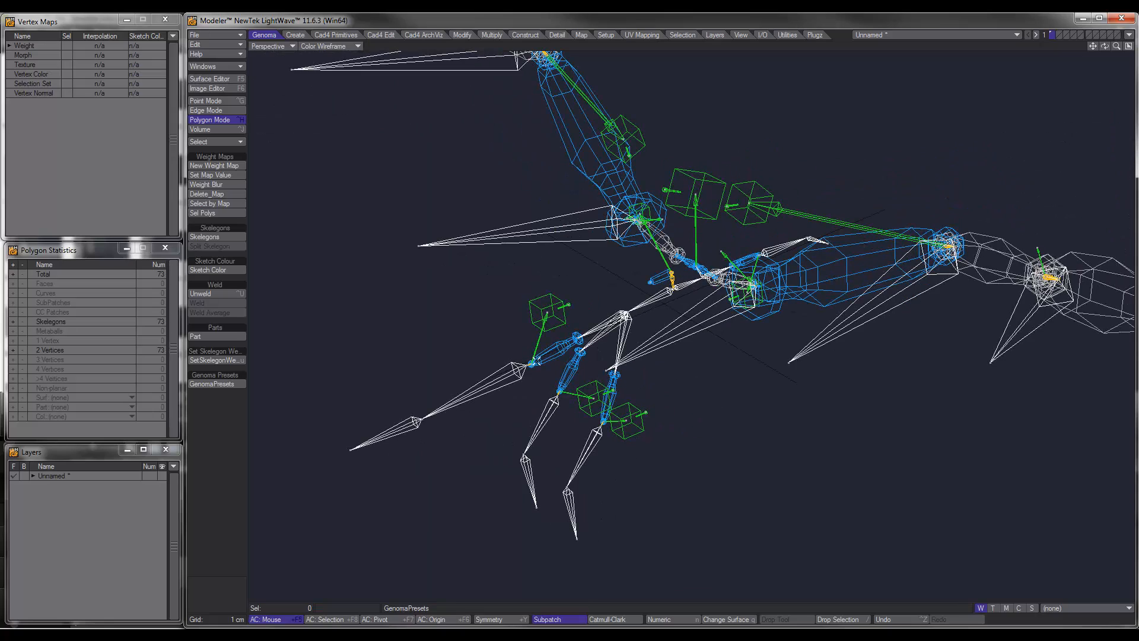
left_click_drag(686, 382, 628, 399, "alt")
Bring up the Eagle_Rigged model and select the Eagle_Rig preset in Tute Pesets for comparison.
left_click(106, 636)
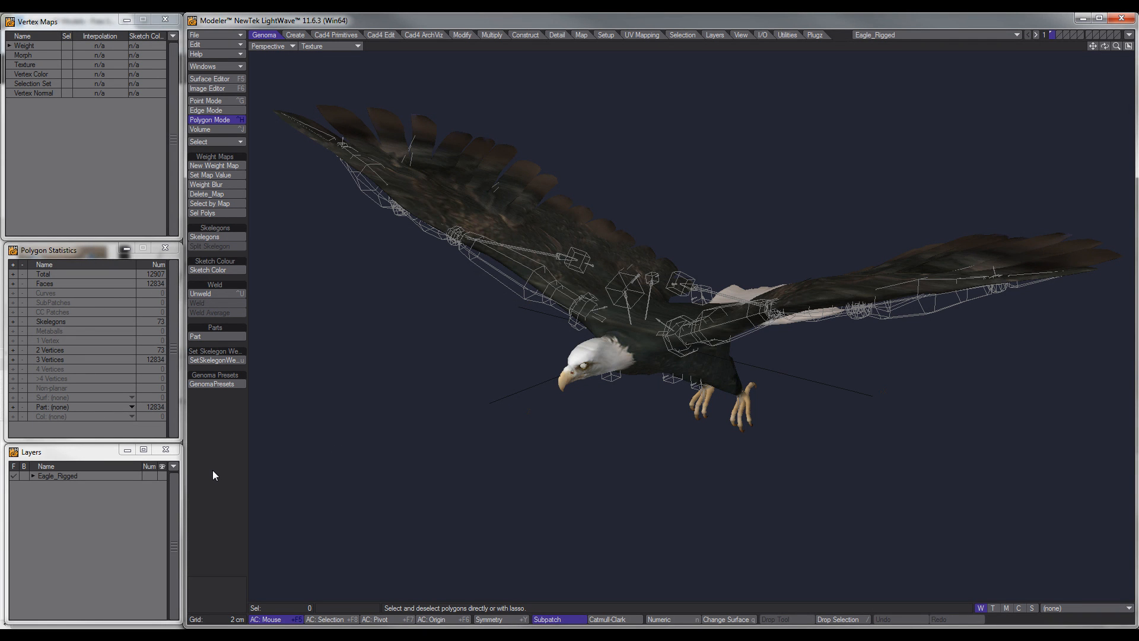
left_click(226, 384)
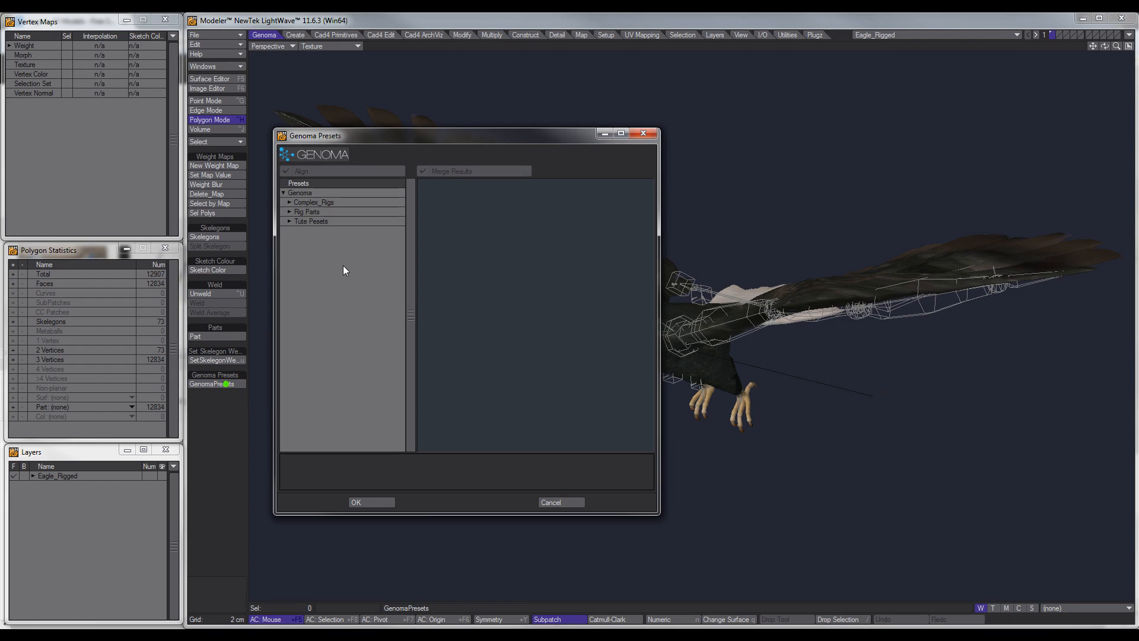
left_click(290, 222)
left_click(318, 306)
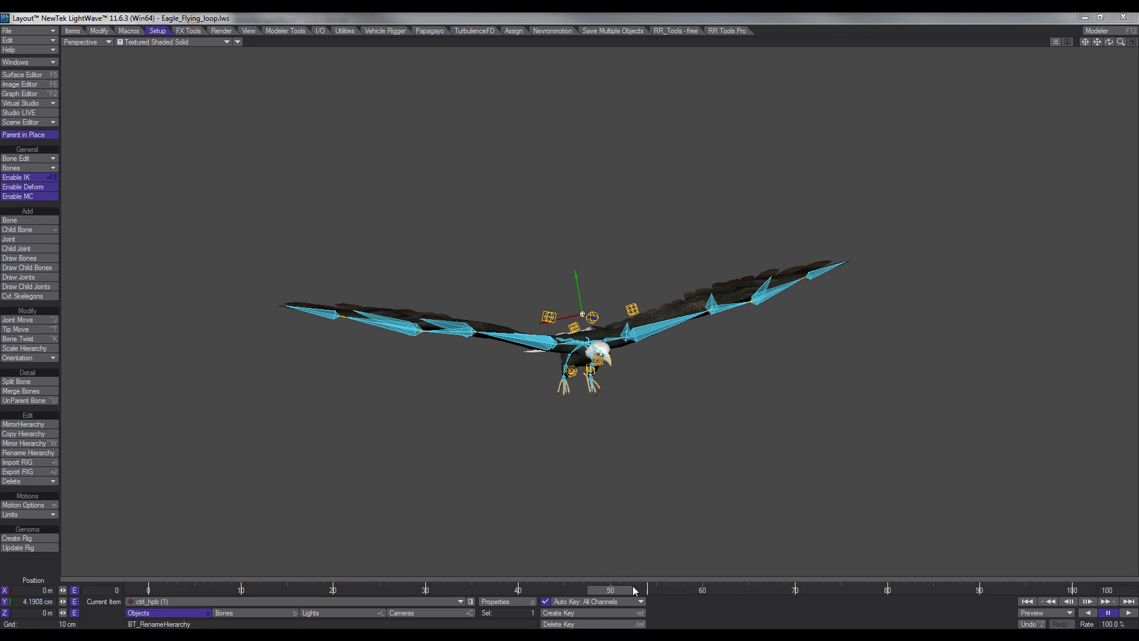
In Layout, play the Eagle_Flying_loop scene from its first frame to examine the rigged eagle's wing motion.
left_click(1029, 602)
left_click(1128, 614)
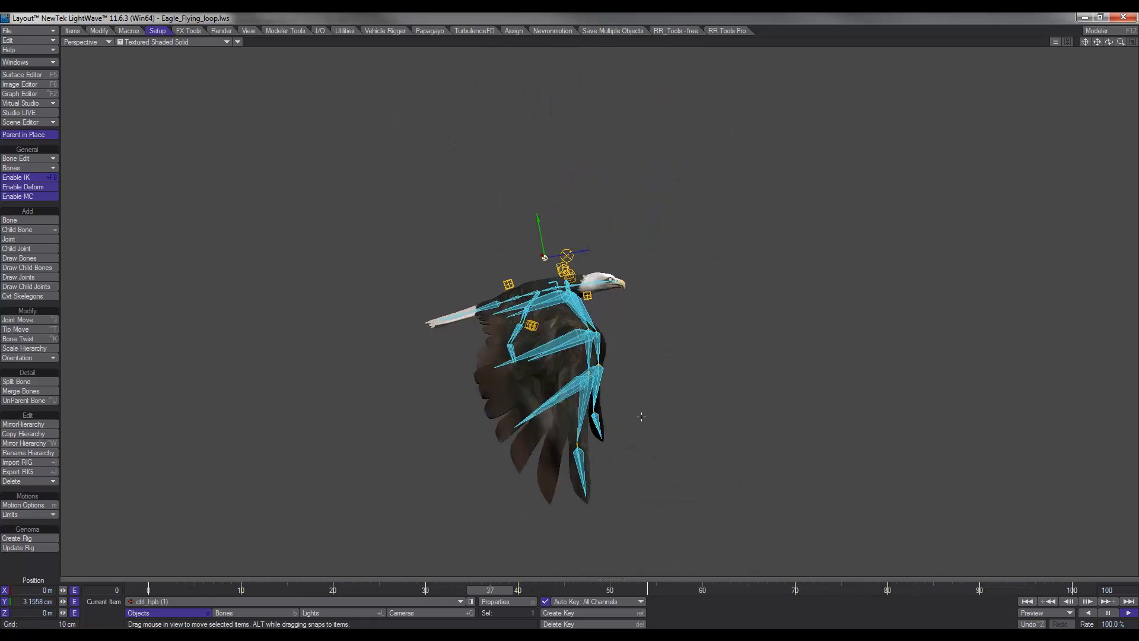
key("1")
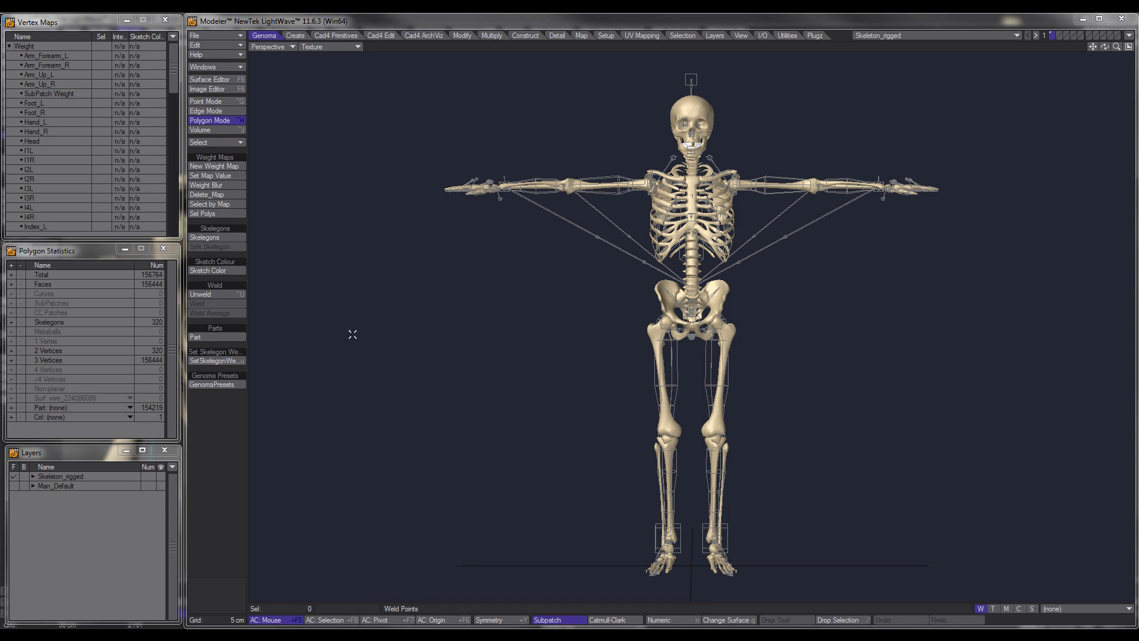
In Modeler with the rigged skeleton open, preview the Skeleton_Ribcage preset in Tute Pesets, then close the presets without loading it.
left_click(222, 384)
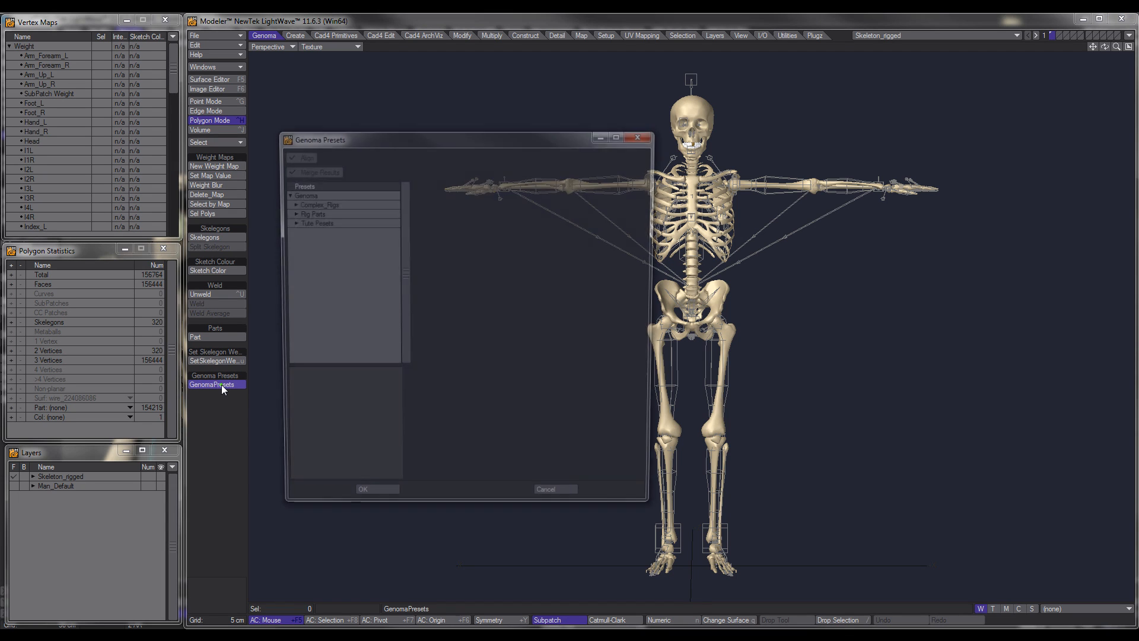
left_click(288, 222)
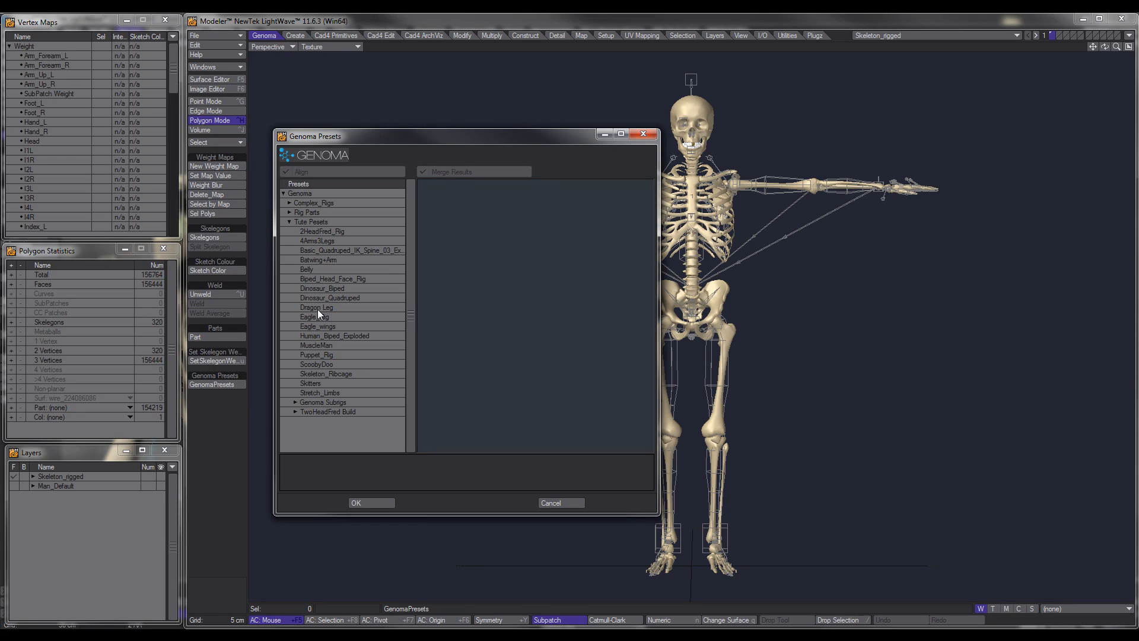
left_click(329, 374)
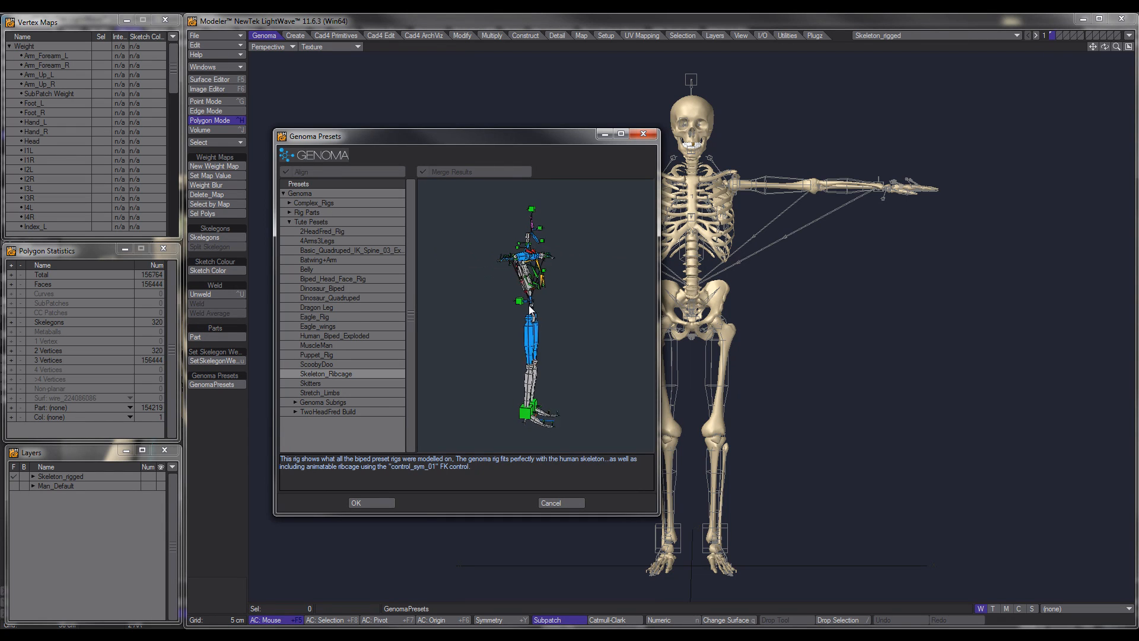
left_click(554, 502)
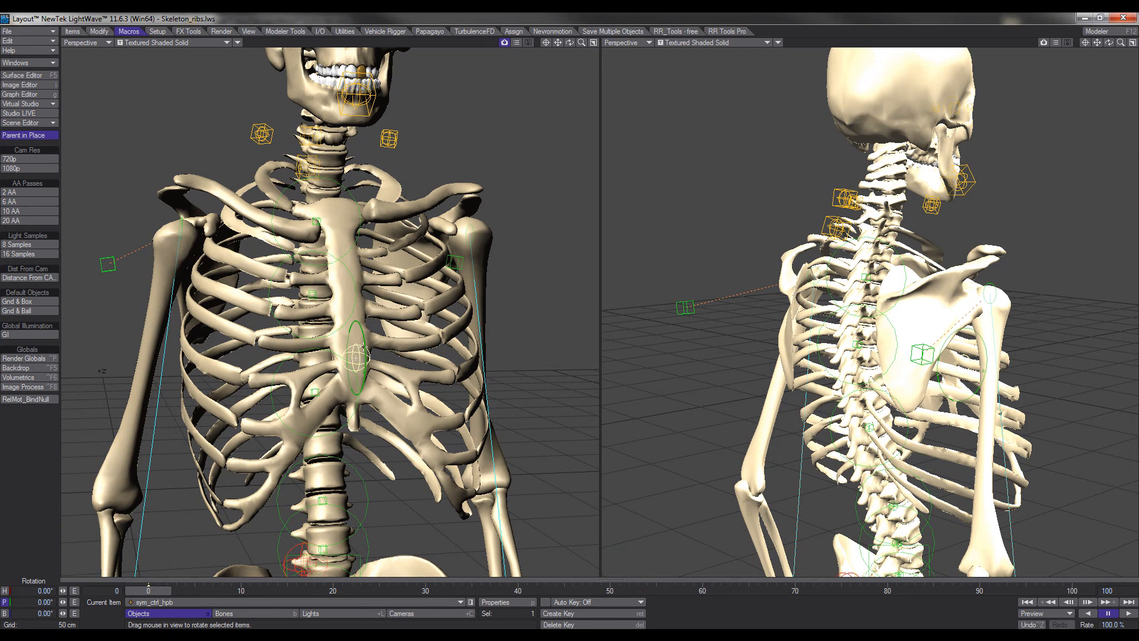
In Layout's Skeleton_ribs scene, test the ribcage by pitching sym_ctrl_hpb and the shoulder by rotating the ctrl_hpb (18) control beside the neck.
left_click_drag(569, 315, 569, 276)
left_click_drag(366, 349, 366, 345)
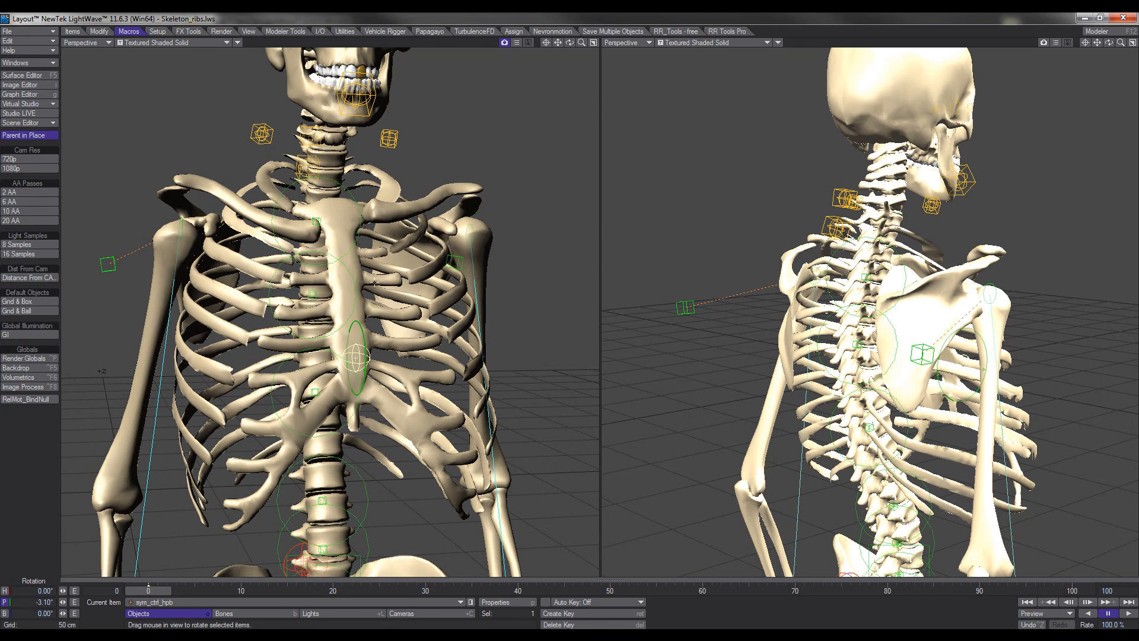
left_click(261, 134)
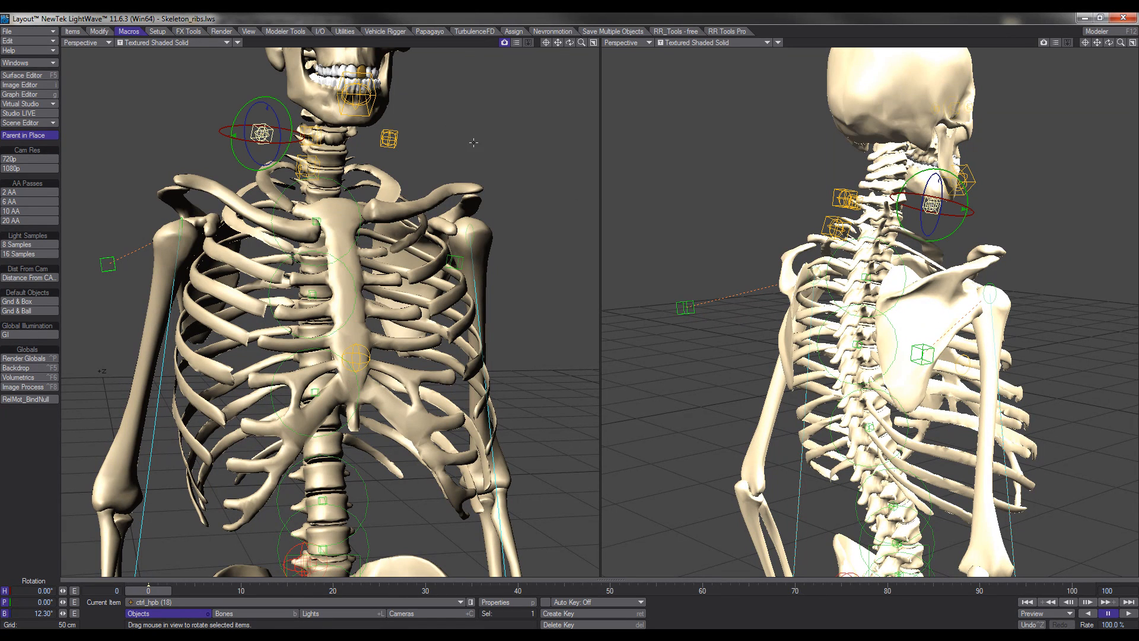
mouse_move(569, 313)
left_mouse_down()
mouse_move(537, 314)
mouse_move(588, 317)
mouse_move(498, 321)
mouse_move(566, 330)
mouse_move(555, 332)
mouse_move(586, 346)
mouse_move(592, 328)
mouse_move(581, 333)
left_mouse_up()
left_click_drag(485, 152, 486, 152)
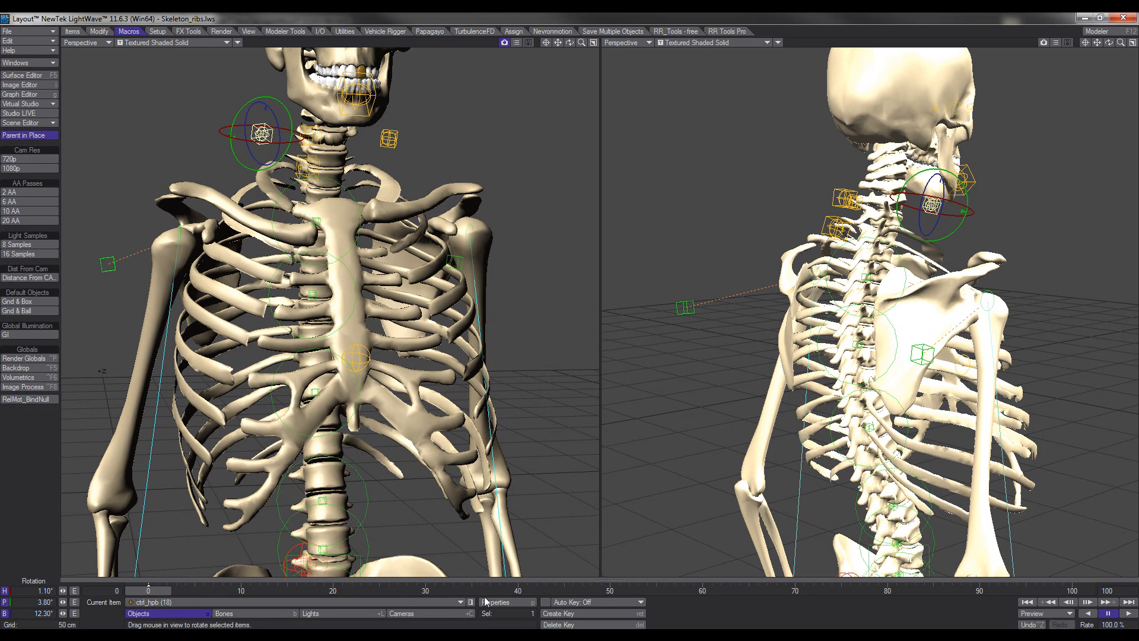
Switch to Modeler and display the Skeleton_rigged model in Color Wireframe.
left_click(462, 635)
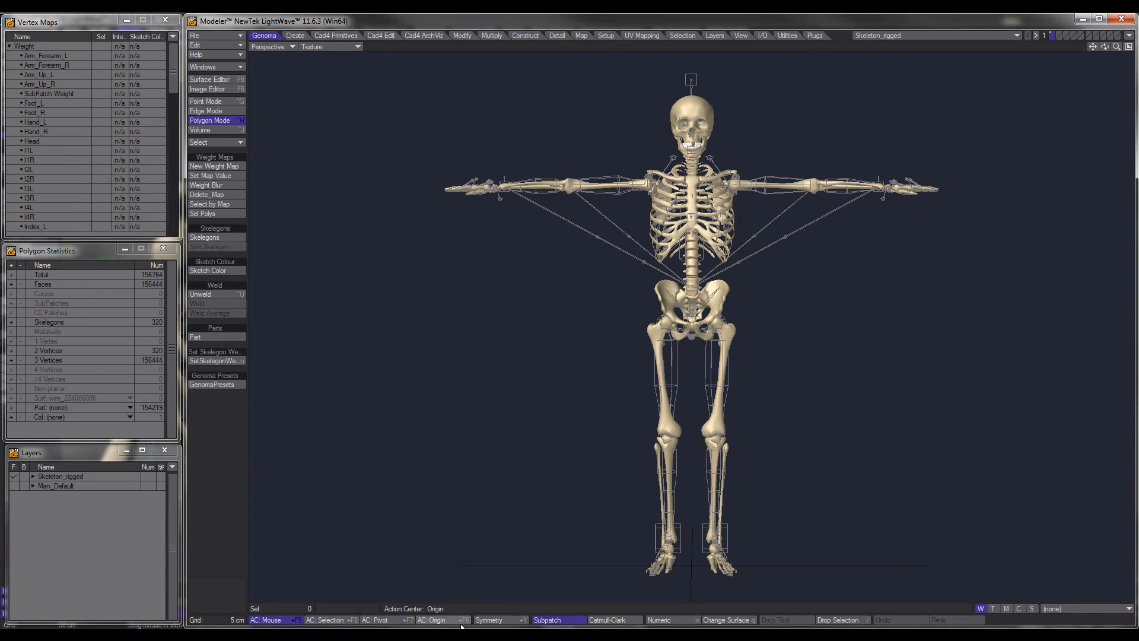
left_click(333, 47)
left_click(332, 75)
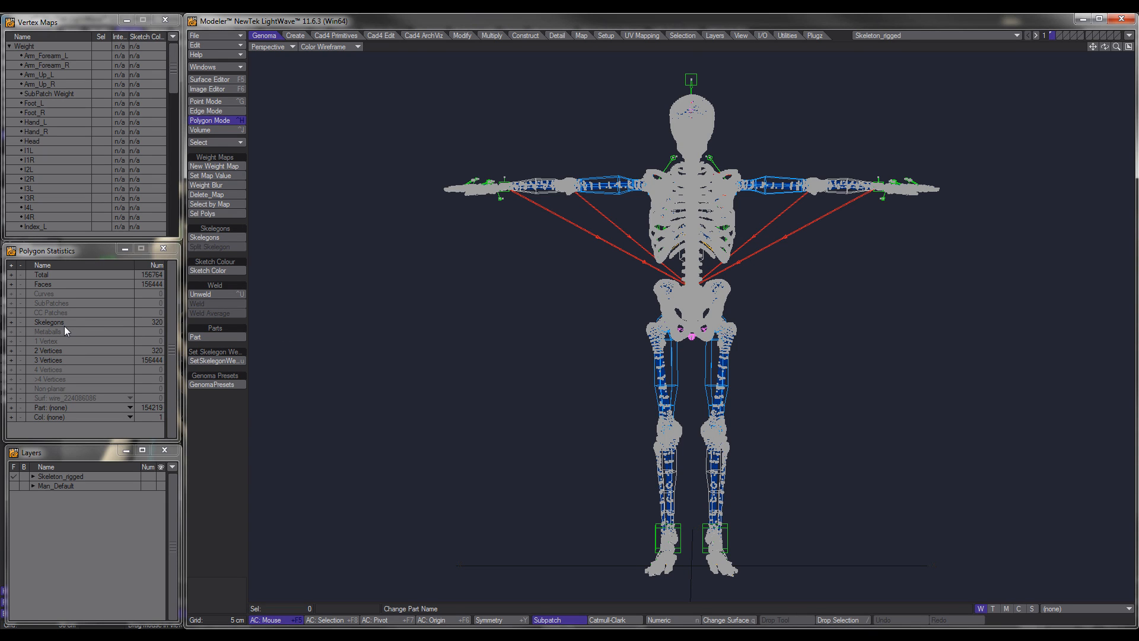
key("ctrl+g")
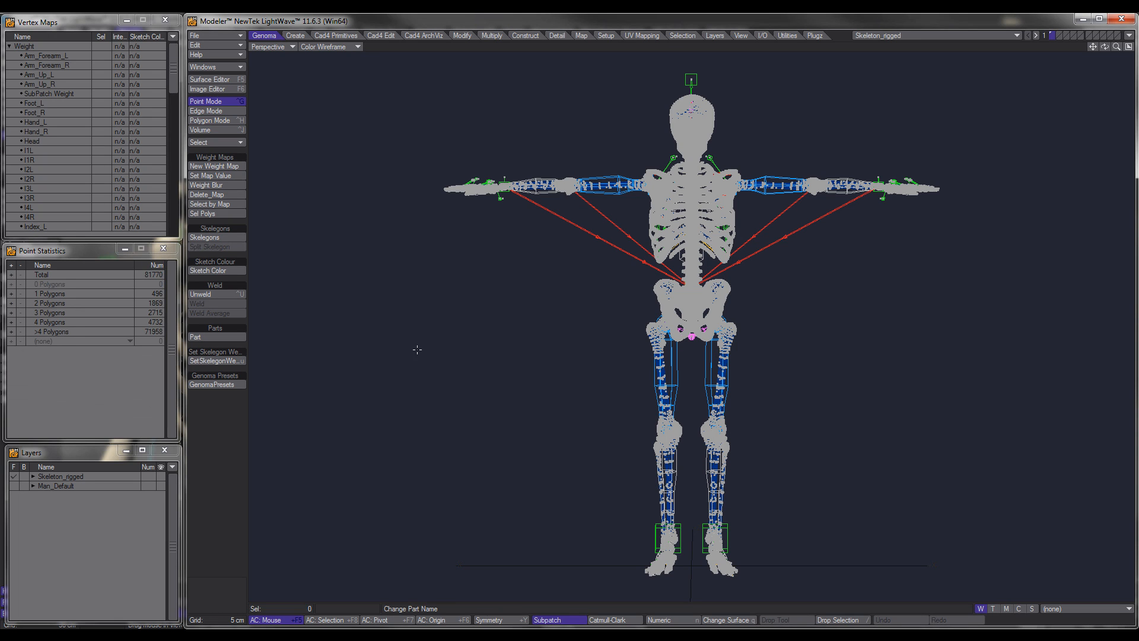
key("space")
key("space")
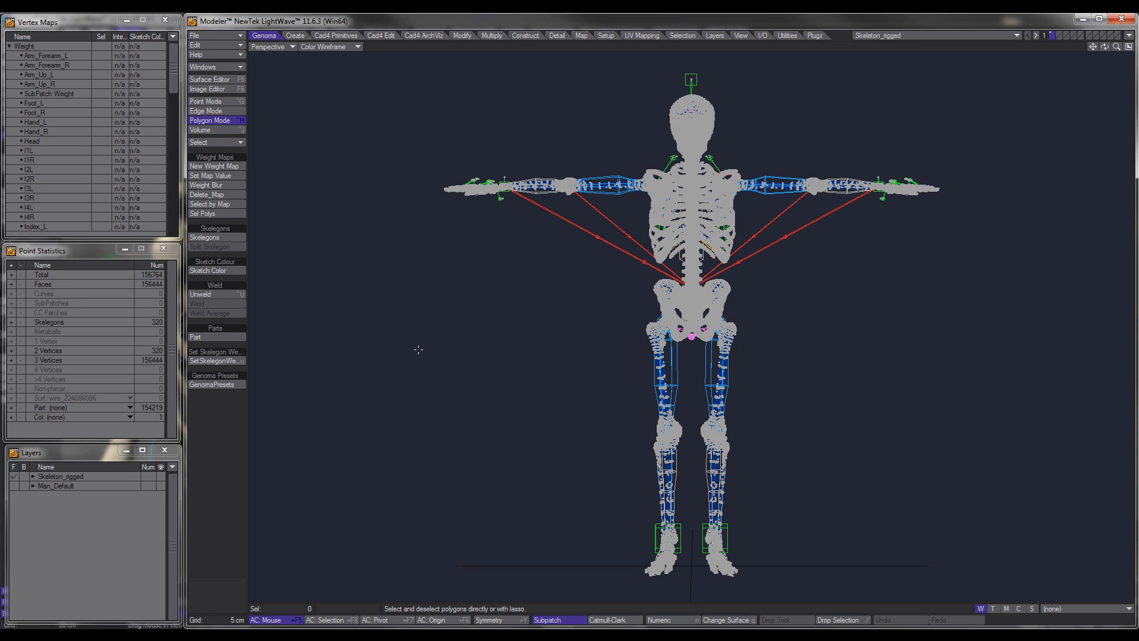
key("space")
key("space")
key("space")
key("space")
key("space")
key("space")
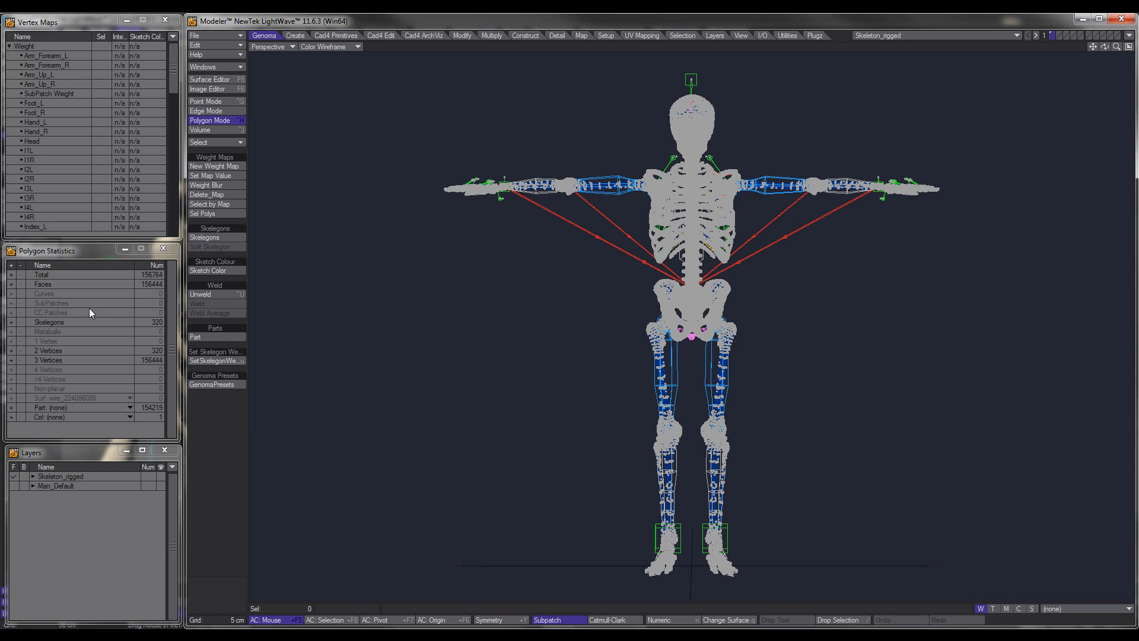
Select all skelegons of the skeleton, hide the bone mesh and clear the selection.
left_click(10, 323)
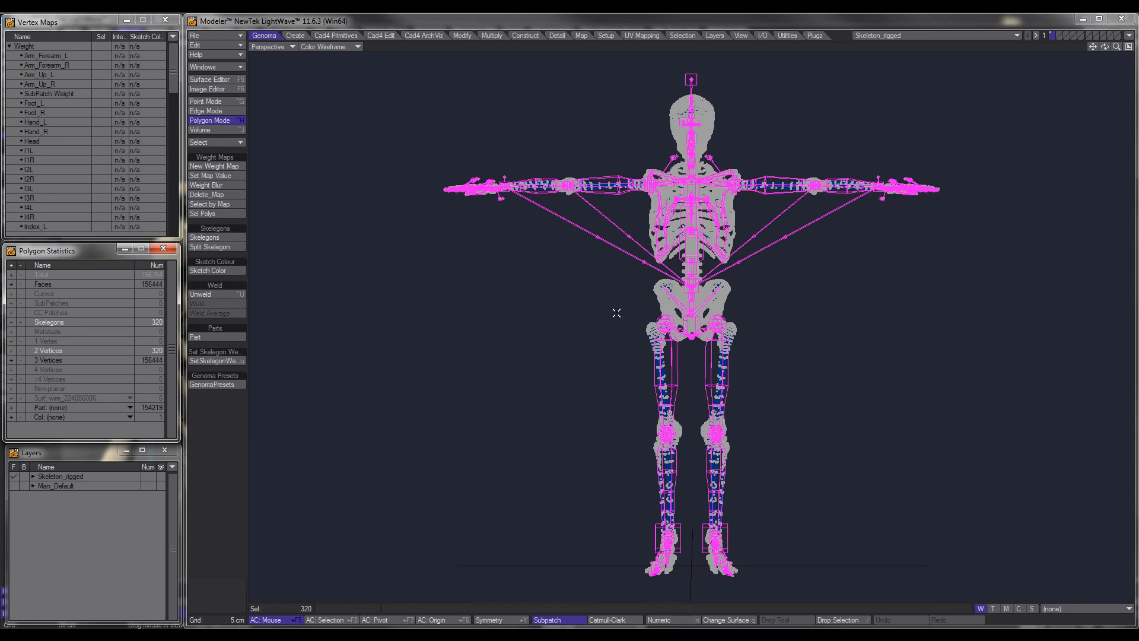
key("equal")
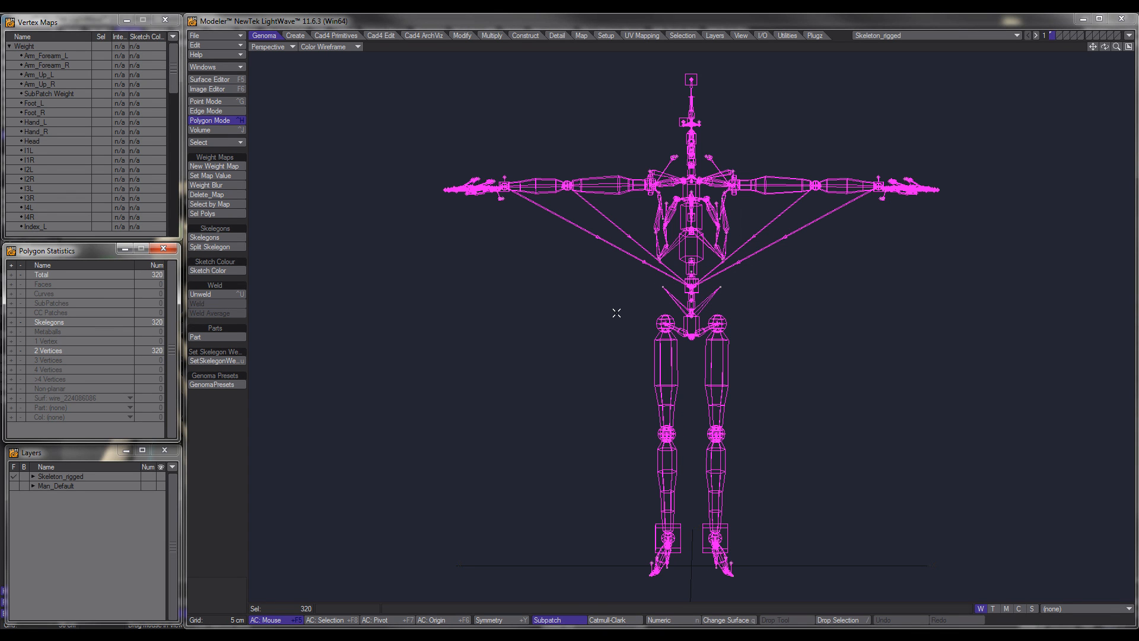
left_click(235, 435)
Examine the ribcage and shoulder skelegons from several angles, including the cross bars, spine segments and the colored chains beside them.
scroll(667, 227, "up", 10)
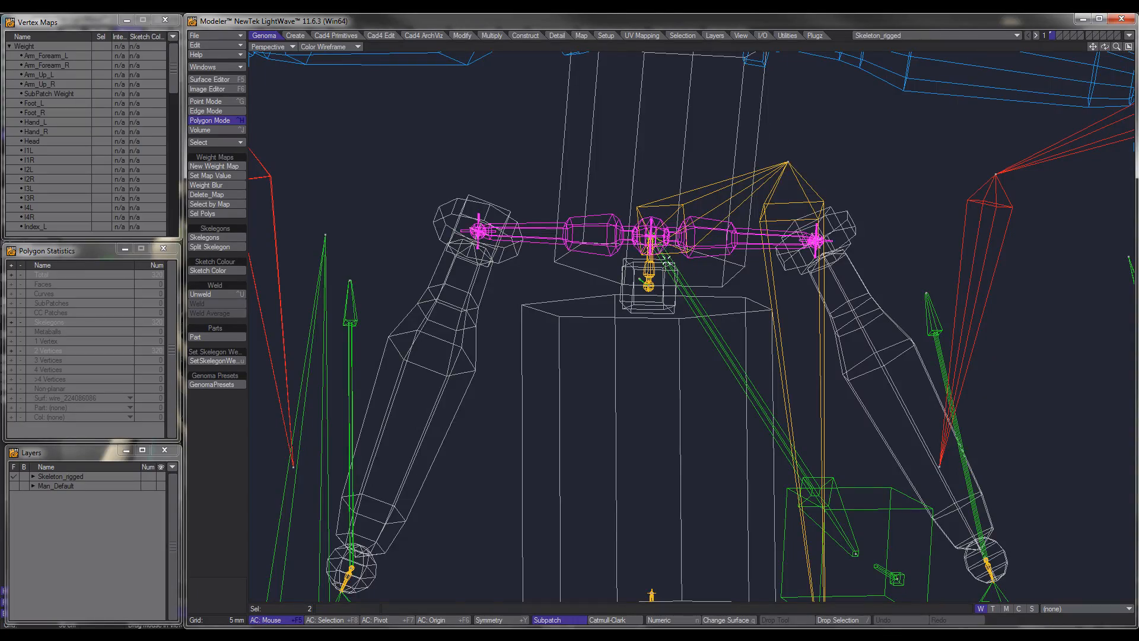
scroll(667, 262, "down", 3)
left_click_drag(615, 351, 554, 360, "alt")
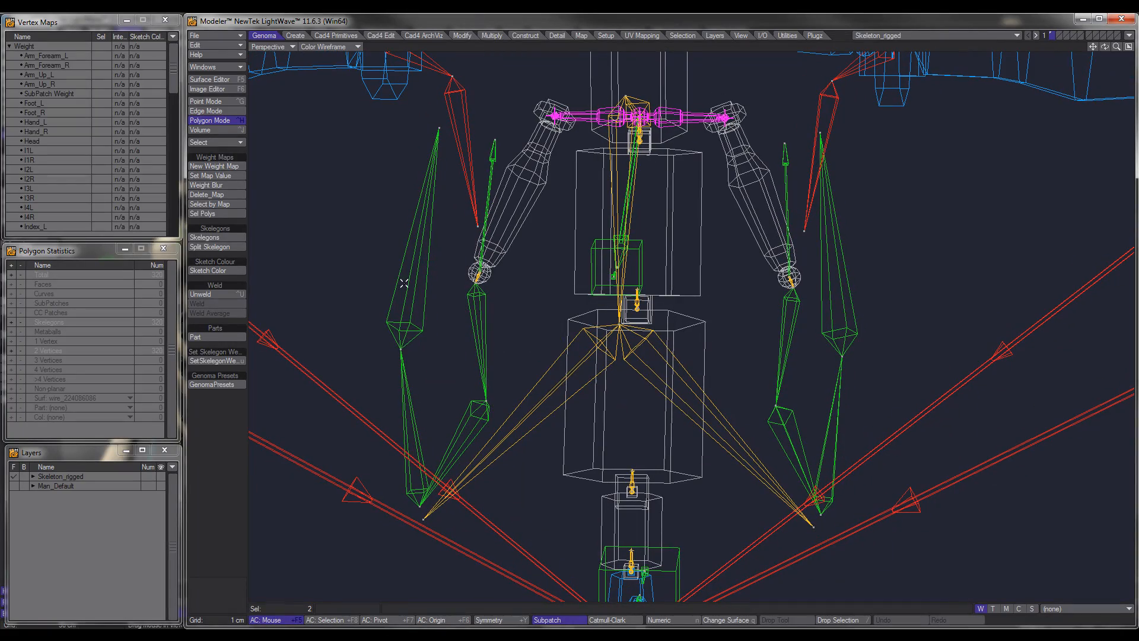
left_click_drag(479, 350, 648, 311, "alt")
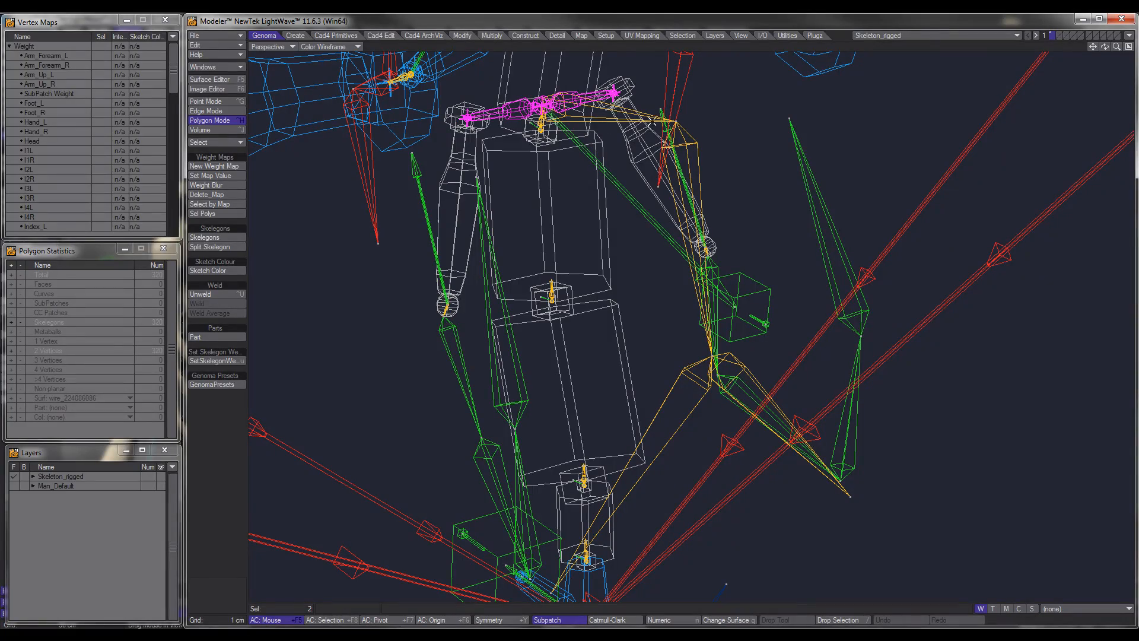
left_click_drag(686, 209, 674, 301, "alt")
scroll(567, 196, "up", 4)
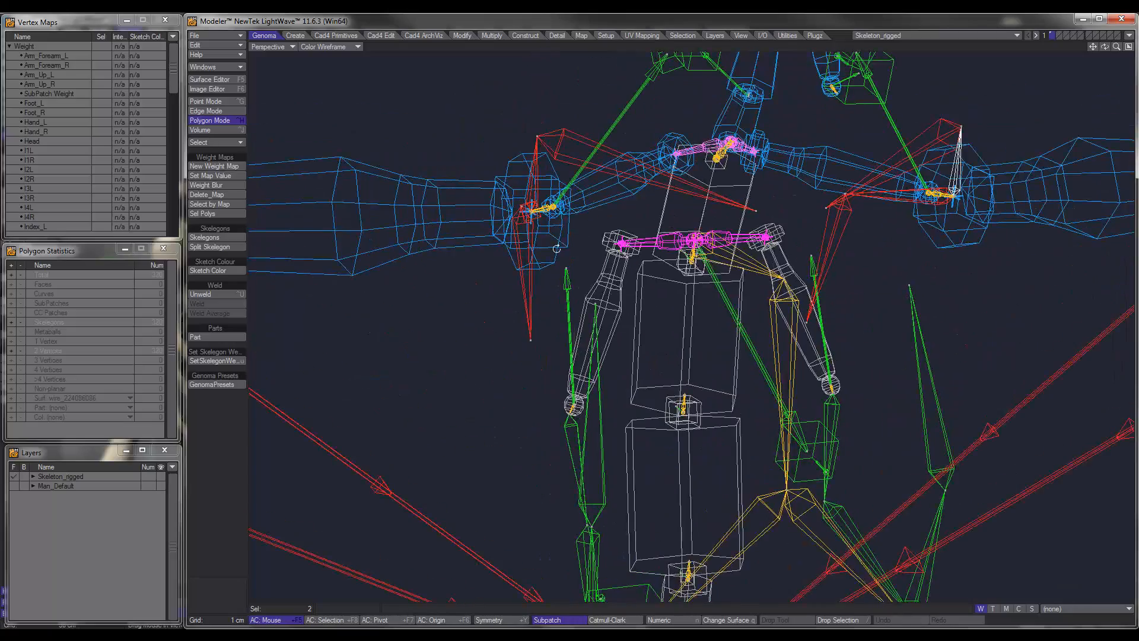
left_click_drag(556, 250, 598, 297, "alt")
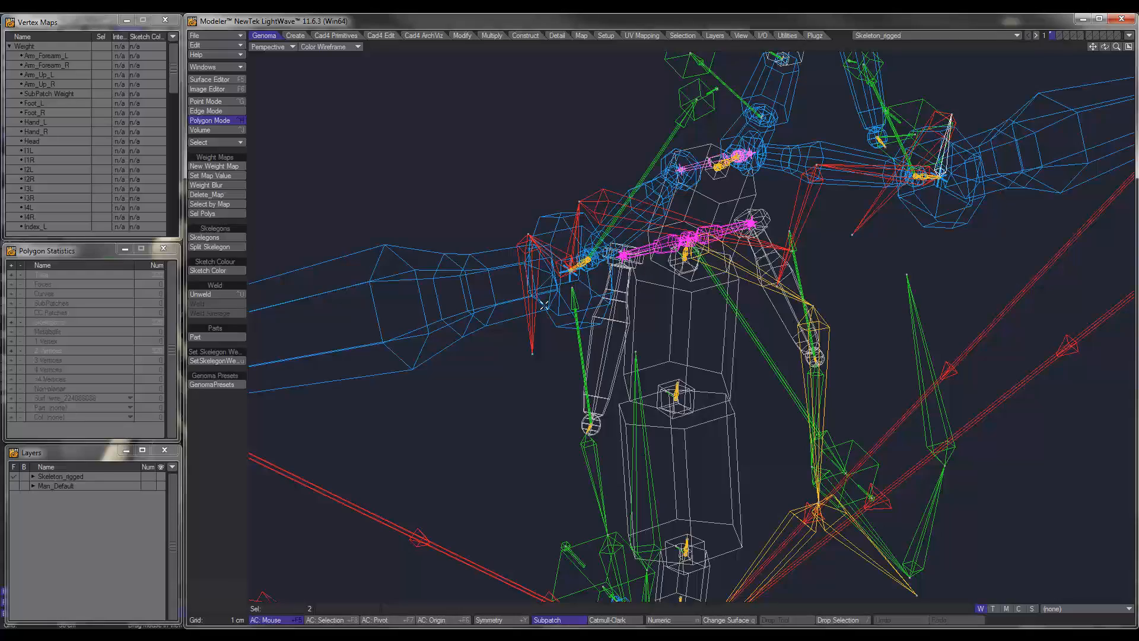
left_click_drag(544, 306, 747, 275, "alt")
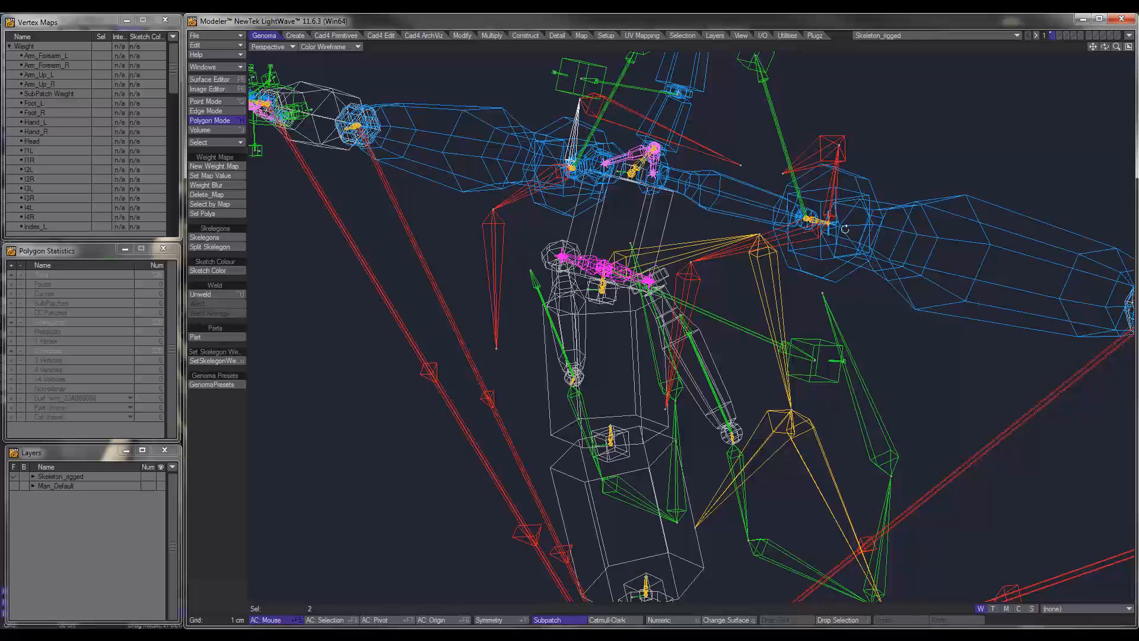
left_click_drag(822, 215, 886, 213, "ctrl+alt")
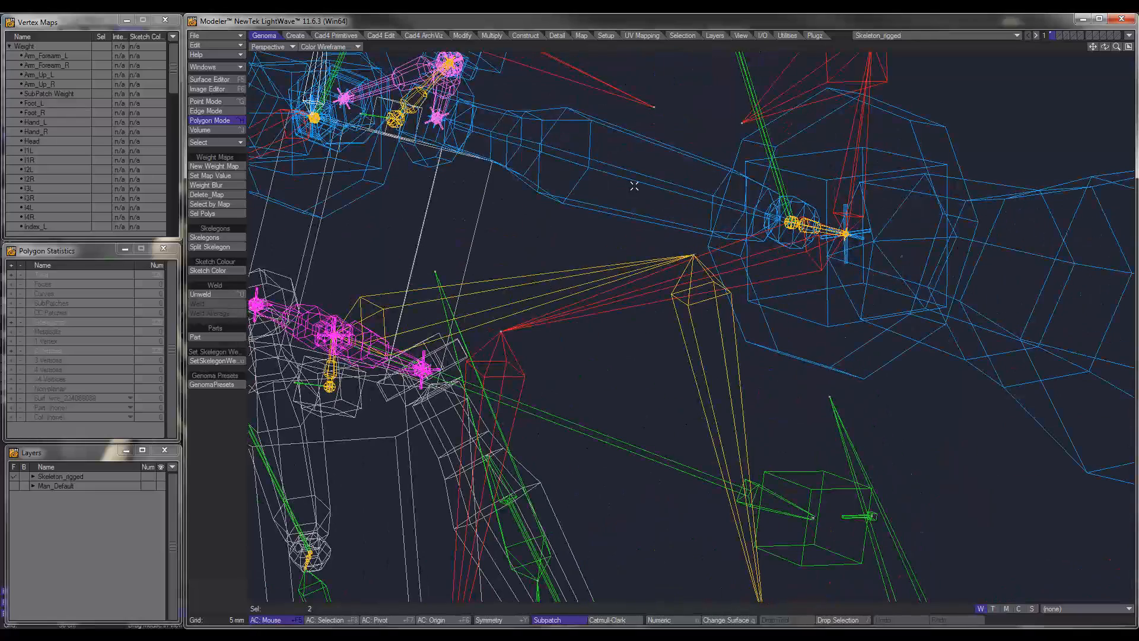
left_click_drag(719, 225, 669, 223, "ctrl+alt")
left_click_drag(743, 249, 667, 250, "alt")
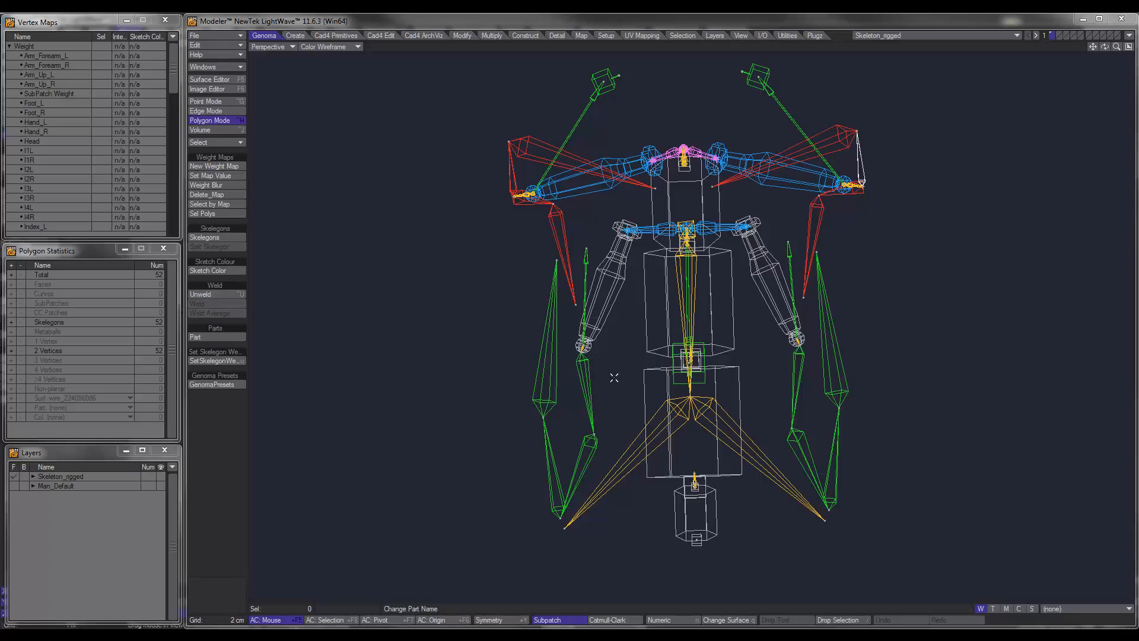
Set the sketch color of the jointed skelegon chains beside the ribcage to Blue.
left_click_drag(614, 378, 311, 346, "alt")
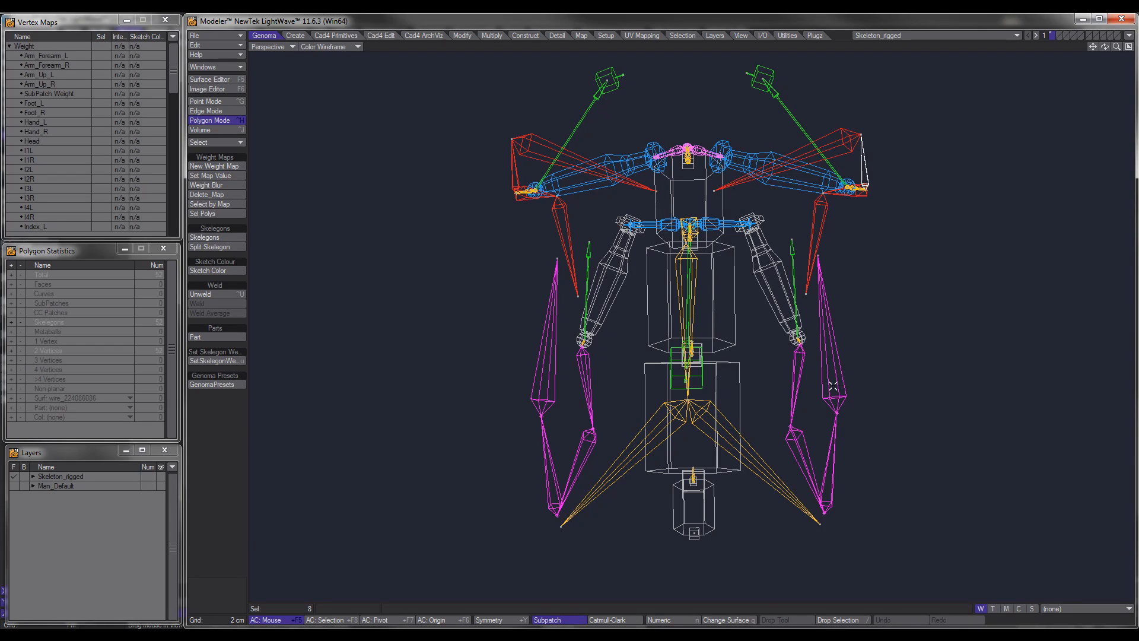
left_click(214, 270)
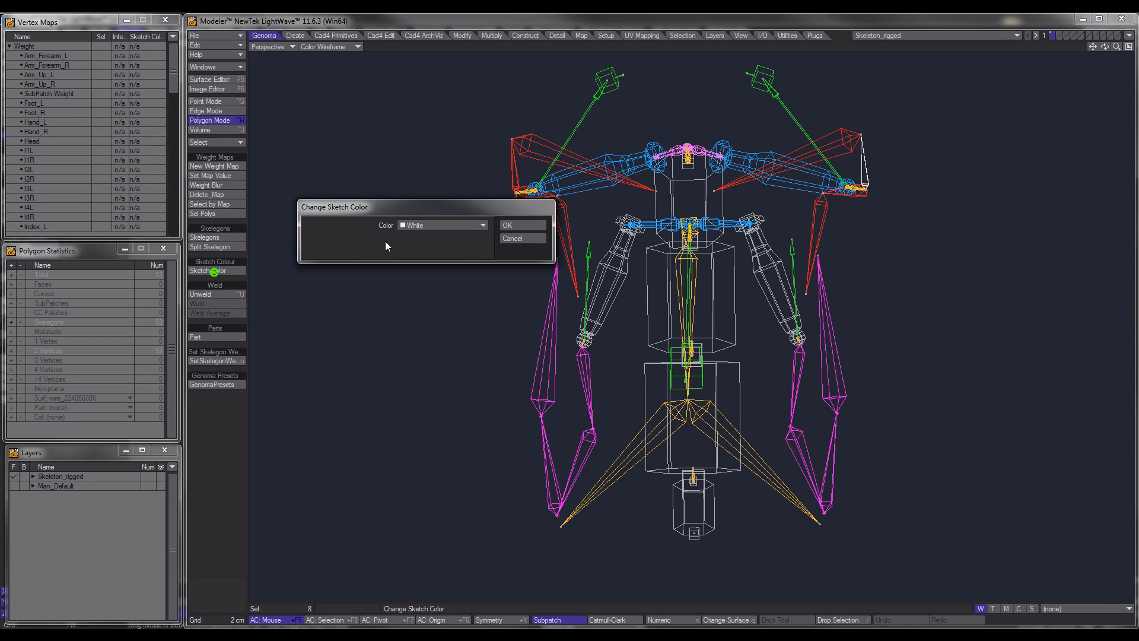
left_click(421, 226)
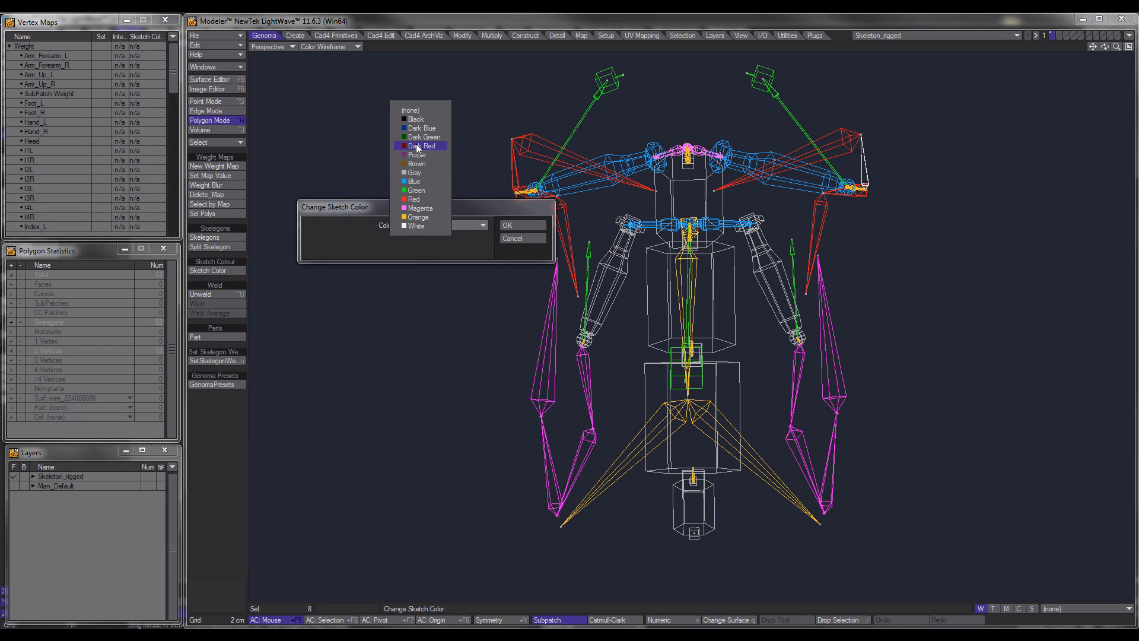
left_click(414, 181)
left_click(507, 225)
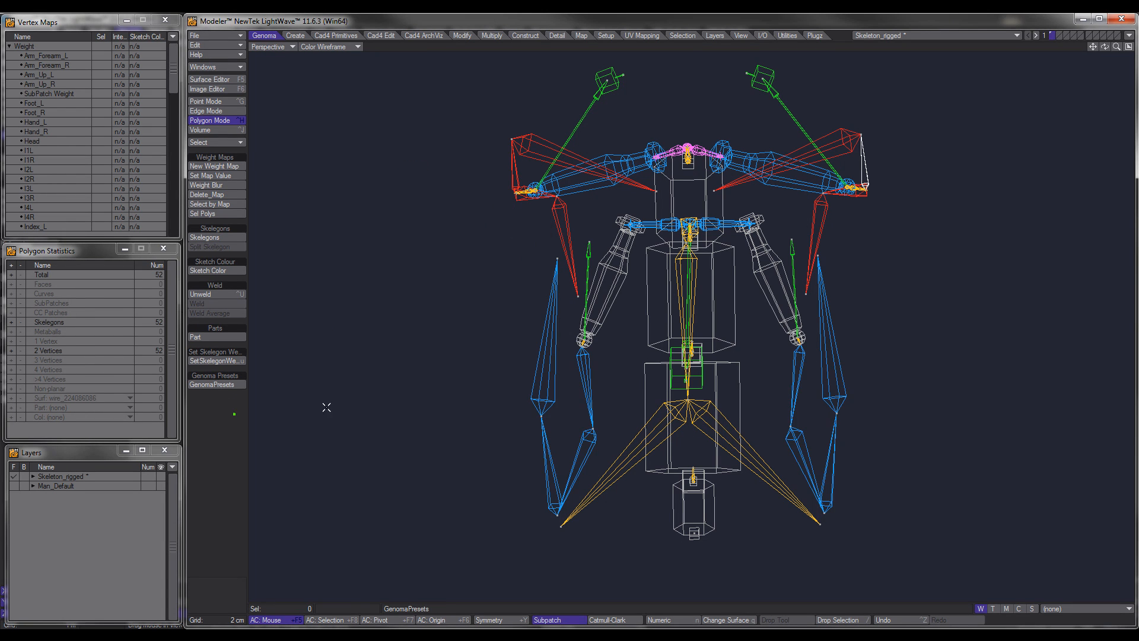
left_click_drag(701, 393, 602, 362, "alt")
left_click_drag(632, 354, 707, 363, "alt")
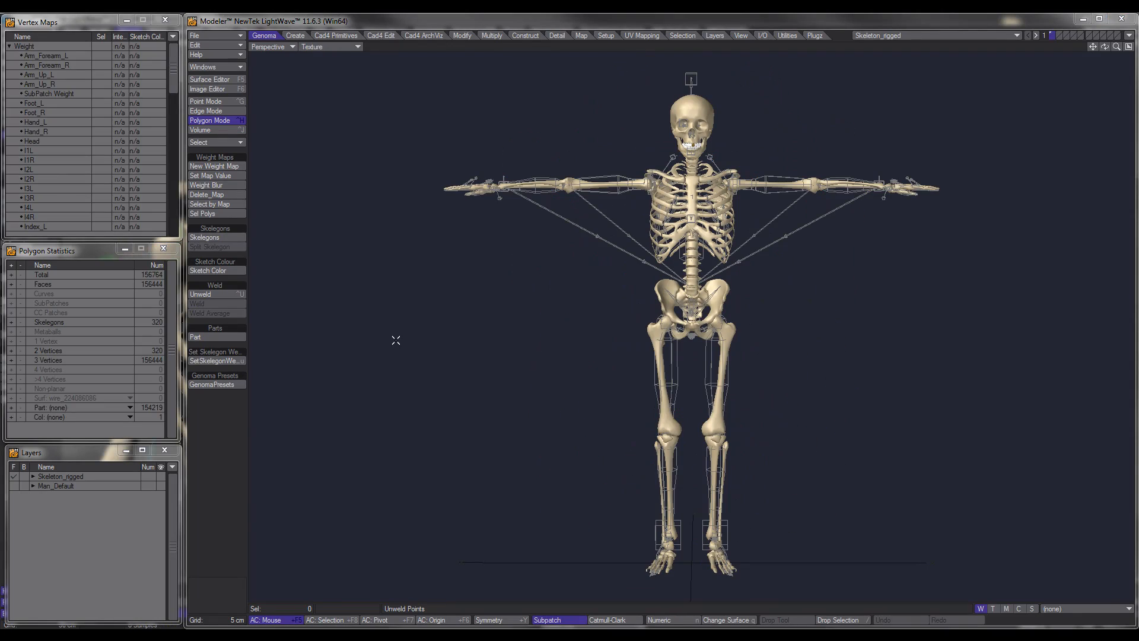
Examine the whole textured skeleton and its skelegons from front and side angles.
left_click_drag(623, 336, 567, 355, "alt")
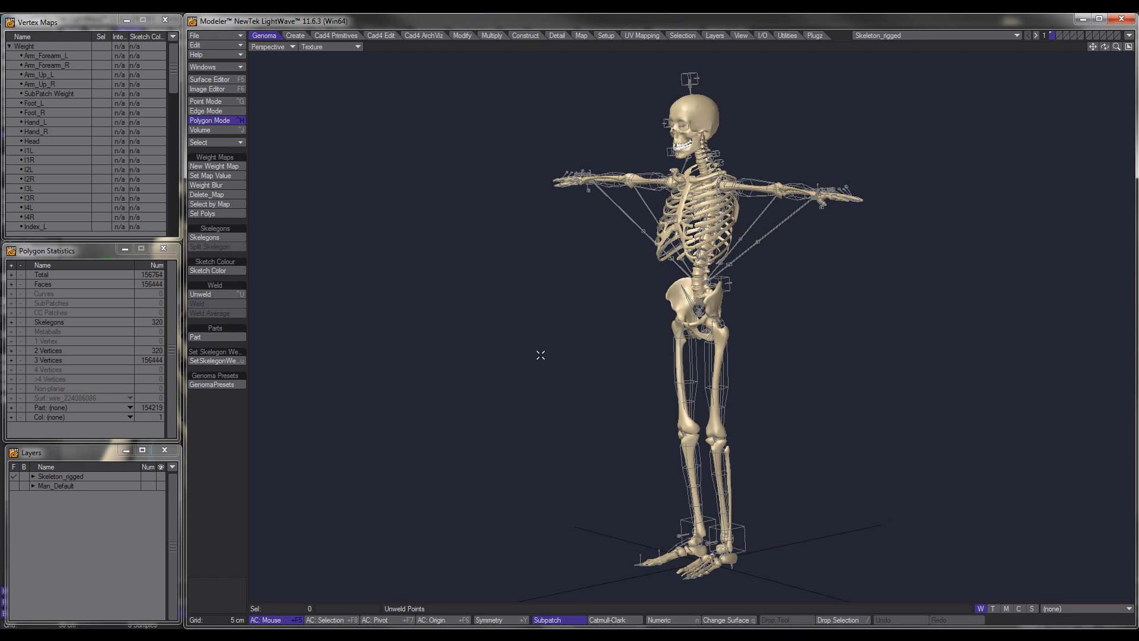
left_click_drag(581, 339, 652, 366, "alt")
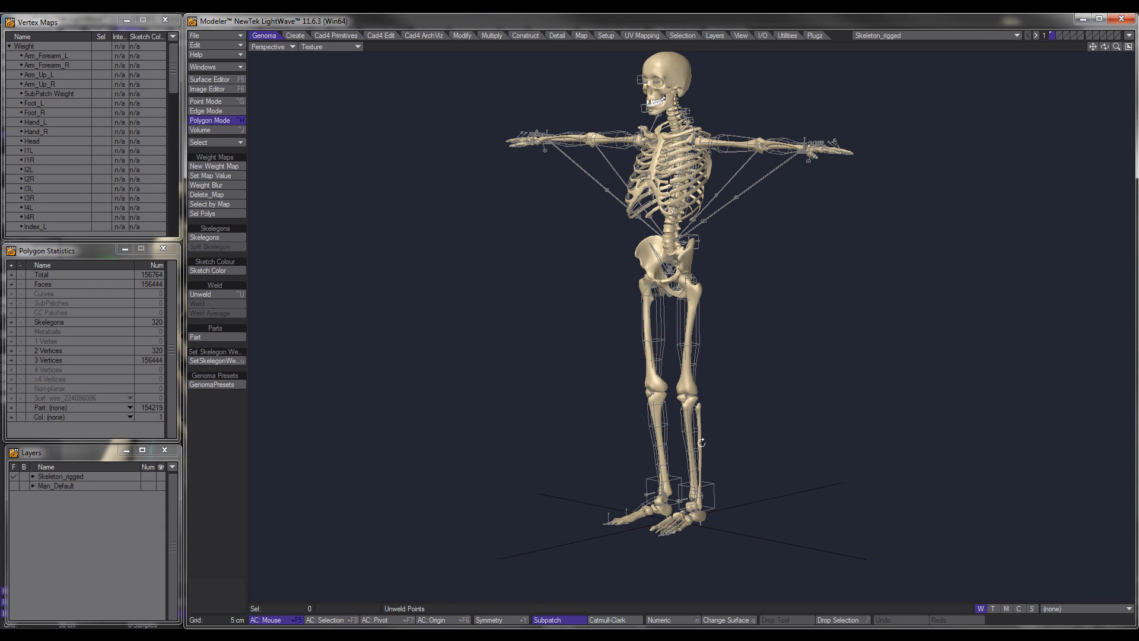
left_click_drag(702, 443, 682, 424, "alt+shift")
left_click_drag(667, 339, 697, 328, "alt")
scroll(620, 270, "up", 2)
left_click_drag(654, 266, 654, 264, "alt")
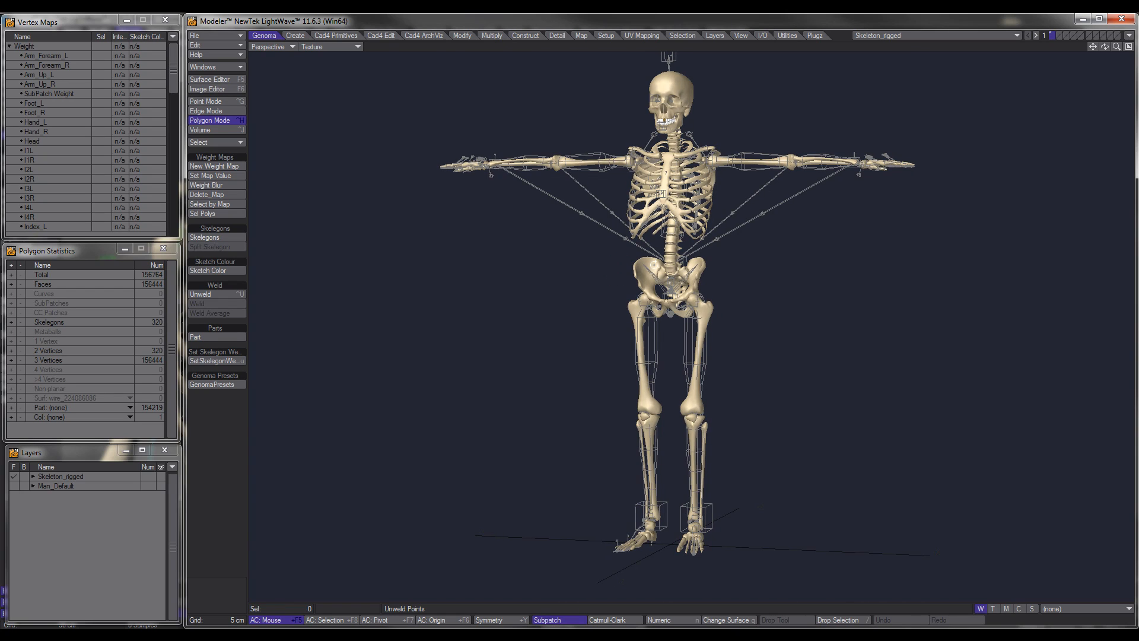
left_click_drag(669, 385, 733, 374, "alt")
left_click_drag(593, 321, 668, 453, "alt")
left_click_drag(713, 528, 659, 445, "alt+shift")
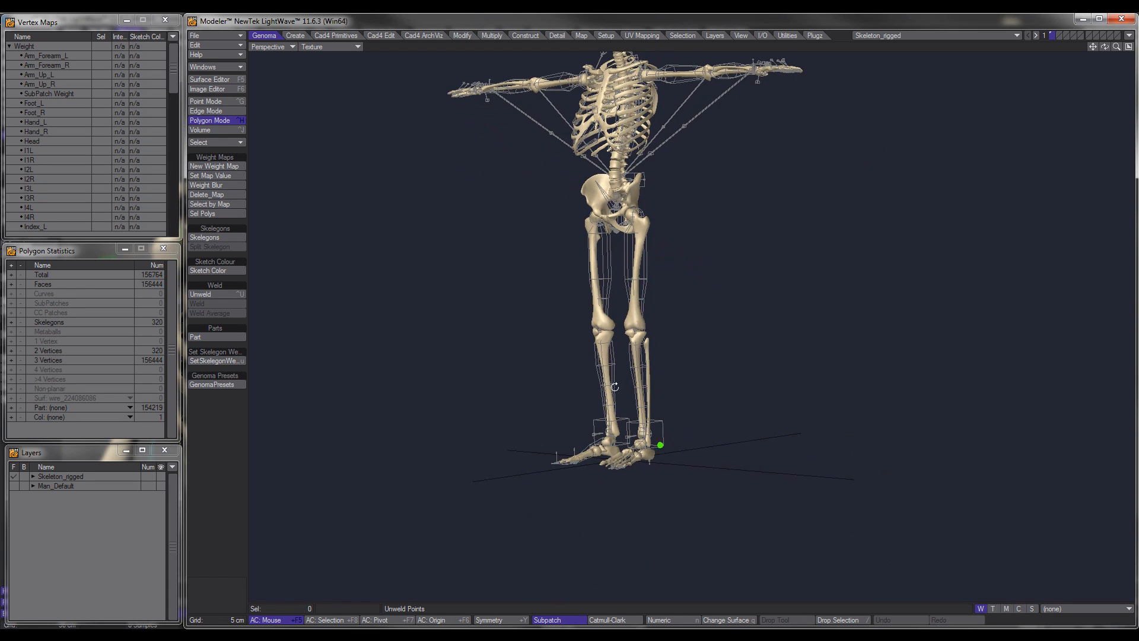
Examine the leg skelegons up close, from the shins and knees up to the pelvis.
scroll(611, 450, "up", 6)
left_click_drag(752, 418, 615, 413, "alt")
left_click_drag(678, 368, 631, 412, "alt")
left_click_drag(682, 300, 672, 446, "alt+shift")
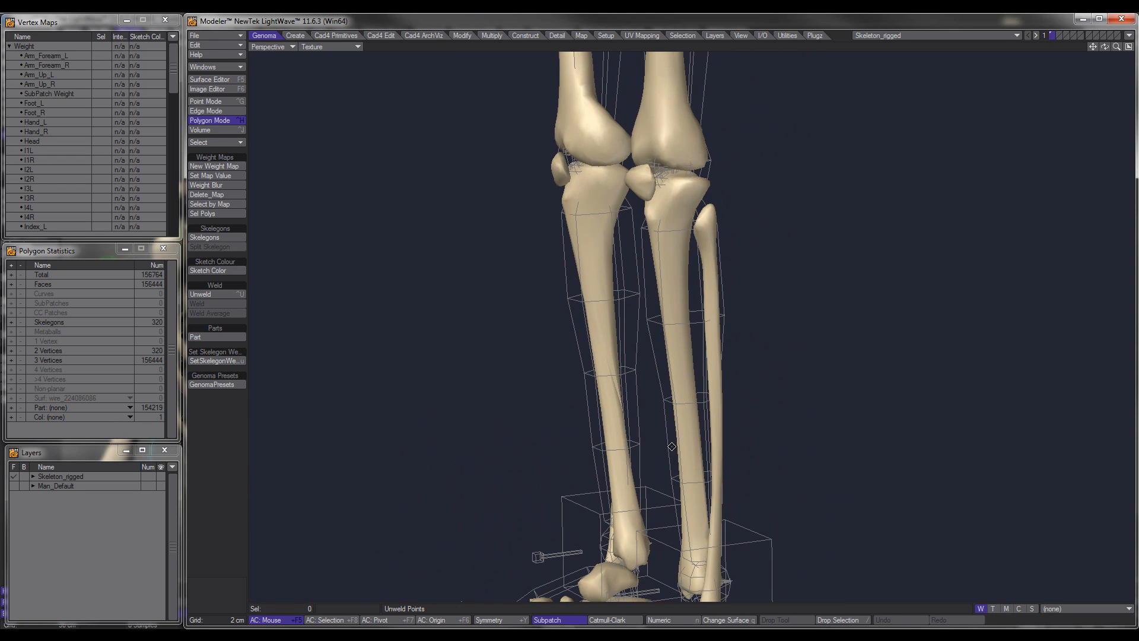
left_click_drag(668, 267, 671, 374, "alt+shift")
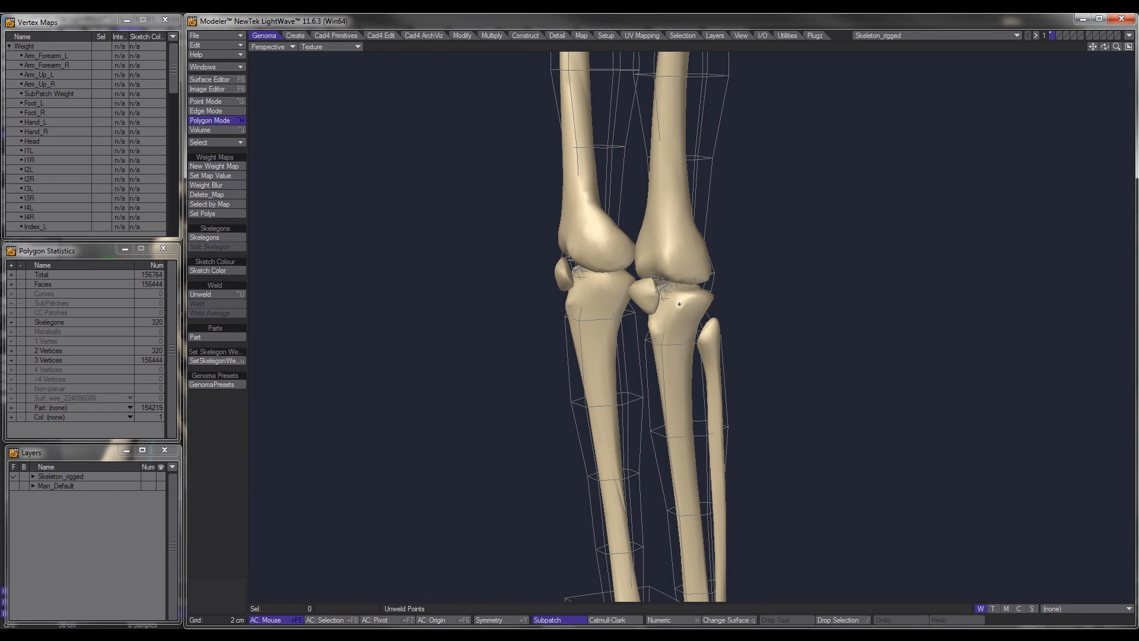
left_click_drag(674, 285, 691, 346, "alt+shift")
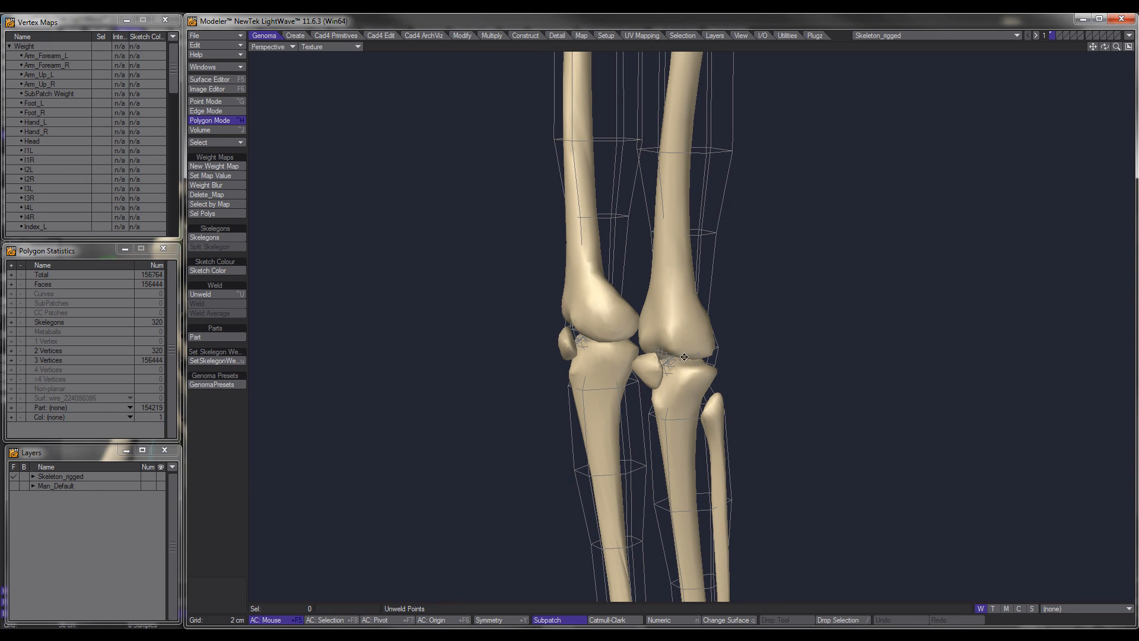
mouse_move(691, 263)
left_mouse_down("alt+shift")
mouse_move(688, 436)
mouse_move(680, 353)
mouse_move(659, 412)
left_mouse_up("alt+shift")
mouse_move(687, 337)
left_mouse_down("alt")
mouse_move(772, 335)
mouse_move(723, 313)
mouse_move(670, 267)
mouse_move(629, 254)
left_mouse_up("alt")
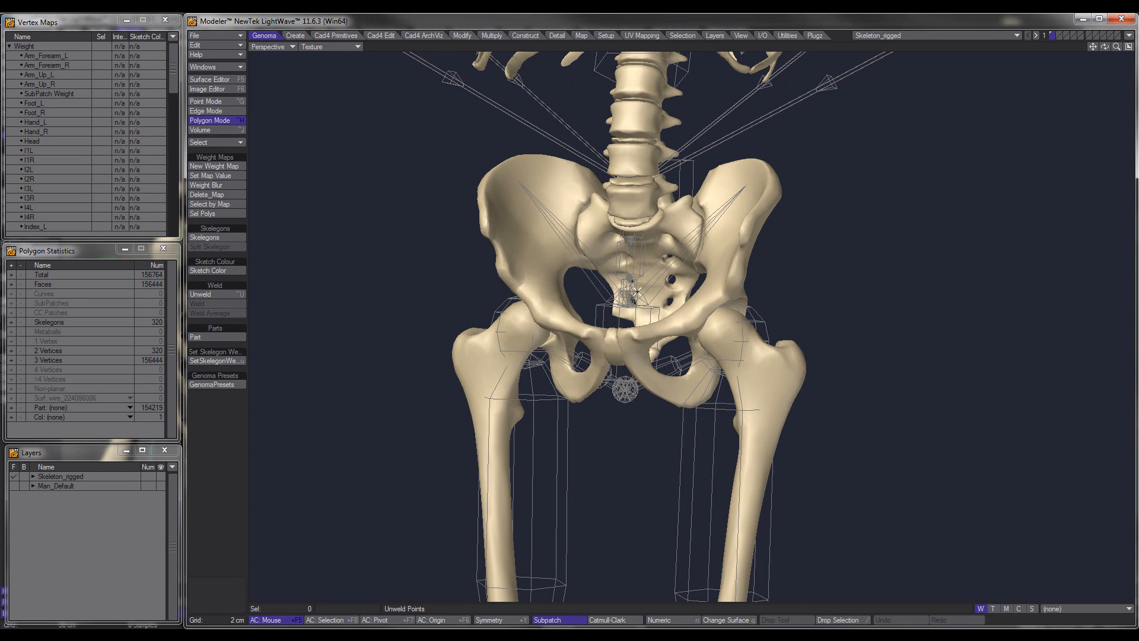
Select the skelegon running from the sacrum into the pelvis wing to identify it, and clear the selection.
left_click(603, 286)
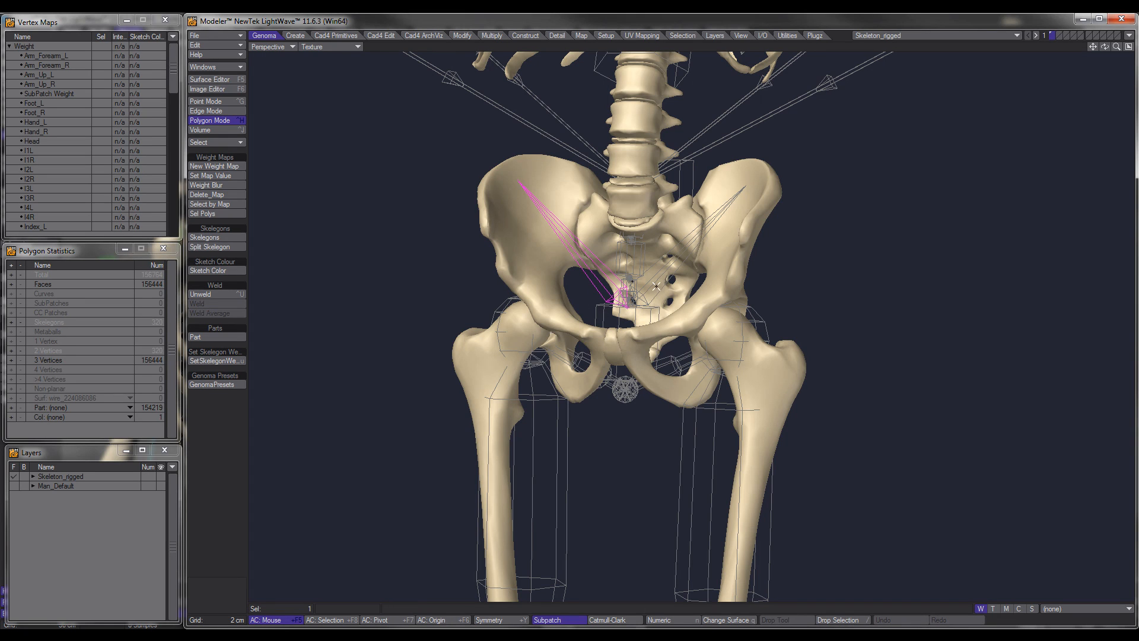
left_click(538, 203)
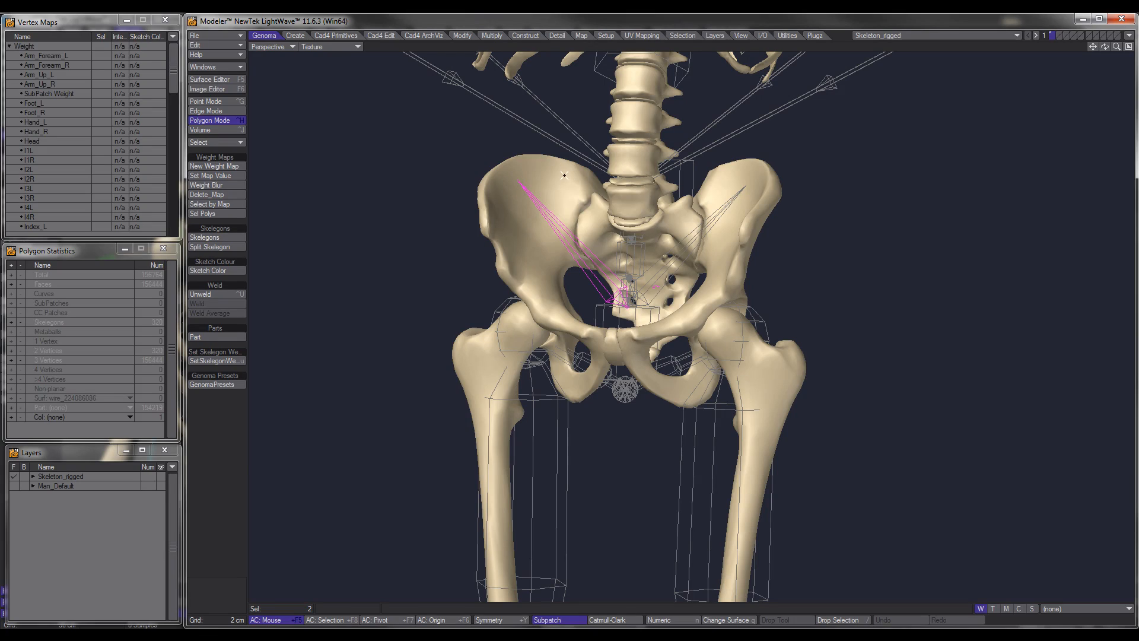
left_click(232, 469)
Delete the four long skelegons running from the lower spine out to both arms.
left_click_drag(608, 241, 628, 387, "alt")
left_click_drag(628, 387, 606, 347, "alt")
left_click_drag(609, 290, 626, 400, "alt+shift")
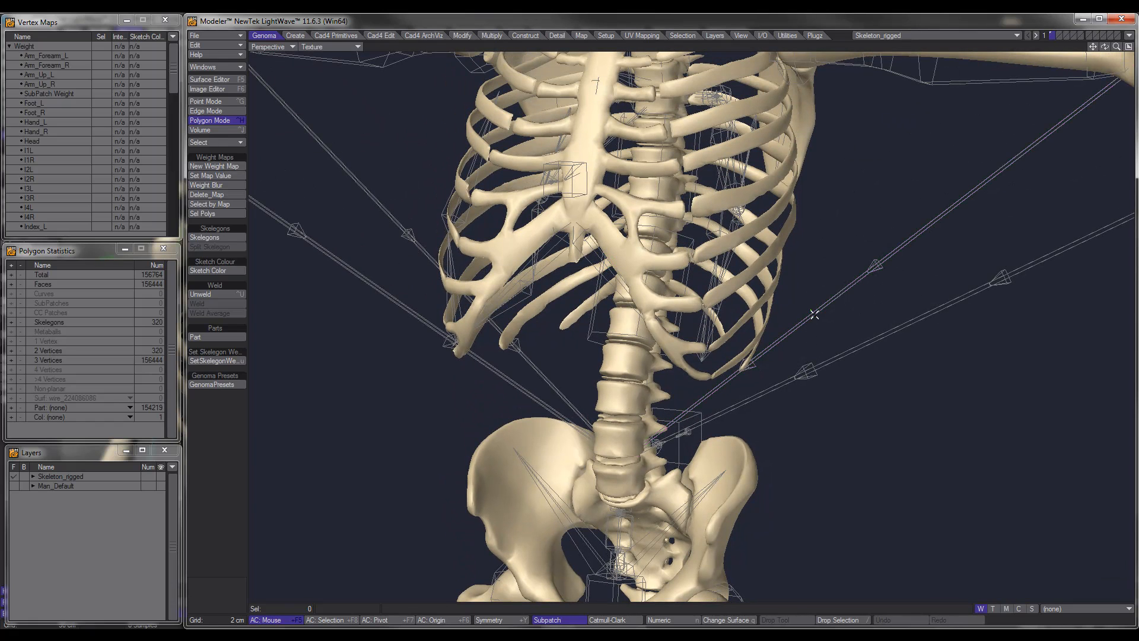
left_click_drag(814, 315, 627, 457)
left_click_drag(403, 205, 346, 296)
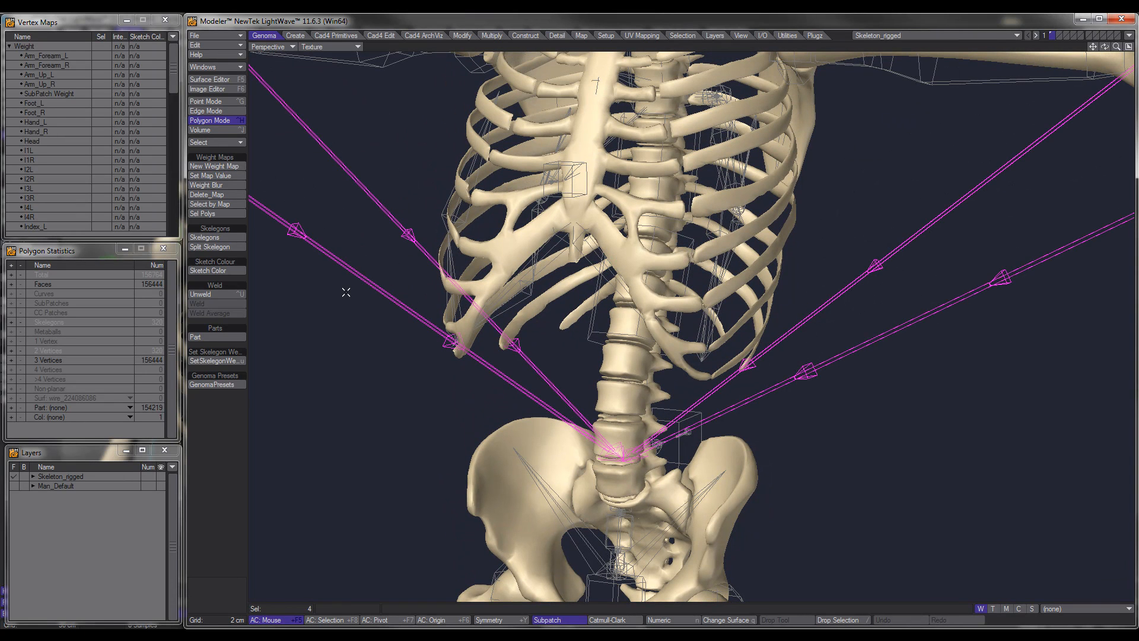
key("Delete")
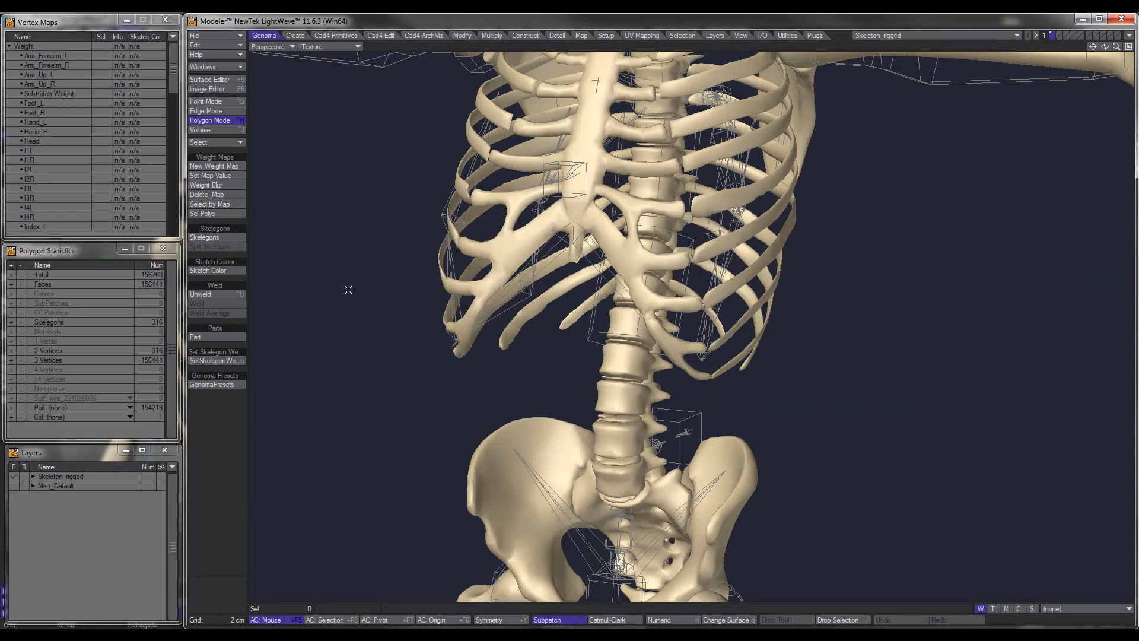
Examine the ribcage and the arm skelegons around the elbow and forearm.
left_click_drag(736, 290, 658, 286, "alt")
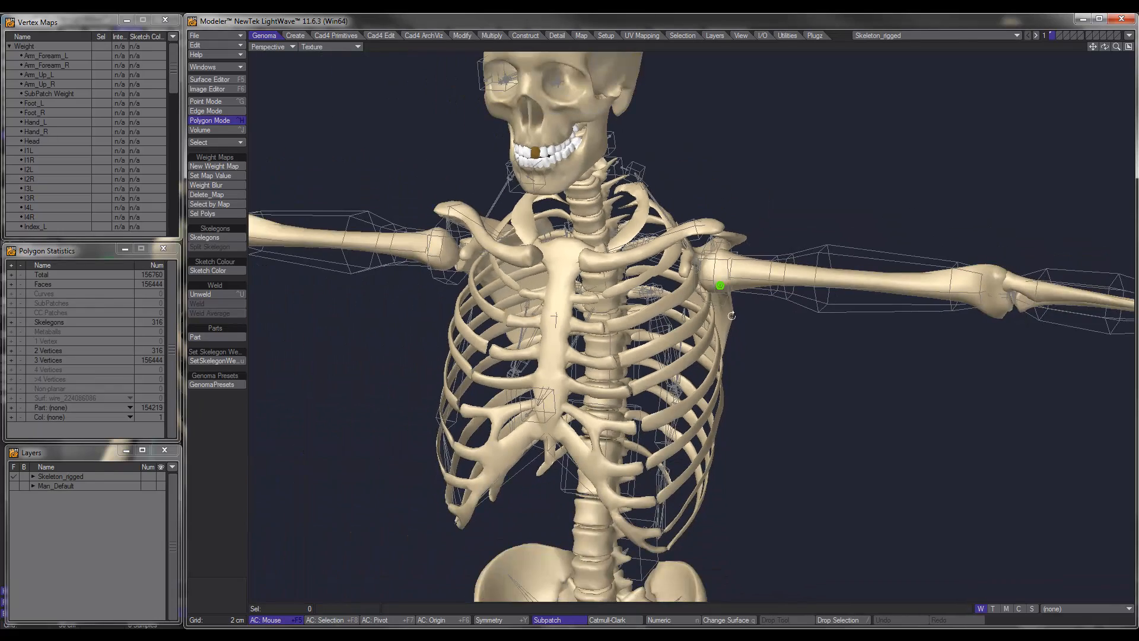
left_click_drag(816, 343, 507, 331, "alt+shift")
left_click_drag(728, 280, 790, 280, "ctrl+alt")
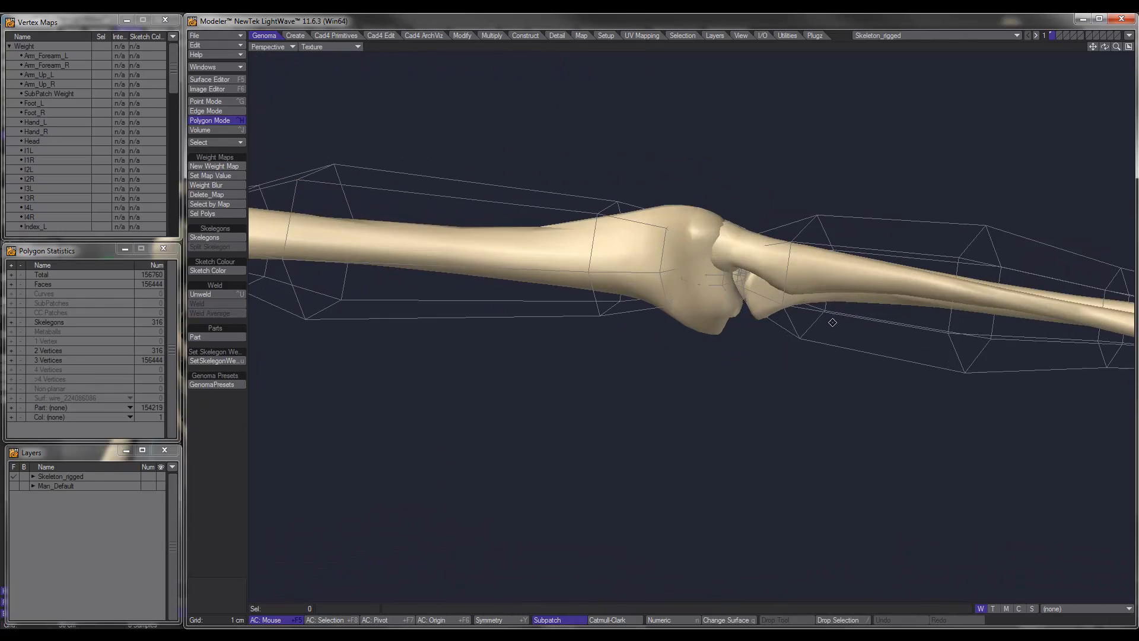
left_click_drag(831, 321, 522, 287, "alt+shift")
left_click_drag(736, 315, 766, 302, "alt")
left_click_drag(819, 350, 660, 386, "alt+shift")
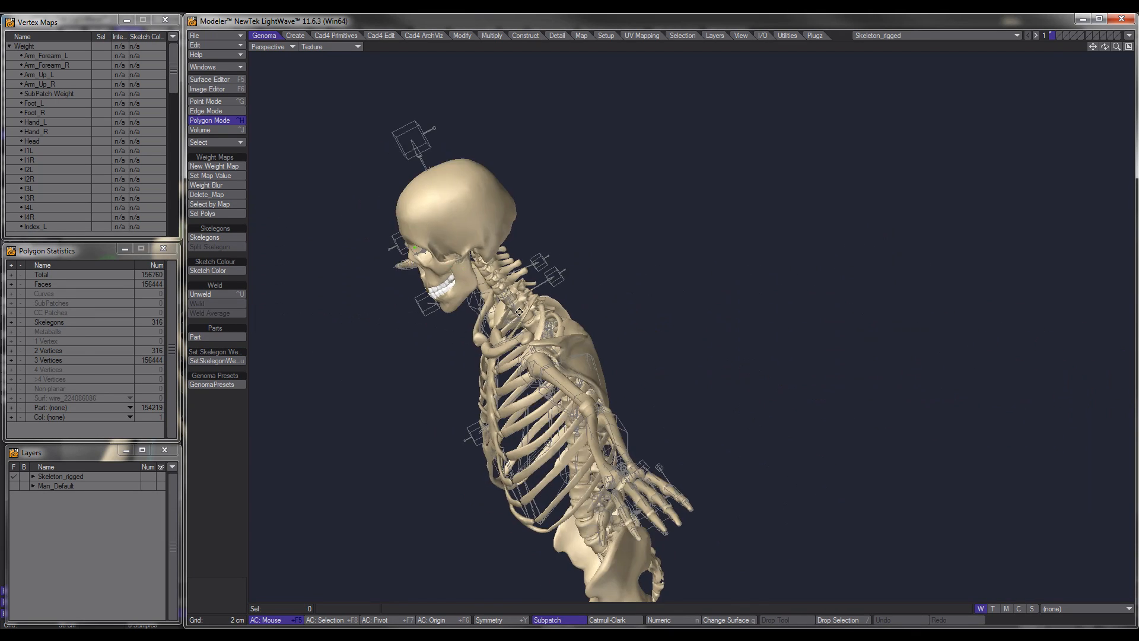
Examine the skull and neck controls, displaying them in Color Wireframe, and view the whole textured skeleton again.
left_click_drag(534, 279, 578, 250, "alt")
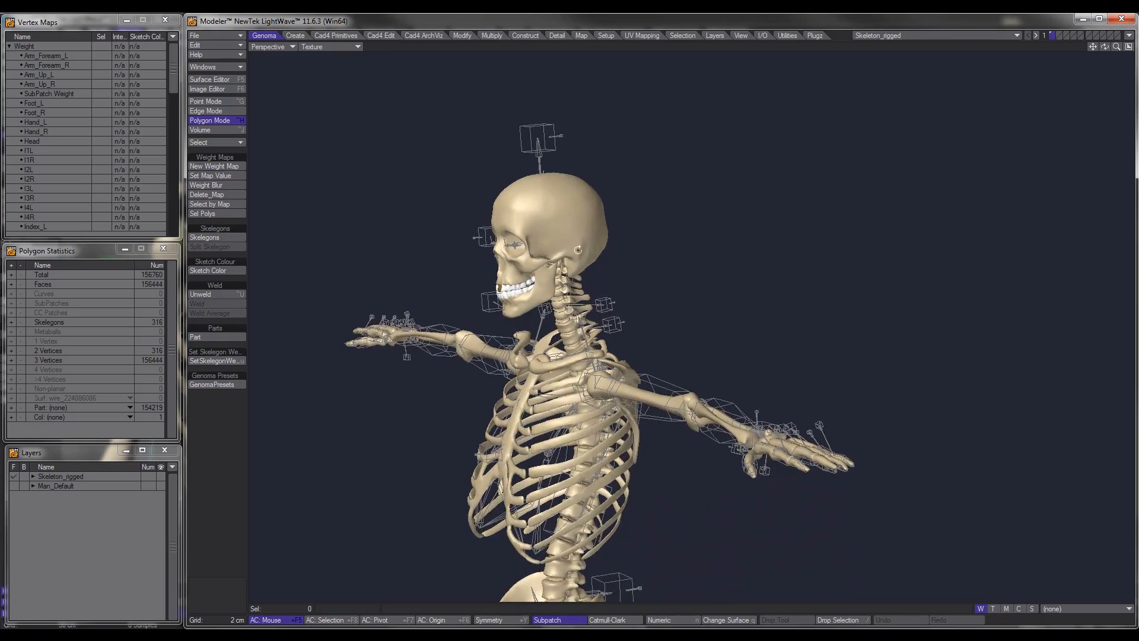
scroll(578, 250, "up", 5)
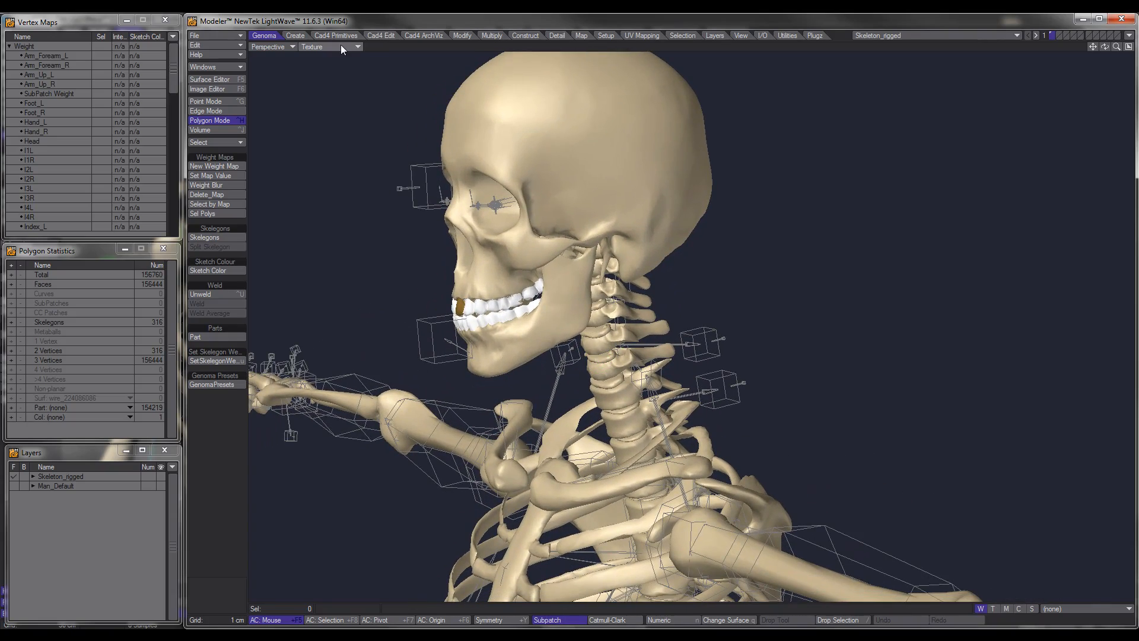
left_click(340, 47)
left_click(337, 36)
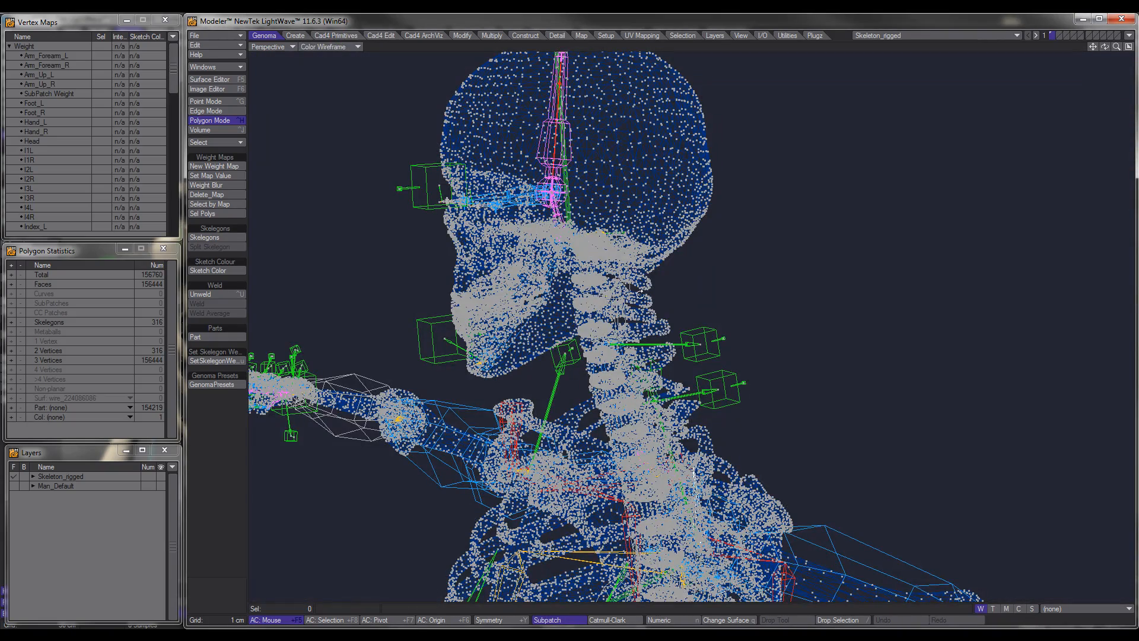
left_click_drag(640, 294, 668, 317, "alt")
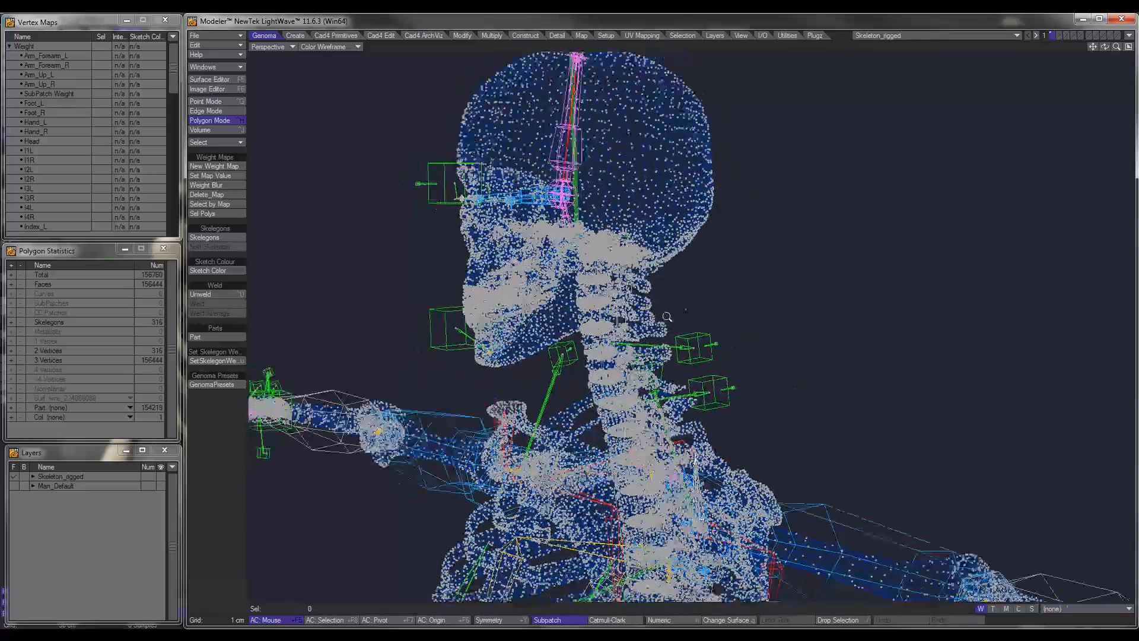
scroll(667, 317, "down", 3)
scroll(581, 363, "down", 4)
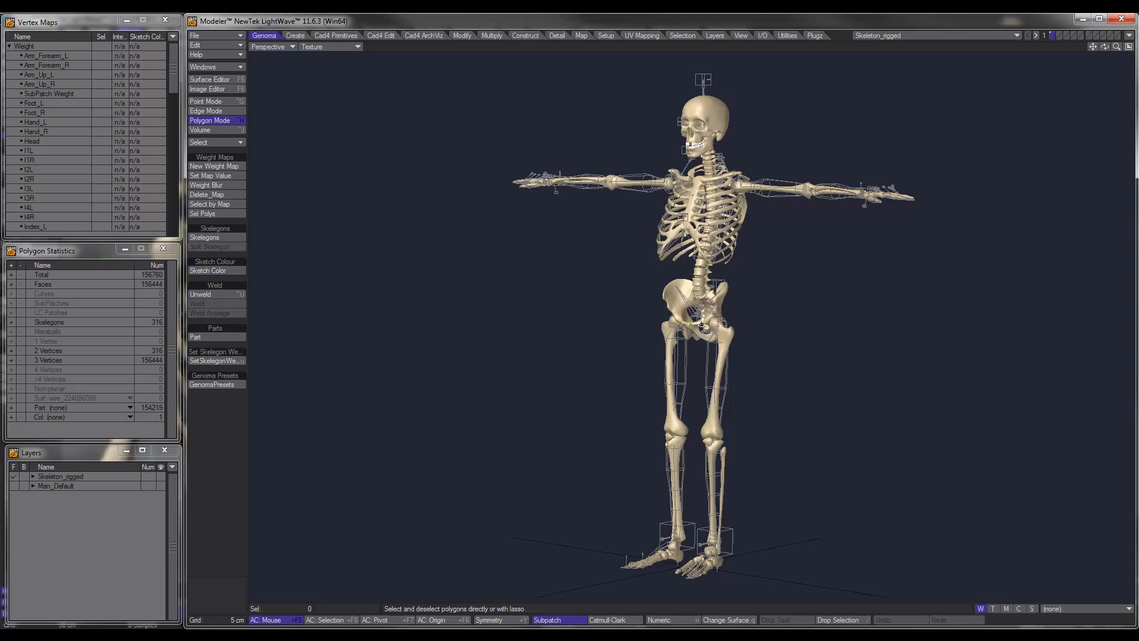
left_click_drag(715, 350, 609, 322, "alt")
left_click_drag(667, 356, 608, 342, "alt")
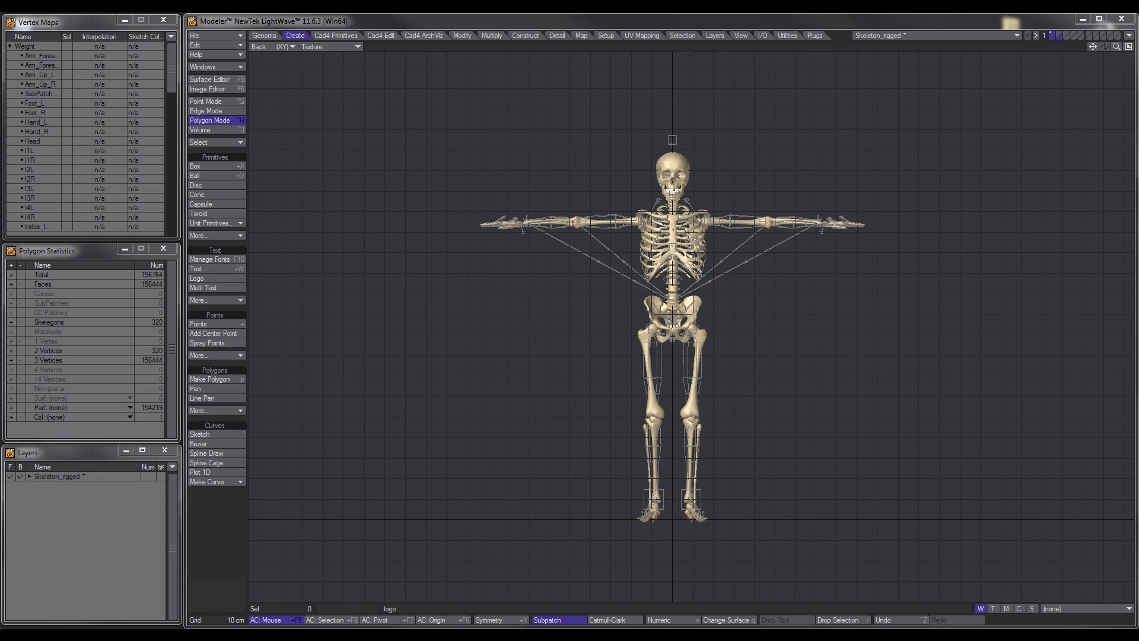
Make the empty second layer active with the skeleton's first layer shown as background.
left_click(1059, 33)
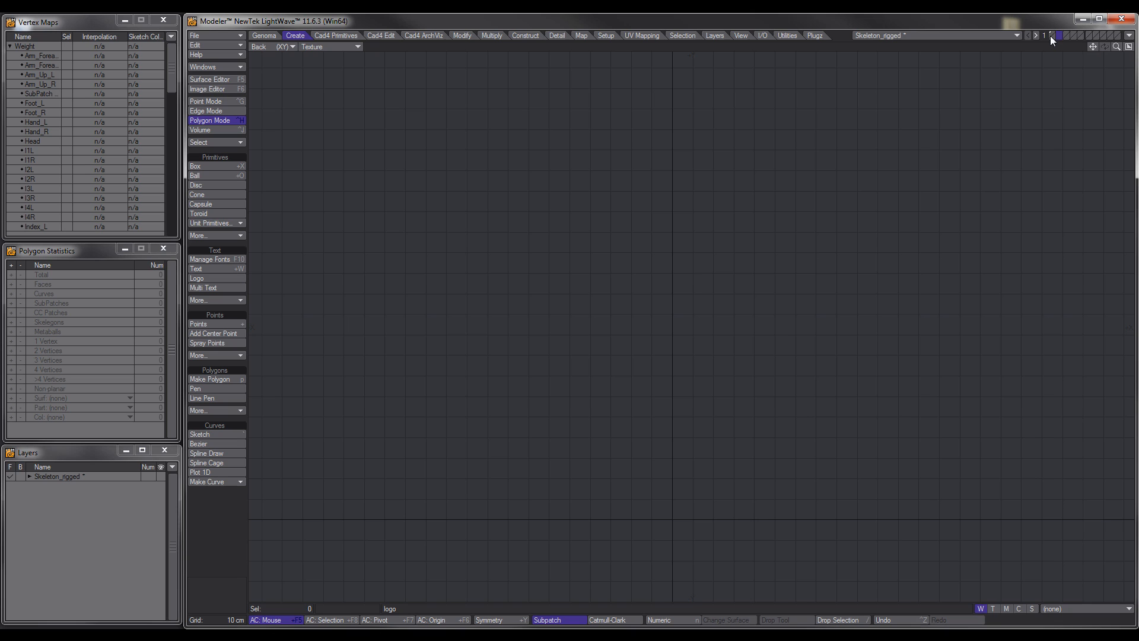
left_click(1050, 35)
left_click(1059, 34)
left_click(1051, 37)
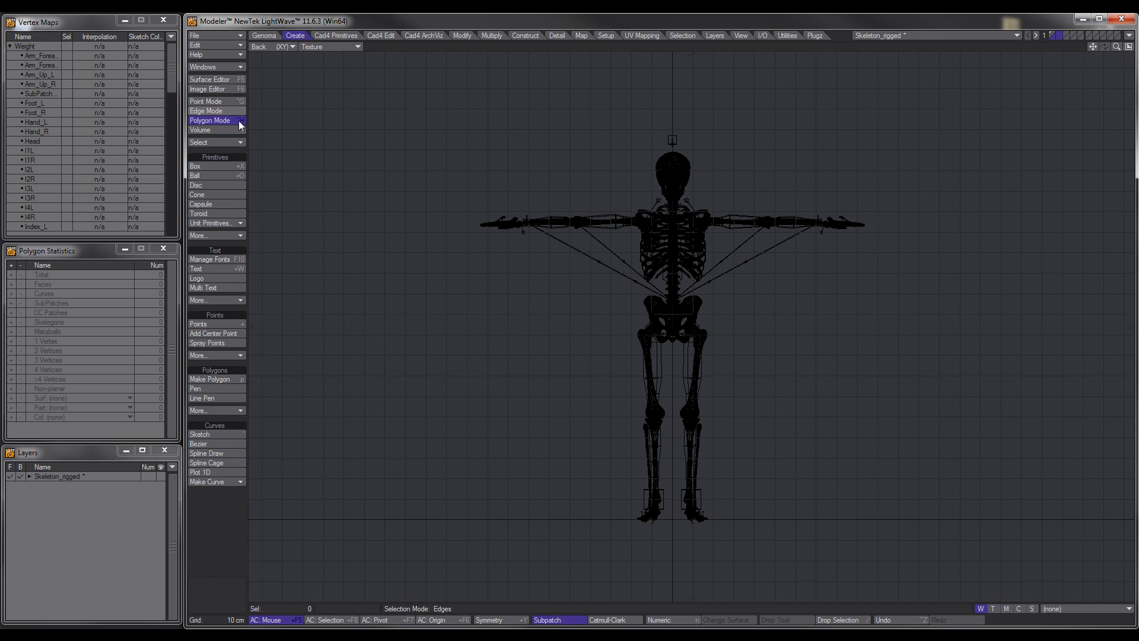
Draw a flat box framing the skeleton from the top of the skull to the feet, and select it.
left_click(219, 168)
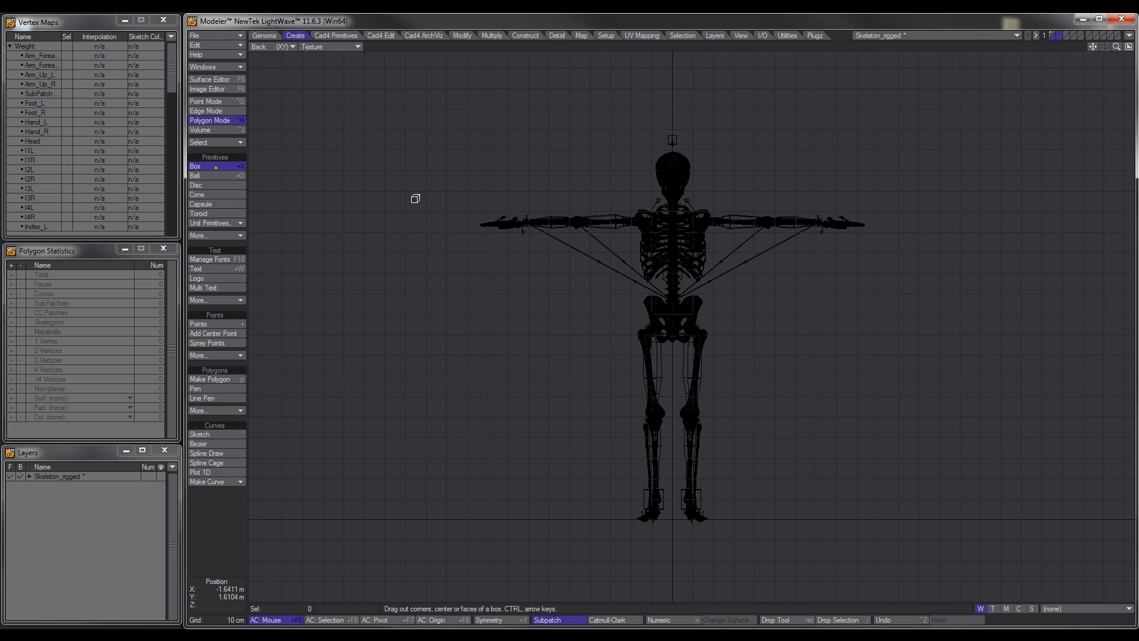
left_click(641, 149)
left_click_drag(707, 237, 700, 520)
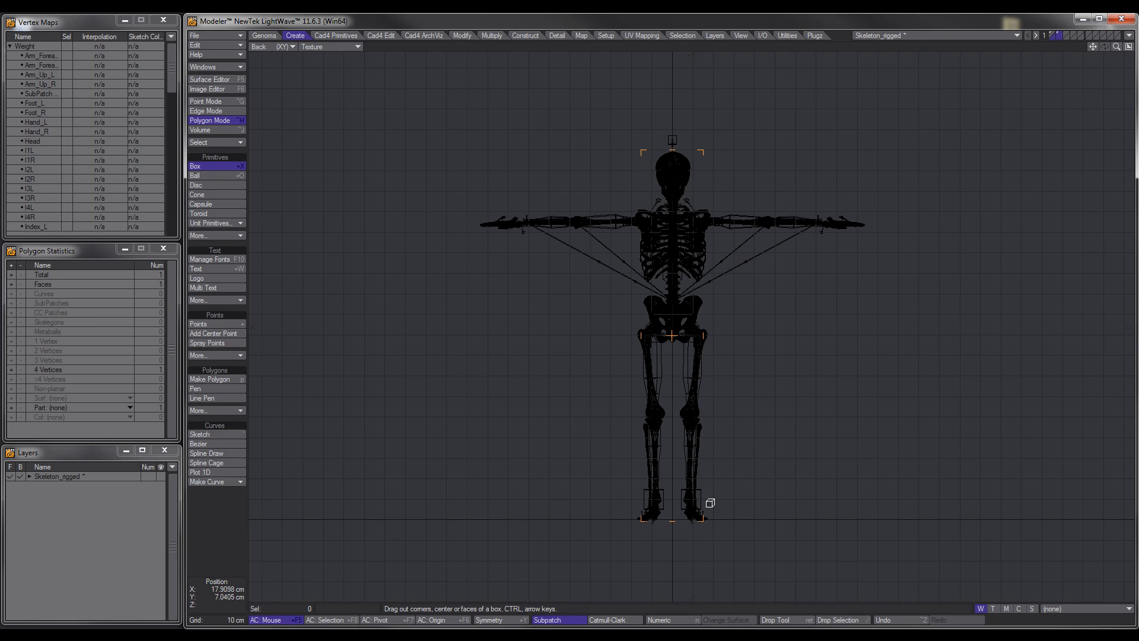
key("Return")
left_click_drag(714, 401, 617, 401)
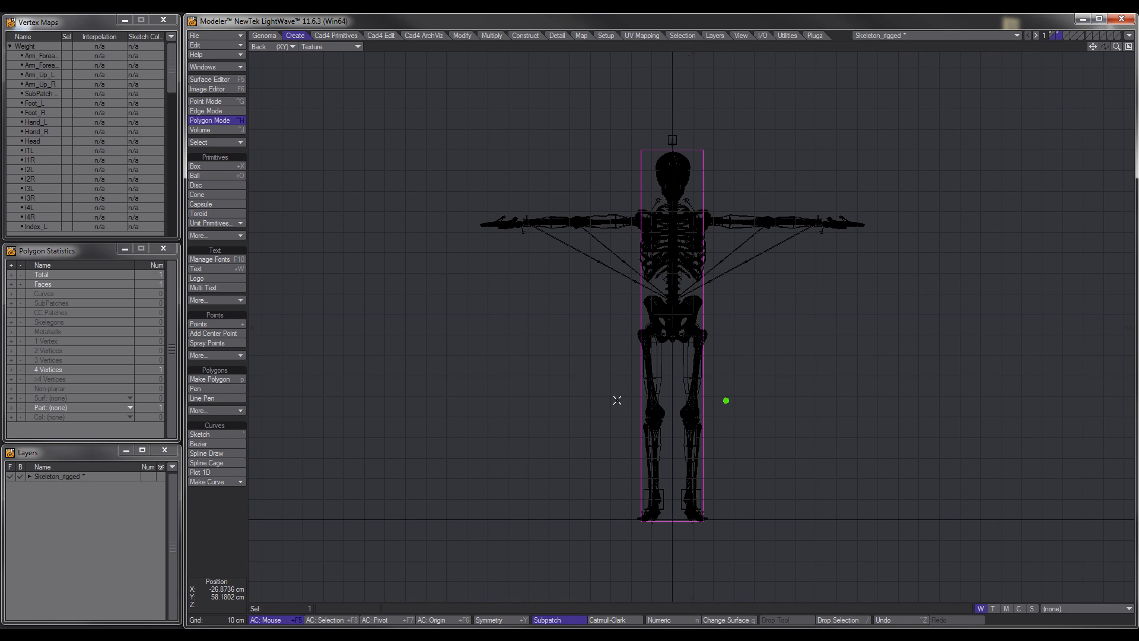
Compare arm span with body height by rotating the reference box onto the outstretched arms, and return it upright over the skeleton.
scroll(718, 317, "up", 2)
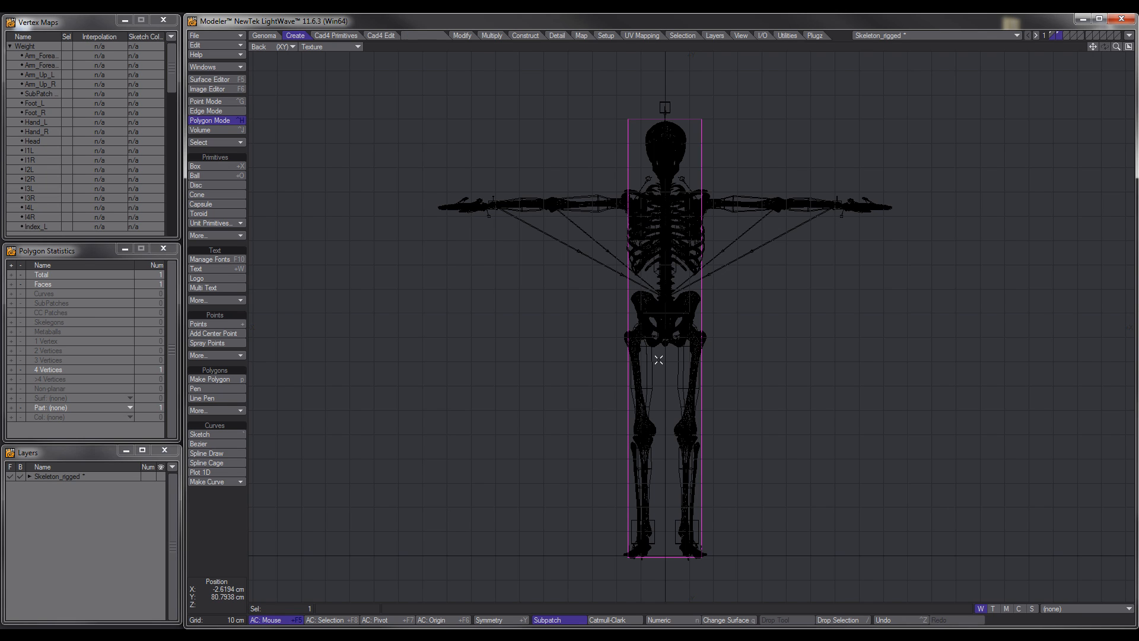
key("r")
key("t")
left_click_drag(670, 380, 657, 220)
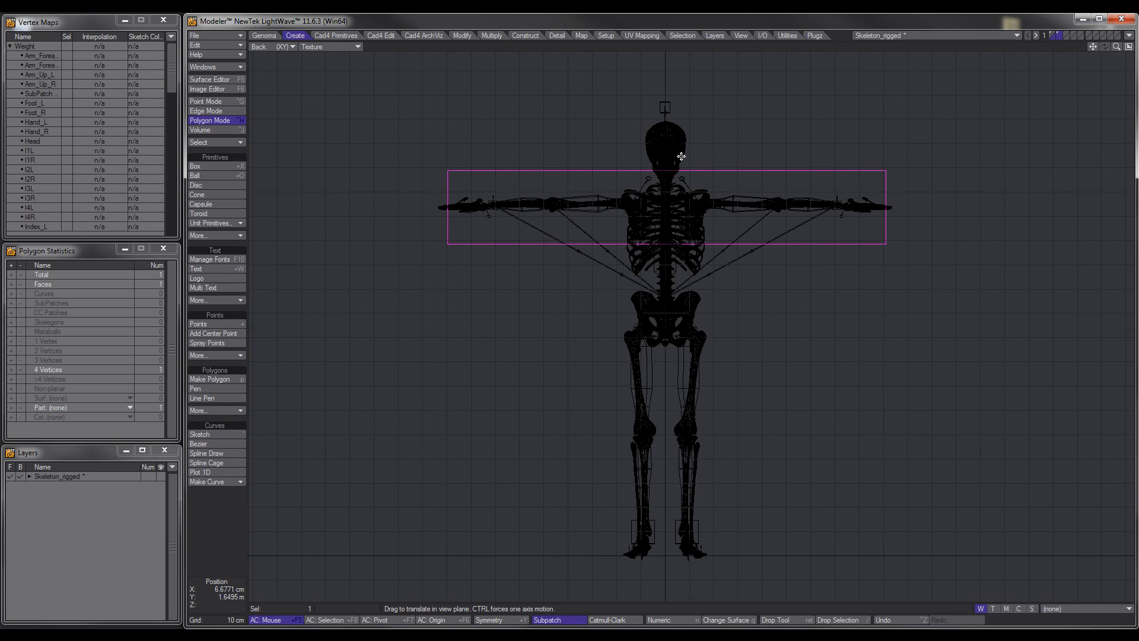
key("r")
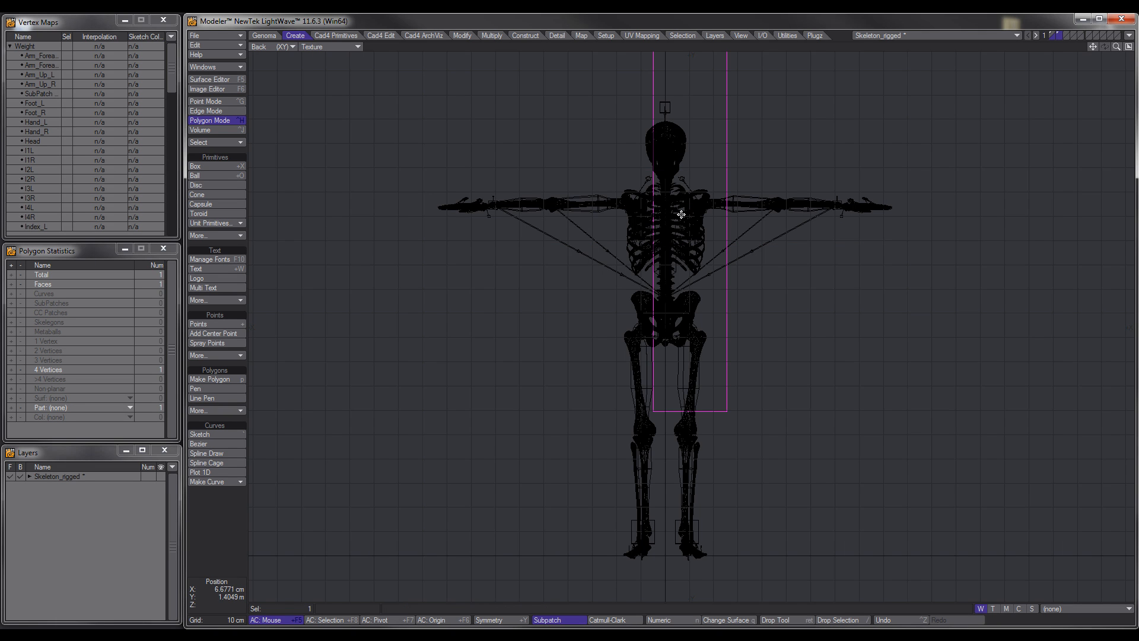
left_click_drag(681, 215, 655, 364)
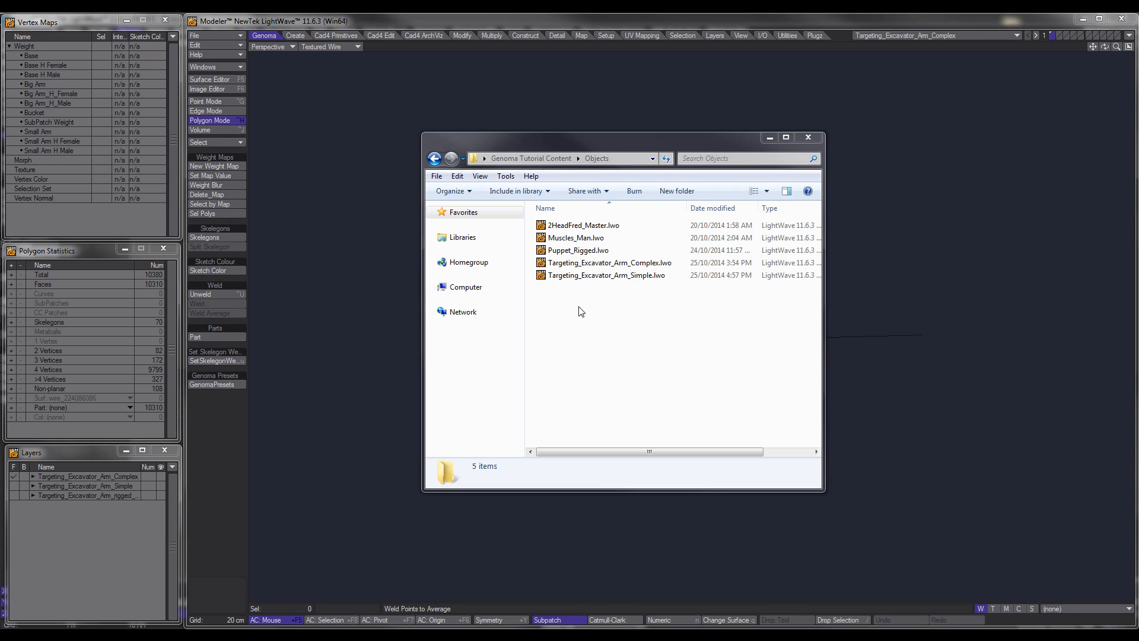
Review the Objects and Scenes folders of the Genoma Tutorial Content, and close the file window.
key("BackSpace")
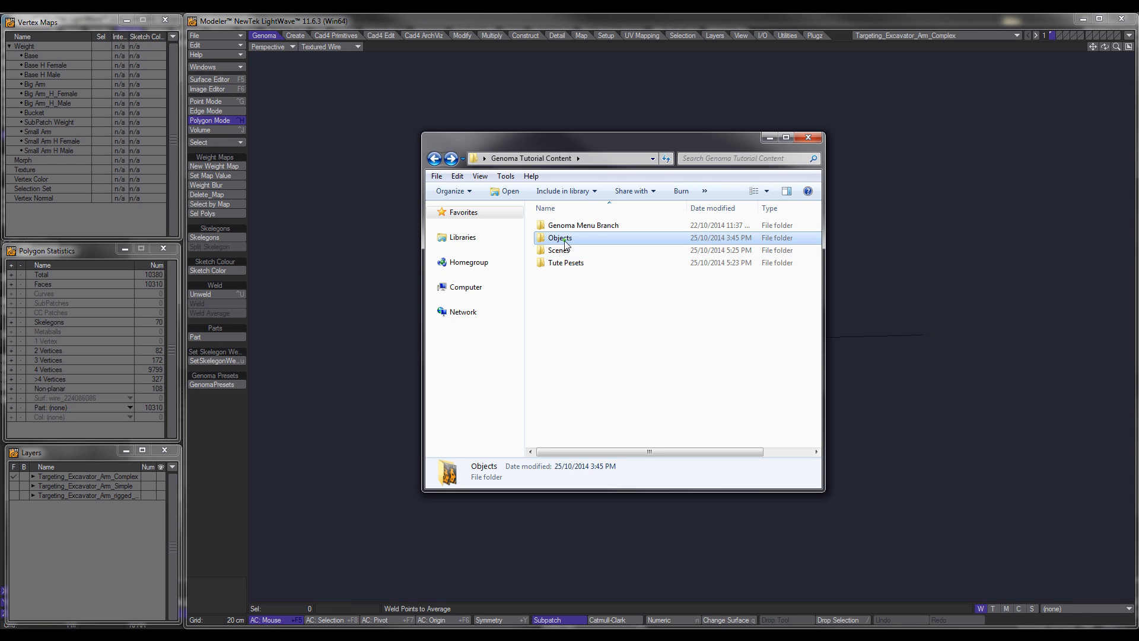
double_click(564, 238)
left_click(602, 276)
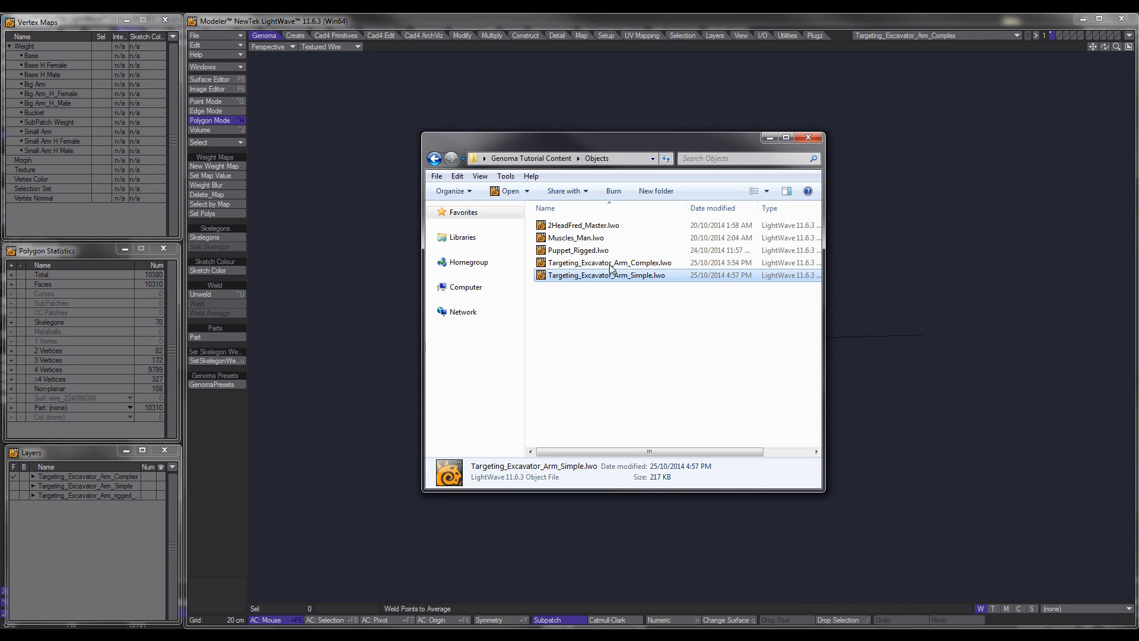
key("BackSpace")
double_click(588, 250)
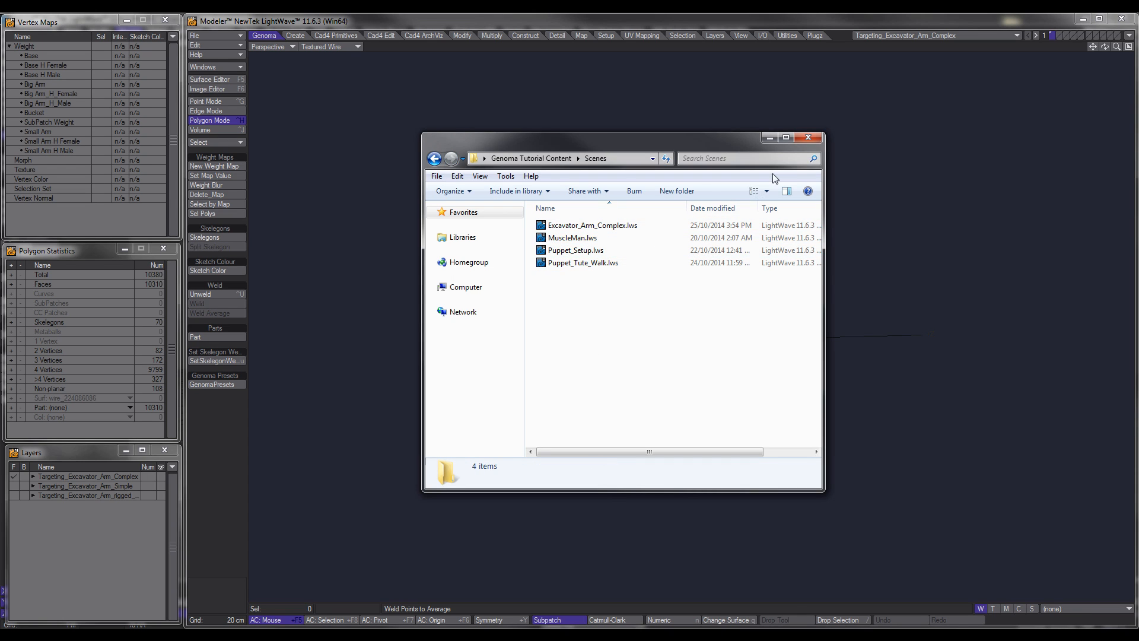
left_click(808, 137)
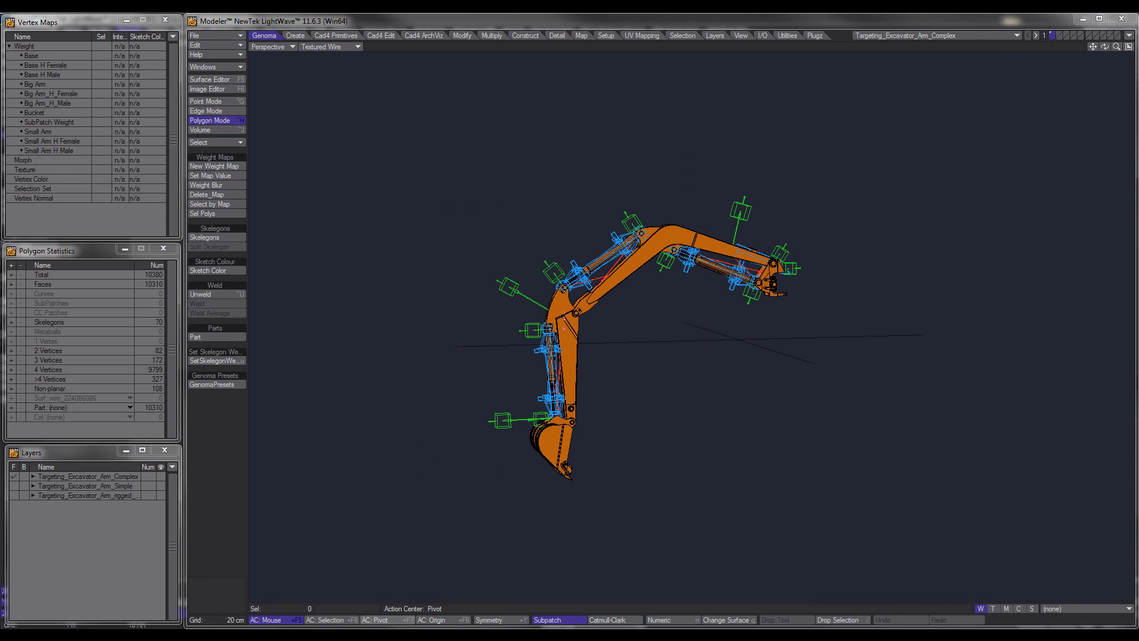
Examine the complex excavator arm's weight maps in Weight Shade, including Base, Big Arm, Big Arm_H_Male, Bucket and Small Arm.
key("F12")
left_click(1129, 613)
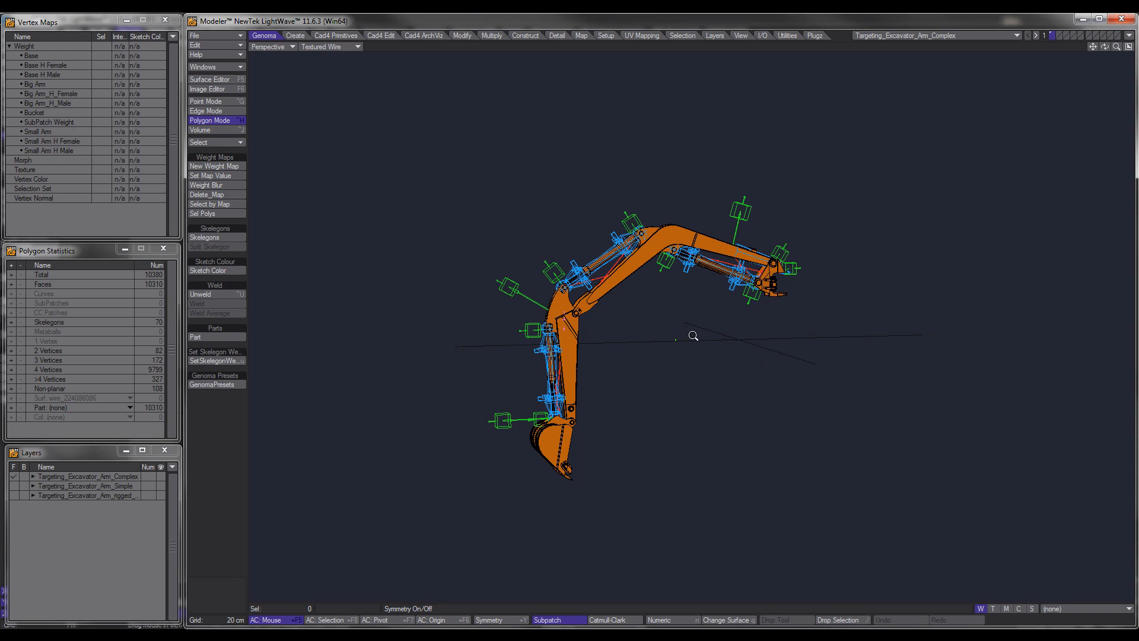
left_click_drag(693, 336, 661, 328, "ctrl+alt")
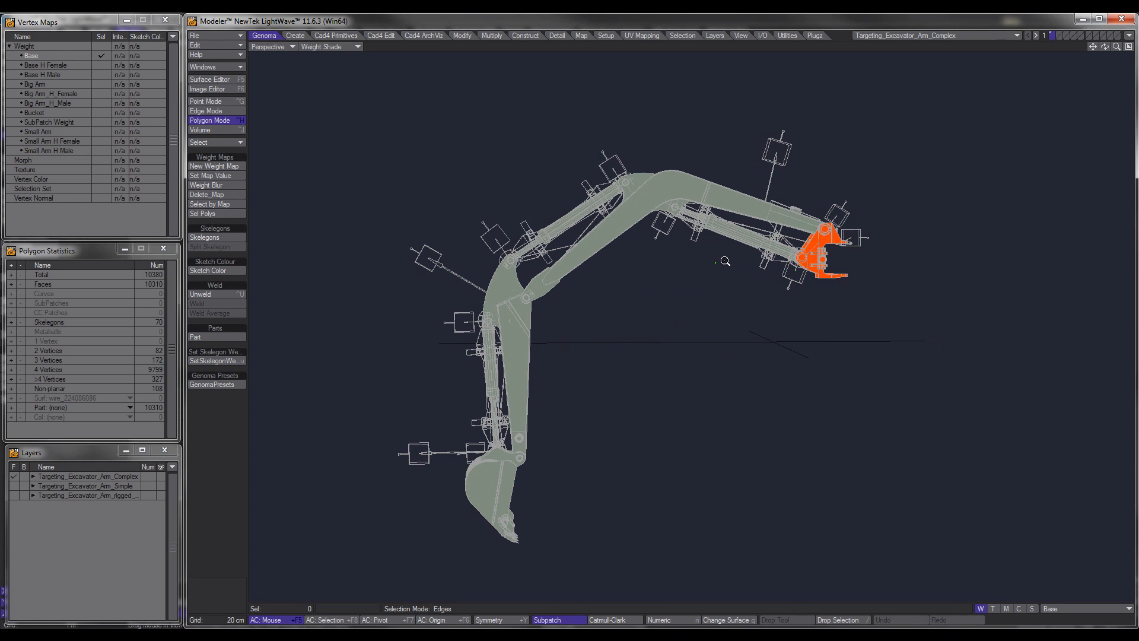
scroll(724, 257, "up", 1)
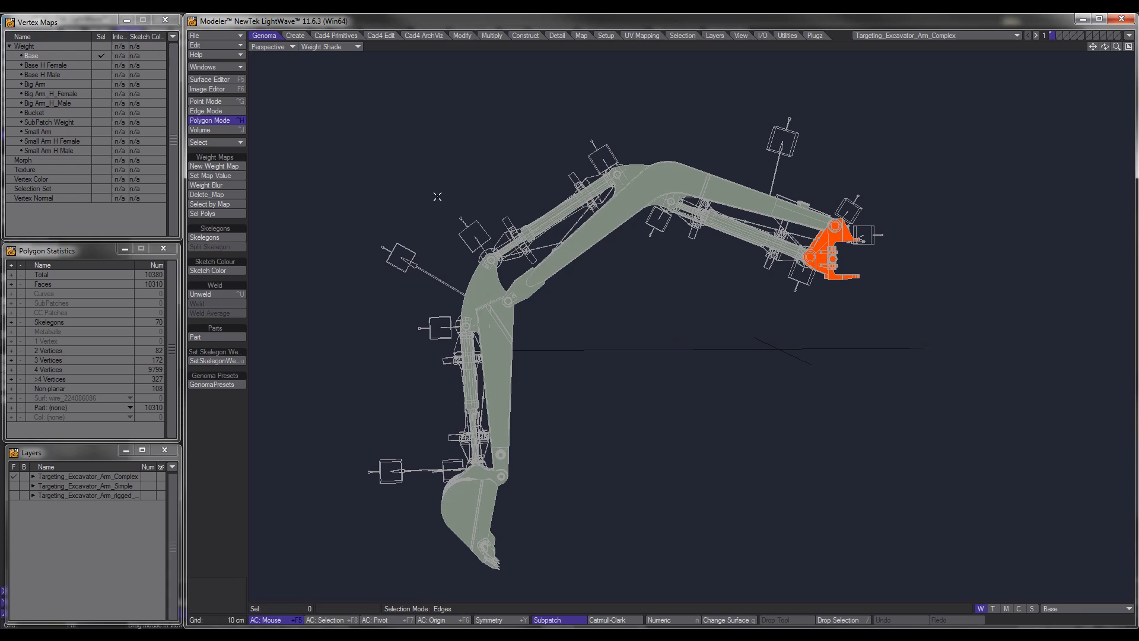
left_click(50, 75)
left_click(45, 84)
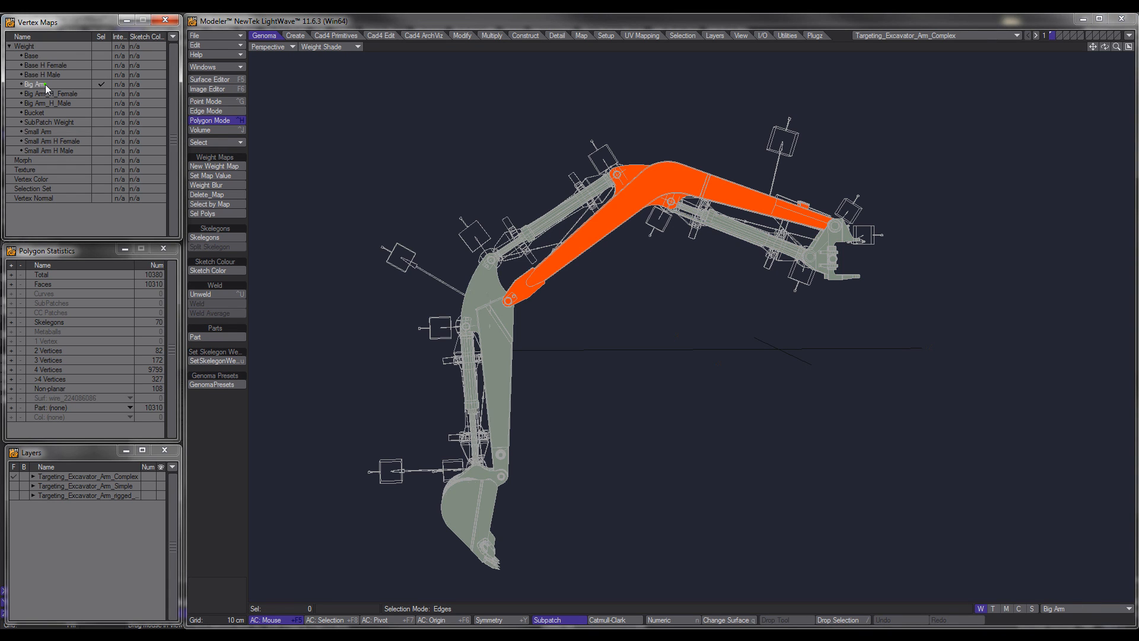
left_click(45, 100)
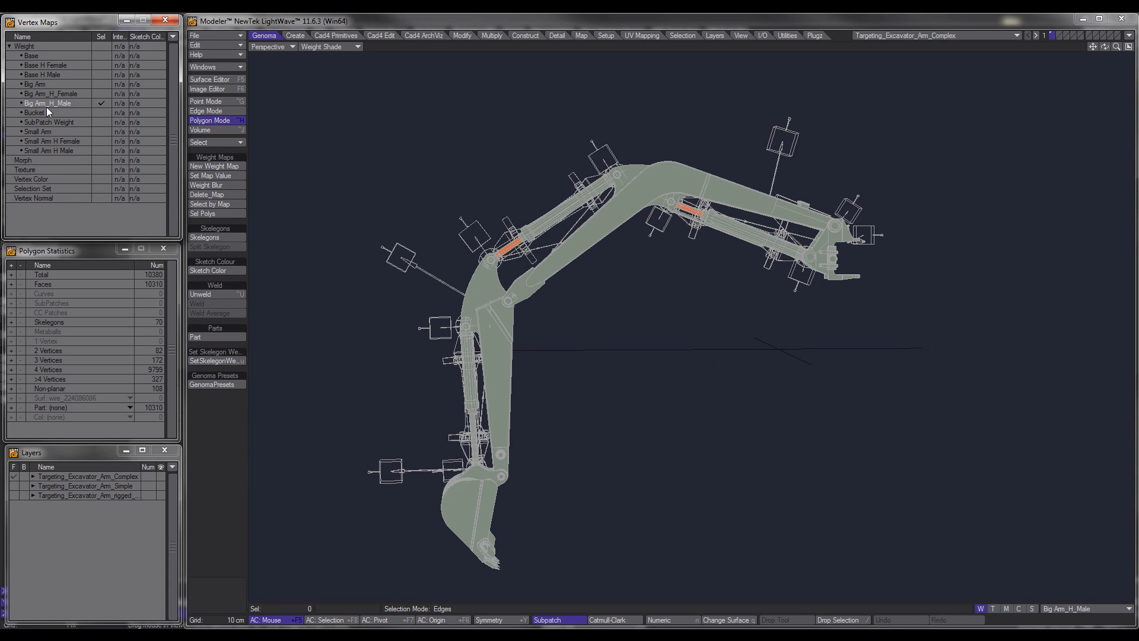
left_click(43, 112)
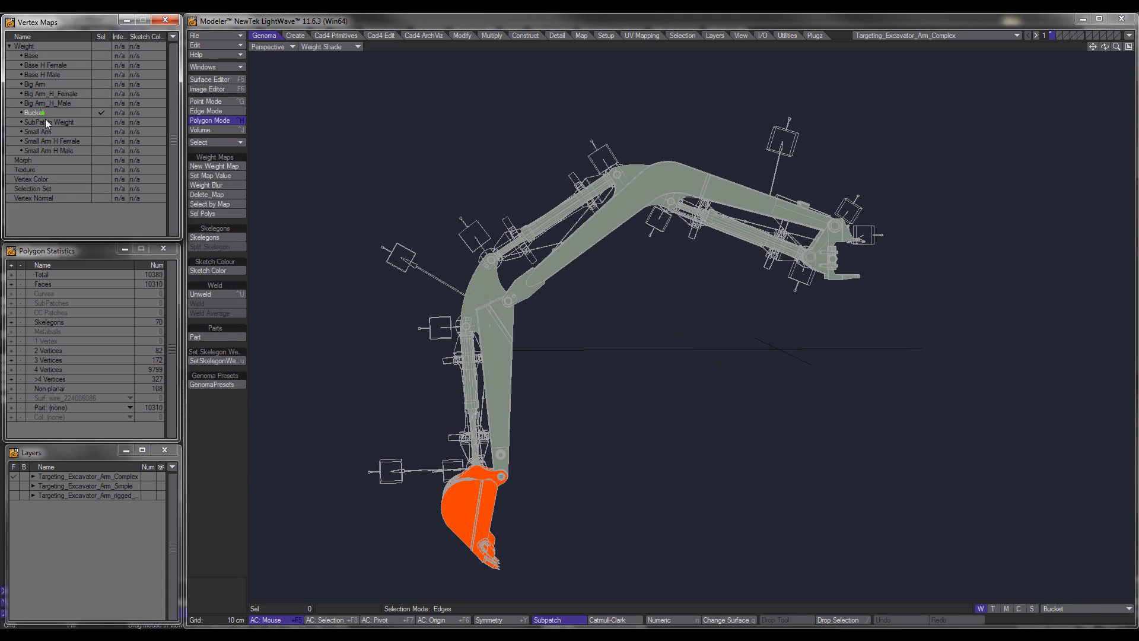
left_click(46, 121)
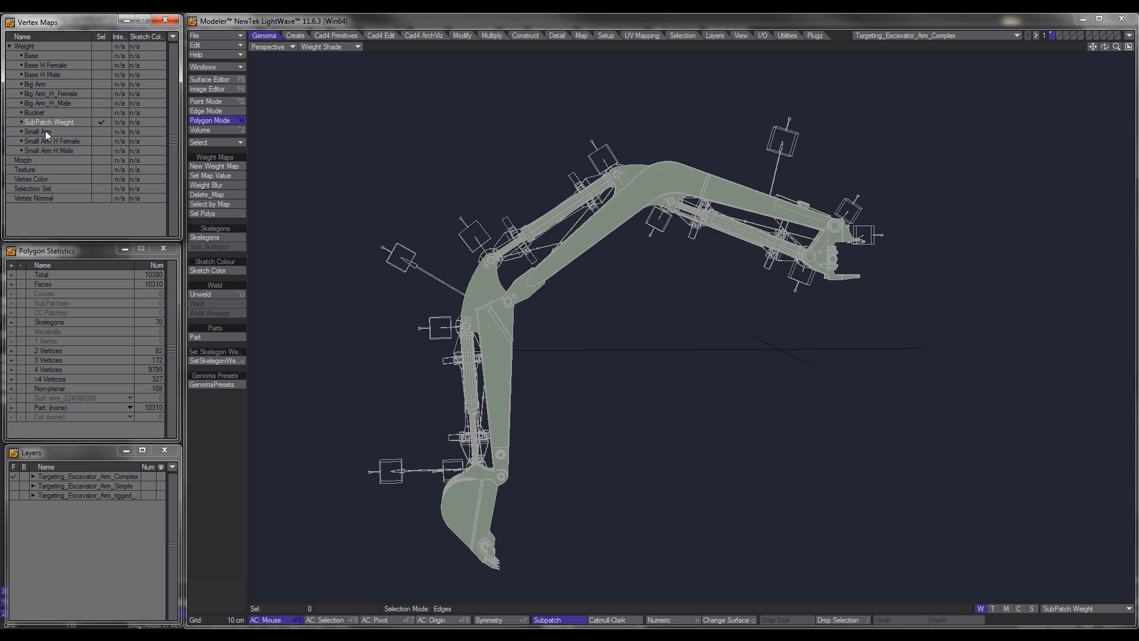
left_click(45, 131)
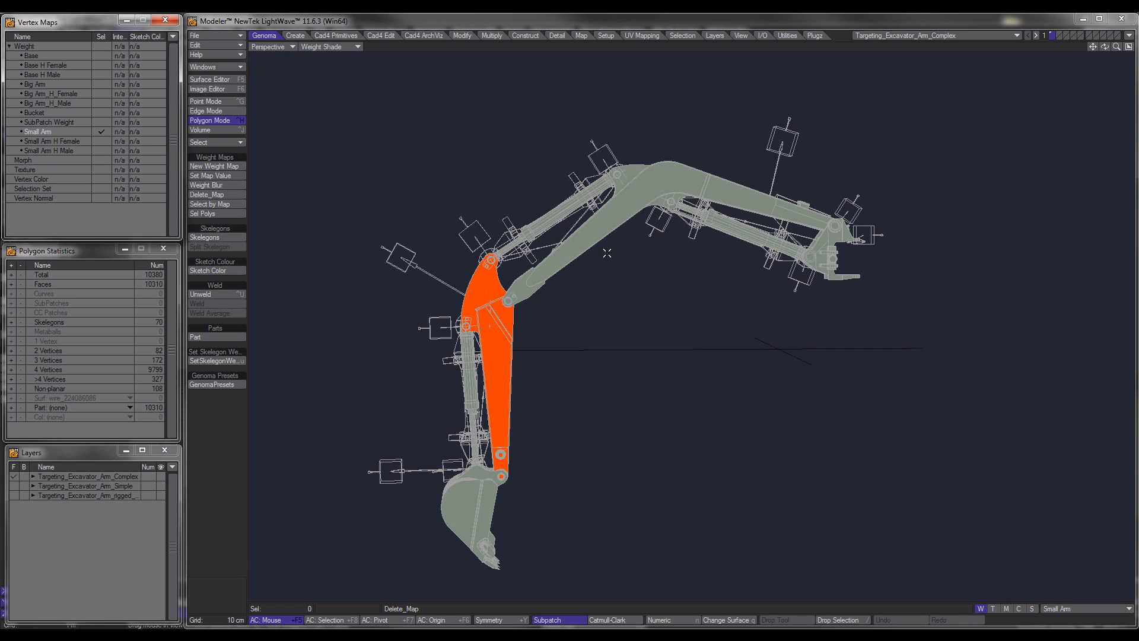
Display the complex excavator arm in Color Wireframe and examine its skelegon rig.
left_click(324, 50)
left_click(313, 42)
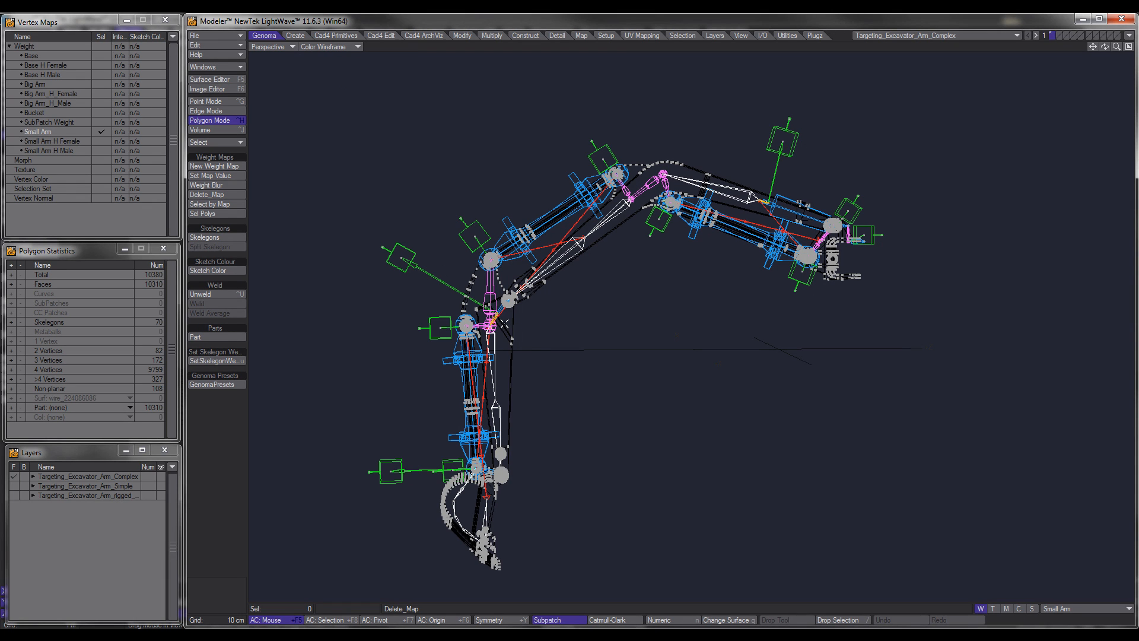
left_click_drag(504, 323, 638, 323, "alt")
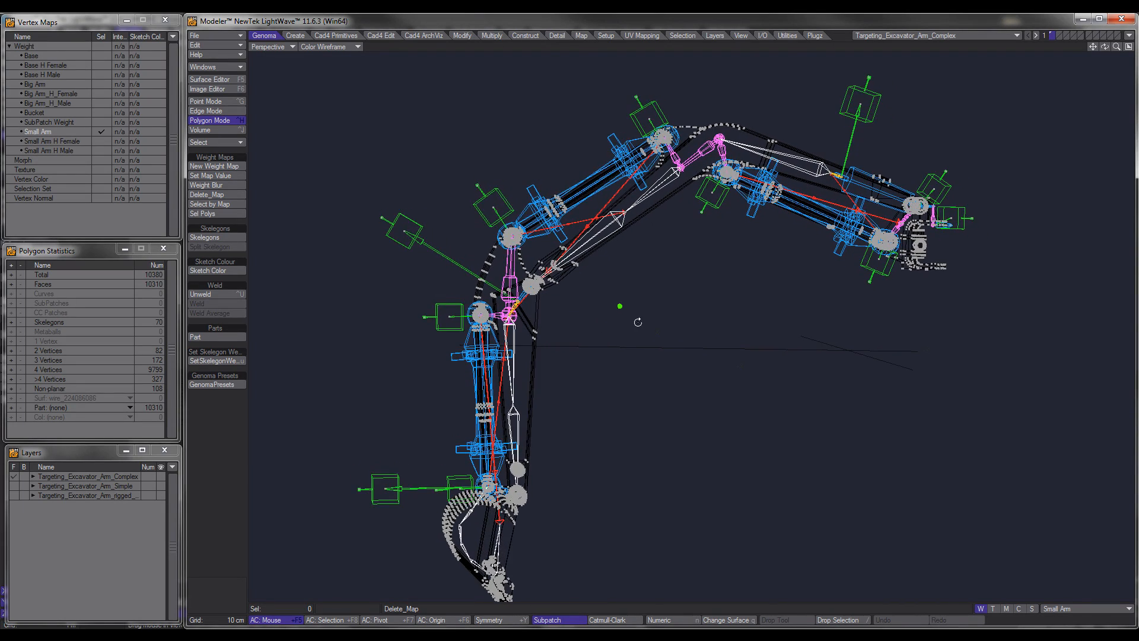
scroll(640, 322, "down", 1)
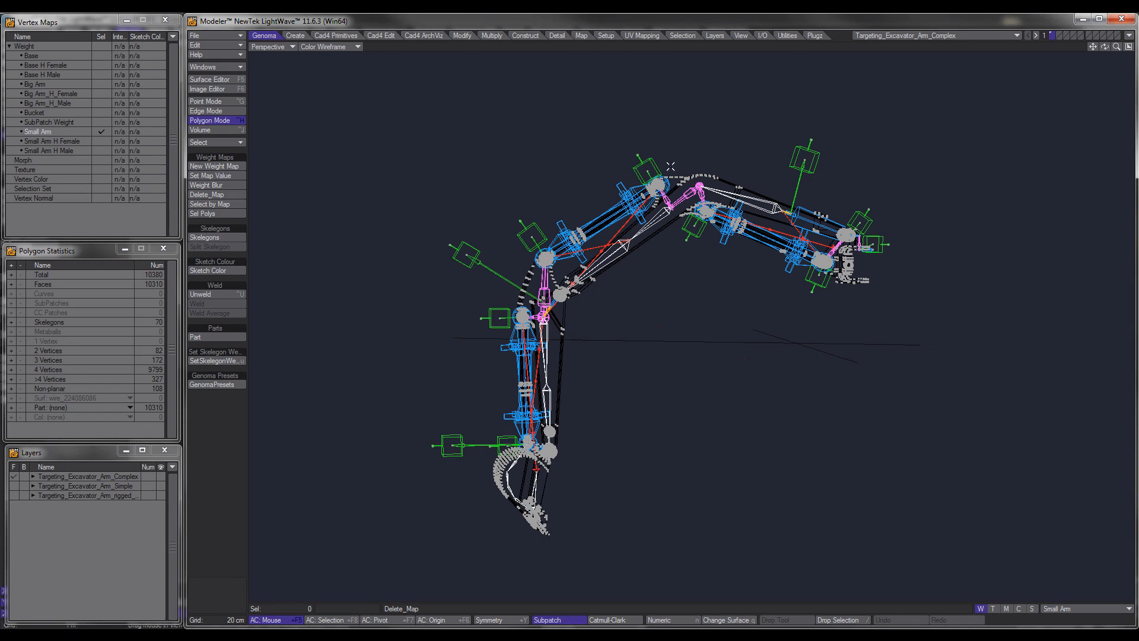
Display the Targeting_Excavator_Arm_Simple object and examine its skelegons around the arm joints and hydraulic cylinder.
left_click(97, 486)
key("a")
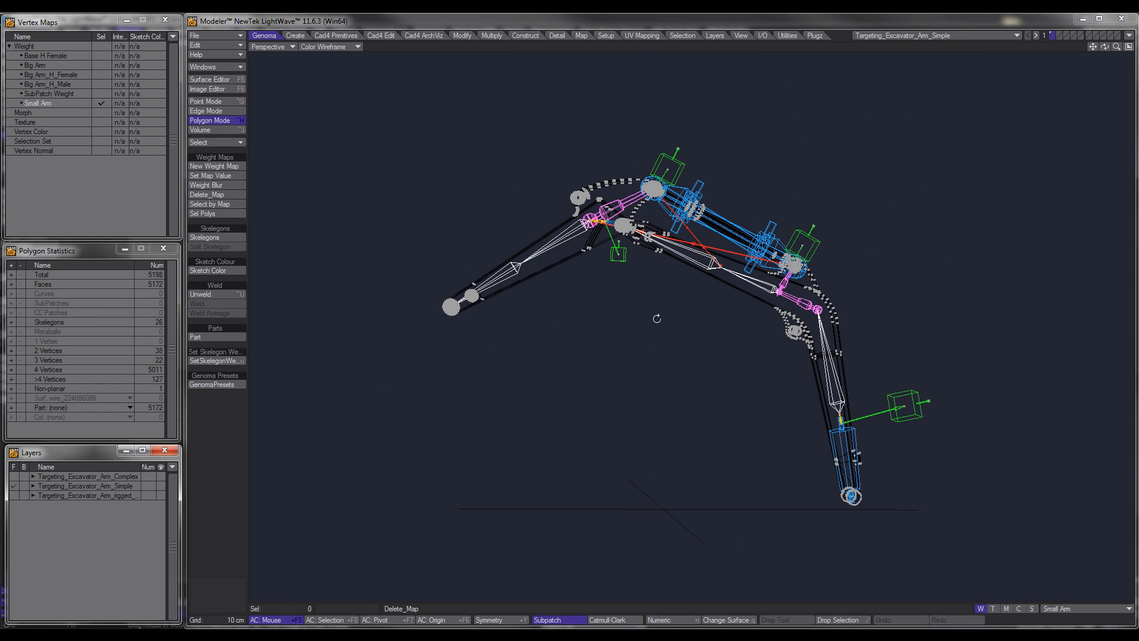
left_click_drag(659, 319, 836, 290, "alt")
scroll(667, 328, "up", 2)
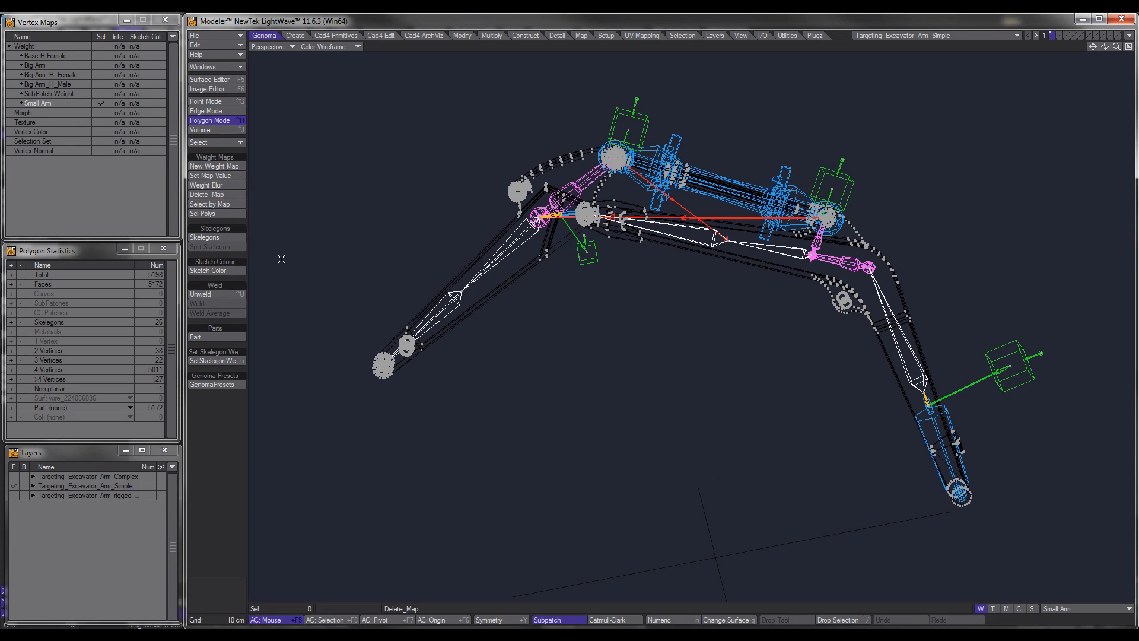
scroll(742, 236, "up", 3)
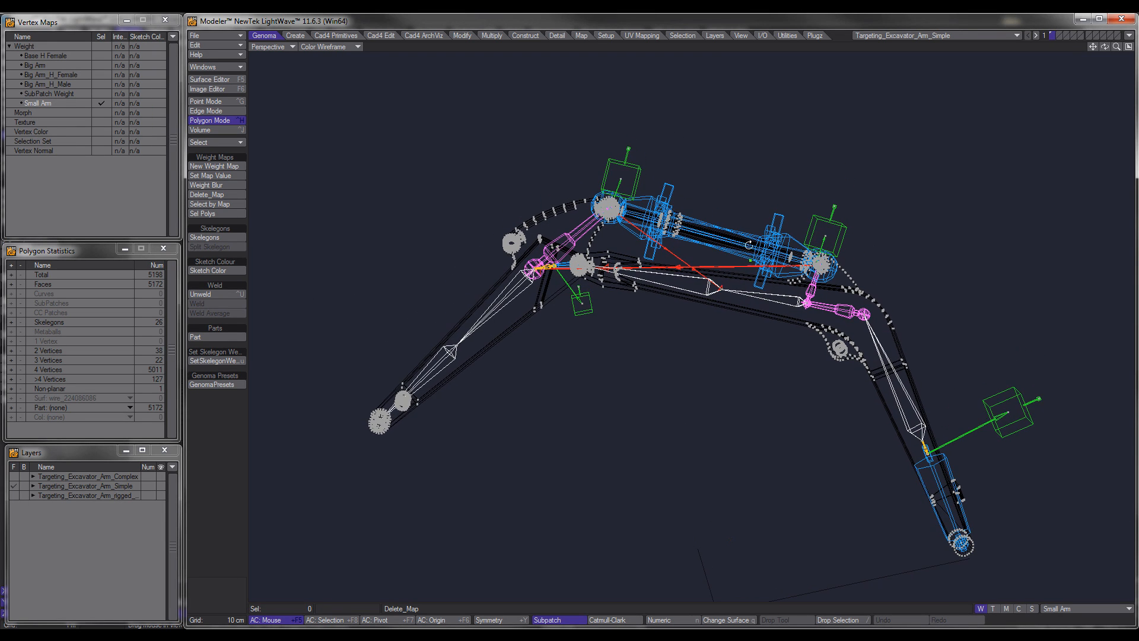
left_click_drag(727, 358, 720, 324, "alt+shift")
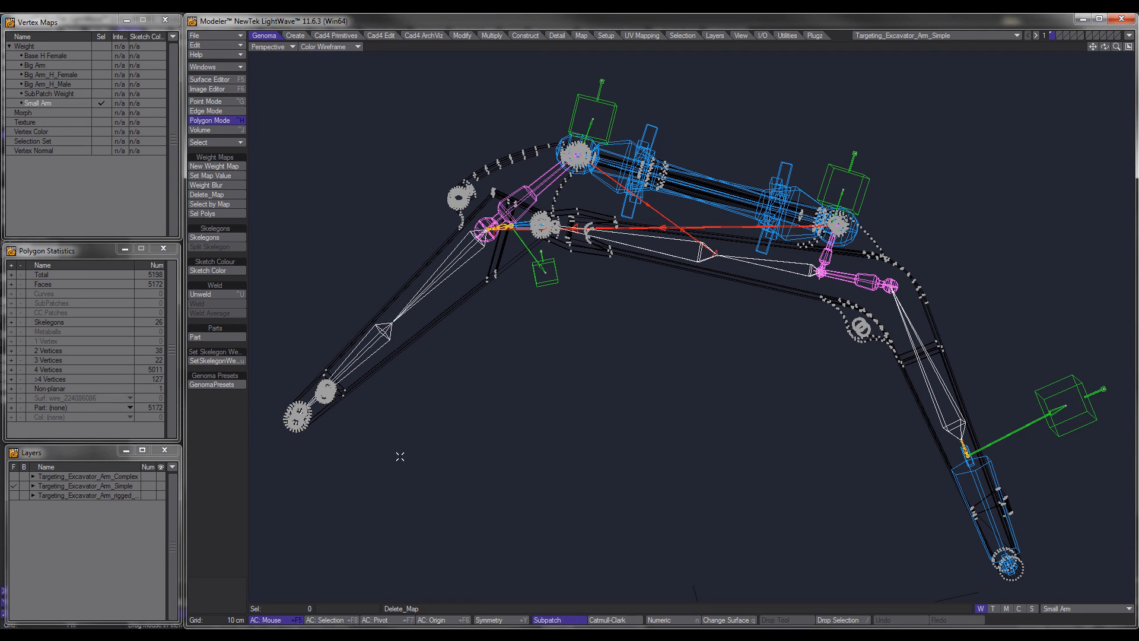
Display the Targeting_Excavator_Arm_rigged_Breakdown object and examine the color-coded arm and piston mesh from several angles.
left_click(87, 495)
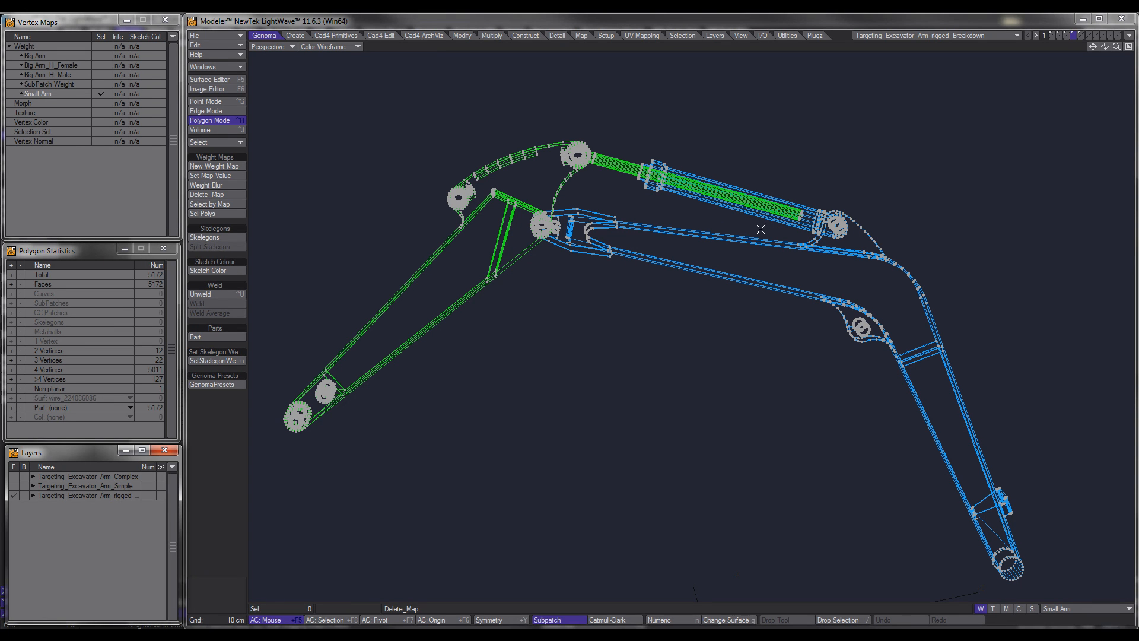
left_click_drag(819, 264, 811, 279, "alt")
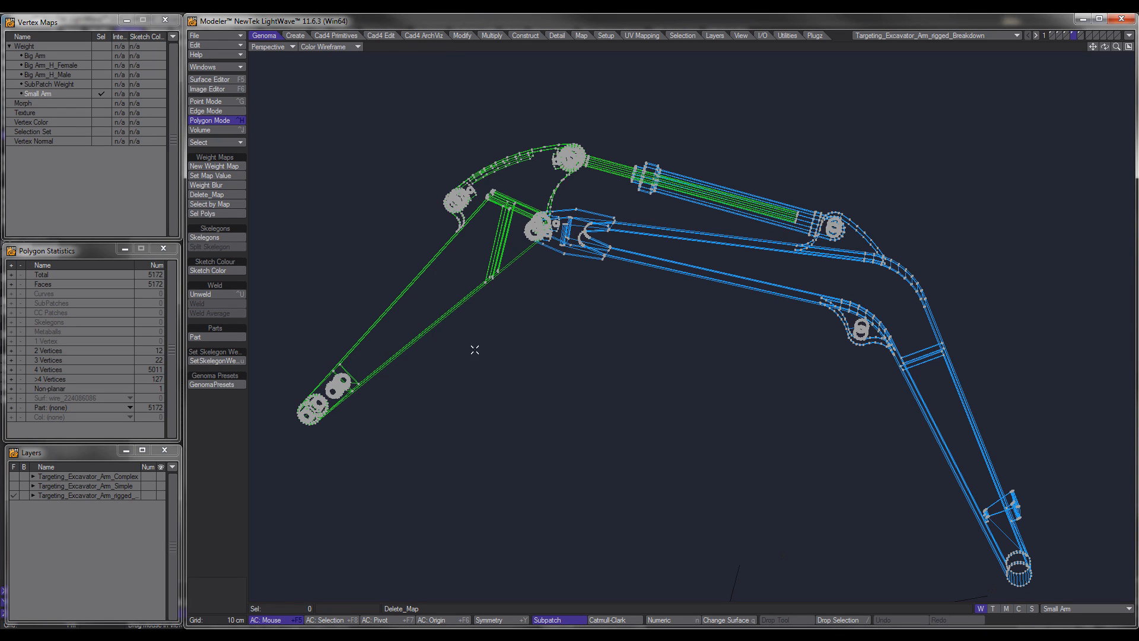
left_click_drag(533, 327, 707, 331, "alt")
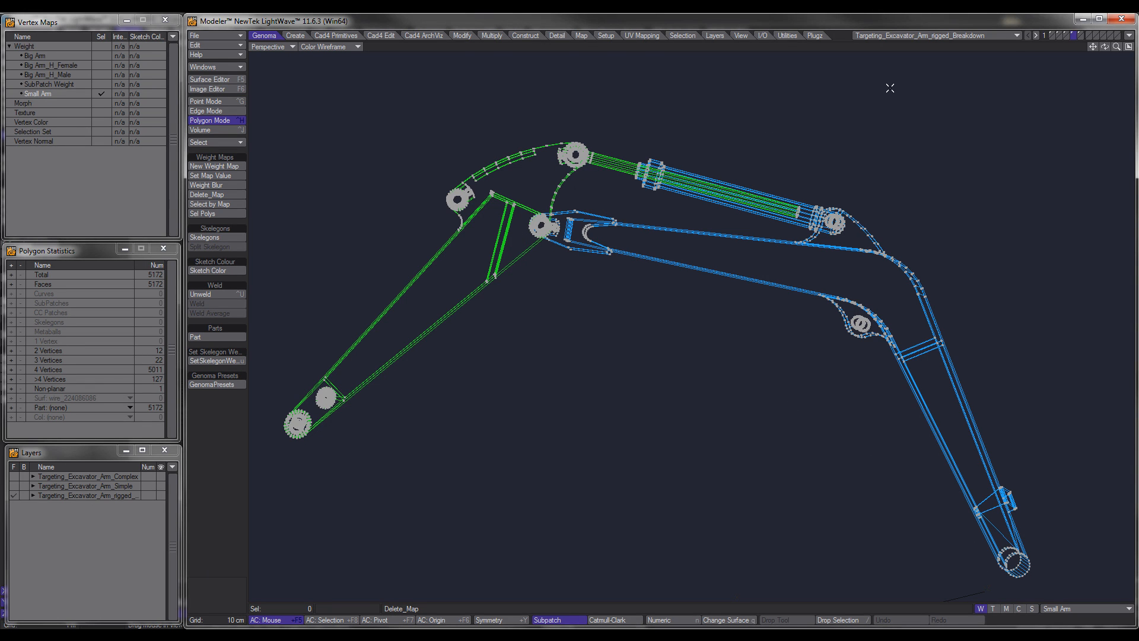
Show the breakdown object's first layer and examine the main arm skelegons, including the large base skelegon.
left_click(1053, 36)
left_click_drag(879, 313, 878, 270, "alt+shift")
left_click_drag(860, 346, 883, 336, "alt")
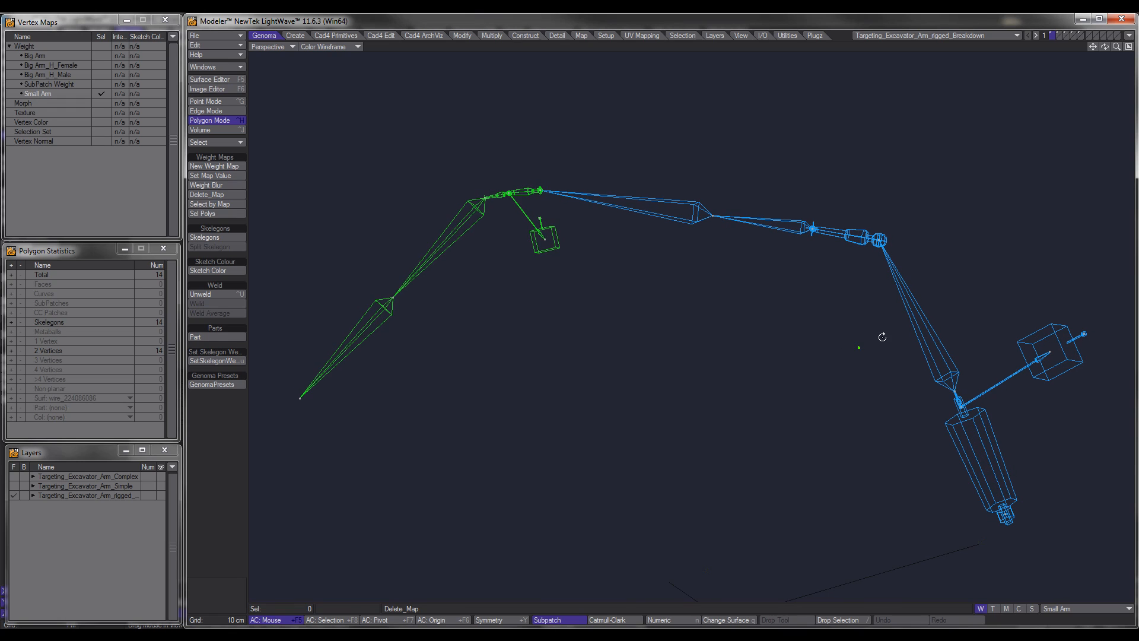
left_click(993, 460)
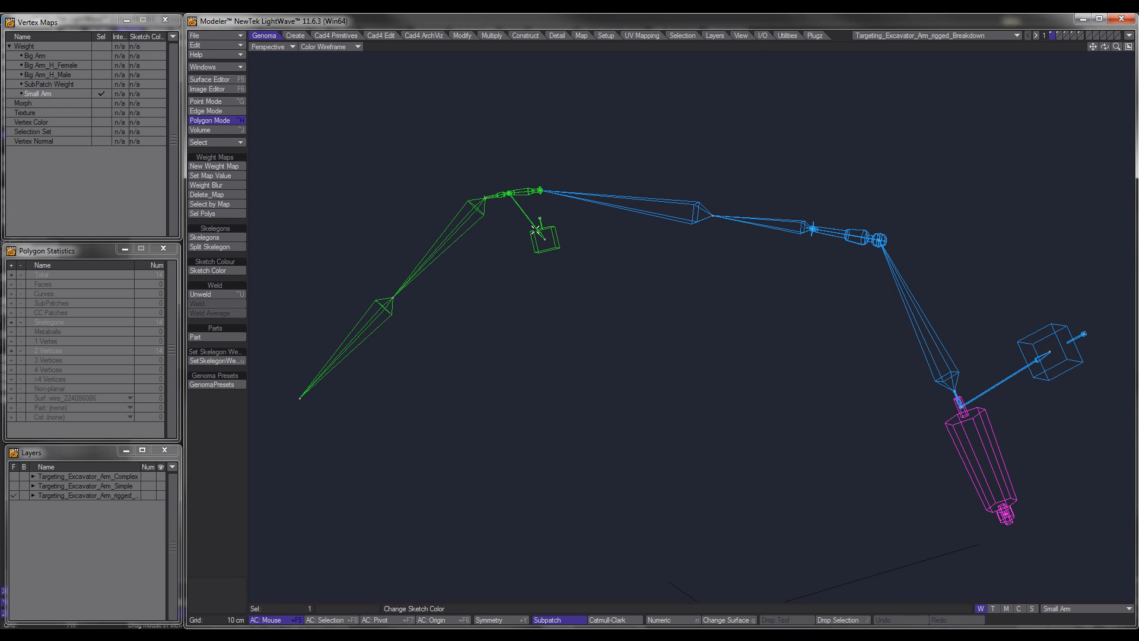
left_click(992, 450)
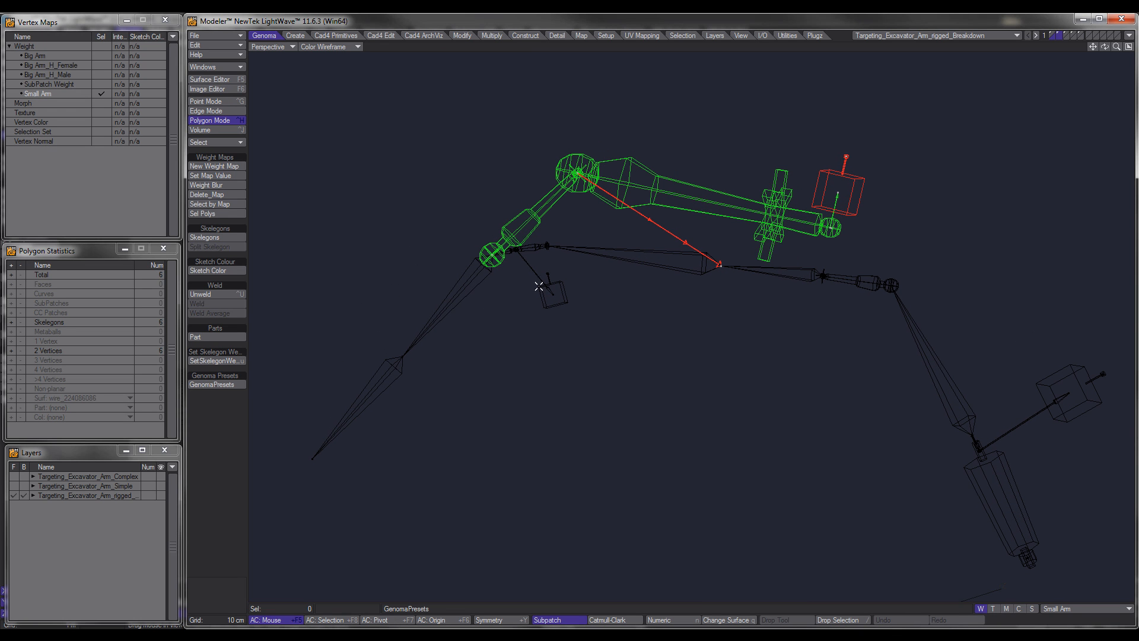
Examine the main arm skelegons combined with the second-layer piston rig, and with the third-layer cylinder rig instead.
left_click(1052, 34, "shift")
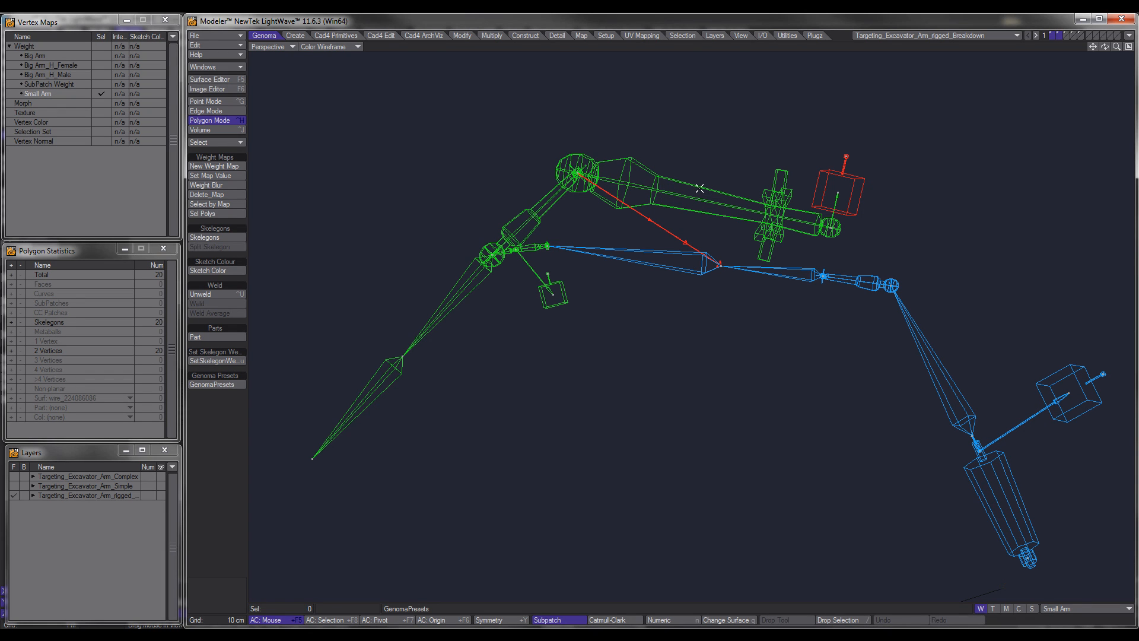
left_click(1066, 32)
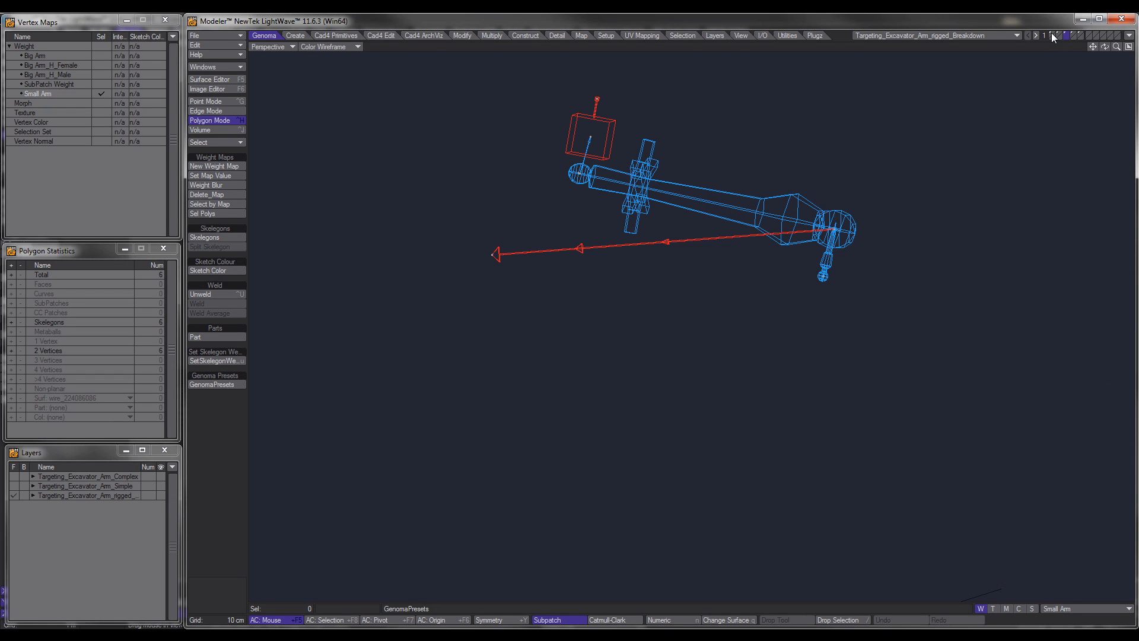
left_click(1051, 33, "shift")
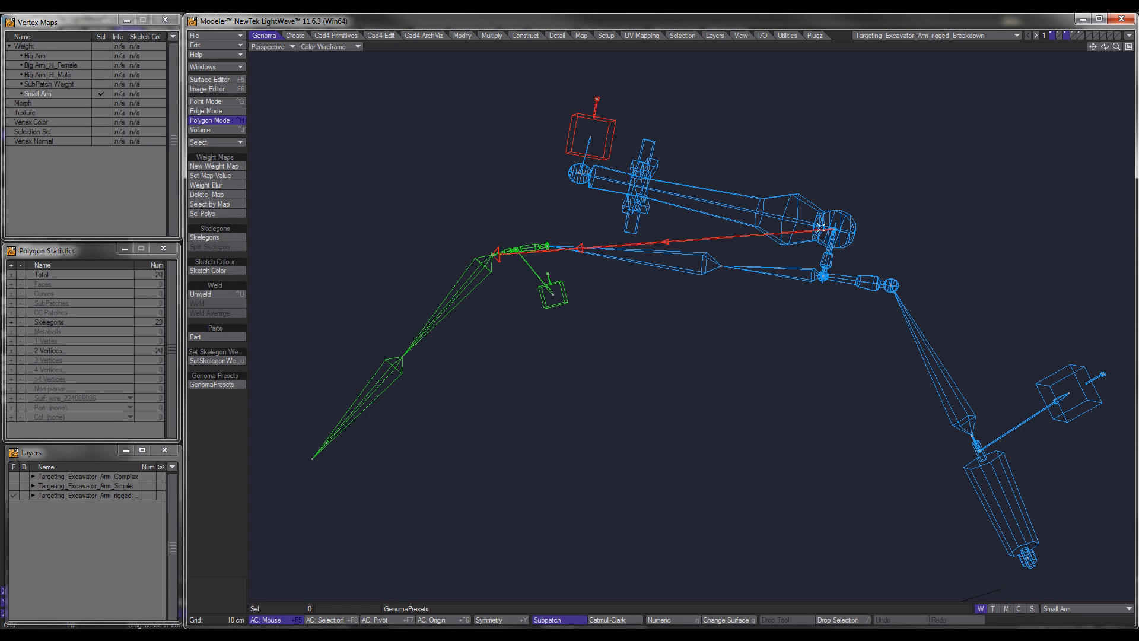
scroll(801, 230, "up", 3)
left_click_drag(791, 231, 800, 262, "alt")
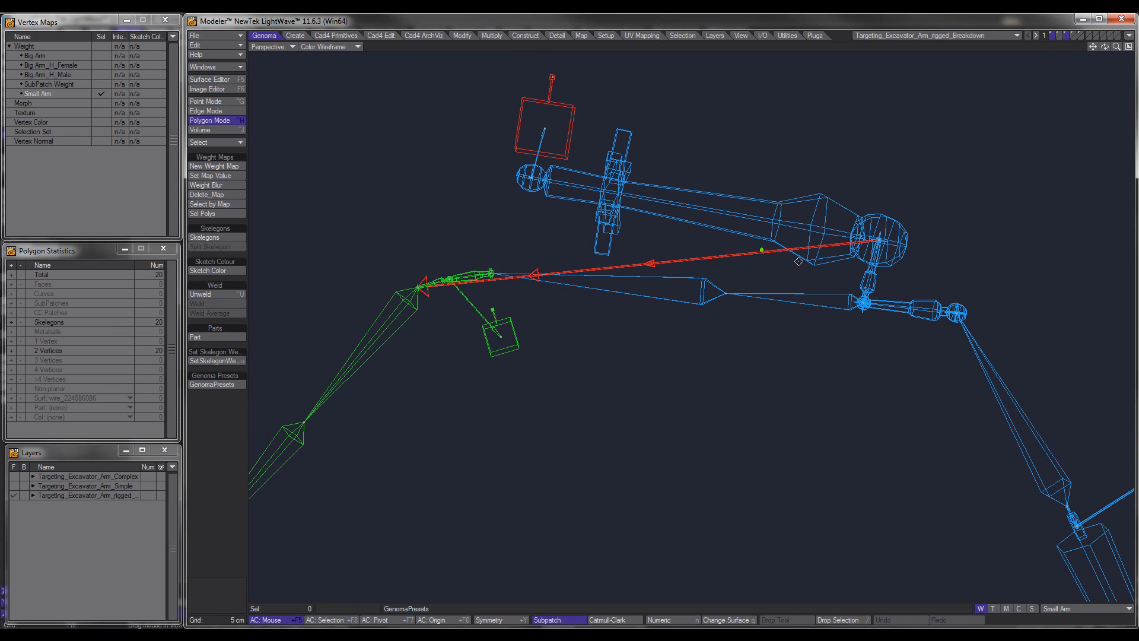
Show the first three rig layers together, and isolate the second and third layers to examine the two opposing hydraulic rigs.
left_click(1061, 36, "shift")
left_click_drag(829, 294, 786, 308, "alt")
scroll(766, 242, "up", 2)
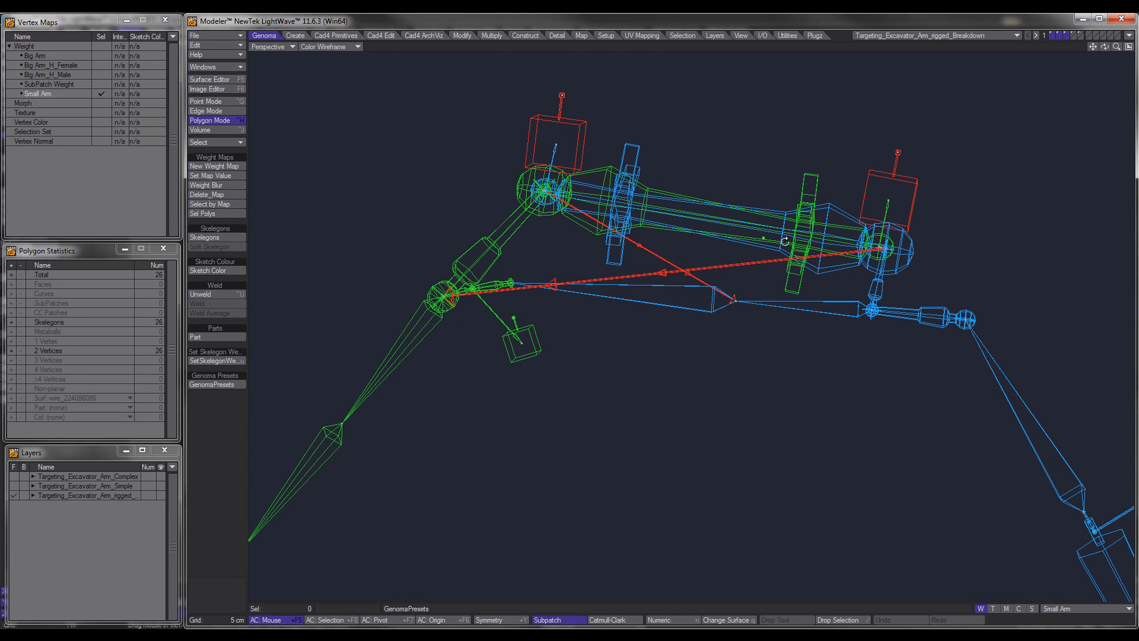
left_click(1057, 34)
left_click_drag(927, 241, 711, 224, "alt")
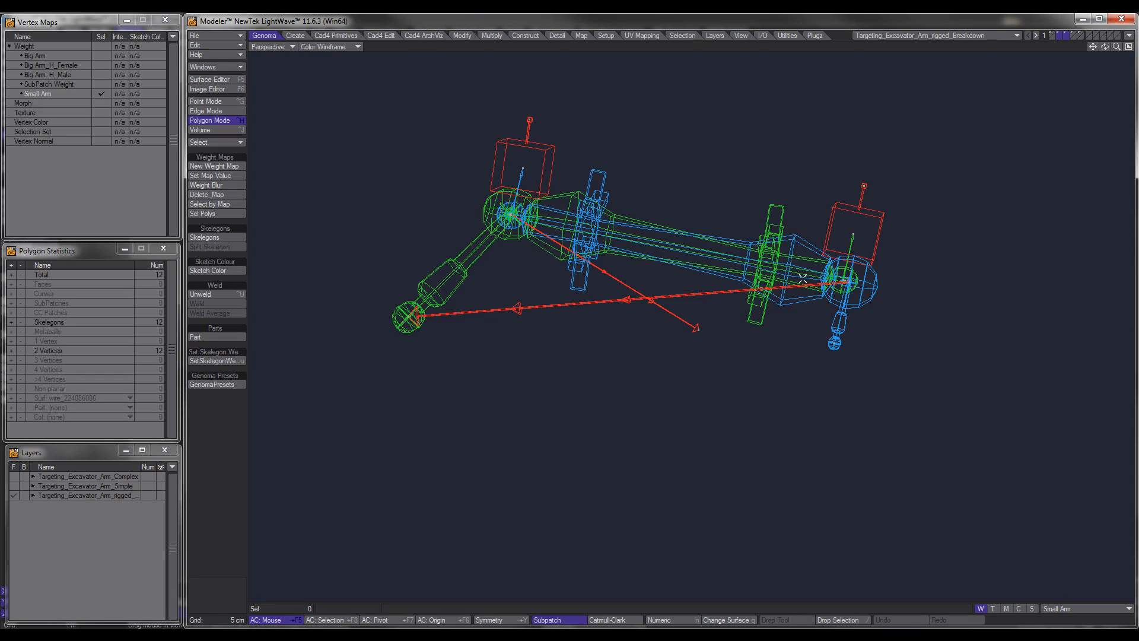
Select the long green skelegon of the hydraulic rig and add the first layer to the displayed rig layers to examine them together.
left_click(517, 226)
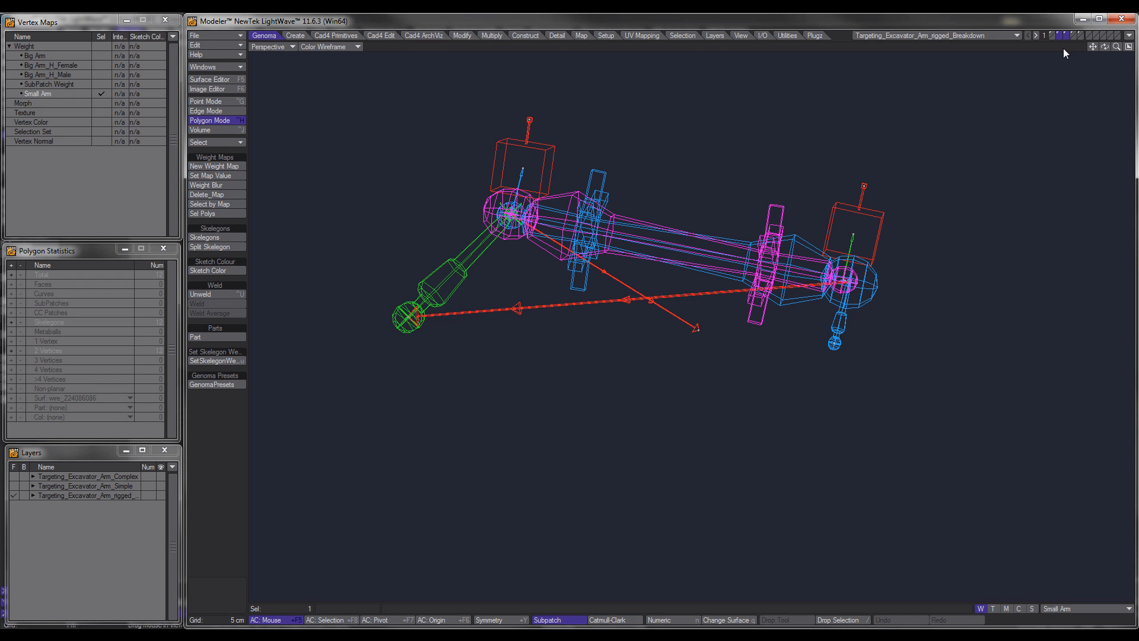
left_click(1051, 33, "shift")
left_click_drag(810, 235, 886, 305, "alt")
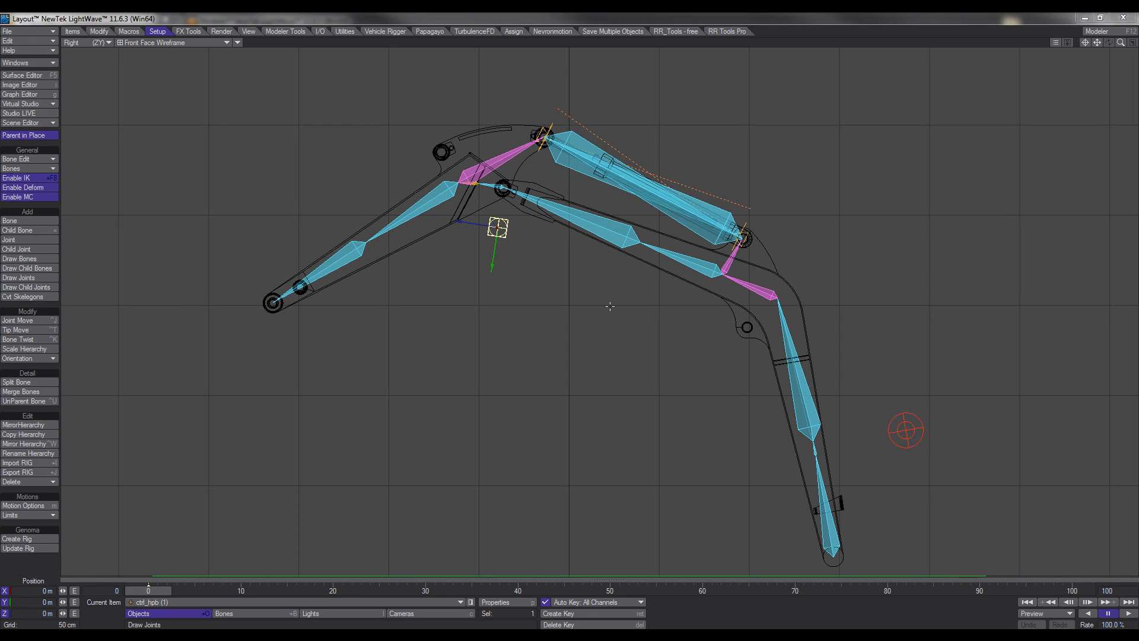
Switch to Layout and restrict the ctrl_hpb (2) and ctrl_hpb (1) arm controllers to pitch rotation by disabling heading and bank.
mouse_move(607, 305)
left_mouse_down("alt")
mouse_move(570, 315)
mouse_move(625, 314)
mouse_move(568, 315)
mouse_move(594, 315)
left_mouse_up("alt")
left_click_drag(593, 386, 567, 313, "alt")
left_click(945, 456)
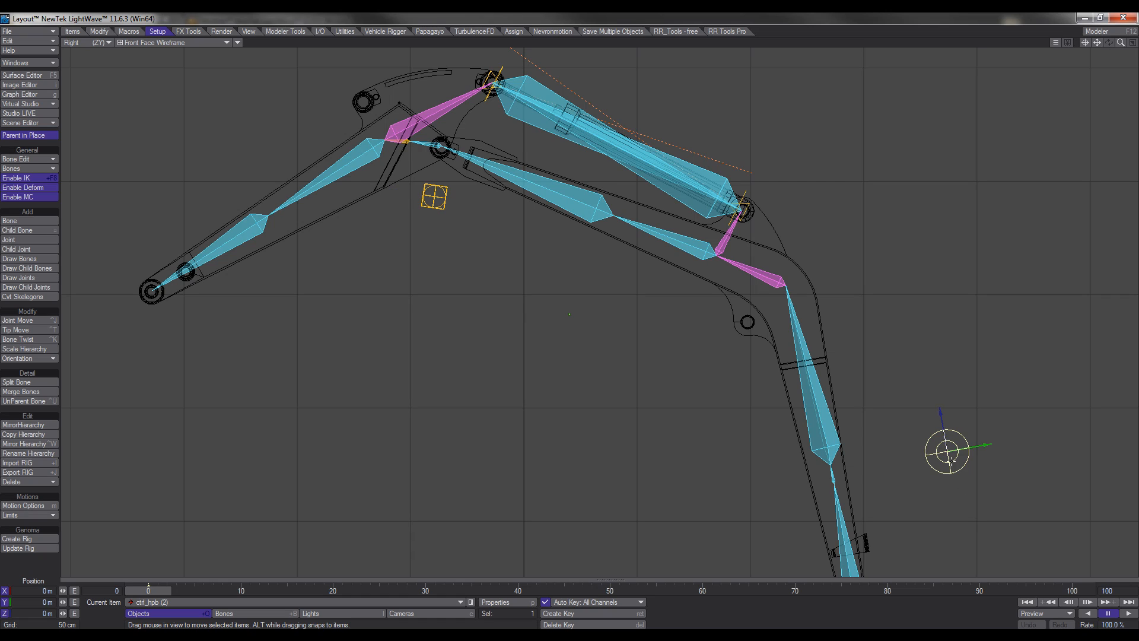
key("y")
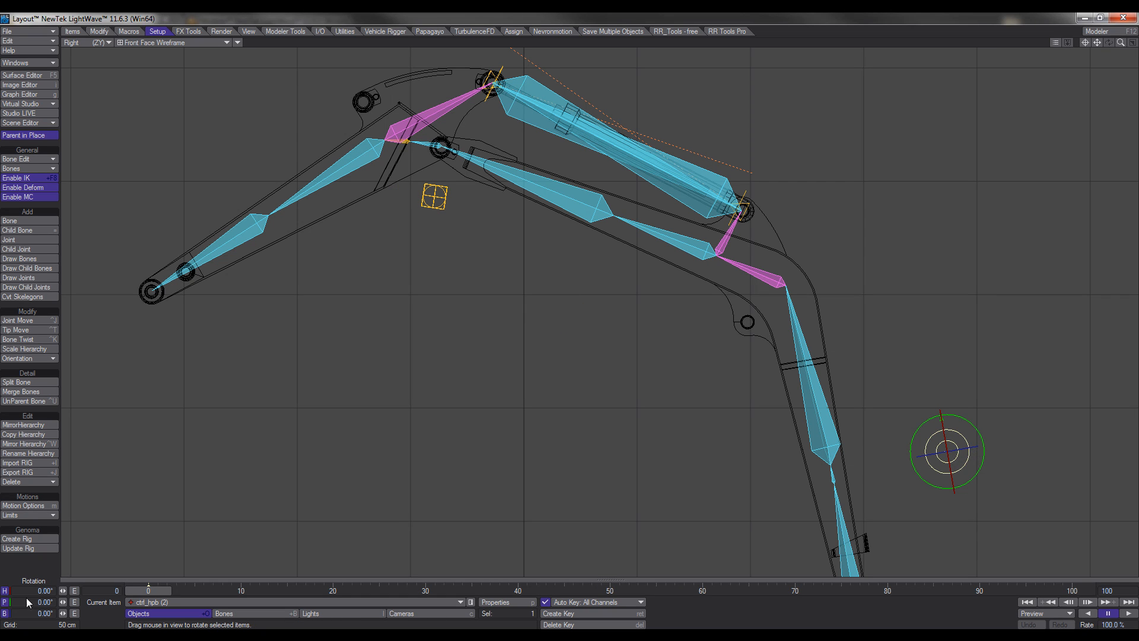
left_click(4, 591)
left_click(5, 613)
left_click(439, 204, "shift")
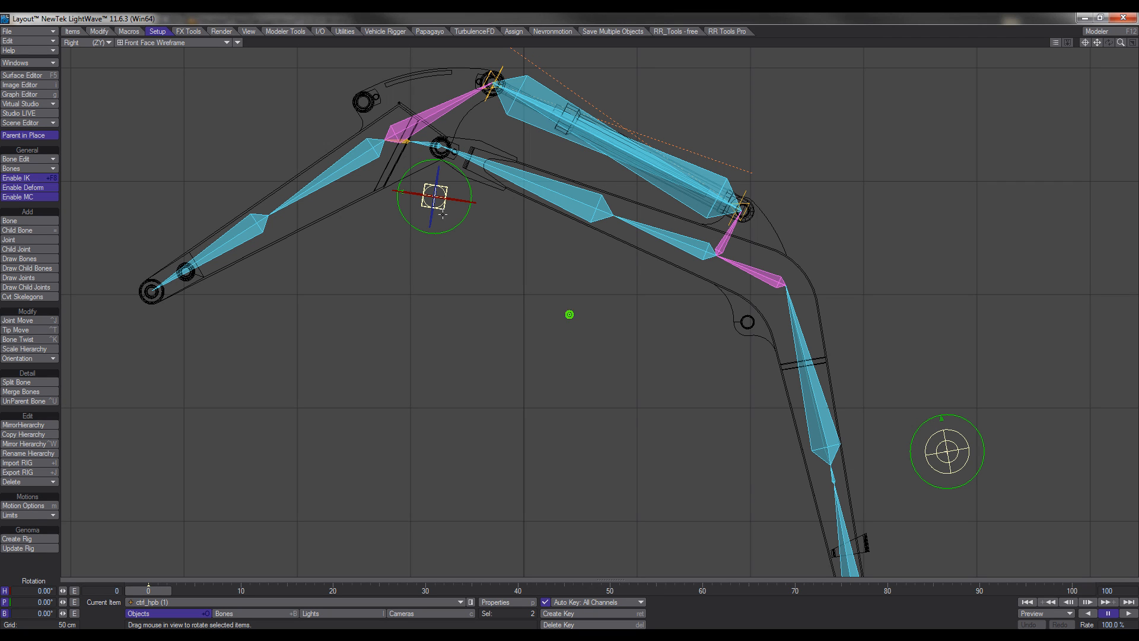
left_click(5, 589)
left_click(4, 614)
Rotate both arm controllers together to a pitch of 2.30°, and pitch ctrl_hpb (2) alone to 12.00° to swing the whole arm.
left_click_drag(824, 586, 819, 569, "alt")
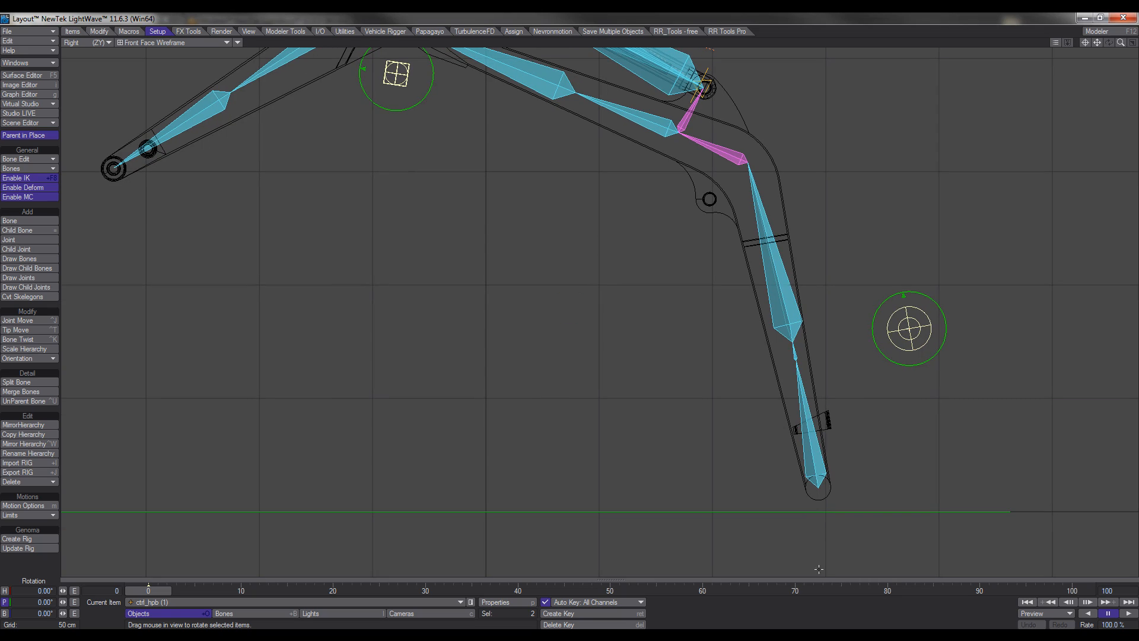
left_click_drag(872, 176, 914, 290, "alt")
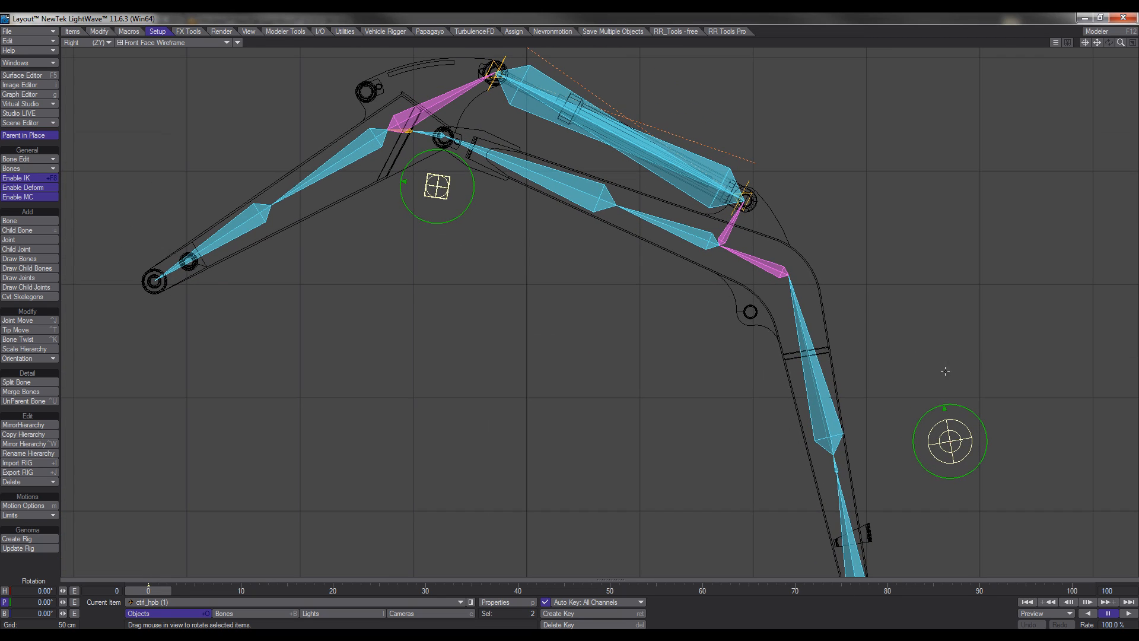
left_click_drag(984, 418, 888, 384)
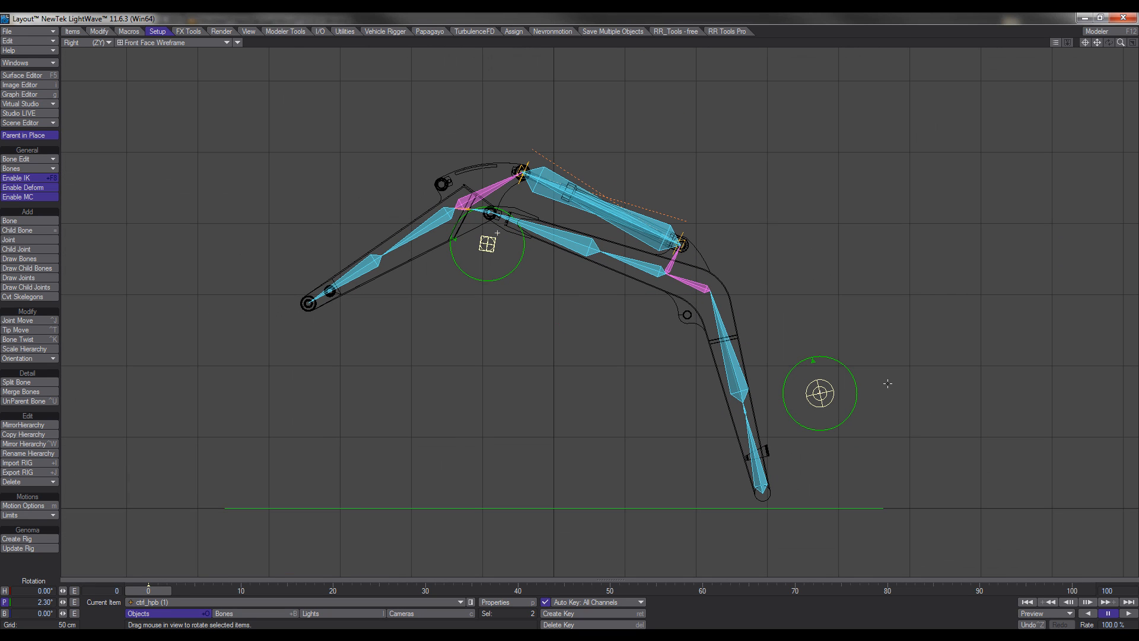
left_click(488, 244)
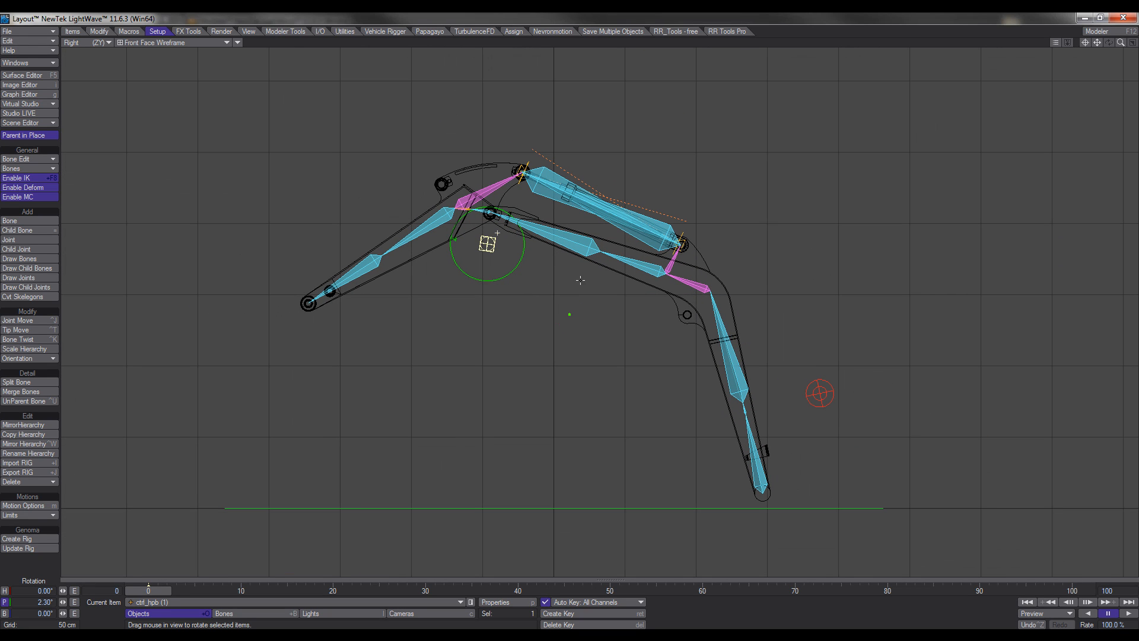
left_click(821, 393)
left_click_drag(854, 394, 832, 360)
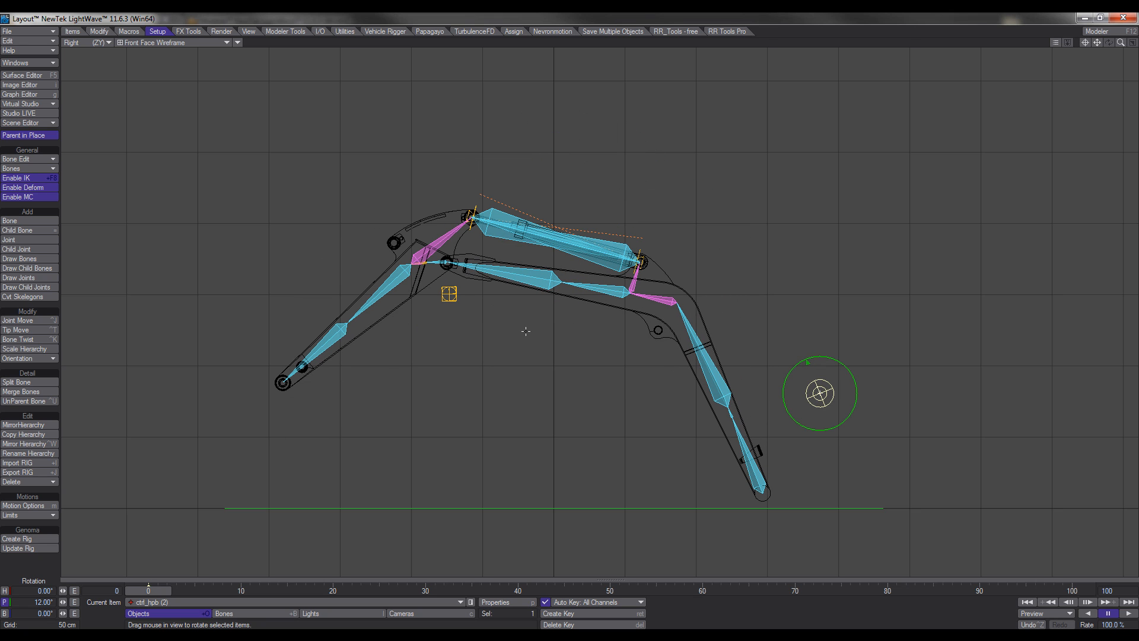
Pitch the ctrl_hpb (1) controller to -39.70° and back to -33.30°, selecting the target at each end of the hydraulic to inspect it.
left_click(449, 301)
mouse_move(571, 315)
left_mouse_down()
mouse_move(497, 232)
mouse_move(569, 313)
left_mouse_up()
left_click_drag(569, 314, 516, 254, "ctrl+alt")
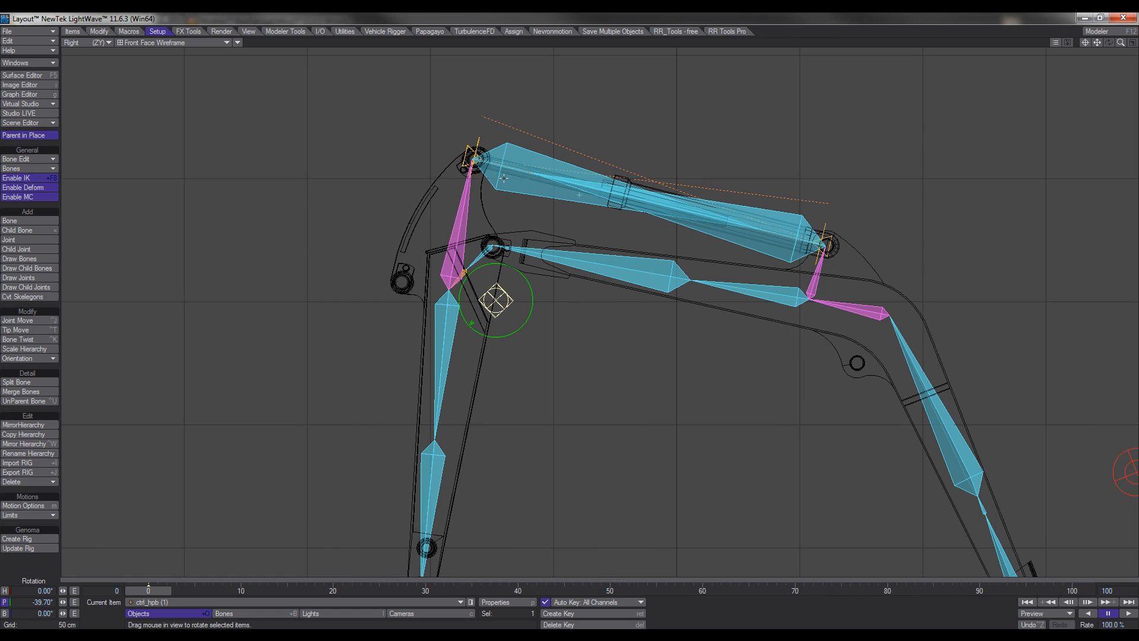
left_click(475, 158)
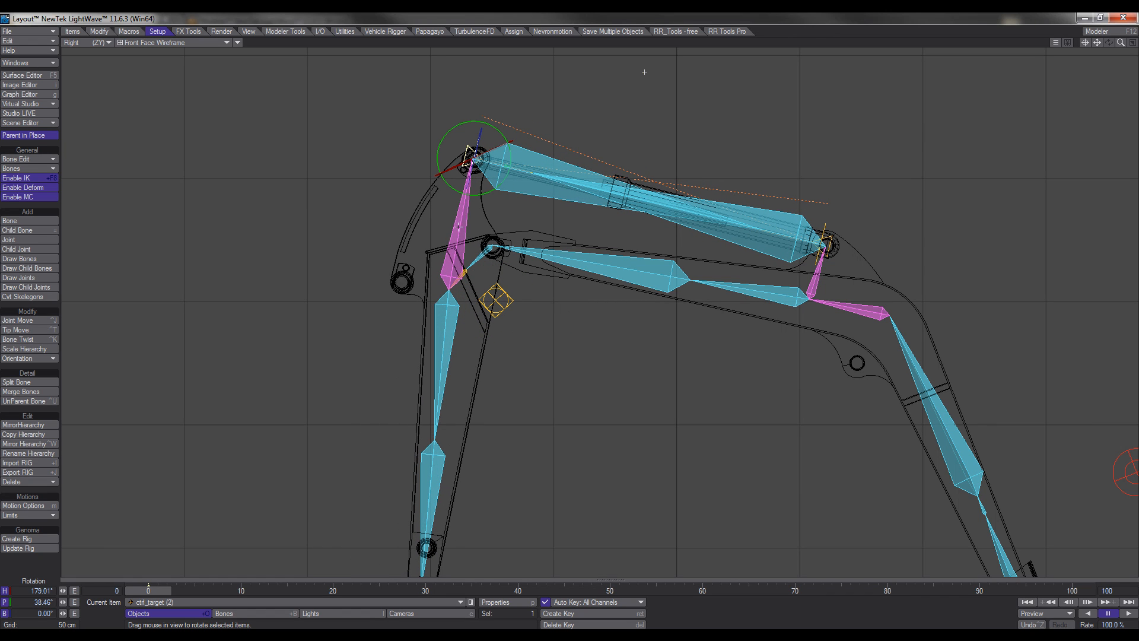
left_click(506, 300)
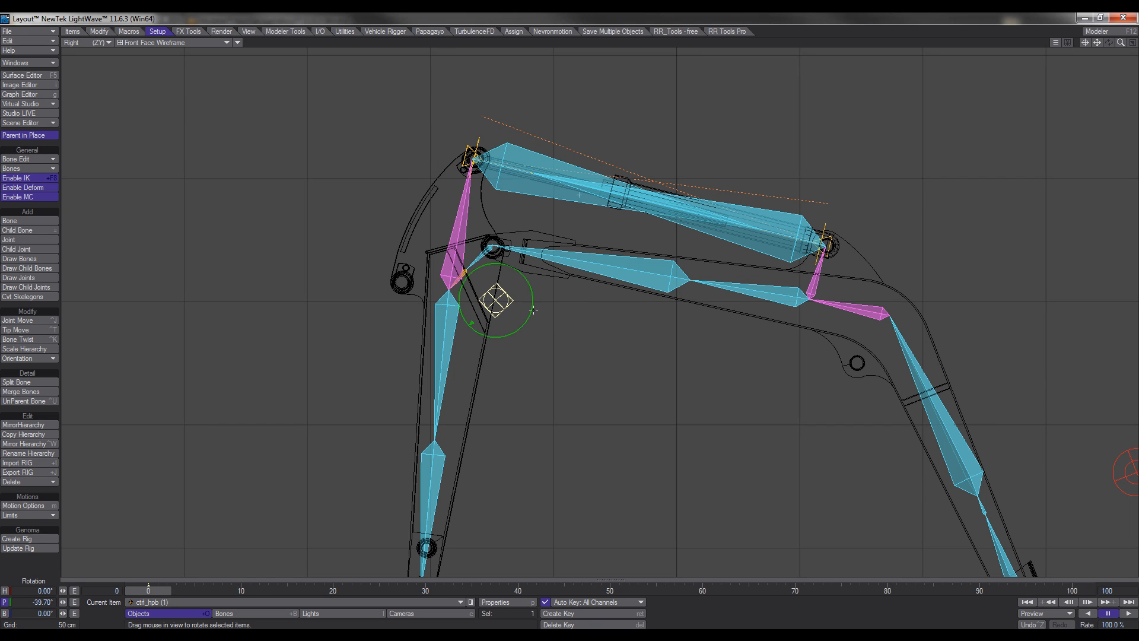
left_click_drag(506, 301, 570, 314)
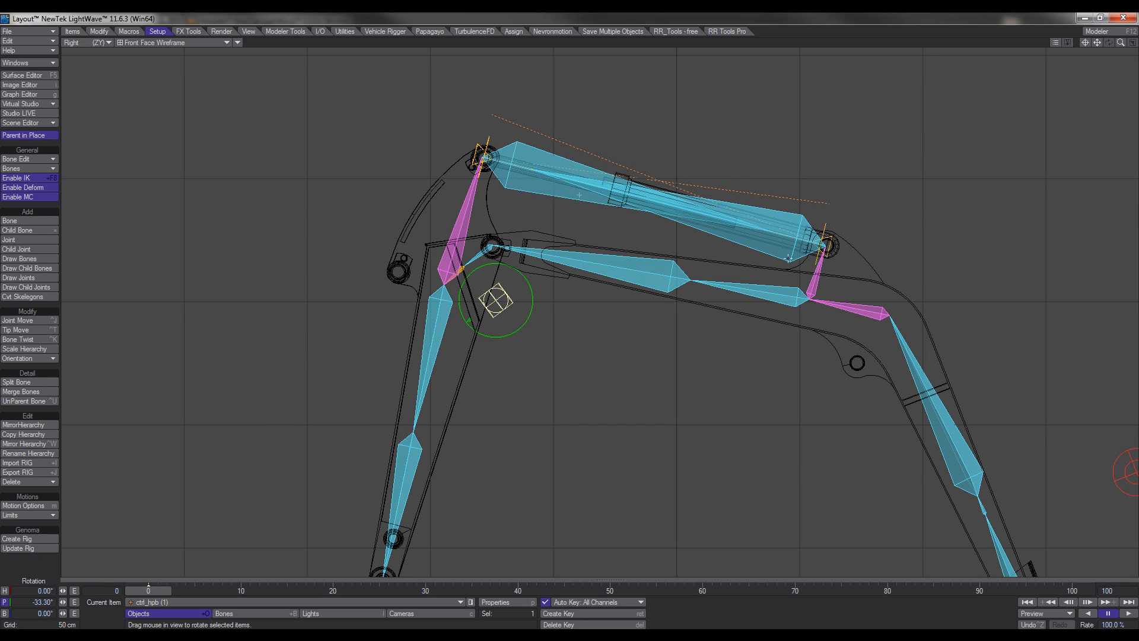
left_click(827, 243)
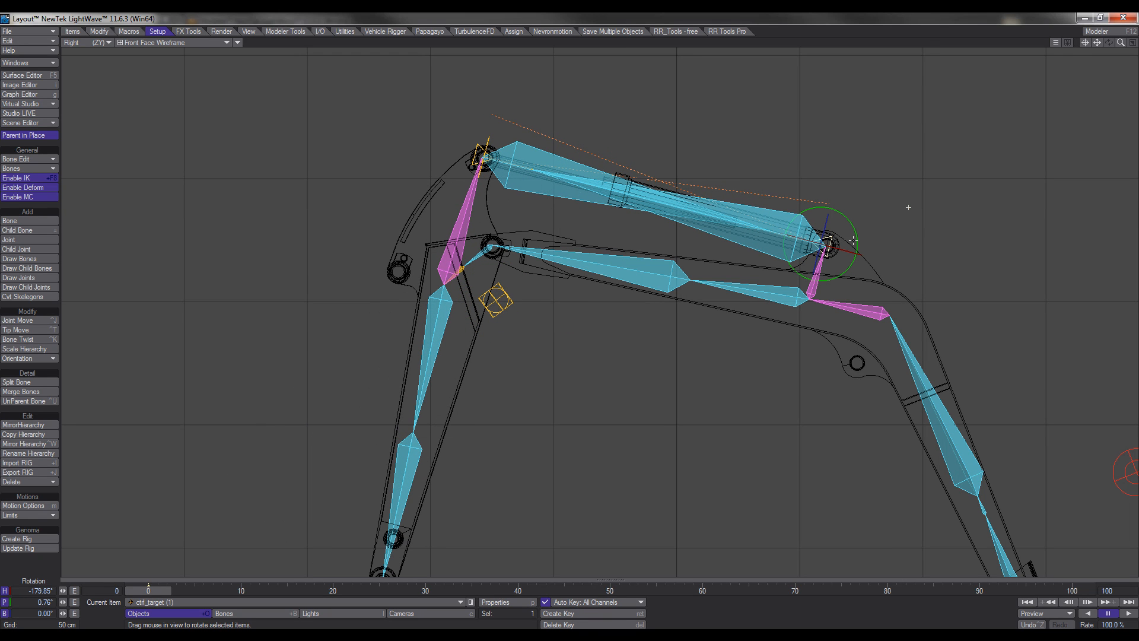
Move ctrl_target (1) off the piston's end to about Y 36 cm, Z -4.8 cm, and rotate ctrl_hpb (1) to about -24.8° pitch.
key("t")
left_click_drag(909, 207, 939, 123)
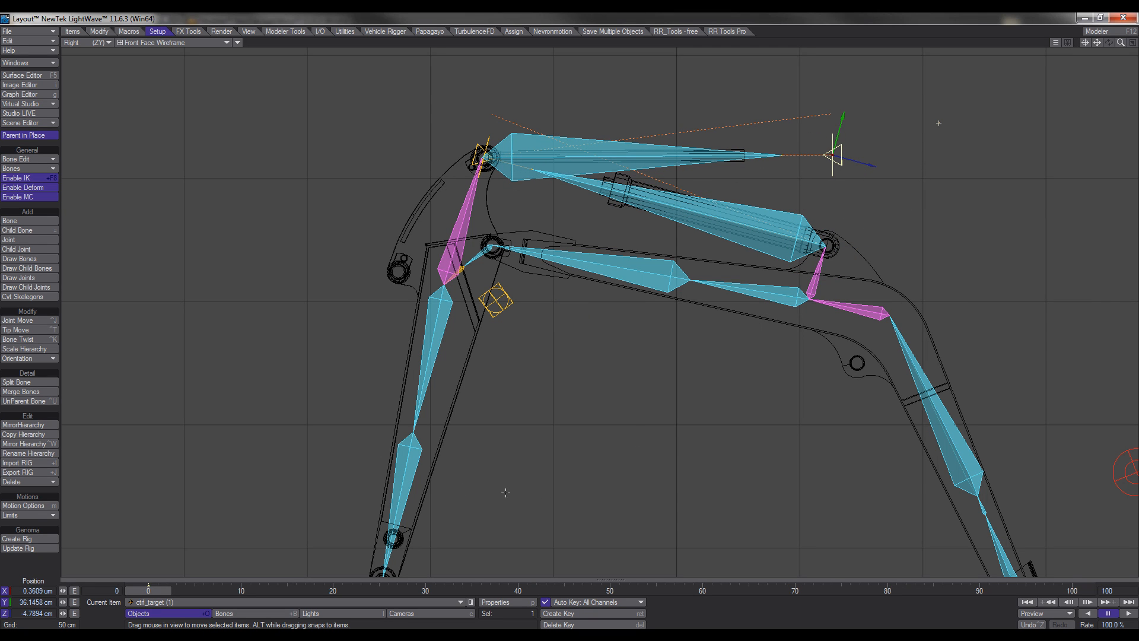
left_click(492, 289)
key("y")
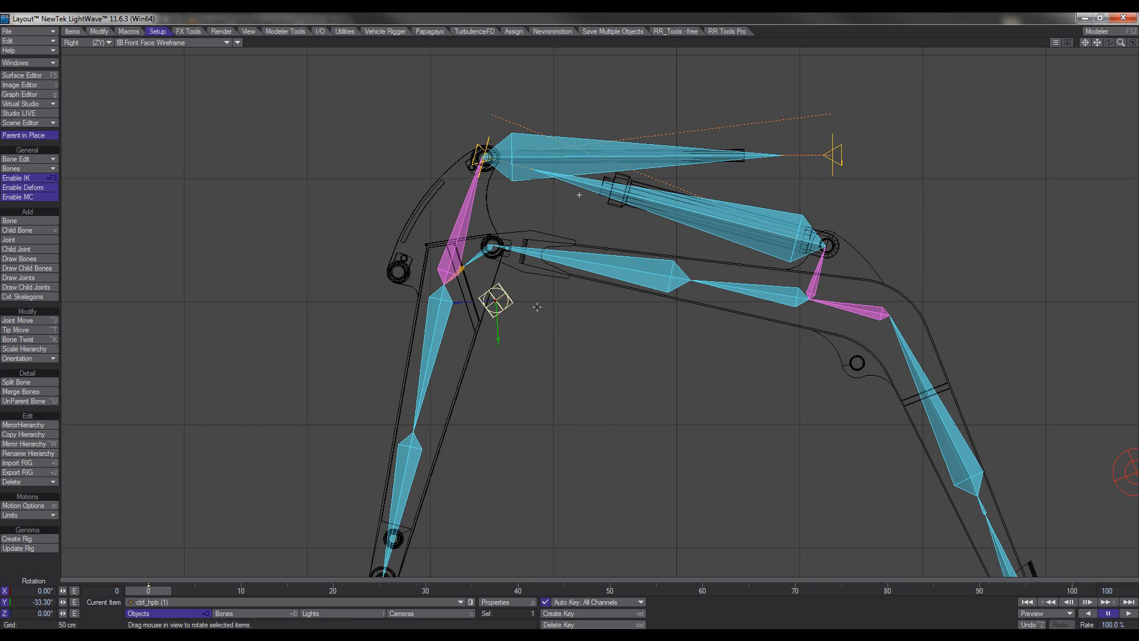
left_click_drag(539, 305, 579, 195)
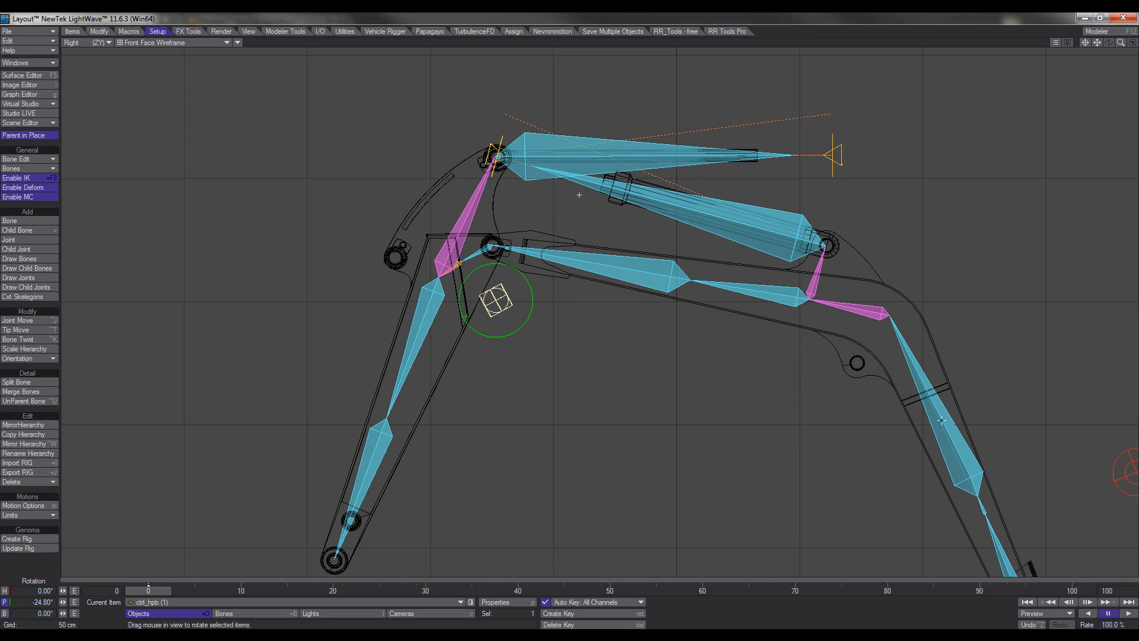
Rotate the red controller ctrl_hpb (2) to a pitch of about 9.1°.
scroll(869, 378, "down", 3)
left_click(982, 426)
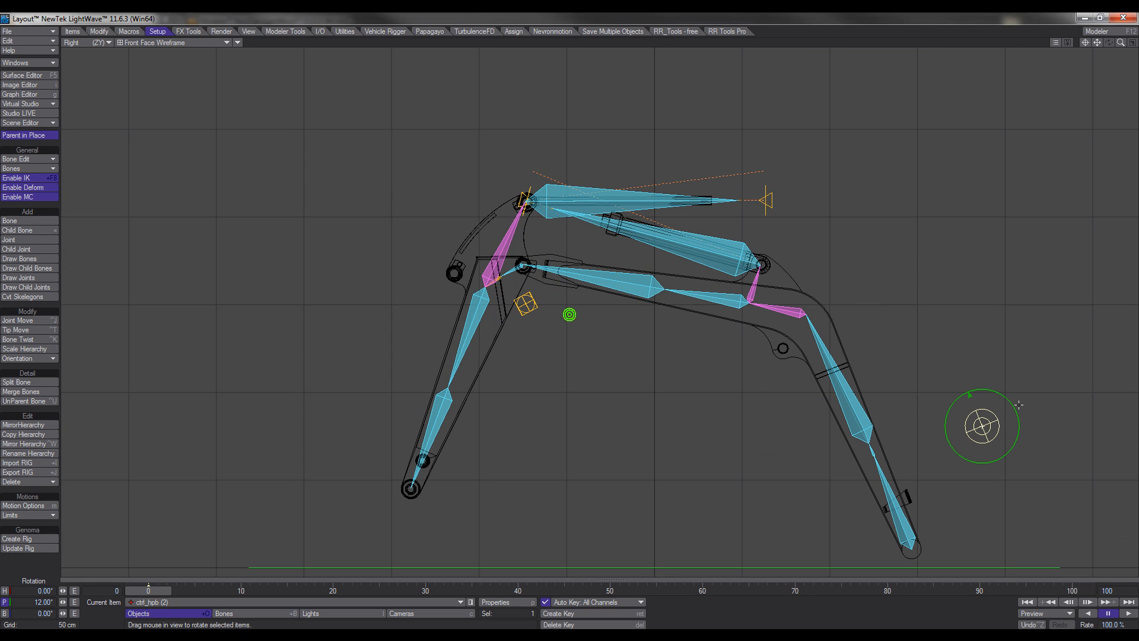
left_click_drag(1016, 402, 1041, 421)
left_click_drag(908, 305, 950, 305, "ctrl+alt")
left_click_drag(935, 140, 861, 196, "alt")
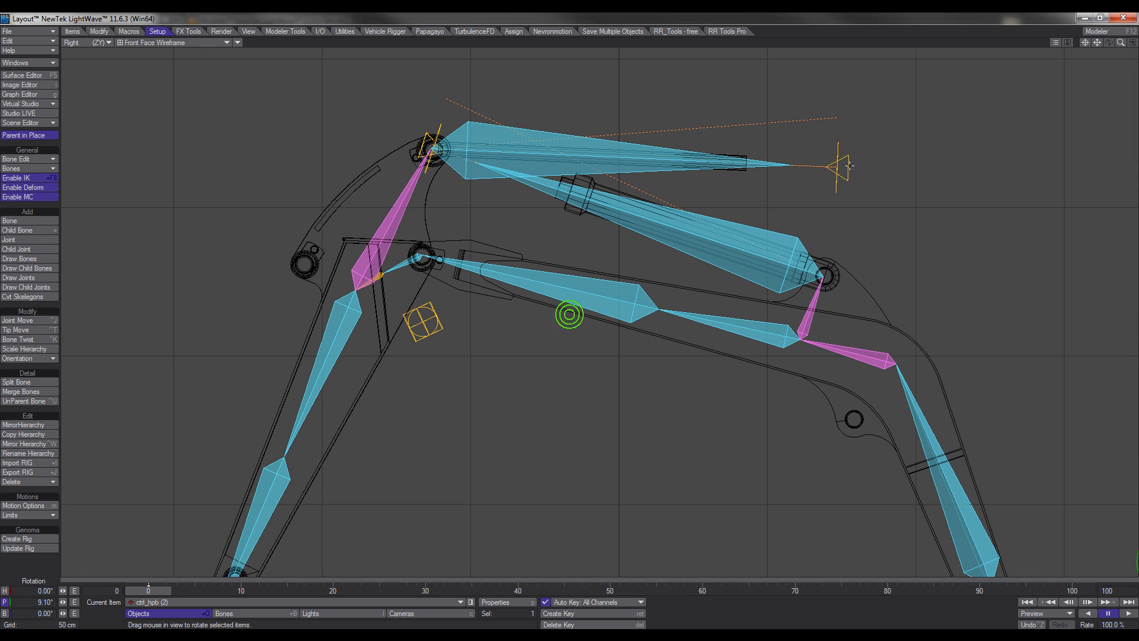
Move ctrl_target (1) down onto the piston's lower pivot, at about Y -2.7 mm and Z 6.7 cm.
left_click(858, 156)
key("t")
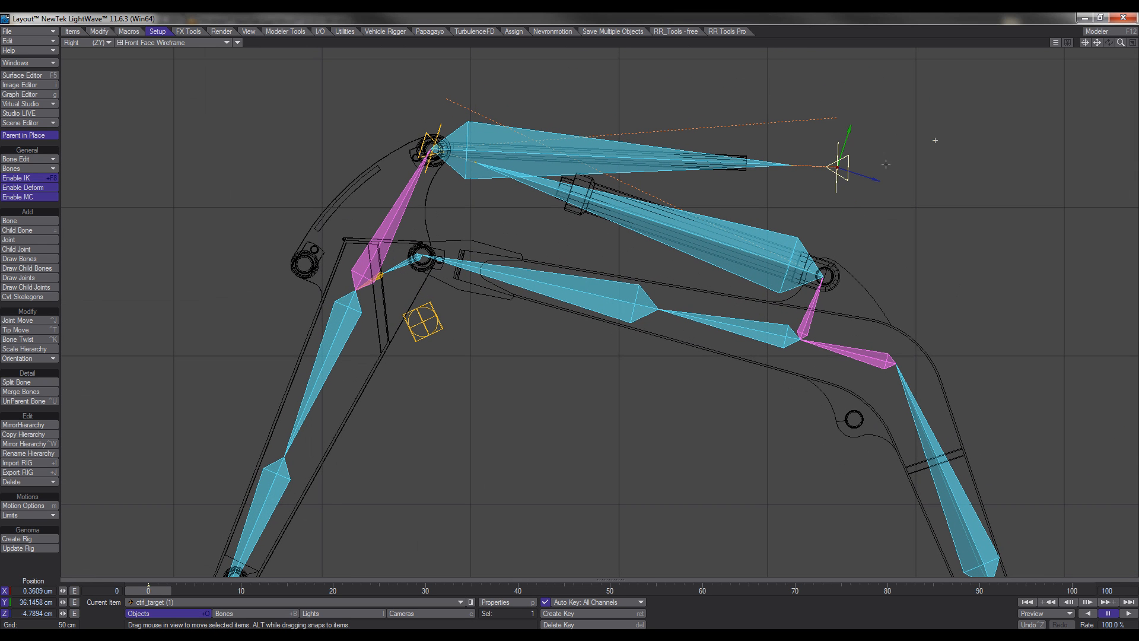
left_click_drag(935, 140, 916, 253)
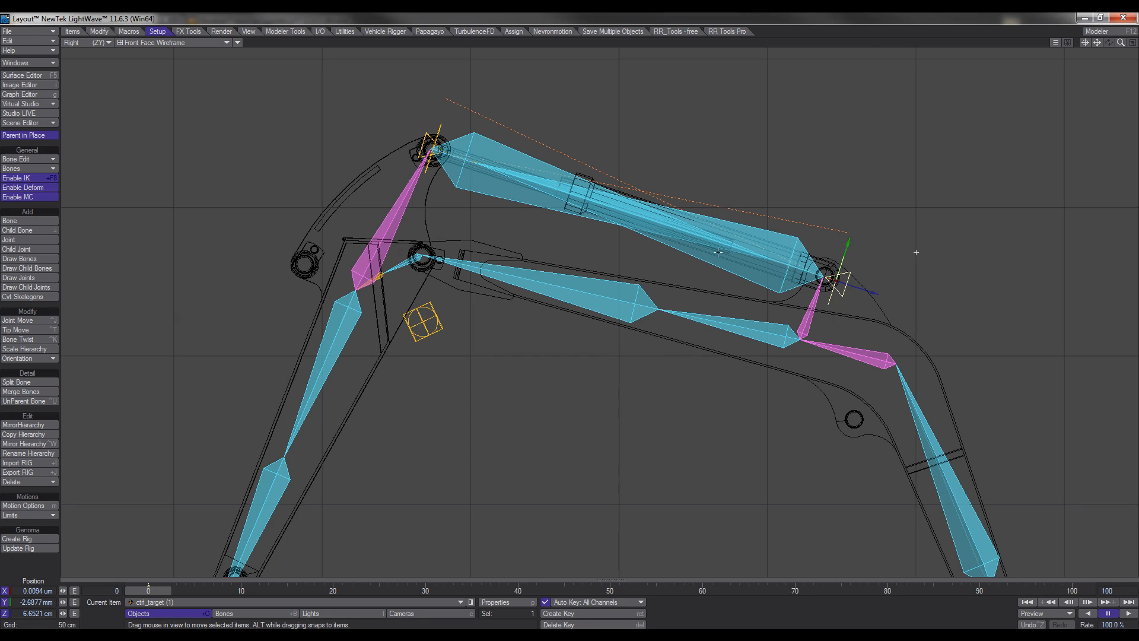
In the display preferences for handles and icons, set the bone icon size to 33 and turn off Draw Bones Filled.
scroll(708, 301, "down", 5)
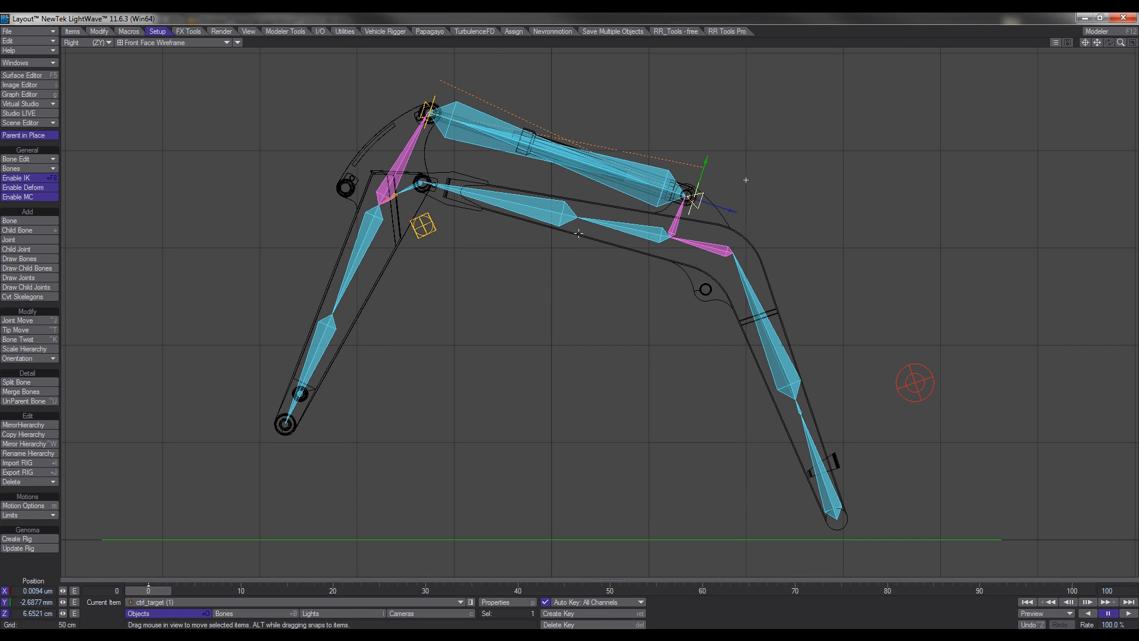
key("d")
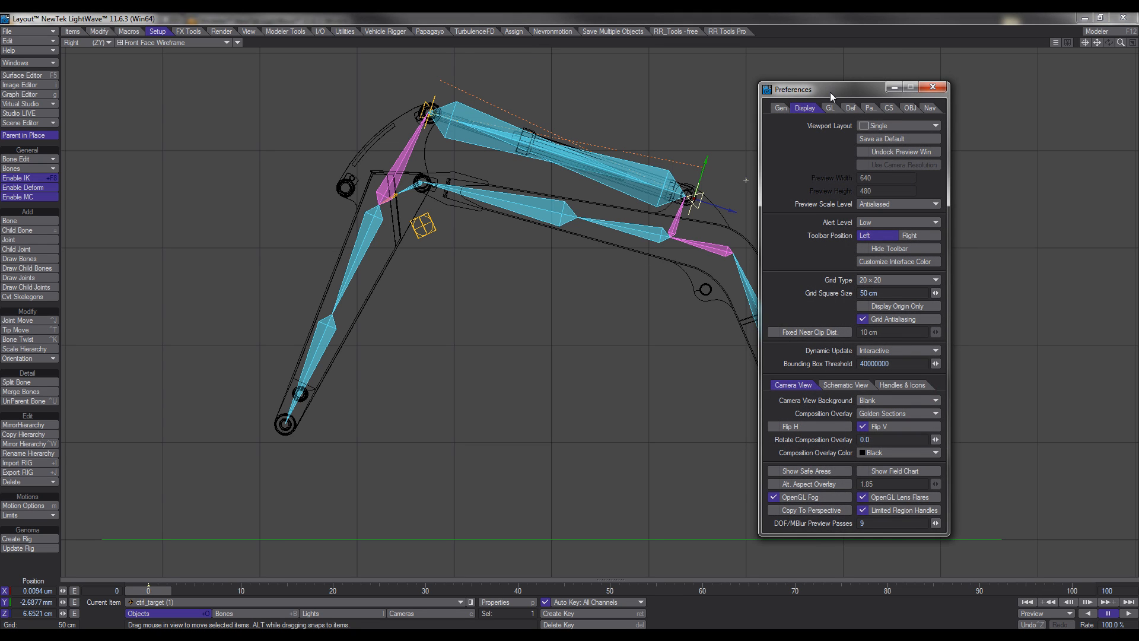
left_click_drag(831, 92, 650, 103)
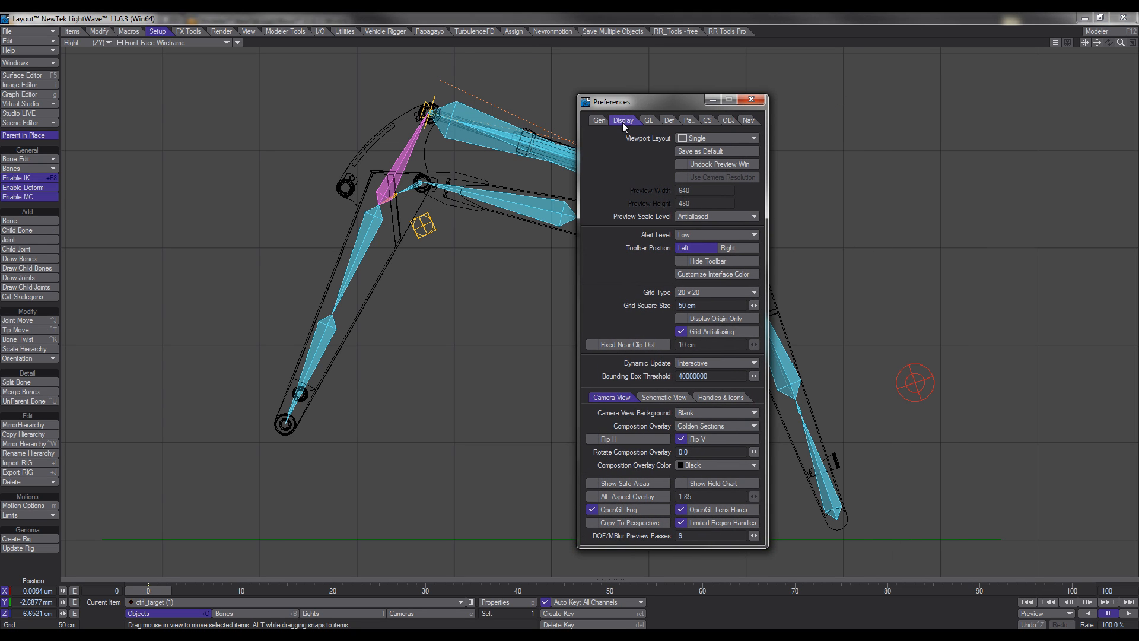
left_click(722, 397)
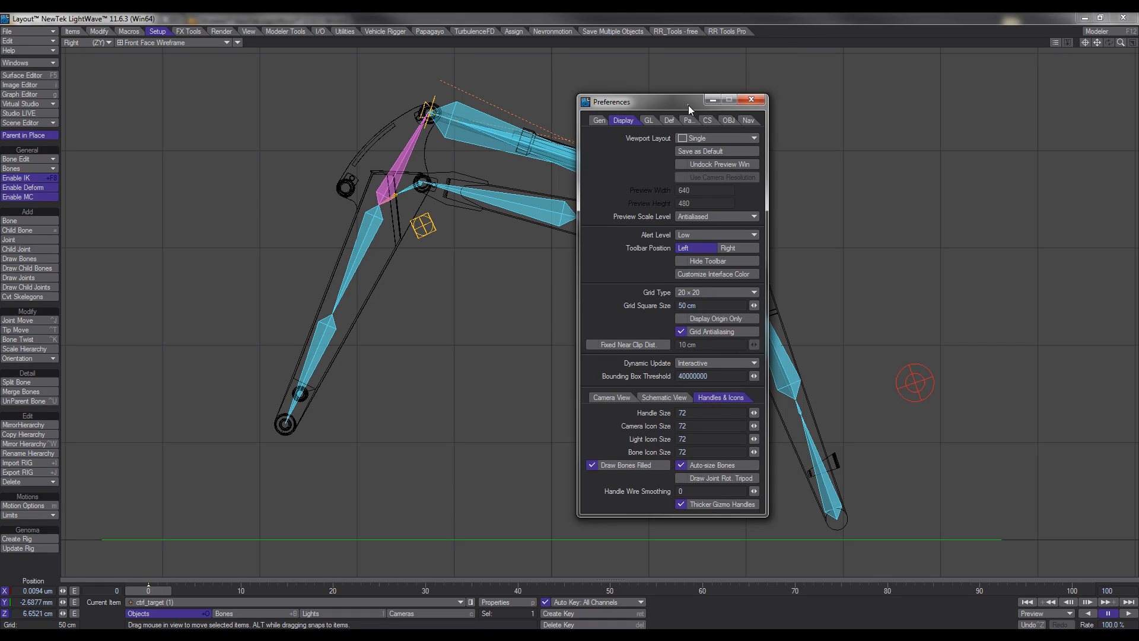
left_click_drag(689, 105, 917, 97)
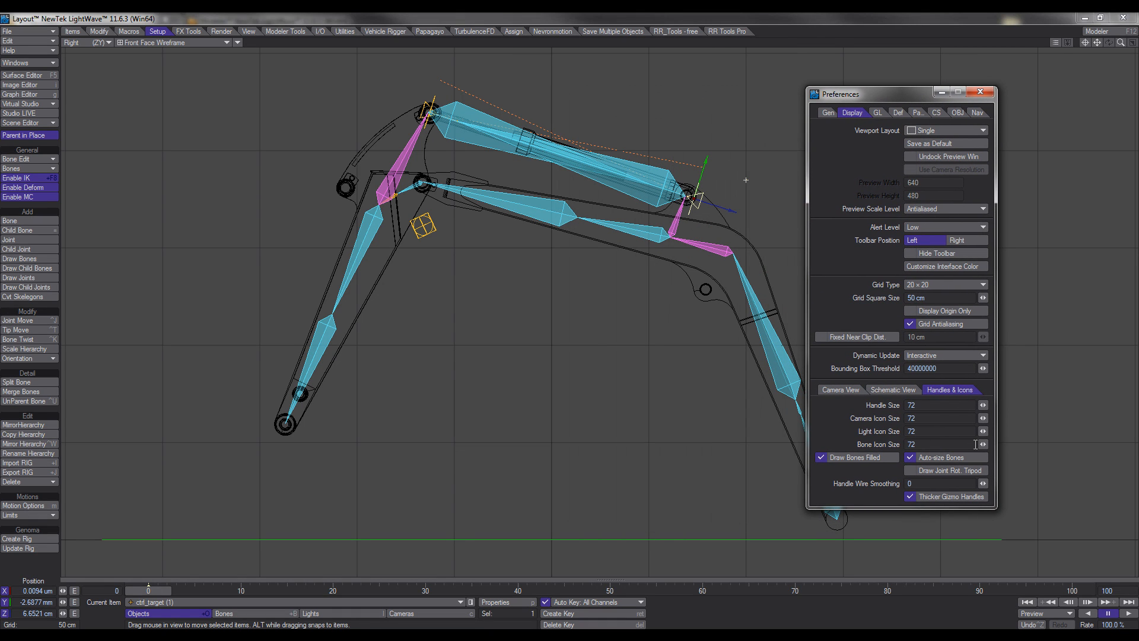
left_click_drag(983, 444, 957, 445)
left_click(862, 459)
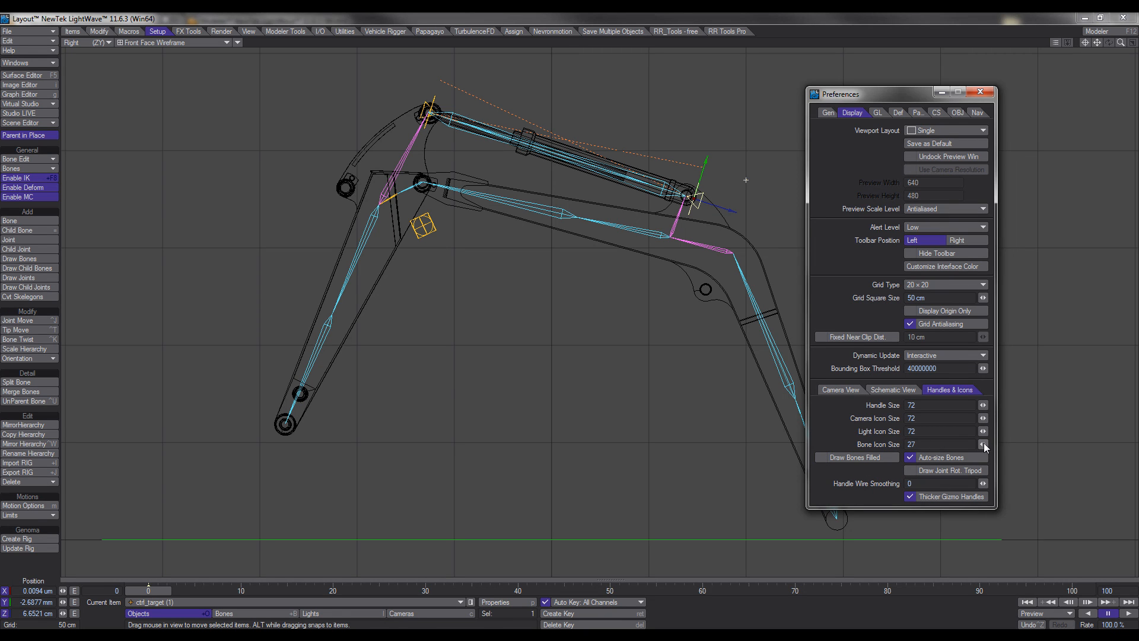
left_click_drag(984, 445, 987, 445)
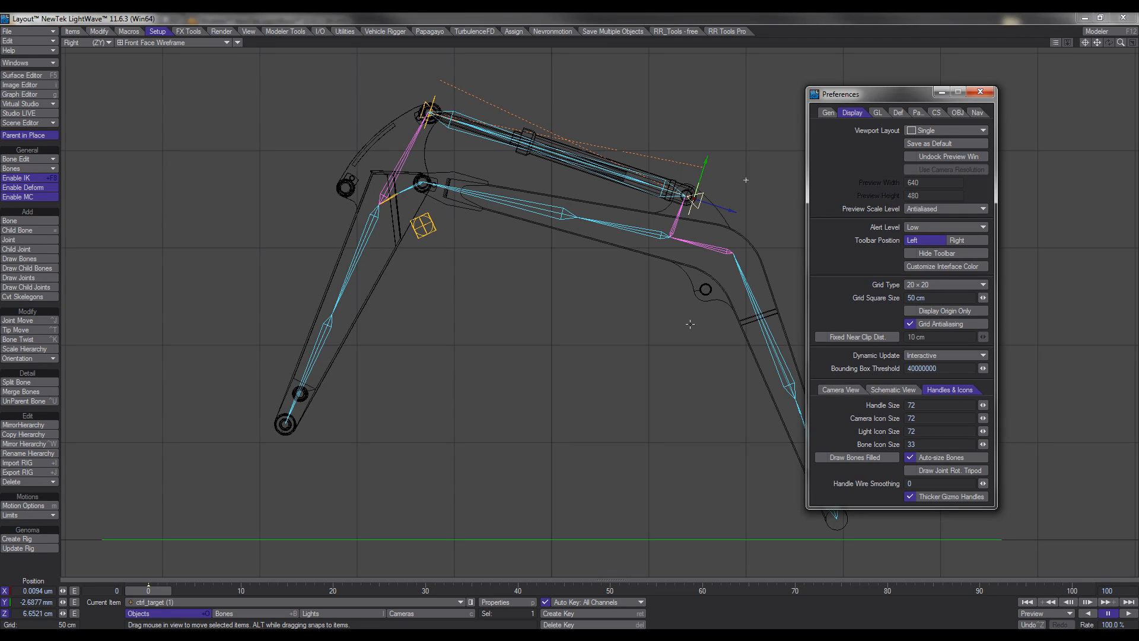
left_click_drag(632, 294, 617, 326, "ctrl+alt")
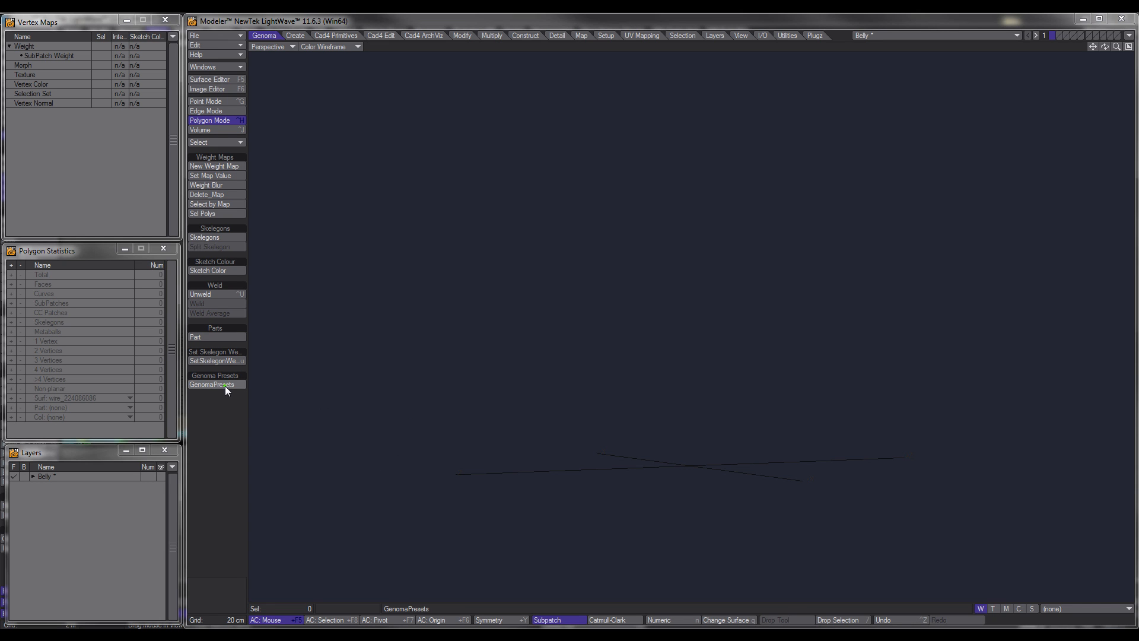
Load the Belly rig from the Tute Pesets group of the Genoma presets in Modeler.
left_click(226, 386)
left_click(289, 222)
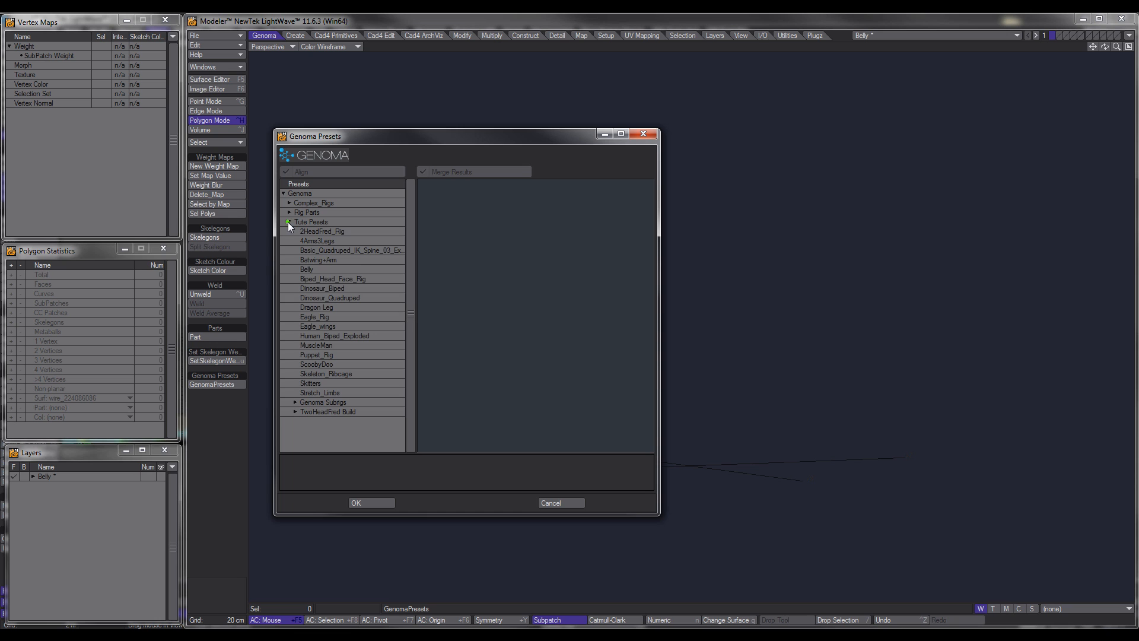
left_click(308, 268)
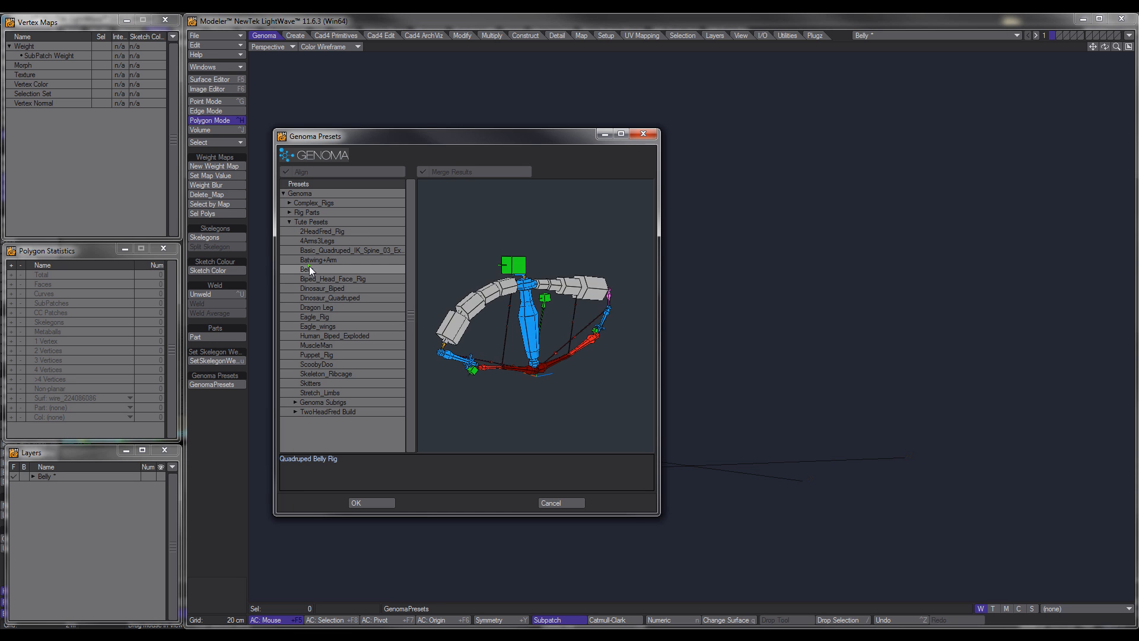
left_click(383, 503)
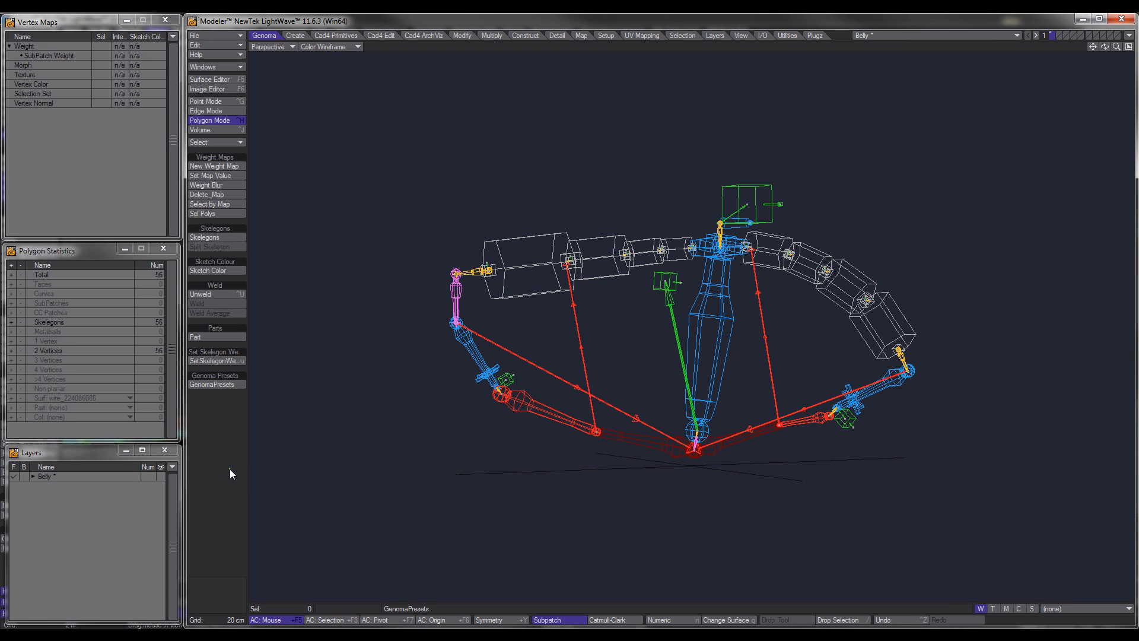
Examine the belly rig's skelegons, picking out the small green controllers near both ends of the lower belly chain.
left_click_drag(592, 377, 651, 357, "alt")
scroll(642, 360, "up", 2)
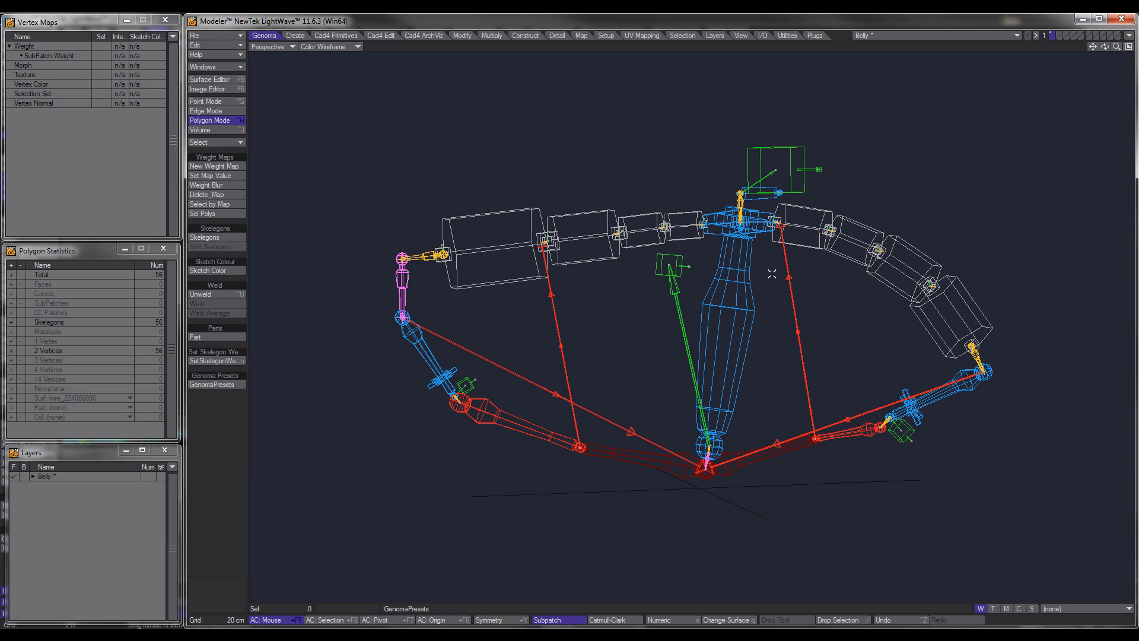
left_click_drag(774, 342, 768, 344, "alt")
left_click_drag(641, 331, 620, 331, "alt")
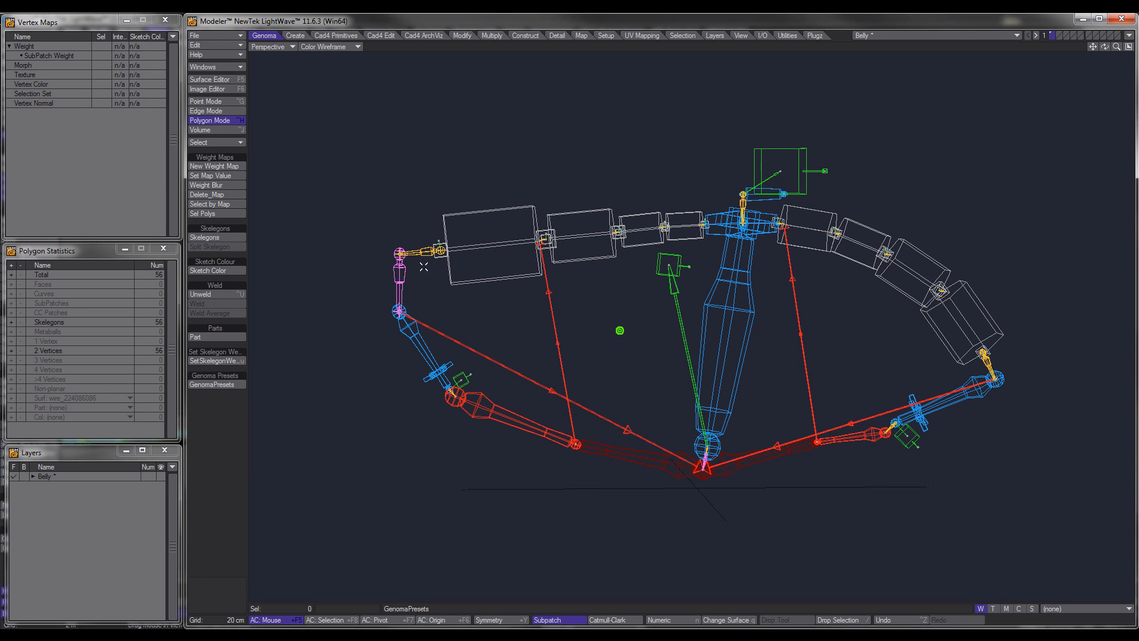
left_click_drag(704, 357, 650, 358, "alt")
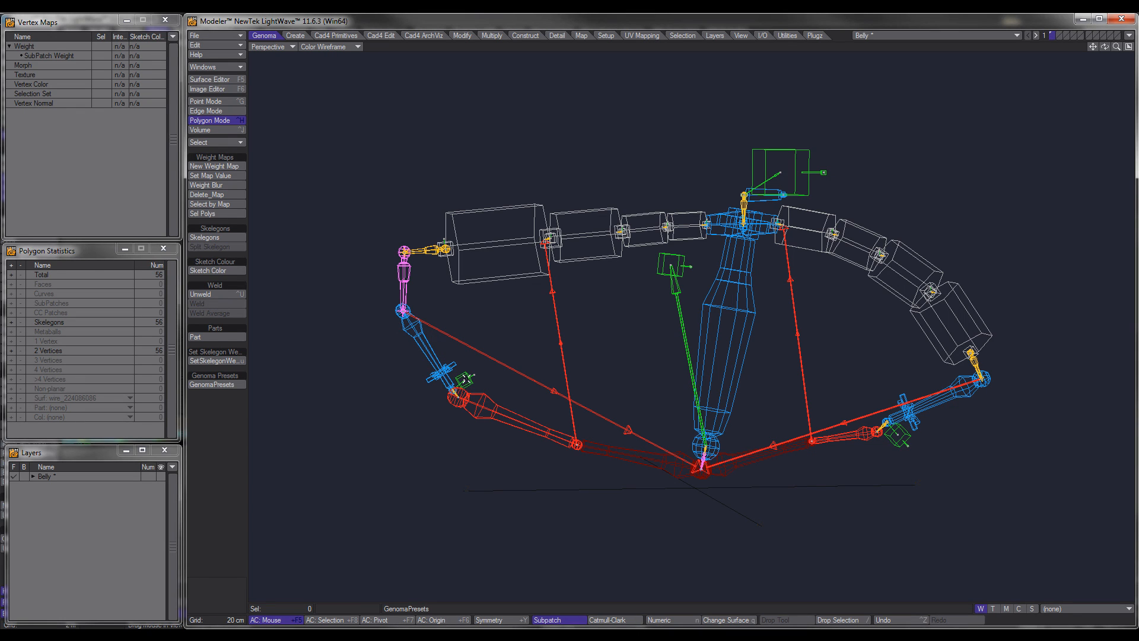
left_click(466, 381)
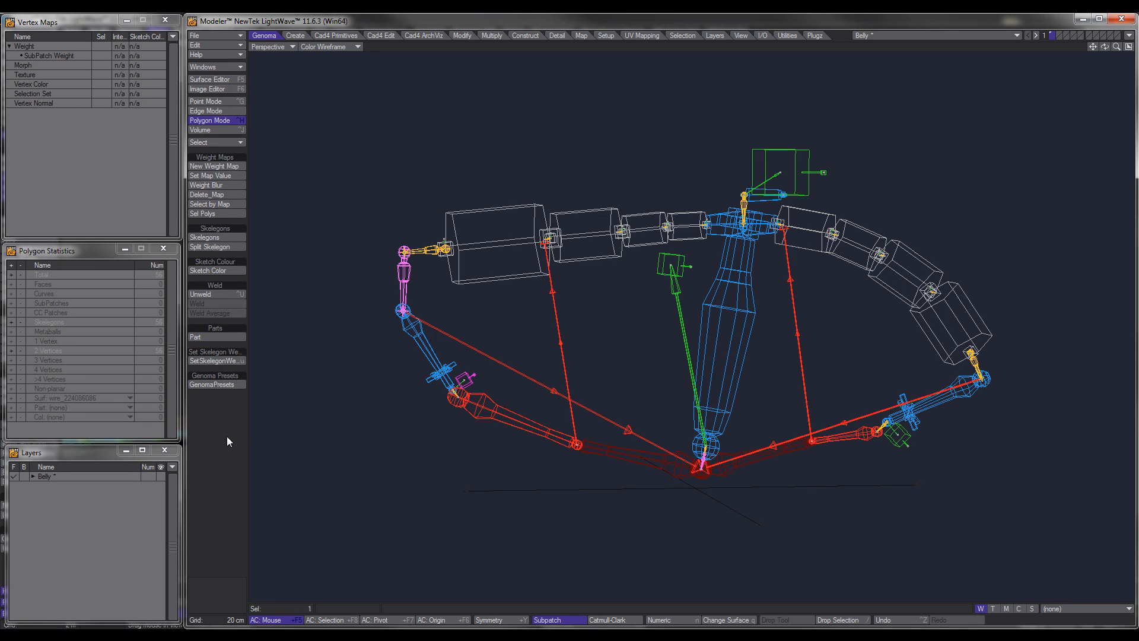
key("slash")
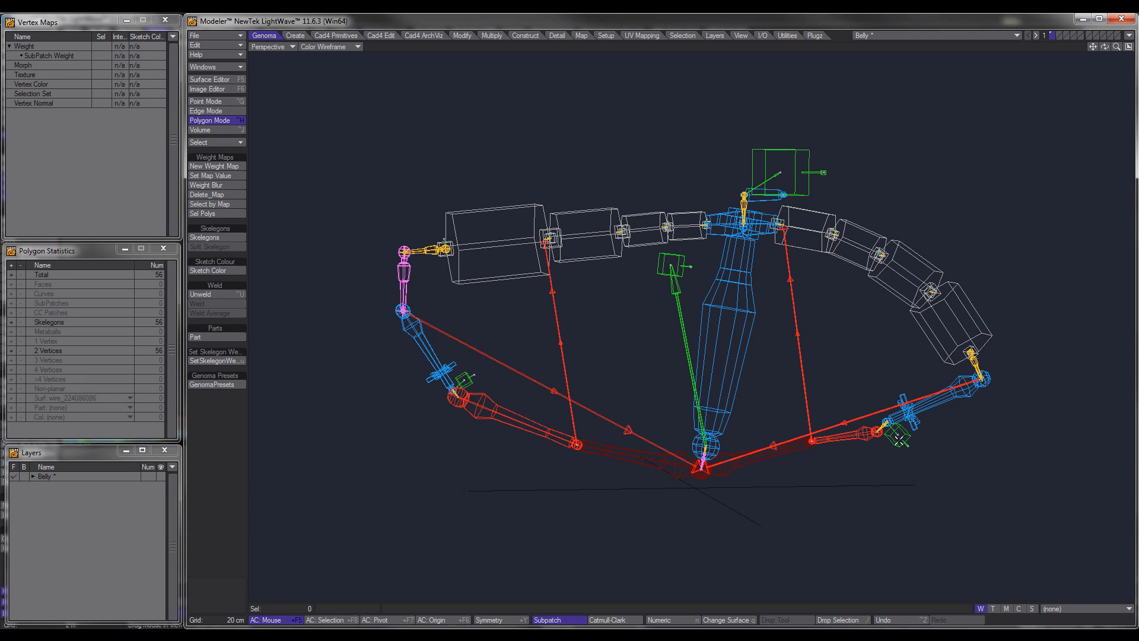
left_click(908, 437)
left_click(907, 440)
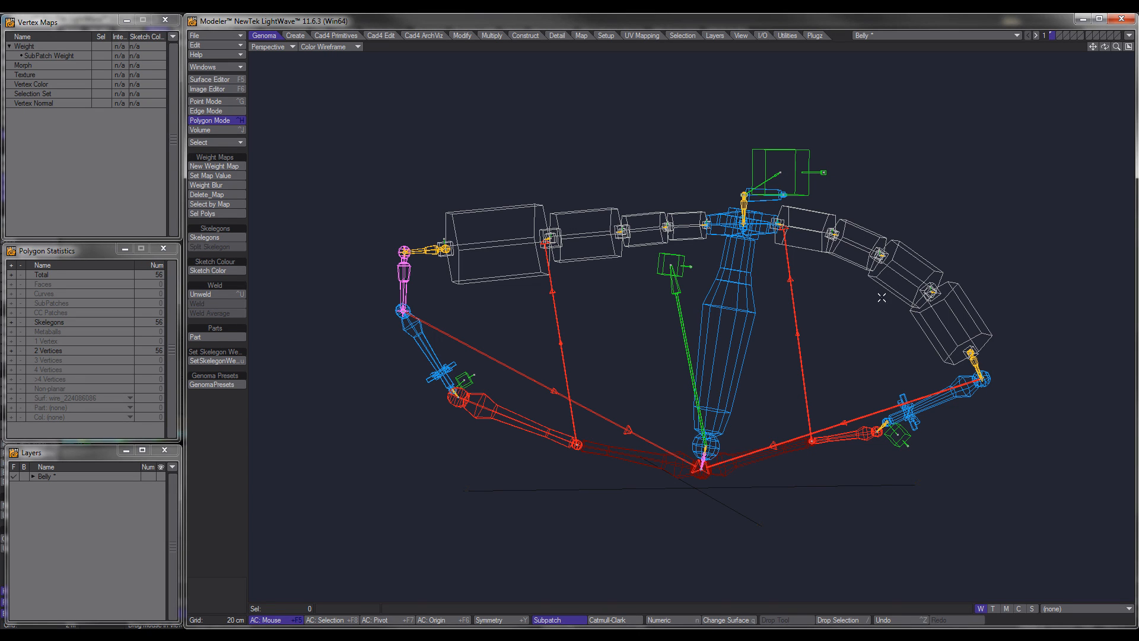
Switch to LightWave Layout and go to frame 20 of the rigged dinosaur's animation.
left_click(438, 637)
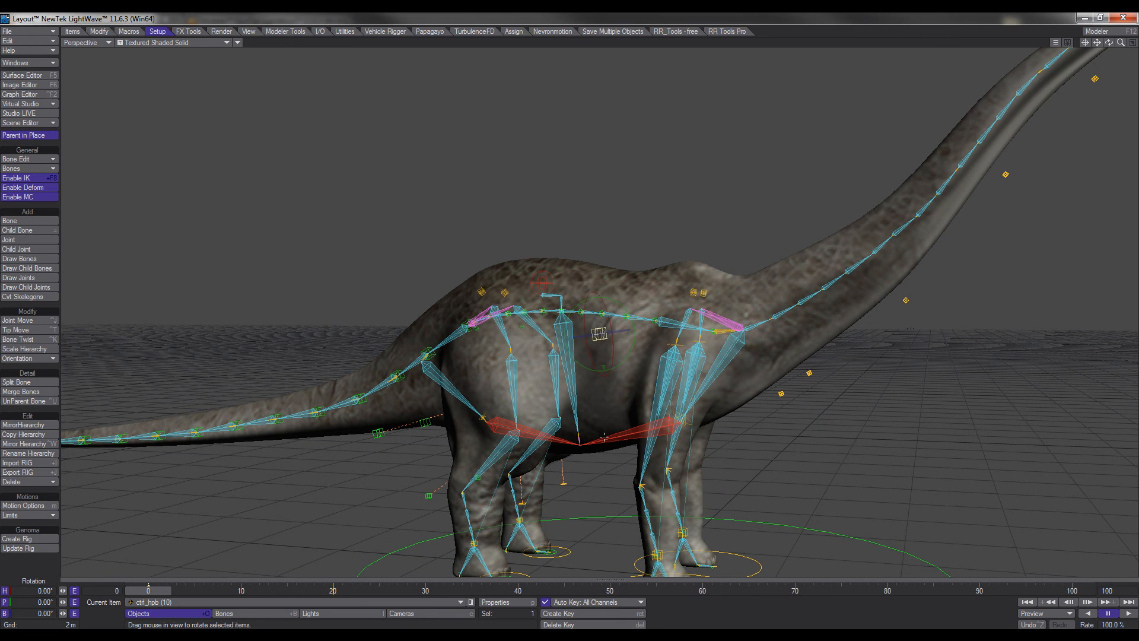
left_click_drag(628, 418, 619, 414, "alt")
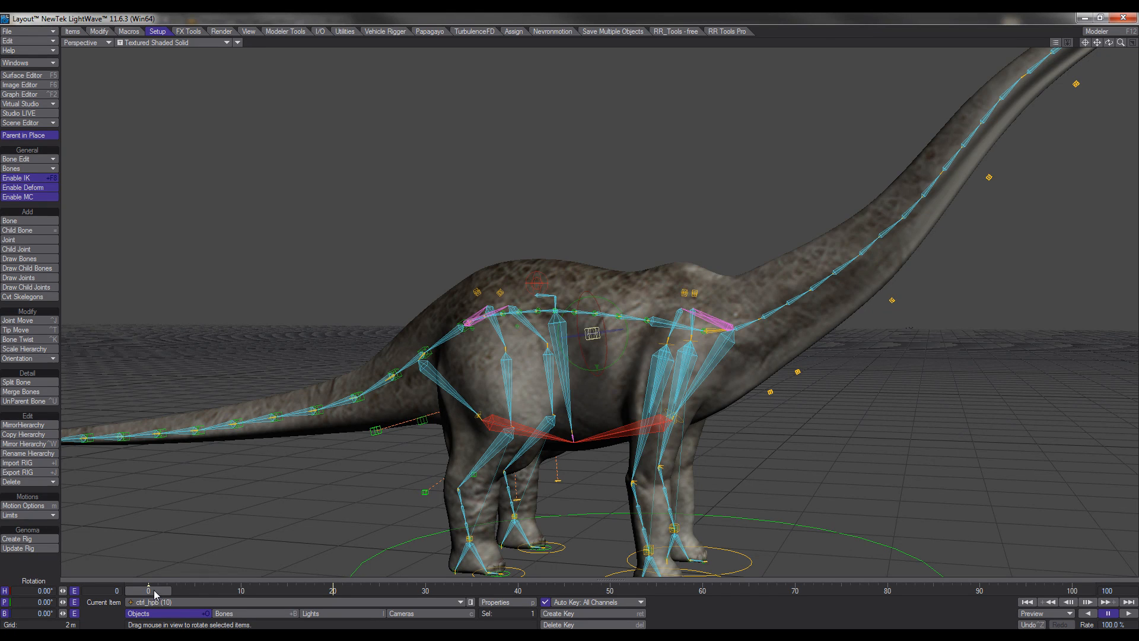
left_click_drag(154, 592, 333, 591)
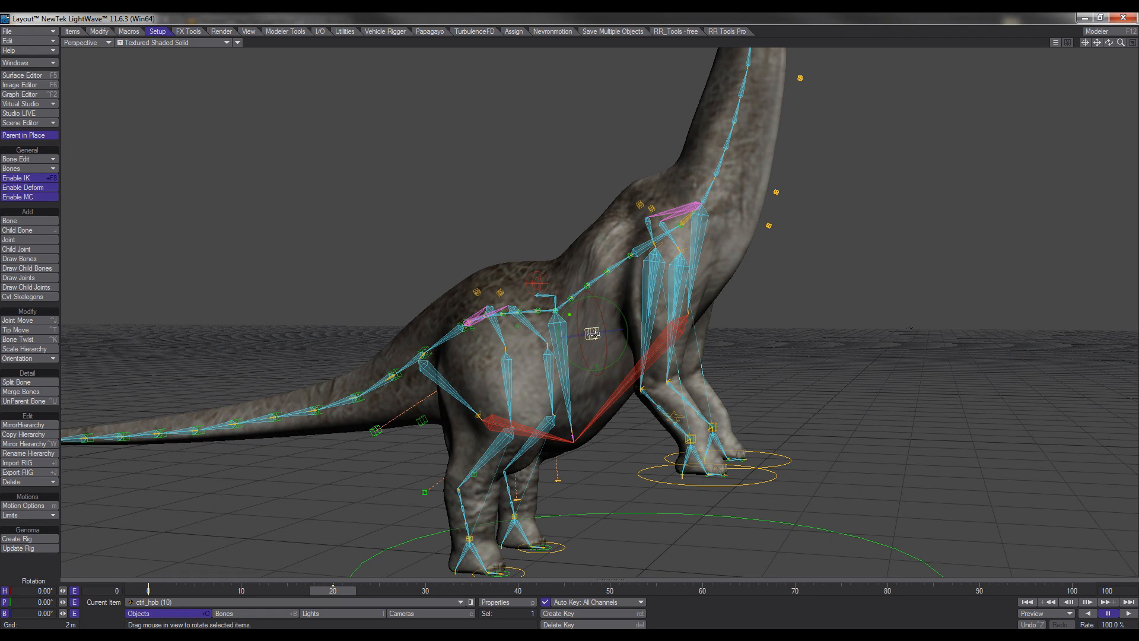
Rotate the belly controller ctrl_hpb (10) at frame 20 to 13.5° heading and about -22.1° pitch, and return to frame 0.
left_click_drag(597, 366, 610, 361)
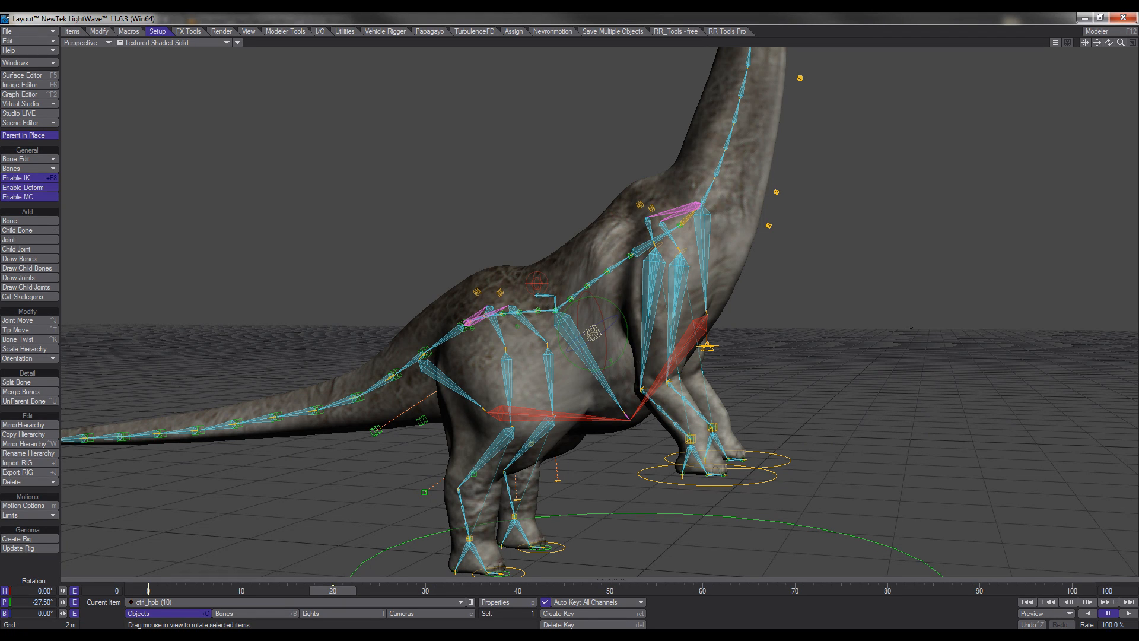
left_click_drag(610, 362, 616, 356)
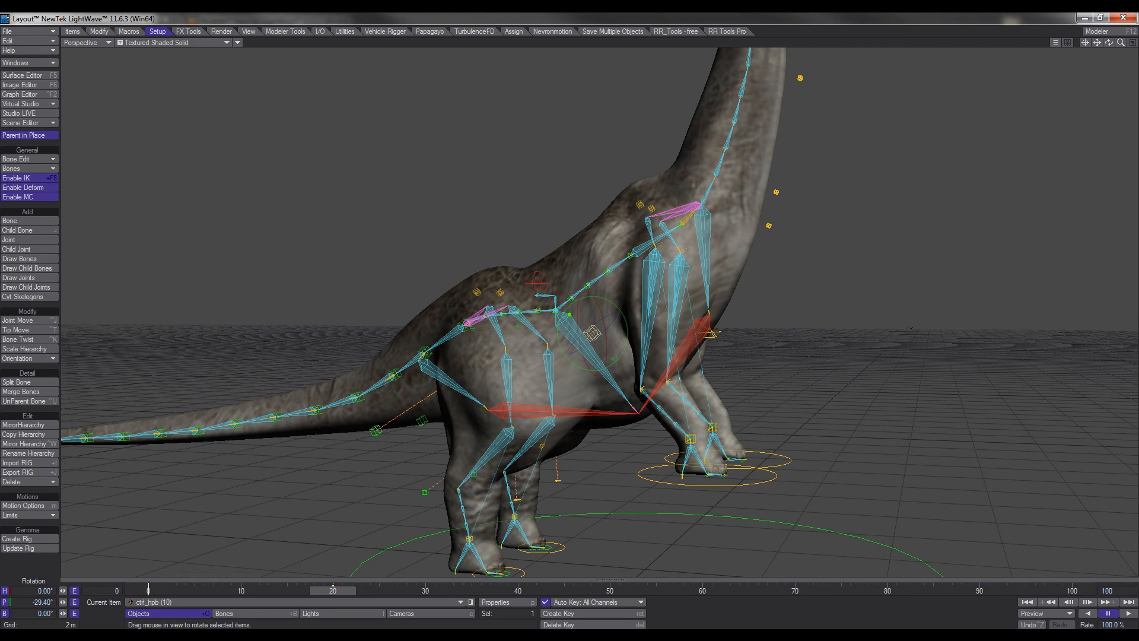
left_click_drag(616, 356, 615, 367)
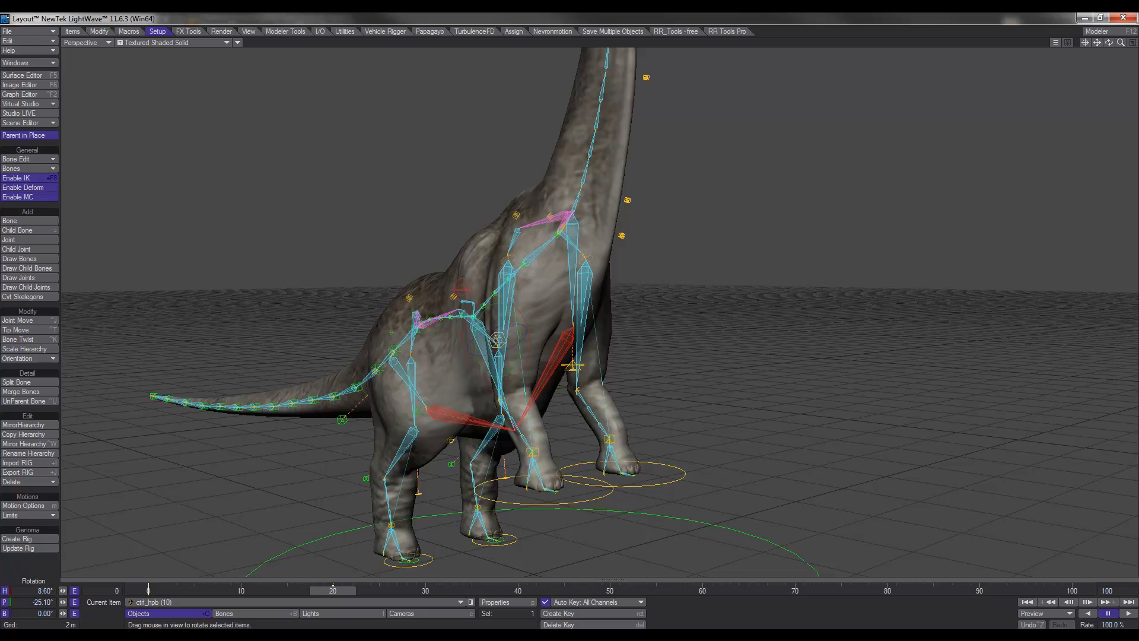
left_click_drag(615, 366, 618, 366)
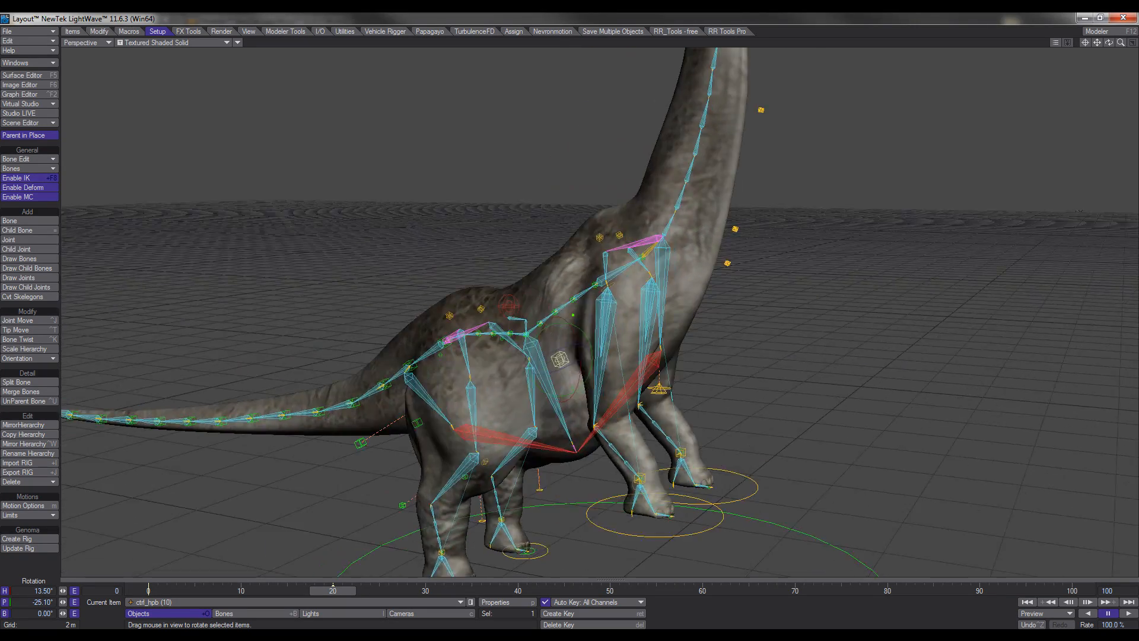
left_click_drag(584, 360, 617, 377, "alt")
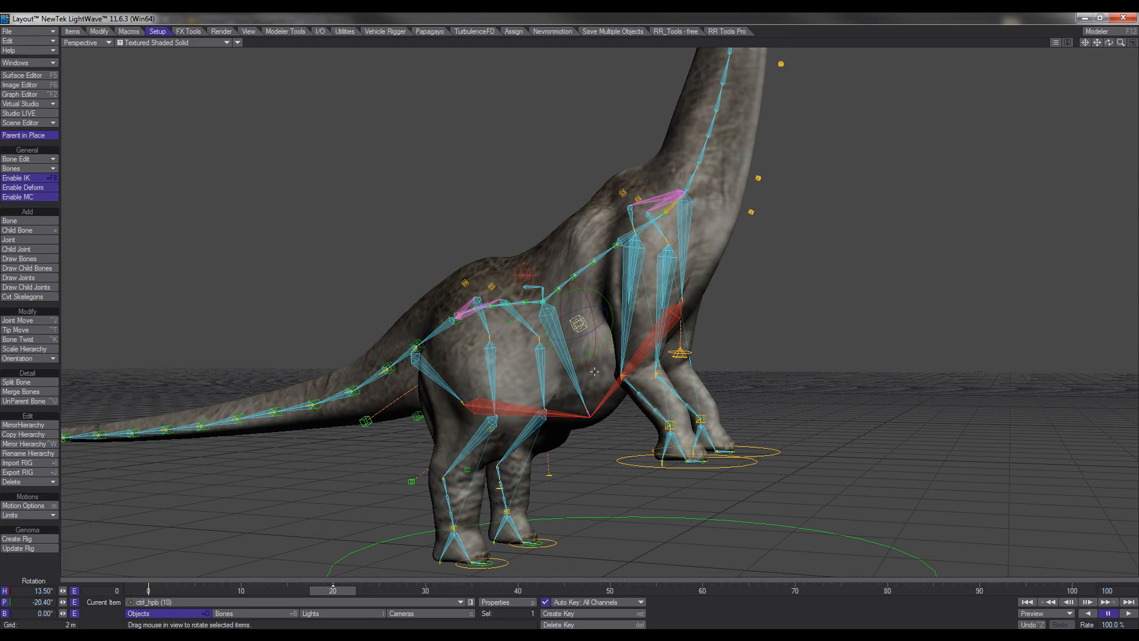
left_click_drag(570, 315, 567, 319)
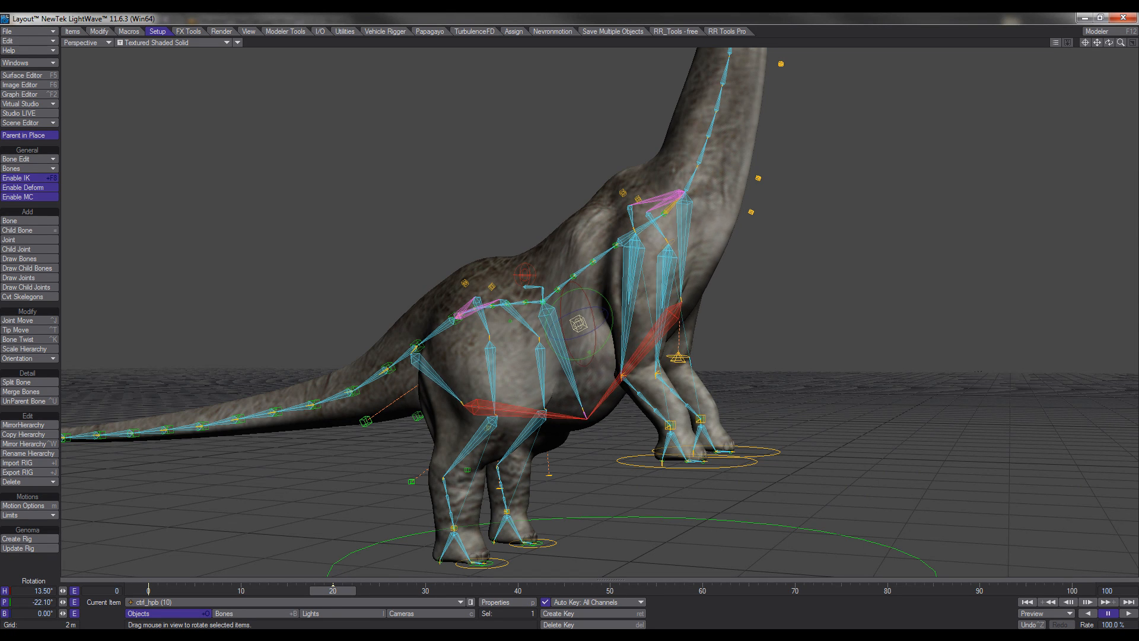
left_click_drag(333, 590, 148, 590)
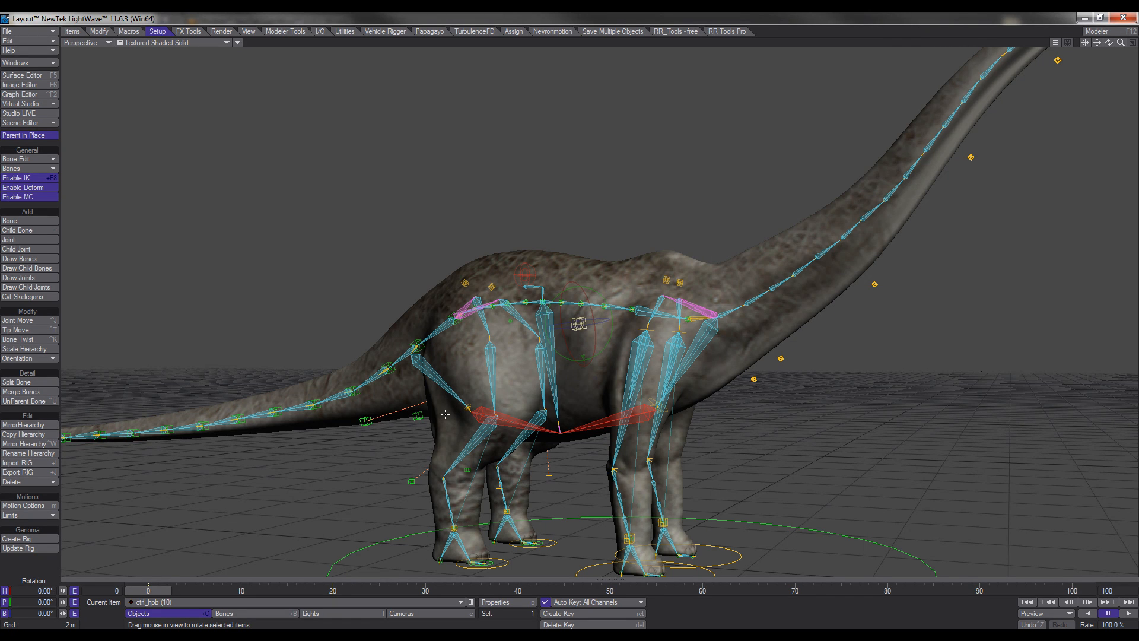
left_click_drag(445, 415, 915, 386, "alt")
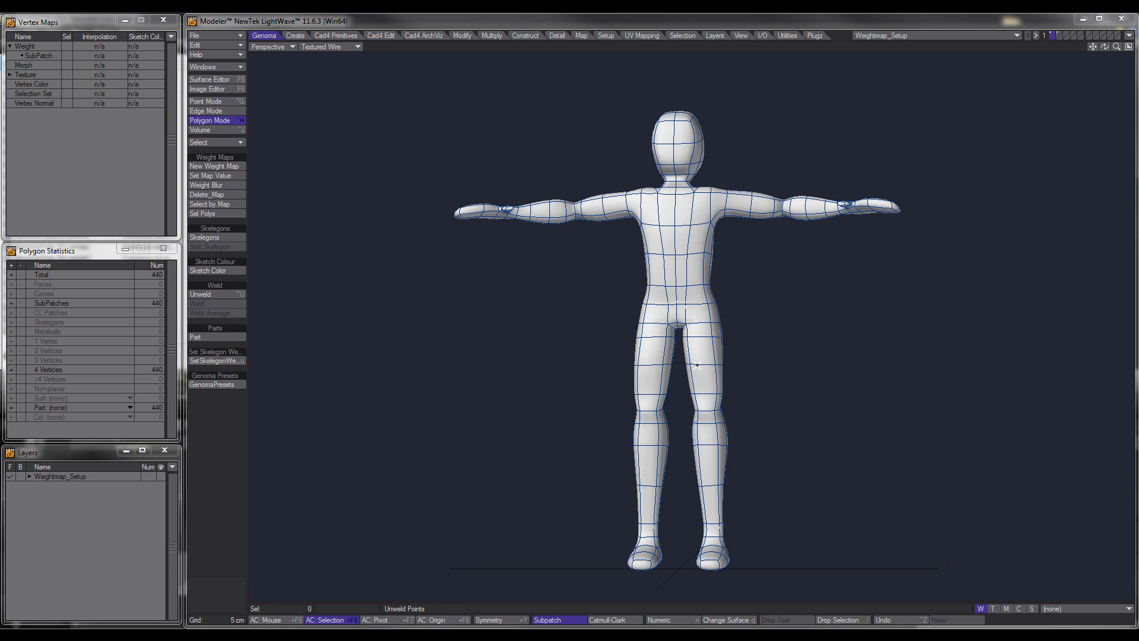
Load a root rig part from the Genoma presets into an empty layer with the human mesh in the background.
key("KP_0")
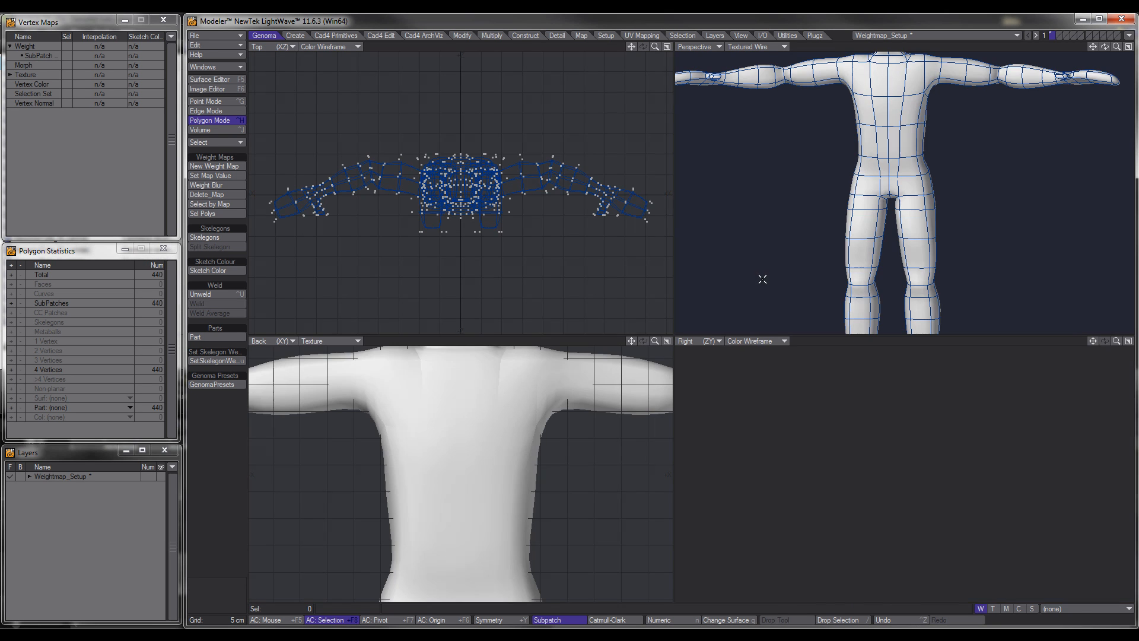
key("a")
left_click(1058, 34)
left_click(1054, 39)
key("KP_0")
scroll(738, 308, "up", 7)
left_click_drag(746, 292, 852, 372, "alt")
left_click(219, 384)
left_click(290, 240)
left_click(383, 505)
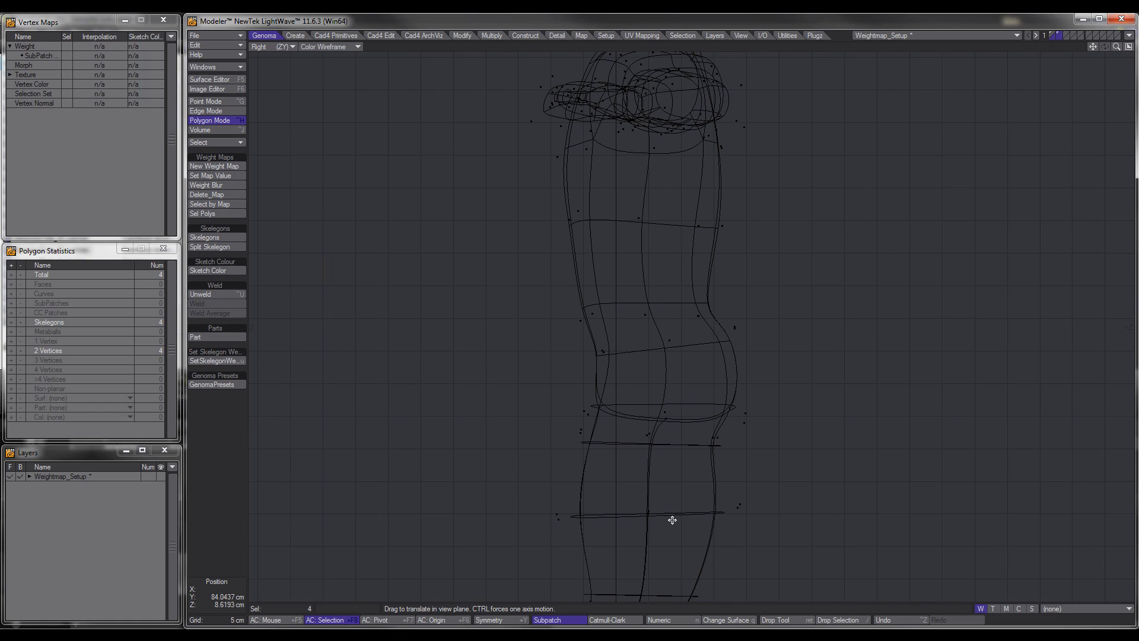
Turn the root rig to extend backward with its controller angled upward, centre it on the body, and move it to the waist.
key("r")
key("r")
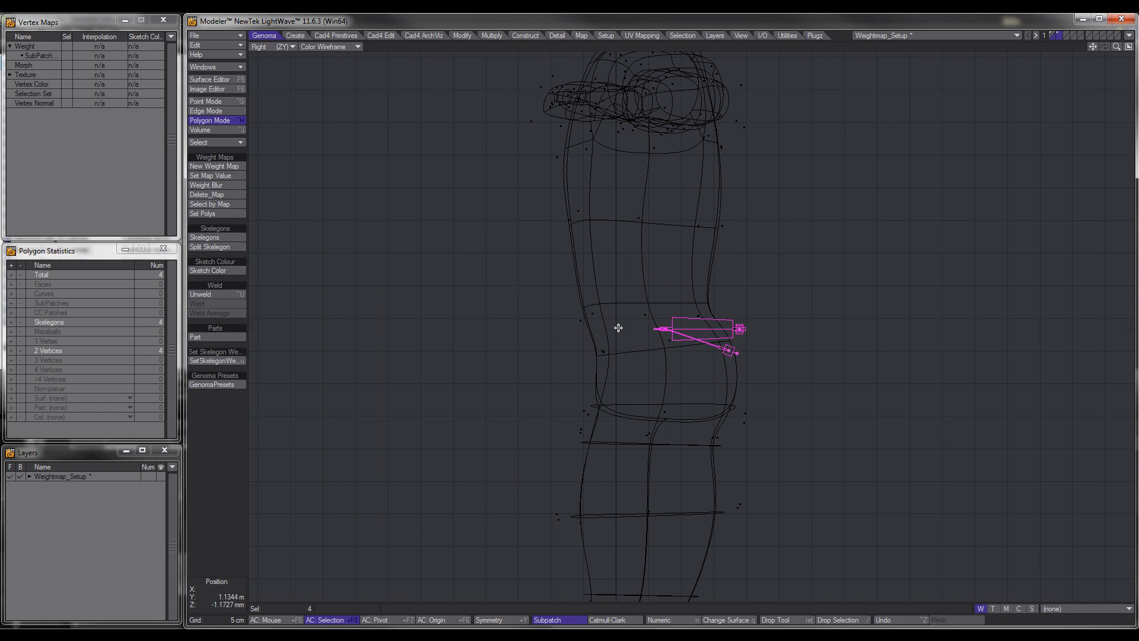
key("KP_0")
key("t")
key("r")
key("r")
key("v")
left_click(507, 293)
key("t")
left_click_drag(914, 501, 906, 450)
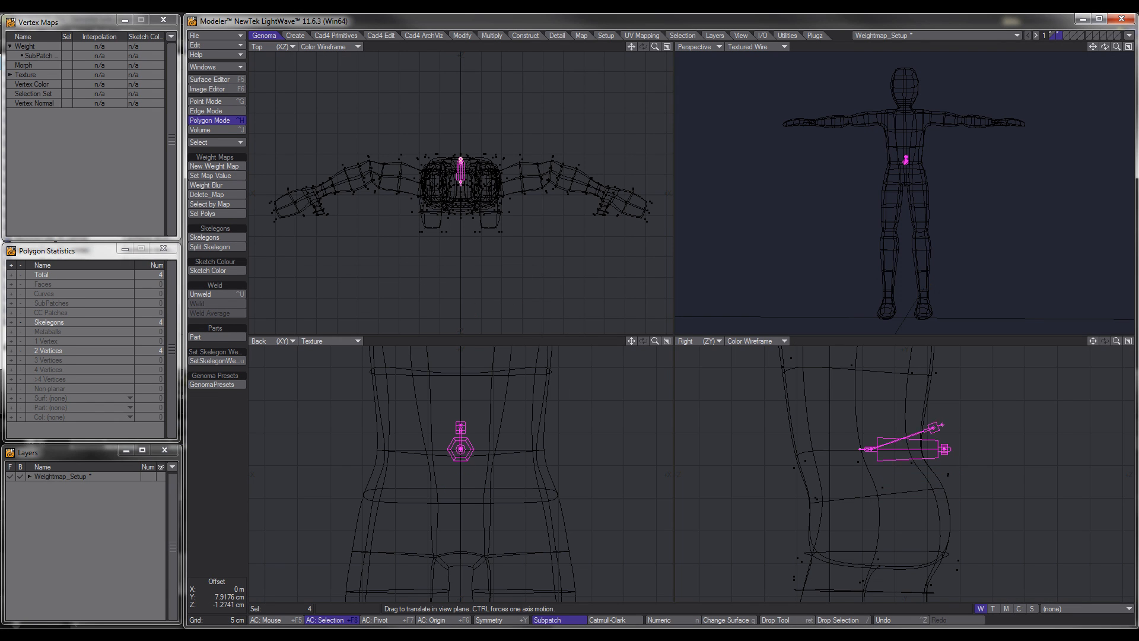
Load the control_04c preset from the 03_FK_Controls group of the Genoma rig parts.
key("KP_0")
key("period")
left_click(212, 385)
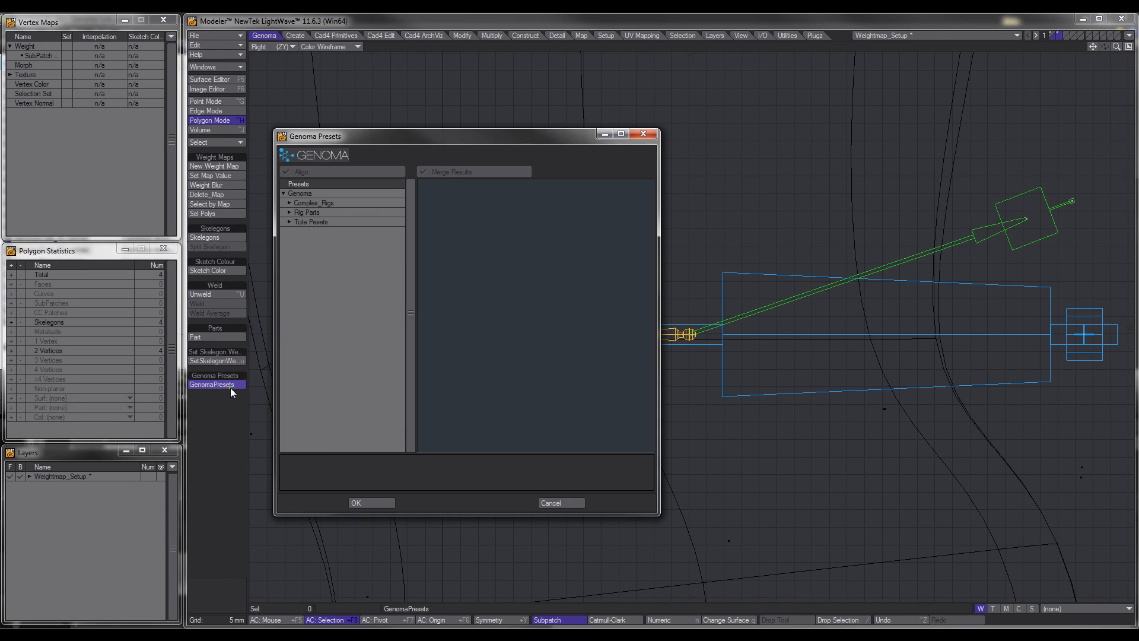
left_click(295, 231)
left_click(330, 380)
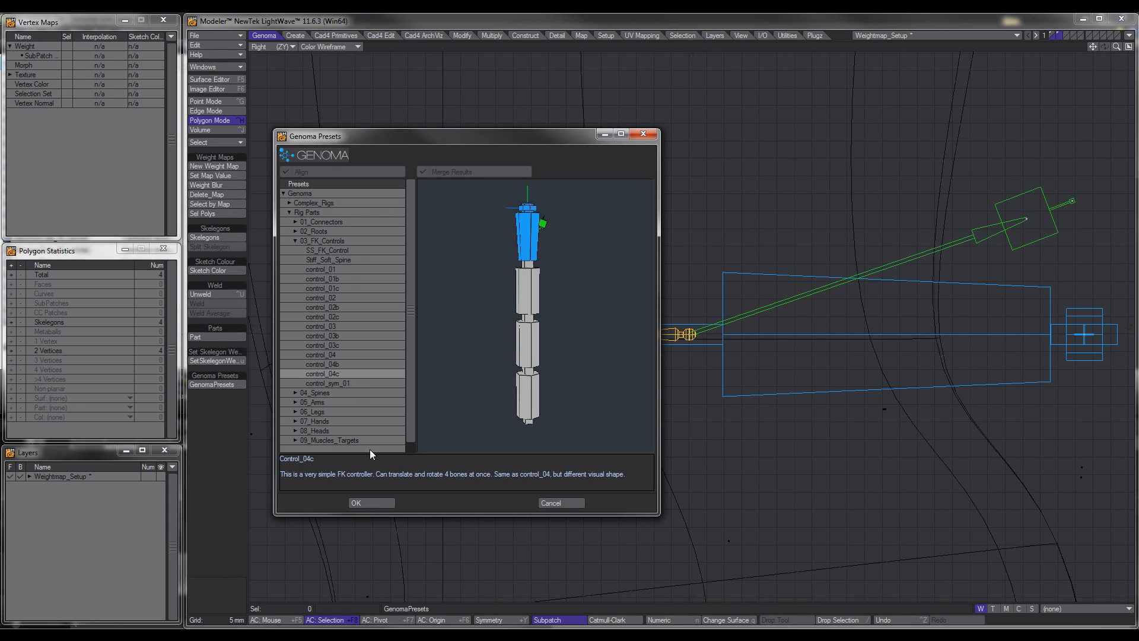
left_click(365, 503)
Move the four-bone control chain so its base sits on the root at the waist, and merge their coincident points.
left_click_drag(1003, 380, 473, 311)
left_click_drag(843, 289, 589, 332)
key("KP_0")
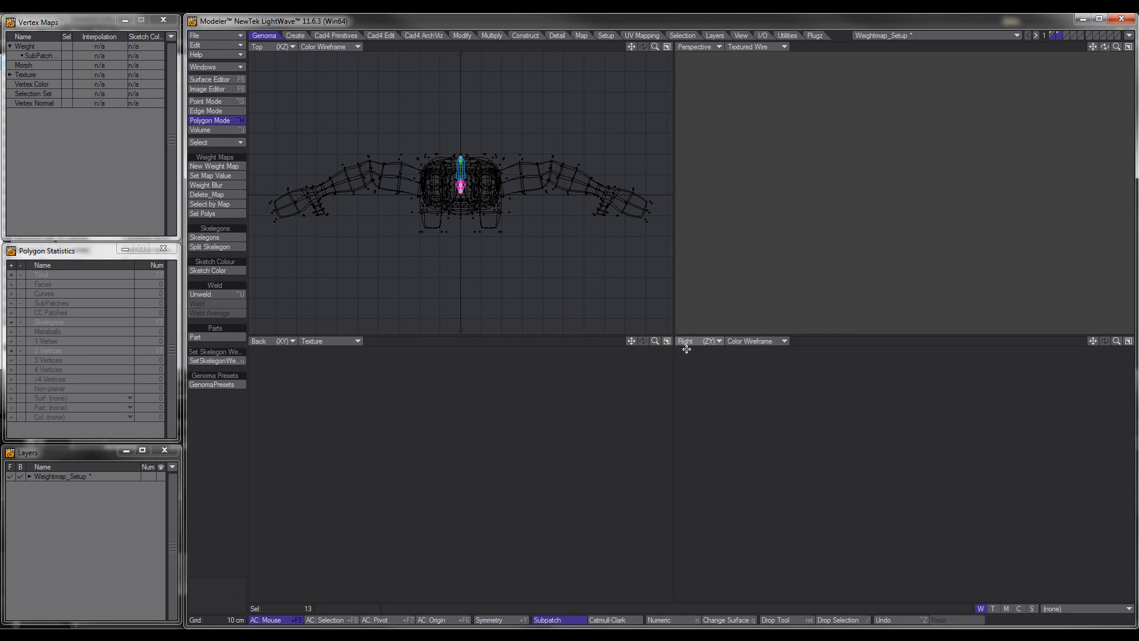
key("Return")
key("slash")
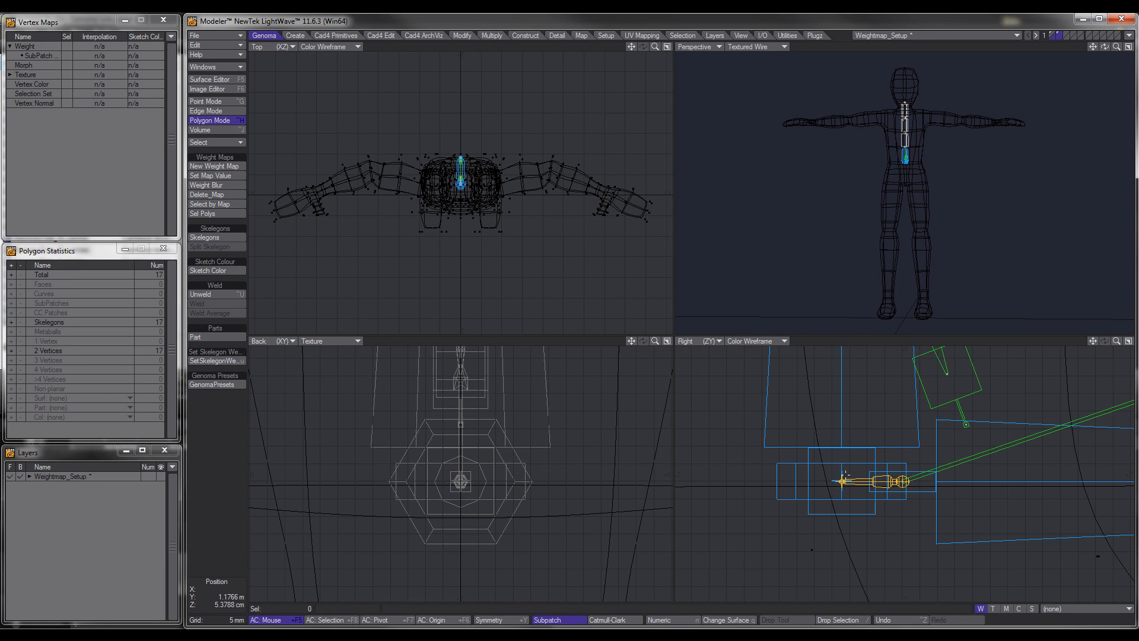
key("ctrl+g")
key("m")
key("Return")
Select the upper spine chain's points and scale them vertically to 86% to fit the torso.
left_click_drag(925, 172, 884, 190, "alt")
key("KP_0")
scroll(663, 392, "down", 5)
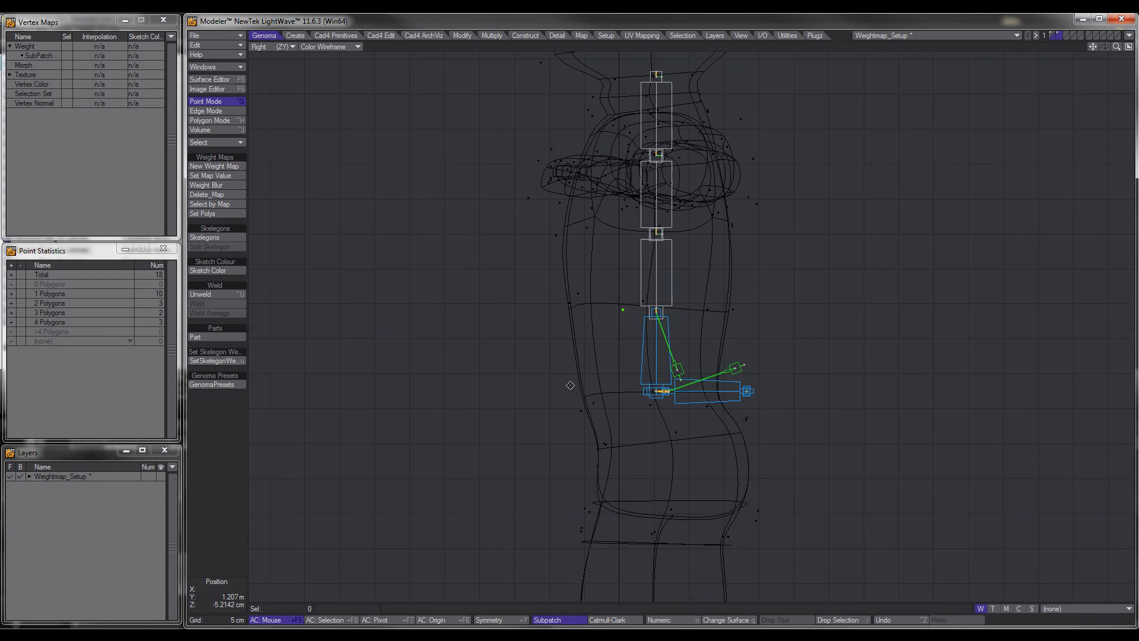
left_click_drag(570, 386, 545, 422, "alt")
key("space")
key("space")
key("space")
right_click_drag(600, 390, 629, 55)
key("h")
left_click_drag(473, 309, 472, 321)
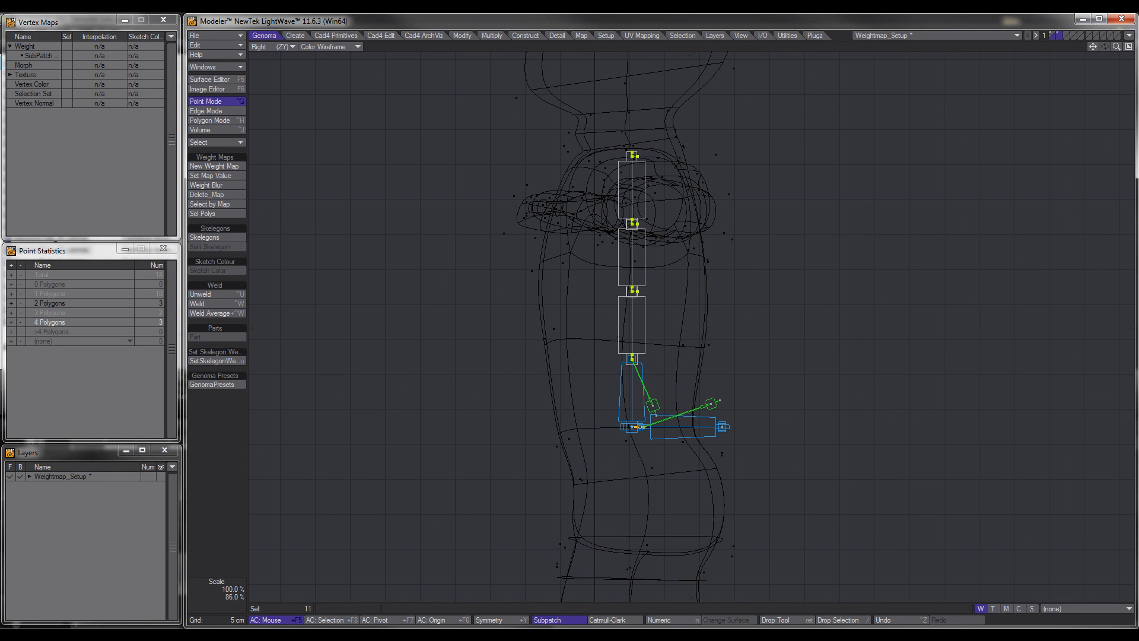
Load the control_02c preset from the 03_FK_Controls group of the Genoma rig parts.
key("ctrl+h")
left_click(212, 384)
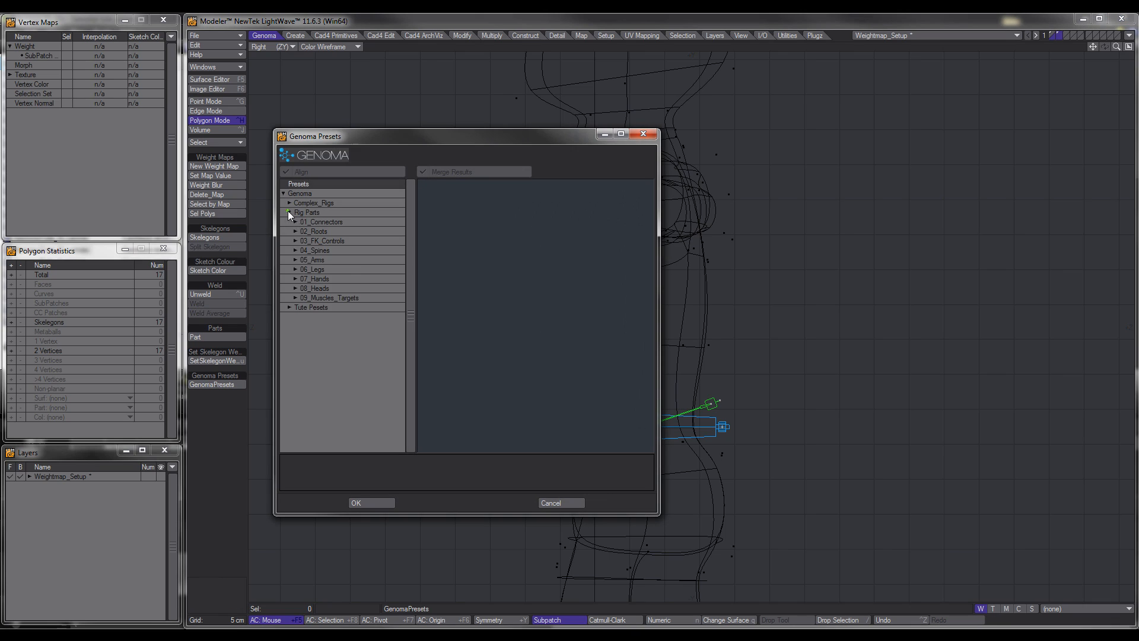
left_click(295, 241)
left_click(318, 316)
left_click(369, 502)
Place the two-bone control chain downward from the root into the pelvis and weld its base point to the root.
scroll(551, 430, "down", 4)
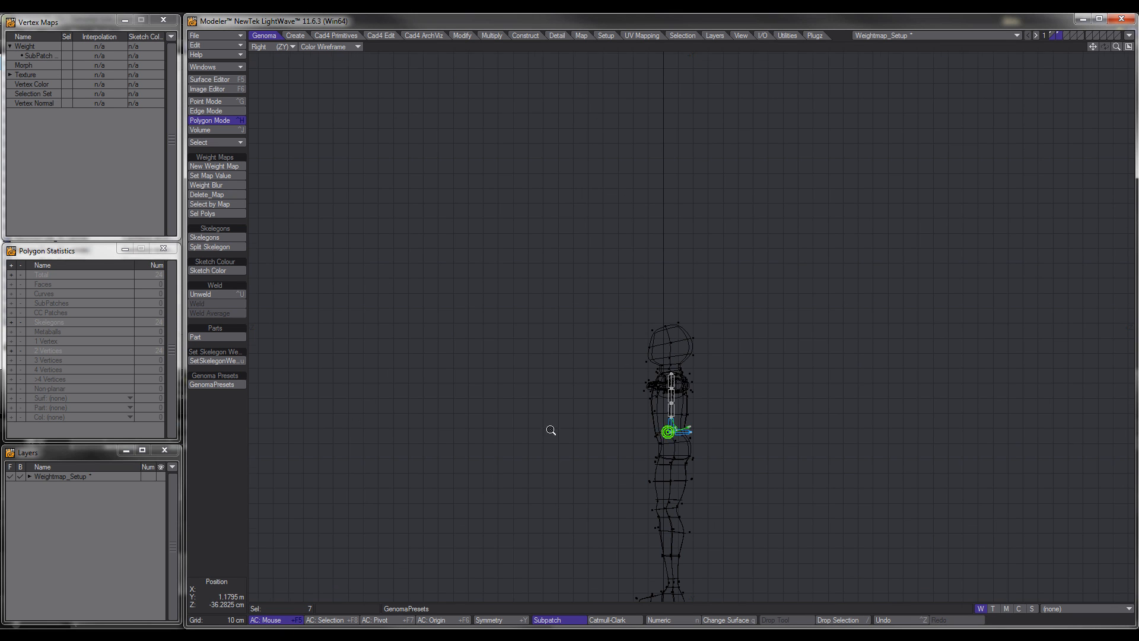
scroll(671, 446, "up", 10)
left_click_drag(640, 424, 637, 376)
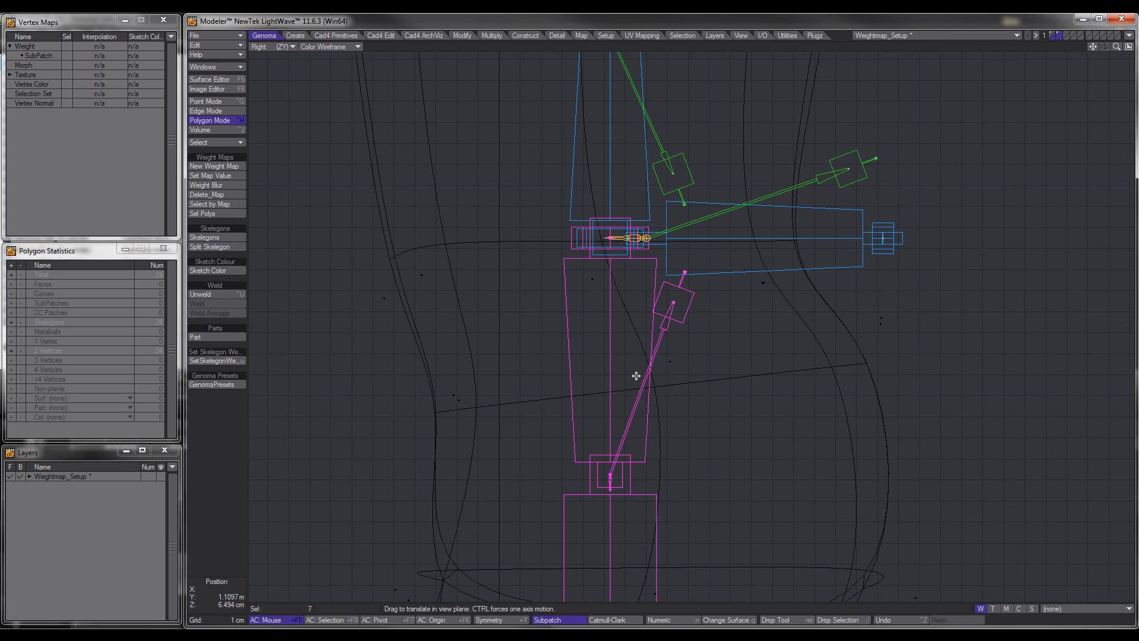
key("KP_0")
key("v")
key("Return")
key("ctrl+g")
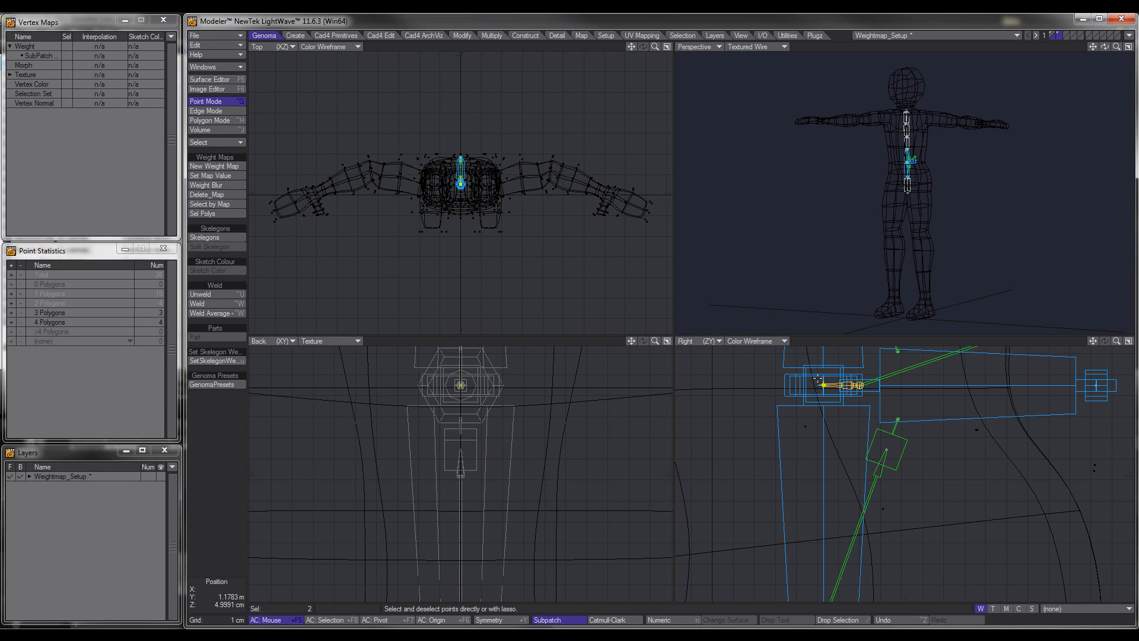
key("ctrl+w")
scroll(911, 159, "up", 5)
left_click_drag(912, 178, 848, 244, "alt")
scroll(765, 466, "down", 6)
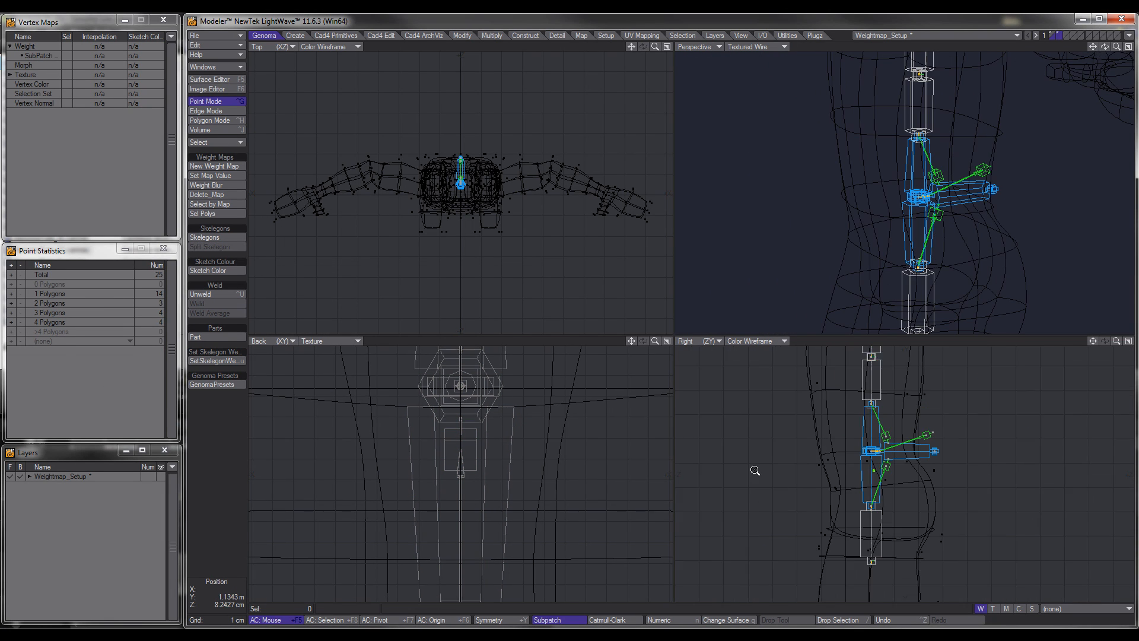
Frame the pelvis and legs in the Back view and set that view's display to Color Wireframe.
key("KP_0")
key("KP_0")
key("KP_0")
scroll(594, 457, "down", 5)
left_click_drag(664, 425, 728, 416, "alt")
scroll(728, 368, "up", 7)
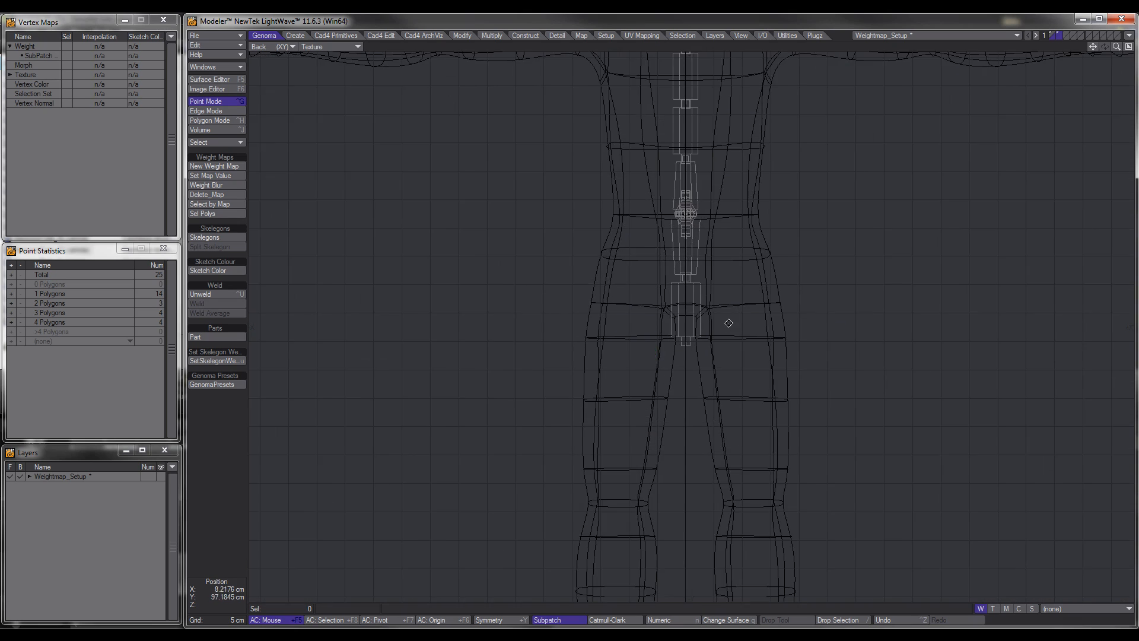
left_click_drag(728, 323, 734, 377, "alt")
left_click(327, 47)
left_click(327, 66)
scroll(629, 379, "up", 2)
Load a connector preset from the 01_Connectors group of the Genoma rig parts.
key("ctrl+h")
left_click(214, 385)
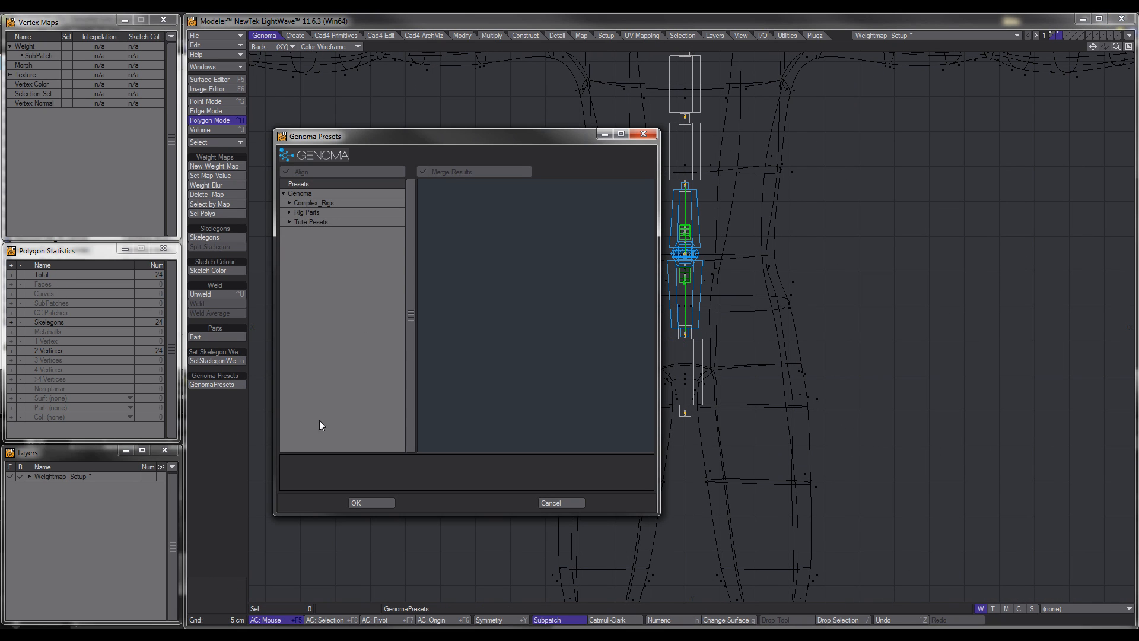
left_click(289, 213)
left_click(295, 222)
left_click(320, 232)
left_click(369, 503)
Move the connector to the lower end of the pelvis chain and weld their overlapping points.
scroll(664, 469, "down", 7)
key("t")
scroll(674, 463, "up", 10)
left_click_drag(674, 585, 789, 300)
key("ctrl+g")
key("ctrl+w")
key("slash")
Move the connector's free end out to the hip joint on the +X side, aligning it in the side and back views.
scroll(721, 425, "down", 4)
left_click(679, 483)
key("t")
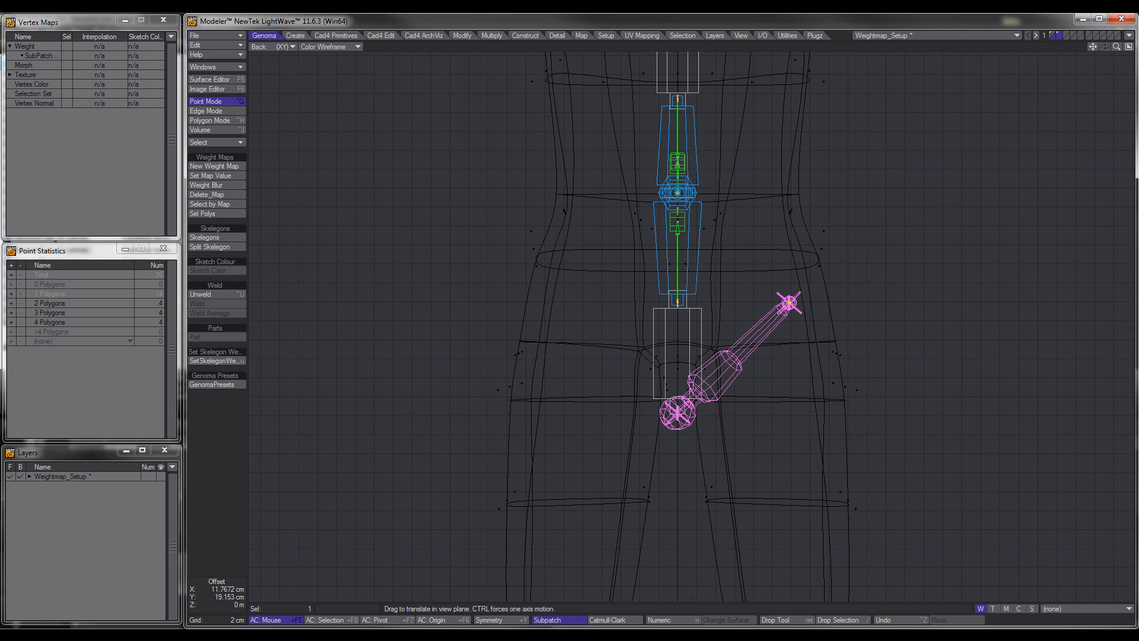
key("KP_0")
left_click_drag(784, 456, 861, 451)
left_click_drag(543, 451, 533, 460)
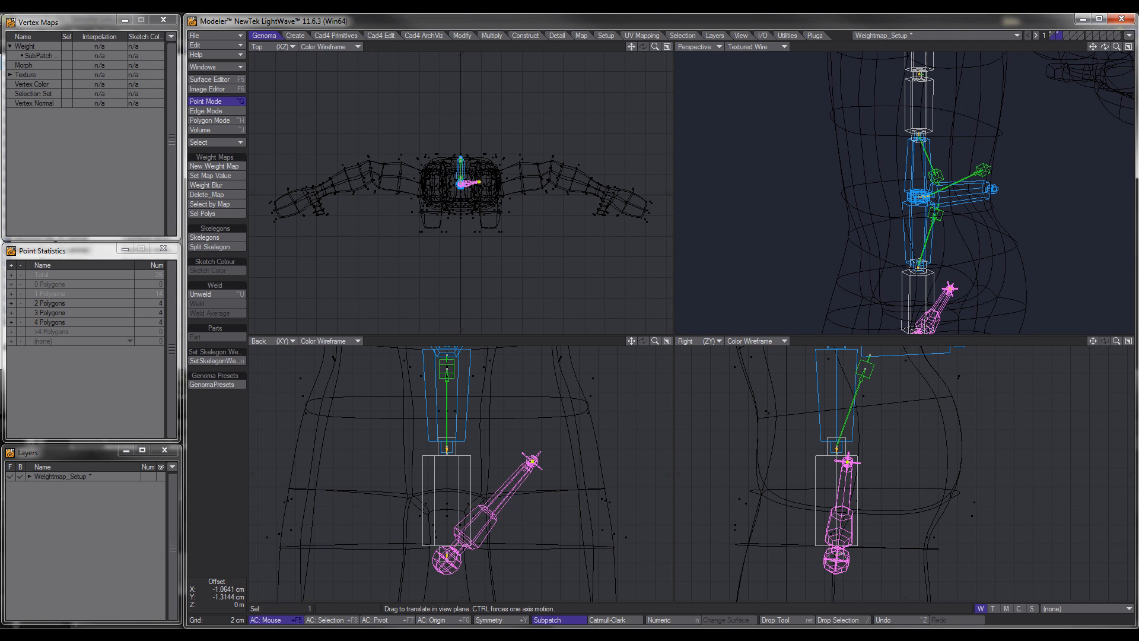
key("slash")
Load the leg_foot_01 preset from the 06_Legs group with Merge Results and Align turned off.
key("KP_0")
scroll(626, 245, "down", 4)
scroll(626, 246, "down", 2)
left_click(227, 385)
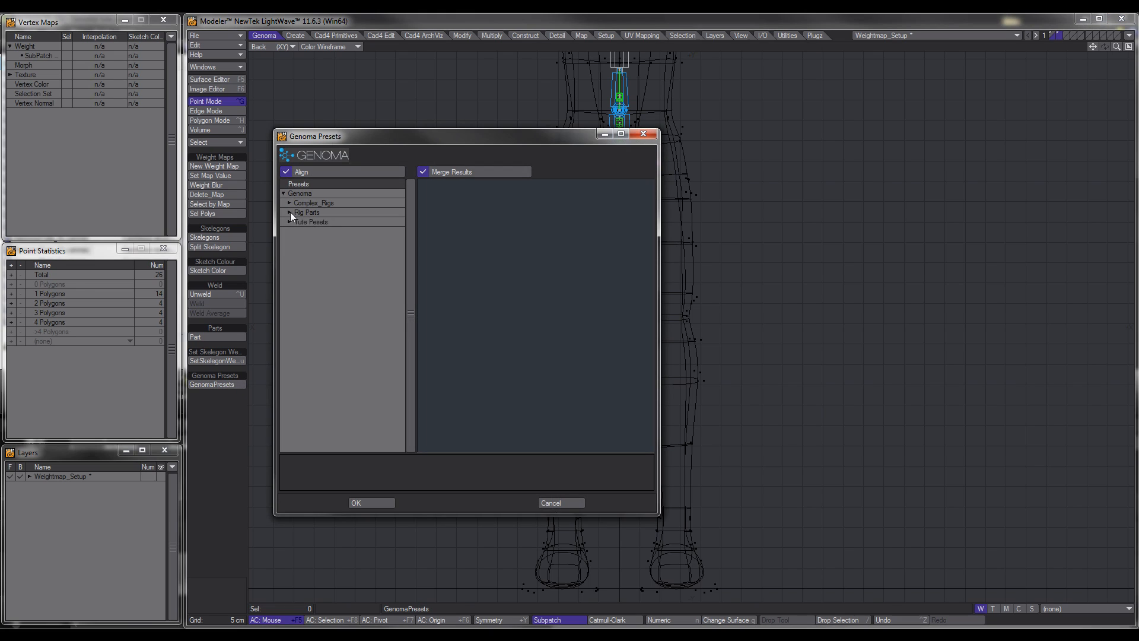
left_click(290, 212)
left_click(295, 269)
left_click(322, 298)
left_click(456, 172)
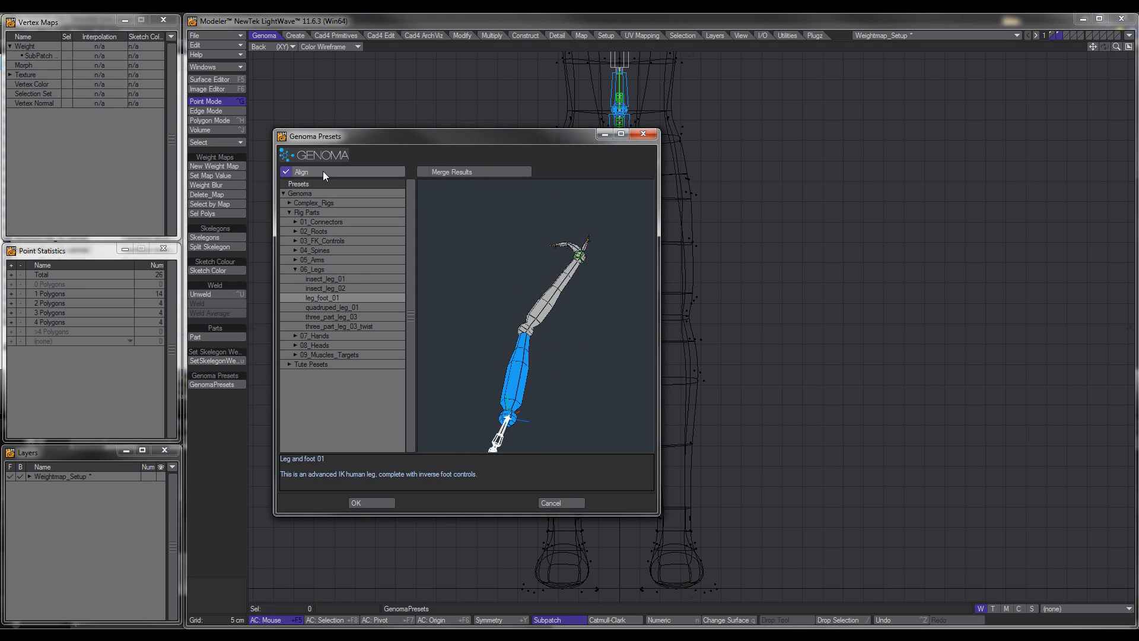
left_click(323, 171)
left_click(371, 503)
Move the leg rig onto the +X side leg so its top joint meets the connector's end at the hip.
left_click_drag(745, 332, 683, 369, "alt")
left_click_drag(594, 200, 602, 200)
left_click_drag(601, 200, 616, 110, "alt")
key("t")
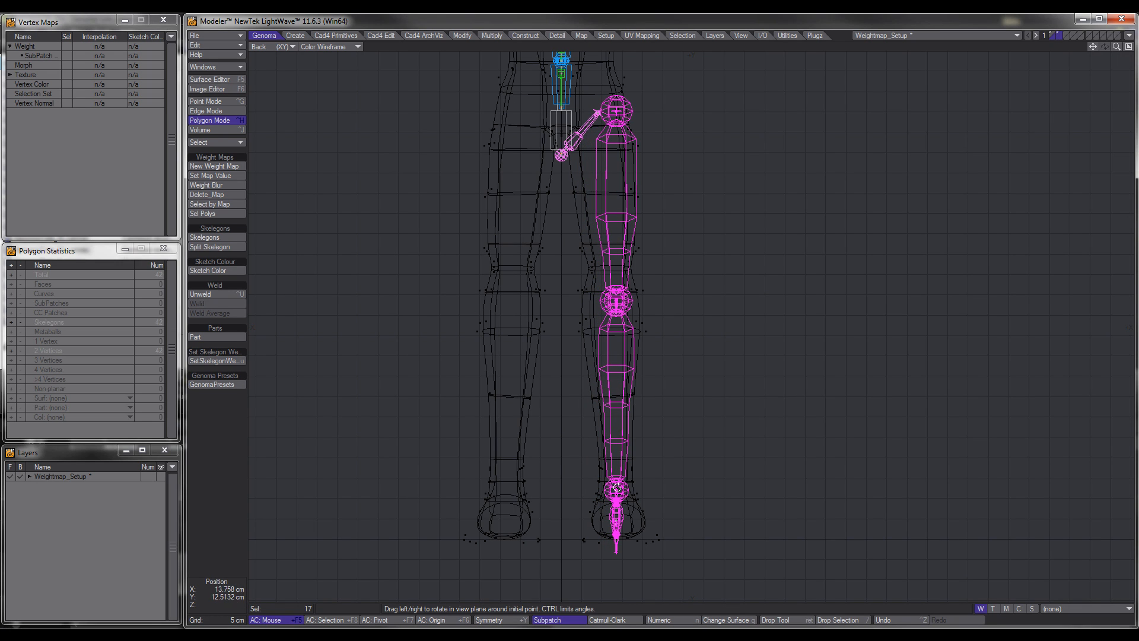
left_click_drag(617, 487, 613, 487)
key("KP_0")
key("KP_0")
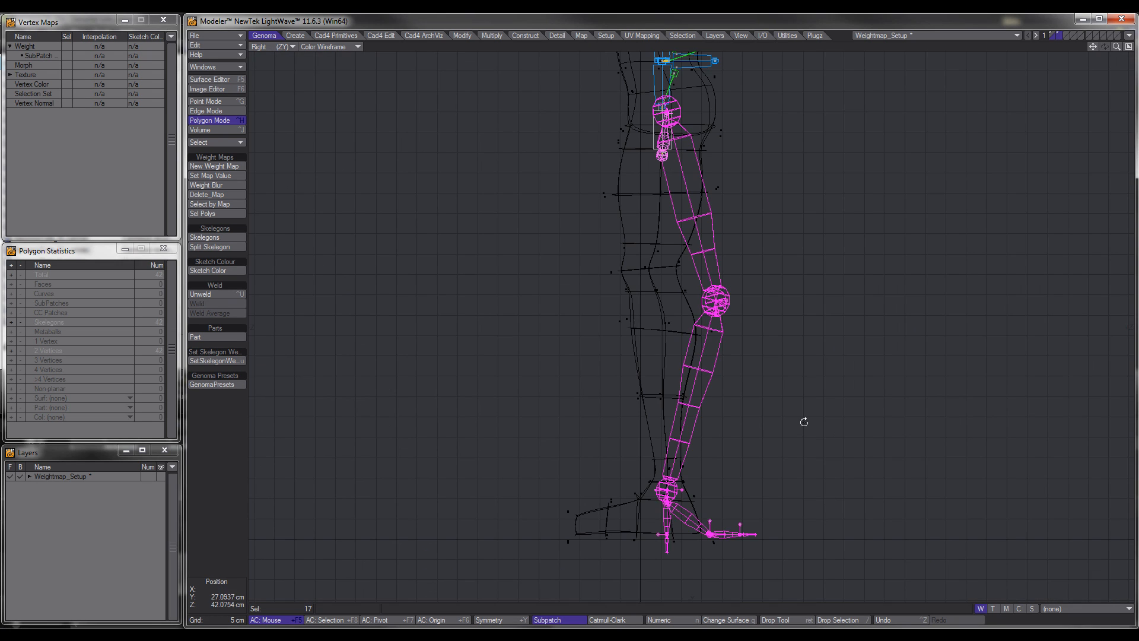
Turn the leg rig 180° so the foot points forward, and realign it with the mesh leg and hip.
key("KP_0")
key("r")
key("r")
scroll(522, 457, "down", 4)
left_click_drag(492, 443, 497, 443)
key("t")
scroll(892, 380, "up", 3)
left_click_drag(895, 379, 885, 375)
key("KP_0")
key("Return")
Select the leg rig's knee points and move them back and up to the mesh knee.
key("ctrl+g")
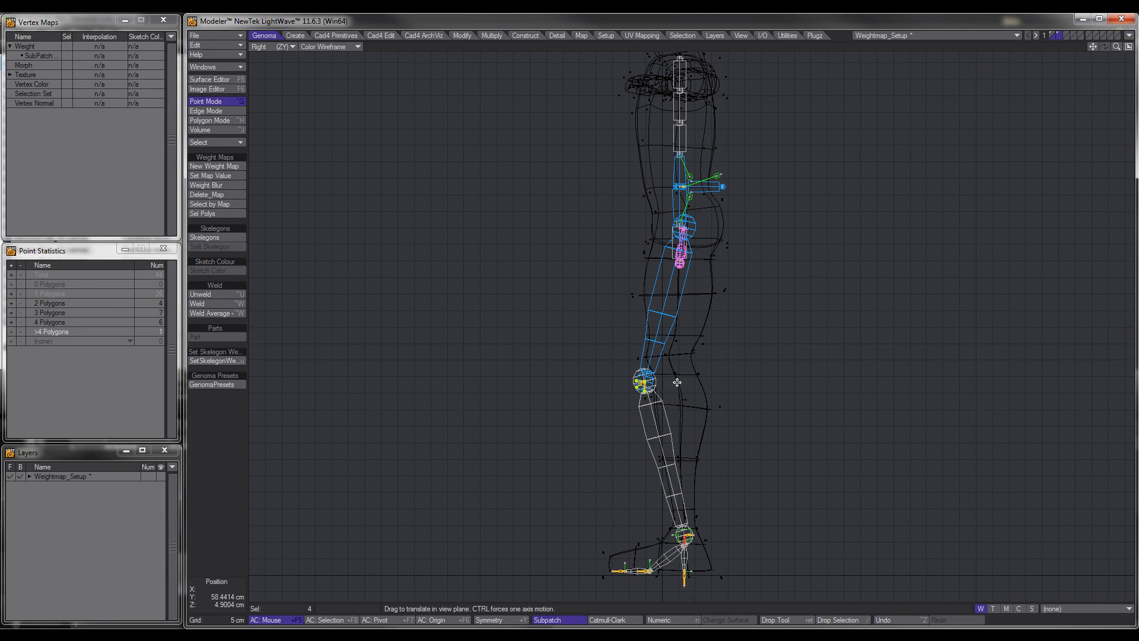
left_click_drag(677, 382, 697, 356)
key("Return")
Select the leg rig's ankle points and move them up about 4.5 cm to the mesh ankle.
right_click_drag(702, 344, 710, 355)
key("g")
scroll(727, 417, "up", 4)
right_click_drag(719, 416, 712, 404)
key("t")
left_click_drag(706, 409, 708, 374)
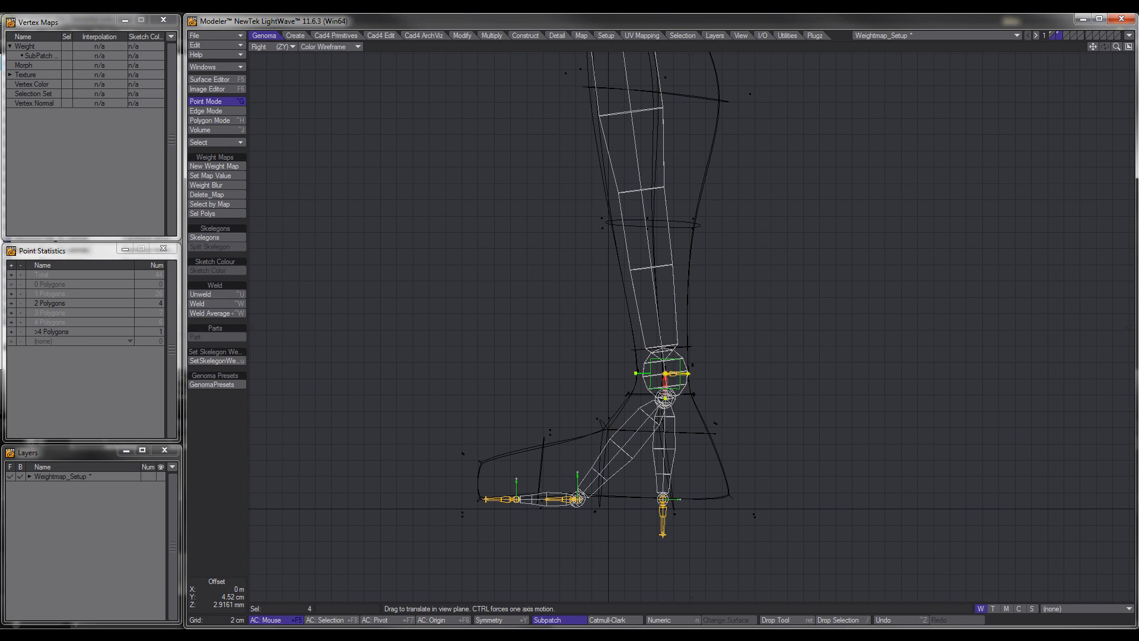
key("Return")
Select the heel bone's points and move them back to the heel of the mesh foot.
right_click_drag(665, 348, 674, 353)
mouse_move(664, 456)
right_mouse_down()
mouse_move(675, 484)
mouse_move(663, 469)
right_mouse_up()
key("t")
left_click_drag(663, 500, 709, 501)
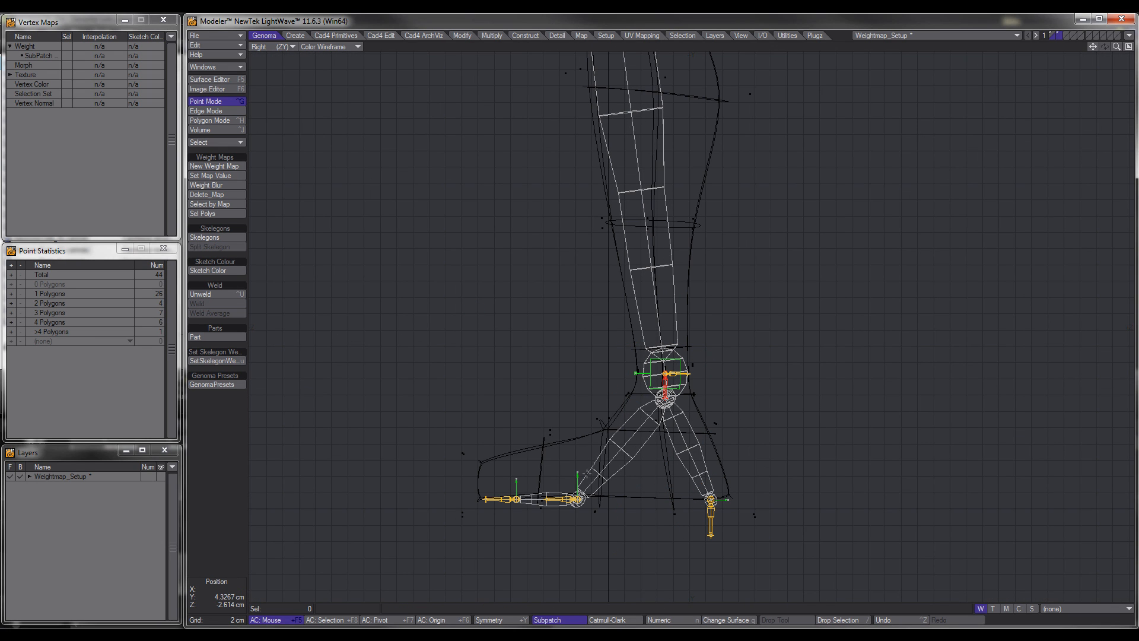
Switch to the mesh layer, flatten the sole points of the feet to ground level, and return to the rig layer.
key("apostrophe")
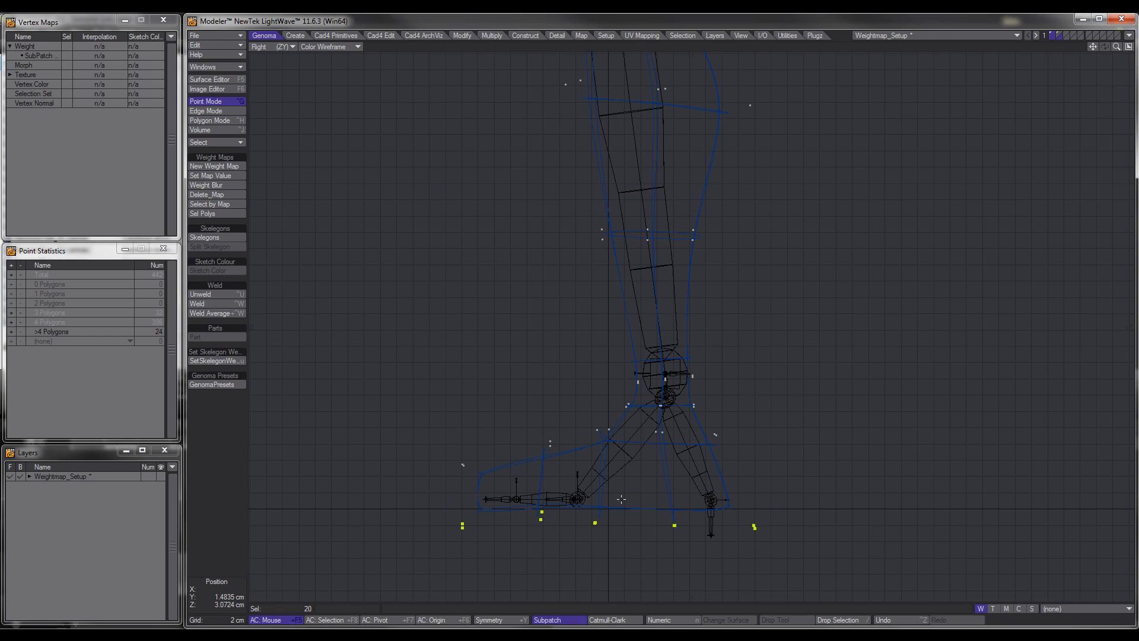
key("v")
left_click(419, 295)
left_click(492, 294)
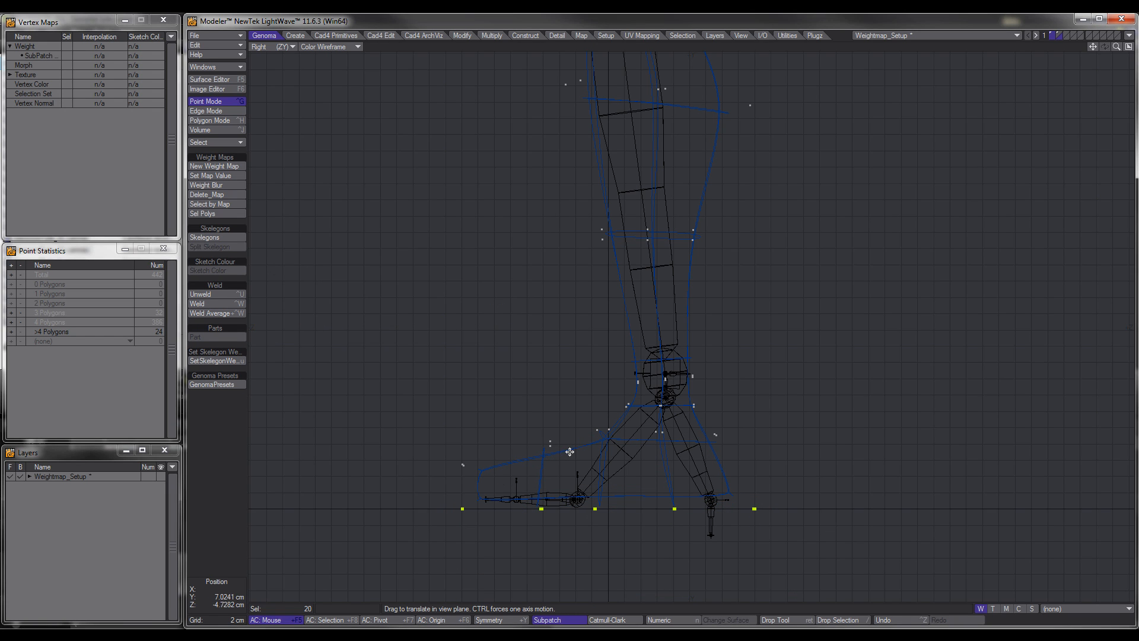
key("apostrophe")
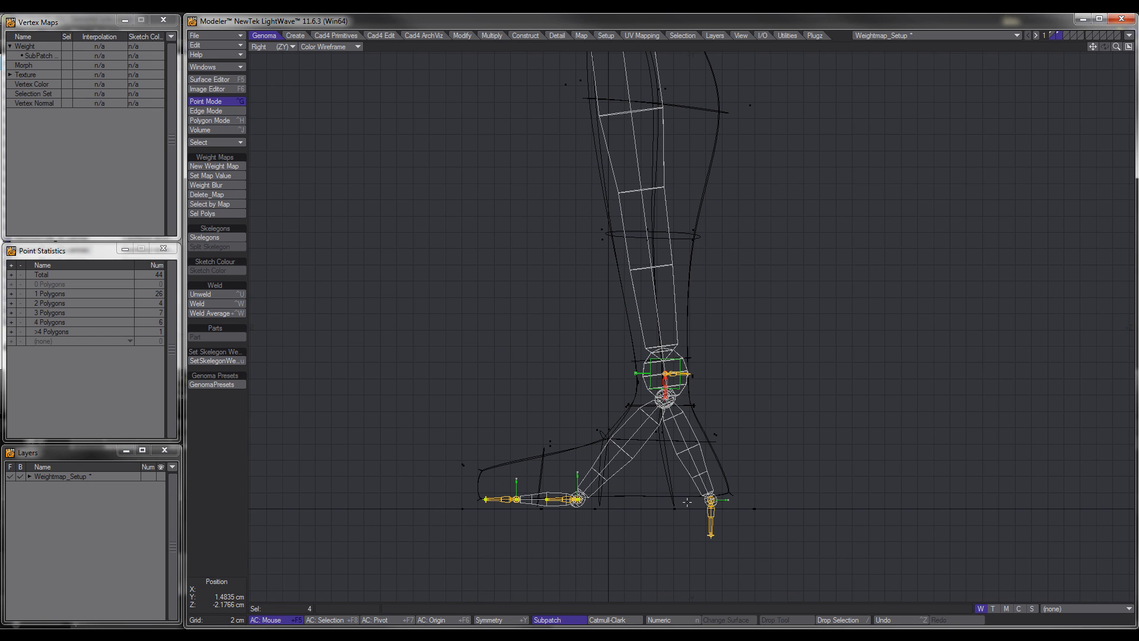
Select the foot rig's toe, ball and heel joint points and set them to one common height.
left_click(711, 499, "shift")
key("v")
left_click(492, 294)
left_click(242, 432)
Select the overlapping points of the leg rig's top joint and the connector's end at the hip, and weld them.
scroll(742, 356, "down", 3)
key("KP_0")
left_click_drag(736, 264, 572, 412, "alt")
scroll(572, 412, "up", 5)
scroll(475, 439, "down", 2)
left_click_drag(454, 427, 473, 425)
key("ctrl+w")
Select the top spine bone and load a connector rig part from the Genoma presets, aligned to it.
scroll(561, 422, "down", 5)
left_click_drag(545, 350, 517, 413, "alt")
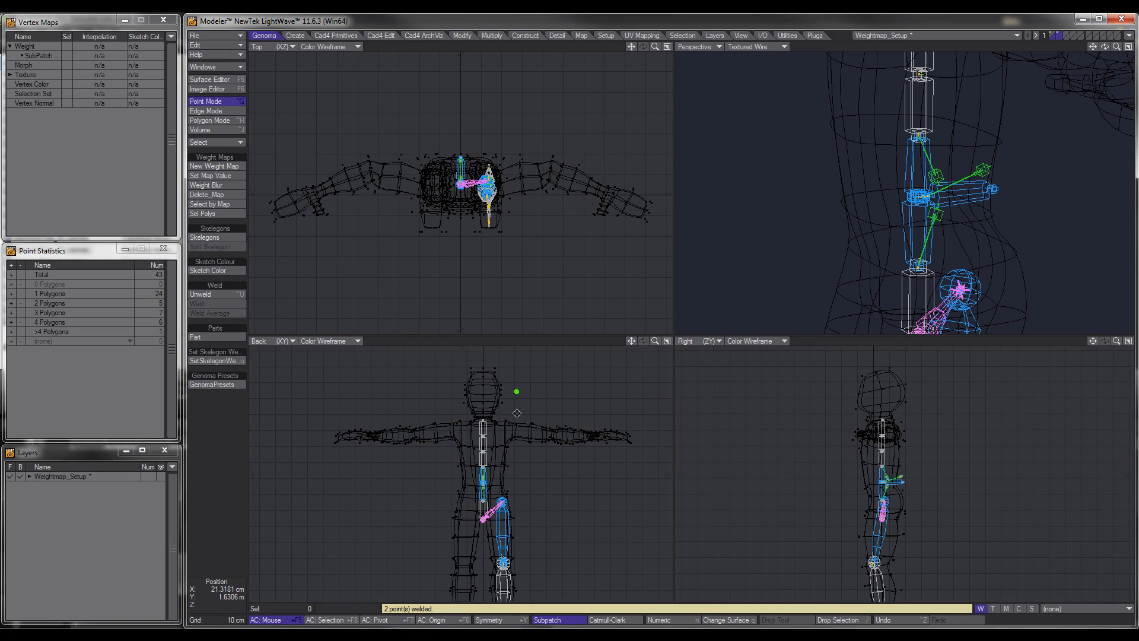
scroll(517, 413, "up", 5)
key("KP_0")
scroll(706, 261, "up", 2)
left_click_drag(716, 256, 710, 326, "alt")
key("ctrl+h")
left_click(673, 311)
left_click(232, 385)
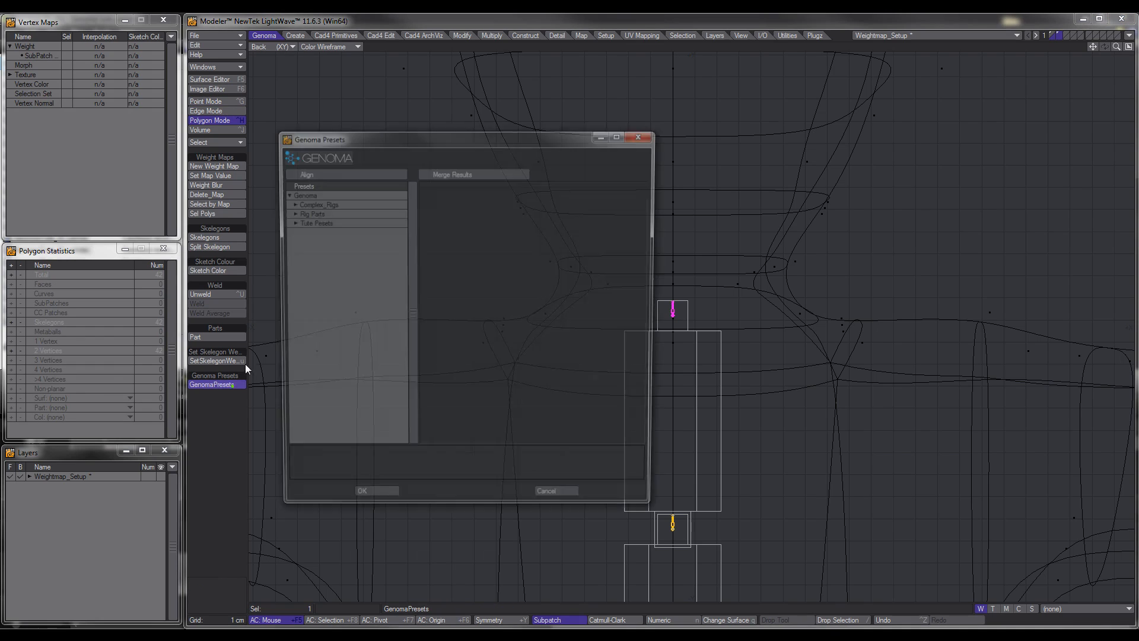
left_click(289, 213)
left_click(293, 221)
left_click(328, 232)
left_click(350, 170)
left_click(376, 500)
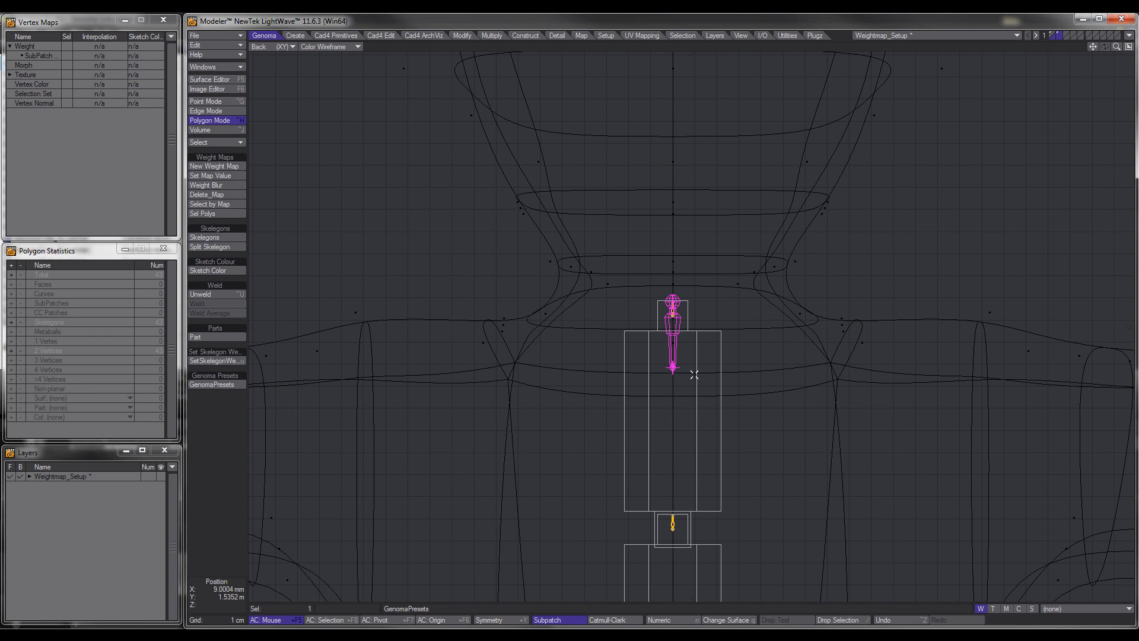
Swing the new connector's free end outward from the top of the spine toward the character's left shoulder.
key("ctrl+t")
left_click_drag(673, 367, 742, 370)
scroll(747, 376, "down", 3)
left_click_drag(745, 374, 654, 407)
left_click_drag(651, 402, 606, 375)
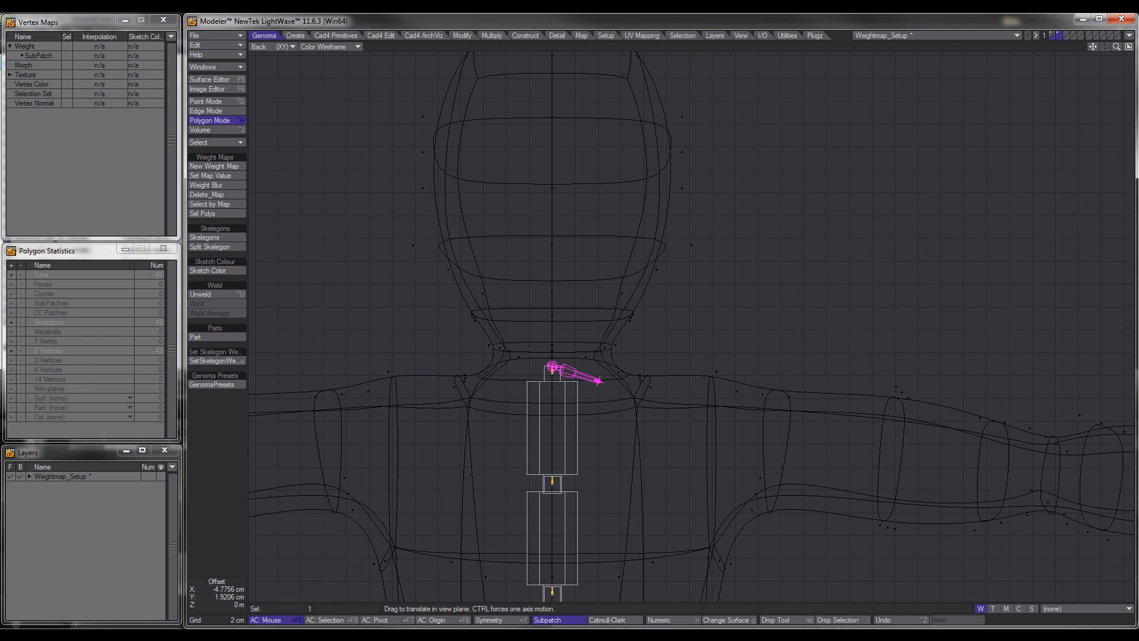
Level the shoulder connector and lower it, together with the spine's top joint, to the upper chest.
key("slash")
key("ctrl+g")
mouse_move(629, 364)
right_mouse_down()
mouse_move(506, 390)
mouse_move(618, 380)
right_mouse_up()
key("t")
left_click_drag(474, 289, 474, 310)
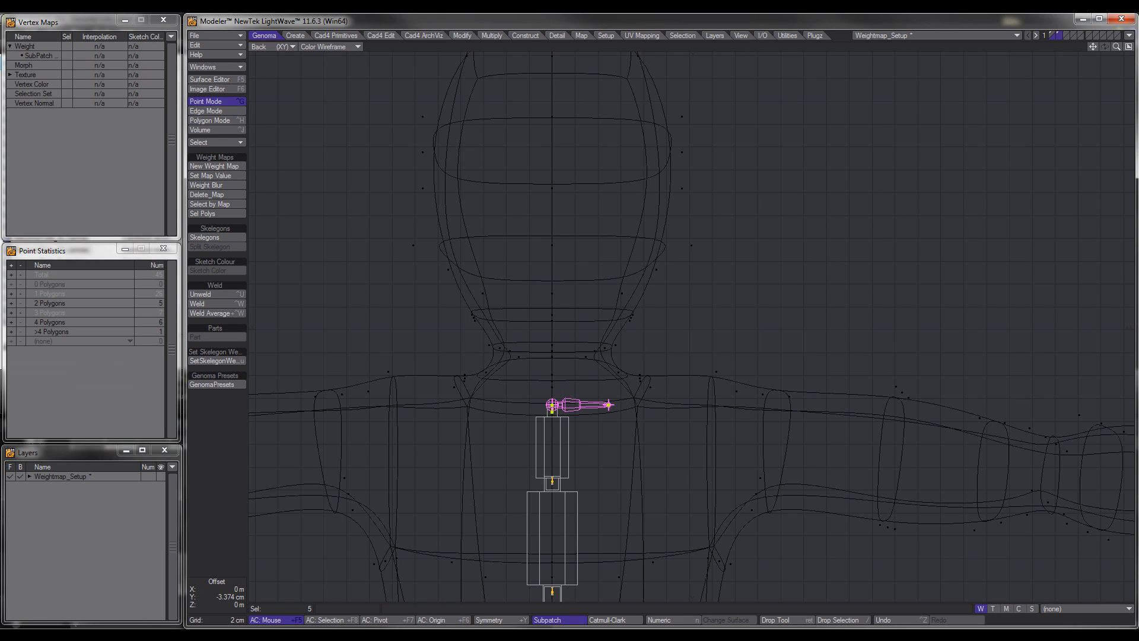
Load the control_01b rig part from the FK controls in the Genoma presets.
key("ctrl+h")
scroll(564, 410, "down", 2)
left_click(223, 384)
left_click(290, 213)
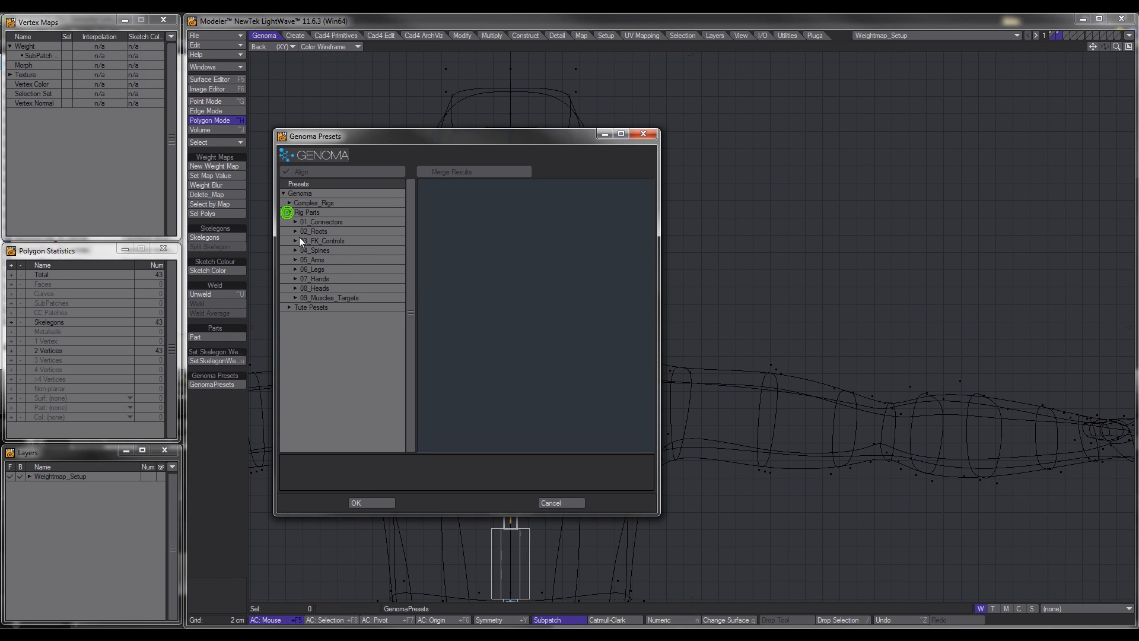
left_click(296, 240)
left_click(323, 270)
left_click(331, 287)
left_click(337, 270)
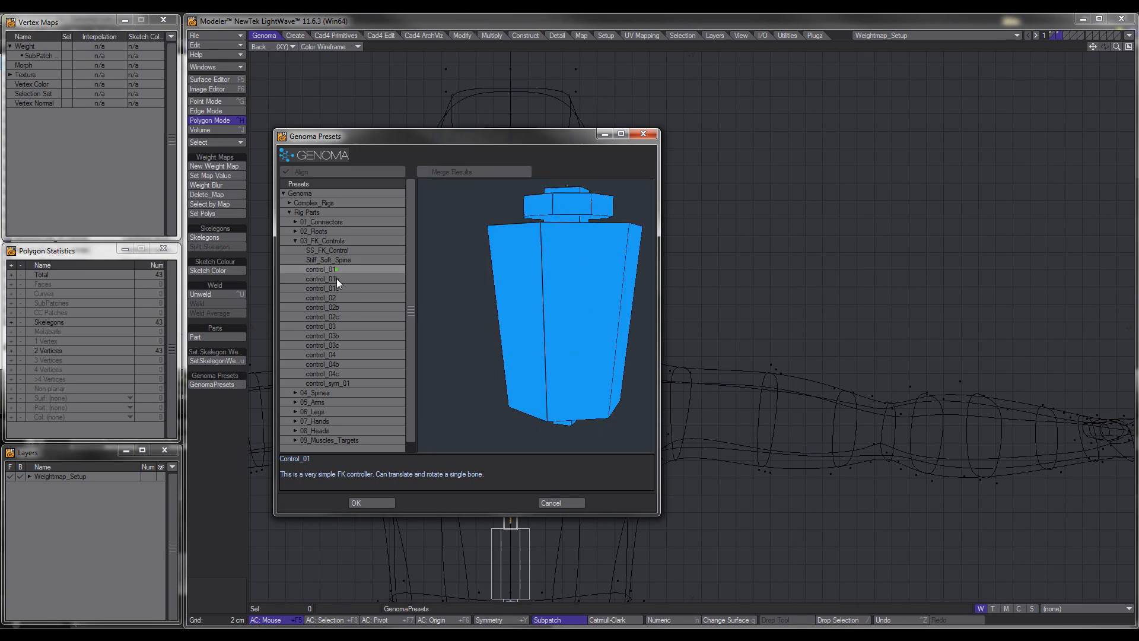
left_click(337, 279)
left_click(369, 502)
Move the FK control rig up beside the connector and rotate it to lie horizontally along the shoulder.
scroll(668, 419, "down", 10)
left_click_drag(661, 530, 666, 418)
scroll(666, 417, "up", 10)
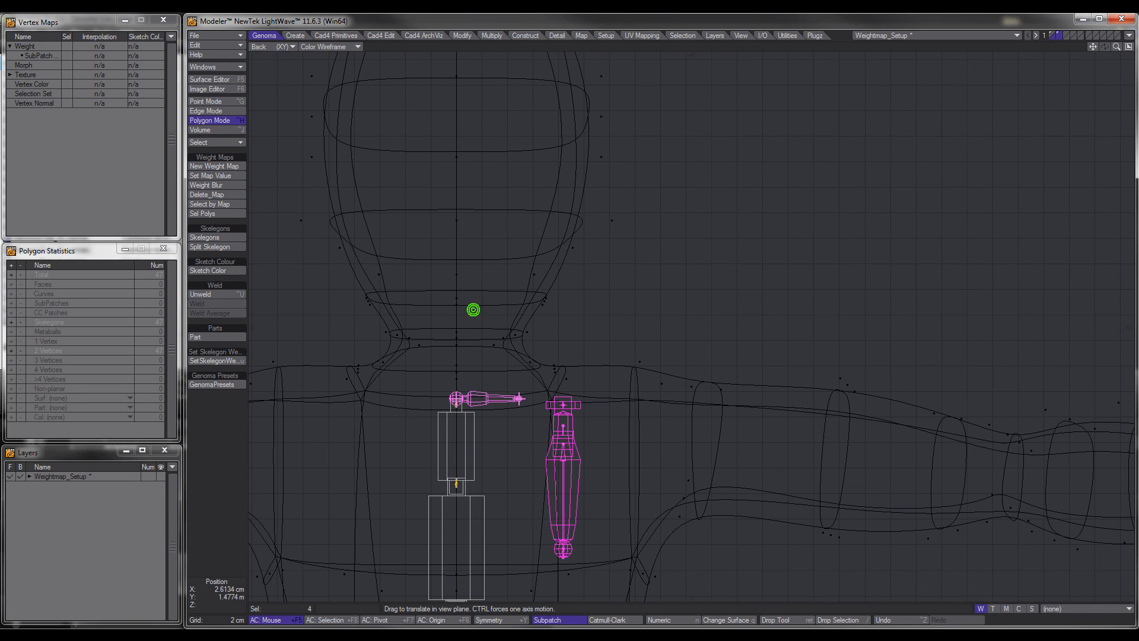
left_click_drag(473, 310, 466, 302)
key("r")
key("r")
key("r")
key("KP_0")
key("g")
key("r")
key("r")
key("r")
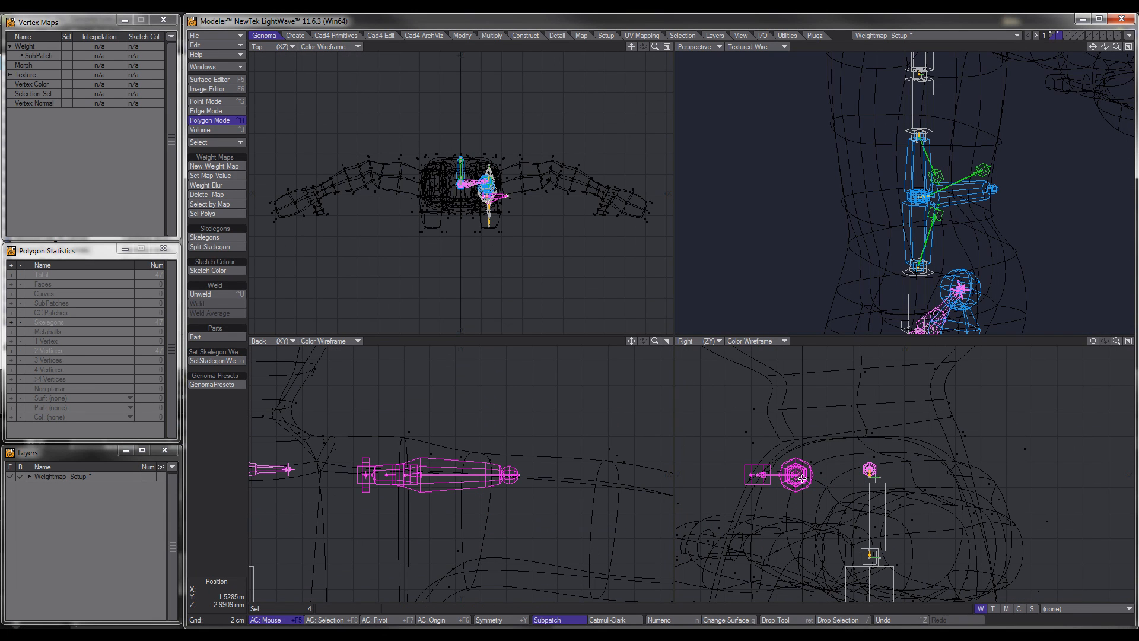
Move the FK control's base onto the connector's outer end, lining it up in the side, top and back views.
key("t")
left_click_drag(800, 475, 871, 475)
scroll(482, 179, "up", 7)
left_click_drag(479, 196, 498, 183)
scroll(484, 475, "down", 2)
left_click_drag(451, 479, 386, 478)
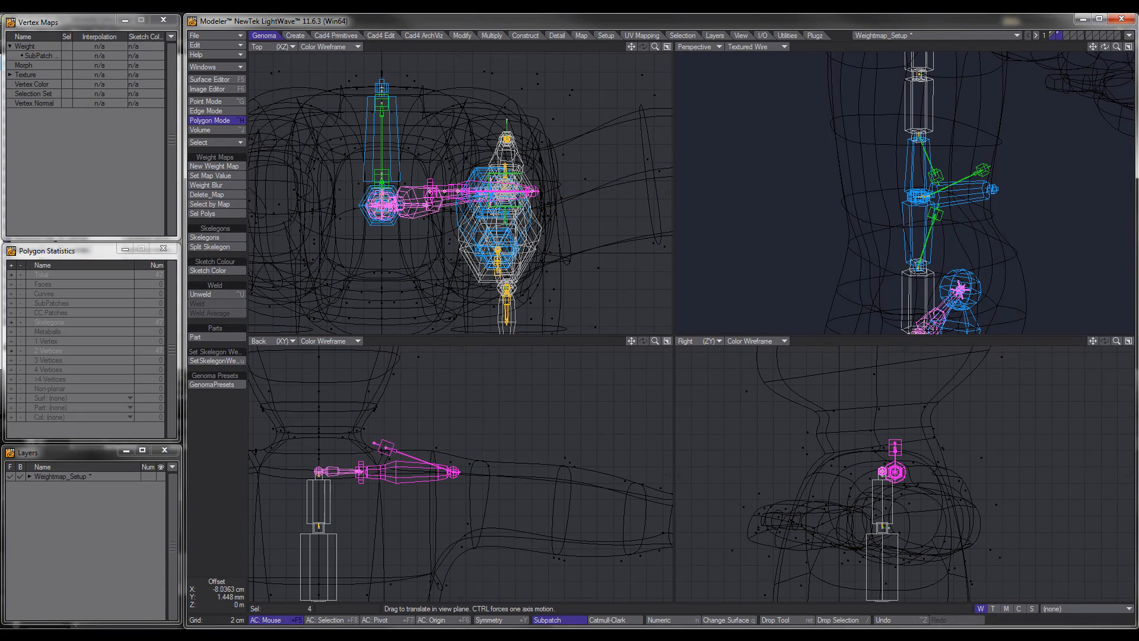
Rotate the FK control about its base so it slopes slightly downward toward the shoulder joint.
key("g")
key("y")
key("KP_0")
scroll(684, 303, "up", 3)
left_click_drag(684, 304, 698, 304)
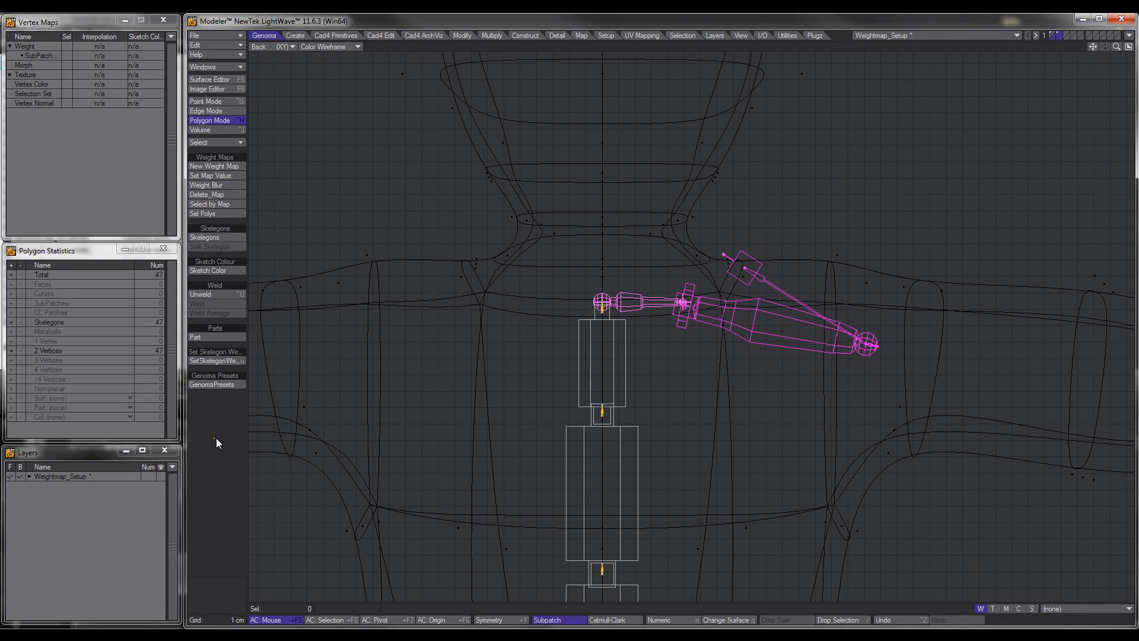
Load the arm_simple_01 rig part from the arm group of the Genoma presets.
key("space")
scroll(499, 302, "down", 6)
left_click(758, 353)
scroll(634, 325, "up", 2)
key("space")
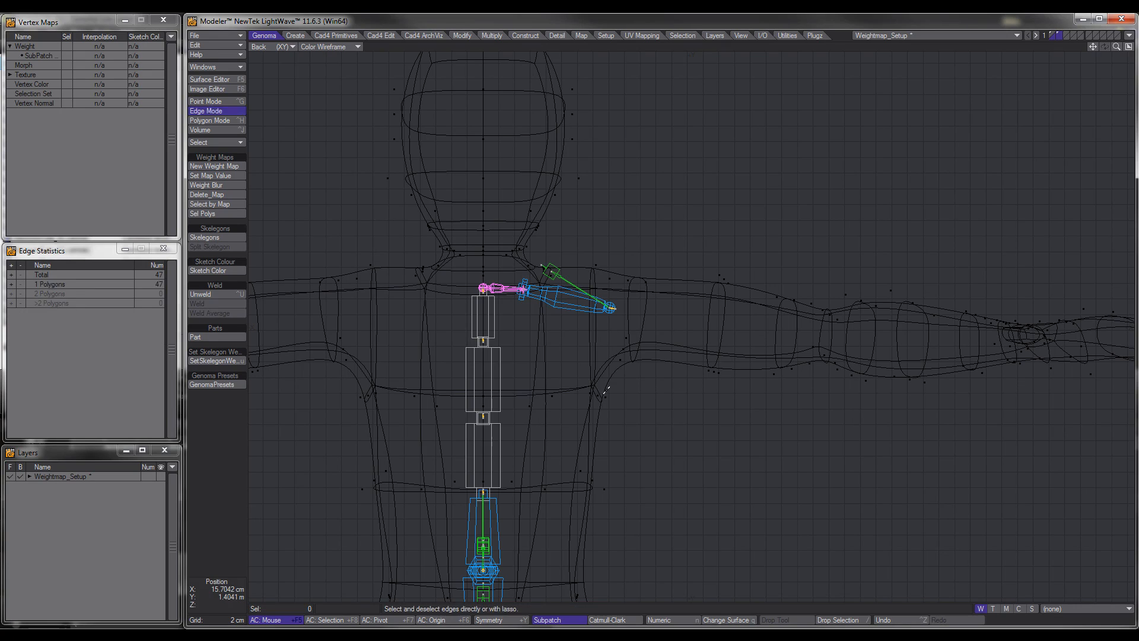
key("space")
left_click(215, 385)
left_click(323, 298)
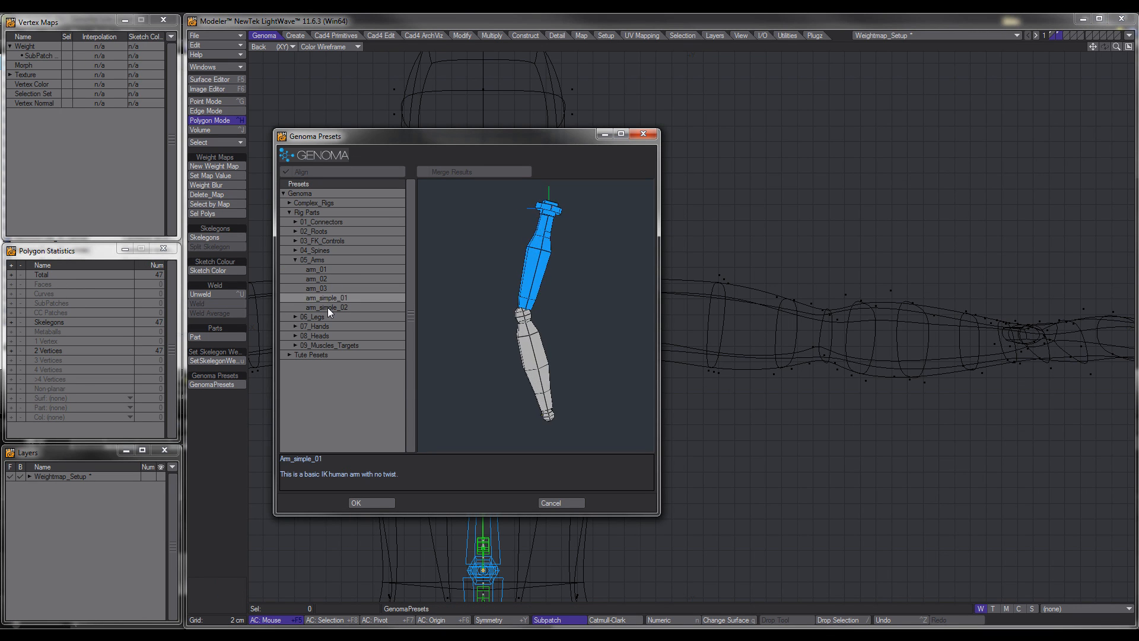
left_click(327, 307)
left_click(330, 299)
left_click(369, 503)
Move the arm rig up toward the shoulder and turn it so it extends sideways along the mesh arm.
left_click_drag(662, 436, 572, 453, "ctrl+alt")
key("t")
left_click_drag(715, 468, 706, 419)
left_click_drag(706, 419, 820, 420, "ctrl+alt")
key("e")
key("KP_0")
left_click_drag(568, 273, 425, 189, "ctrl+alt")
key("e")
key("e")
Place the arm rig at the shoulder, scale it to the mesh arm's length and tilt it to follow the arm.
left_click_drag(475, 493, 557, 426, "alt")
key("KP_0")
left_click_drag(653, 404, 759, 391, "ctrl+alt")
left_click_drag(697, 158, 715, 269)
left_click_drag(715, 270, 623, 286, "ctrl+alt")
key("shift+h")
mouse_move(562, 326)
left_mouse_down()
mouse_move(518, 326)
mouse_move(569, 326)
left_mouse_up()
key("y")
left_click(226, 464)
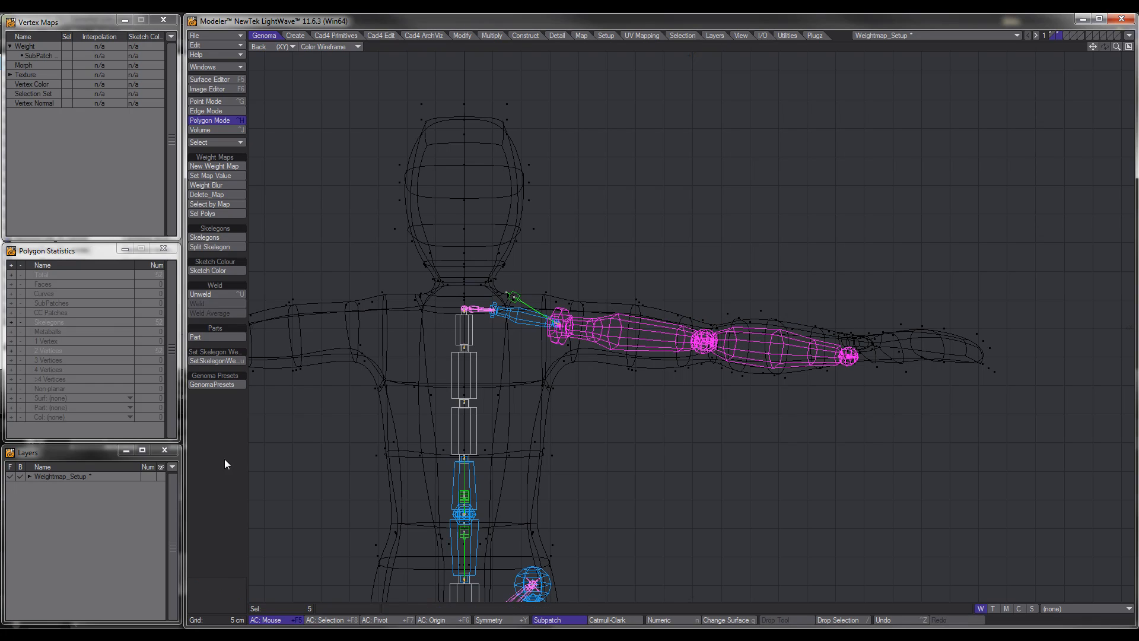
left_click(226, 464)
In the back view, move the arm rig's wrist and elbow points to the centres of the mesh wrist and elbow.
key("ctrl+g")
right_click_drag(837, 335, 857, 383)
key("t")
left_click_drag(887, 385, 890, 377)
right_click_drag(691, 323, 711, 362)
mouse_move(711, 349)
left_mouse_down()
mouse_move(720, 361)
mouse_move(720, 350)
left_mouse_up()
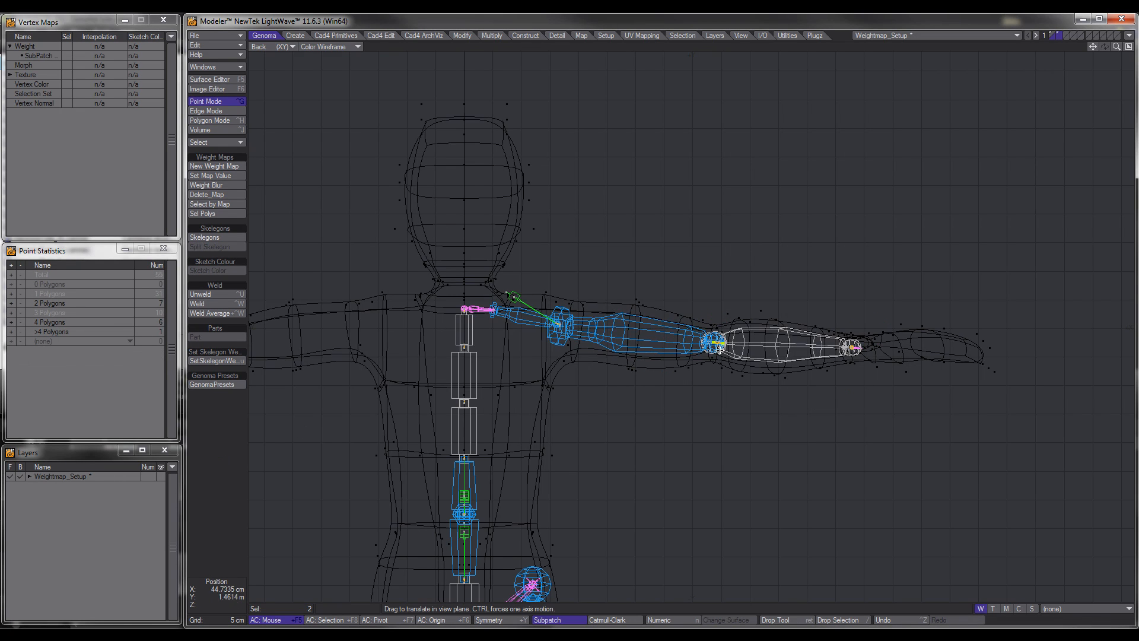
In the top view, shift the arm rig's elbow and wrist points front to back to centre them inside the mesh arm.
key("KP_0")
key("t")
left_click_drag(545, 226, 545, 248)
right_click_drag(444, 183, 466, 225)
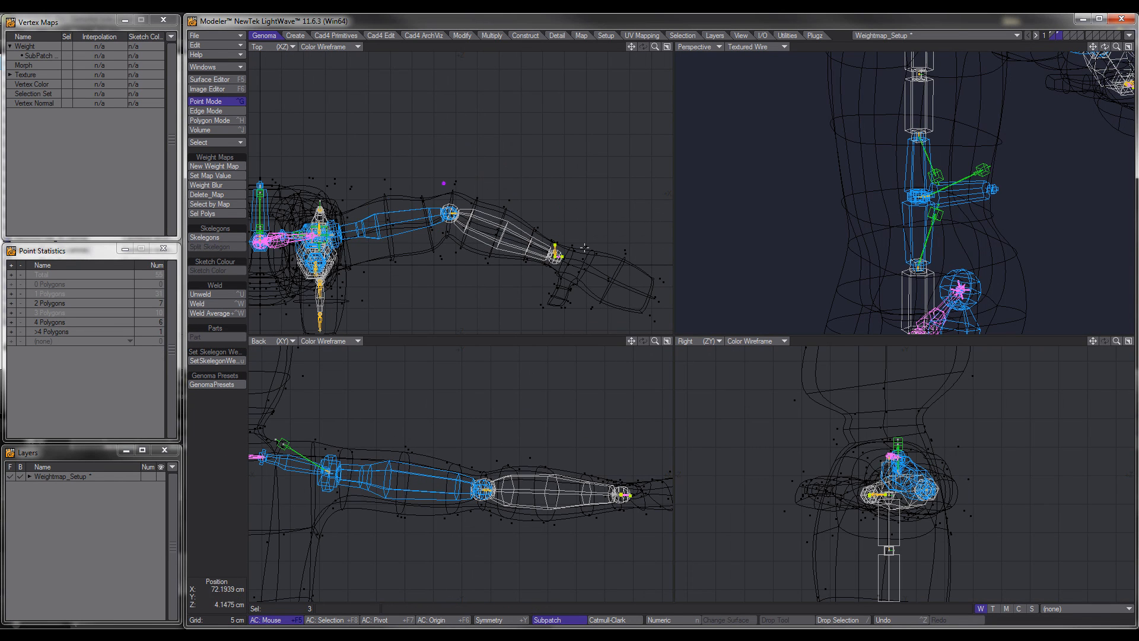
left_click_drag(569, 270, 567, 267)
mouse_move(560, 223)
right_mouse_down()
mouse_move(590, 248)
mouse_move(543, 267)
right_mouse_up()
Select the overlapping end points of the FK control and arm rig at the shoulder, weld them, and save the object.
left_click_drag(303, 478, 404, 479, "ctrl+alt")
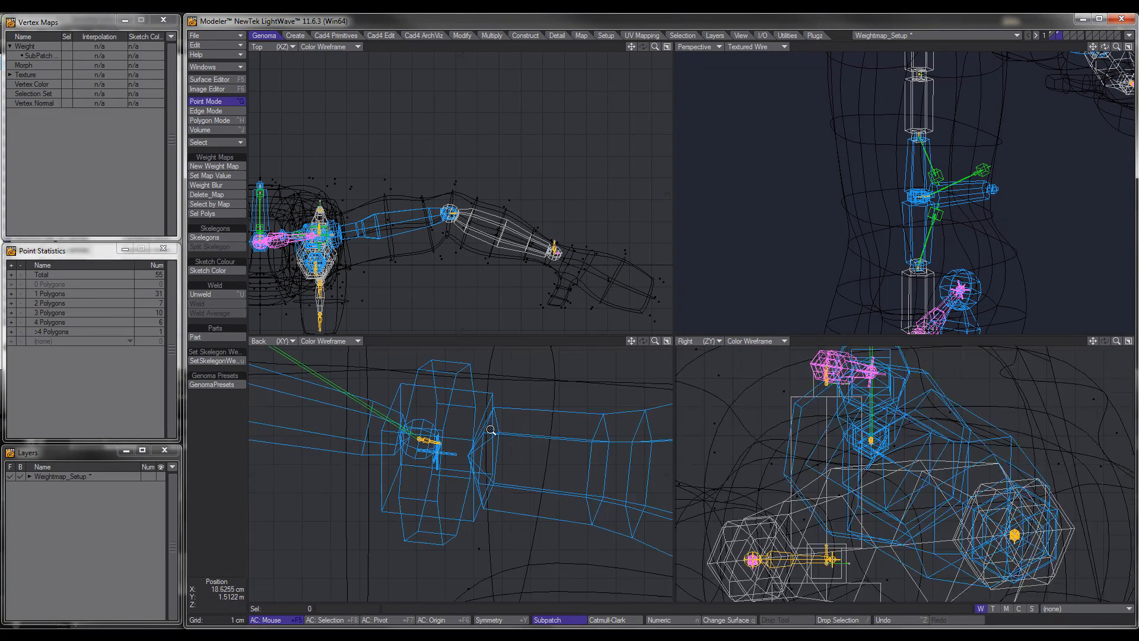
left_click_drag(416, 440, 453, 440, "ctrl+alt")
right_click_drag(415, 418, 468, 457)
key("ctrl+w")
left_click_drag(537, 424, 332, 436, "ctrl+alt")
left_click_drag(486, 480, 516, 433, "alt")
left_click_drag(516, 451, 495, 432, "alt")
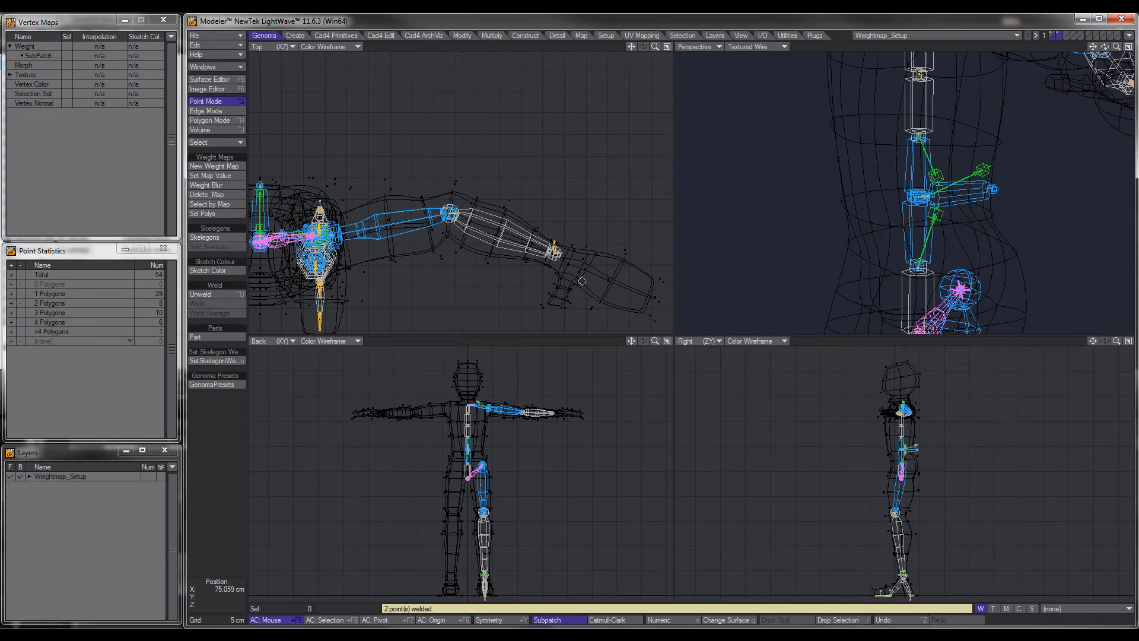
key("s")
Load the left_hand_01 rig part from the hand group of the Genoma presets.
left_click_drag(554, 253, 476, 207, "alt")
left_click_drag(476, 238, 540, 240, "ctrl+alt")
left_click(535, 238)
key("space")
left_click_drag(650, 242, 582, 244, "ctrl+alt")
key("space")
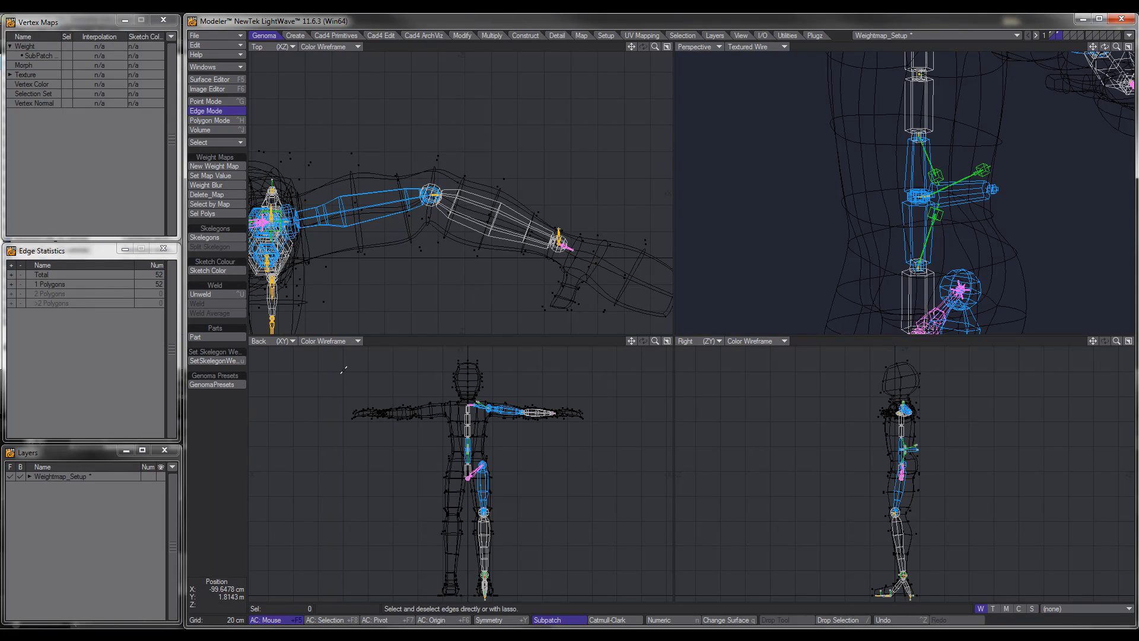
key("space")
left_click(231, 384)
left_click(290, 213)
left_click(295, 279)
left_click(317, 308)
left_click(371, 503)
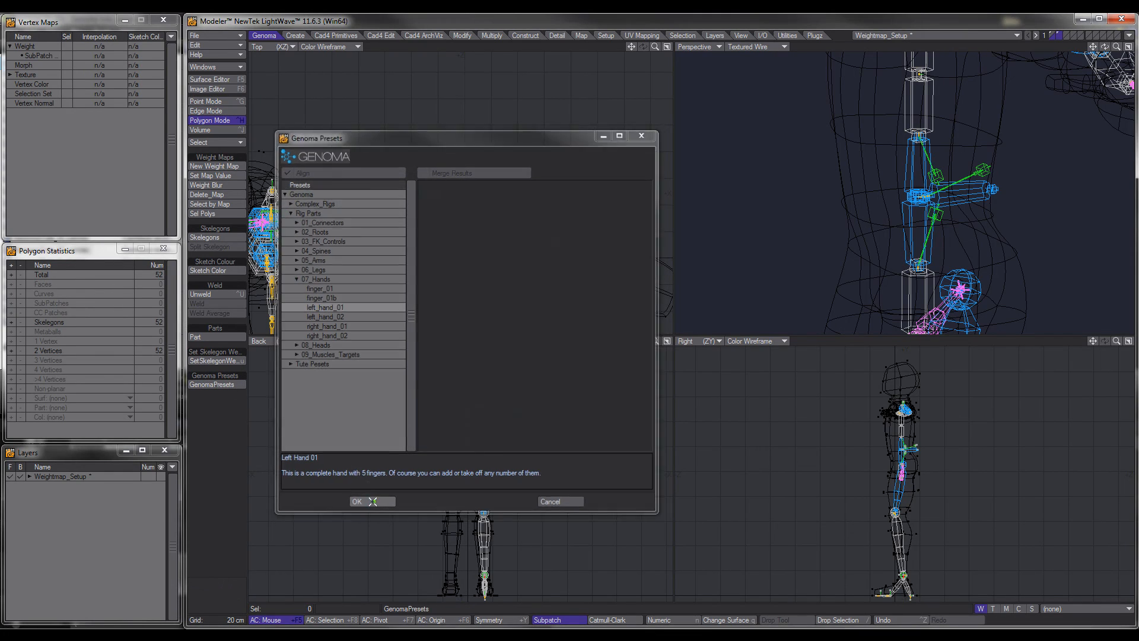
Move the hand rig out beyond the mesh arm and rotate it so the fingers point outward.
key("t")
left_click_drag(469, 595, 587, 418)
key("KP_0")
scroll(831, 273, "up", 5)
key("r")
key("r")
key("r")
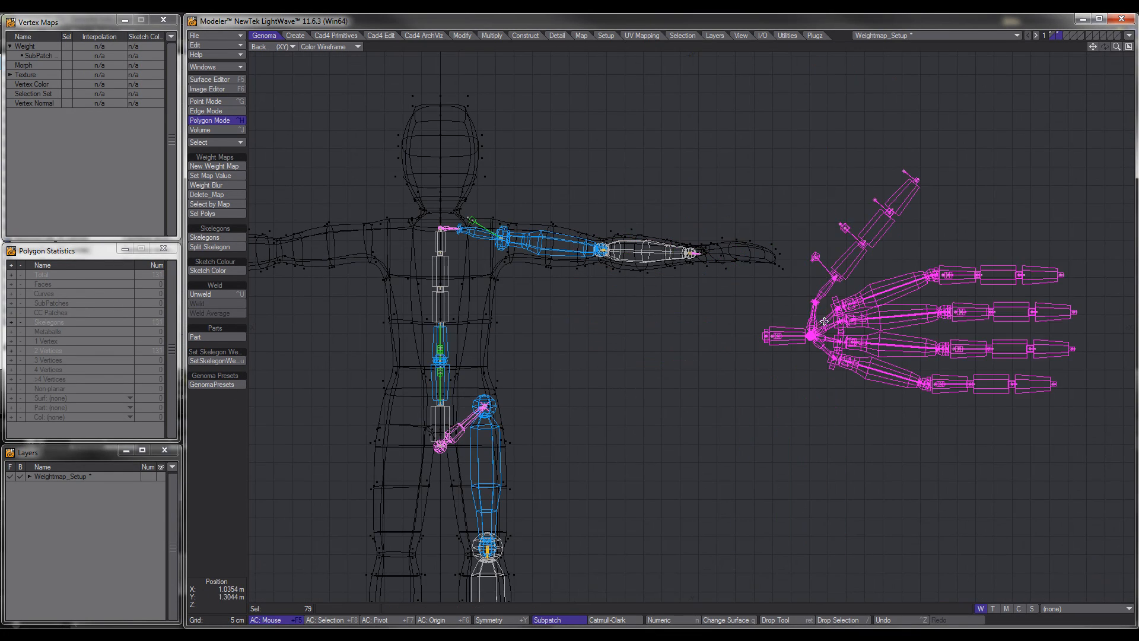
Rotate the hand rig so it lies flat, with its fingers spread in the top view.
key("KP_0")
key("shift+a")
left_click_drag(984, 247, 883, 367, "alt")
key("r")
key("r")
key("r")
key("t")
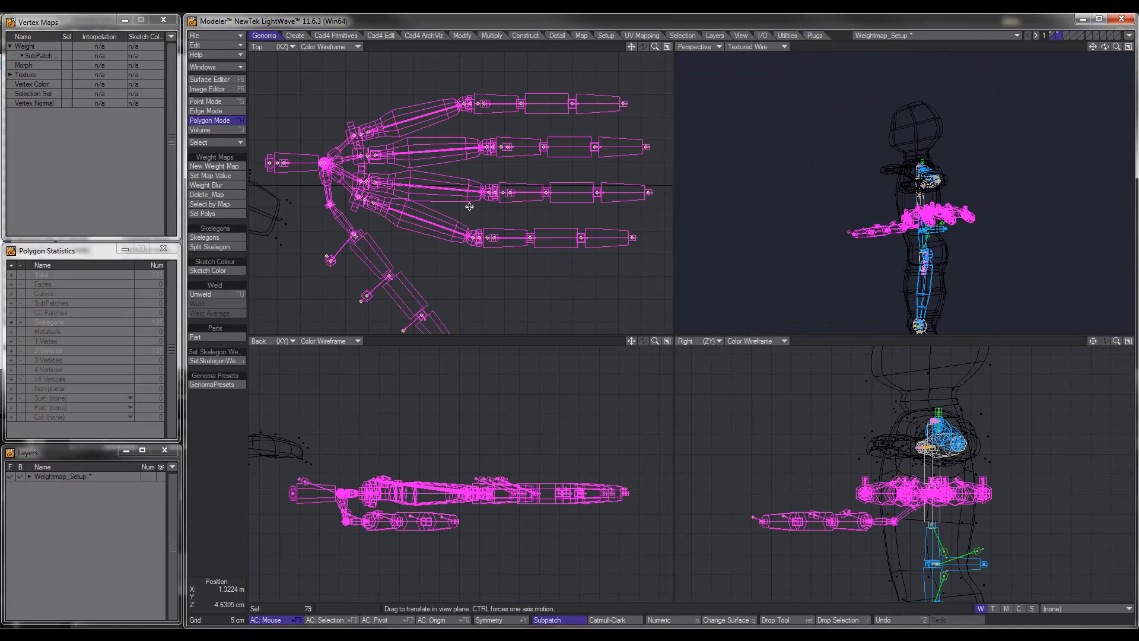
Scale down and rotate the hand rig to match the size and angle of the mesh hand.
left_click_drag(433, 185, 368, 185, "ctrl+alt")
left_click_drag(368, 184, 497, 198, "alt")
mouse_move(497, 198)
left_mouse_down()
mouse_move(415, 209)
mouse_move(487, 209)
left_mouse_up()
key("shift+h")
left_click_drag(415, 209, 324, 210, "alt")
key("y")
key("t")
key("ctrl+z")
key("shift+h")
Move the hand rig into the mesh hand at the arm rig's height, and clear the selection.
left_click_drag(268, 457, 547, 413, "alt")
key("t")
left_click_drag(506, 426, 670, 415, "ctrl+alt")
left_click_drag(579, 457, 575, 438)
left_click_drag(335, 200, 428, 191, "ctrl+alt")
key("t")
left_click_drag(426, 252, 420, 259)
left_click(420, 342)
key("space")
key("space")
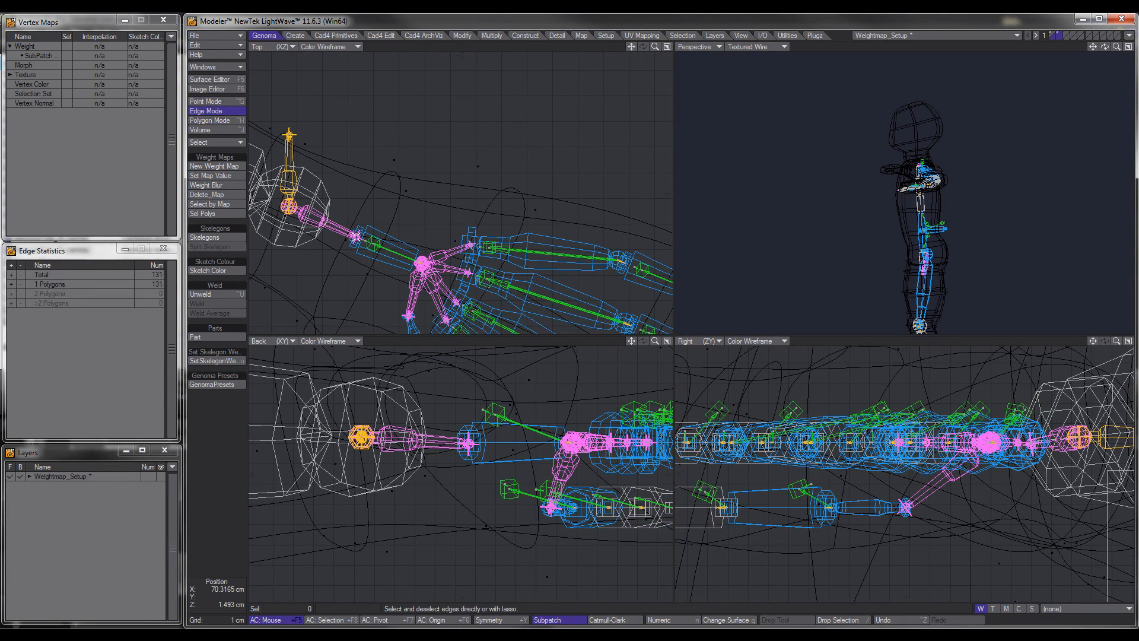
Select the points of the thumb bones and move them towards the mesh thumb in the top view.
left_click_drag(442, 297, 386, 297, "ctrl+alt")
left_click_drag(385, 297, 404, 186, "alt")
right_click_drag(457, 153, 481, 187)
key("t")
left_click_drag(509, 198, 483, 196)
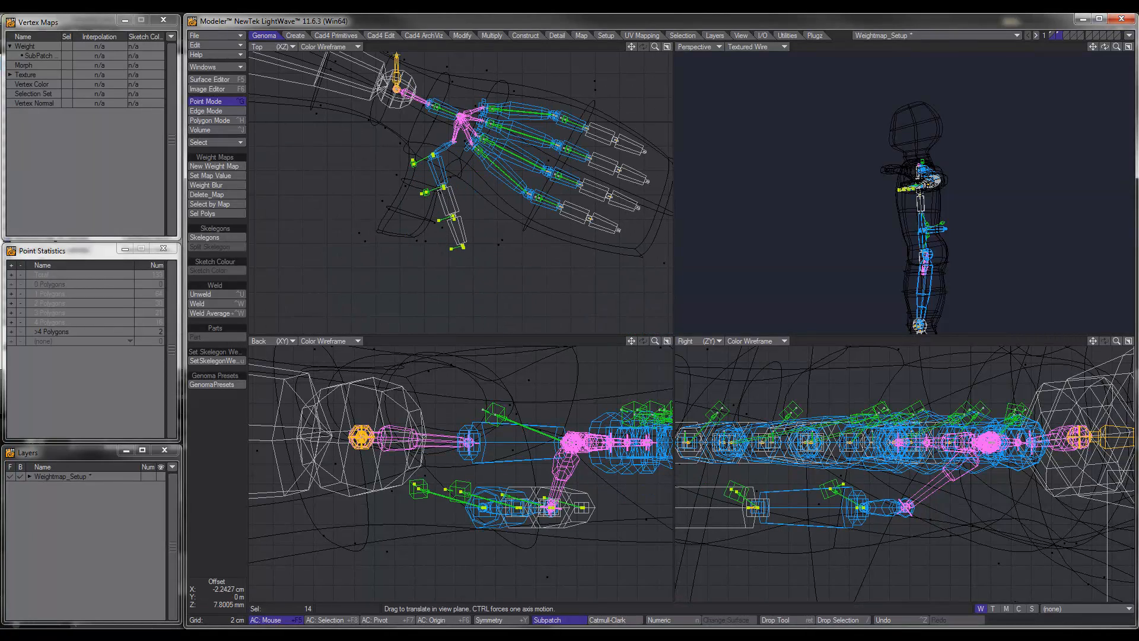
key("ctrl+z")
left_click(454, 143, "shift")
key("t")
left_click_drag(474, 154, 430, 146)
Rotate and stretch the thumb bones to fit inside the mesh thumb, and clear the selection.
key("y")
key("h")
key("h")
left_click(435, 341)
Reselect the thumb points and raise the thumb bones to the height of the fingers.
left_click_drag(860, 185, 936, 220, "alt")
left_click_drag(944, 164, 936, 165, "ctrl+alt")
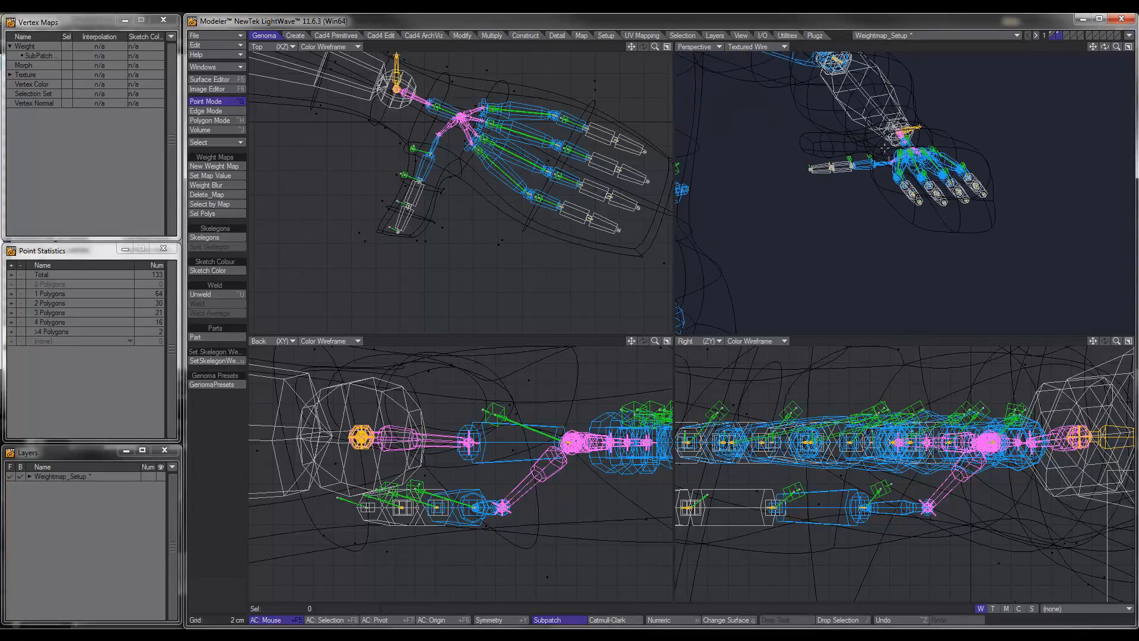
right_click_drag(893, 156, 859, 184)
key("KP_0")
left_click_drag(860, 184, 822, 356, "alt")
key("t")
left_click_drag(822, 356, 813, 349)
left_click_drag(813, 349, 742, 344, "alt")
left_click_drag(742, 344, 622, 343, "ctrl+alt")
key("KP_0")
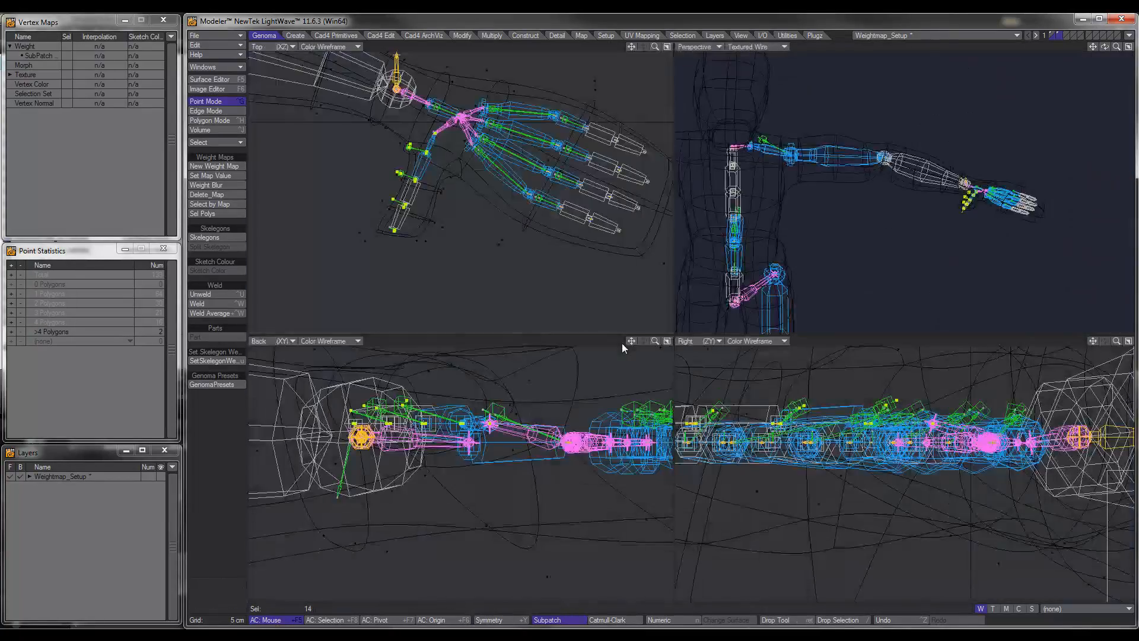
Save the object with the fitted hand rig and return to polygon selection.
key("a")
key("g")
left_click_drag(458, 406, 534, 409, "ctrl+alt")
key("s")
key("space")
key("space")
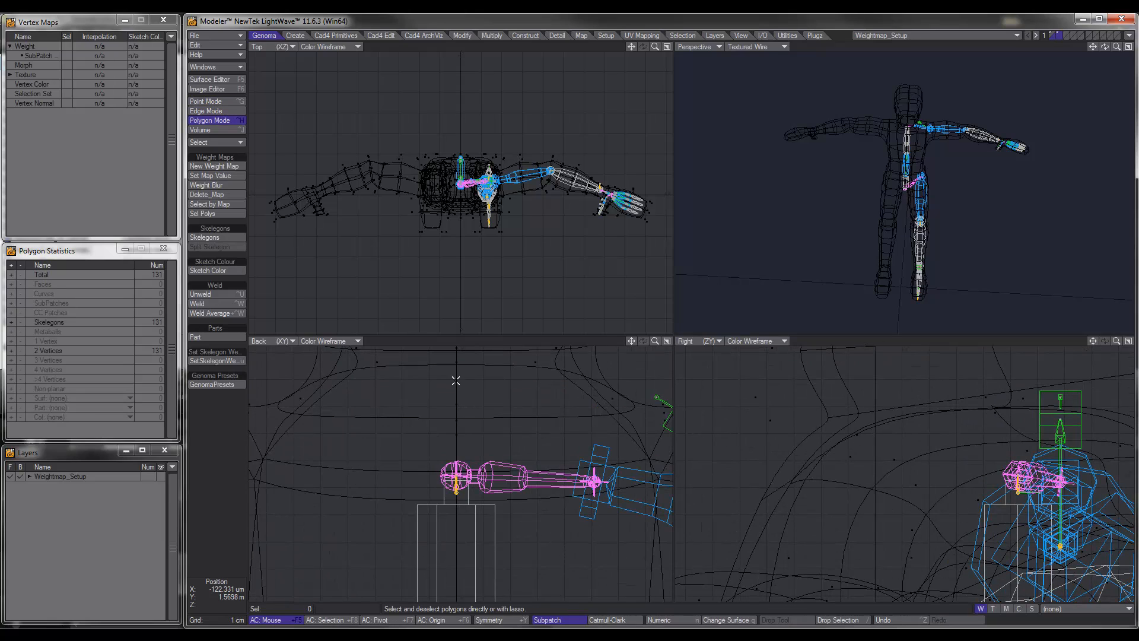
Load the Biped_Head rig part from the 08_Heads group of the Genoma presets.
left_click(211, 384)
left_click(290, 213)
left_click(295, 288)
left_click(316, 298)
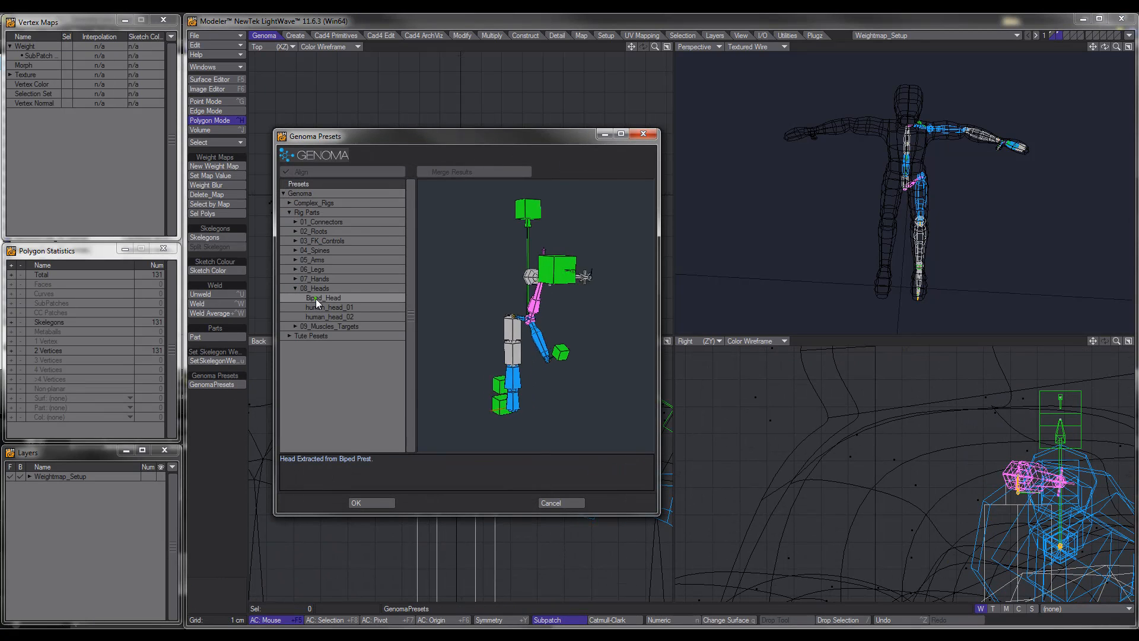
left_click(374, 502)
Move the head rig up to the top of the spine inside the mesh neck.
left_click_drag(564, 472, 695, 473, "ctrl+alt")
key("g")
left_click_drag(498, 429, 529, 501, "ctrl+alt")
key("t")
left_click_drag(529, 501, 463, 502, "ctrl+alt")
key("g")
Centre actions on the selection, turn the head rig 180° to face forward and align it over the spine's end.
left_click(331, 620)
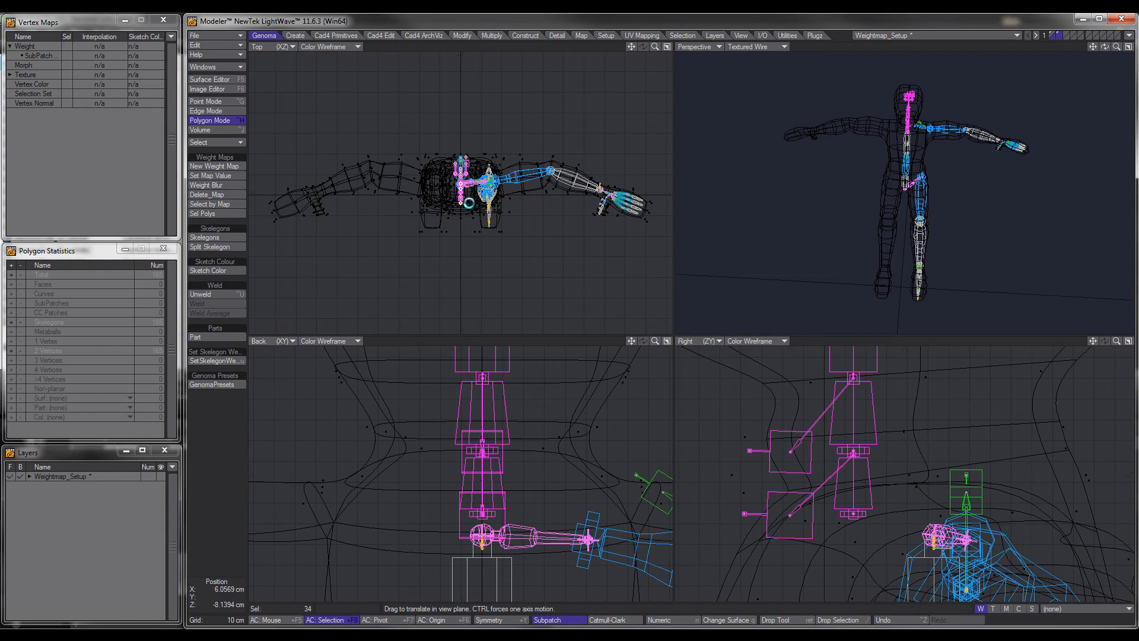
key("r")
key("r")
left_click_drag(486, 173, 486, 188, "ctrl")
key("g")
left_click_drag(946, 508, 997, 510, "ctrl+alt")
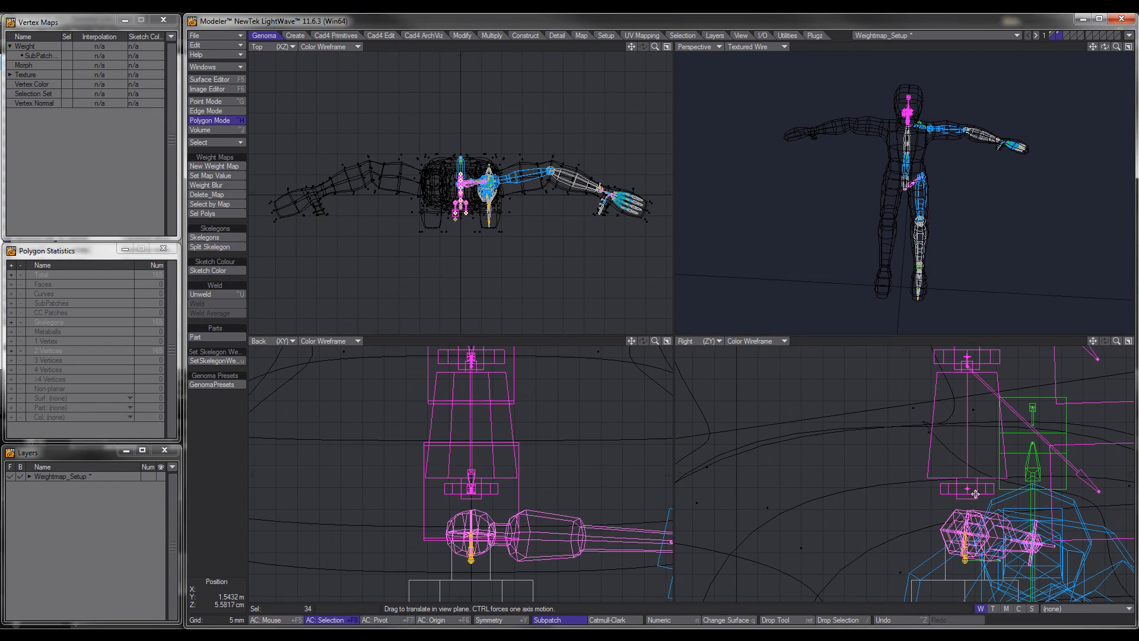
Select the end points of the head rig and spine at the neck base, and weld them.
key("shift+a")
left_click_drag(878, 196, 925, 226, "alt")
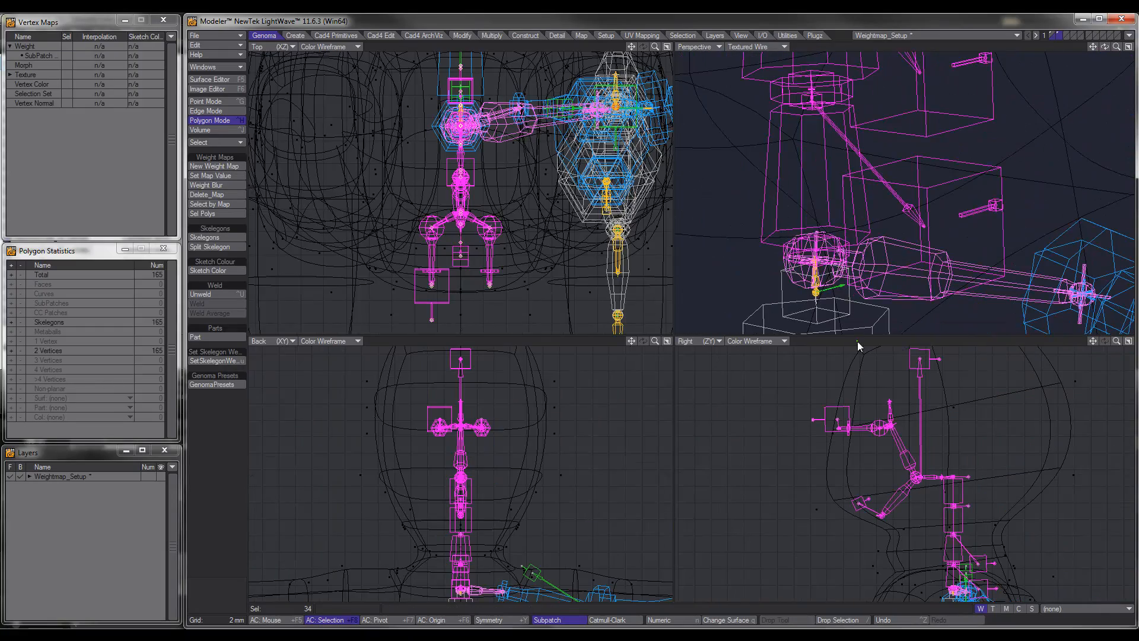
key("ctrl+g")
key("shift+a")
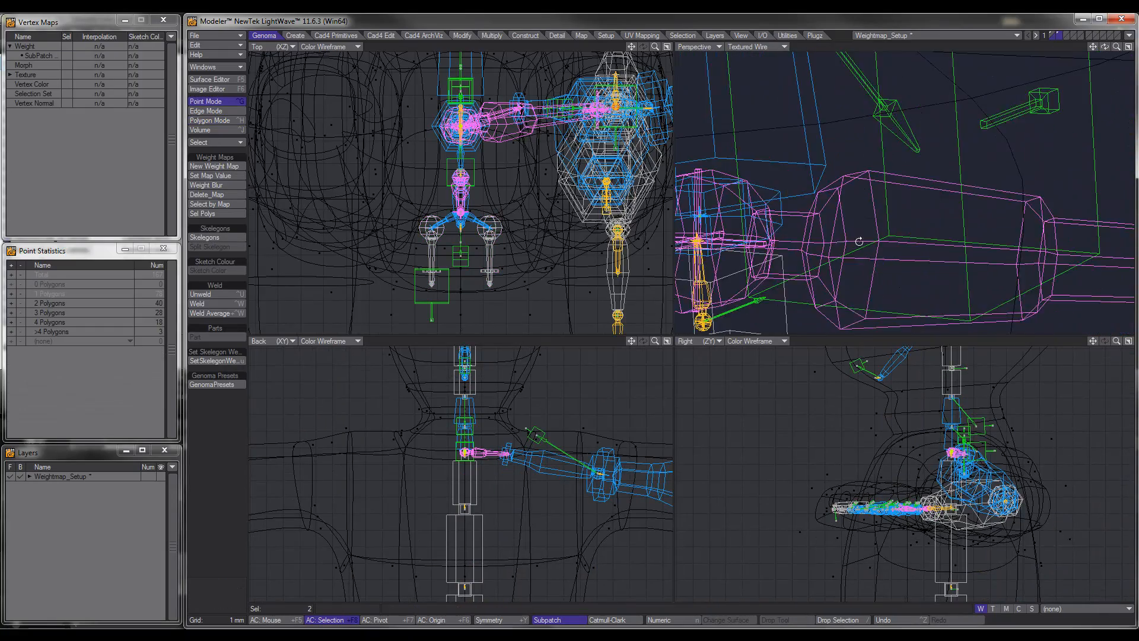
key("shift+a")
key("/")
Move the jaw and eye points of the head rig to fit the mesh head.
scroll(841, 466, "down", 10)
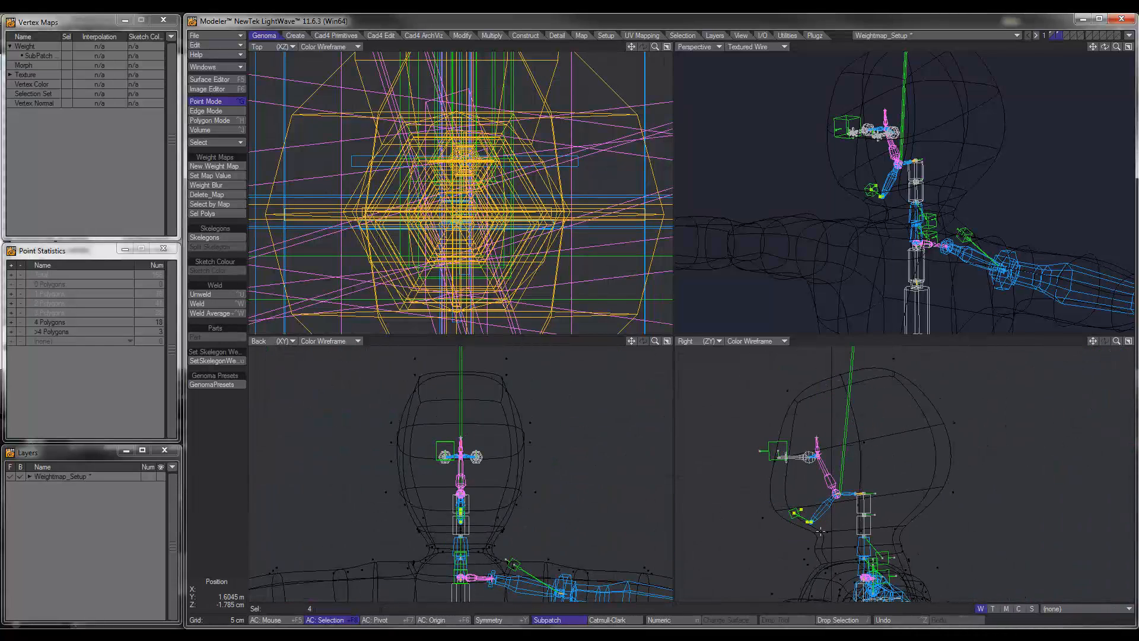
key("KP_0")
scroll(692, 326, "up", 8)
key("t")
right_click_drag(469, 437, 492, 438)
mouse_move(634, 247)
right_mouse_down()
mouse_move(407, 180)
mouse_move(599, 300)
right_mouse_up()
left_click_drag(681, 283, 469, 320, "ctrl+alt")
key("t")
left_click_drag(454, 337, 473, 305)
Clear the head point selection, fit the rig in the views and save the object.
key("/")
left_click_drag(756, 354, 689, 348, "ctrl+alt")
key("KP_0")
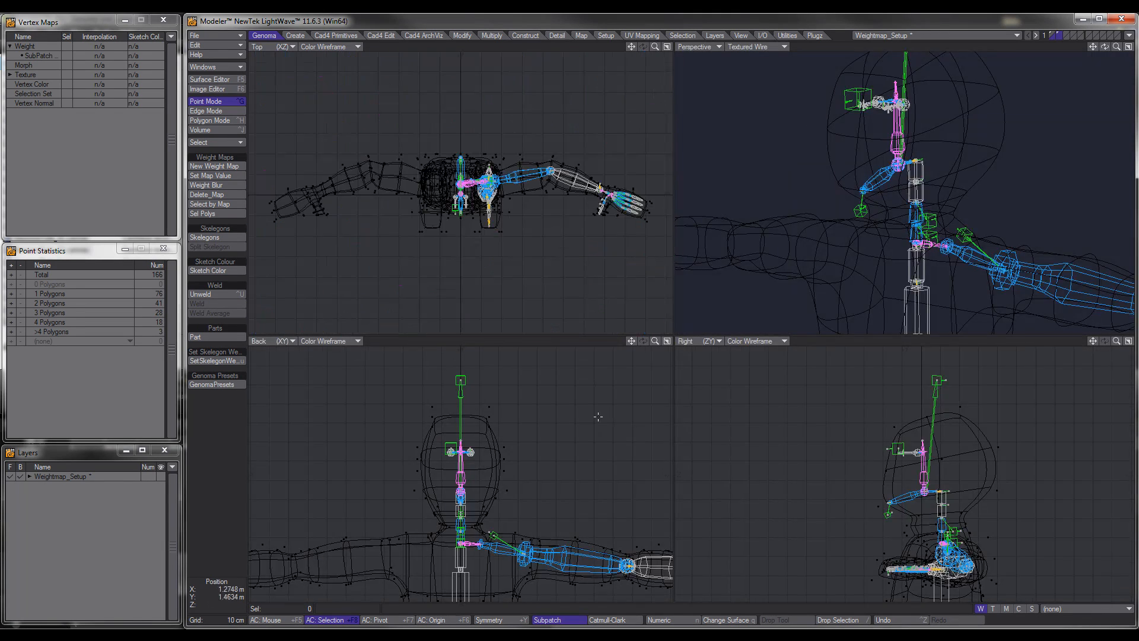
key("a")
key("s")
Select the shoulder, arm, hand, hip connector and upper leg skelegons on the rigged side of the body.
mouse_move(847, 229)
left_mouse_down("alt")
mouse_move(906, 235)
mouse_move(897, 232)
left_mouse_up("alt")
scroll(476, 411, "up", 8)
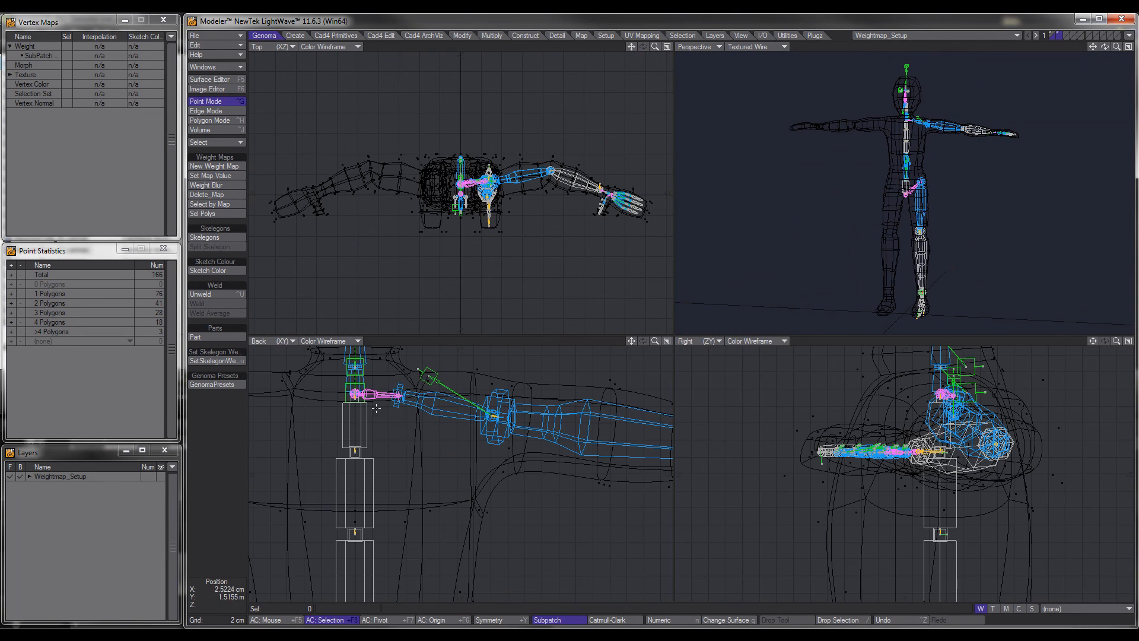
key("ctrl+h")
right_click_drag(394, 383, 397, 387)
scroll(551, 423, "down", 5)
right_click_drag(656, 404, 659, 410, "shift")
left_click_drag(644, 428, 517, 411, "alt")
mouse_move(612, 393)
right_mouse_down("shift")
mouse_move(621, 380)
mouse_move(608, 384)
right_mouse_up("shift")
left_click_drag(455, 557, 503, 438, "alt")
left_click(445, 451, "shift")
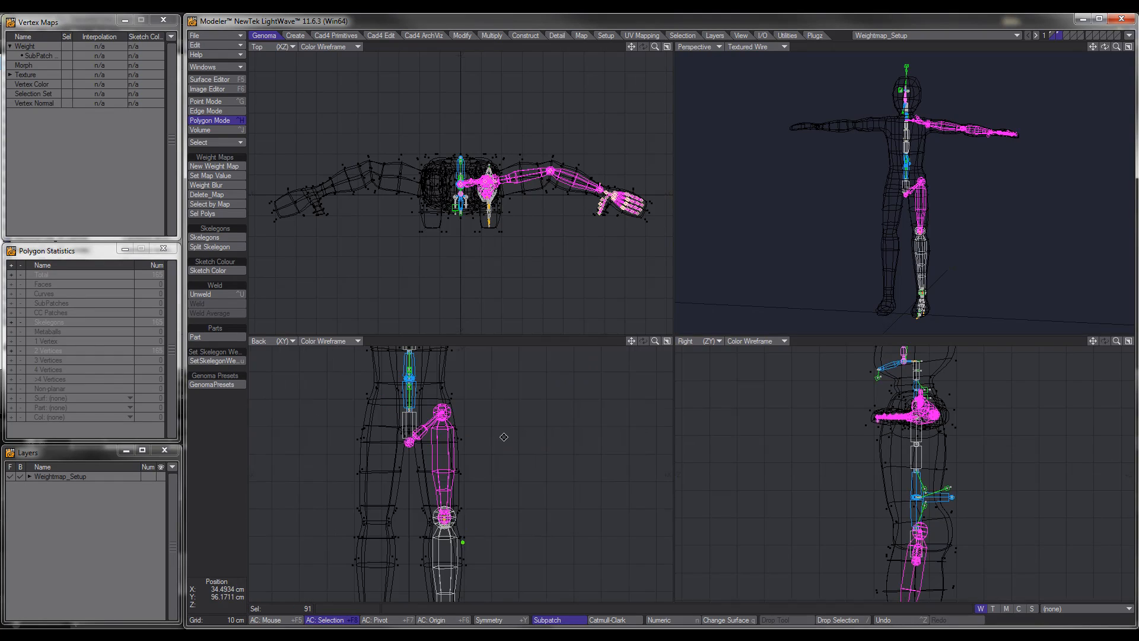
Add the remaining knee, lower leg, foot and shoulder control skelegons to the selection in the full-size back view.
key("KP_0")
left_click_drag(675, 371, 677, 410, "shift")
left_click_drag(677, 509, 678, 549, "shift")
right_click_drag(782, 354, 641, 434, "shift")
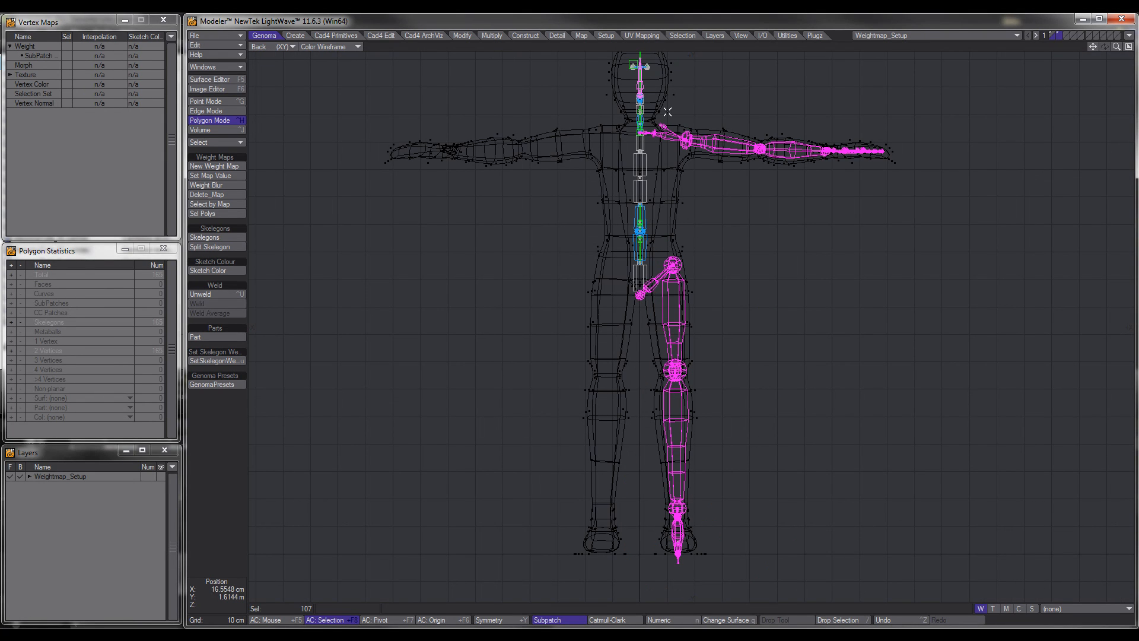
Mirror the selected arm and leg skelegons across the body's centre line.
key("shift+v")
key("n")
key("space")
key("n")
scroll(641, 113, "up", 10)
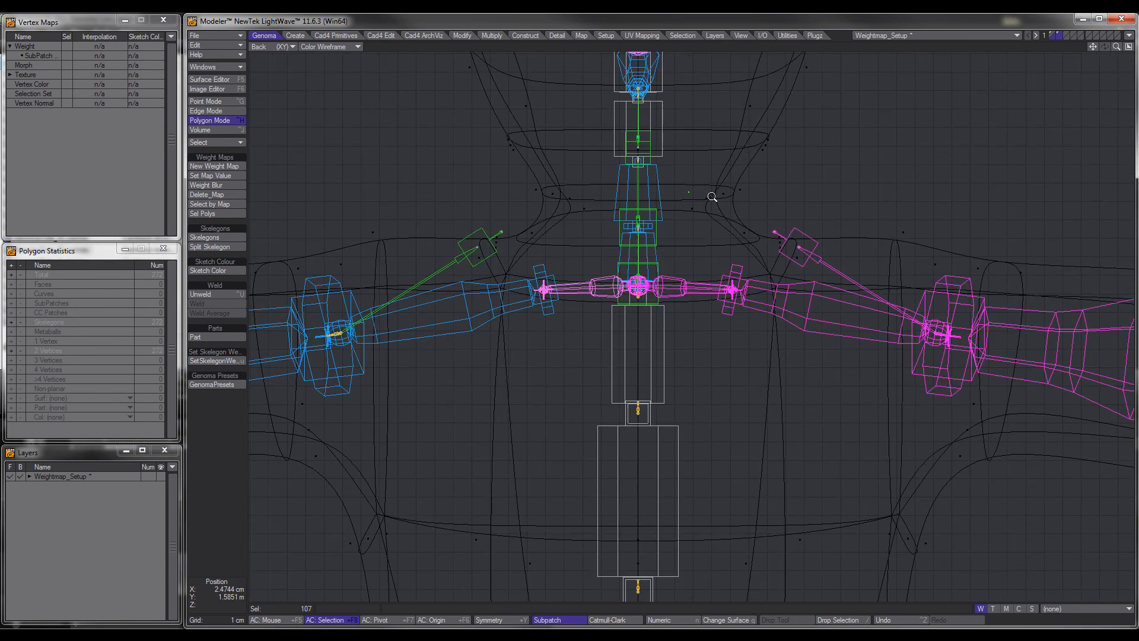
Select the overlapping points of the mirrored shoulder connectors at the spine and weld them.
key("ctrl+g")
right_click_drag(565, 405, 564, 410)
left_click_drag(536, 465, 593, 465, "ctrl+alt")
key("ctrl+w")
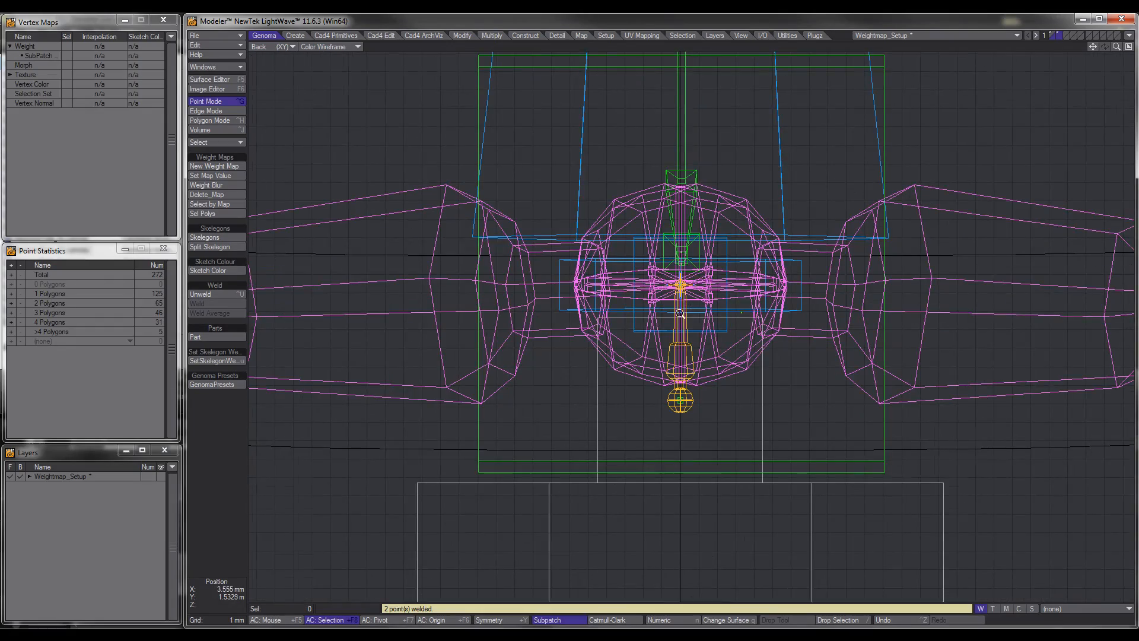
Check the joint point where the two leg connectors meet at the pelvis.
left_click_drag(750, 510, 762, 511, "ctrl+alt")
scroll(762, 511, "up", 5)
left_click(727, 537)
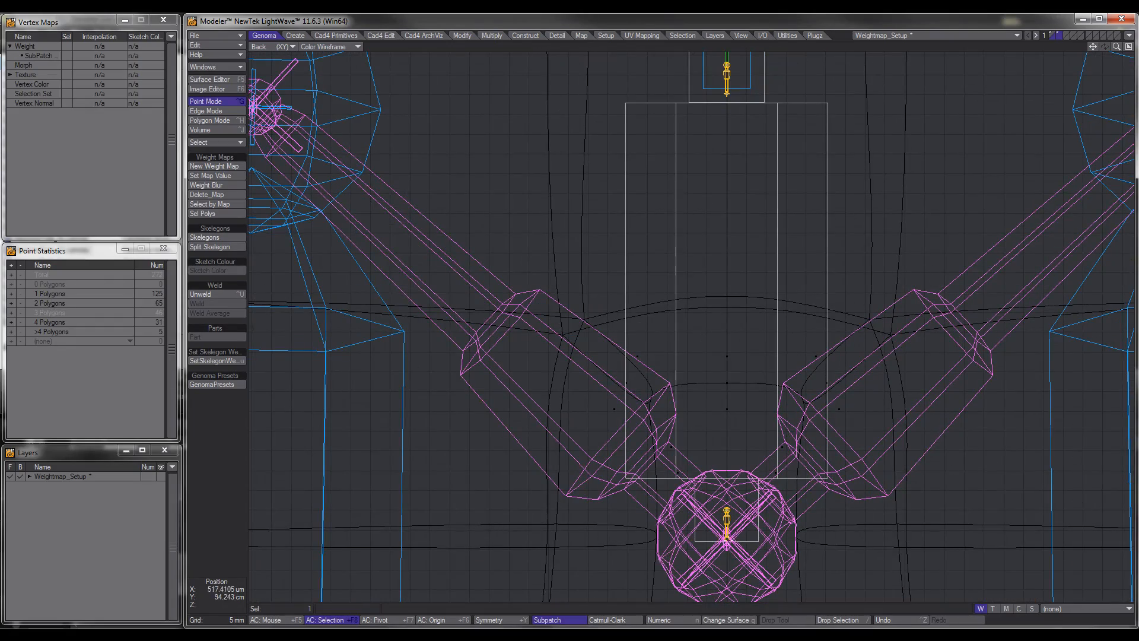
scroll(751, 395, "down", 8)
Return to polygon selection, clear the selection and save the mirrored rig.
key("ctrl+h")
left_click_drag(750, 394, 694, 395, "ctrl+alt")
left_click_drag(695, 395, 583, 343, "alt")
key("slash")
left_click(11, 323)
left_click(246, 484)
mouse_move(659, 420)
left_mouse_down("ctrl+alt")
mouse_move(630, 420)
mouse_move(652, 416)
left_mouse_up("ctrl+alt")
key("s")
key("KP_0")
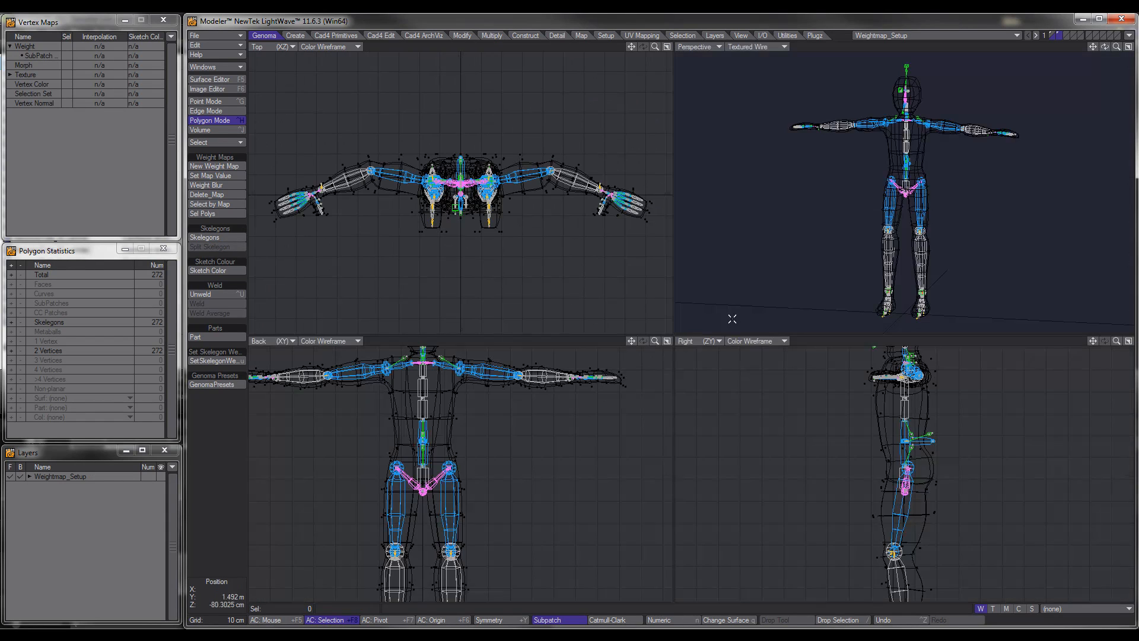
Check the mesh together with the full rig in the full-size perspective view, and return to the rig layer.
left_click(763, 48)
left_click(778, 53)
left_click(1051, 34, "shift")
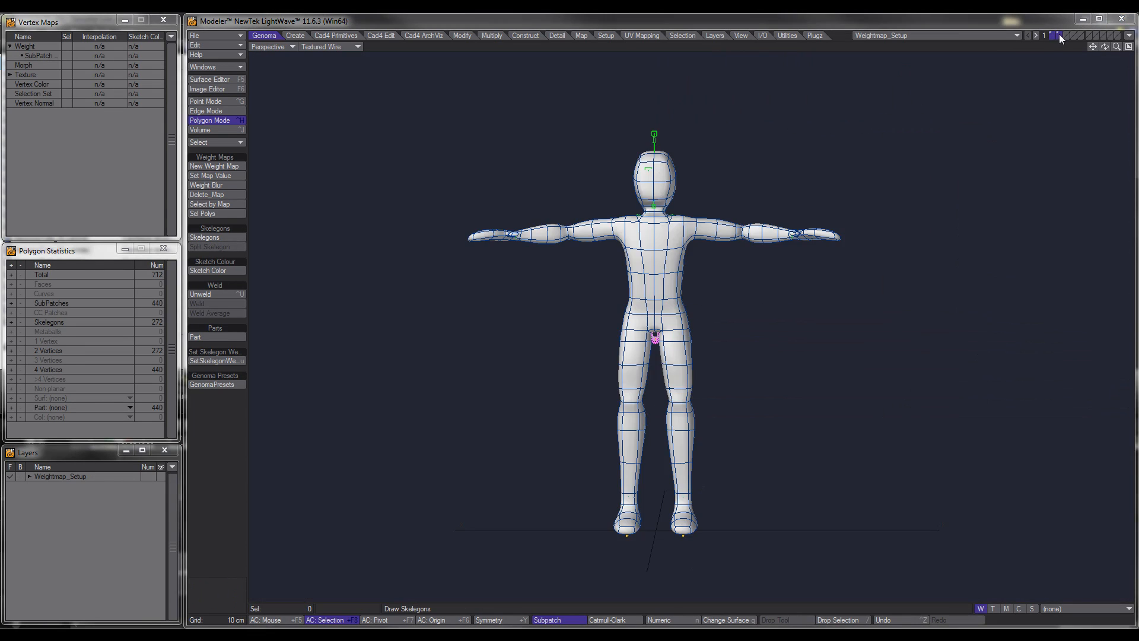
left_click(1059, 34)
left_click(1054, 38)
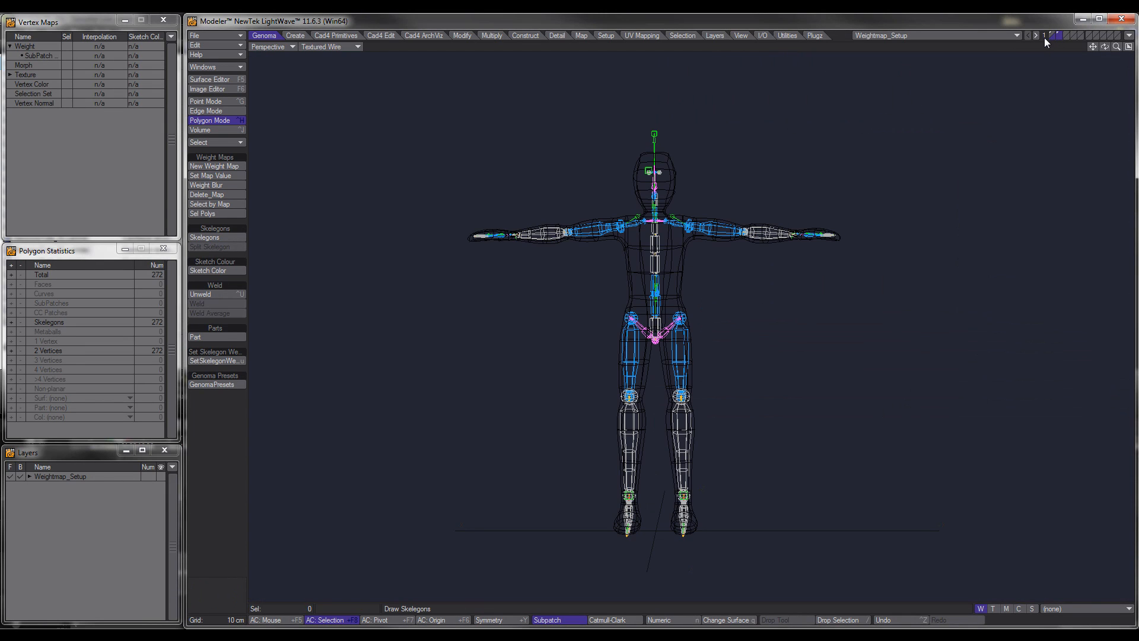
Select the points where the leg connectors meet at the pelvis, move them upward and clear the selection.
key("KP_0")
left_click_drag(409, 496, 586, 442, "ctrl+alt")
key("ctrl+g")
left_click(501, 466)
left_click_drag(510, 469, 469, 499, "ctrl+alt")
key("t")
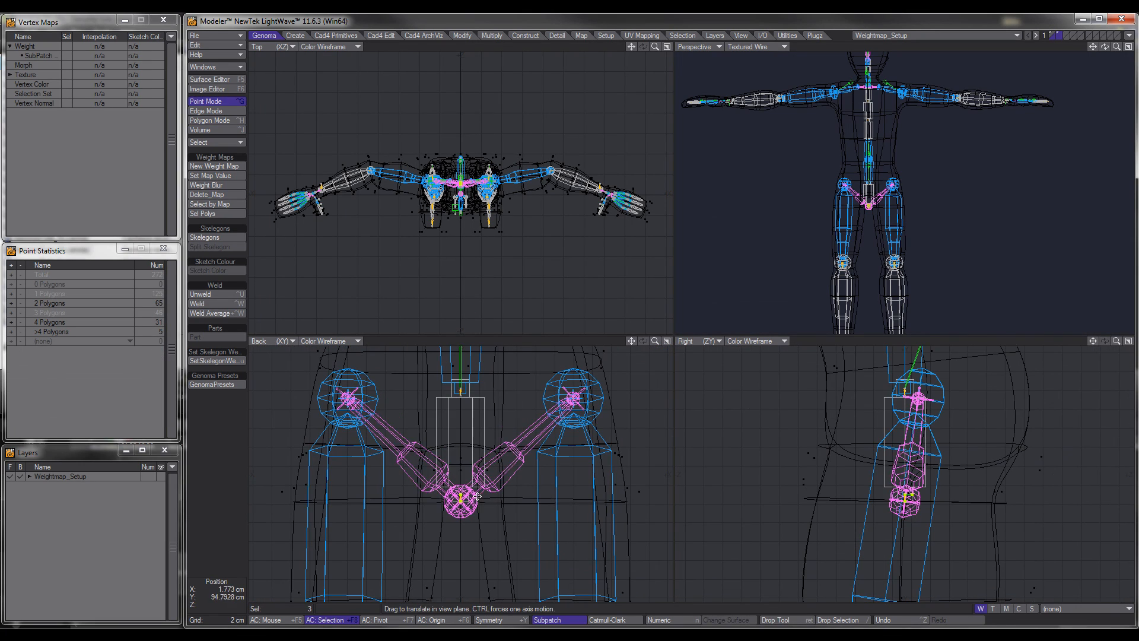
left_click_drag(481, 539, 480, 493)
key("slash")
Turn on symmetry and move the end point of the thumb tip's control handle outward past the mesh thumb.
left_click_drag(534, 402, 461, 503, "ctrl+alt")
left_click_drag(534, 201, 629, 148, "ctrl+alt")
left_click(552, 203)
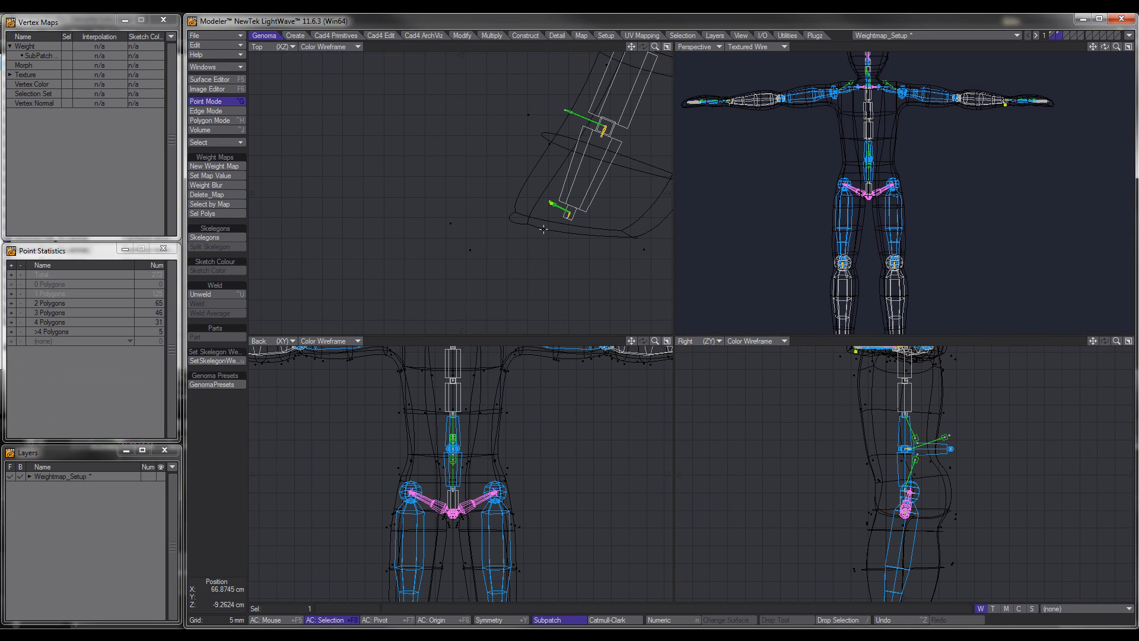
key("slash")
left_click(498, 620)
left_click(552, 203)
key("t")
left_click_drag(552, 203, 507, 187)
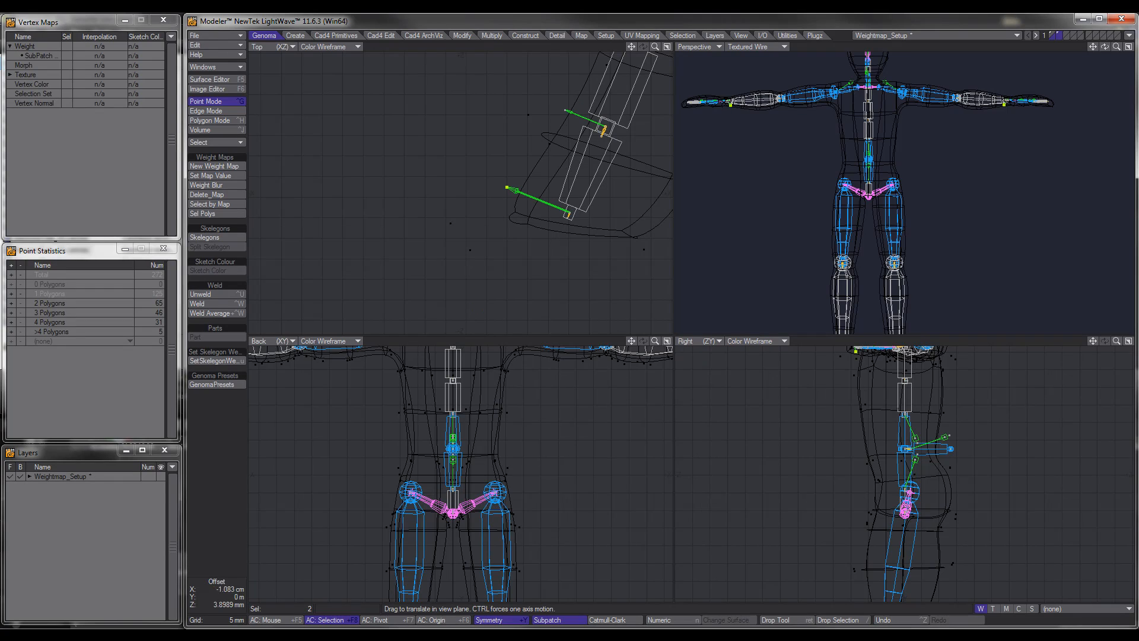
Move the end point of the thumb tip's handle back closer to the bone.
left_click_drag(640, 380, 407, 459, "alt")
left_click_drag(407, 460, 638, 389, "ctrl+alt")
left_click_drag(356, 380, 436, 408, "alt")
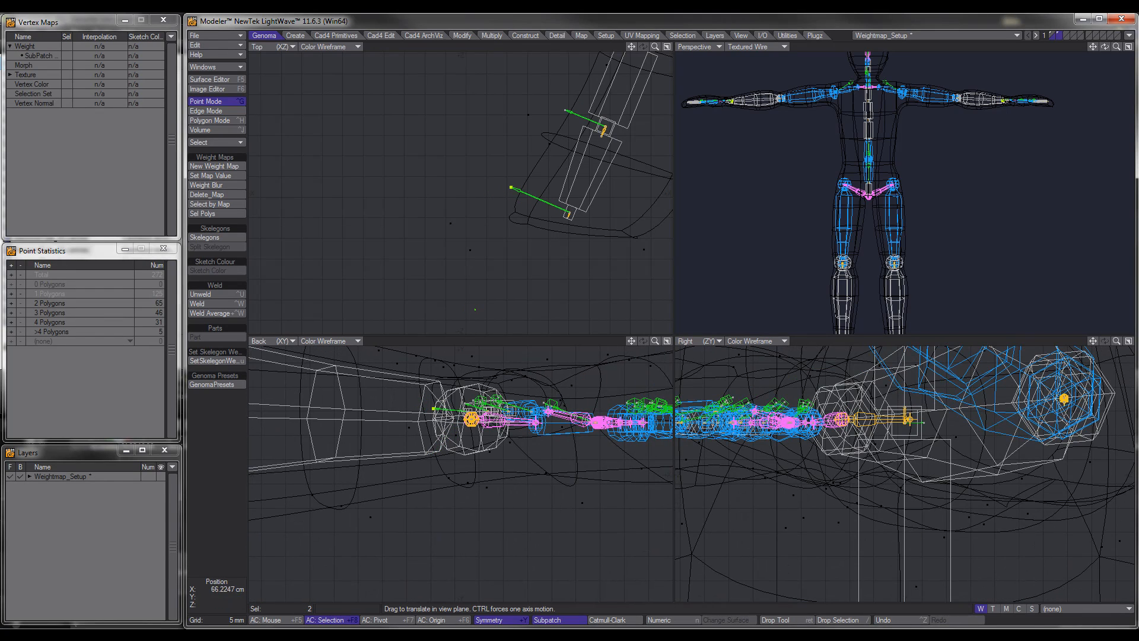
left_click_drag(512, 188, 538, 194)
key("Return")
Examine the mesh and the rig together in the full-size perspective view.
mouse_move(971, 169)
left_mouse_down("ctrl+alt")
mouse_move(1010, 196)
mouse_move(973, 171)
left_mouse_up("ctrl+alt")
left_click_drag(973, 171, 1059, 198, "alt+shift")
left_click(1052, 35, "shift")
left_click(1129, 47)
key("a")
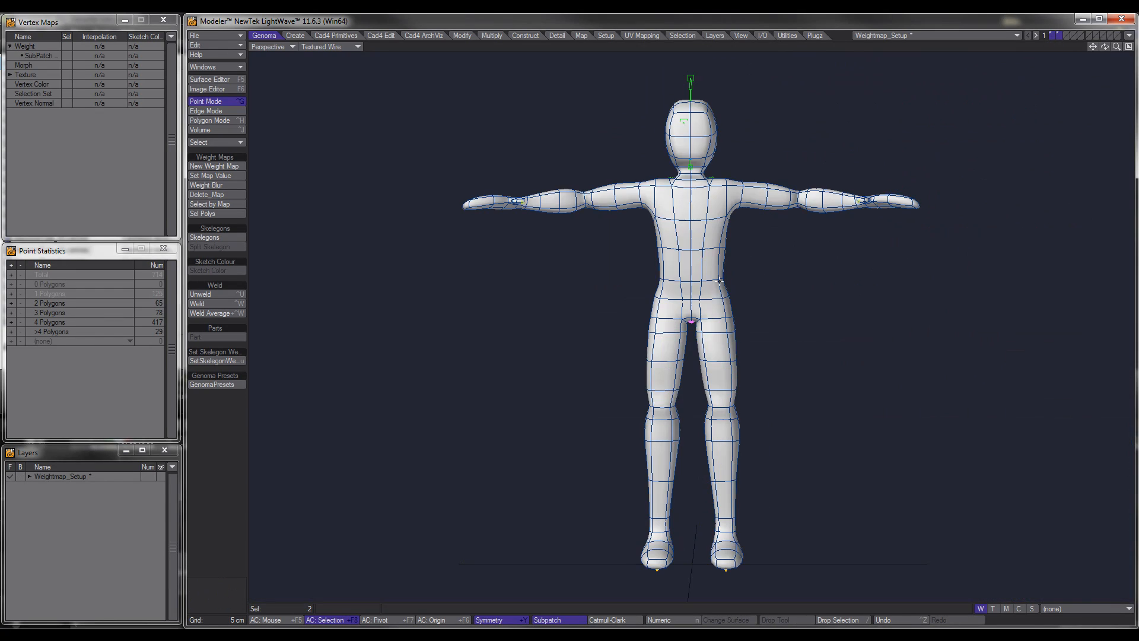
Change the sketch colour of the human mesh polygons to White.
key("space")
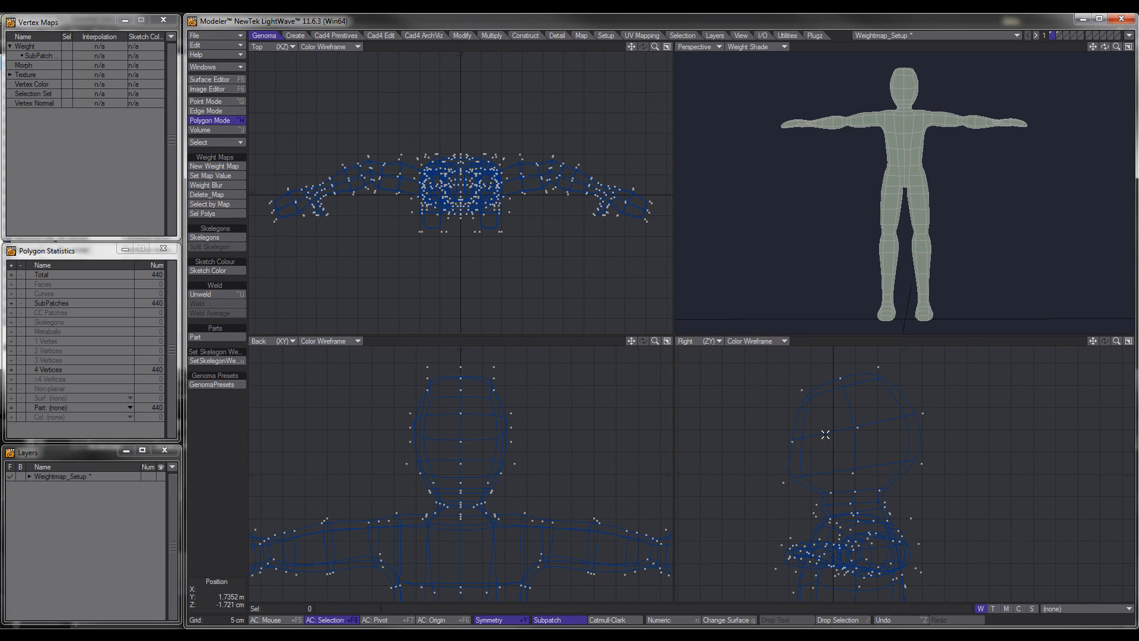
left_click(222, 272)
left_click(406, 293)
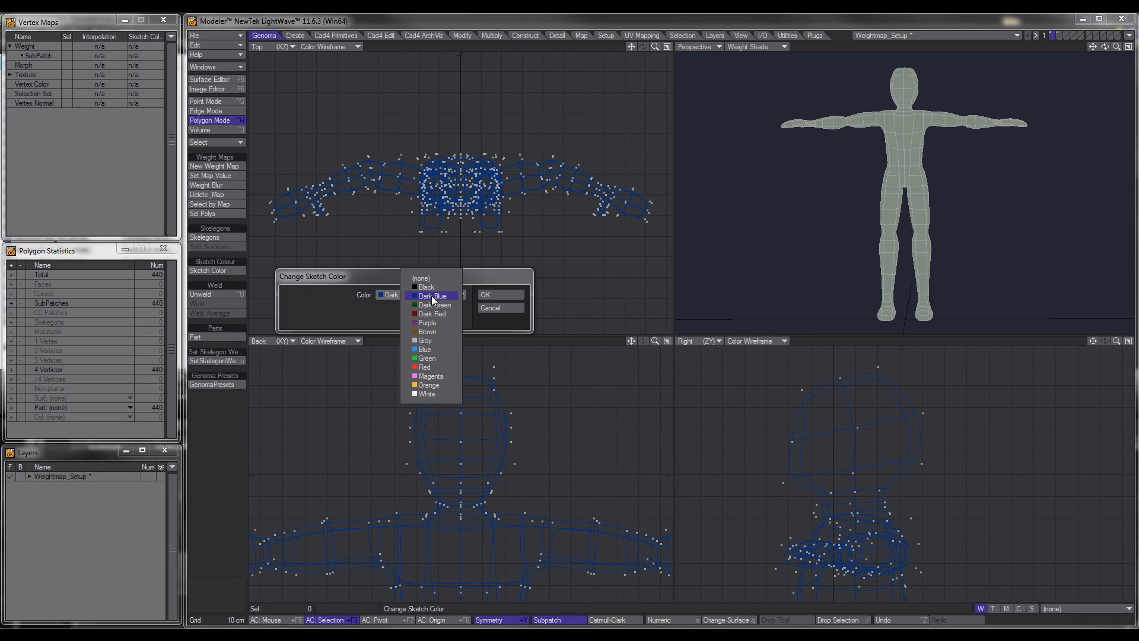
left_click(428, 391)
left_click(496, 295)
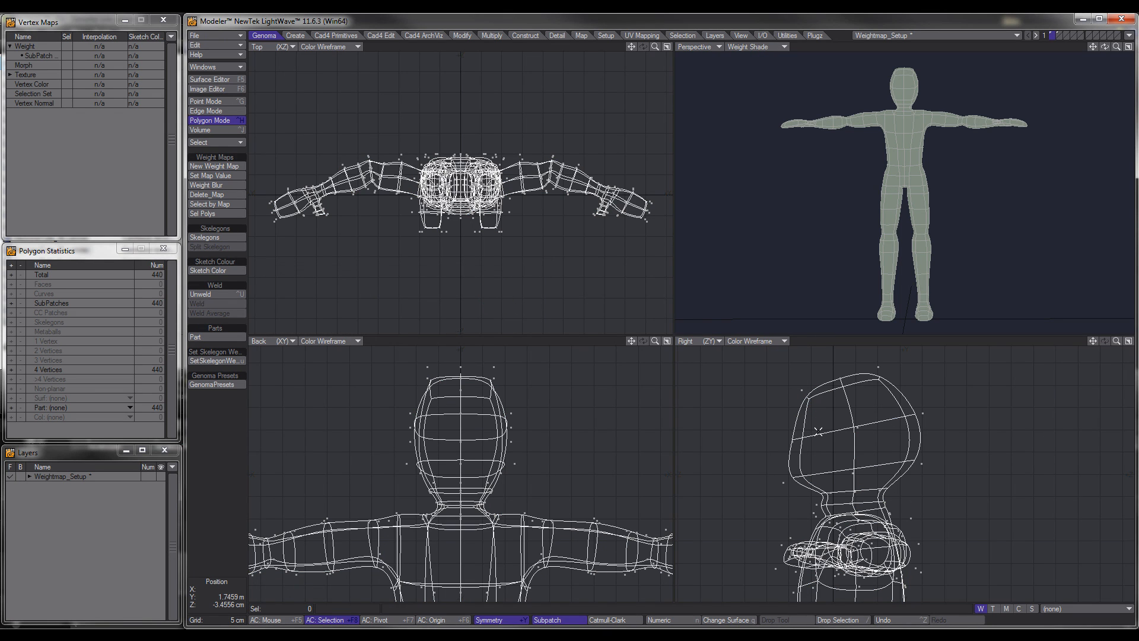
Select the polygons of the head and neck in the enlarged Right view.
key("KP_0")
scroll(653, 333, "up", 4)
left_click_drag(707, 315, 749, 357, "alt")
mouse_move(820, 139)
right_mouse_down()
mouse_move(651, 76)
mouse_move(438, 368)
mouse_move(584, 434)
right_mouse_up()
right_click_drag(753, 411, 854, 312)
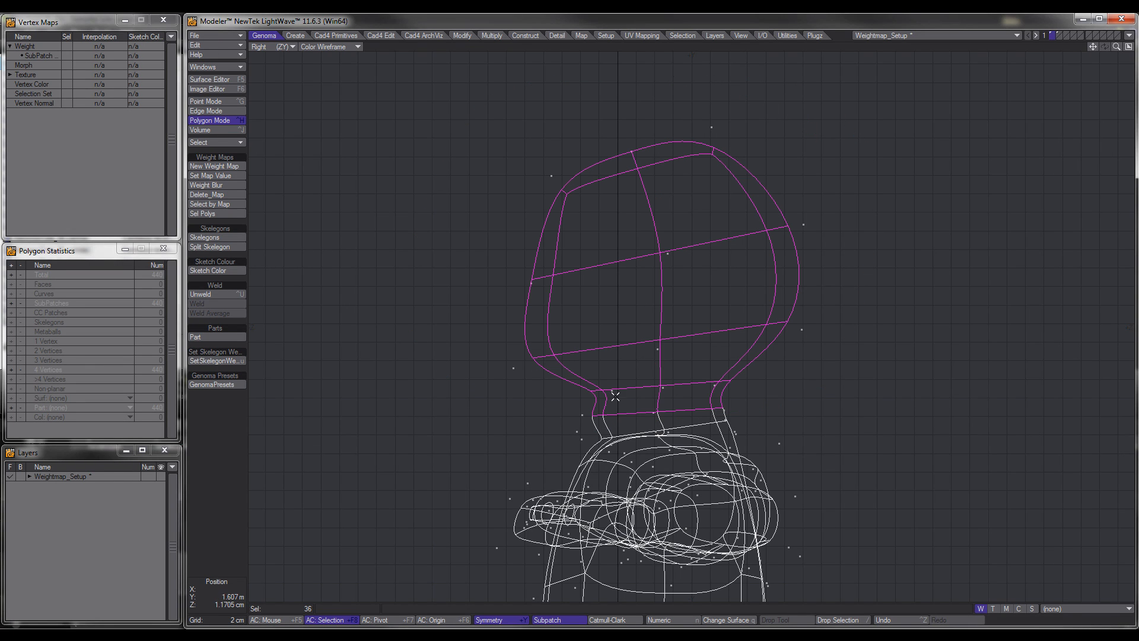
left_click_drag(588, 421, 723, 405, "shift")
Create a weight map named Head at 100% from the selected head and neck polygons, and hide those polygons.
left_click(197, 166)
left_click_drag(660, 299, 404, 275)
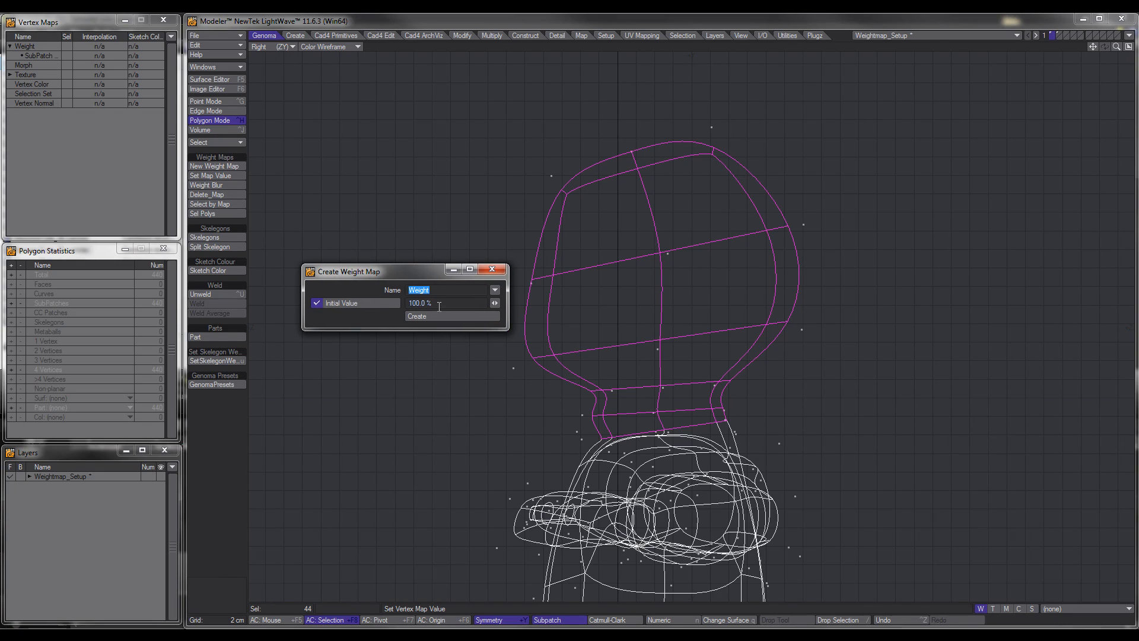
type("Head")
key("Return")
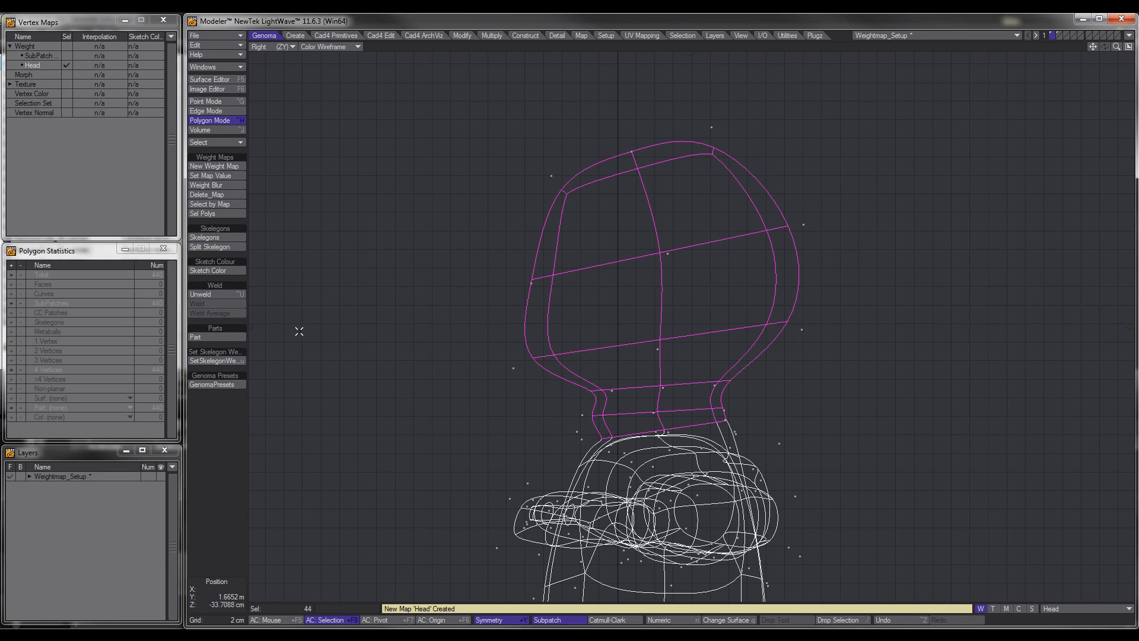
left_click(233, 167)
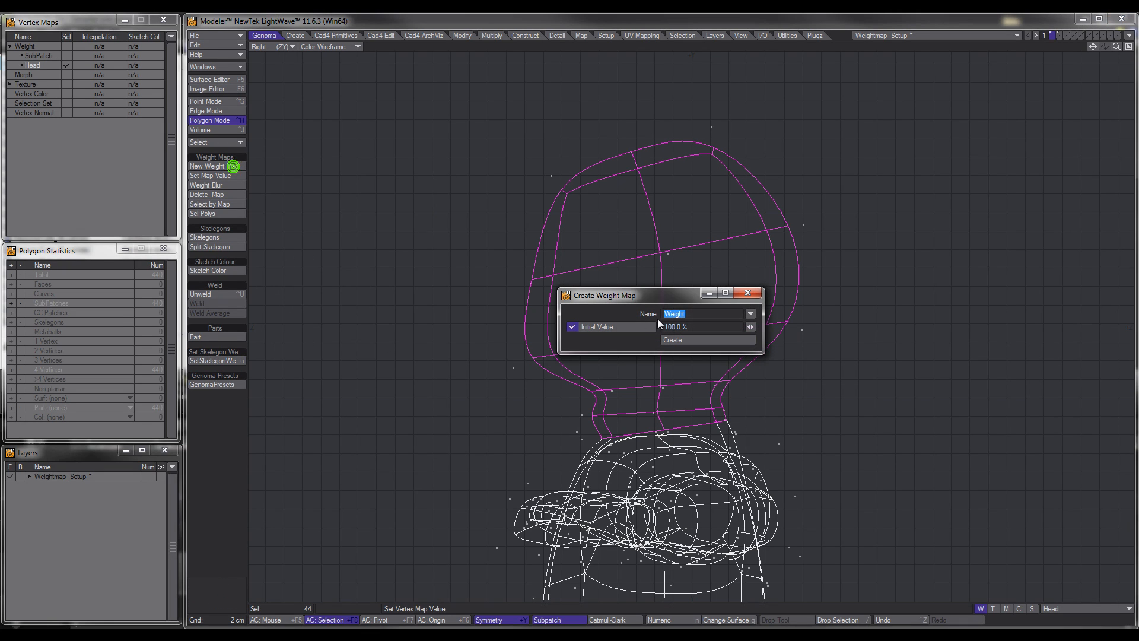
left_click_drag(656, 293, 361, 255)
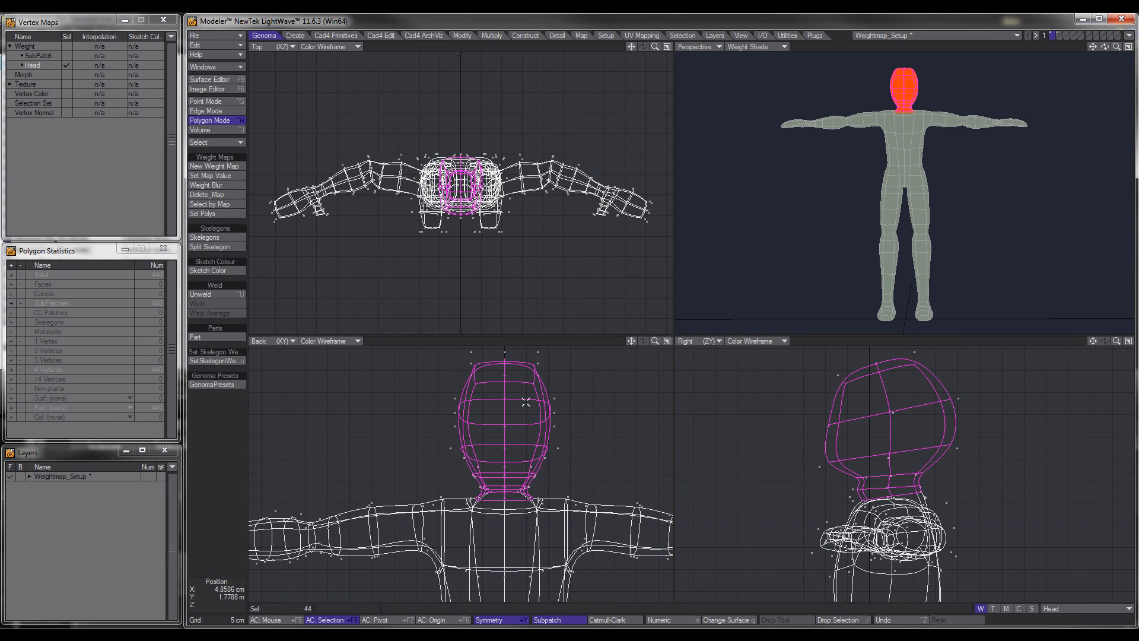
key("minus")
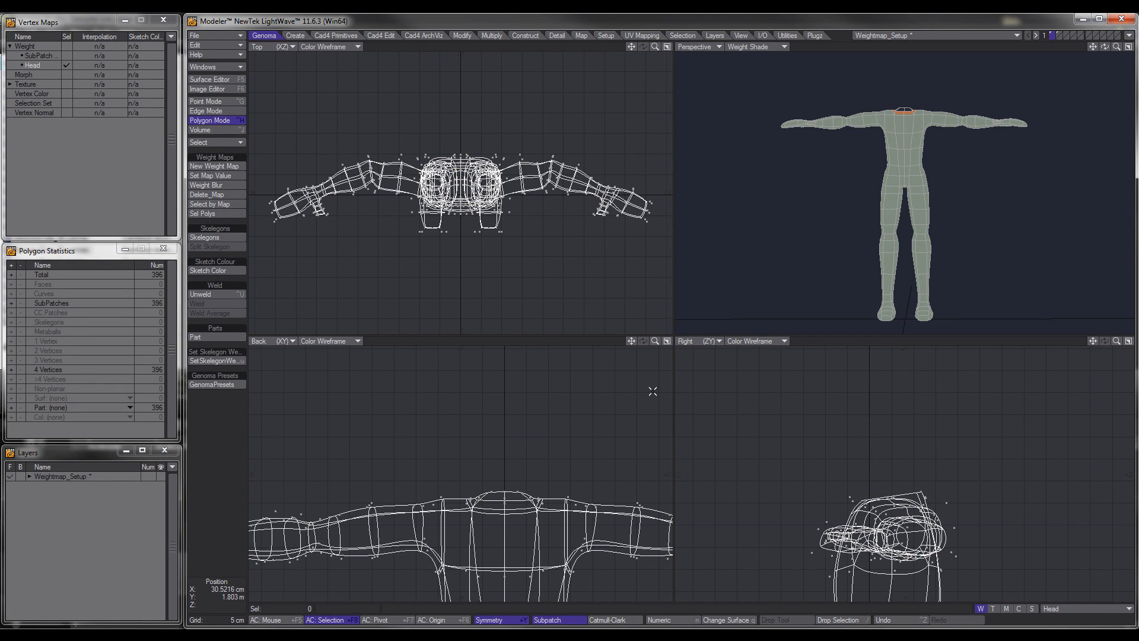
Turn off symmetry and select all polygons of the left arm, including the hand, in the enlarged Back view.
left_click_drag(565, 472, 481, 441, "ctrl+alt")
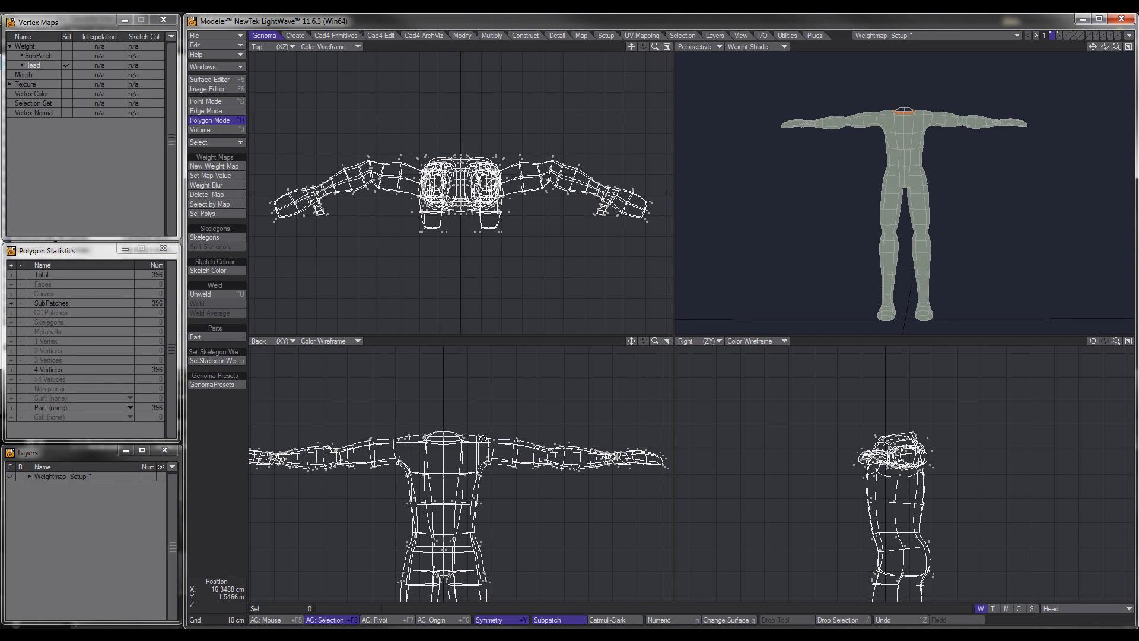
key("KP_0")
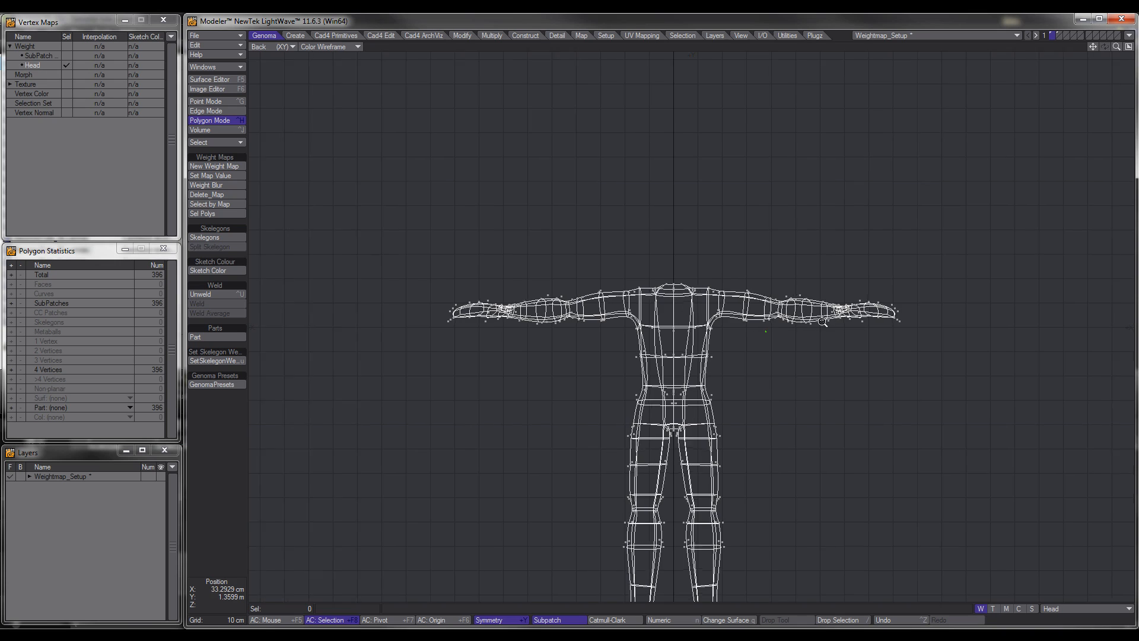
mouse_move(766, 332)
left_mouse_down("ctrl+alt")
mouse_move(817, 316)
mouse_move(777, 323)
left_mouse_up("ctrl+alt")
left_click(509, 623)
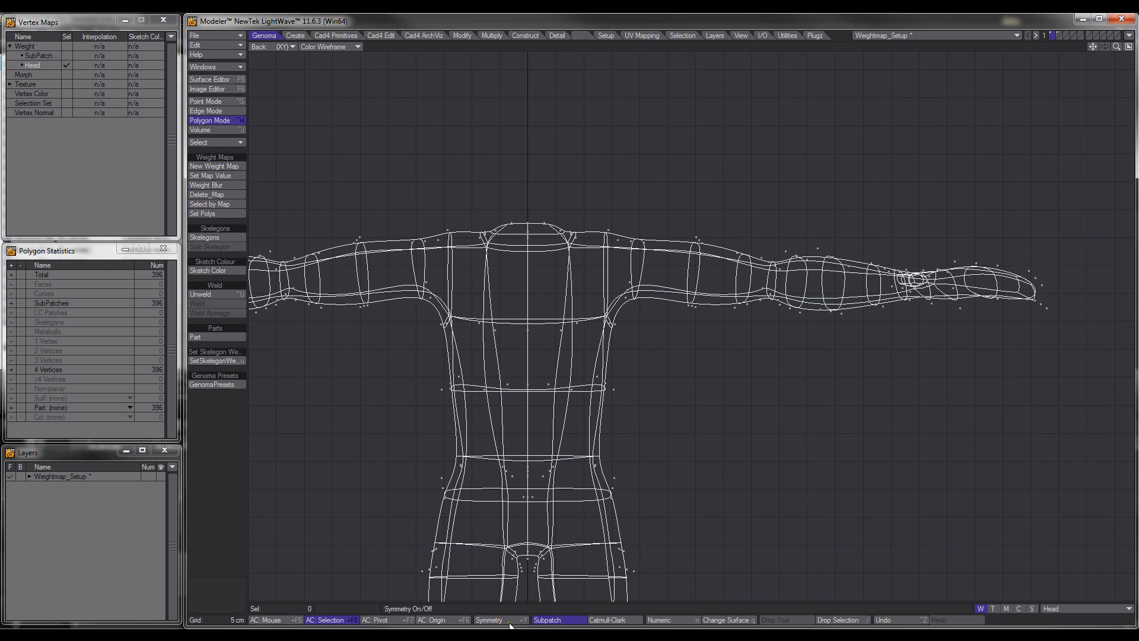
right_click_drag(1066, 261, 778, 192)
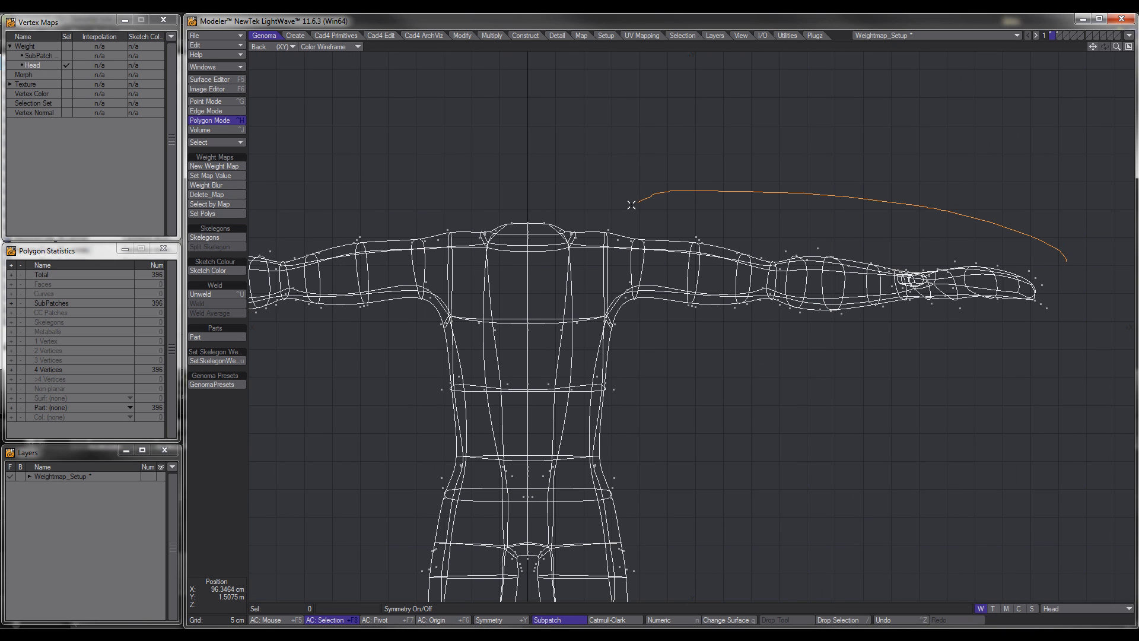
right_click_drag(598, 310, 835, 377)
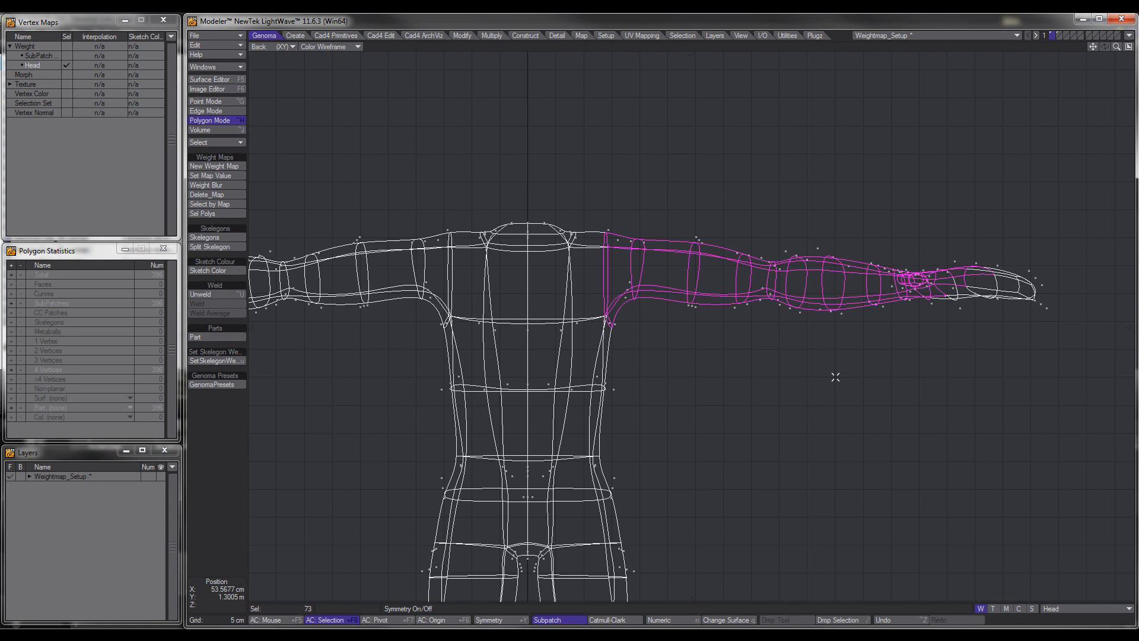
mouse_move(1045, 263)
right_mouse_down("shift")
mouse_move(1075, 282)
mouse_move(1002, 249)
mouse_move(815, 343)
mouse_move(794, 203)
right_mouse_up("shift")
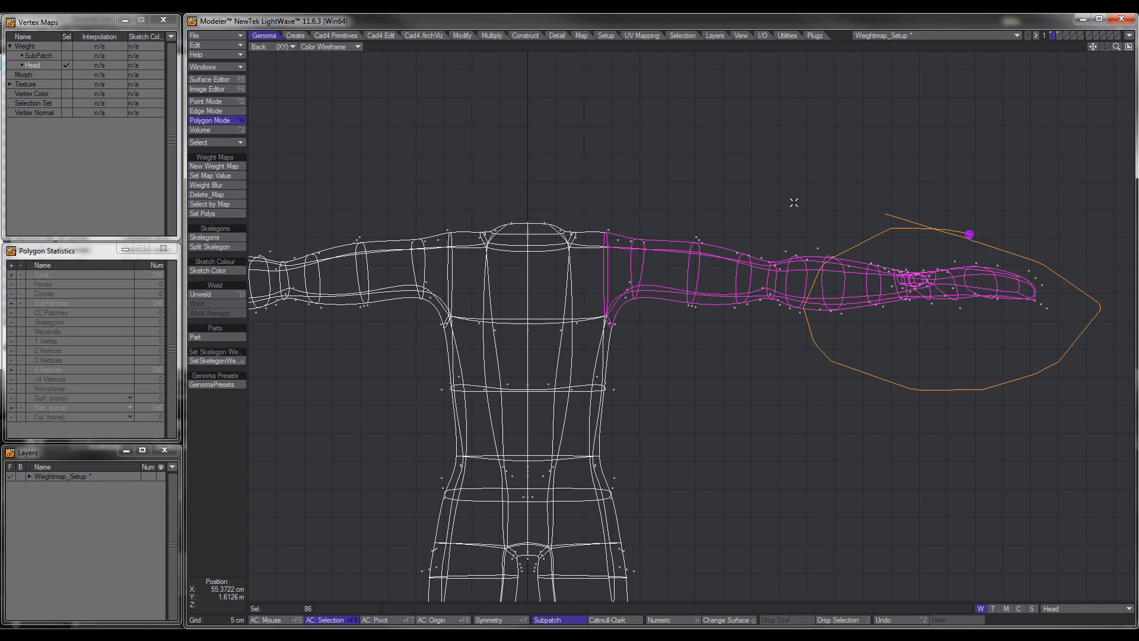
Create a weight map named Arm_L at 100% from the selected arm polygons, and hide the arm.
left_click(209, 168)
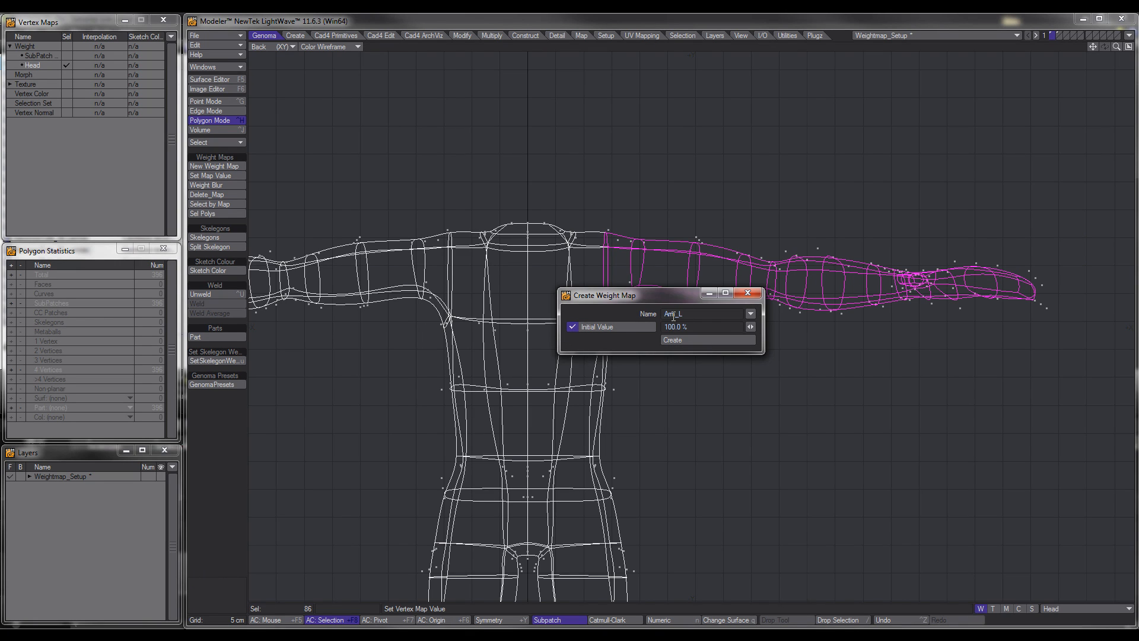
left_click(679, 340)
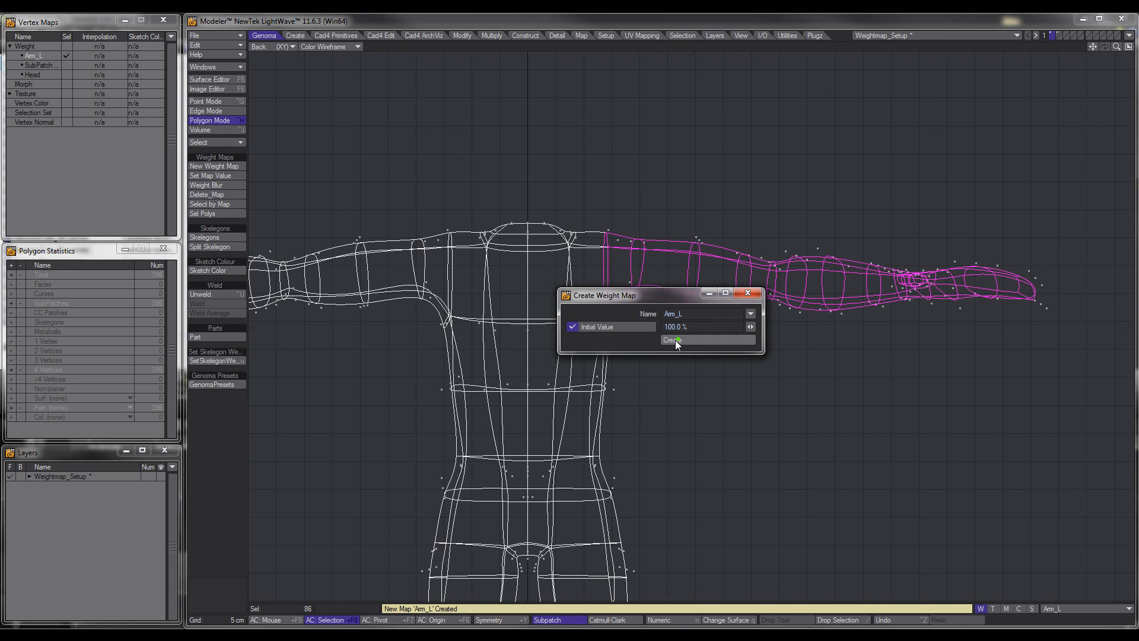
left_click_drag(671, 296, 363, 419)
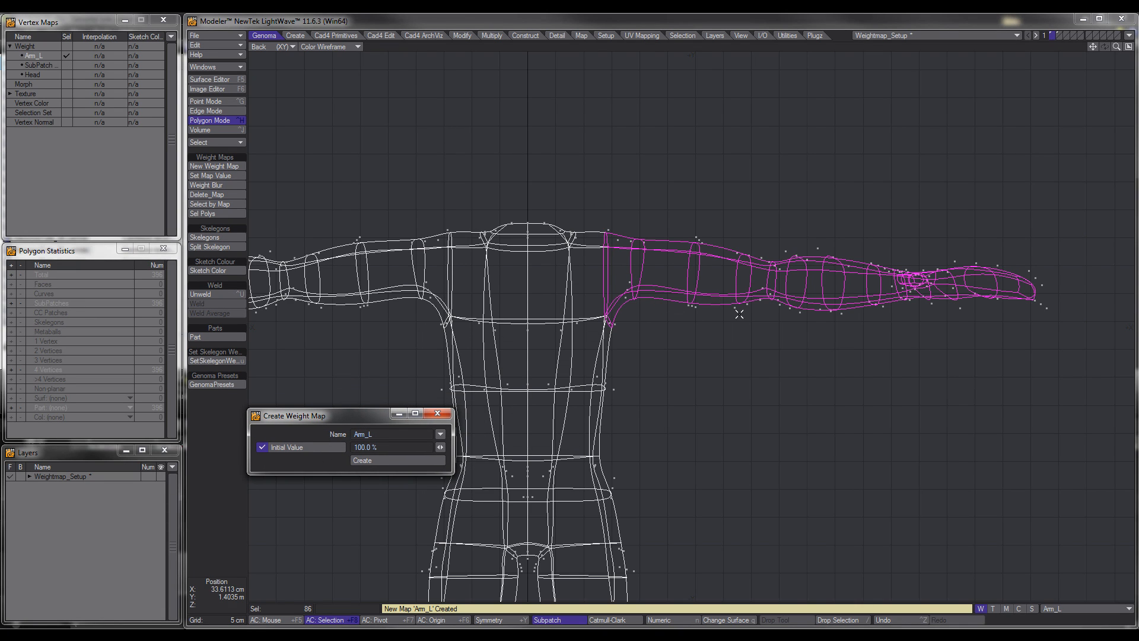
key("minus")
Select the right arm's polygons, create a 100% weight map named Arm_R from them, and hide the arm.
left_click_drag(644, 308, 1004, 285, "alt")
mouse_move(791, 322)
right_mouse_down()
mouse_move(781, 173)
mouse_move(400, 220)
mouse_move(648, 341)
mouse_move(789, 313)
right_mouse_up()
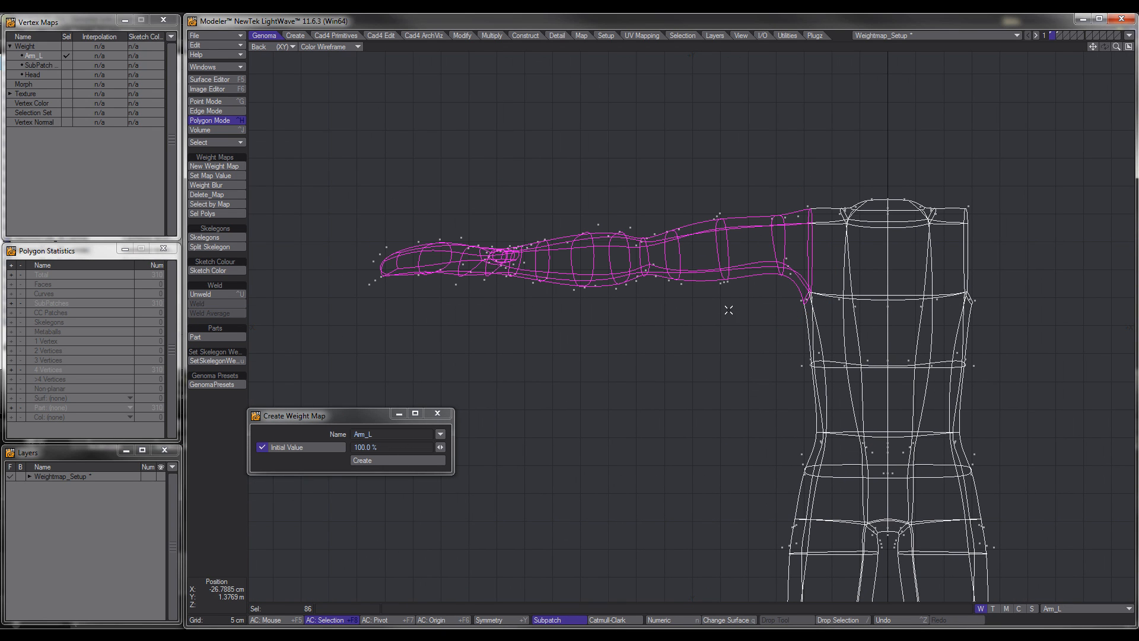
left_click(378, 434)
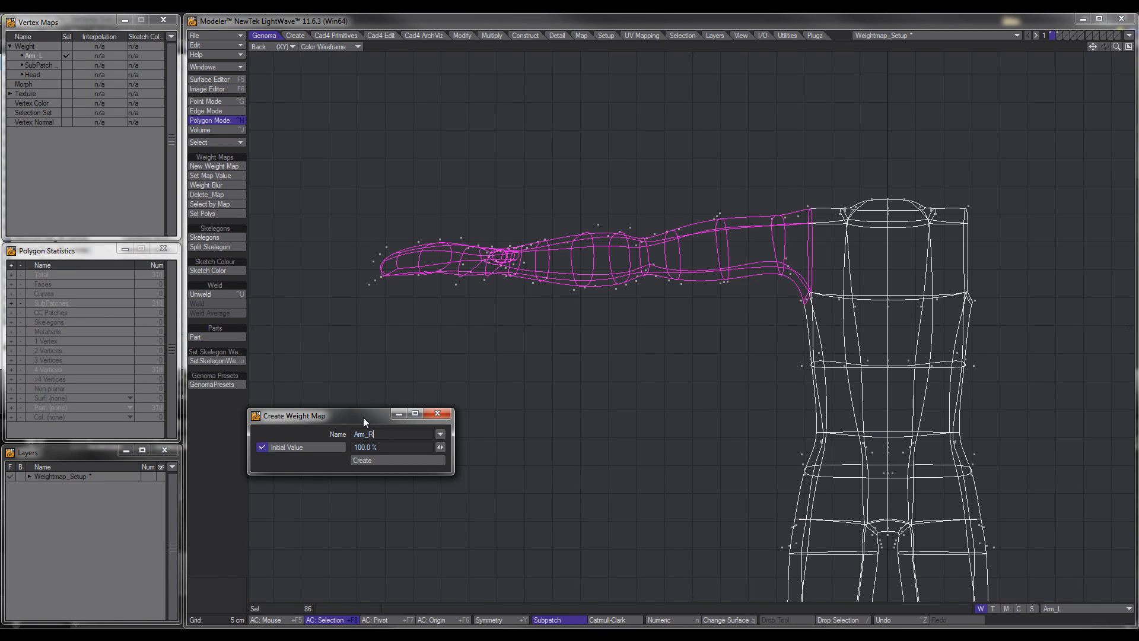
left_click(387, 460)
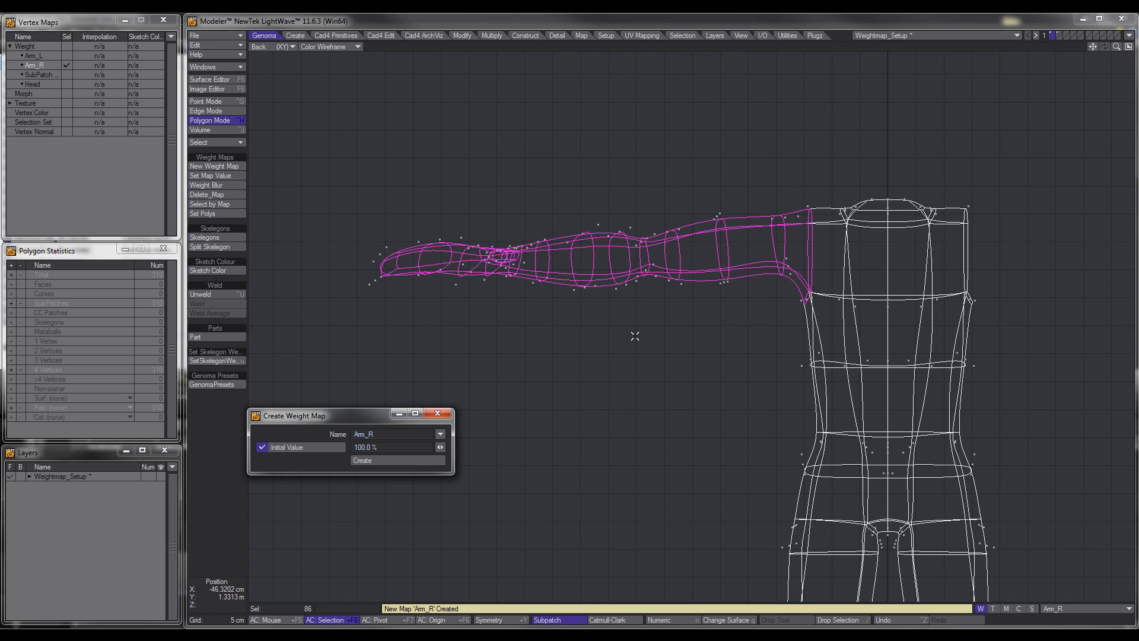
key("Delete")
Select the torso polygons from the shoulders down to the hip loop above the legs.
scroll(741, 330, "down", 2)
left_click_drag(838, 407, 715, 258, "alt")
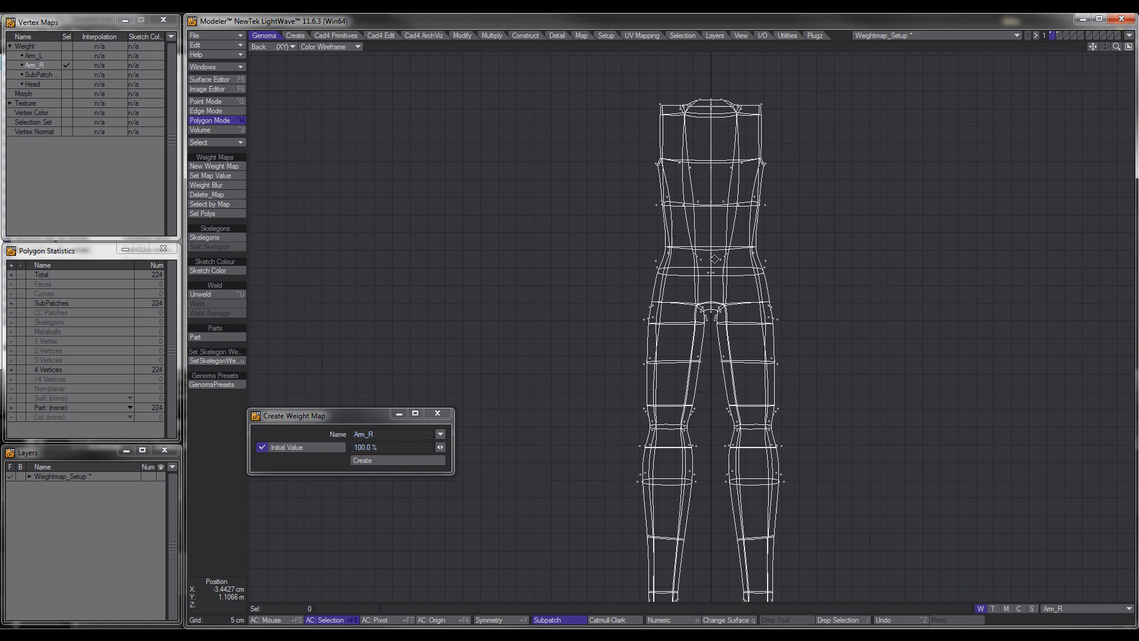
mouse_move(847, 124)
right_mouse_down()
mouse_move(811, 74)
mouse_move(590, 166)
right_mouse_up()
right_click_drag(841, 120, 845, 128)
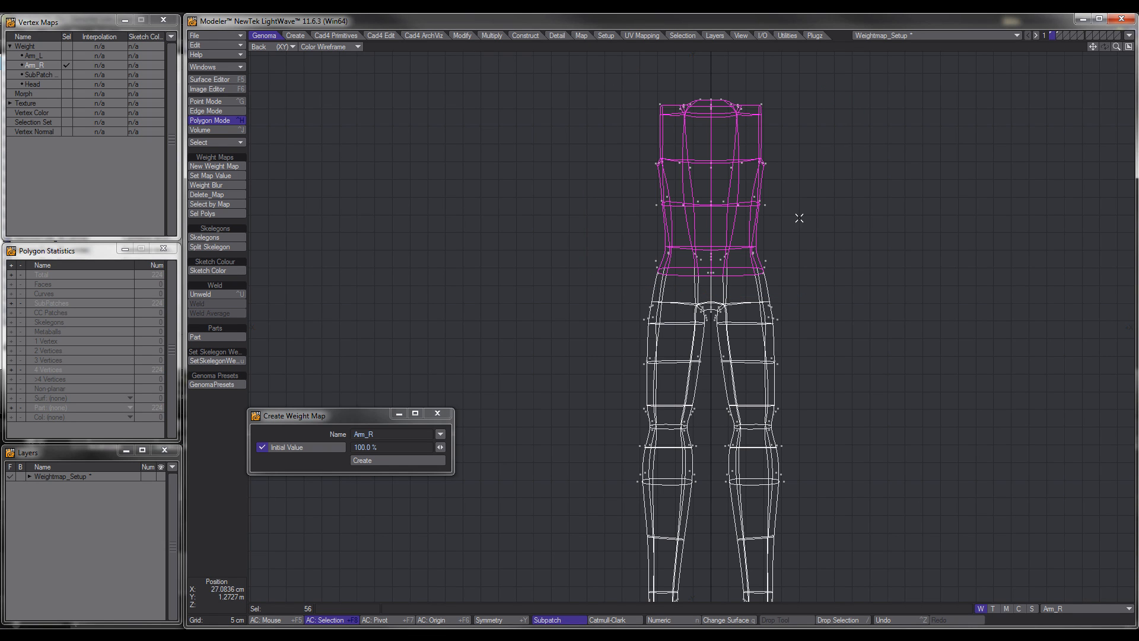
scroll(763, 247, "up", 3)
left_click_drag(778, 270, 780, 277, "alt")
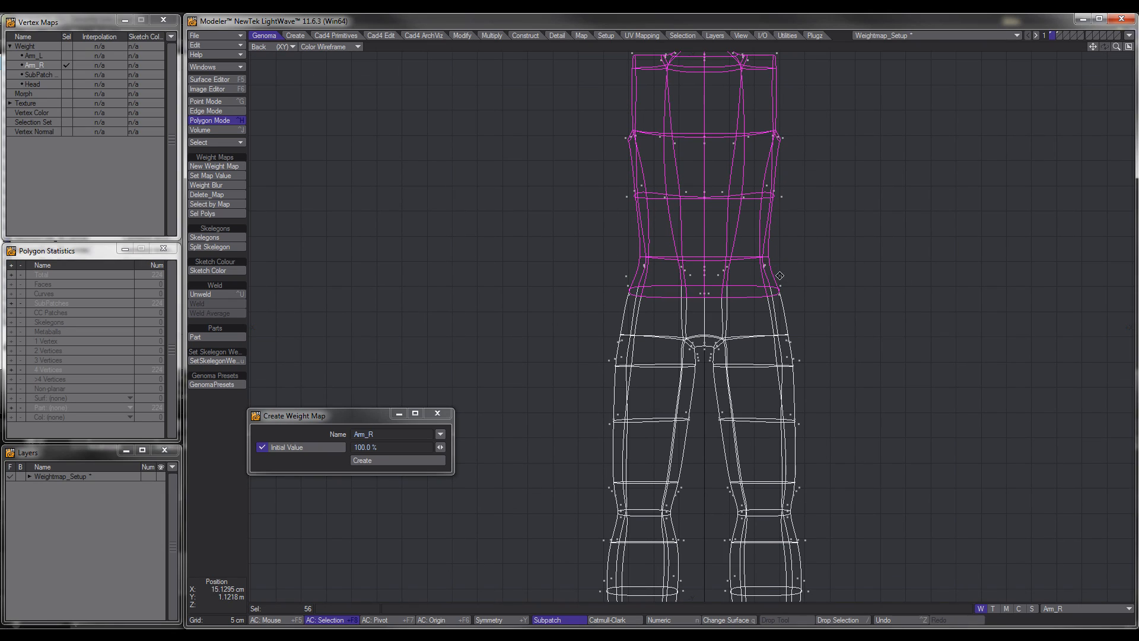
Create a weight map named Body at 100% from the selected torso polygons, and hide the torso.
left_click(384, 434)
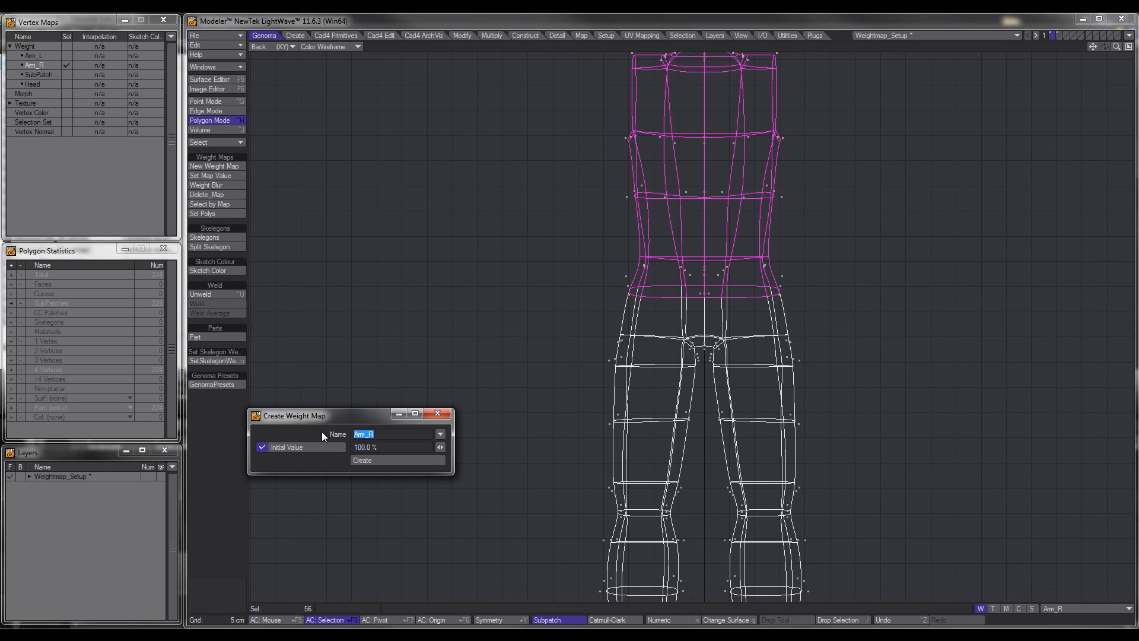
type("Body")
left_click(367, 460)
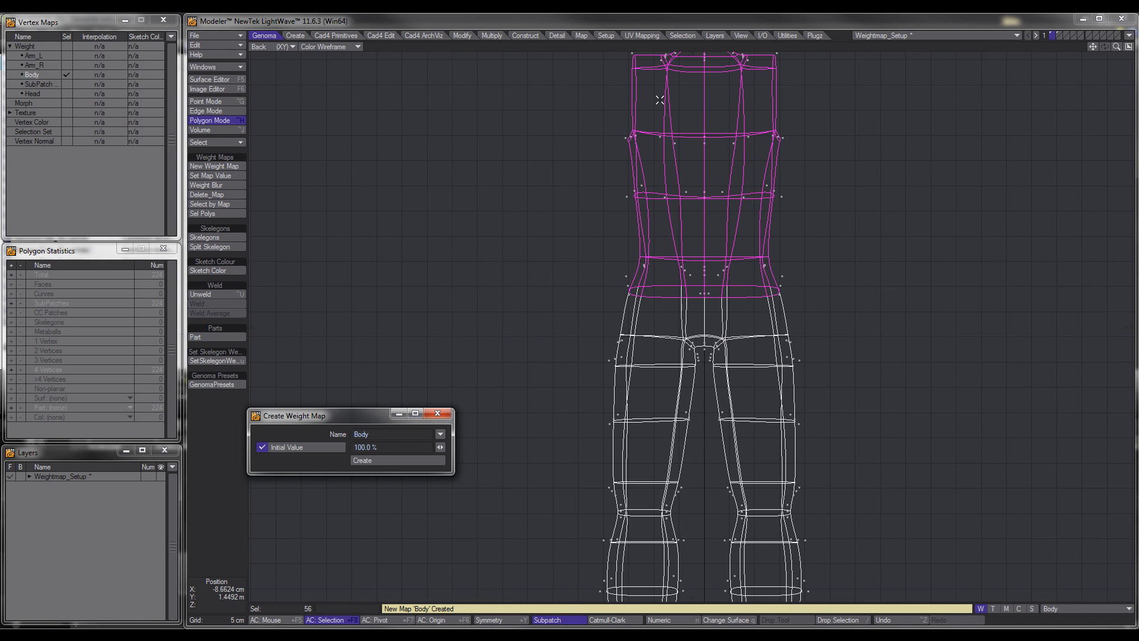
key("Delete")
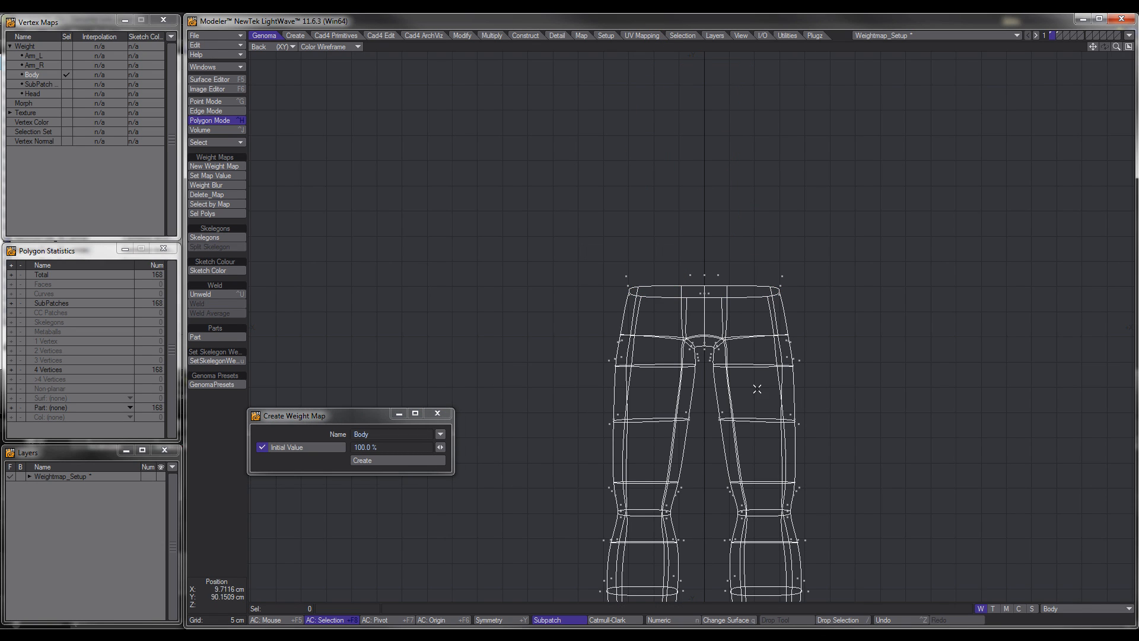
Select all polygons of the left leg, from the hip down to the foot.
scroll(757, 388, "down", 4)
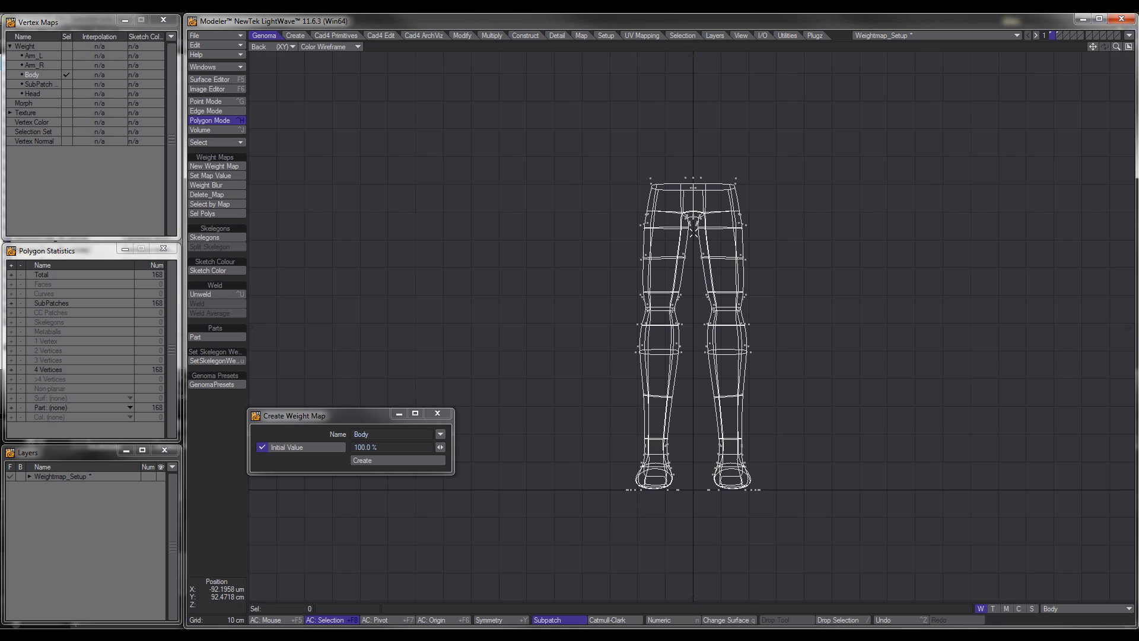
mouse_move(759, 162)
right_mouse_down()
mouse_move(783, 536)
mouse_move(692, 477)
right_mouse_up()
right_click_drag(700, 296, 712, 221)
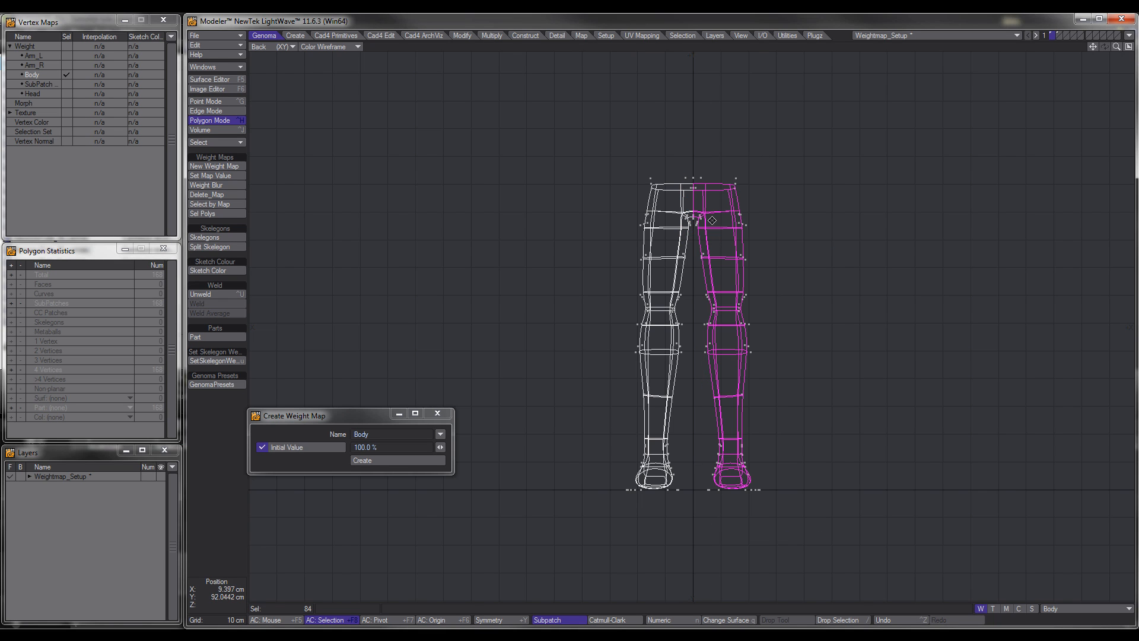
scroll(731, 198, "up", 3)
scroll(698, 205, "down", 3)
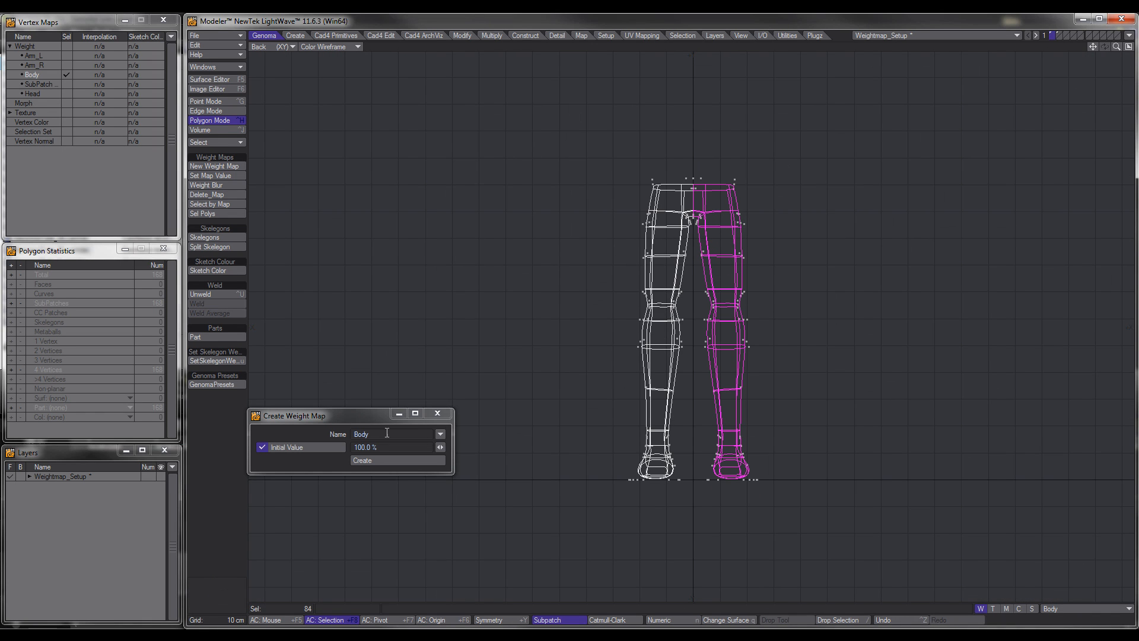
Create a weight map named Leg_L at 100% from the selected leg polygons, and hide the leg.
left_click_drag(385, 434, 320, 436)
type("Leg_L")
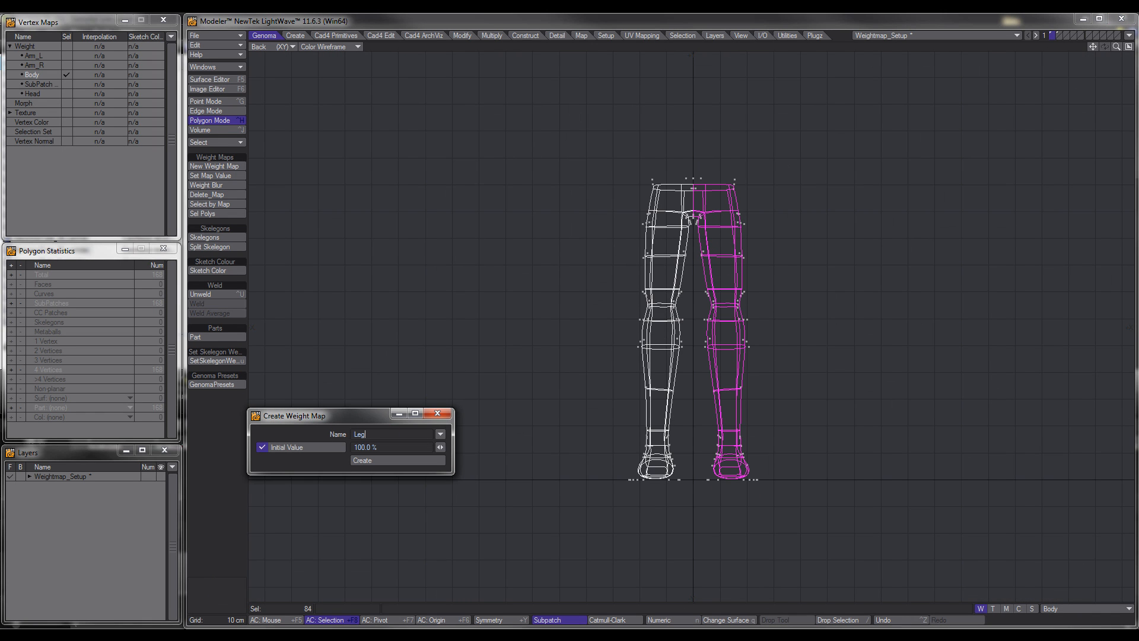
left_click(381, 460)
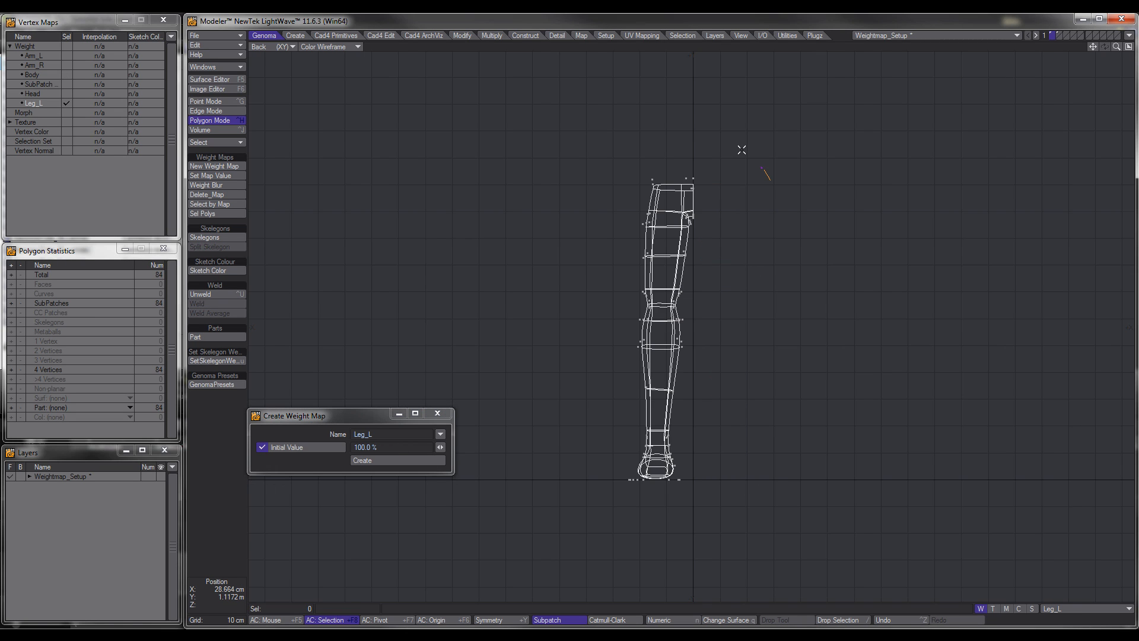
Select the remaining right leg polygons and create a 100% weight map named Leg_R from them.
mouse_move(763, 172)
right_mouse_down()
mouse_move(501, 496)
mouse_move(760, 564)
right_mouse_up()
left_click(373, 434)
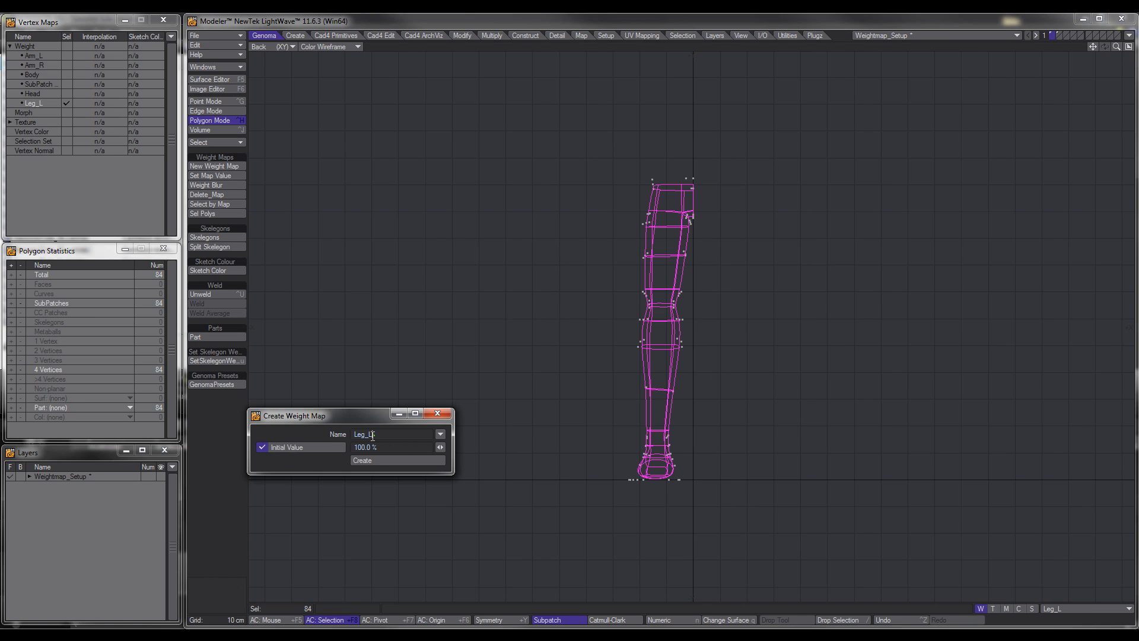
type("R")
left_click(393, 461)
left_click(437, 413)
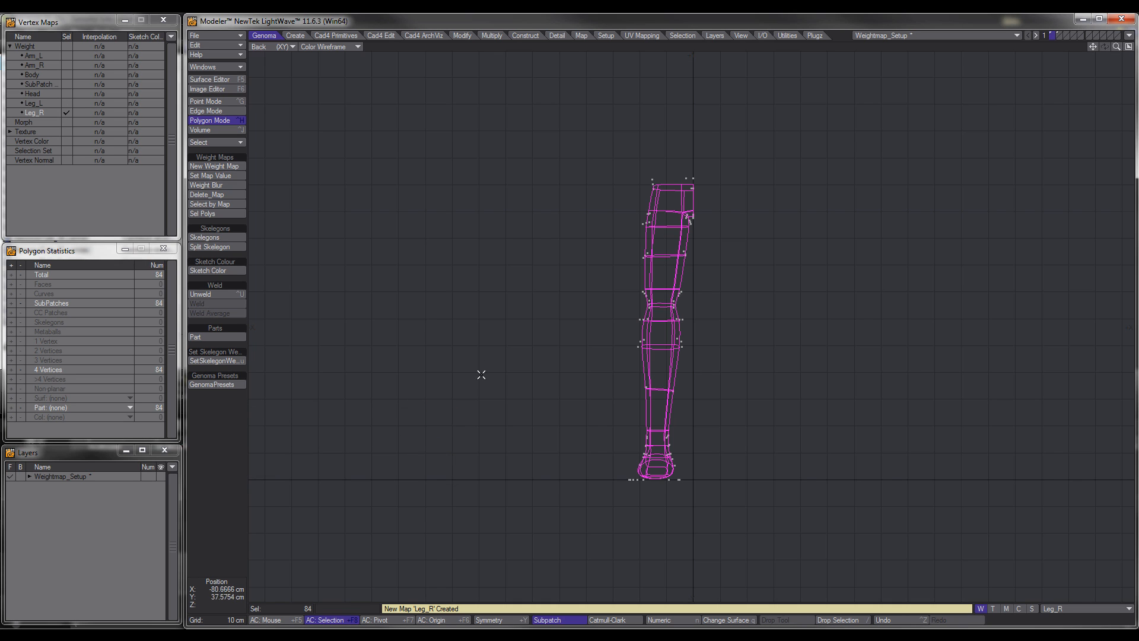
Unhide the whole mesh, clear the selection, and set the Back view's shading to Weight Shade.
key("backslash")
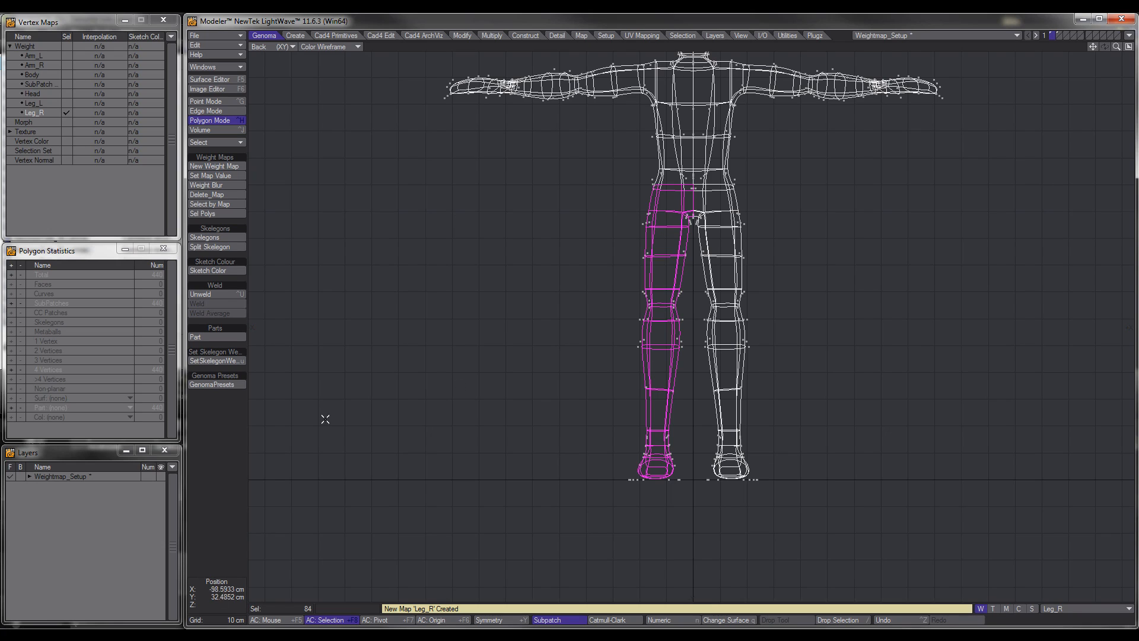
left_click(218, 452)
left_click_drag(754, 210, 705, 321, "alt")
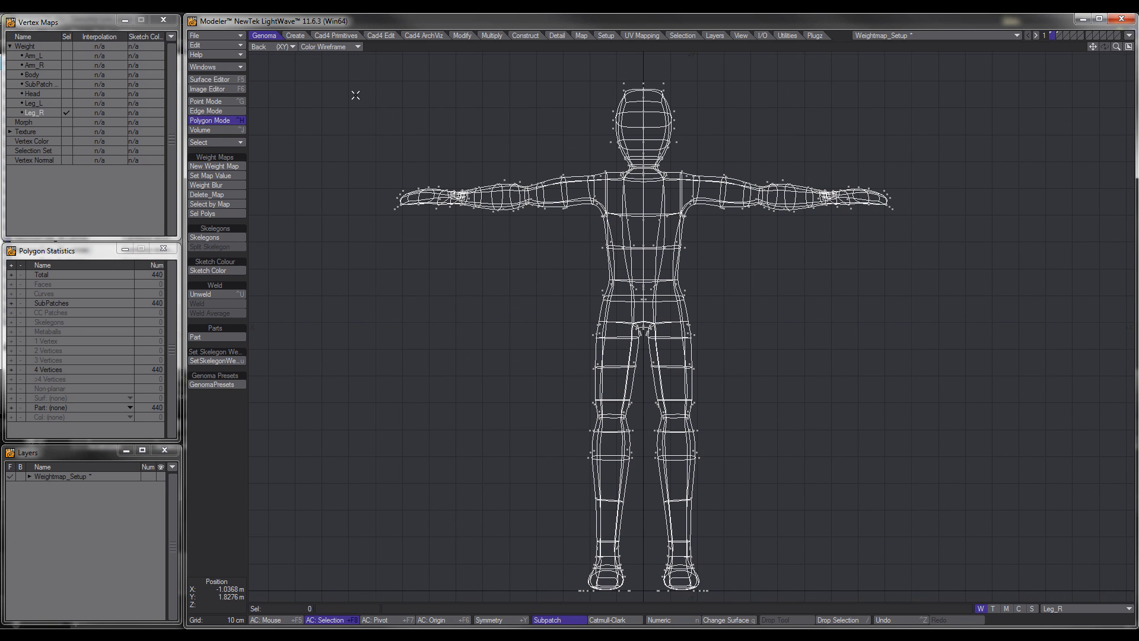
left_click(331, 47)
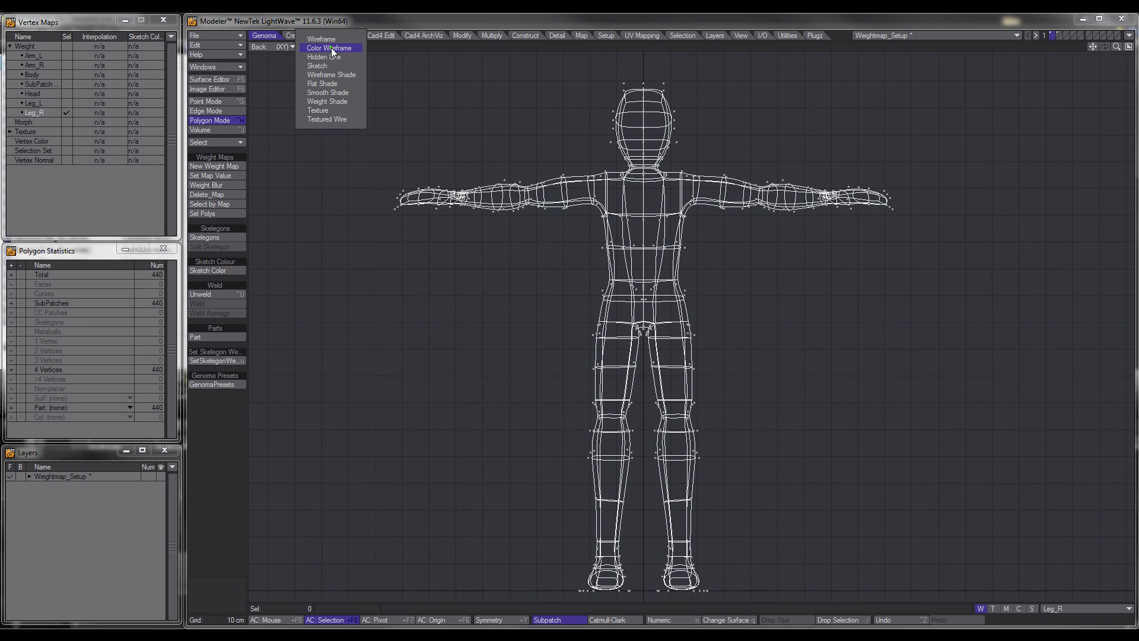
left_click(327, 101)
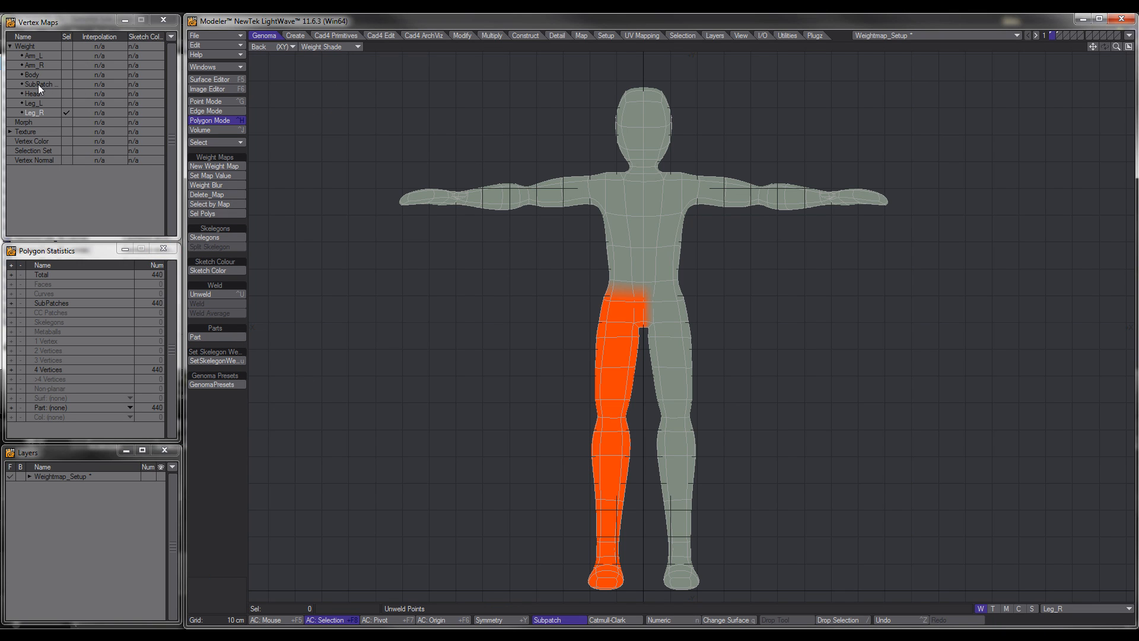
Review the Arm_L, Arm_R, Body, Head, Leg_L and Leg_R weight maps one after another on the mesh.
left_click(34, 56)
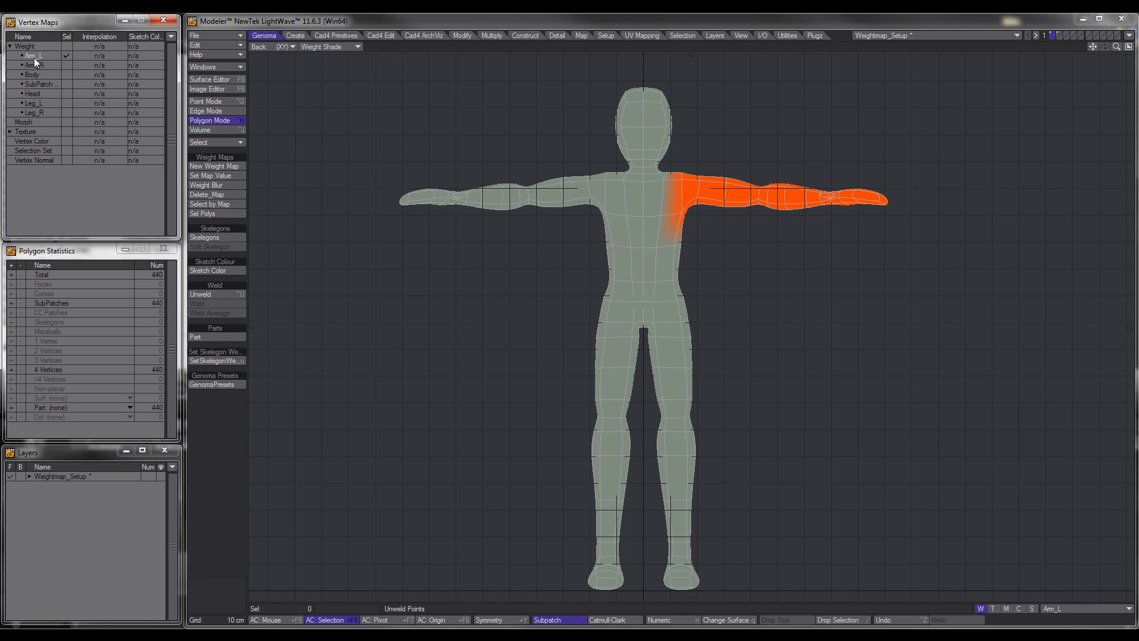
left_click(34, 66)
left_click(33, 75)
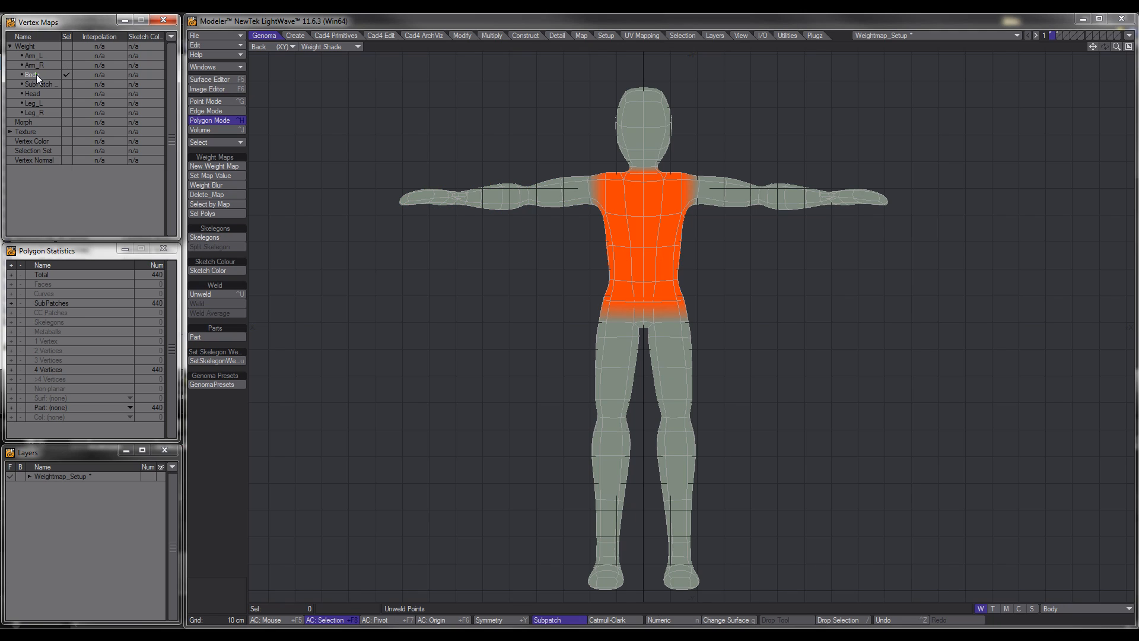
left_click(33, 94)
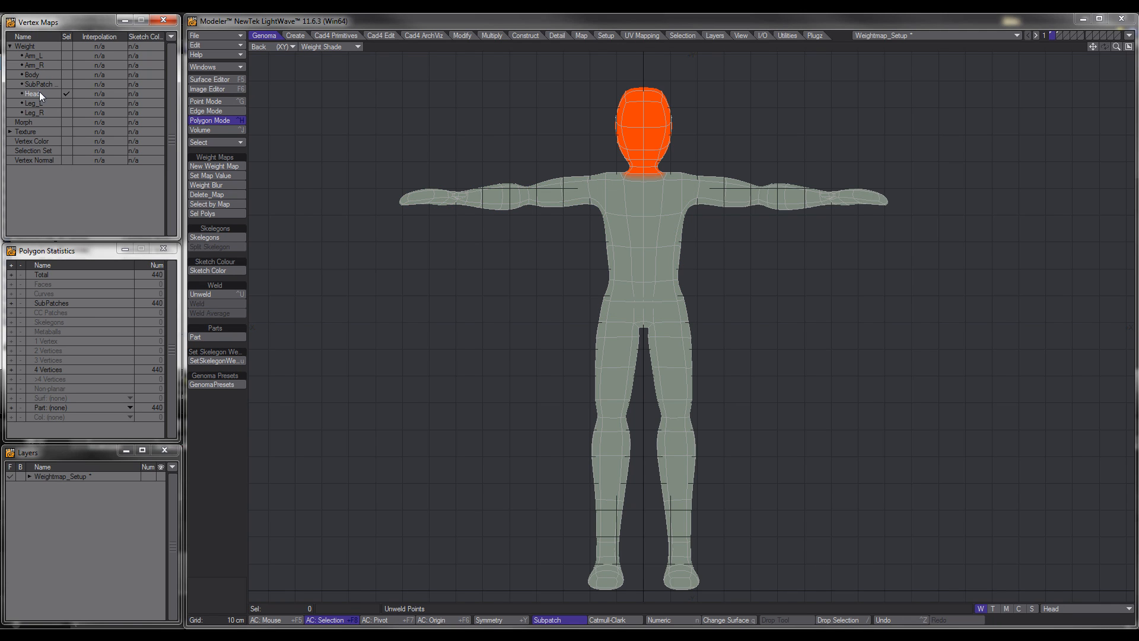
left_click(43, 104)
left_click(44, 113)
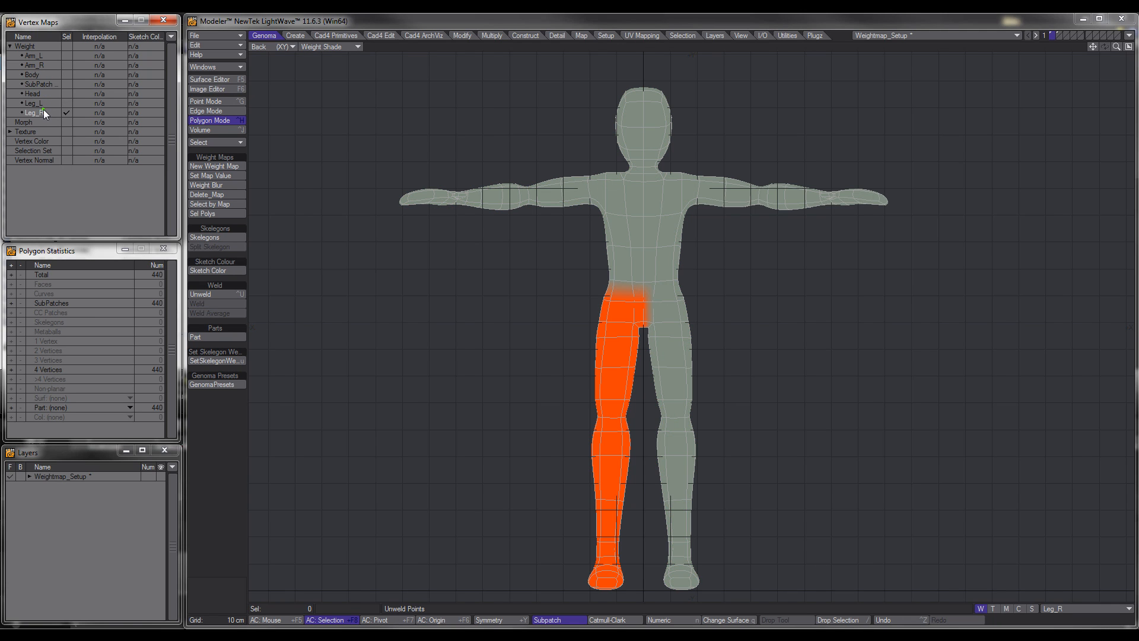
left_click(216, 490)
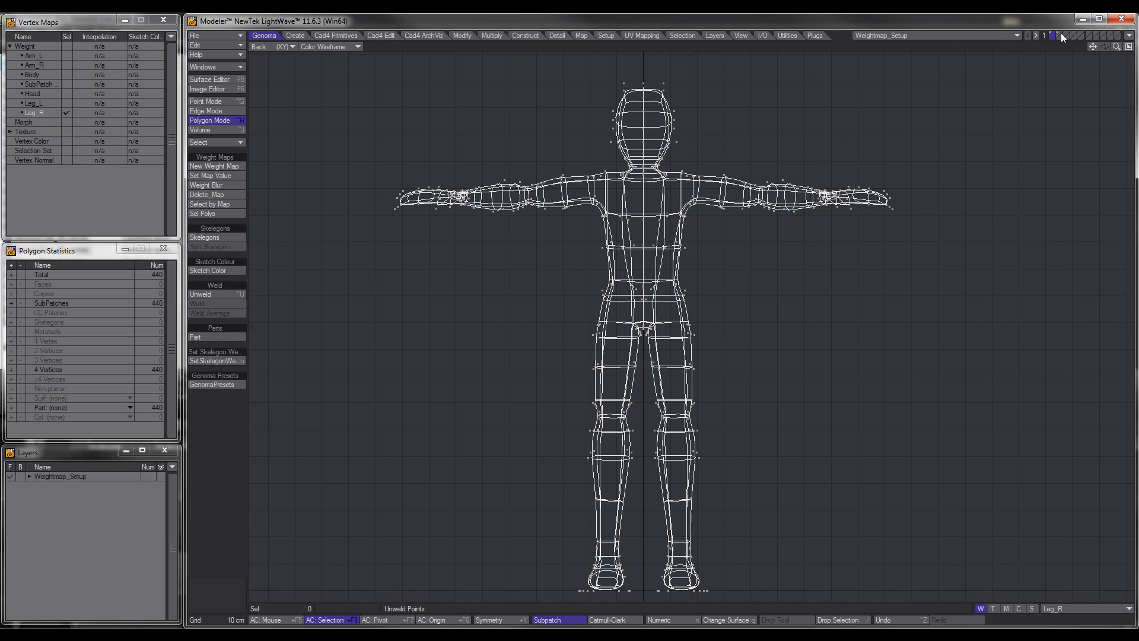
Display the skelegon rig layer with the mesh as background, and examine the left upper arm bone.
left_click(1059, 34)
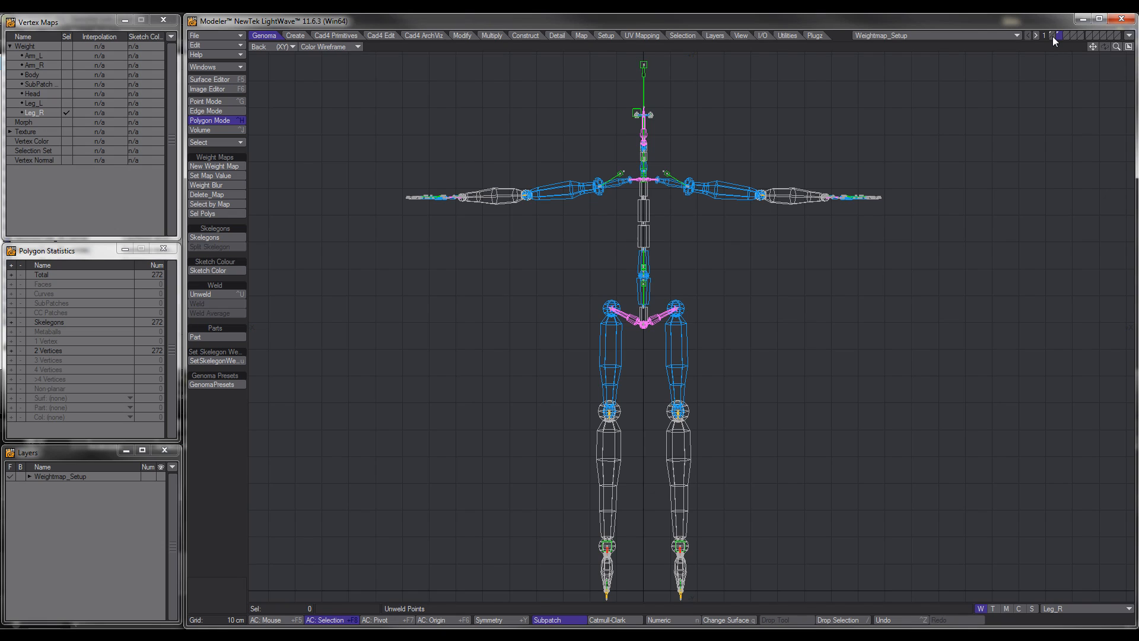
left_click(1053, 37)
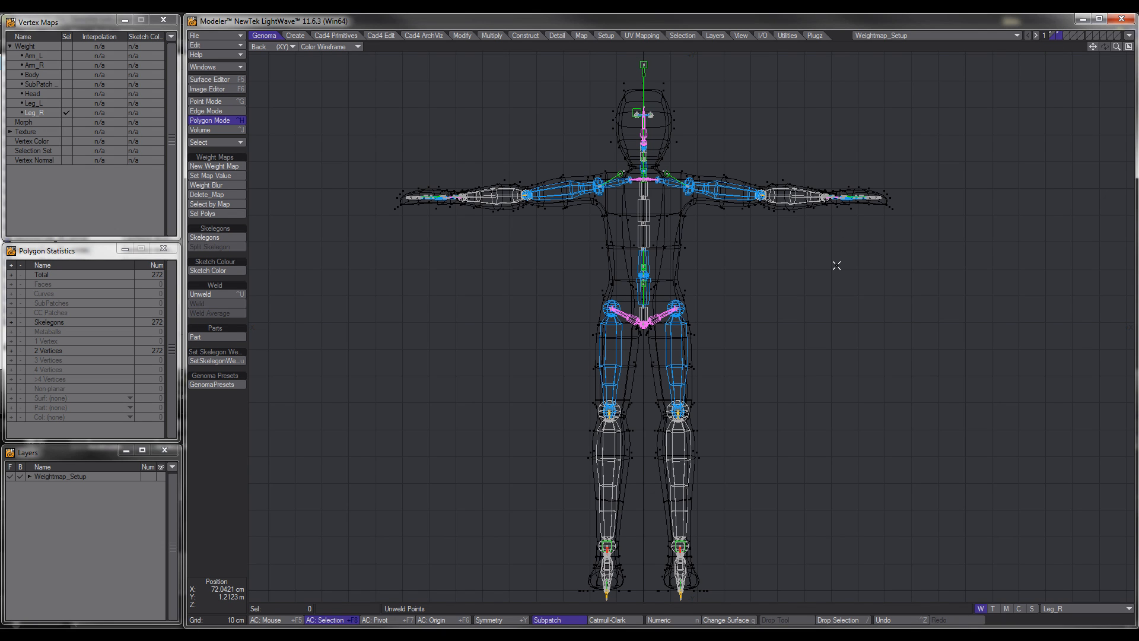
scroll(837, 266, "up", 5)
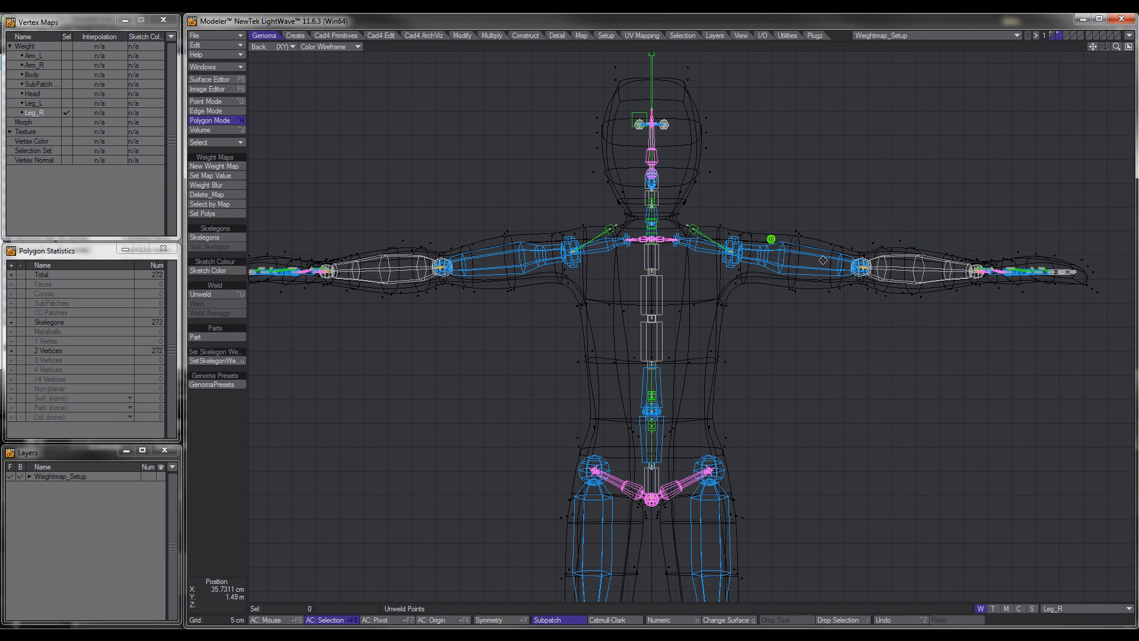
left_click_drag(823, 260, 825, 260, "alt")
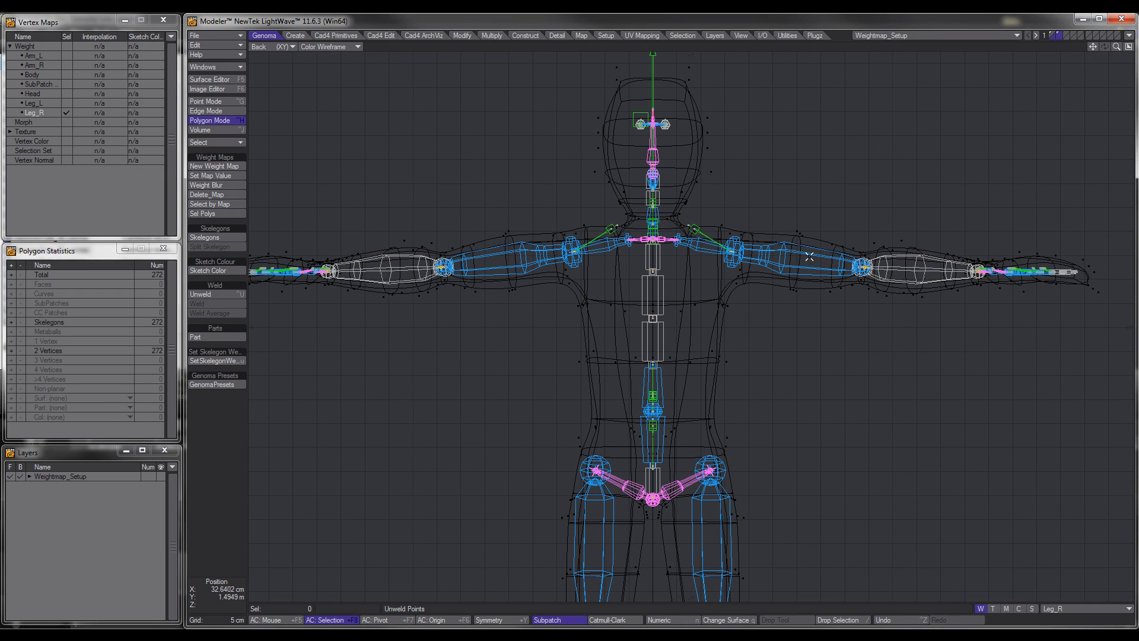
left_click(810, 256)
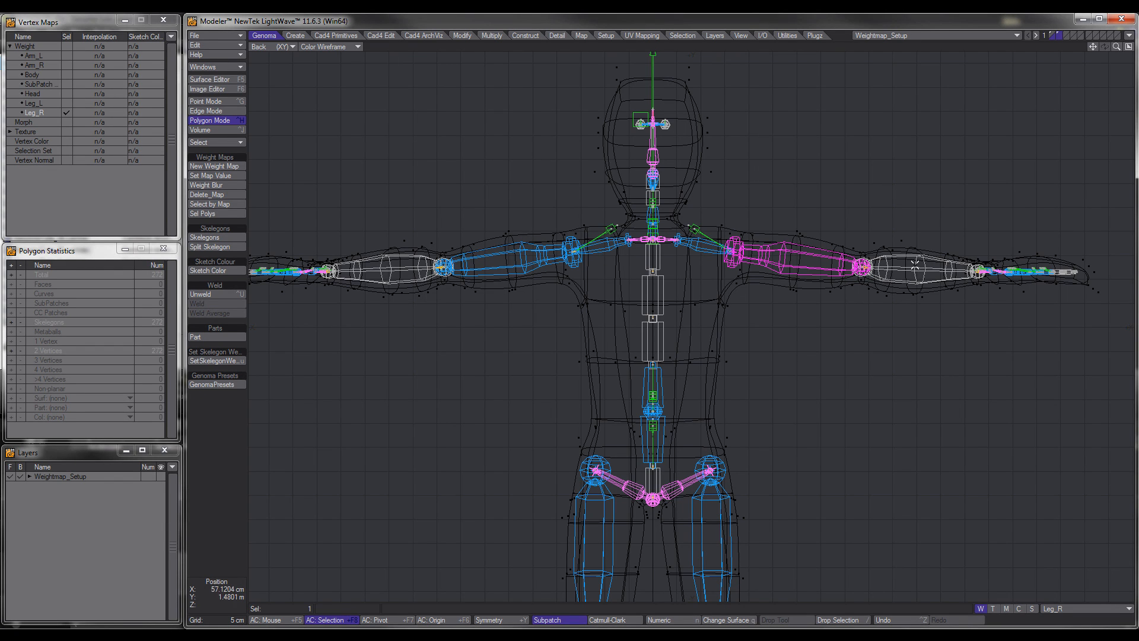
left_click(527, 305)
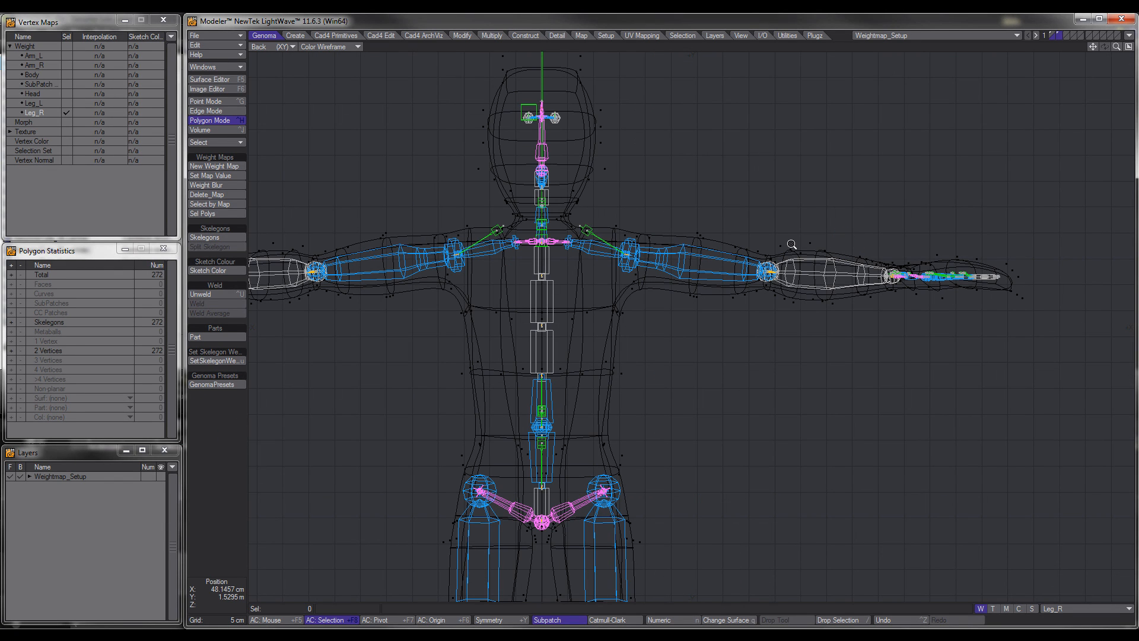
Return to the mesh layer alone and display its Arm_L weight map in Weight Shade, using the four-view layout.
left_click(1052, 33)
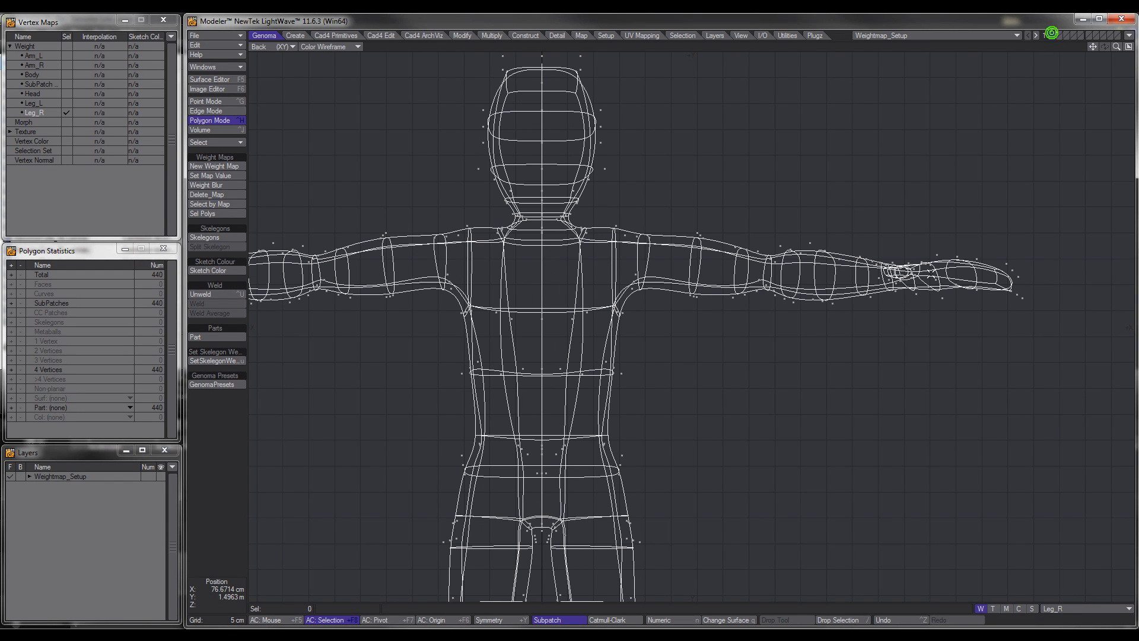
left_click(338, 47)
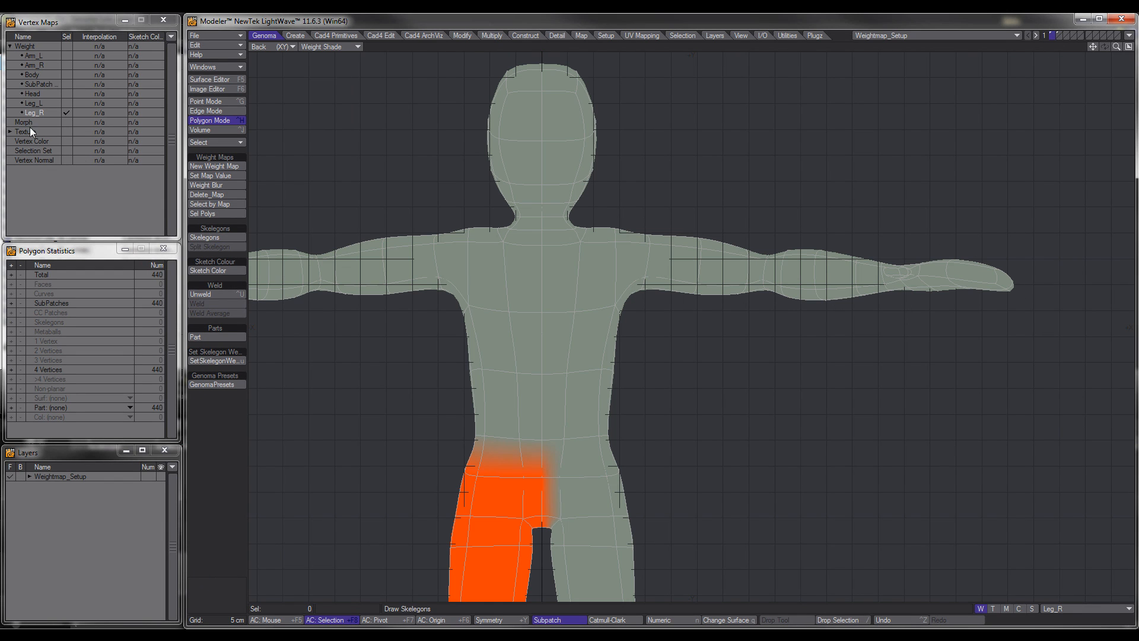
left_click(37, 56)
key("KP_0")
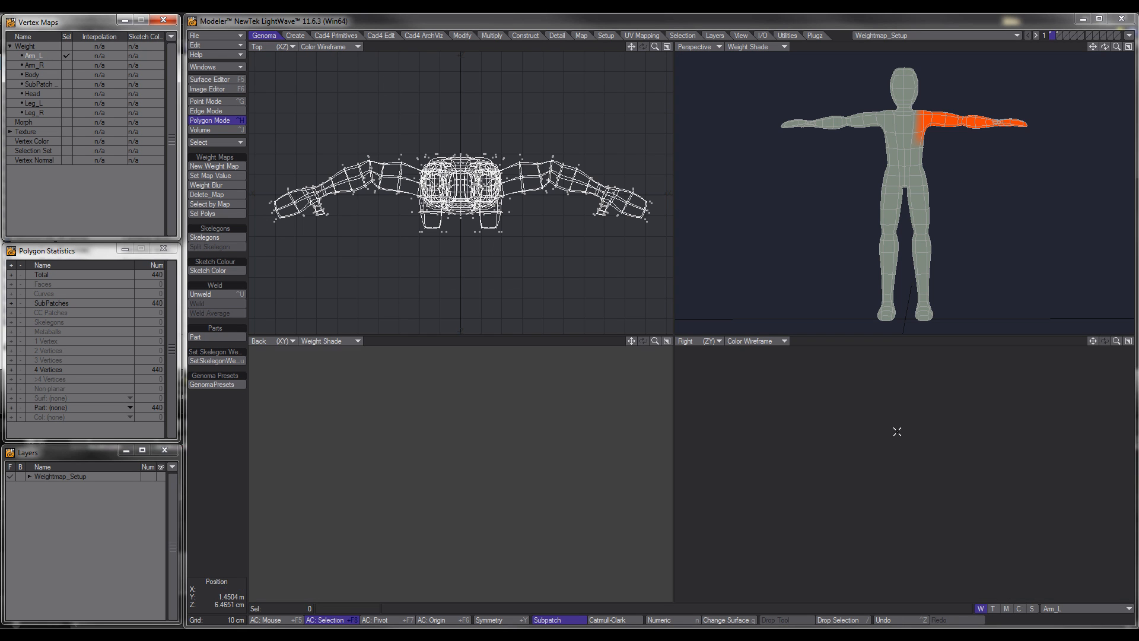
Select all polygons of the left hand, including the thumb, up to the wrist.
left_click_drag(1031, 176, 934, 181, "alt")
left_click_drag(600, 243, 610, 207, "alt")
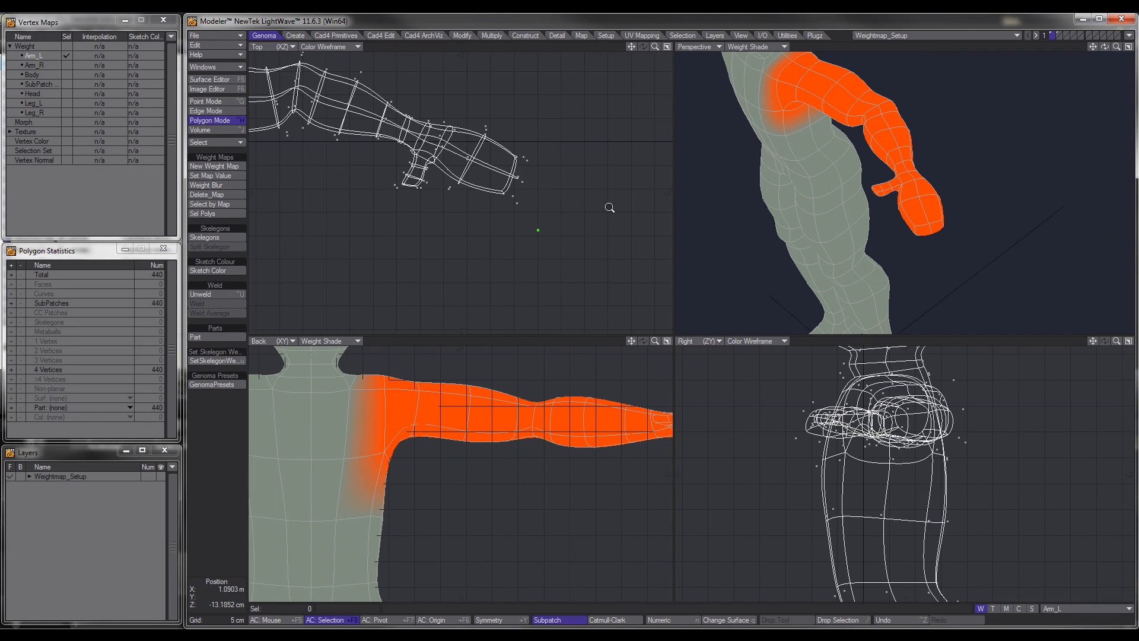
left_click_drag(538, 230, 609, 258, "alt")
left_click_drag(906, 230, 932, 229, "alt")
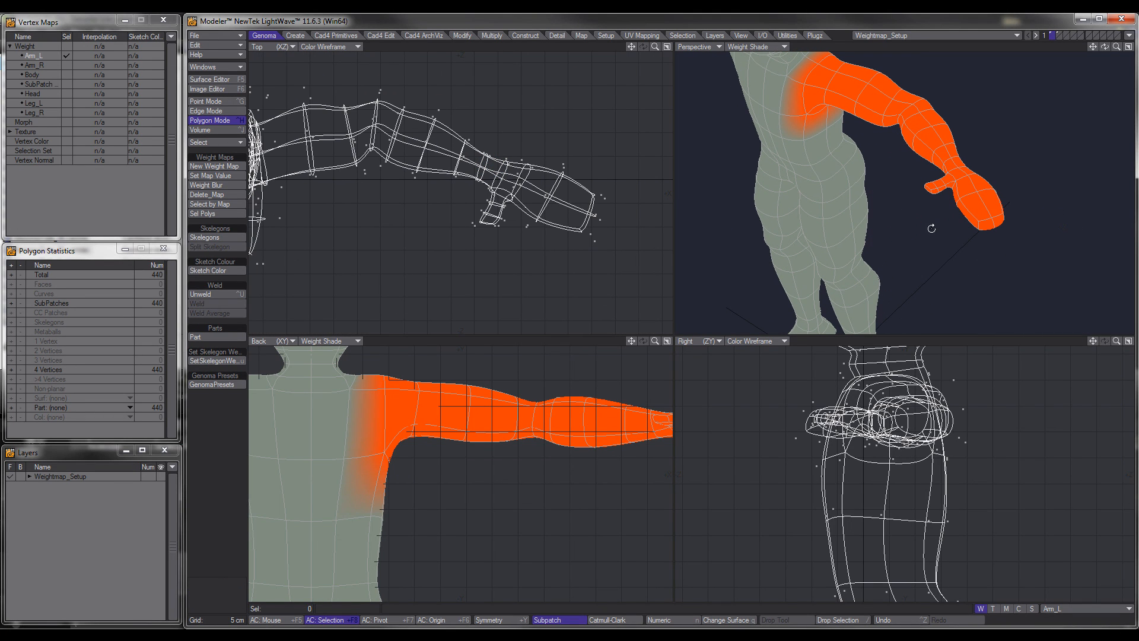
left_click_drag(543, 466, 394, 494, "alt")
left_click_drag(524, 443, 455, 474, "alt")
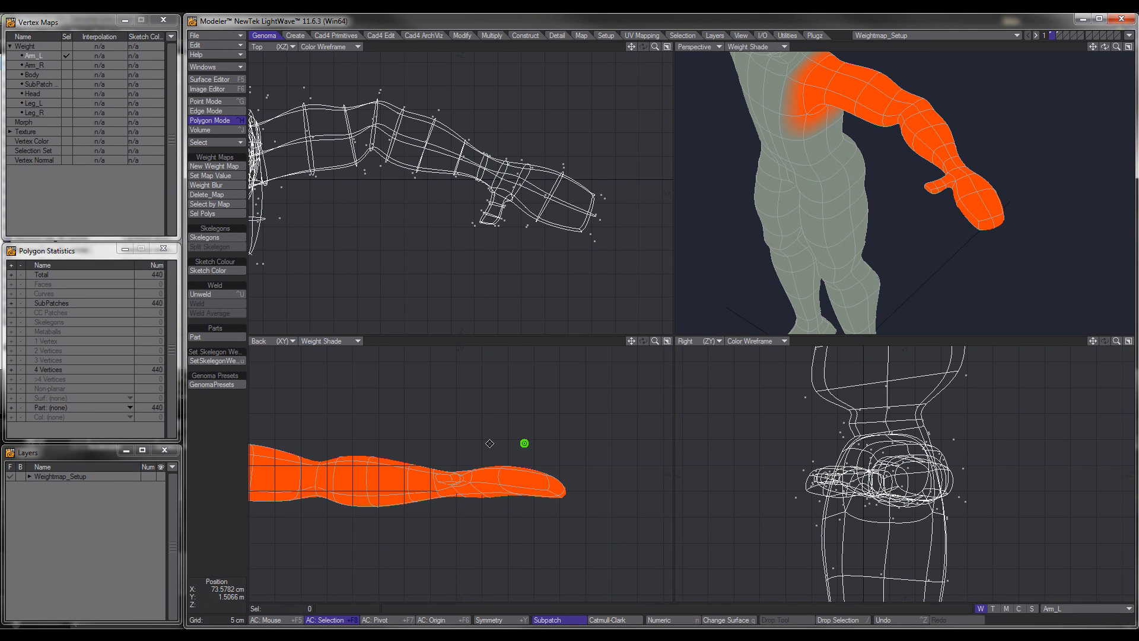
left_click_drag(936, 174, 951, 176, "alt")
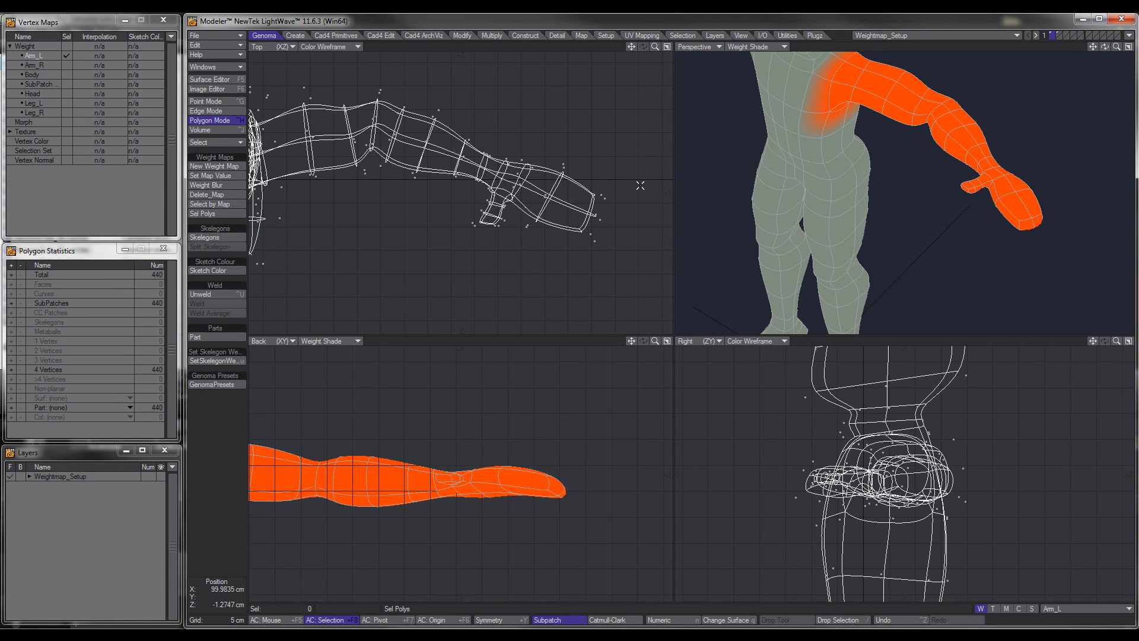
mouse_move(604, 148)
right_mouse_down()
mouse_move(487, 132)
mouse_move(462, 185)
mouse_move(617, 249)
mouse_move(635, 168)
right_mouse_up()
scroll(1007, 194, "up", 3)
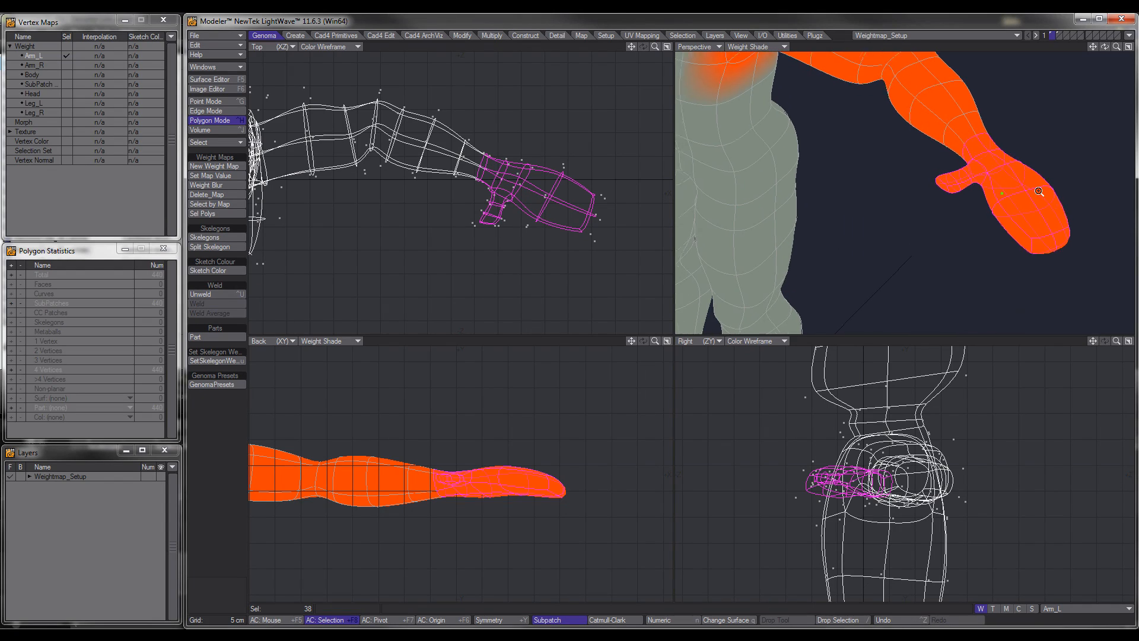
left_click_drag(1033, 191, 952, 210, "alt+shift")
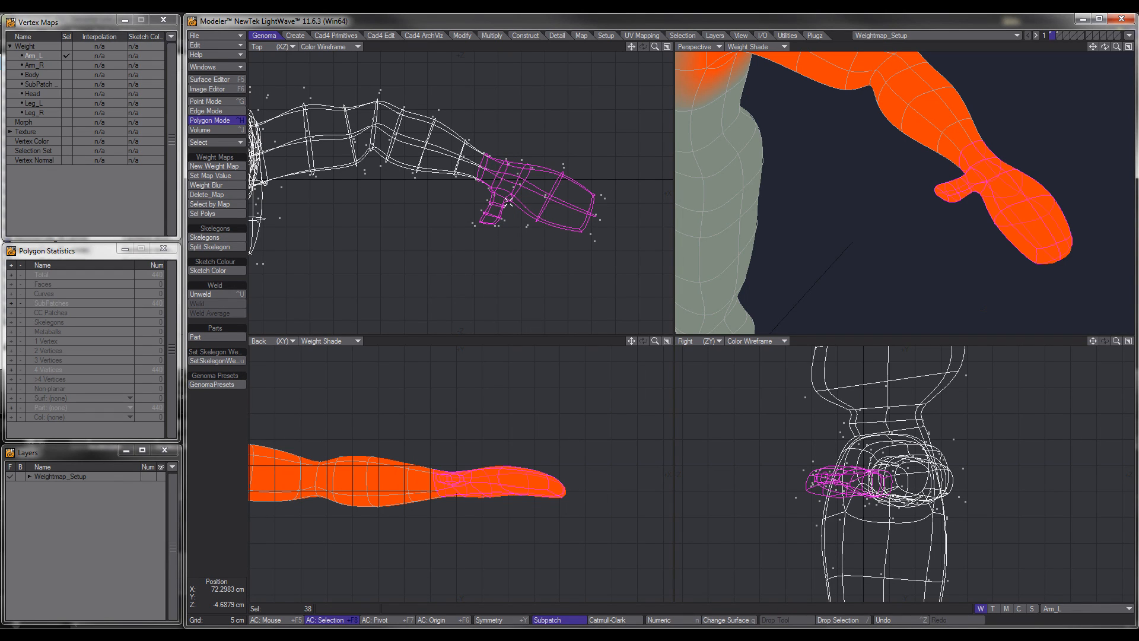
Set the Arm_L weight map value to 0% on the selected left hand polygons.
left_click(34, 56)
left_click(34, 55)
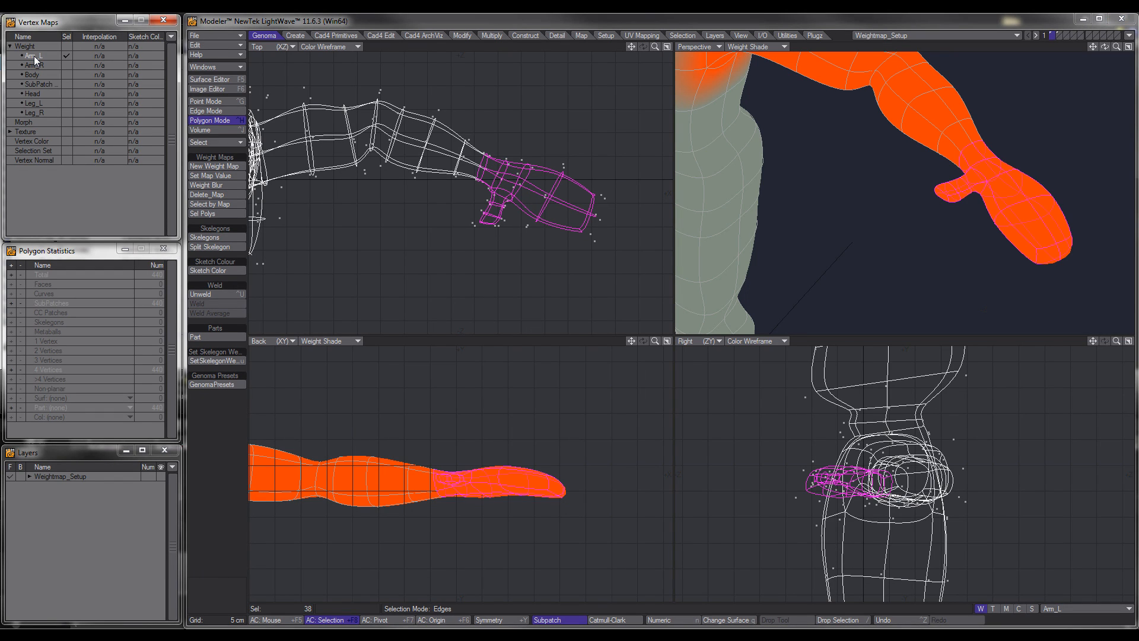
left_click(212, 177)
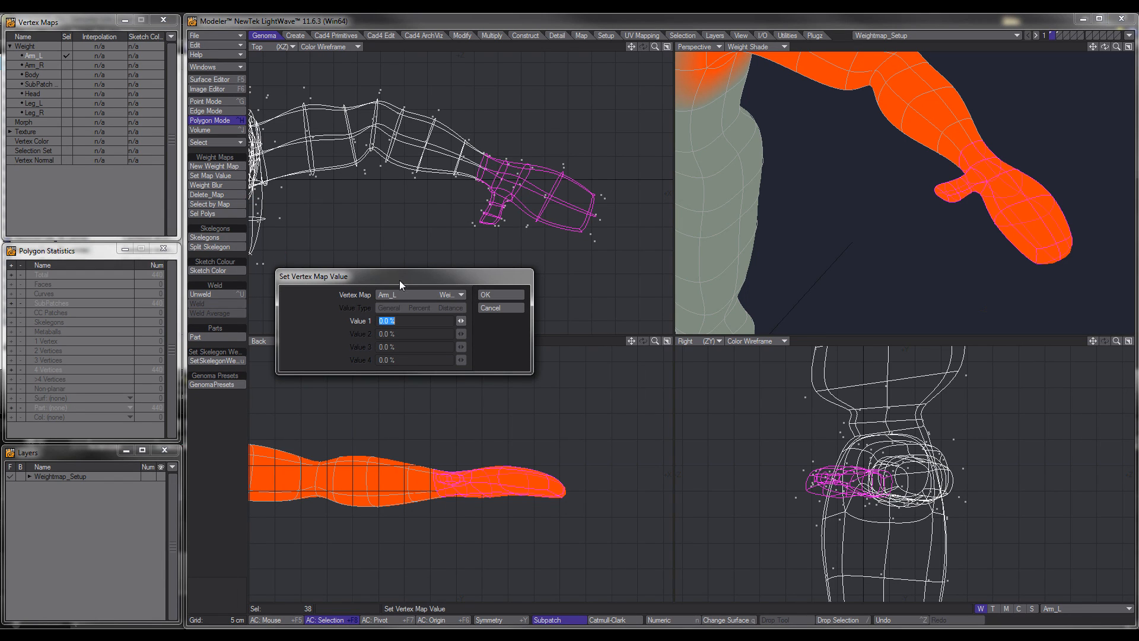
left_click_drag(400, 280, 436, 290)
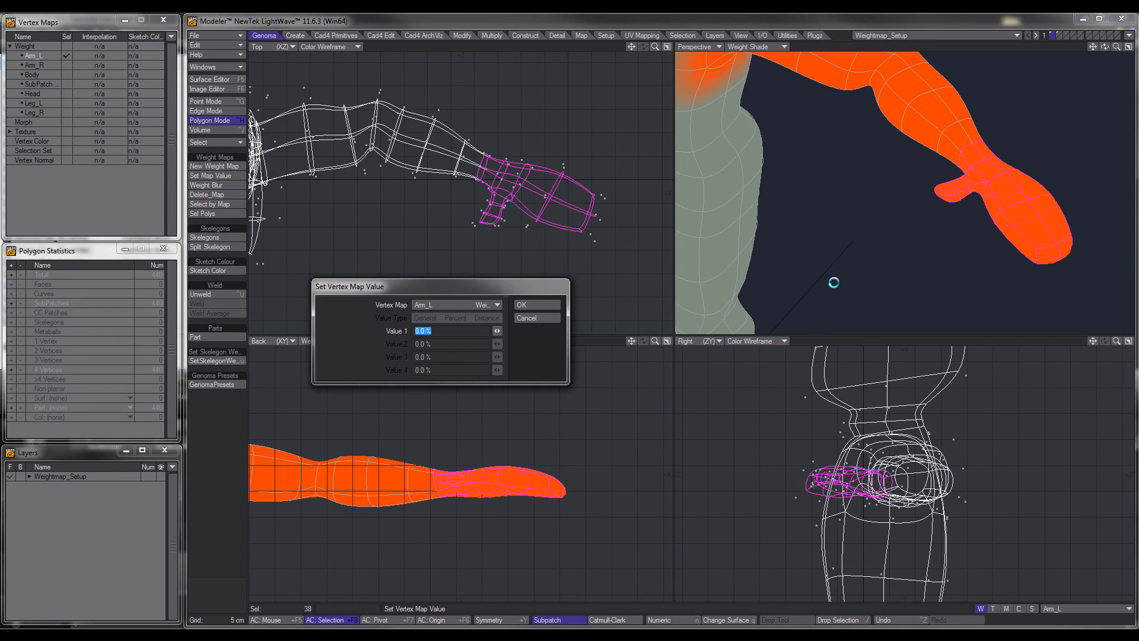
left_click(525, 304)
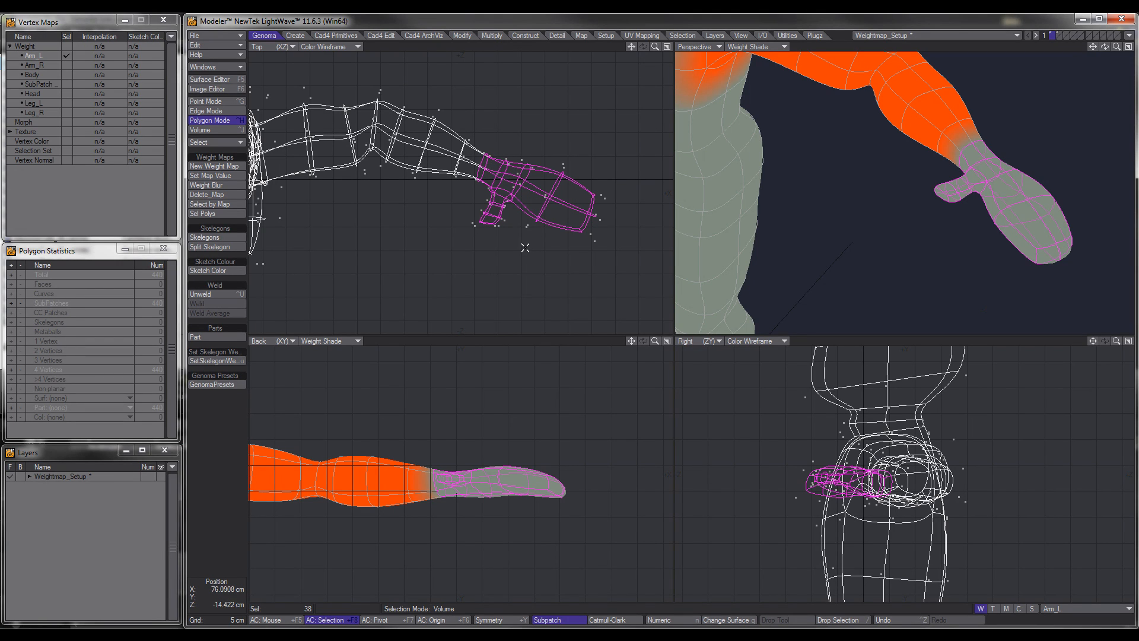
Create a weight map named Hand_L at 100% from the selected left hand polygons, and clear the selection.
left_click(217, 166)
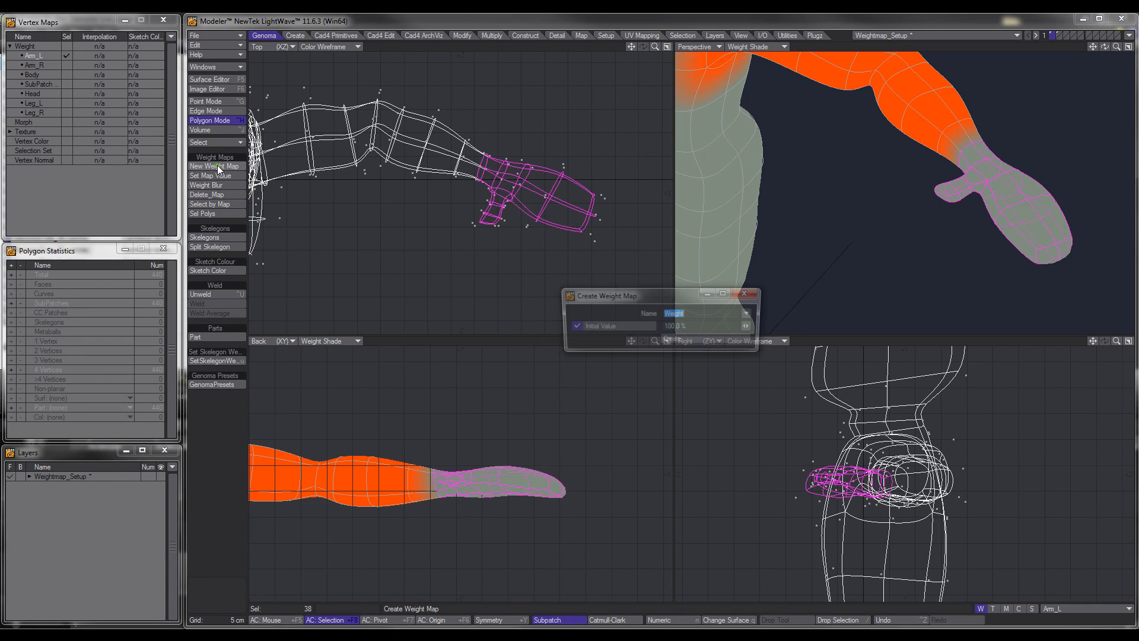
type("Hand_L")
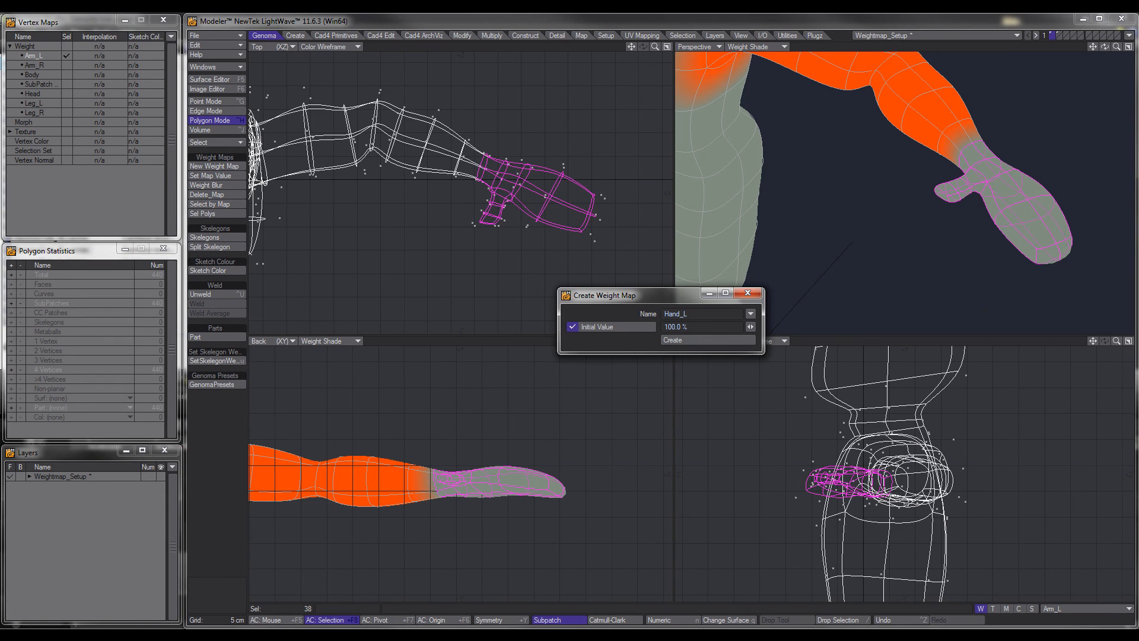
left_click(703, 342)
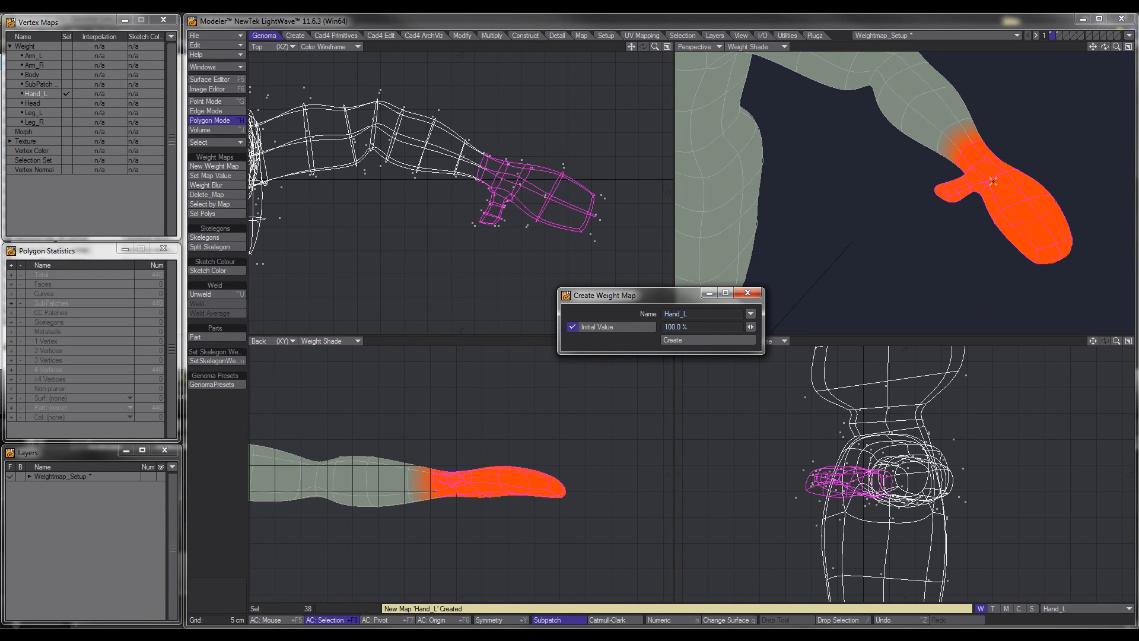
left_click(750, 294)
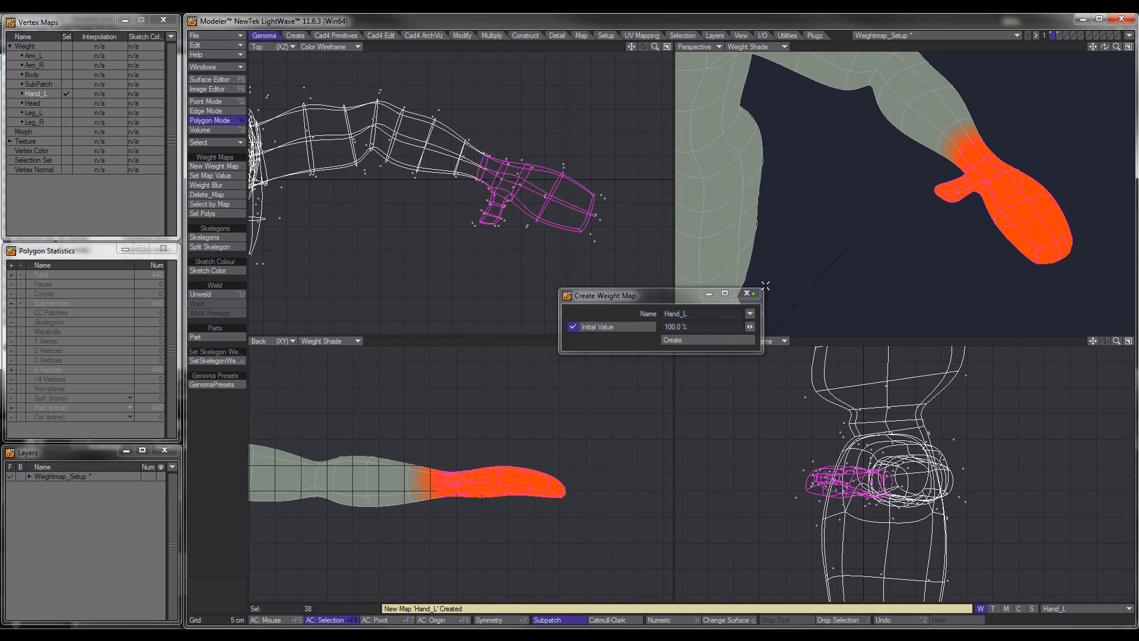
left_click(511, 341)
Display the Arm_R weight map on the mesh's right arm.
left_click_drag(456, 229, 306, 252, "ctrl+alt")
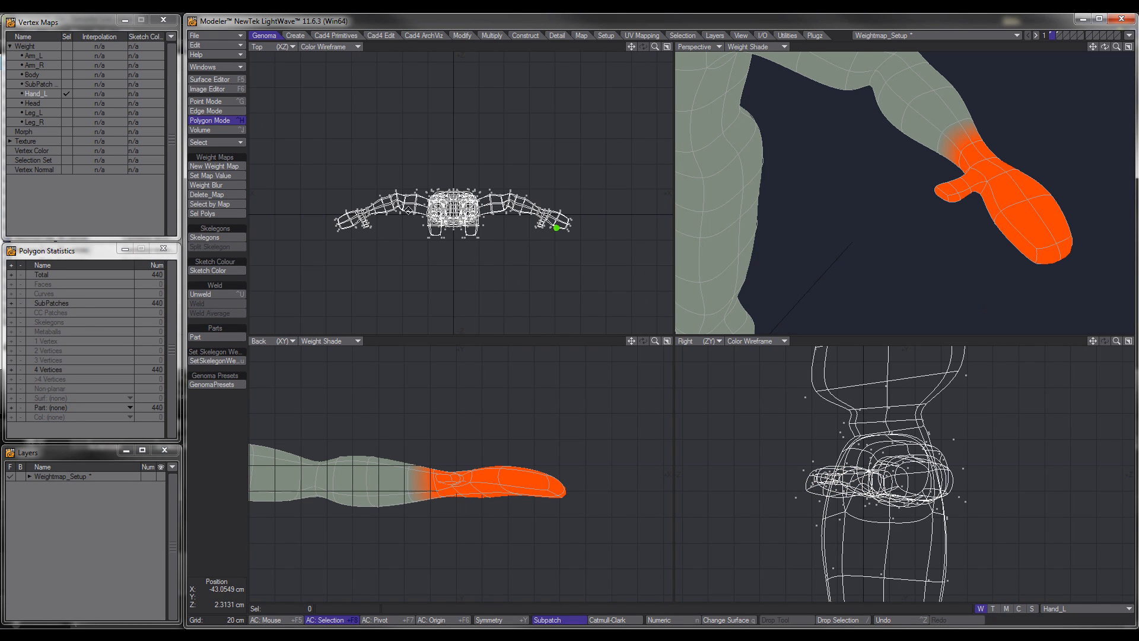
left_click_drag(349, 215, 415, 209, "alt")
left_click_drag(996, 200, 866, 183, "ctrl+alt")
left_click_drag(867, 184, 989, 190, "alt+shift")
left_click_drag(989, 190, 765, 125, "alt")
left_click(33, 64)
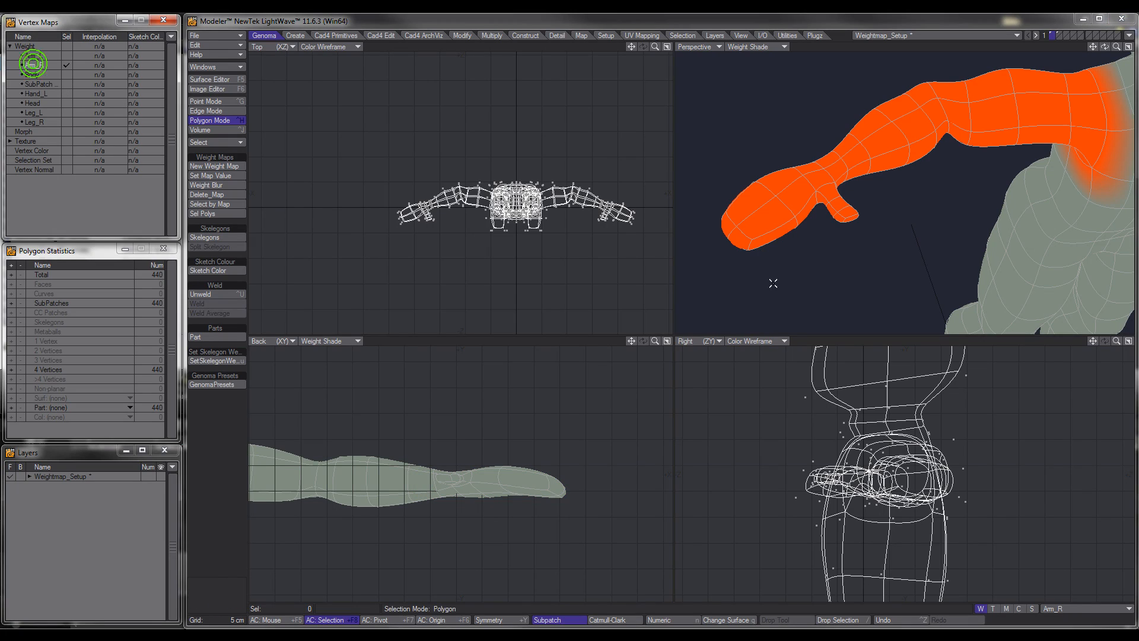
Select all polygons of the right hand up to the wrist and set their Arm_R weight map value to 0%.
left_click_drag(389, 217, 534, 212, "ctrl+alt")
mouse_move(589, 196)
right_mouse_down()
mouse_move(580, 308)
mouse_move(591, 237)
right_mouse_up()
left_click_drag(584, 228, 502, 234, "alt")
mouse_move(954, 168)
left_mouse_down("alt")
mouse_move(928, 164)
mouse_move(1047, 218)
left_mouse_up("alt")
left_click(211, 176)
left_click(526, 305)
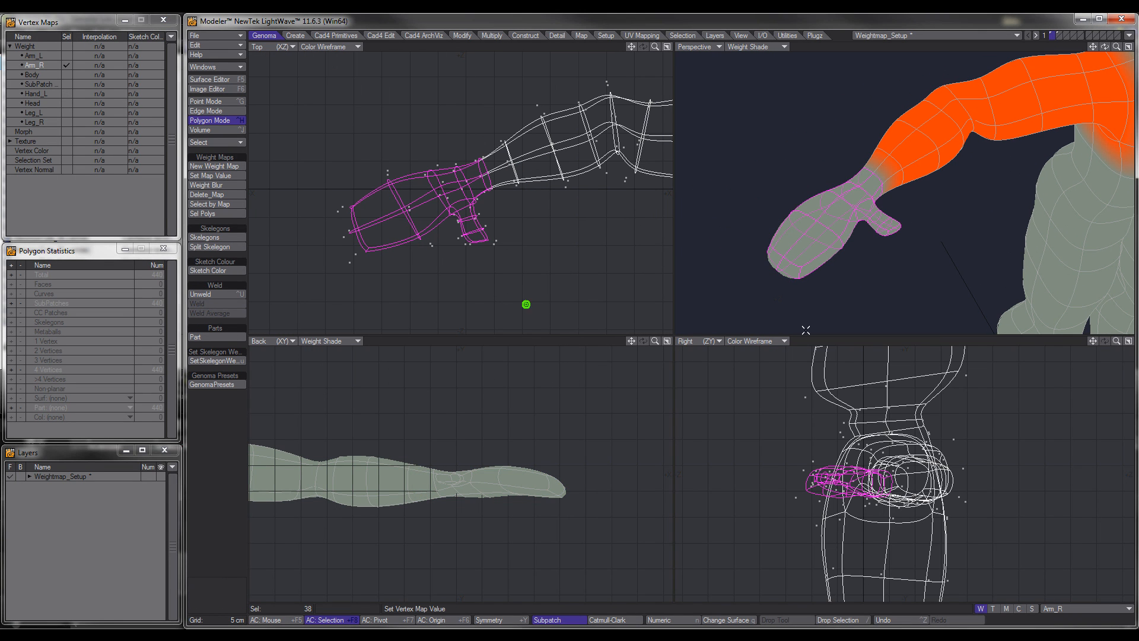
Create a weight map named Hand_R at 100% from the selected right hand polygons, and clear the selection.
left_click(215, 166)
left_click(750, 314)
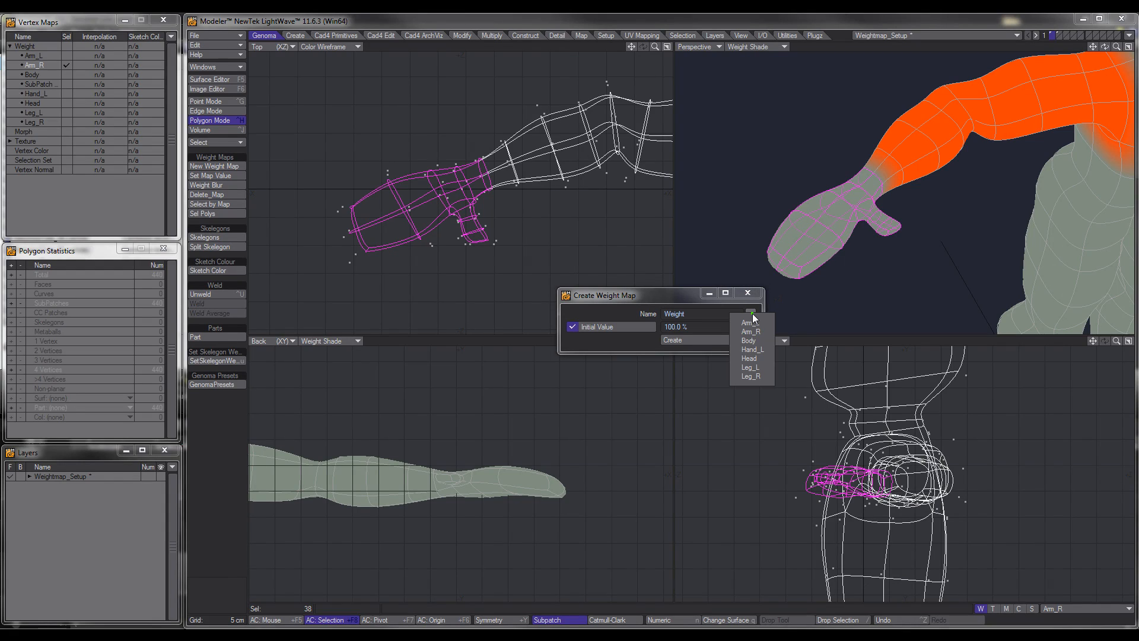
left_click(752, 350)
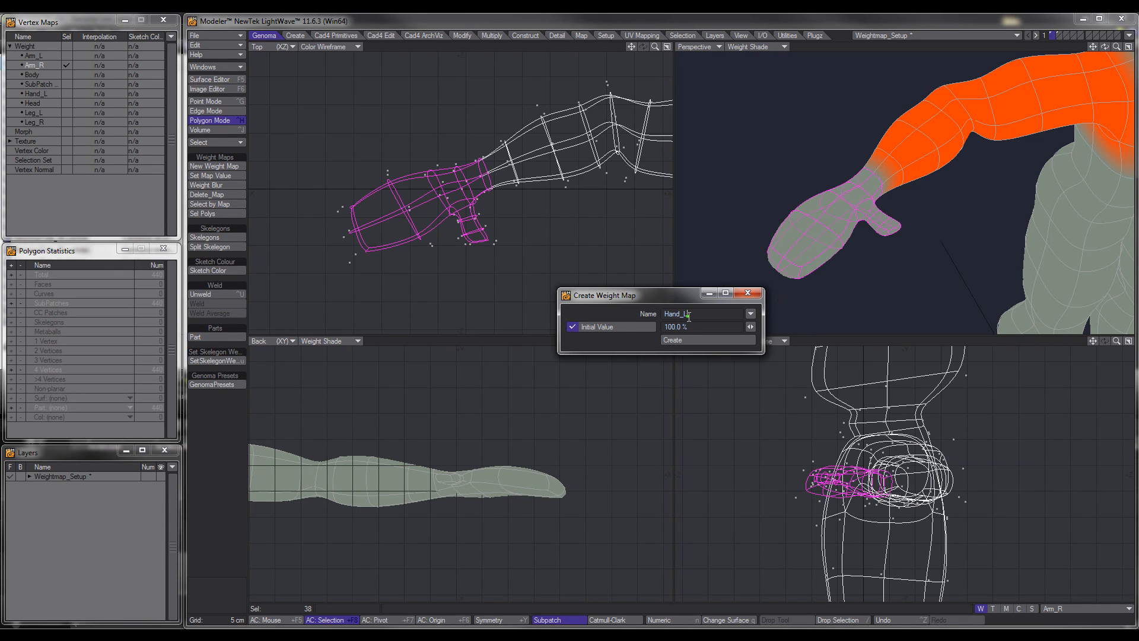
left_click_drag(689, 314, 685, 316)
type("R")
left_click(695, 343)
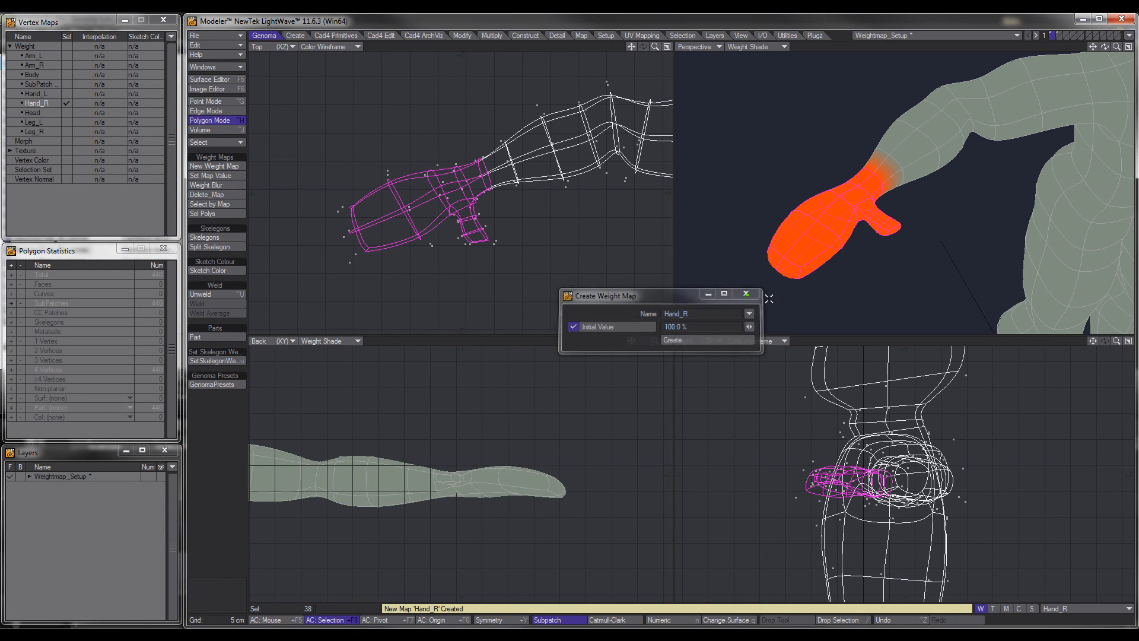
left_click(890, 272)
scroll(905, 244, "down", 5)
left_click_drag(842, 239, 850, 191, "alt")
left_click_drag(878, 247, 837, 233, "alt")
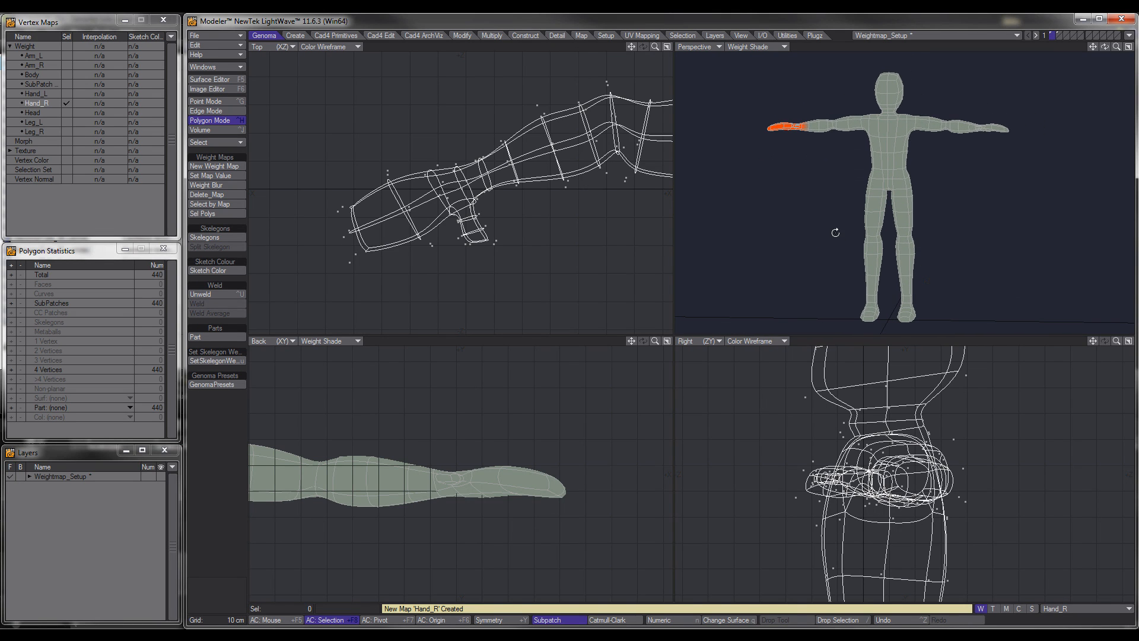
left_click_drag(751, 311, 692, 318, "alt")
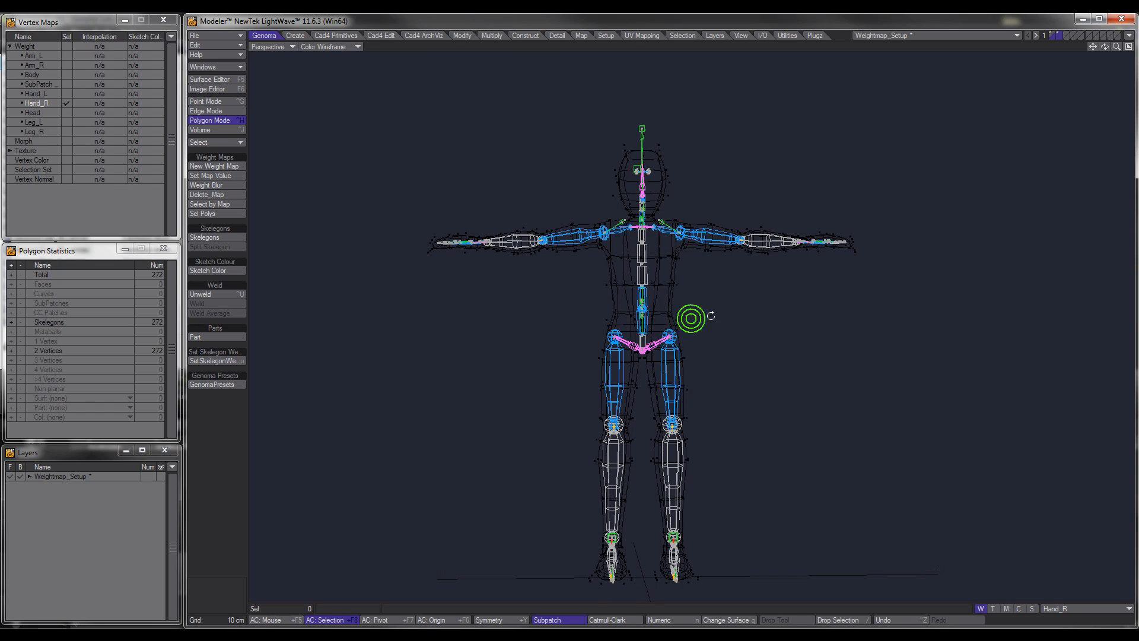
left_click_drag(740, 279, 729, 252, "alt")
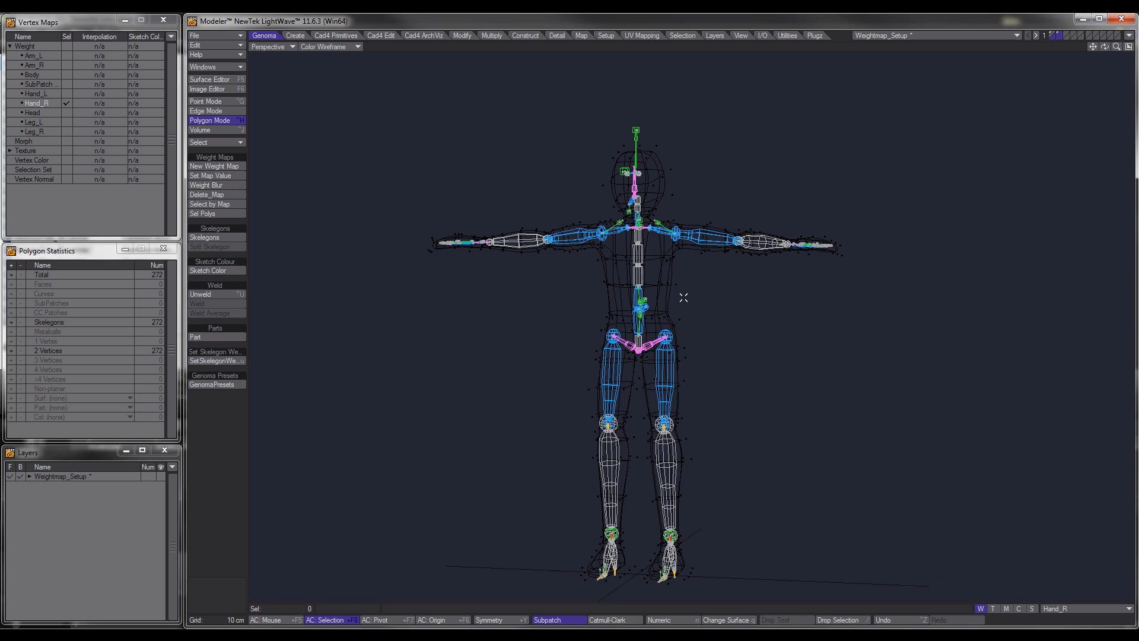
scroll(735, 211, "up", 5)
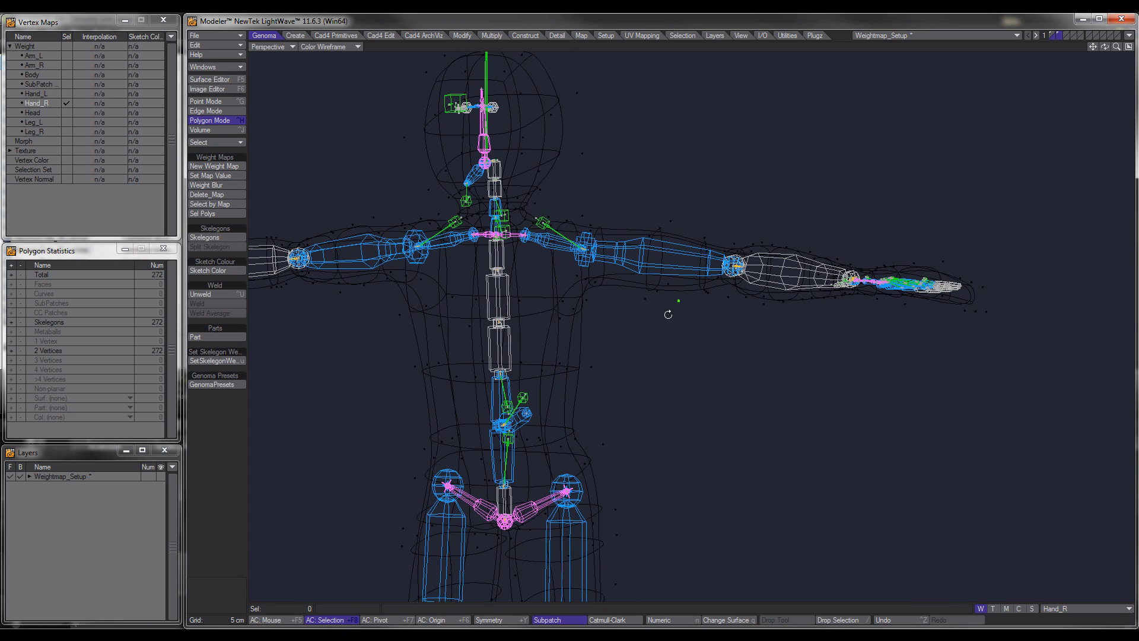
left_click_drag(668, 315, 641, 326, "alt")
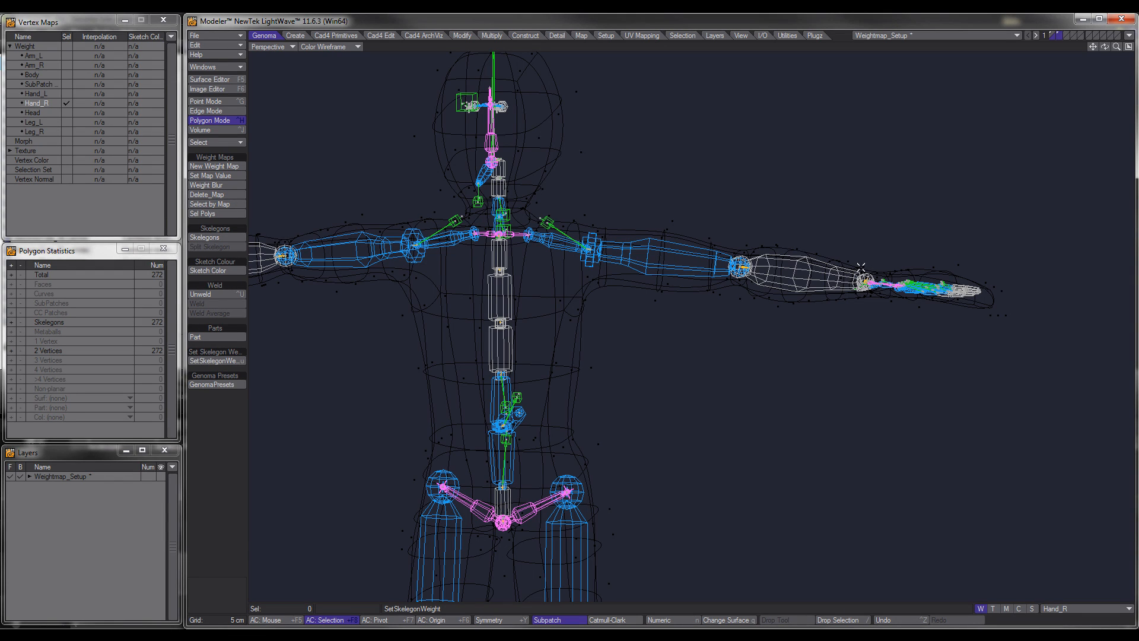
left_click(665, 247)
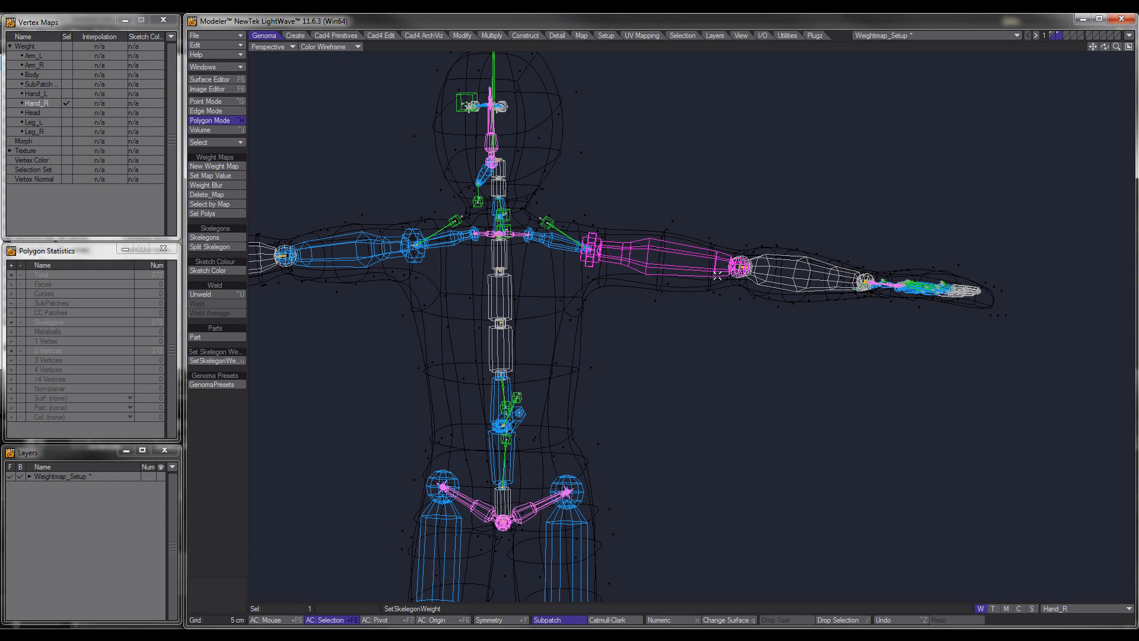
left_click(793, 251)
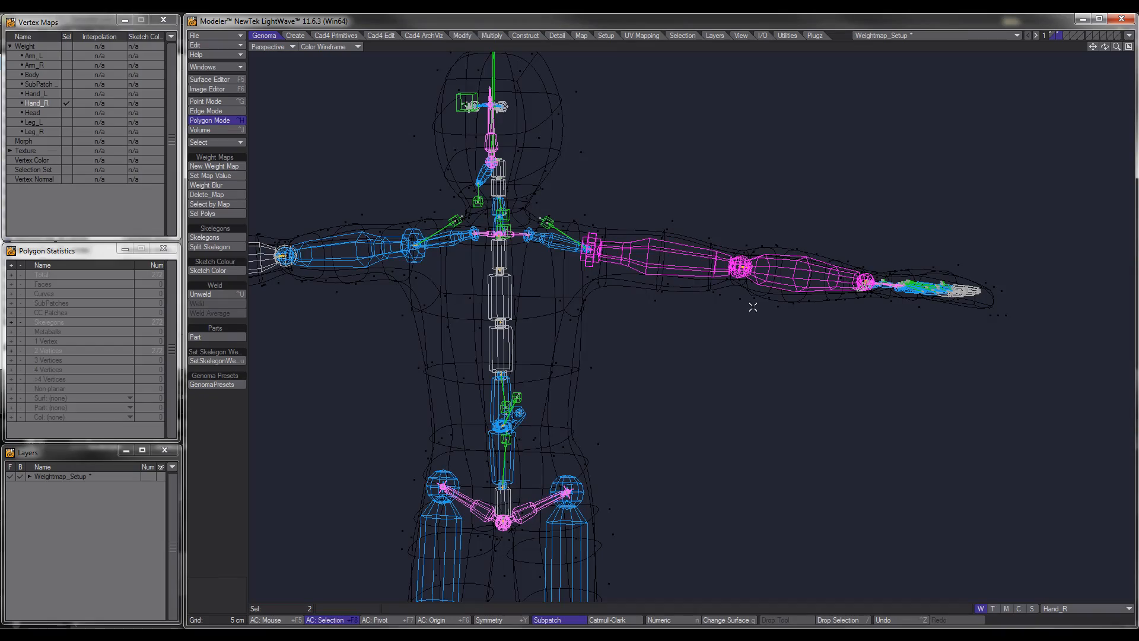
left_click_drag(754, 306, 757, 362, "alt")
left_click(243, 441)
left_click_drag(745, 313, 636, 246, "ctrl+alt")
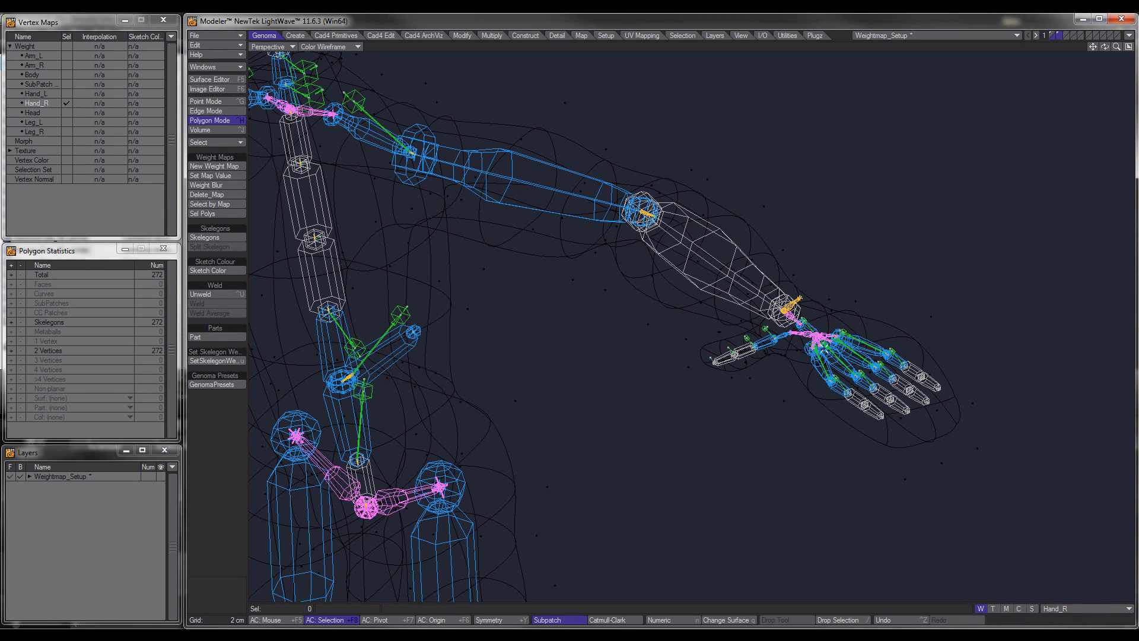
left_click_drag(829, 350, 756, 321, "ctrl+alt")
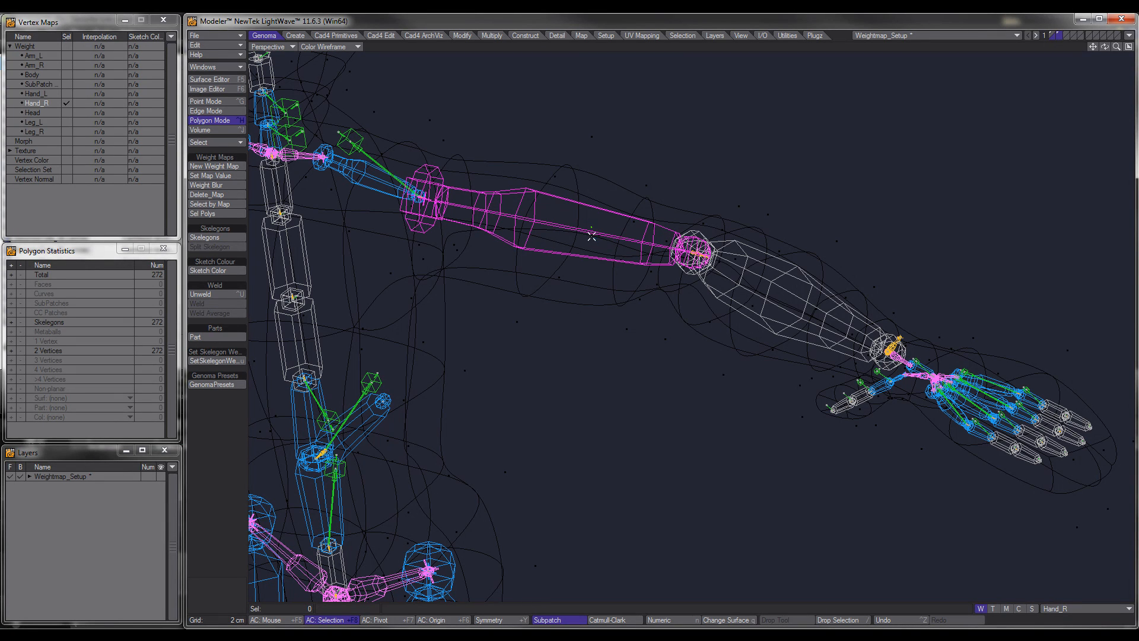
left_click(753, 304)
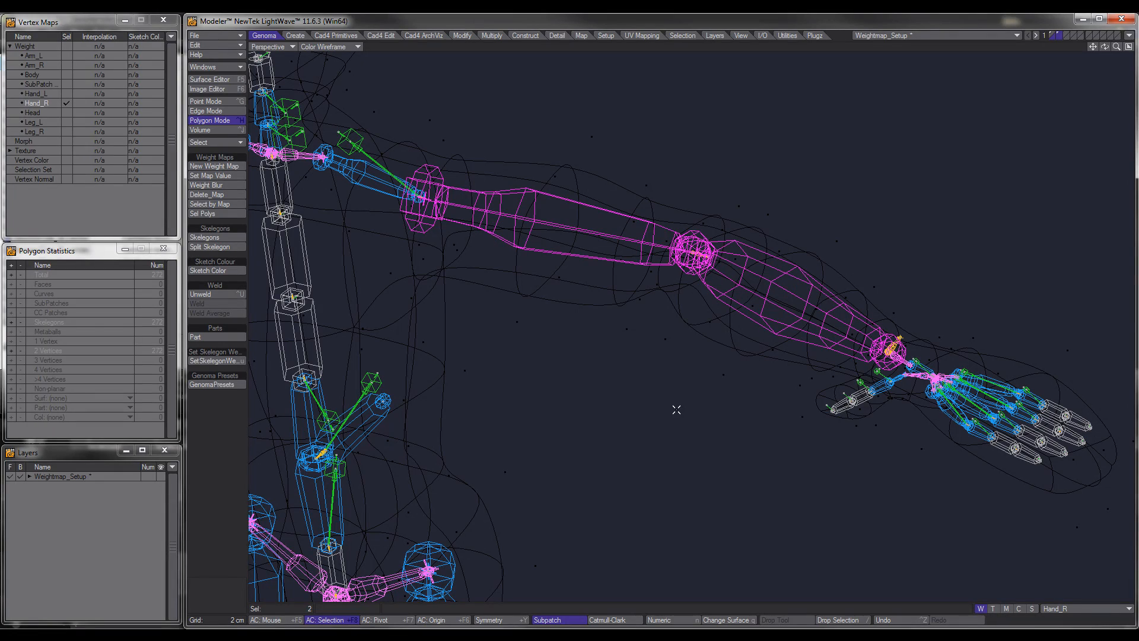
mouse_move(638, 363)
left_mouse_down("ctrl+alt")
mouse_move(599, 366)
mouse_move(633, 365)
left_mouse_up("ctrl+alt")
left_click(225, 445)
Assign the Arm_L weight map to the left upper arm and forearm skelegons, and clear the selection.
left_click(580, 266)
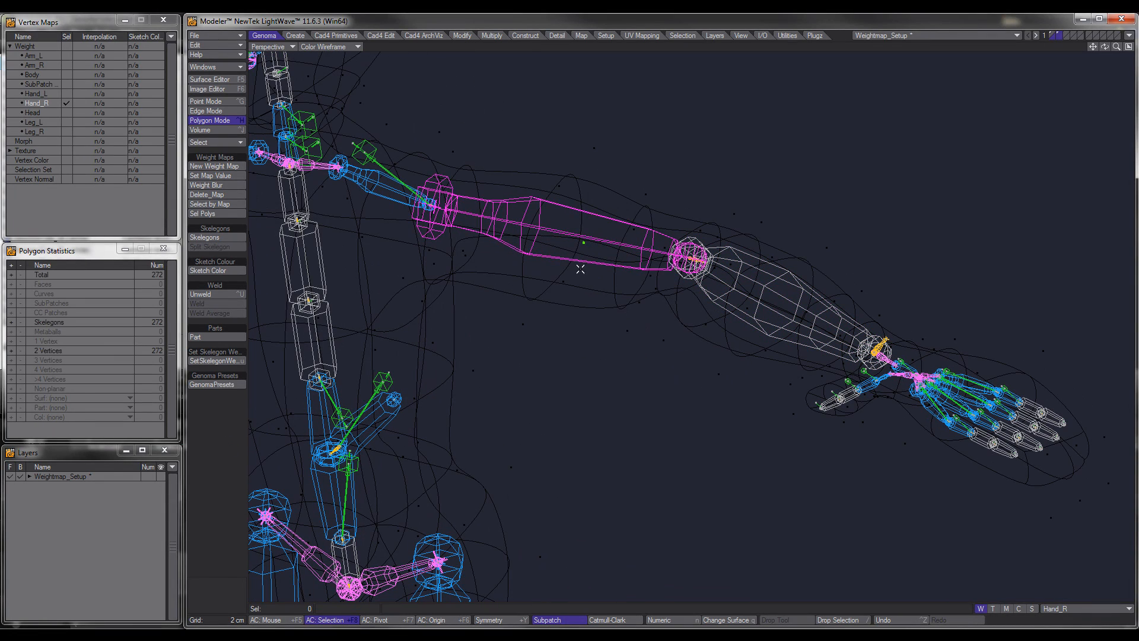
left_click(772, 282, "shift")
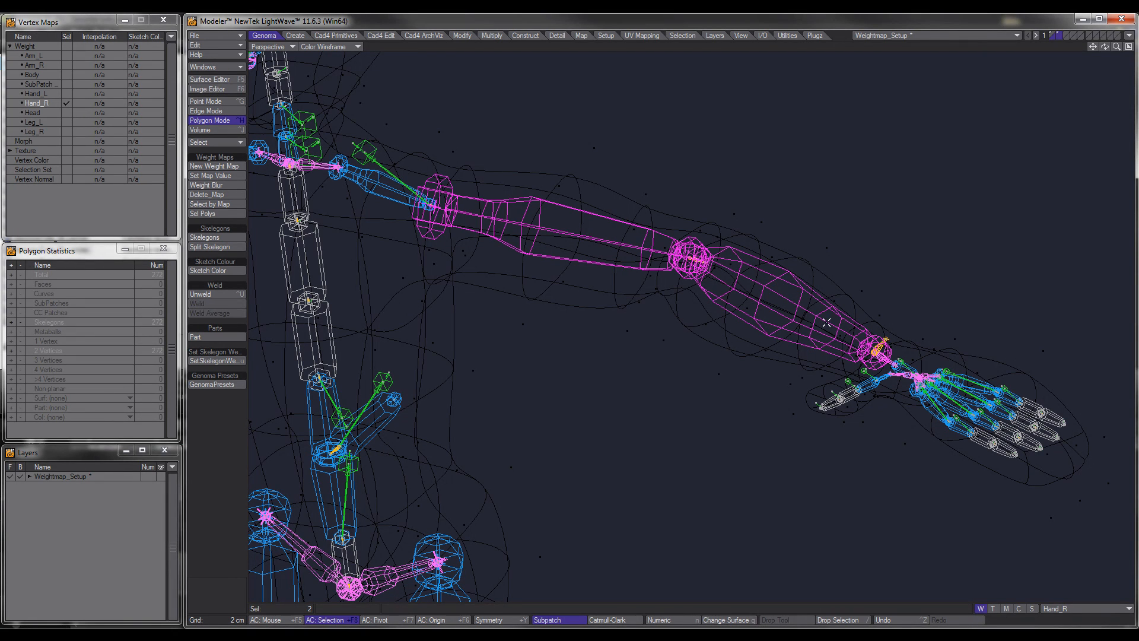
left_click(233, 362)
left_click_drag(439, 288, 468, 301)
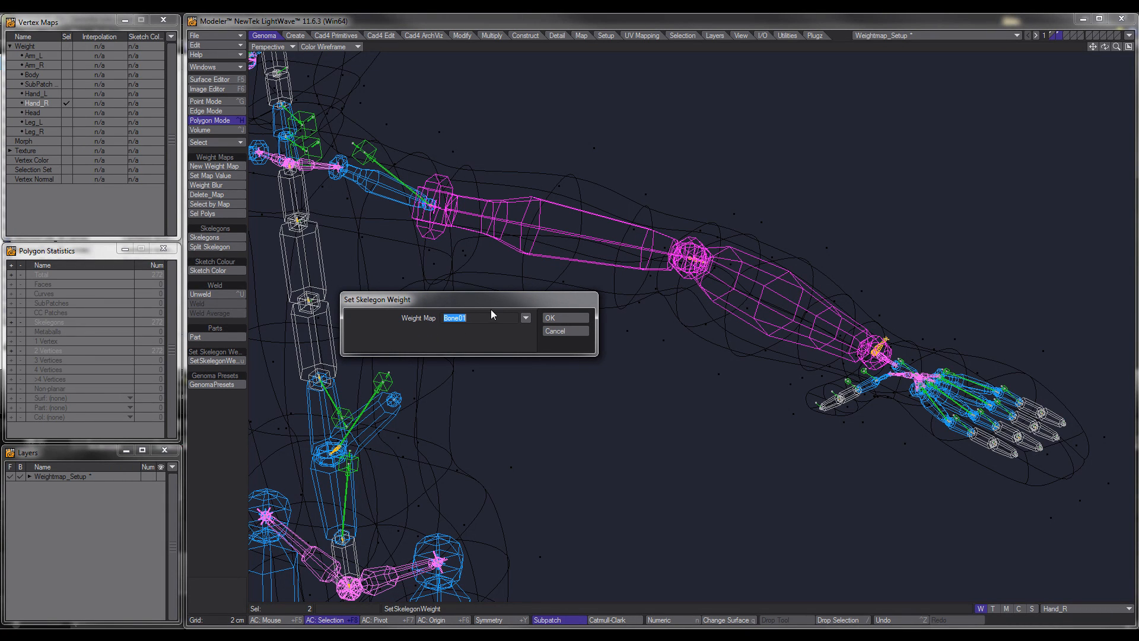
left_click(525, 319)
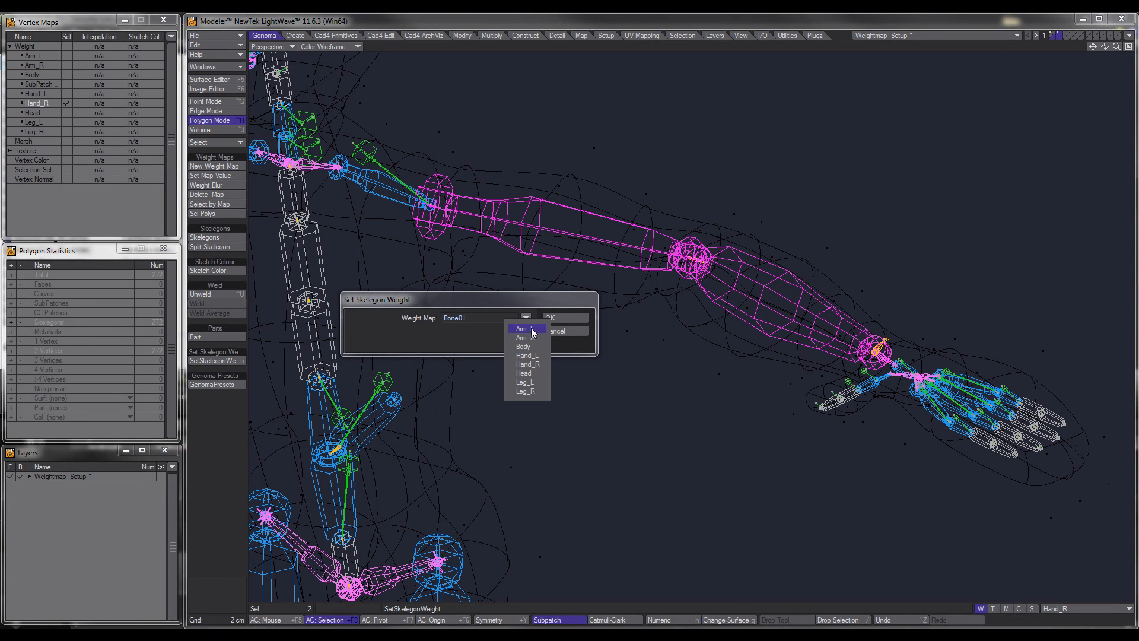
left_click(532, 330)
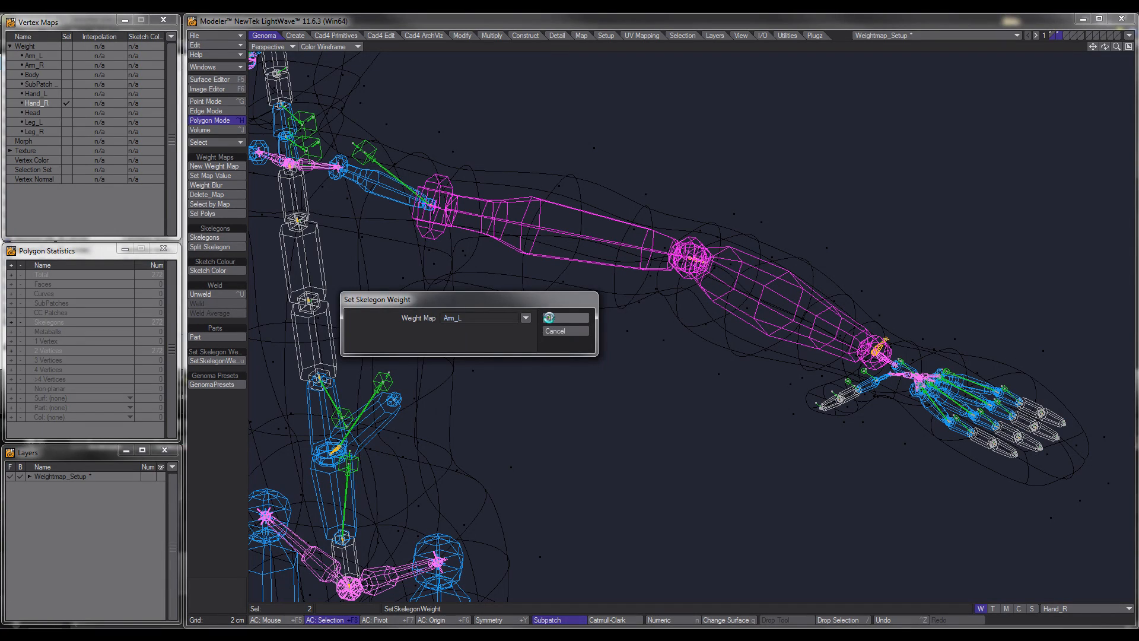
left_click(584, 318)
left_click(225, 424)
Check which weight map is assigned to the left upper arm skelegon, and deselect it.
left_click(606, 241)
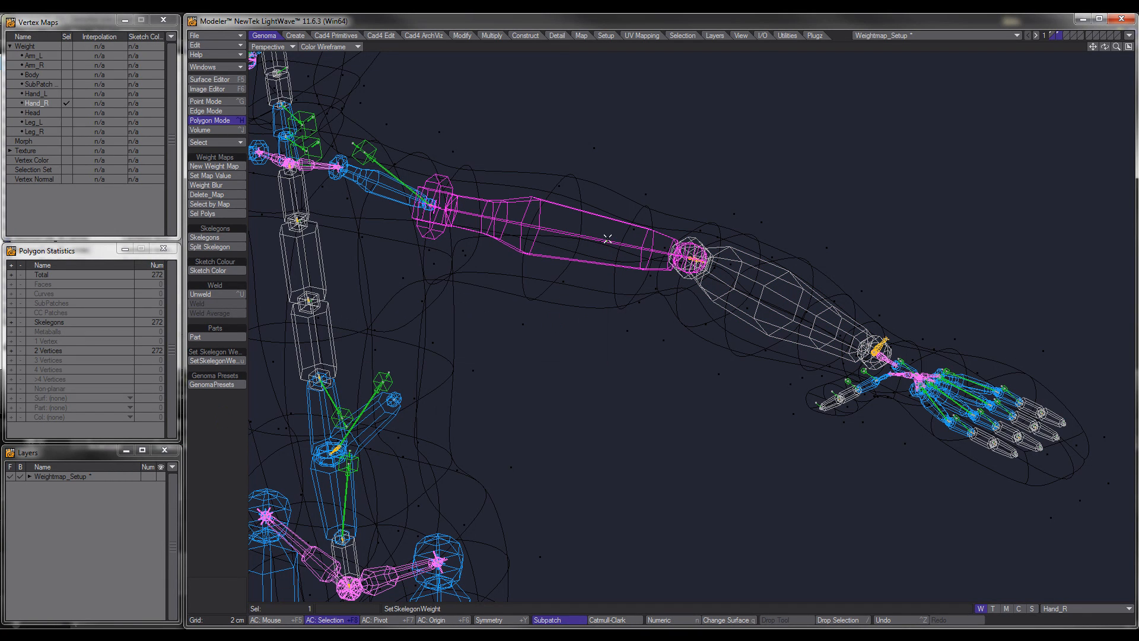
left_click(216, 361)
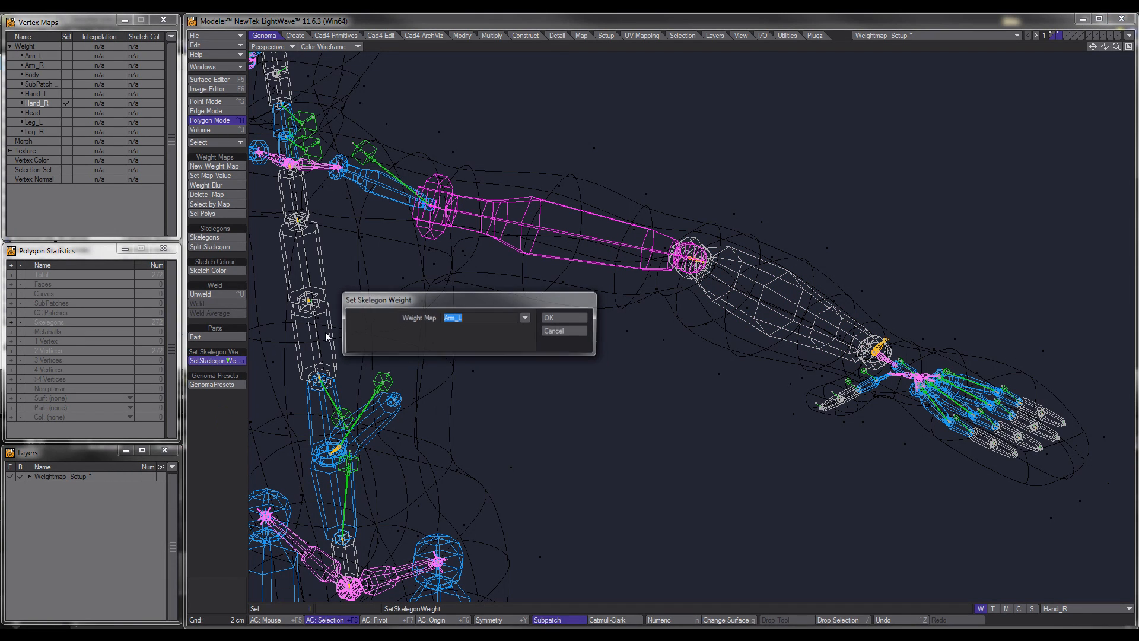
left_click(561, 319)
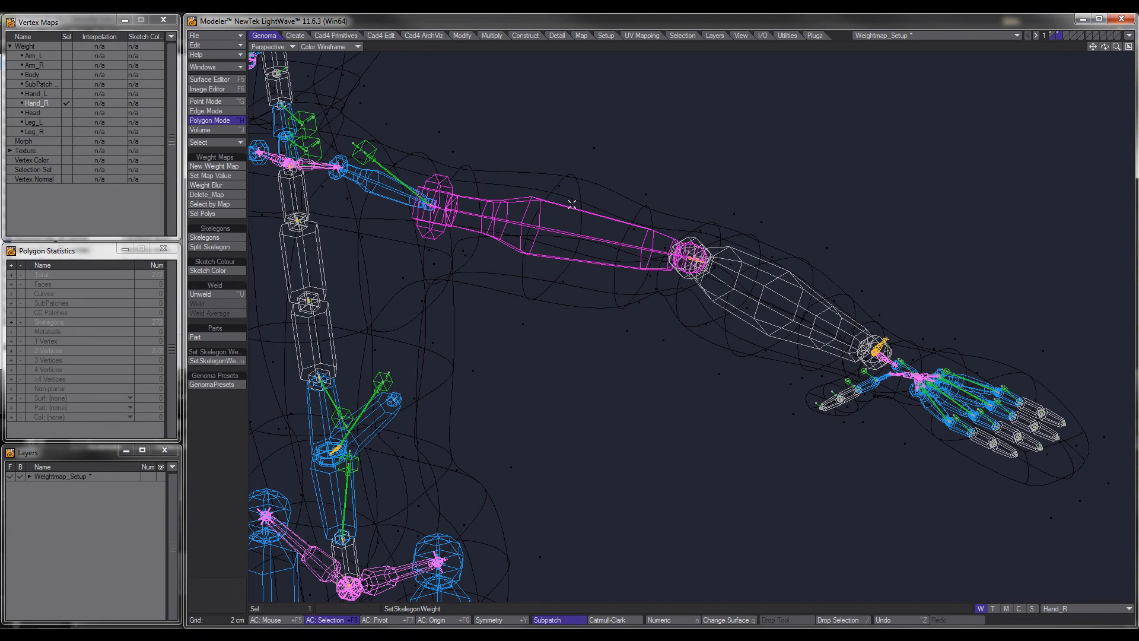
left_click(632, 260)
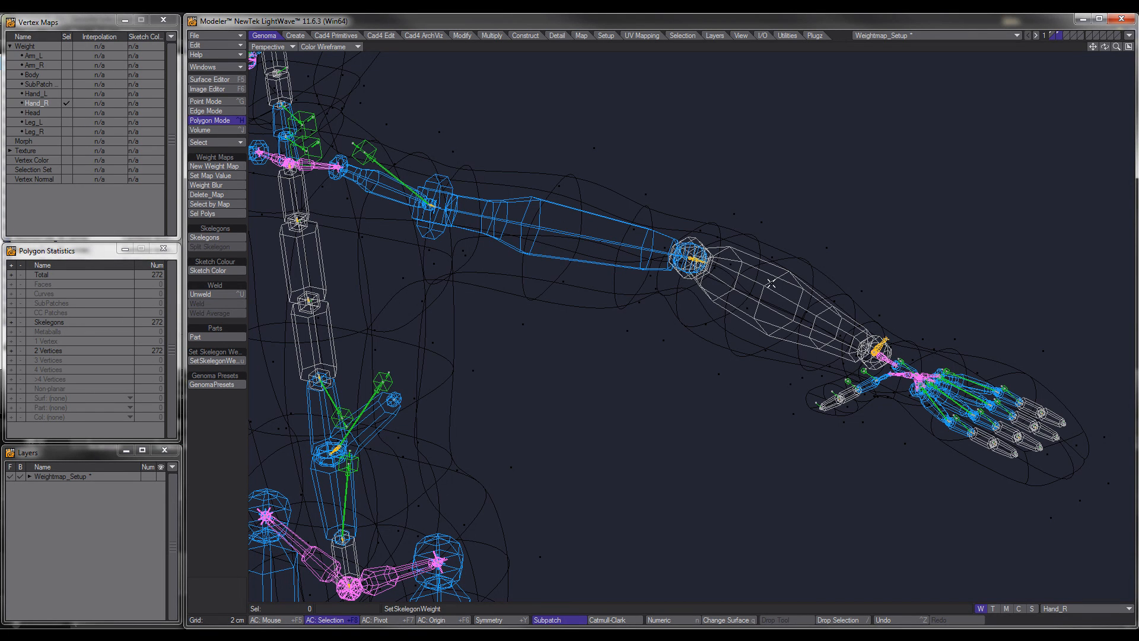
Hide the left upper arm and forearm skelegons.
mouse_move(737, 300)
left_mouse_down("alt")
mouse_move(746, 282)
mouse_move(735, 295)
left_mouse_up("alt")
left_click(736, 295)
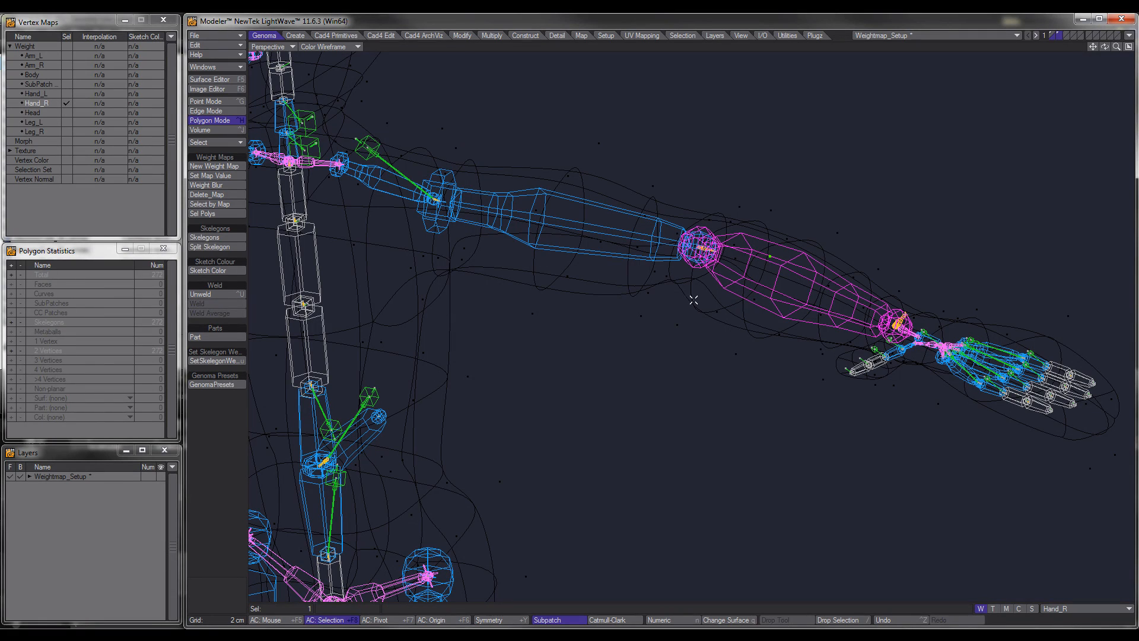
left_click(606, 273)
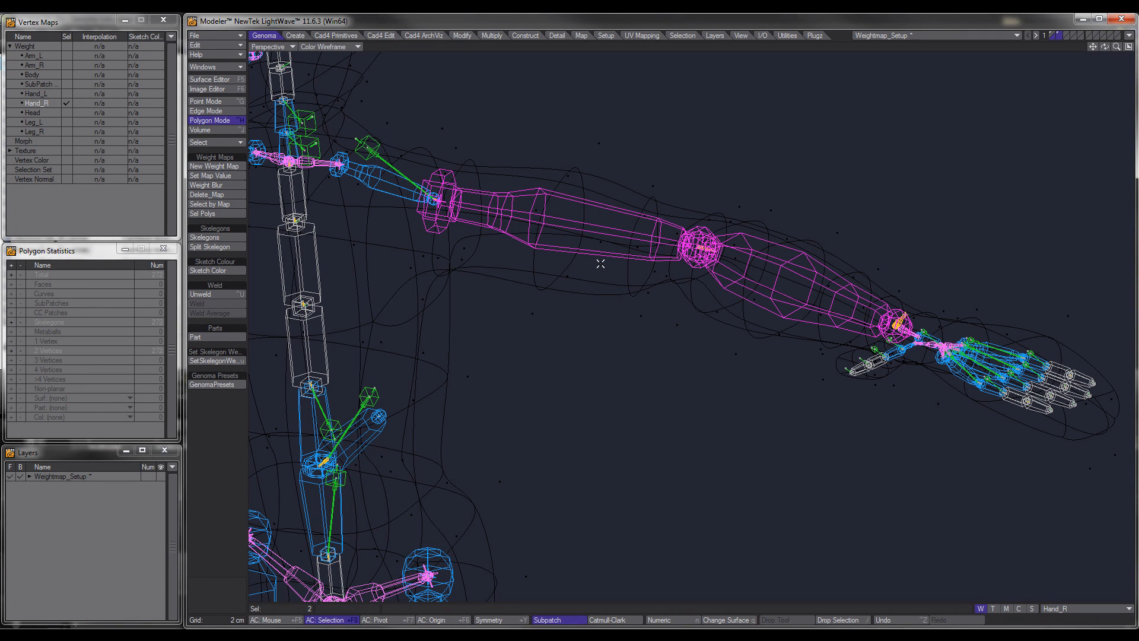
key("Delete")
Assign the Hand_L weight map to all left hand skelegons including the wrist ones, and hide them.
mouse_move(666, 337)
left_mouse_down("alt")
mouse_move(678, 318)
mouse_move(713, 334)
mouse_move(679, 326)
left_mouse_up("alt")
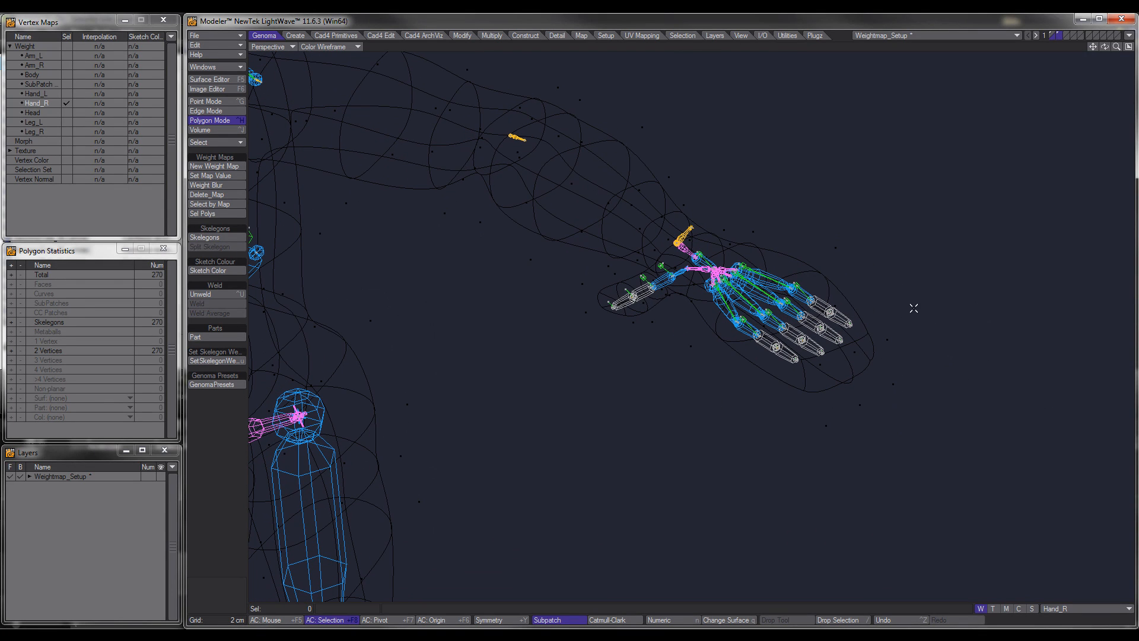
mouse_move(866, 243)
right_mouse_down()
mouse_move(524, 300)
mouse_move(837, 273)
right_mouse_up()
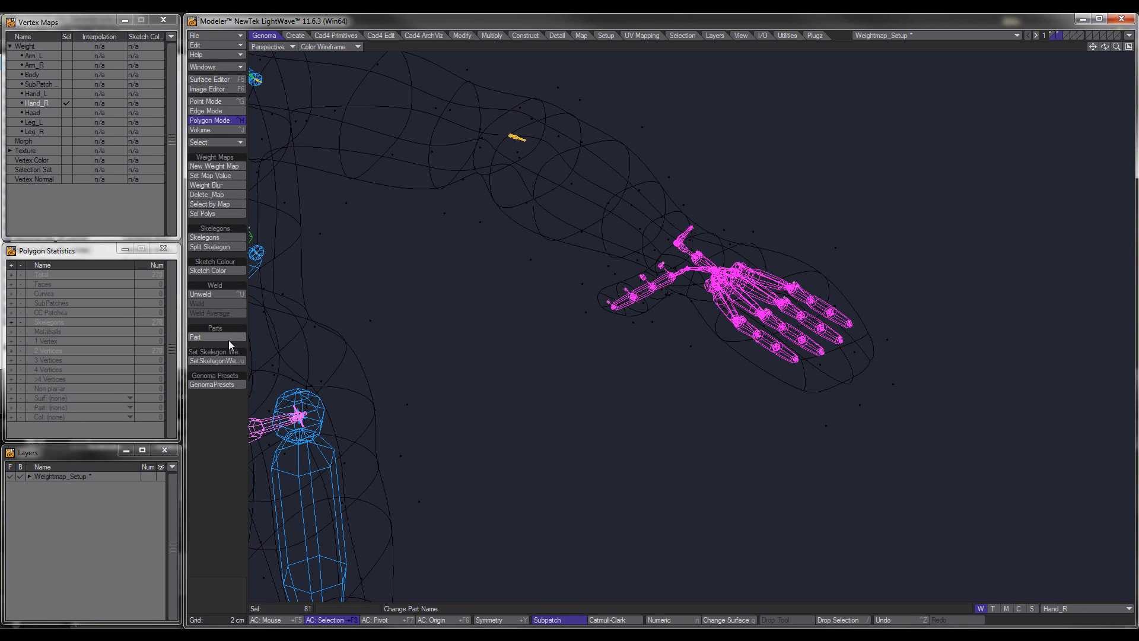
left_click(226, 361)
left_click(526, 318)
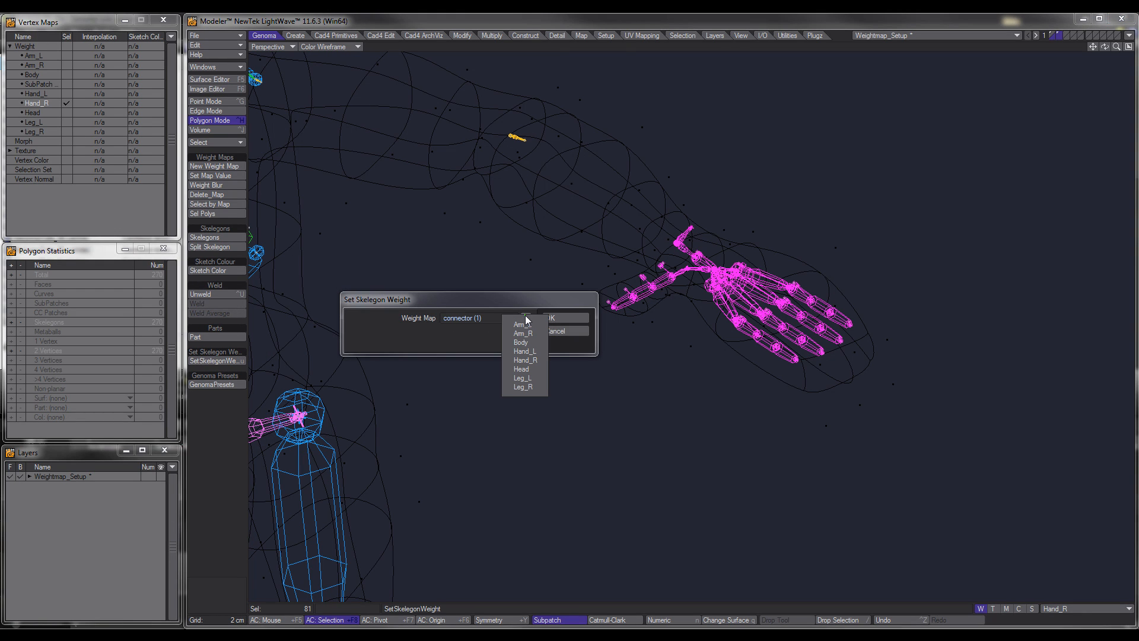
left_click(527, 351)
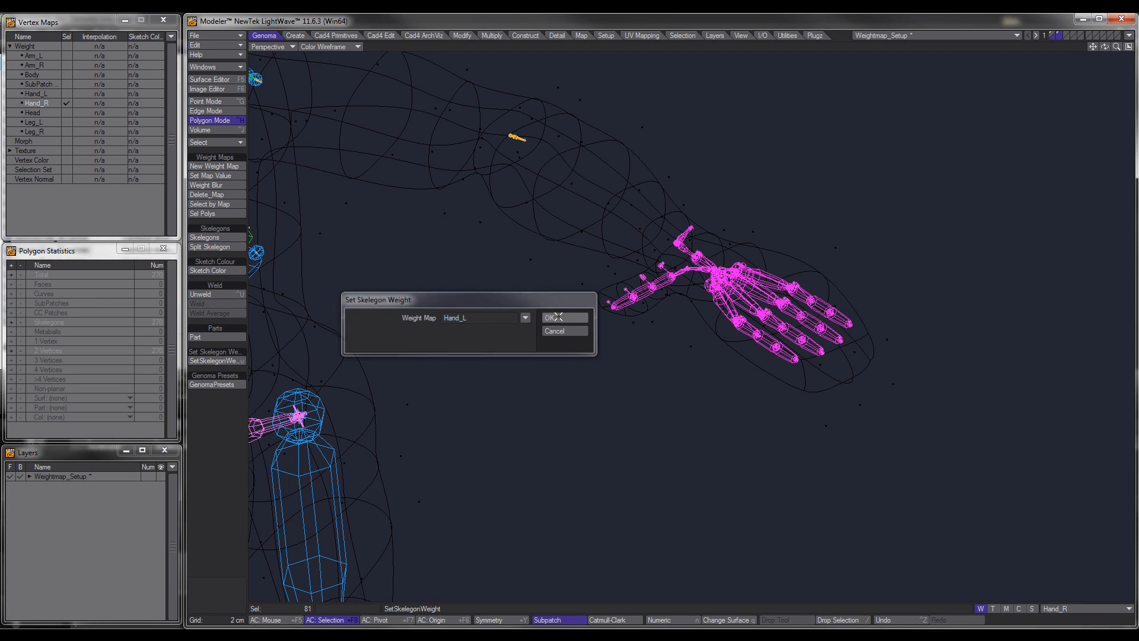
left_click(558, 317)
left_click(223, 439)
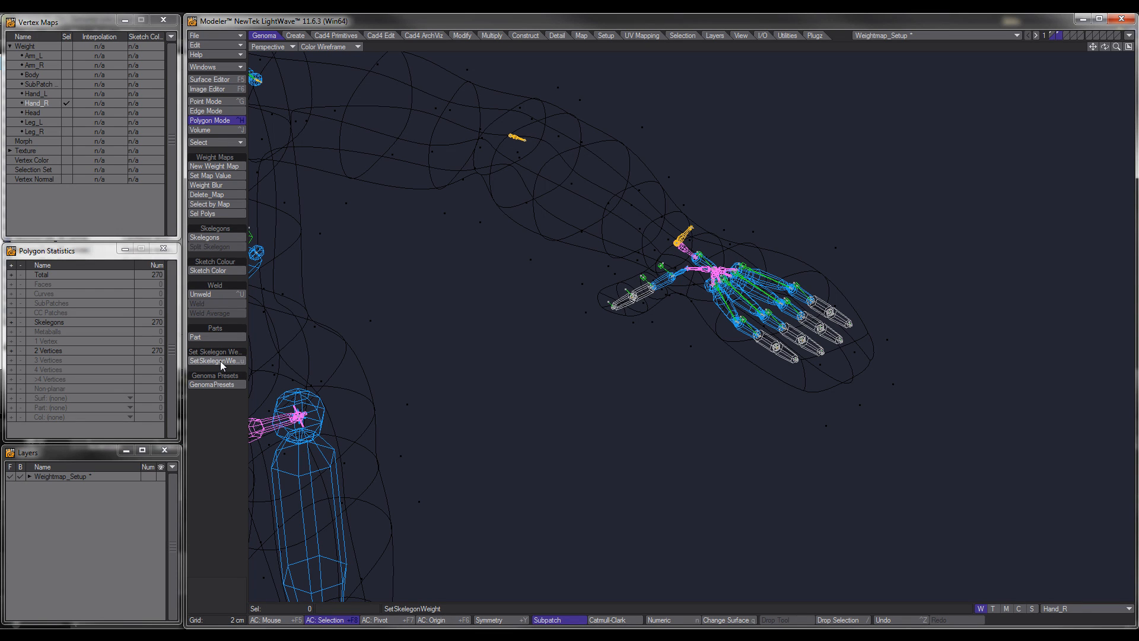
key("u")
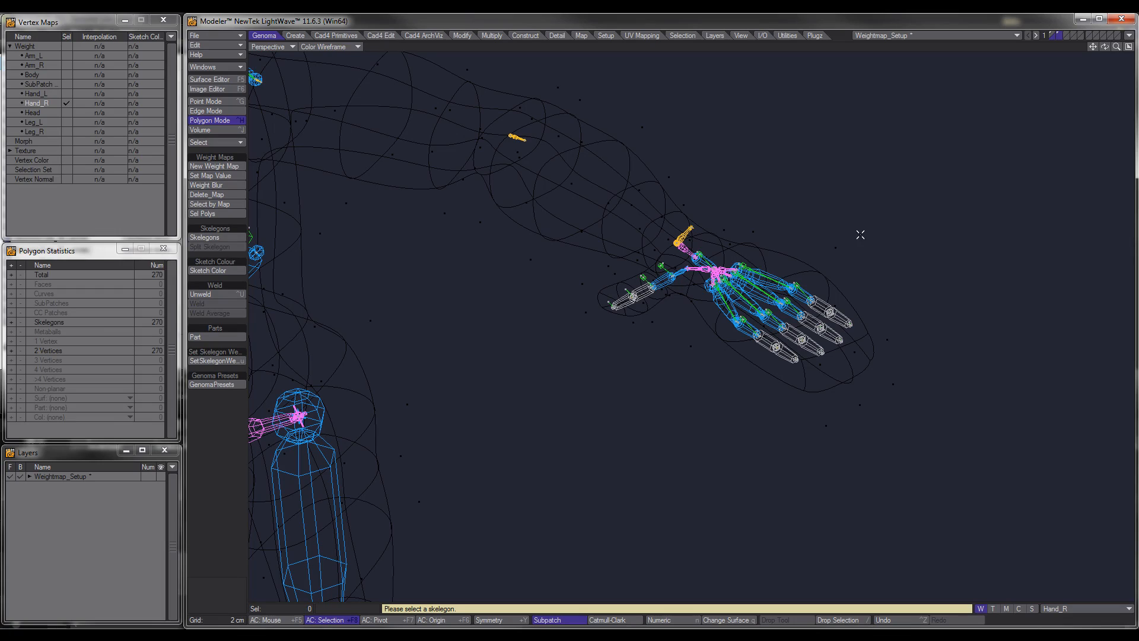
mouse_move(834, 195)
right_mouse_down()
mouse_move(834, 318)
mouse_move(760, 271)
right_mouse_up()
key("minus")
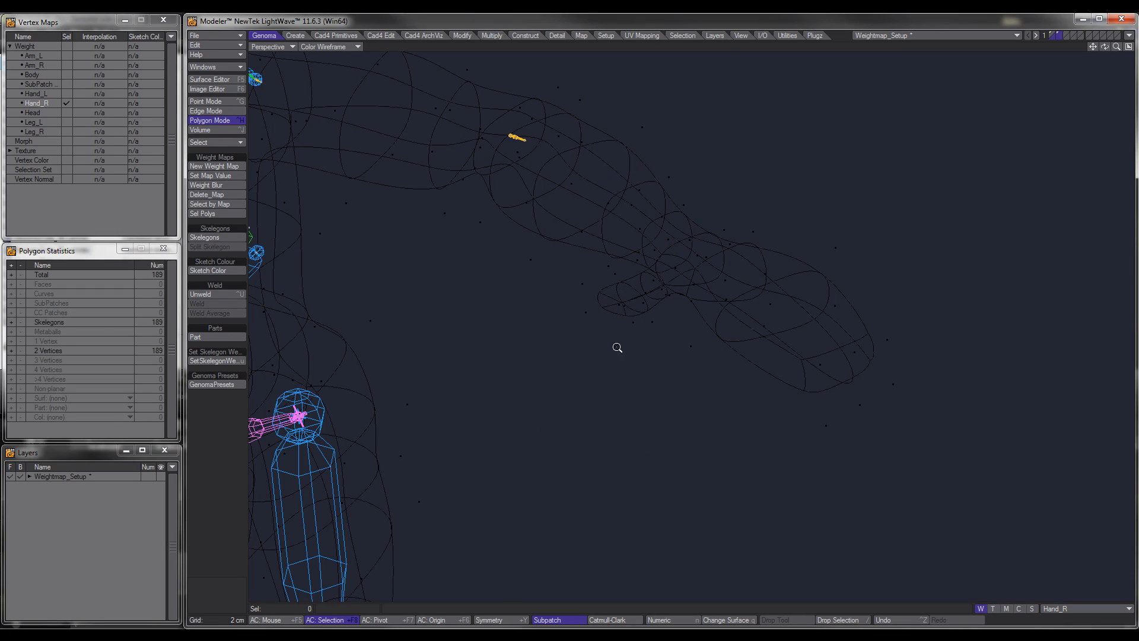
Assign the Arm_R weight map to the right upper arm and forearm skelegons, and hide them.
left_click_drag(616, 346, 666, 265, "ctrl+alt")
left_click_drag(536, 290, 714, 241, "alt")
left_click(714, 241)
left_click(556, 252, "shift")
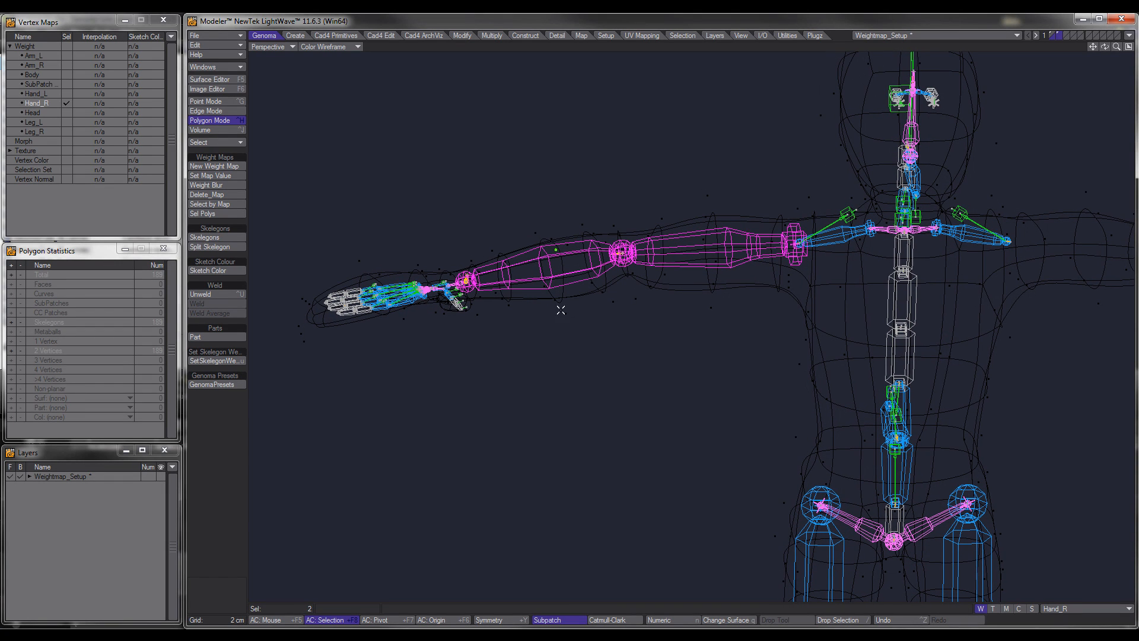
key("u")
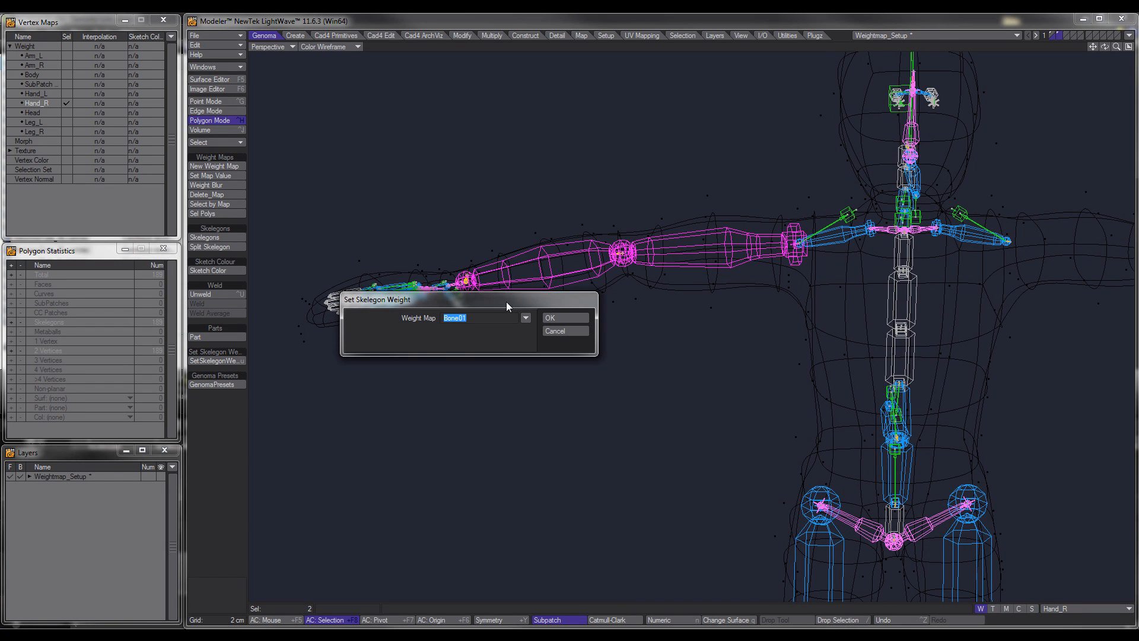
left_click_drag(507, 301, 510, 347)
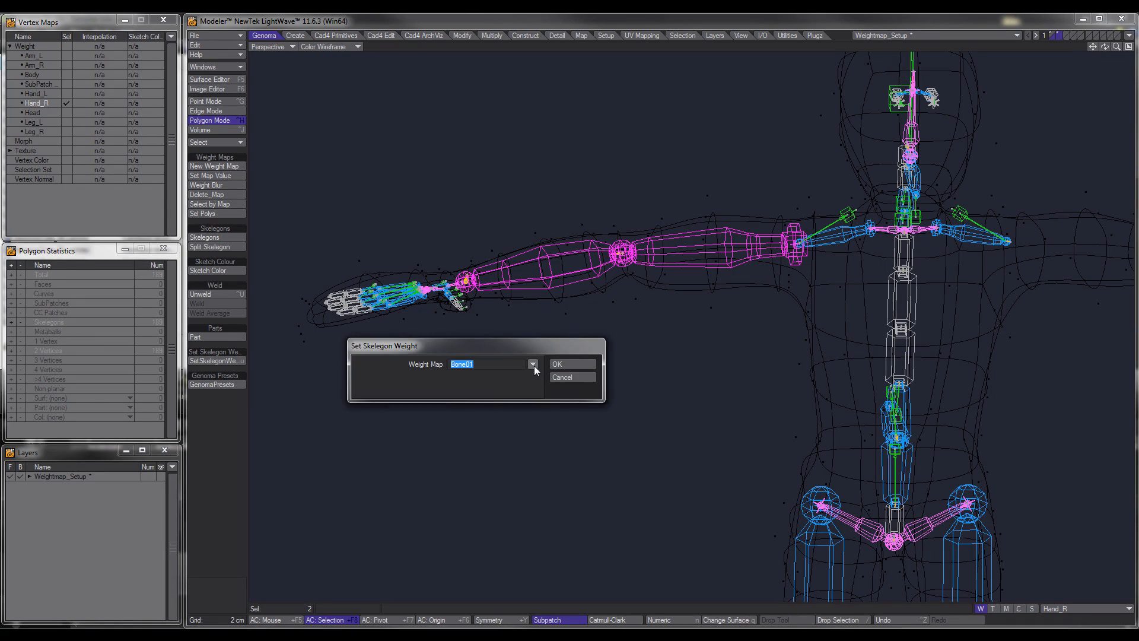
left_click(534, 365)
left_click(533, 385)
left_click(560, 363)
key("minus")
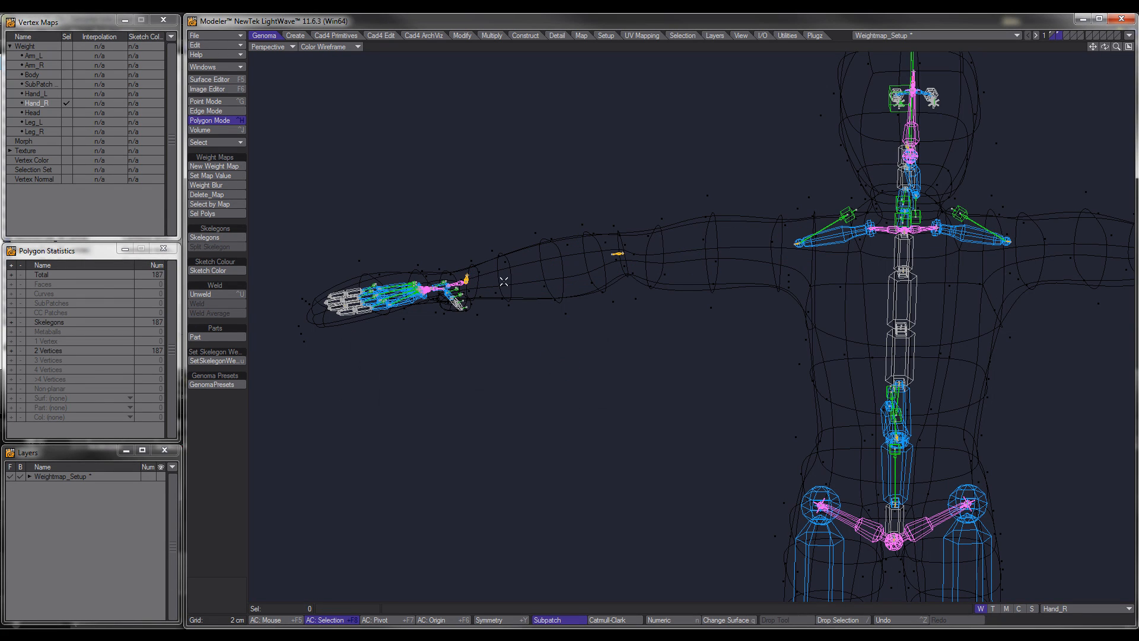
Assign the Hand_R weight map to all right hand skelegons including the wrist ones, and hide them.
mouse_move(489, 261)
right_mouse_down()
mouse_move(536, 374)
mouse_move(539, 364)
right_mouse_up()
left_click(235, 362)
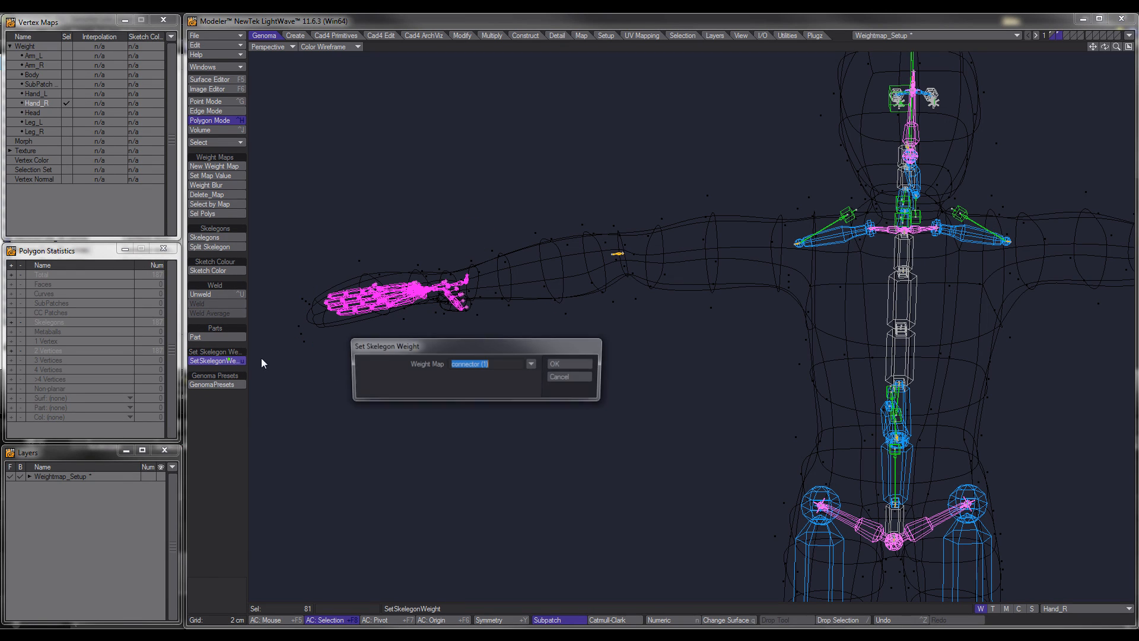
left_click(532, 362)
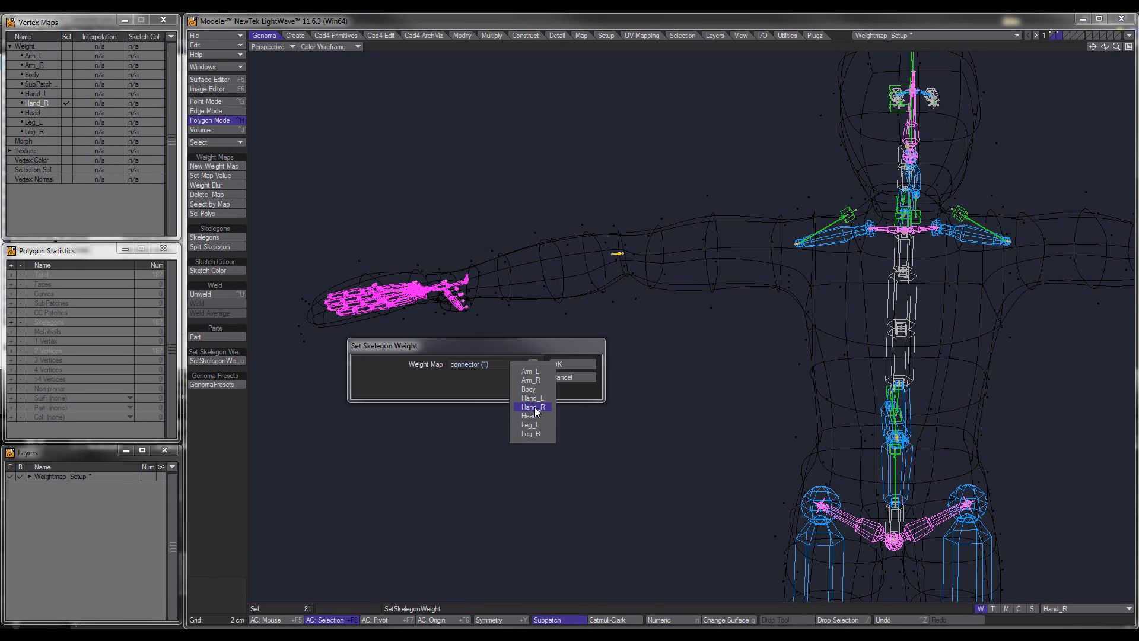
left_click(532, 407)
left_click(560, 364)
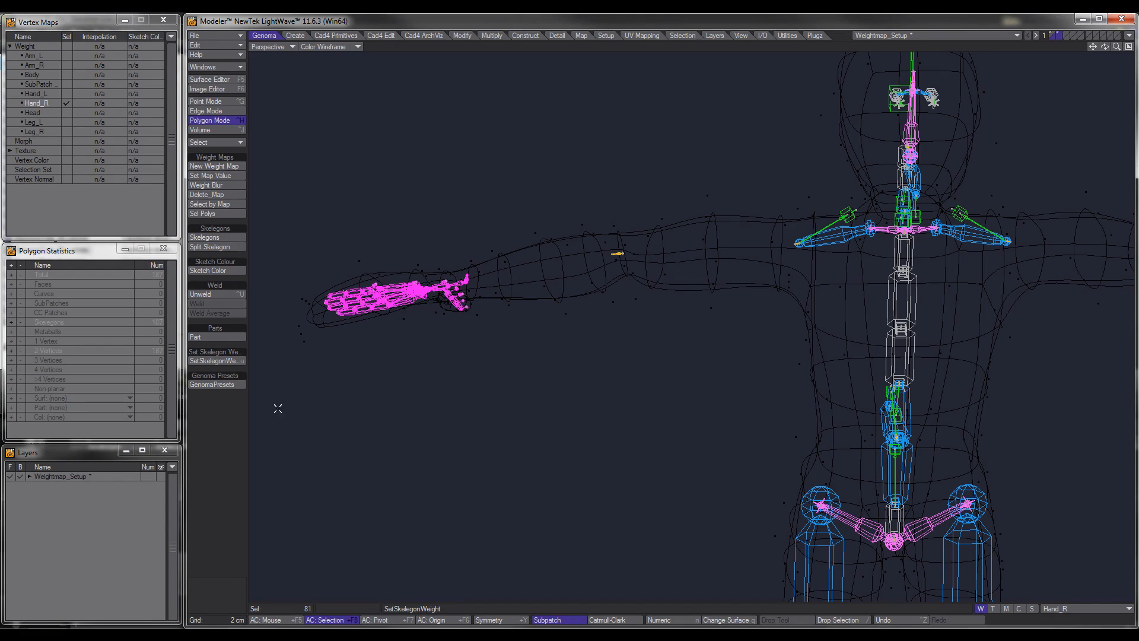
key("minus")
scroll(774, 367, "down", 3)
left_click_drag(811, 341, 717, 422, "alt+shift")
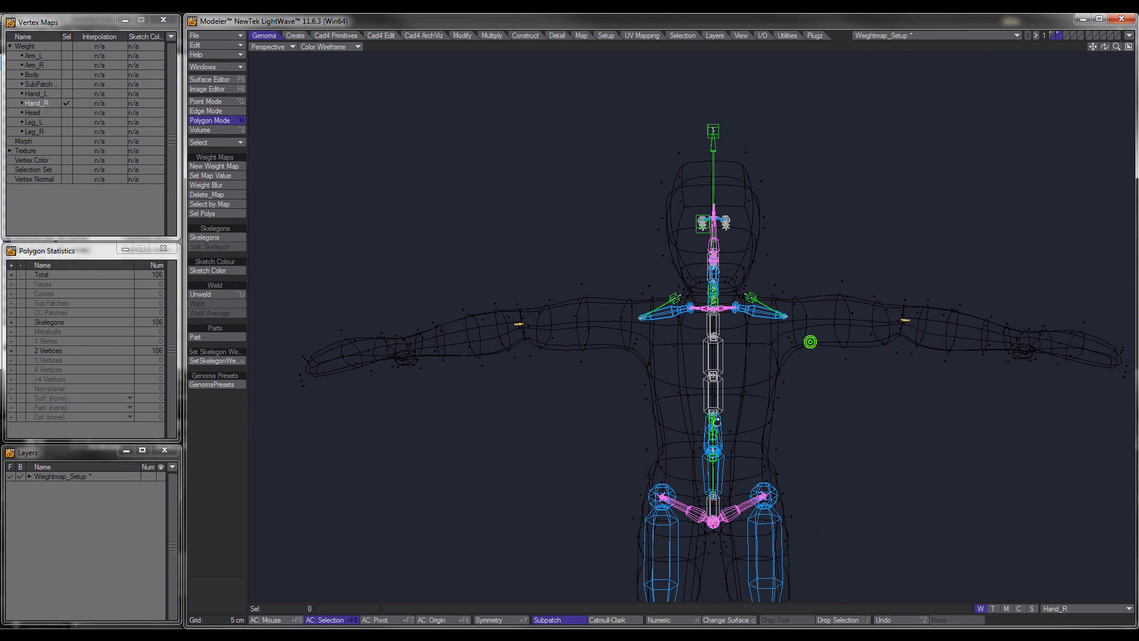
Assign the Body weight map to the shoulder, spine, belly and pelvis skelegons, and hide them.
scroll(716, 422, "up", 5)
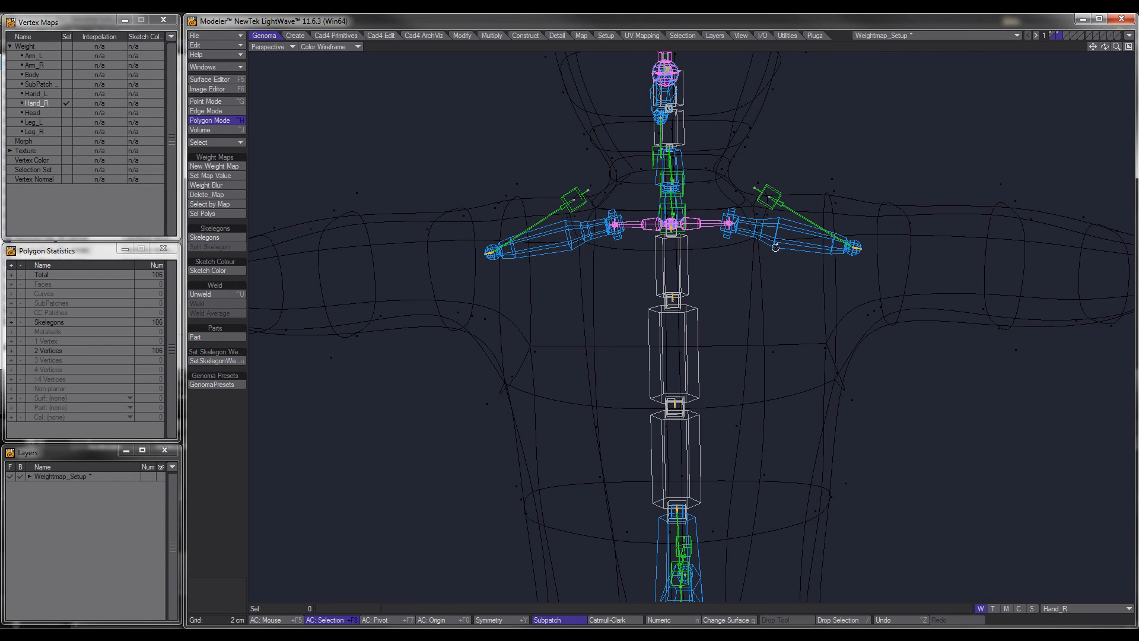
left_click(780, 231)
left_click(581, 232, "shift")
left_click(657, 268, "shift")
left_click(652, 350, "shift")
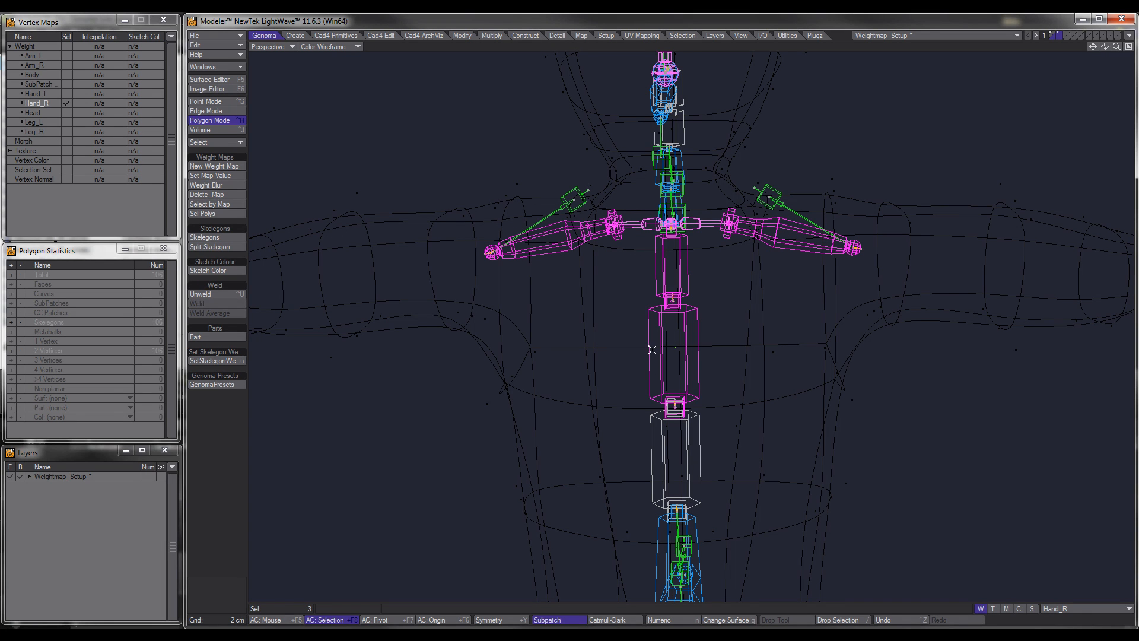
left_click(664, 471, "shift")
left_click_drag(715, 482, 697, 283, "alt+shift")
left_click(641, 352, "shift")
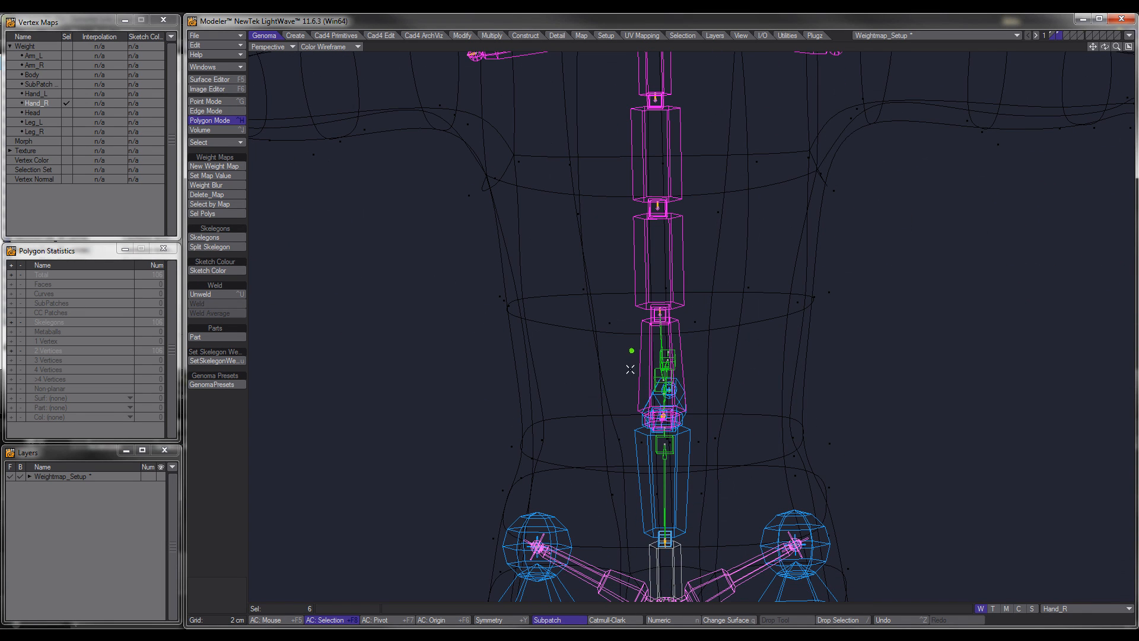
left_click_drag(631, 369, 771, 421, "alt")
left_click(730, 451, "shift")
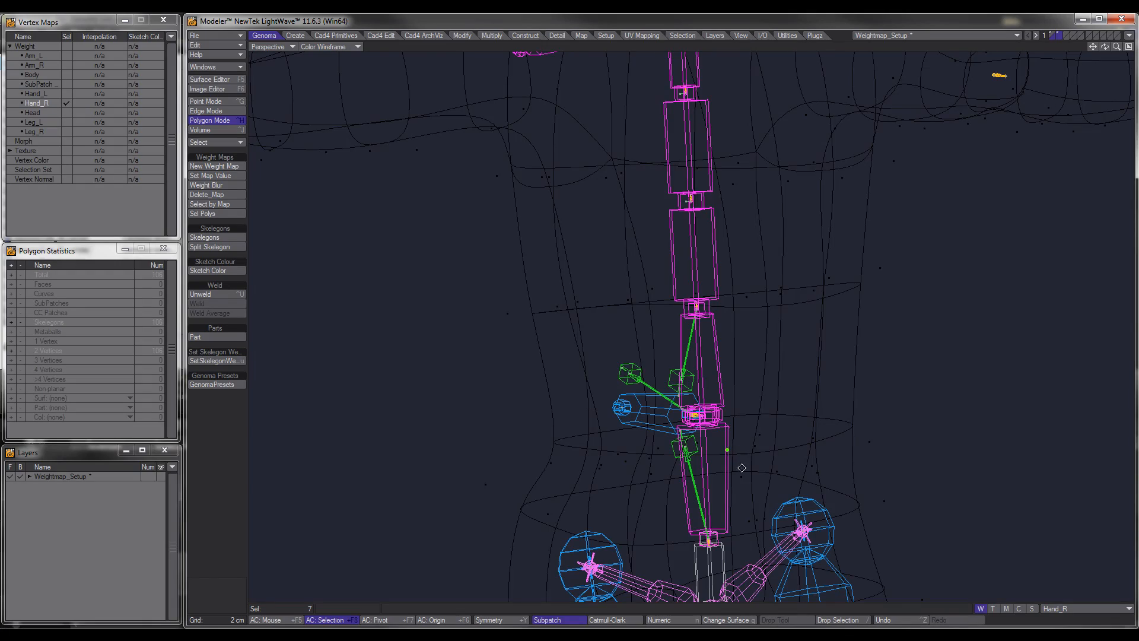
left_click_drag(740, 462, 713, 308, "alt+shift")
left_click(696, 404, "shift")
left_click_drag(790, 340, 744, 361, "alt")
left_click(673, 332, "shift")
left_click_drag(807, 324, 760, 257, "alt")
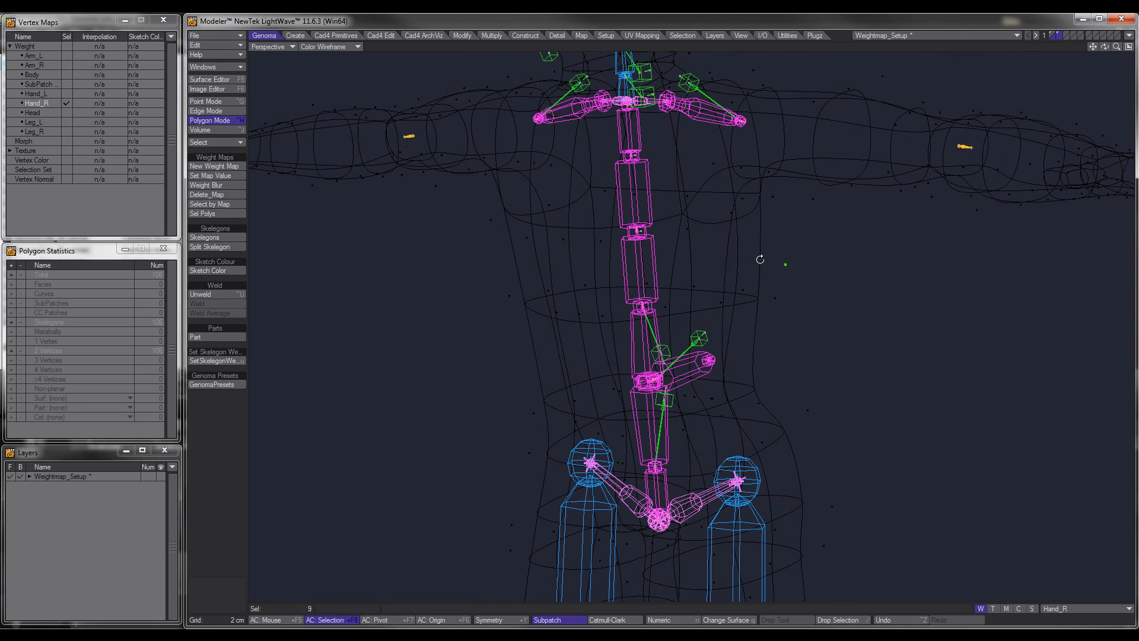
left_click(231, 362)
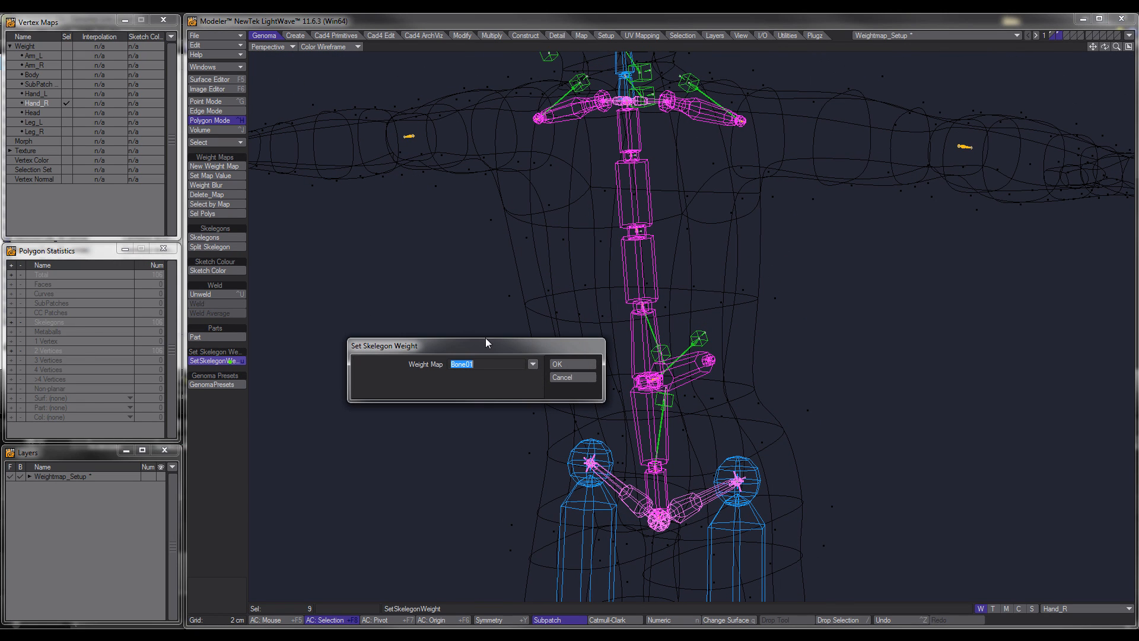
left_click(533, 363)
left_click(531, 401)
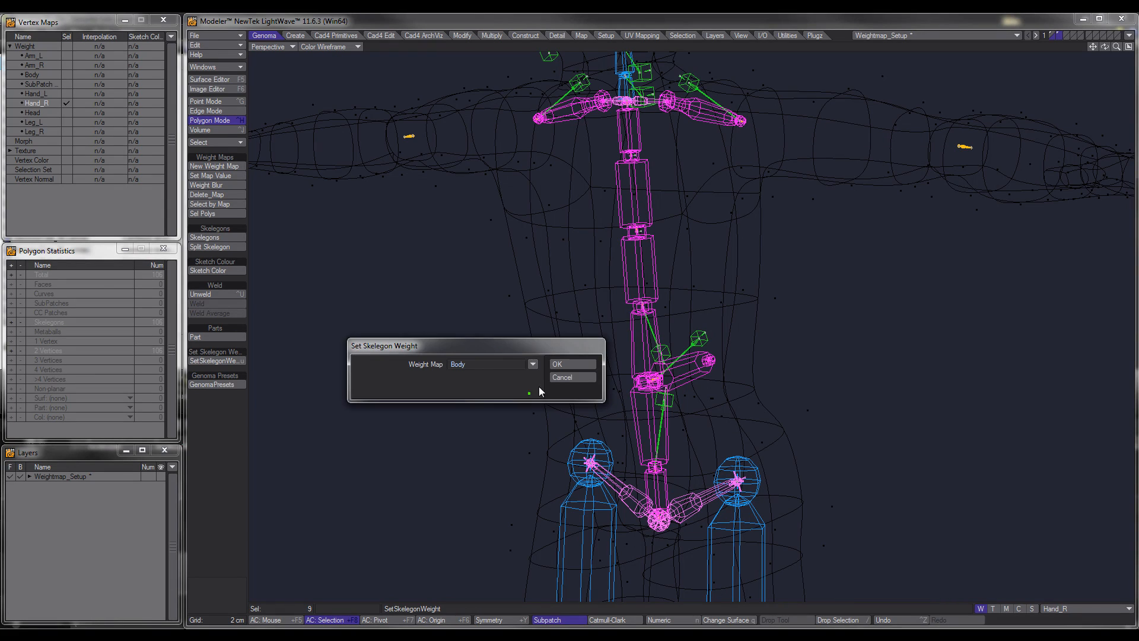
left_click(559, 364)
left_click(559, 365)
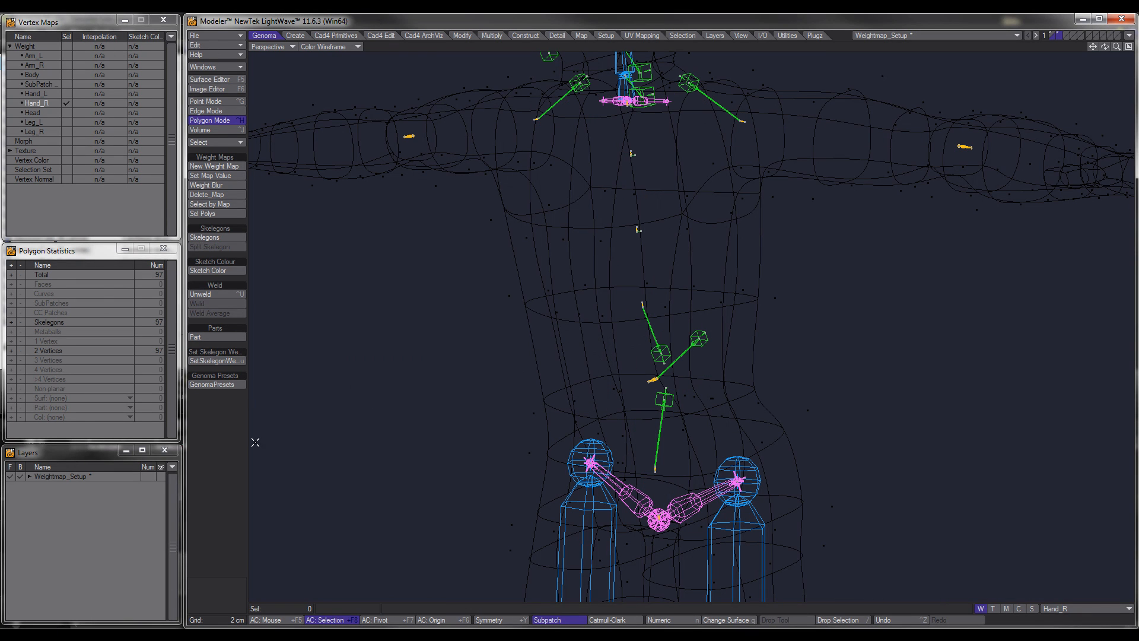
left_click_drag(637, 388, 662, 166, "alt")
scroll(666, 355, "up", 5)
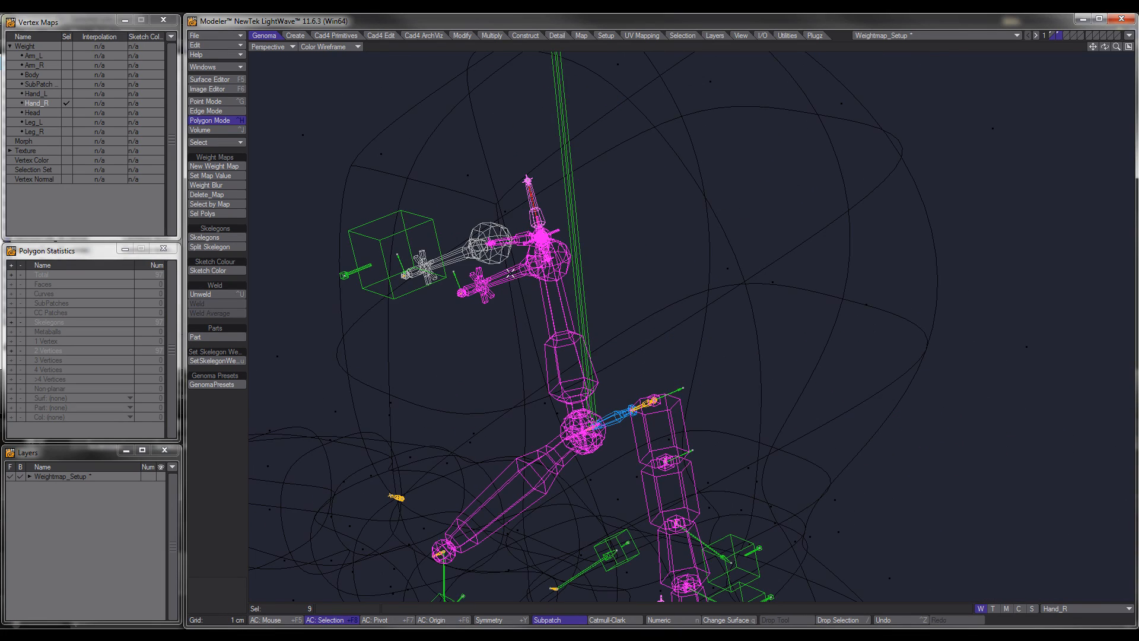
left_click(511, 278)
left_click_drag(608, 318, 655, 299, "alt")
left_click_drag(718, 375, 677, 407, "alt")
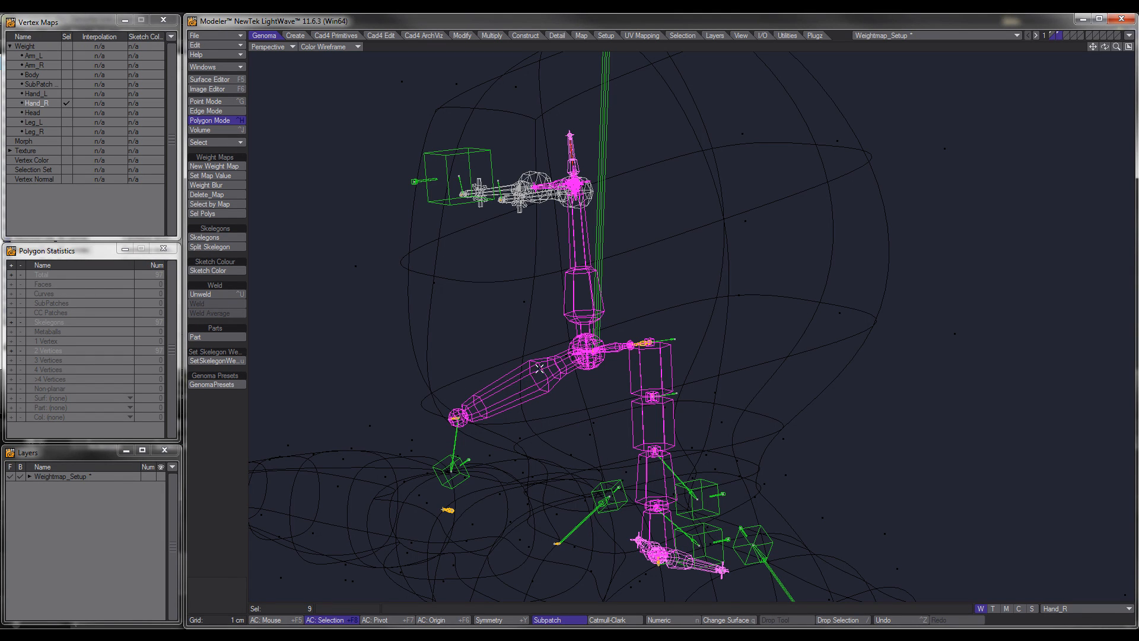
left_click(237, 418)
Assign the Head weight map to the jaw, neck and head skelegons, including the small ones leading to the eyes, and hide them.
left_click(532, 390)
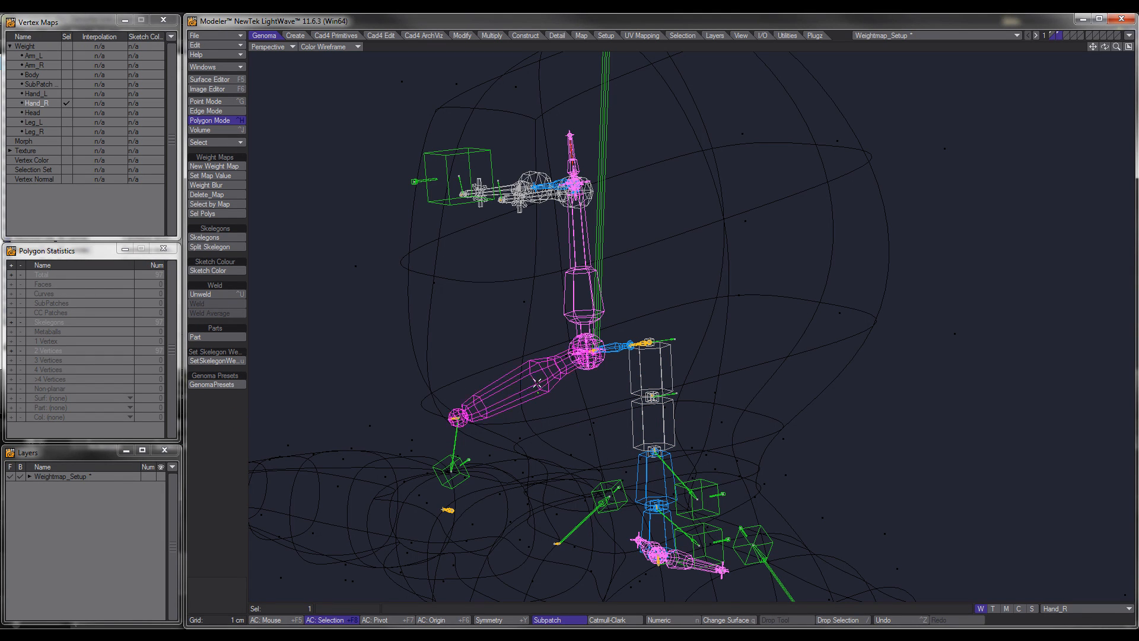
left_click(537, 385)
left_click(643, 480)
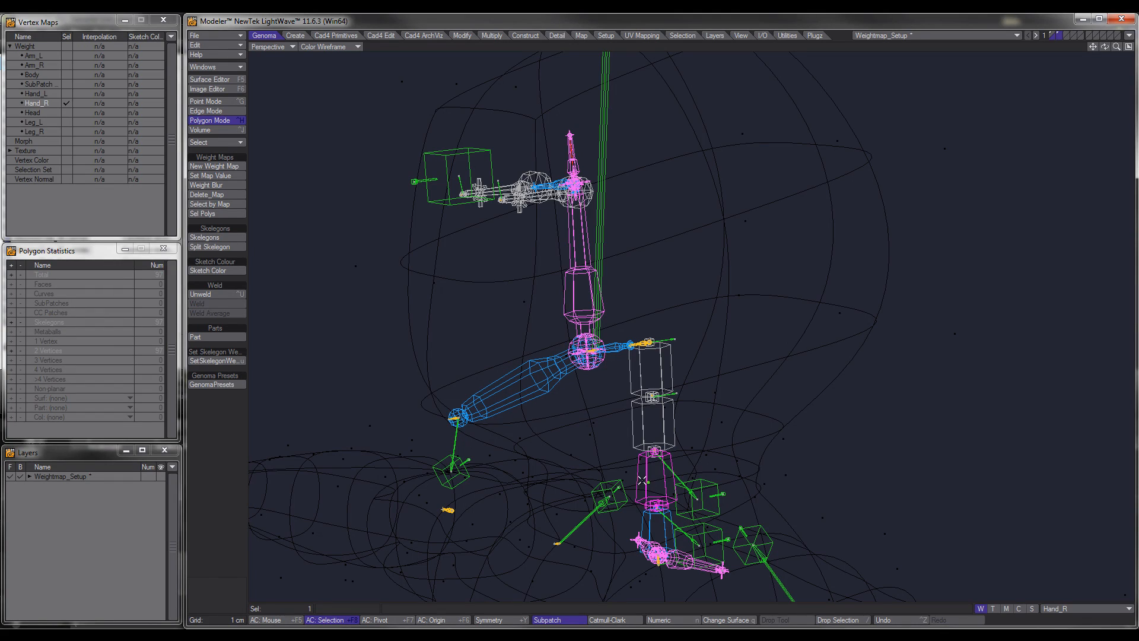
left_click(648, 520)
left_click(653, 424)
left_click(651, 371)
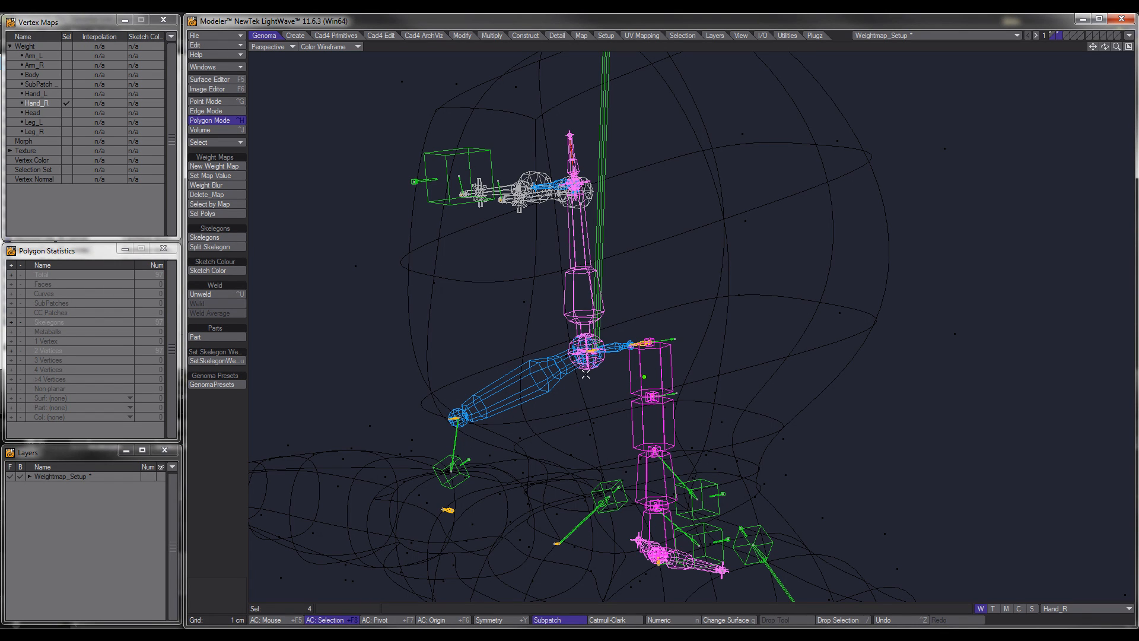
left_click(533, 394)
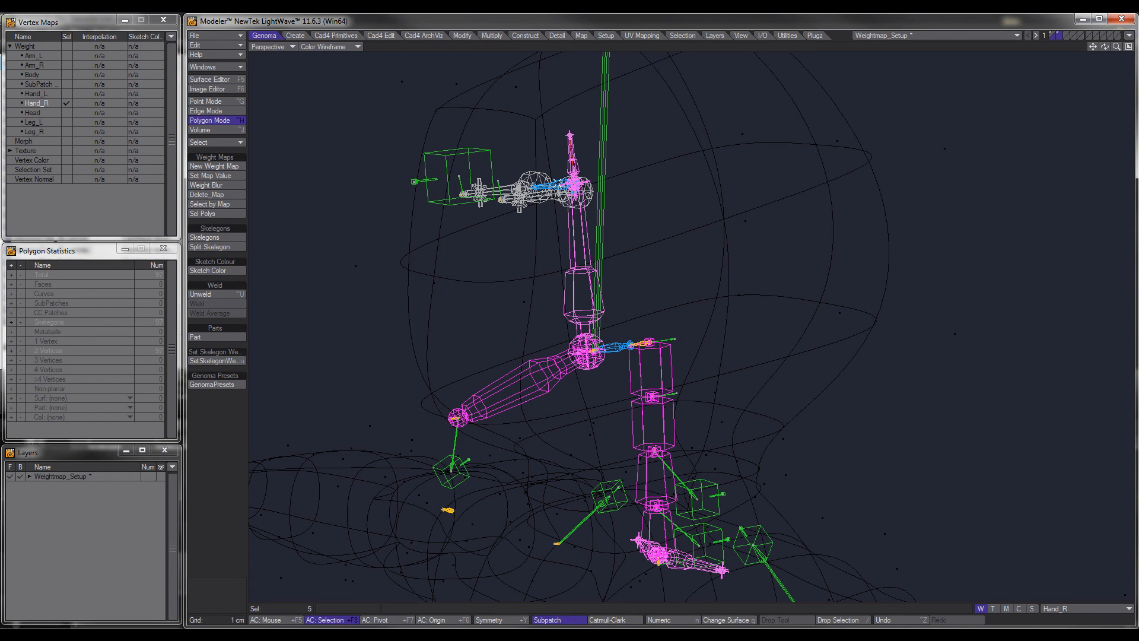
left_click_drag(561, 188, 674, 315, "alt")
mouse_move(604, 329)
left_mouse_down("shift")
mouse_move(634, 345)
mouse_move(626, 341)
left_mouse_up("shift")
left_click(588, 372)
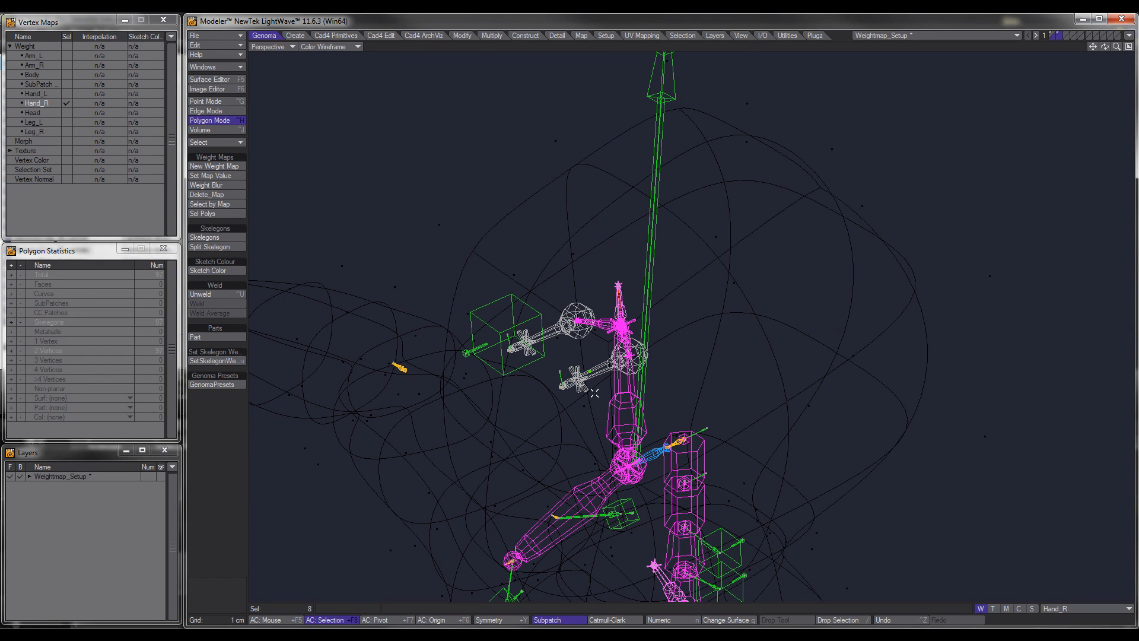
left_click_drag(622, 365, 644, 317, "alt")
left_click_drag(693, 383, 652, 354, "alt")
key("u")
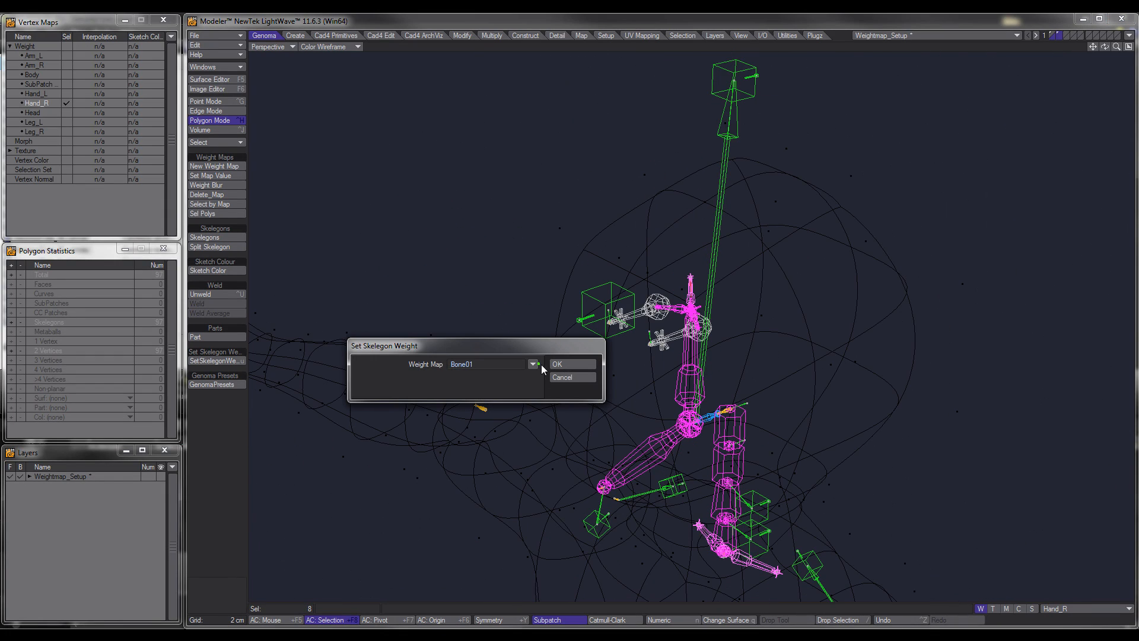
left_click(532, 364)
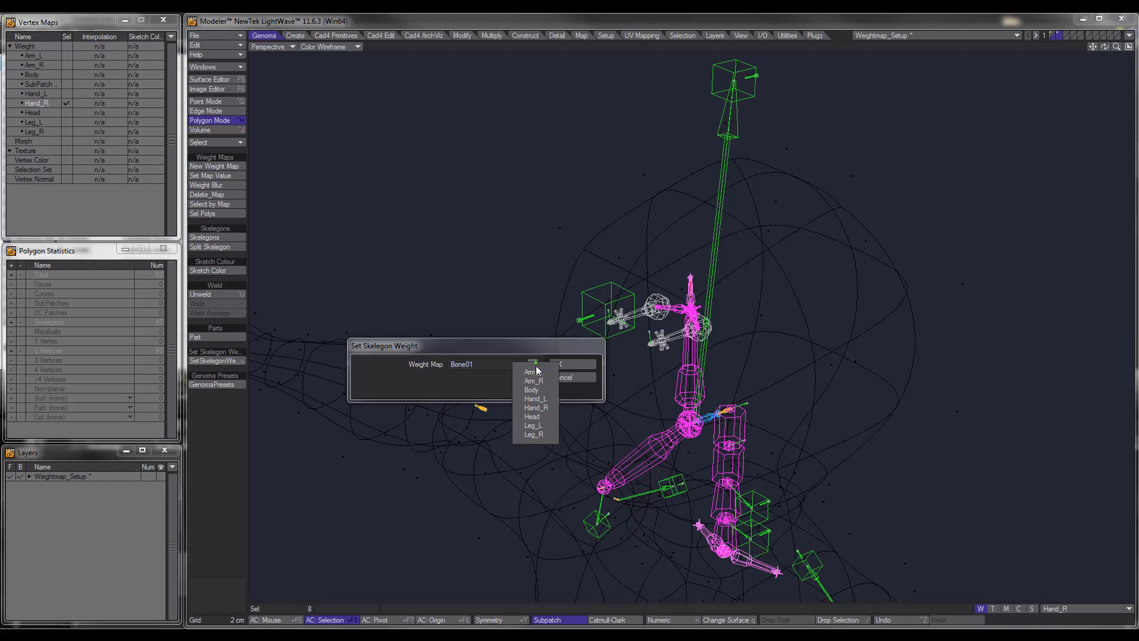
left_click(533, 417)
left_click(567, 364)
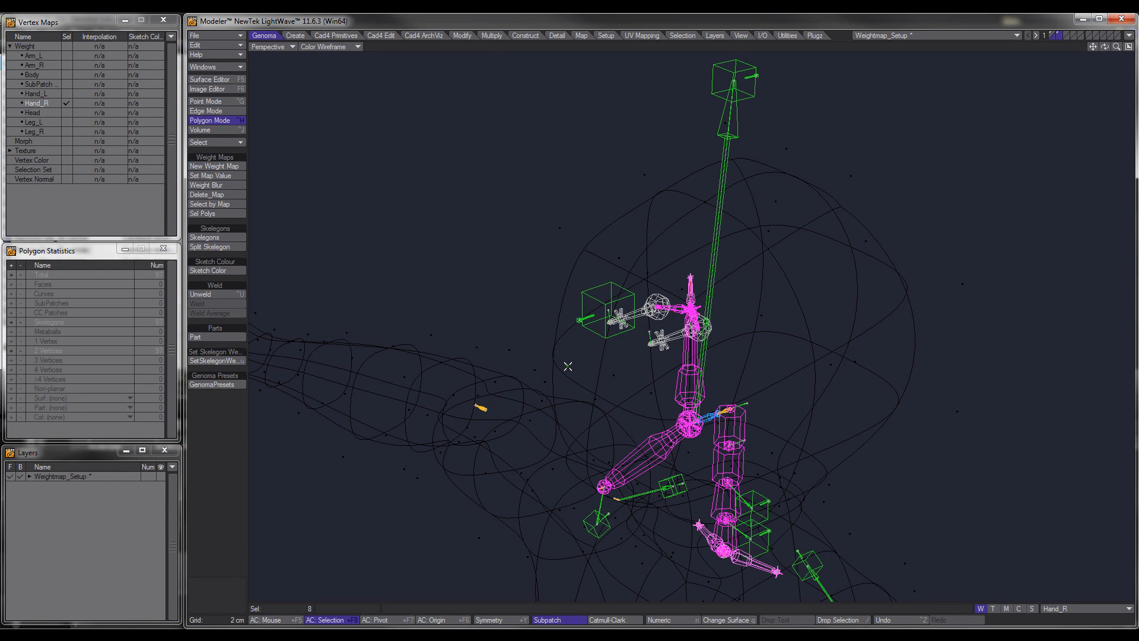
key("minus")
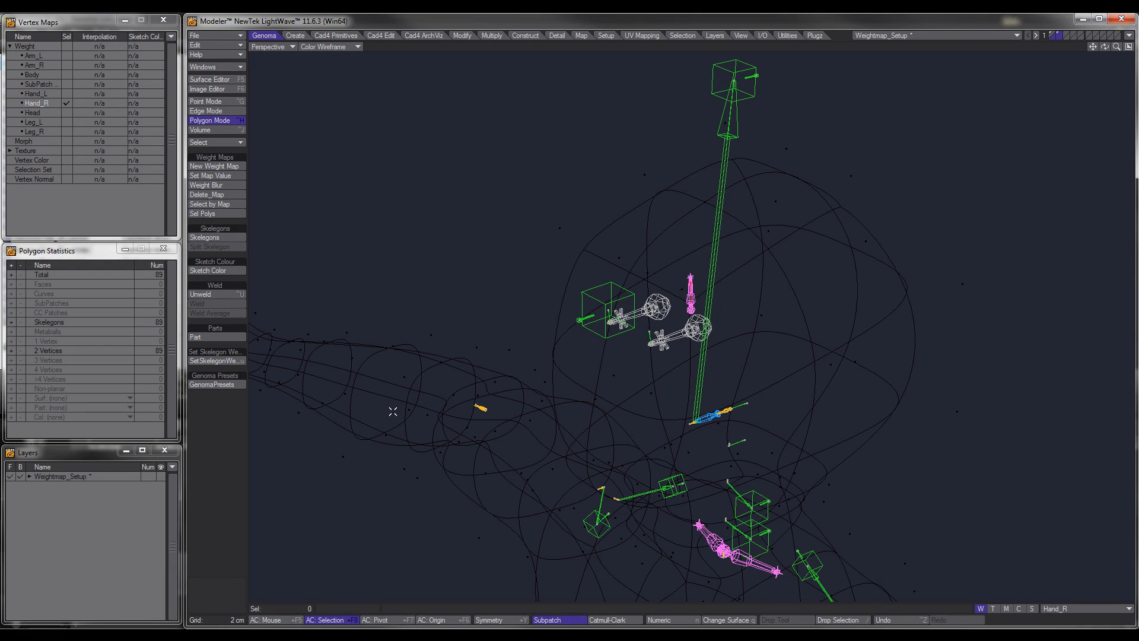
Assign the Head weight map to both eye skelegons, and hide them.
scroll(684, 309, "up", 2)
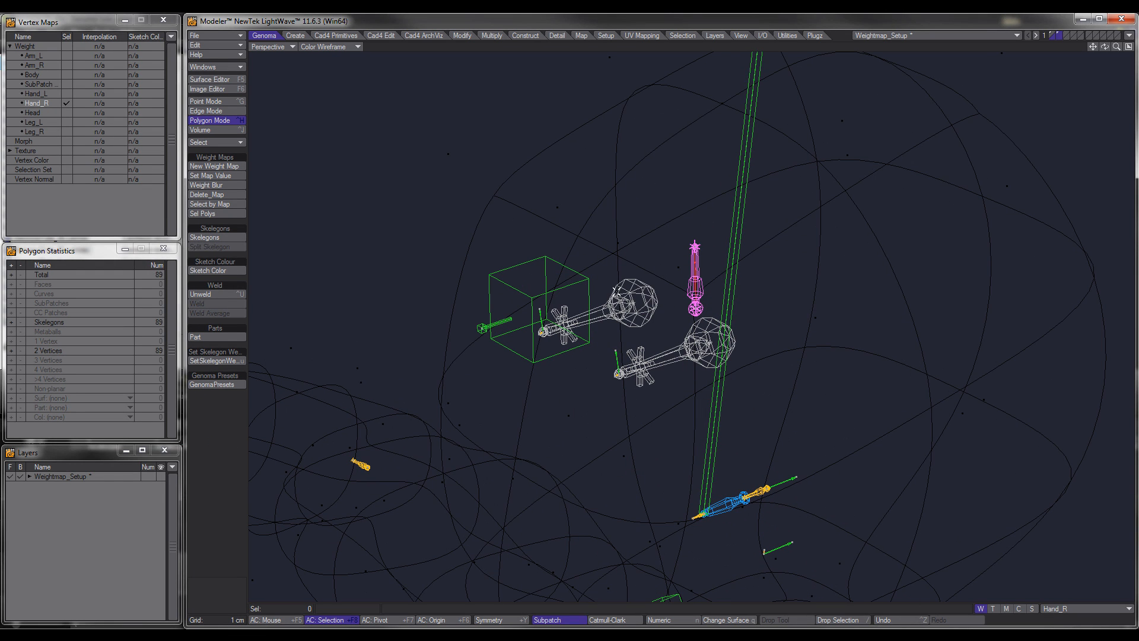
left_click(639, 321)
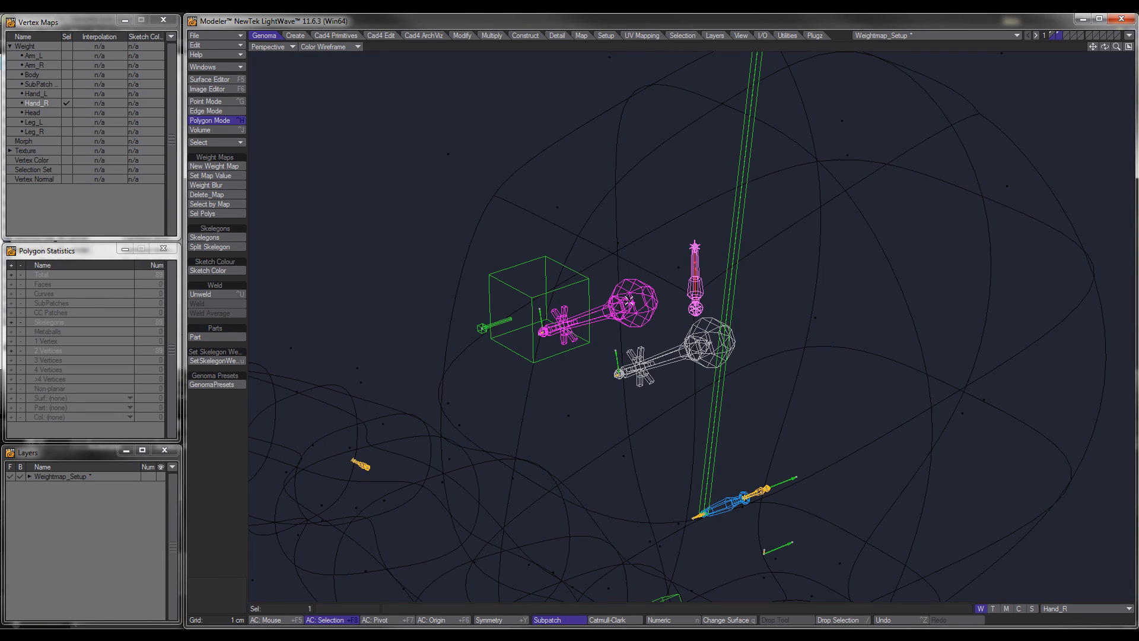
left_click(708, 342)
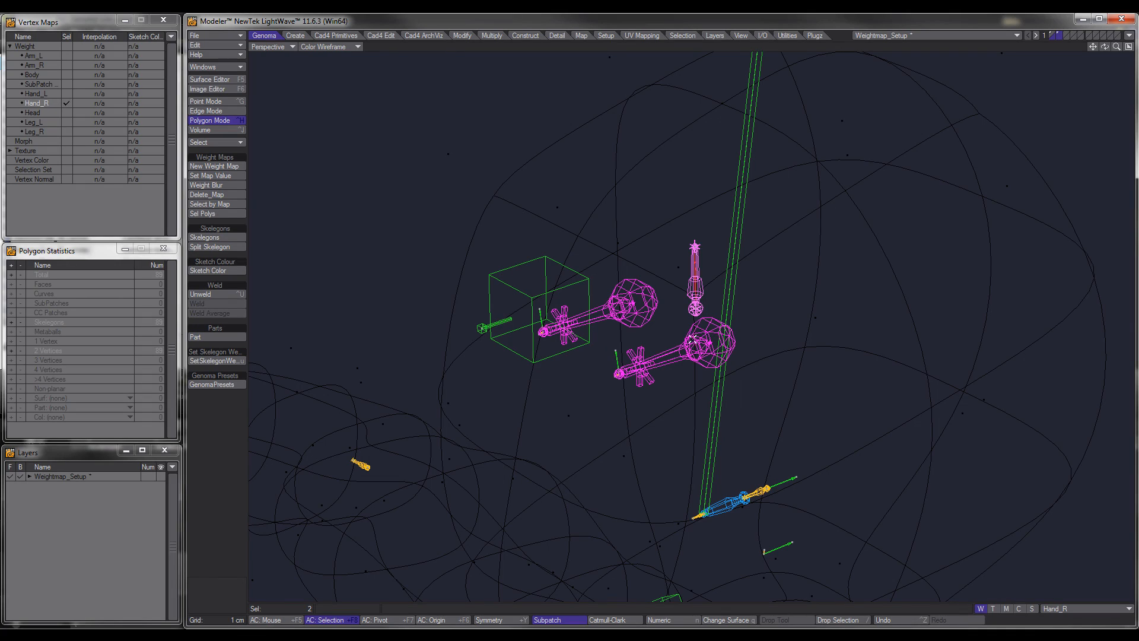
key("u")
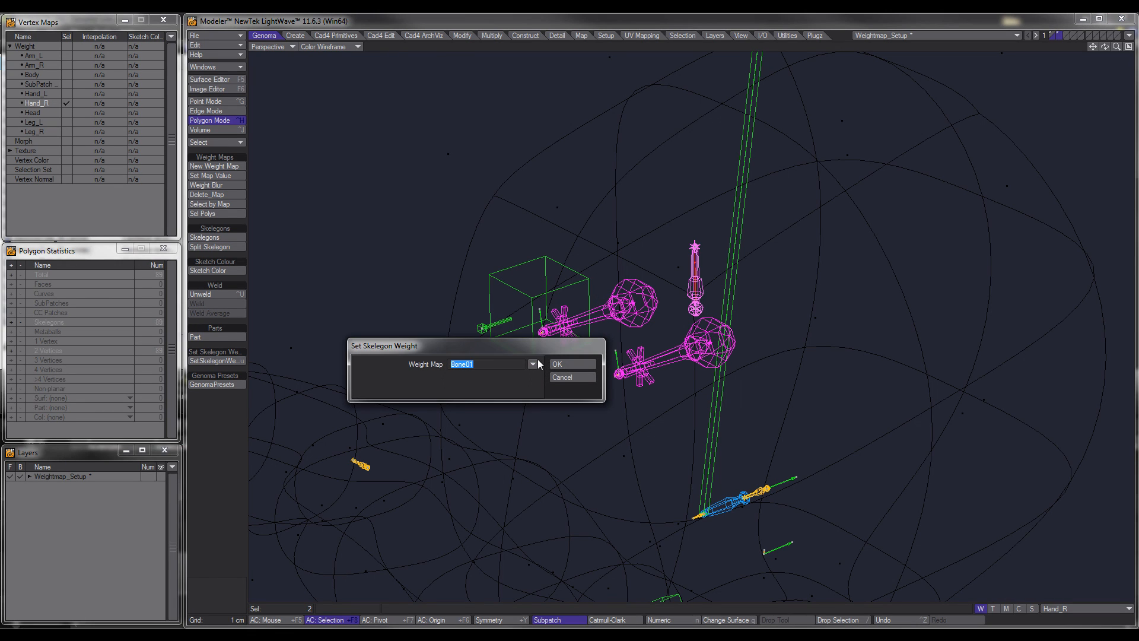
left_click(533, 363)
left_click(533, 416)
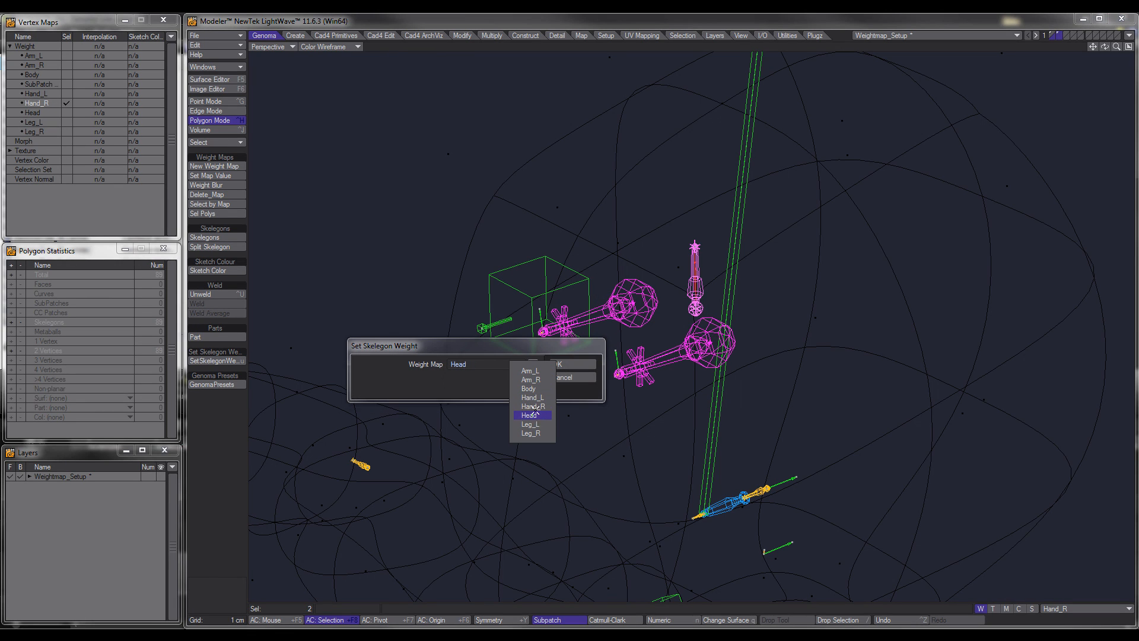
left_click(565, 366)
key("minus")
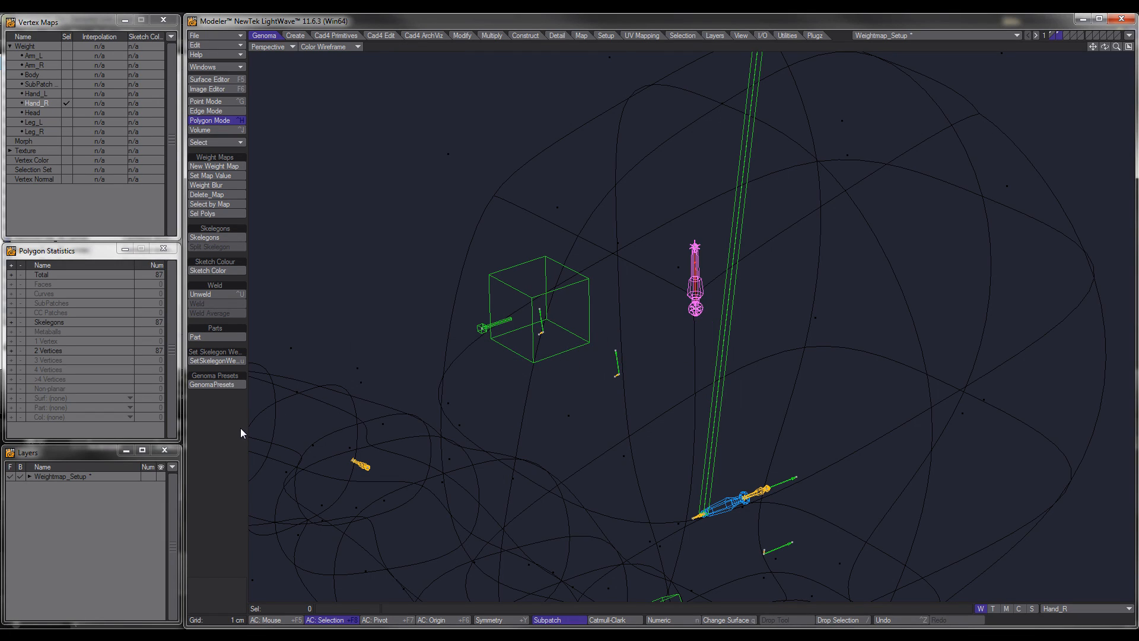
Assign the Leg_L weight map to the left thigh and shin skelegons, and hide them.
left_click(239, 428)
left_click_drag(689, 346, 585, 363, "ctrl+alt")
left_click_drag(703, 439, 680, 222, "alt+shift")
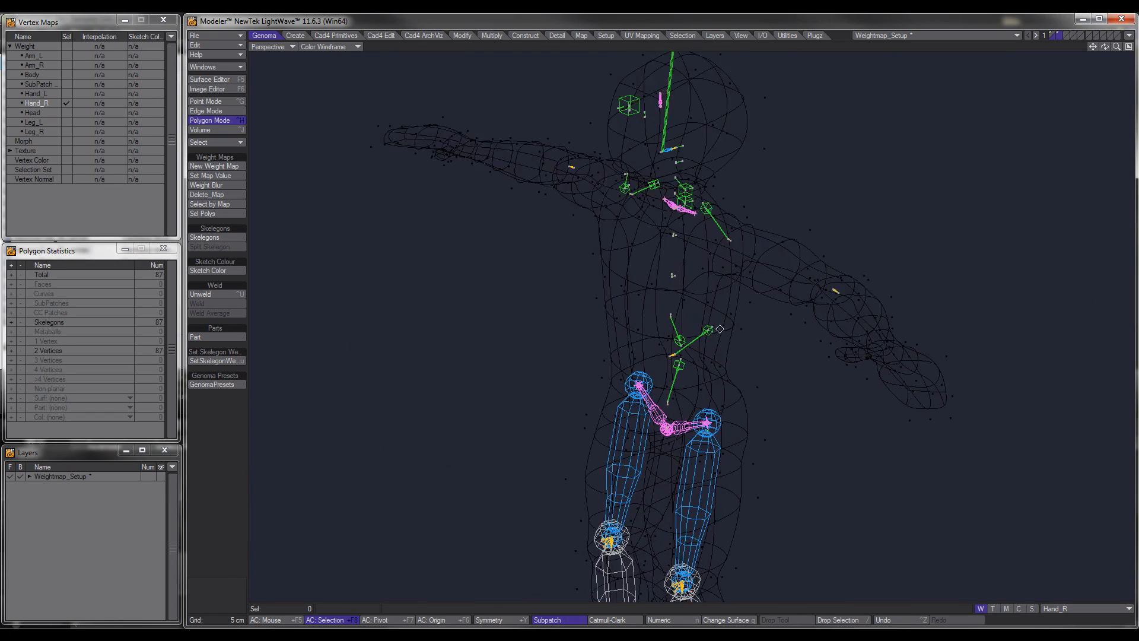
left_click_drag(879, 350, 723, 274, "alt")
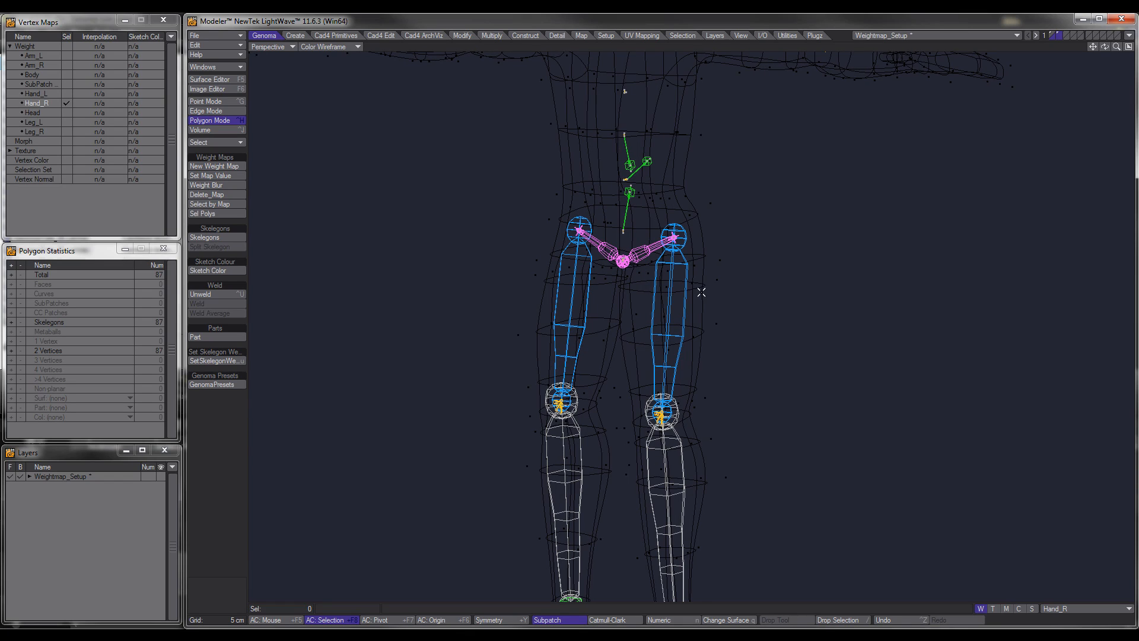
left_click_drag(736, 362, 705, 307, "alt+shift")
left_click(655, 289)
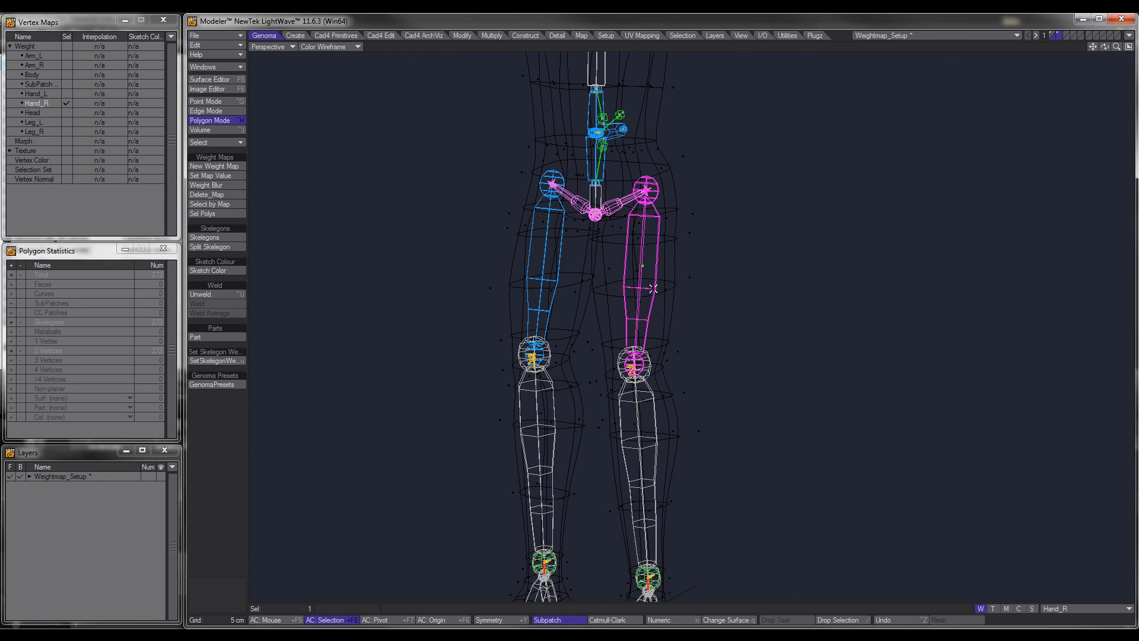
left_click(638, 426, "shift")
left_click_drag(729, 439, 732, 382, "alt+shift")
key("u")
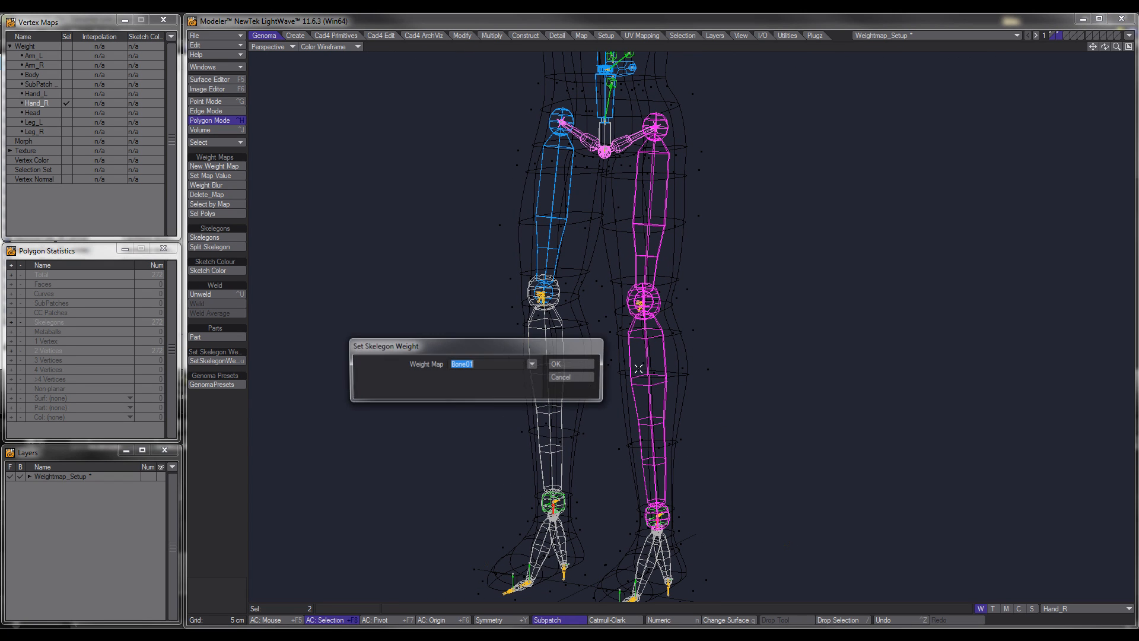
left_click(533, 365)
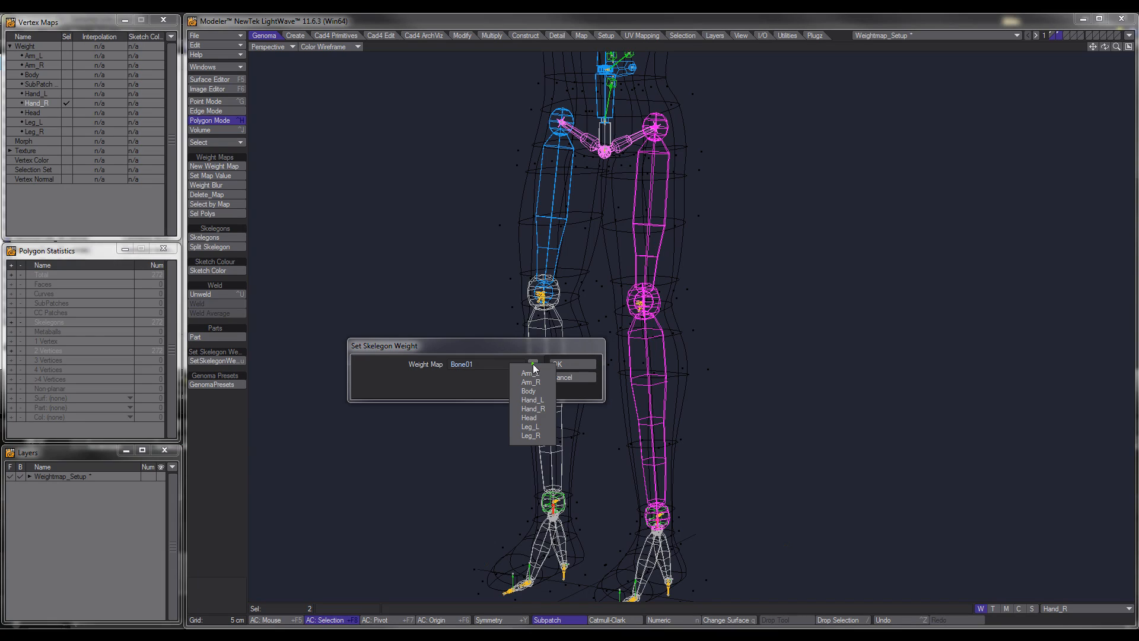
left_click(528, 426)
left_click(565, 364)
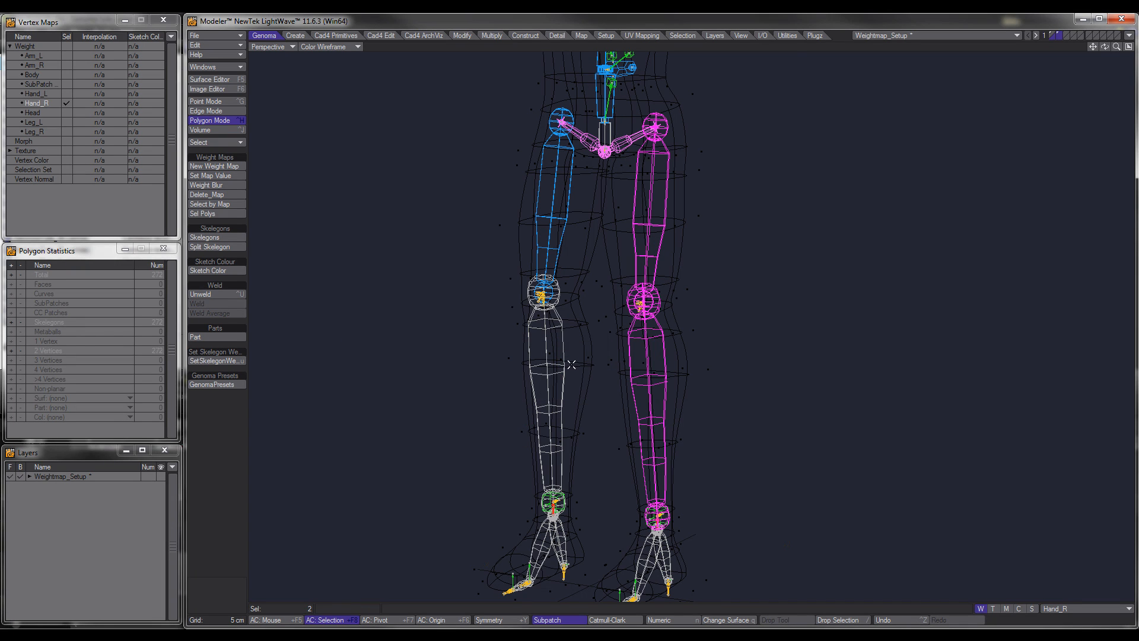
key("/")
Assign the Leg_R weight map to the right thigh and shin skelegons, and hide them.
left_click(547, 251)
left_click(538, 361)
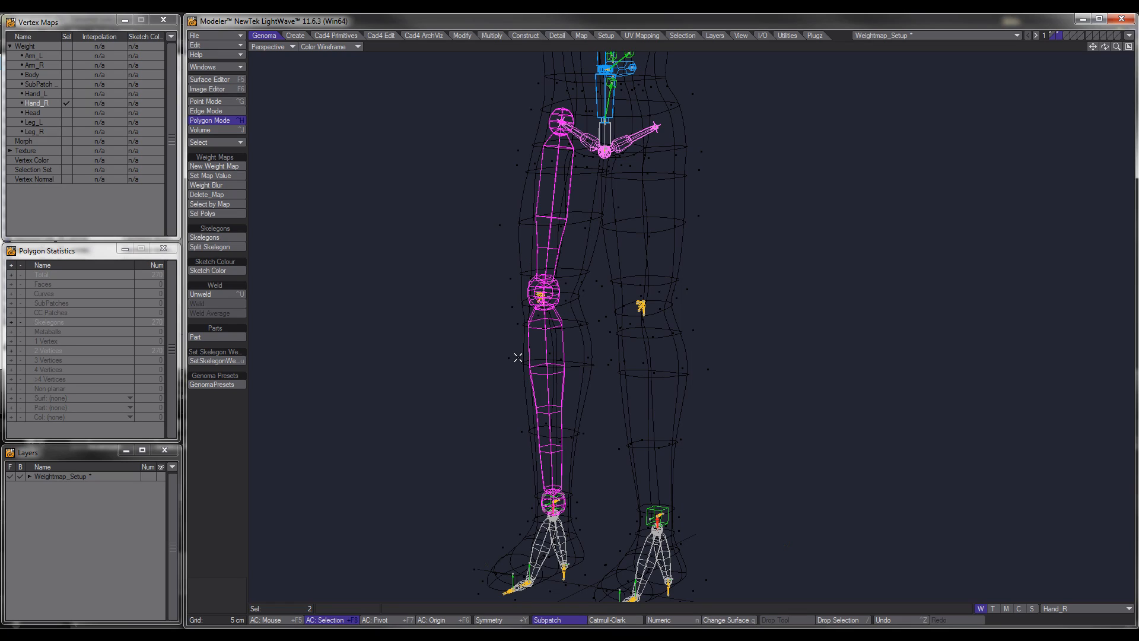
key("u")
left_click(531, 364)
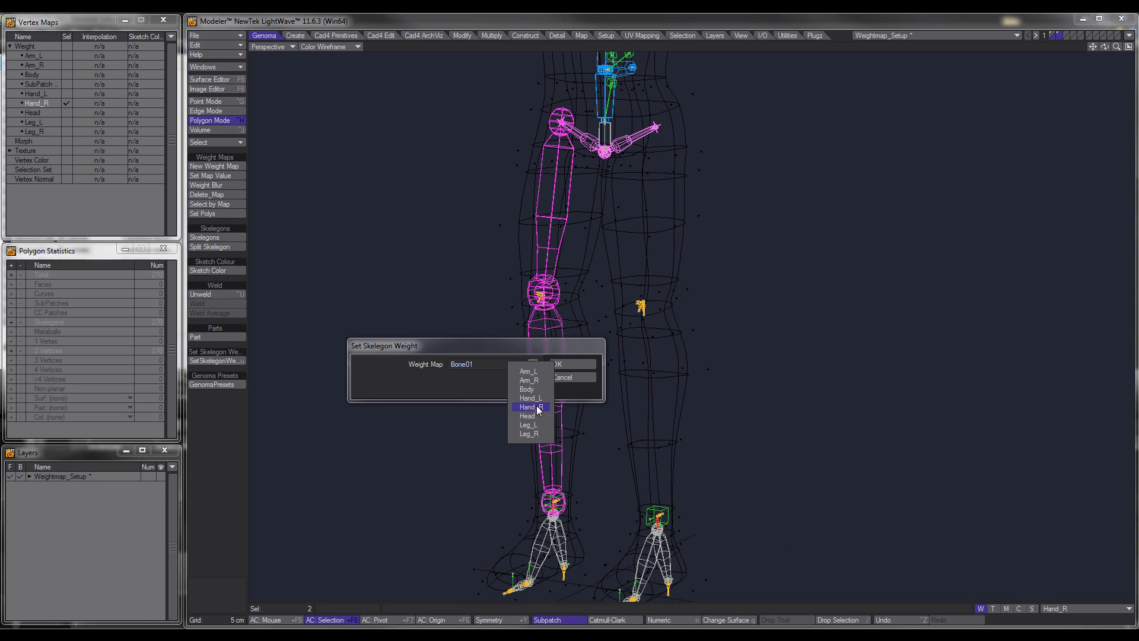
left_click(529, 434)
left_click(556, 365)
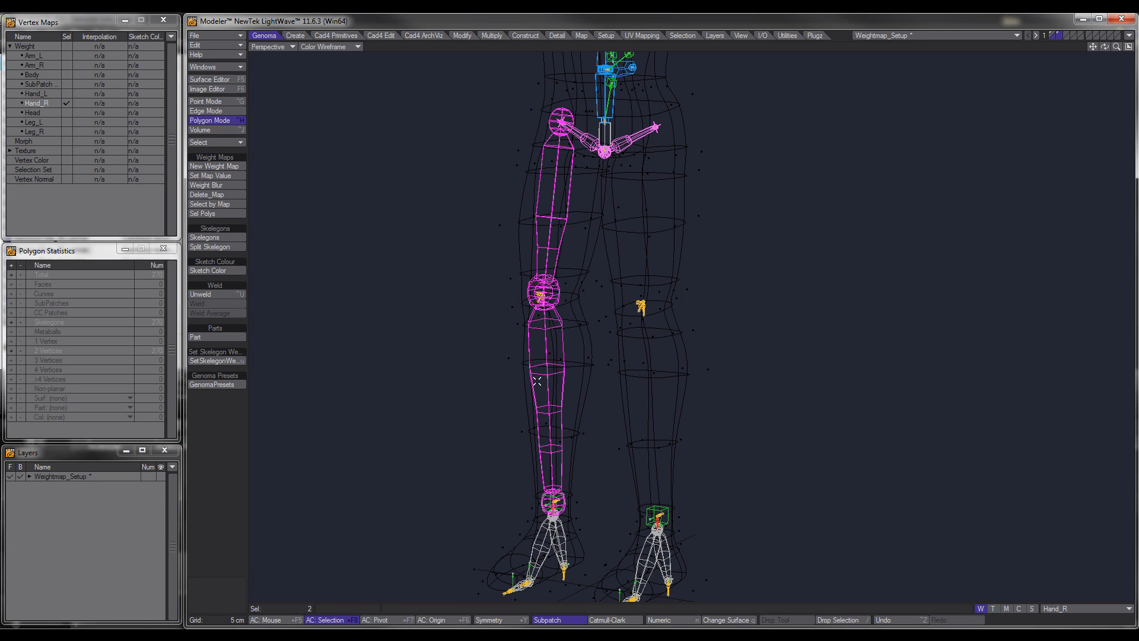
left_click(333, 456)
left_click_drag(666, 530, 683, 404, "alt+shift")
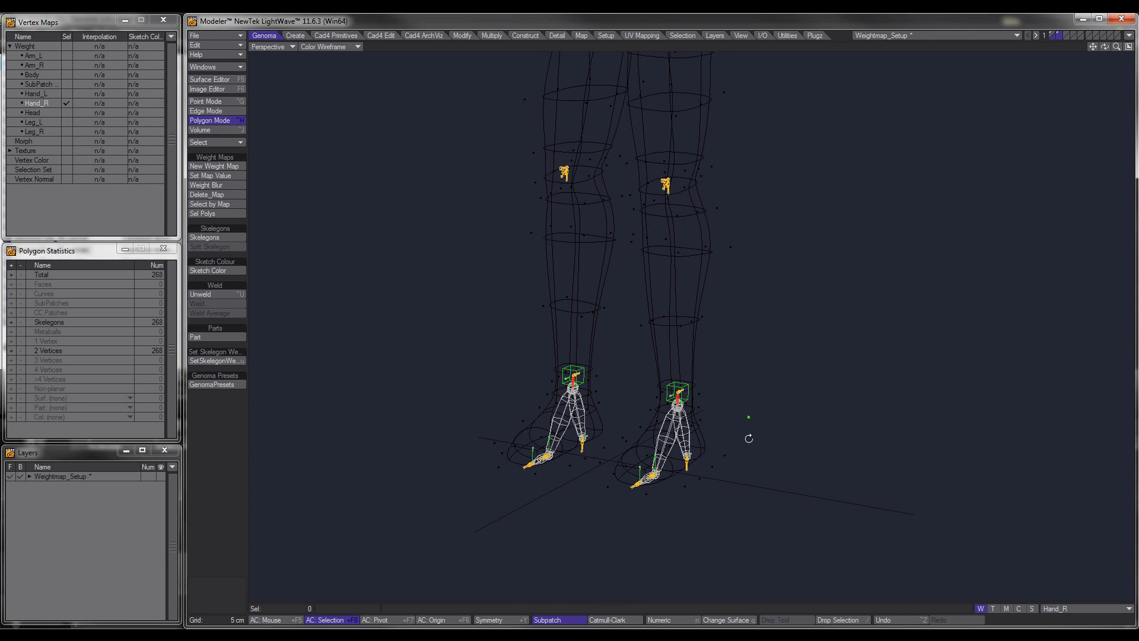
Assign the Leg_L weight map to all the left foot, heel and toe skelegons, and deselect them.
left_click(658, 463)
left_click(692, 436)
key("u")
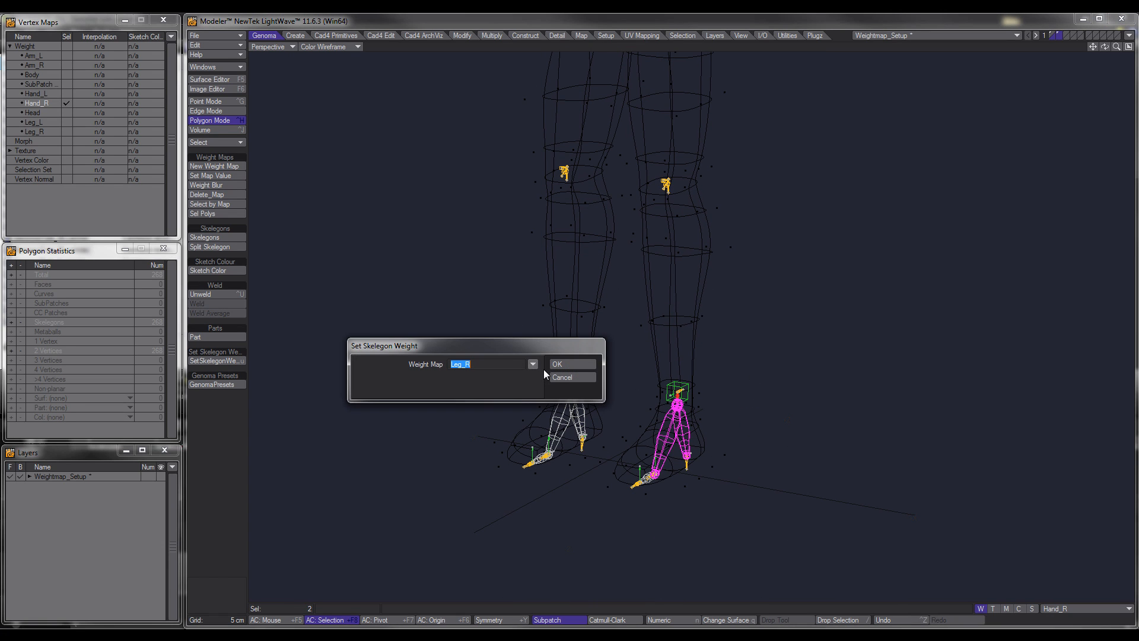
left_click(533, 363)
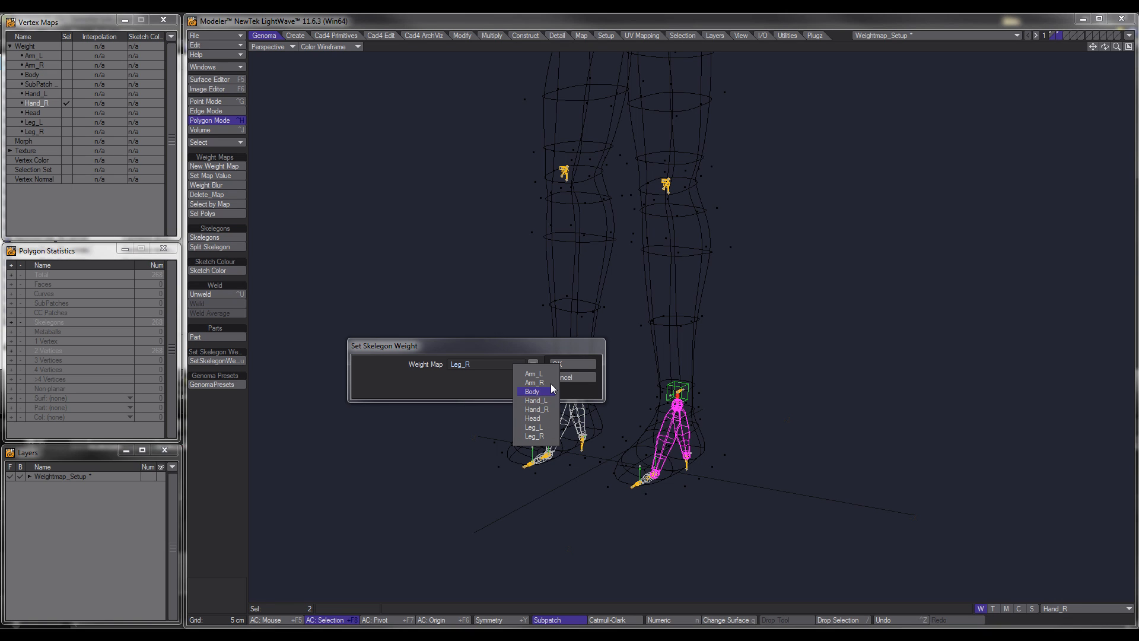
left_click(529, 344)
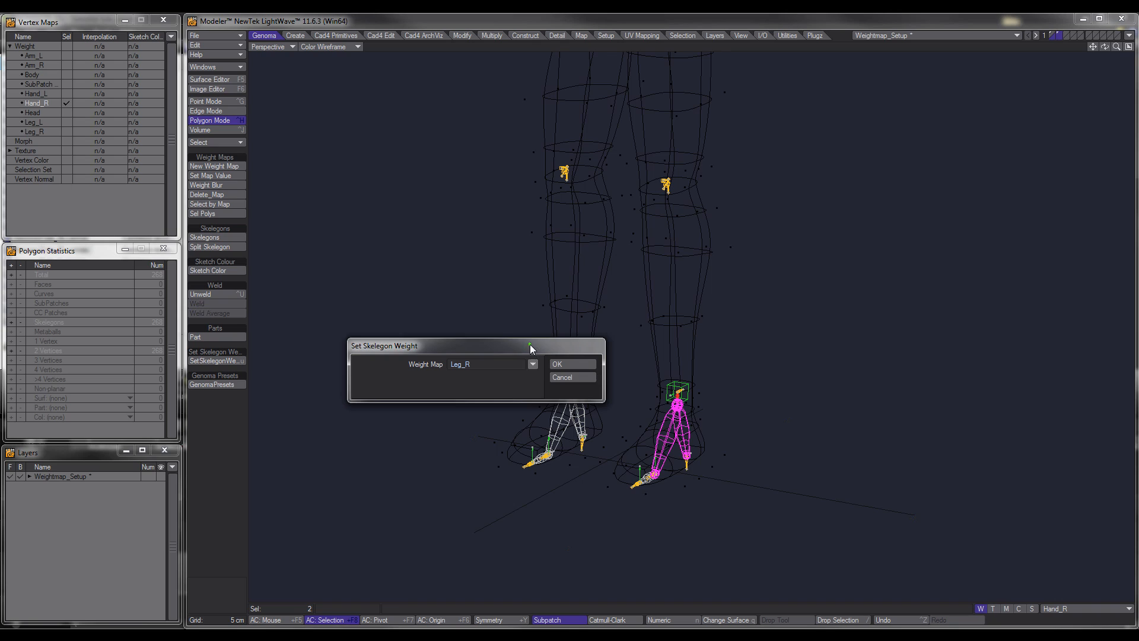
left_click(569, 377)
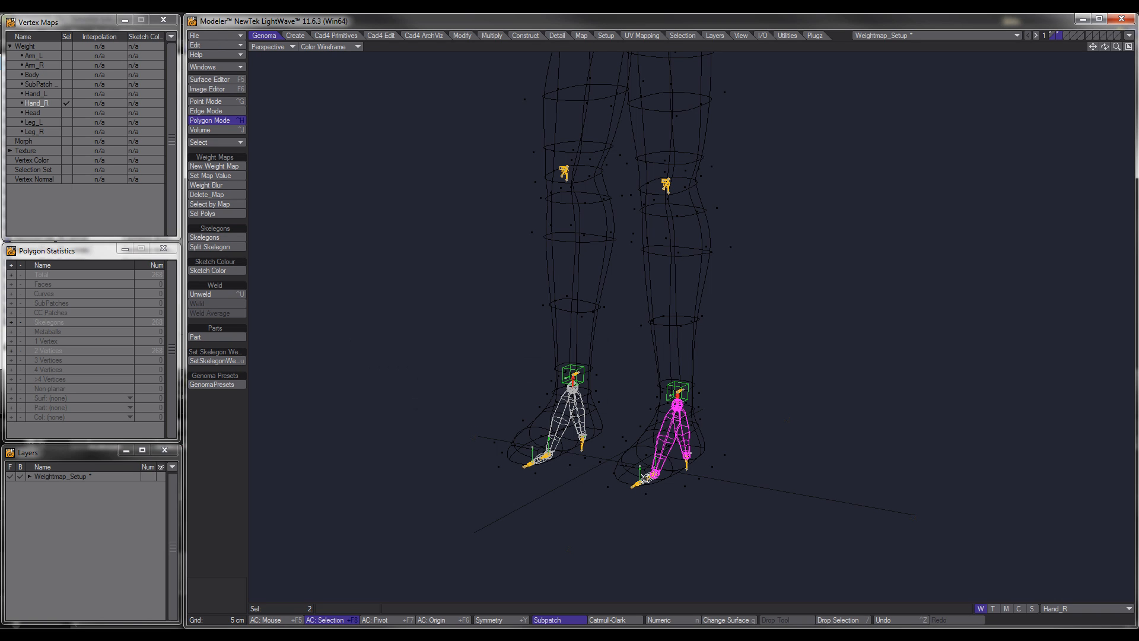
left_click(646, 477)
key("u")
left_click(534, 364)
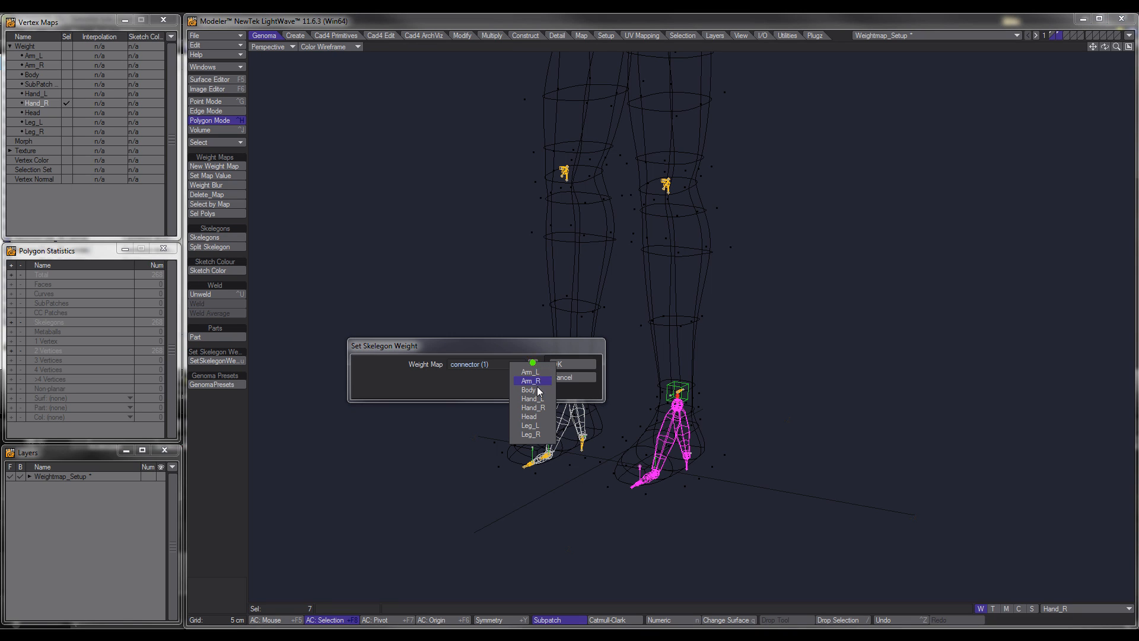
left_click(541, 424)
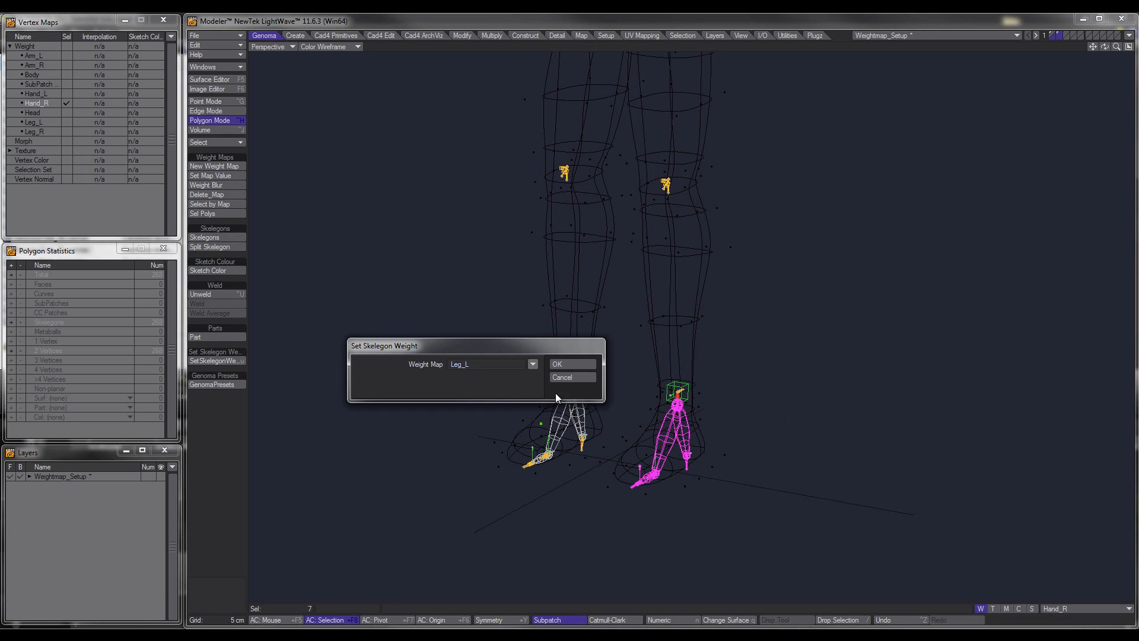
left_click(563, 365)
key("/")
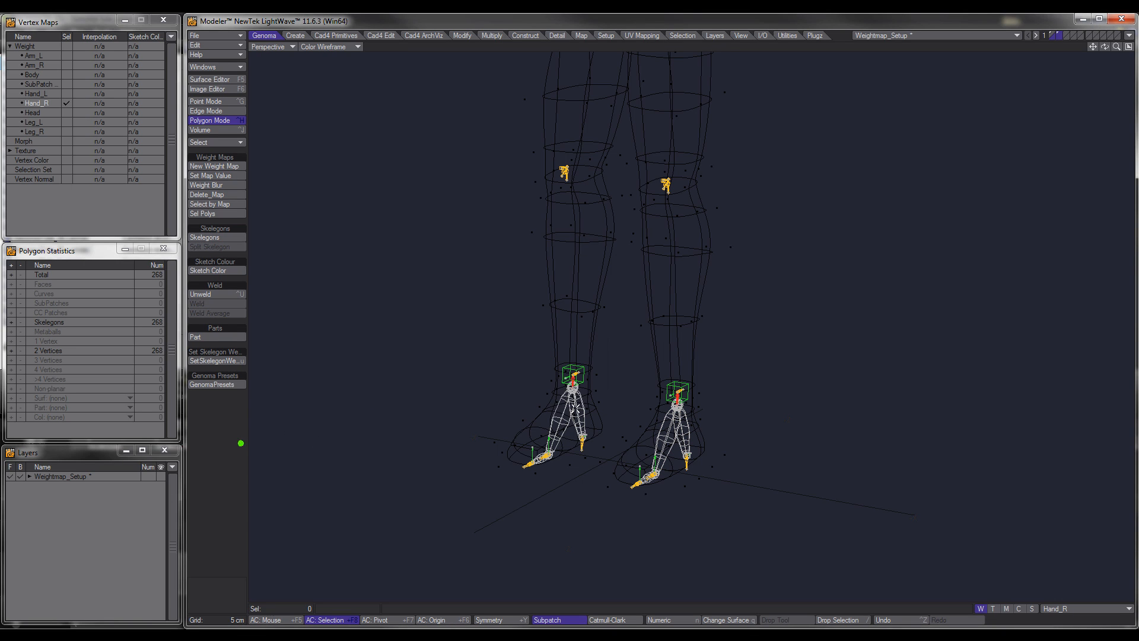
Assign the Leg_R weight map to all the right foot, heel and toe skelegons, and unhide the rest of the rig.
left_click(534, 444)
left_click_drag(535, 444, 559, 449)
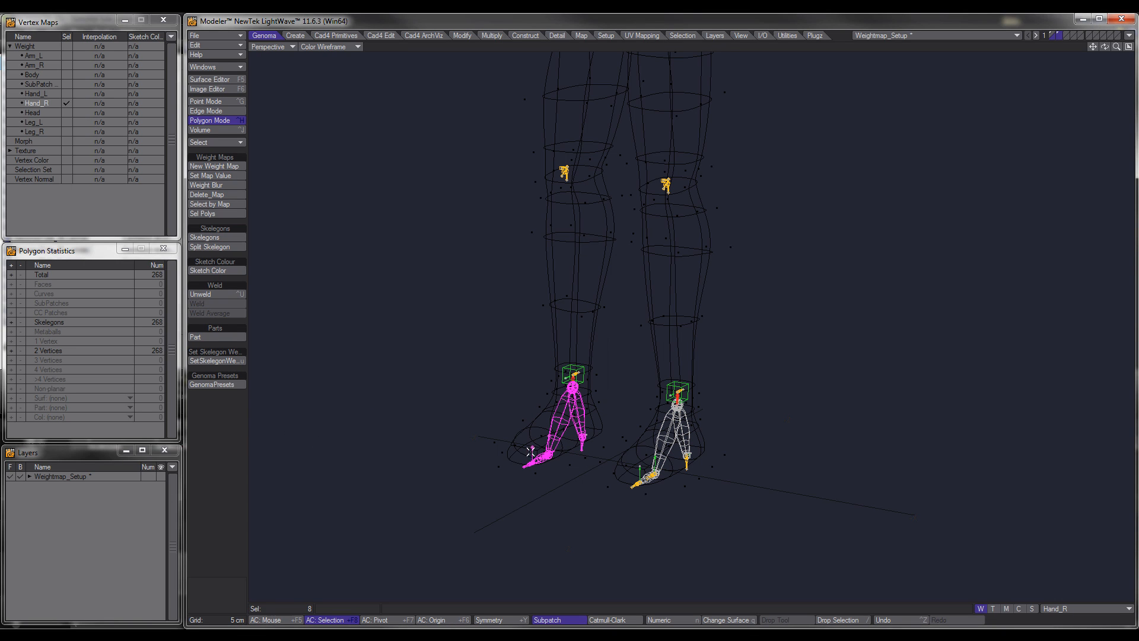
left_click(214, 360)
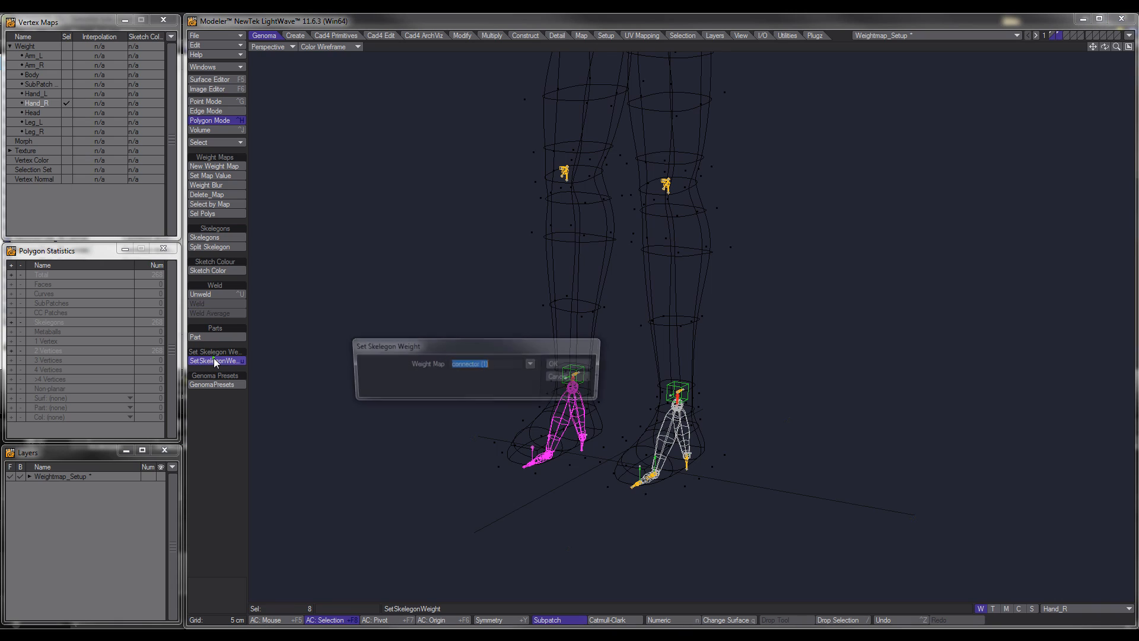
left_click(533, 365)
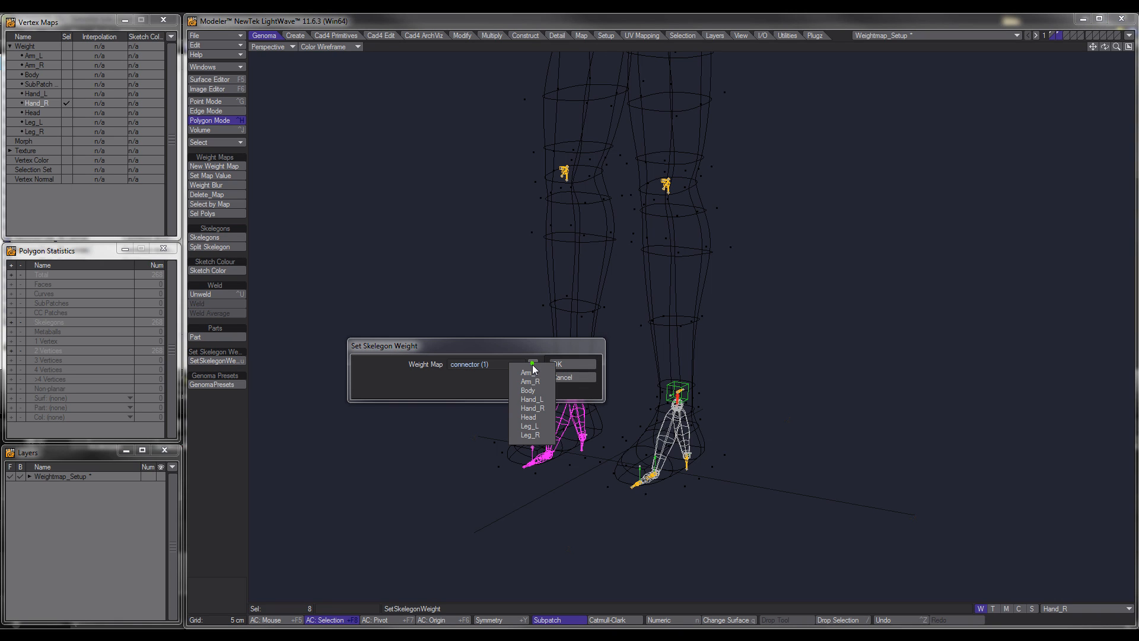
left_click(535, 436)
left_click(565, 365)
key("slash")
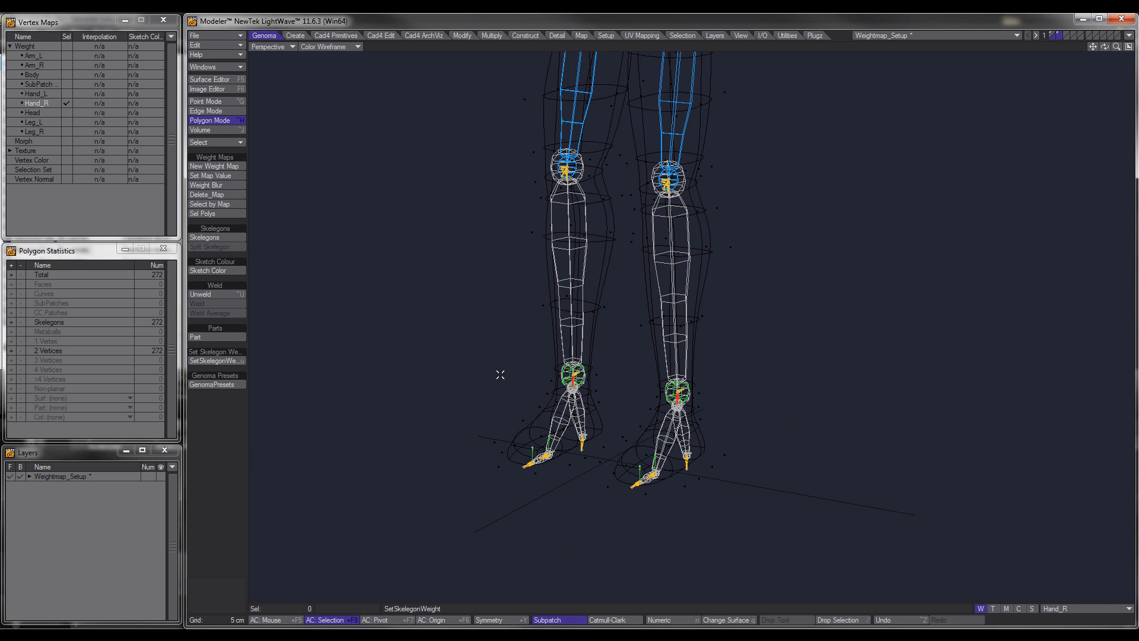
Transfer the complete skelegon rig from the second layer into the human mesh's layer.
left_click_drag(727, 353, 679, 344, "ctrl+alt")
left_click_drag(655, 293, 743, 394, "alt+shift")
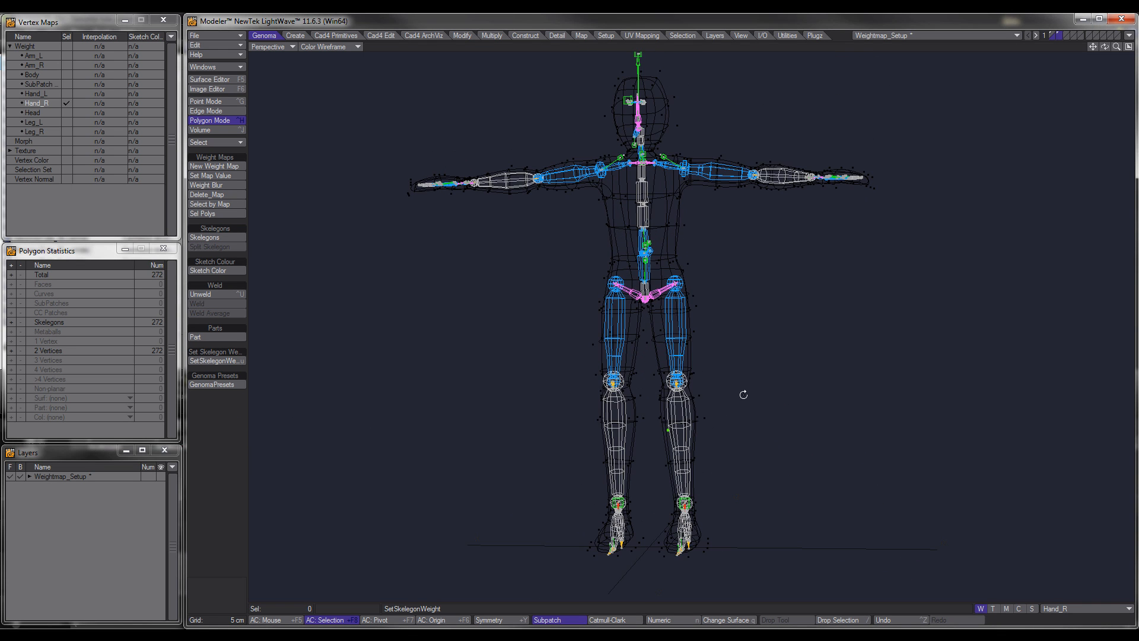
left_click_drag(664, 342, 752, 326, "alt+shift")
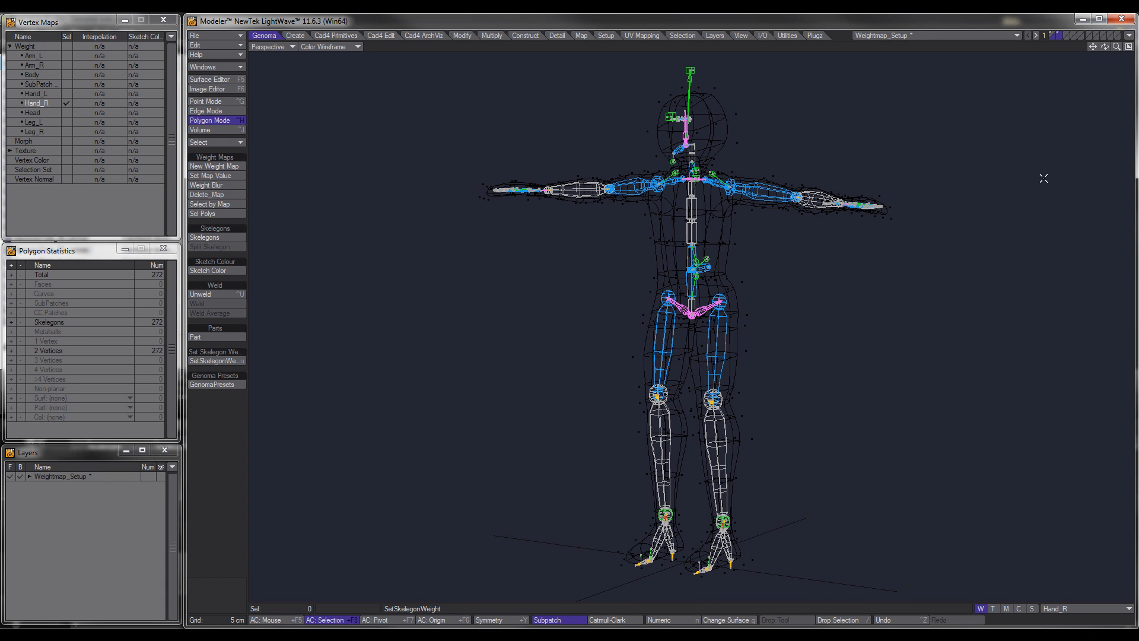
left_click(1059, 31)
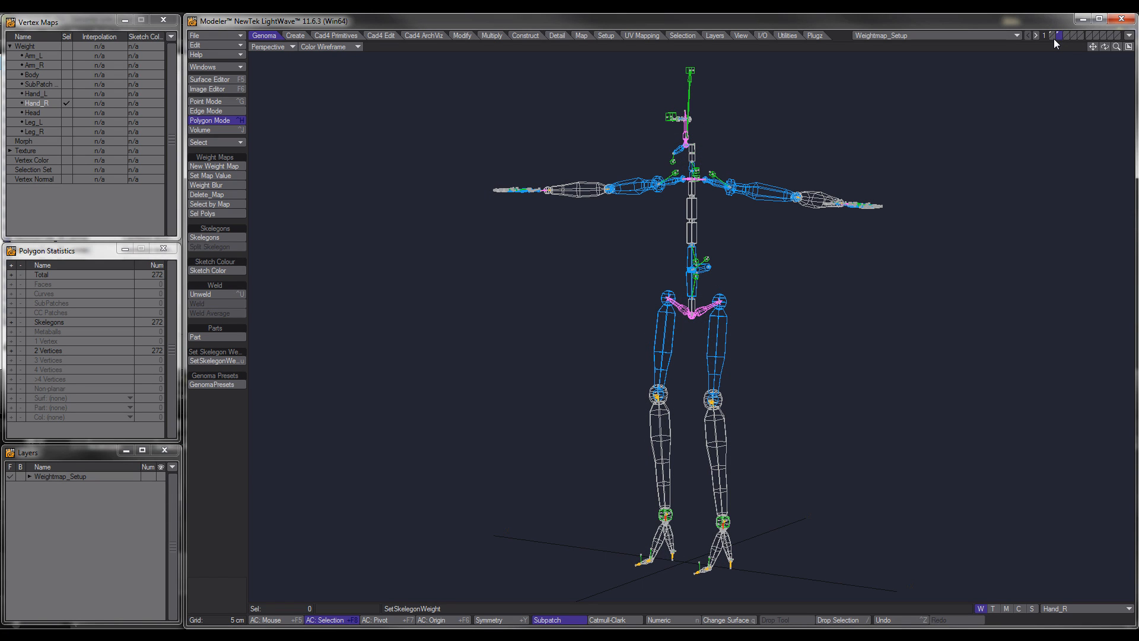
left_click(1052, 30)
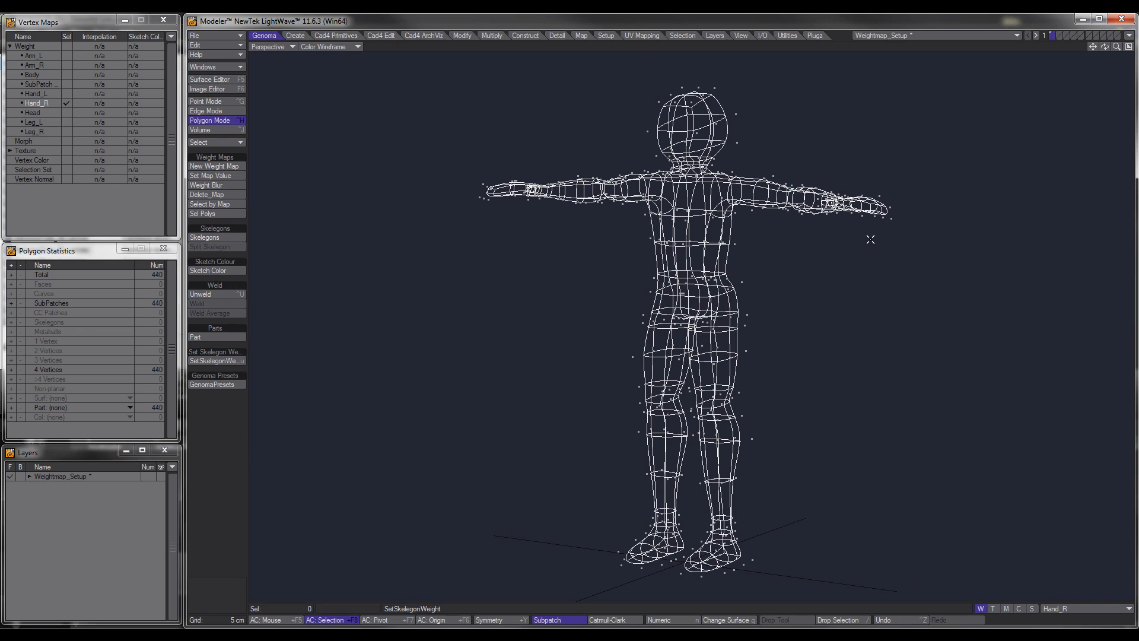
key("ctrl+v")
Set the perspective view's shading to Texture and deselect the pasted skelegons.
left_click_drag(752, 319, 857, 318, "alt")
left_click(330, 47)
left_click(325, 108)
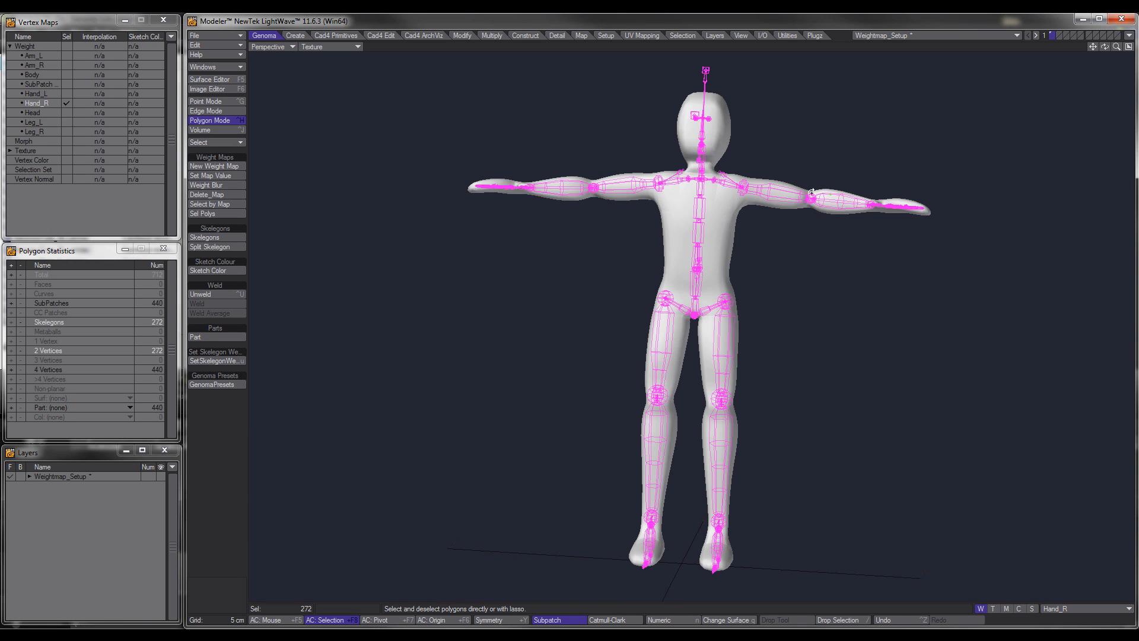
left_click_drag(812, 192, 383, 365, "alt")
left_click(232, 412)
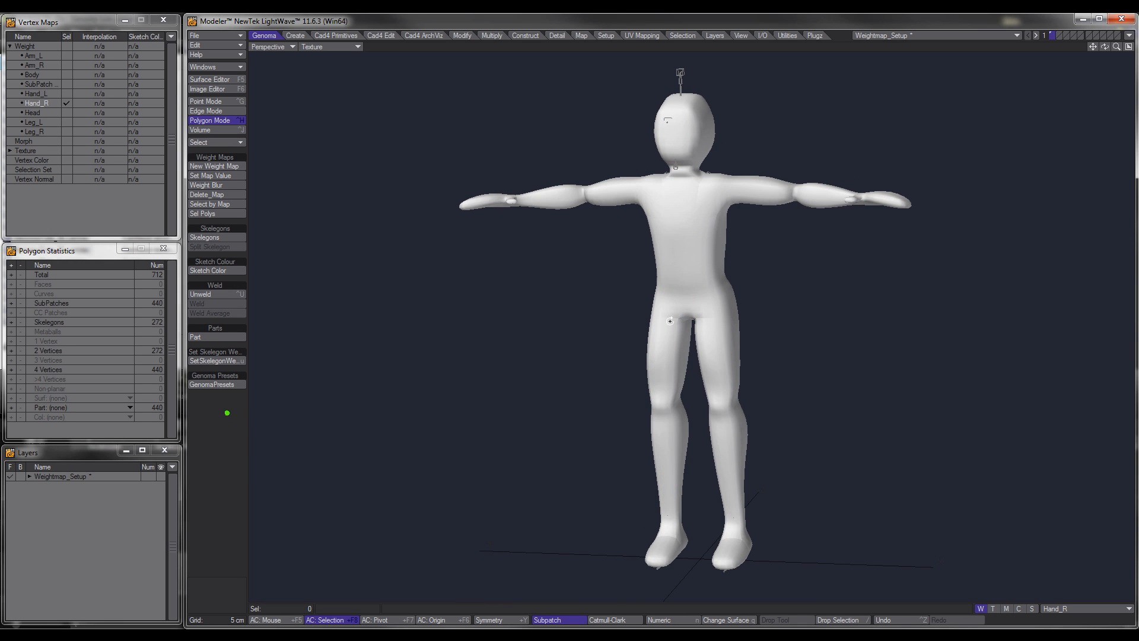
Check the combined mesh from several angles and switch to Layout.
left_click_drag(671, 321, 752, 387, "alt")
left_click_drag(791, 340, 646, 239, "alt")
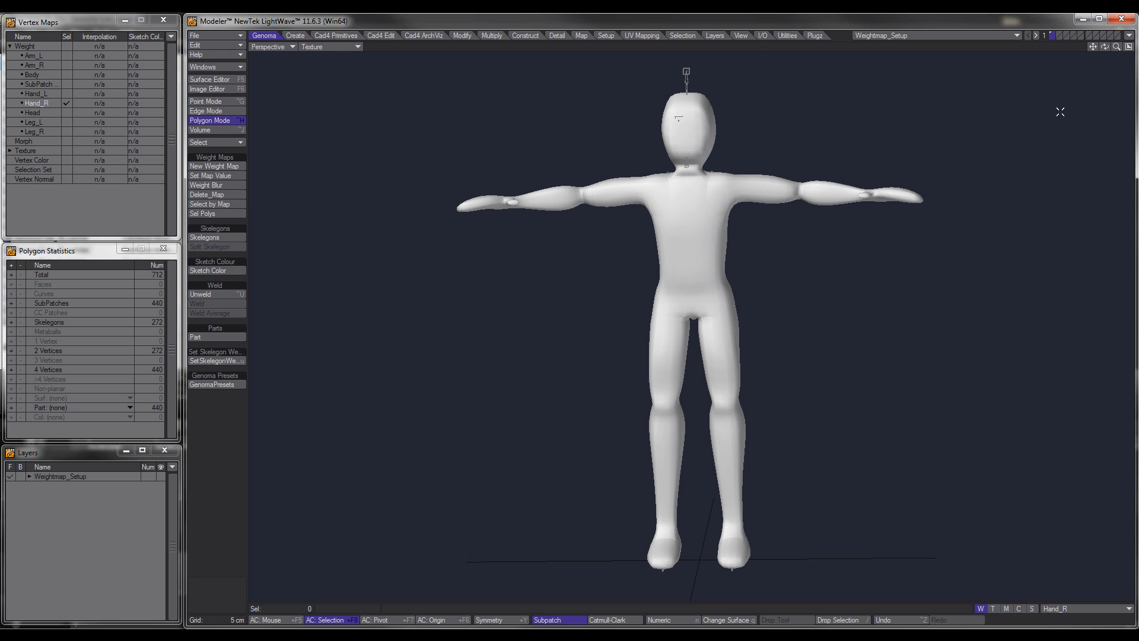
left_click(1130, 35)
left_click(1062, 43)
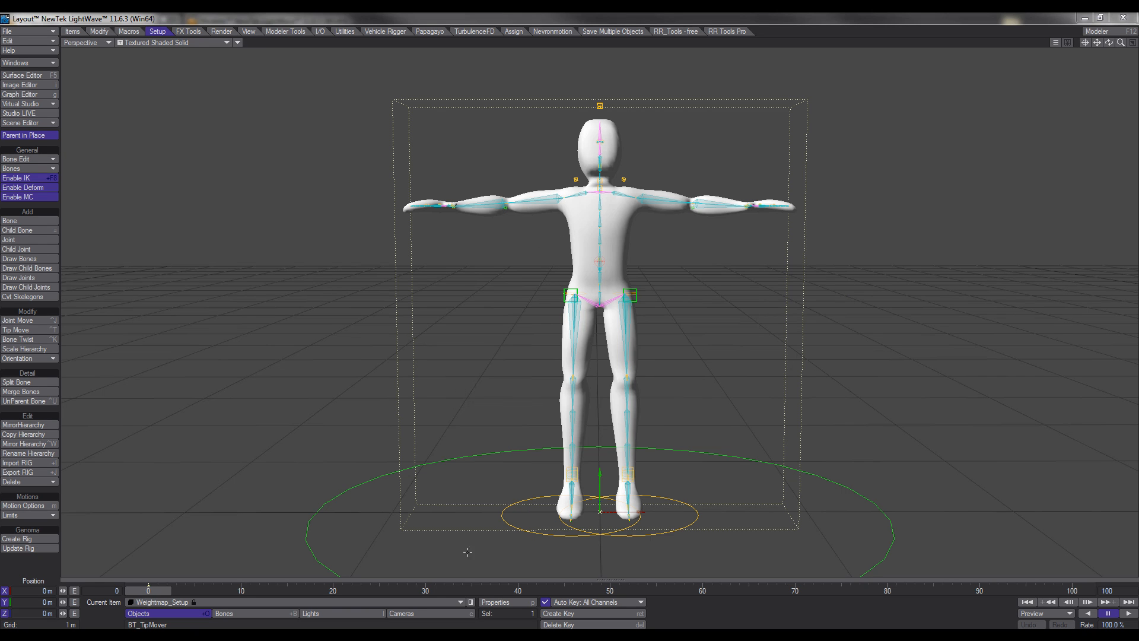
Switch back to Modeler, show only the skelegons in polygon mode, and frame the head part of the rig.
left_click(477, 619)
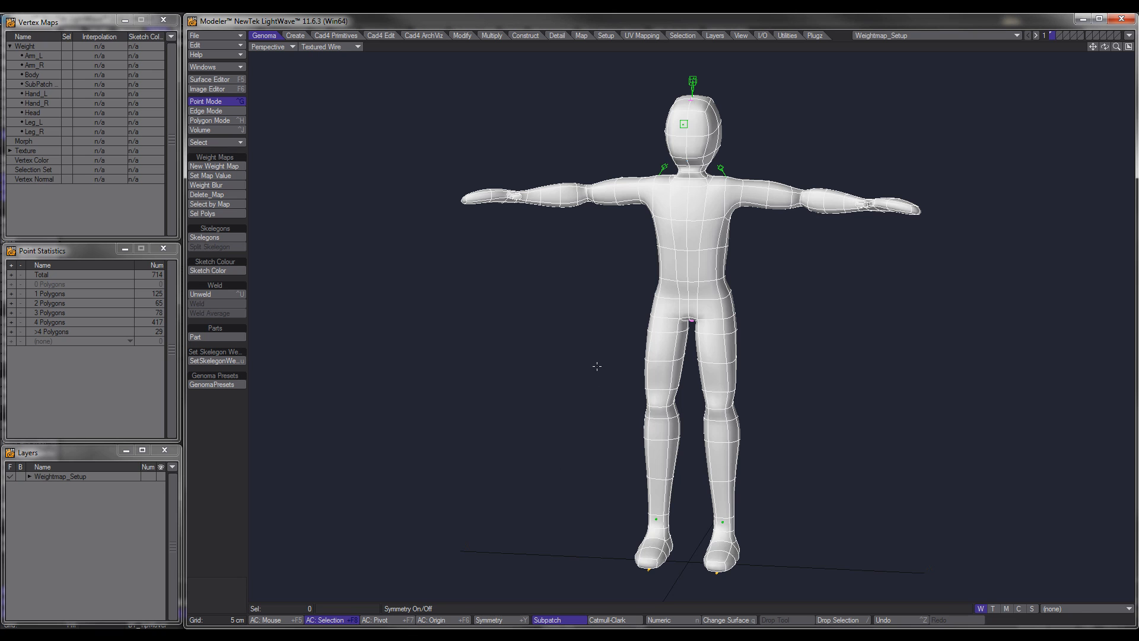
key("ctrl+h")
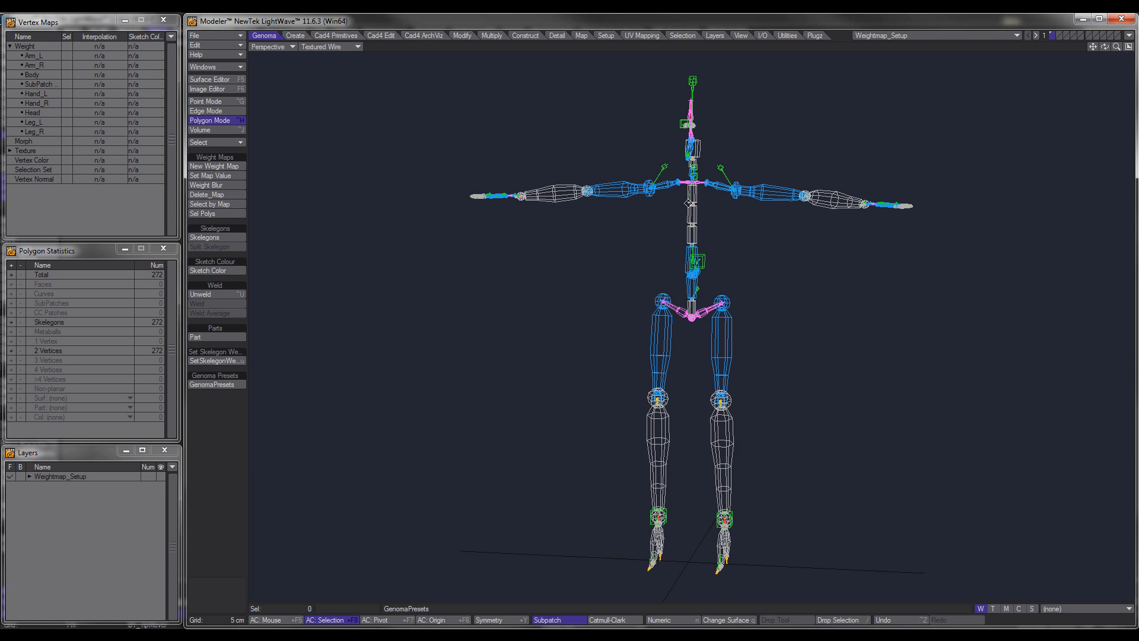
left_click_drag(705, 98, 703, 229, "alt+shift")
left_click_drag(704, 229, 604, 227, "ctrl+alt")
Compare the Biped_Head, human_head_01 and human_head_02 rig parts in the Genoma presets without loading any.
left_click(223, 385)
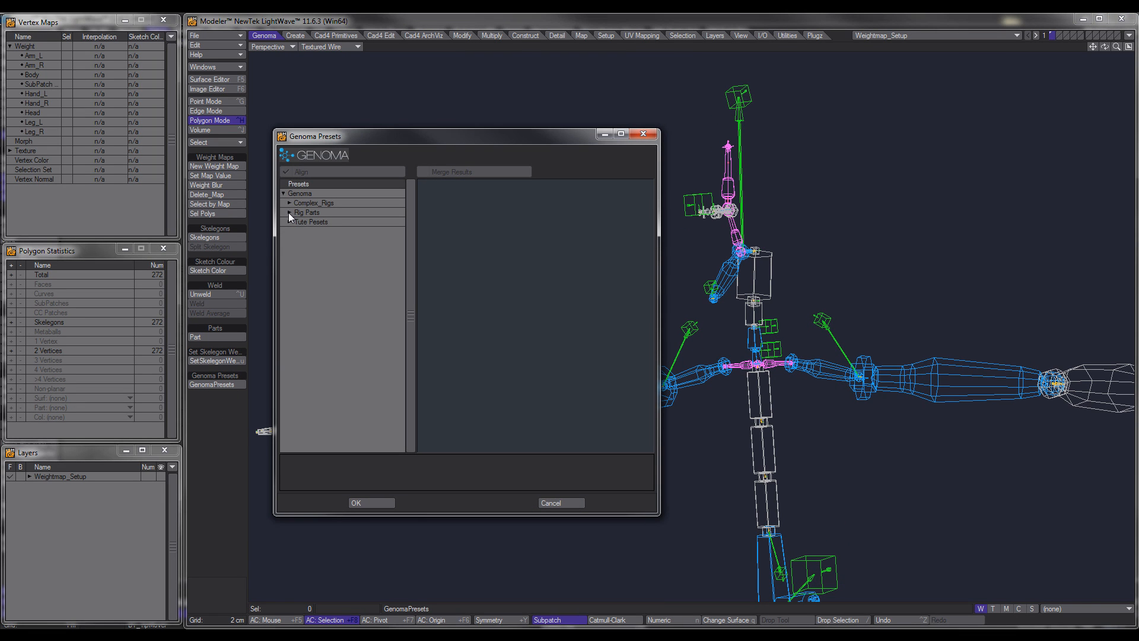
left_click(289, 212)
left_click(295, 288)
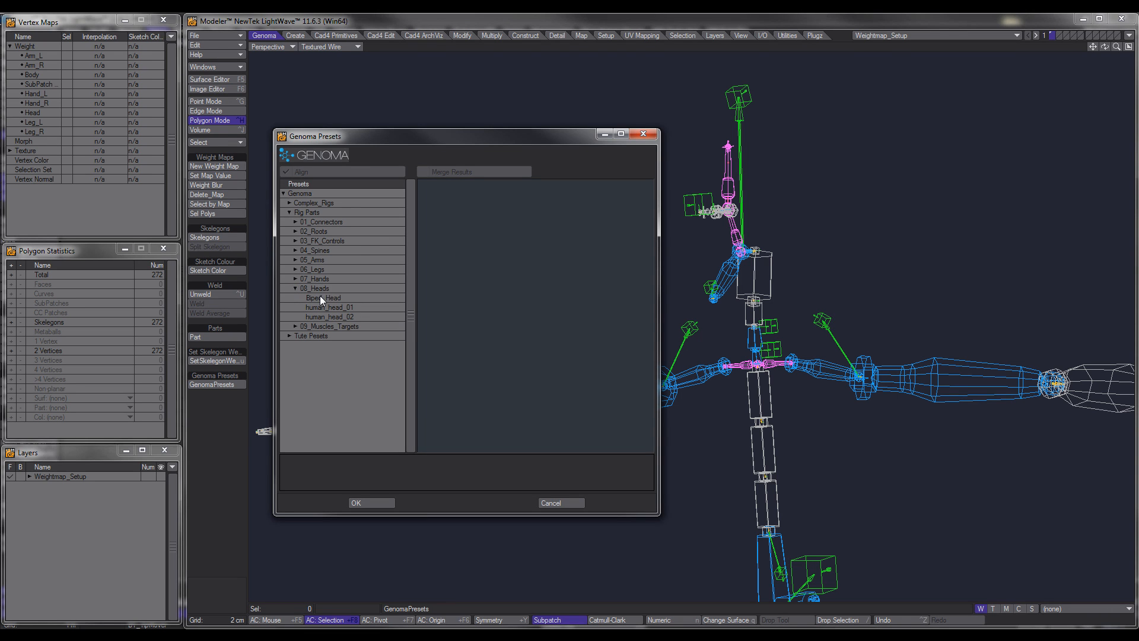
left_click(320, 297)
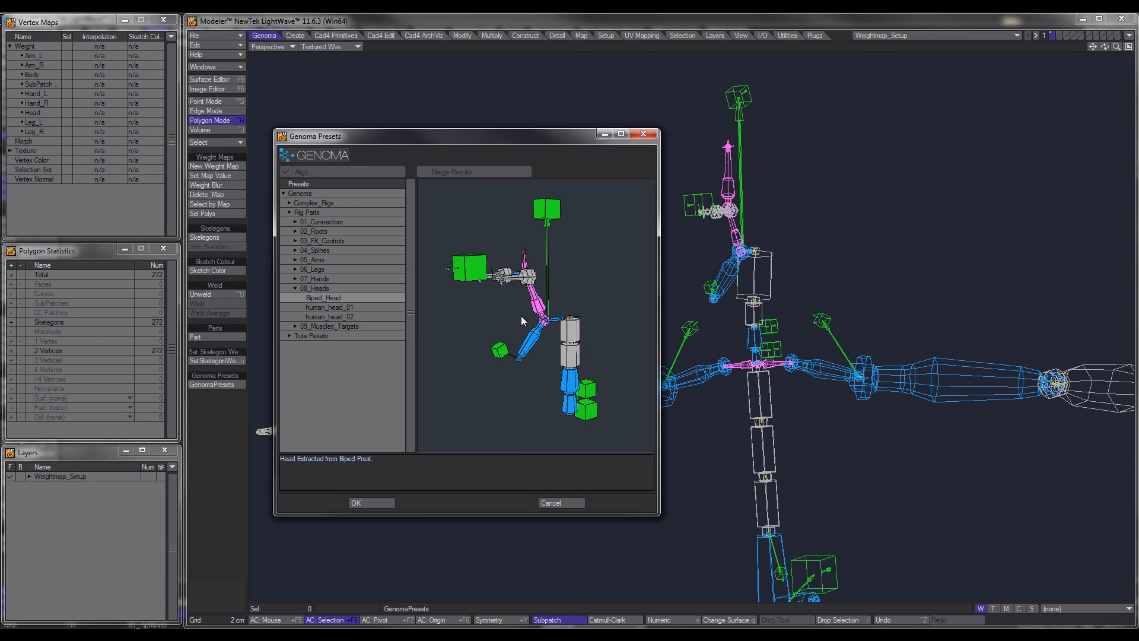
left_click(329, 305)
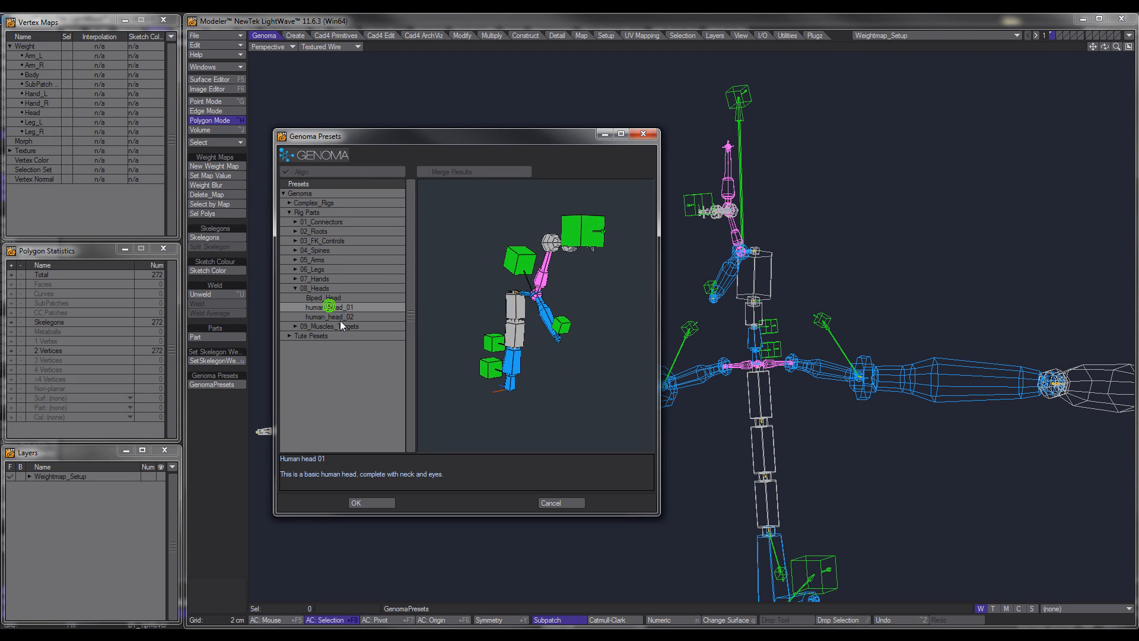
left_click(334, 298)
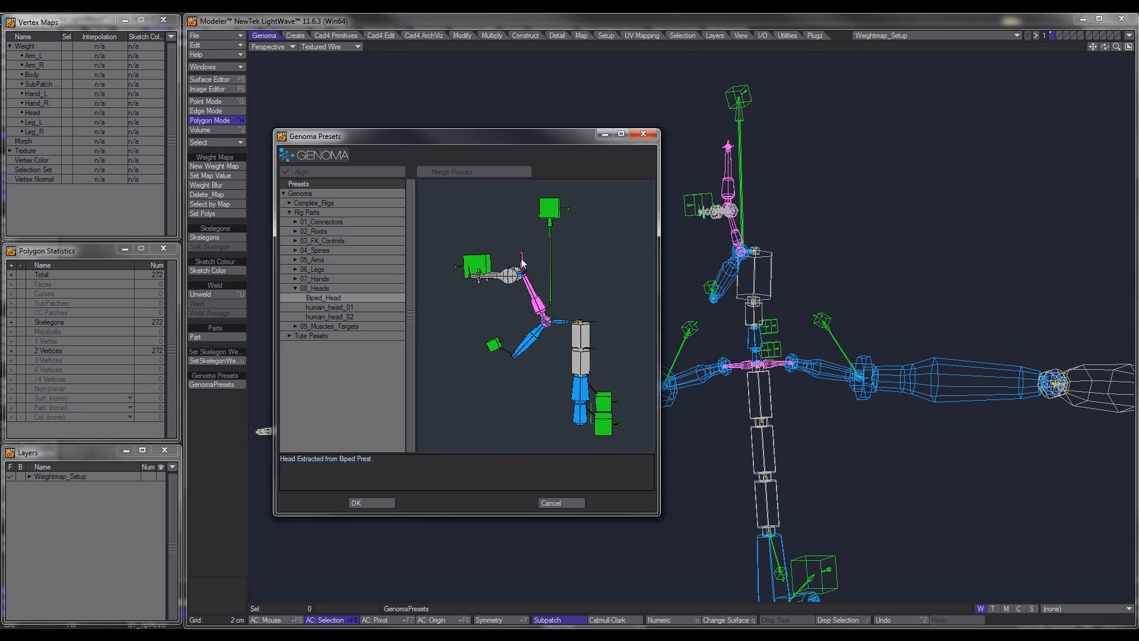
left_click(347, 316)
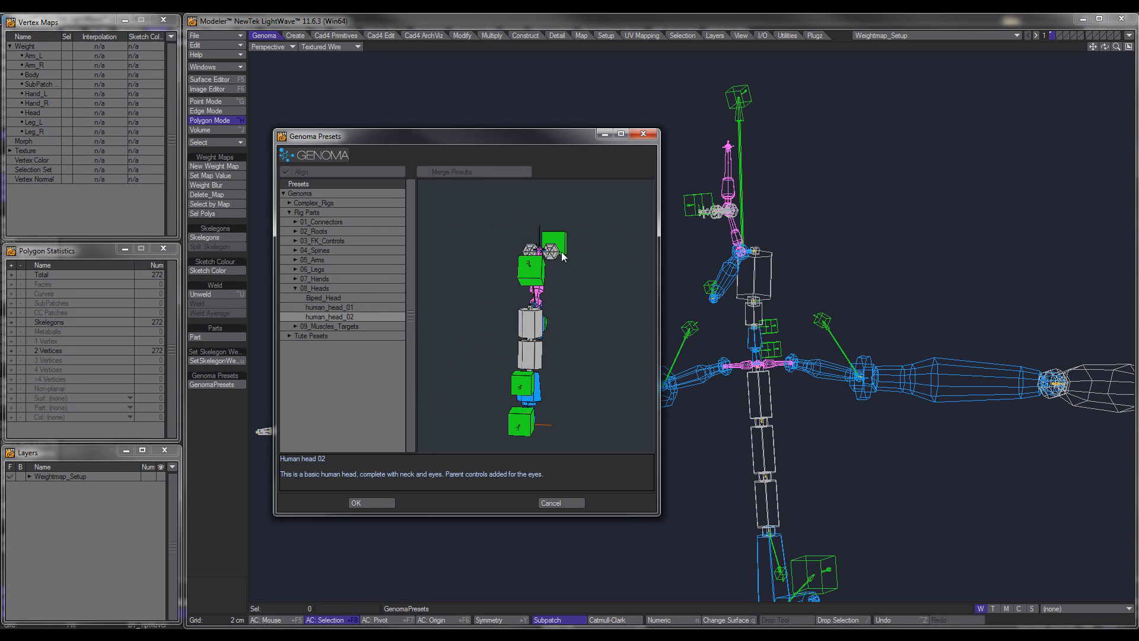
left_click(559, 503)
Examine the eye and upper head skelegons up close, and return to Layout.
left_click_drag(746, 166, 855, 211, "ctrl+alt")
left_click_drag(746, 172, 764, 272, "alt+shift")
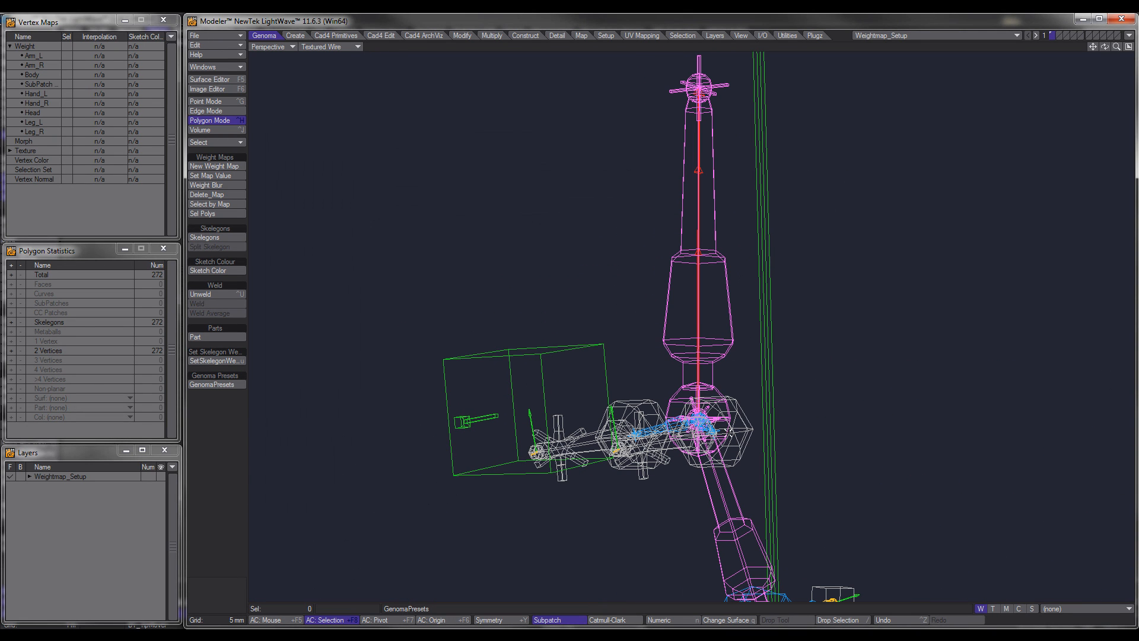
left_click(737, 499)
left_click(246, 451)
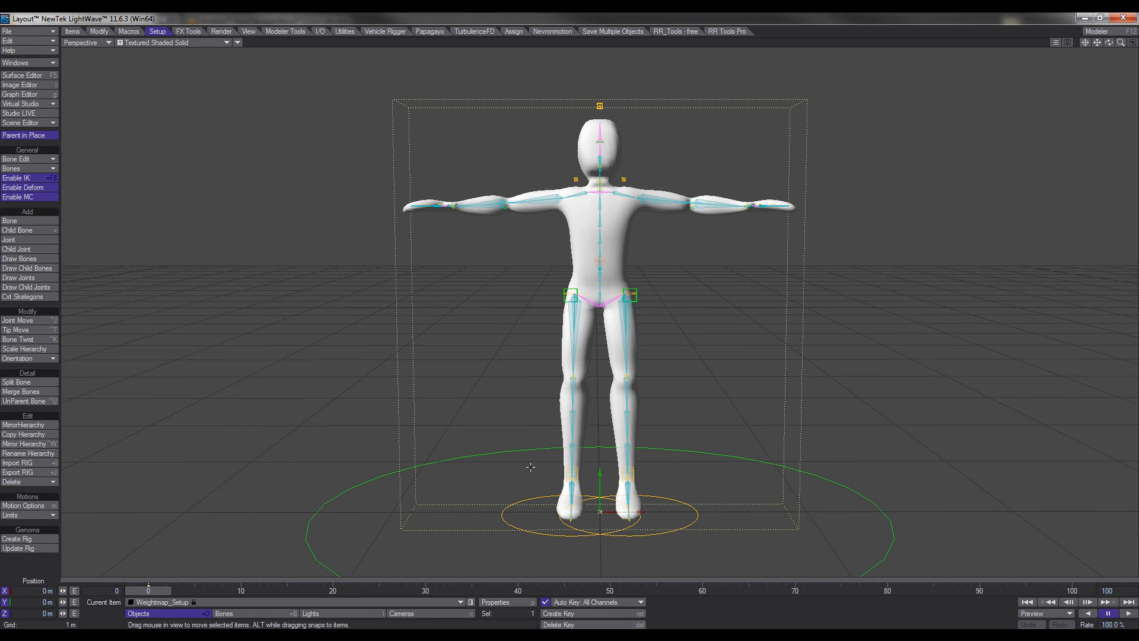
Move the left foot's floor controller outward and up to about X 42.3 cm, Y 23.9 cm.
left_click(682, 527)
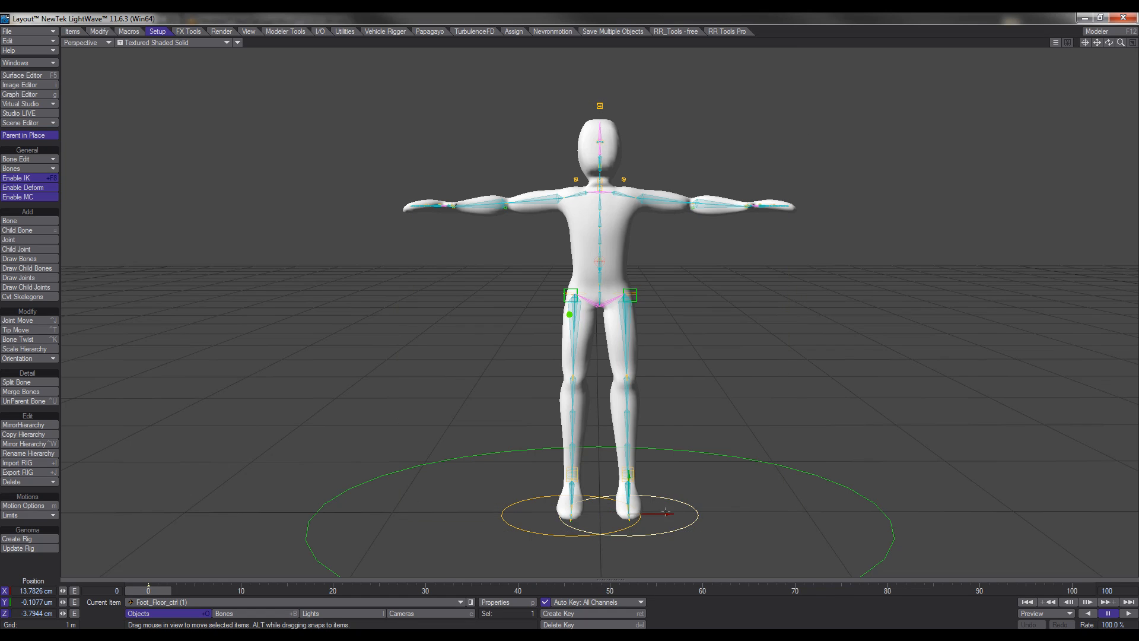
left_click_drag(666, 514, 726, 514)
left_click_drag(689, 476, 648, 502)
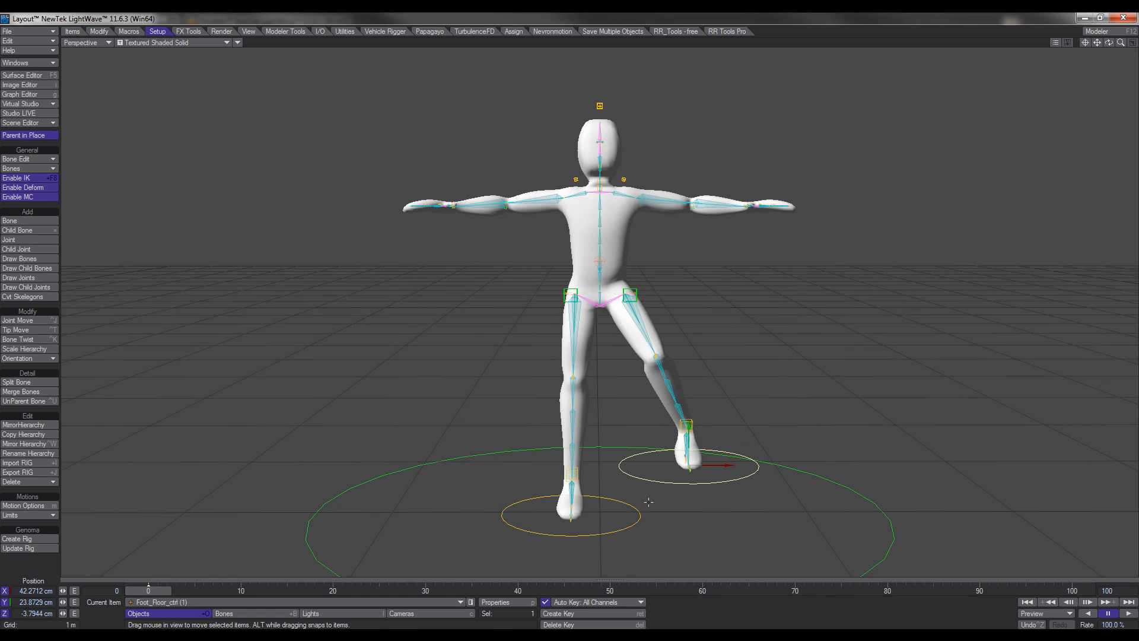
Select the right foot's floor controller, undo the foot controller moves and turn Auto Key off.
left_click(626, 526)
mouse_move(572, 477)
left_mouse_down()
mouse_move(571, 453)
mouse_move(571, 484)
left_mouse_up()
key("ctrl+z")
key("ctrl+z")
key("ctrl+z")
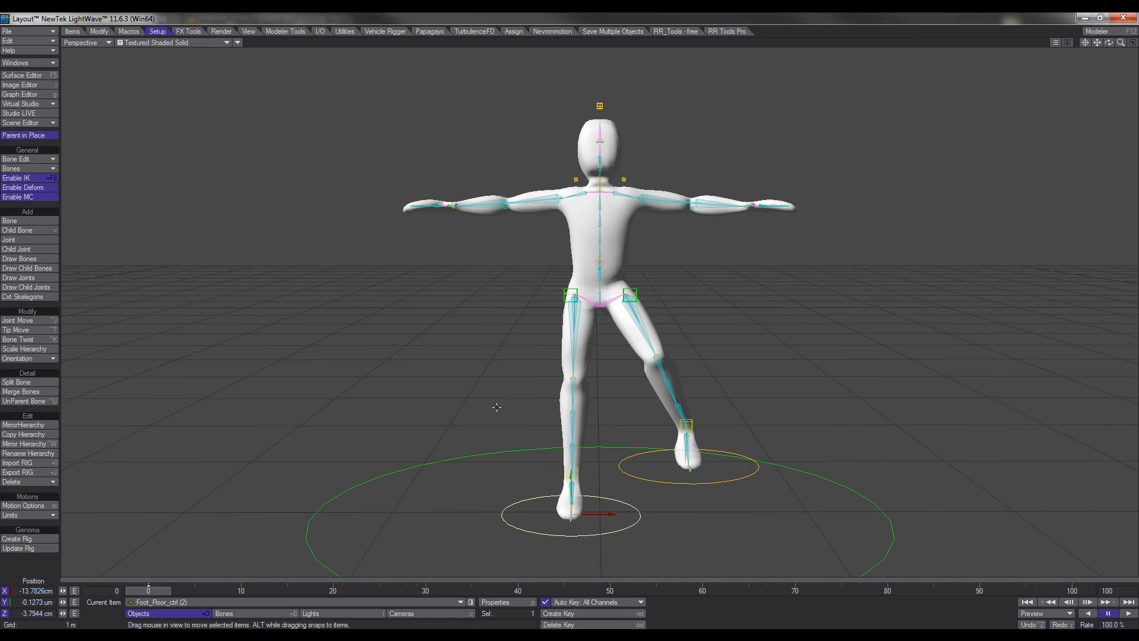
left_click(545, 603)
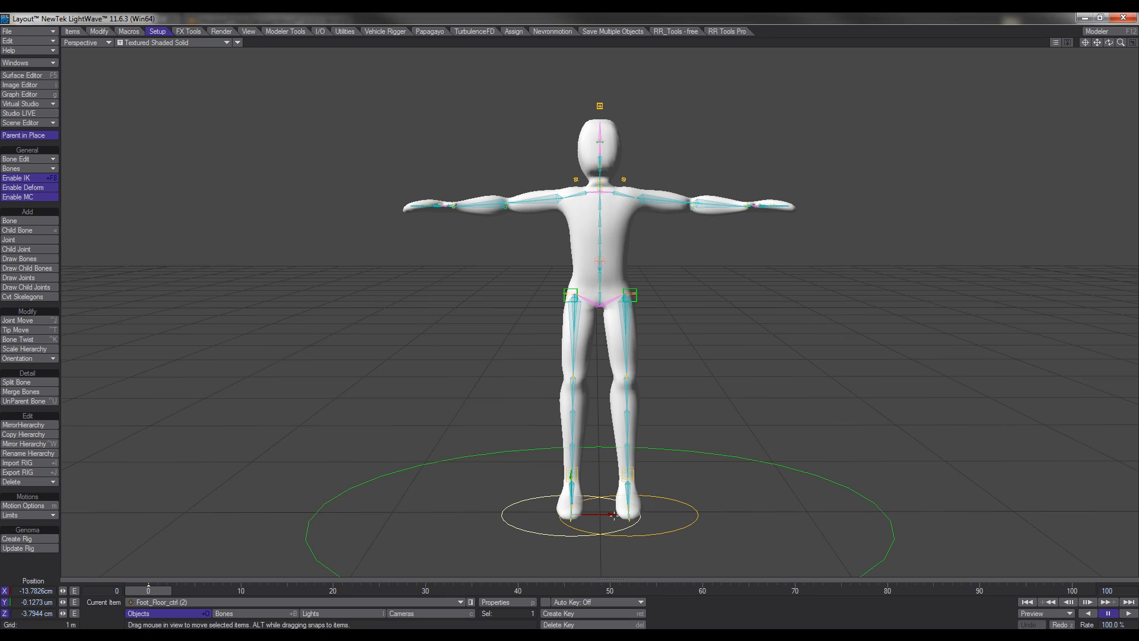
Test the rig by moving the right foot controller to about X -60 cm, Y 59.7 cm, and shifting the ctrl_hpb hip controller sideways.
left_click_drag(613, 514, 515, 514)
left_click_drag(472, 476, 472, 354)
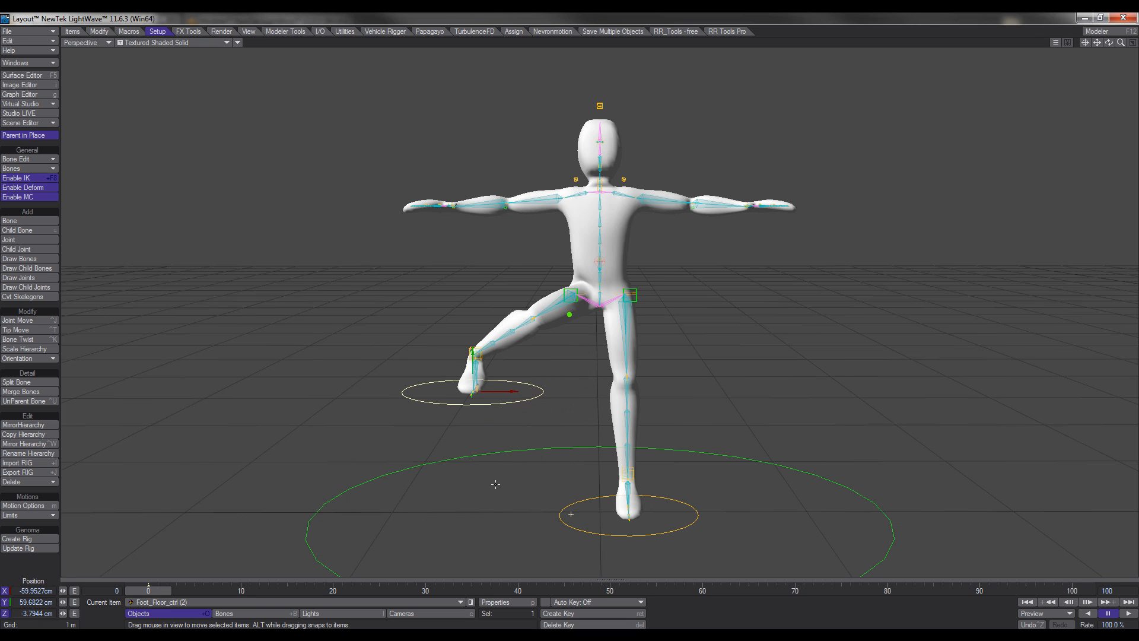
left_click(605, 275)
left_click_drag(562, 259, 599, 261)
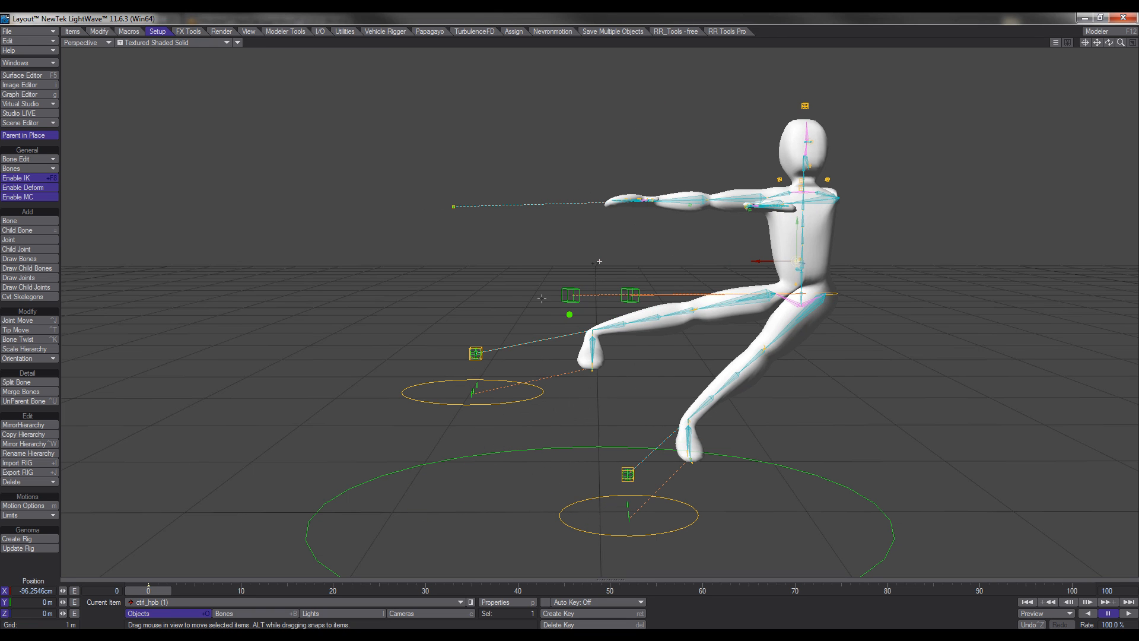
Reset the rig pose by scrubbing at frame 0, and rotate the left and right shoulder controllers.
left_click_drag(164, 590, 156, 592)
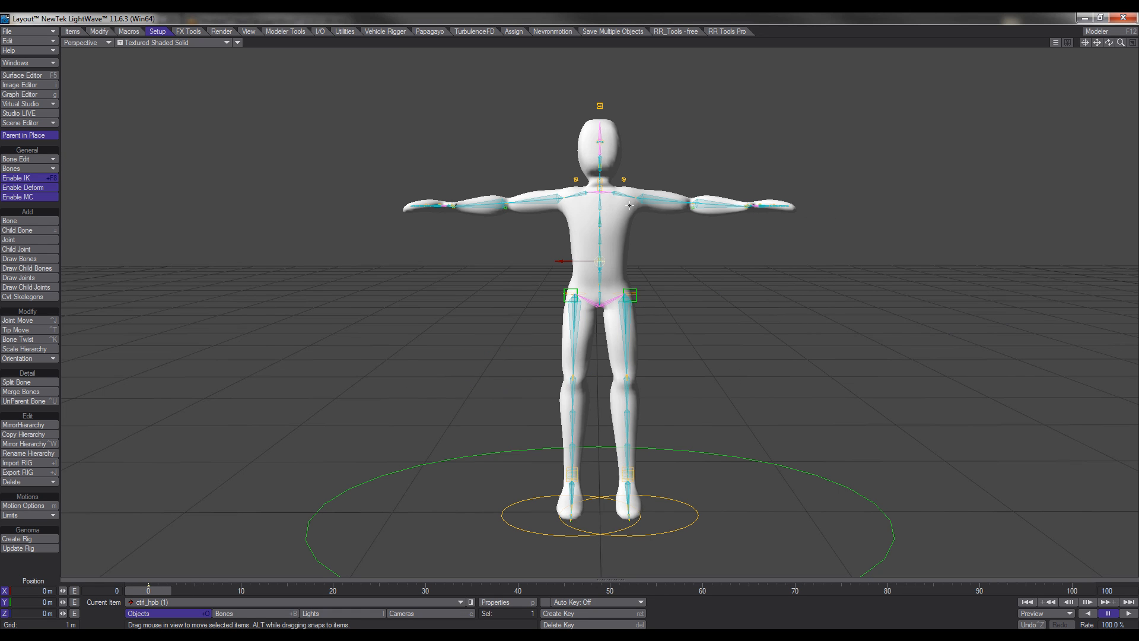
scroll(630, 206, "up", 6)
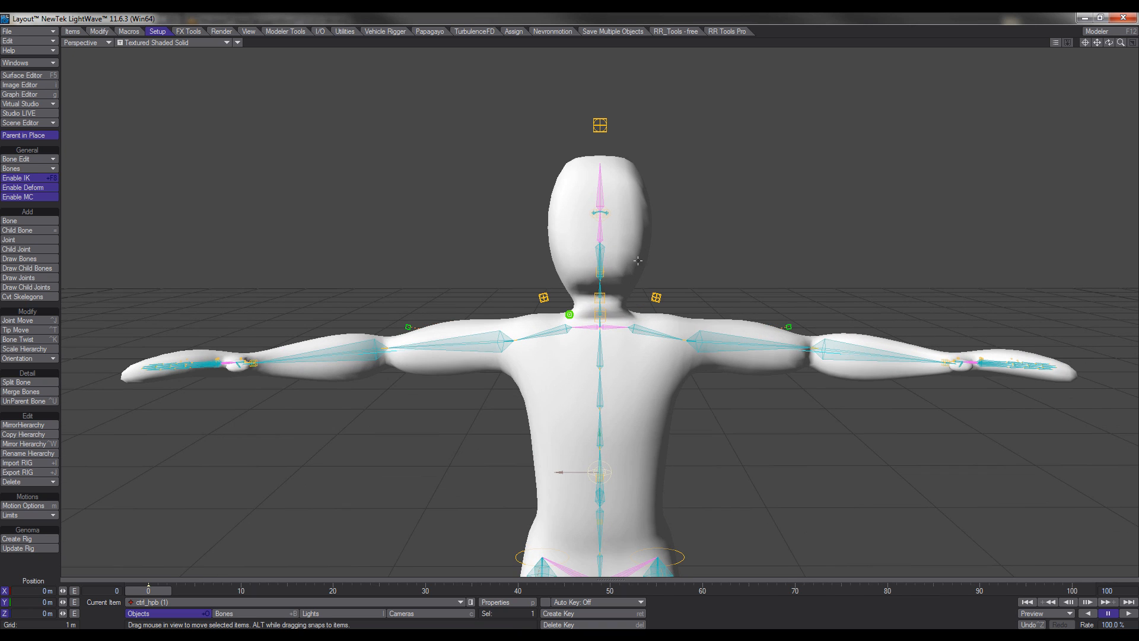
left_click(657, 298)
key("y")
left_click_drag(758, 263, 790, 265)
left_click(543, 297)
left_click_drag(546, 294, 522, 294)
Test the head by rotating the controller above it and moving Main_Target_ctrl to the side for the eyes to follow.
left_click(600, 126)
left_click_drag(698, 168, 757, 168)
left_click(549, 216)
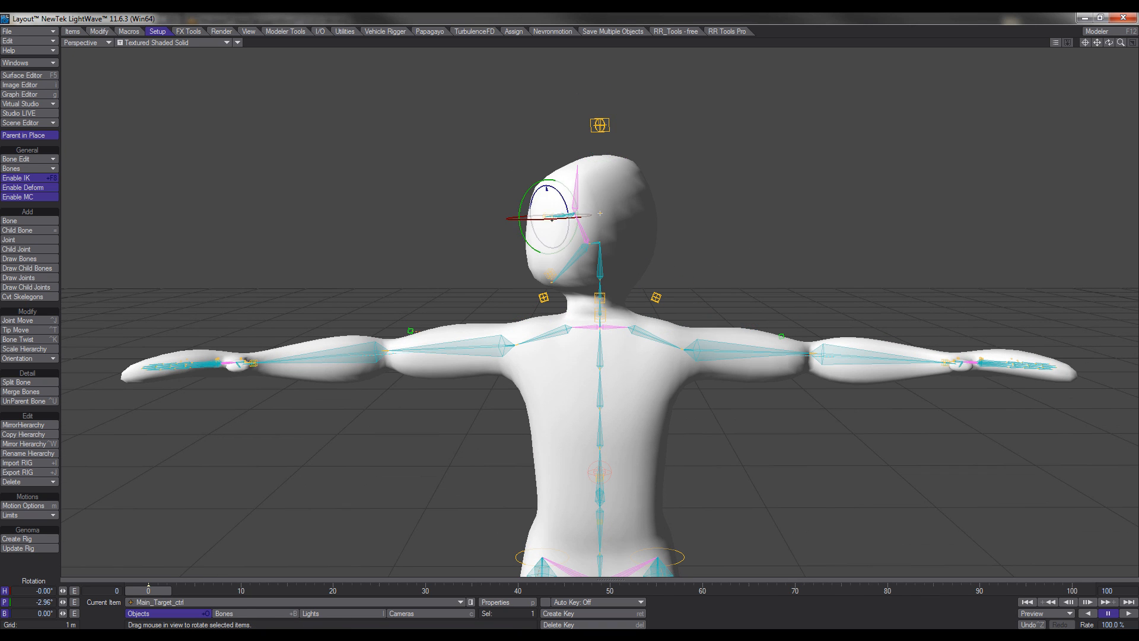
key("t")
left_click_drag(575, 214, 410, 237)
left_click(600, 125)
key("y")
mouse_move(697, 167)
left_mouse_down()
mouse_move(617, 168)
mouse_move(683, 173)
left_mouse_up()
Select both hand ik_ctrl controllers, try moving them together, and undo the move.
scroll(600, 313, "down", 4)
scroll(600, 312, "up", 6)
left_click_drag(861, 320, 765, 320, "alt+shift")
scroll(600, 312, "up", 1)
left_click(617, 344)
scroll(599, 313, "down", 5)
left_click_drag(341, 320, 809, 321, "alt+shift")
scroll(600, 312, "up", 5)
left_click(515, 332, "shift")
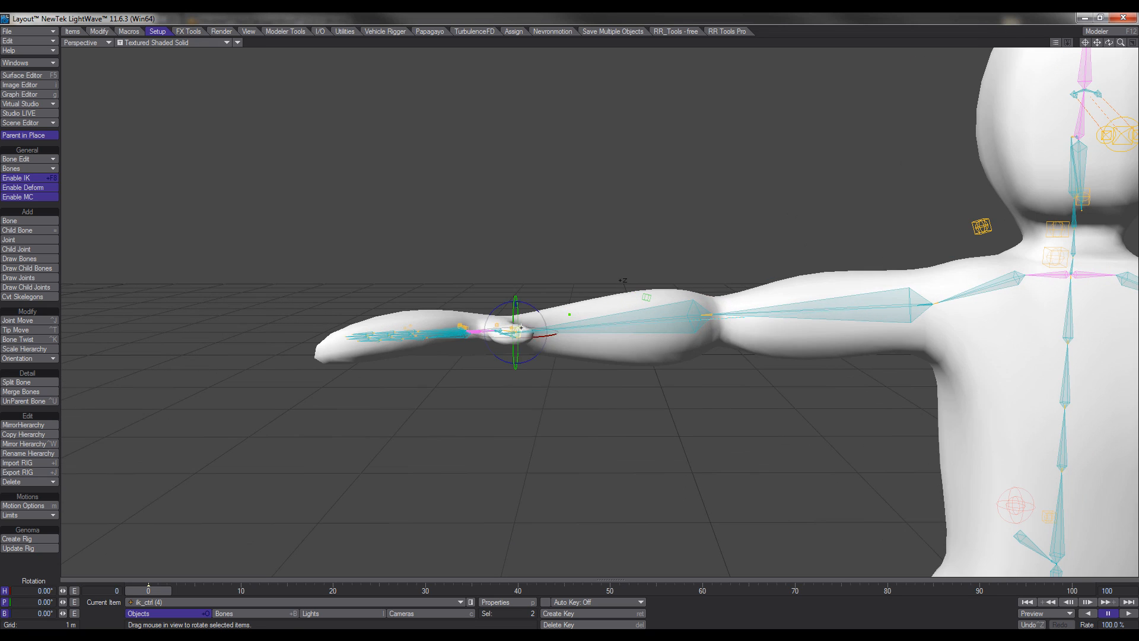
key("t")
left_click_drag(516, 332, 653, 331)
key("ctrl+z")
key("y")
key("h")
Move the right hand's ik_ctrl to about X -28.5 cm, Y 1.17 m, and pull the left hand's controller inward and down.
scroll(600, 312, "down", 5)
left_click_drag(516, 332, 476, 301, "alt+shift")
left_click(331, 318)
left_click(316, 301)
key("t")
right_click_drag(315, 302, 316, 419)
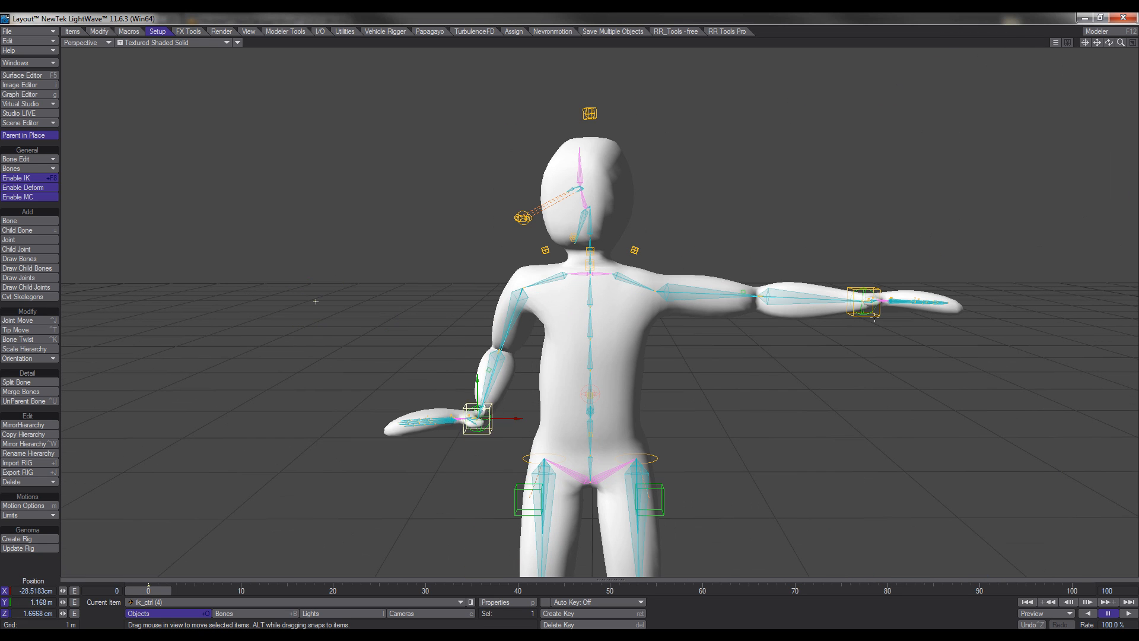
left_click(864, 301)
left_click_drag(864, 301, 742, 302)
right_click_drag(864, 302, 864, 417)
Select the ctrl_hpb hip controller and test the body by moving it up and down.
scroll(864, 302, "down", 2)
left_click_drag(811, 298, 824, 152, "alt+shift")
left_click(604, 237)
key("y")
left_click_drag(604, 237, 659, 356, "alt")
scroll(634, 386, "down", 3)
key("t")
right_click_drag(617, 332, 617, 285)
left_click_drag(617, 285, 552, 228, "alt+shift")
right_click_drag(551, 175, 550, 222)
left_click_drag(550, 222, 554, 215, "alt")
Lift the left foot by moving Foot_Floor_ctrl (1) to about X 32.3 cm, Y 12 cm, Z -3.8 cm.
left_click(585, 545)
left_click_drag(585, 545, 607, 527)
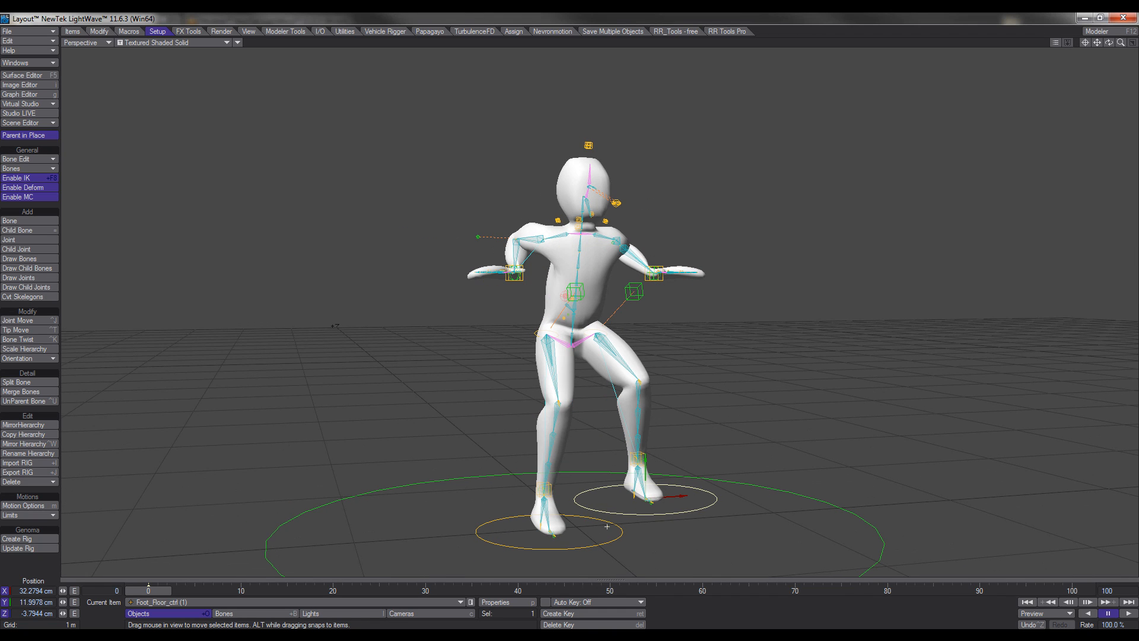
left_click_drag(607, 527, 537, 443, "alt")
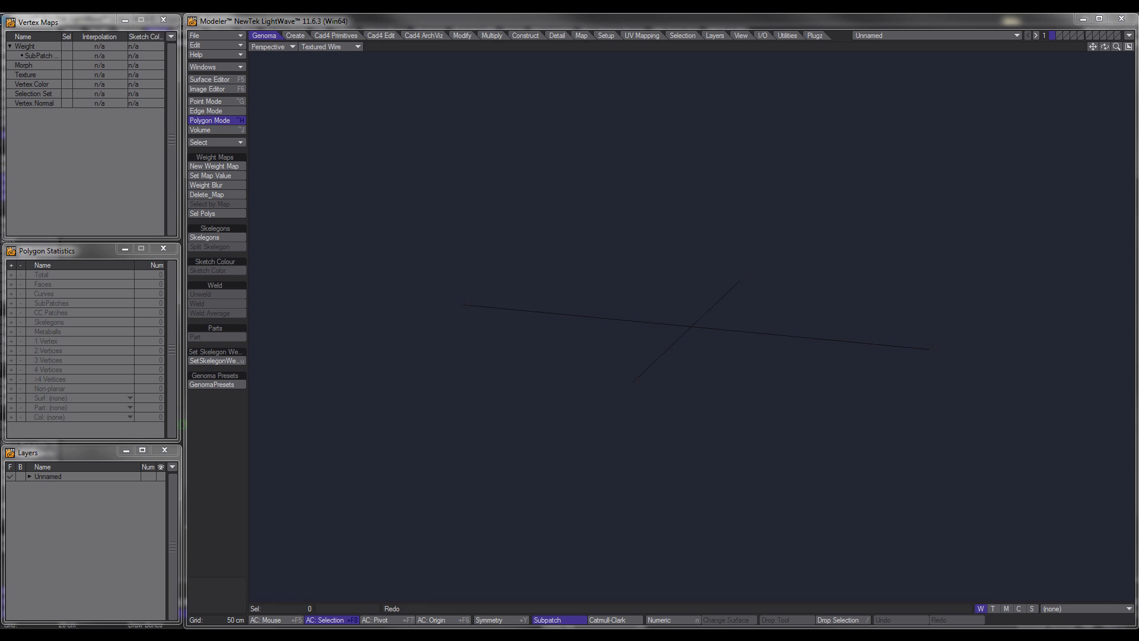
Load 2HeadFred_Master.lwo into Modeler from the Objects folder of the Genoma Tutorial Content.
key("alt+Tab")
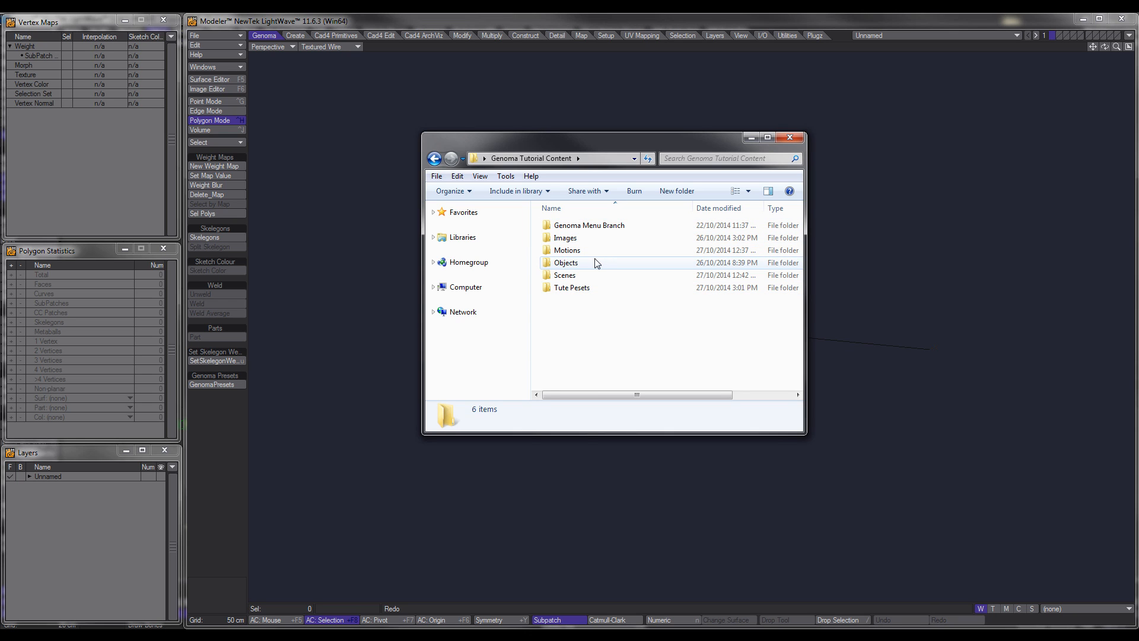
double_click(577, 263)
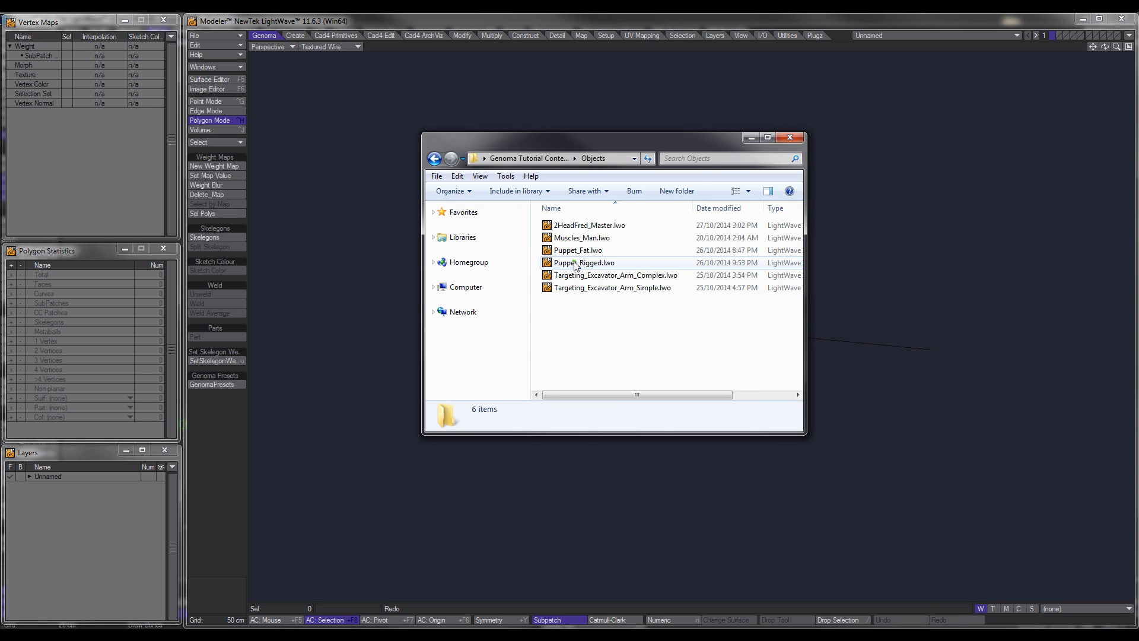
left_click(574, 227)
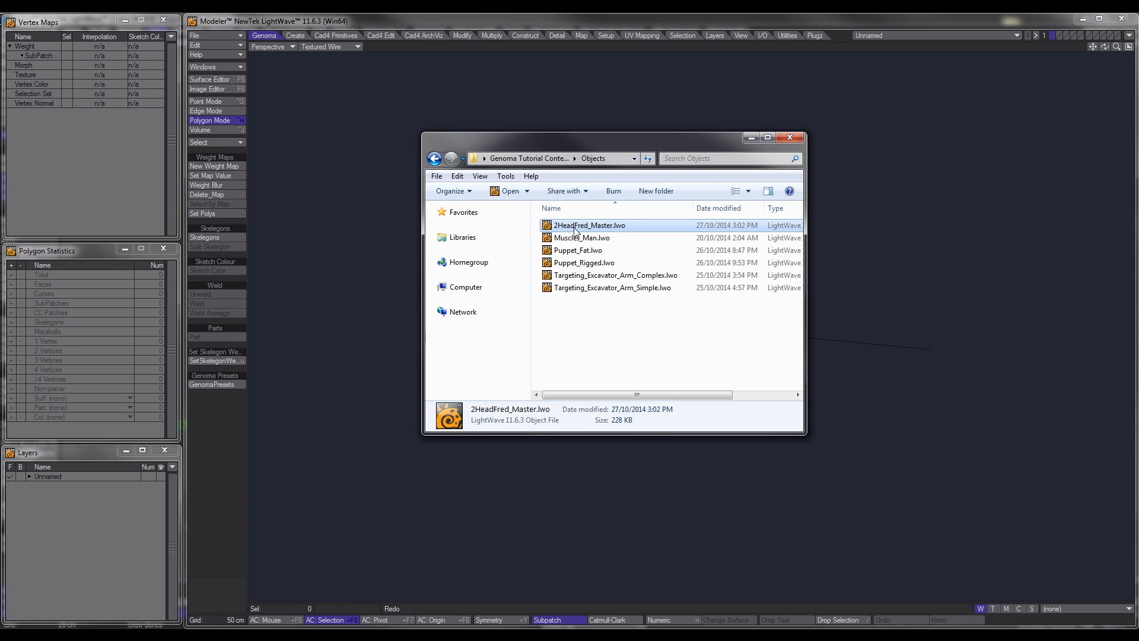
left_click_drag(569, 227, 873, 402)
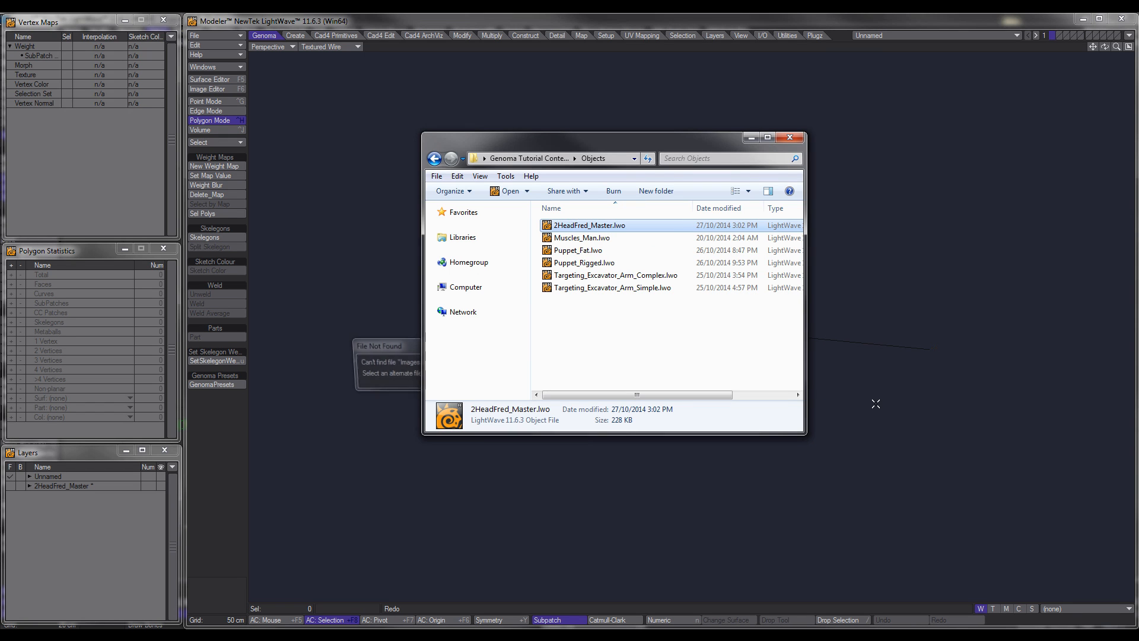
mouse_move(742, 324)
left_mouse_down("alt")
mouse_move(769, 297)
mouse_move(738, 304)
left_mouse_up("alt")
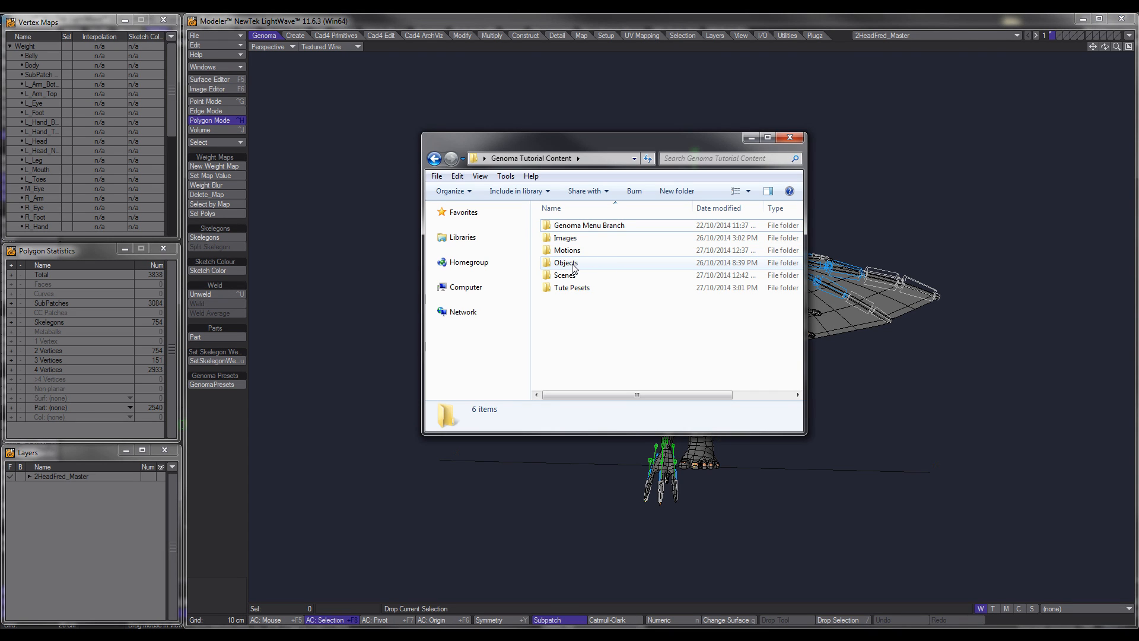
Locate Puppet_Rigged.lwo in the tutorial's Objects folder and return to the main content folder.
double_click(566, 263)
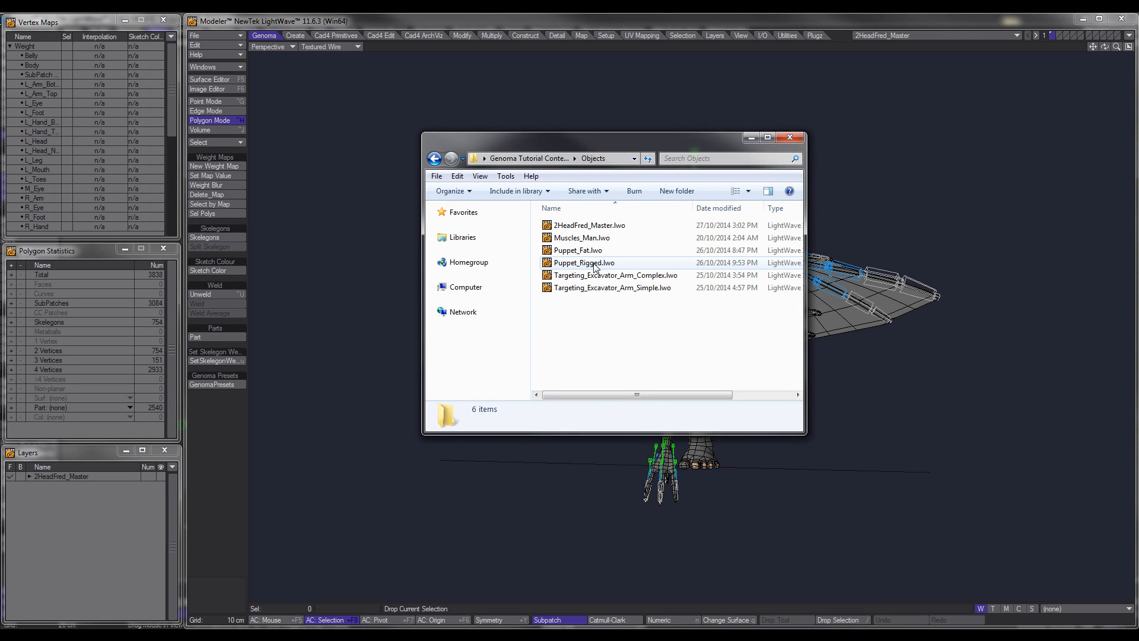
left_click(593, 264)
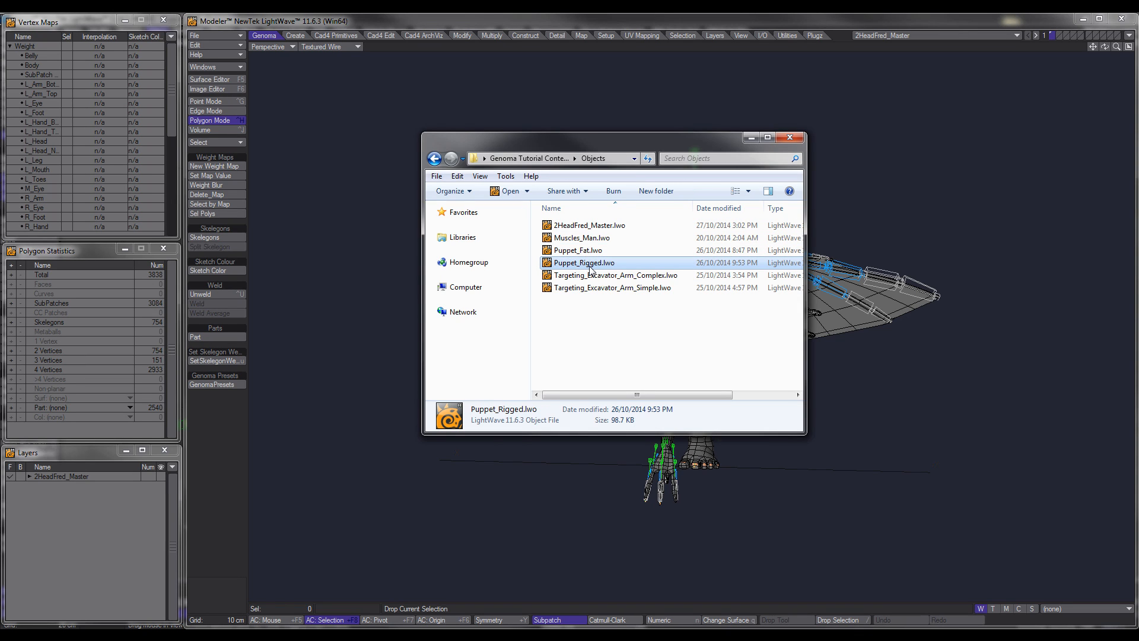
key("BackSpace")
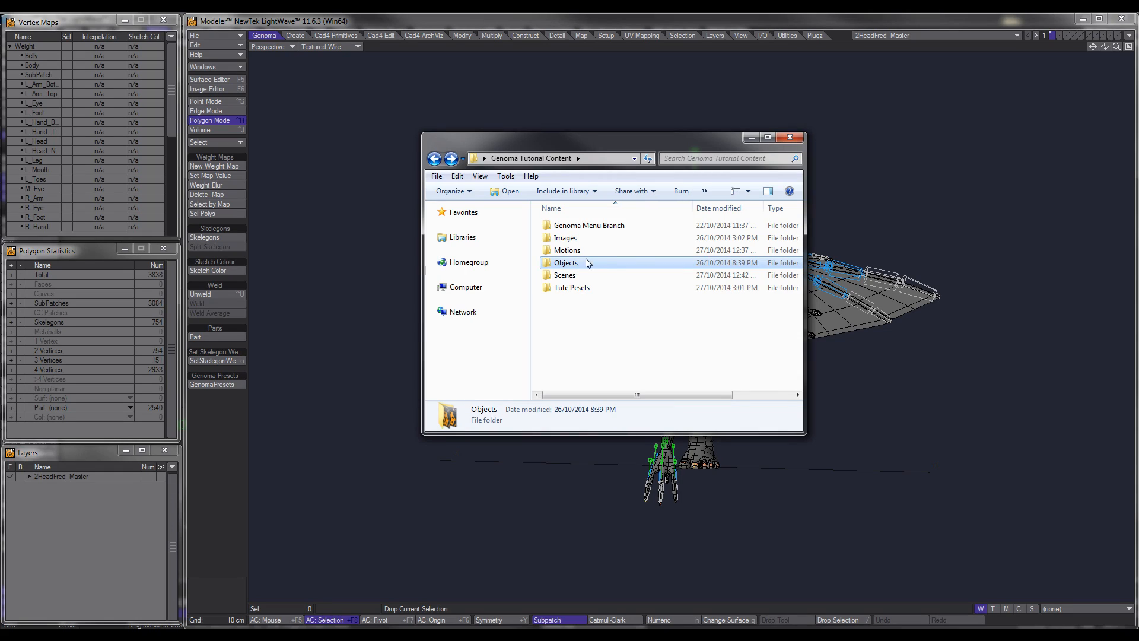
Locate Puppet_Tute_Walk.lws and Puppet_Setup.lws in the Scenes folder, and play and stop the puppet's walk animation in Layout.
double_click(572, 276)
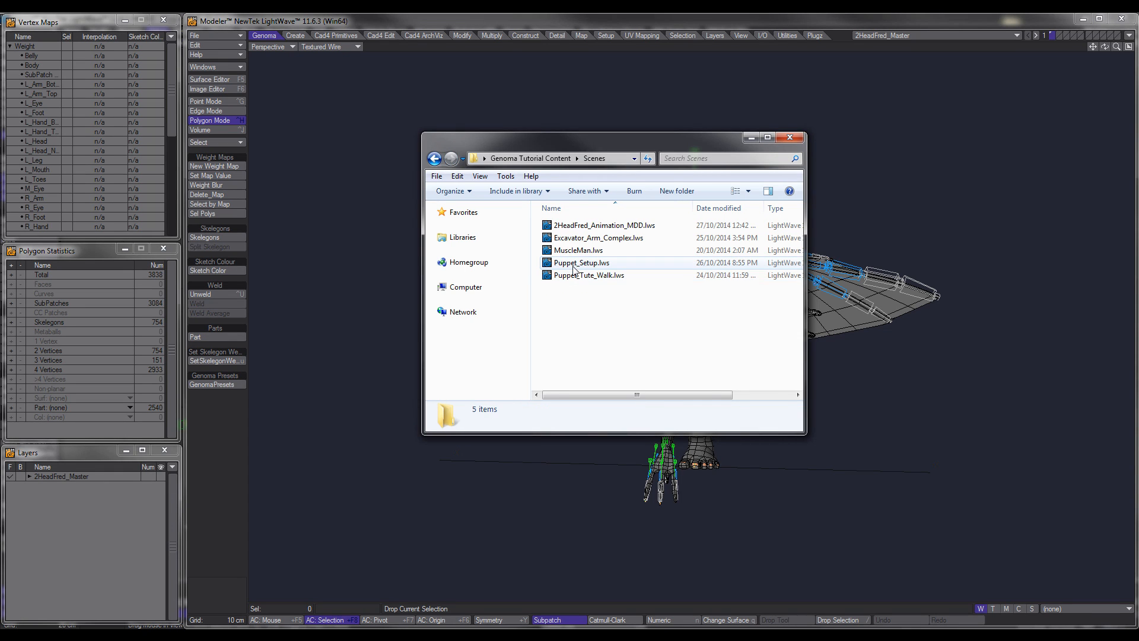
left_click(576, 276)
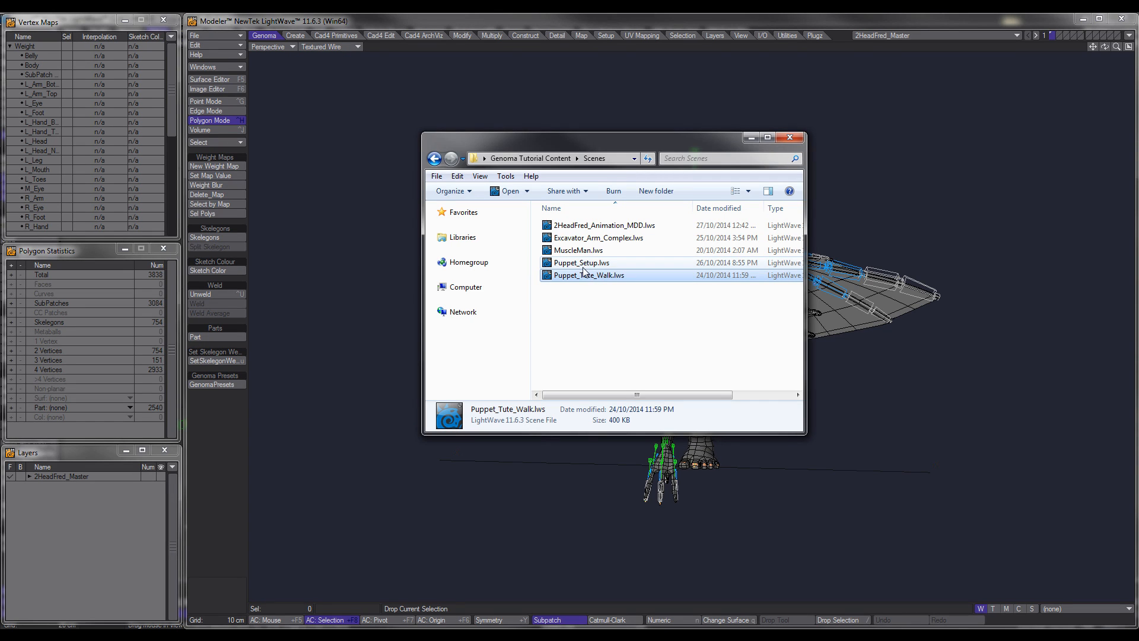
left_click(577, 264)
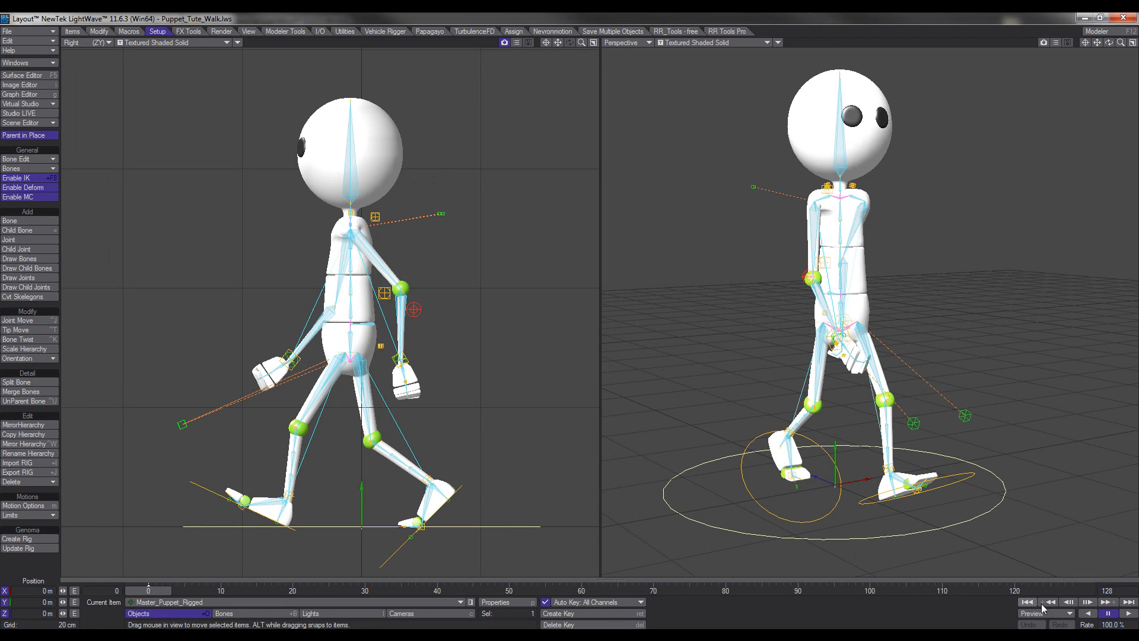
left_click(1128, 615)
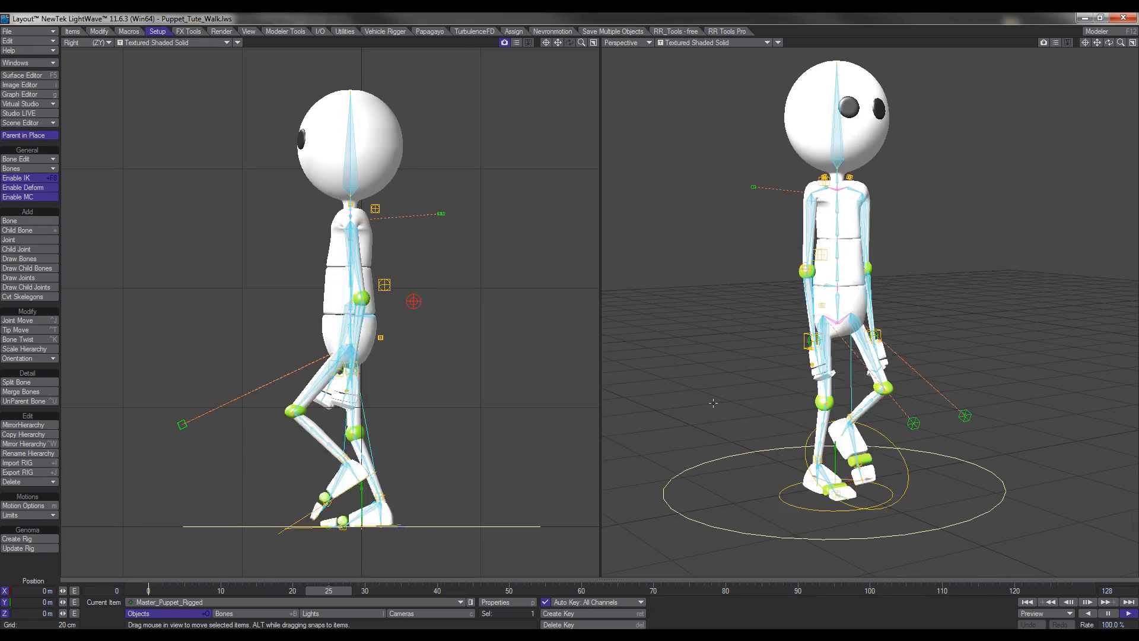
left_click(1110, 617)
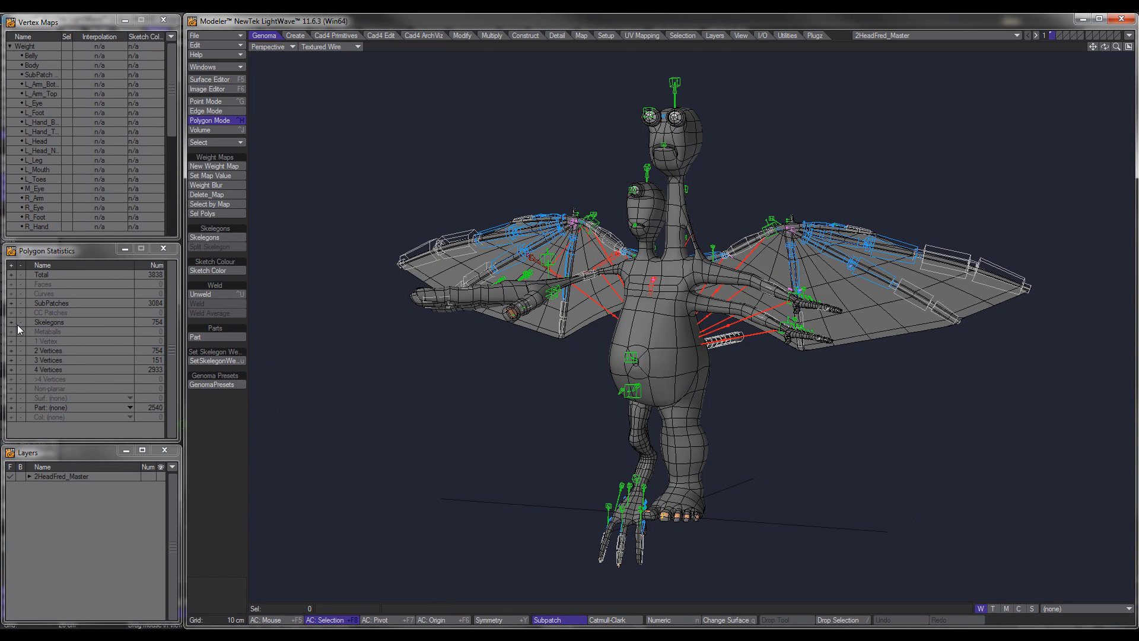
Select all skelegons of the two-headed creature in Modeler and delete them.
left_click(10, 322)
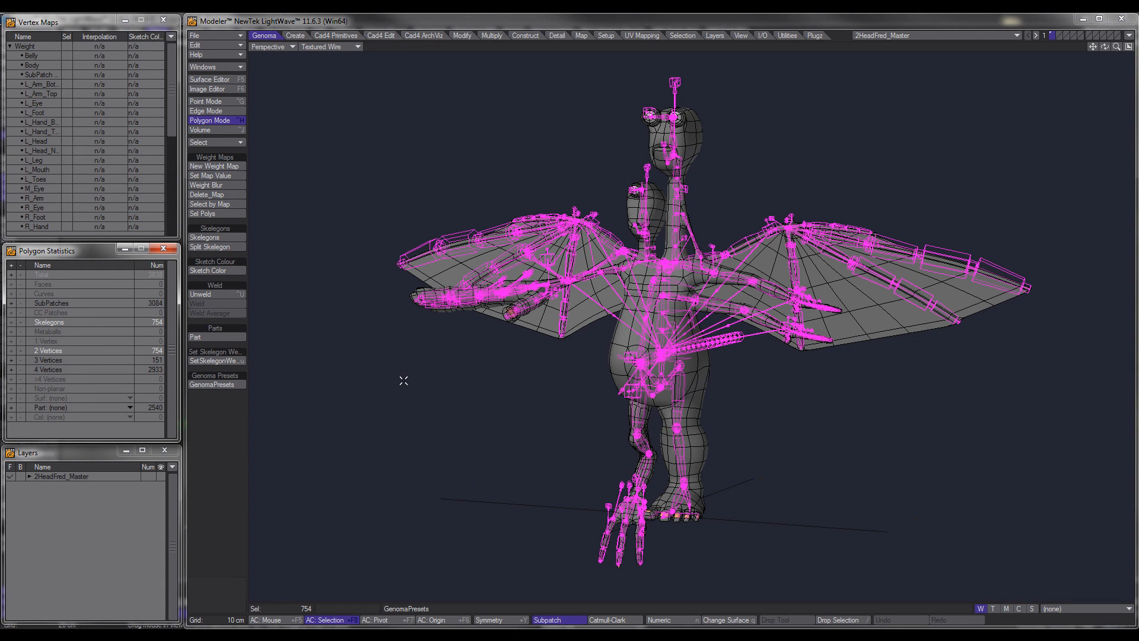
key("Delete")
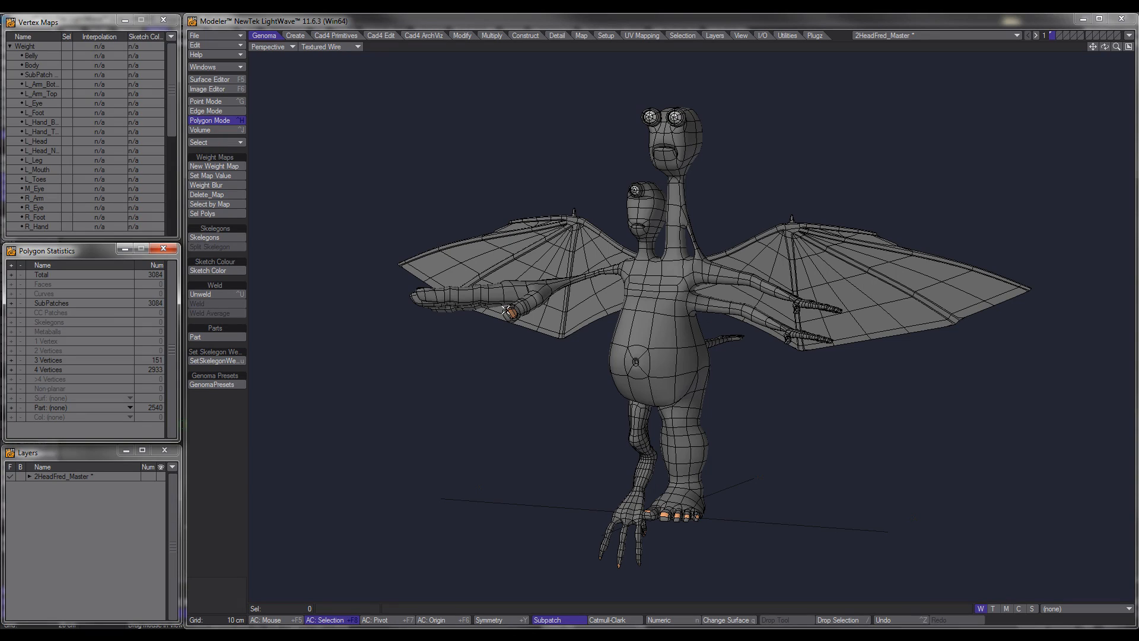
Examine the TwoHeadFred Build rig parts in Genoma Presets, including Left Leg + Foot, Left Wing, Right Arm and Root, and cancel.
left_click(235, 384)
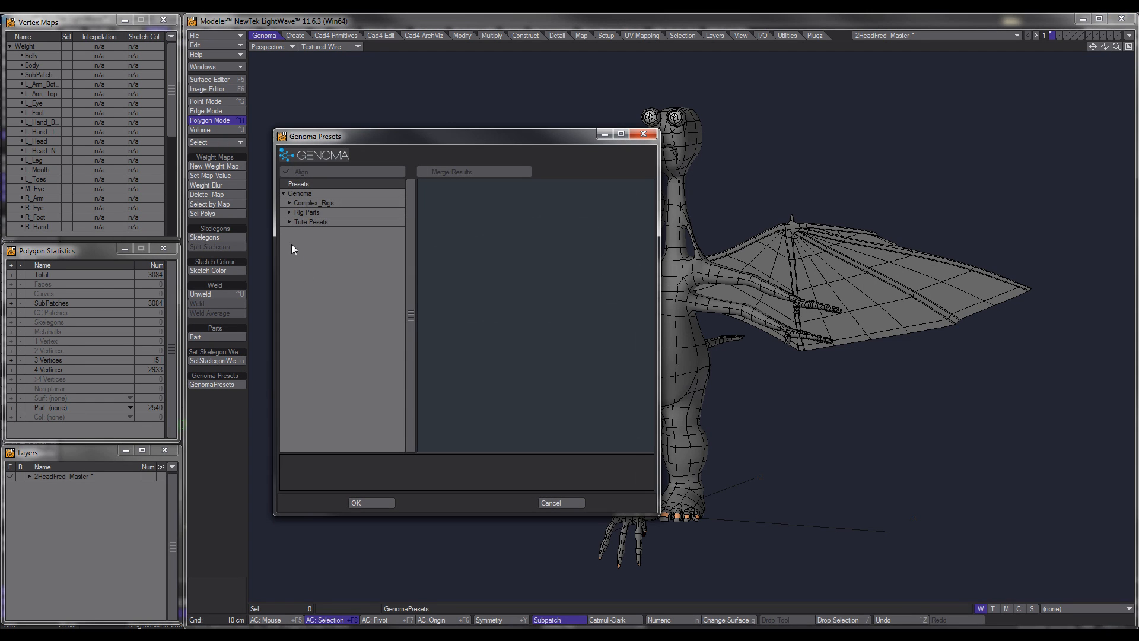
left_click(288, 221)
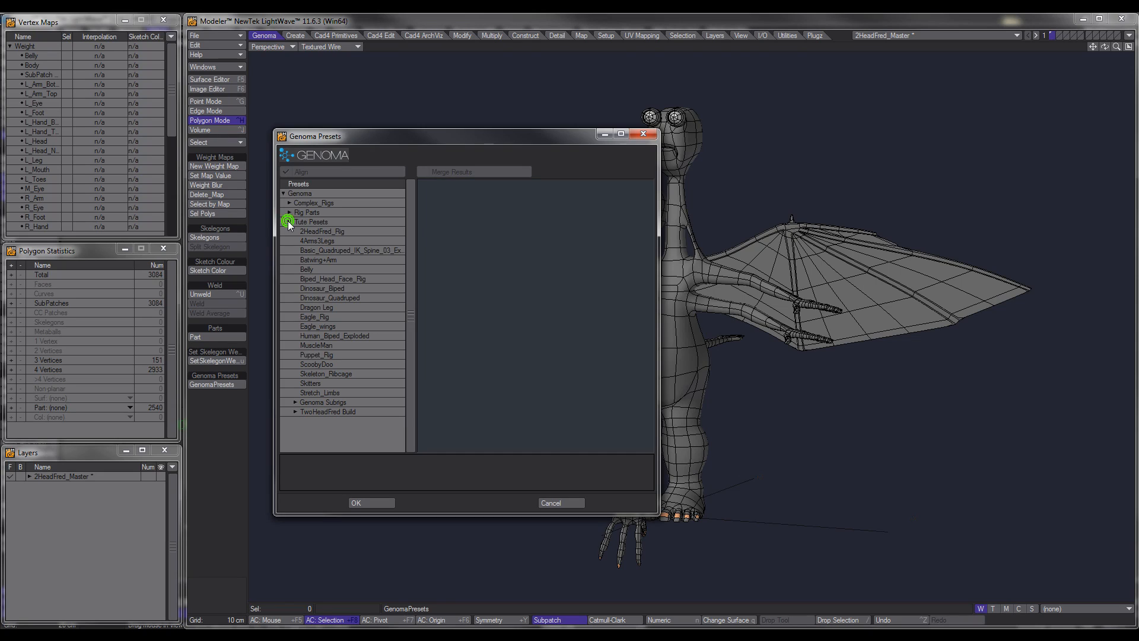
left_click(294, 412)
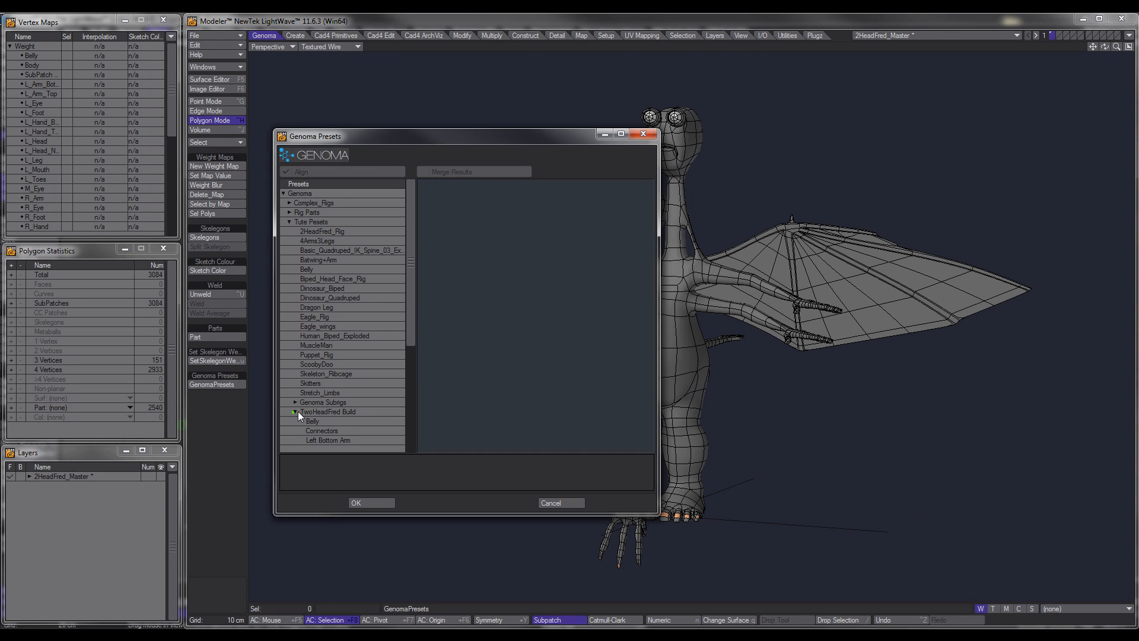
scroll(335, 386, "down", 6)
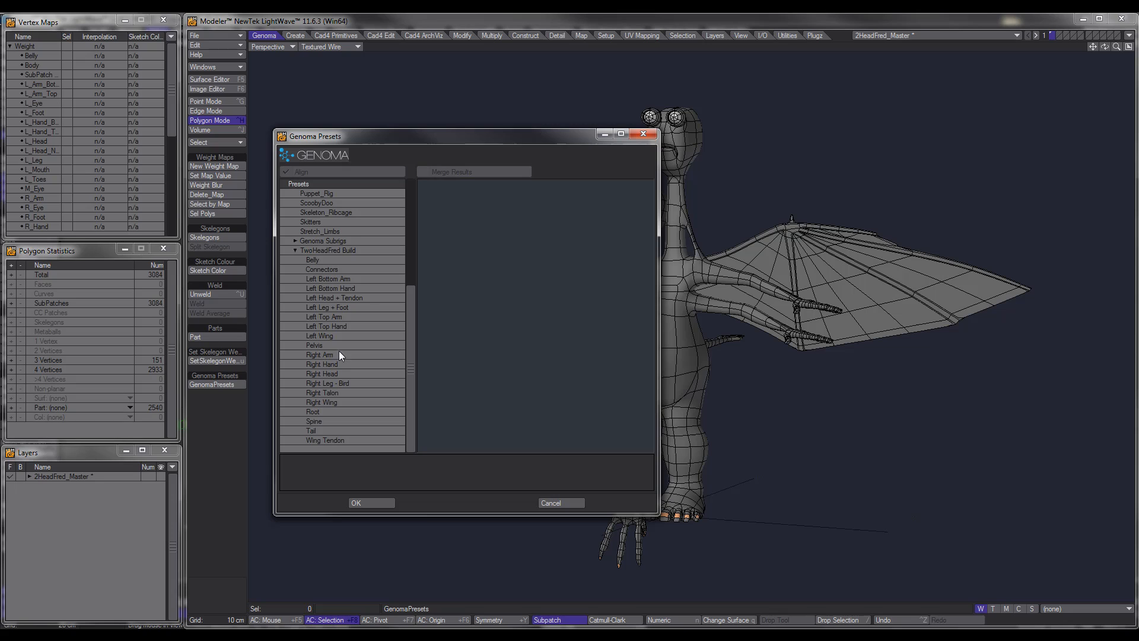
left_click(314, 261)
left_click(333, 306)
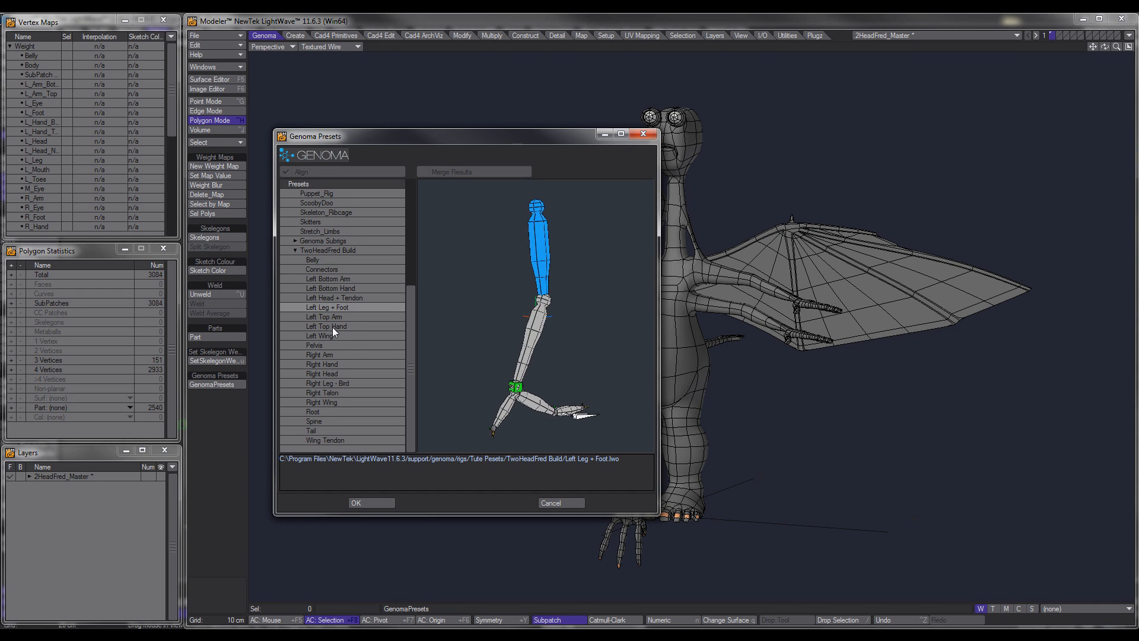
left_click(332, 327)
left_click(326, 337)
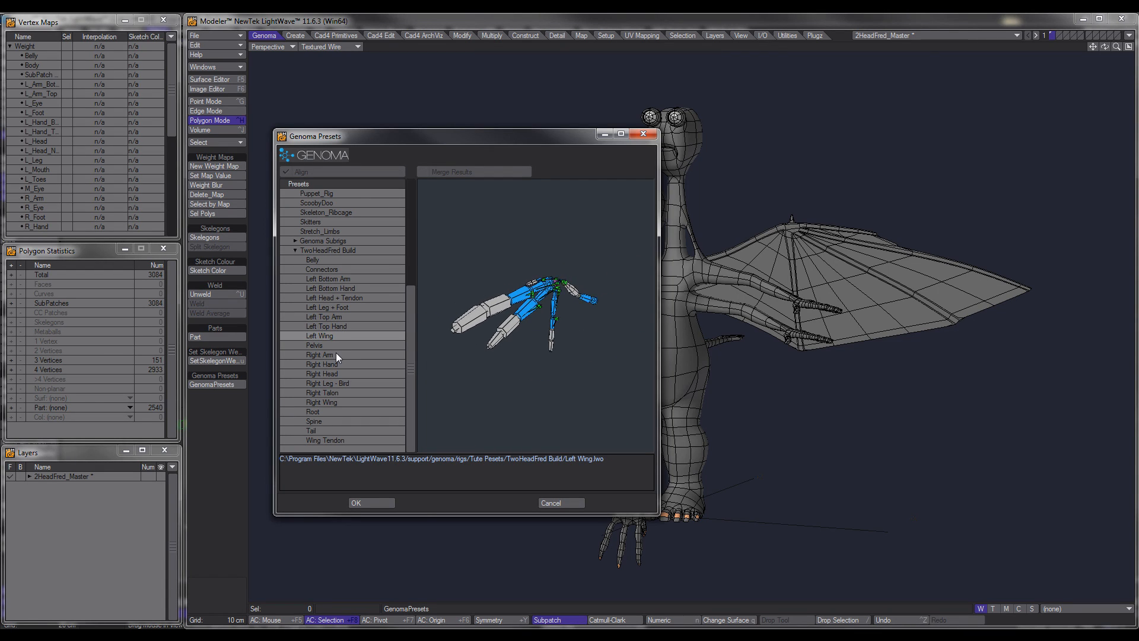
left_click(334, 354)
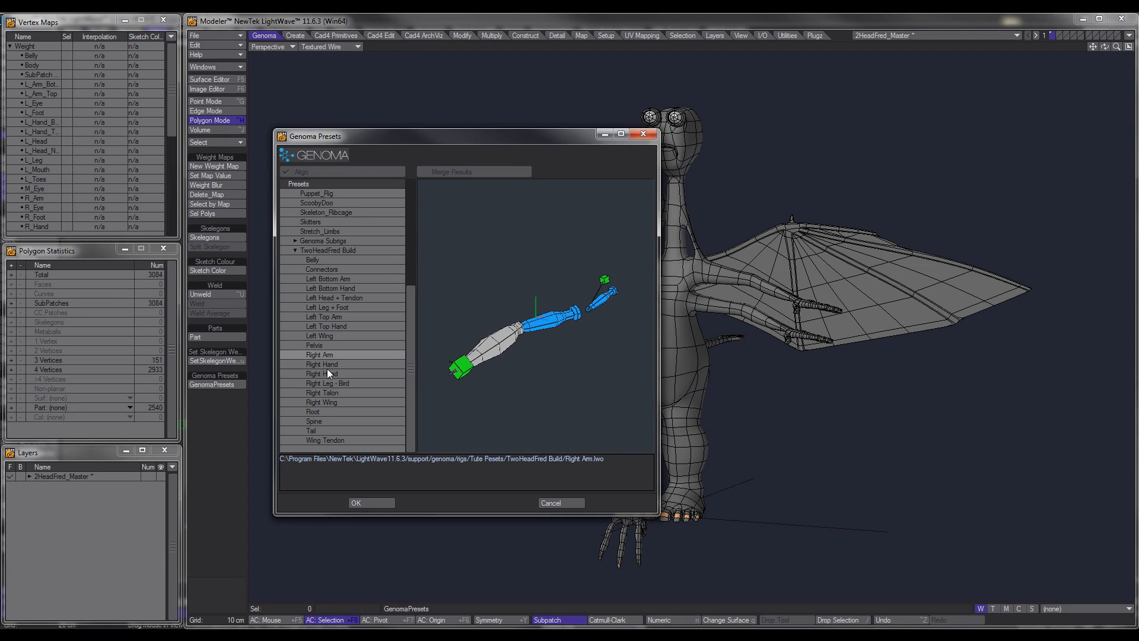
left_click(321, 336)
left_click(316, 411)
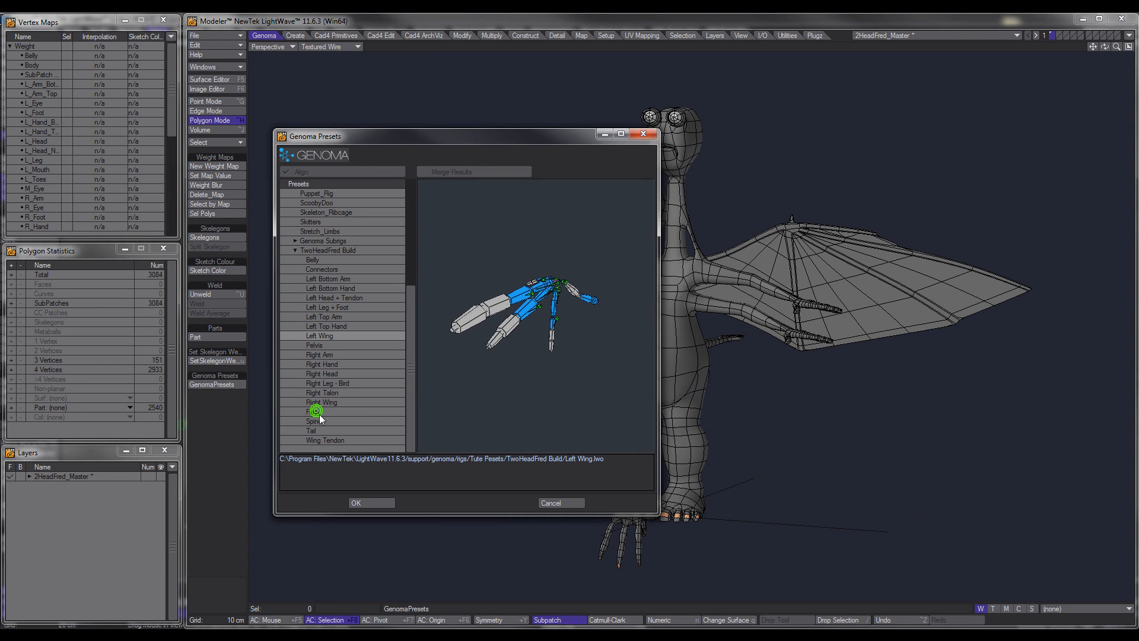
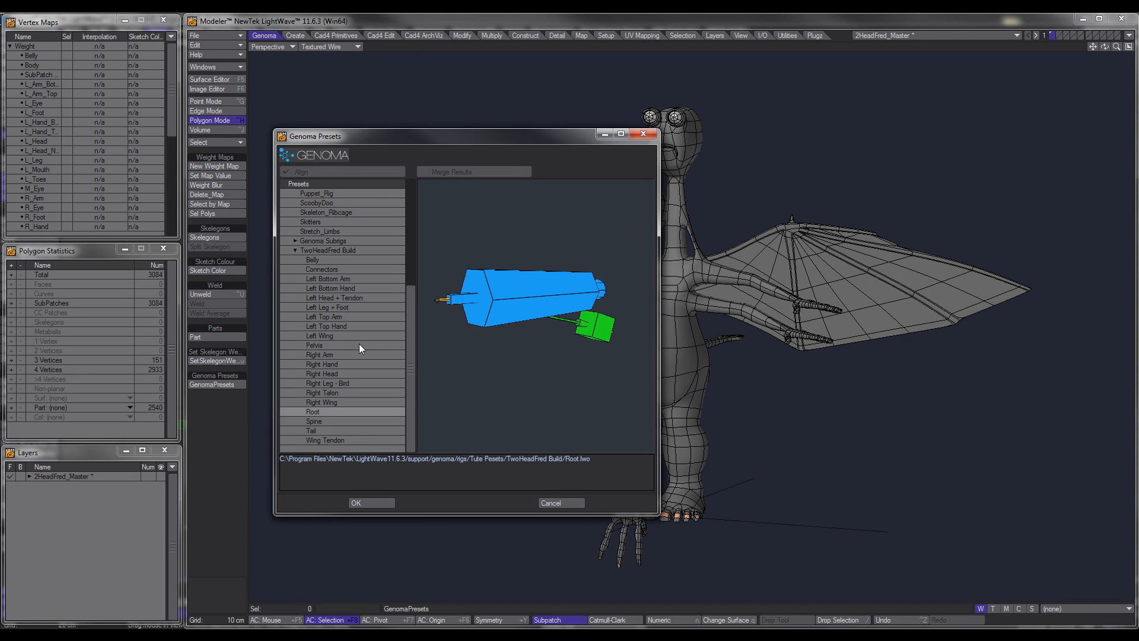
left_click(573, 503)
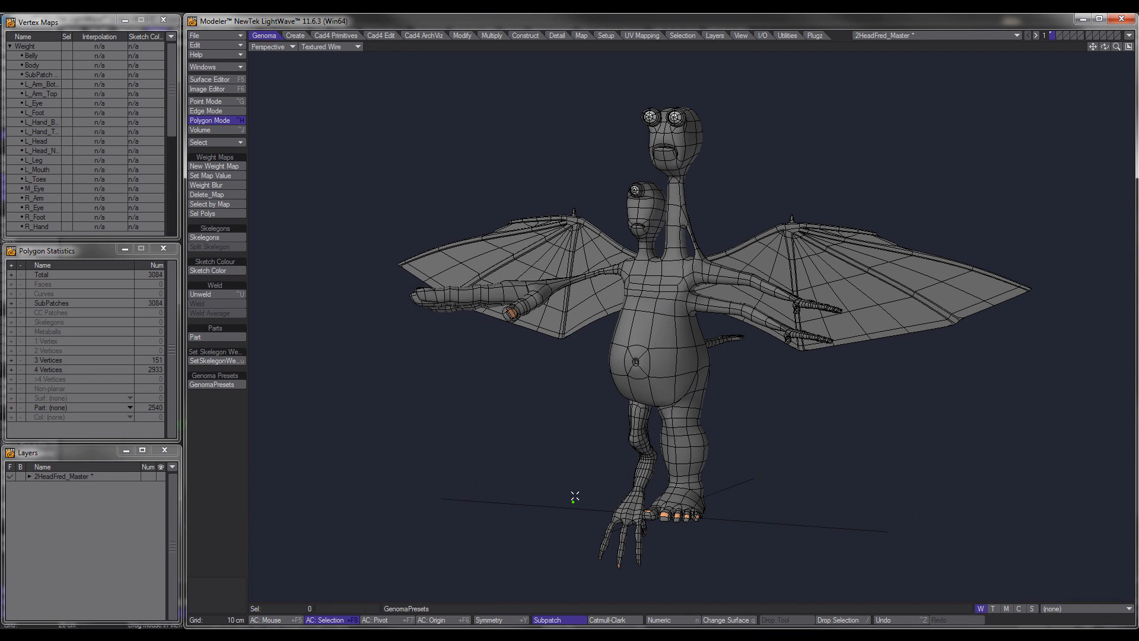